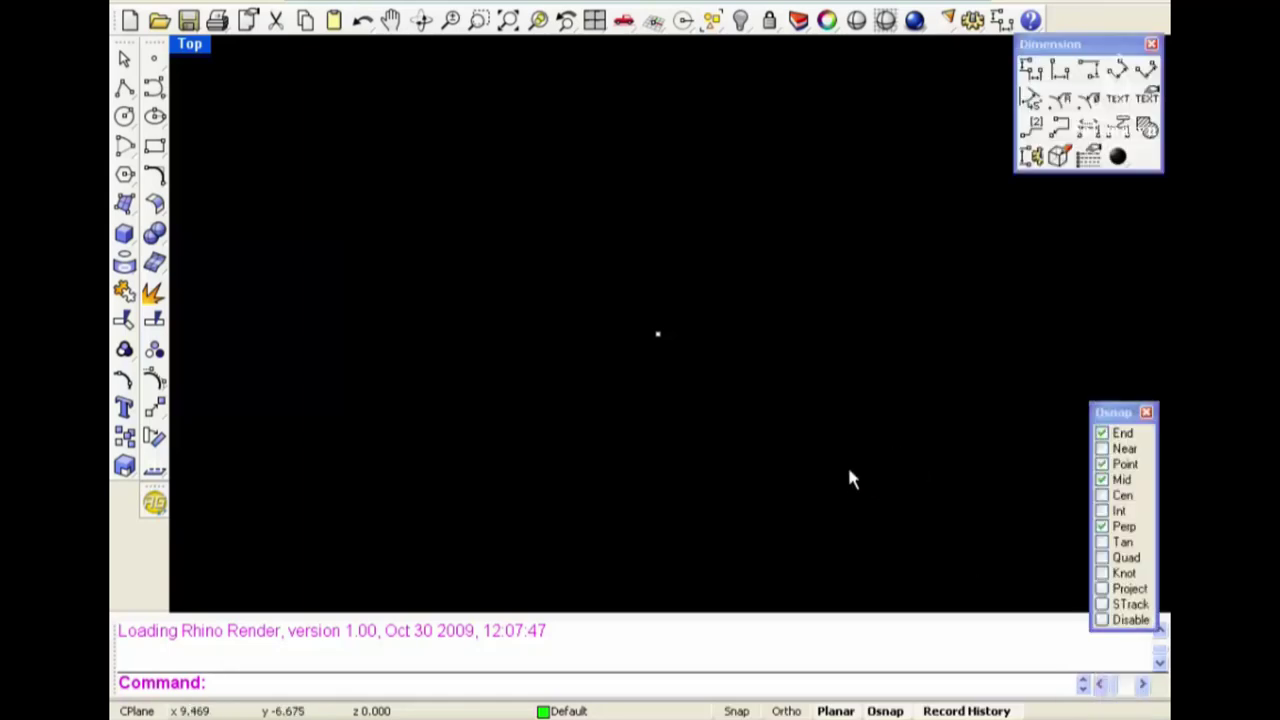
Close the Dimension toolbar and float the Curve Tools and Extend palettes beside the Top view
{"action": "left_click", "coordinate": [1151, 44]}
{"action": "left_click", "coordinate": [446, 309]}
{"action": "left_click", "coordinate": [153, 176]}
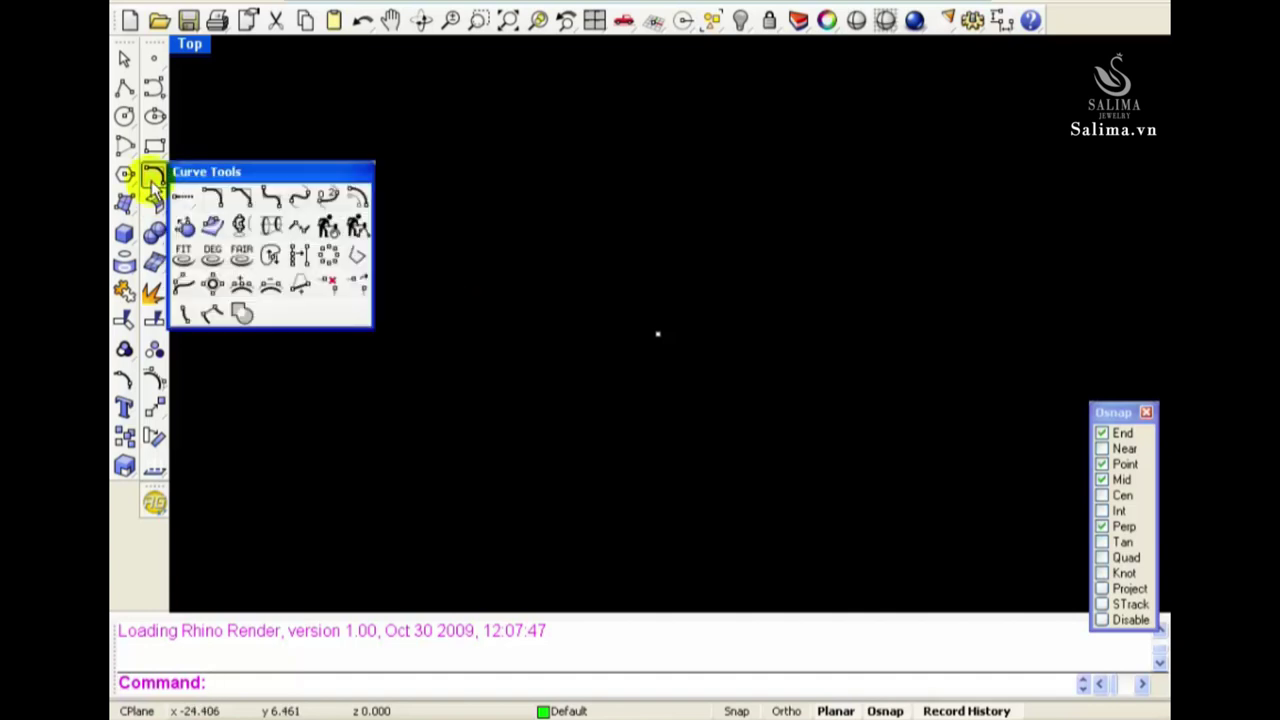
{"action": "left_click_drag", "start_coordinate": [294, 171], "coordinate": [326, 180]}
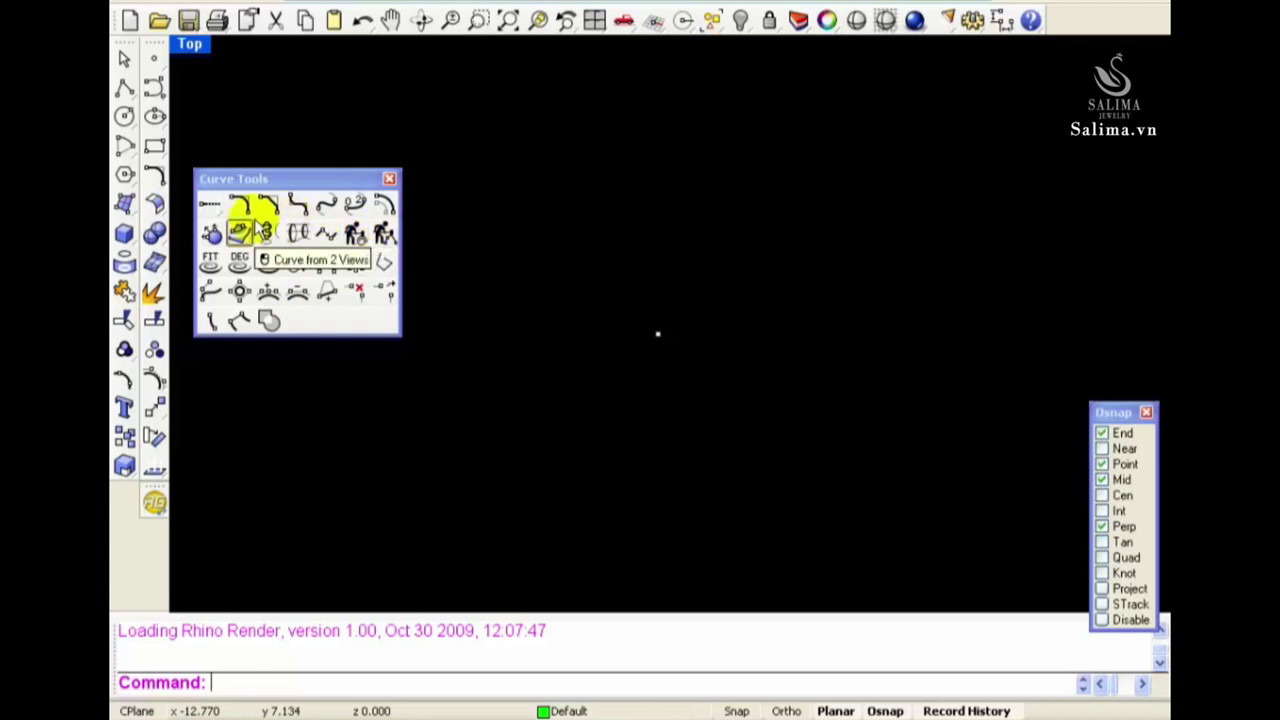
{"action": "left_click_drag", "start_coordinate": [212, 205], "coordinate": [268, 97]}
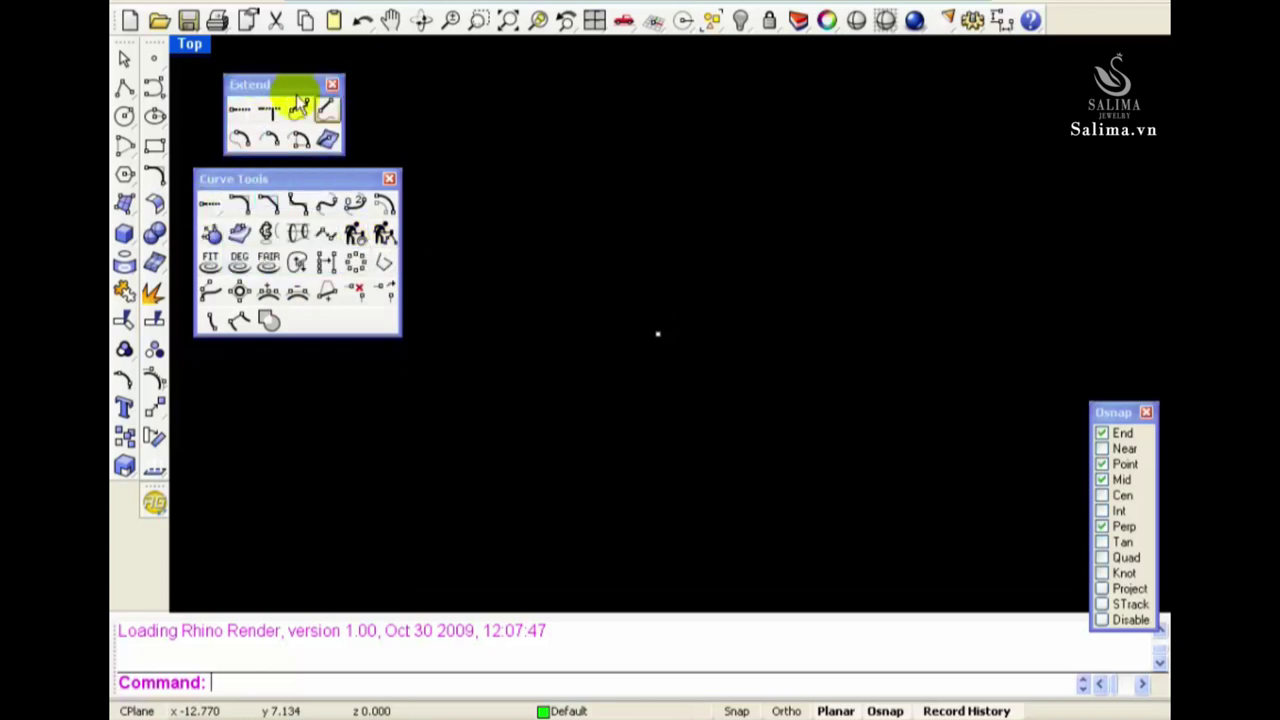
{"action": "mouse_move", "coordinate": [268, 97]}
{"action": "left_mouse_down"}
{"action": "mouse_move", "coordinate": [277, 88]}
{"action": "mouse_move", "coordinate": [250, 91]}
{"action": "left_mouse_up"}
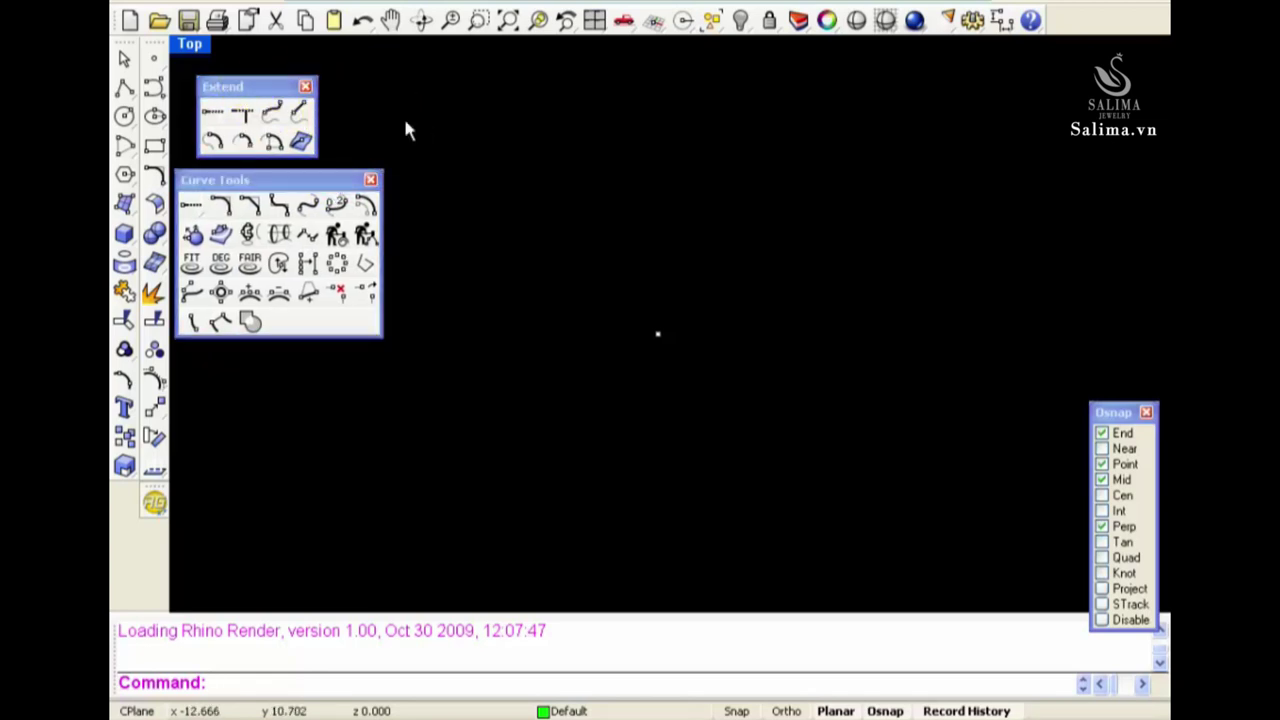
Float the Lines toolbar and draw a diagonal test line in the Top view
{"action": "left_click", "coordinate": [124, 88]}
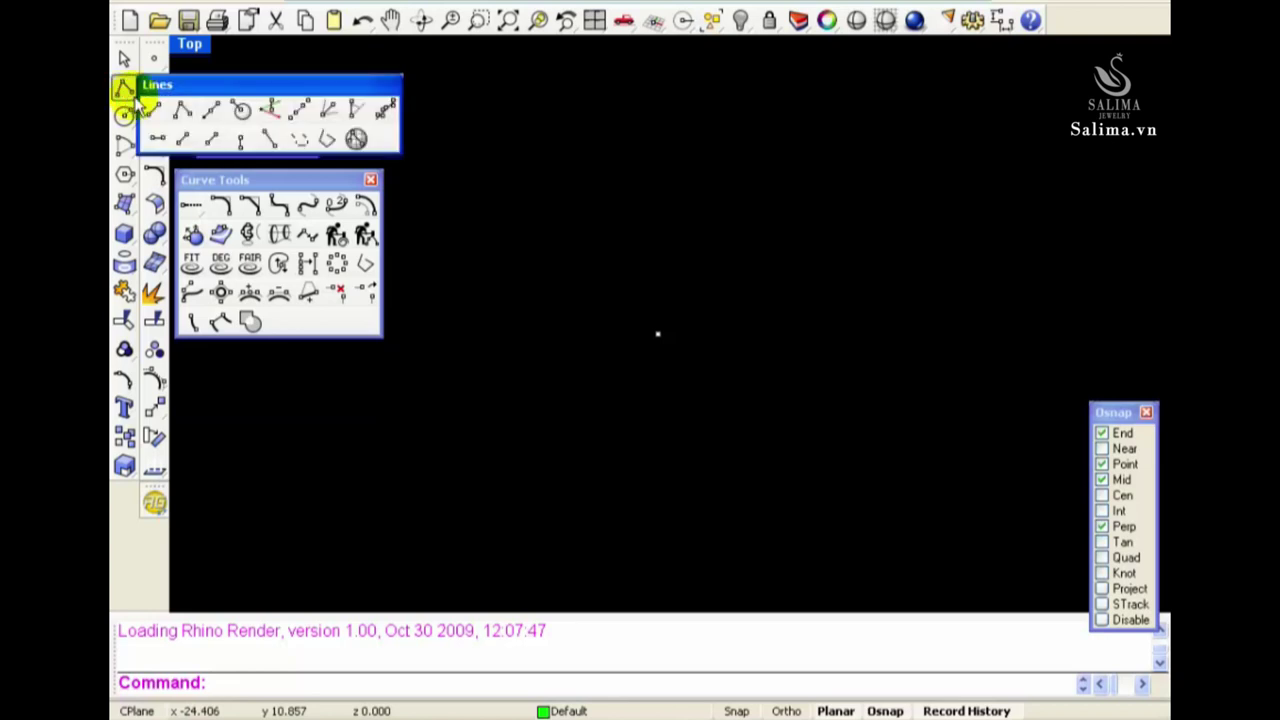
{"action": "left_click_drag", "start_coordinate": [220, 84], "coordinate": [412, 60]}
{"action": "left_click", "coordinate": [343, 86]}
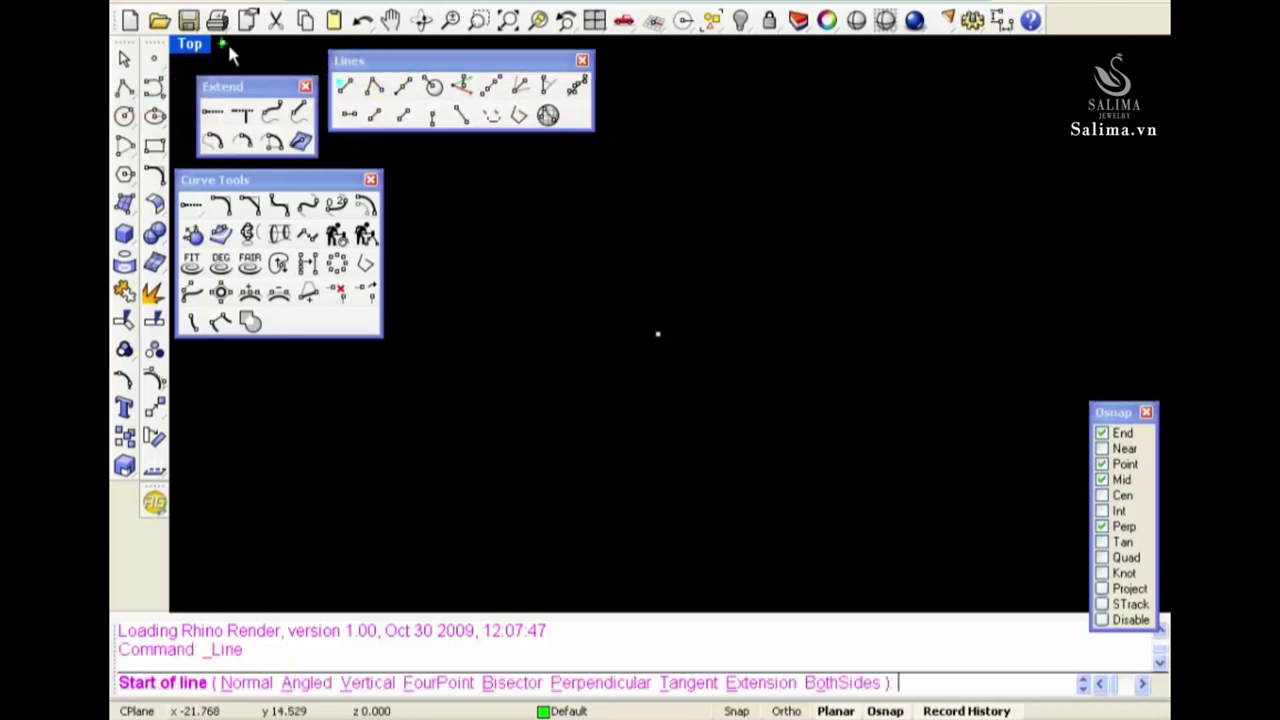
{"action": "left_click", "coordinate": [569, 543]}
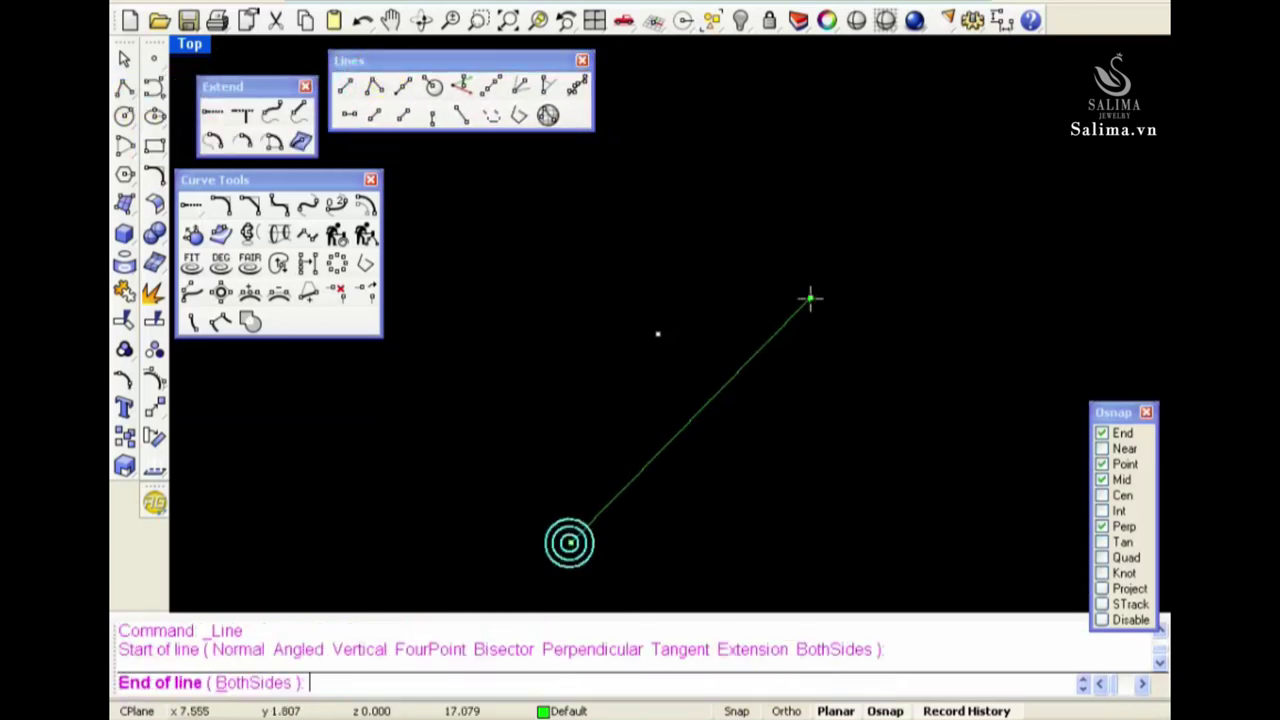
{"action": "left_click", "coordinate": [810, 298]}
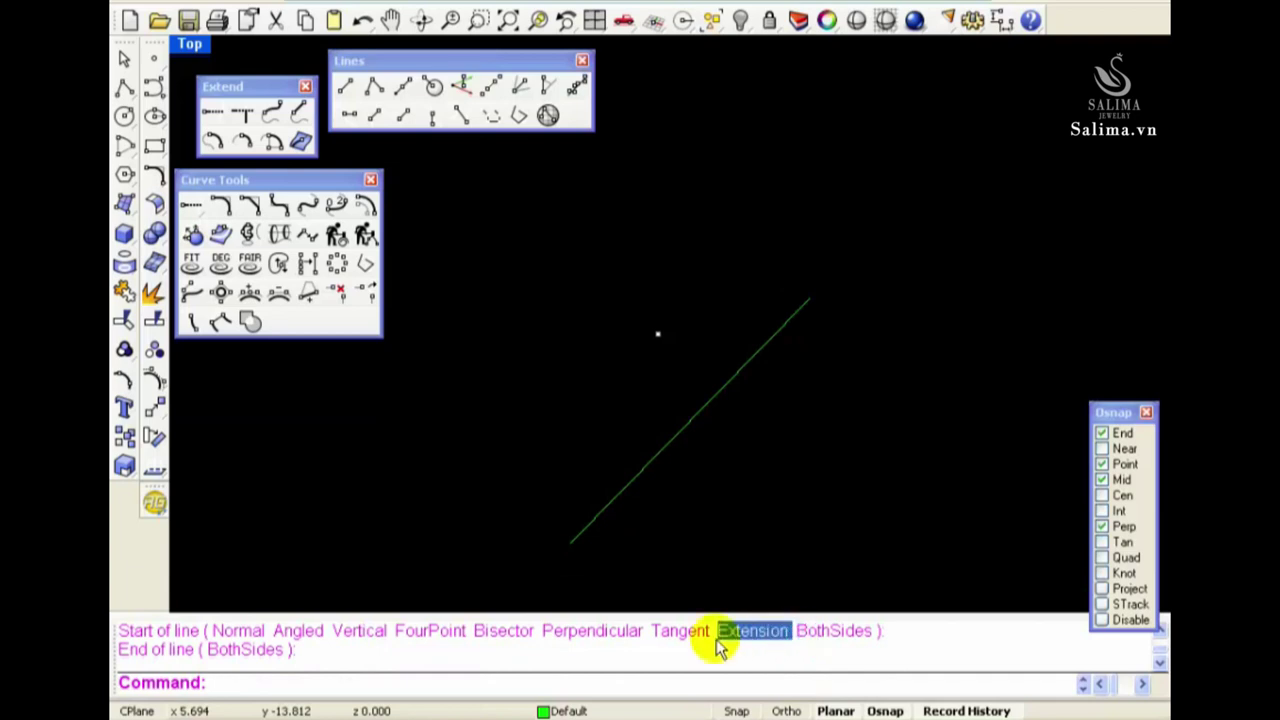
Draw an extension line continuing the diagonal test line up and to the right
{"action": "key", "text": "Return"}
{"action": "left_click", "coordinate": [737, 680]}
{"action": "left_click", "coordinate": [806, 298]}
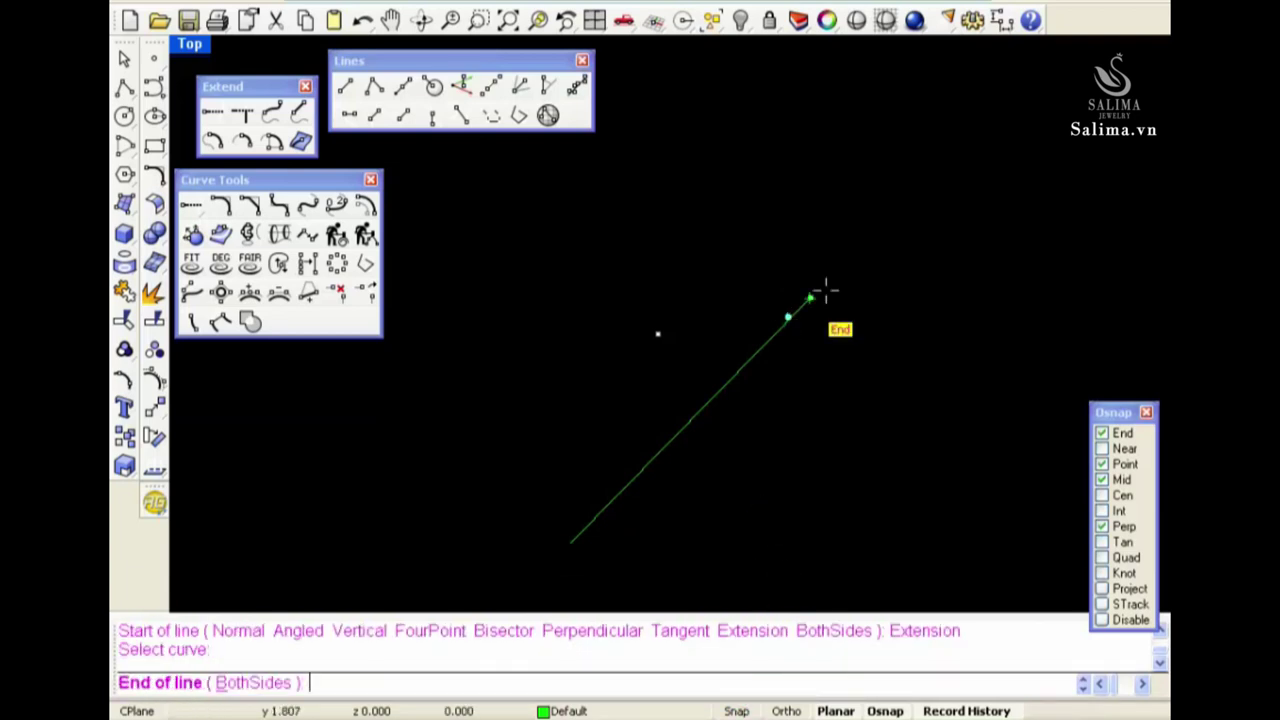
{"action": "left_click", "coordinate": [957, 150]}
Select both test lines, delete them, and recentre the empty view
{"action": "scroll", "coordinate": [766, 374], "scroll_direction": "down", "scroll_amount": 3}
{"action": "right_click_drag", "start_coordinate": [835, 370], "coordinate": [705, 270]}
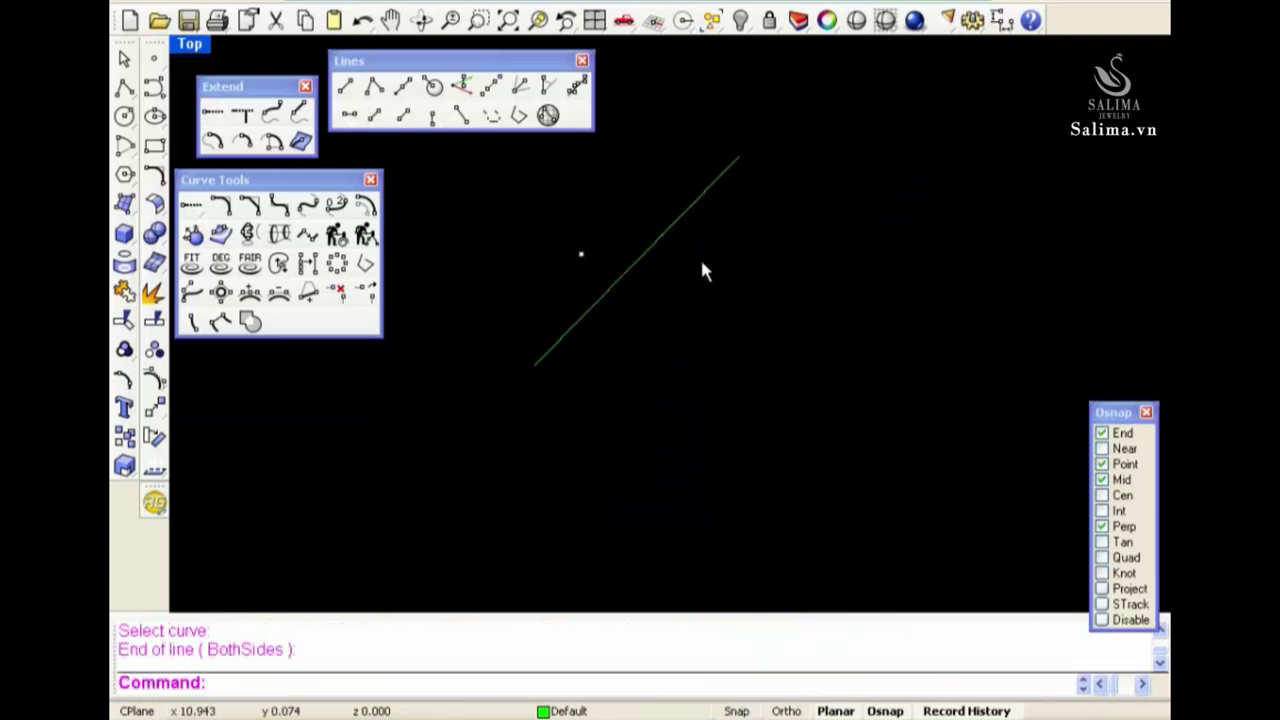
{"action": "left_click_drag", "start_coordinate": [705, 270], "coordinate": [686, 209]}
{"action": "right_click_drag", "start_coordinate": [686, 209], "coordinate": [766, 300]}
{"action": "key", "text": "Delete"}
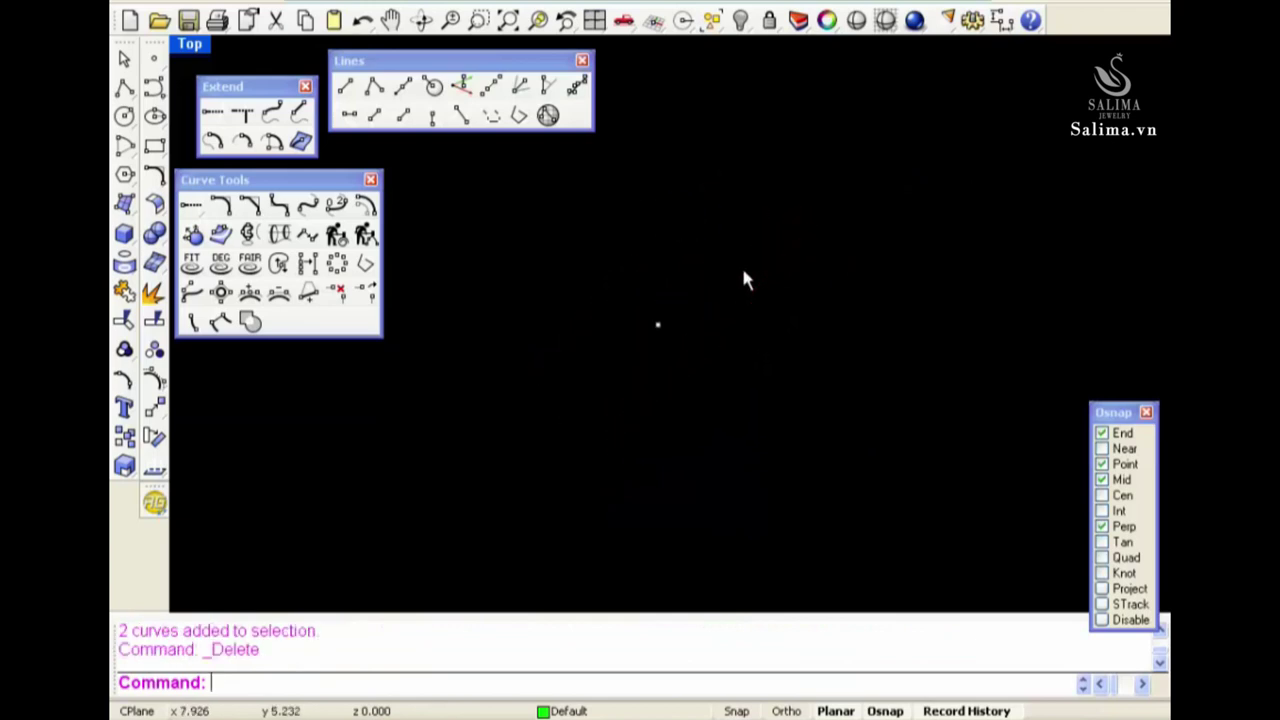
{"action": "right_click_drag", "start_coordinate": [565, 285], "coordinate": [637, 277]}
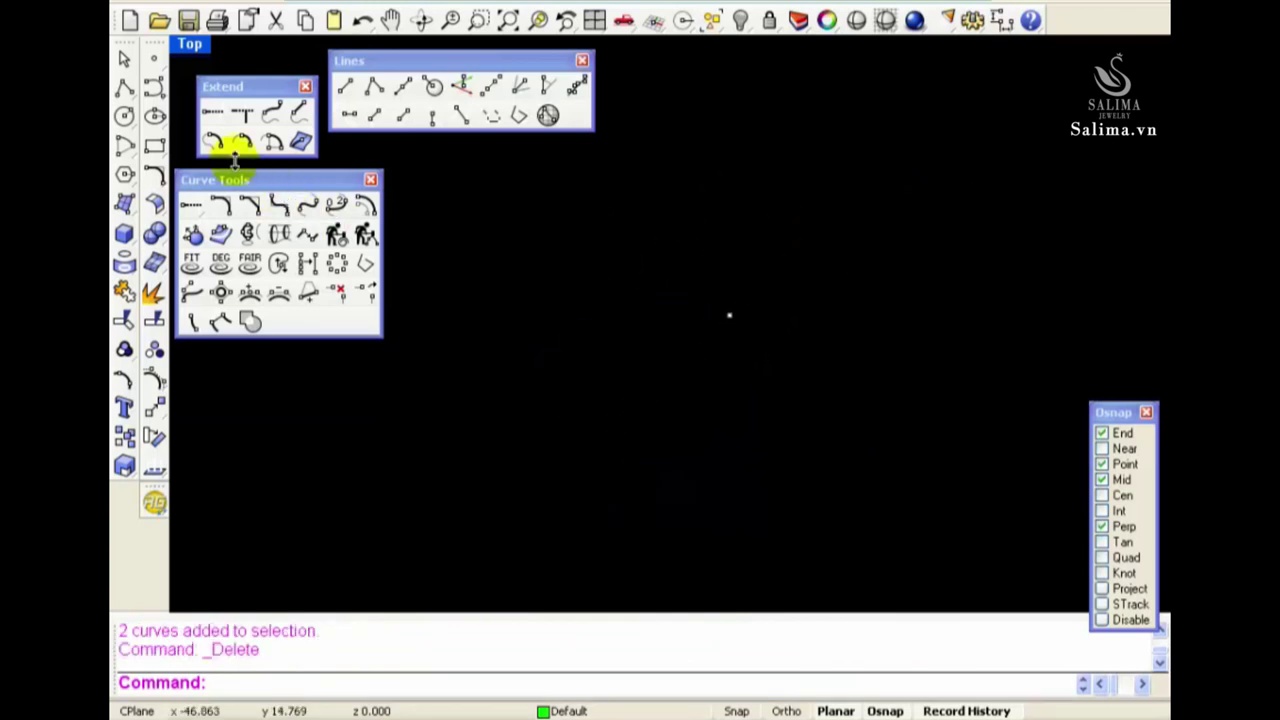
Draw a 50 × 30 rectangle centred on the origin
{"action": "left_click", "coordinate": [154, 145]}
{"action": "left_click", "coordinate": [466, 685]}
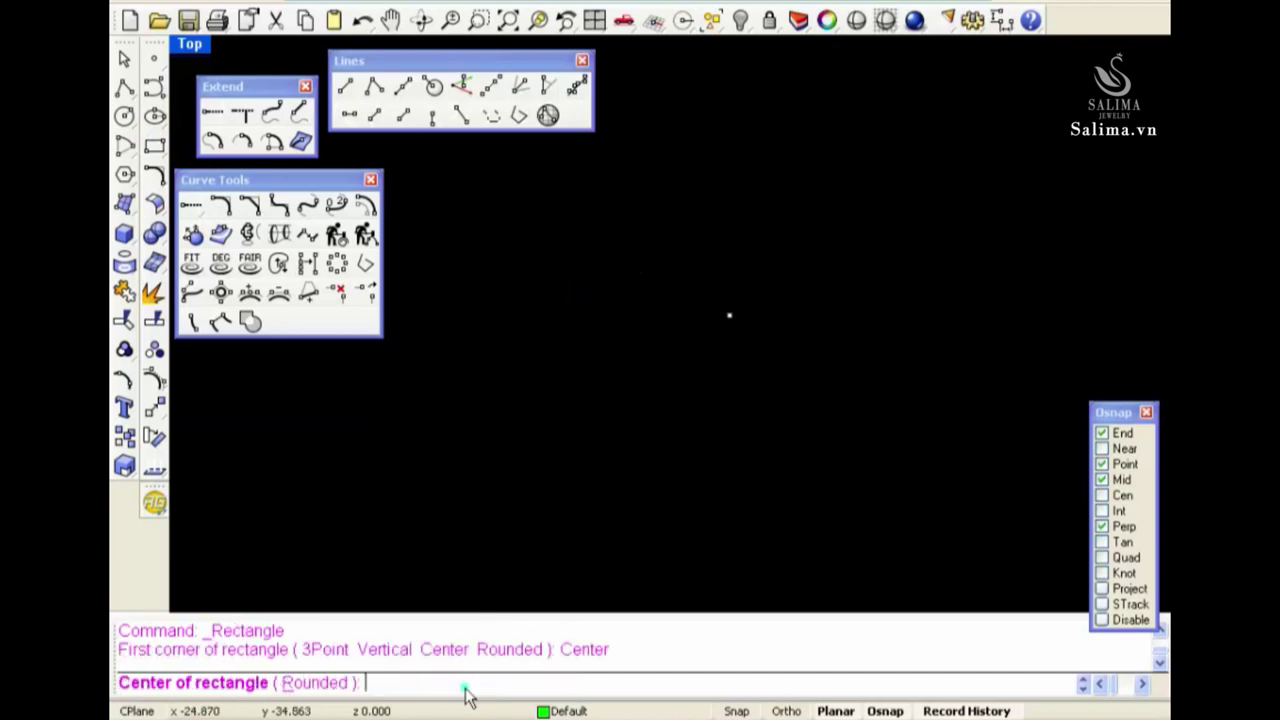
{"action": "type", "text": "0"}
{"action": "key", "text": "Return"}
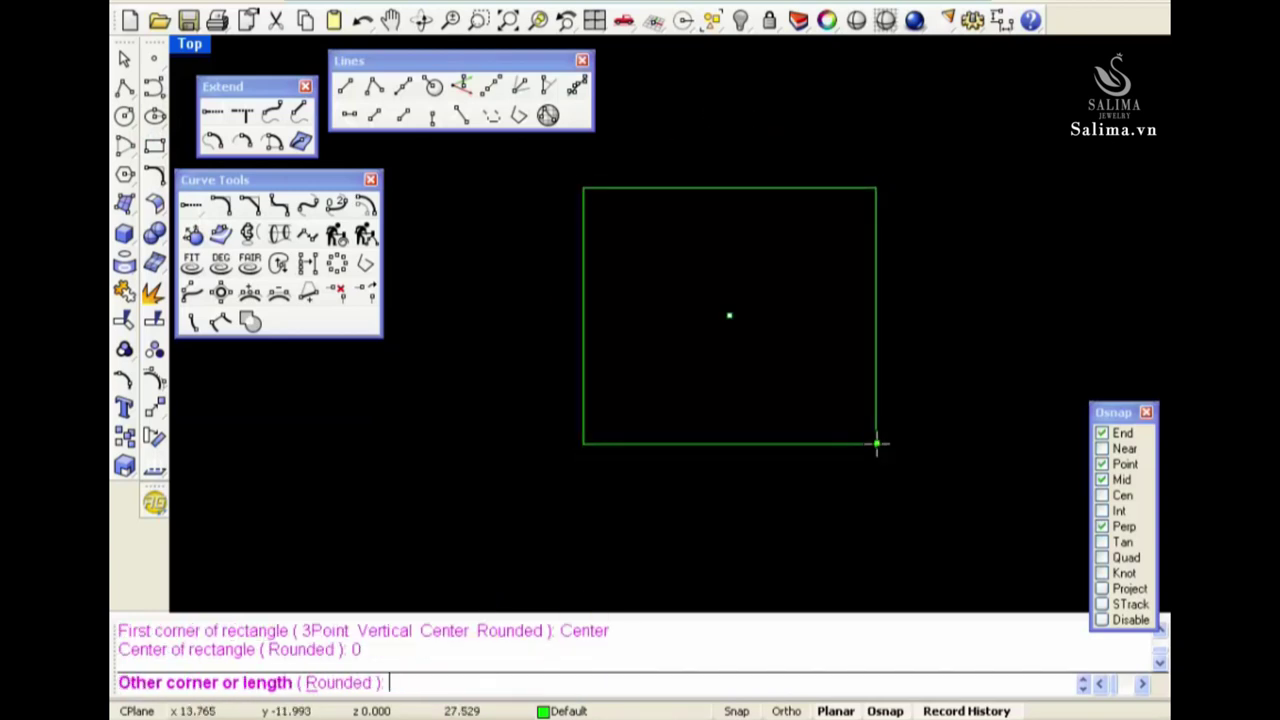
{"action": "type", "text": "0"}
{"action": "key", "text": "Return"}
{"action": "key", "text": "Return"}
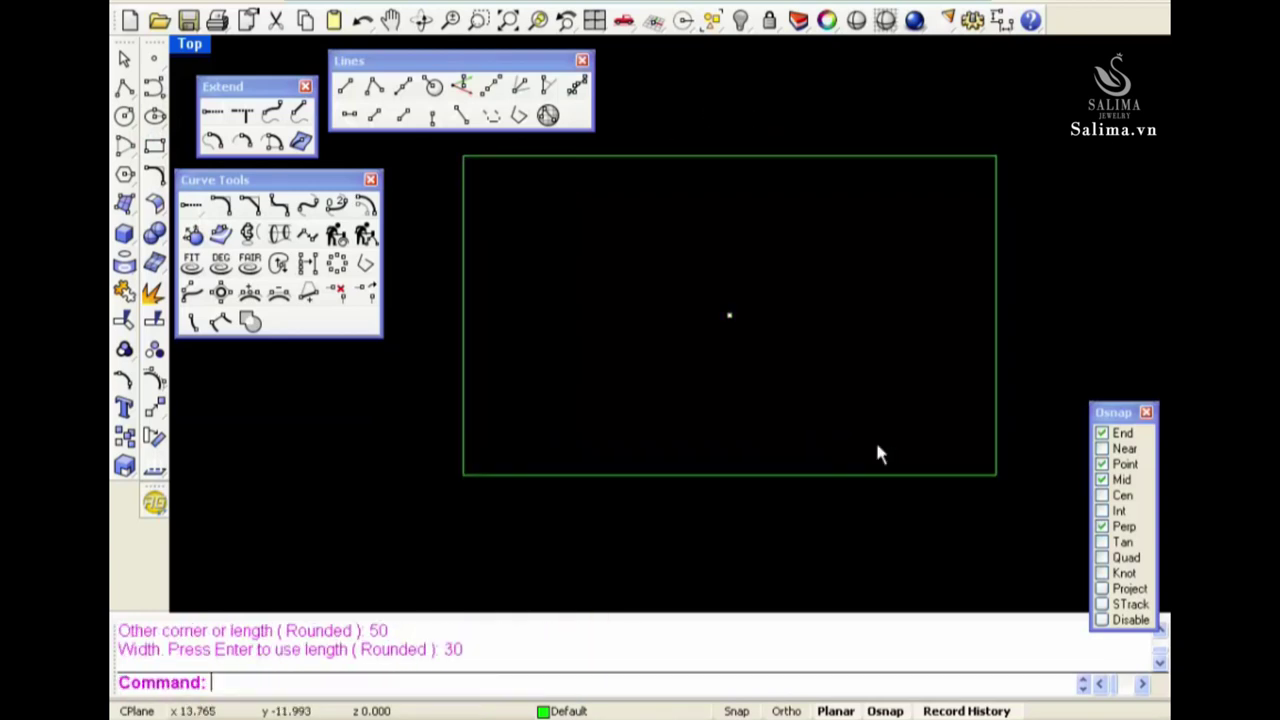
{"action": "scroll", "coordinate": [875, 439], "scroll_direction": "down", "scroll_amount": 2}
{"action": "right_click_drag", "start_coordinate": [853, 423], "coordinate": [778, 389]}
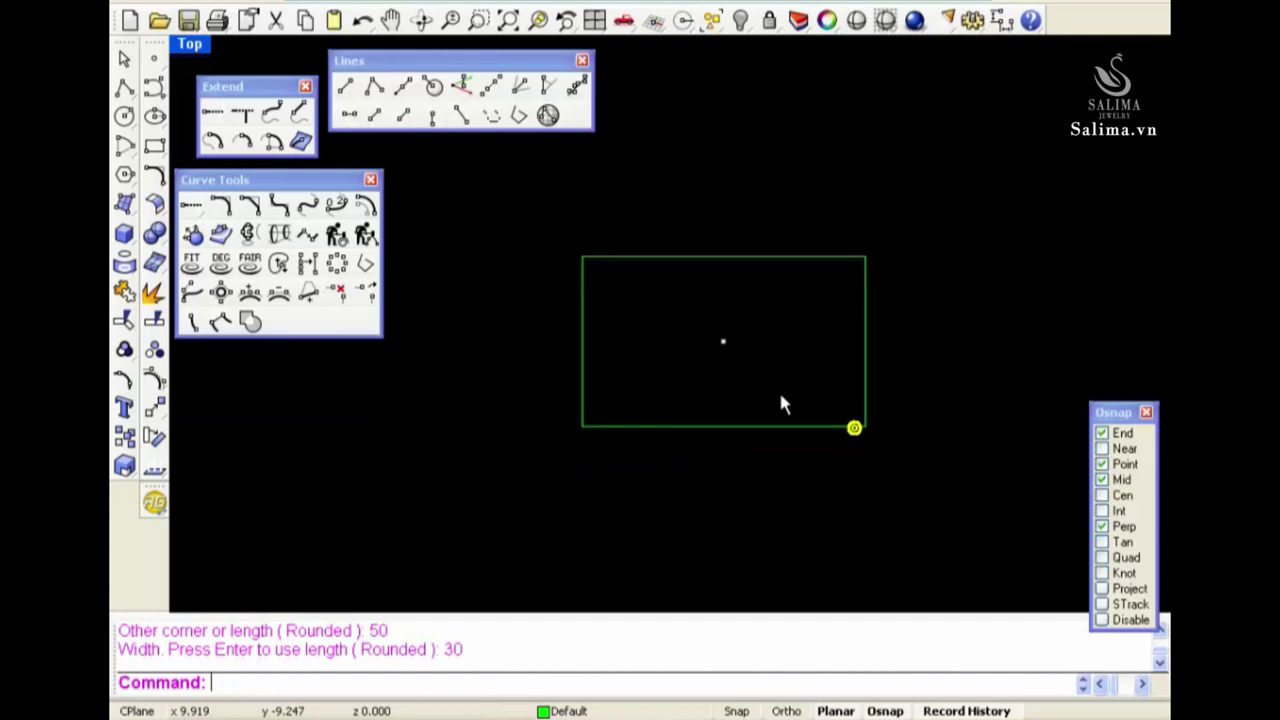
Draw a diagonal line and a short line near the top inside the rectangle
{"action": "left_click", "coordinate": [345, 86]}
{"action": "left_click", "coordinate": [633, 294]}
{"action": "left_click", "coordinate": [685, 361]}
{"action": "key", "text": "Return"}
{"action": "left_click", "coordinate": [713, 305]}
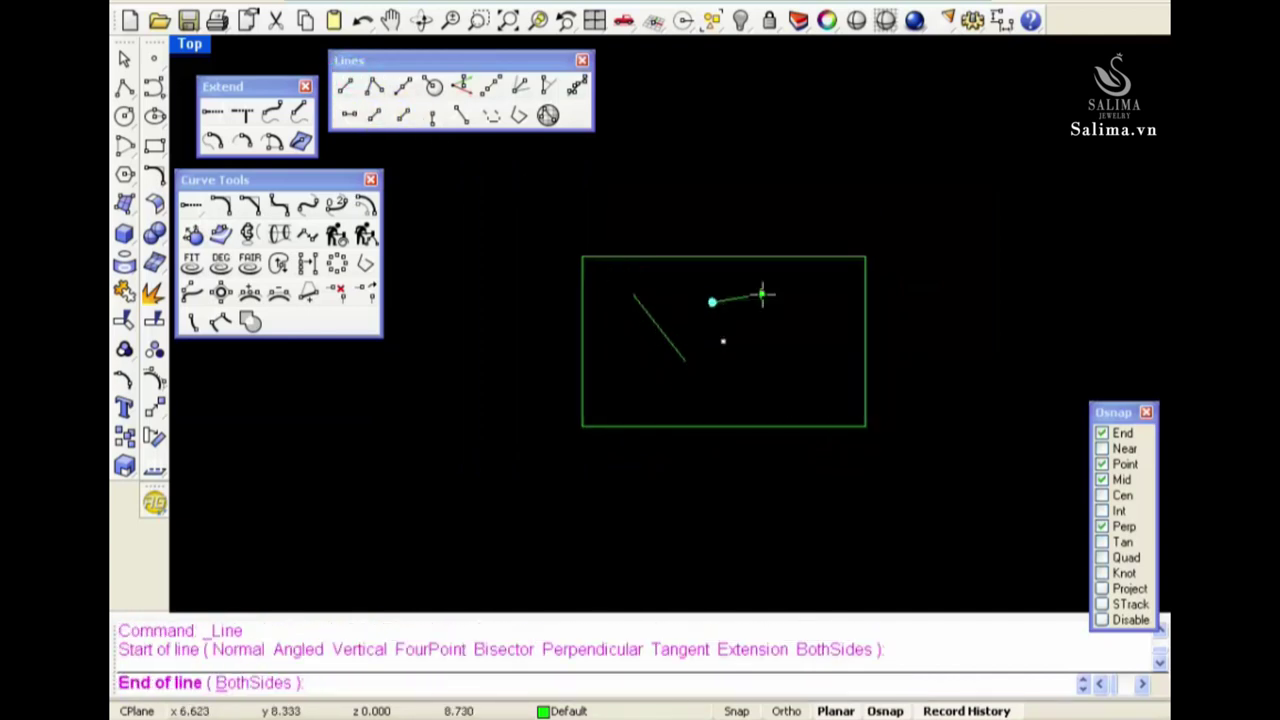
{"action": "left_click", "coordinate": [773, 289]}
Add a vertical line on the right and a diagonal near the bottom inside the rectangle
{"action": "key", "text": "Return"}
{"action": "left_click", "coordinate": [804, 308]}
{"action": "left_click", "coordinate": [804, 367]}
{"action": "key", "text": "Return"}
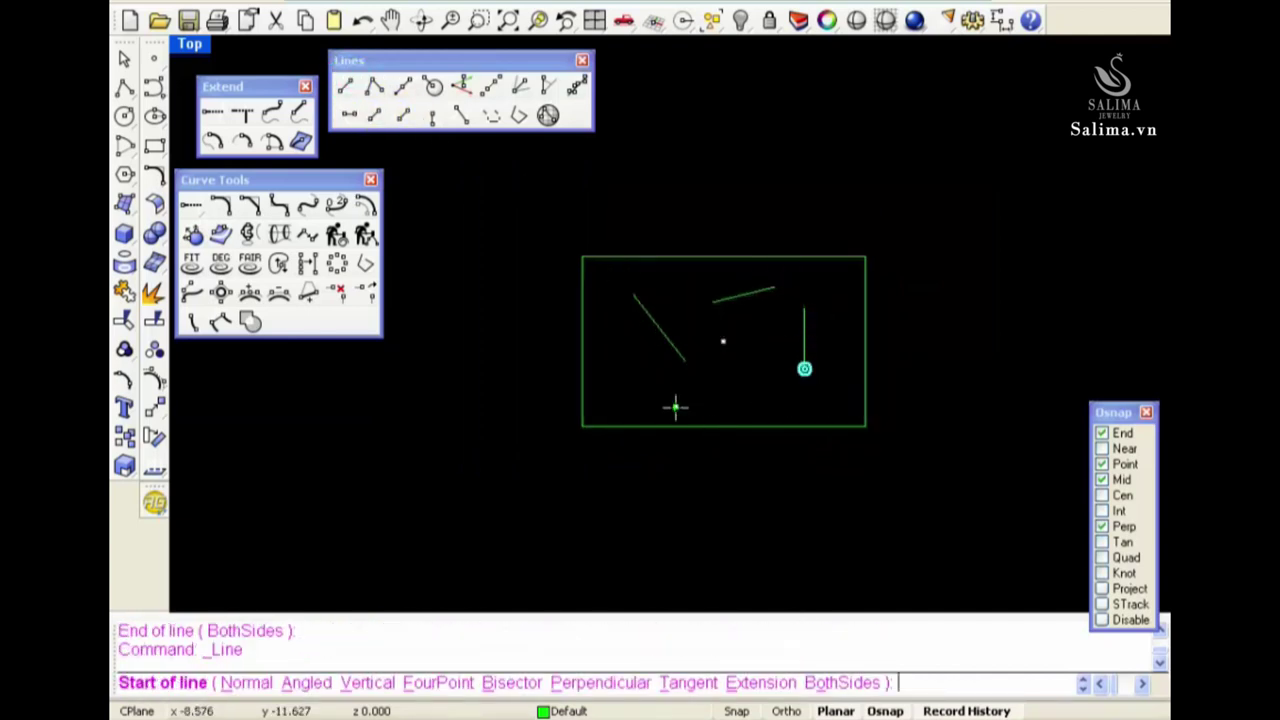
{"action": "left_click", "coordinate": [677, 407]}
{"action": "left_click", "coordinate": [753, 371]}
{"action": "right_click_drag", "start_coordinate": [817, 396], "coordinate": [779, 391]}
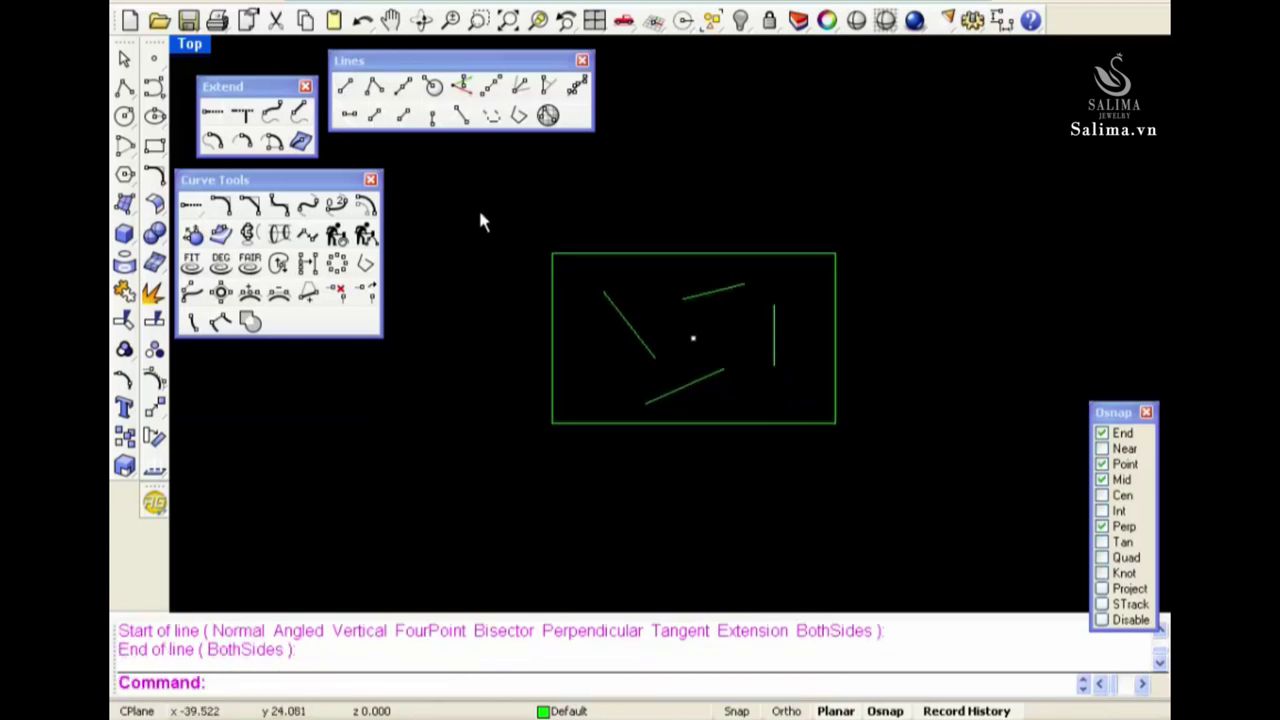
{"action": "left_click", "coordinate": [221, 128]}
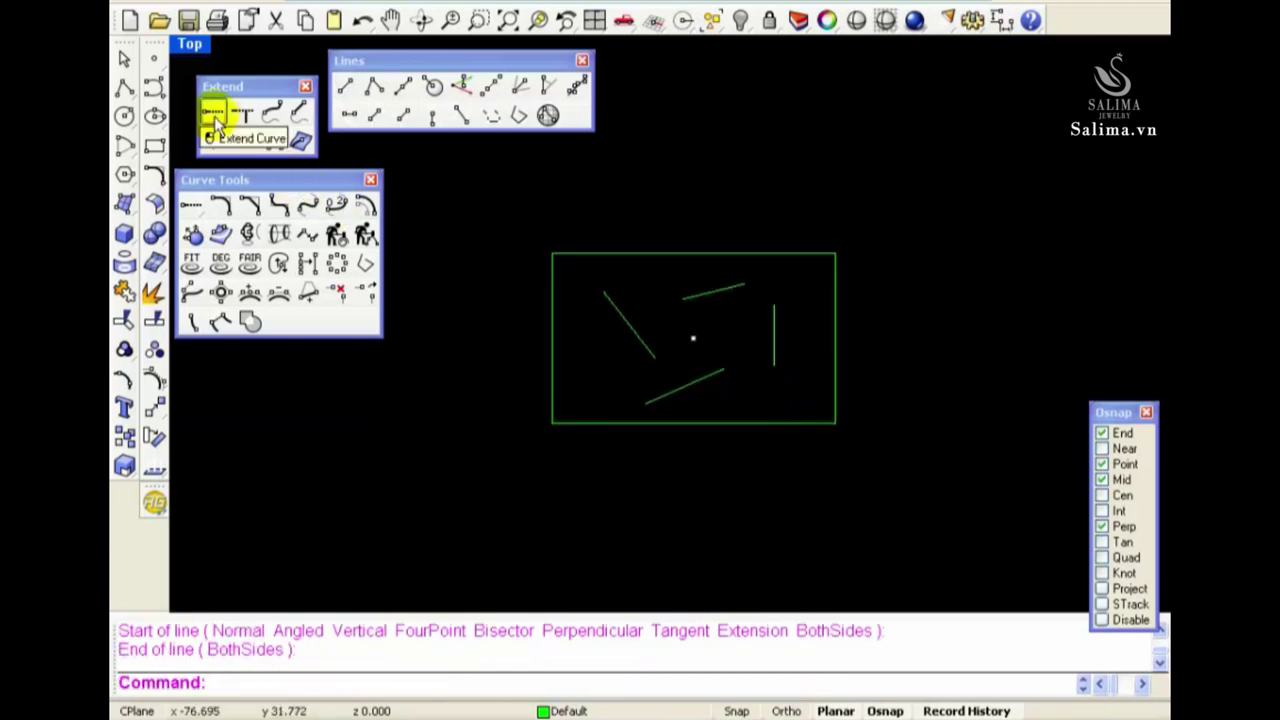
Select and then deselect the four inner lines to check them
{"action": "scroll", "coordinate": [625, 318], "scroll_direction": "up", "scroll_amount": 2}
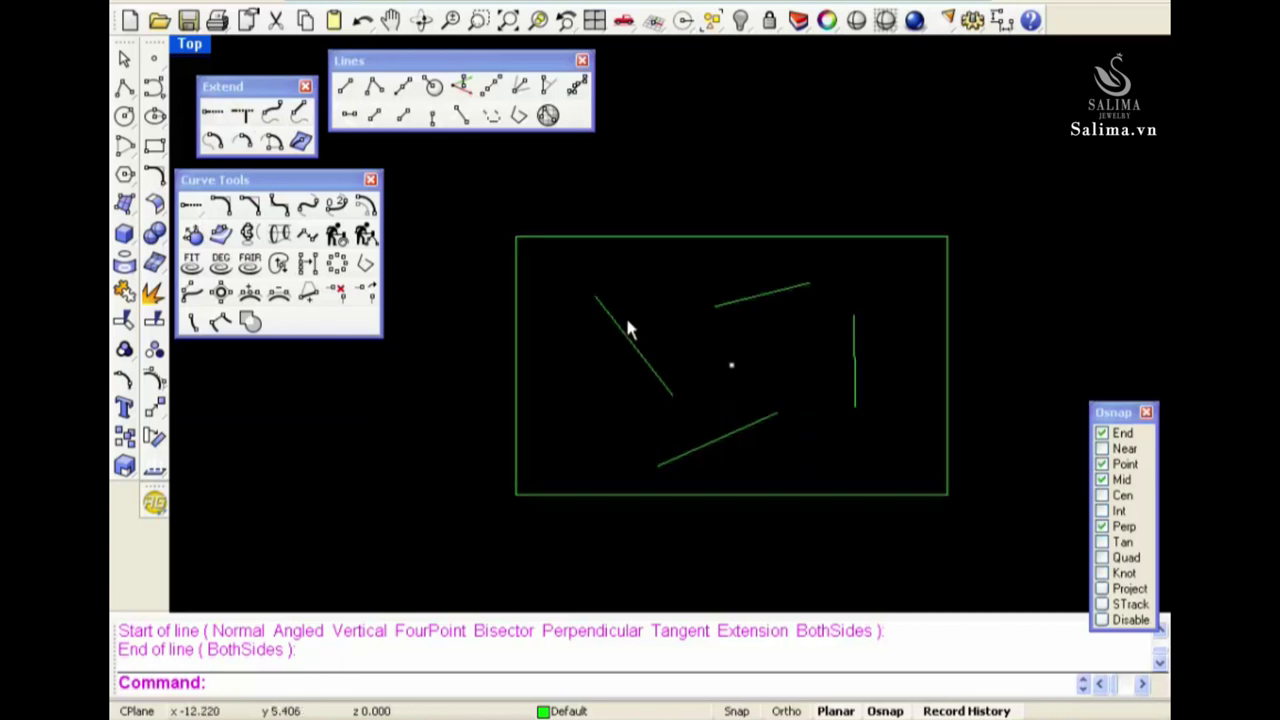
{"action": "left_click_drag", "start_coordinate": [578, 280], "coordinate": [922, 494]}
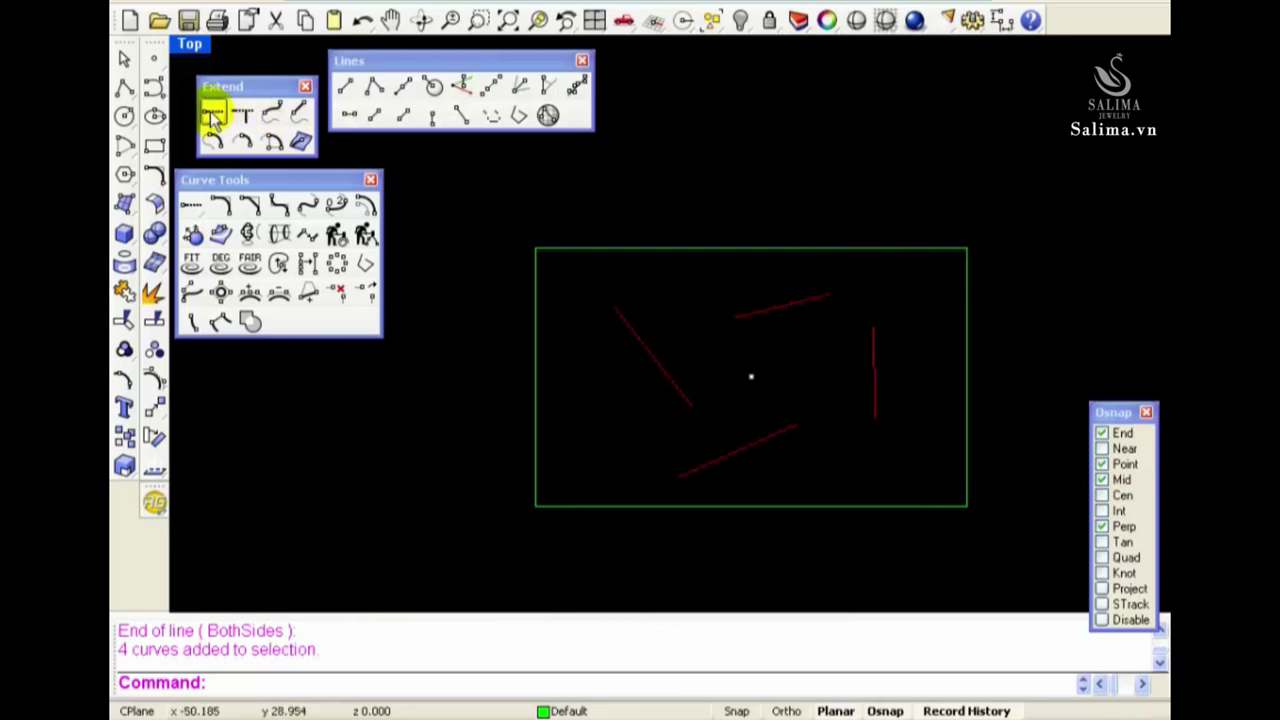
{"action": "left_click", "coordinate": [887, 330]}
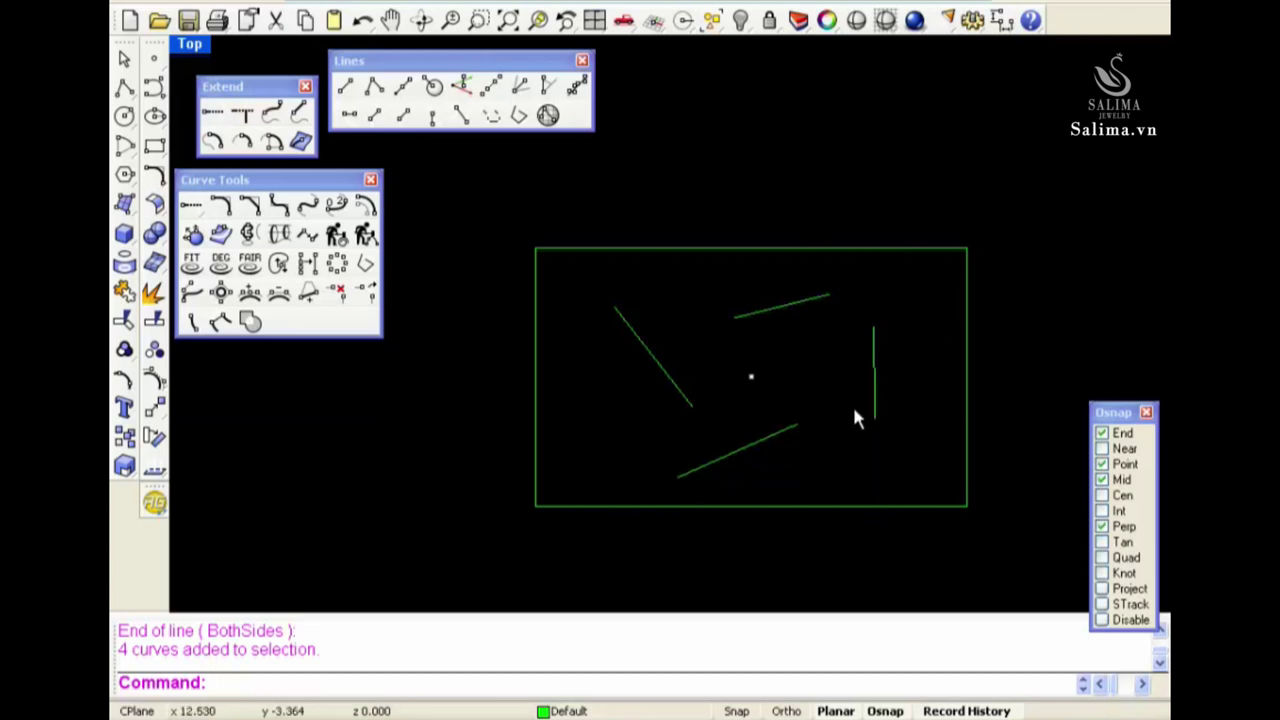
{"action": "right_click_drag", "start_coordinate": [826, 417], "coordinate": [783, 360]}
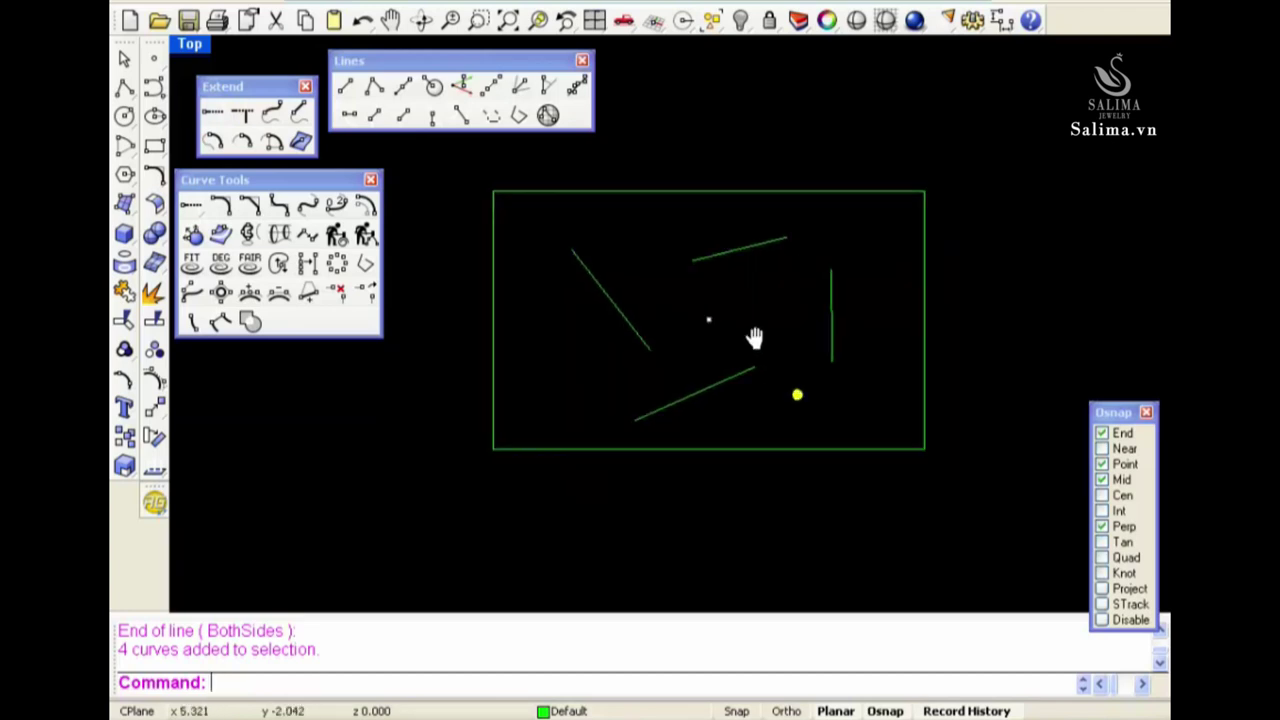
Extend with the rectangle as boundary: stretch the left diagonal and bottom line to its edges
{"action": "left_click", "coordinate": [216, 113]}
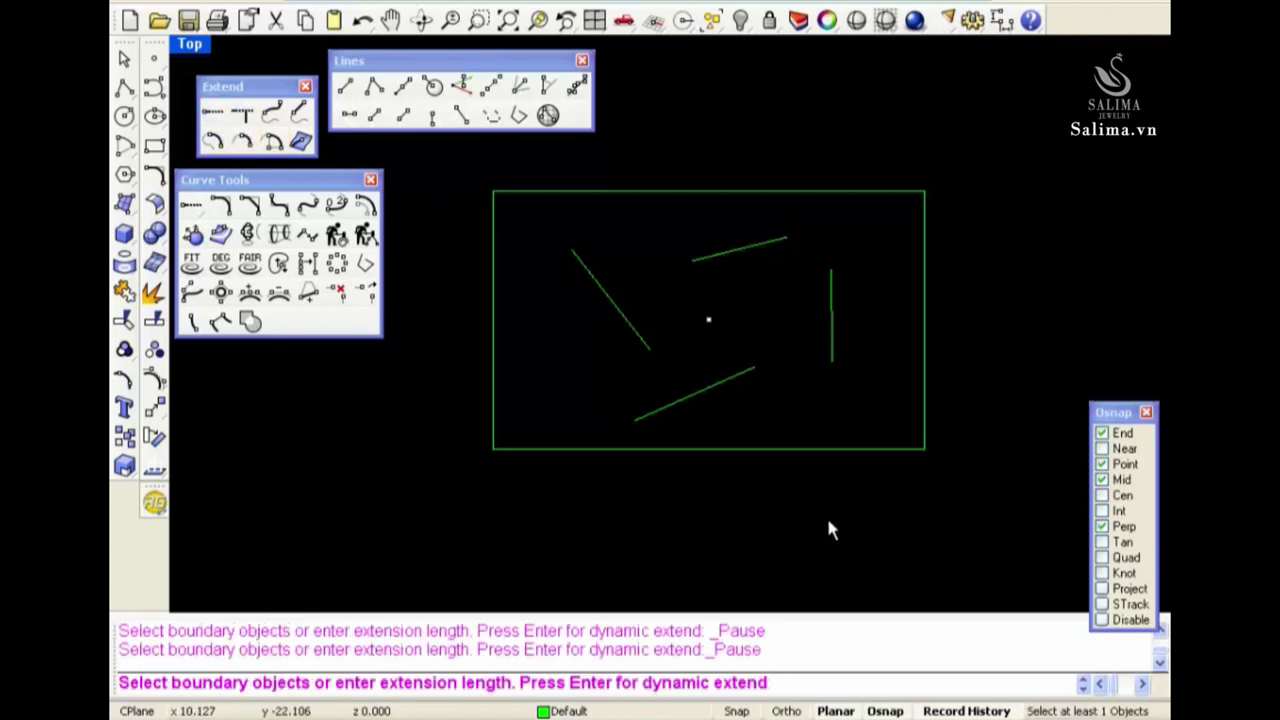
{"action": "left_click", "coordinate": [700, 452]}
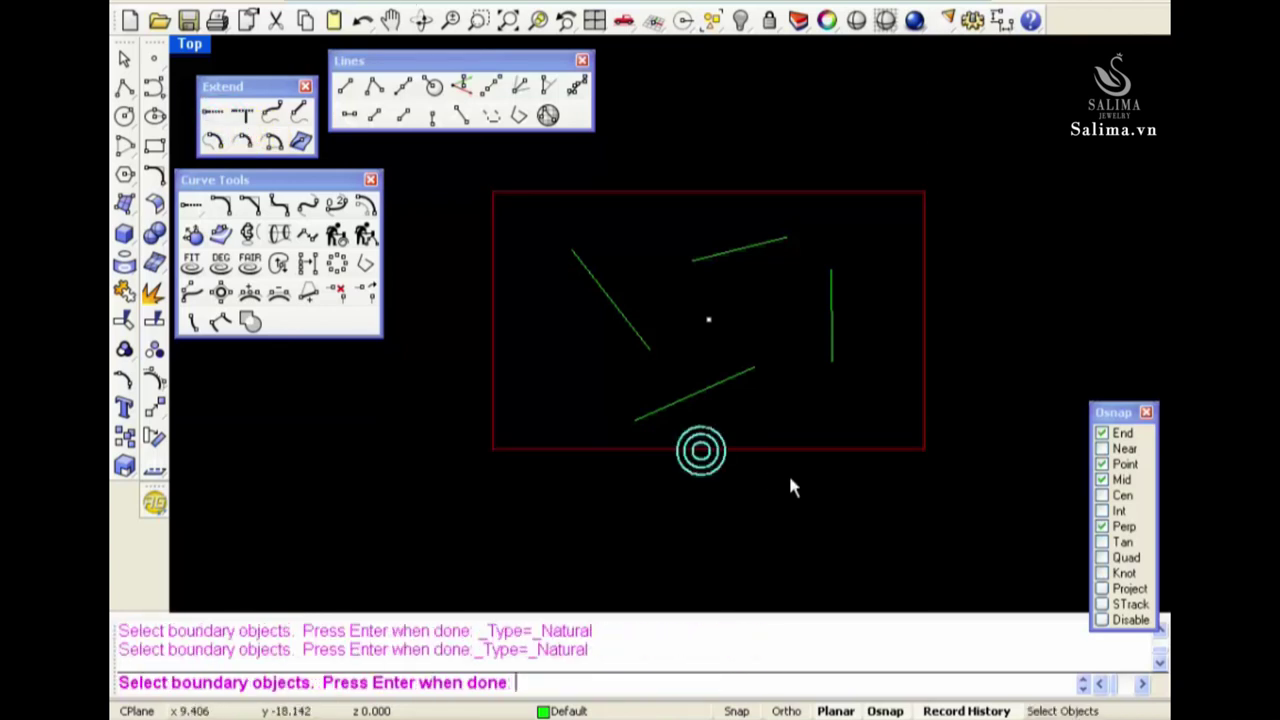
{"action": "right_click_drag", "start_coordinate": [797, 500], "coordinate": [780, 555]}
{"action": "key", "text": "Return"}
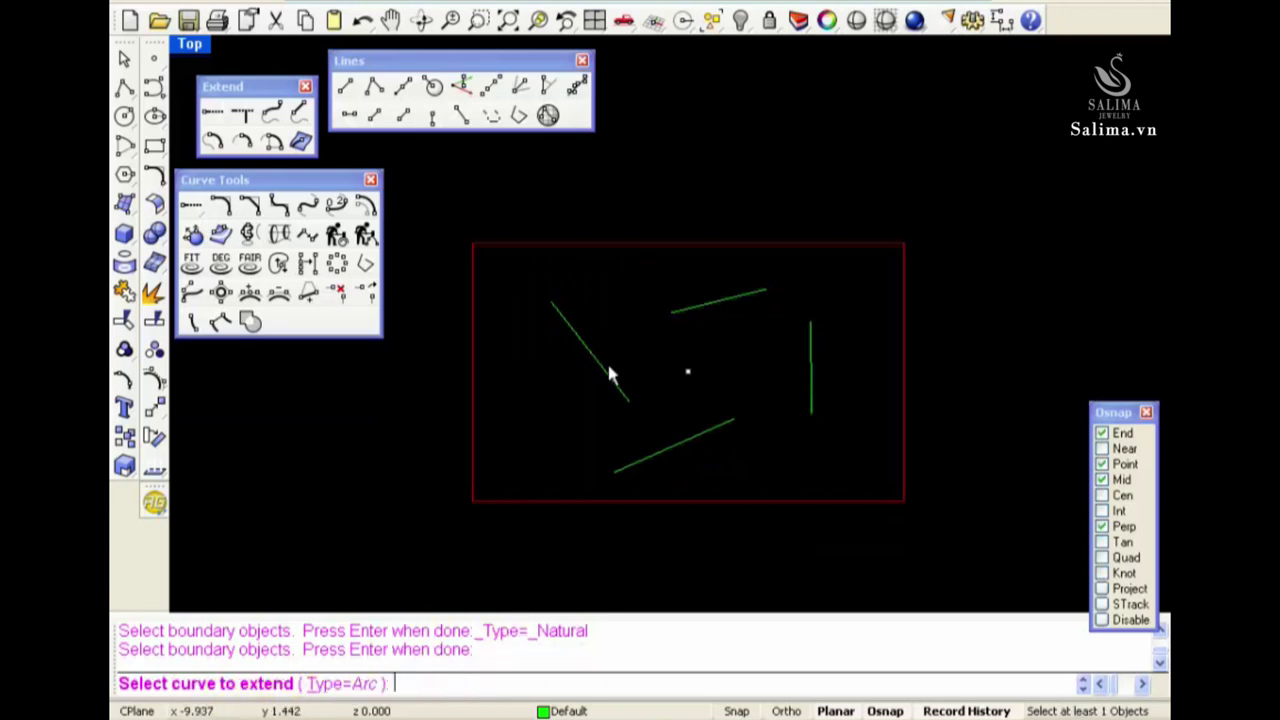
{"action": "left_click", "coordinate": [559, 313]}
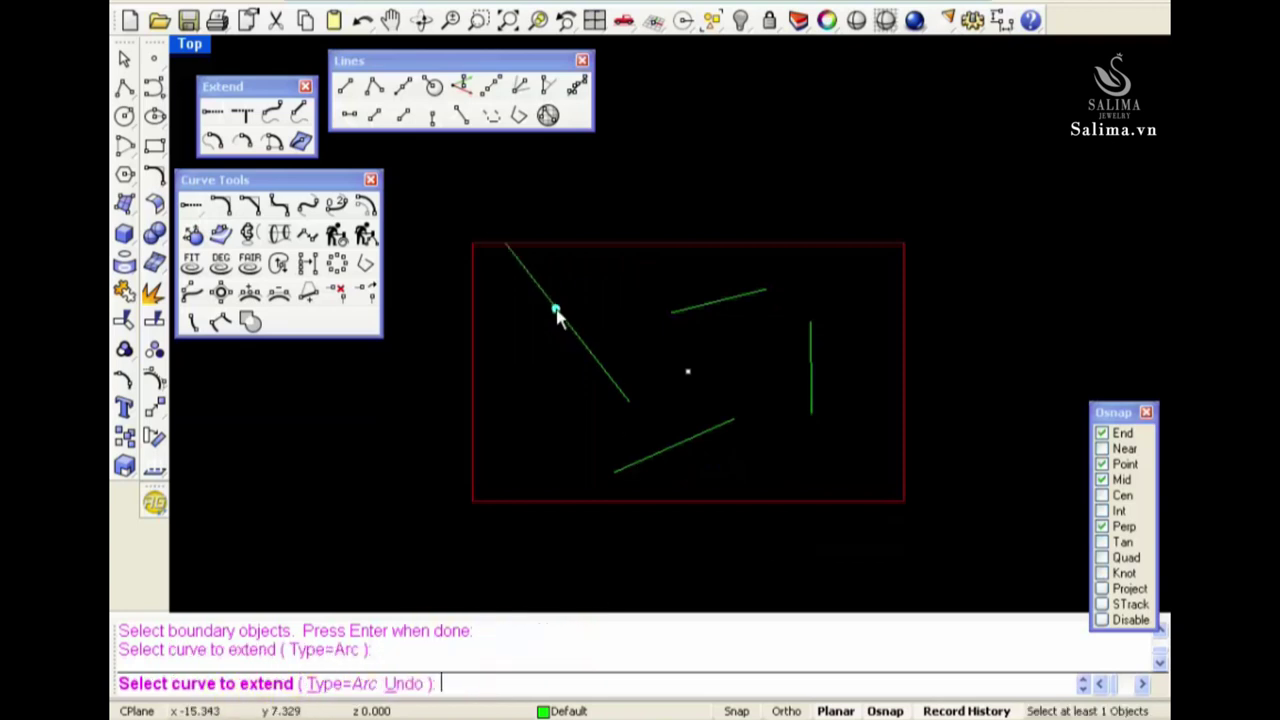
{"action": "left_click", "coordinate": [623, 405]}
{"action": "left_click", "coordinate": [630, 464]}
{"action": "left_click", "coordinate": [718, 427]}
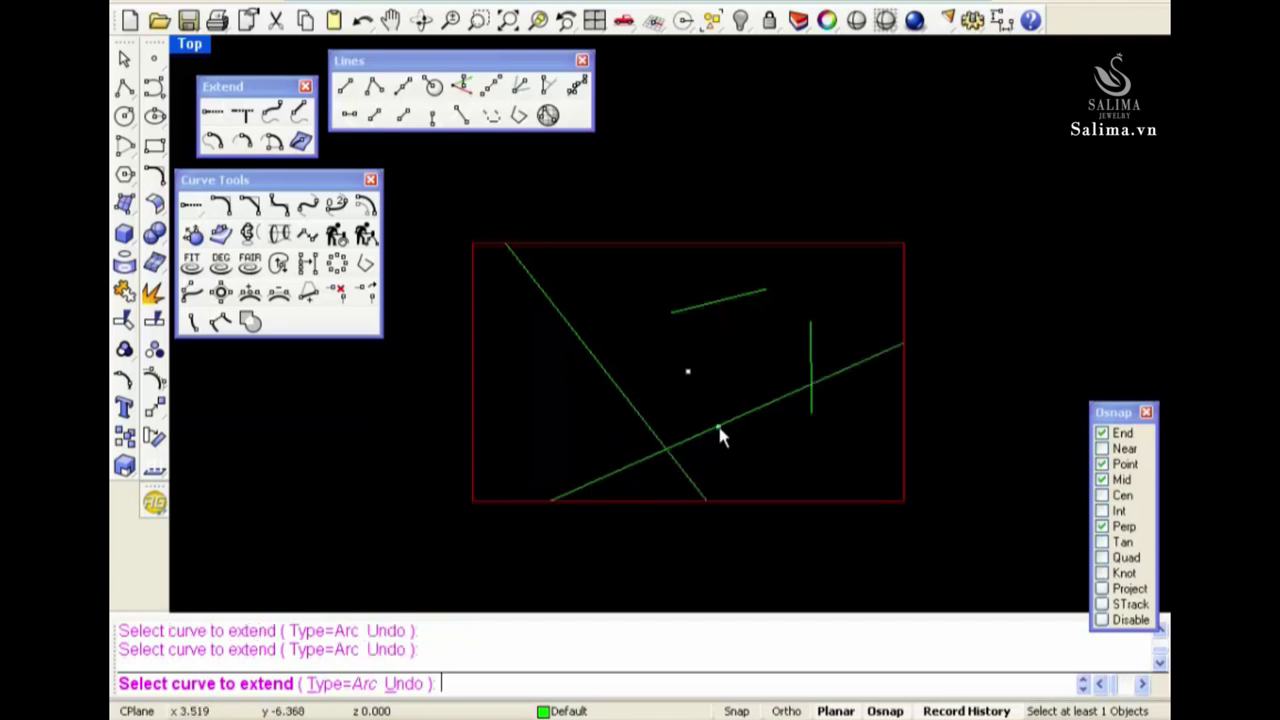
Extend the vertical line and both ends of the upper line to the rectangle's edges
{"action": "left_click", "coordinate": [810, 340]}
{"action": "left_click", "coordinate": [760, 298]}
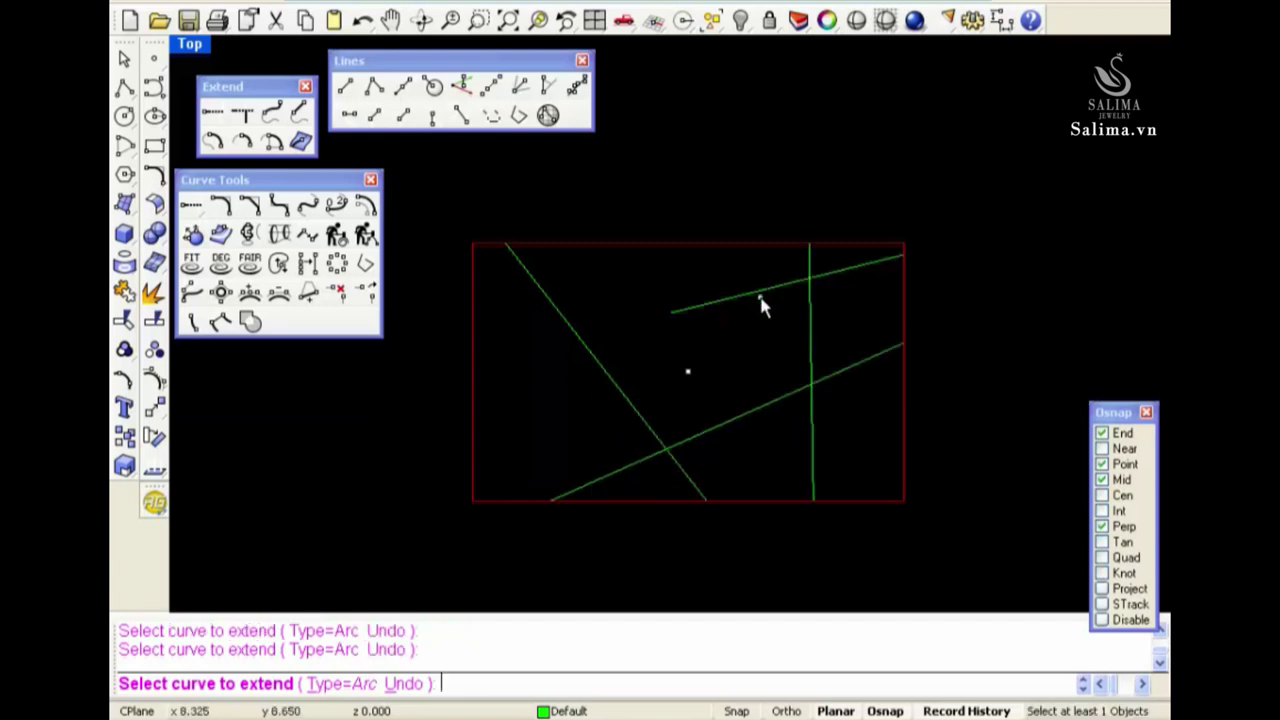
{"action": "left_click", "coordinate": [678, 313]}
{"action": "scroll", "coordinate": [907, 240], "scroll_direction": "up", "scroll_amount": 2}
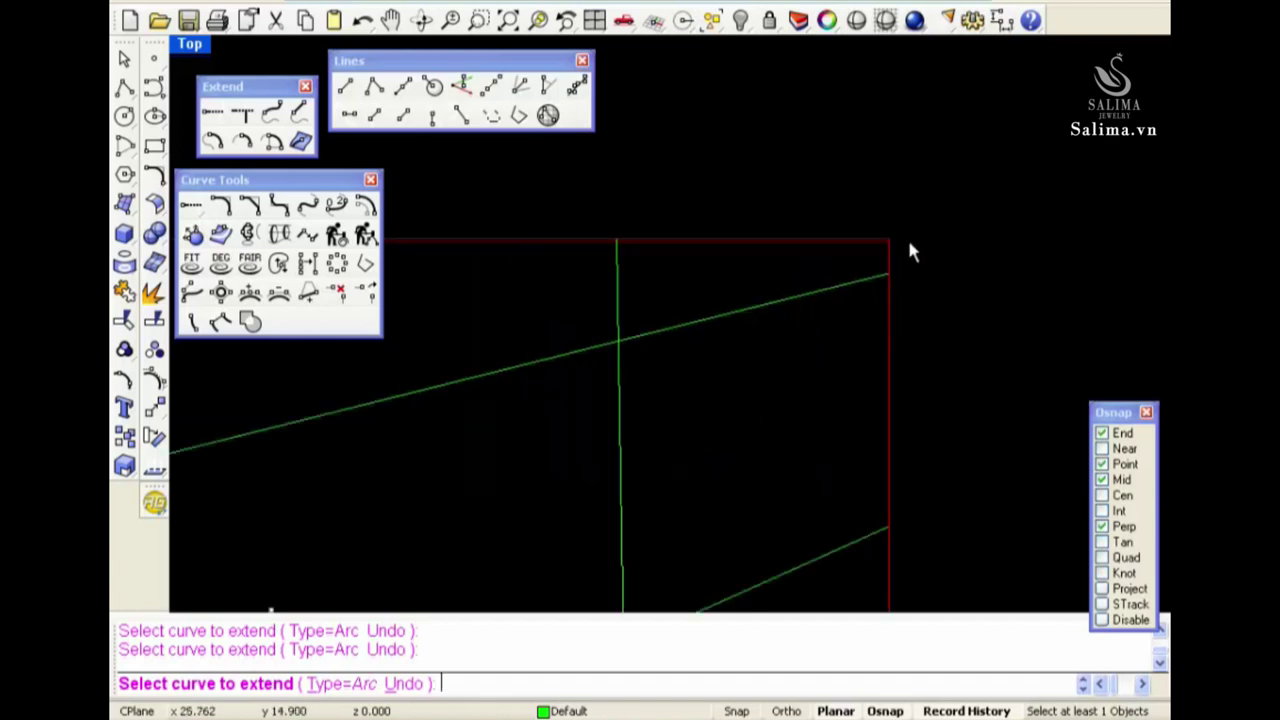
{"action": "scroll", "coordinate": [846, 240], "scroll_direction": "up", "scroll_amount": 1}
{"action": "scroll", "coordinate": [846, 245], "scroll_direction": "down", "scroll_amount": 1}
{"action": "scroll", "coordinate": [860, 300], "scroll_direction": "down", "scroll_amount": 2}
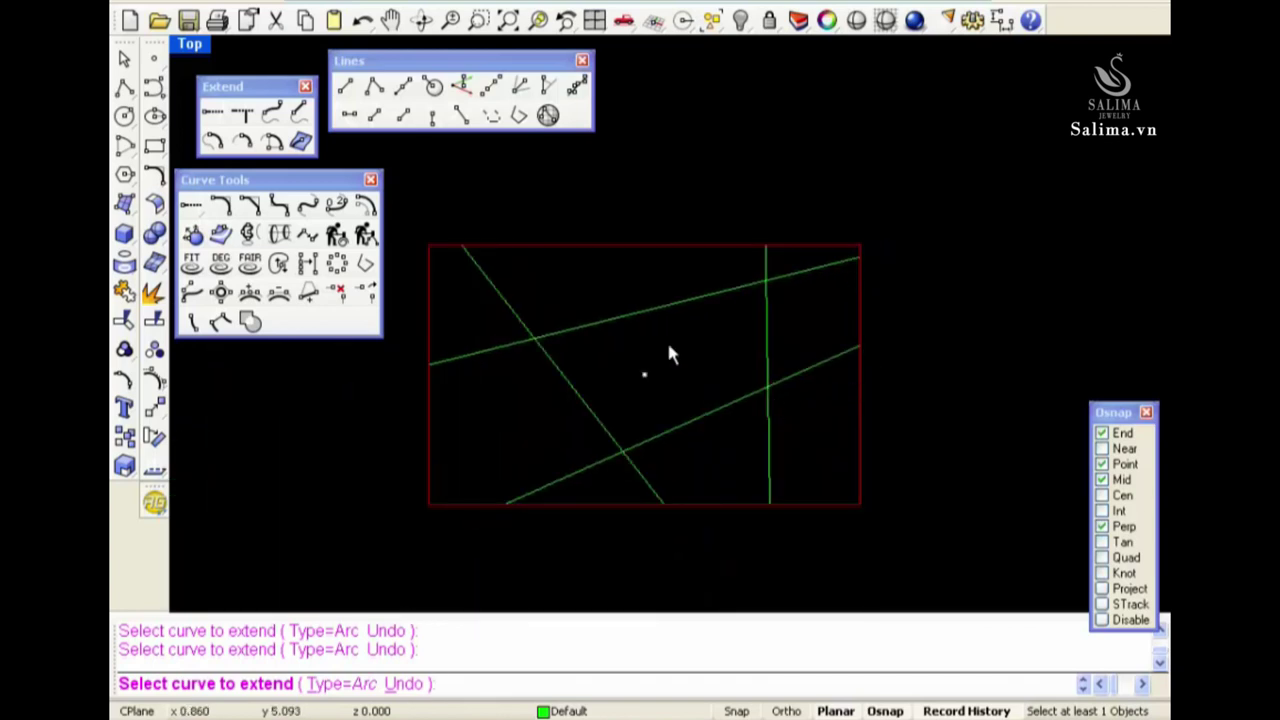
{"action": "key", "text": "Return"}
{"action": "scroll", "coordinate": [697, 363], "scroll_direction": "down", "scroll_amount": 2}
{"action": "right_click_drag", "start_coordinate": [697, 363], "coordinate": [743, 357]}
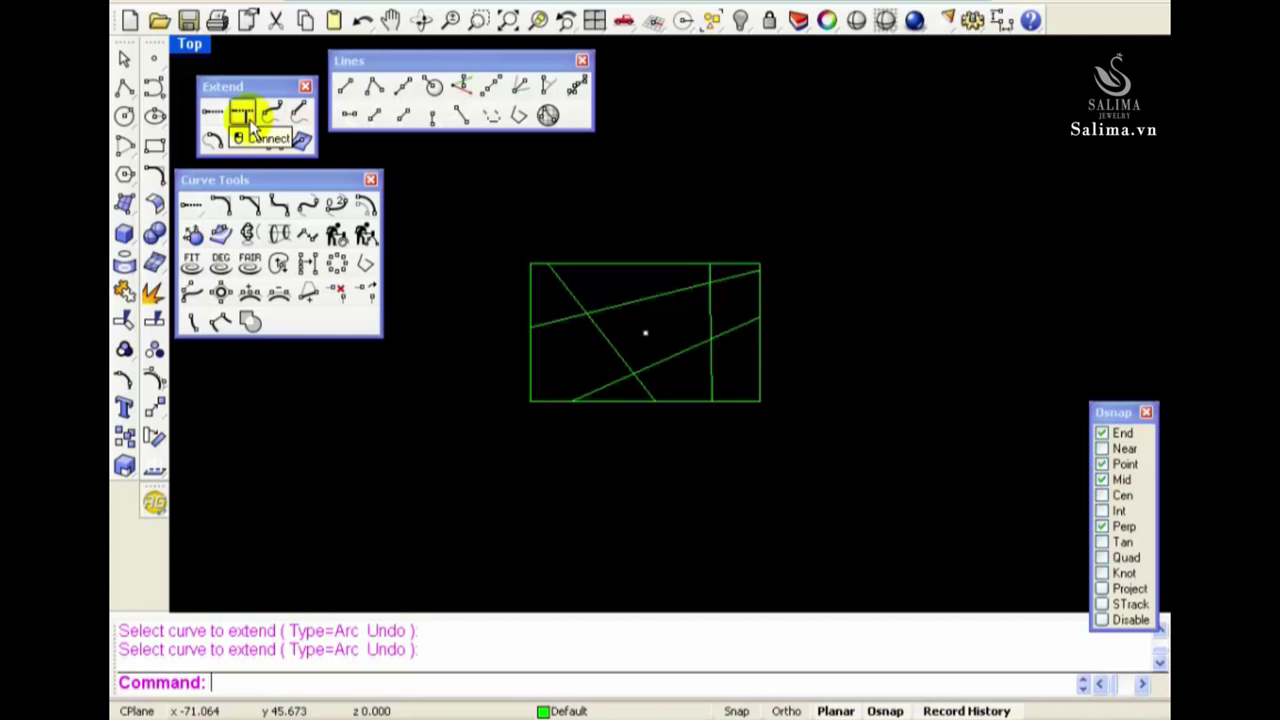
Try connecting the diagonal and vertical lines, then undo the connection
{"action": "scroll", "coordinate": [653, 417], "scroll_direction": "up", "scroll_amount": 1}
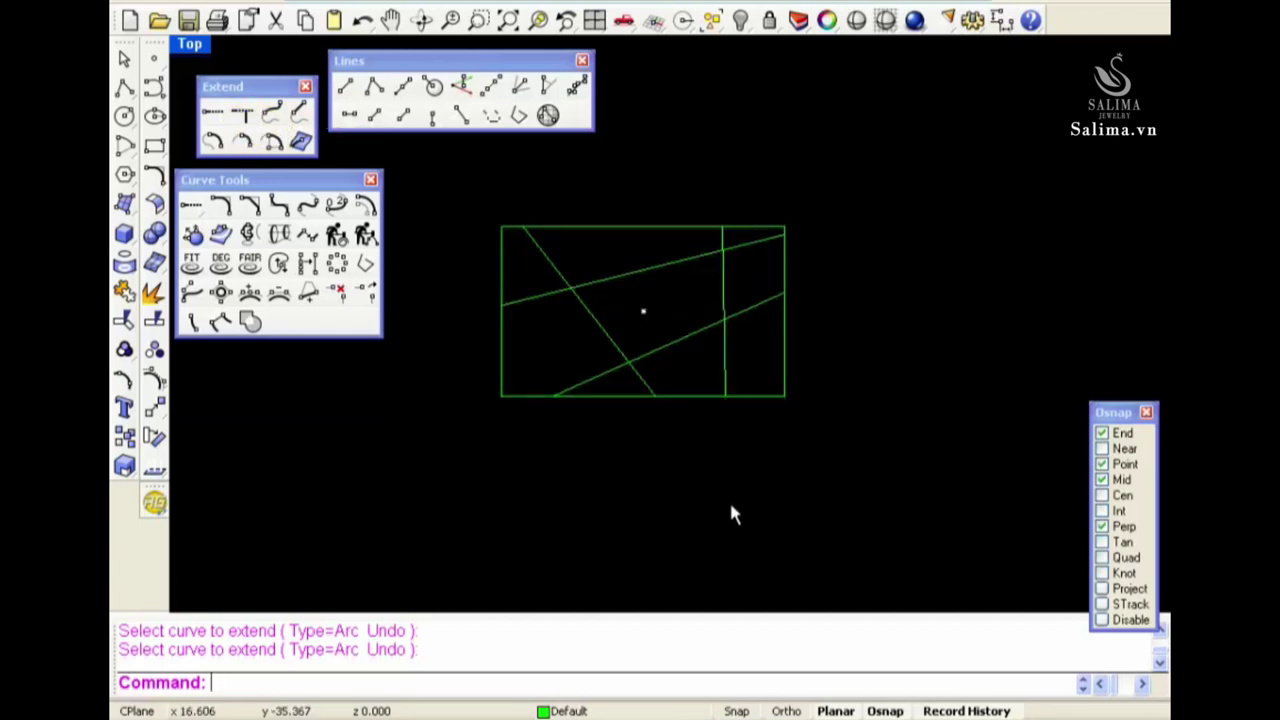
{"action": "right_click_drag", "start_coordinate": [726, 500], "coordinate": [715, 445]}
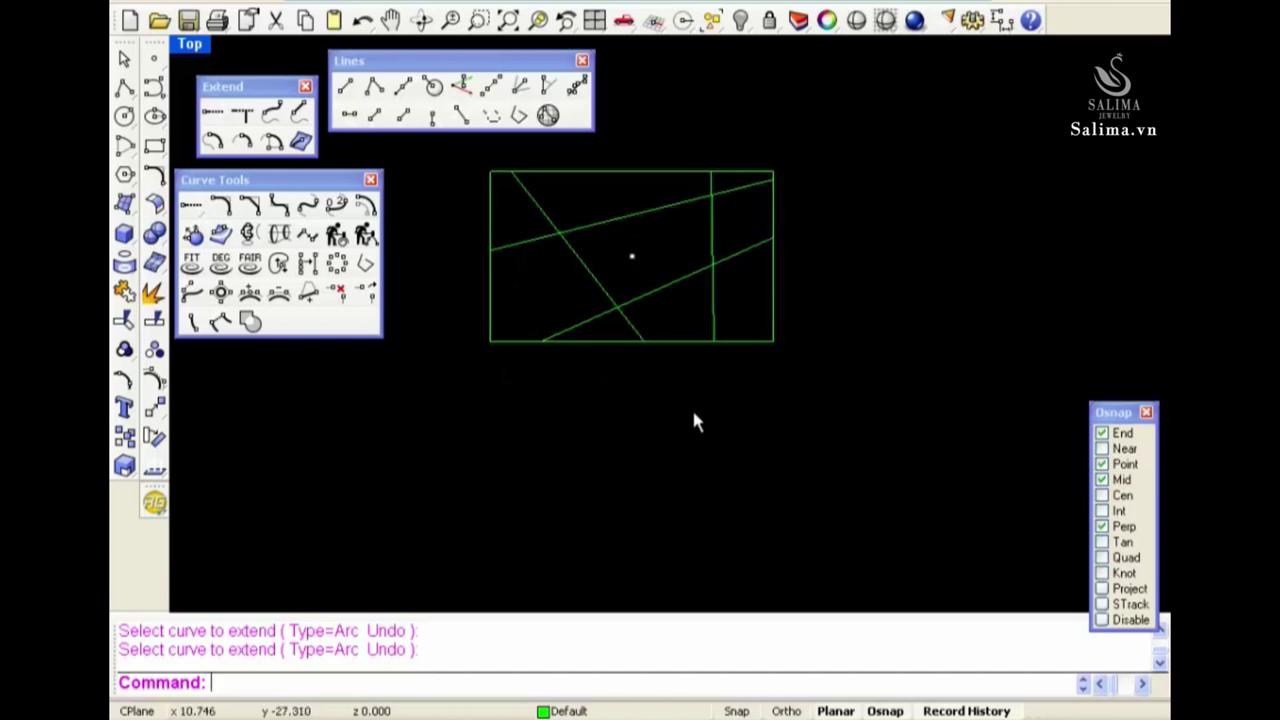
{"action": "left_click", "coordinate": [242, 113]}
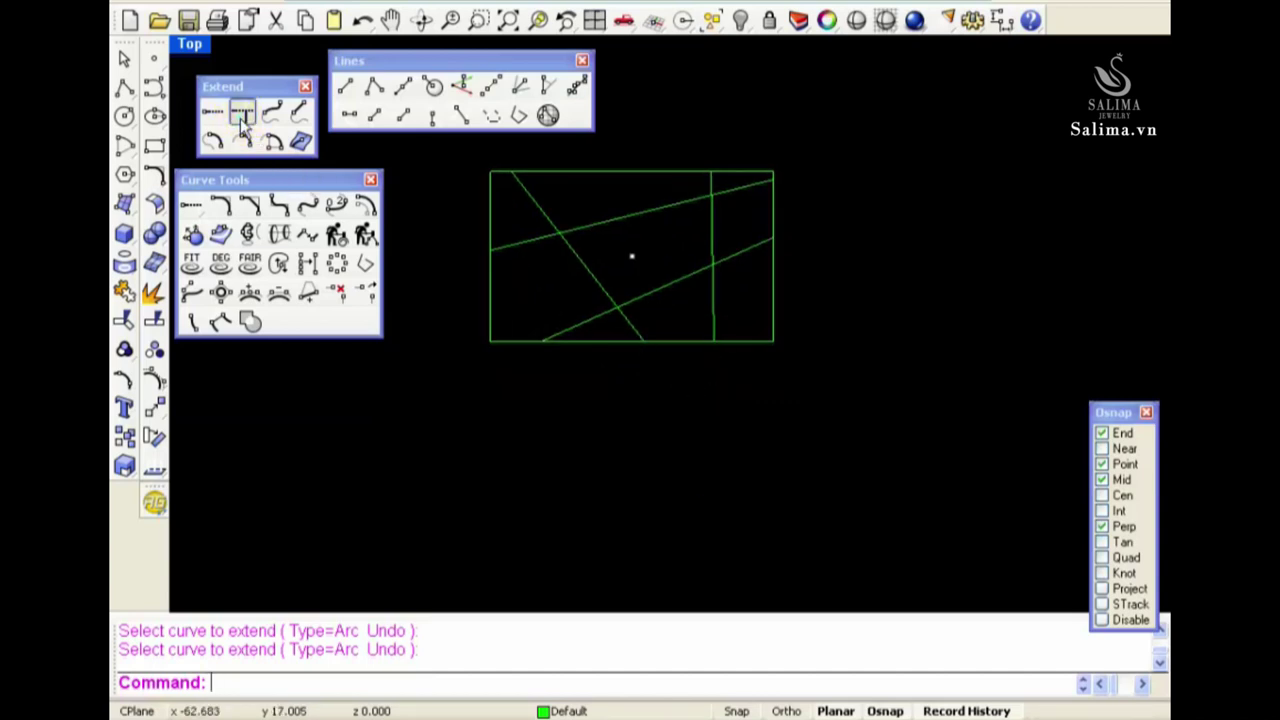
{"action": "left_click", "coordinate": [627, 334]}
{"action": "left_click", "coordinate": [713, 328]}
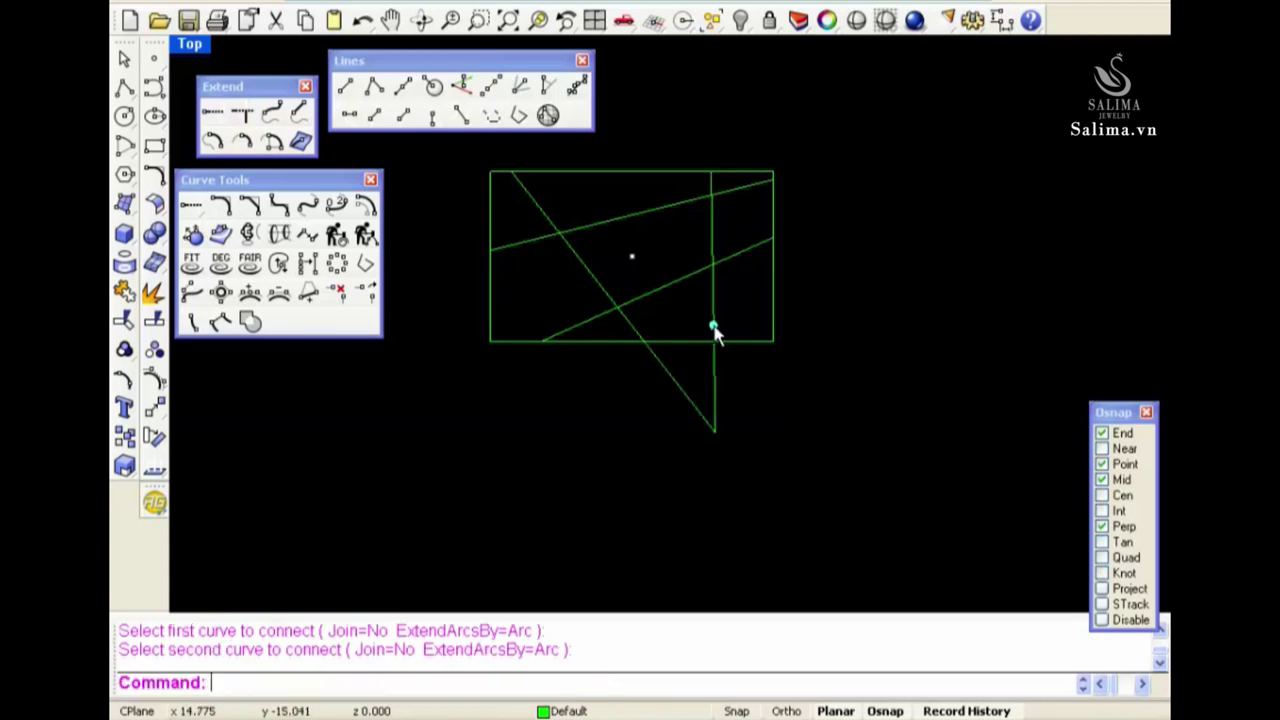
{"action": "left_click", "coordinate": [711, 420]}
{"action": "left_click_drag", "start_coordinate": [609, 420], "coordinate": [814, 486]}
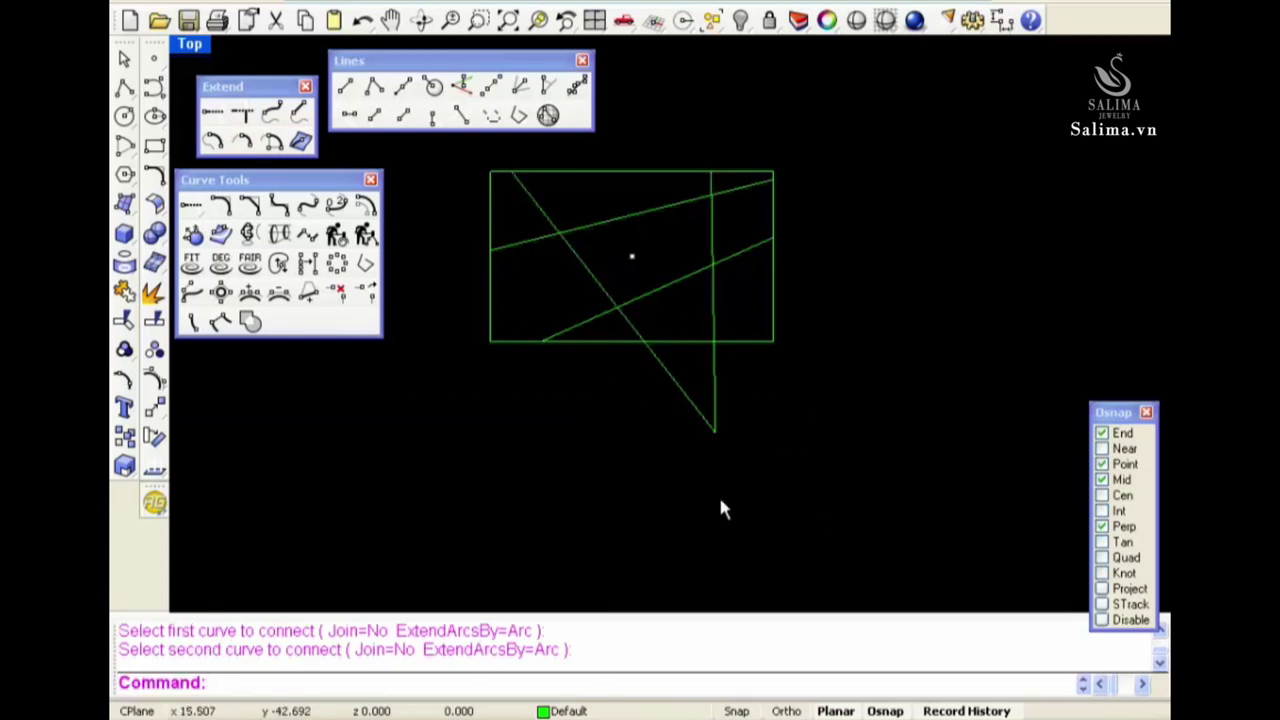
{"action": "key", "text": "ctrl+z"}
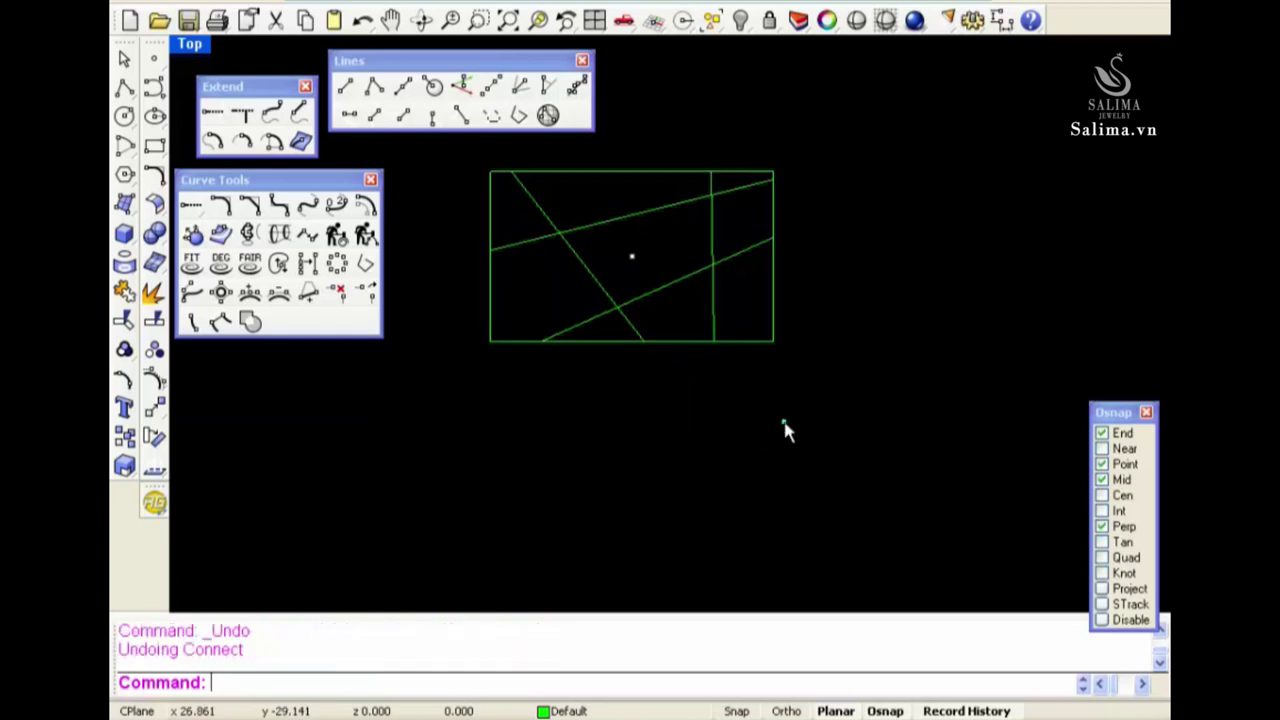
Draw extension lines continuing the diagonal and the vertical line below the rectangle
{"action": "left_click", "coordinate": [345, 86]}
{"action": "left_click", "coordinate": [775, 683]}
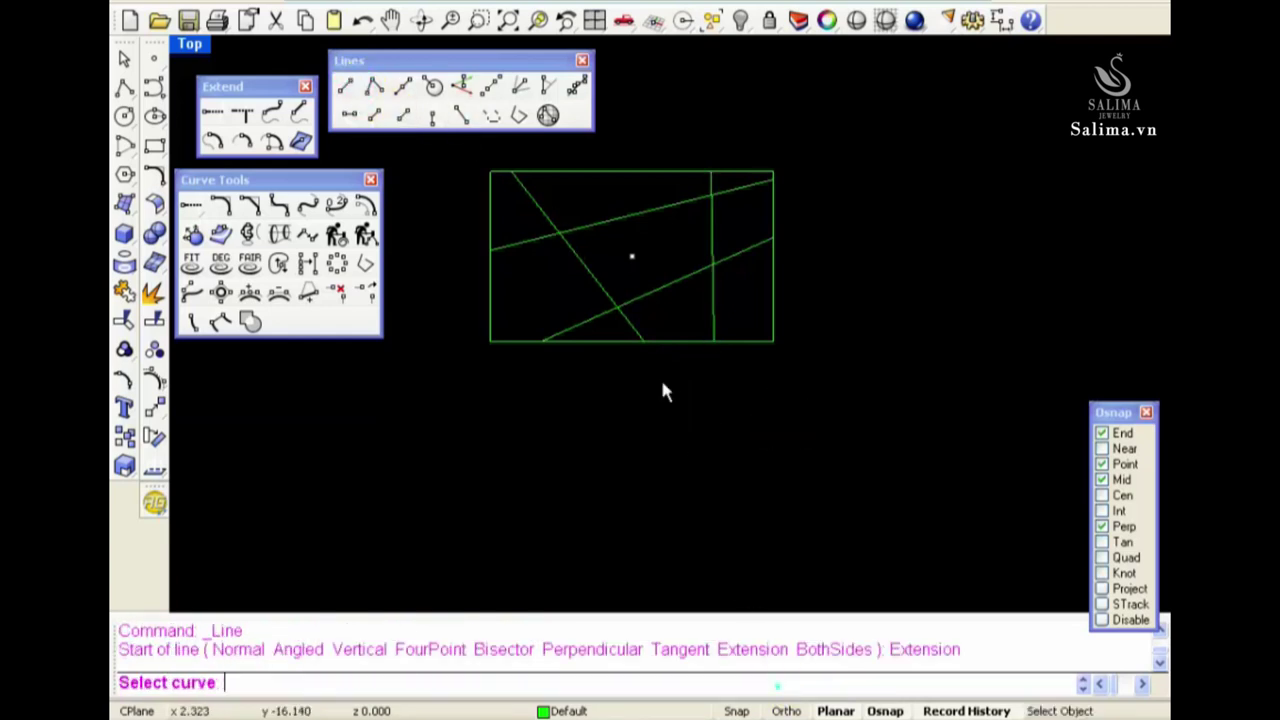
{"action": "left_click", "coordinate": [630, 326]}
{"action": "left_click", "coordinate": [838, 517]}
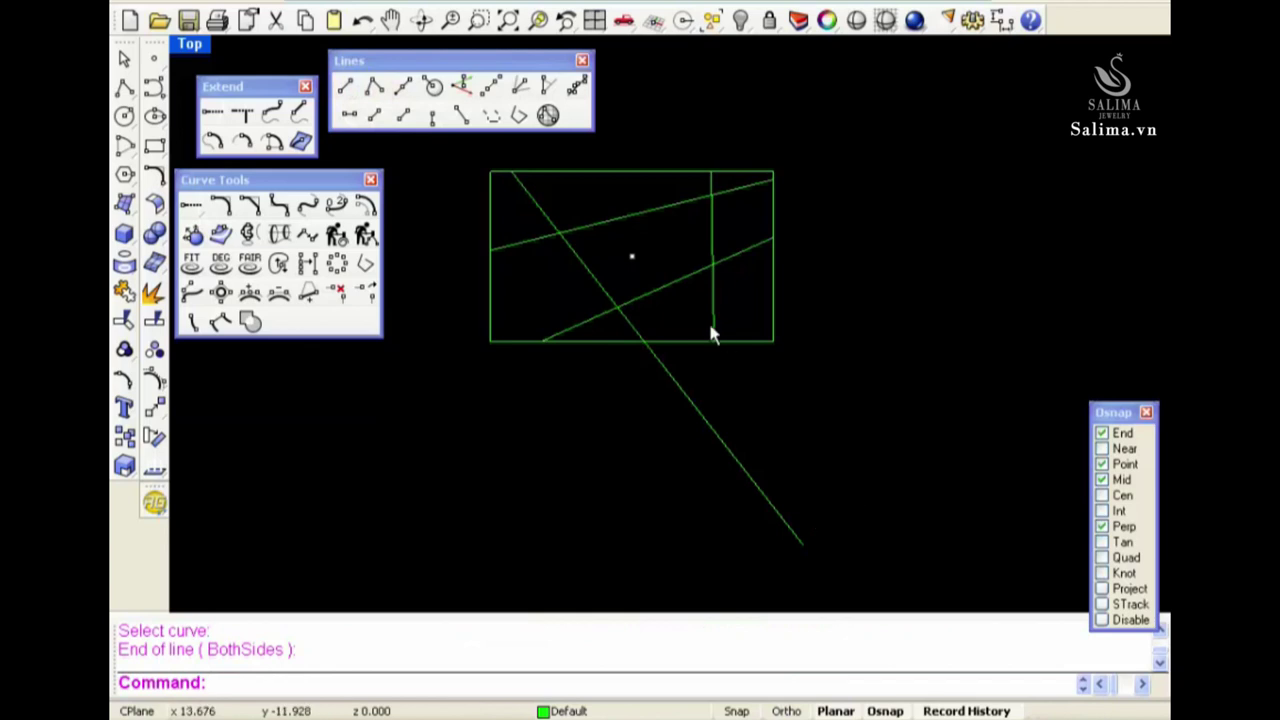
{"action": "right_click", "coordinate": [712, 334]}
{"action": "left_click", "coordinate": [757, 683]}
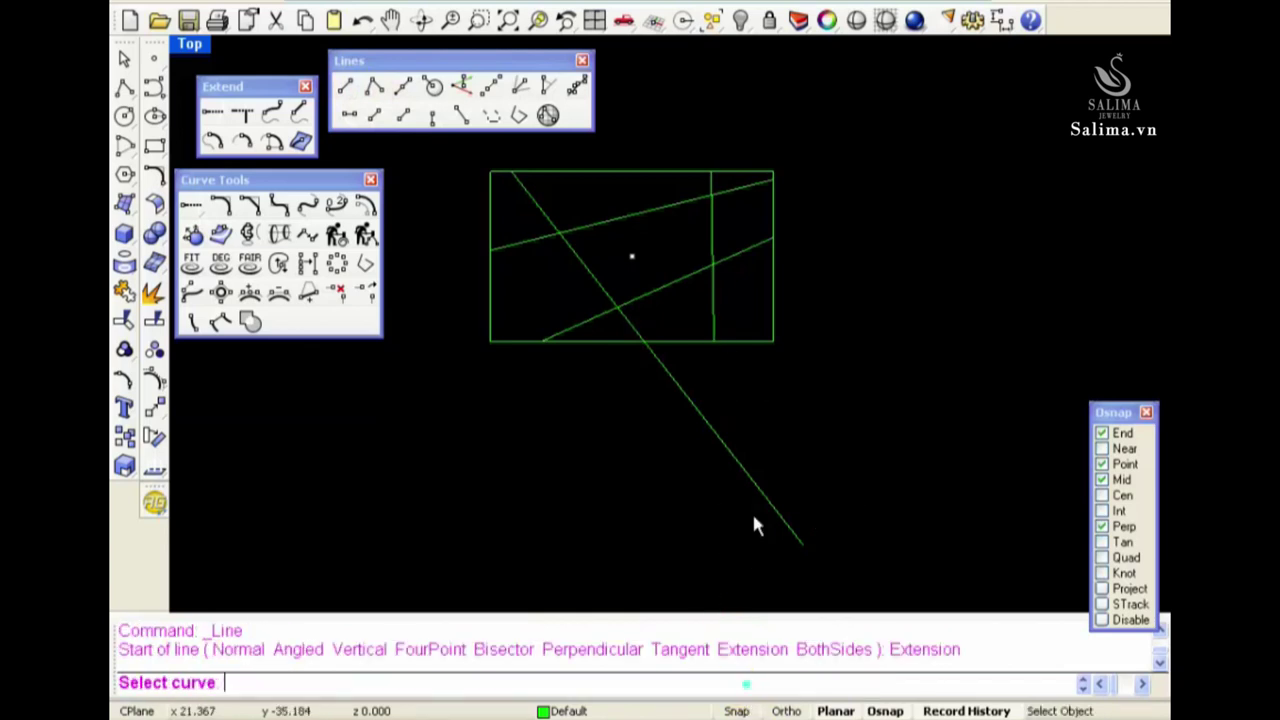
{"action": "left_click", "coordinate": [710, 338]}
{"action": "left_click", "coordinate": [690, 528]}
{"action": "right_click", "coordinate": [775, 445]}
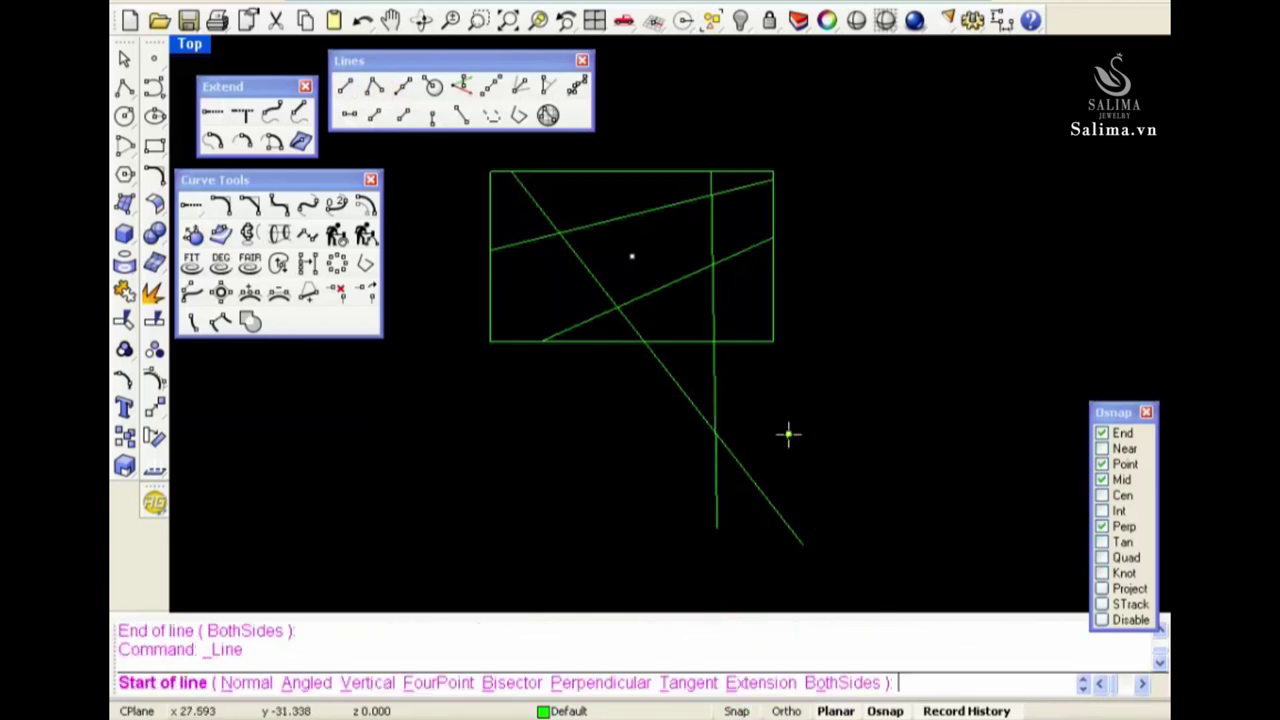
Trim the two lower extension lines at their crossing and delete the leftover pieces
{"action": "key", "text": "Escape"}
{"action": "left_click_drag", "start_coordinate": [788, 433], "coordinate": [611, 506]}
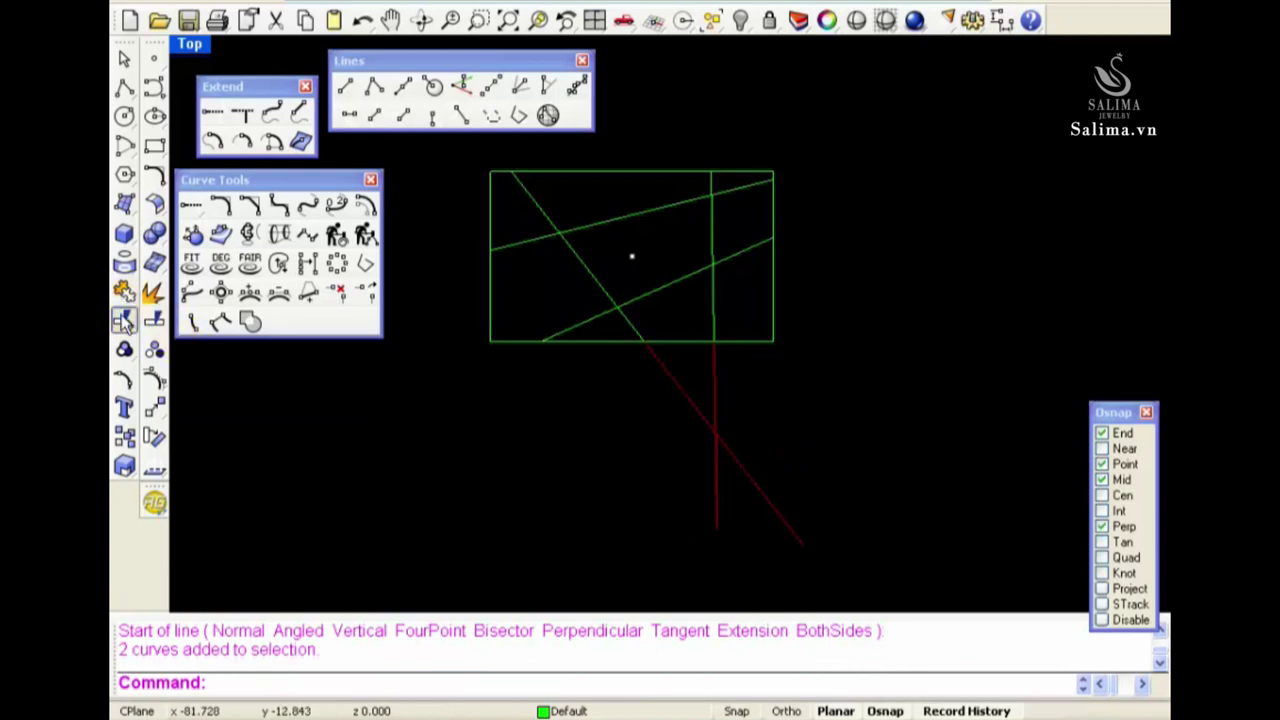
{"action": "left_click", "coordinate": [124, 318]}
{"action": "left_click", "coordinate": [738, 480]}
{"action": "left_click", "coordinate": [718, 473]}
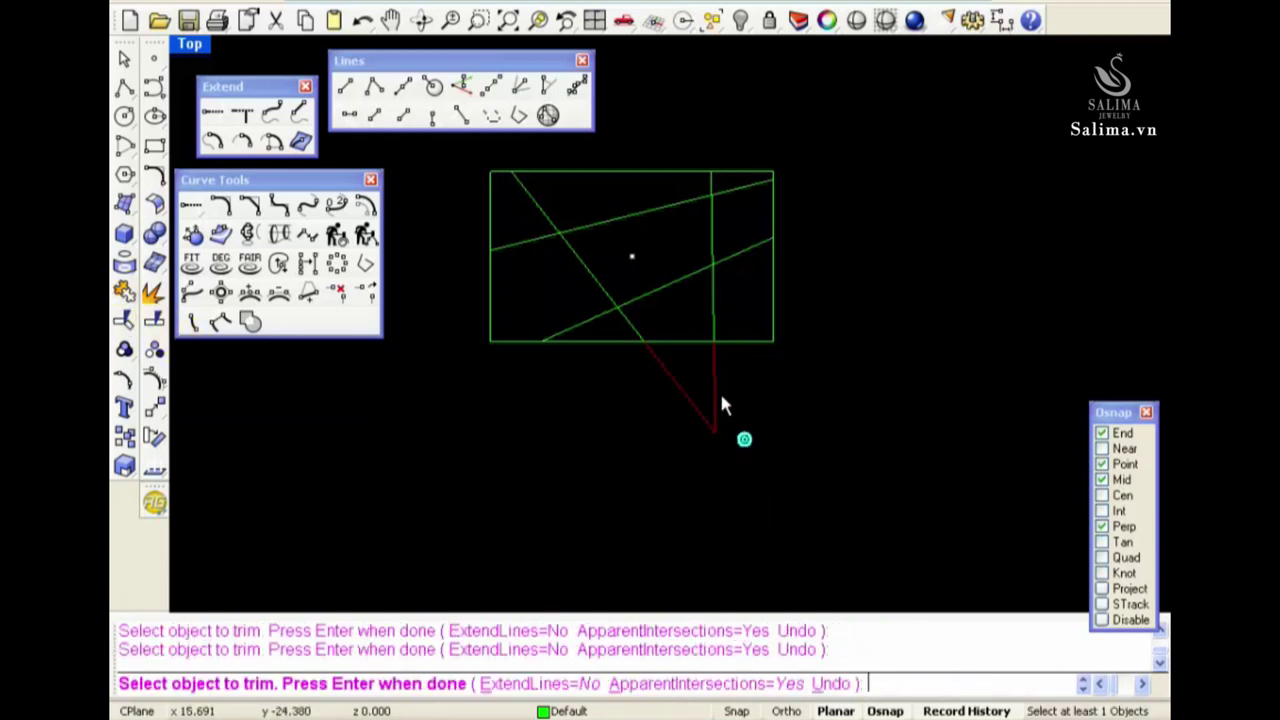
{"action": "key", "text": "Return"}
{"action": "left_click_drag", "start_coordinate": [757, 471], "coordinate": [661, 392]}
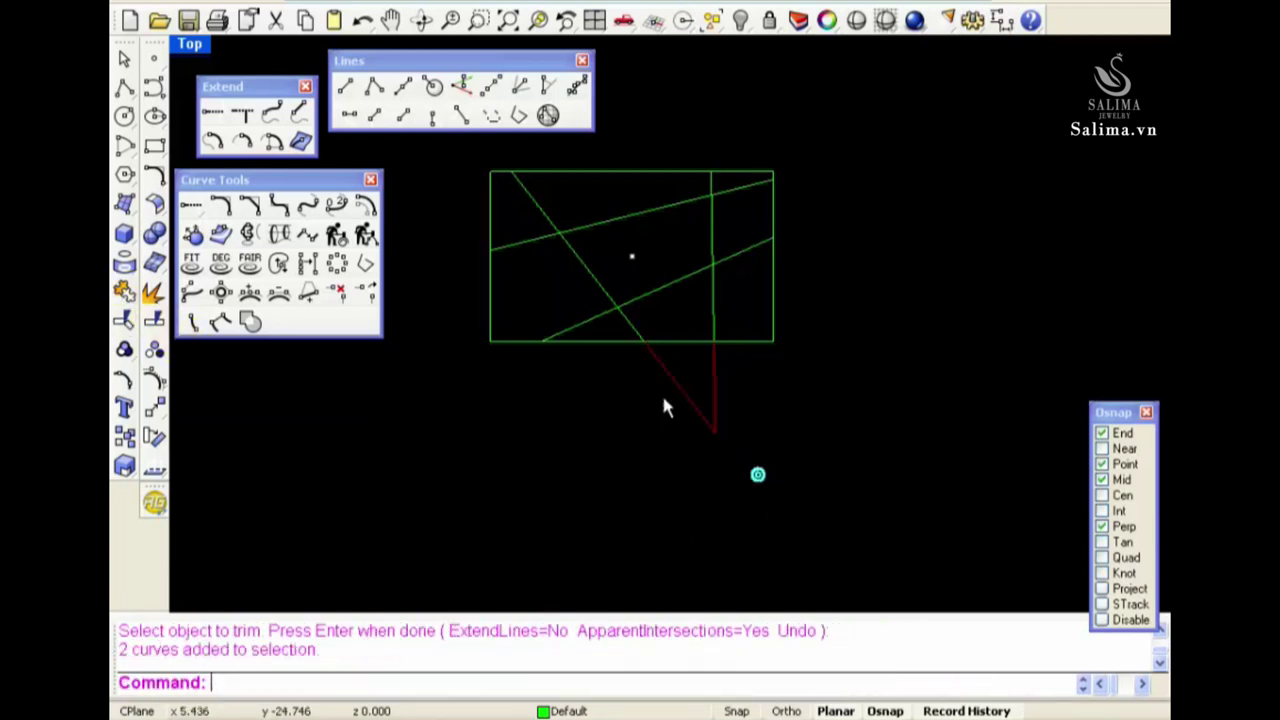
{"action": "key", "text": "Delete"}
Connect the diagonal and vertical lines so they meet at a corner below the rectangle
{"action": "left_click", "coordinate": [272, 142]}
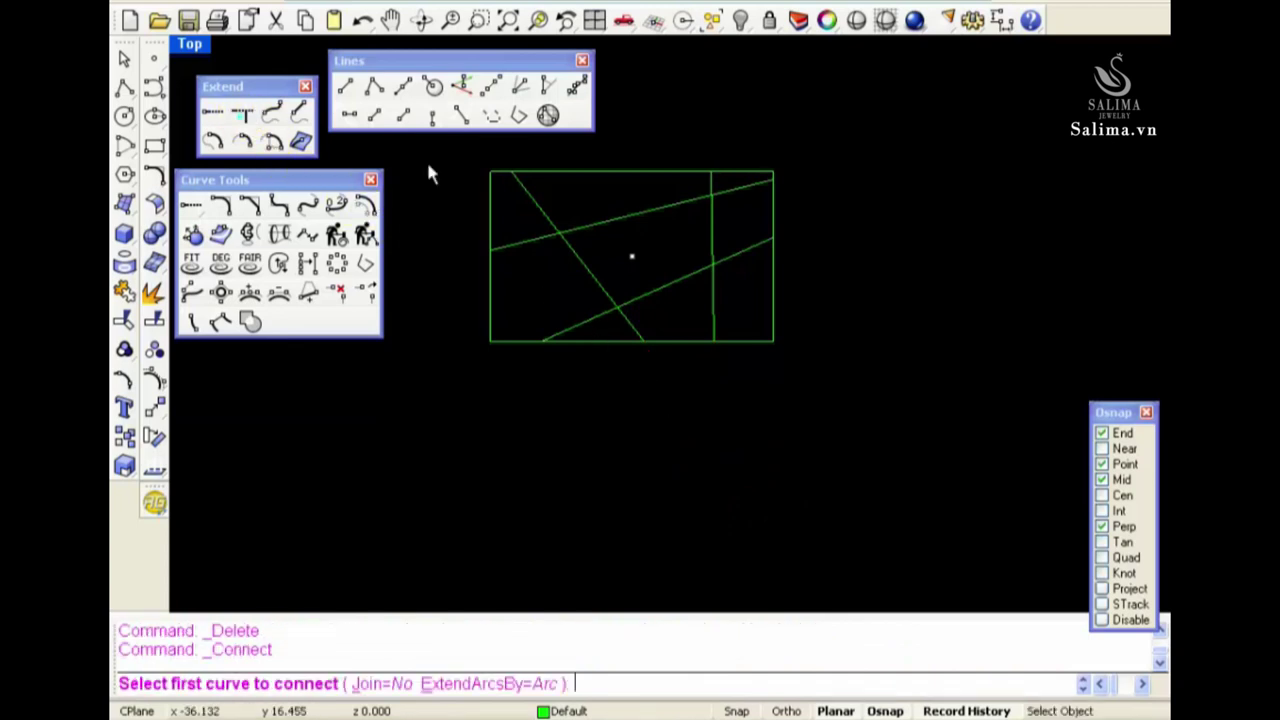
{"action": "left_click", "coordinate": [637, 328]}
{"action": "left_click", "coordinate": [710, 330]}
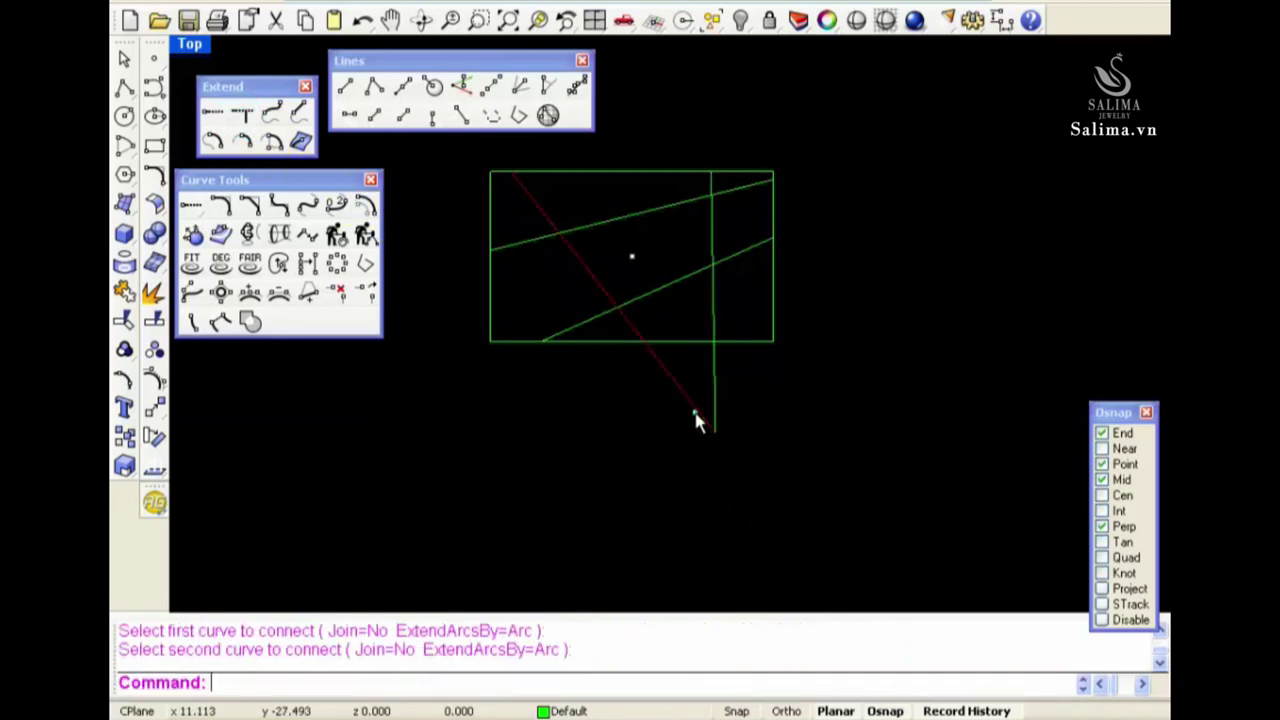
{"action": "scroll", "coordinate": [800, 391], "scroll_direction": "down", "scroll_amount": 3}
{"action": "right_click_drag", "start_coordinate": [615, 318], "coordinate": [628, 262]}
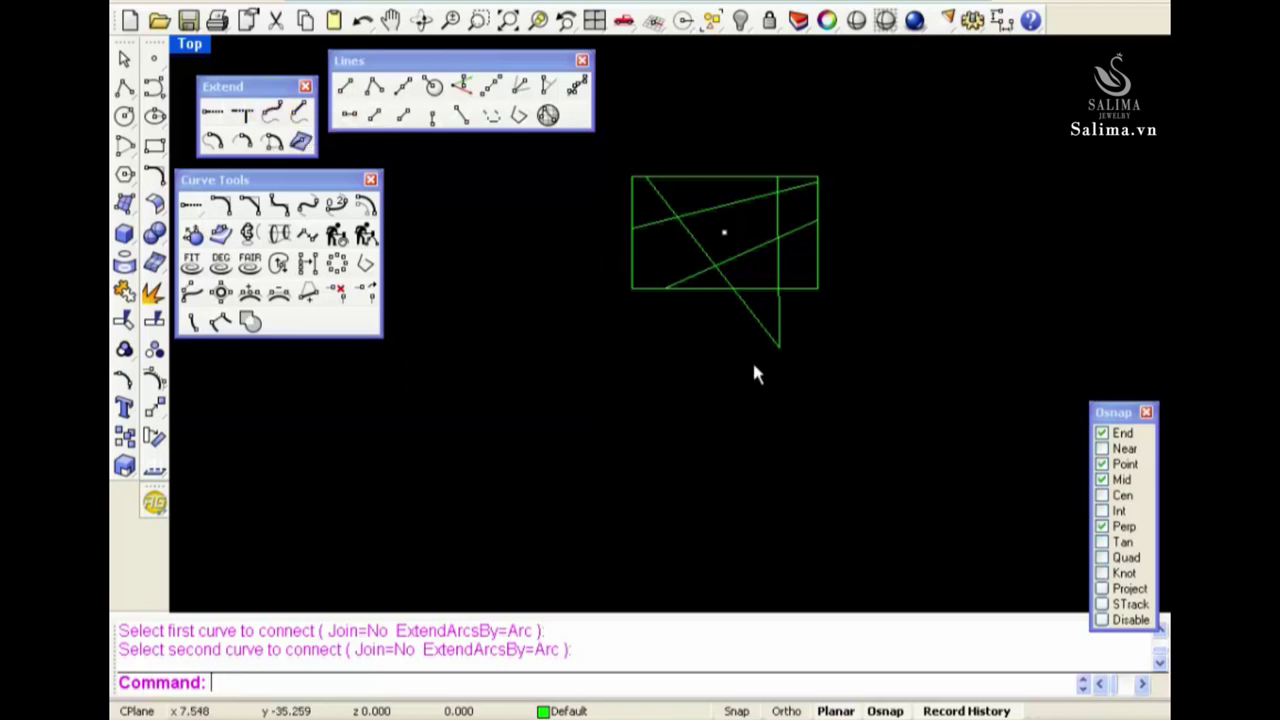
{"action": "type", "text": "cc"}
{"action": "key", "text": "Return"}
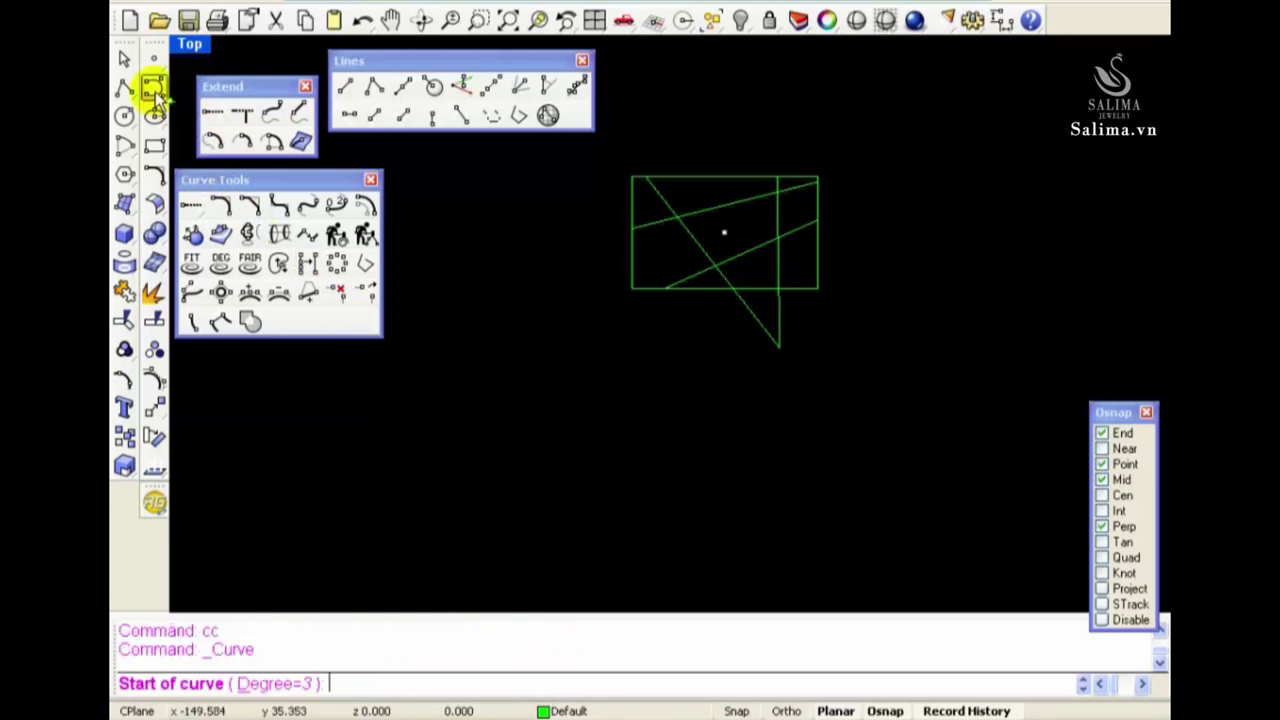
Draw a five-point wavy freeform curve below the rectangle
{"action": "left_click", "coordinate": [400, 398]}
{"action": "left_click", "coordinate": [496, 314]}
{"action": "left_click", "coordinate": [591, 437]}
{"action": "left_click", "coordinate": [777, 457]}
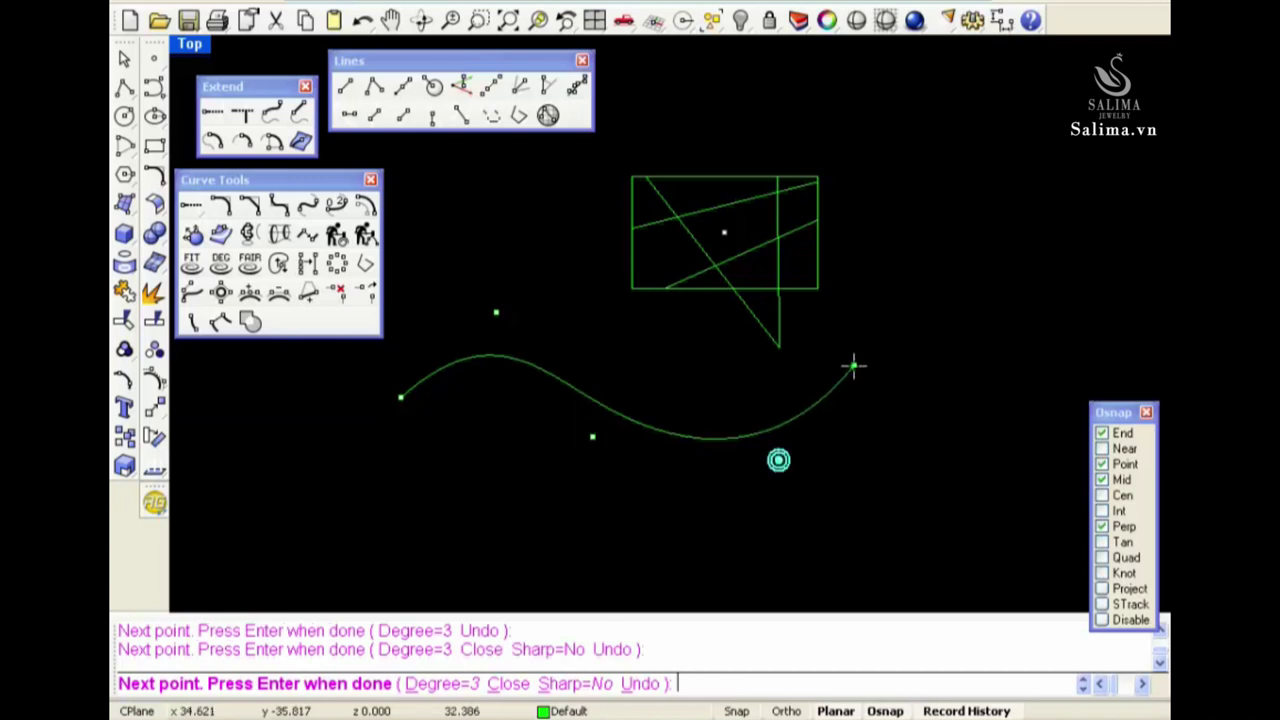
{"action": "left_click", "coordinate": [853, 365]}
{"action": "key", "text": "Return"}
{"action": "right_click_drag", "start_coordinate": [713, 418], "coordinate": [833, 373]}
Smoothly extend the curve's left end twice using Extend Curve with Type=Smooth
{"action": "left_click", "coordinate": [272, 113]}
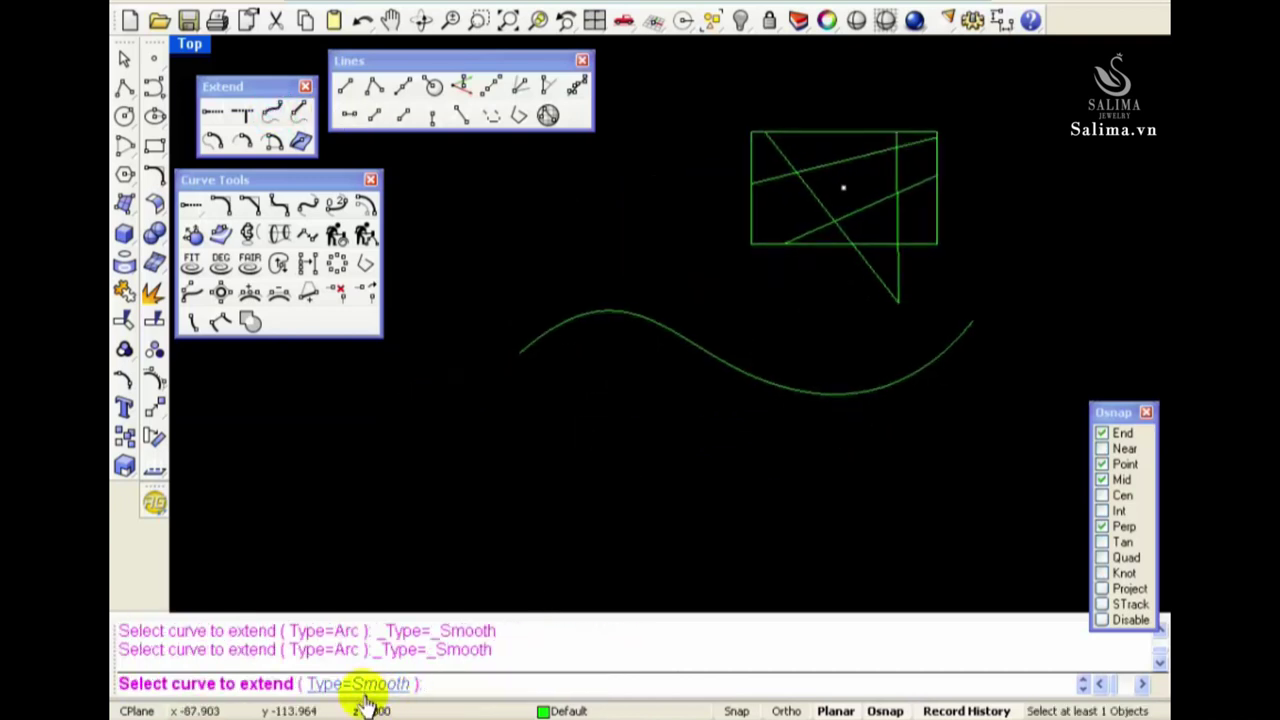
{"action": "left_click", "coordinate": [362, 690]}
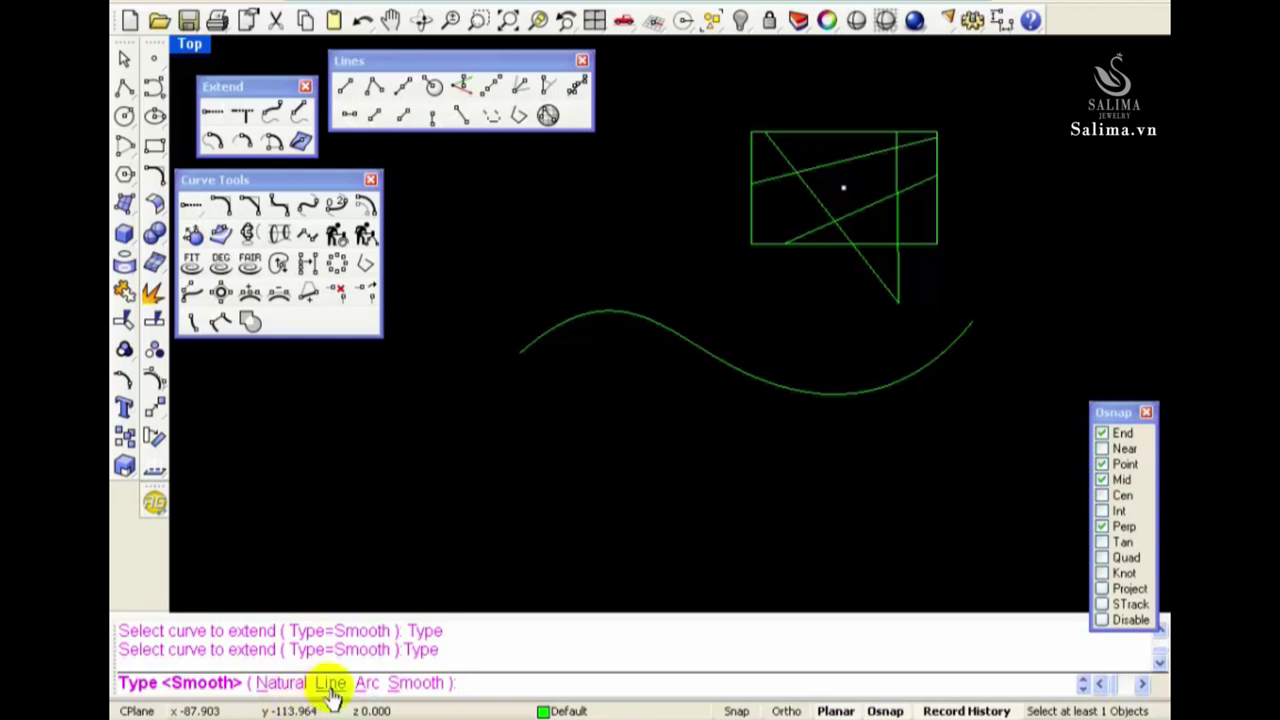
{"action": "left_click", "coordinate": [418, 684]}
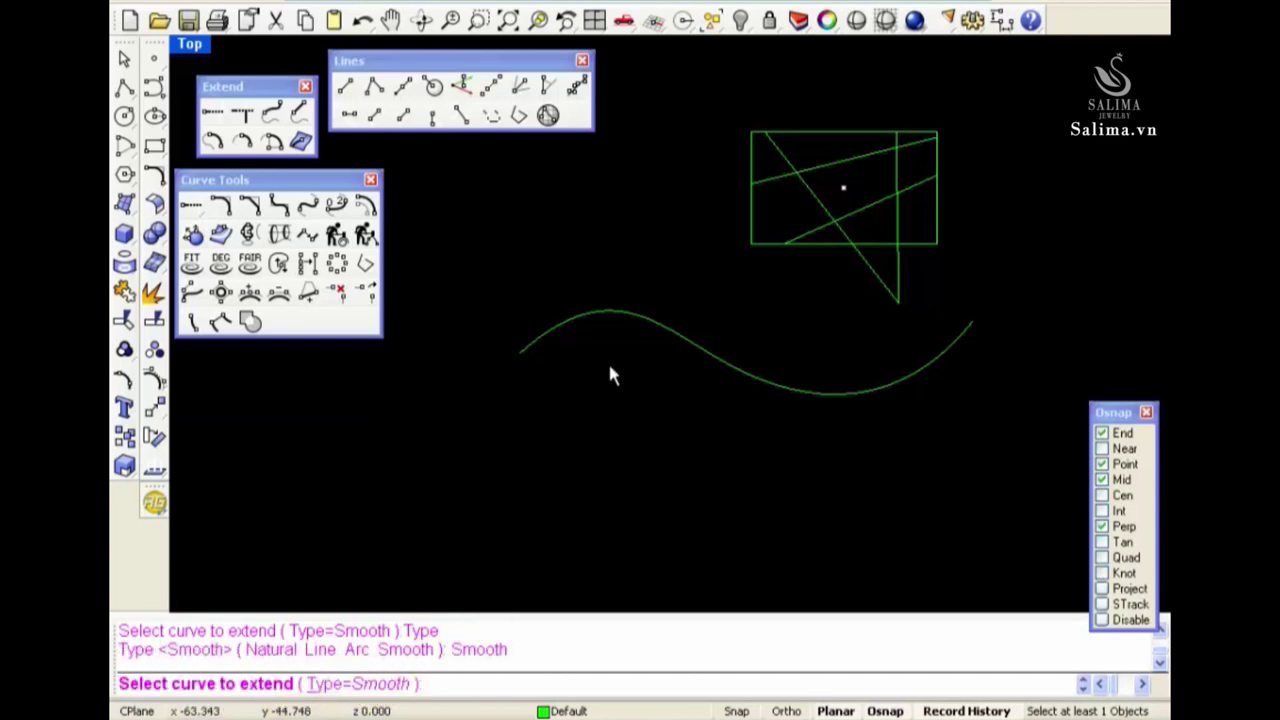
{"action": "left_click", "coordinate": [539, 341]}
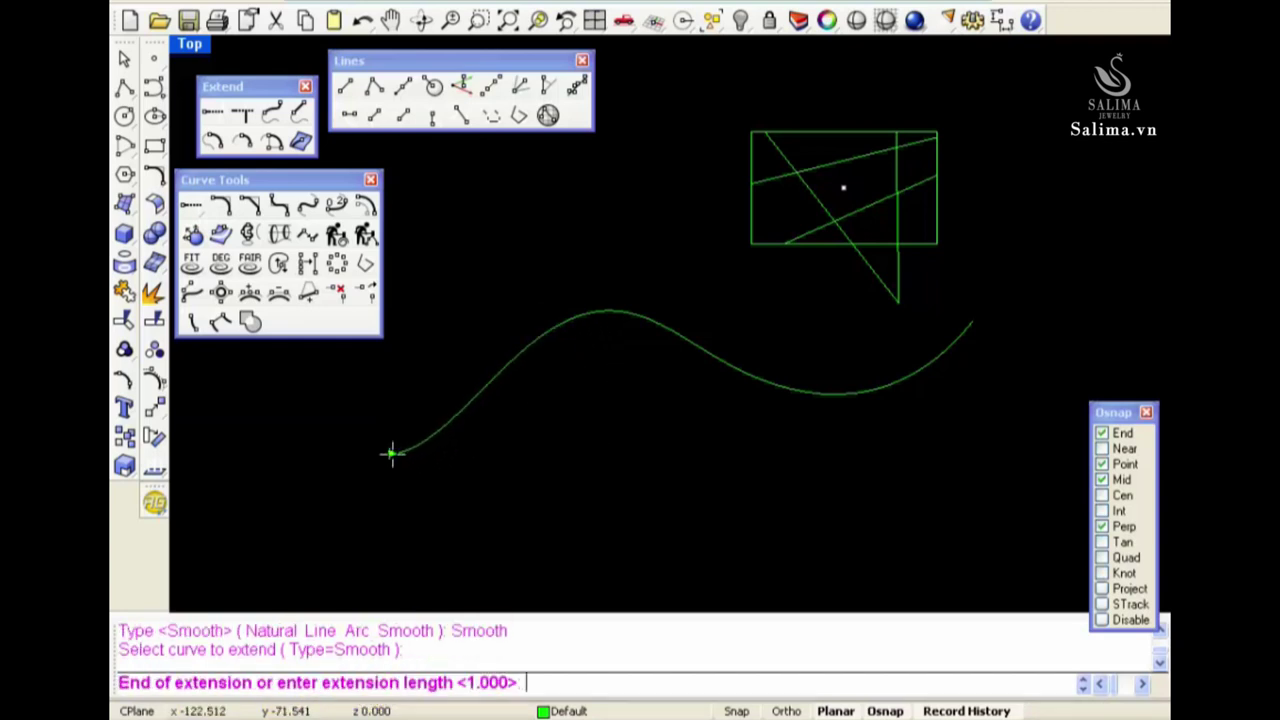
{"action": "left_click", "coordinate": [284, 509]}
{"action": "right_click_drag", "start_coordinate": [306, 503], "coordinate": [591, 443]}
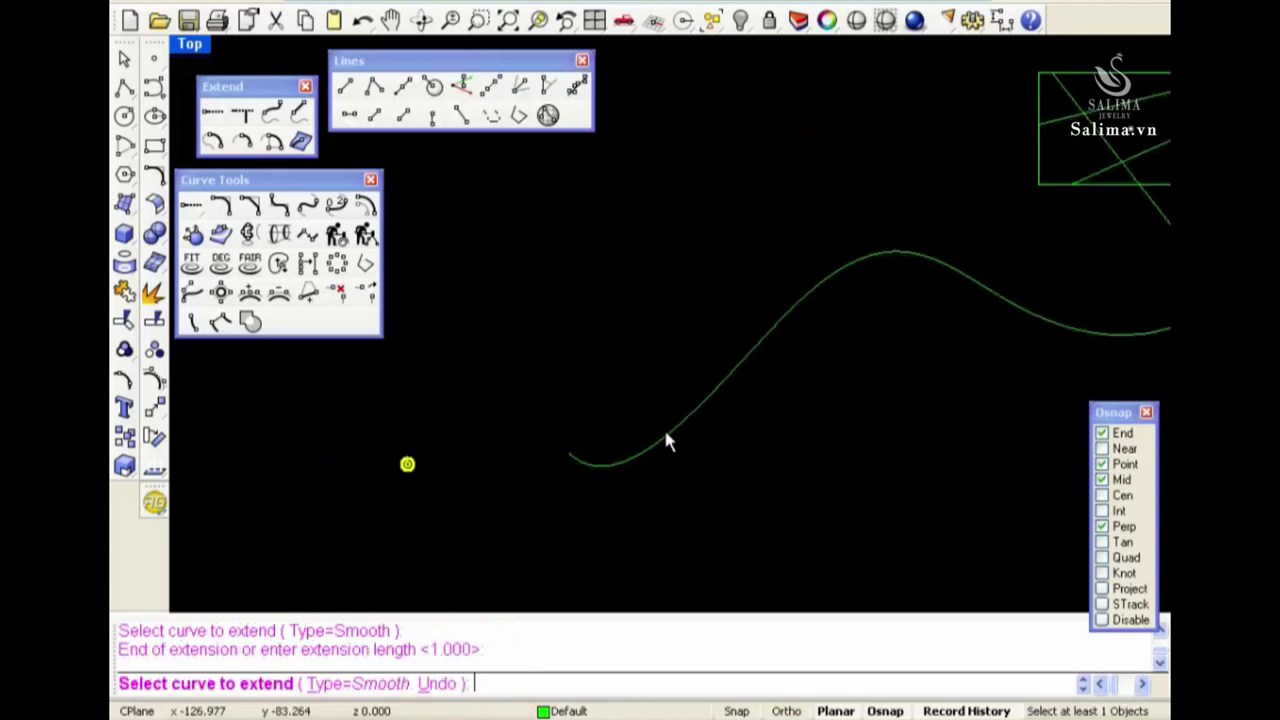
{"action": "left_click", "coordinate": [570, 458]}
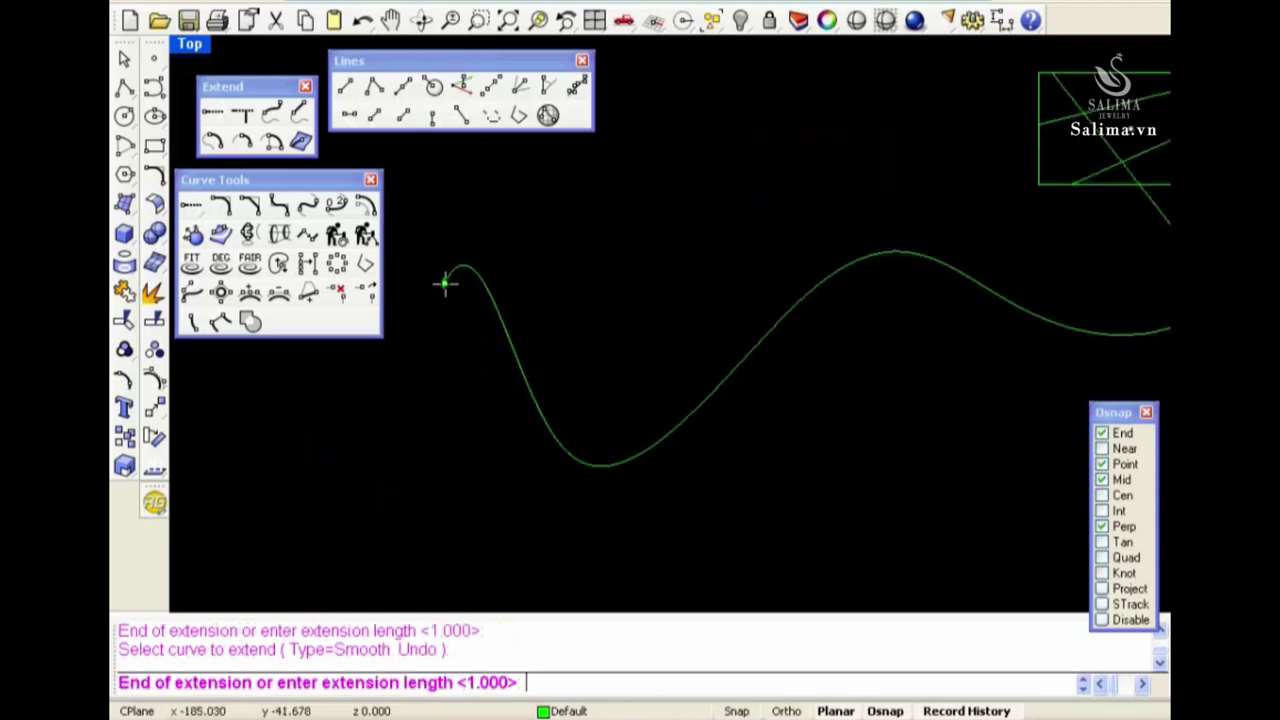
{"action": "left_click", "coordinate": [480, 314]}
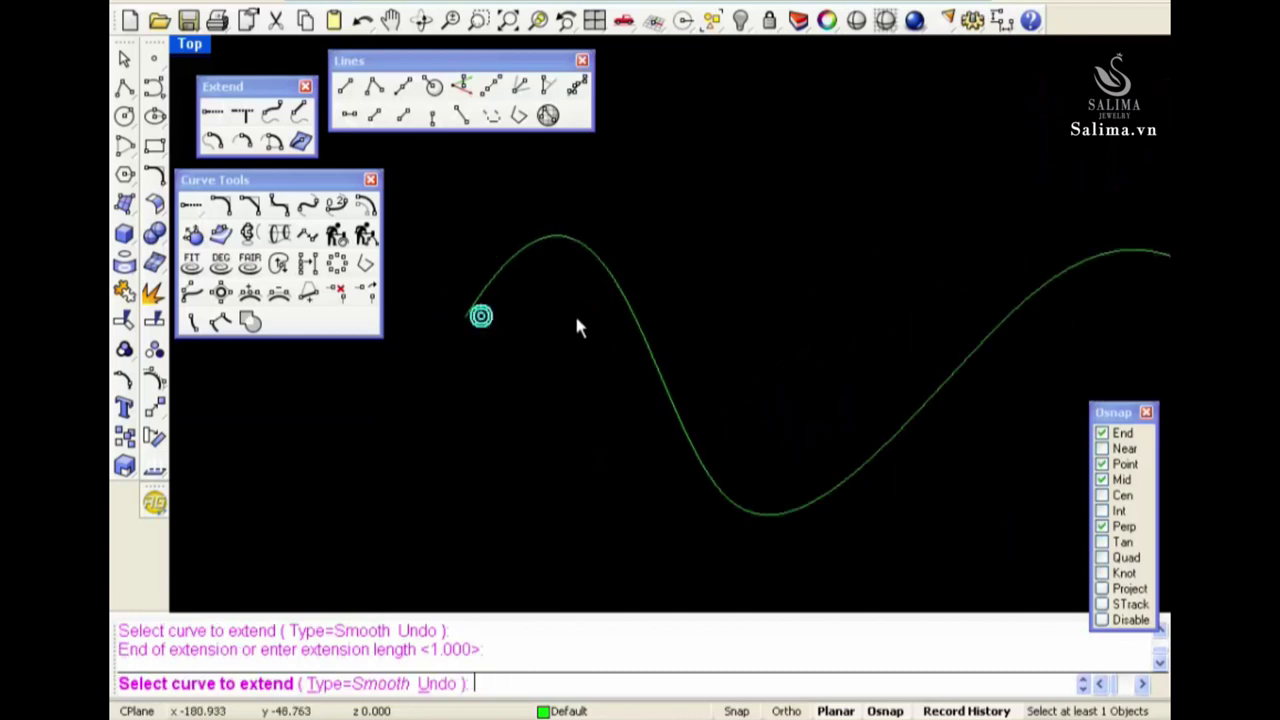
Smoothly extend the curve's right end sweeping up and to the right
{"action": "scroll", "coordinate": [600, 340], "scroll_direction": "up", "scroll_amount": 2}
{"action": "scroll", "coordinate": [645, 371], "scroll_direction": "down", "scroll_amount": 3}
{"action": "right_click_drag", "start_coordinate": [805, 366], "coordinate": [707, 435]}
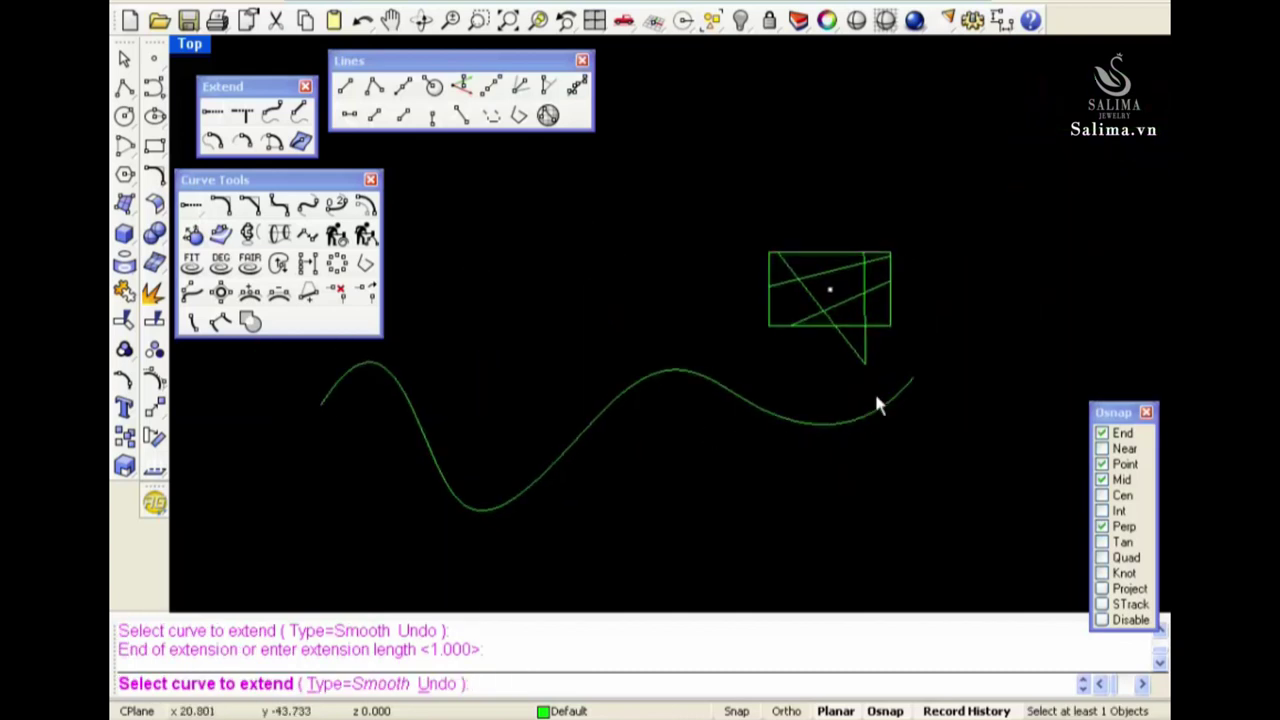
{"action": "left_click", "coordinate": [880, 400]}
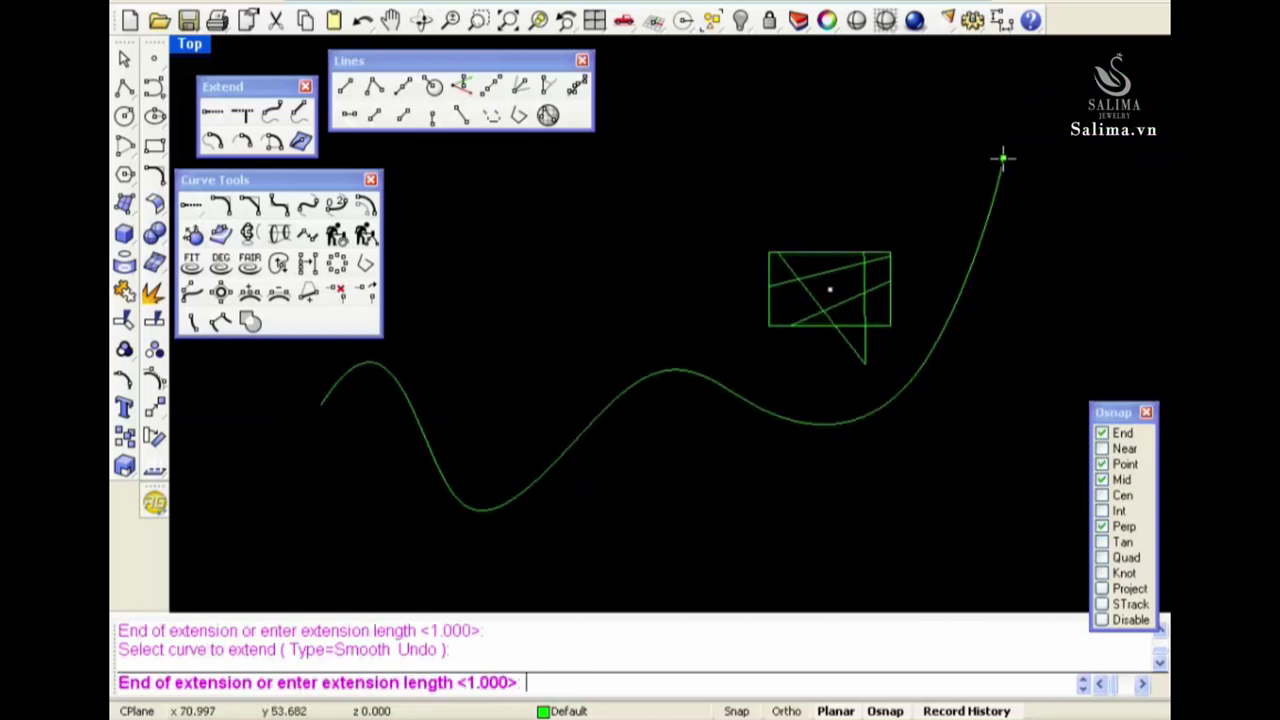
{"action": "left_click", "coordinate": [1003, 158]}
{"action": "key", "text": "Return"}
{"action": "scroll", "coordinate": [480, 297], "scroll_direction": "down", "scroll_amount": 2}
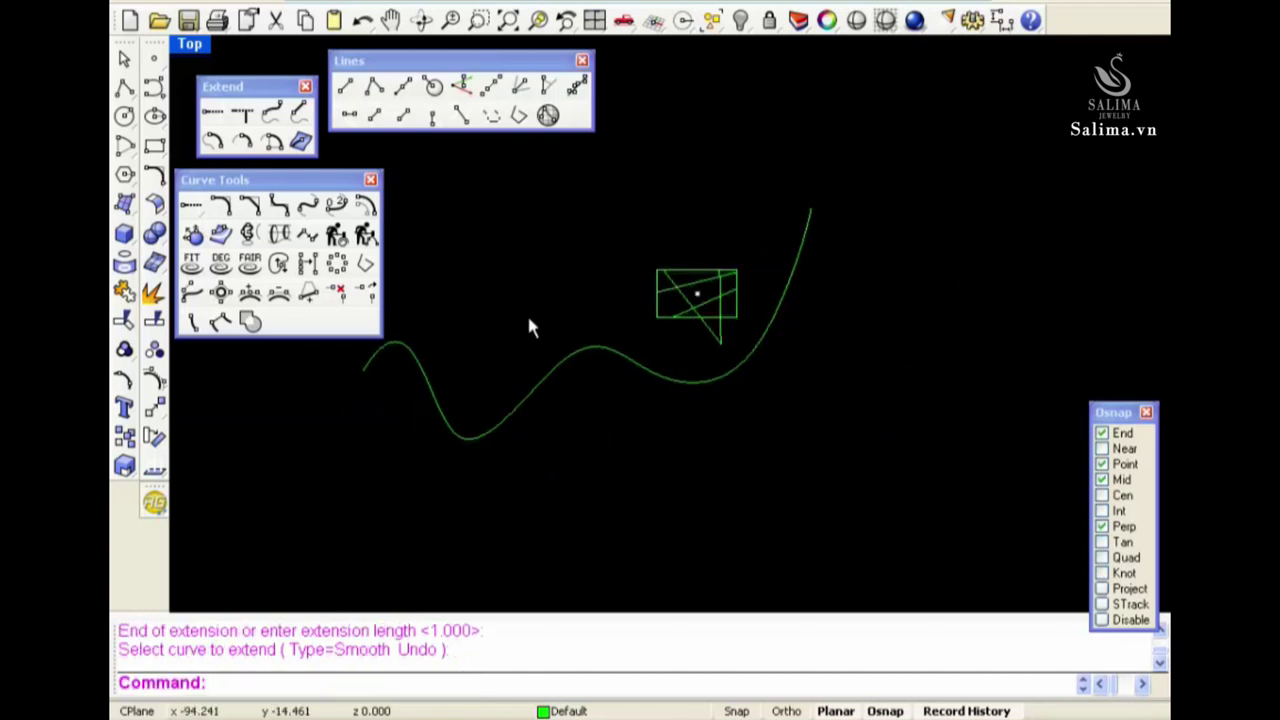
{"action": "right_click_drag", "start_coordinate": [528, 323], "coordinate": [700, 272]}
Draw a second, gentler five-point wavy curve beneath the first one
{"action": "left_click", "coordinate": [154, 87]}
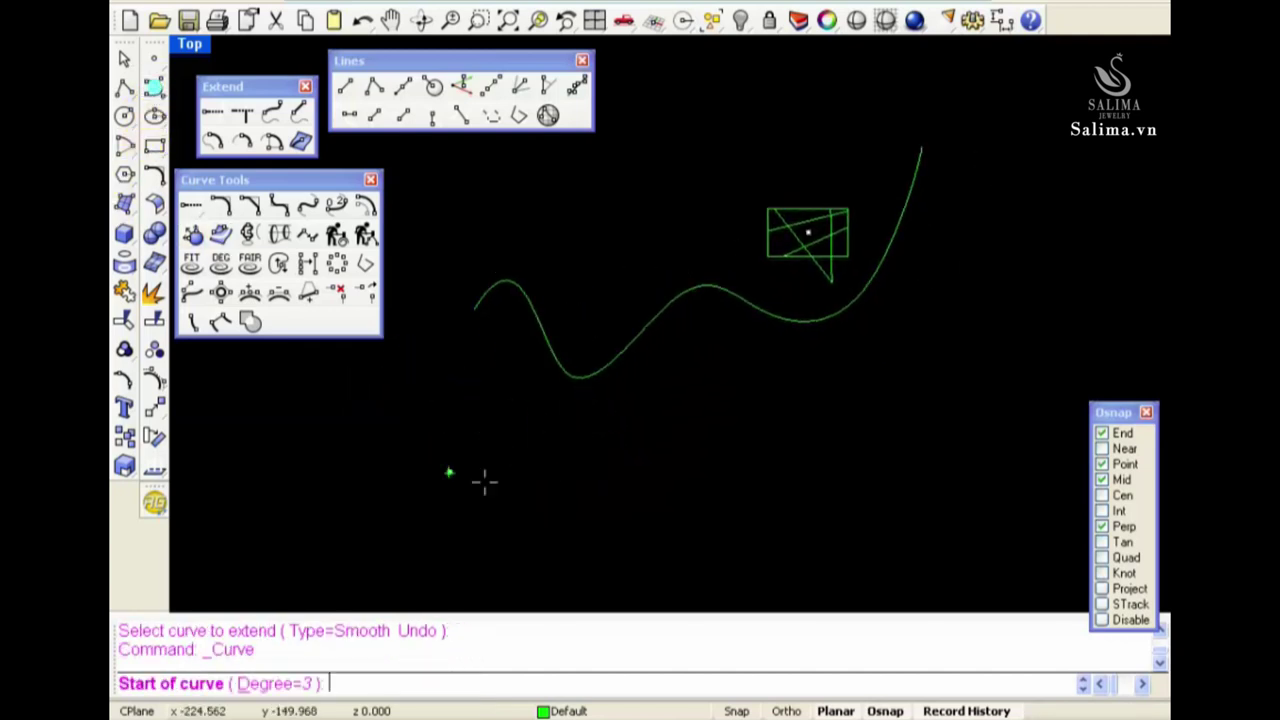
{"action": "left_click", "coordinate": [388, 465]}
{"action": "left_click", "coordinate": [513, 371]}
{"action": "left_click", "coordinate": [634, 508]}
{"action": "left_click", "coordinate": [840, 517]}
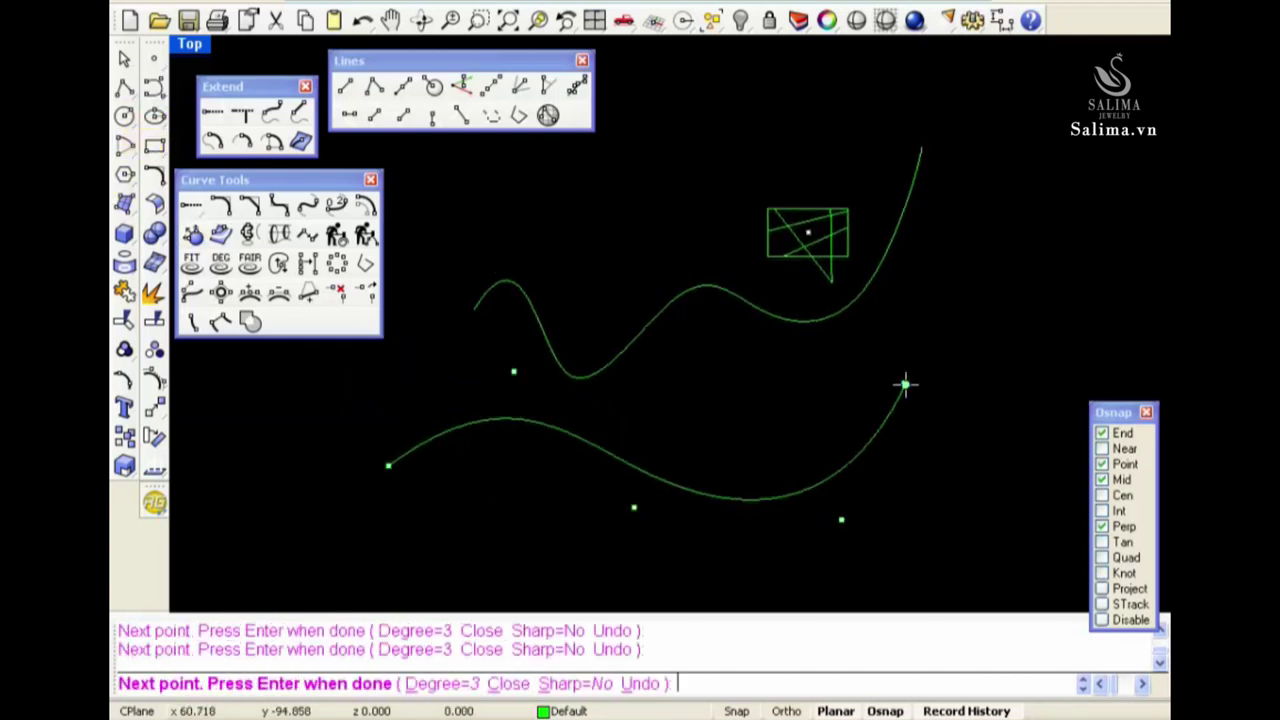
{"action": "left_click", "coordinate": [906, 383]}
{"action": "key", "text": "Return"}
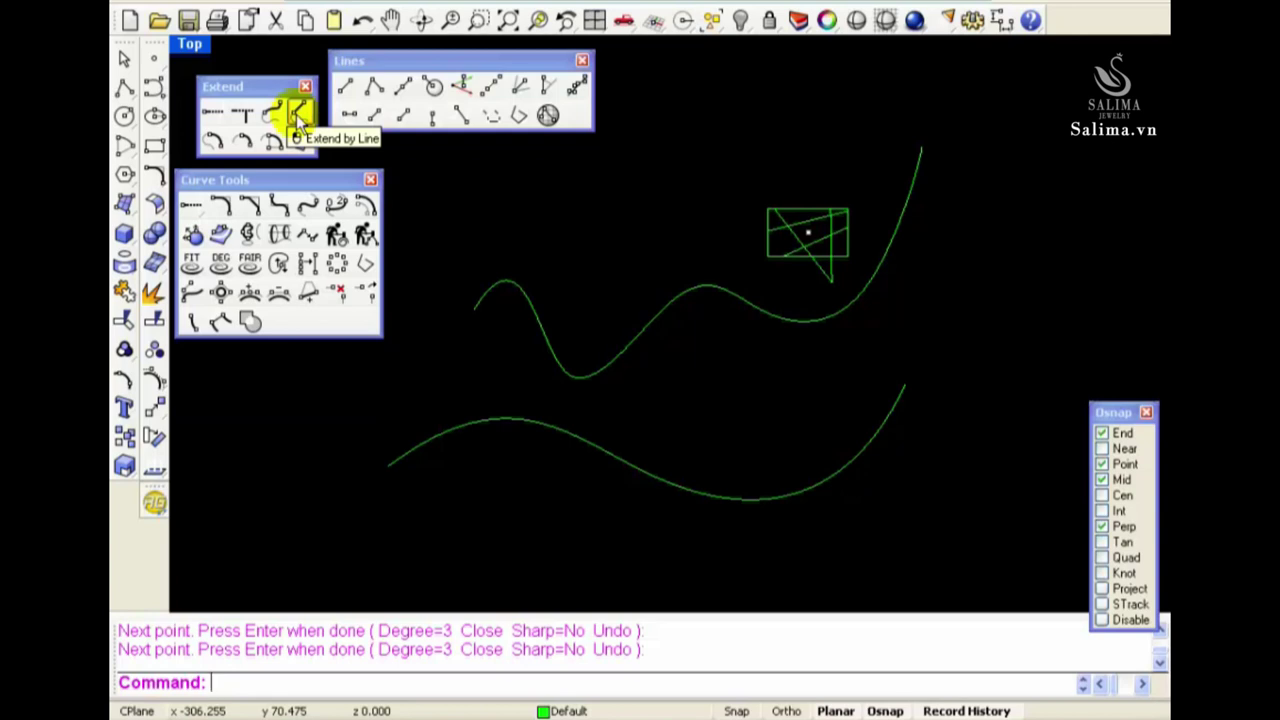
Extend both ends of the lower curve and the upper curve's left end with straight lines
{"action": "left_click", "coordinate": [298, 117]}
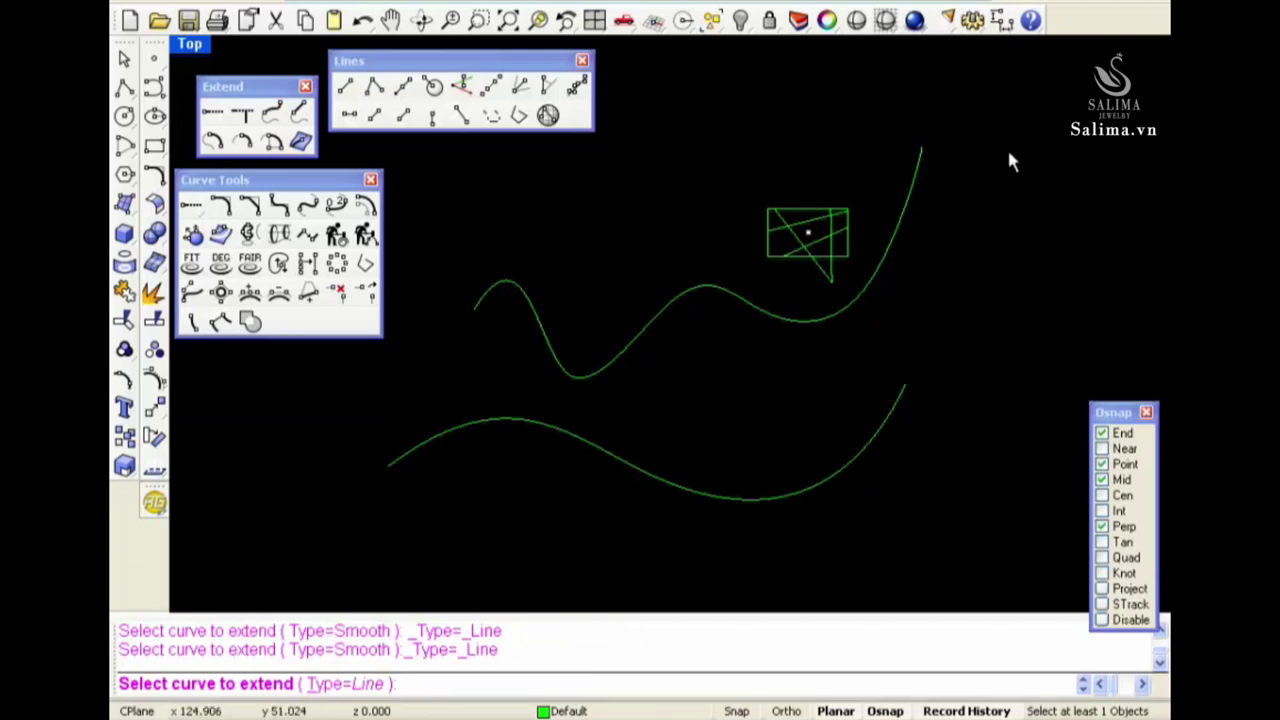
{"action": "left_click", "coordinate": [903, 392]}
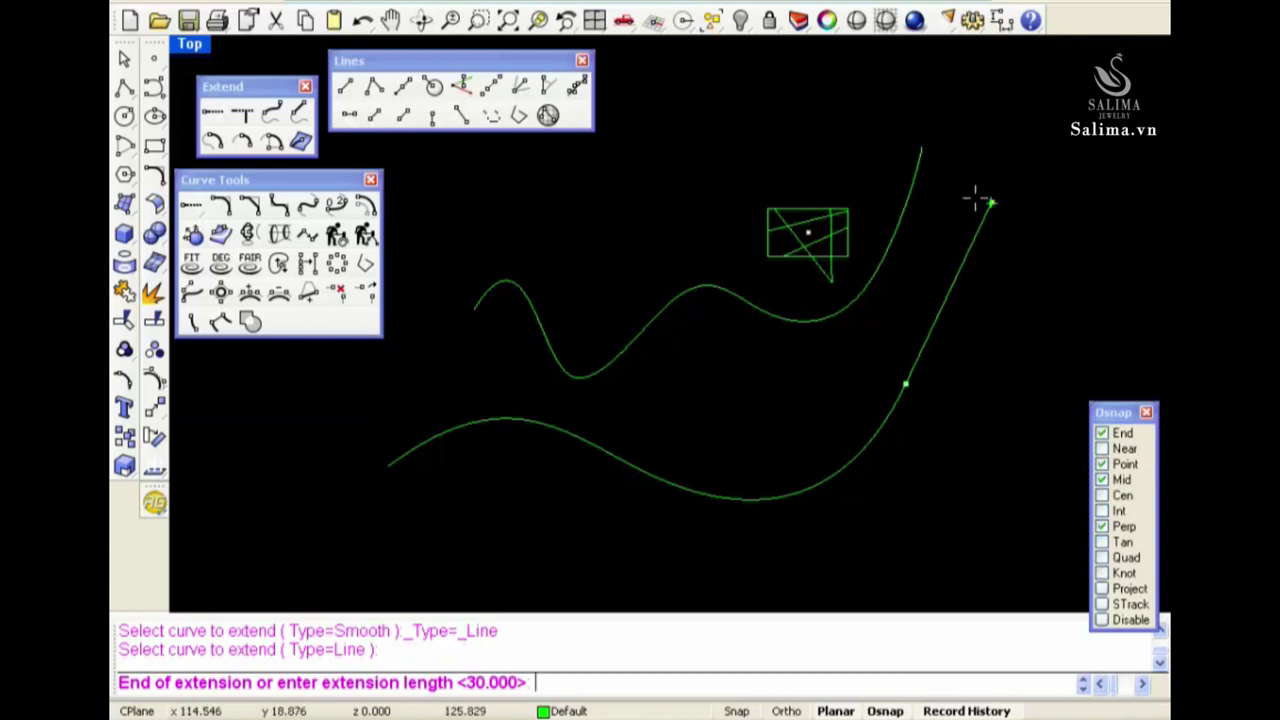
{"action": "left_click", "coordinate": [987, 202]}
{"action": "left_click", "coordinate": [401, 457]}
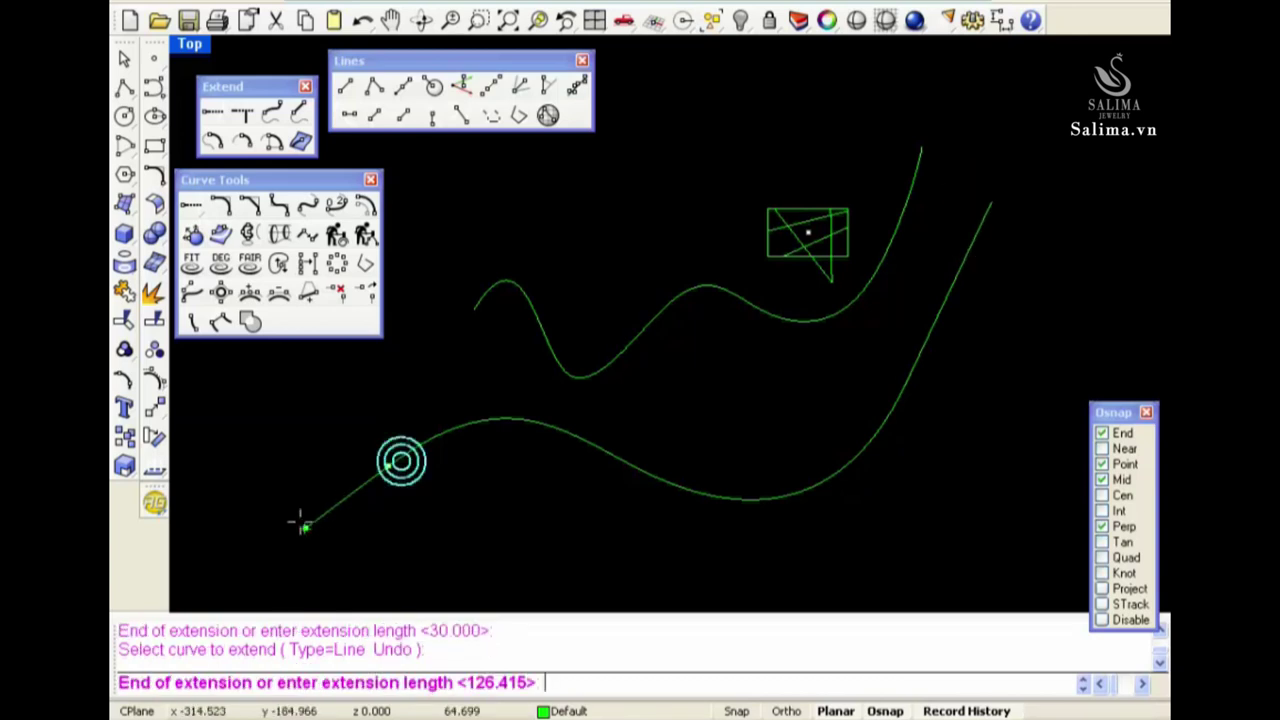
{"action": "left_click", "coordinate": [237, 571]}
{"action": "right_click_drag", "start_coordinate": [562, 499], "coordinate": [717, 429]}
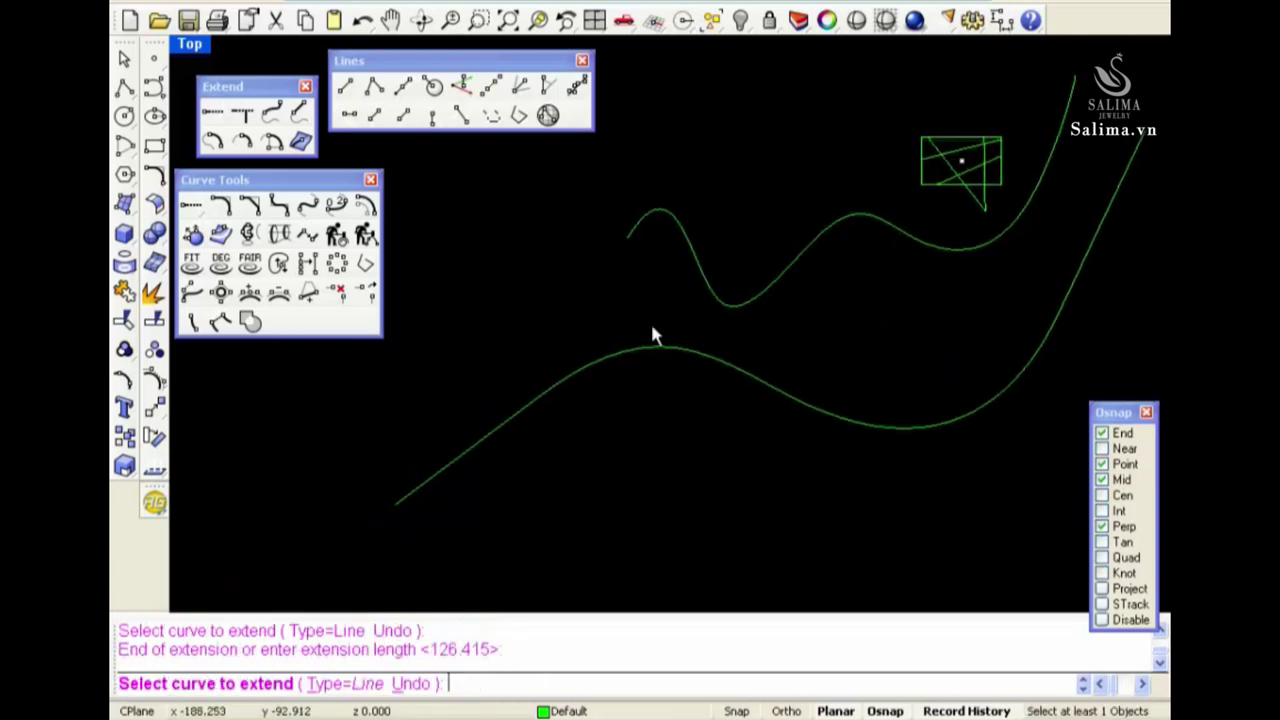
{"action": "left_click", "coordinate": [634, 238]}
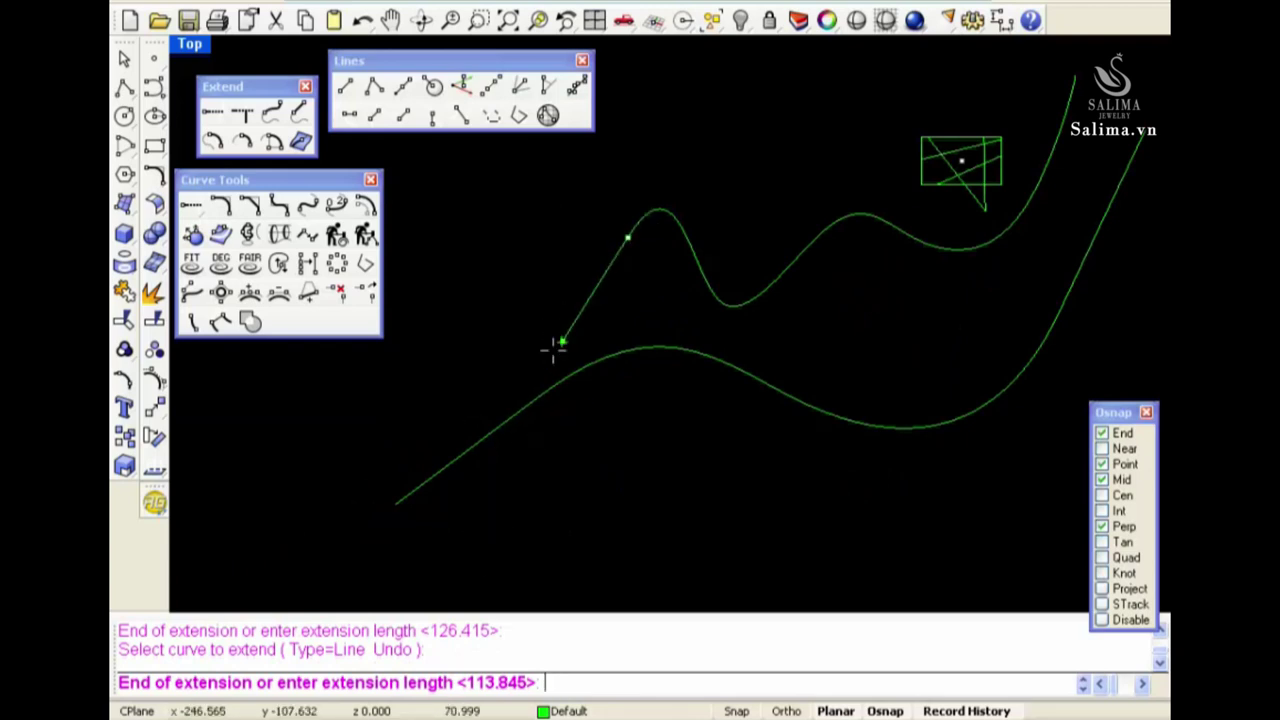
{"action": "left_click", "coordinate": [560, 336]}
{"action": "scroll", "coordinate": [720, 318], "scroll_direction": "down", "scroll_amount": 3}
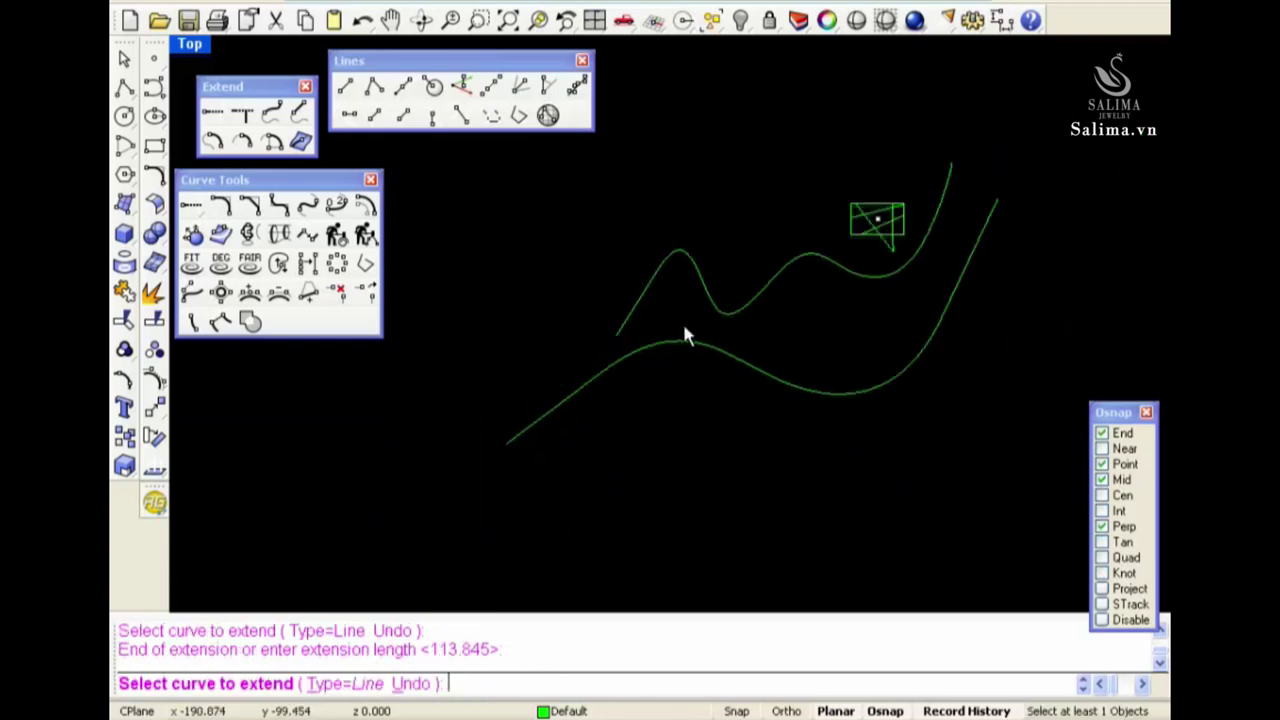
{"action": "key", "text": "Return"}
Undo the straight extensions, then place four points below, right of, above and left of the curves
{"action": "key", "text": "ctrl+z"}
{"action": "type", "text": "po"}
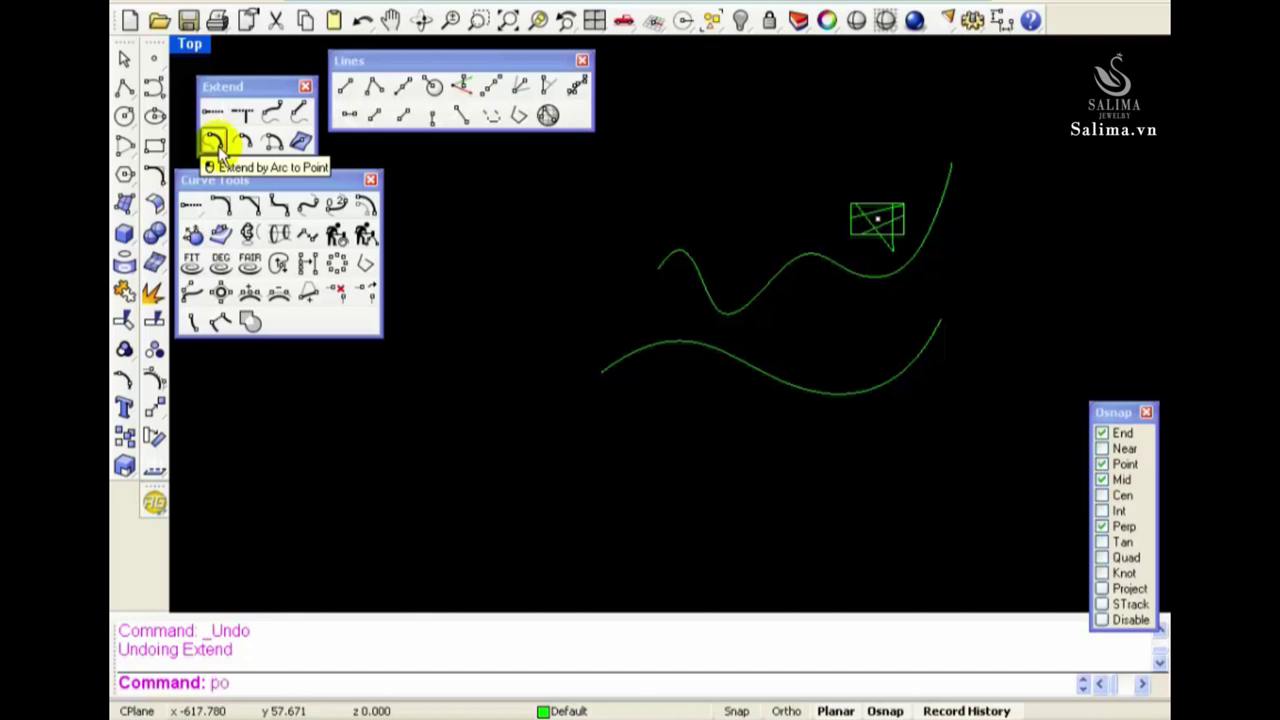
{"action": "key", "text": "Return"}
{"action": "left_click", "coordinate": [668, 439]}
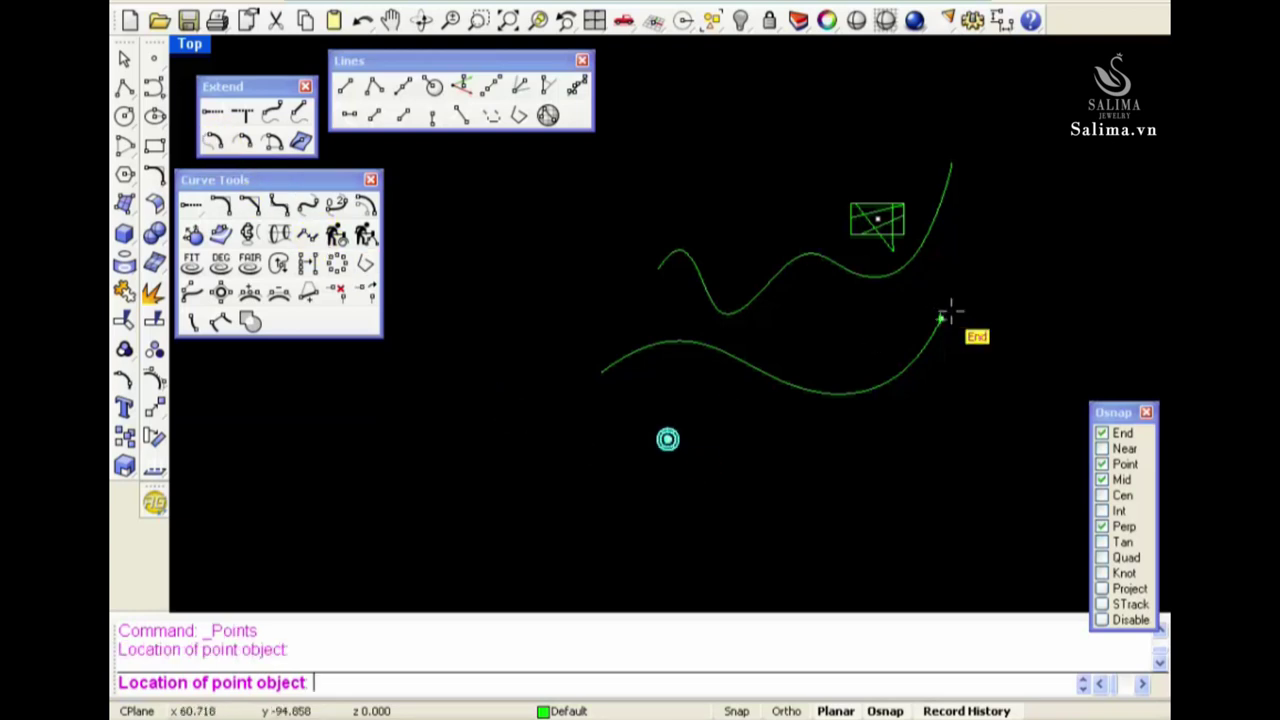
{"action": "left_click", "coordinate": [1036, 297]}
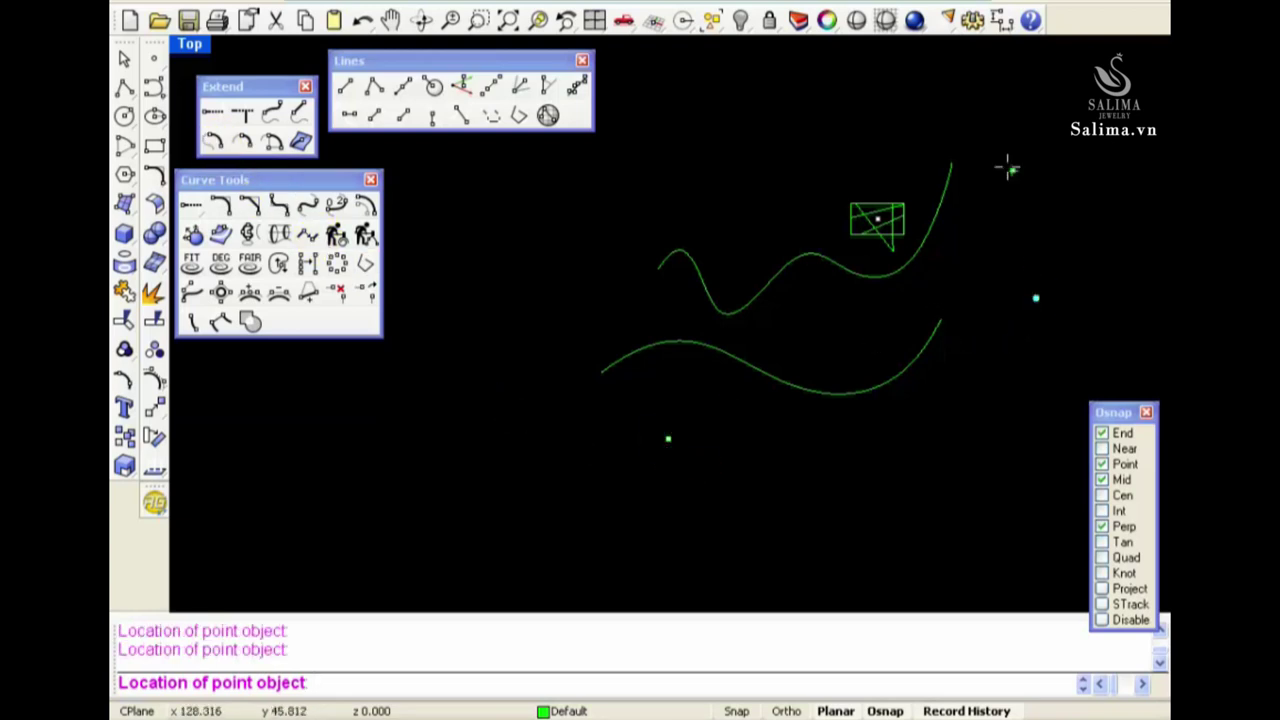
{"action": "left_click", "coordinate": [872, 128]}
{"action": "left_click", "coordinate": [592, 245]}
{"action": "key", "text": "Return"}
Extend both ends of the lower curve by arcs to the lower and right-hand points
{"action": "left_click", "coordinate": [667, 180]}
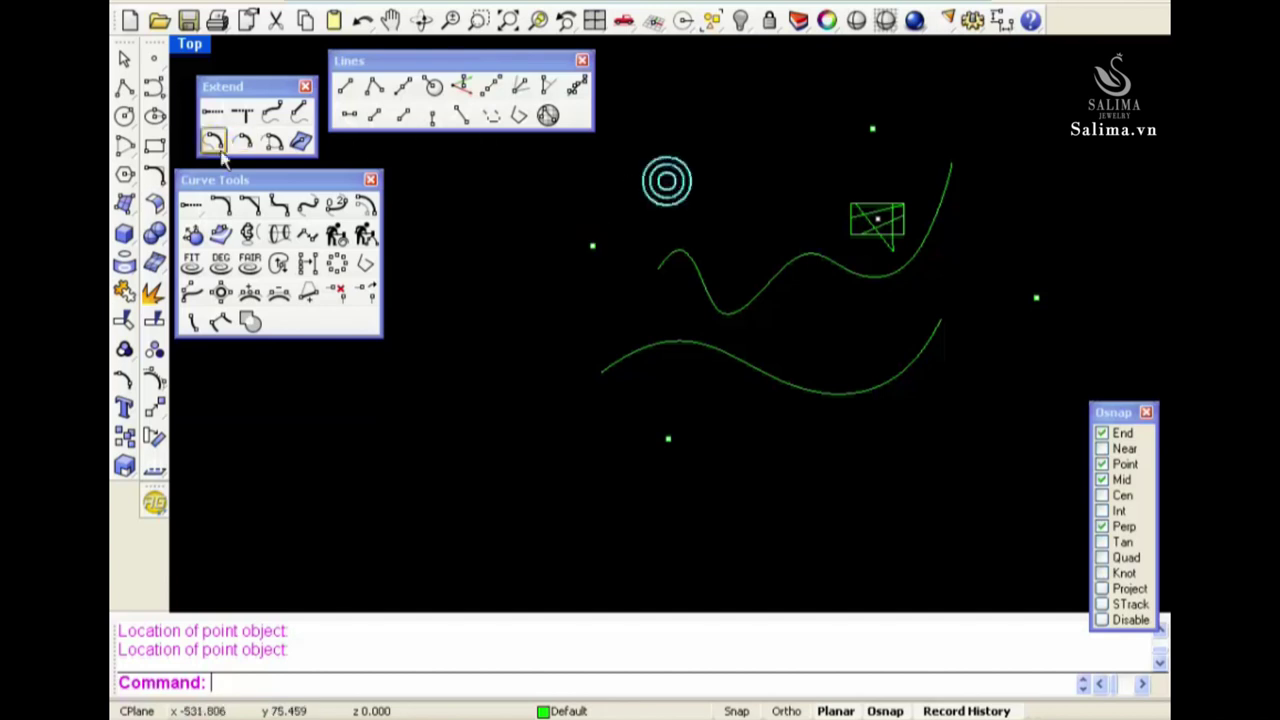
{"action": "left_click", "coordinate": [214, 142]}
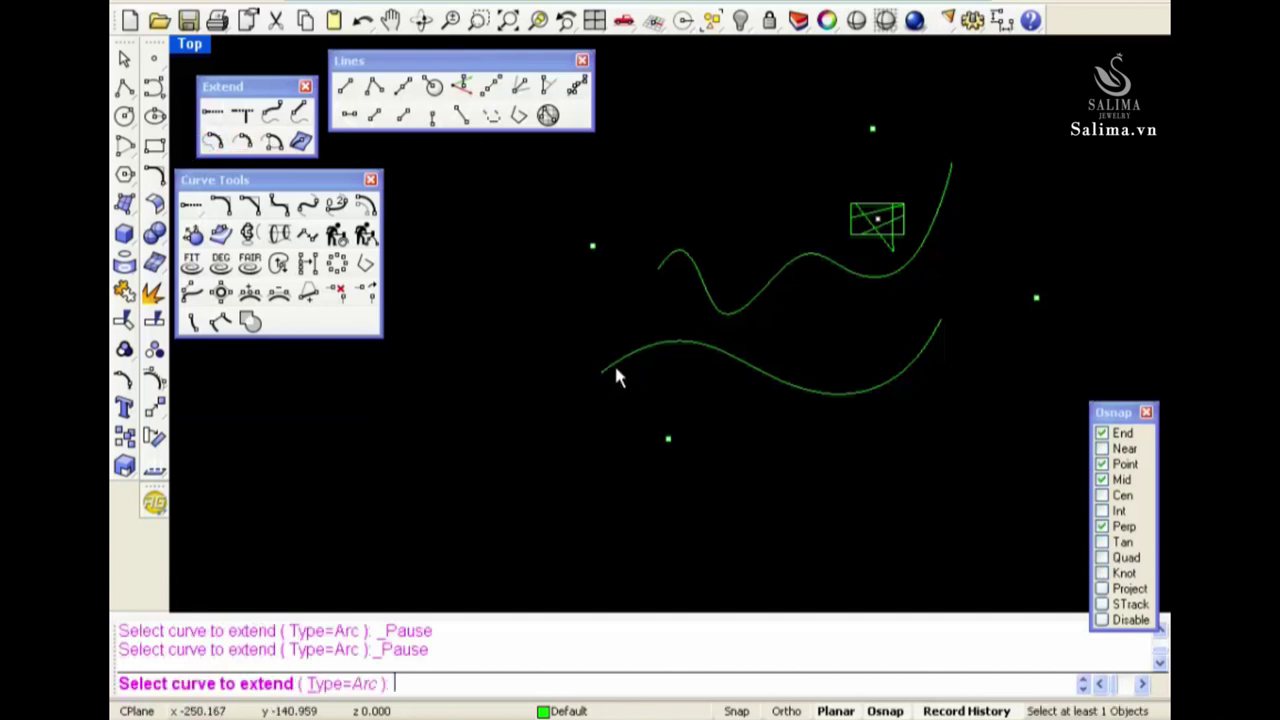
{"action": "left_click", "coordinate": [614, 370]}
{"action": "left_click", "coordinate": [665, 436]}
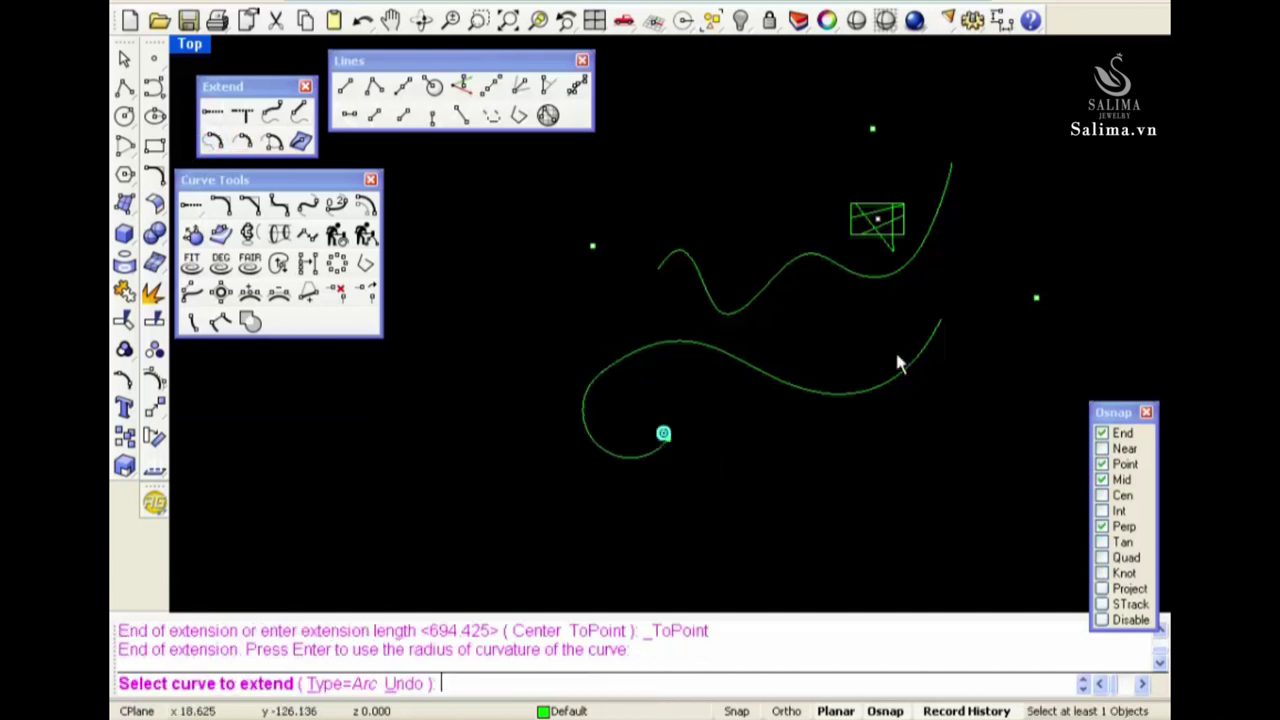
{"action": "left_click", "coordinate": [929, 328]}
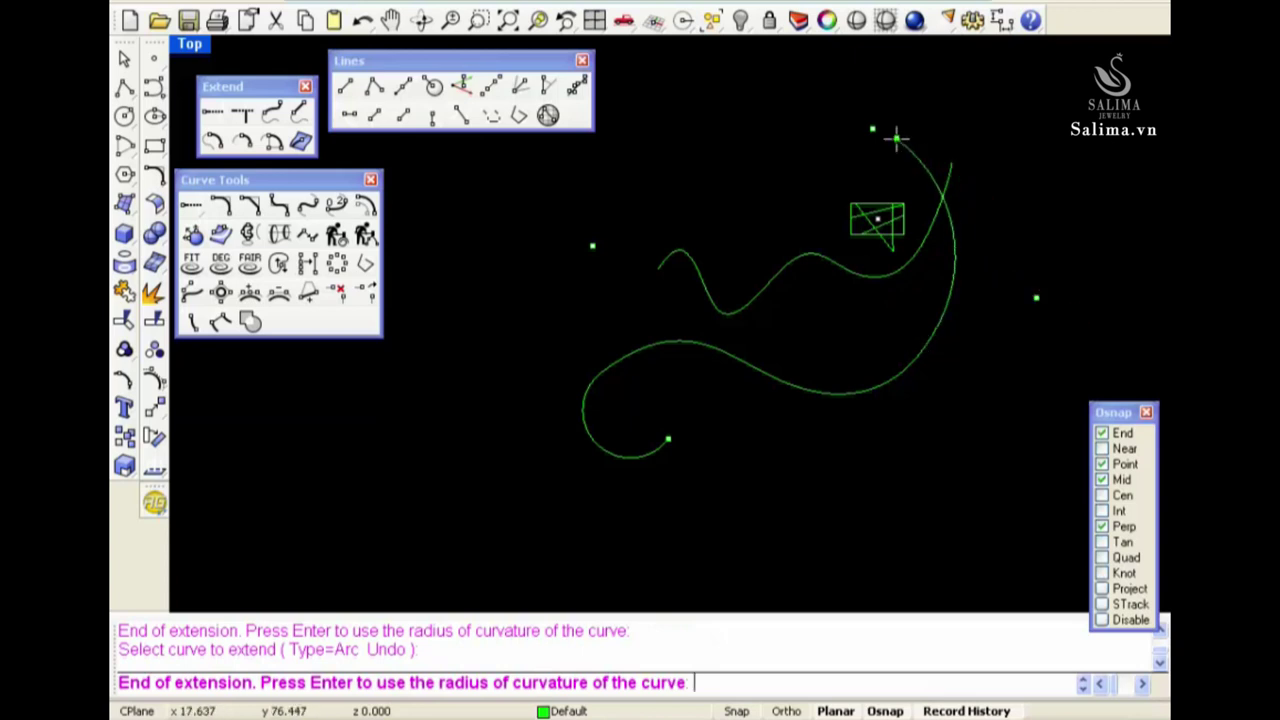
{"action": "left_click", "coordinate": [1036, 297]}
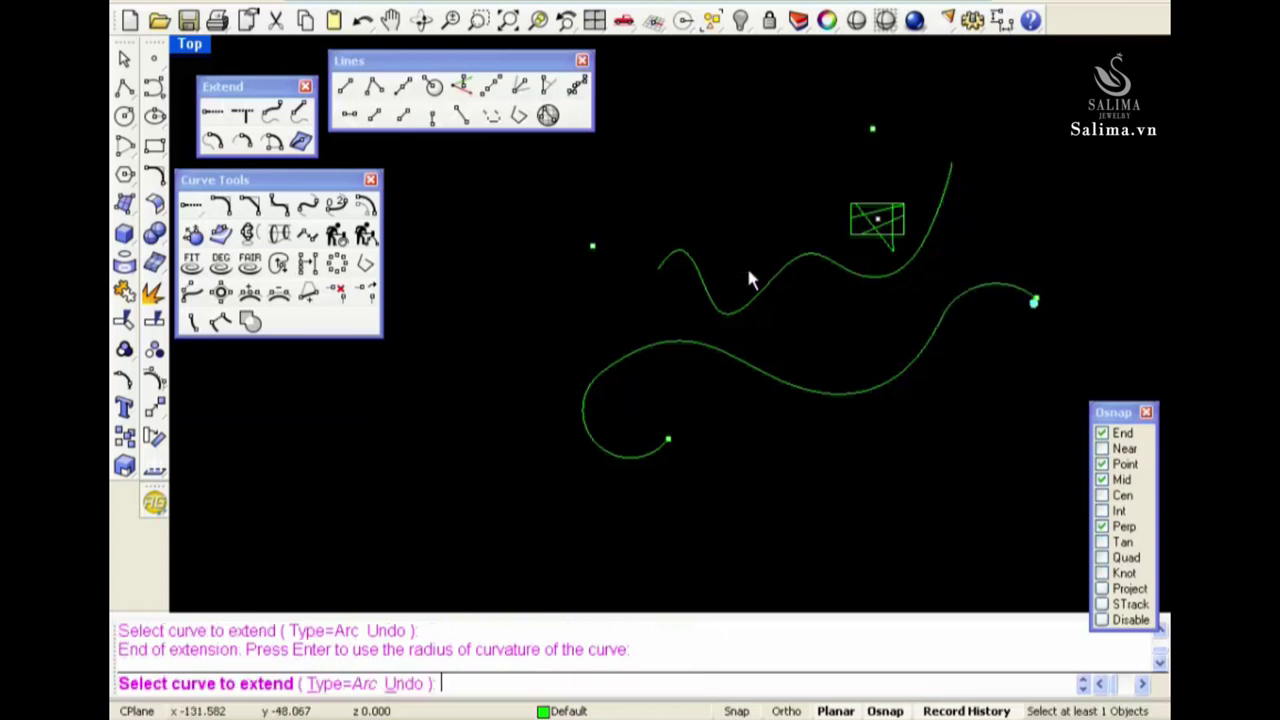
Extend the upper curve's ends by arcs to the left and top points, then undo the extensions
{"action": "left_click", "coordinate": [661, 268]}
{"action": "left_click", "coordinate": [592, 246]}
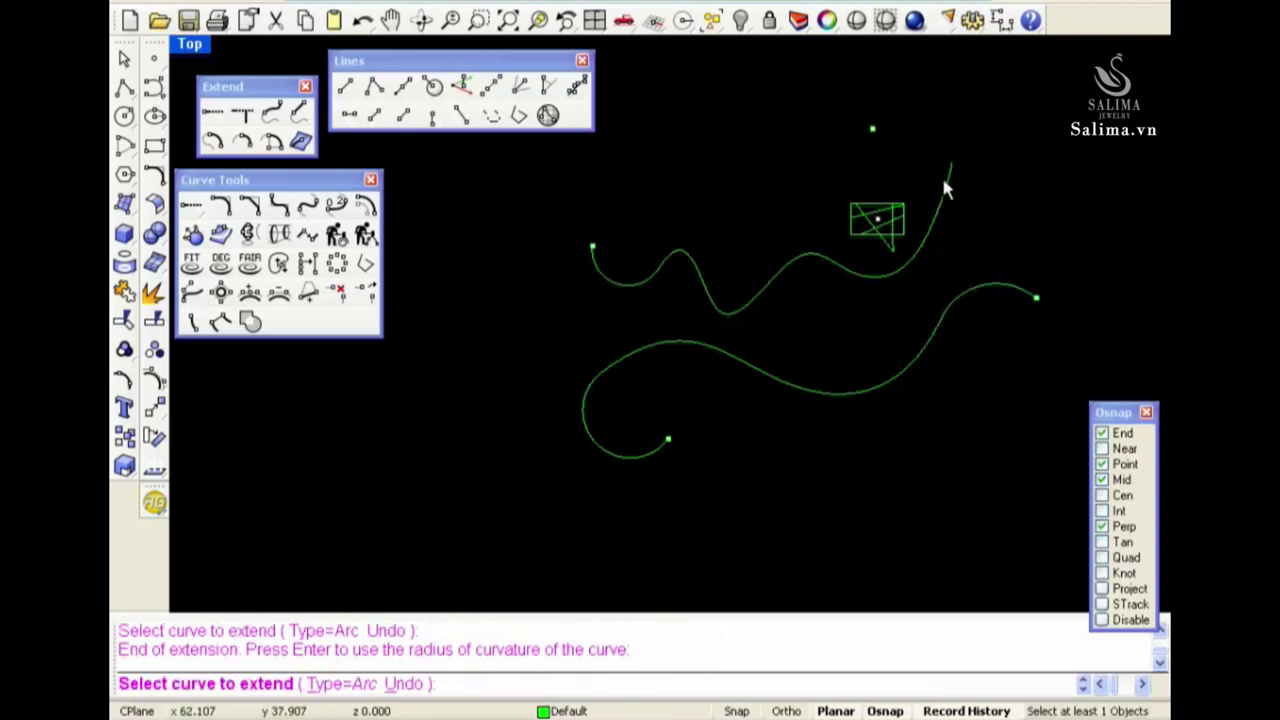
{"action": "left_click", "coordinate": [944, 178]}
{"action": "left_click", "coordinate": [872, 129]}
{"action": "key", "text": "Return"}
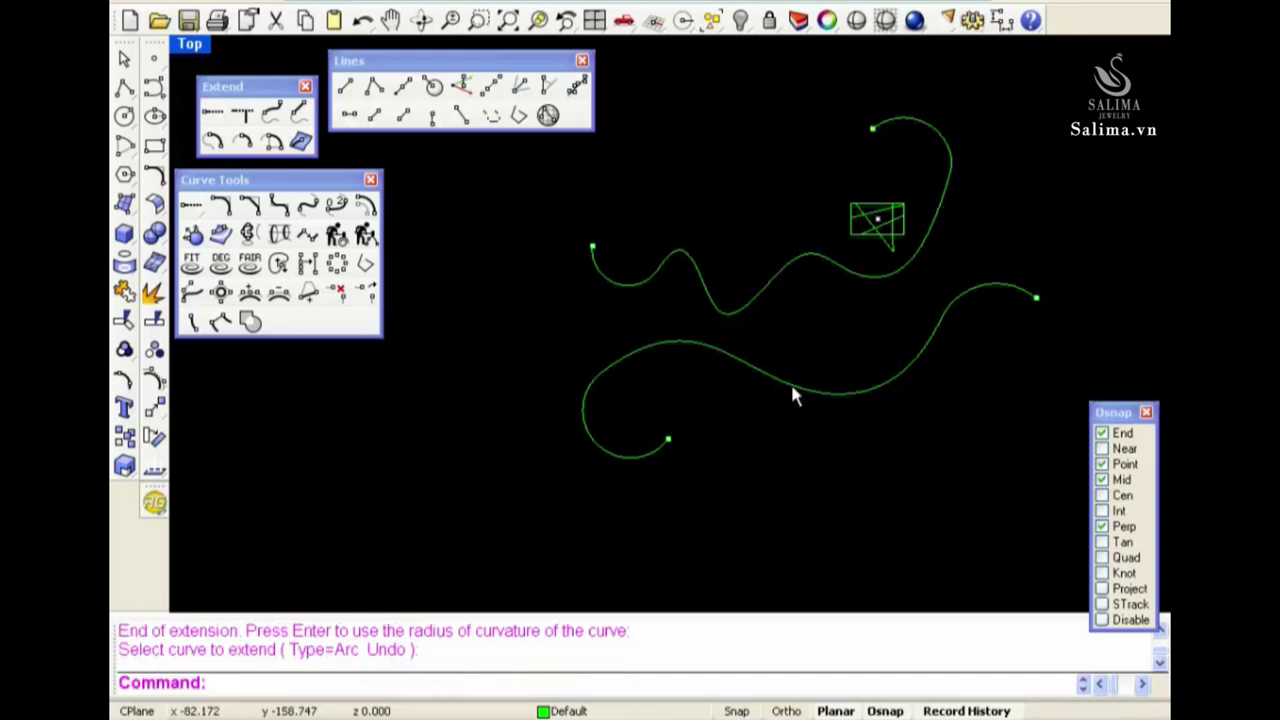
{"action": "key", "text": "ctrl+z"}
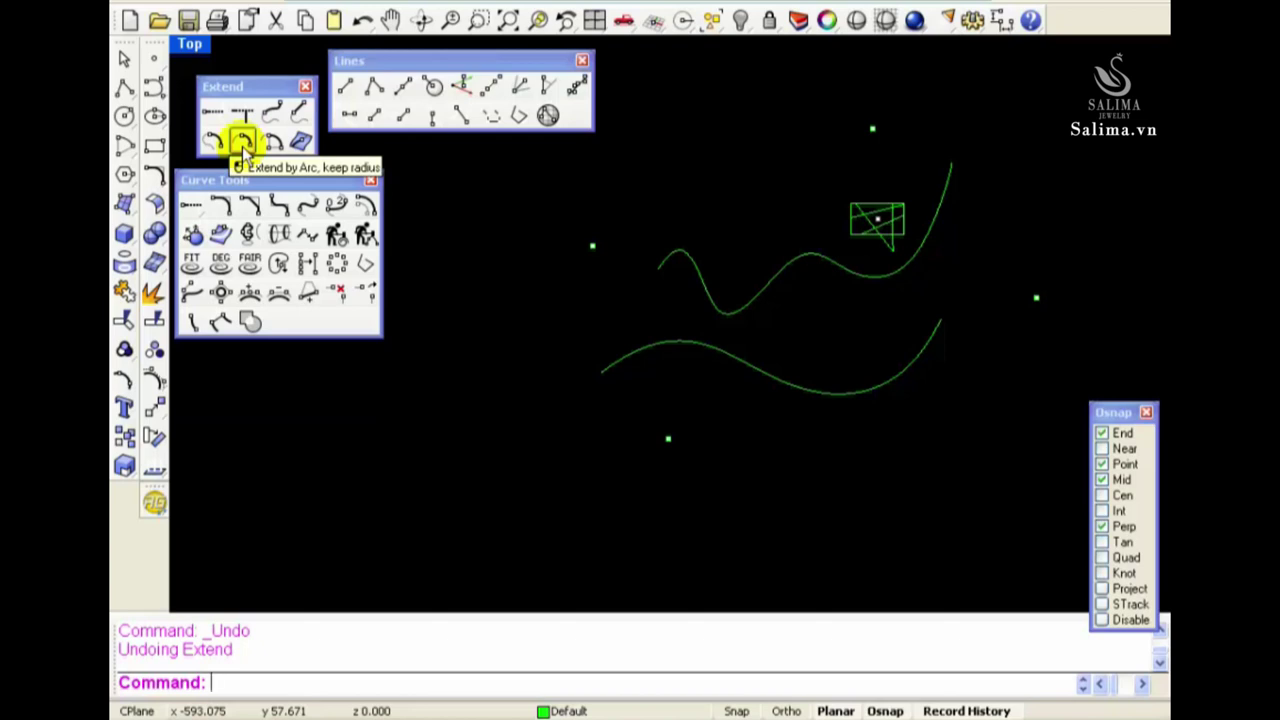
{"action": "left_click", "coordinate": [613, 364]}
{"action": "left_click", "coordinate": [574, 448]}
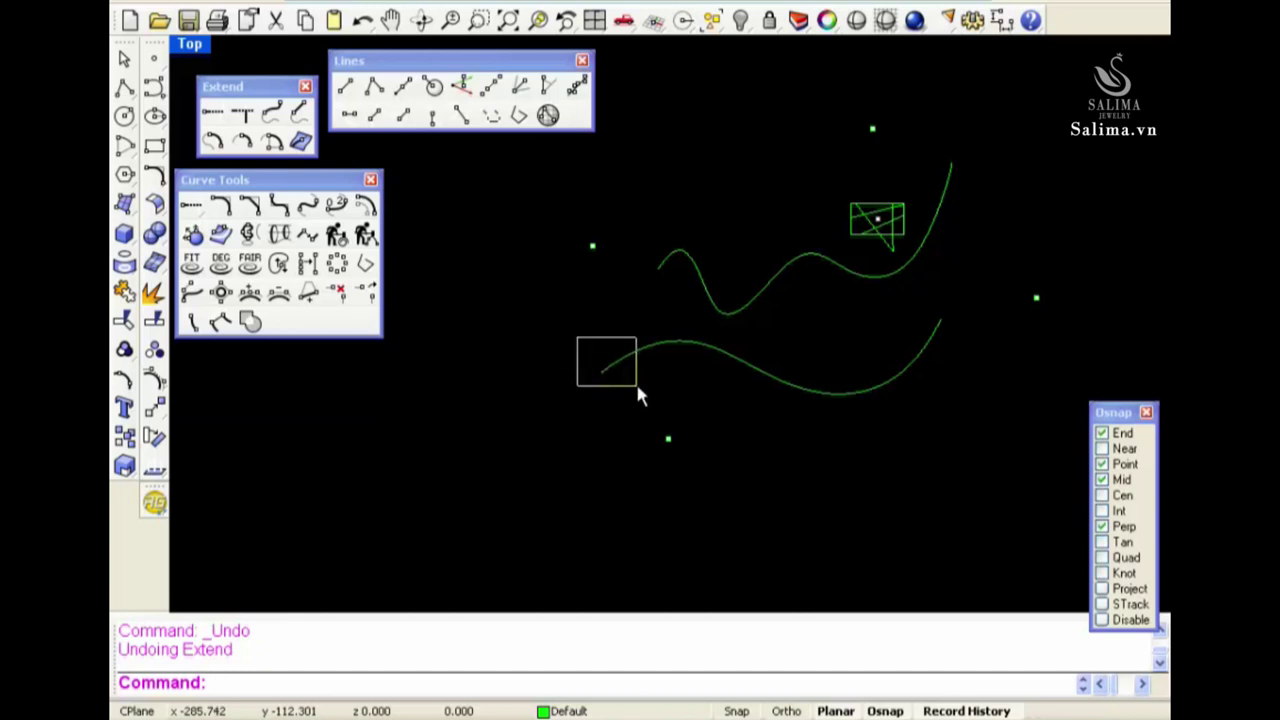
{"action": "left_click_drag", "start_coordinate": [638, 388], "coordinate": [638, 388]}
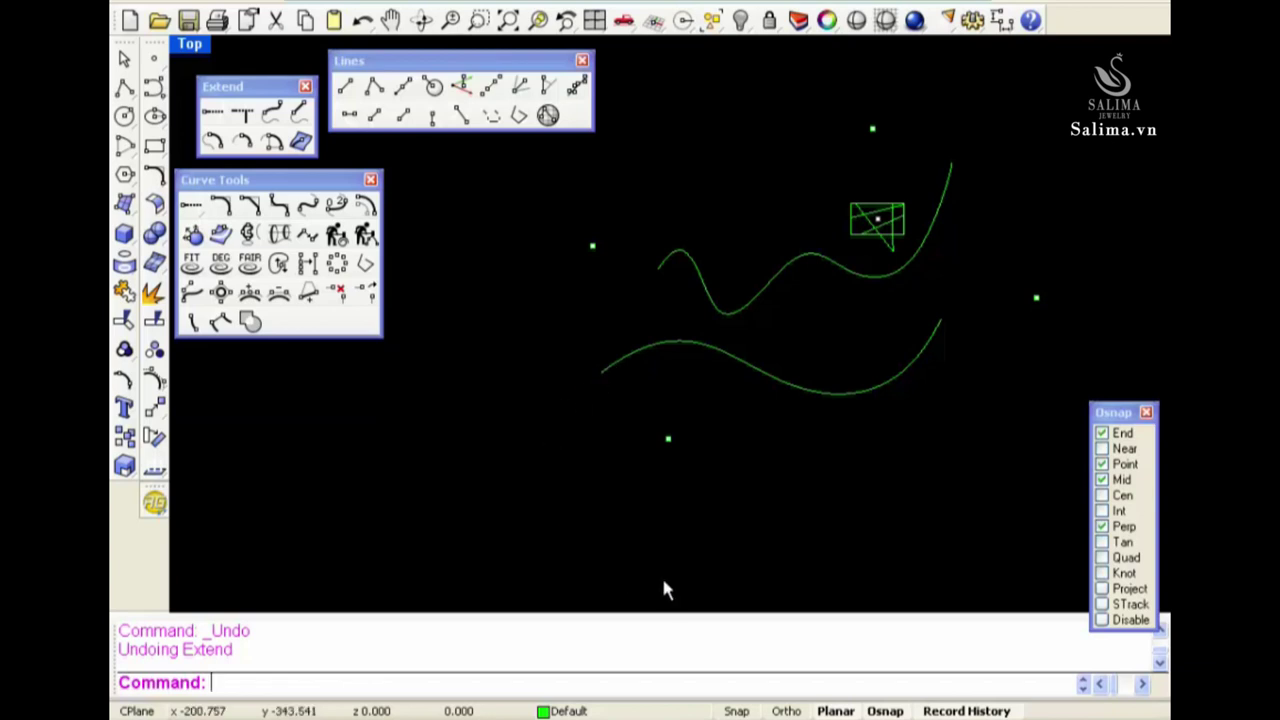
{"action": "key", "text": "Down"}
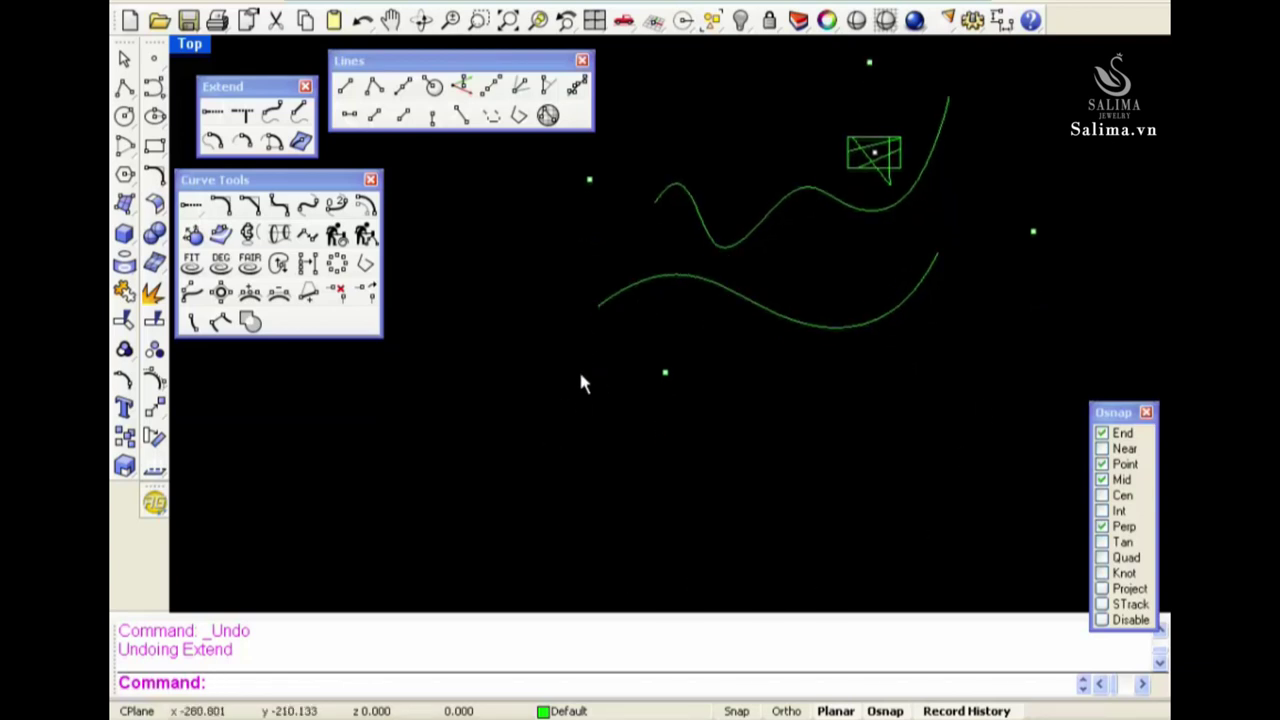
{"action": "left_click_drag", "start_coordinate": [630, 350], "coordinate": [707, 402]}
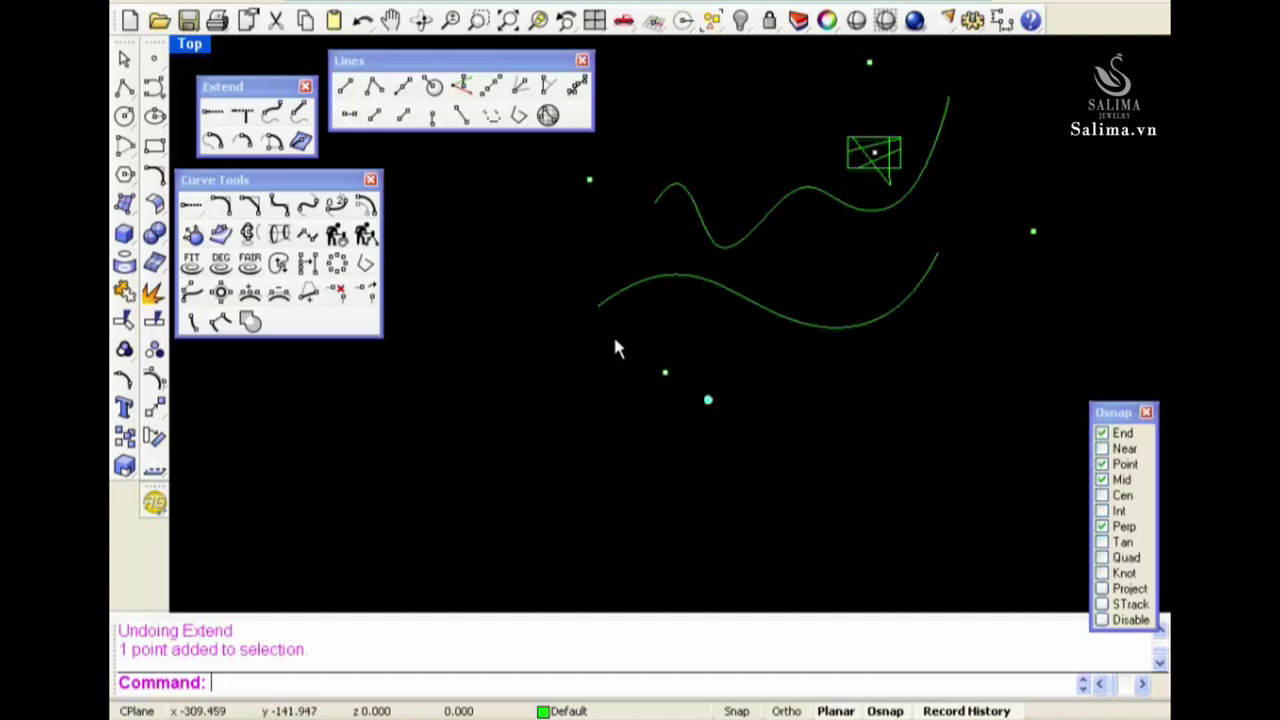
{"action": "left_click", "coordinate": [213, 142]}
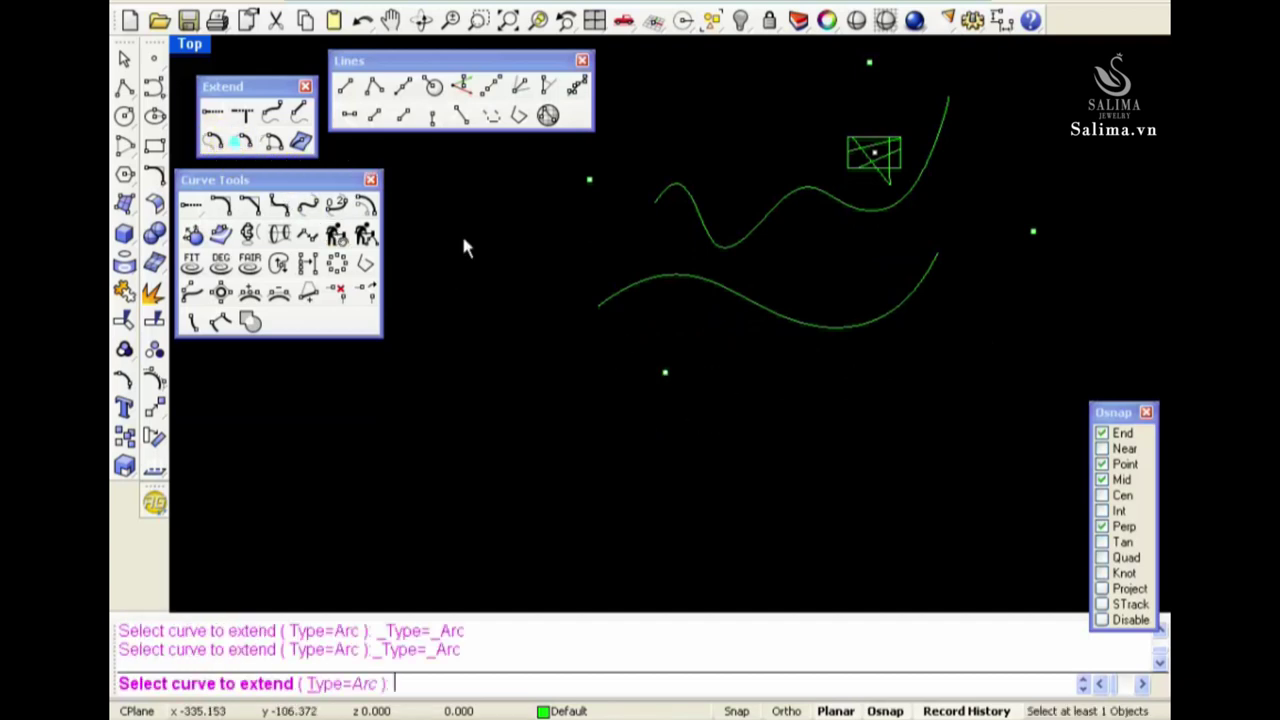
{"action": "left_click", "coordinate": [612, 302]}
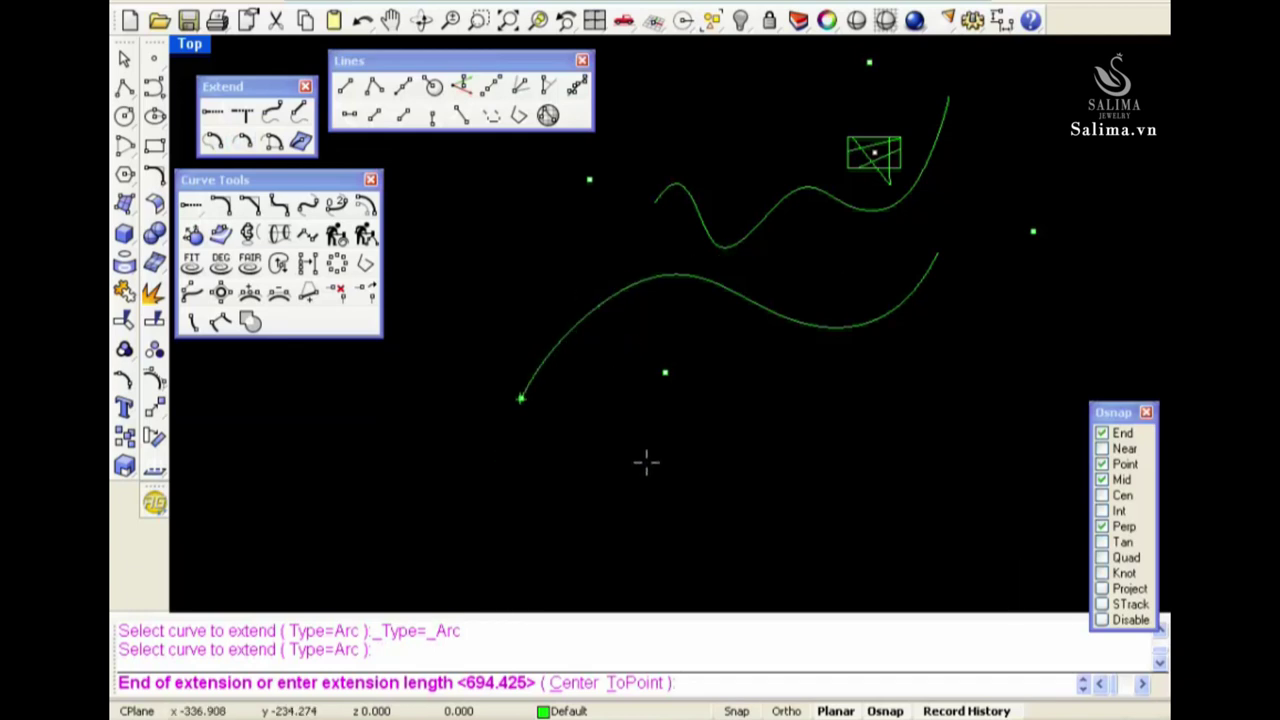
{"action": "scroll", "coordinate": [760, 470], "scroll_direction": "down", "scroll_amount": 2}
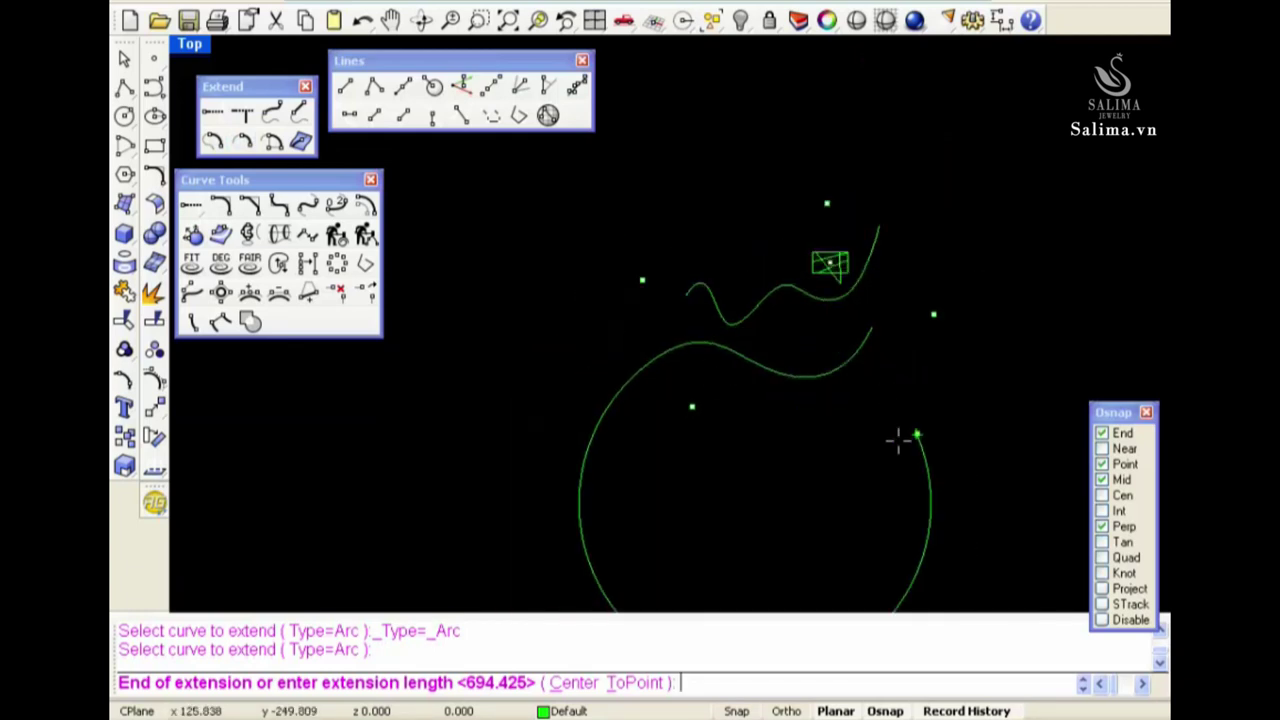
{"action": "left_click", "coordinate": [829, 537]}
{"action": "left_click", "coordinate": [873, 348]}
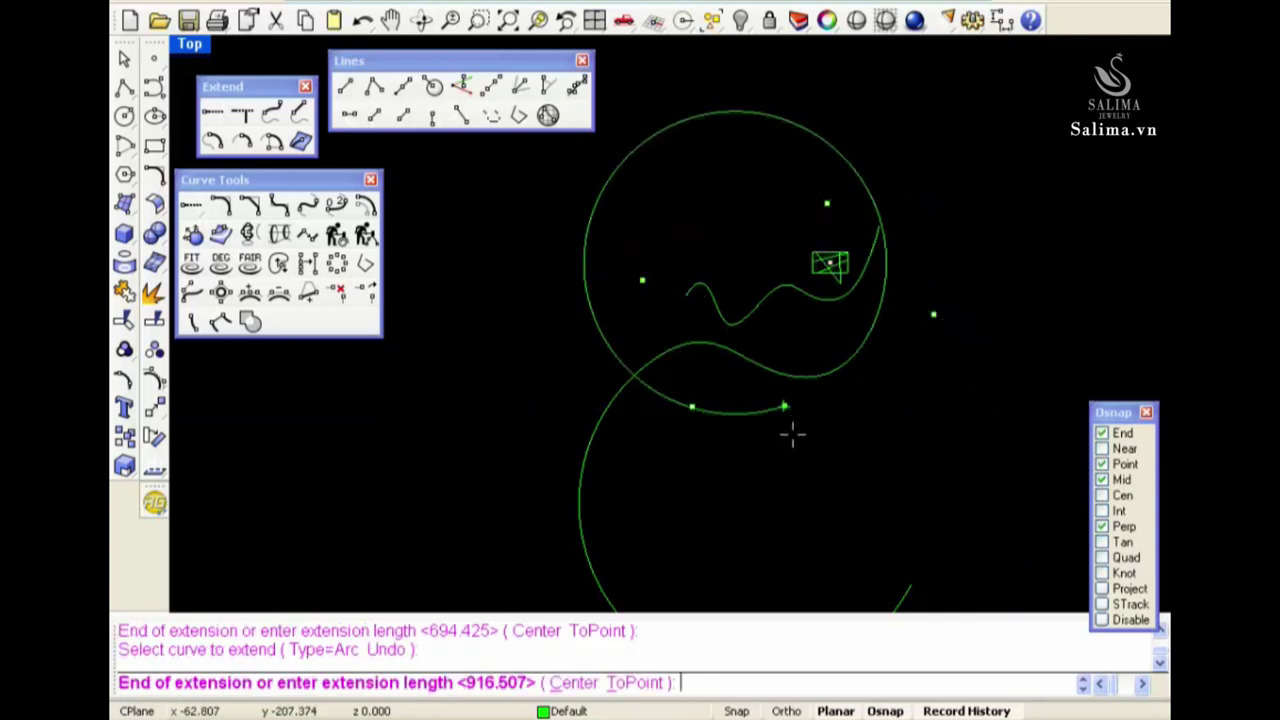
{"action": "left_click", "coordinate": [700, 178]}
{"action": "left_click", "coordinate": [848, 220]}
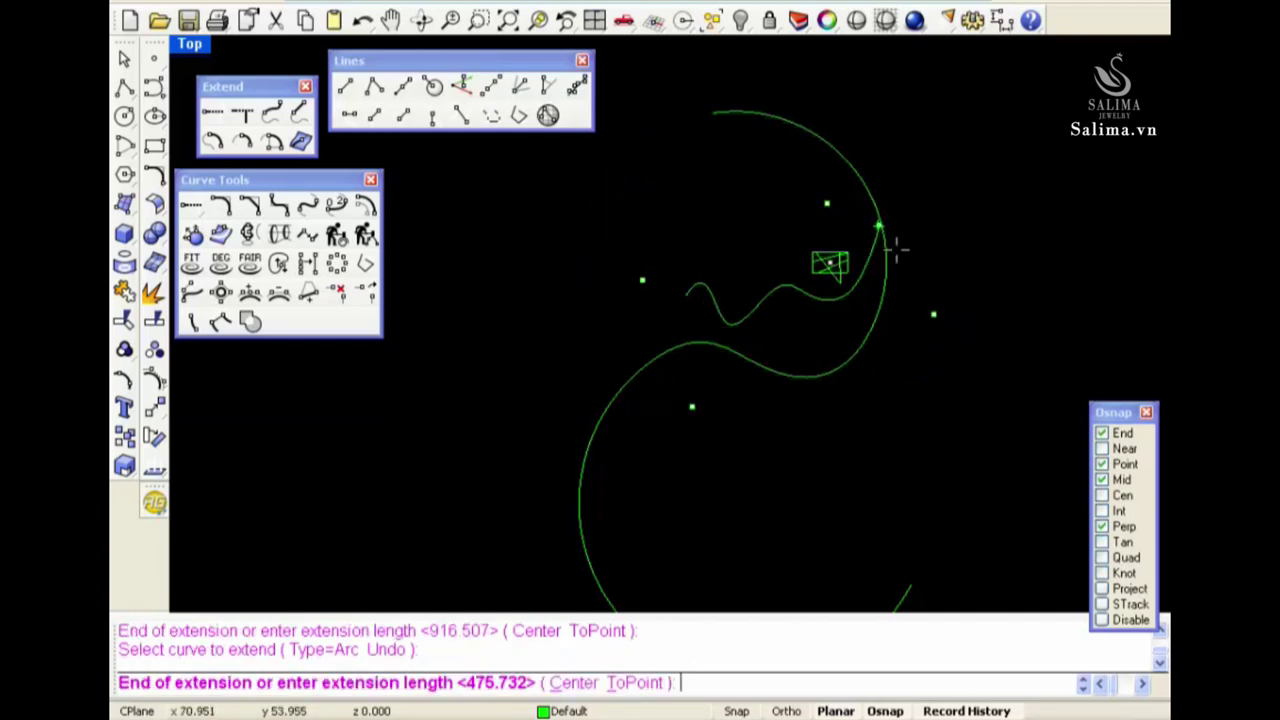
{"action": "left_click", "coordinate": [889, 314]}
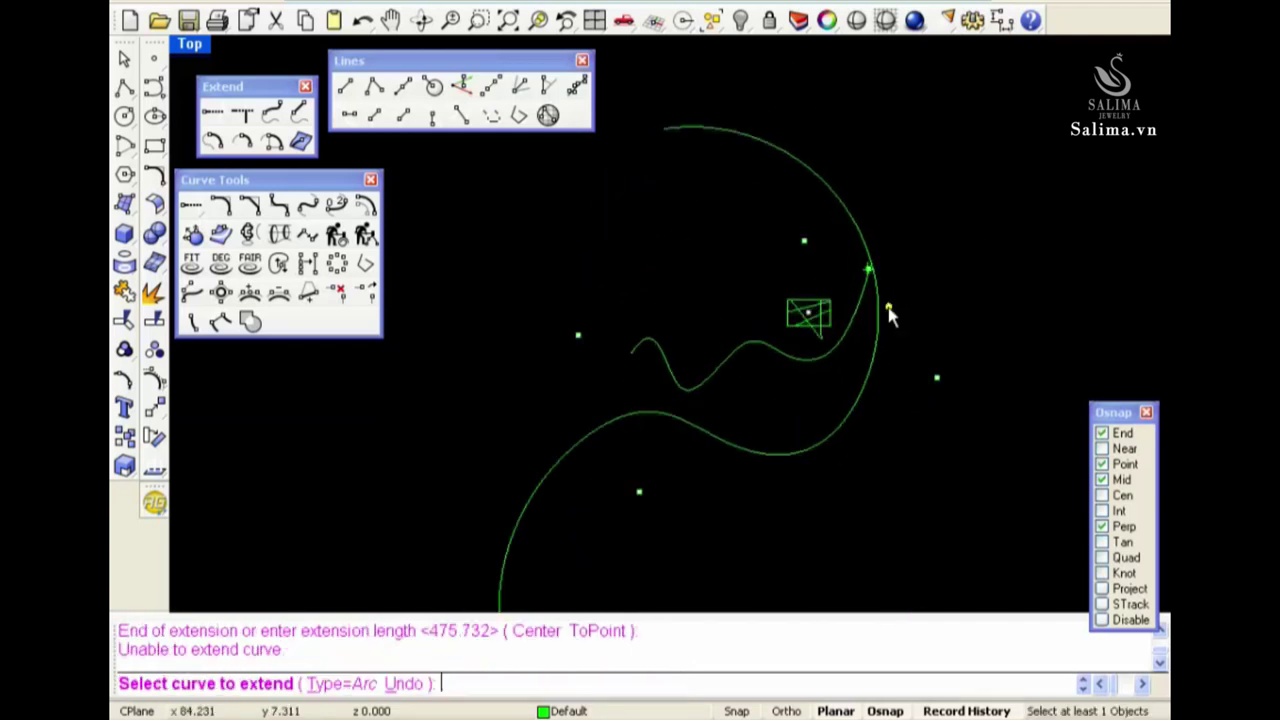
{"action": "right_click", "coordinate": [587, 336]}
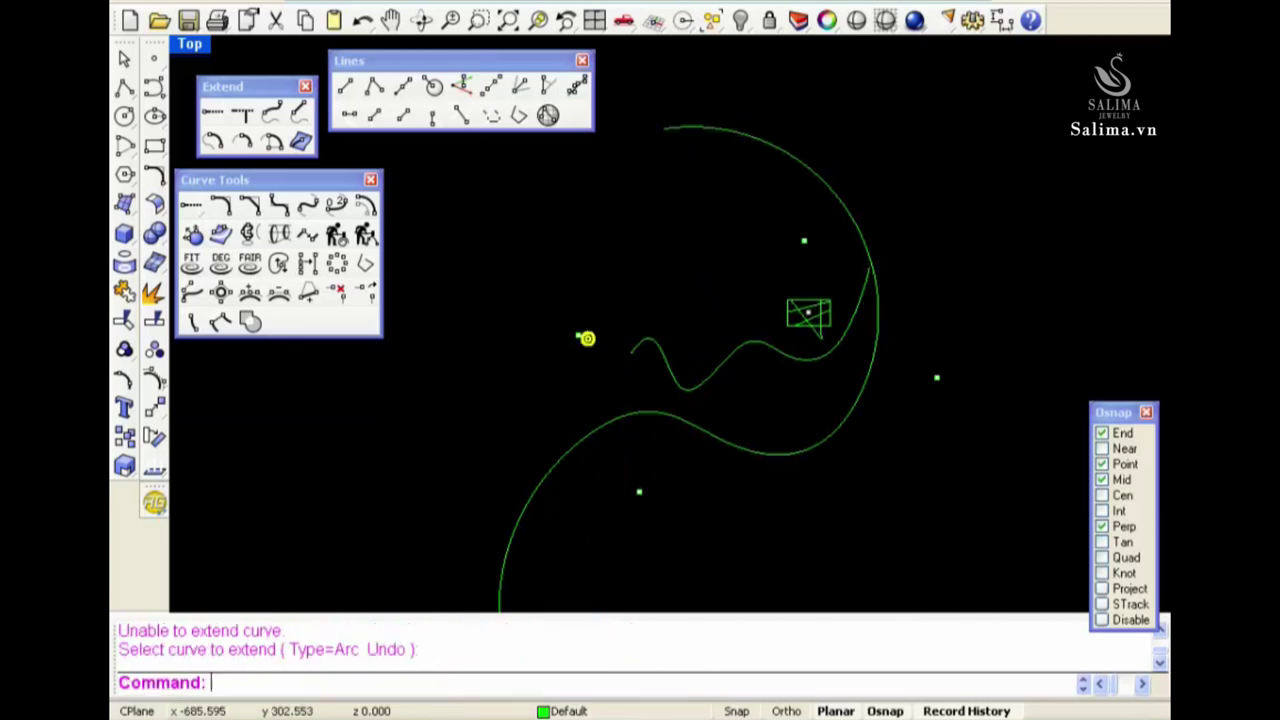
{"action": "scroll", "coordinate": [871, 357], "scroll_direction": "down", "scroll_amount": 4}
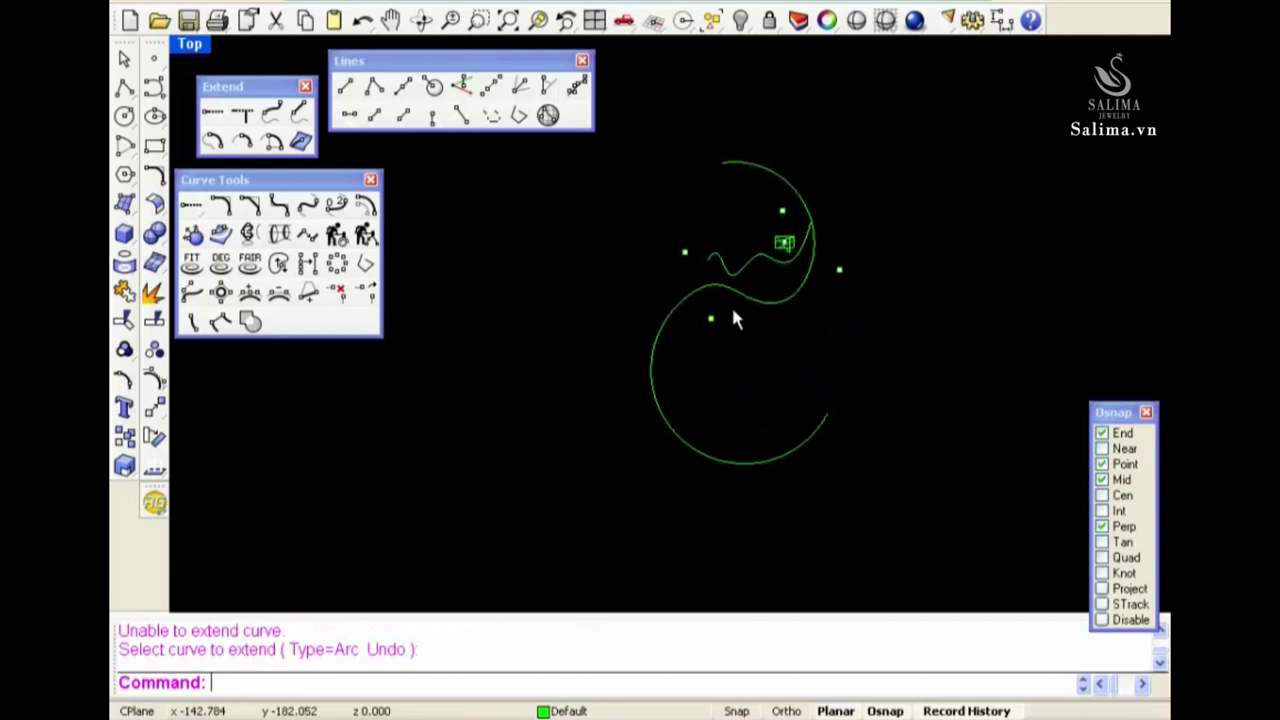
{"action": "key", "text": "ctrl+z"}
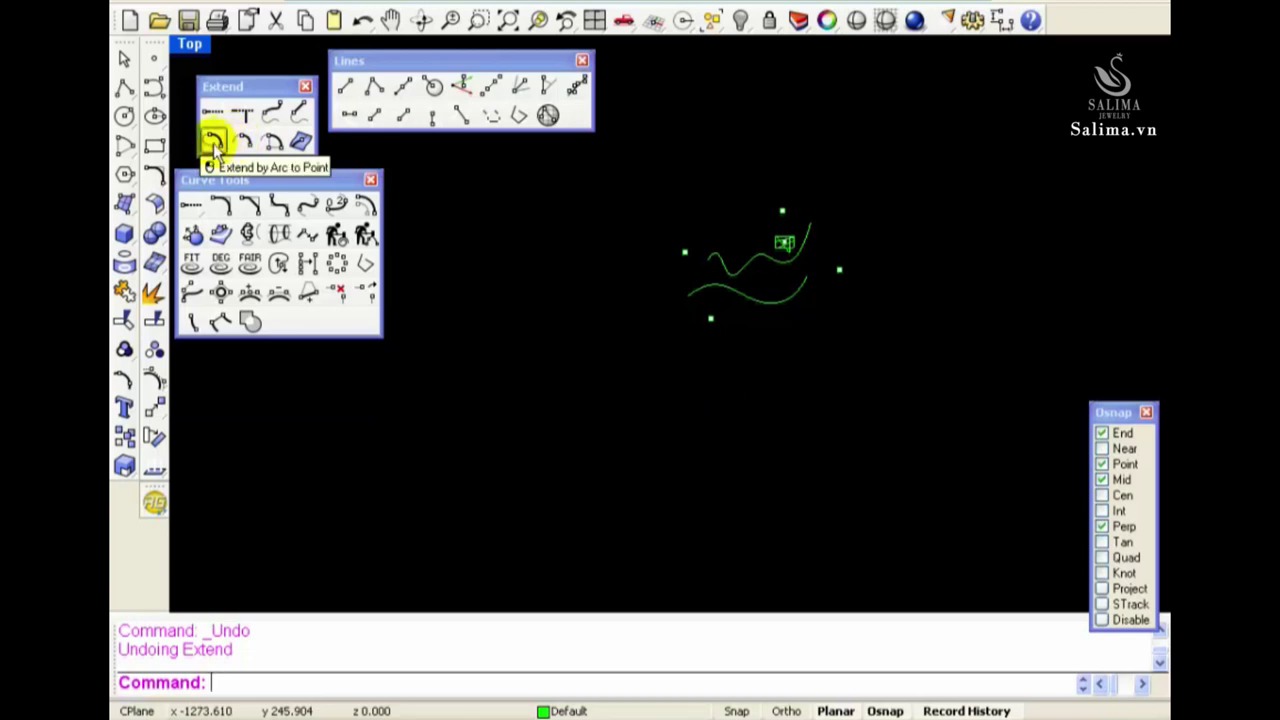
Extend the lower curve's left end by a curvature-matched arc to a point, then undo it
{"action": "left_click", "coordinate": [213, 145]}
{"action": "scroll", "coordinate": [664, 285], "scroll_direction": "up", "scroll_amount": 3}
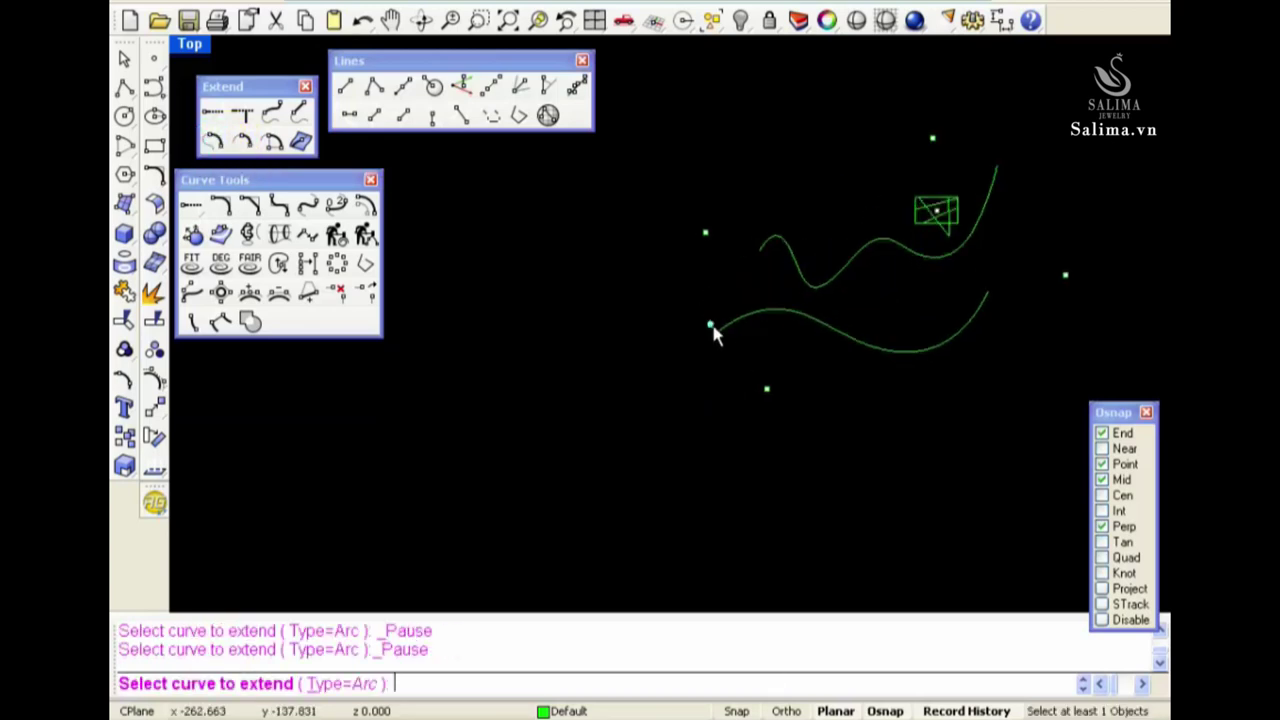
{"action": "left_click", "coordinate": [728, 328]}
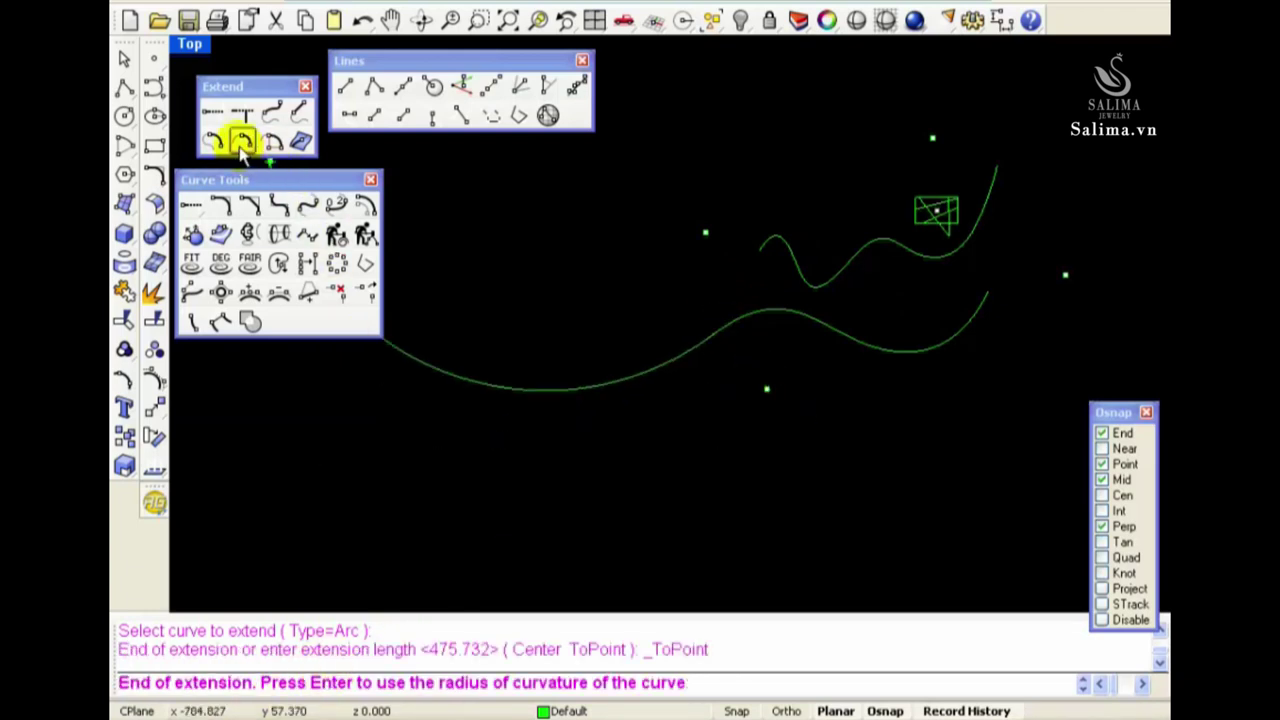
{"action": "key", "text": "Return"}
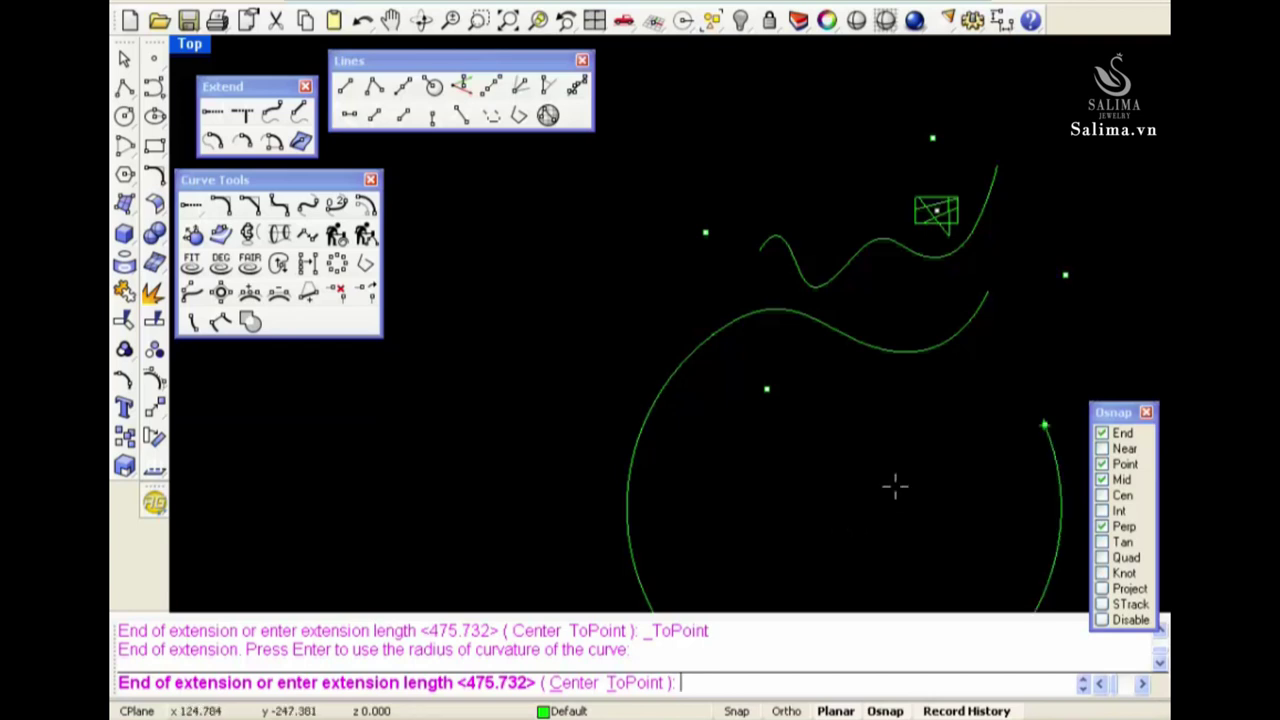
{"action": "left_click", "coordinate": [895, 487]}
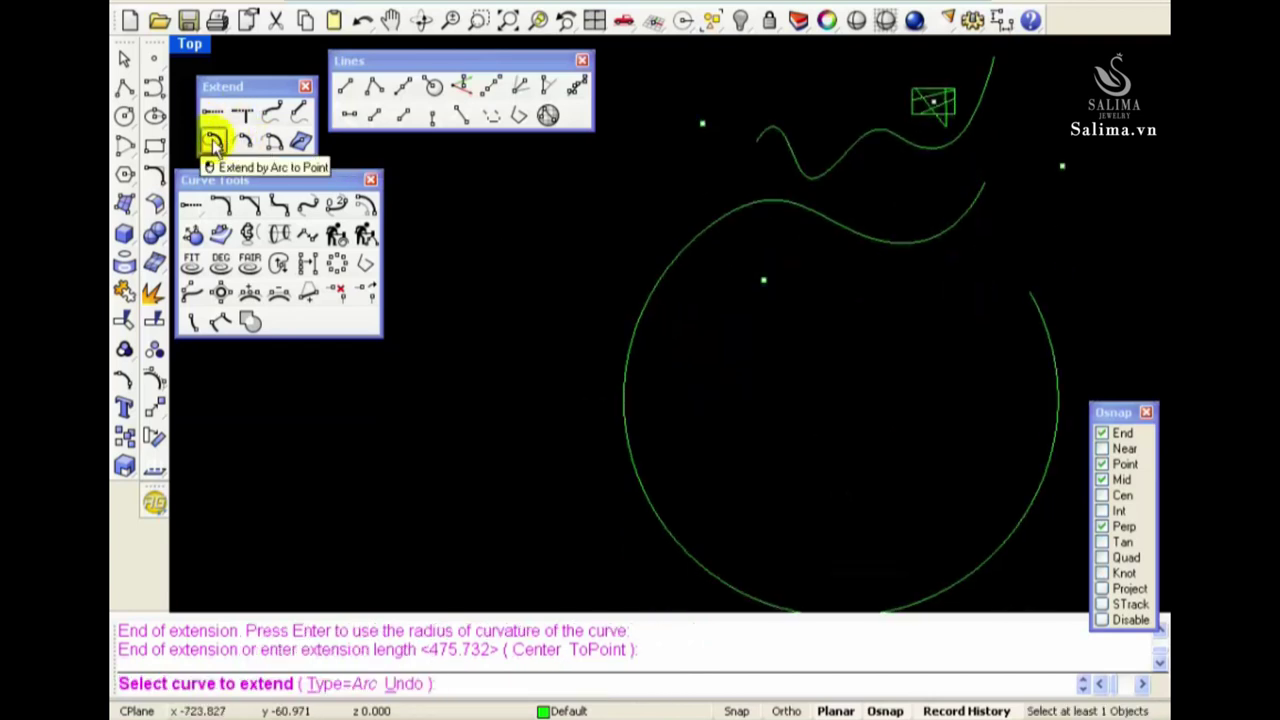
{"action": "right_click", "coordinate": [765, 375]}
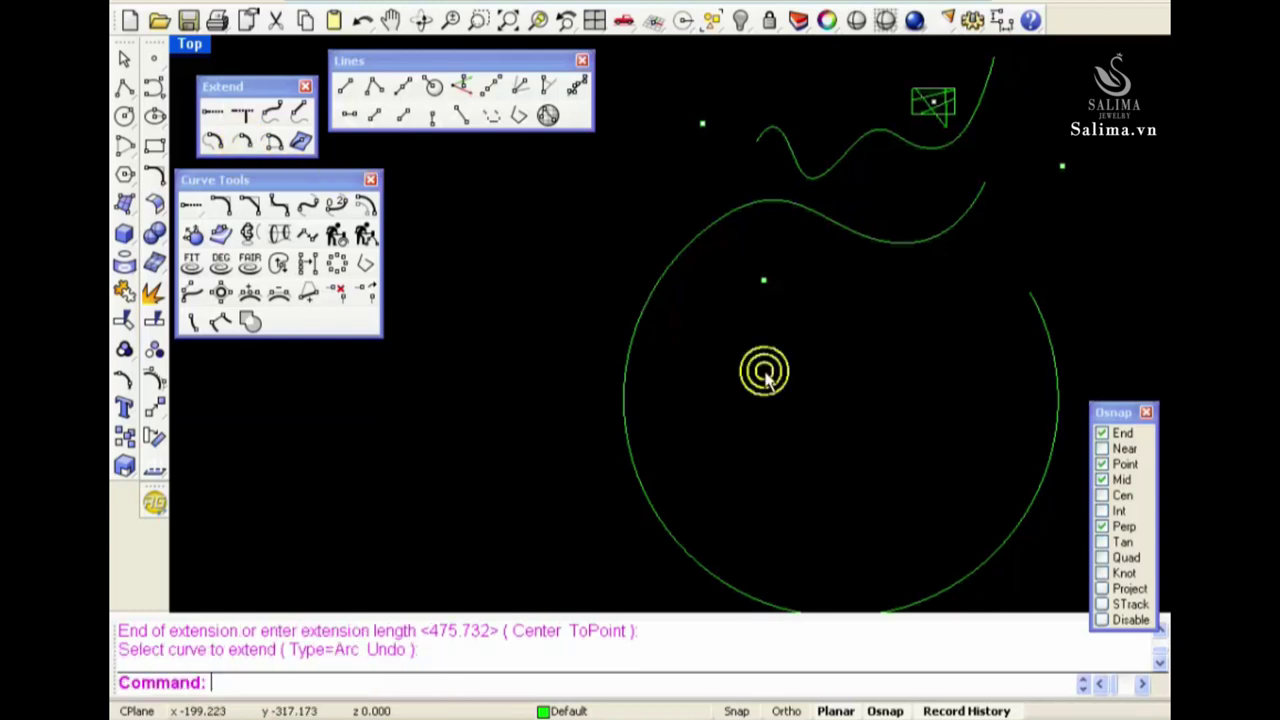
{"action": "key", "text": "ctrl+z"}
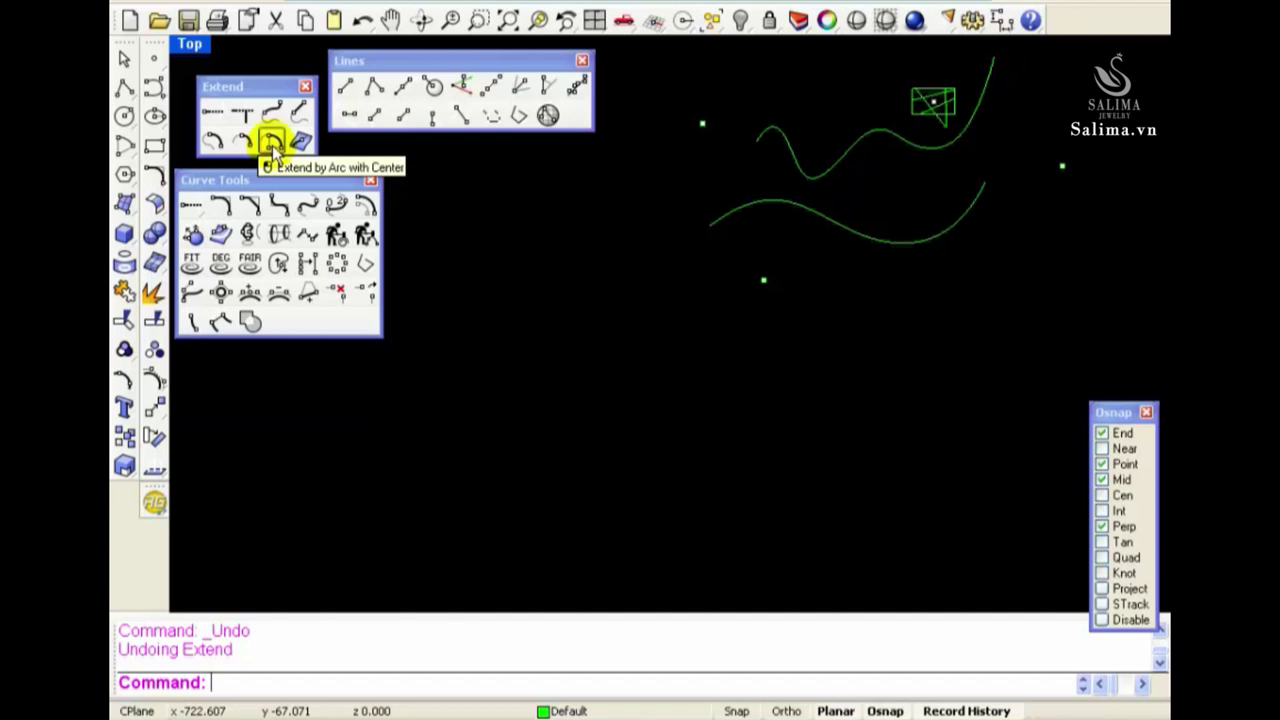
Extend the lower wavy curve's end with a first arc around a chosen centre
{"action": "left_click", "coordinate": [273, 143]}
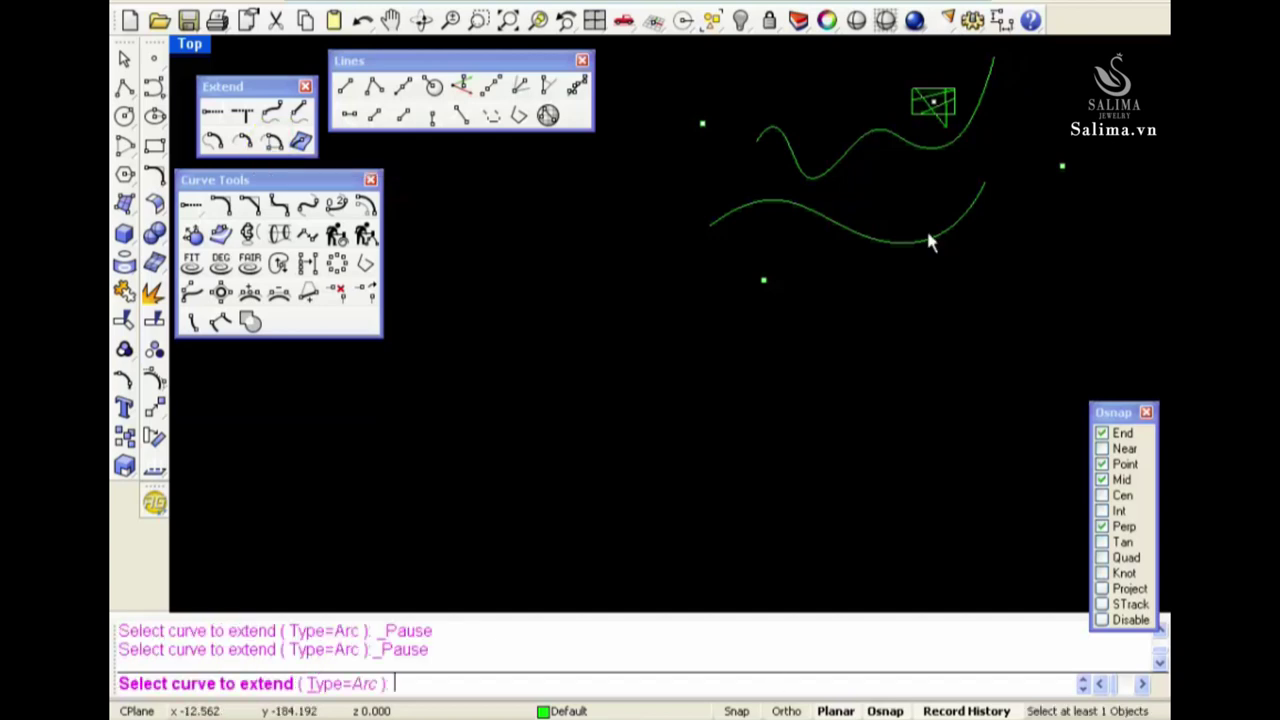
{"action": "scroll", "coordinate": [727, 224], "scroll_direction": "up", "scroll_amount": 2}
{"action": "left_click", "coordinate": [727, 226]}
{"action": "scroll", "coordinate": [720, 228], "scroll_direction": "up", "scroll_amount": 2}
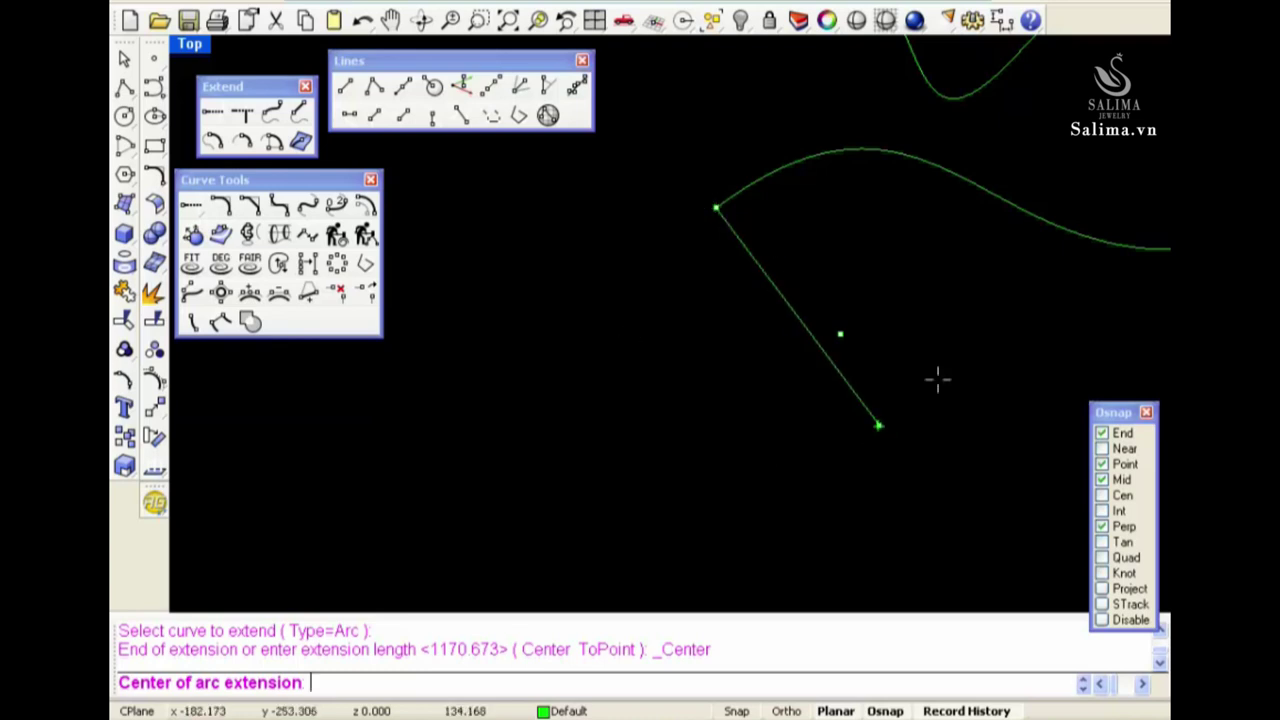
{"action": "left_click", "coordinate": [787, 304]}
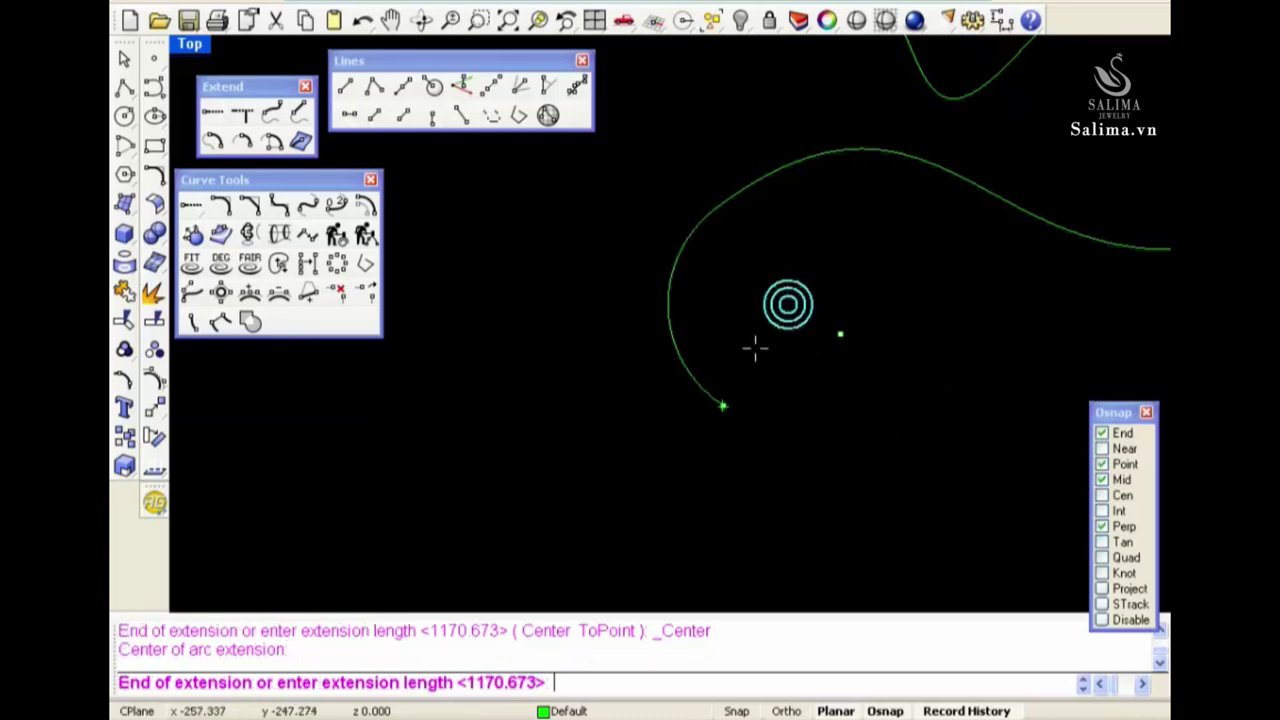
{"action": "left_click", "coordinate": [886, 403]}
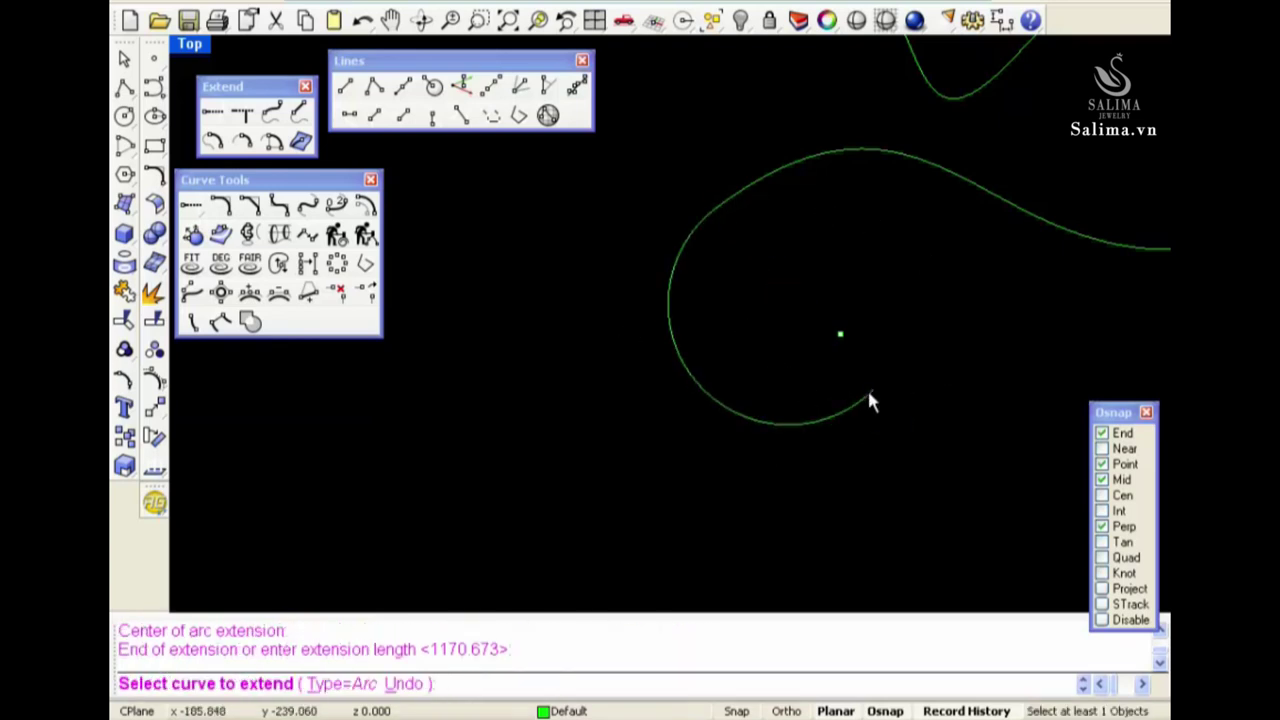
Add two tighter arcs around nearby centres so the end curls into a spiral
{"action": "left_click", "coordinate": [867, 388]}
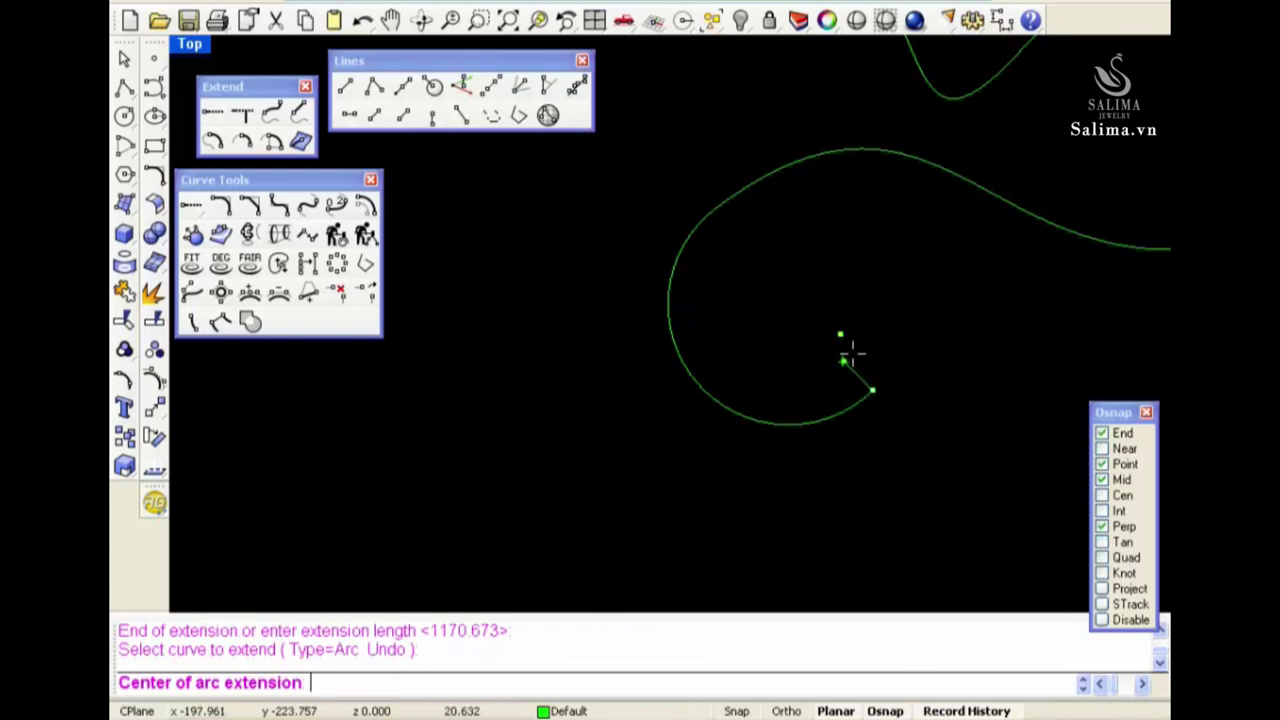
{"action": "left_click", "coordinate": [824, 342]}
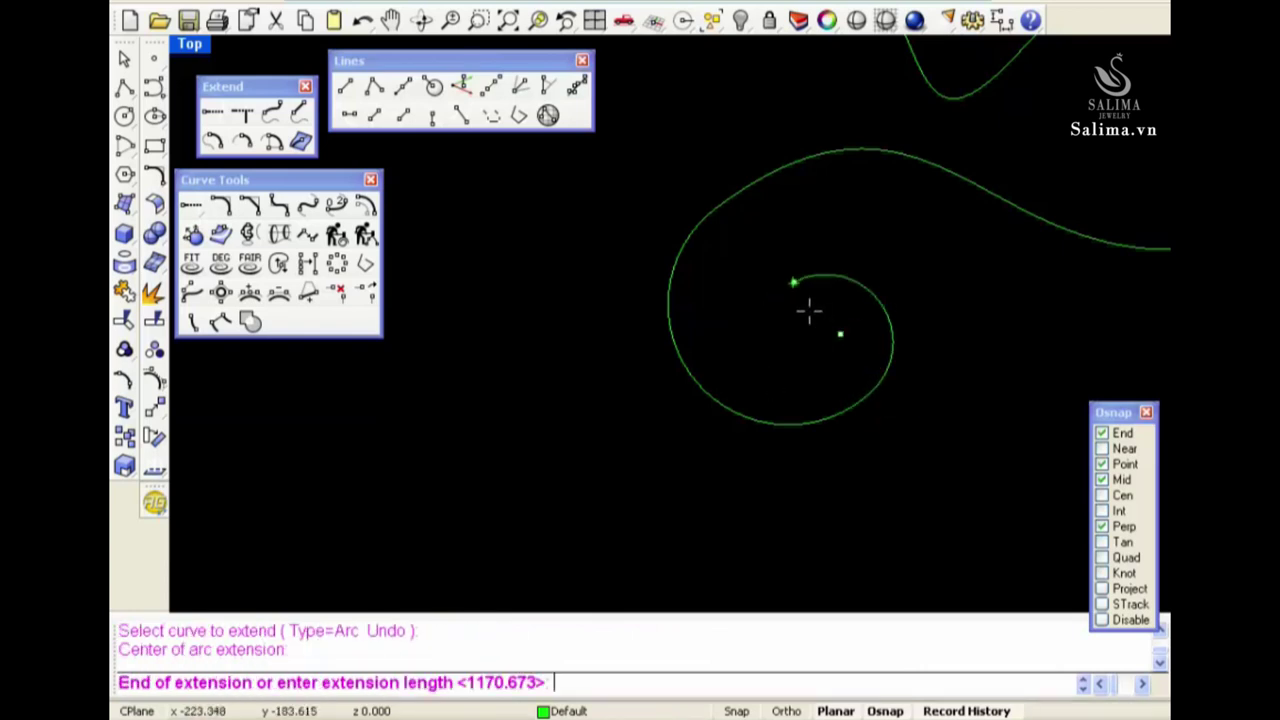
{"action": "left_click", "coordinate": [794, 309]}
{"action": "left_click", "coordinate": [785, 295]}
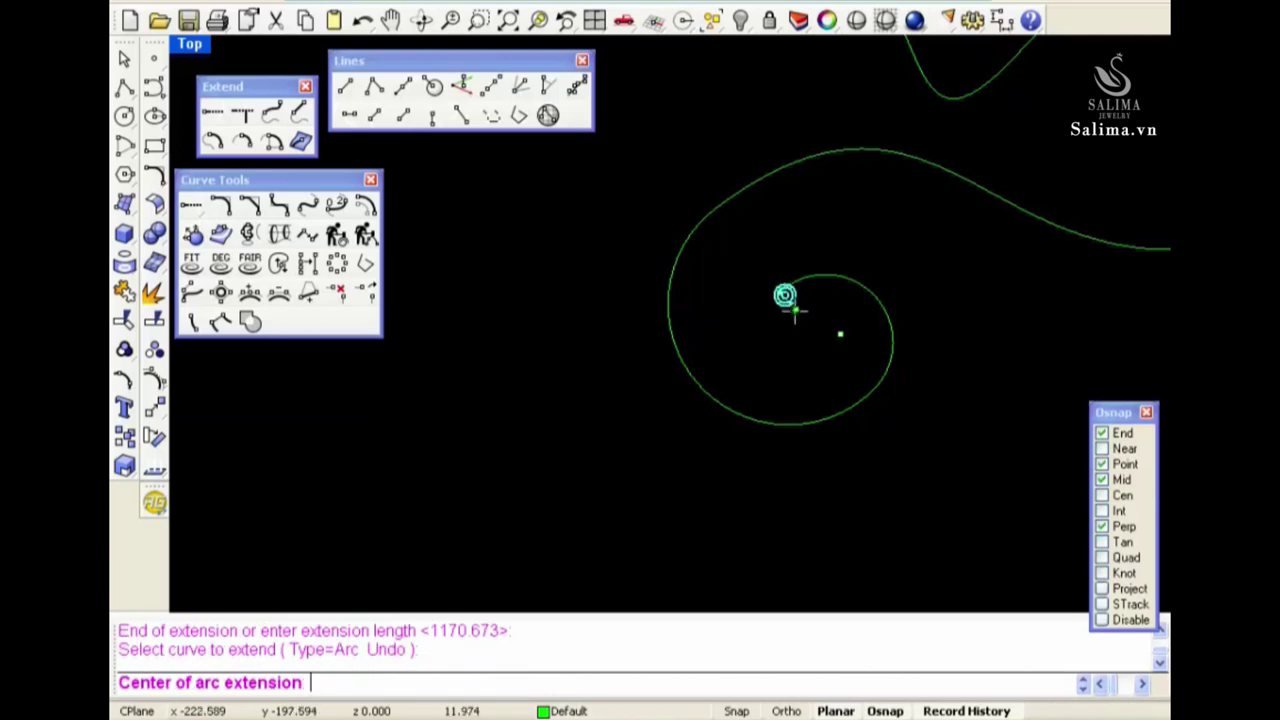
{"action": "left_click", "coordinate": [795, 312]}
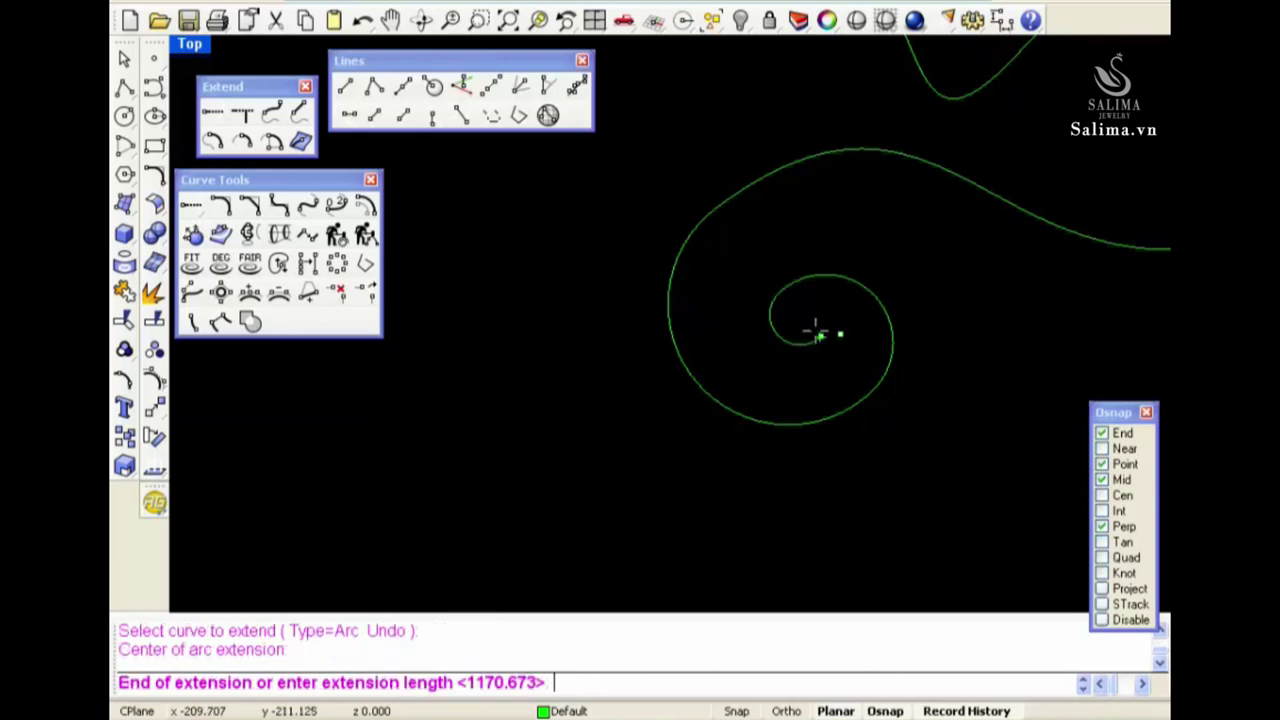
{"action": "left_click", "coordinate": [816, 310]}
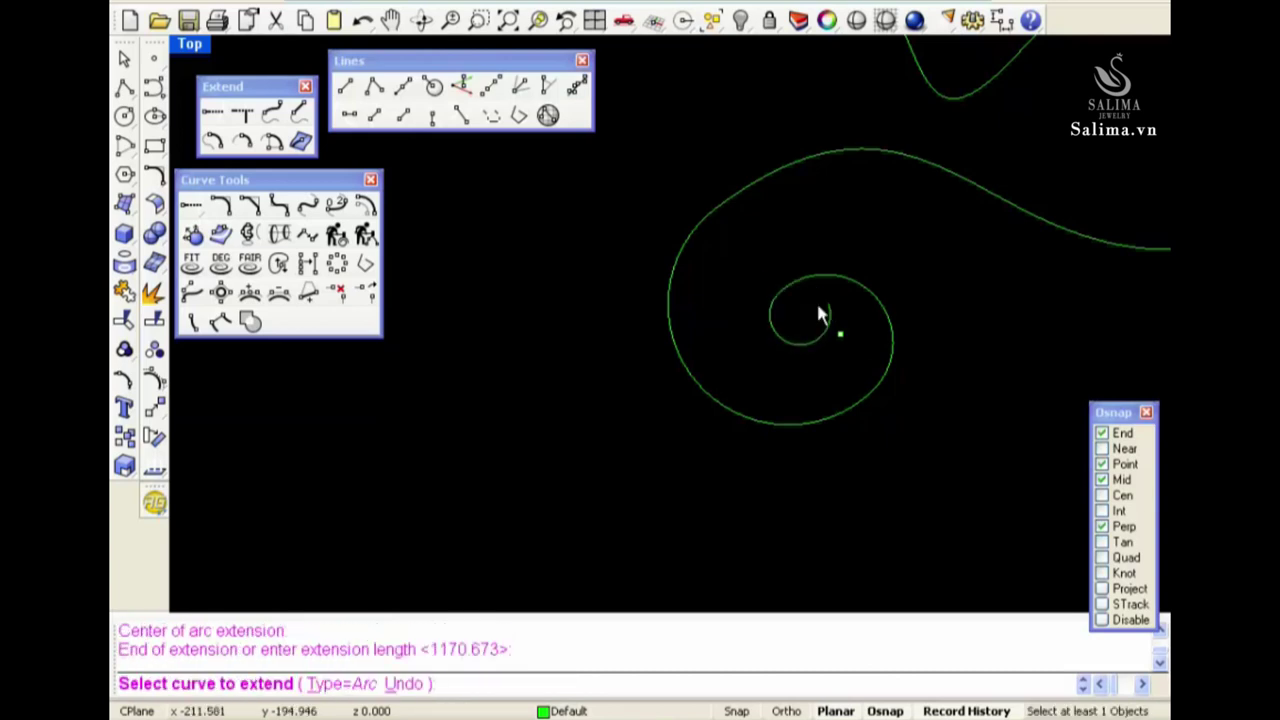
{"action": "scroll", "coordinate": [818, 314], "scroll_direction": "down", "scroll_amount": 2}
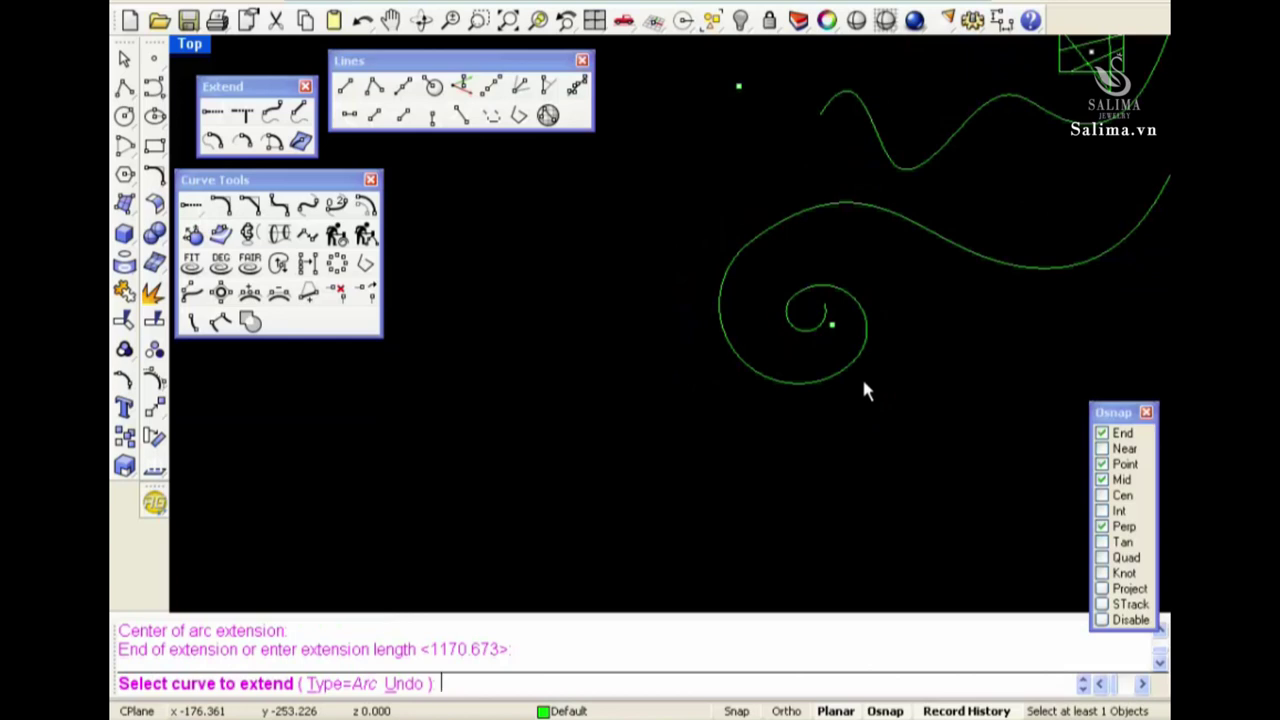
{"action": "scroll", "coordinate": [866, 391], "scroll_direction": "down", "scroll_amount": 2}
{"action": "scroll", "coordinate": [840, 385], "scroll_direction": "down", "scroll_amount": 2}
{"action": "right_click", "coordinate": [801, 383]}
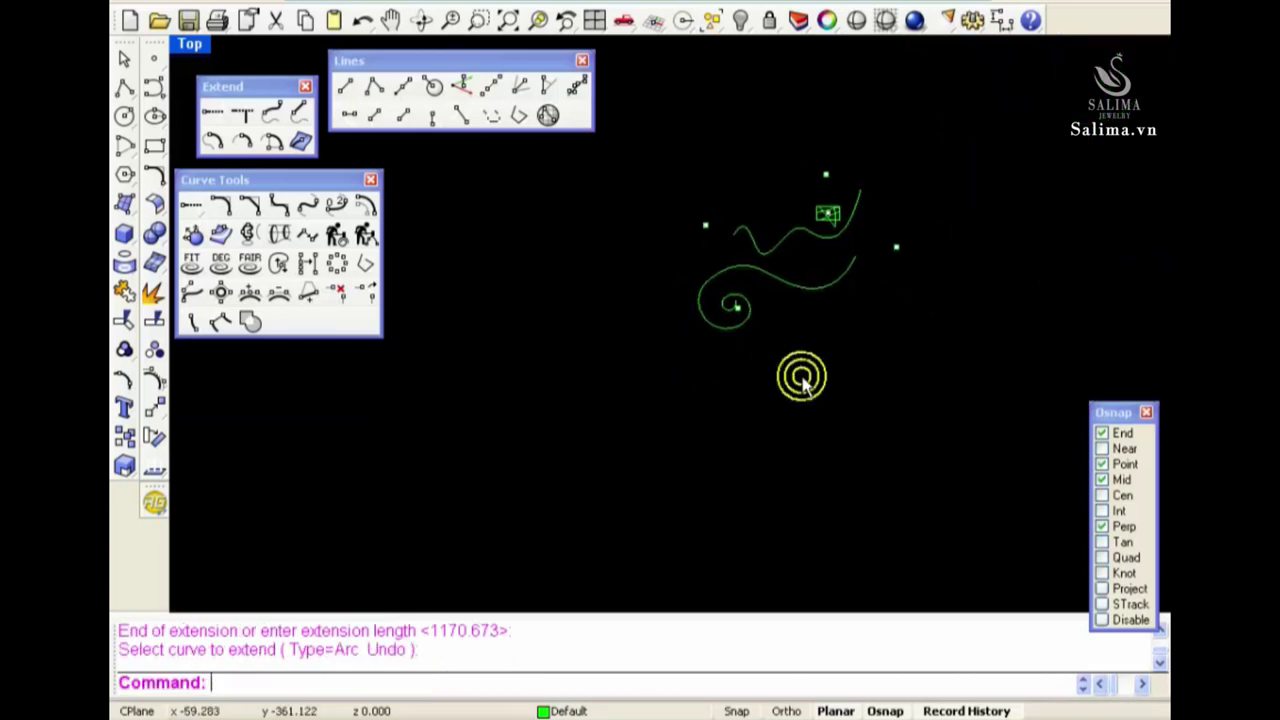
{"action": "left_click", "coordinate": [302, 140]}
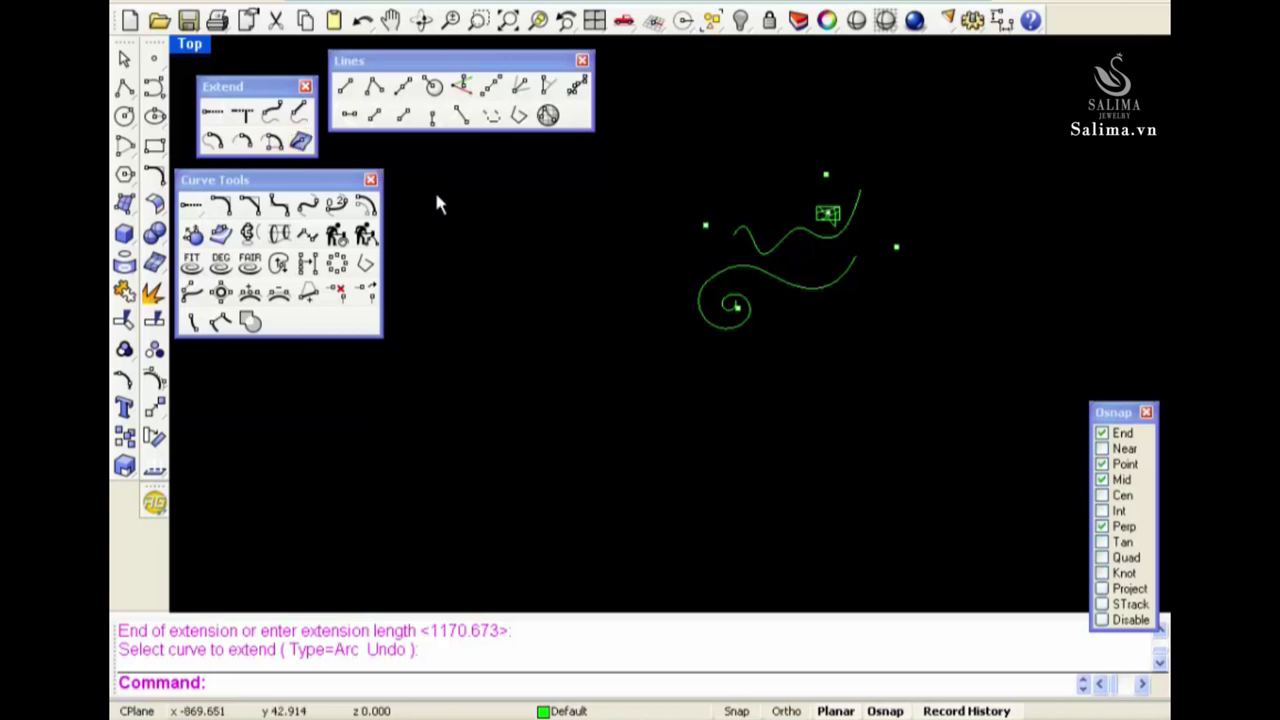
Window-select and delete all the curves and point objects
{"action": "right_click_drag", "start_coordinate": [466, 209], "coordinate": [686, 148]}
{"action": "mouse_move", "coordinate": [680, 196]}
{"action": "left_mouse_down"}
{"action": "mouse_move", "coordinate": [893, 440]}
{"action": "mouse_move", "coordinate": [1005, 490]}
{"action": "left_mouse_up"}
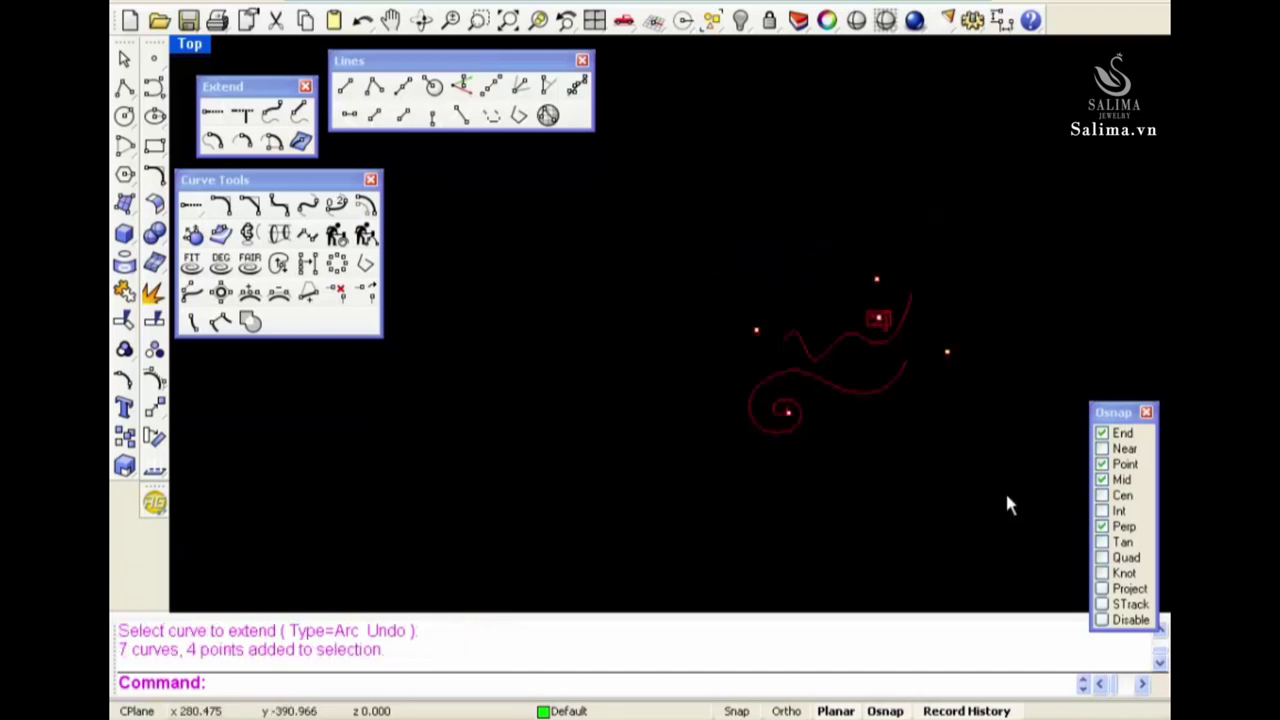
{"action": "key", "text": "Delete"}
Draw a 50 by 30 rectangle from its centre at the origin 0
{"action": "left_click", "coordinate": [154, 147]}
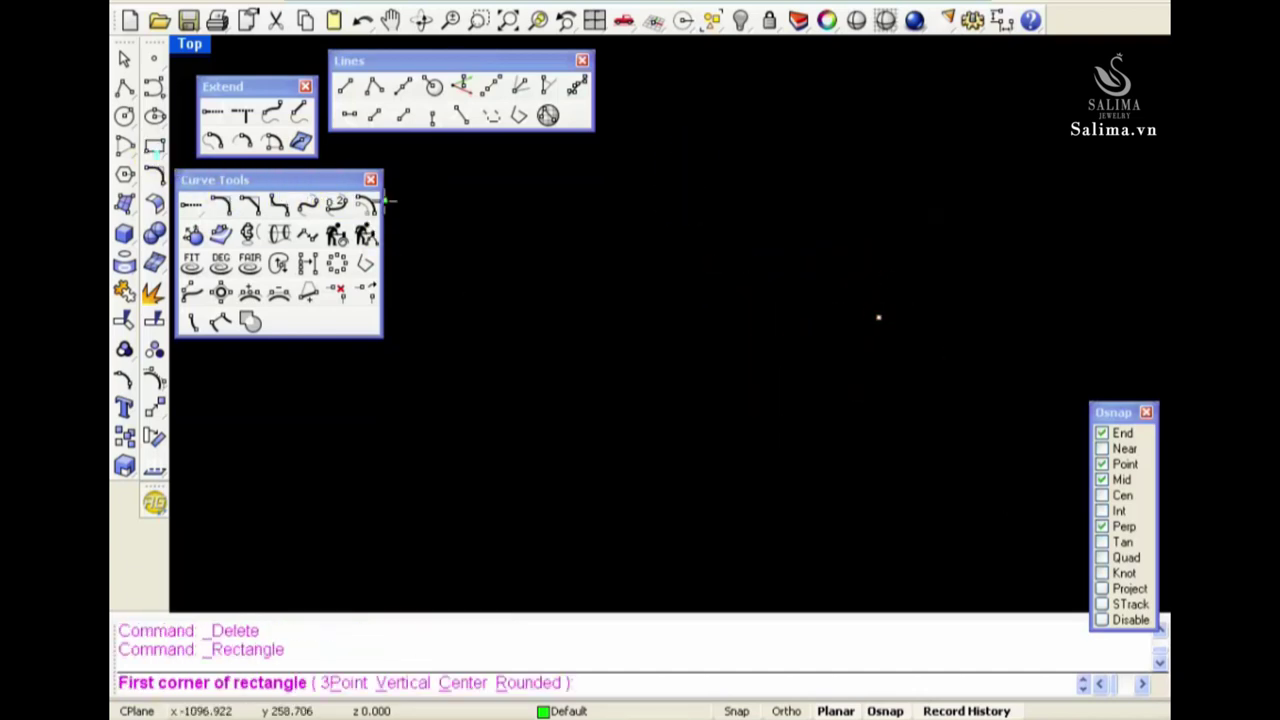
{"action": "type", "text": "0"}
{"action": "key", "text": "Return"}
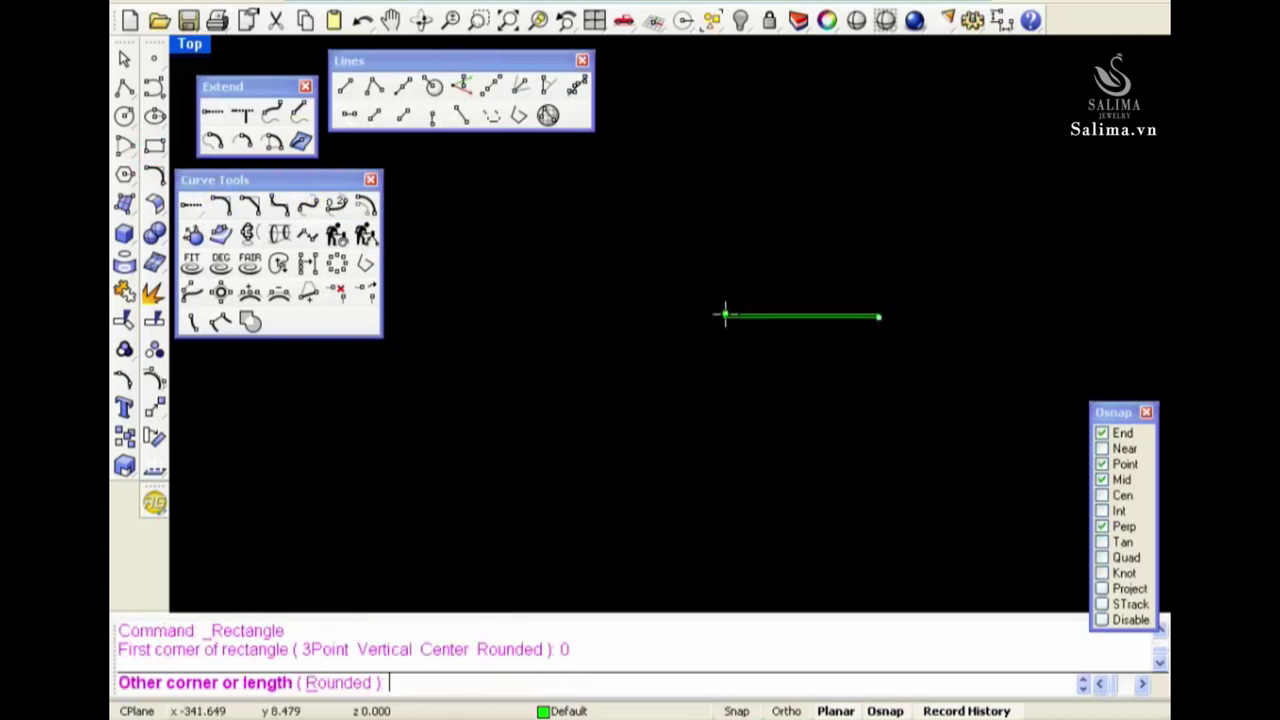
{"action": "key", "text": "Escape"}
{"action": "key", "text": "Return"}
{"action": "type", "text": "c"}
{"action": "key", "text": "Return"}
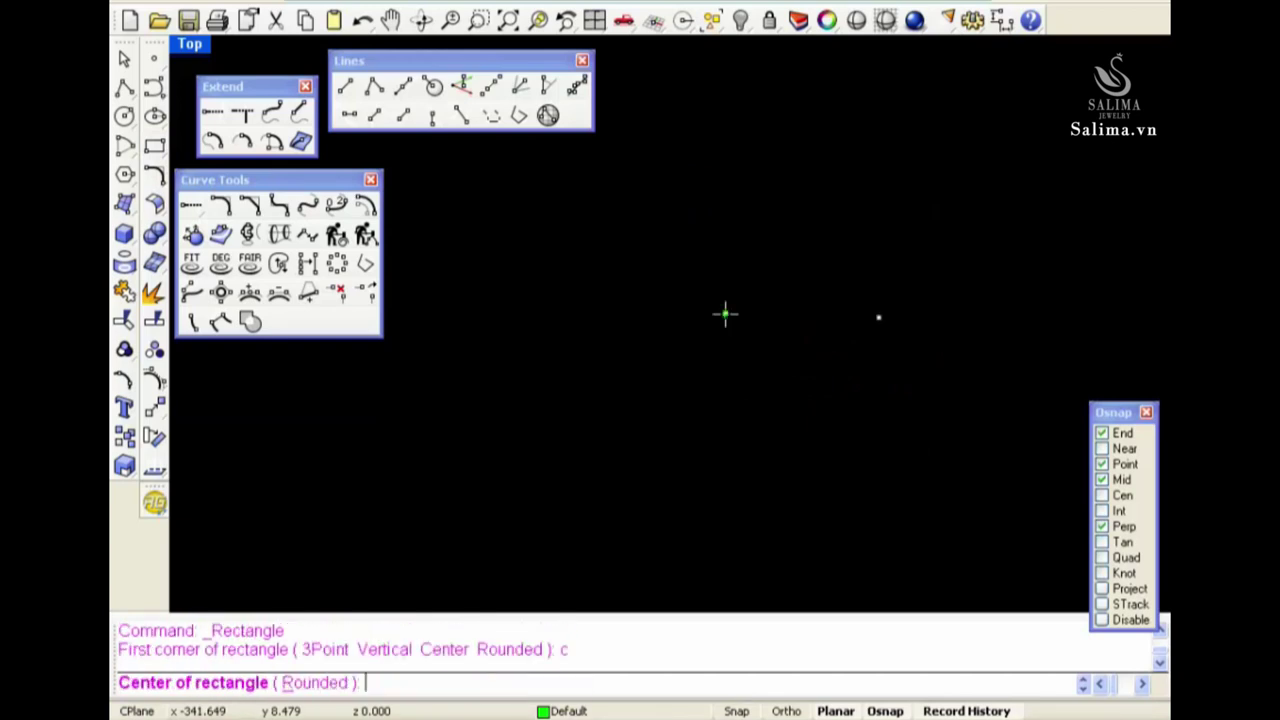
{"action": "type", "text": "0"}
{"action": "key", "text": "Return"}
{"action": "key", "text": "Return"}
{"action": "type", "text": "3"}
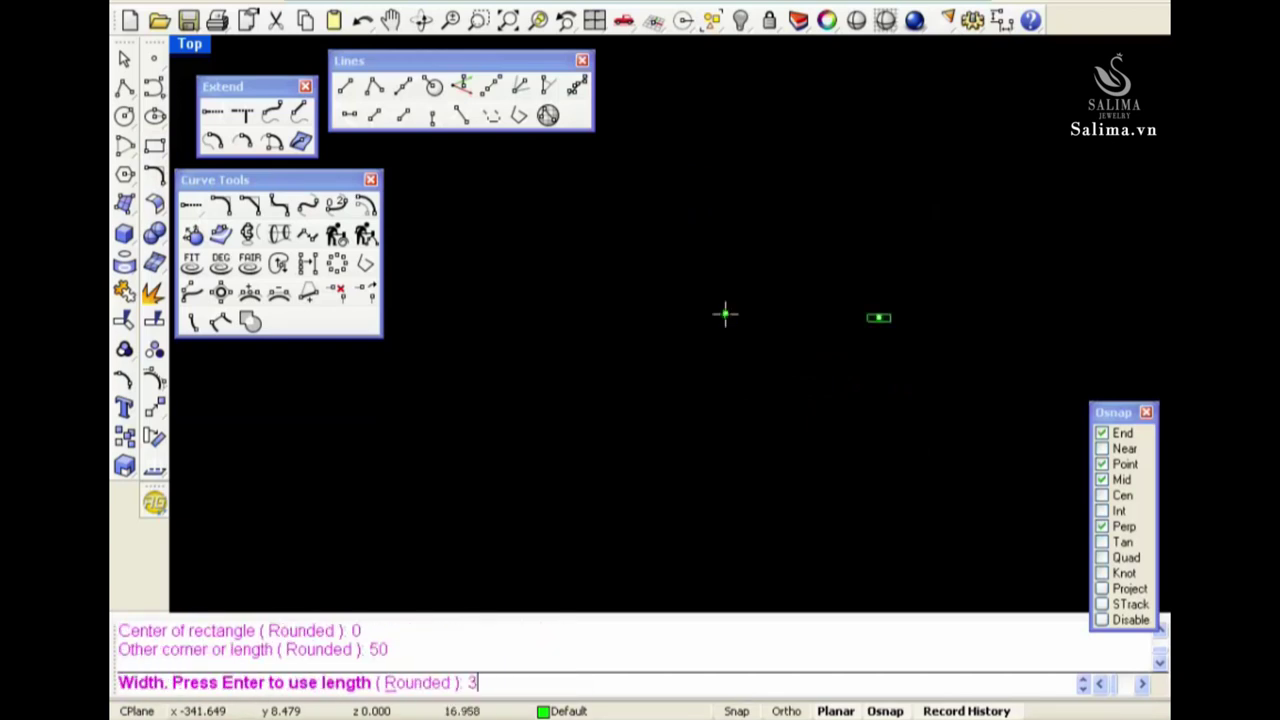
{"action": "type", "text": "0"}
{"action": "key", "text": "Return"}
{"action": "scroll", "coordinate": [893, 287], "scroll_direction": "up", "scroll_amount": 2}
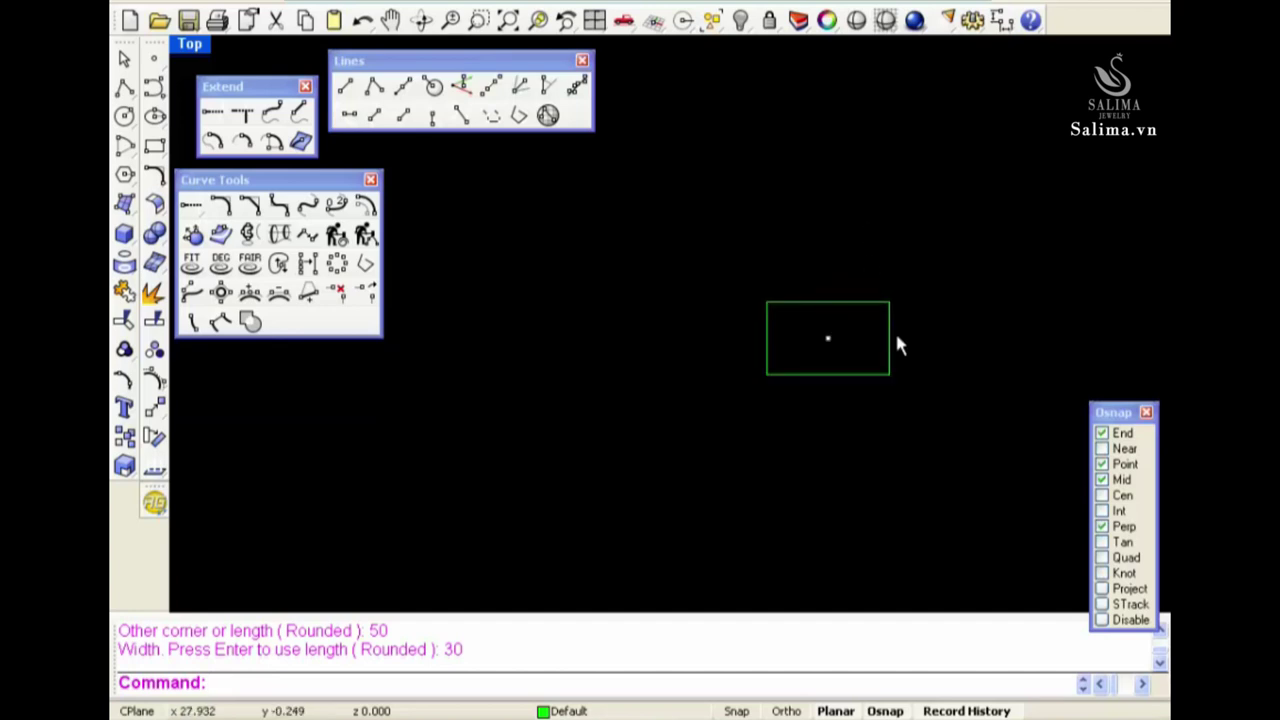
{"action": "scroll", "coordinate": [692, 324], "scroll_direction": "down", "scroll_amount": 1}
{"action": "scroll", "coordinate": [777, 334], "scroll_direction": "up", "scroll_amount": 1}
{"action": "right_click_drag", "start_coordinate": [777, 334], "coordinate": [680, 305]}
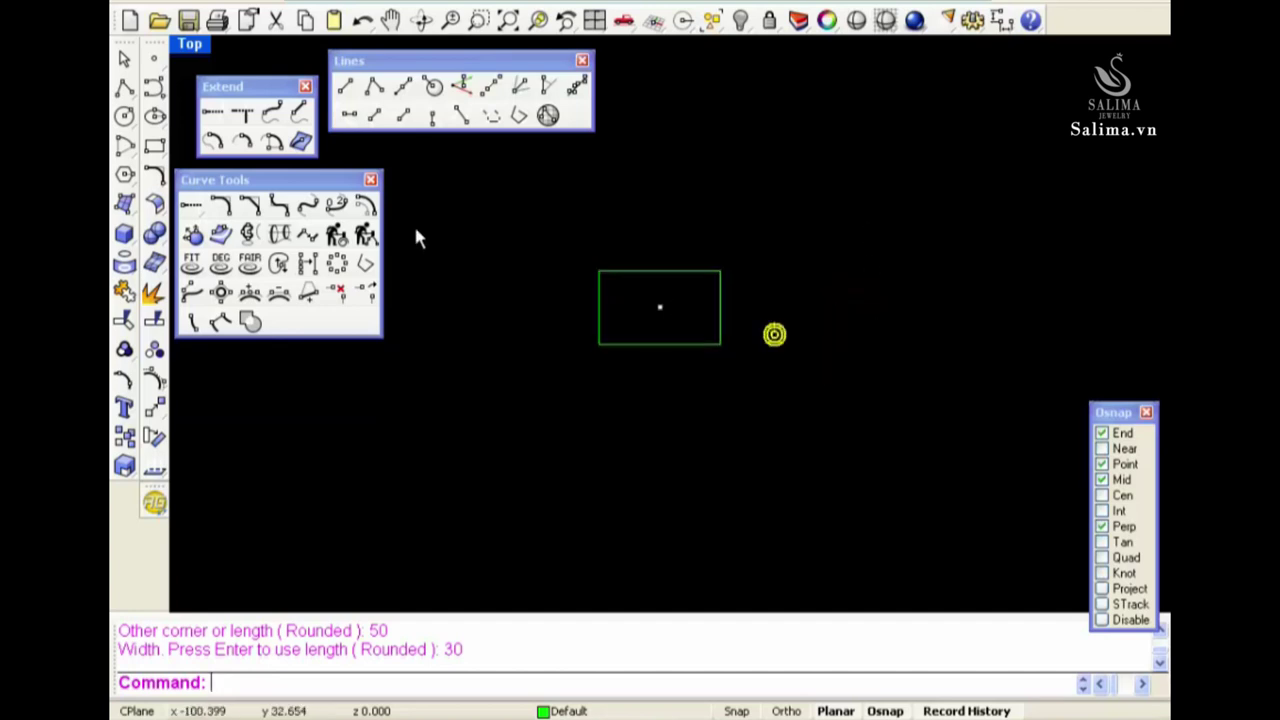
Fillet the rectangle's top-left corner with radius 5 and Trim=No
{"action": "left_click", "coordinate": [238, 207]}
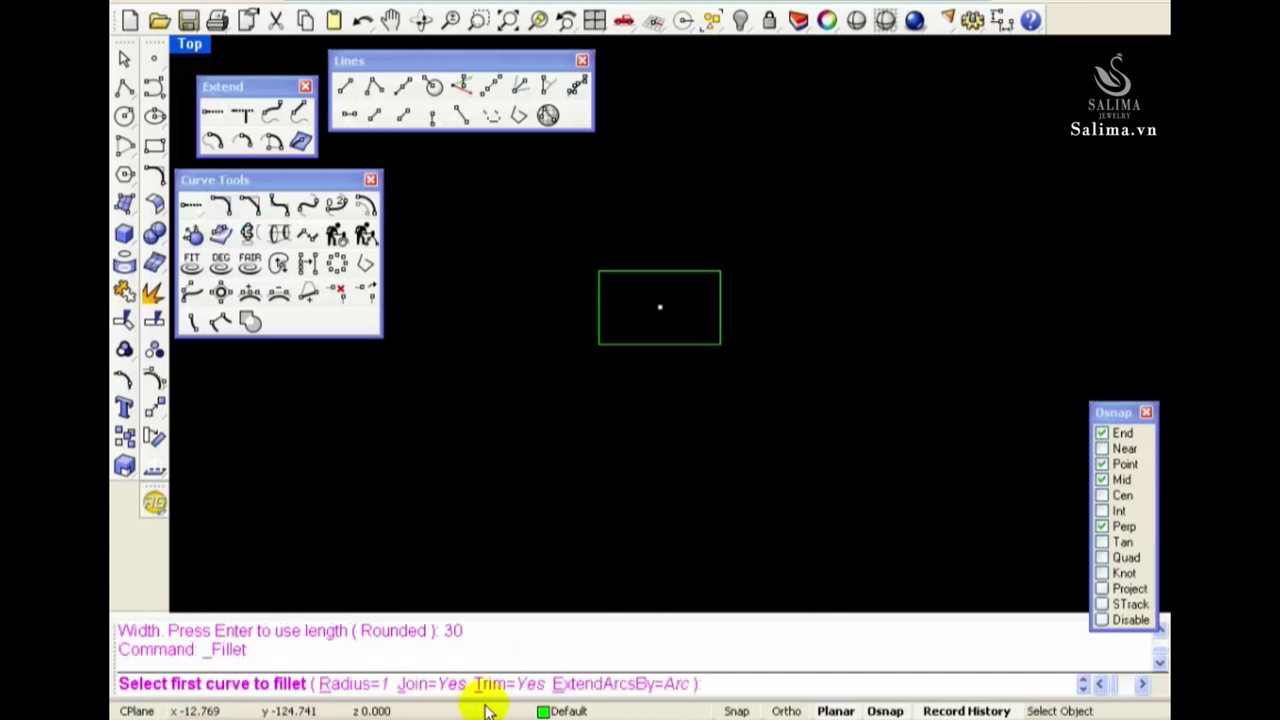
{"action": "left_click", "coordinate": [490, 685]}
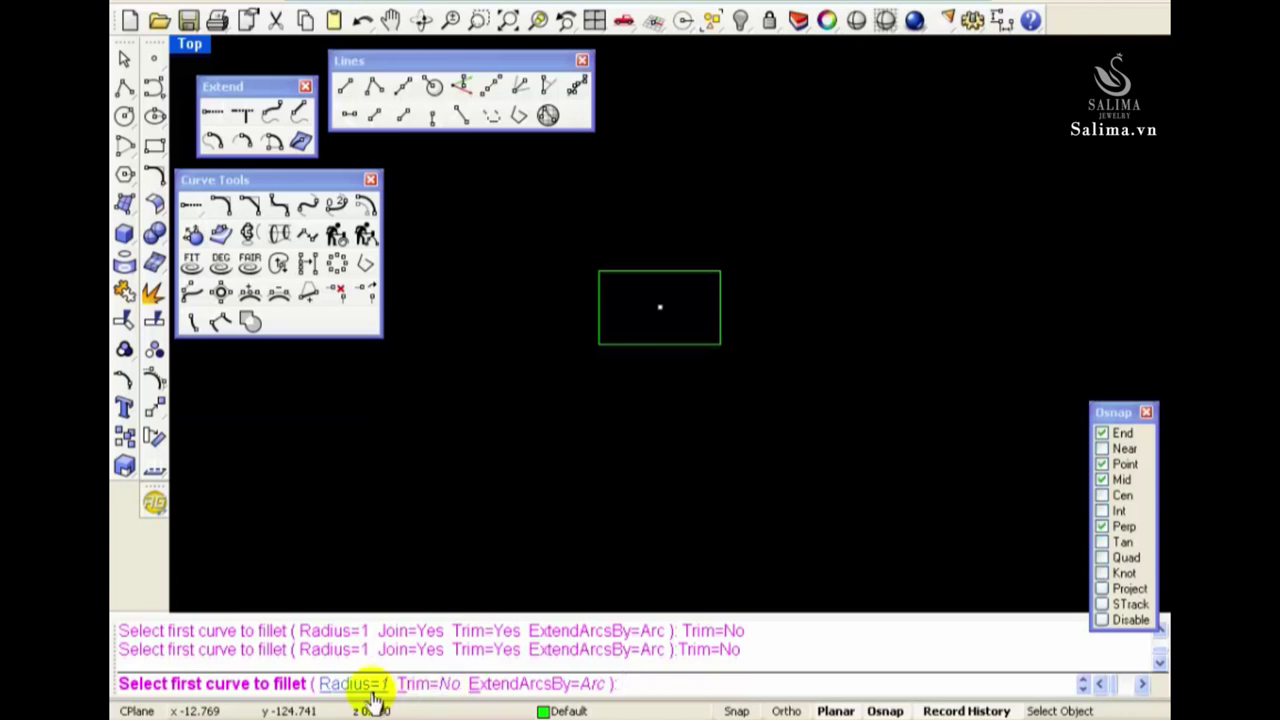
{"action": "left_click", "coordinate": [370, 690]}
{"action": "type", "text": "5"}
{"action": "key", "text": "Return"}
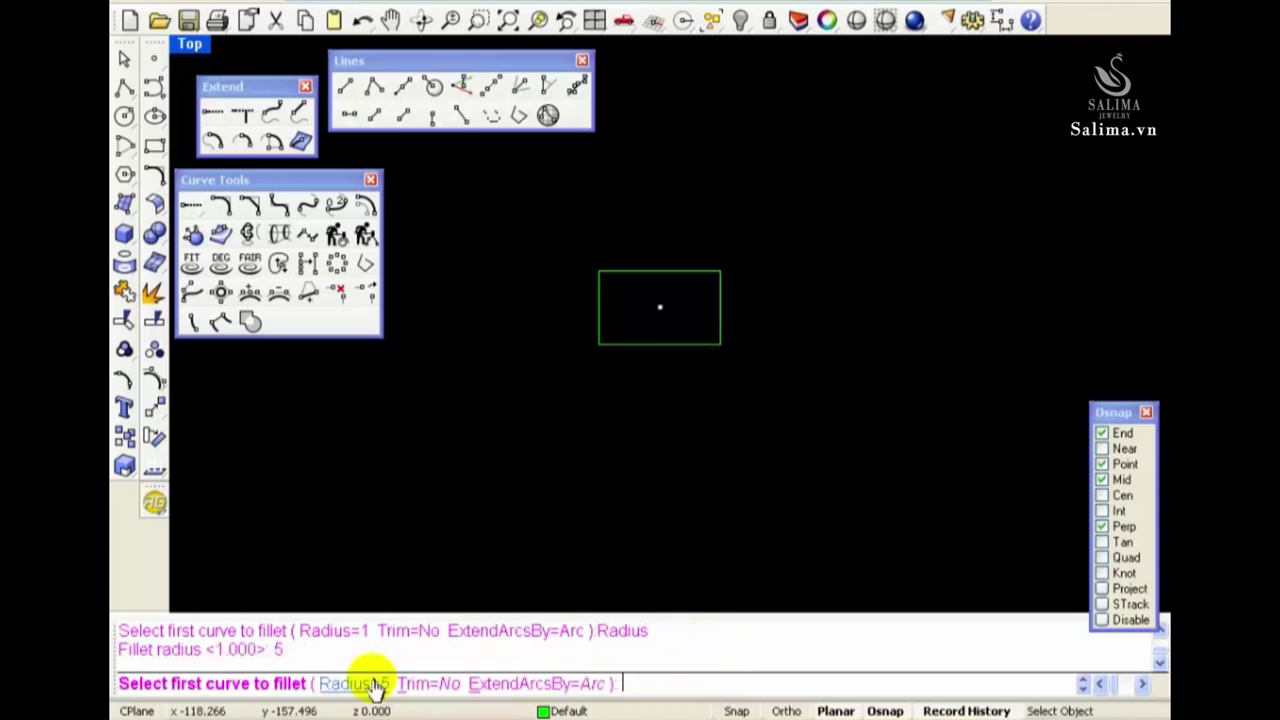
{"action": "scroll", "coordinate": [591, 312], "scroll_direction": "up", "scroll_amount": 2}
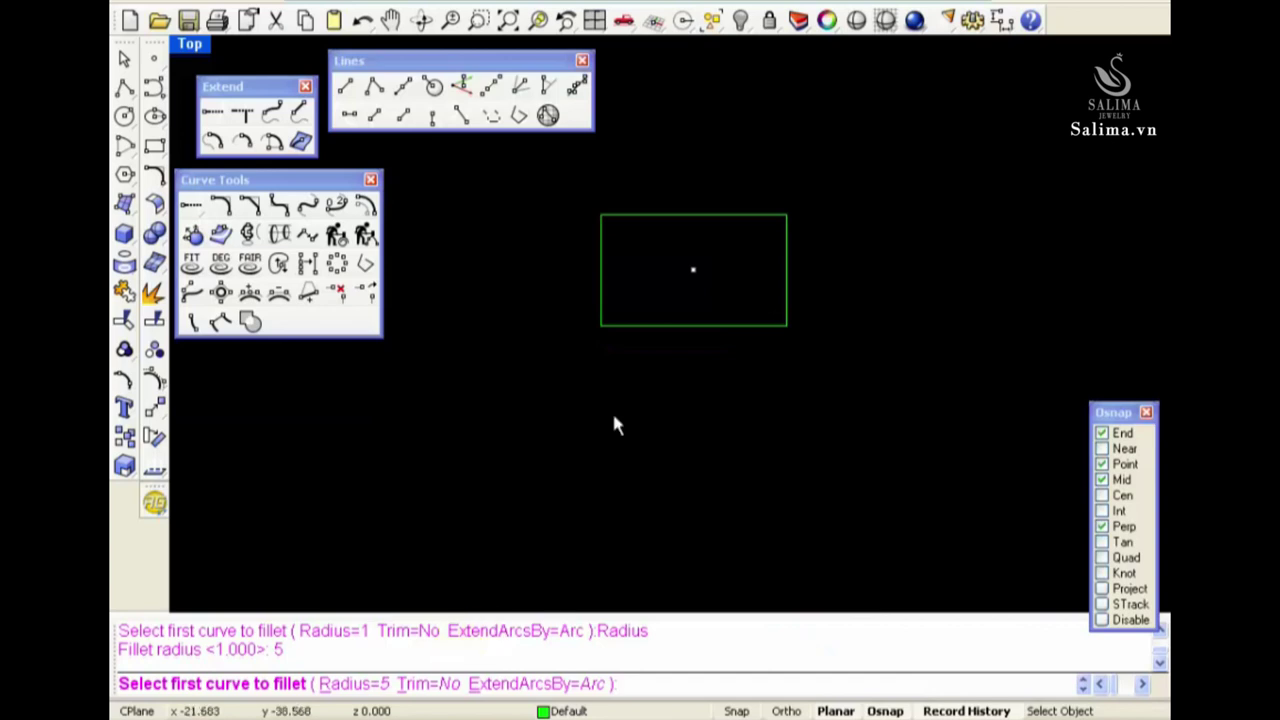
{"action": "right_click_drag", "start_coordinate": [607, 350], "coordinate": [622, 457]}
{"action": "scroll", "coordinate": [630, 312], "scroll_direction": "up", "scroll_amount": 3}
{"action": "left_click", "coordinate": [626, 351]}
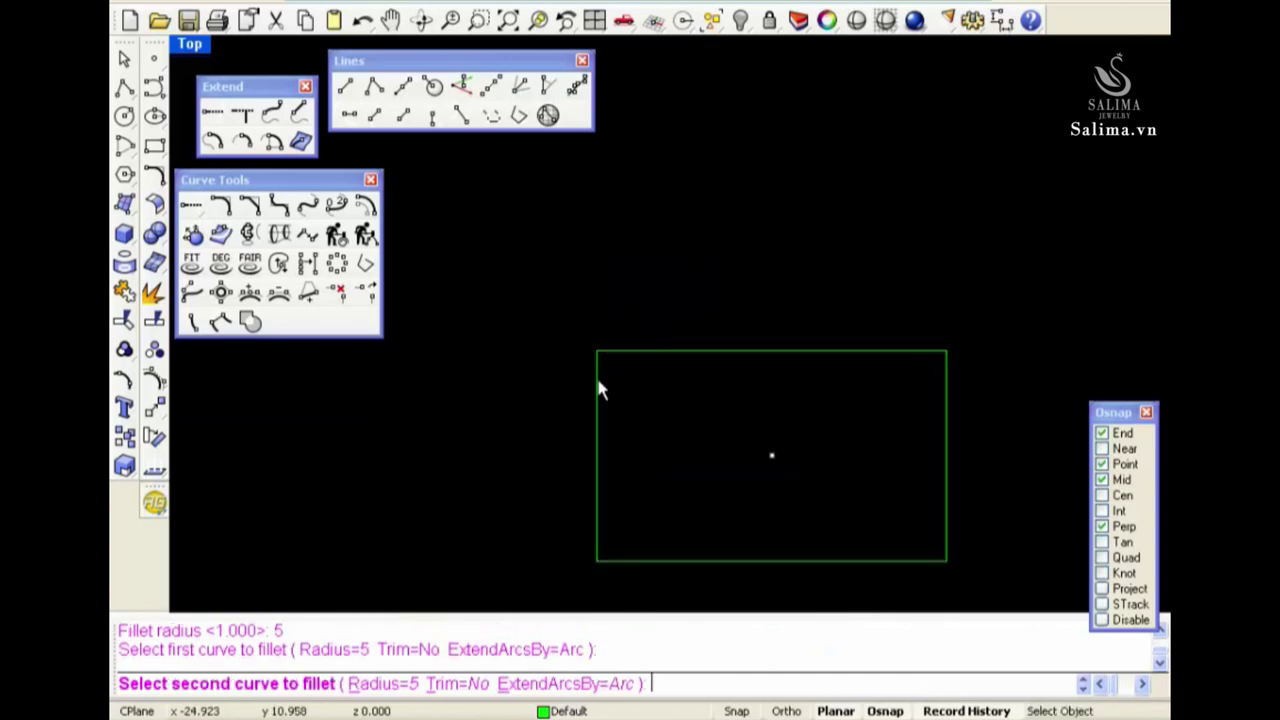
{"action": "left_click", "coordinate": [598, 381]}
{"action": "scroll", "coordinate": [606, 378], "scroll_direction": "up", "scroll_amount": 2}
{"action": "right_click_drag", "start_coordinate": [766, 403], "coordinate": [775, 396]}
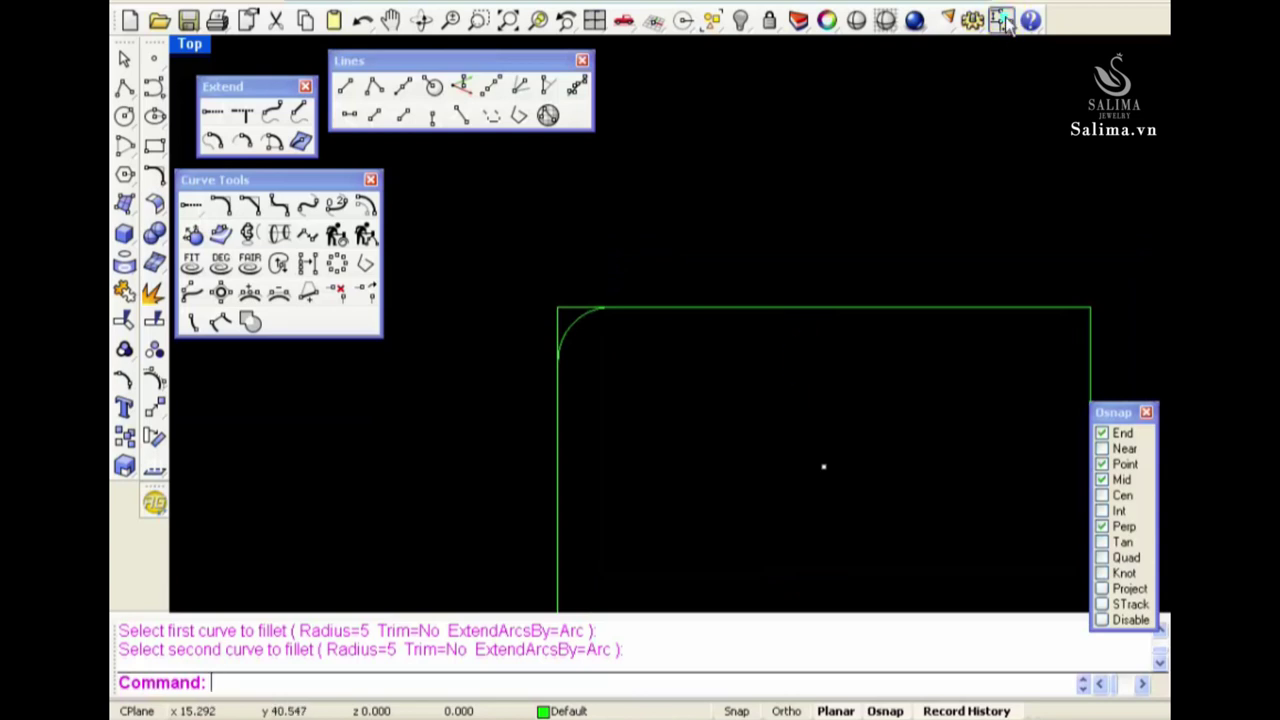
Start a radius dimension on the new fillet arc
{"action": "left_click", "coordinate": [1003, 22]}
{"action": "left_click_drag", "start_coordinate": [1068, 21], "coordinate": [1068, 60]}
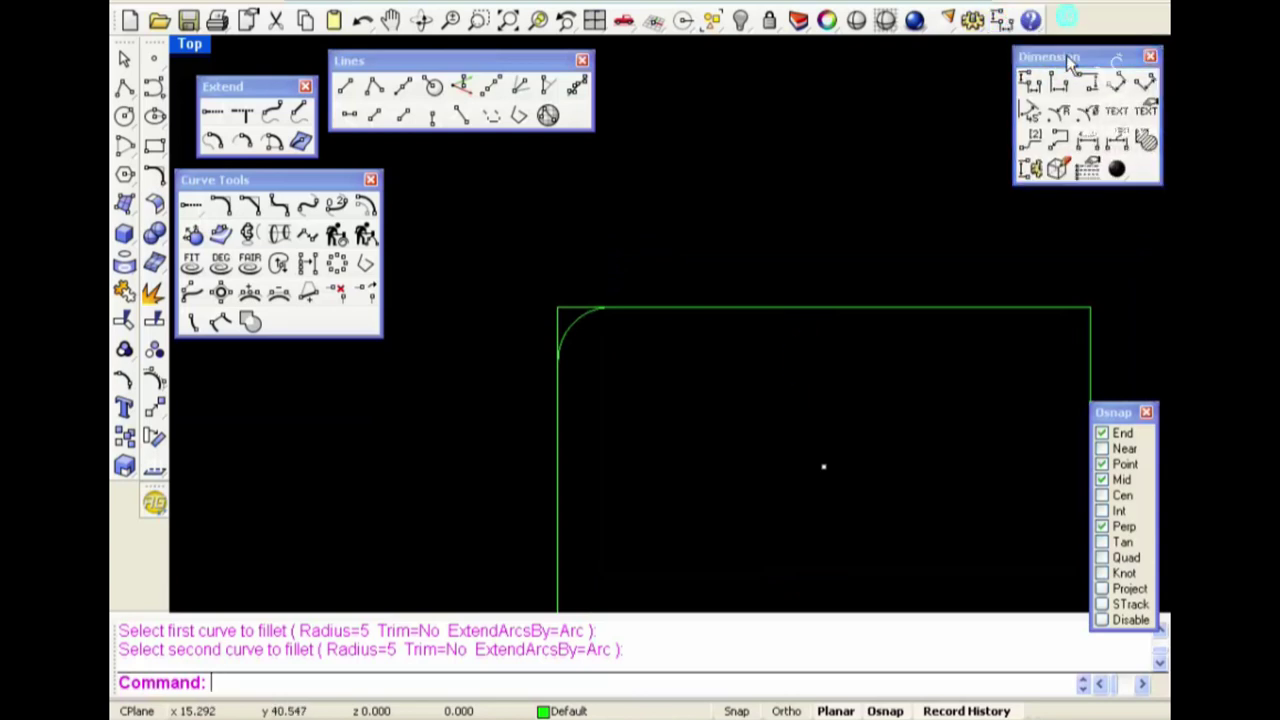
{"action": "left_click", "coordinate": [1058, 111]}
{"action": "left_click", "coordinate": [575, 316]}
Place the R5.00 label, then draw a radius-5 circle tangent to the top and right edges
{"action": "left_click", "coordinate": [536, 259]}
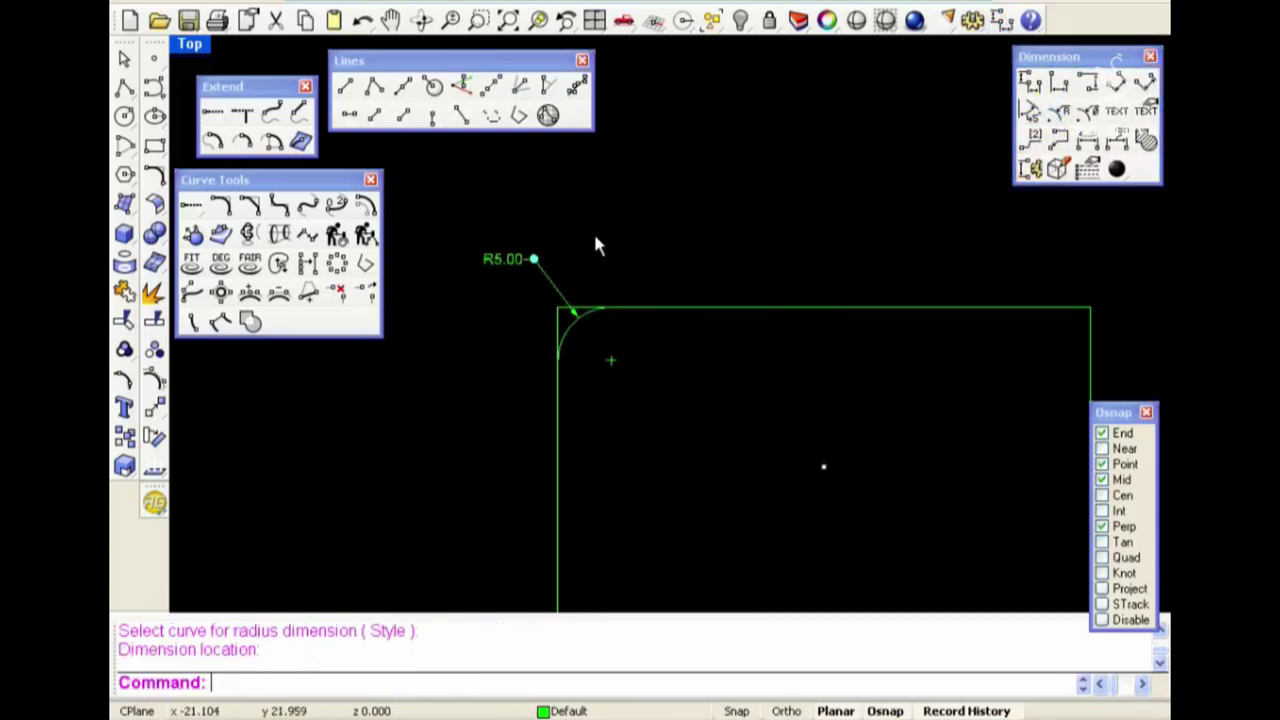
{"action": "left_click", "coordinate": [124, 115]}
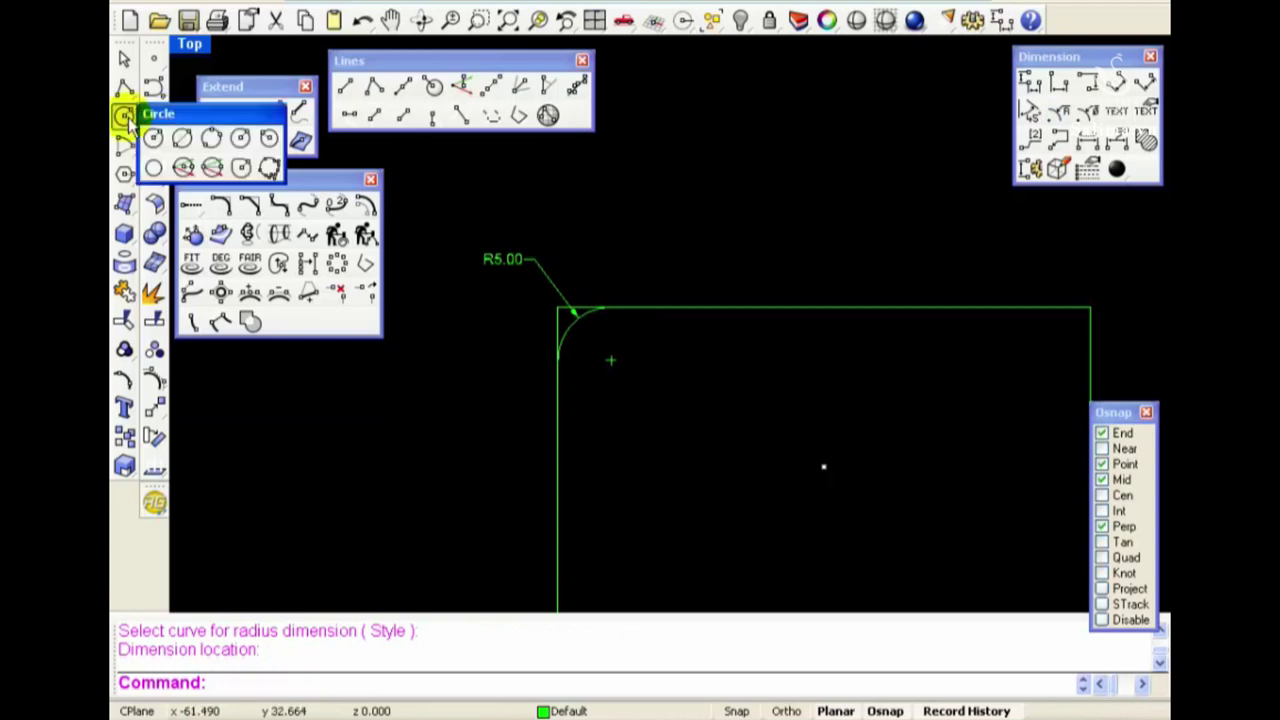
{"action": "left_click", "coordinate": [268, 140]}
{"action": "left_click", "coordinate": [1005, 311]}
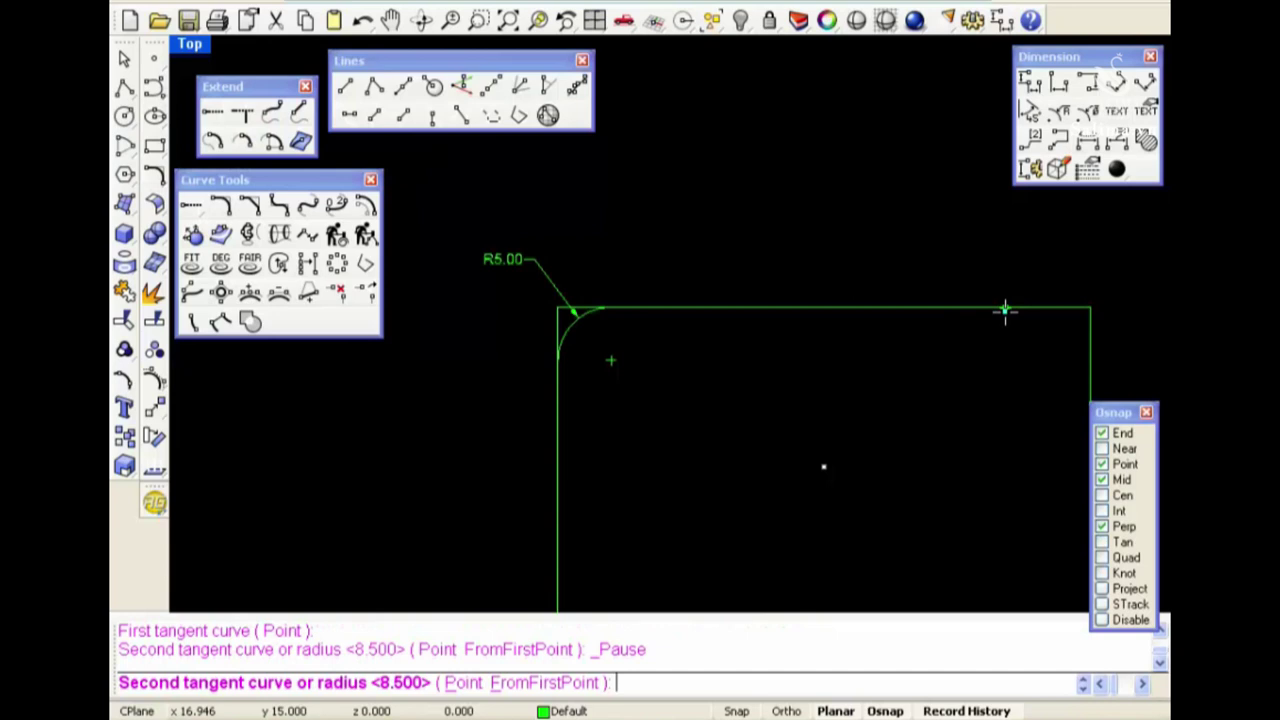
{"action": "left_click", "coordinate": [1078, 360]}
{"action": "type", "text": "5"}
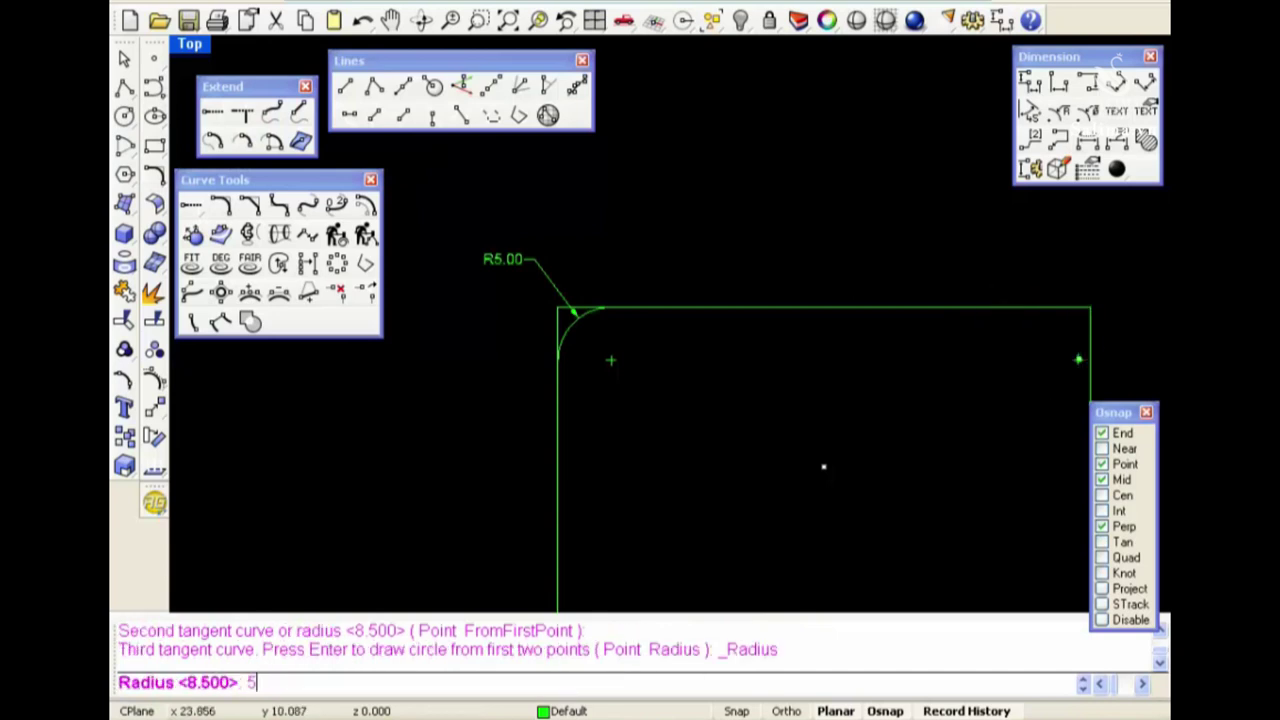
{"action": "key", "text": "Return"}
Trim away the circle's outer arc to round the top-right corner
{"action": "right_click_drag", "start_coordinate": [1052, 350], "coordinate": [880, 309]}
{"action": "left_click_drag", "start_coordinate": [1000, 214], "coordinate": [897, 292]}
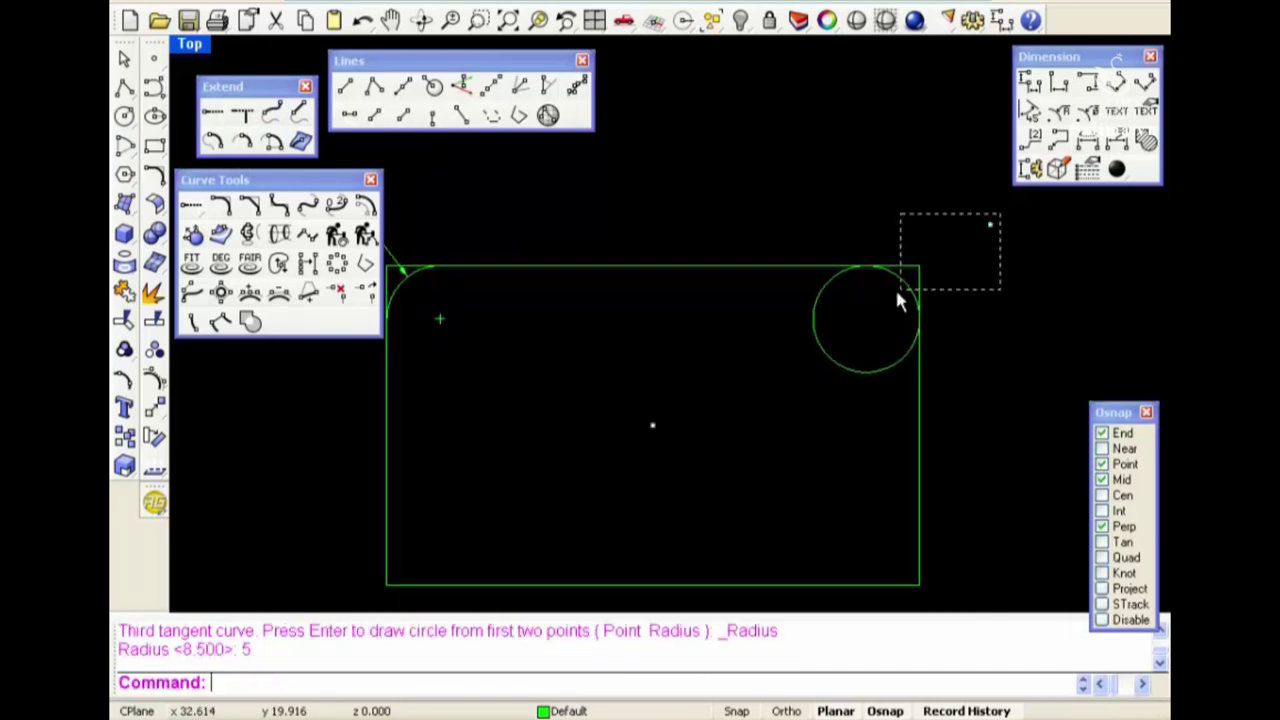
{"action": "left_click", "coordinate": [123, 318]}
{"action": "left_click", "coordinate": [835, 362]}
{"action": "key", "text": "Return"}
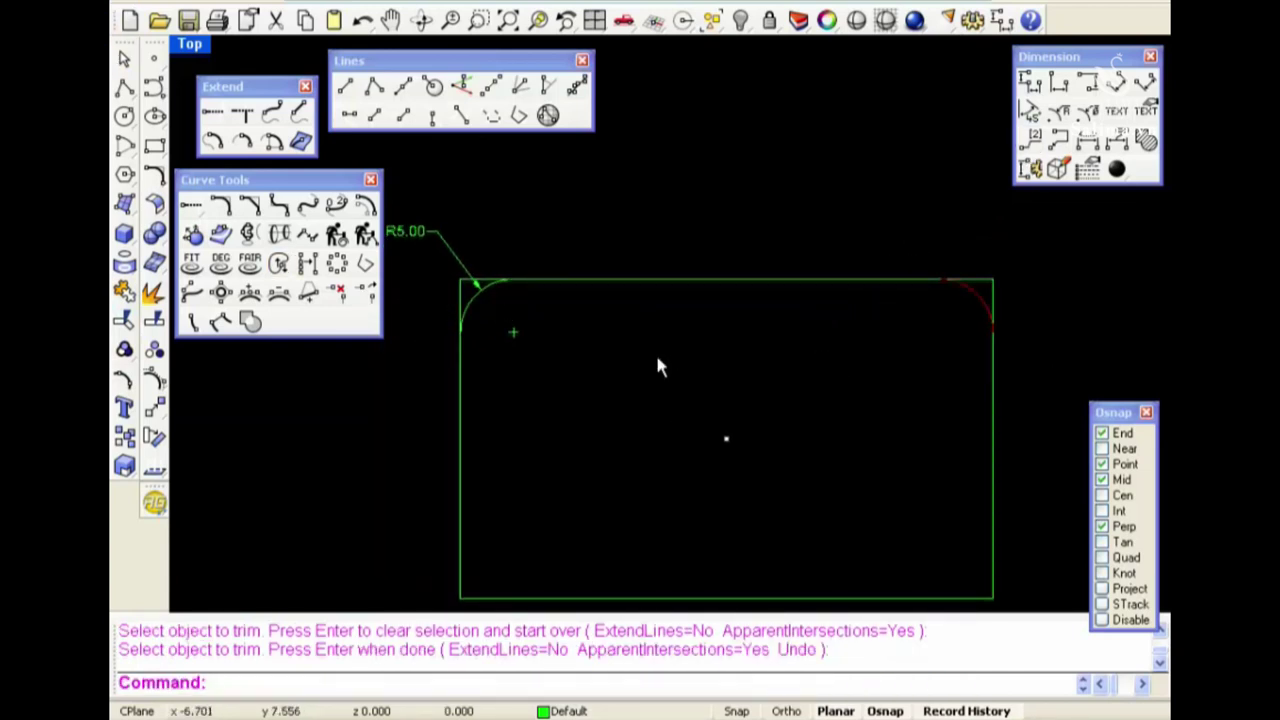
Add an R5.00 radius dimension to the top-right arc, then delete the arc and dimension
{"action": "left_click", "coordinate": [1040, 113]}
{"action": "left_click", "coordinate": [963, 283]}
{"action": "left_click", "coordinate": [980, 247]}
{"action": "left_click_drag", "start_coordinate": [1090, 426], "coordinate": [843, 160]}
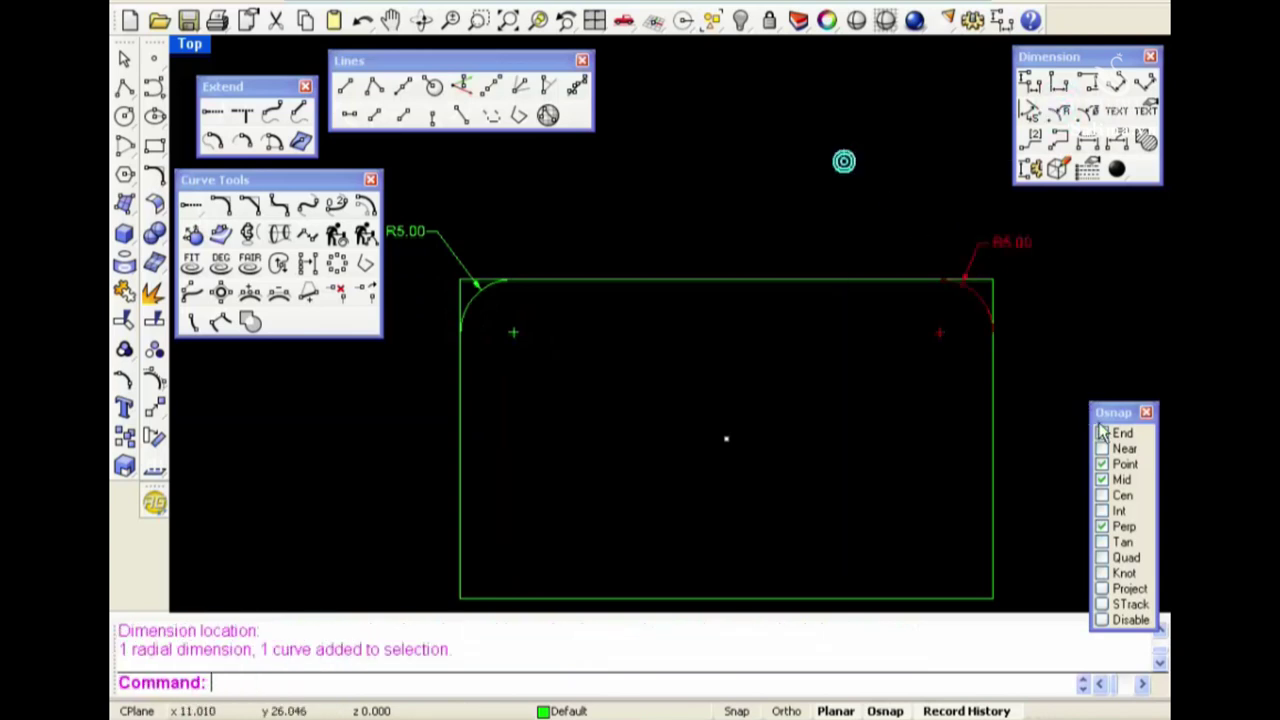
{"action": "key", "text": "Delete"}
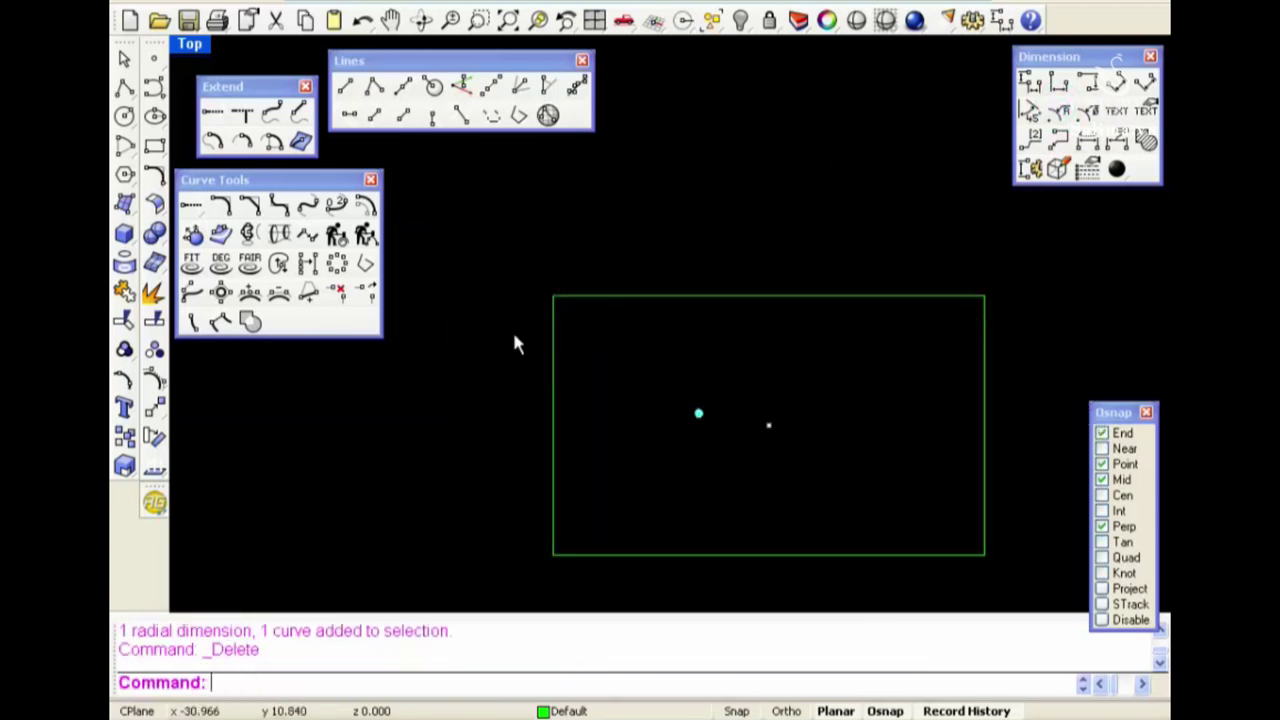
{"action": "left_click", "coordinate": [249, 206]}
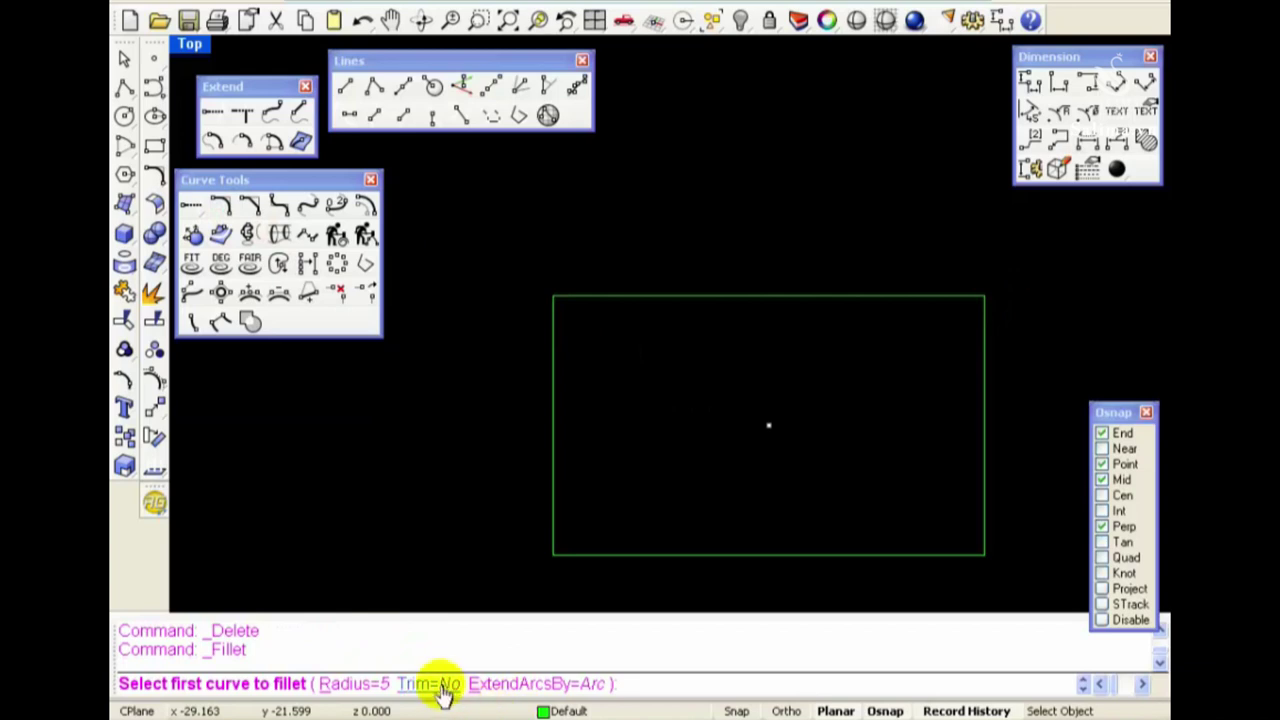
{"action": "left_click", "coordinate": [443, 686]}
{"action": "left_click", "coordinate": [440, 686]}
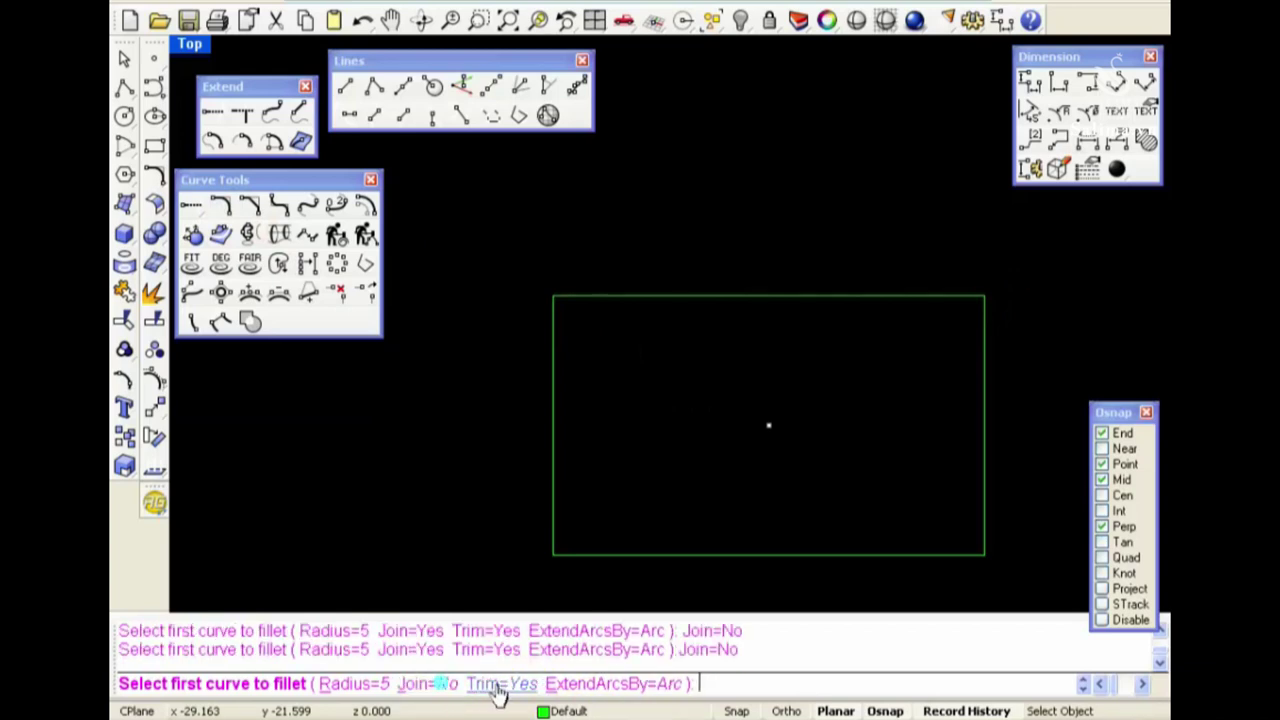
{"action": "left_click", "coordinate": [433, 686]}
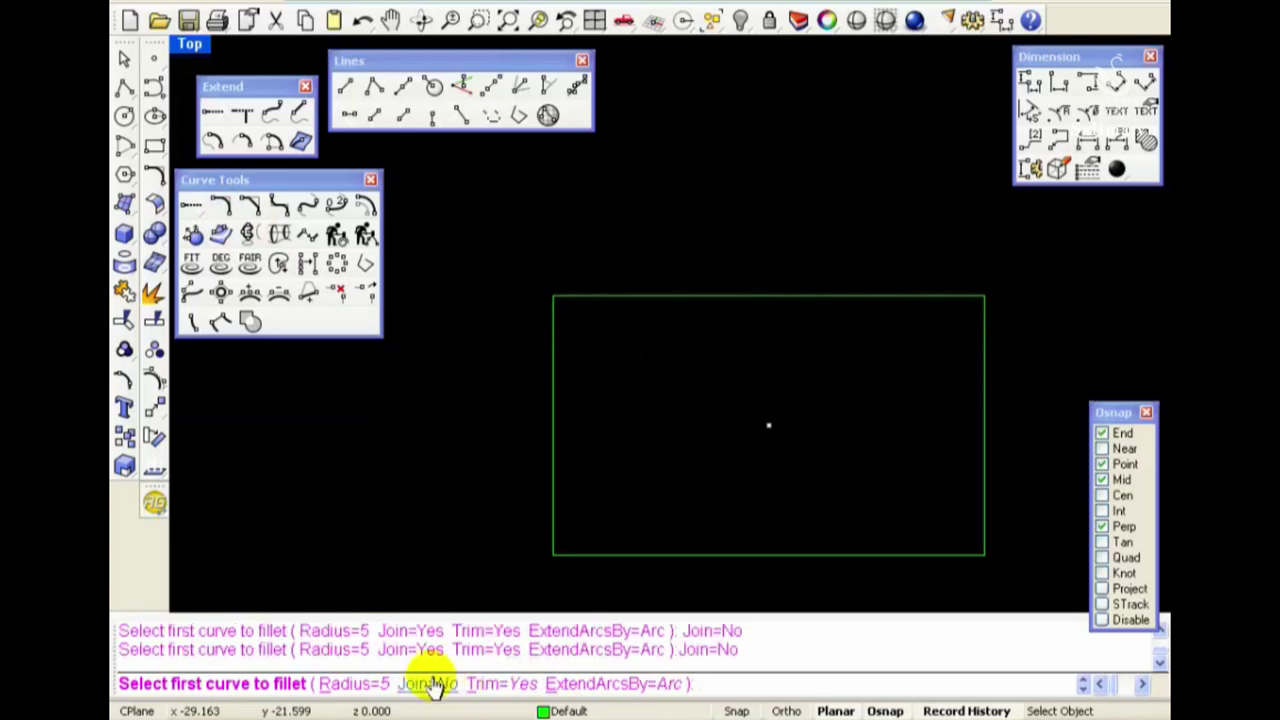
{"action": "left_click", "coordinate": [556, 537]}
{"action": "left_click", "coordinate": [585, 552]}
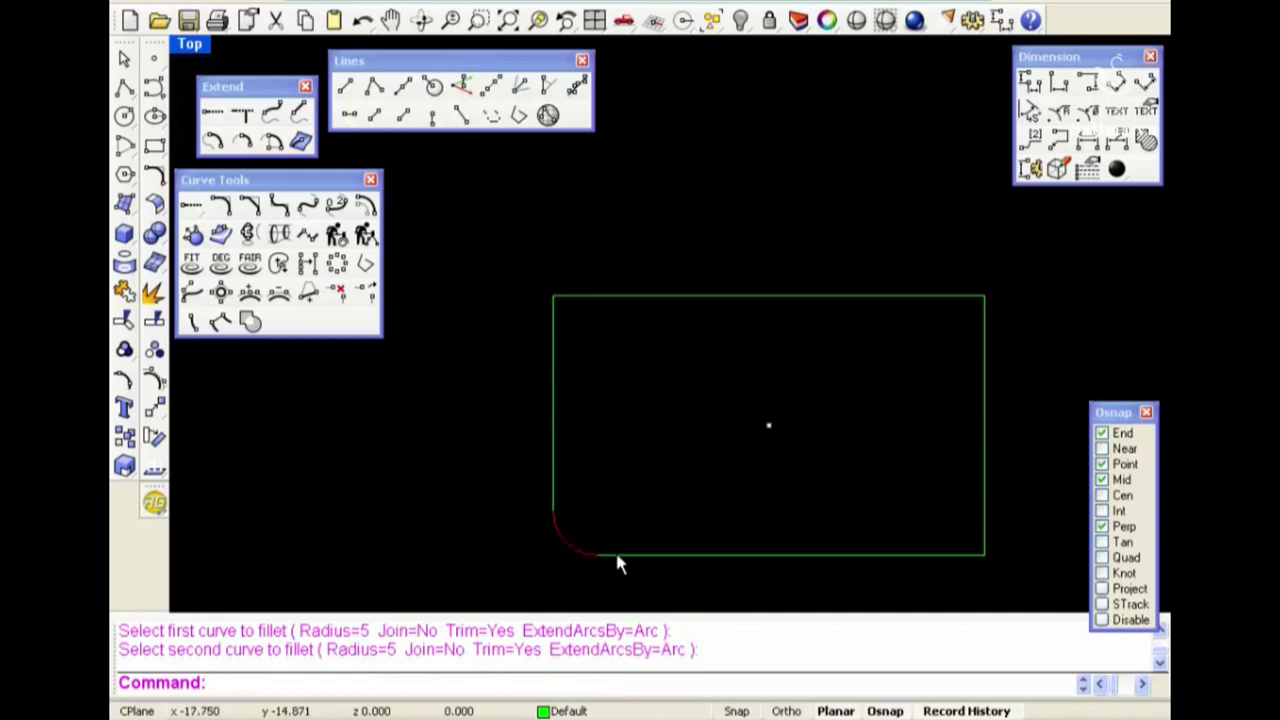
{"action": "key", "text": "ctrl+z"}
{"action": "right_click", "coordinate": [646, 494]}
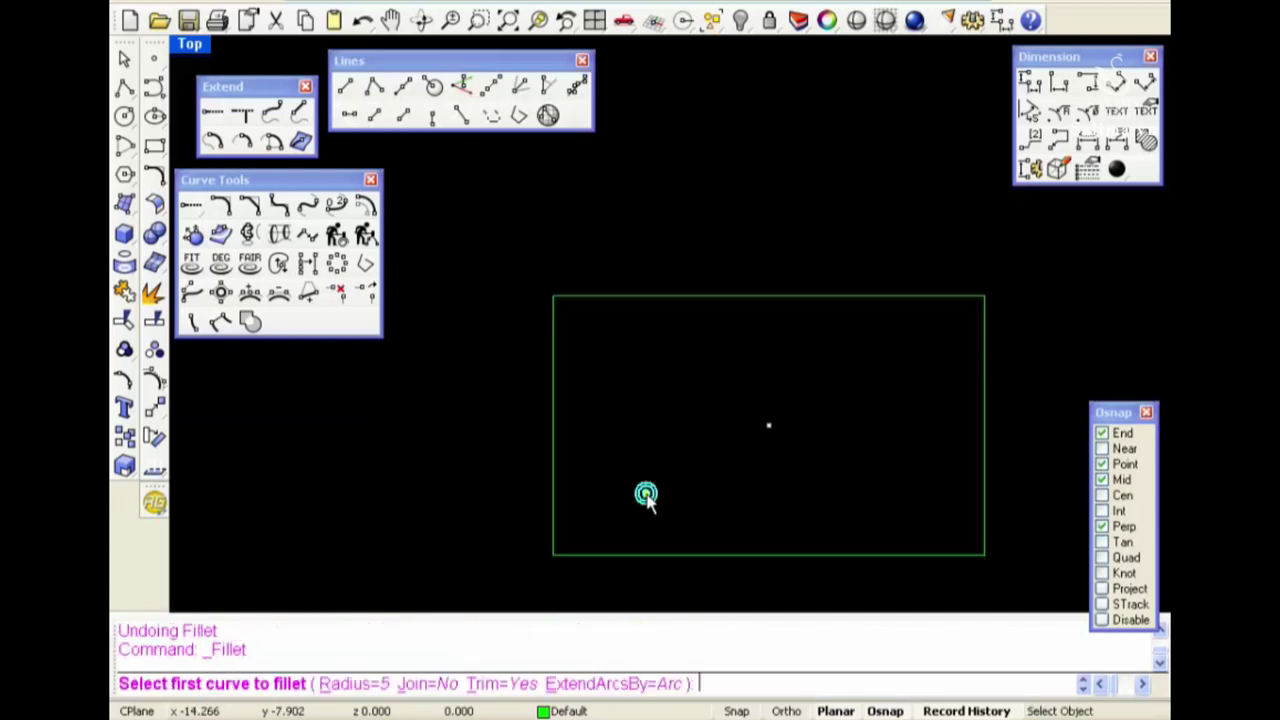
{"action": "left_click", "coordinate": [440, 684]}
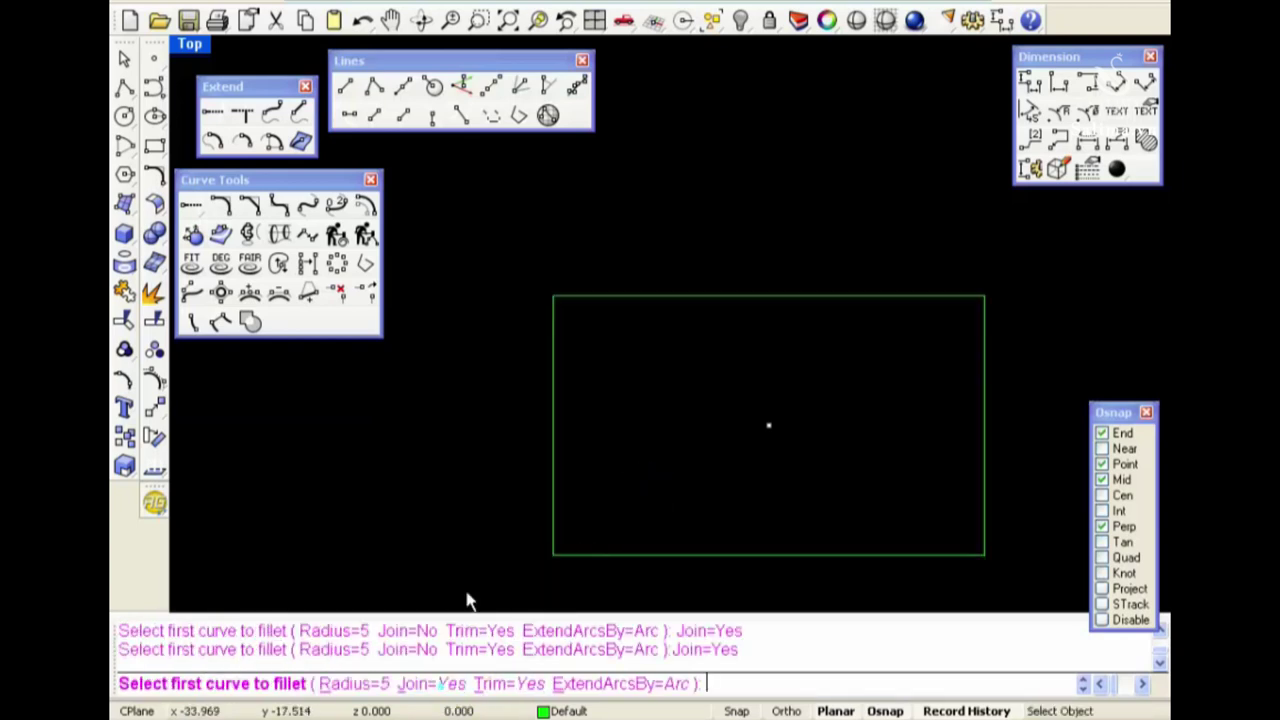
{"action": "left_click", "coordinate": [566, 311]}
{"action": "left_click", "coordinate": [551, 332]}
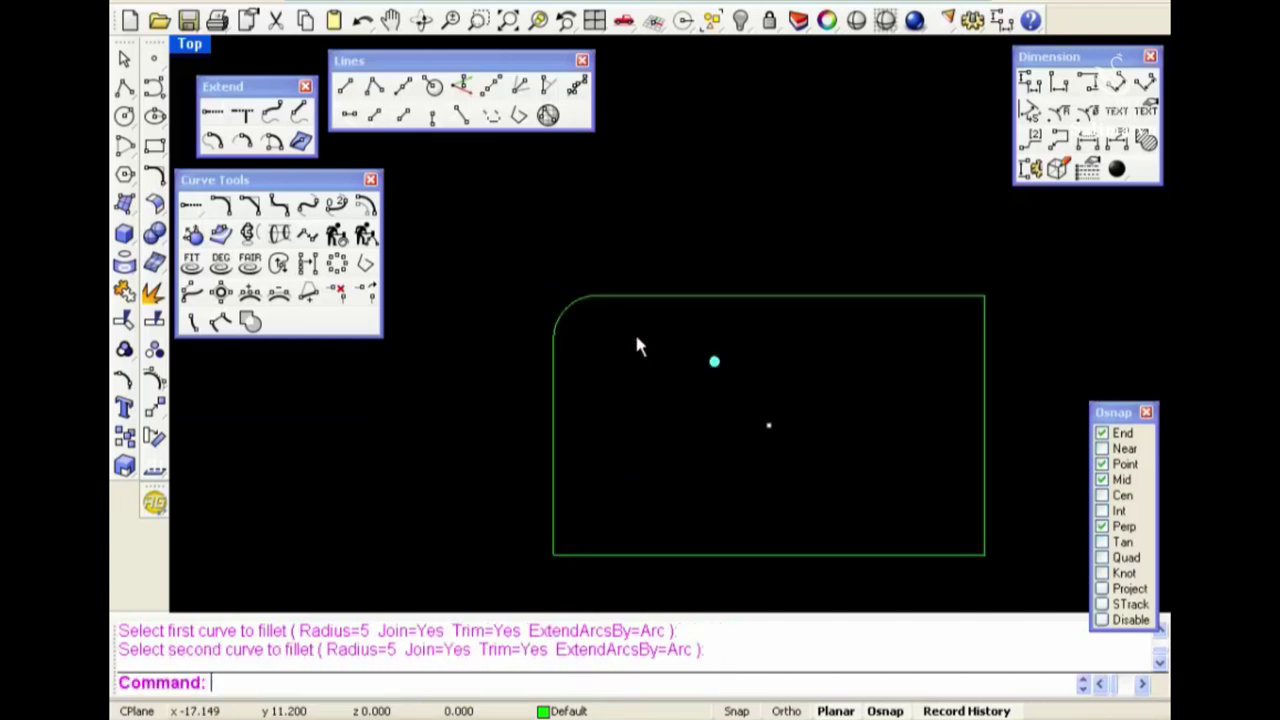
{"action": "key", "text": "ctrl+z"}
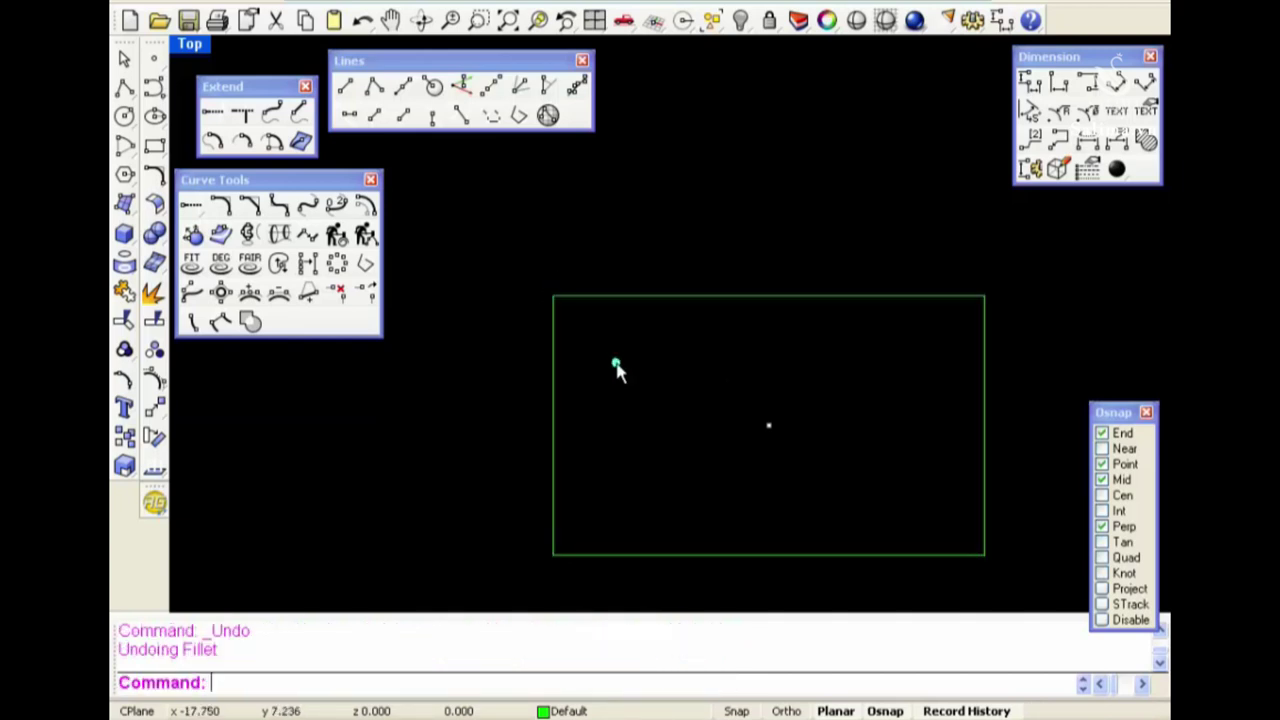
{"action": "scroll", "coordinate": [615, 358], "scroll_direction": "down", "scroll_amount": 6}
{"action": "right_click_drag", "start_coordinate": [791, 441], "coordinate": [678, 445]}
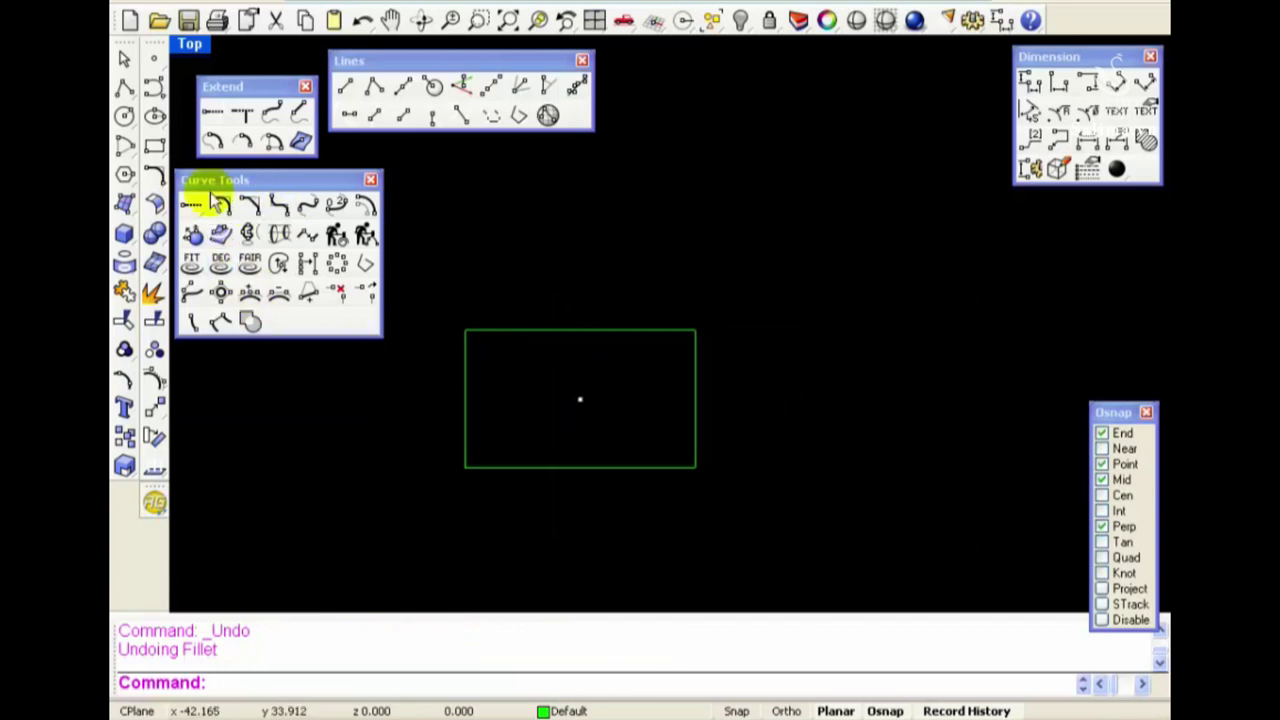
{"action": "left_click", "coordinate": [346, 88]}
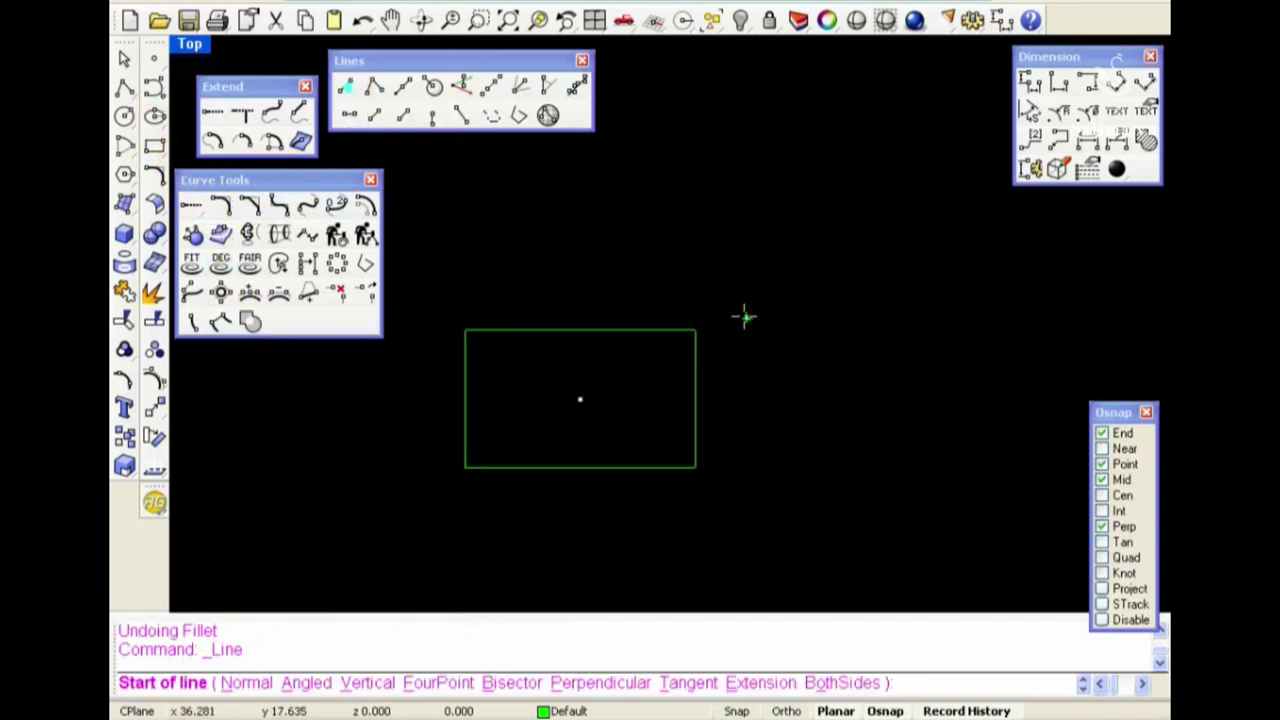
{"action": "left_click", "coordinate": [817, 320]}
{"action": "left_click", "coordinate": [760, 463]}
{"action": "right_click", "coordinate": [903, 291]}
{"action": "left_click", "coordinate": [897, 293]}
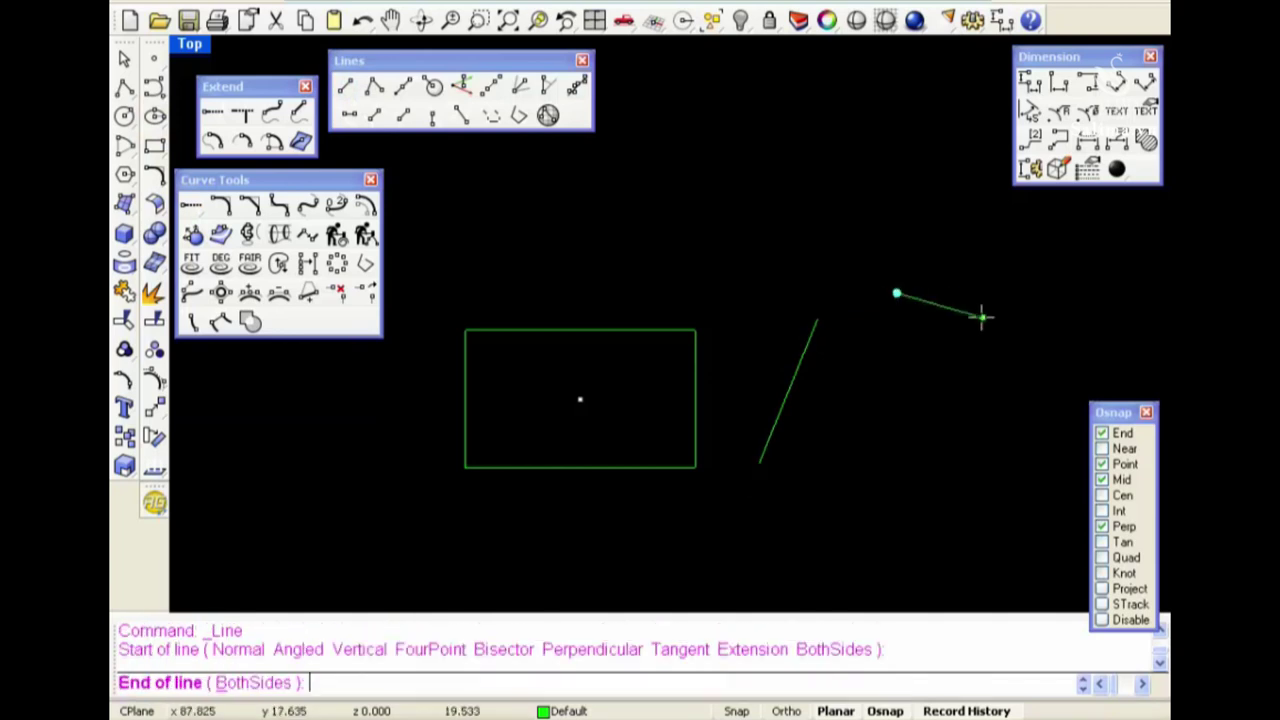
{"action": "left_click", "coordinate": [1033, 351]}
{"action": "right_click_drag", "start_coordinate": [994, 406], "coordinate": [834, 406]}
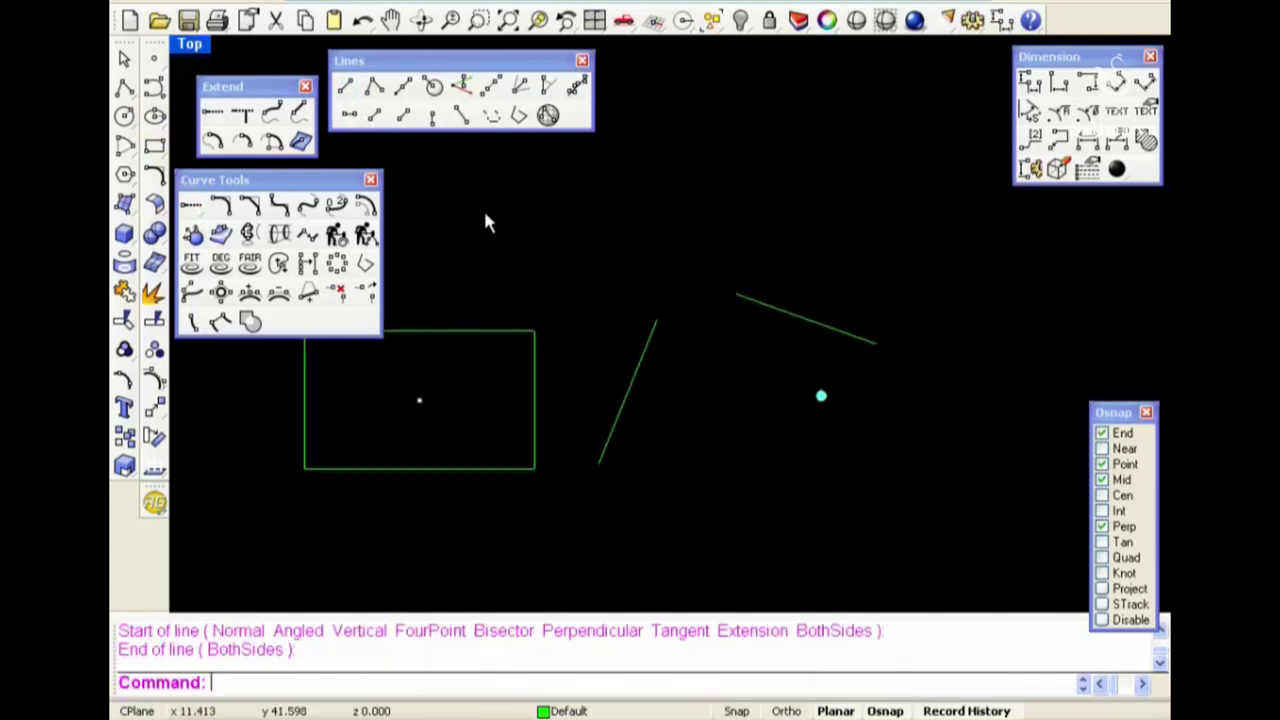
{"action": "left_click", "coordinate": [226, 207]}
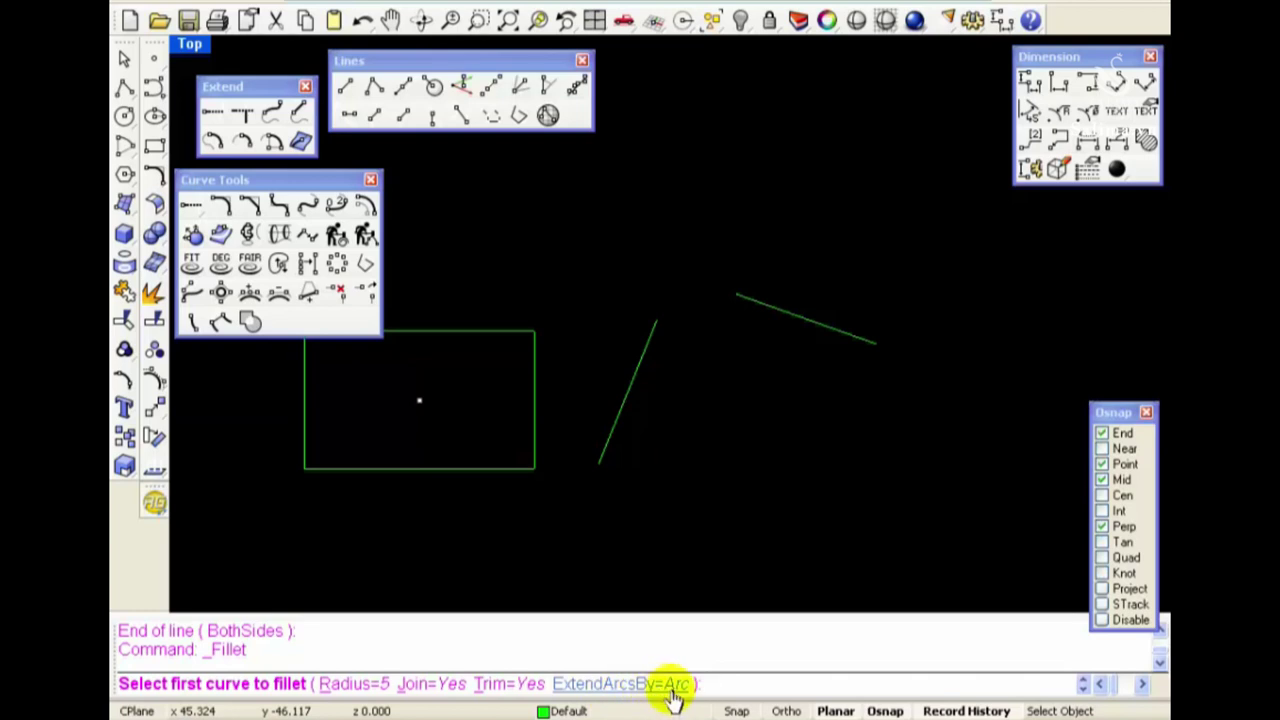
{"action": "left_click", "coordinate": [670, 685]}
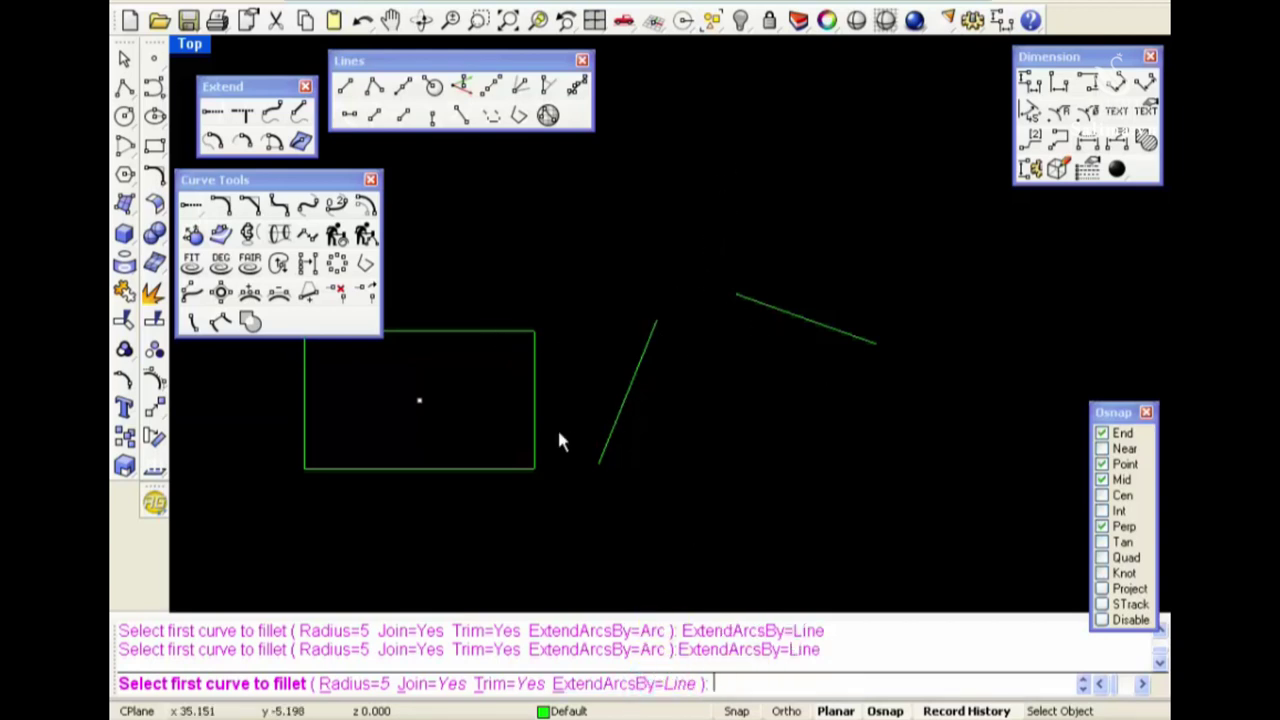
{"action": "left_click", "coordinate": [652, 332]}
{"action": "left_click", "coordinate": [739, 293]}
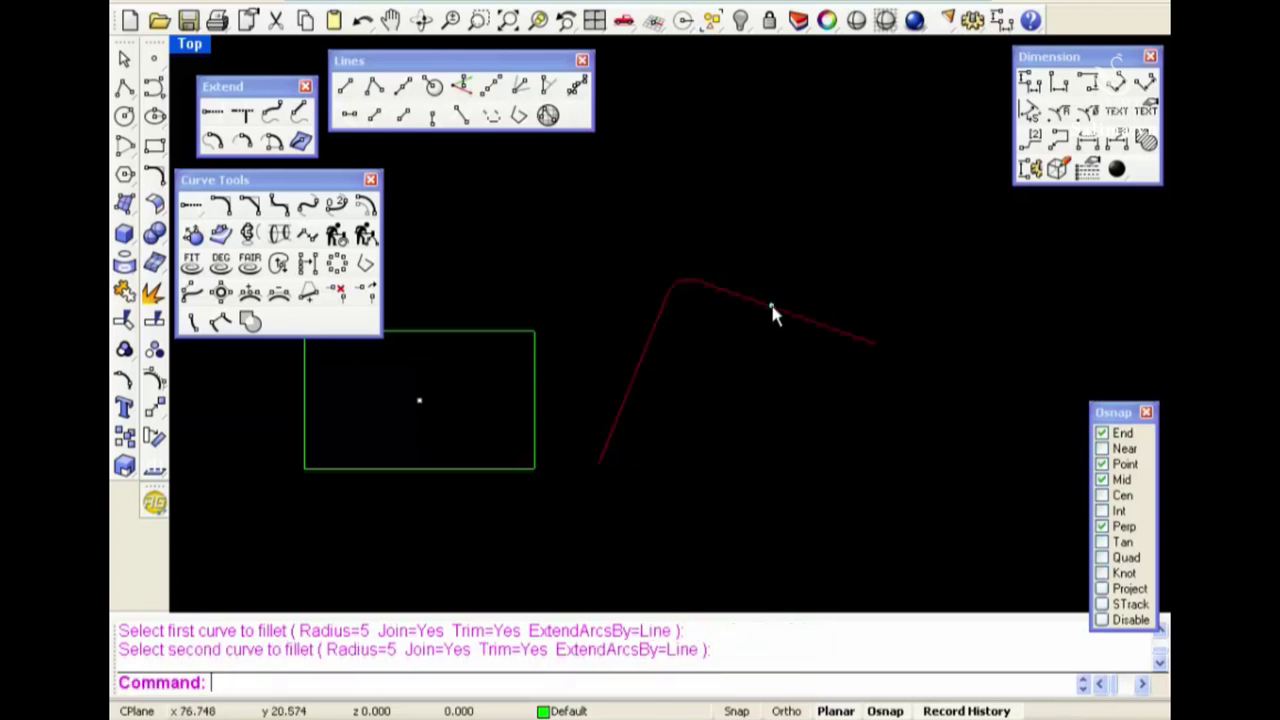
{"action": "scroll", "coordinate": [668, 308], "scroll_direction": "up", "scroll_amount": 5}
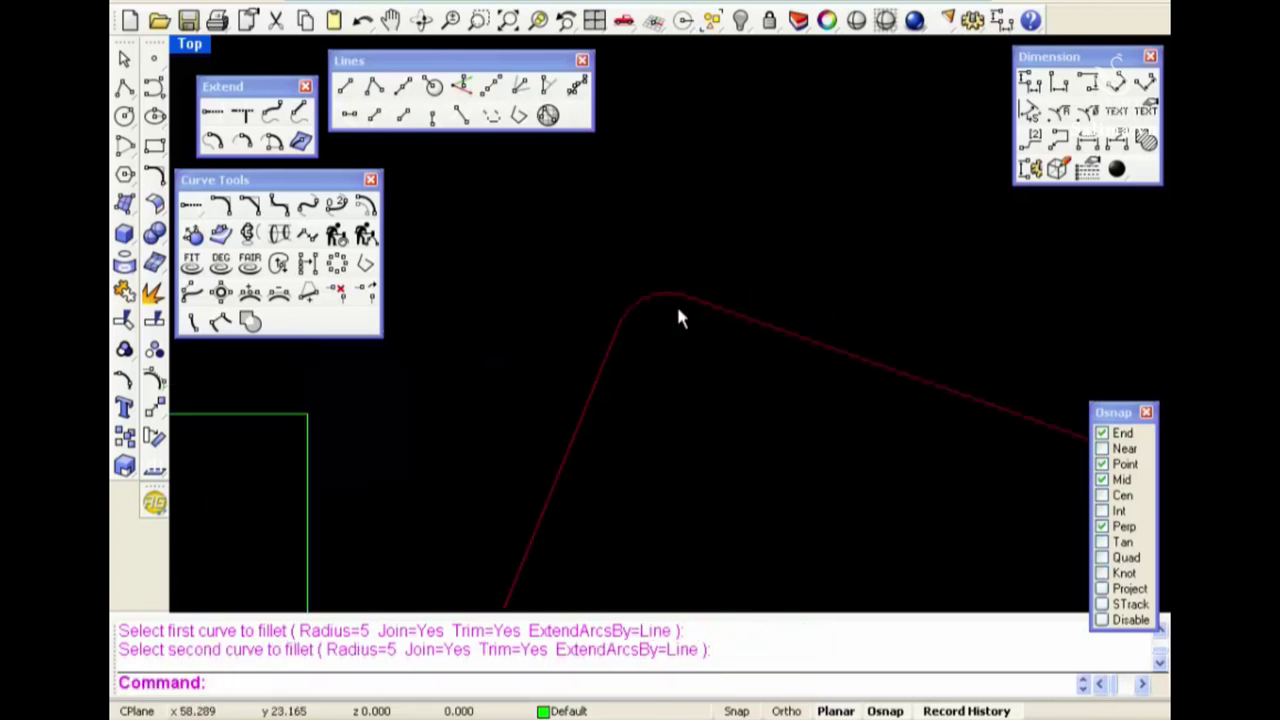
{"action": "scroll", "coordinate": [668, 305], "scroll_direction": "down", "scroll_amount": 1}
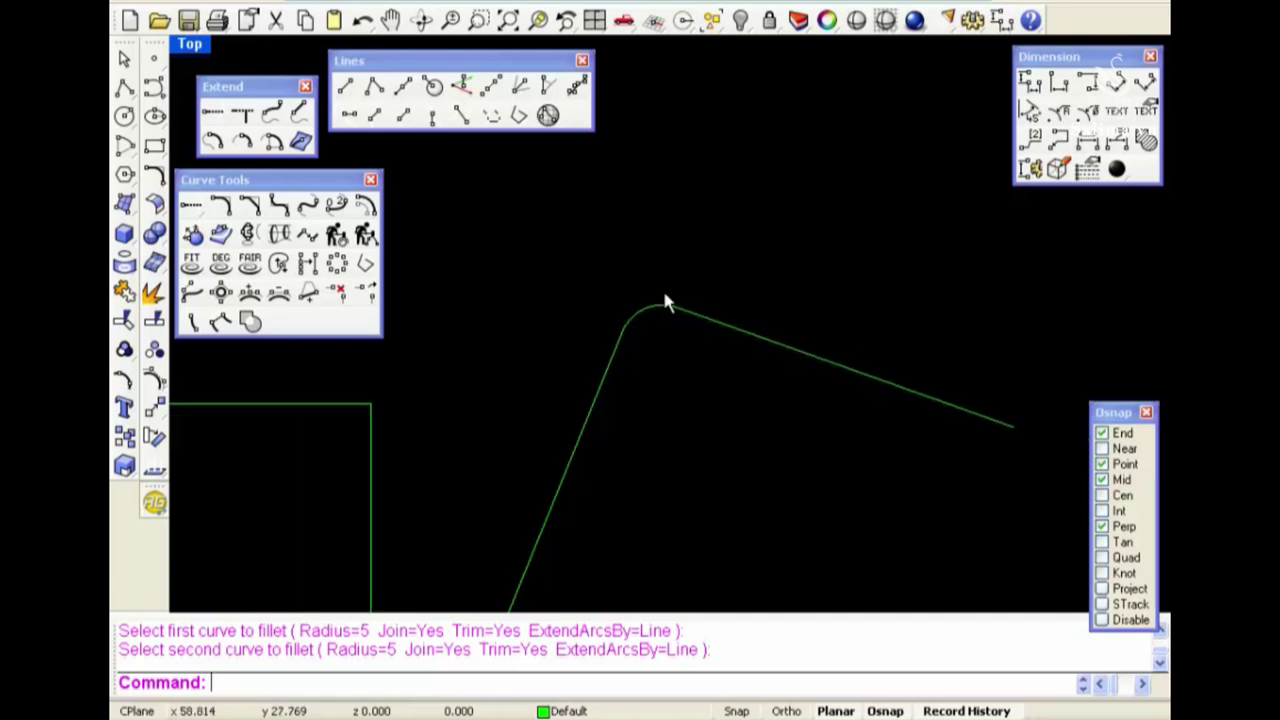
{"action": "scroll", "coordinate": [762, 368], "scroll_direction": "down", "scroll_amount": 3}
{"action": "right_click_drag", "start_coordinate": [751, 420], "coordinate": [771, 363]}
{"action": "left_click_drag", "start_coordinate": [806, 343], "coordinate": [727, 213]}
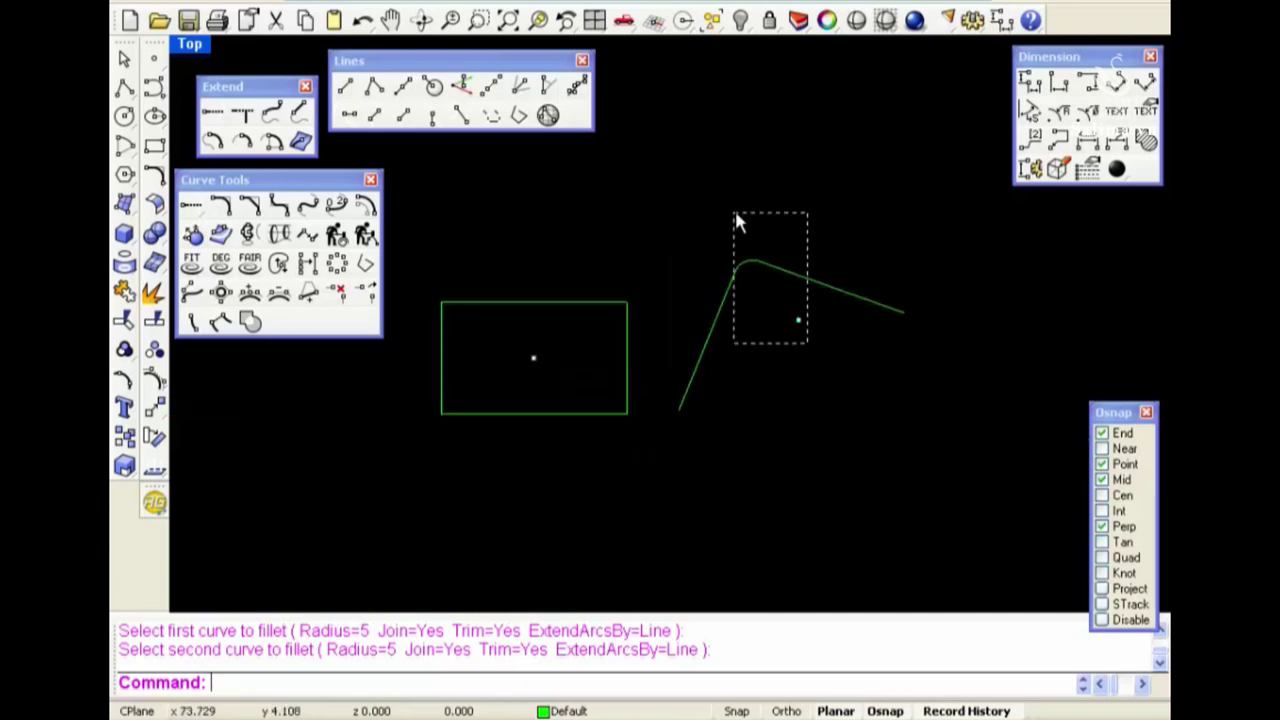
{"action": "key", "text": "Delete"}
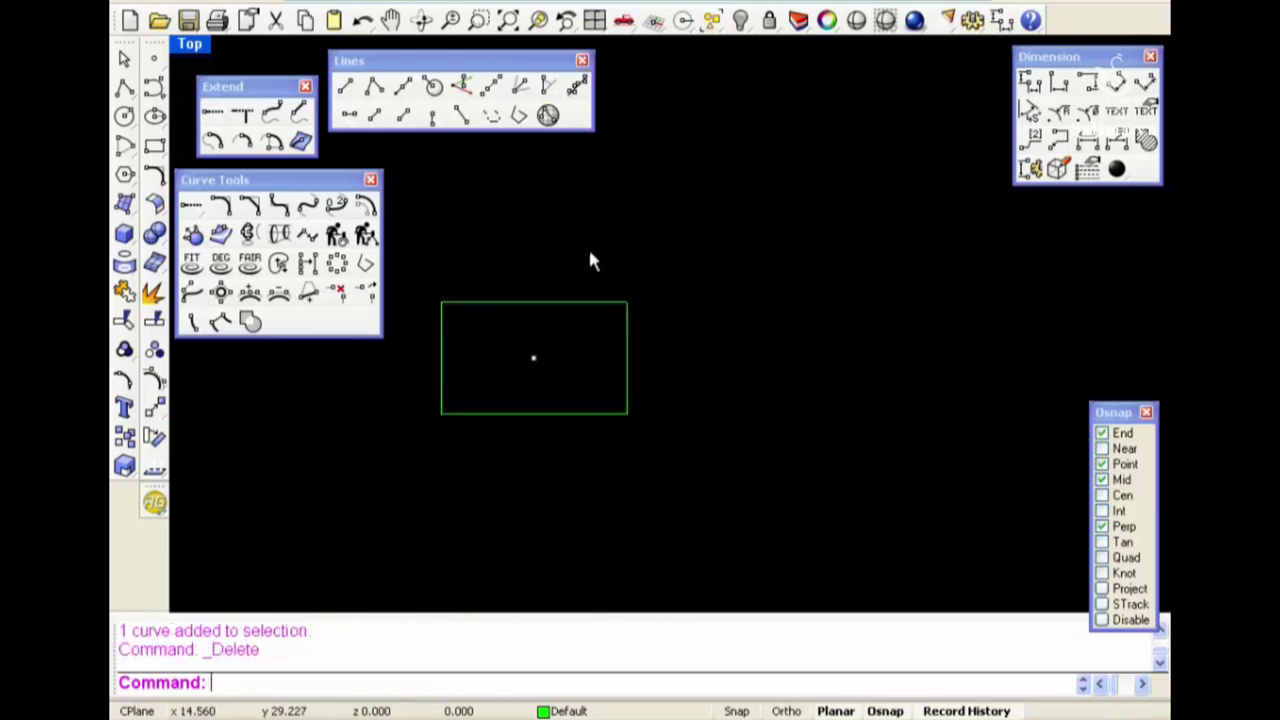
{"action": "left_click", "coordinate": [230, 230]}
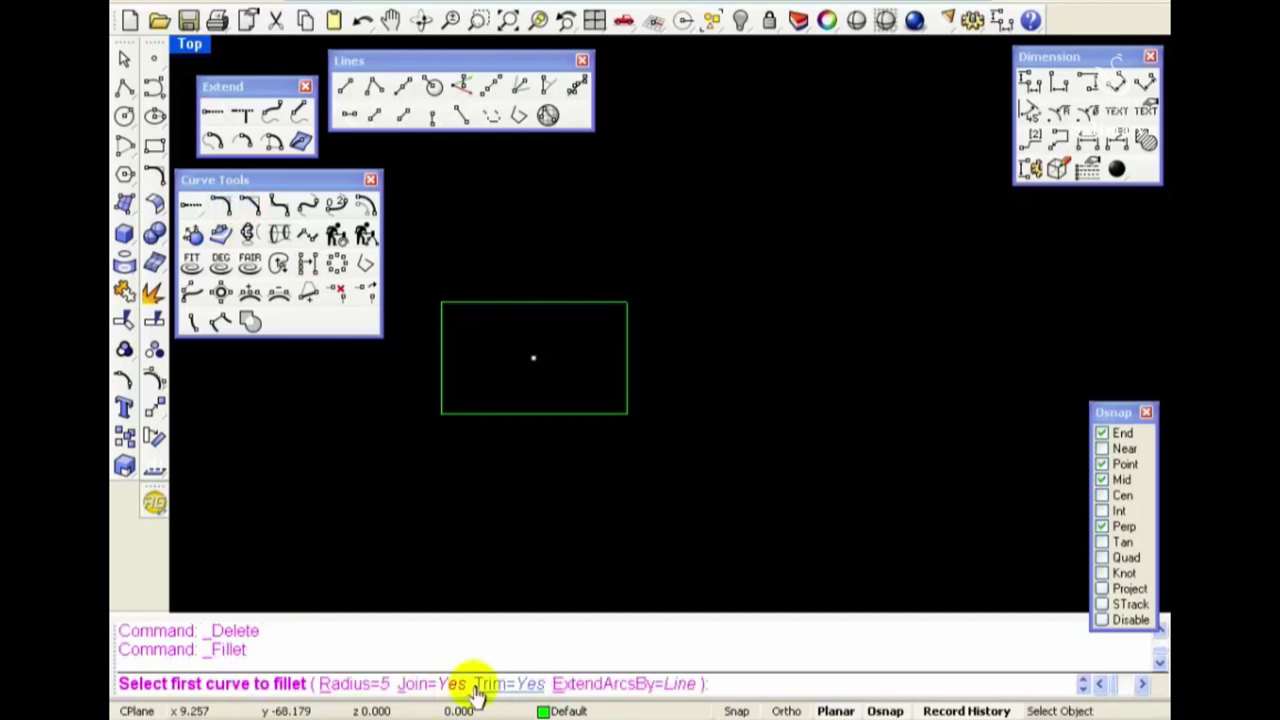
{"action": "left_click", "coordinate": [442, 322]}
{"action": "left_click", "coordinate": [500, 303]}
{"action": "key", "text": "Return"}
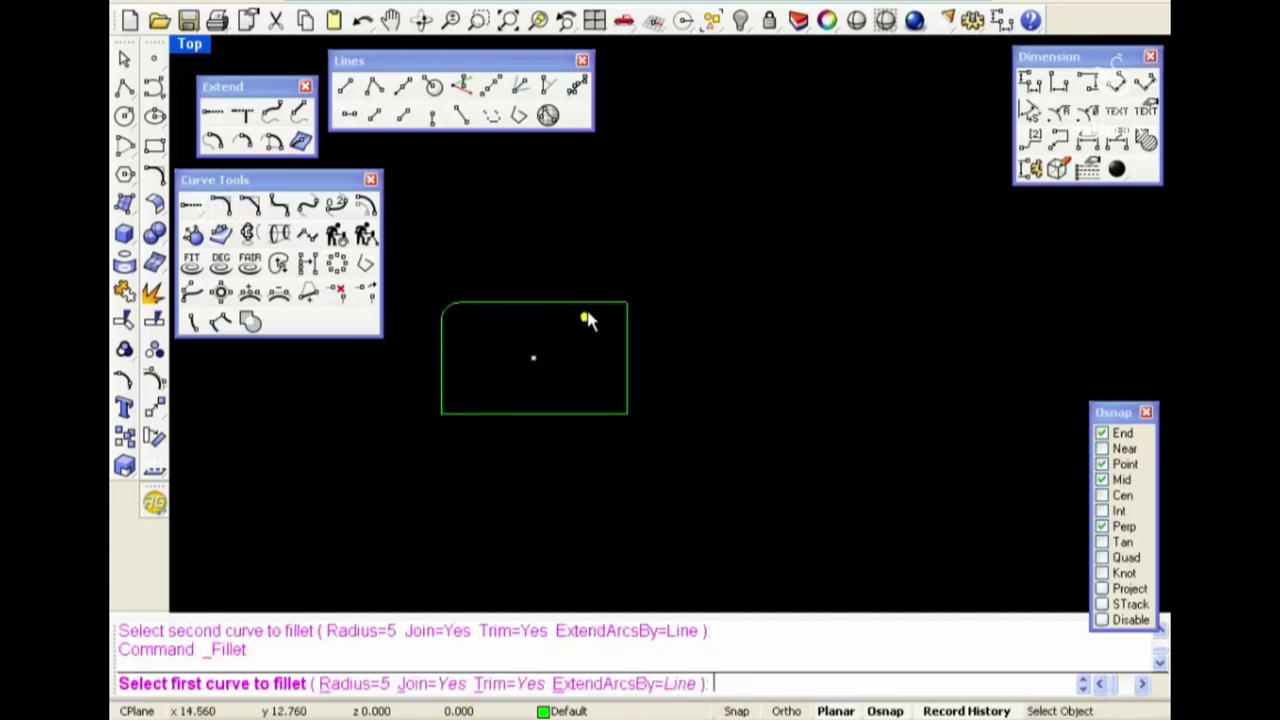
{"action": "left_click", "coordinate": [590, 303]}
{"action": "left_click", "coordinate": [628, 333]}
{"action": "right_click_drag", "start_coordinate": [676, 373], "coordinate": [767, 385]}
{"action": "scroll", "coordinate": [592, 344], "scroll_direction": "up", "scroll_amount": 1}
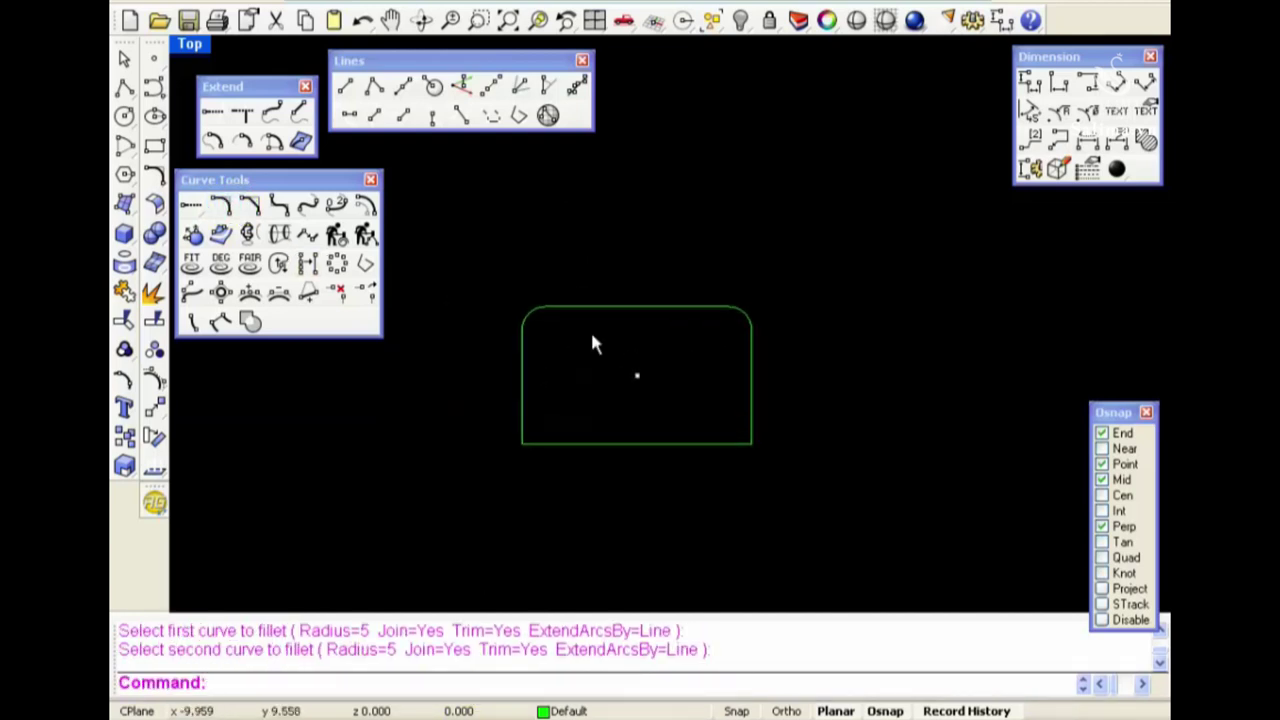
{"action": "left_click", "coordinate": [677, 370]}
{"action": "key", "text": "ctrl+z"}
{"action": "left_click", "coordinate": [675, 375]}
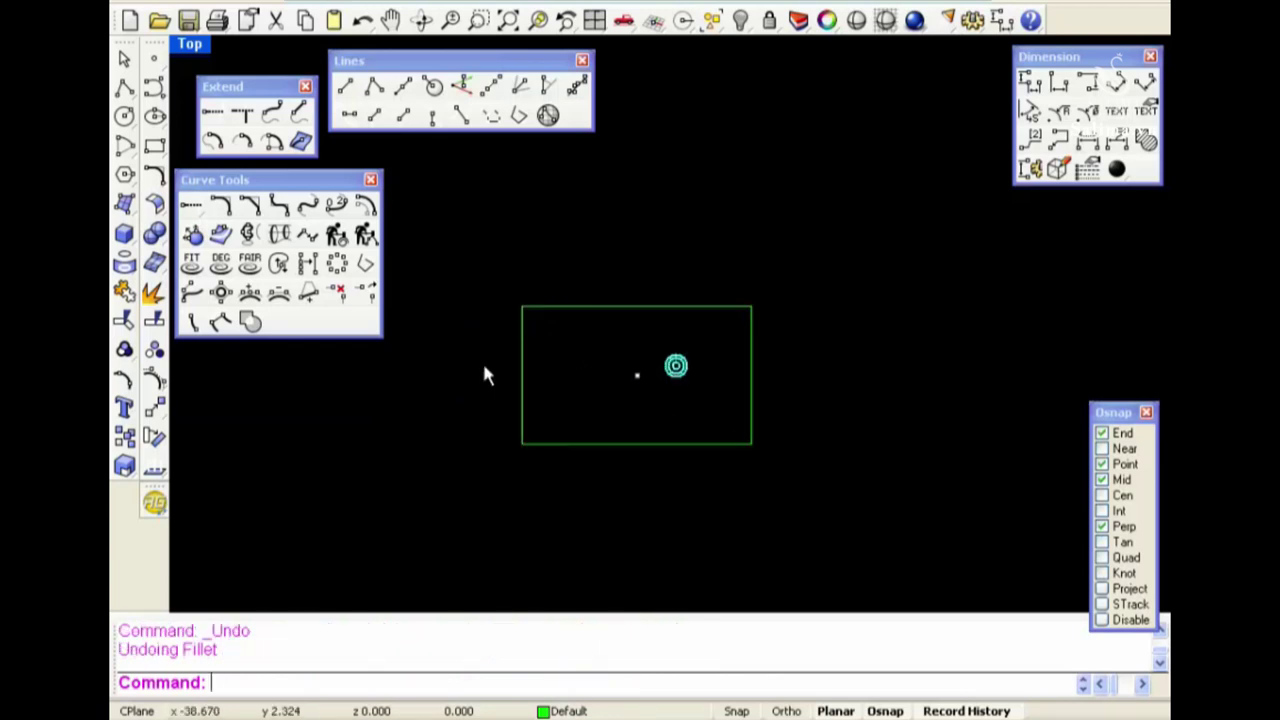
Start Chamfer and set both chamfer distances to 1
{"action": "left_click", "coordinate": [250, 205]}
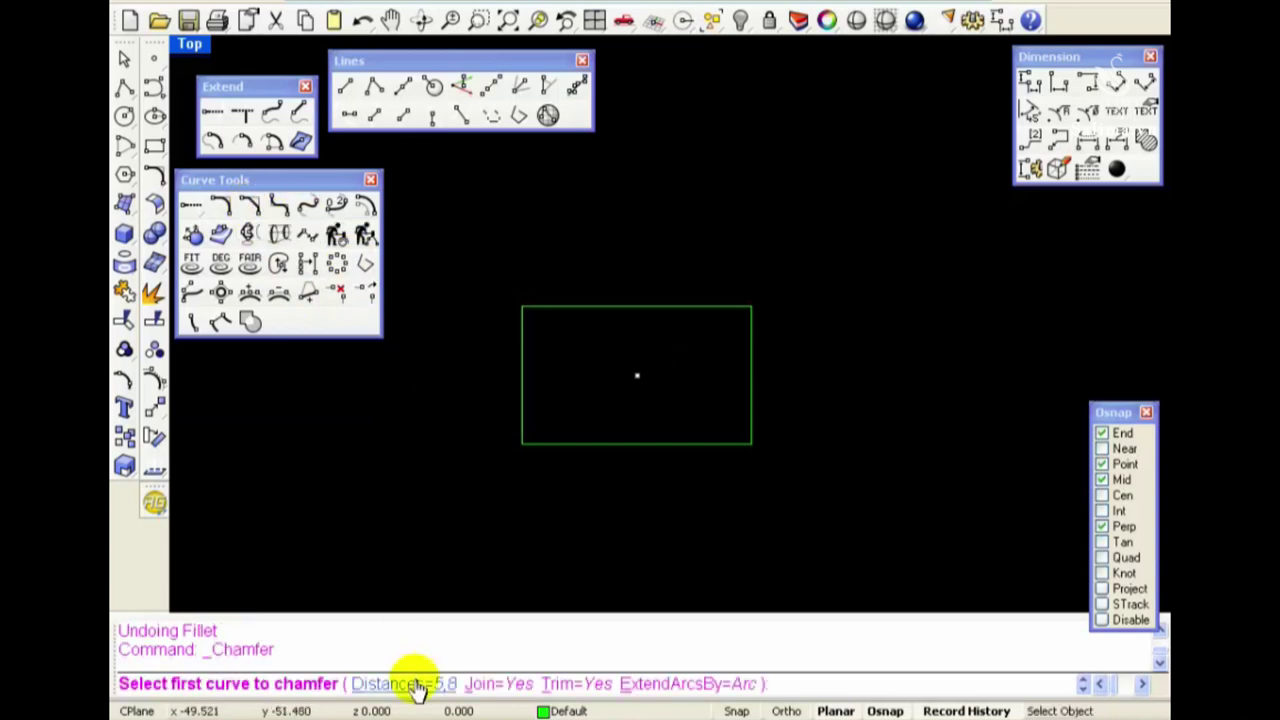
{"action": "left_click", "coordinate": [412, 683]}
{"action": "type", "text": "1"}
{"action": "key", "text": "Return"}
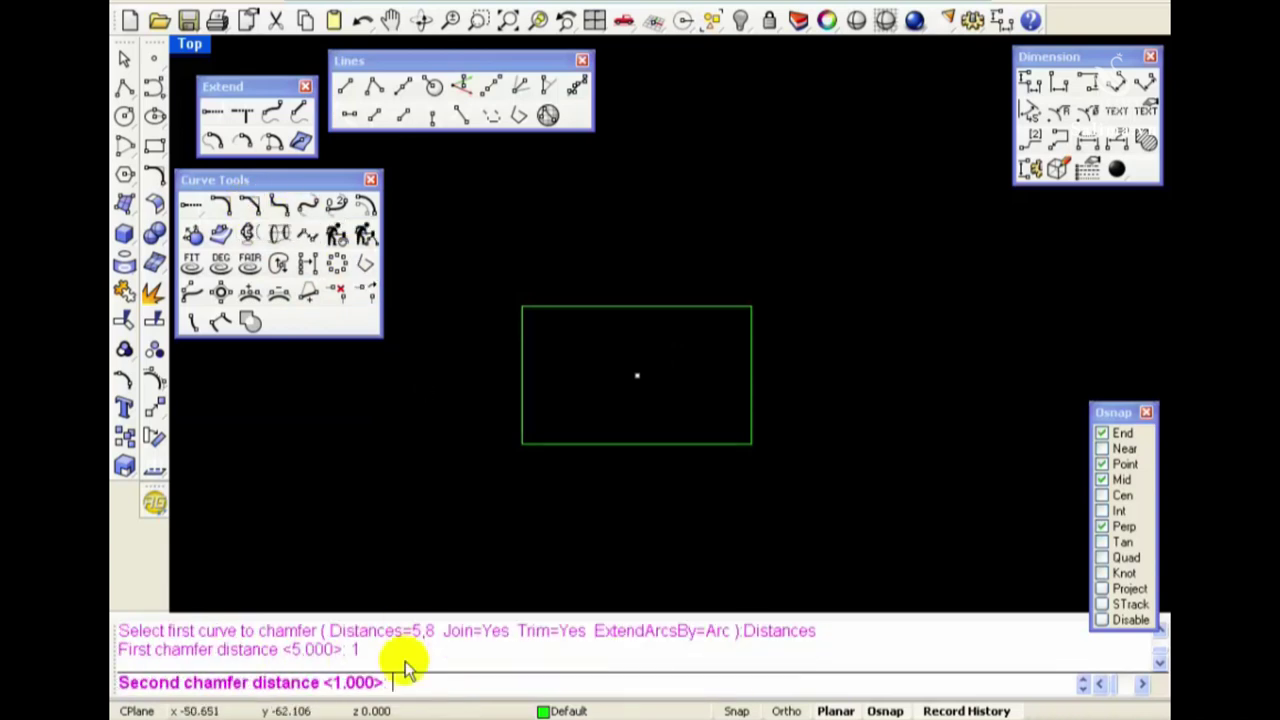
{"action": "type", "text": "1"}
{"action": "key", "text": "Return"}
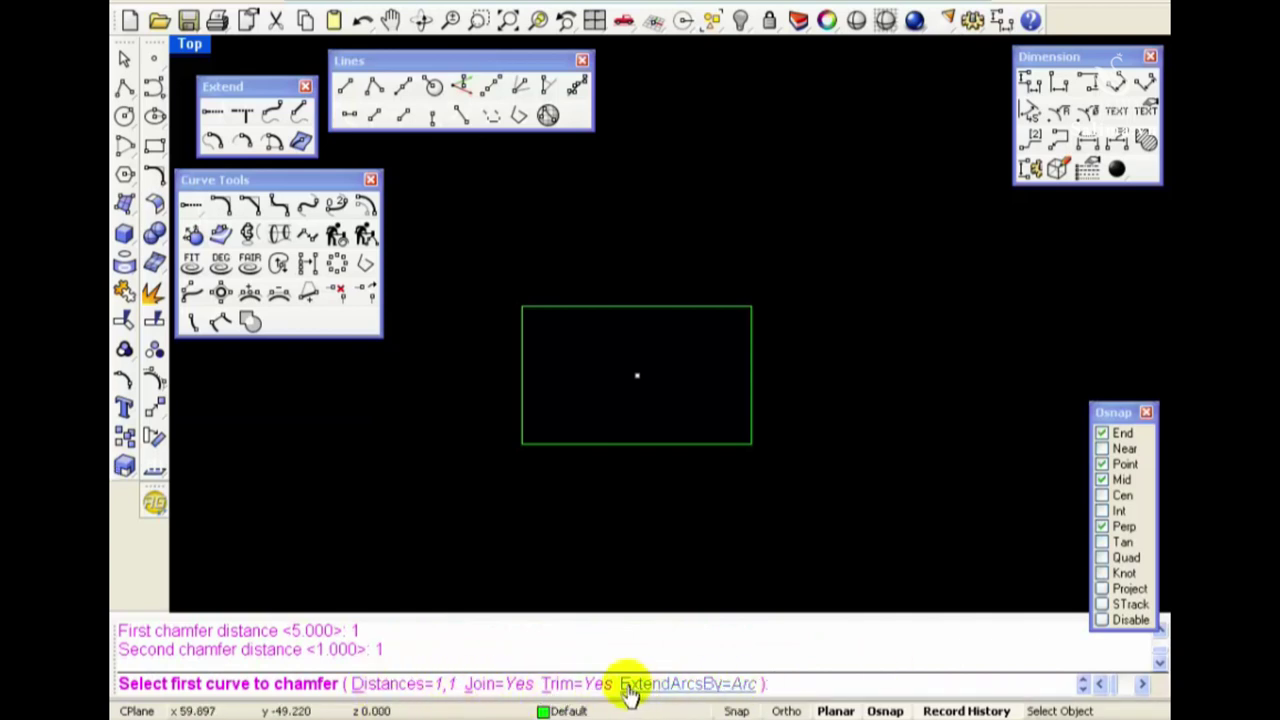
Toggle chamfer trimming back on and change the distances to 5 and 8
{"action": "left_click", "coordinate": [568, 683]}
{"action": "left_click", "coordinate": [495, 683]}
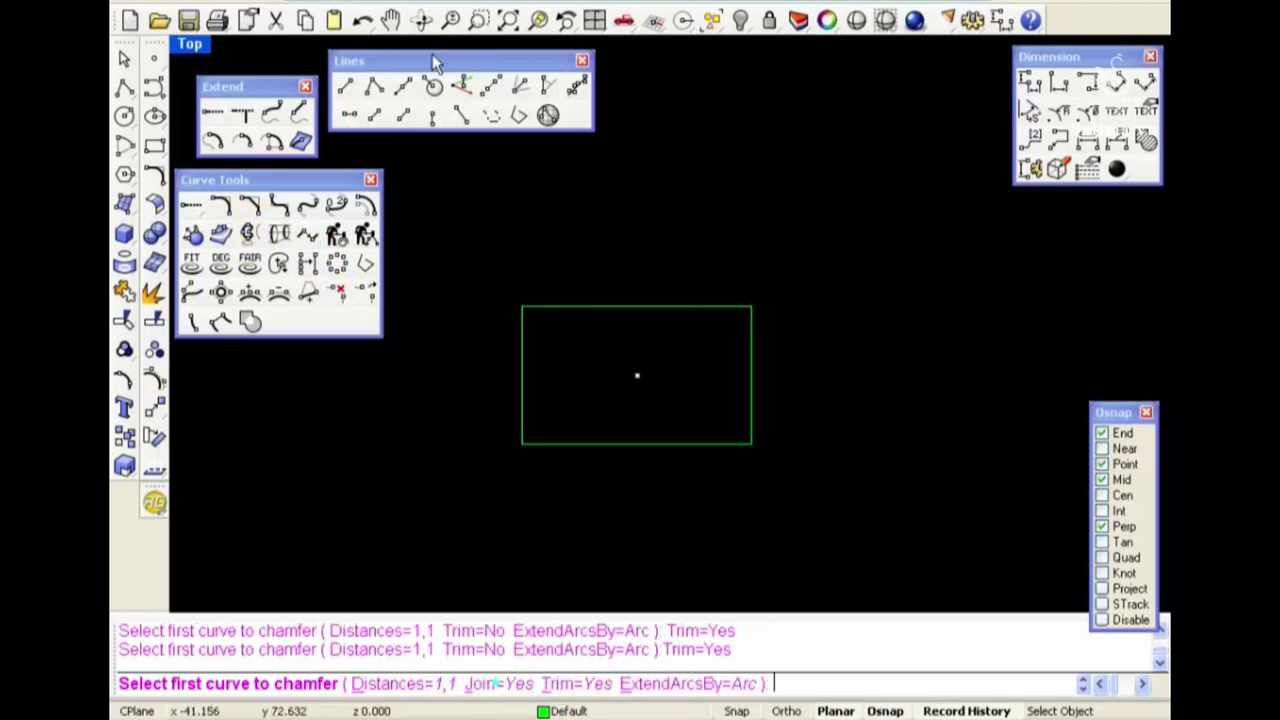
{"action": "left_click", "coordinate": [384, 683]}
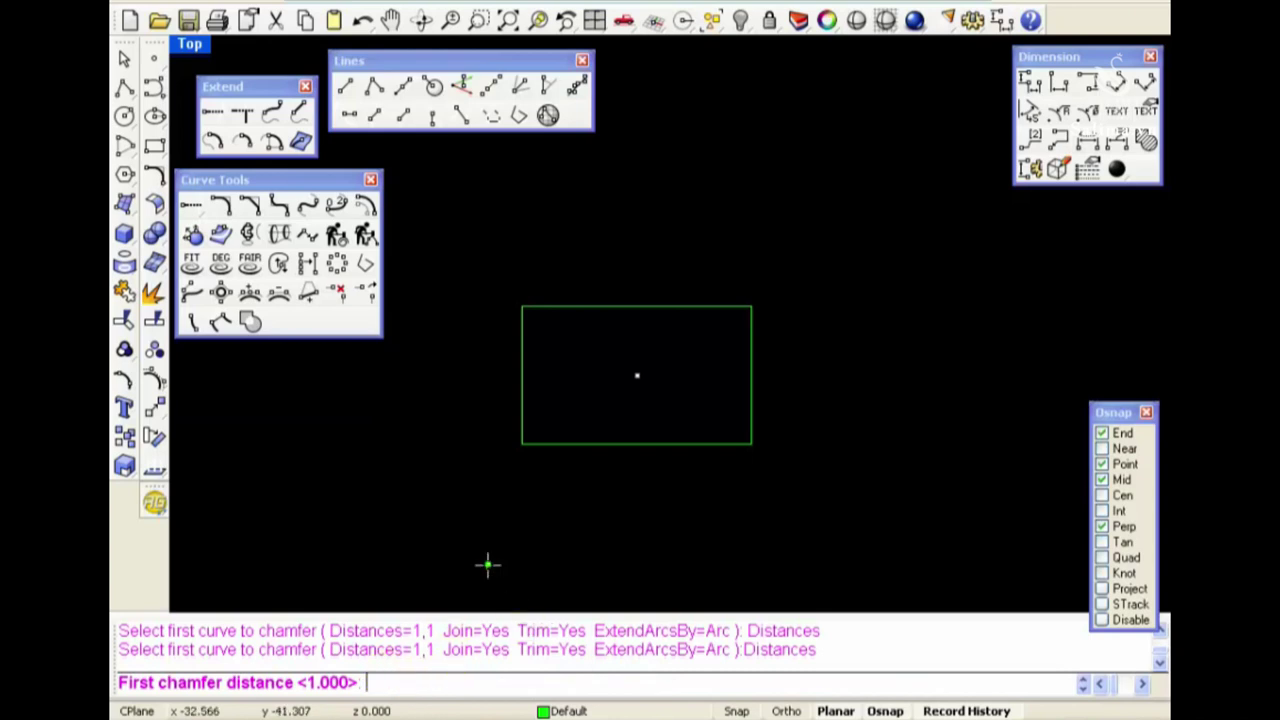
{"action": "type", "text": "5"}
{"action": "key", "text": "Return"}
{"action": "type", "text": "8"}
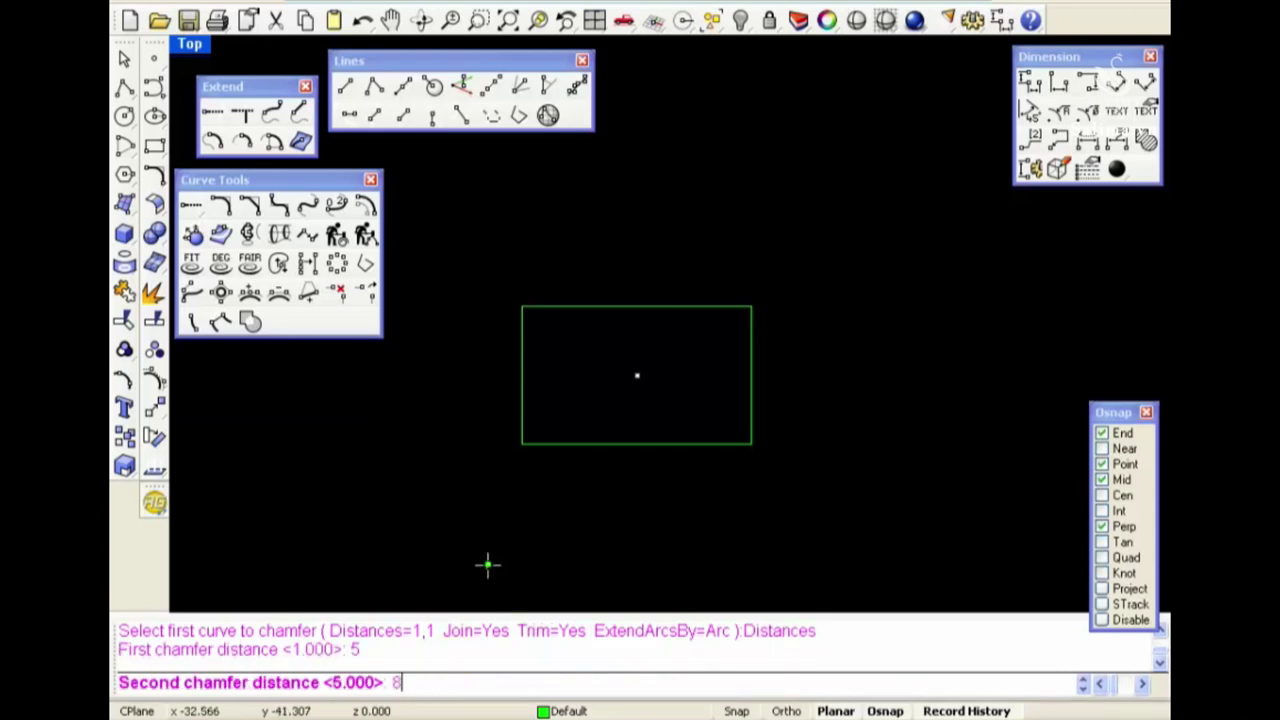
{"action": "key", "text": "Return"}
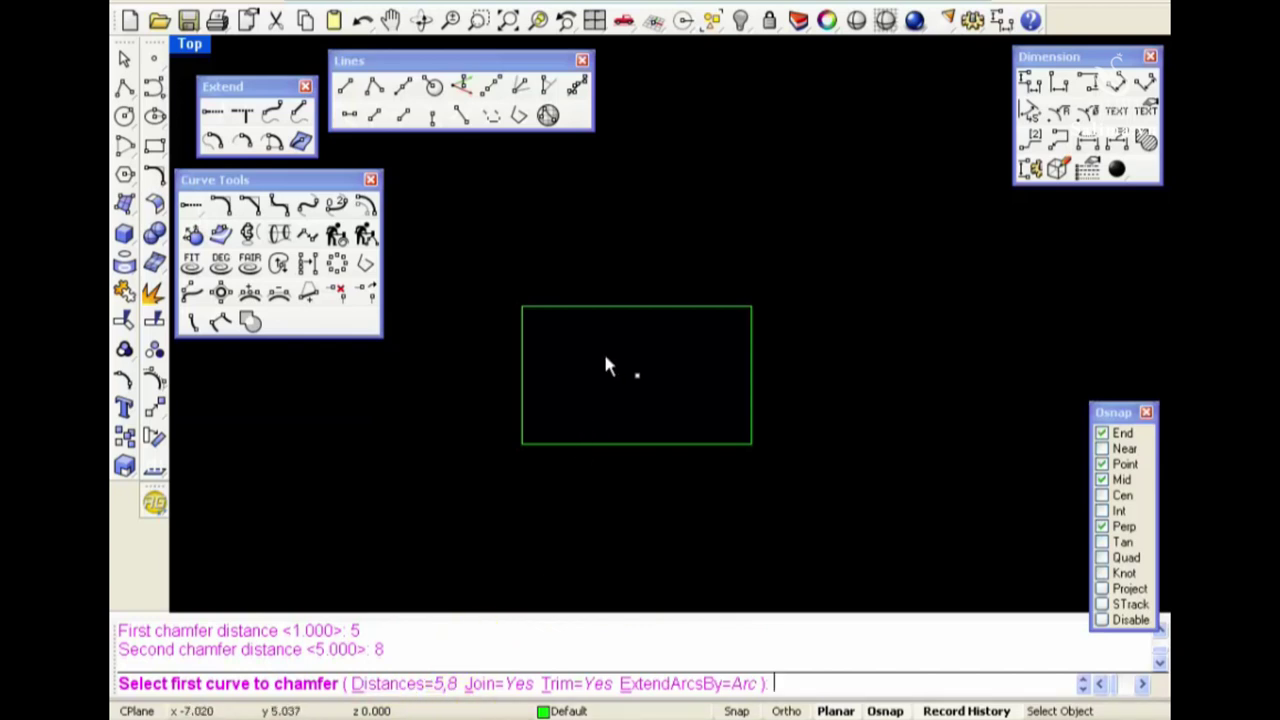
Chamfer the rectangle's top-left corner as a trial, then undo it
{"action": "scroll", "coordinate": [468, 372], "scroll_direction": "up", "scroll_amount": 3}
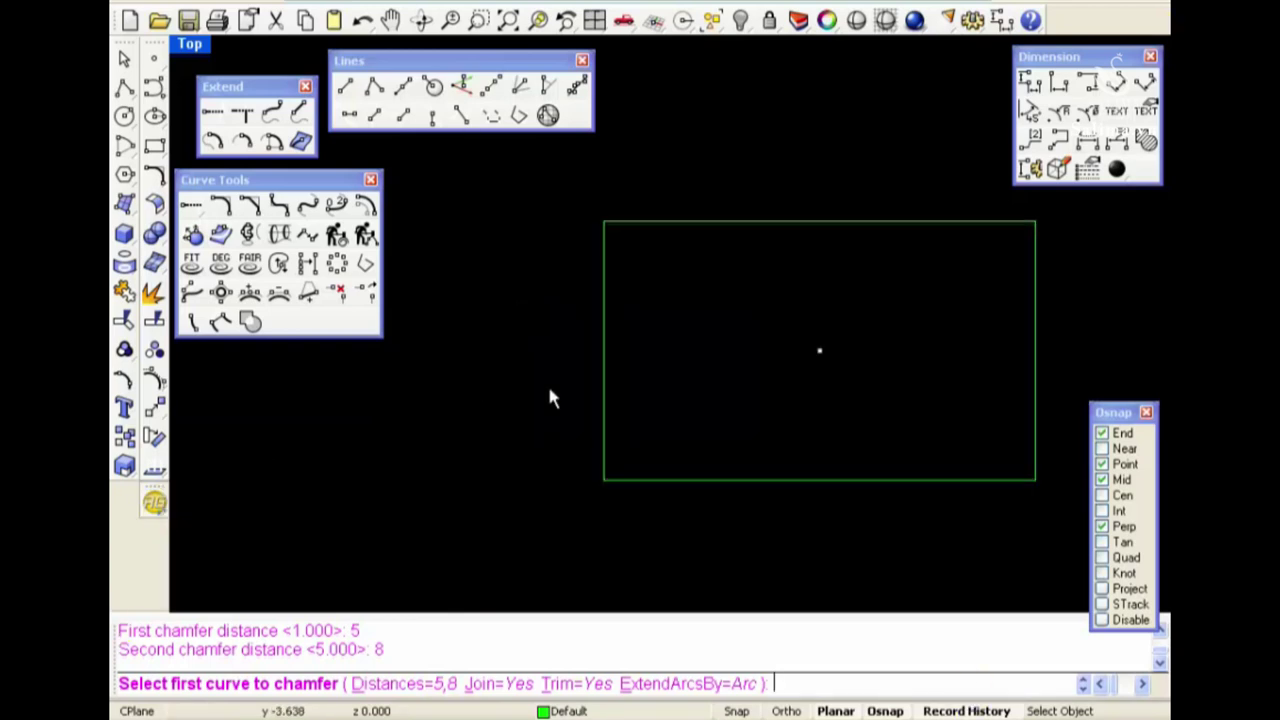
{"action": "mouse_move", "coordinate": [745, 321]}
{"action": "right_mouse_down"}
{"action": "mouse_move", "coordinate": [638, 400]}
{"action": "mouse_move", "coordinate": [591, 328]}
{"action": "right_mouse_up"}
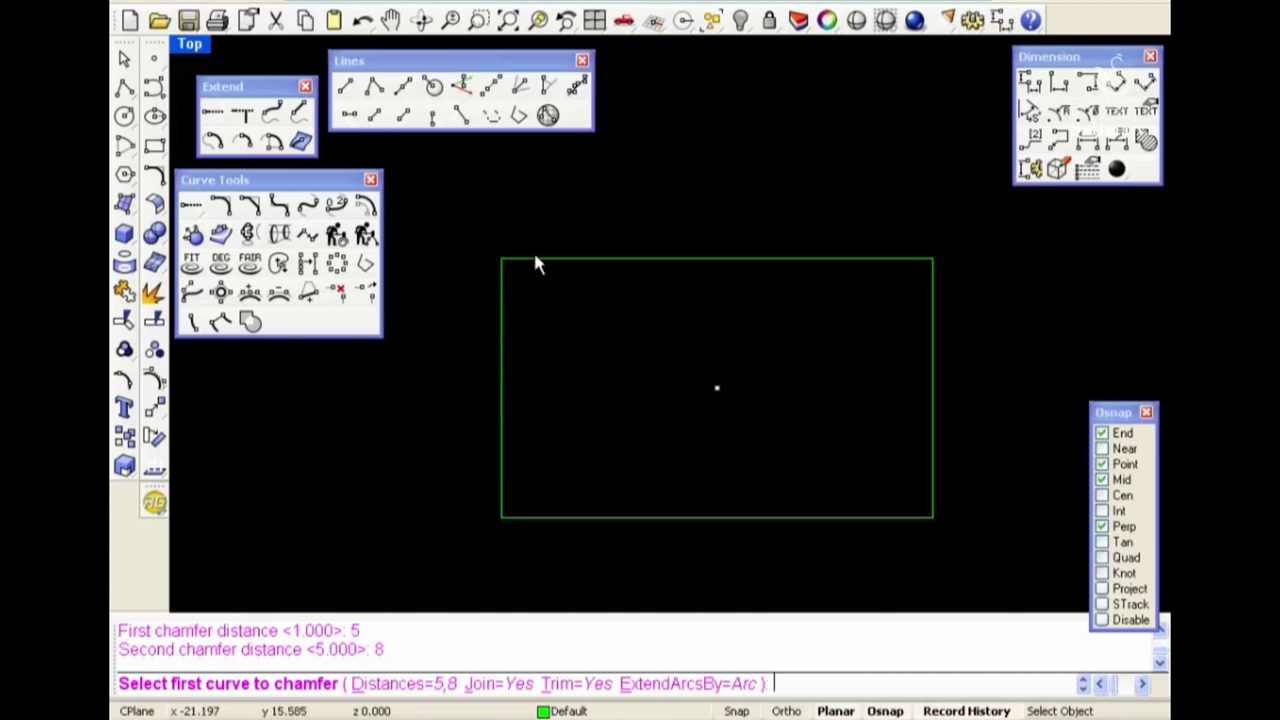
{"action": "left_click", "coordinate": [535, 260]}
{"action": "left_click", "coordinate": [505, 285]}
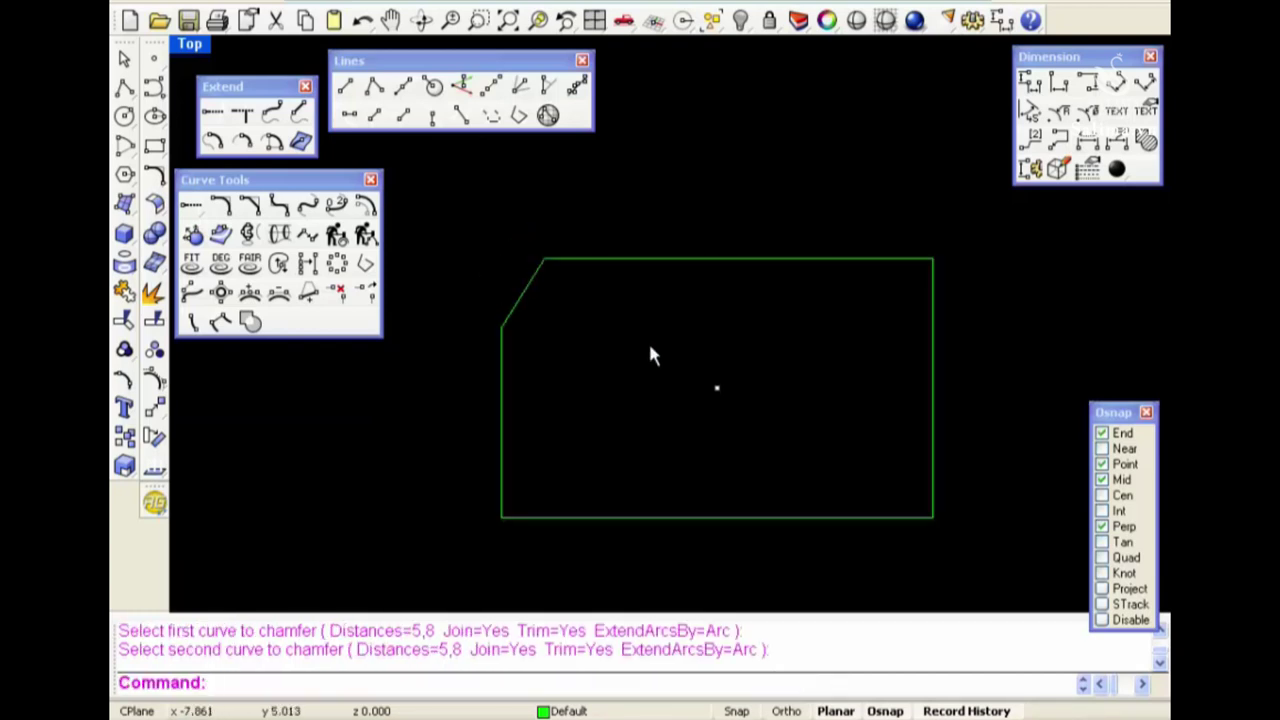
{"action": "key", "text": "ctrl+z"}
Rerun Chamfer with Trim=No and pick the top edge of the top-left corner
{"action": "right_click", "coordinate": [649, 345]}
{"action": "left_click", "coordinate": [566, 683]}
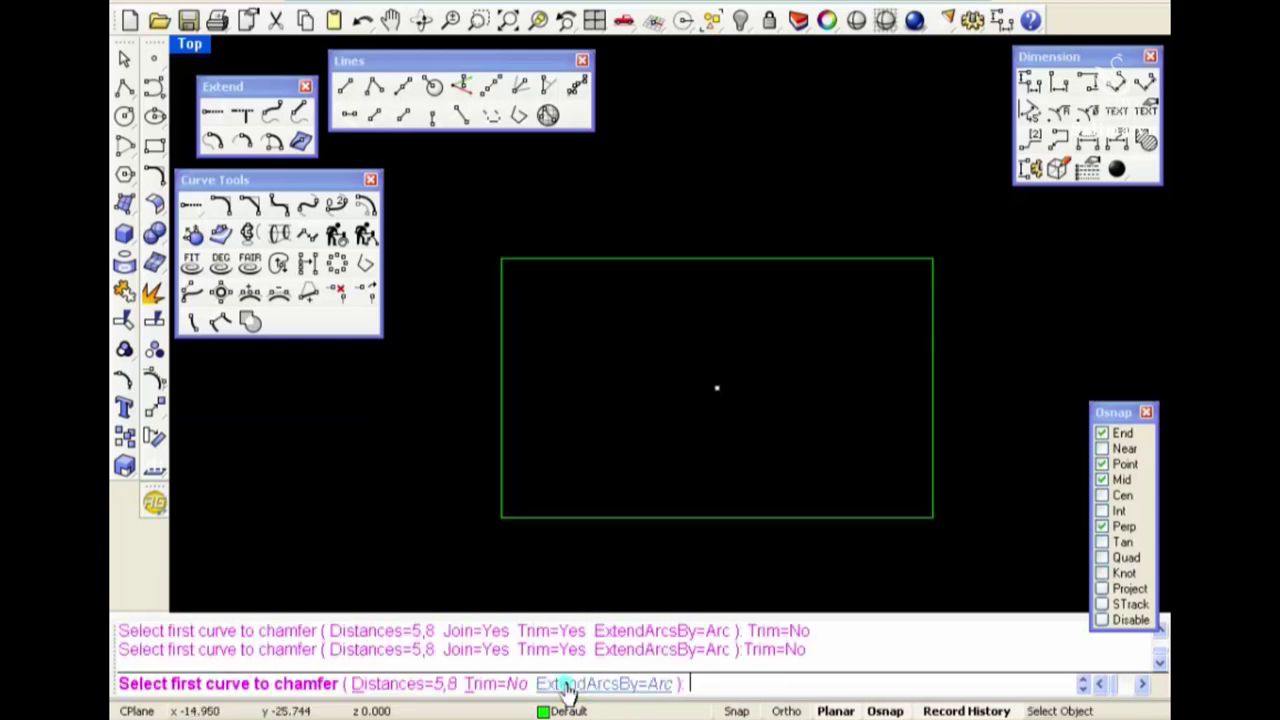
{"action": "left_click", "coordinate": [535, 260]}
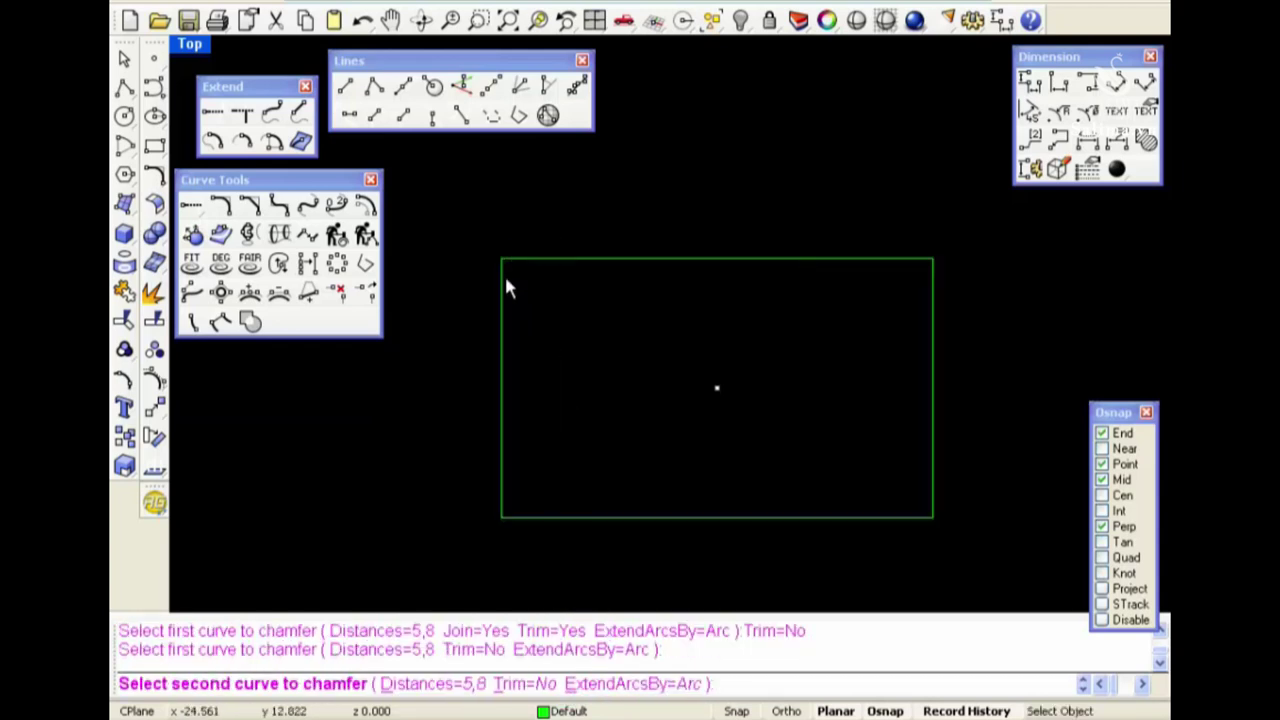
Complete the untrimmed top-left chamfer and dimension its 5.00 horizontal offset
{"action": "left_click", "coordinate": [504, 280]}
{"action": "type", "text": "ad"}
{"action": "key", "text": "Return"}
{"action": "left_click", "coordinate": [502, 259]}
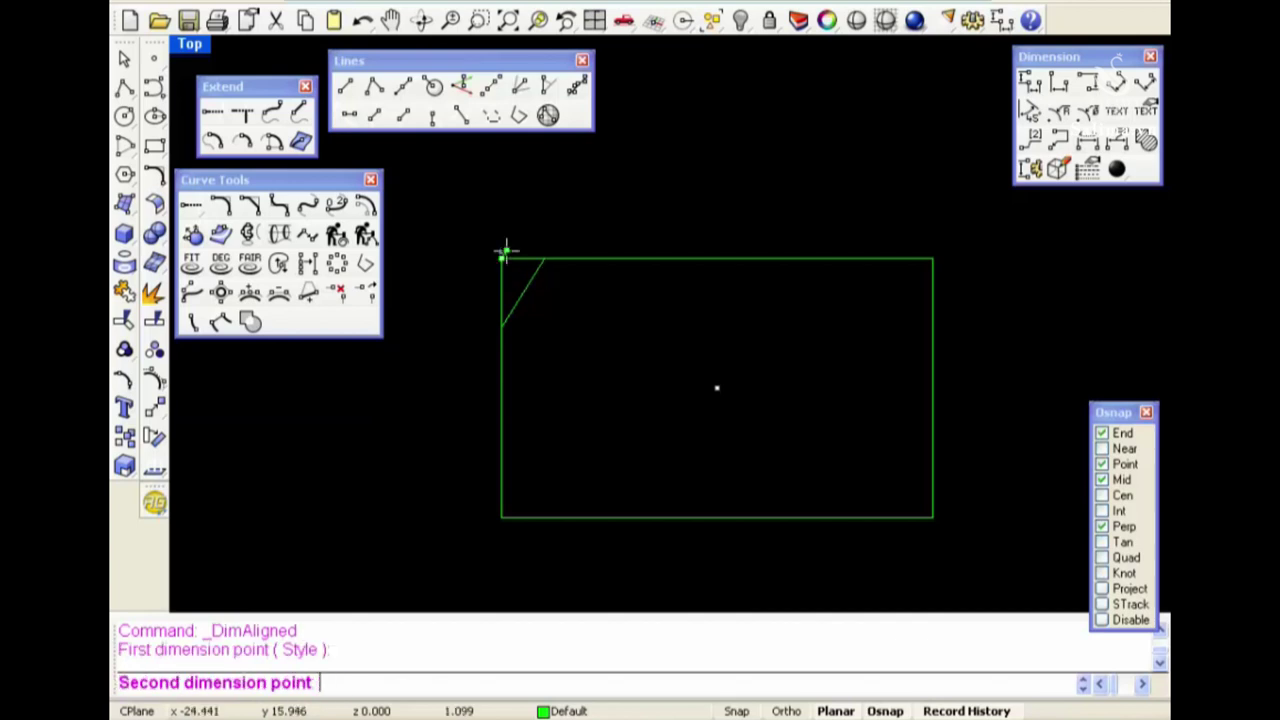
{"action": "left_click", "coordinate": [543, 260]}
{"action": "left_click", "coordinate": [543, 245]}
Add the 8.00 vertical chamfer dimension and reframe the whole rectangle
{"action": "key", "text": "Return"}
{"action": "left_click", "coordinate": [502, 259]}
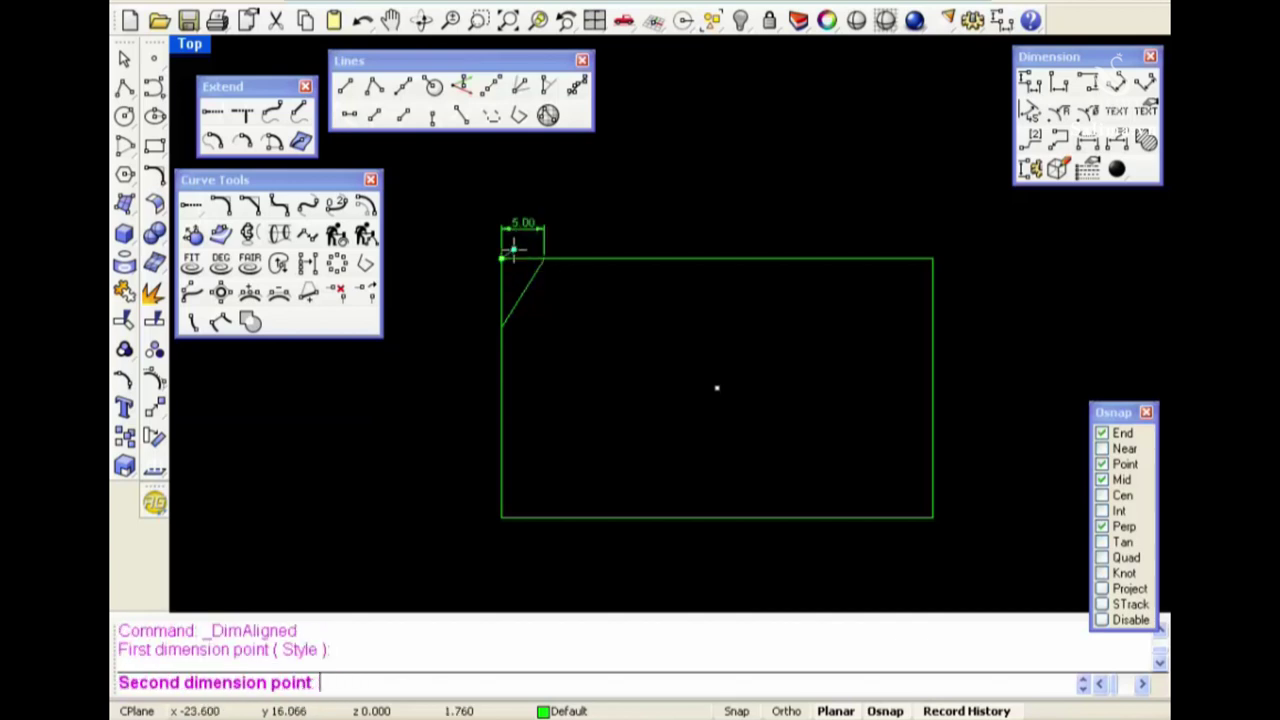
{"action": "left_click", "coordinate": [503, 323]}
{"action": "left_click", "coordinate": [475, 300]}
{"action": "scroll", "coordinate": [497, 229], "scroll_direction": "up", "scroll_amount": 3}
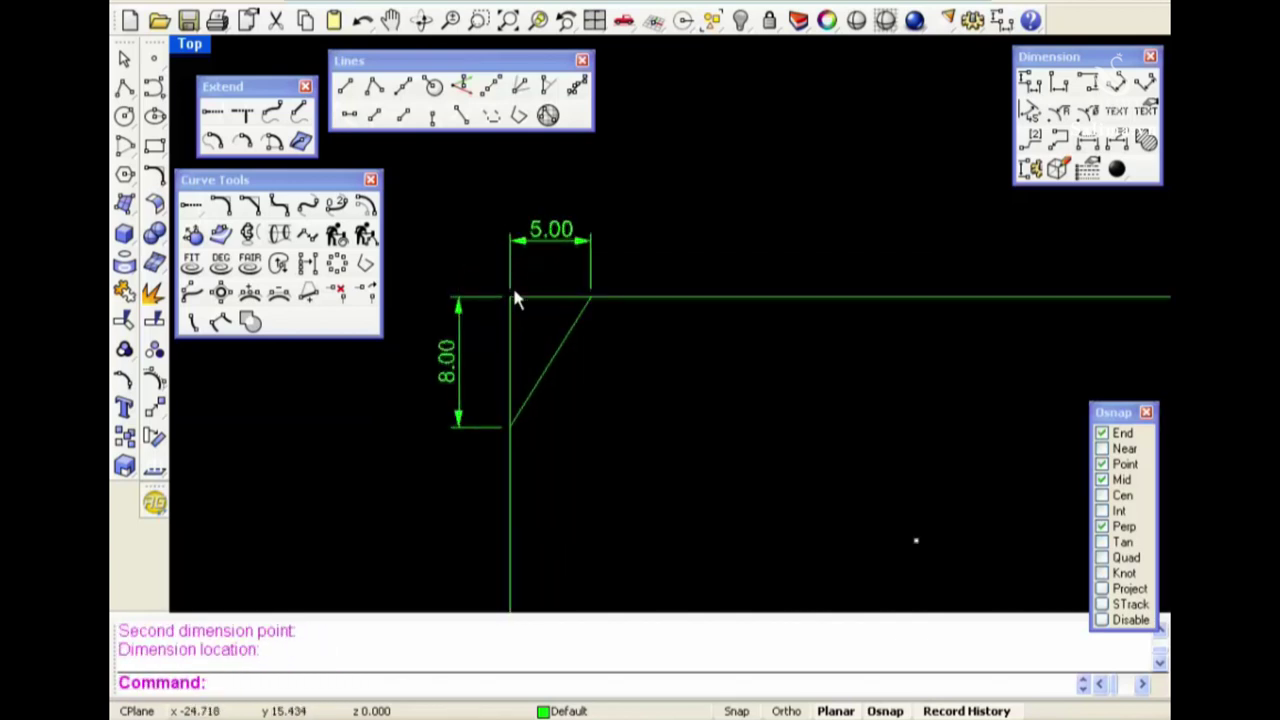
{"action": "left_click_drag", "start_coordinate": [425, 195], "coordinate": [663, 482]}
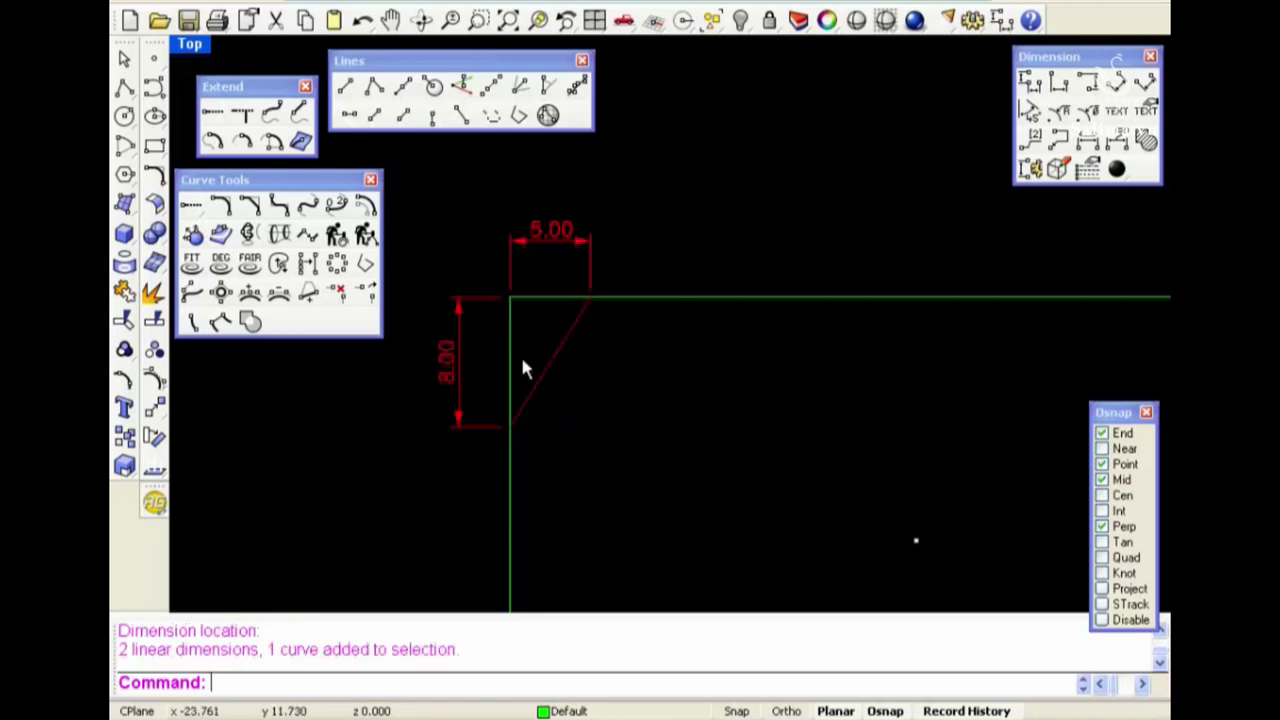
{"action": "scroll", "coordinate": [528, 411], "scroll_direction": "down", "scroll_amount": 5}
{"action": "right_click_drag", "start_coordinate": [617, 443], "coordinate": [554, 377]}
Chamfer the top-right, bottom-right and bottom-left rectangle corners with Trim=Yes
{"action": "left_click", "coordinate": [554, 371]}
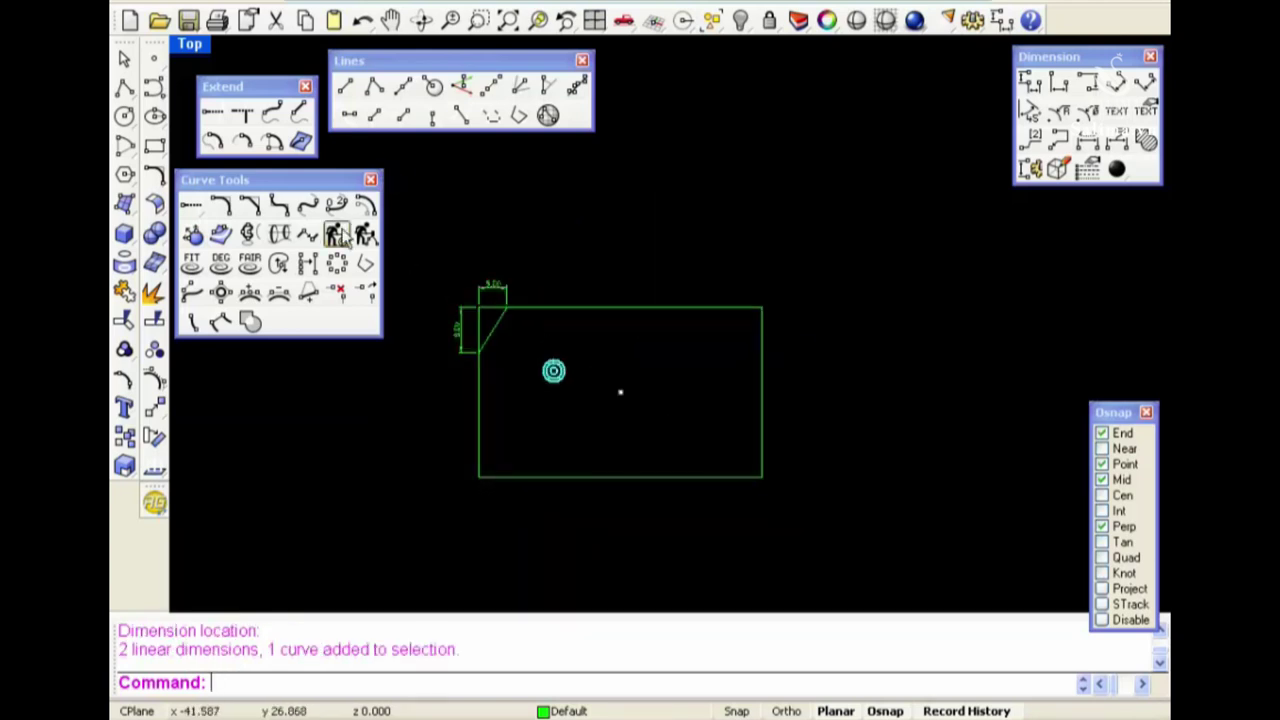
{"action": "left_click", "coordinate": [249, 205]}
{"action": "left_click", "coordinate": [490, 683]}
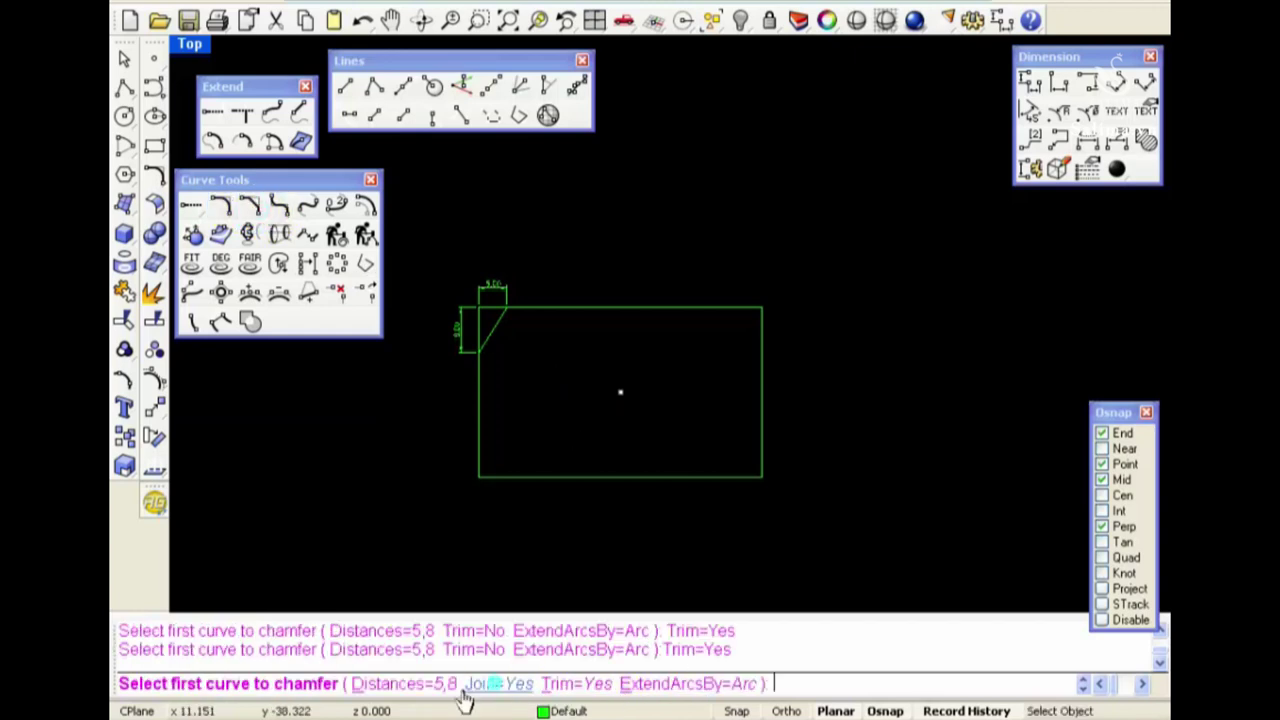
{"action": "left_click", "coordinate": [729, 310]}
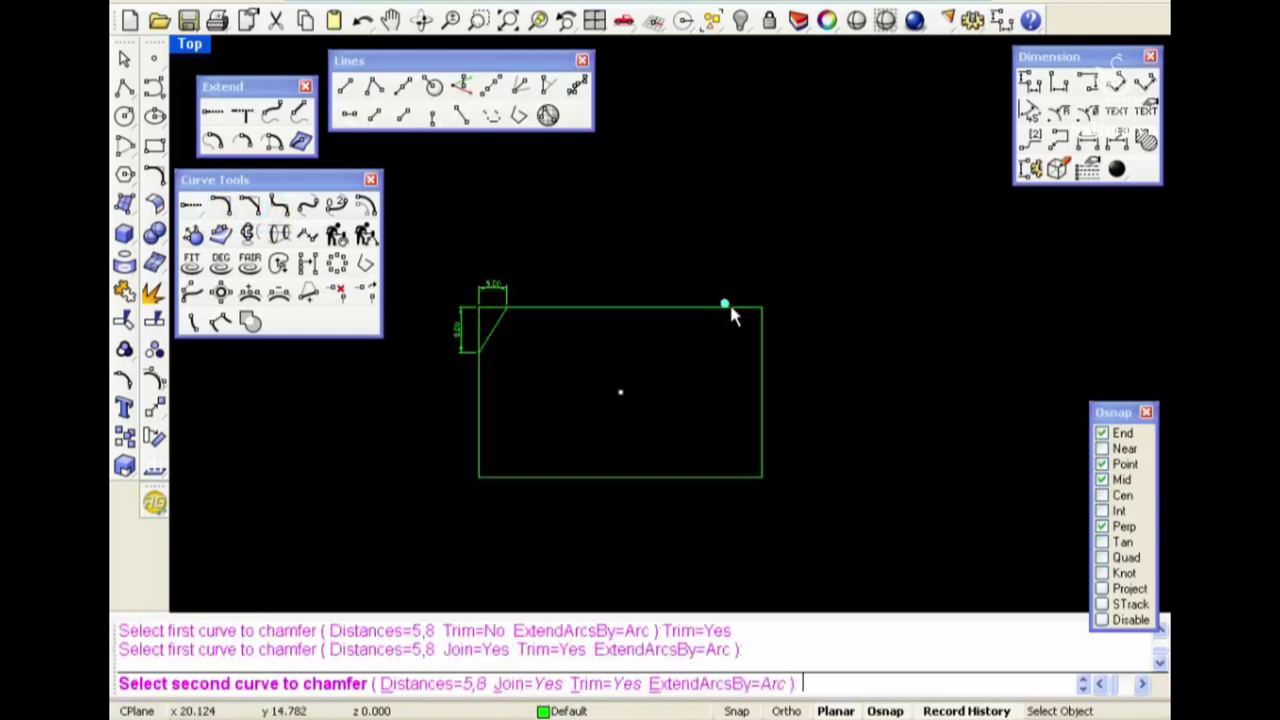
{"action": "left_click", "coordinate": [760, 338]}
{"action": "right_click", "coordinate": [737, 485]}
{"action": "left_click", "coordinate": [735, 478]}
{"action": "left_click", "coordinate": [760, 450]}
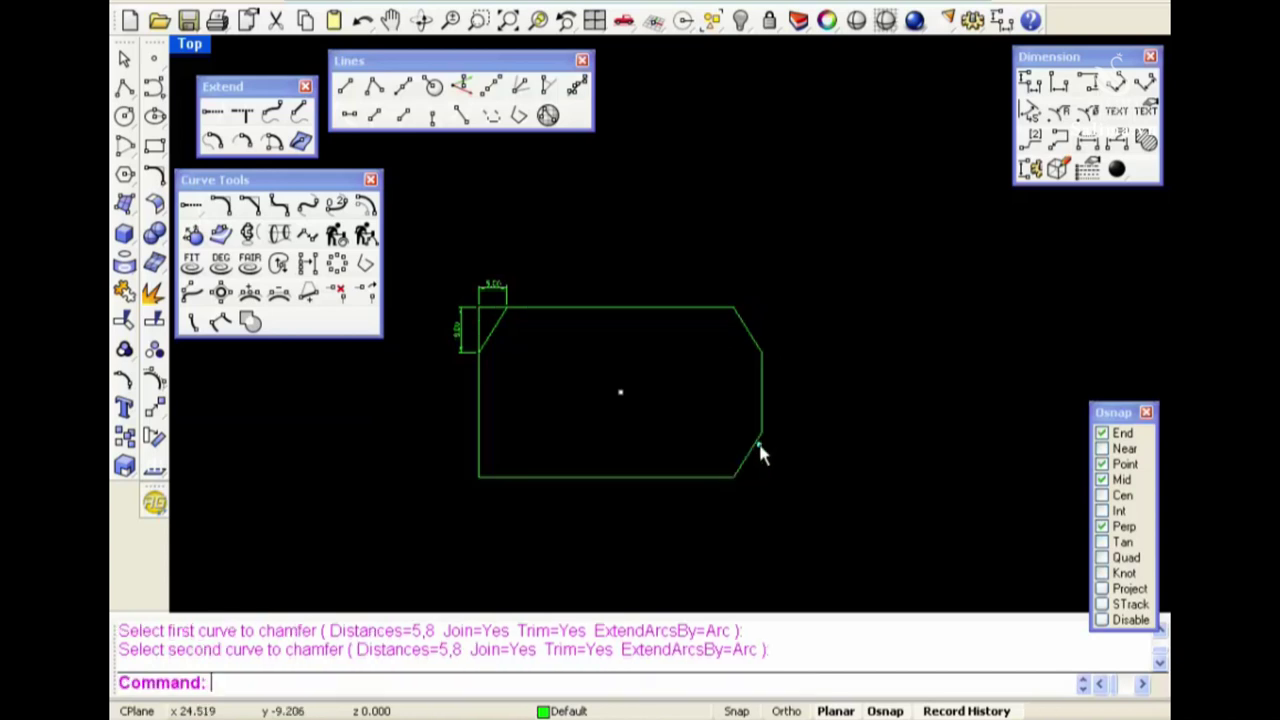
{"action": "right_click", "coordinate": [498, 482]}
{"action": "left_click", "coordinate": [496, 477]}
{"action": "left_click", "coordinate": [479, 445]}
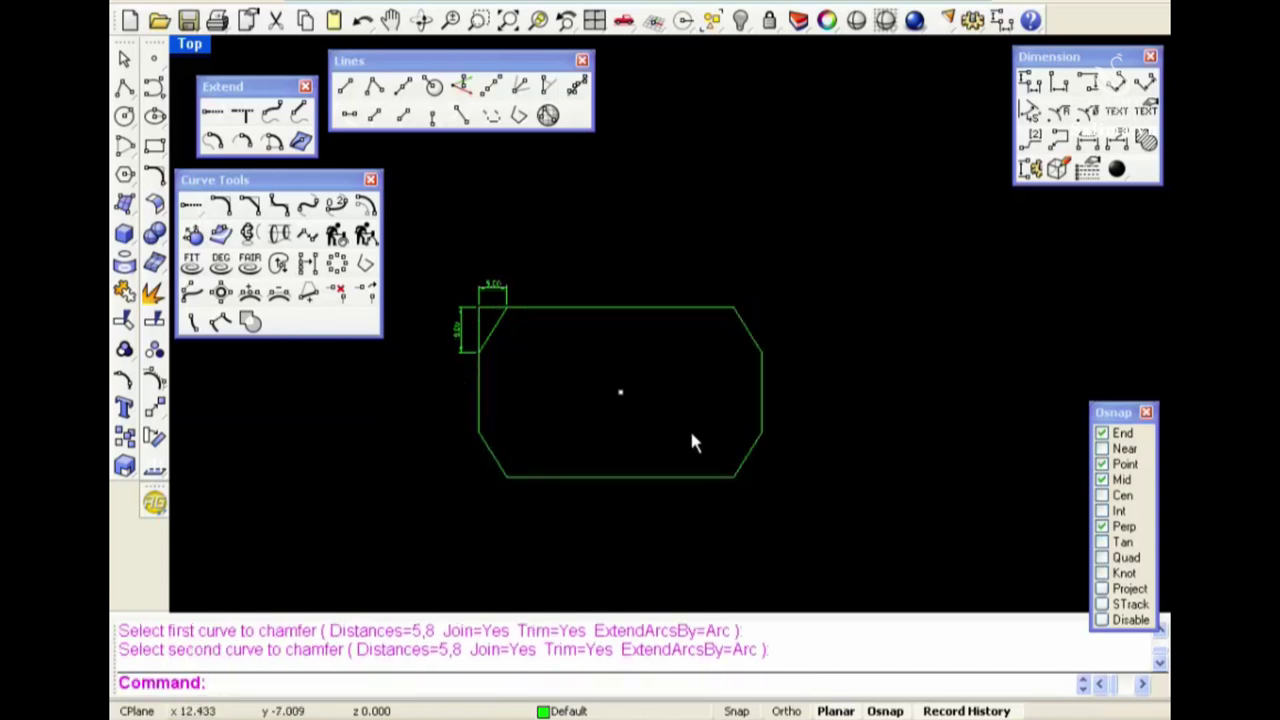
Delete the top-left 5.00 and 8.00 dimensions and loose chamfer line, then chamfer that corner
{"action": "left_click_drag", "start_coordinate": [418, 250], "coordinate": [578, 400]}
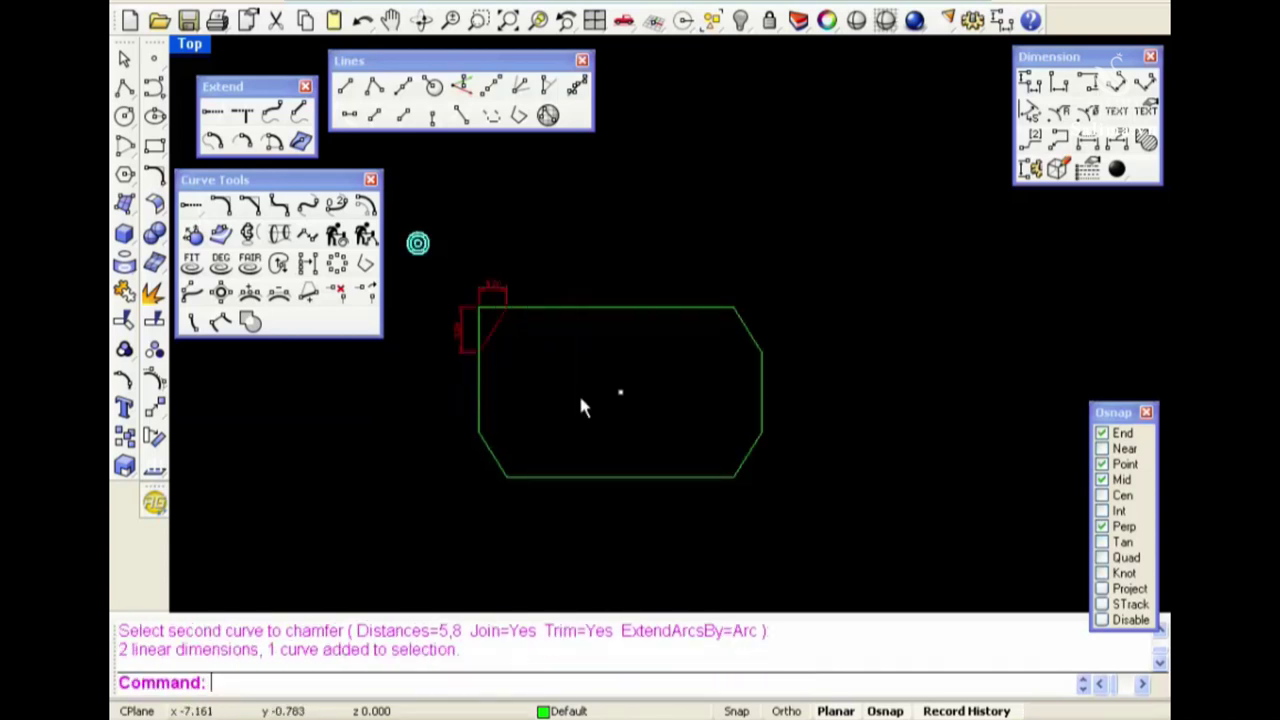
{"action": "key", "text": "Delete"}
{"action": "key", "text": "Return"}
{"action": "left_click", "coordinate": [522, 309]}
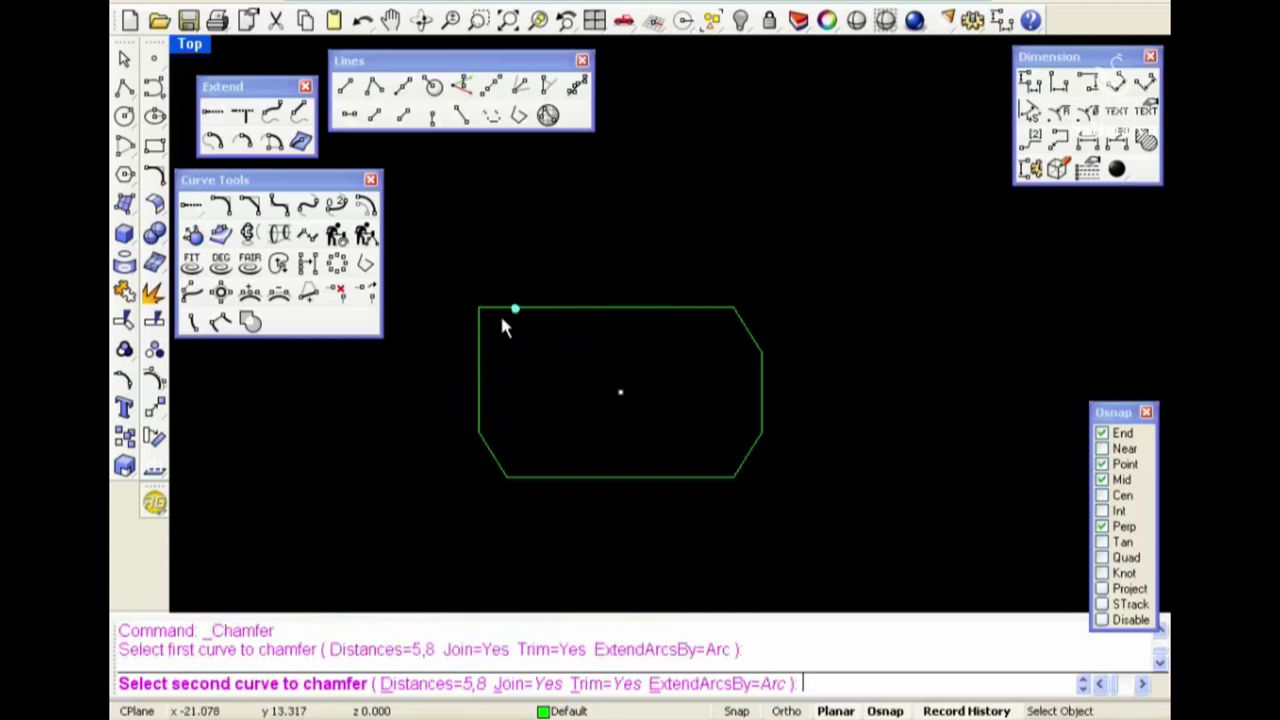
{"action": "left_click", "coordinate": [480, 330]}
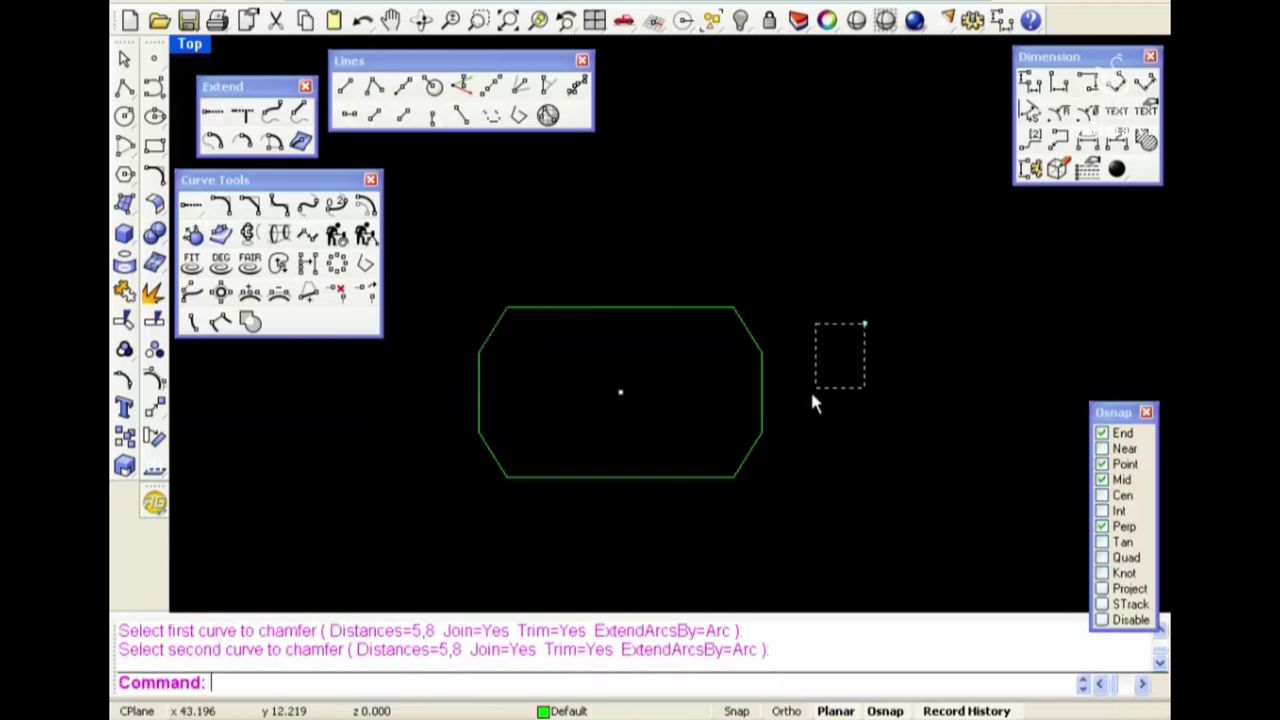
{"action": "left_click_drag", "start_coordinate": [812, 403], "coordinate": [446, 520]}
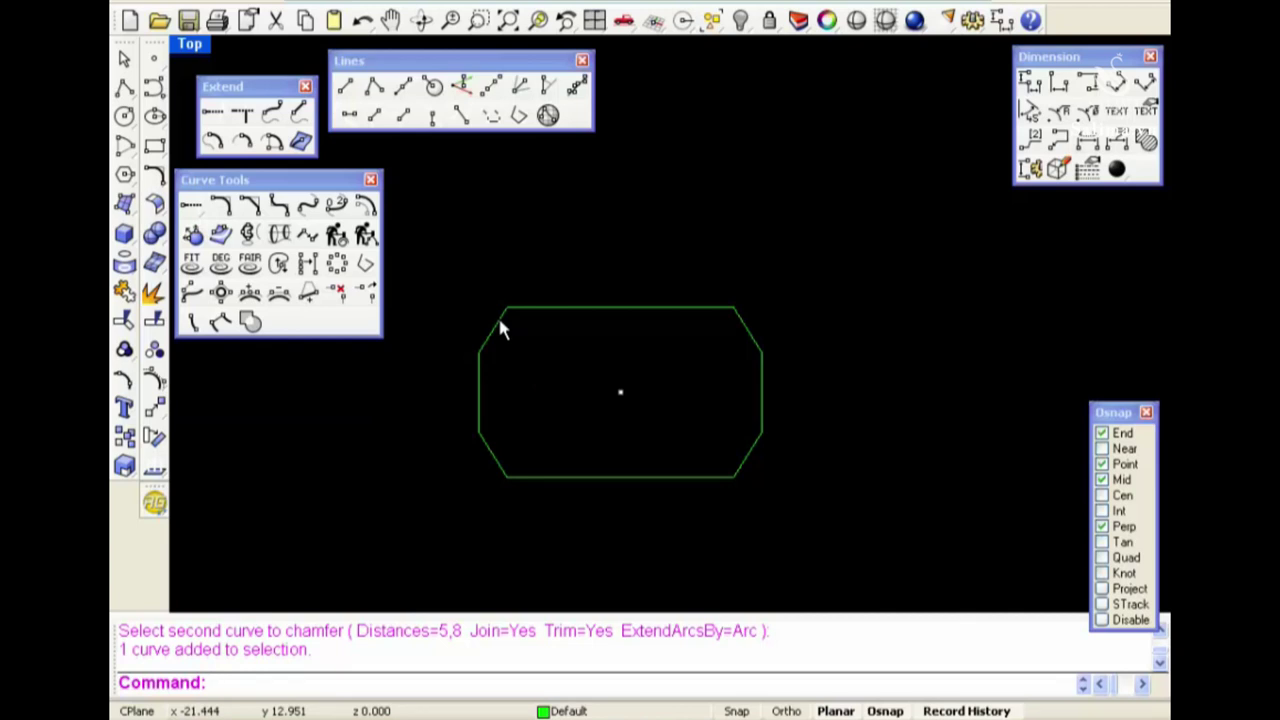
{"action": "scroll", "coordinate": [672, 600], "scroll_direction": "down", "scroll_amount": 1}
Delete the chamfered outline and draw a 10-sided star polygon centred on the origin
{"action": "left_click_drag", "start_coordinate": [814, 523], "coordinate": [626, 360]}
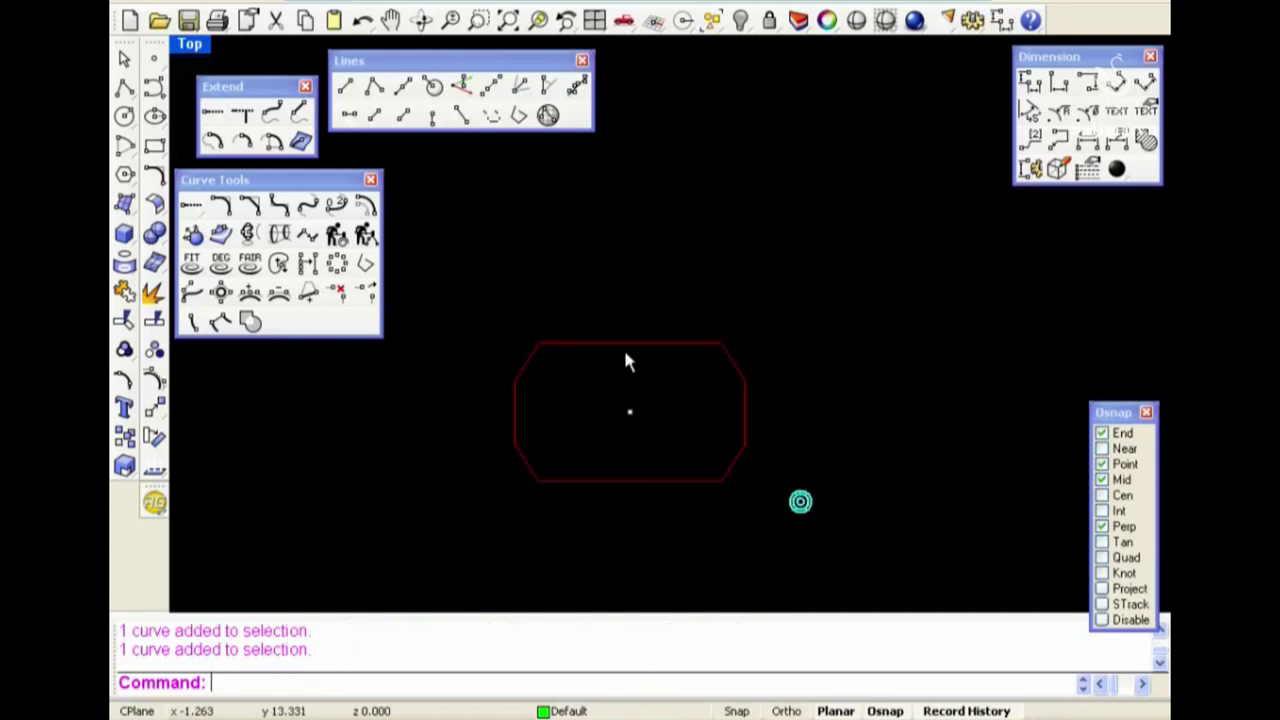
{"action": "key", "text": "Delete"}
{"action": "left_click", "coordinate": [124, 173]}
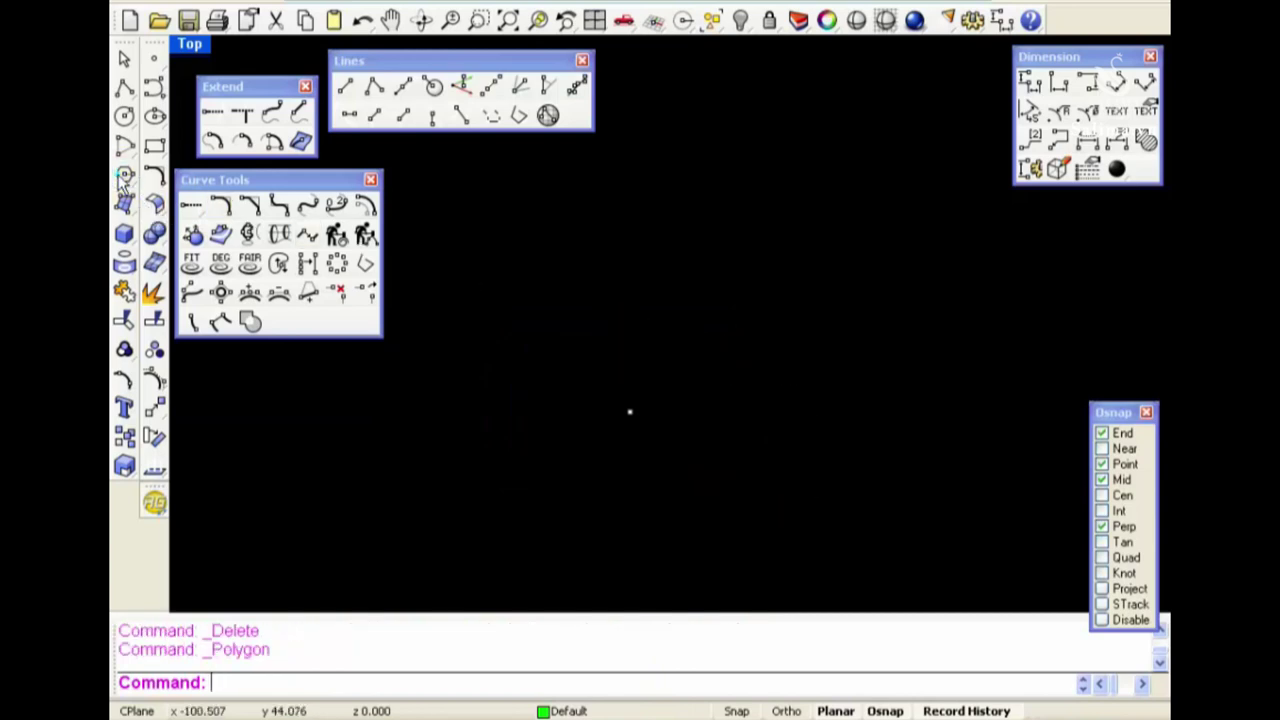
{"action": "left_click", "coordinate": [398, 683]}
{"action": "type", "text": "10"}
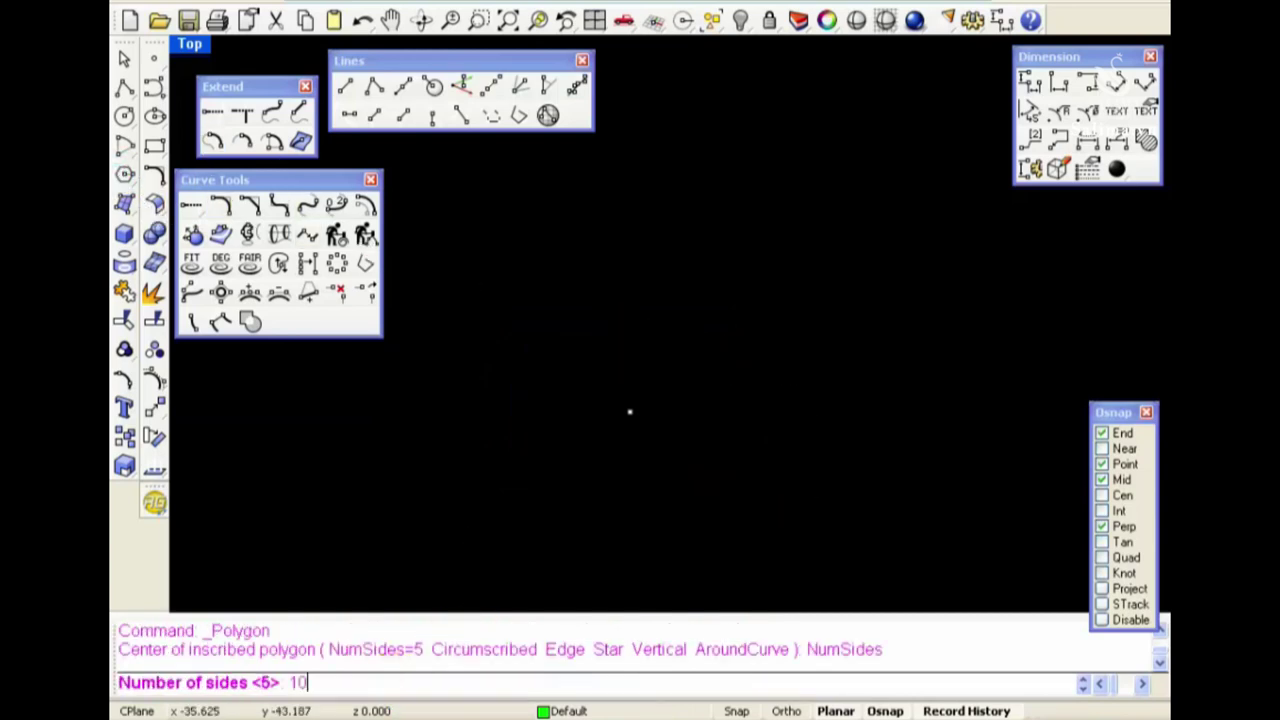
{"action": "key", "text": "Return"}
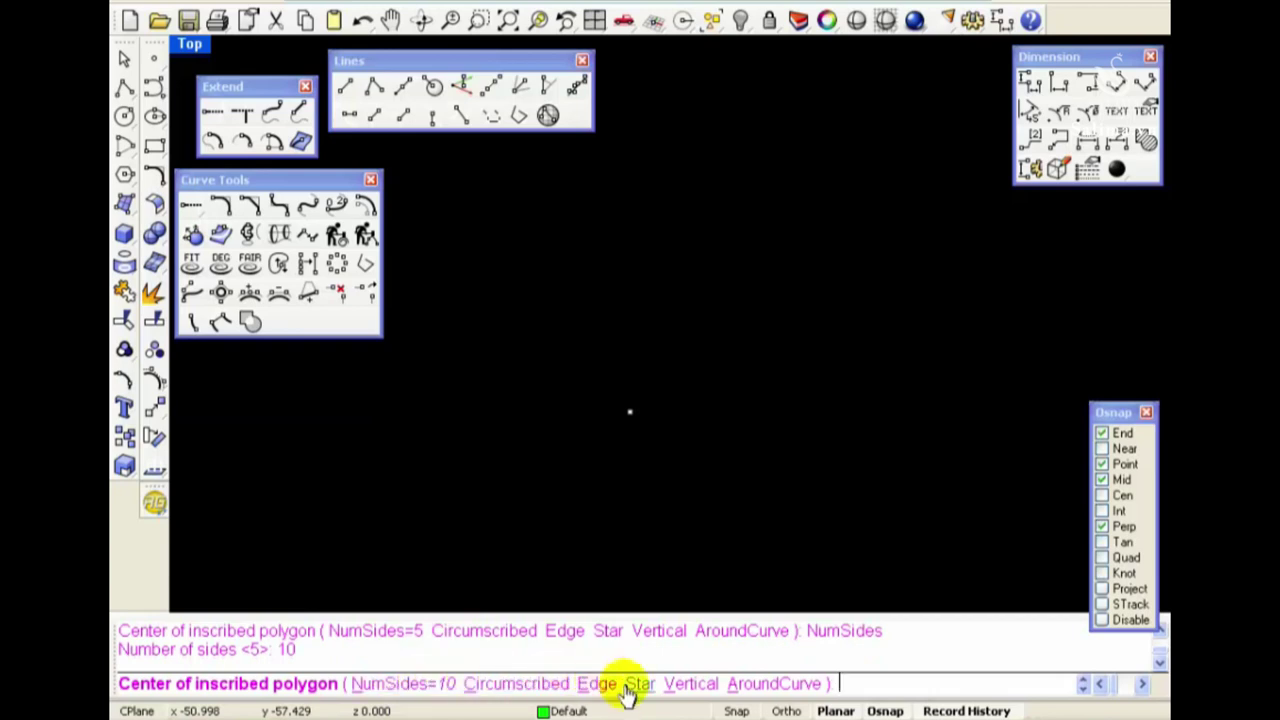
{"action": "left_click", "coordinate": [640, 684]}
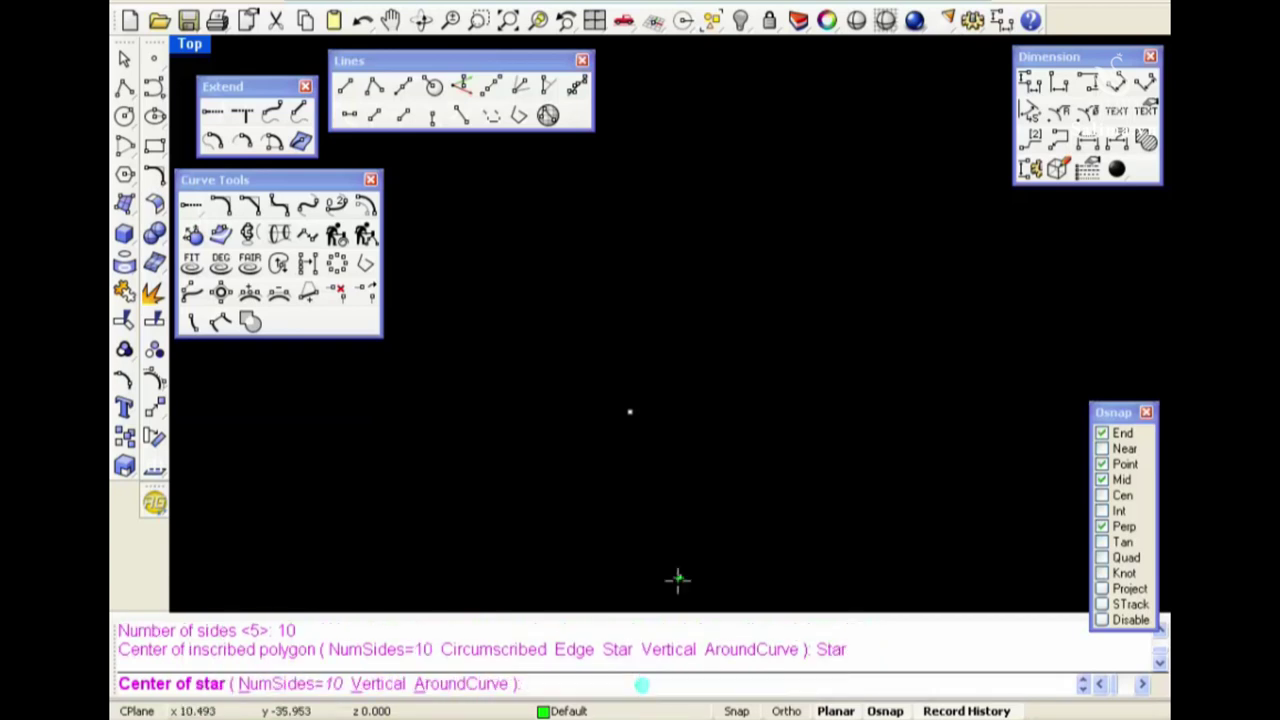
{"action": "type", "text": "0"}
{"action": "key", "text": "Return"}
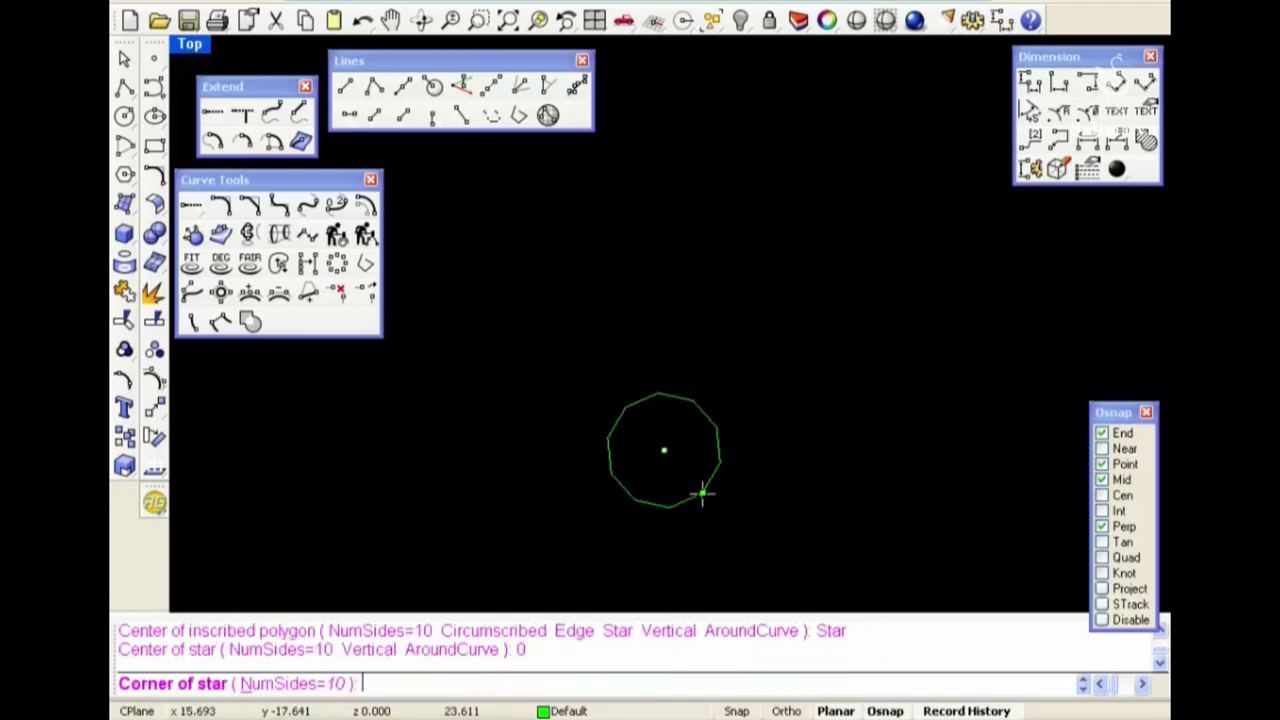
{"action": "left_click", "coordinate": [686, 253]}
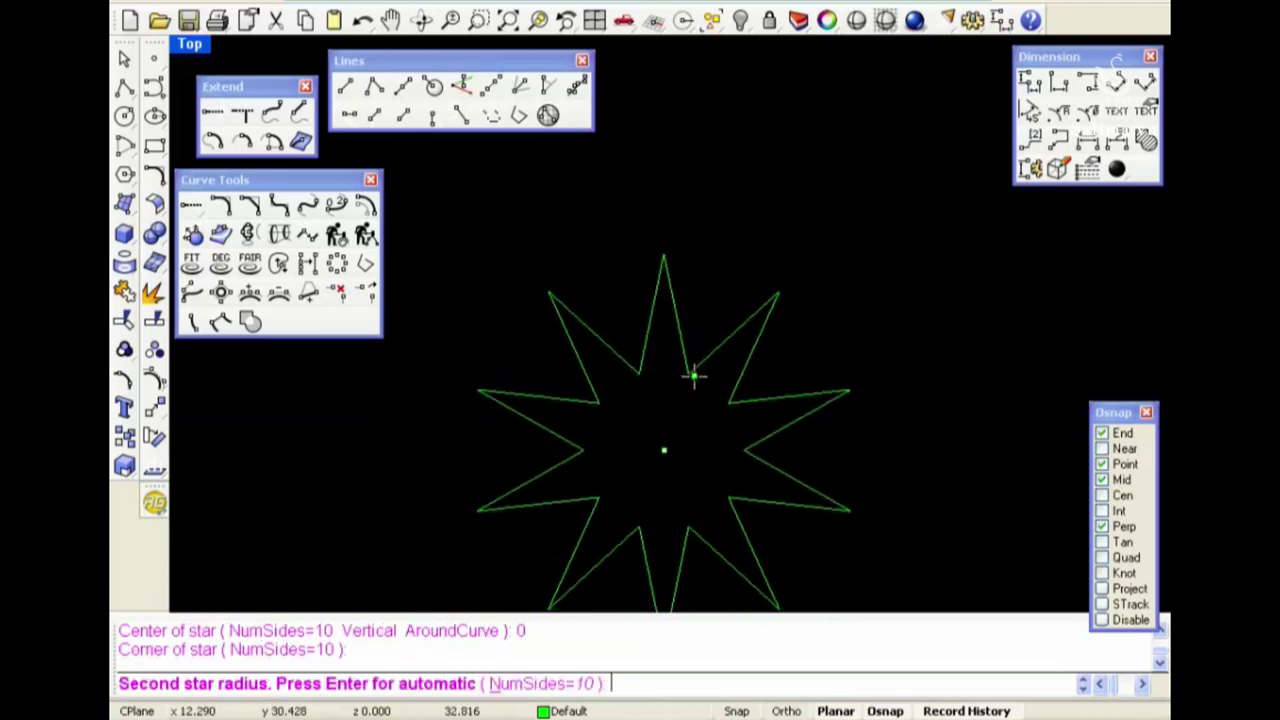
{"action": "left_click", "coordinate": [691, 374]}
{"action": "right_click_drag", "start_coordinate": [689, 374], "coordinate": [700, 293]}
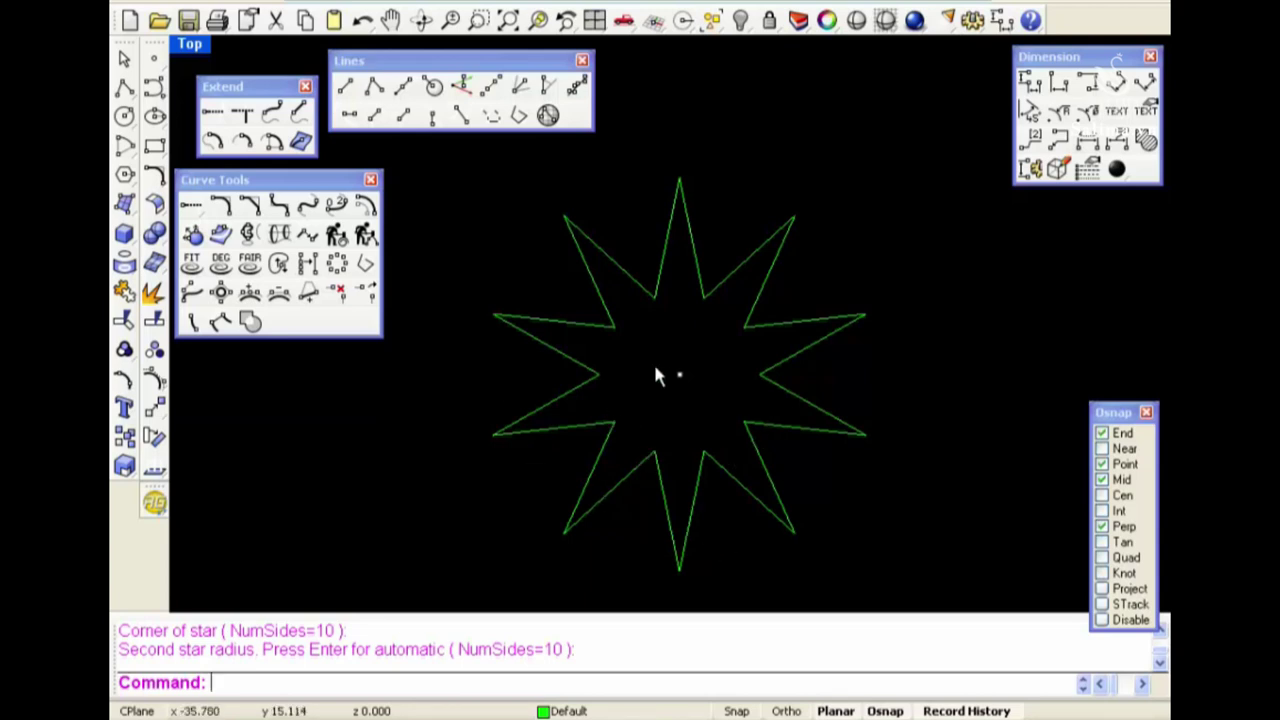
{"action": "left_click", "coordinate": [229, 203]}
{"action": "type", "text": "2"}
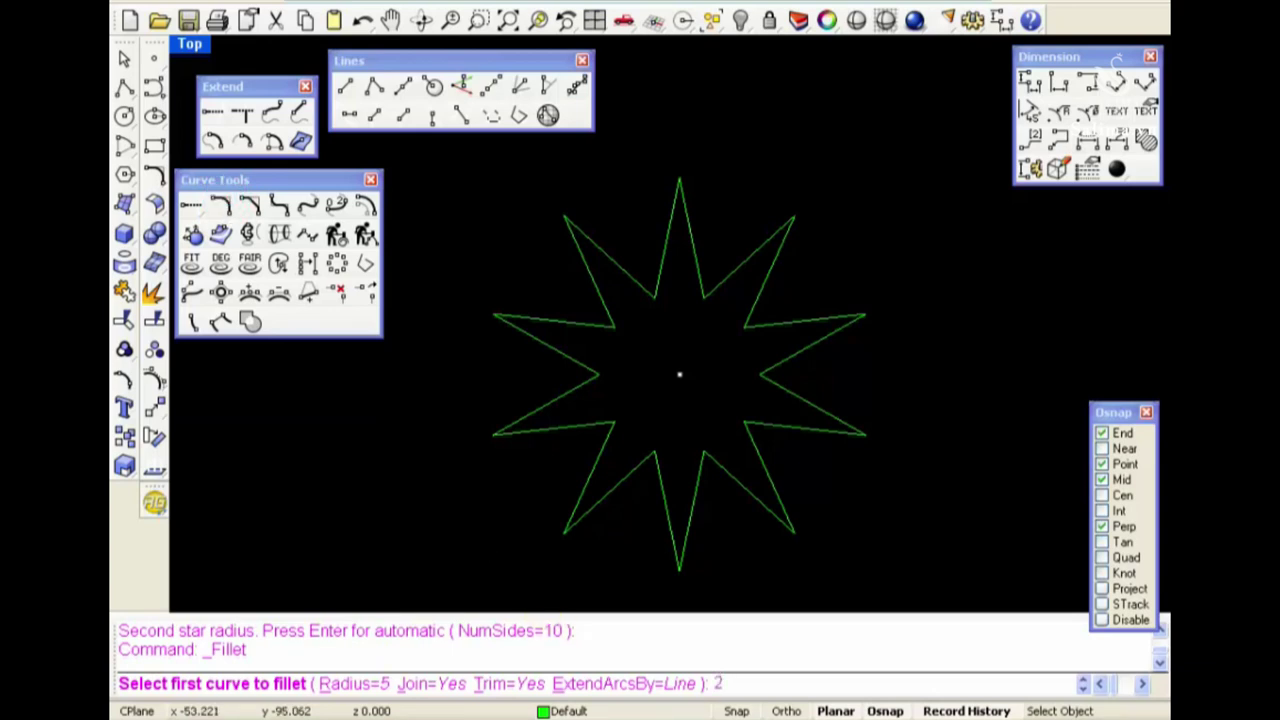
Round the star's left and upper-left tips with radius-2 fillets
{"action": "key", "text": "Return"}
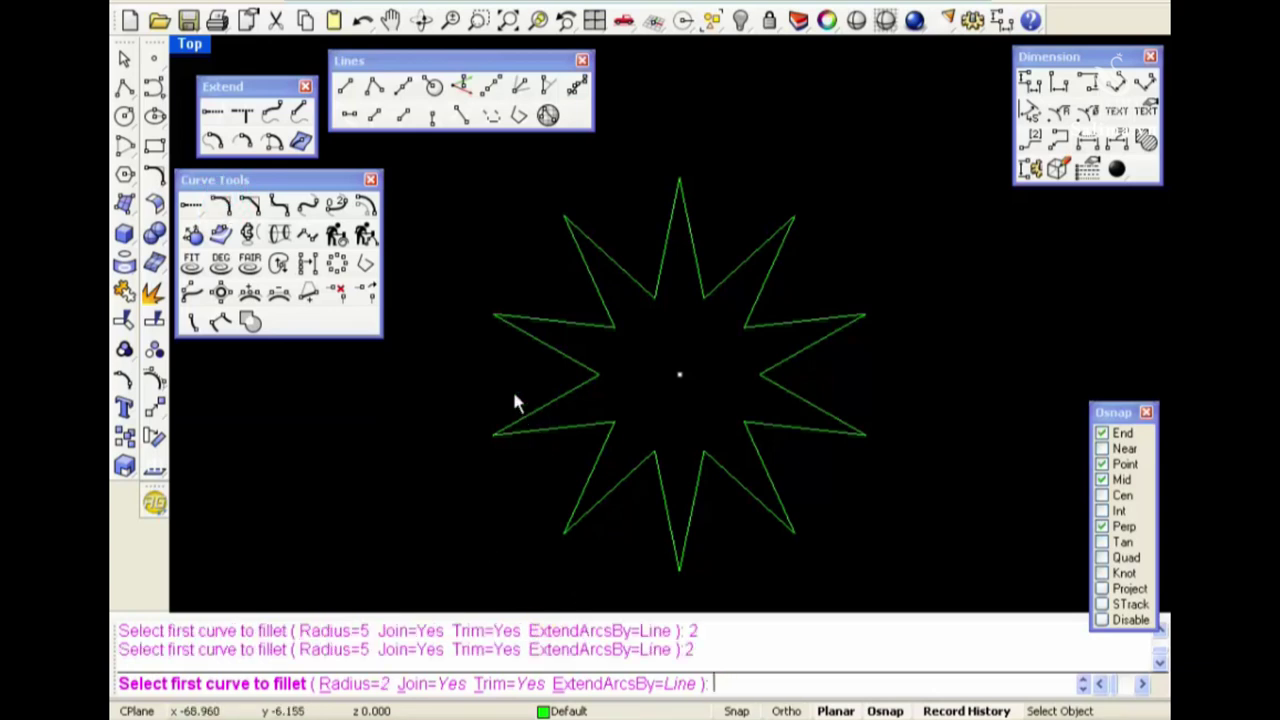
{"action": "left_click", "coordinate": [517, 334]}
{"action": "left_click", "coordinate": [523, 320]}
{"action": "scroll", "coordinate": [523, 320], "scroll_direction": "up", "scroll_amount": 2}
{"action": "right_click", "coordinate": [601, 283]}
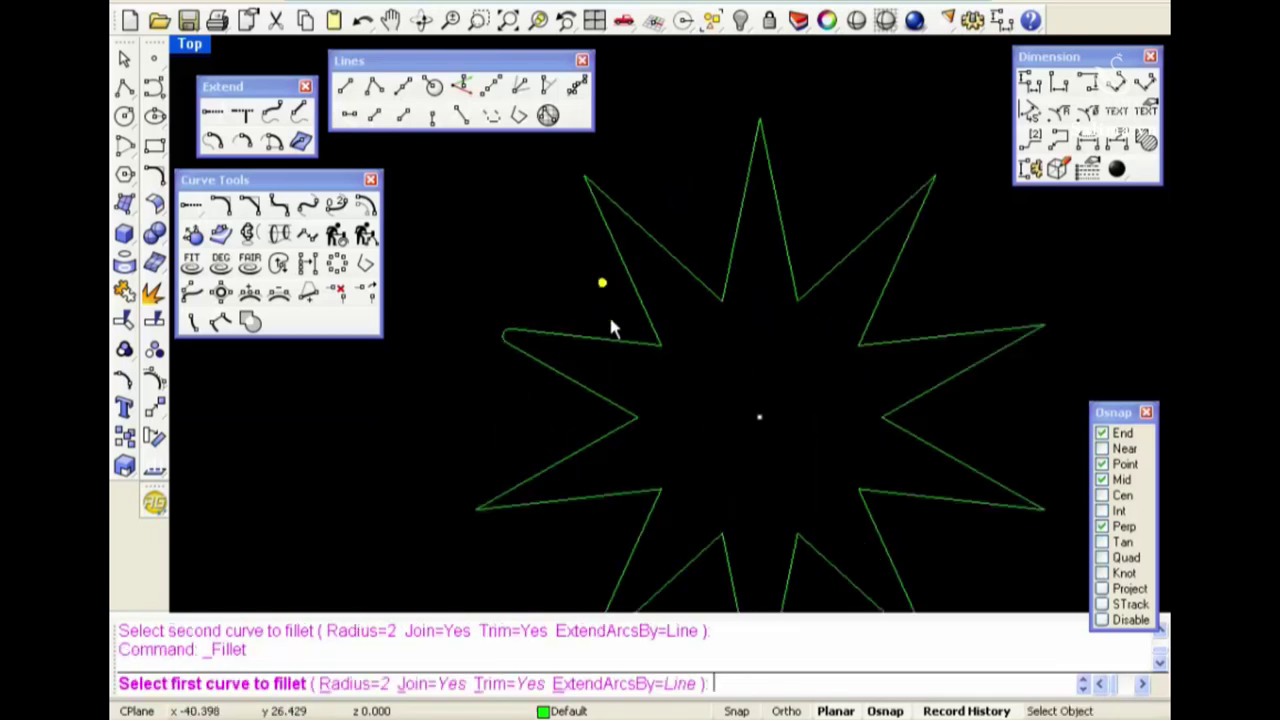
{"action": "left_click", "coordinate": [619, 336]}
{"action": "left_click", "coordinate": [644, 313]}
Fillet an inner corner and the top tip, then undo the trial fillets
{"action": "right_click", "coordinate": [722, 300]}
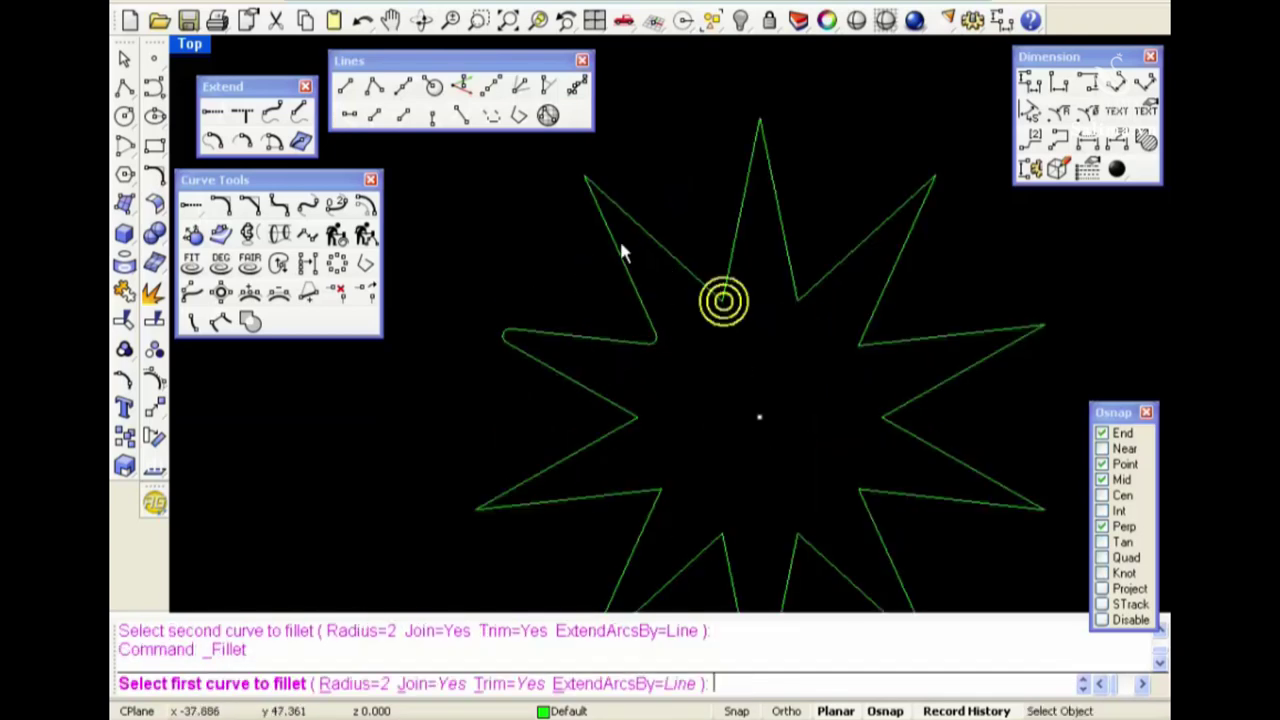
{"action": "left_click", "coordinate": [620, 249]}
{"action": "left_click", "coordinate": [640, 218]}
{"action": "left_click", "coordinate": [694, 281]}
{"action": "left_click", "coordinate": [726, 287]}
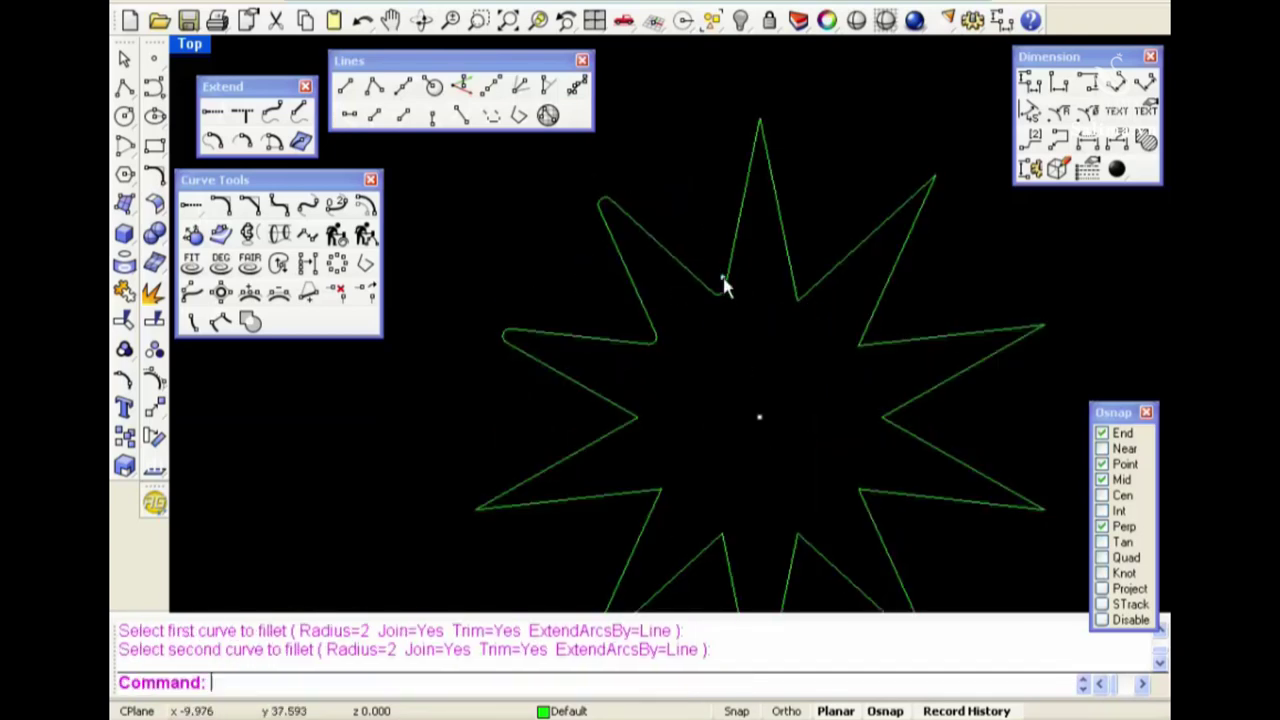
{"action": "right_click", "coordinate": [731, 189]}
{"action": "left_click", "coordinate": [745, 178]}
{"action": "left_click", "coordinate": [771, 180]}
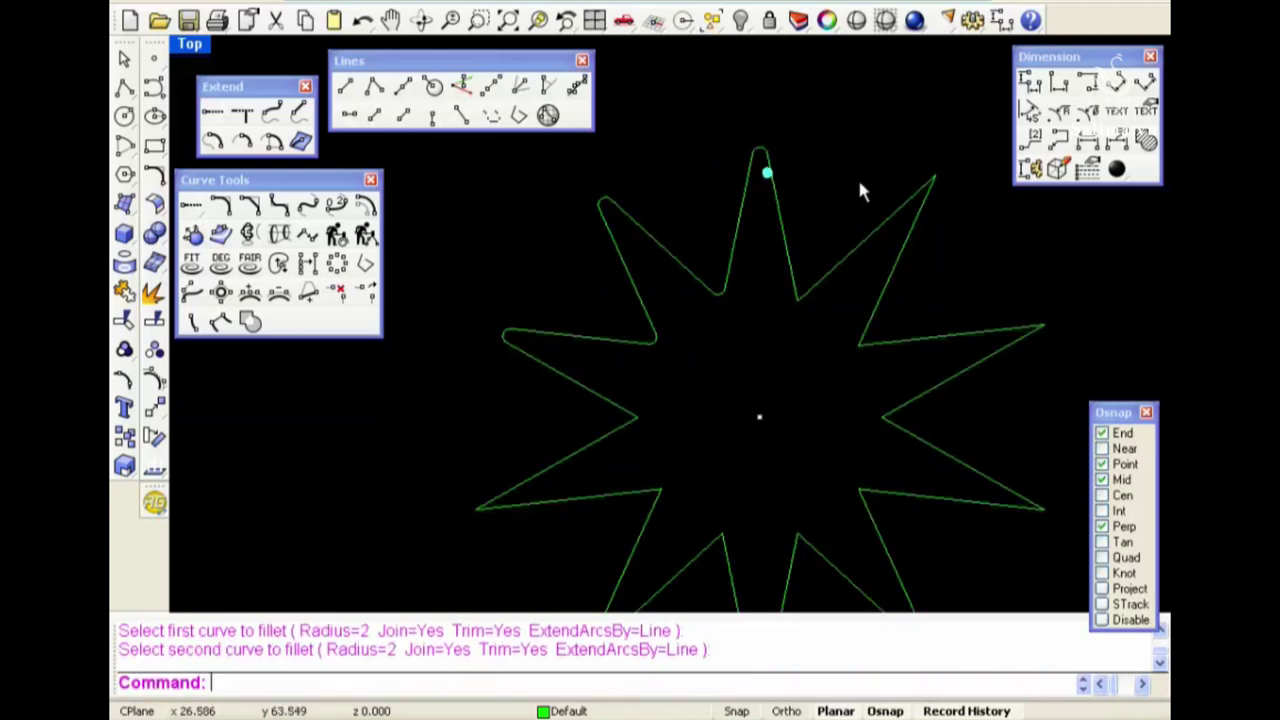
{"action": "key", "text": "ctrl+z"}
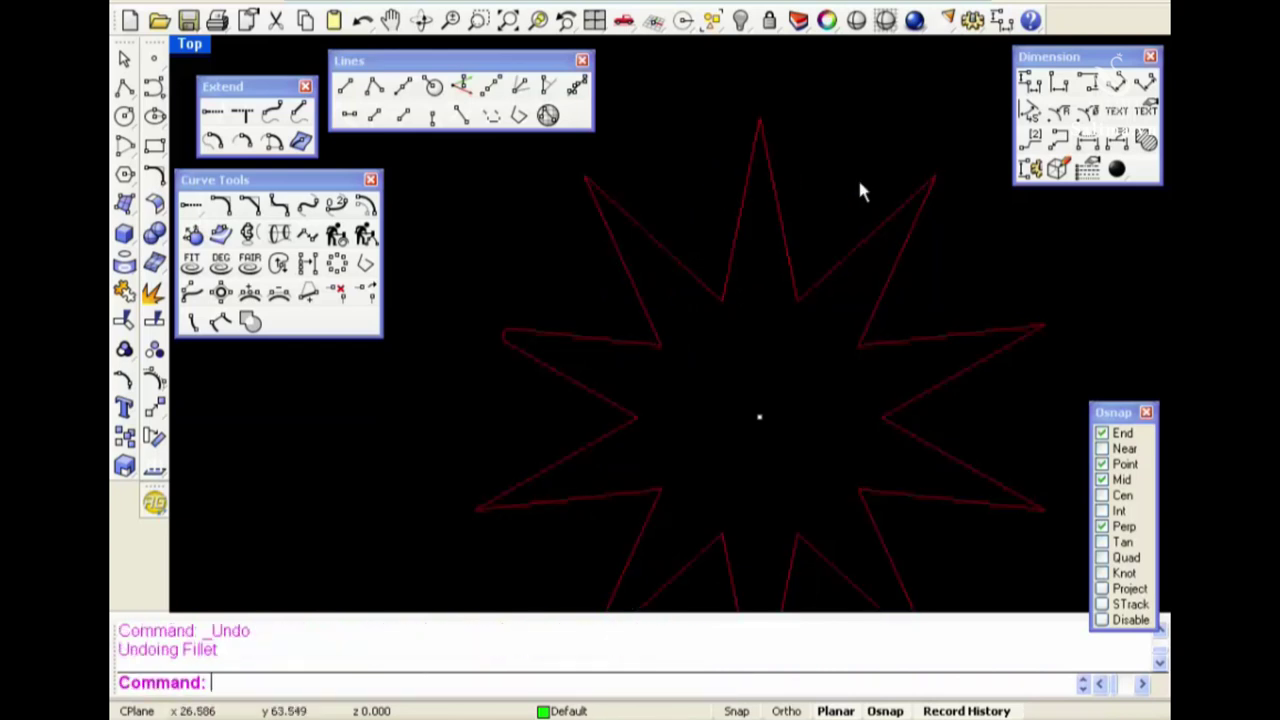
{"action": "right_click", "coordinate": [668, 398]}
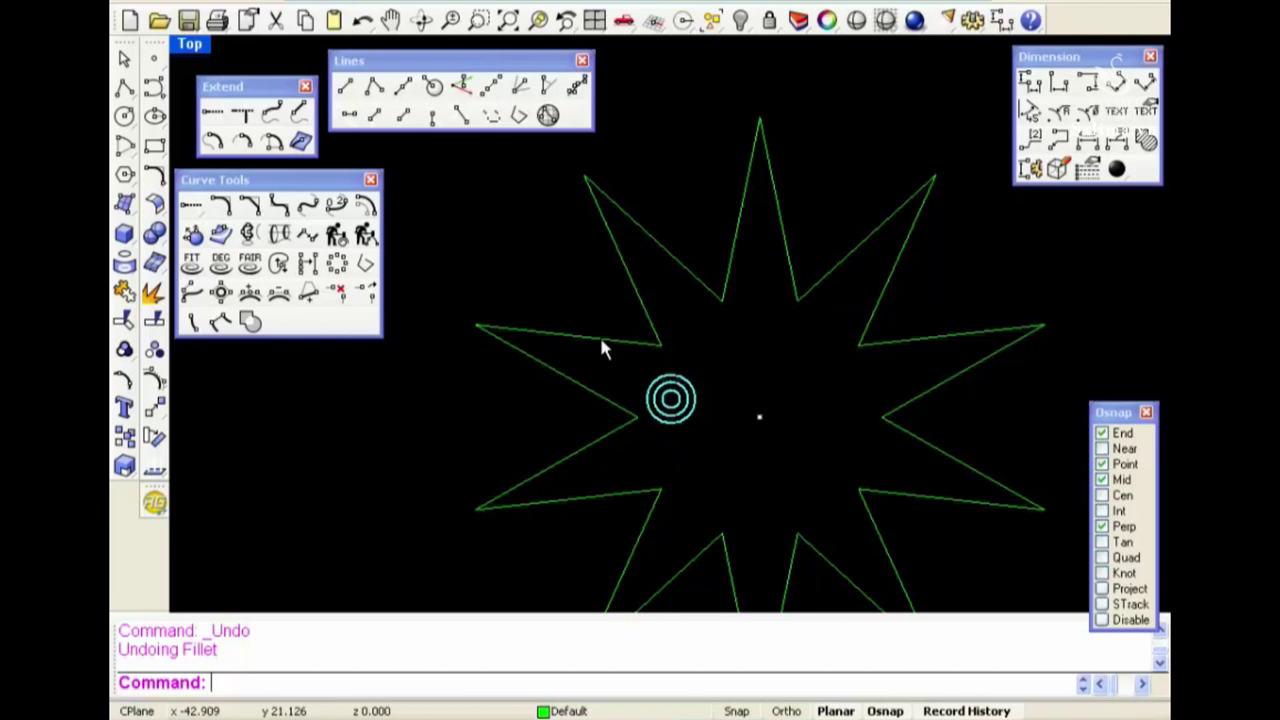
Round every star corner at once with FilletCorners at radius 2.000
{"action": "left_click", "coordinate": [305, 237]}
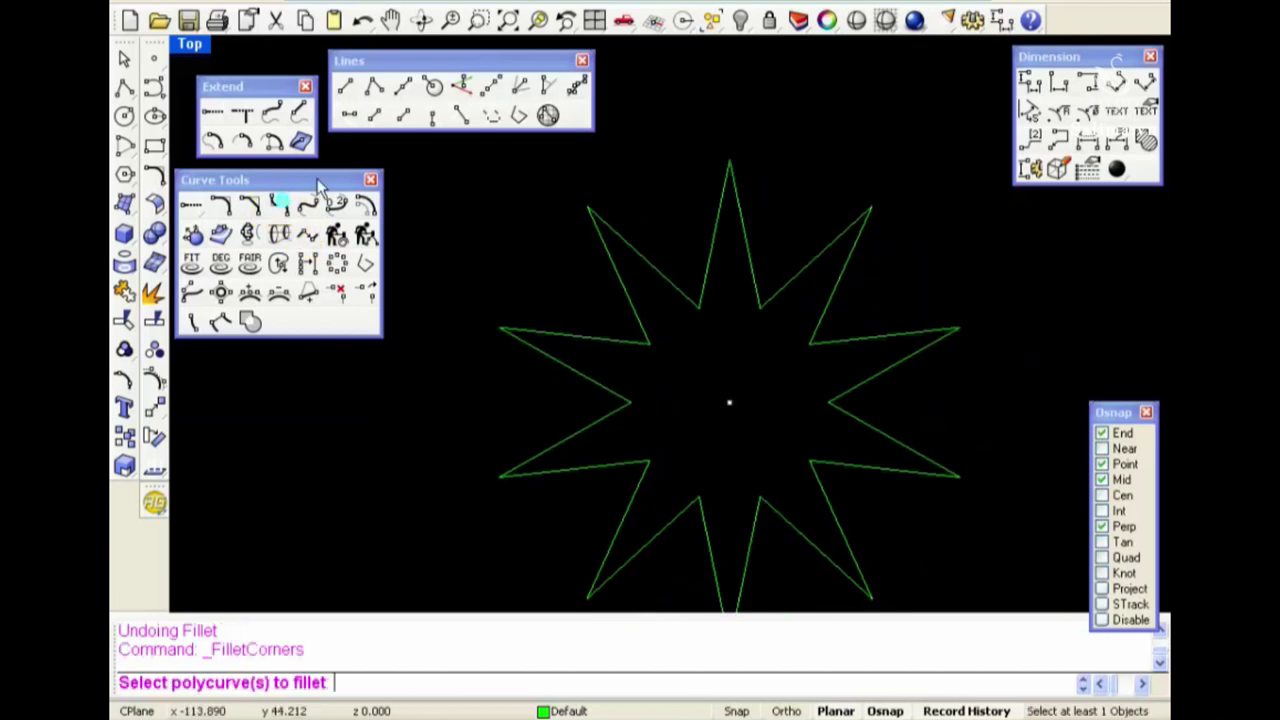
{"action": "left_click", "coordinate": [633, 350]}
{"action": "key", "text": "Return"}
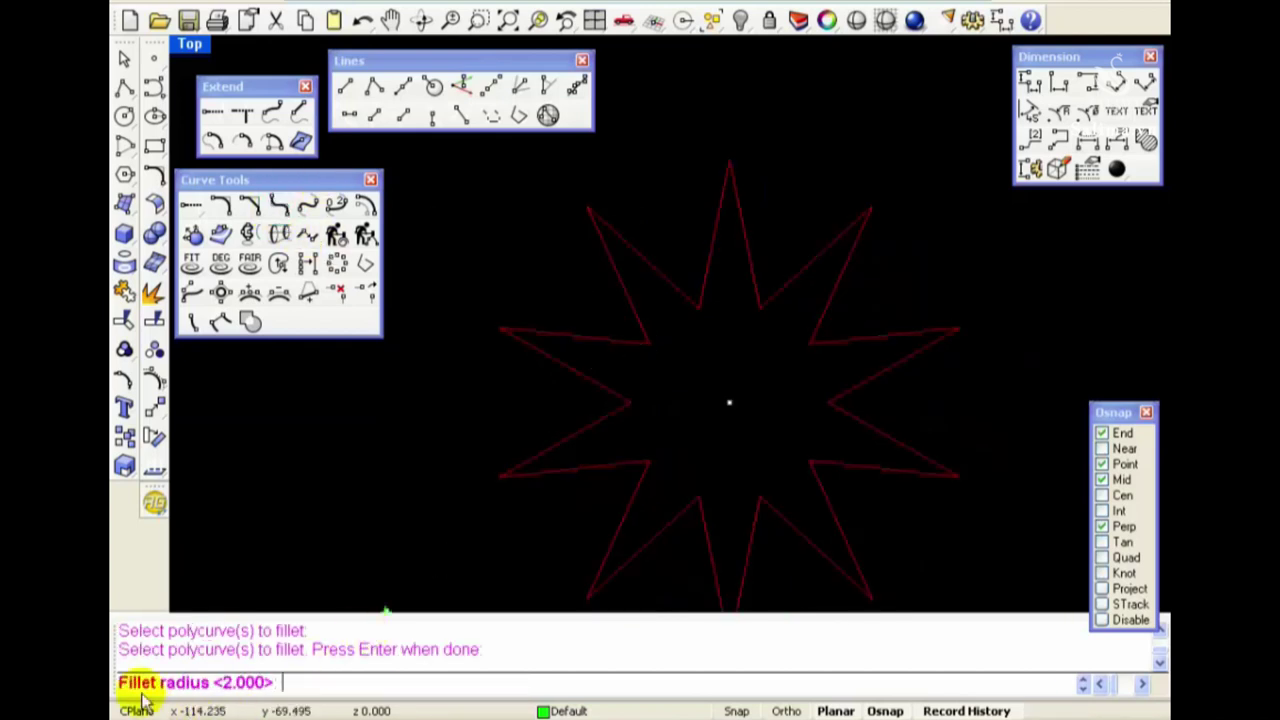
{"action": "key", "text": "Return"}
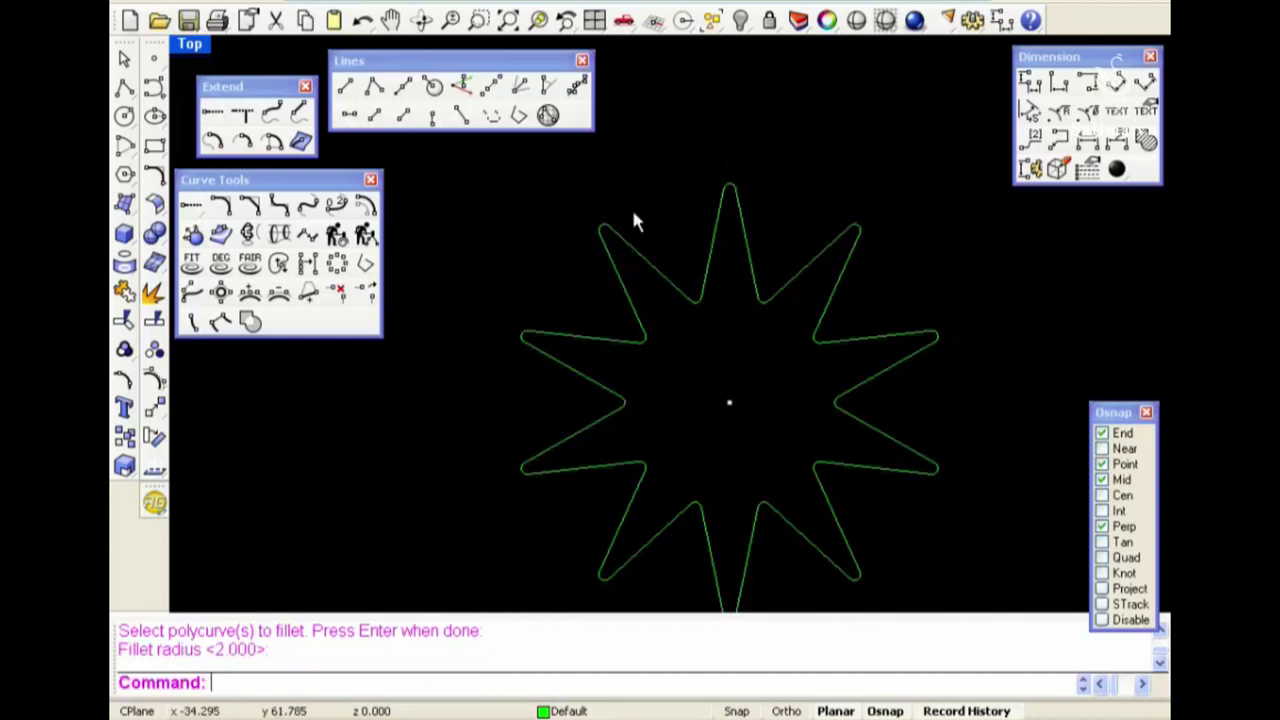
Window-select the rounded star and delete it
{"action": "mouse_move", "coordinate": [615, 342]}
{"action": "right_mouse_down"}
{"action": "mouse_move", "coordinate": [668, 357]}
{"action": "mouse_move", "coordinate": [643, 286]}
{"action": "right_mouse_up"}
{"action": "scroll", "coordinate": [684, 278], "scroll_direction": "down", "scroll_amount": 2}
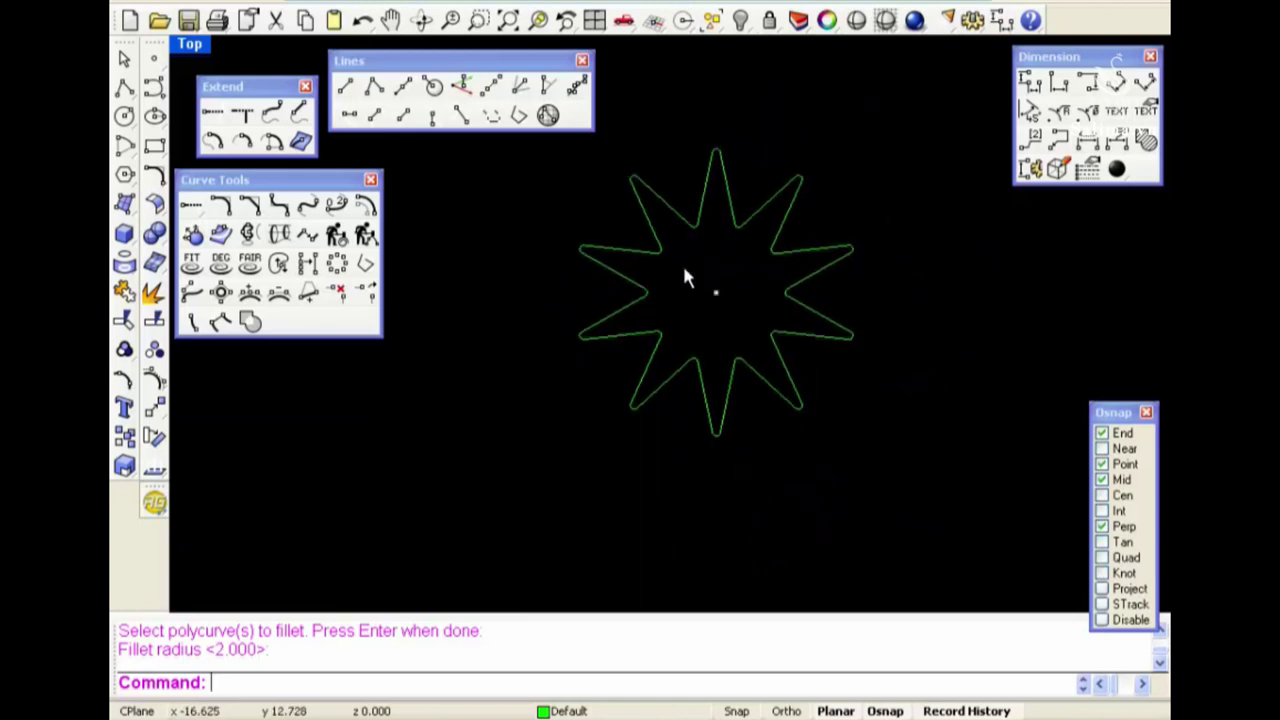
{"action": "left_click_drag", "start_coordinate": [954, 335], "coordinate": [606, 190]}
{"action": "key", "text": "Delete"}
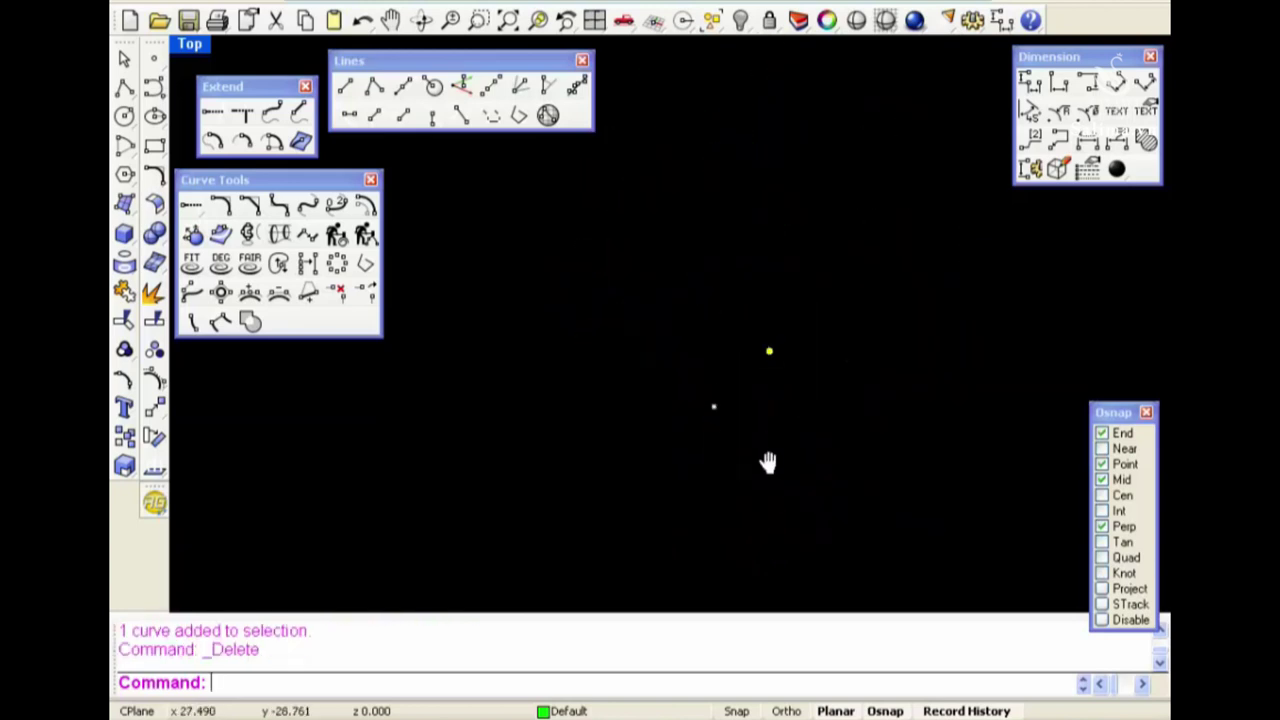
Draw a lower vertical line and a second vertical line offset higher and to the right
{"action": "type", "text": "l"}
{"action": "key", "text": "Return"}
{"action": "left_click", "coordinate": [575, 424]}
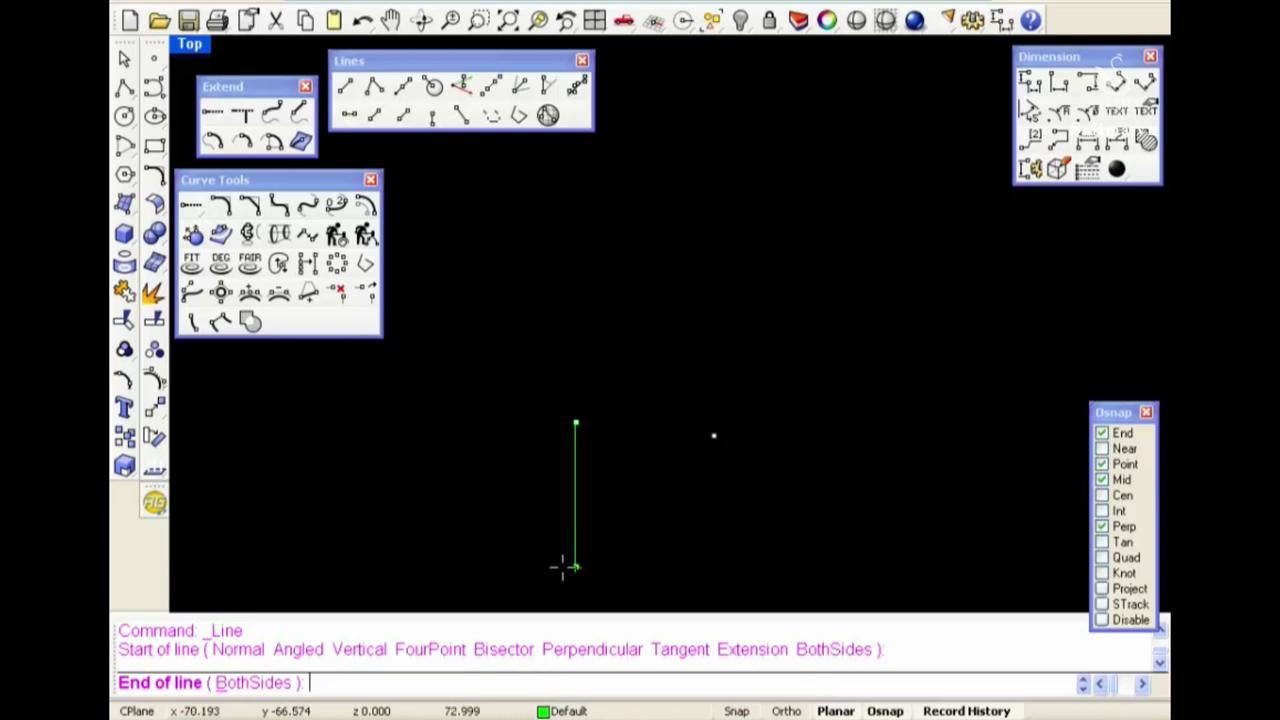
{"action": "left_click", "coordinate": [565, 567]}
{"action": "key", "text": "Return"}
{"action": "left_click", "coordinate": [654, 72]}
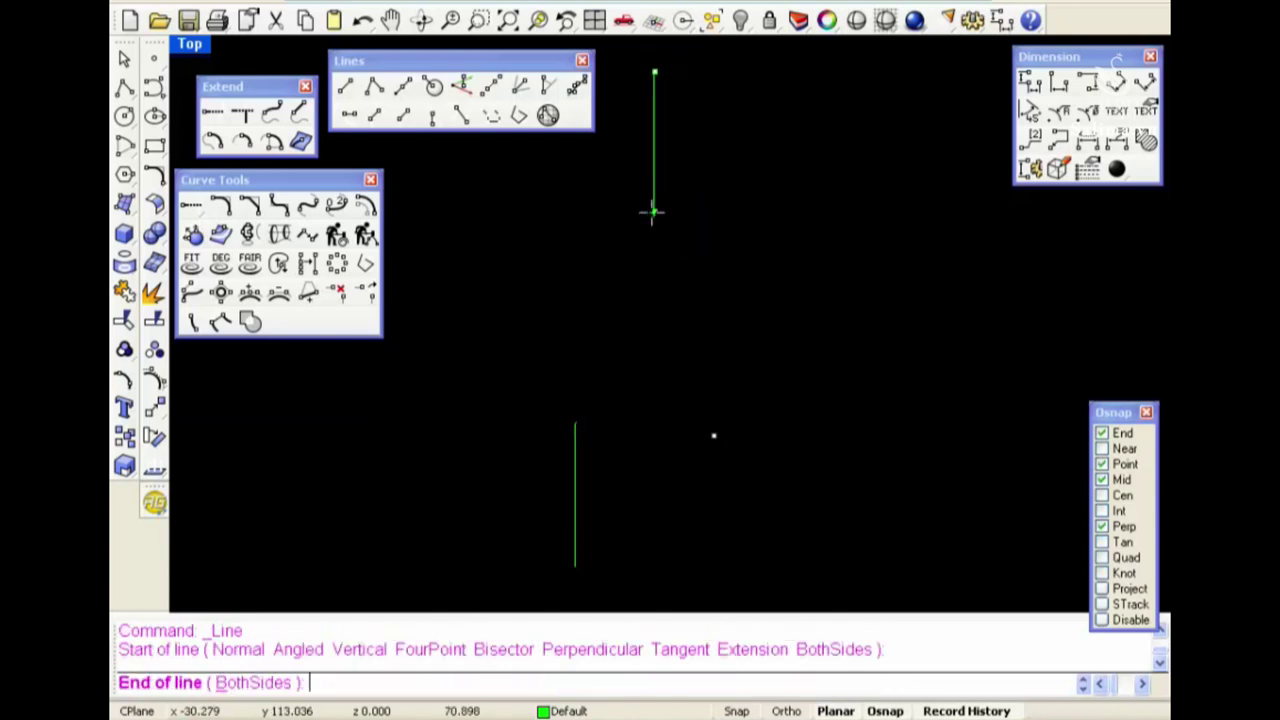
{"action": "left_click", "coordinate": [650, 208]}
{"action": "left_click_drag", "start_coordinate": [651, 177], "coordinate": [645, 208]}
{"action": "right_click_drag", "start_coordinate": [645, 208], "coordinate": [671, 294]}
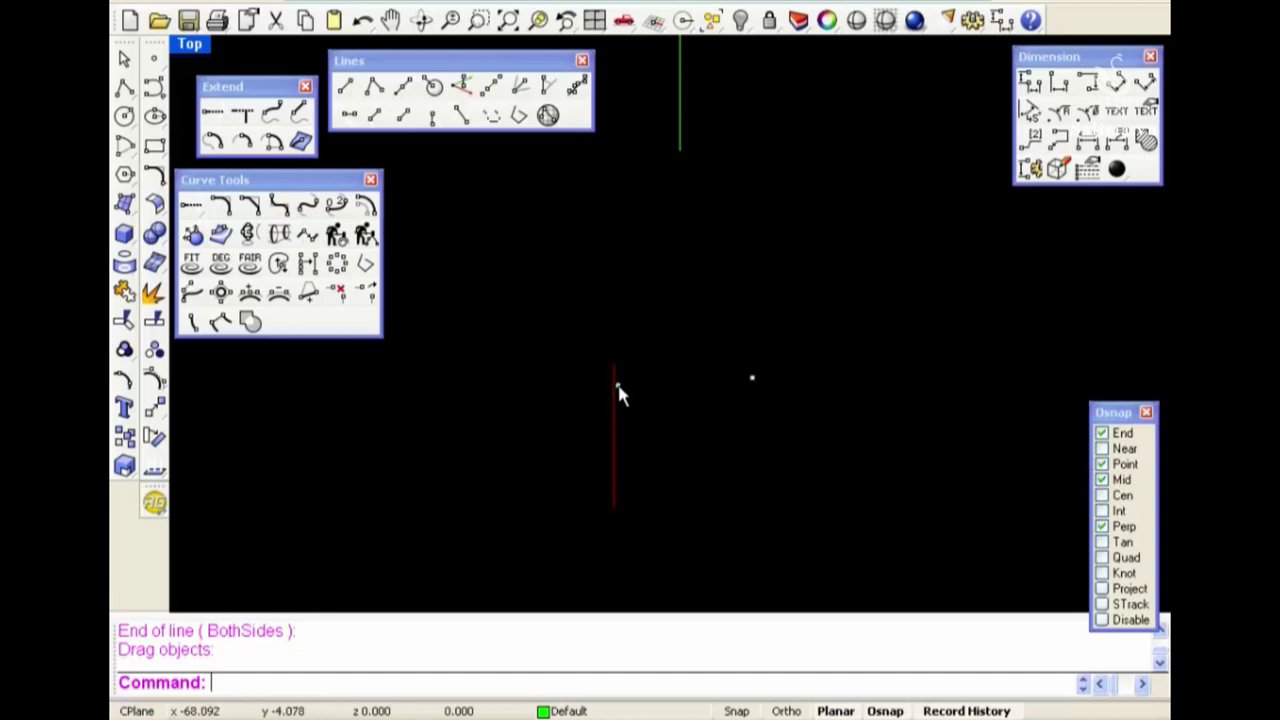
{"action": "right_click_drag", "start_coordinate": [746, 243], "coordinate": [748, 315]}
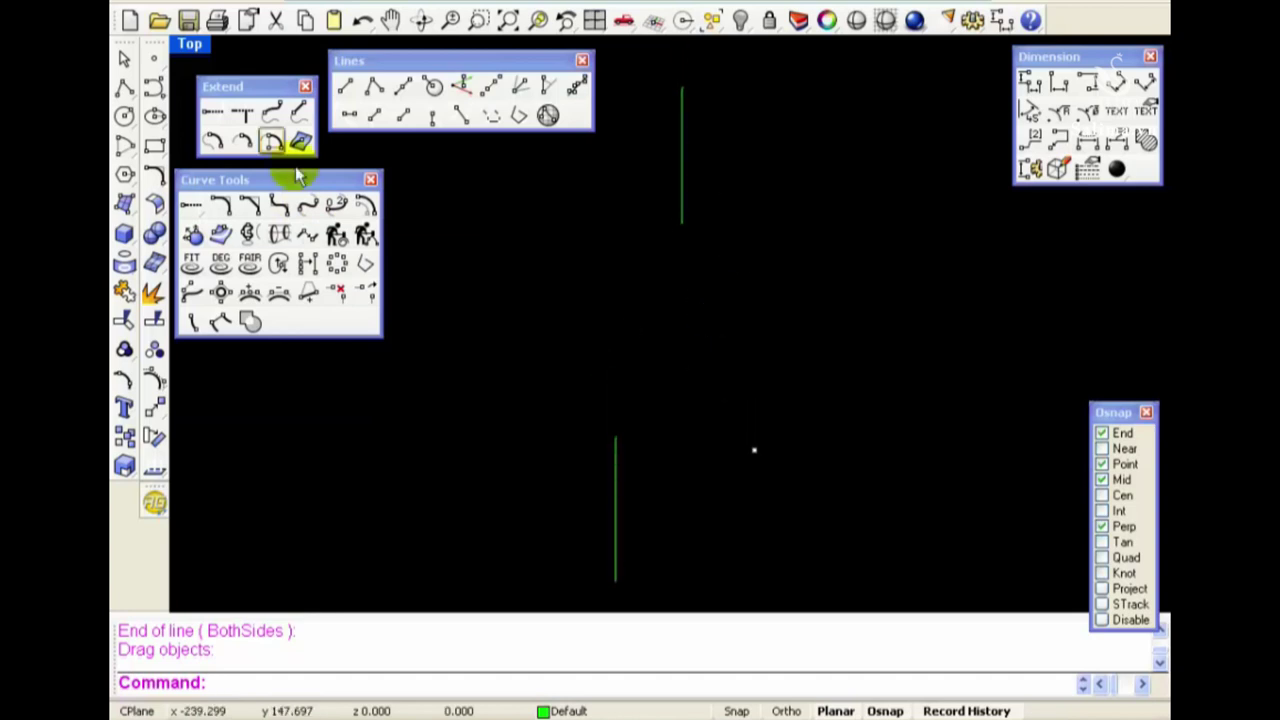
On Layer 01, draw a freeform S-curve from the lower line's top to the upper line's bottom
{"action": "left_click", "coordinate": [148, 88]}
{"action": "left_click", "coordinate": [621, 710]}
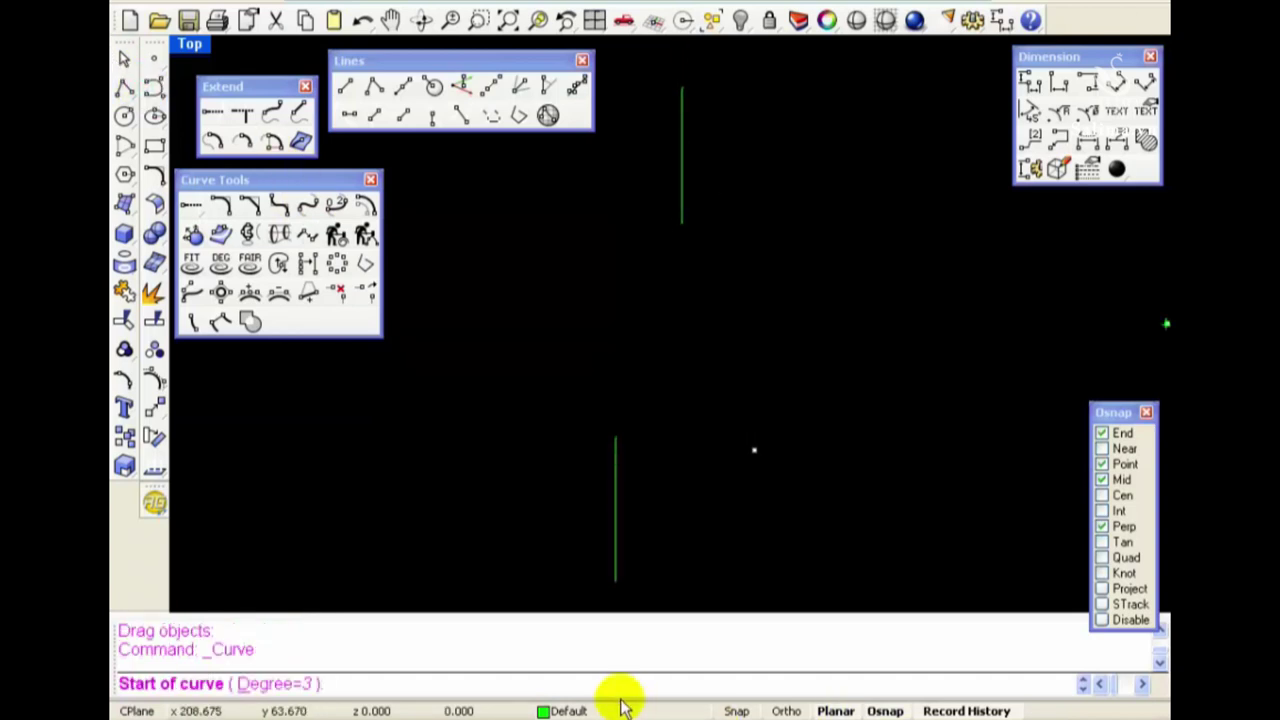
{"action": "left_click", "coordinate": [590, 600]}
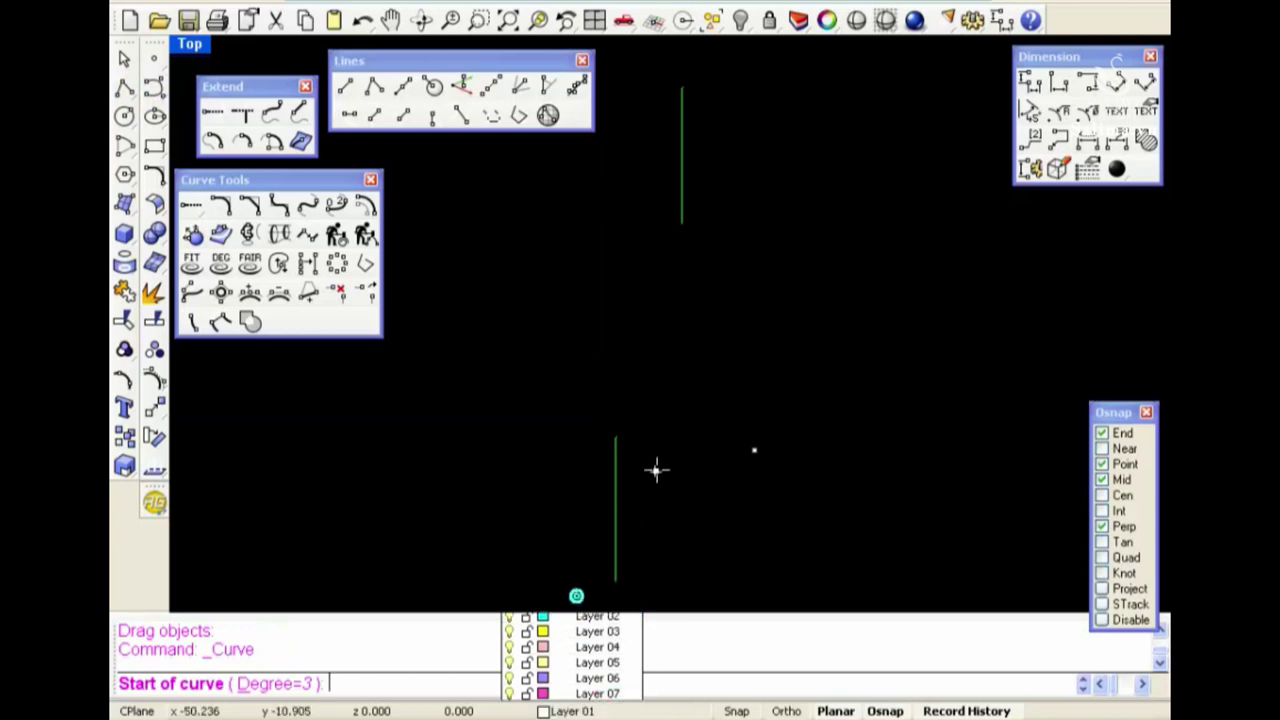
{"action": "left_click", "coordinate": [618, 435]}
{"action": "left_click", "coordinate": [618, 382]}
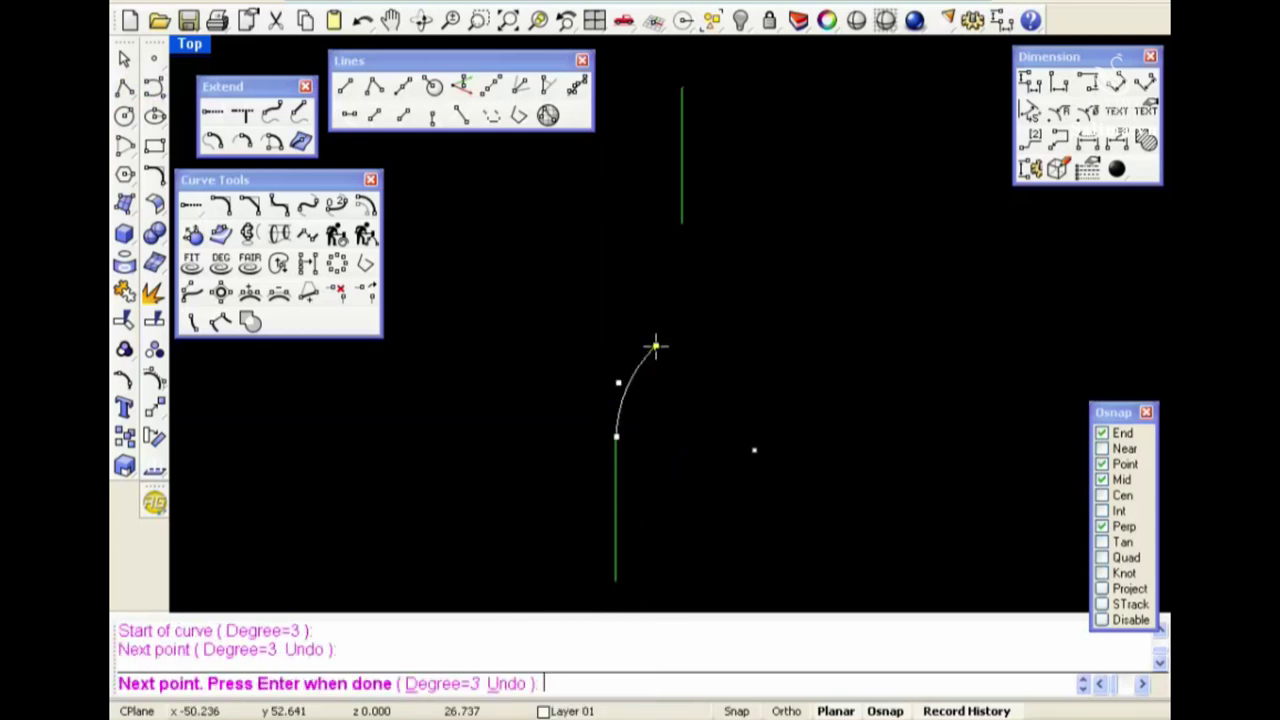
{"action": "left_click", "coordinate": [659, 335]}
{"action": "left_click", "coordinate": [686, 286]}
{"action": "left_click", "coordinate": [683, 224]}
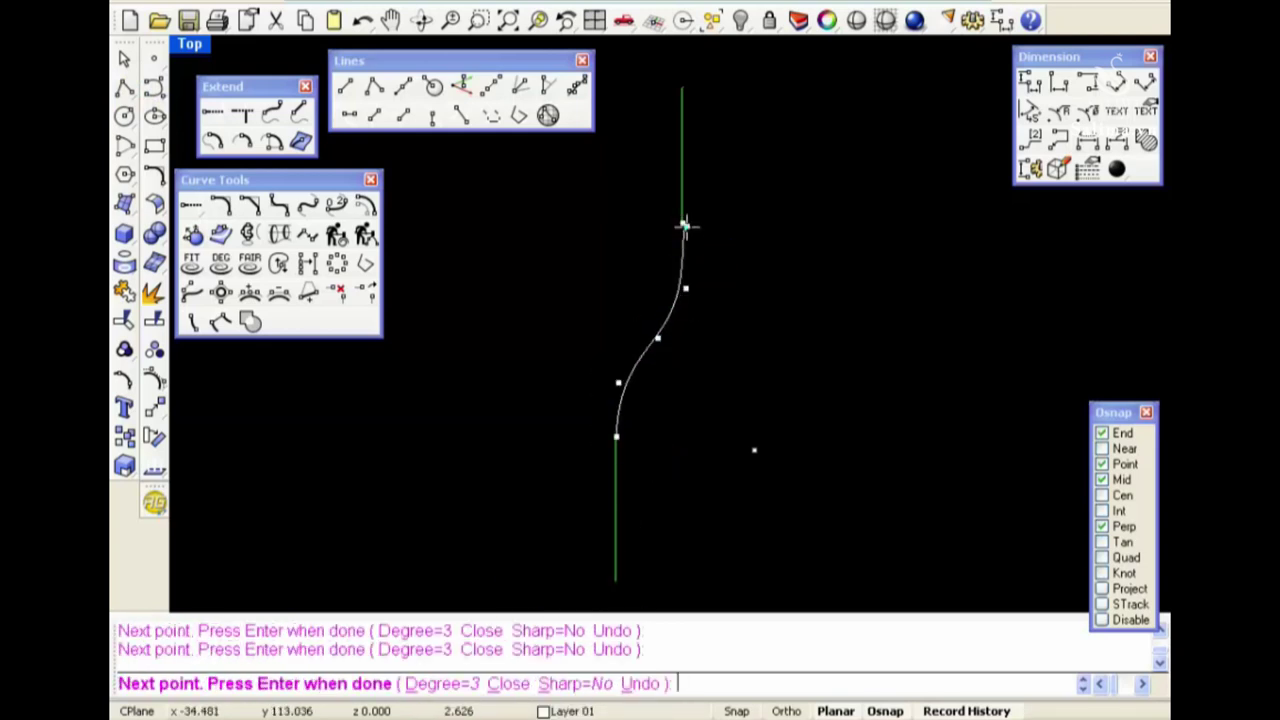
{"action": "key", "text": "Return"}
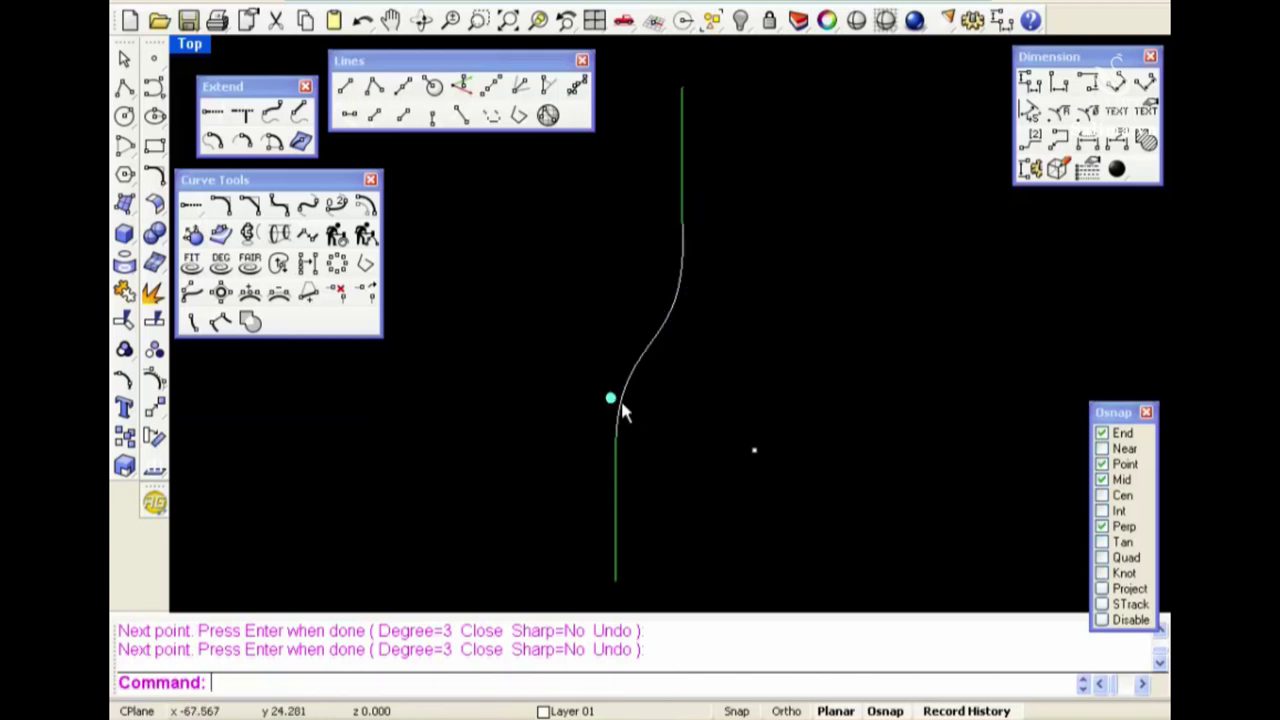
Zoom in and out to inspect the S-curve, then delete it
{"action": "scroll", "coordinate": [622, 460], "scroll_direction": "up", "scroll_amount": 2}
{"action": "scroll", "coordinate": [616, 455], "scroll_direction": "up", "scroll_amount": 3}
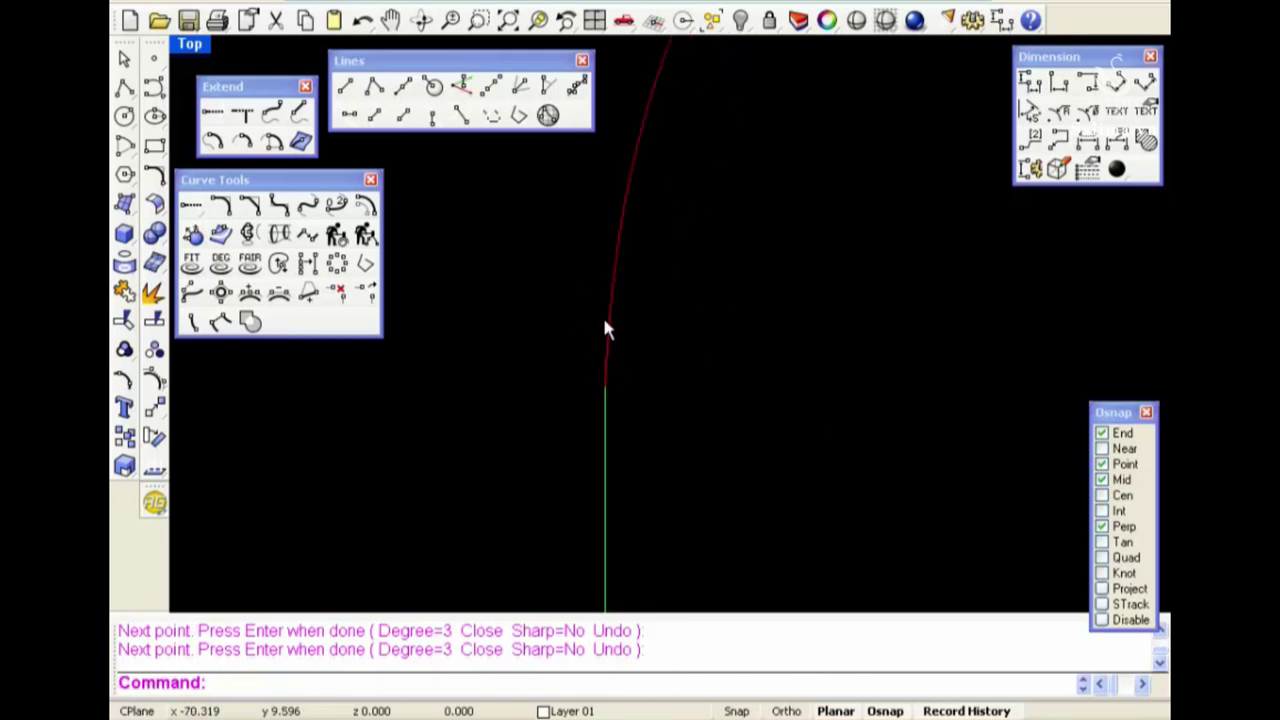
{"action": "scroll", "coordinate": [660, 340], "scroll_direction": "down", "scroll_amount": 3}
{"action": "scroll", "coordinate": [630, 432], "scroll_direction": "up", "scroll_amount": 1}
{"action": "scroll", "coordinate": [638, 340], "scroll_direction": "up", "scroll_amount": 2}
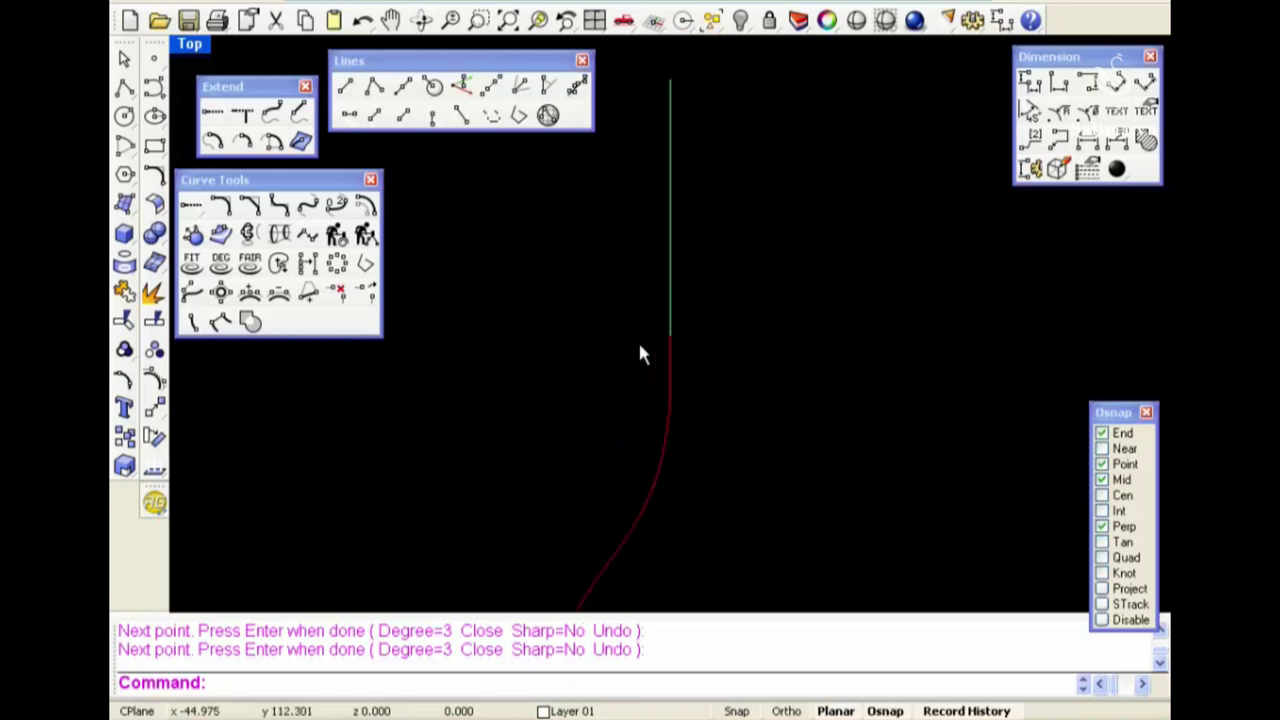
{"action": "scroll", "coordinate": [660, 320], "scroll_direction": "down", "scroll_amount": 1}
{"action": "scroll", "coordinate": [656, 391], "scroll_direction": "up", "scroll_amount": 2}
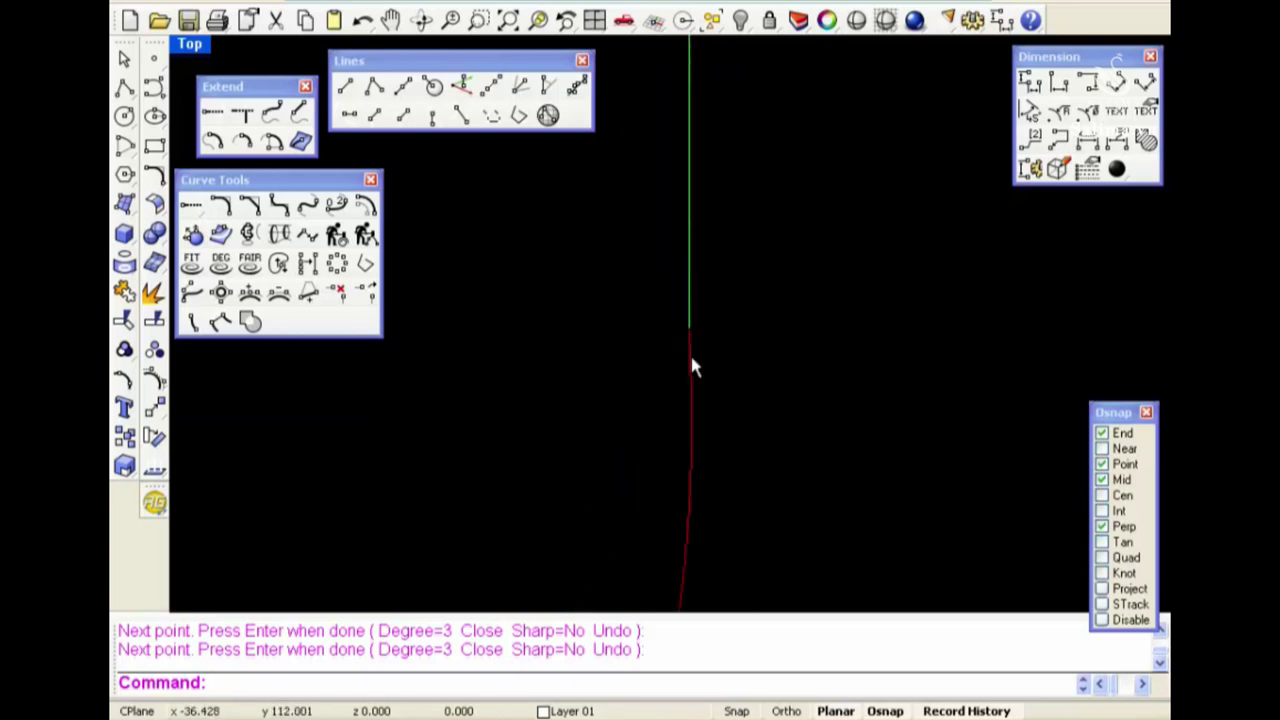
{"action": "scroll", "coordinate": [723, 410], "scroll_direction": "down", "scroll_amount": 1}
{"action": "scroll", "coordinate": [723, 410], "scroll_direction": "down", "scroll_amount": 2}
{"action": "scroll", "coordinate": [725, 340], "scroll_direction": "down", "scroll_amount": 1}
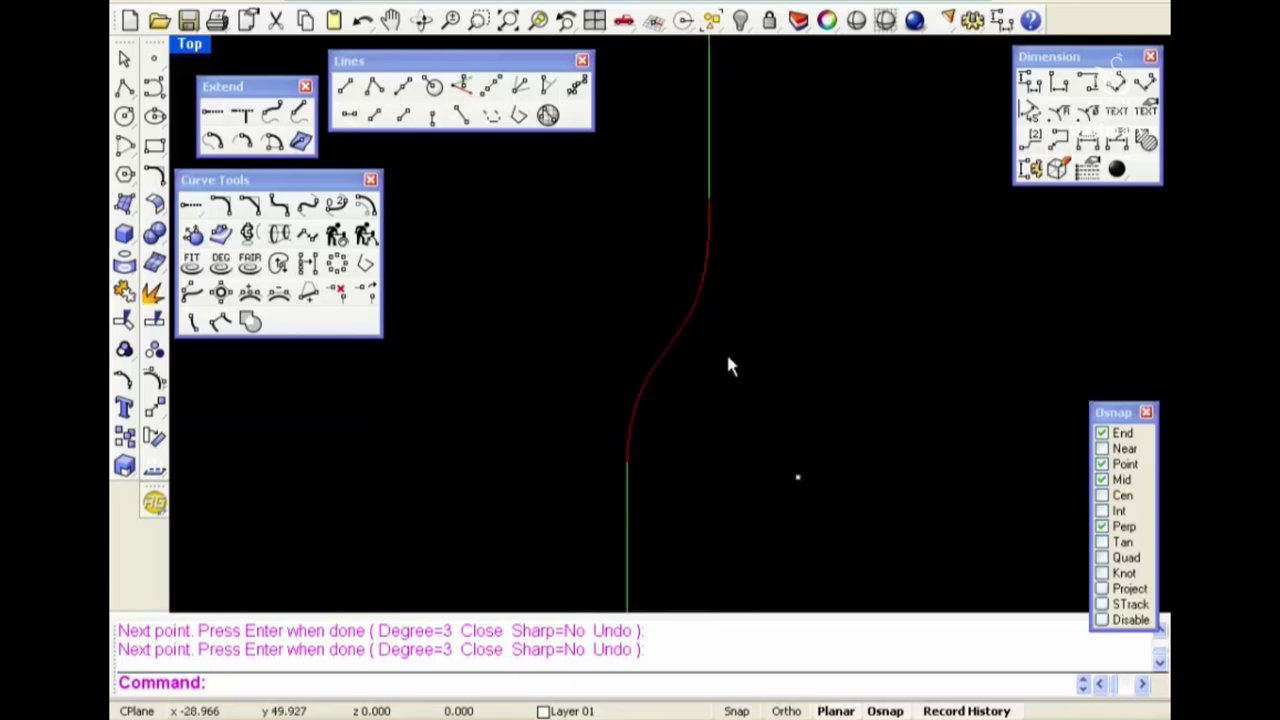
{"action": "key", "text": "Delete"}
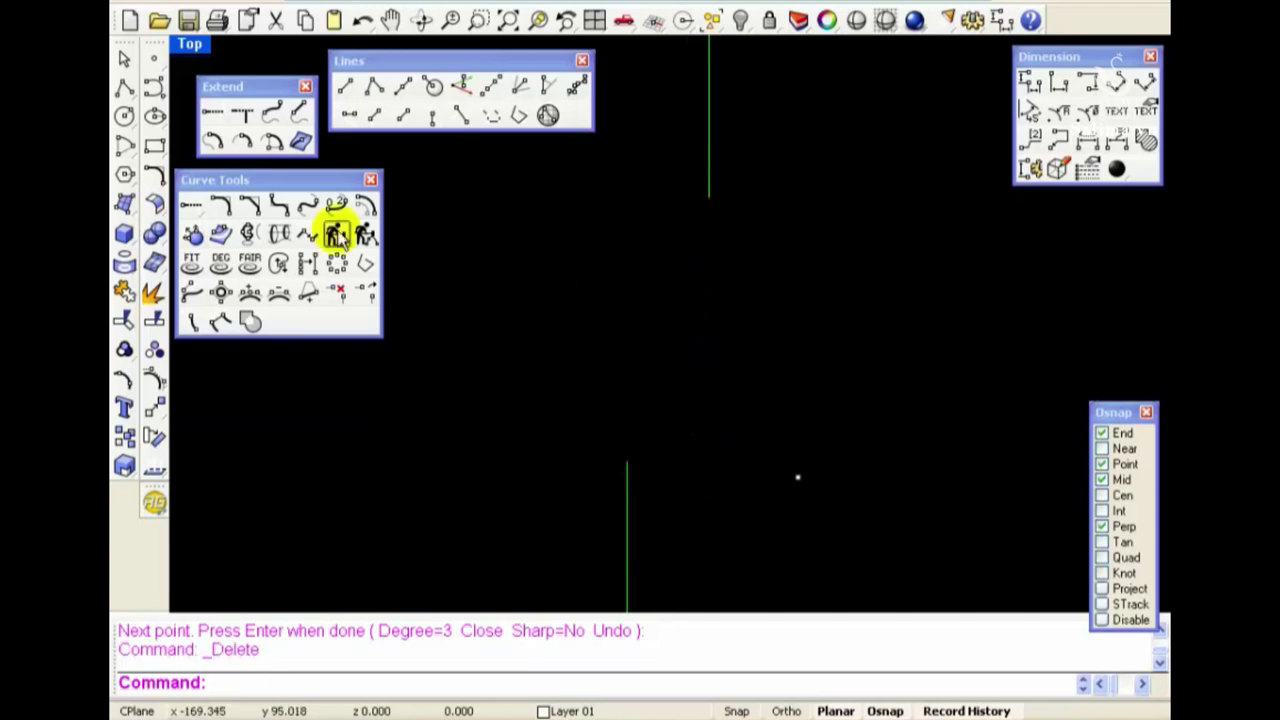
Blend the two vertical lines and place a point at the blend curve's midpoint
{"action": "left_click", "coordinate": [307, 206]}
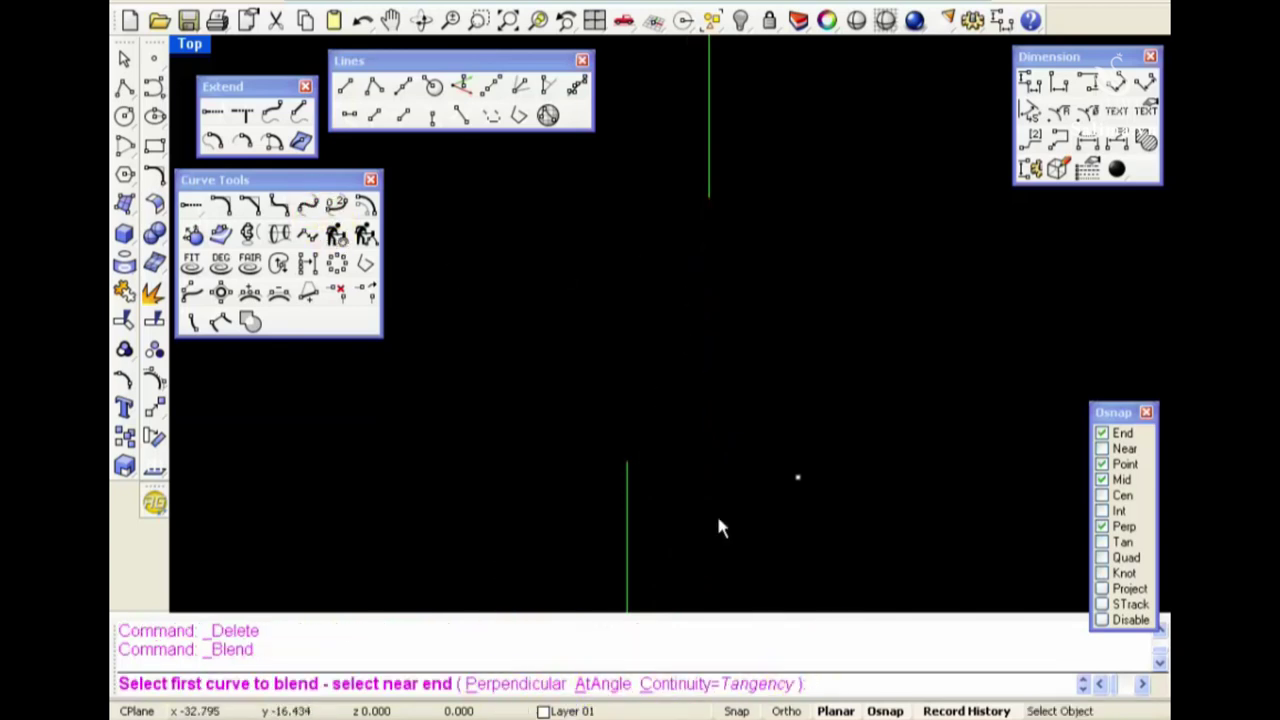
{"action": "left_click", "coordinate": [628, 470]}
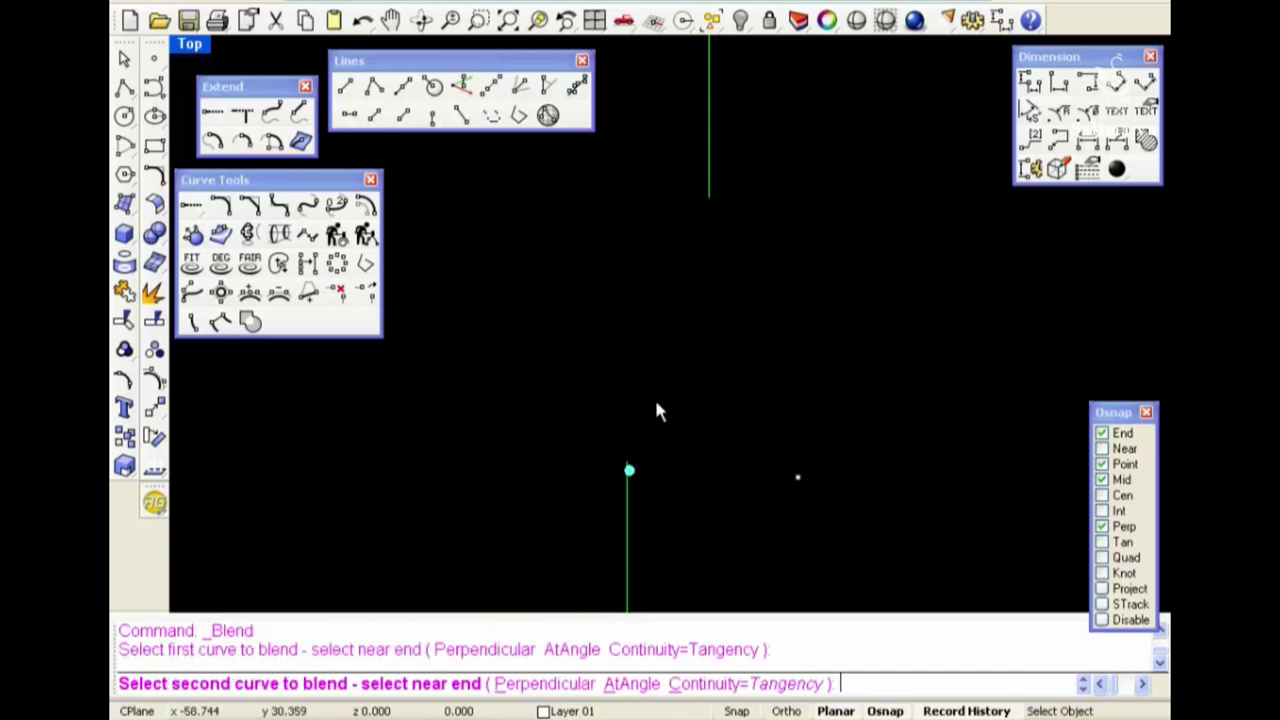
{"action": "left_click", "coordinate": [709, 201]}
{"action": "type", "text": "P"}
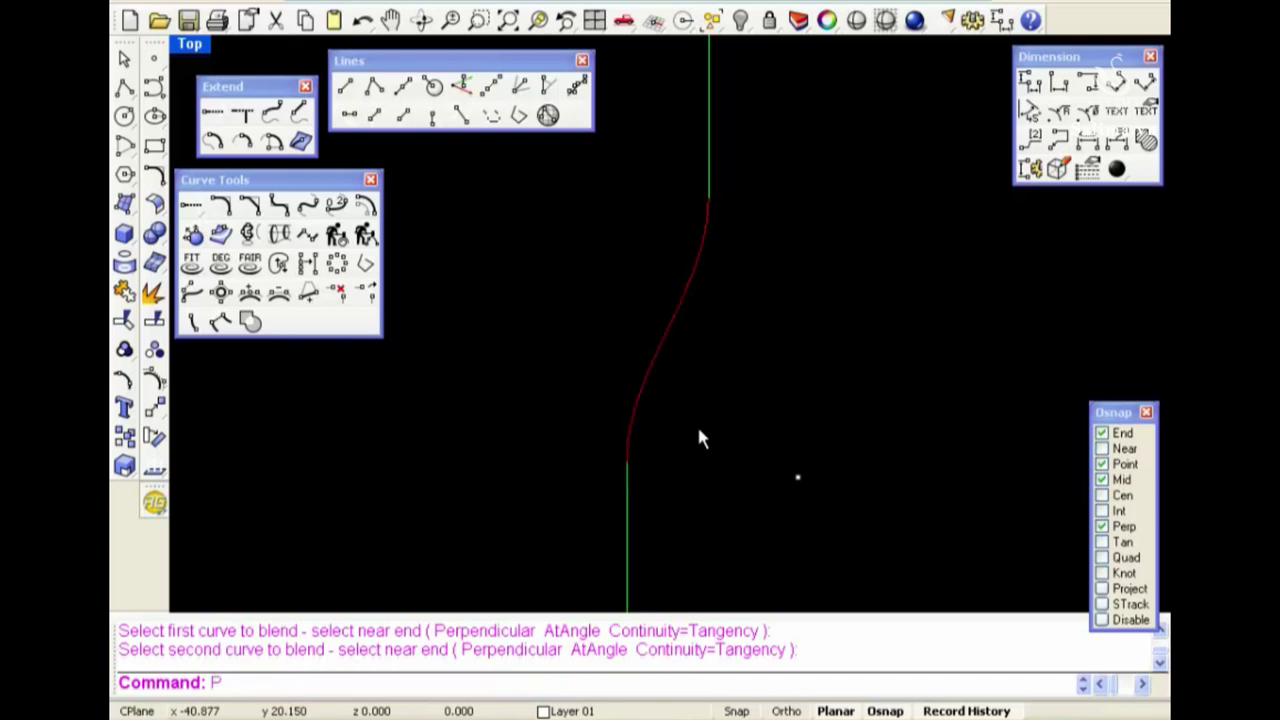
{"action": "type", "text": "o"}
{"action": "key", "text": "Return"}
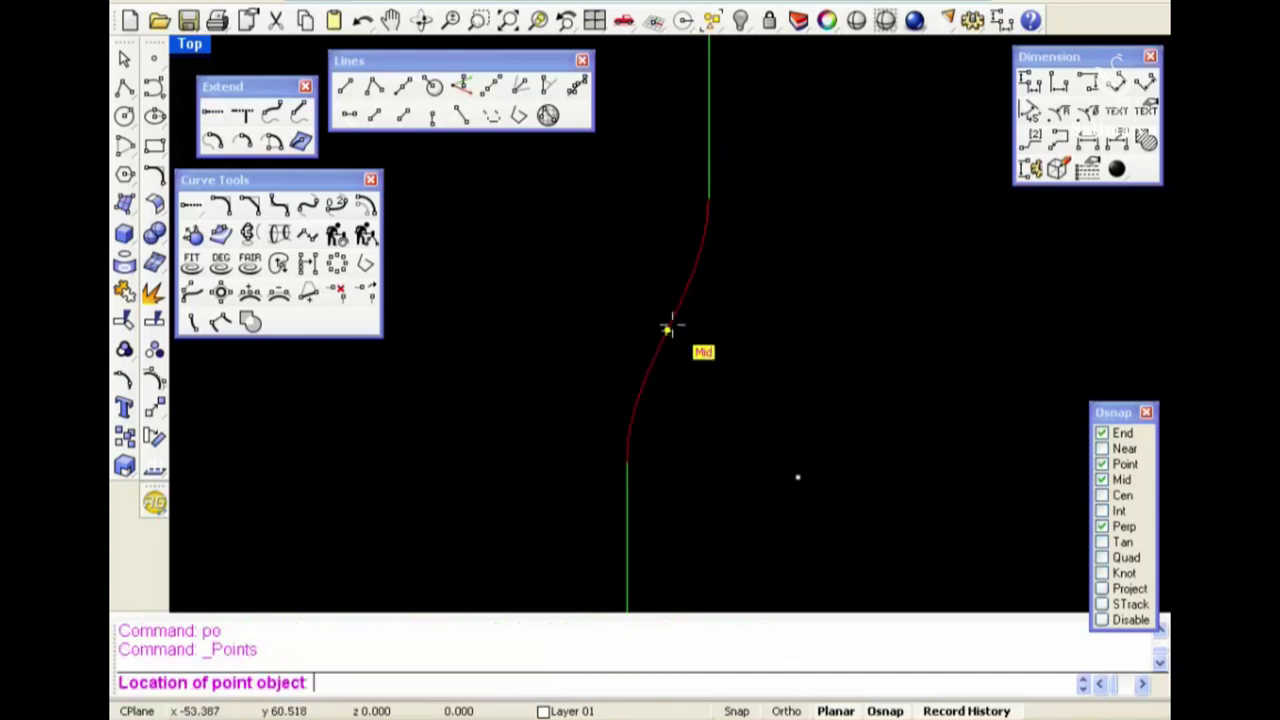
{"action": "left_click", "coordinate": [668, 326]}
{"action": "key", "text": "Return"}
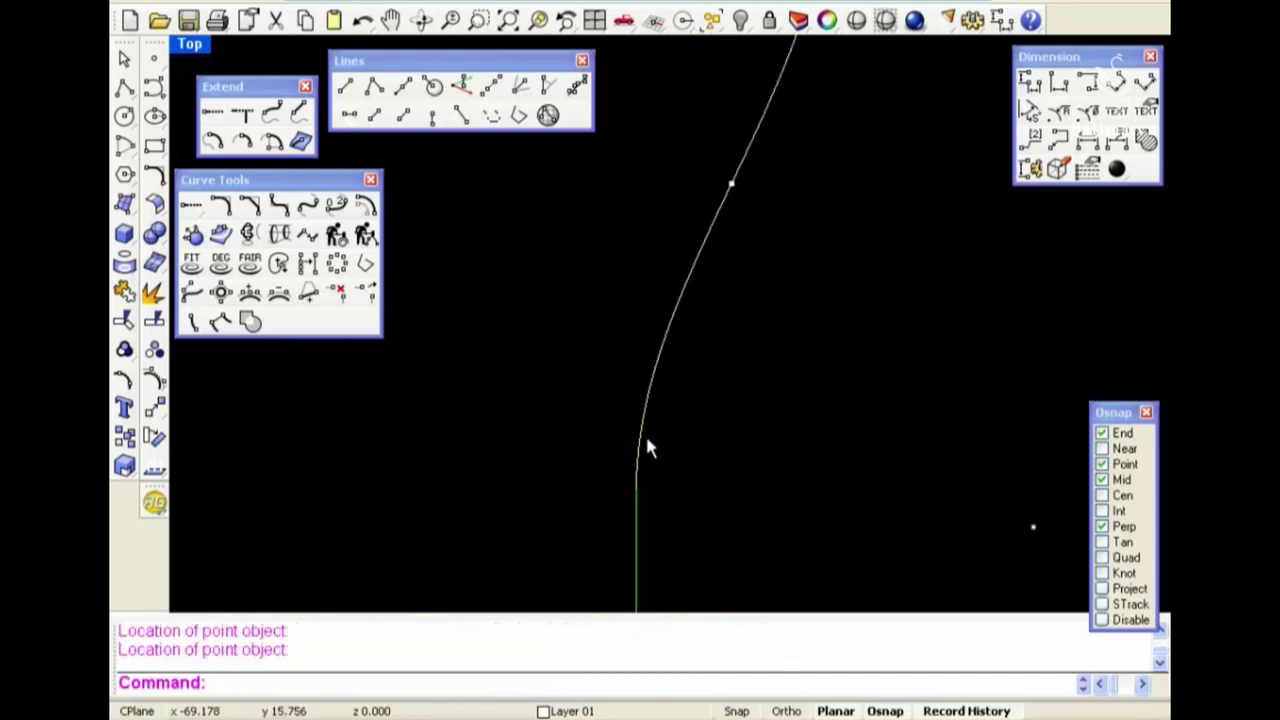
Trim off the upper half of the blend curve at the point
{"action": "scroll", "coordinate": [774, 294], "scroll_direction": "down", "scroll_amount": 2}
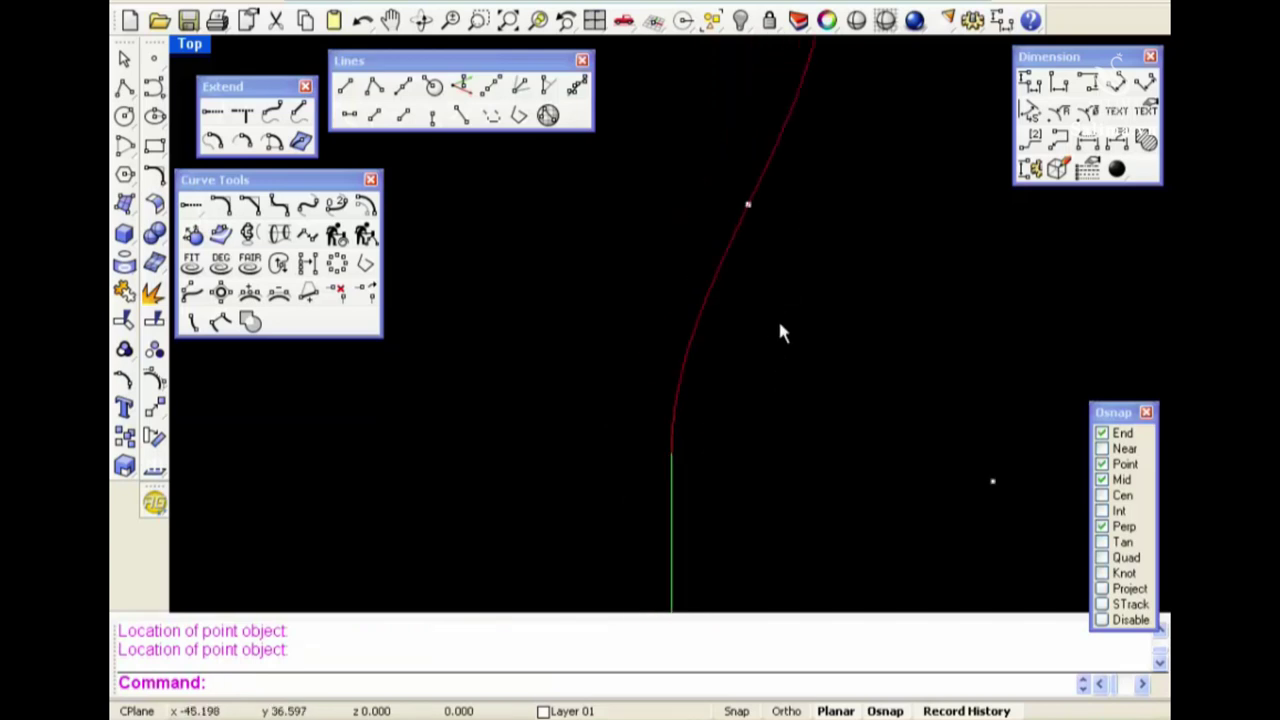
{"action": "left_click_drag", "start_coordinate": [654, 343], "coordinate": [754, 466]}
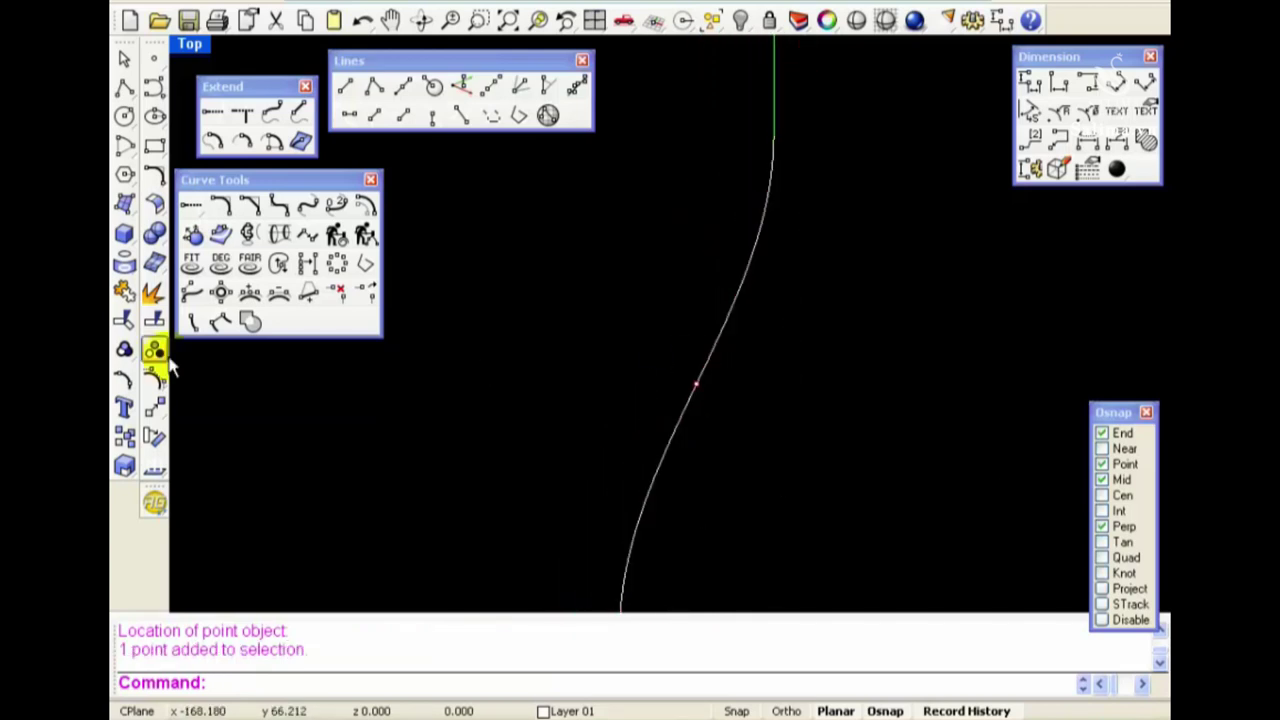
{"action": "left_click", "coordinate": [130, 320]}
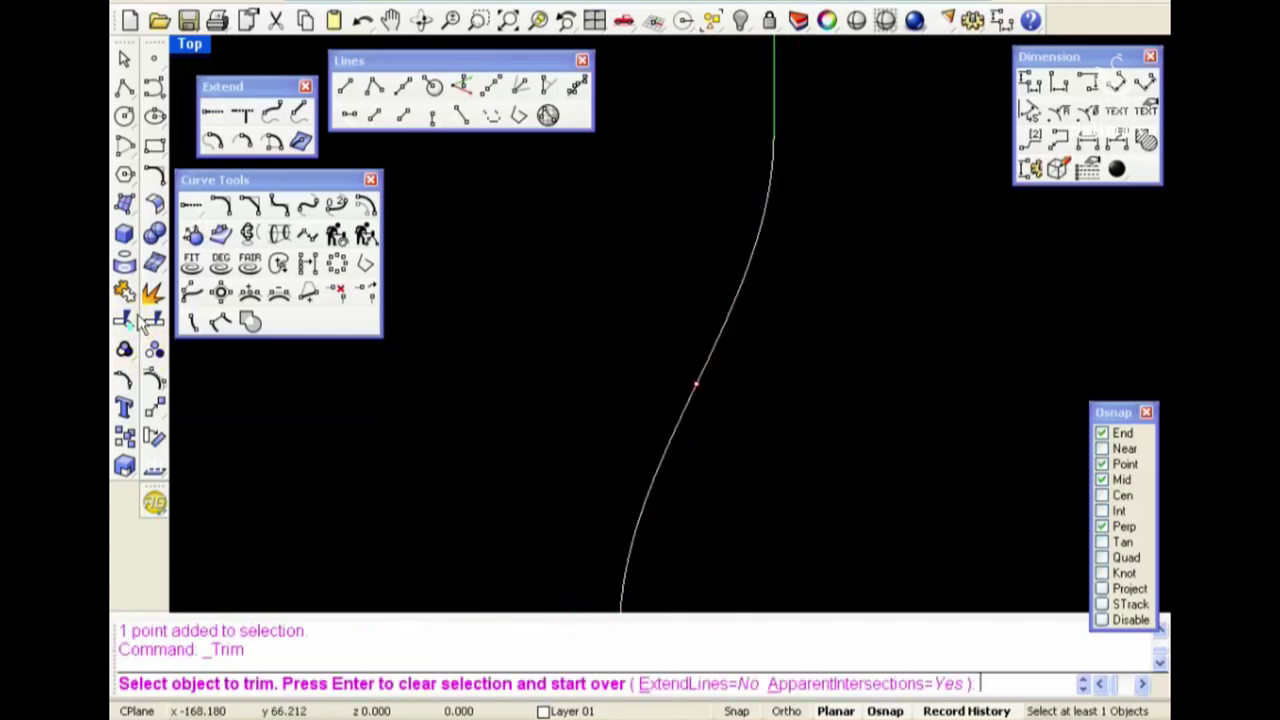
{"action": "left_click", "coordinate": [720, 334]}
{"action": "scroll", "coordinate": [688, 380], "scroll_direction": "down", "scroll_amount": 2}
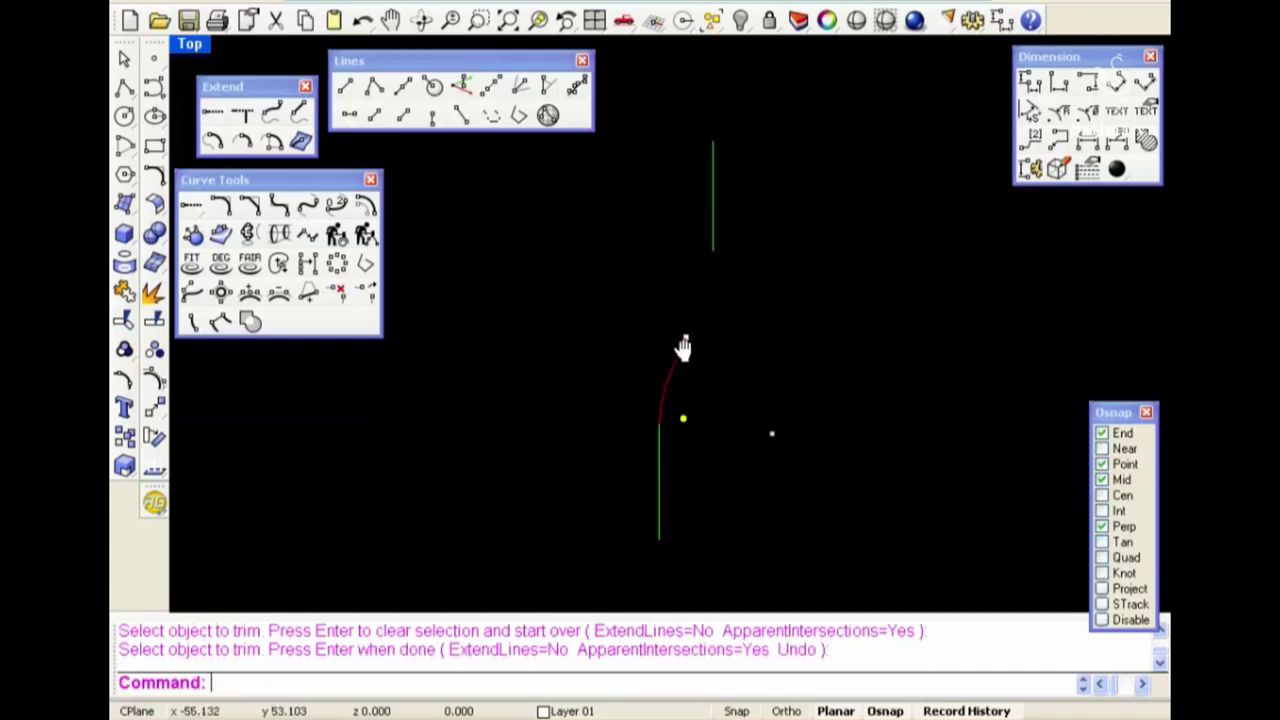
Rotate a copy of the trimmed half-curve 180° about its end
{"action": "left_click", "coordinate": [156, 443]}
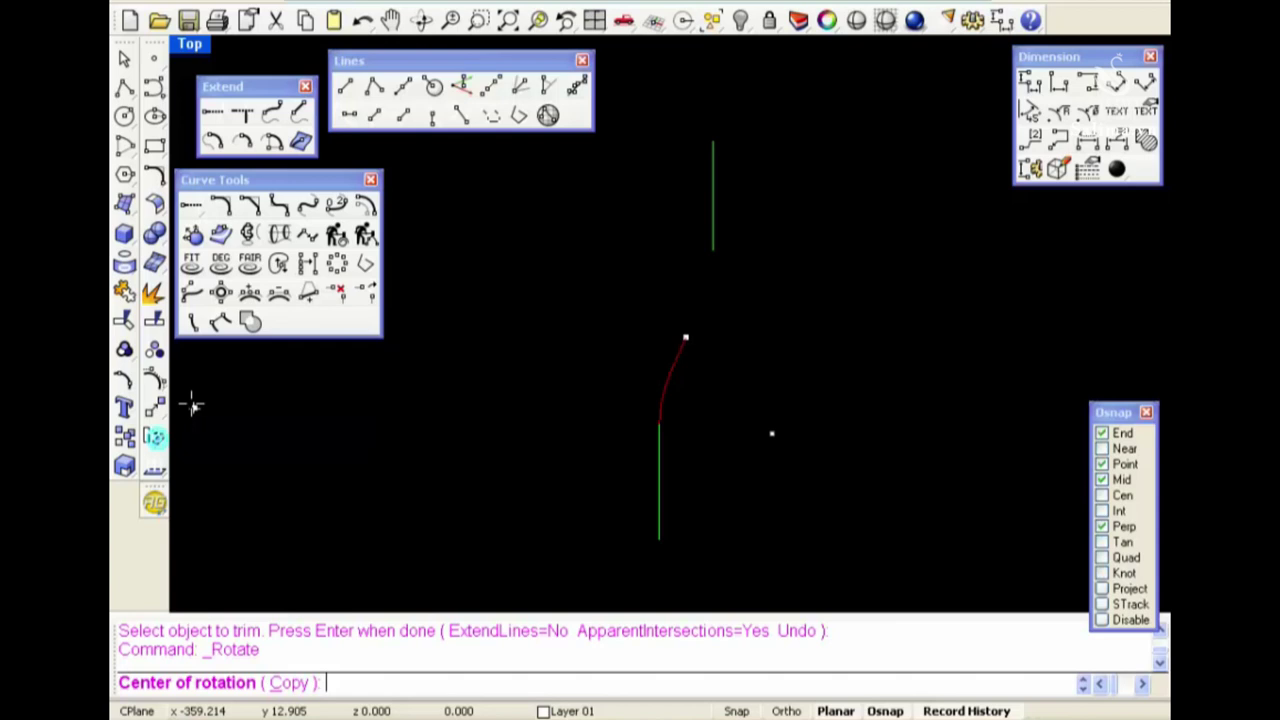
{"action": "left_click", "coordinate": [287, 683]}
{"action": "left_click", "coordinate": [697, 330]}
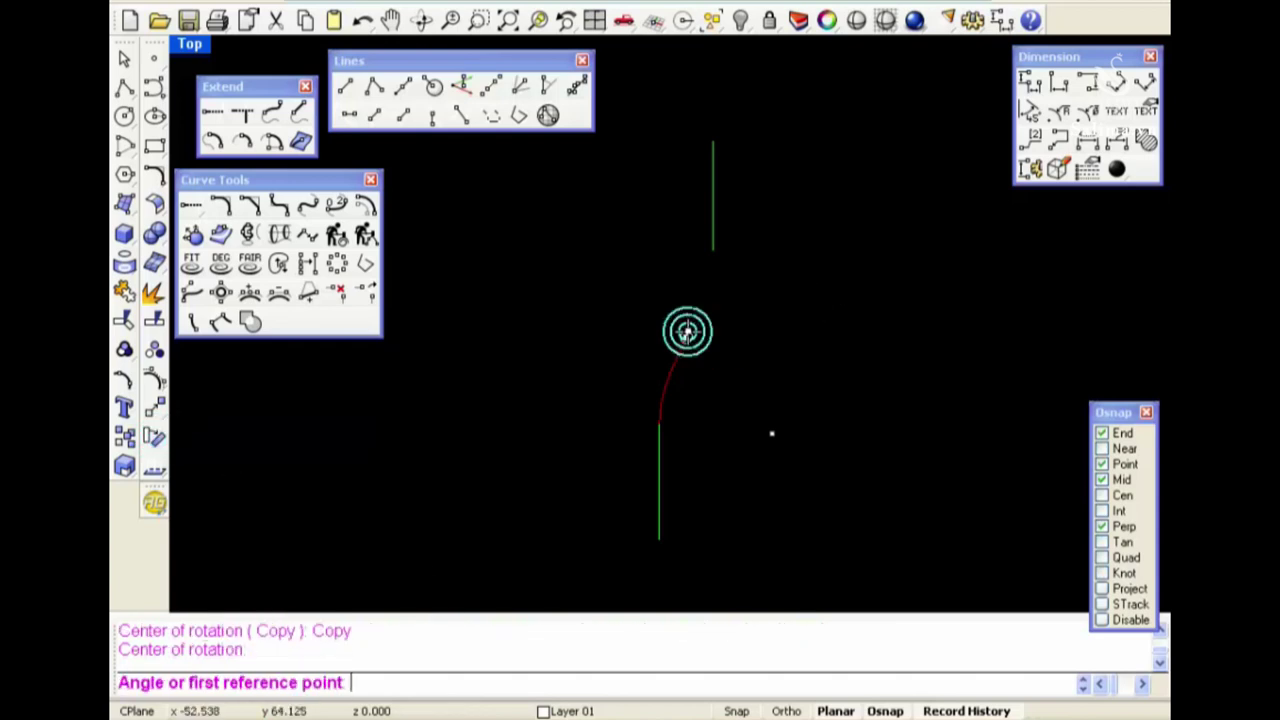
{"action": "type", "text": "180"}
{"action": "key", "text": "Return"}
{"action": "key", "text": "Return"}
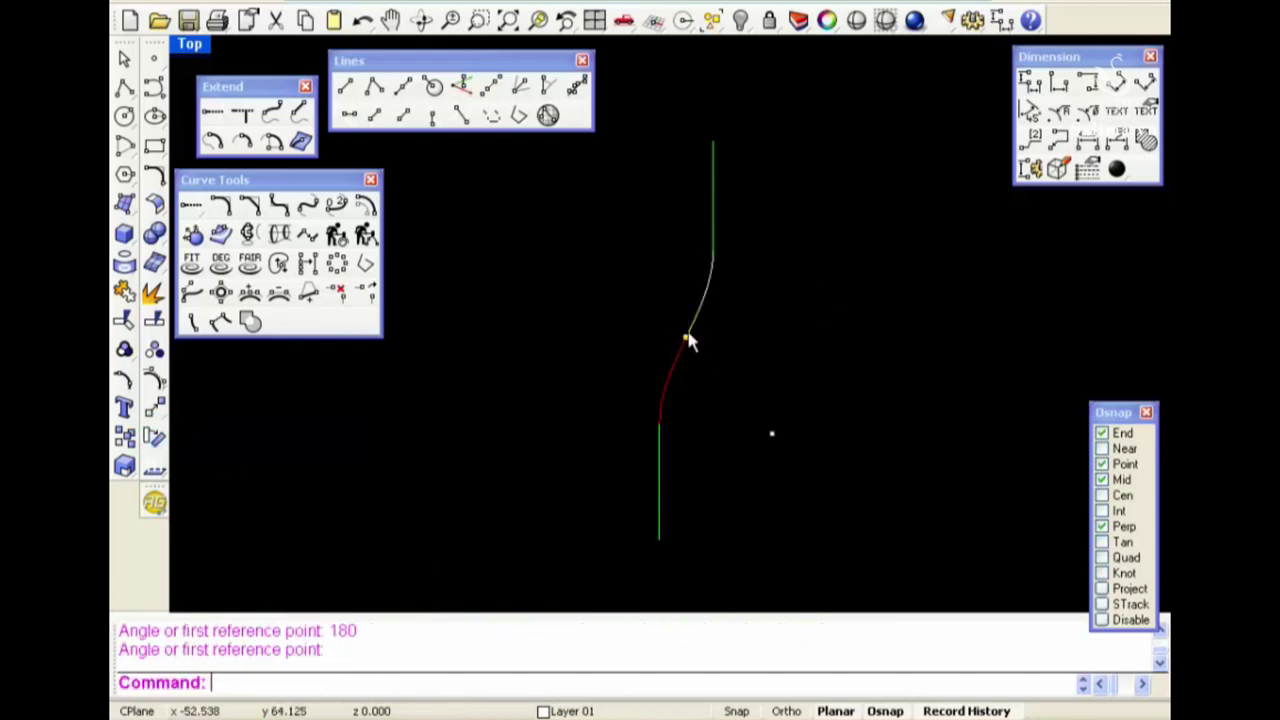
Inspect the result, then delete both curve pieces and the point
{"action": "scroll", "coordinate": [688, 341], "scroll_direction": "up", "scroll_amount": 3}
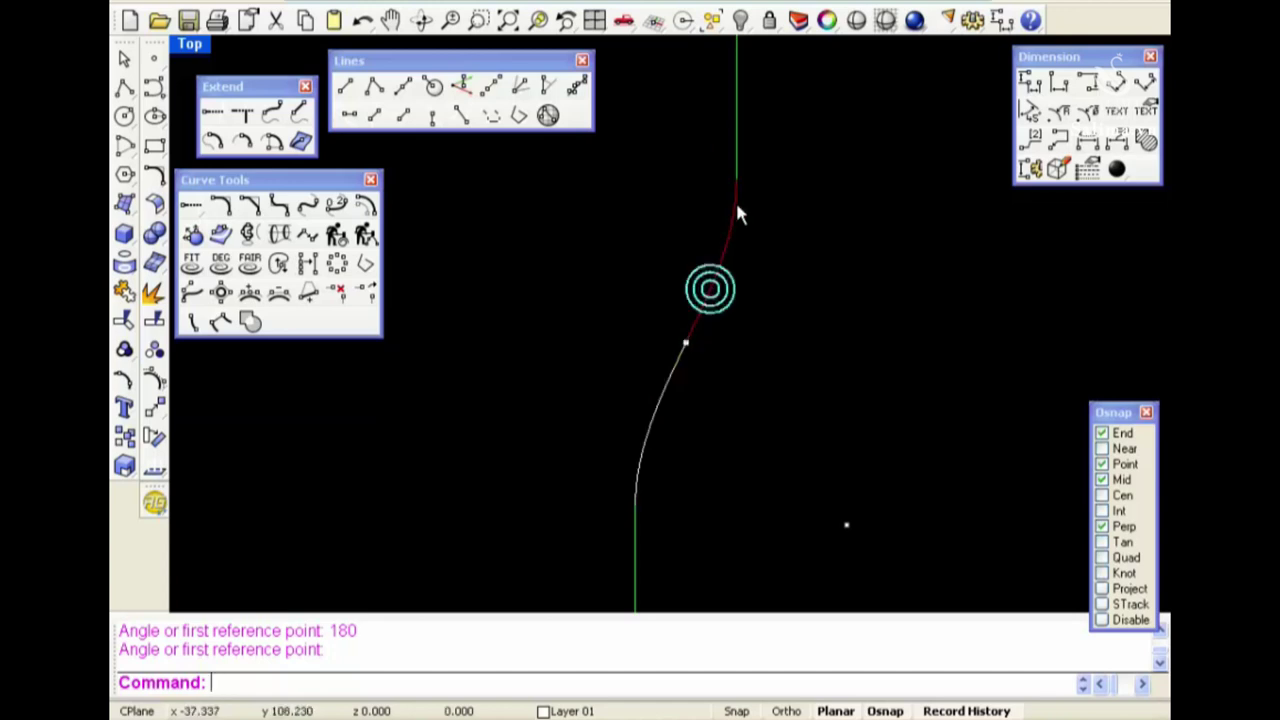
{"action": "scroll", "coordinate": [712, 453], "scroll_direction": "up", "scroll_amount": 3}
{"action": "scroll", "coordinate": [731, 206], "scroll_direction": "up", "scroll_amount": 3}
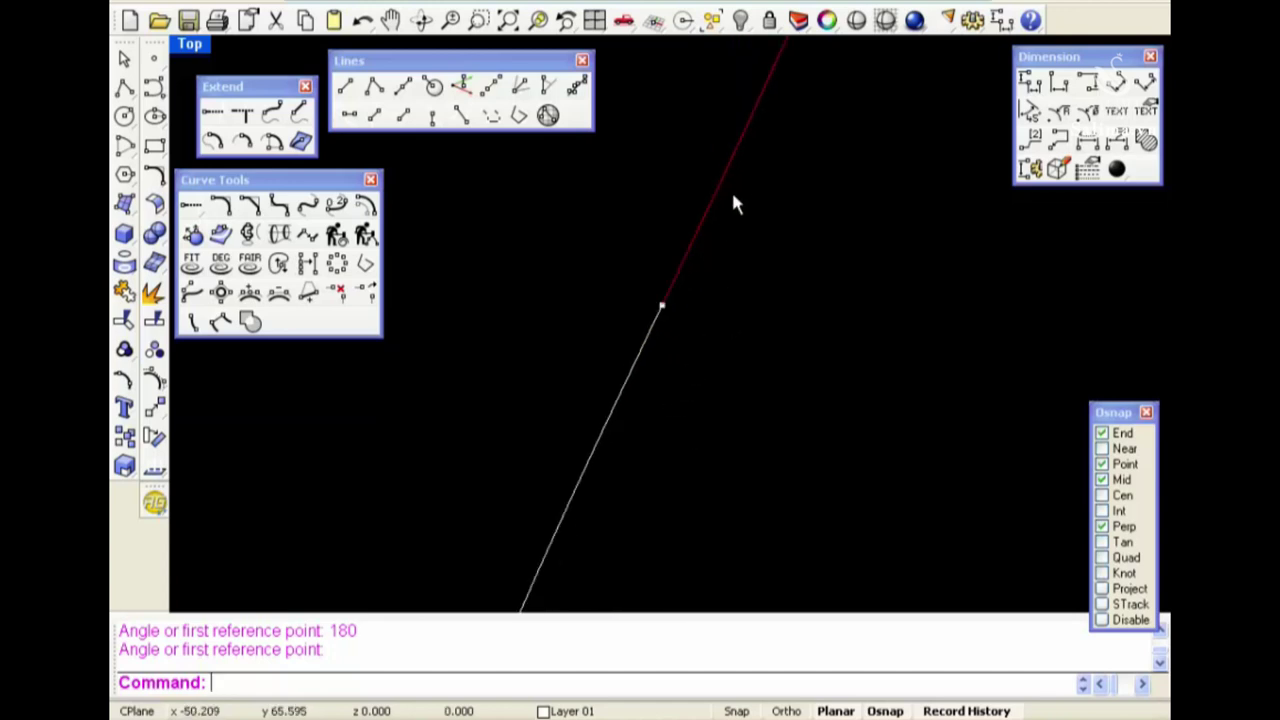
{"action": "scroll", "coordinate": [772, 337], "scroll_direction": "down", "scroll_amount": 2}
{"action": "scroll", "coordinate": [876, 359], "scroll_direction": "down", "scroll_amount": 2}
{"action": "scroll", "coordinate": [805, 314], "scroll_direction": "down", "scroll_amount": 1}
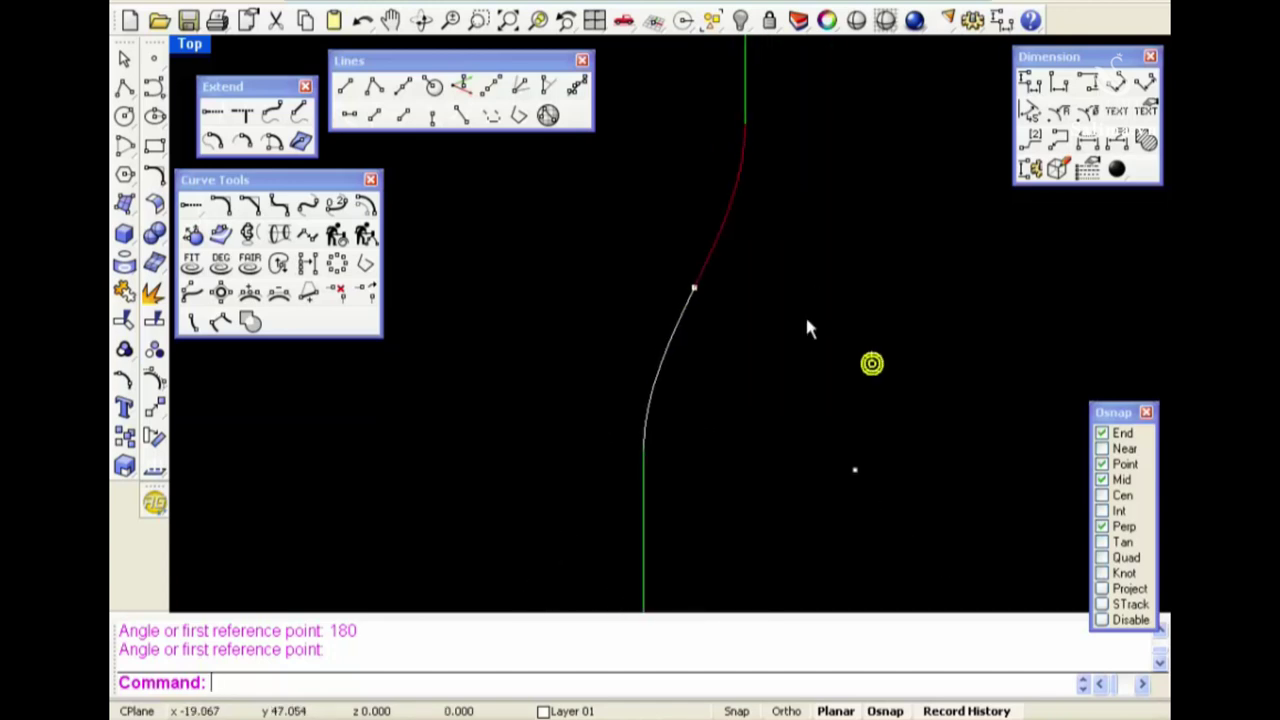
{"action": "left_click_drag", "start_coordinate": [800, 360], "coordinate": [596, 250]}
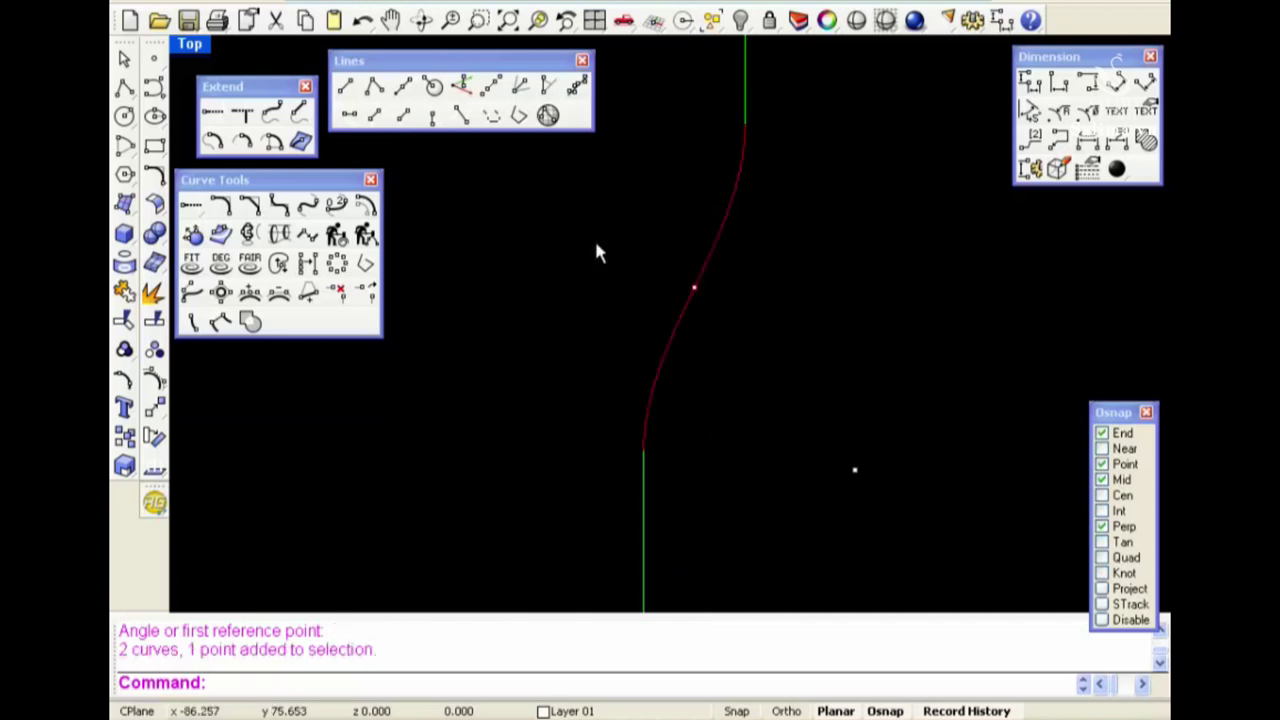
{"action": "key", "text": "Delete"}
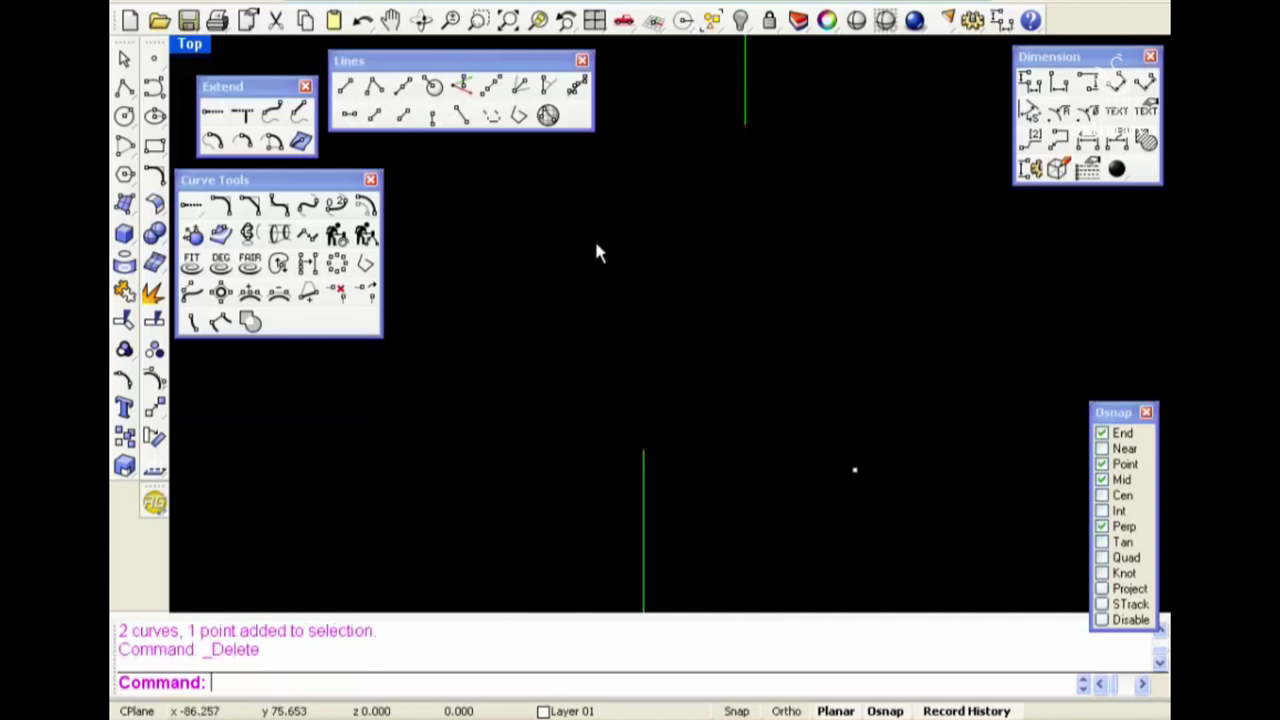
Set the viewport background colour to Light Gray in Options > Appearance > Colors
{"action": "scroll", "coordinate": [597, 252], "scroll_direction": "down", "scroll_amount": 1}
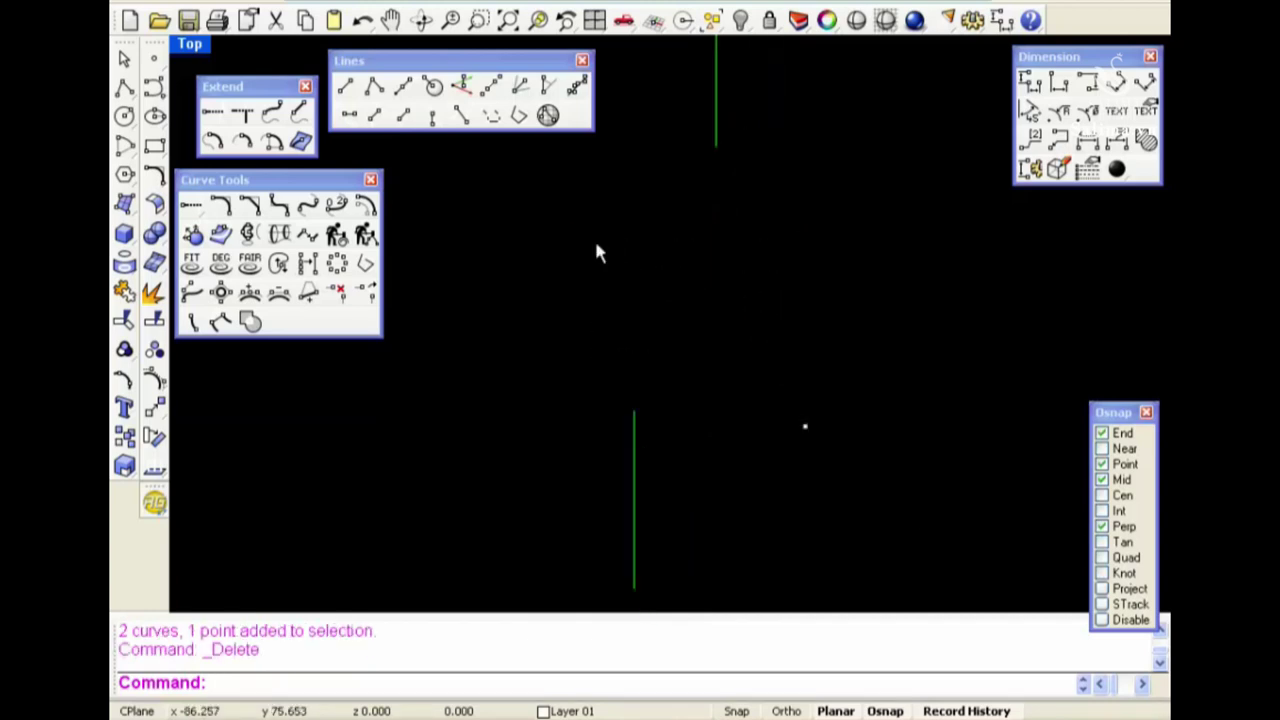
{"action": "left_click", "coordinate": [335, 207]}
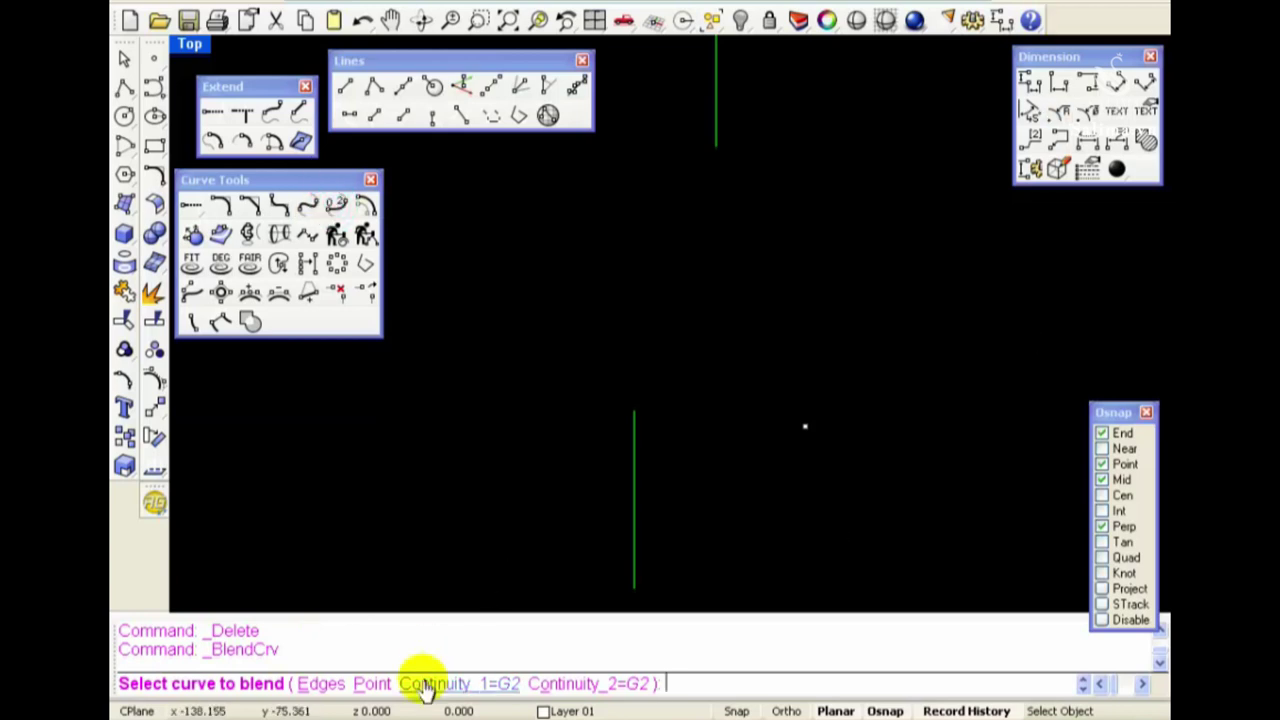
{"action": "left_click", "coordinate": [973, 22]}
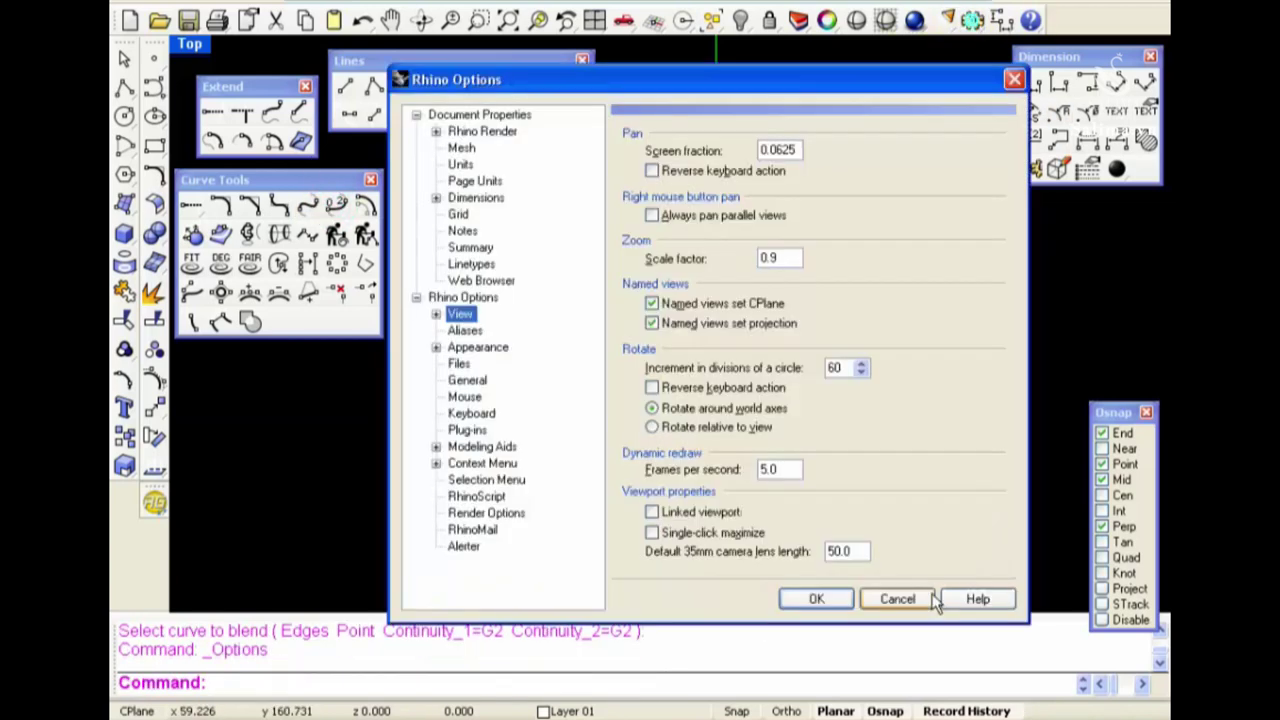
{"action": "left_click", "coordinate": [436, 347]}
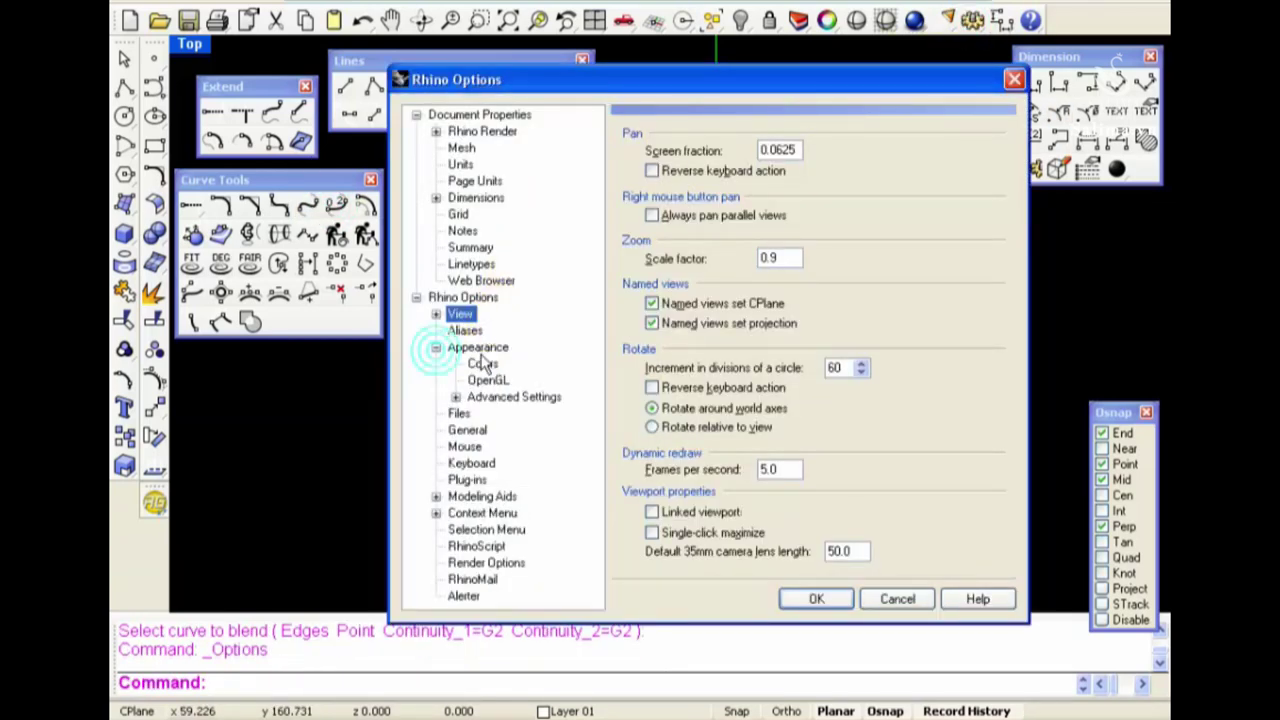
{"action": "left_click", "coordinate": [482, 364]}
{"action": "left_click", "coordinate": [997, 155]}
{"action": "left_click", "coordinate": [550, 192]}
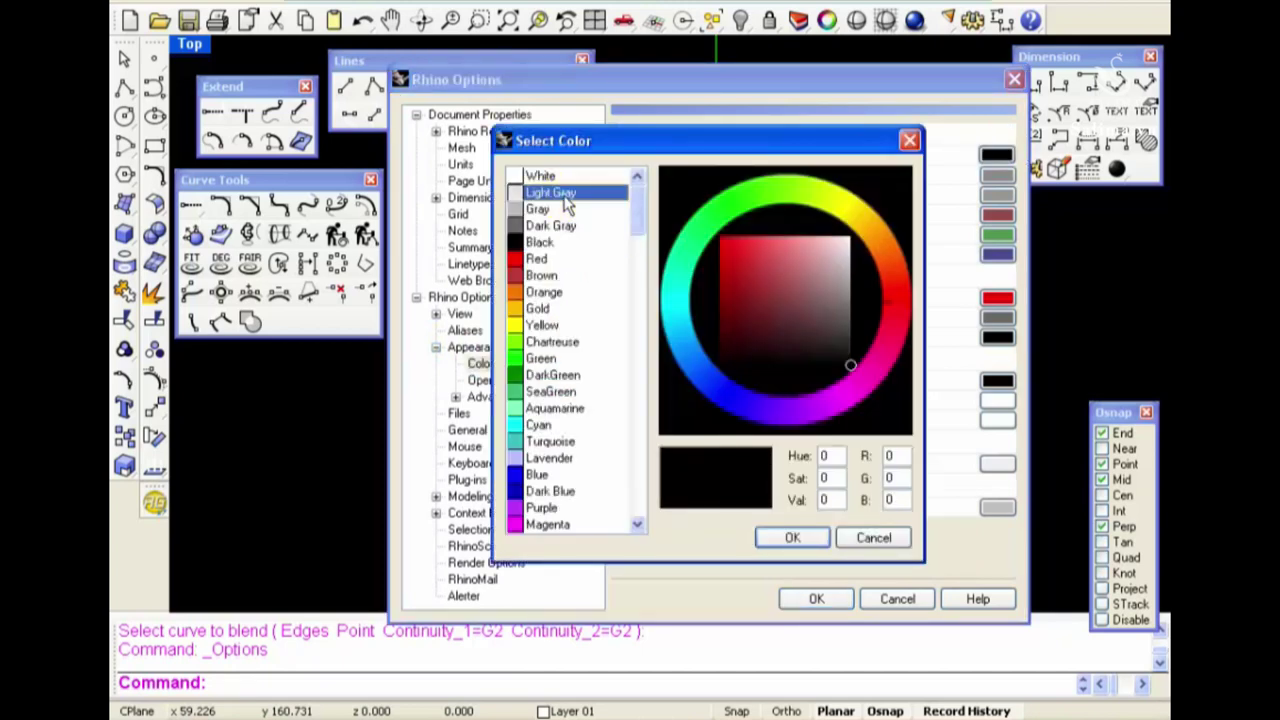
{"action": "left_click", "coordinate": [792, 537]}
{"action": "left_click", "coordinate": [816, 598]}
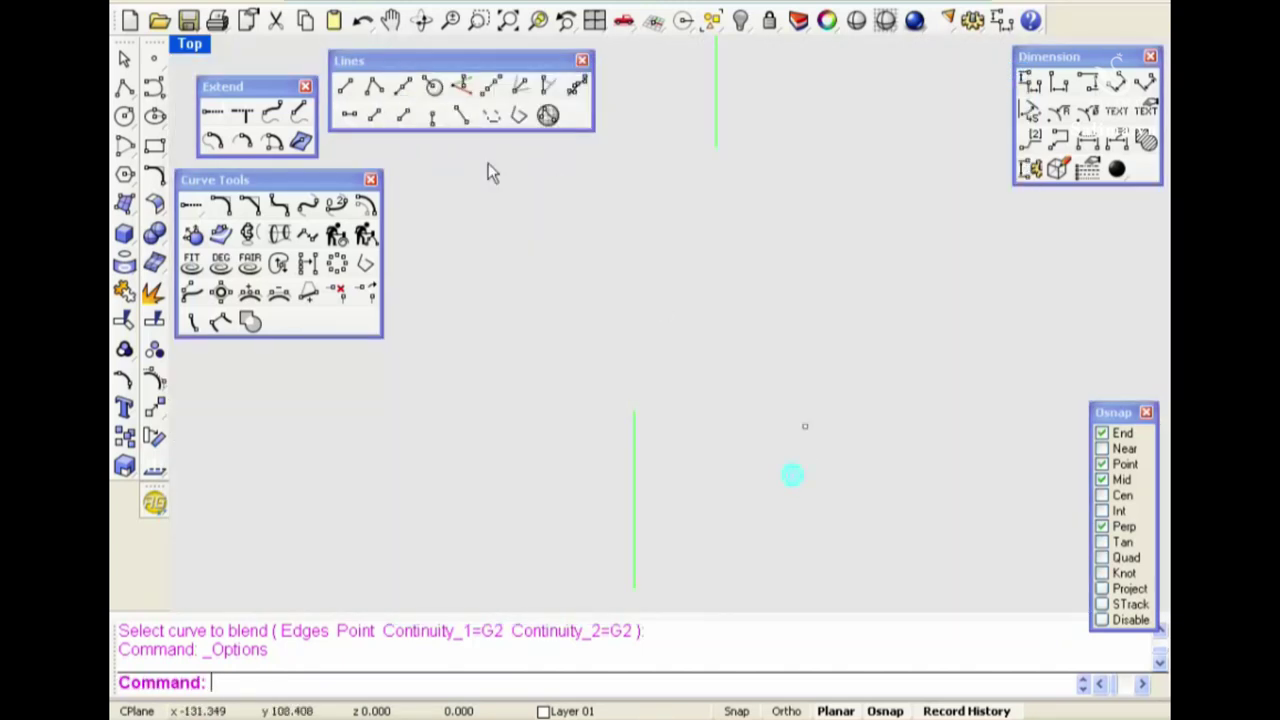
Blend the lower line's top end to the upper line's bottom end with G2 at the first end
{"action": "left_click", "coordinate": [336, 205]}
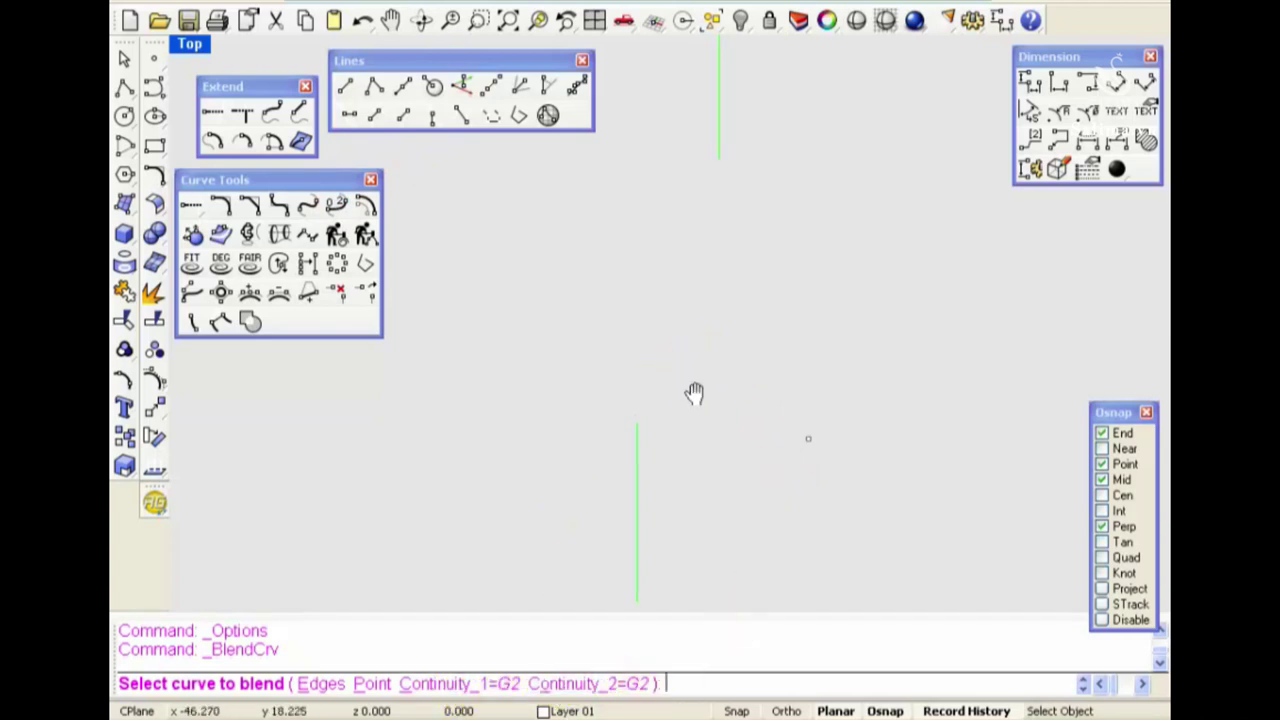
{"action": "left_click", "coordinate": [636, 464]}
{"action": "left_click", "coordinate": [715, 188]}
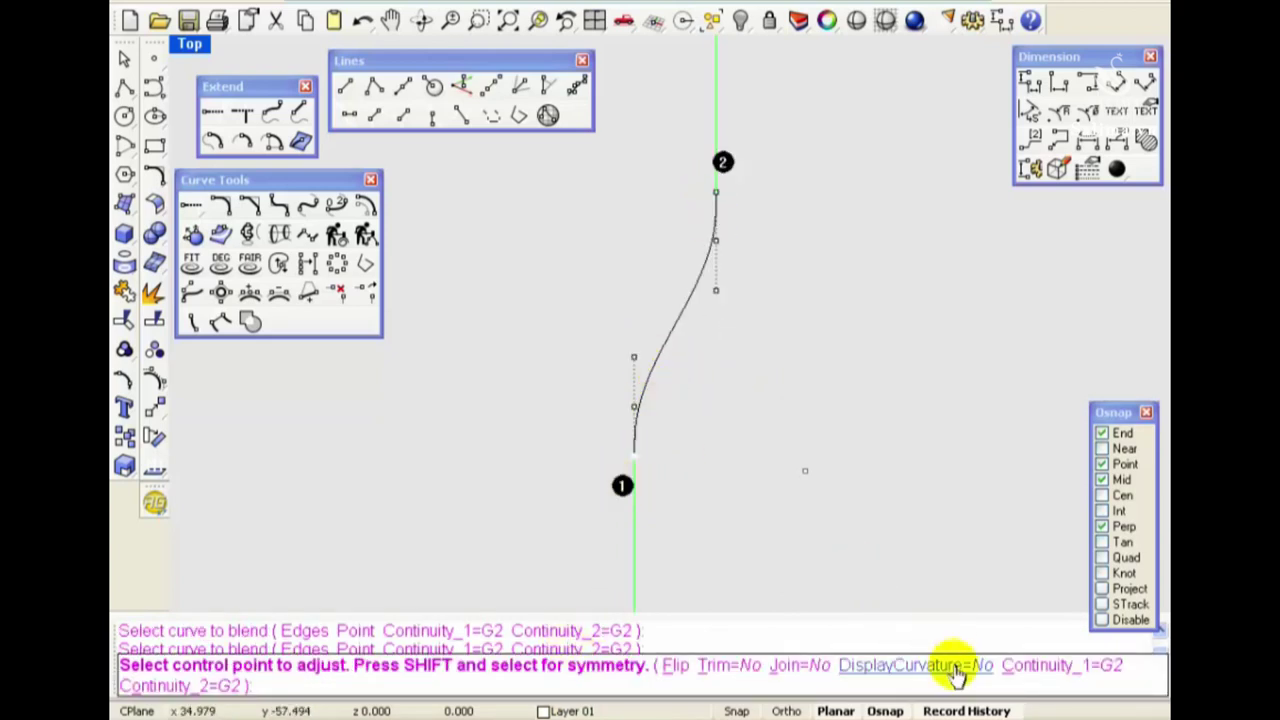
{"action": "left_click", "coordinate": [1108, 670]}
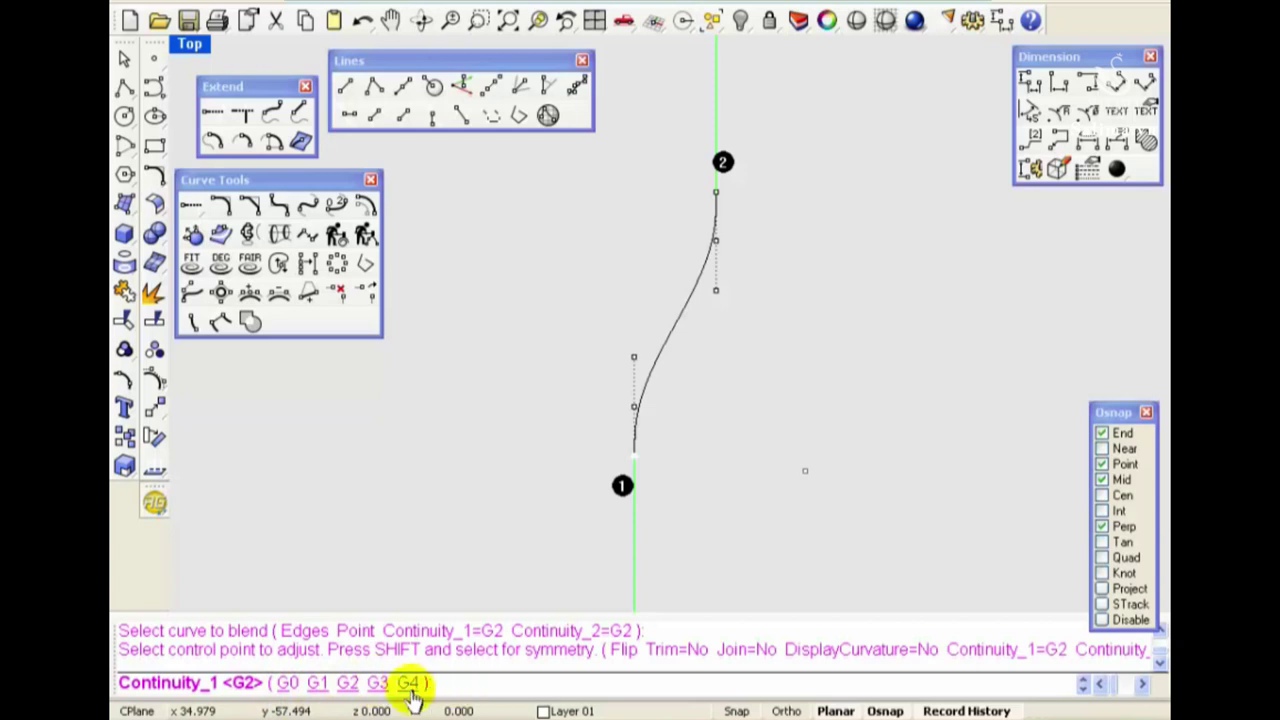
{"action": "left_click", "coordinate": [346, 683]}
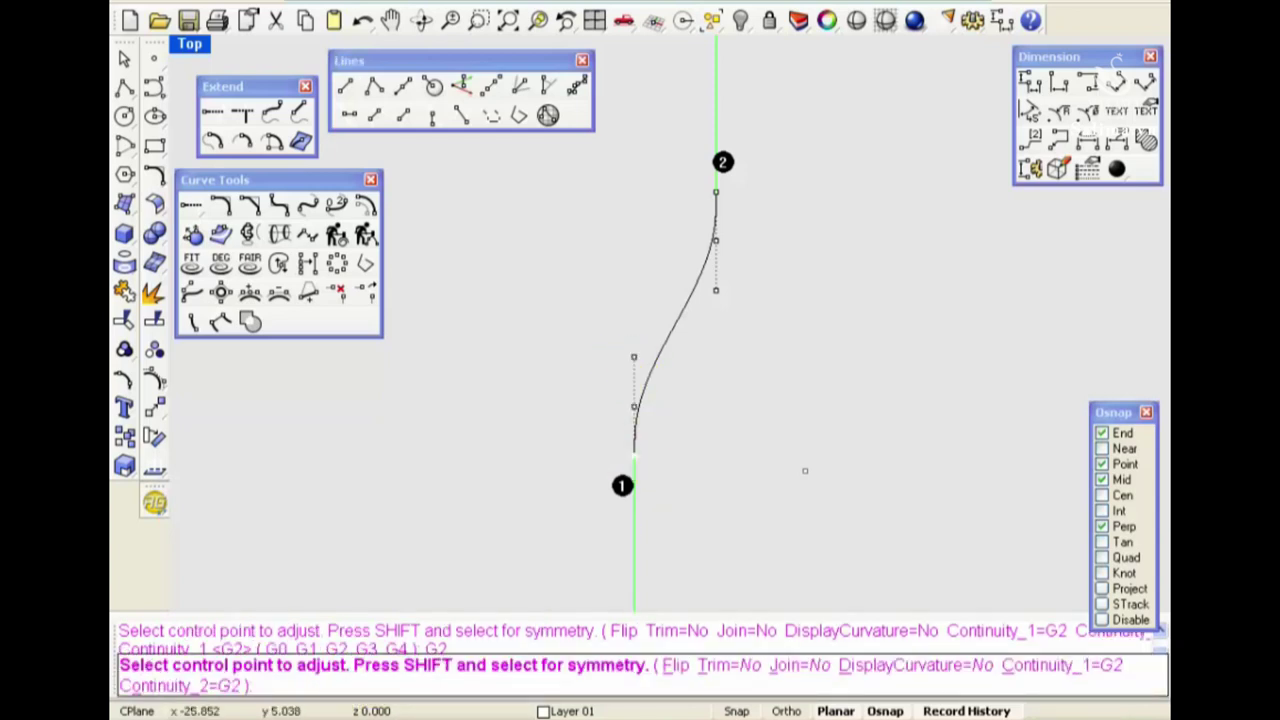
{"action": "left_click_drag", "start_coordinate": [640, 409], "coordinate": [634, 356]}
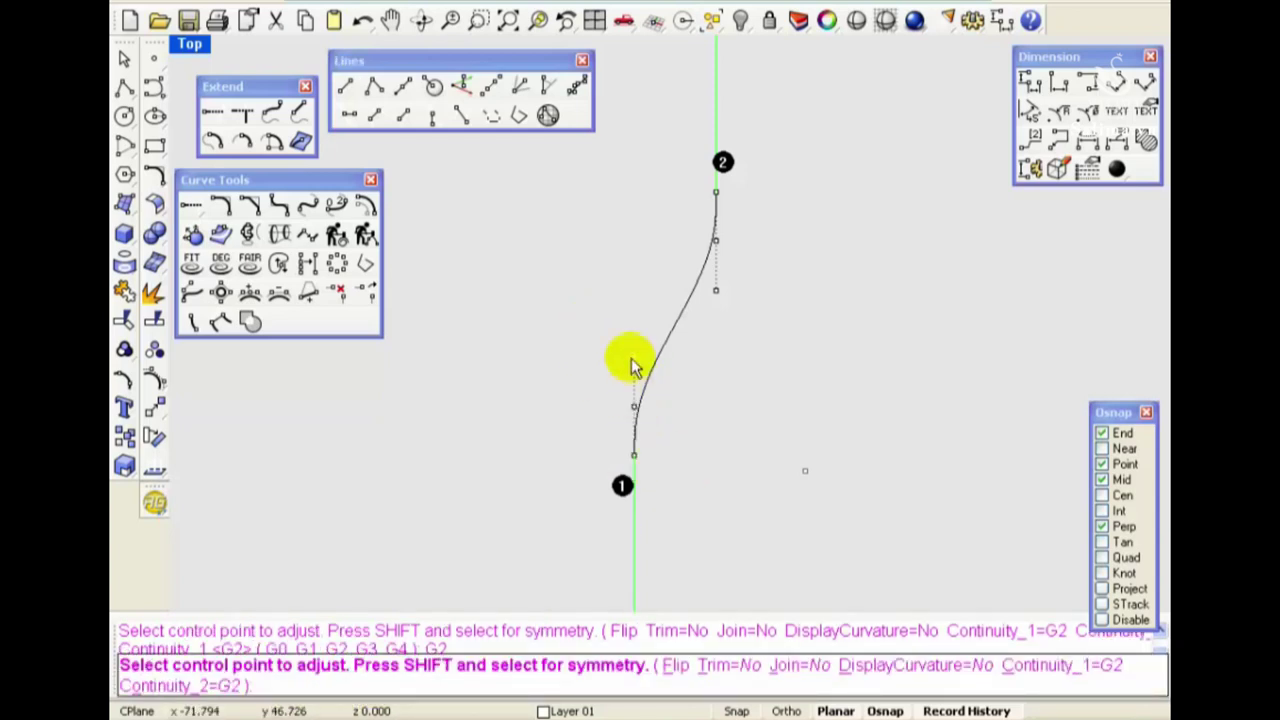
Try G3 at the second end, revert to G2, and lower an upper control point
{"action": "left_click", "coordinate": [175, 685]}
{"action": "left_click", "coordinate": [368, 683]}
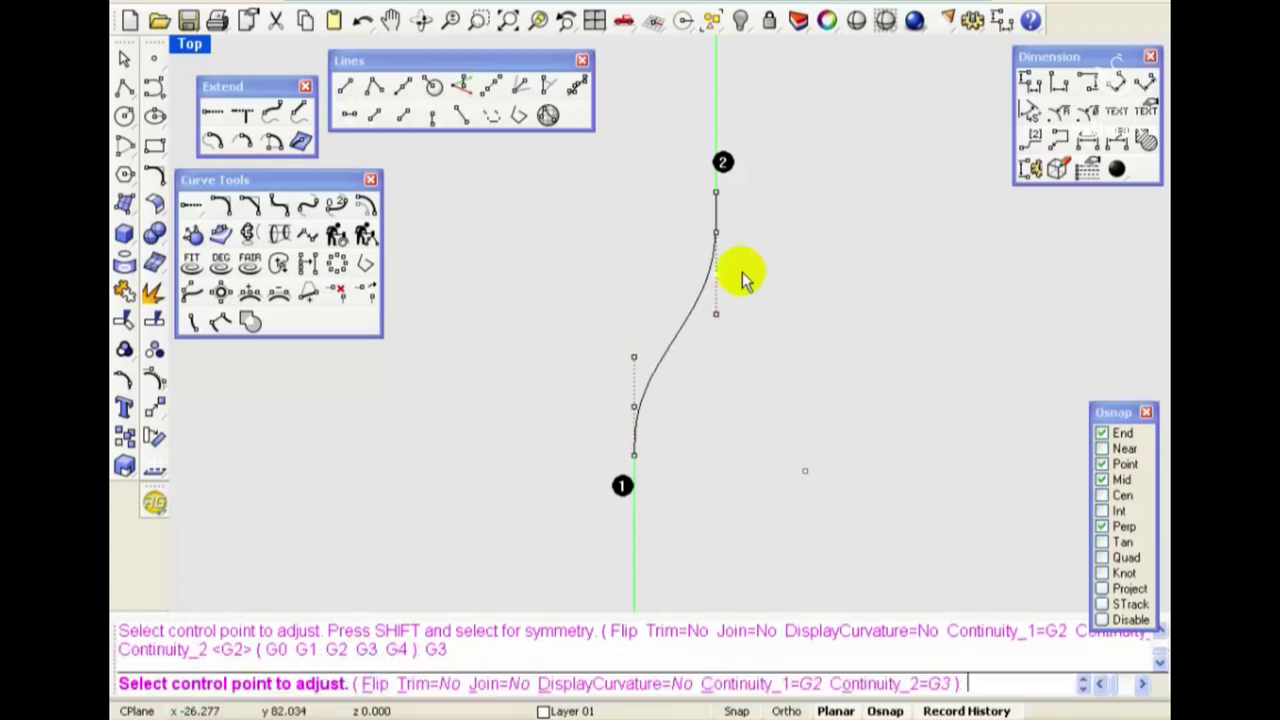
{"action": "left_click", "coordinate": [940, 683]}
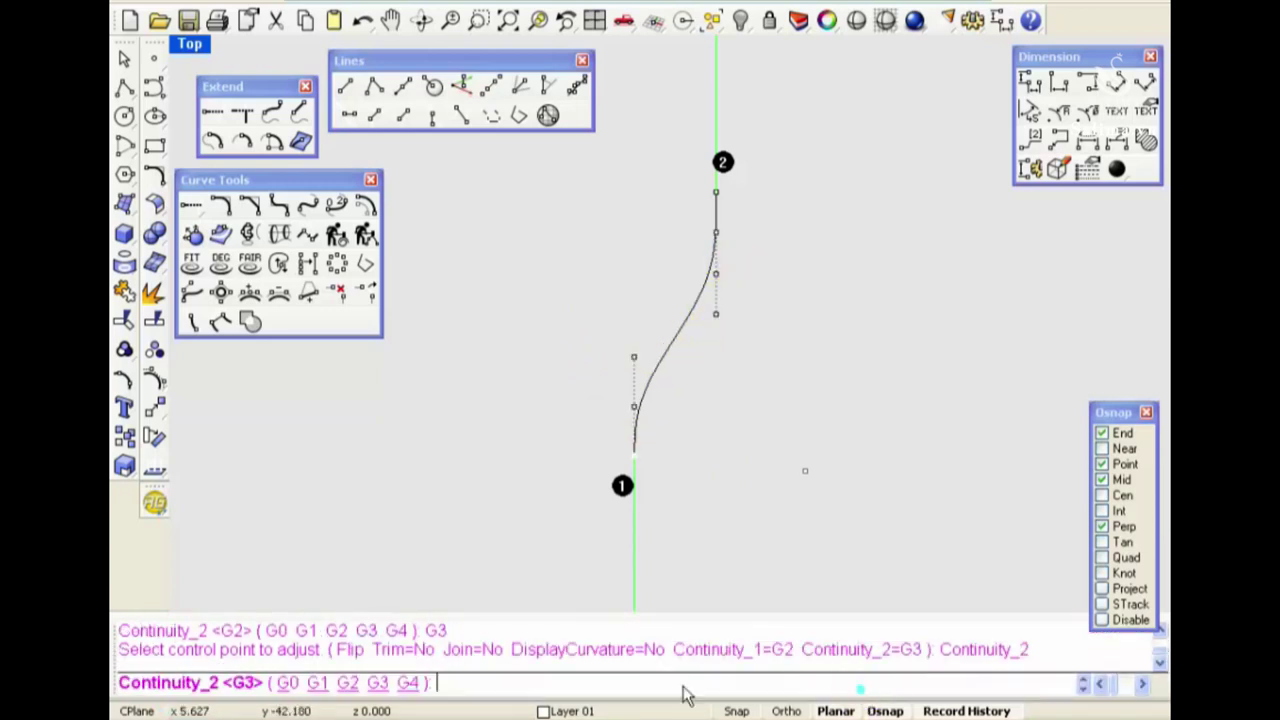
{"action": "left_click", "coordinate": [347, 683]}
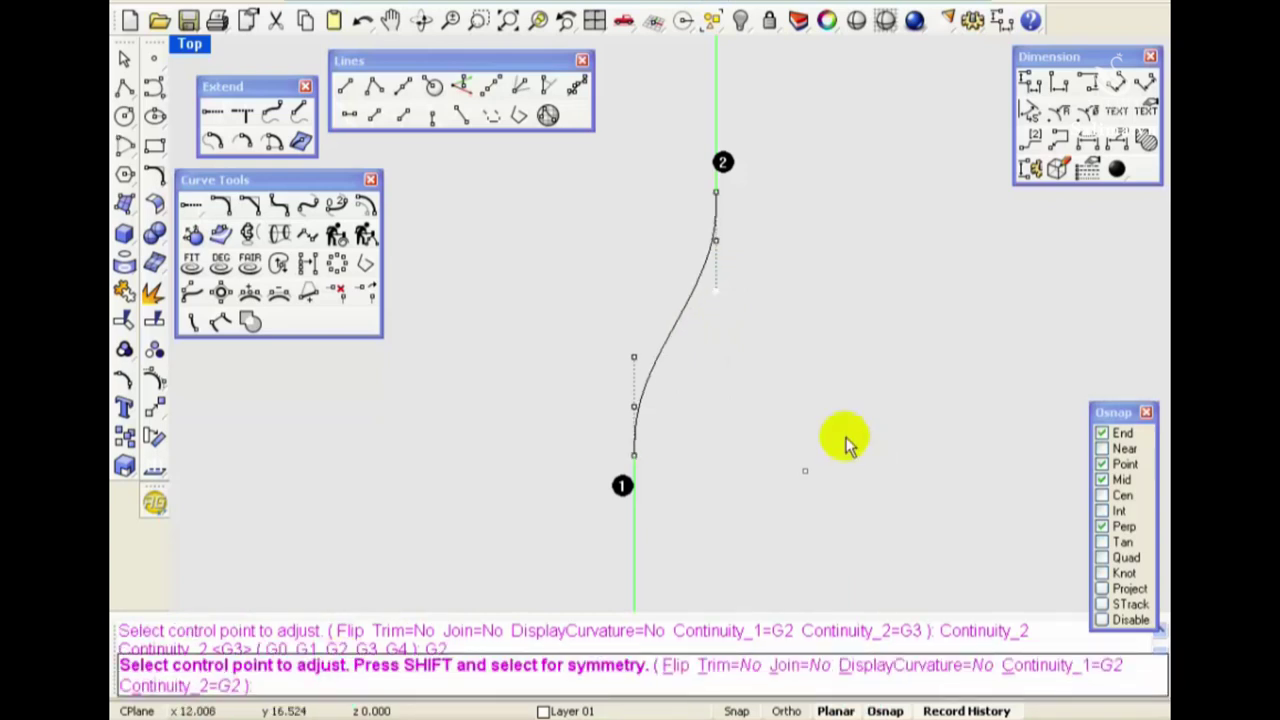
{"action": "left_click", "coordinate": [717, 291]}
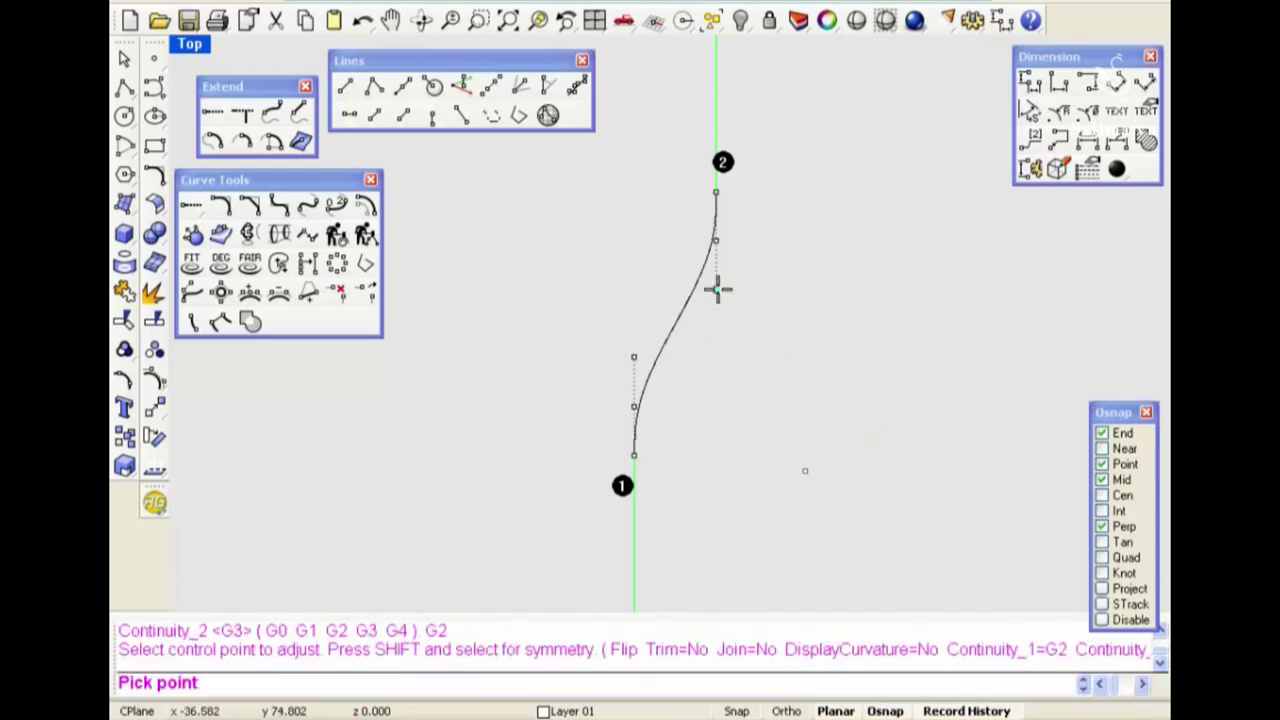
{"action": "left_click", "coordinate": [723, 380]}
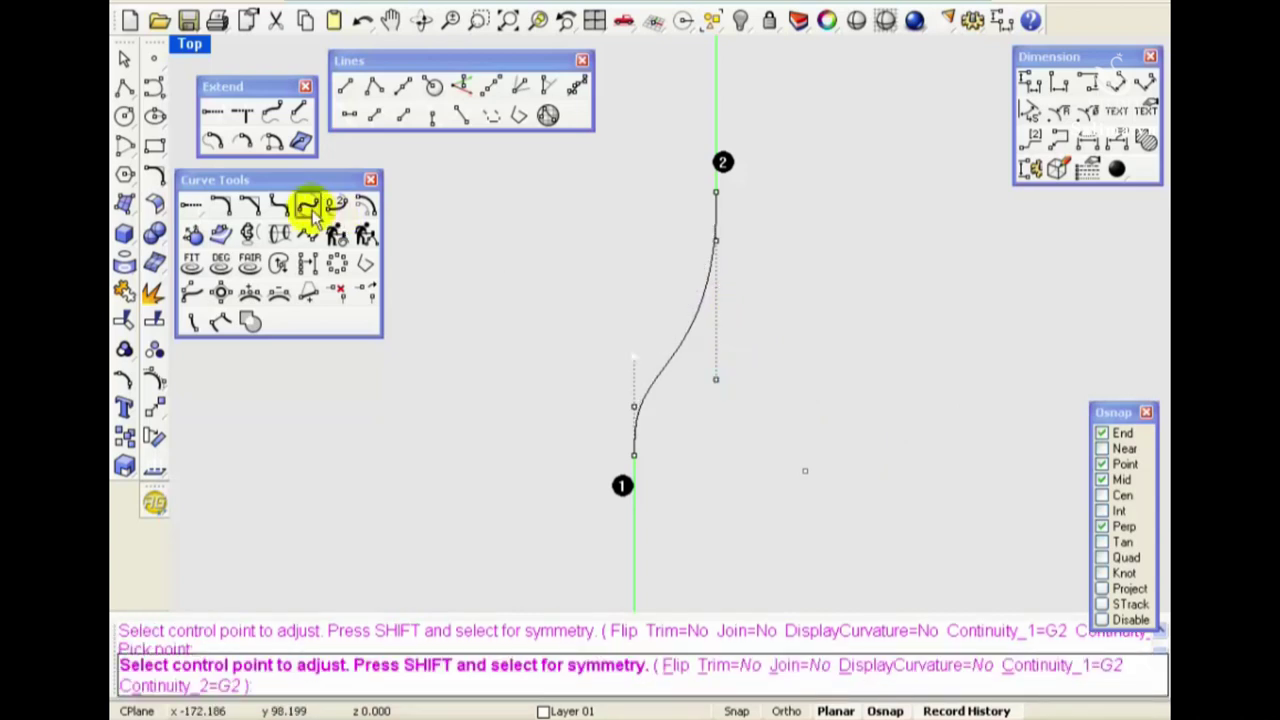
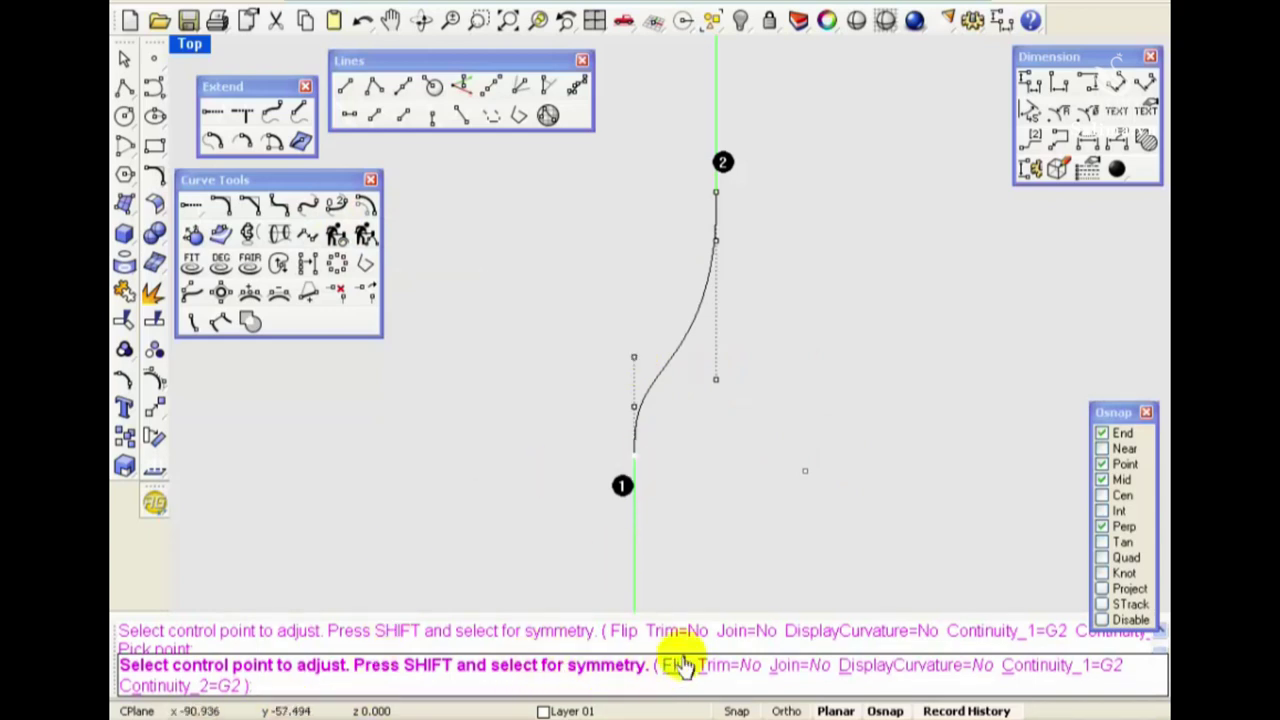
Reshape the blend by raising the lower control point and lowering another control point
{"action": "left_click", "coordinate": [633, 358]}
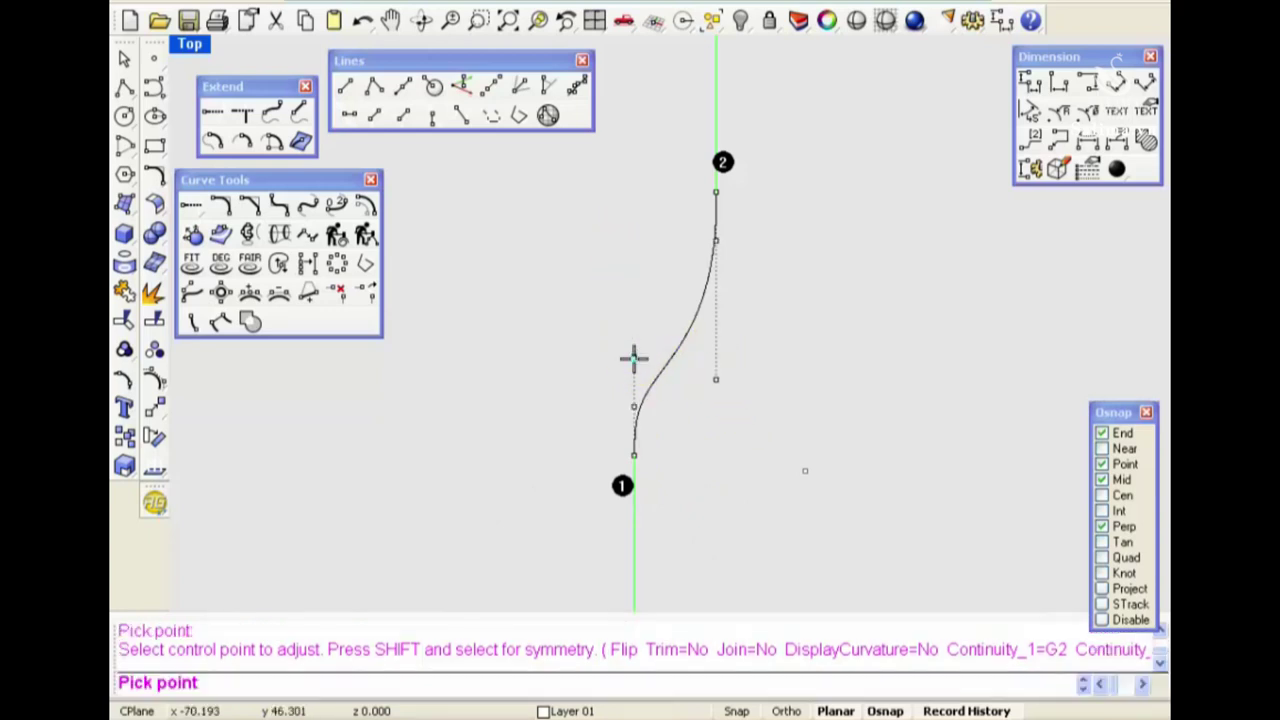
{"action": "left_click", "coordinate": [633, 338]}
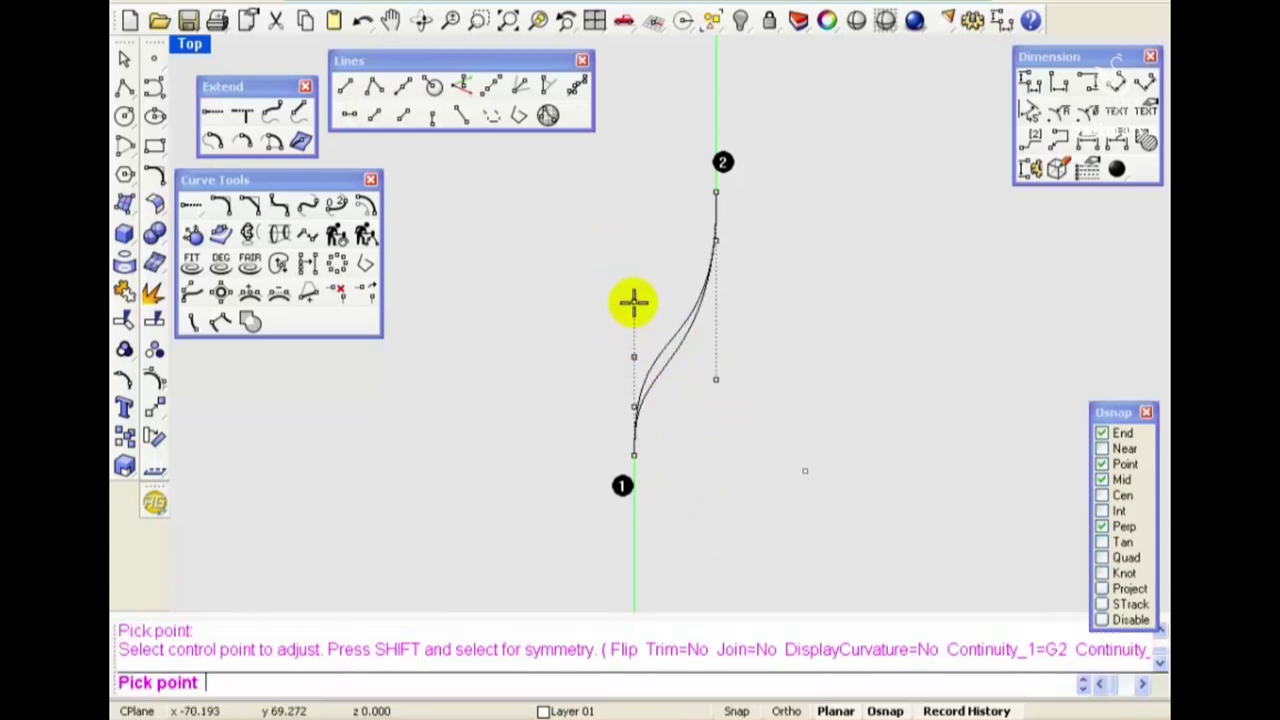
{"action": "left_click_drag", "start_coordinate": [633, 302], "coordinate": [633, 295]}
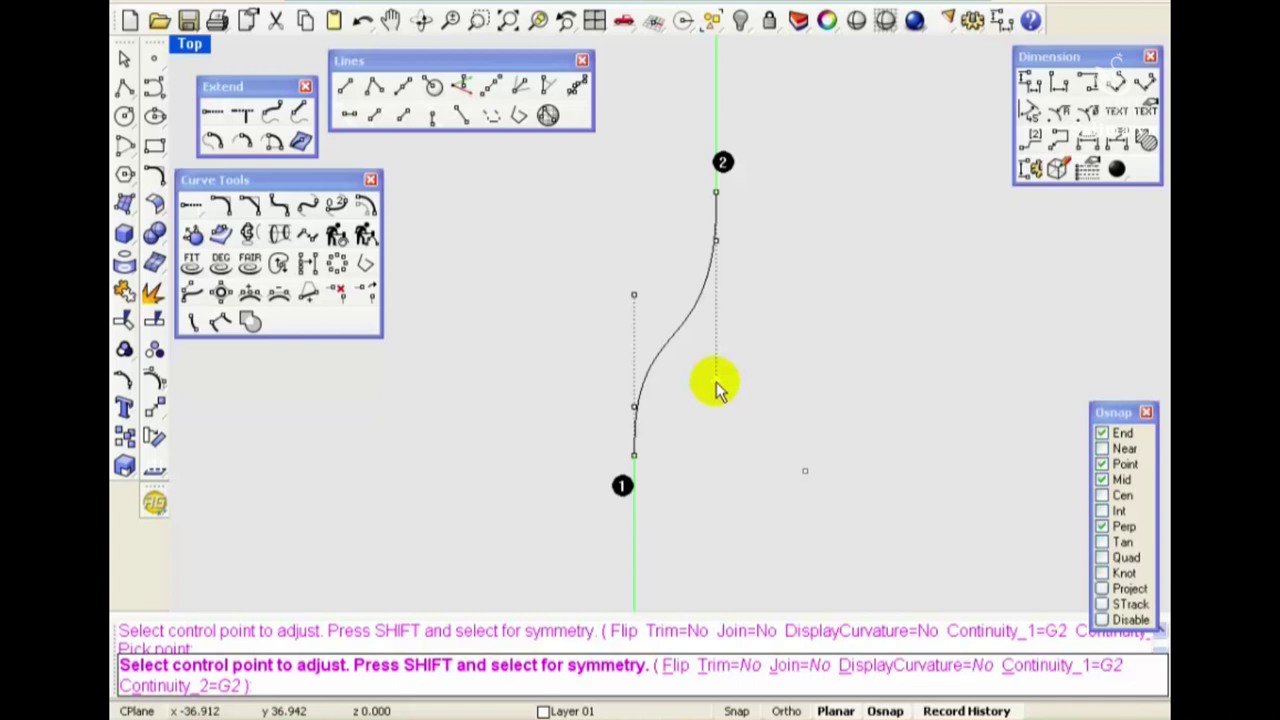
{"action": "left_click", "coordinate": [716, 384]}
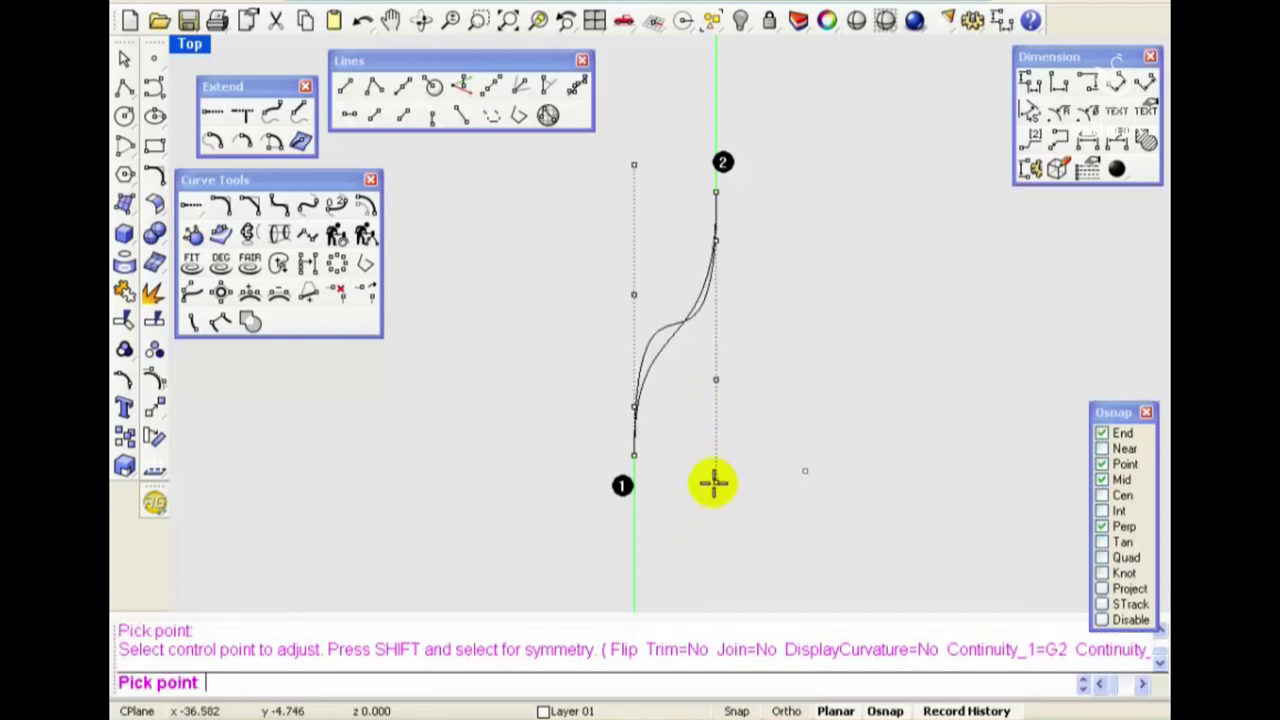
{"action": "left_click", "coordinate": [713, 484]}
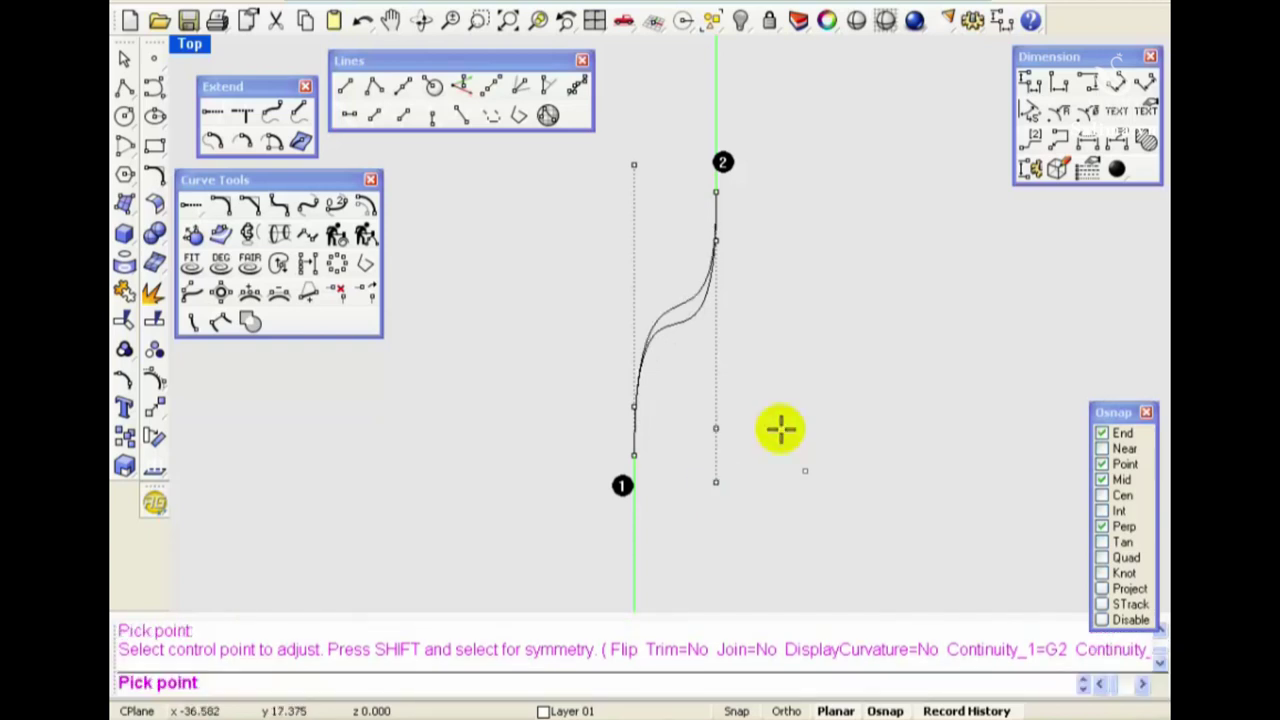
{"action": "left_click", "coordinate": [781, 429]}
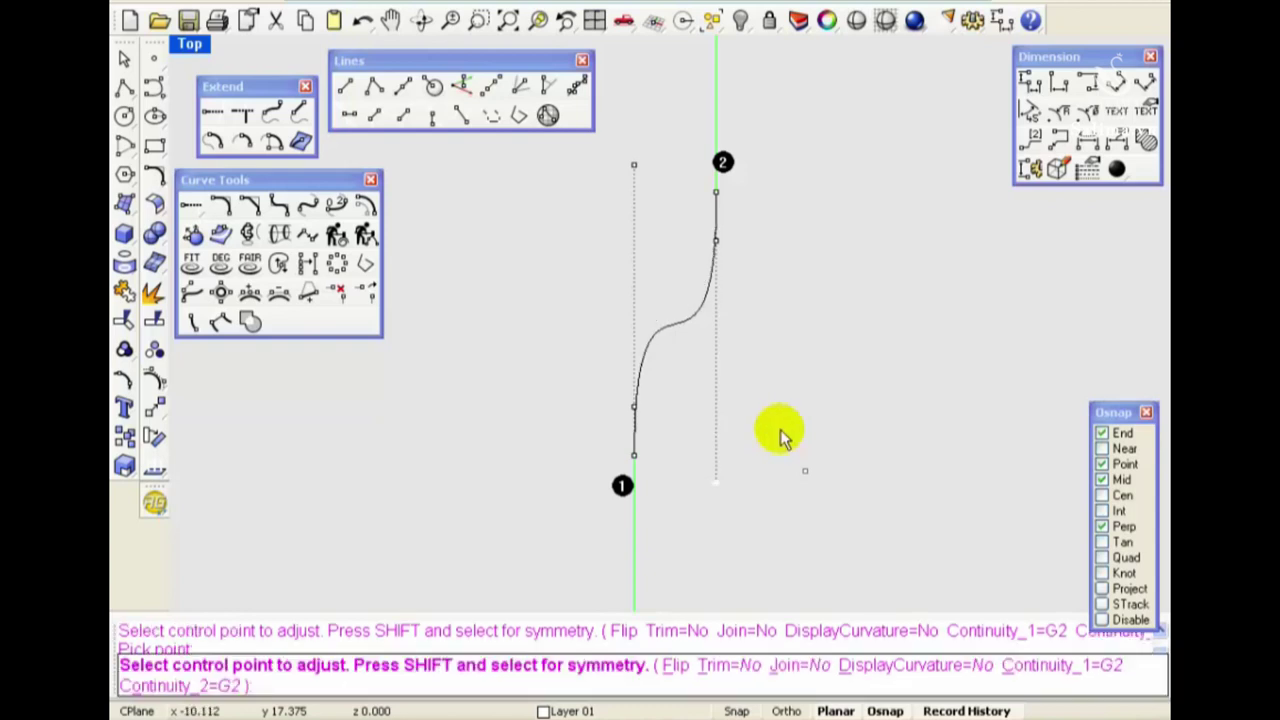
Flip the blend curve's ends, then flip them back to restore the S-shape
{"action": "left_click", "coordinate": [676, 676]}
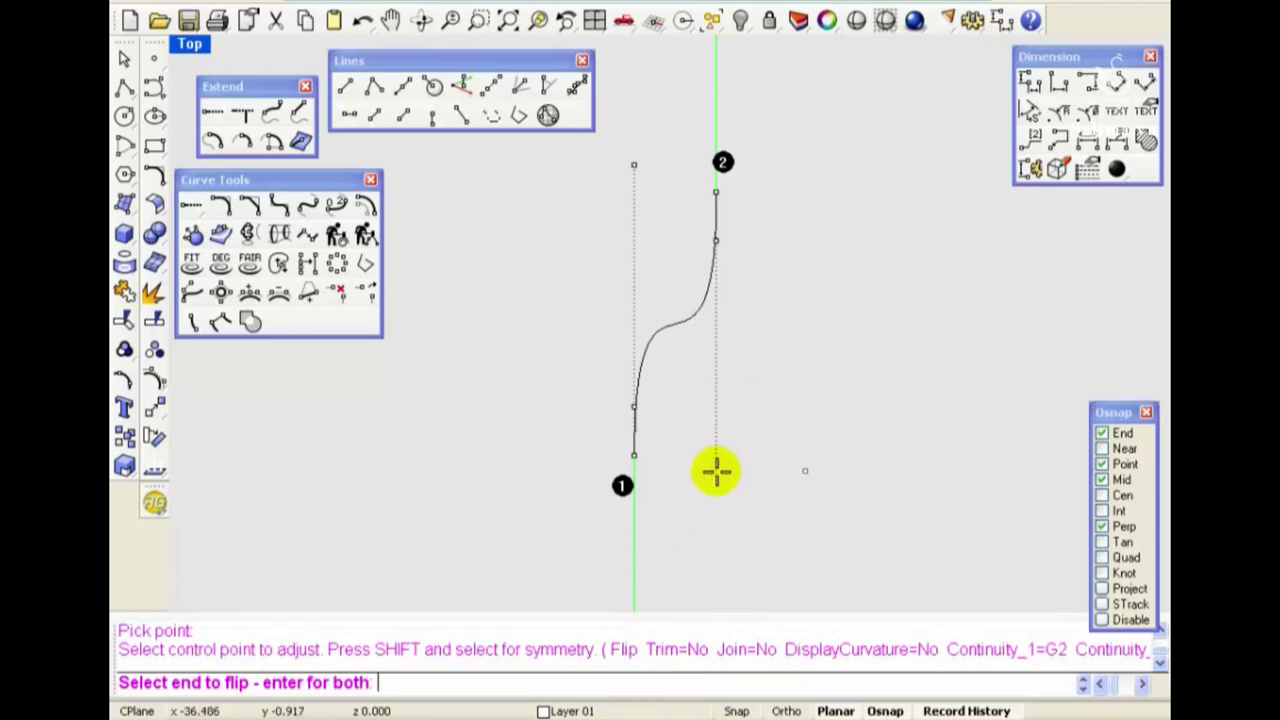
{"action": "left_click", "coordinate": [715, 478]}
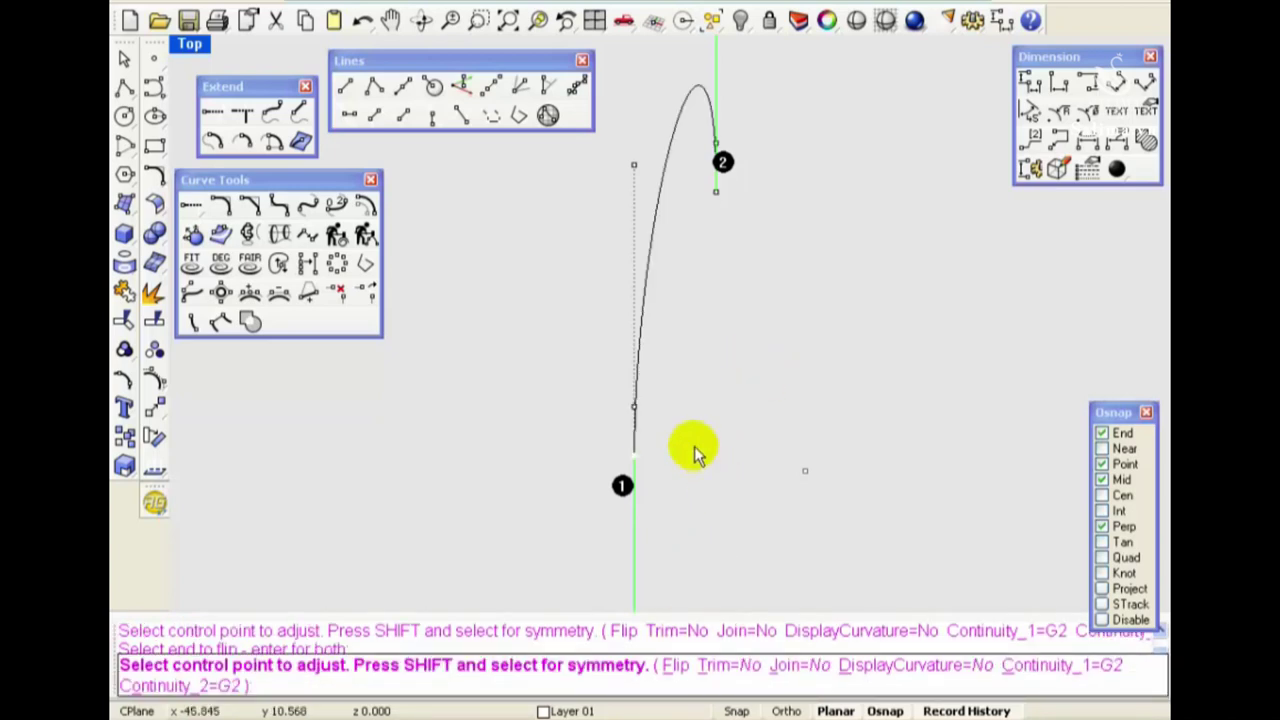
{"action": "left_click", "coordinate": [678, 665]}
{"action": "left_click", "coordinate": [706, 123]}
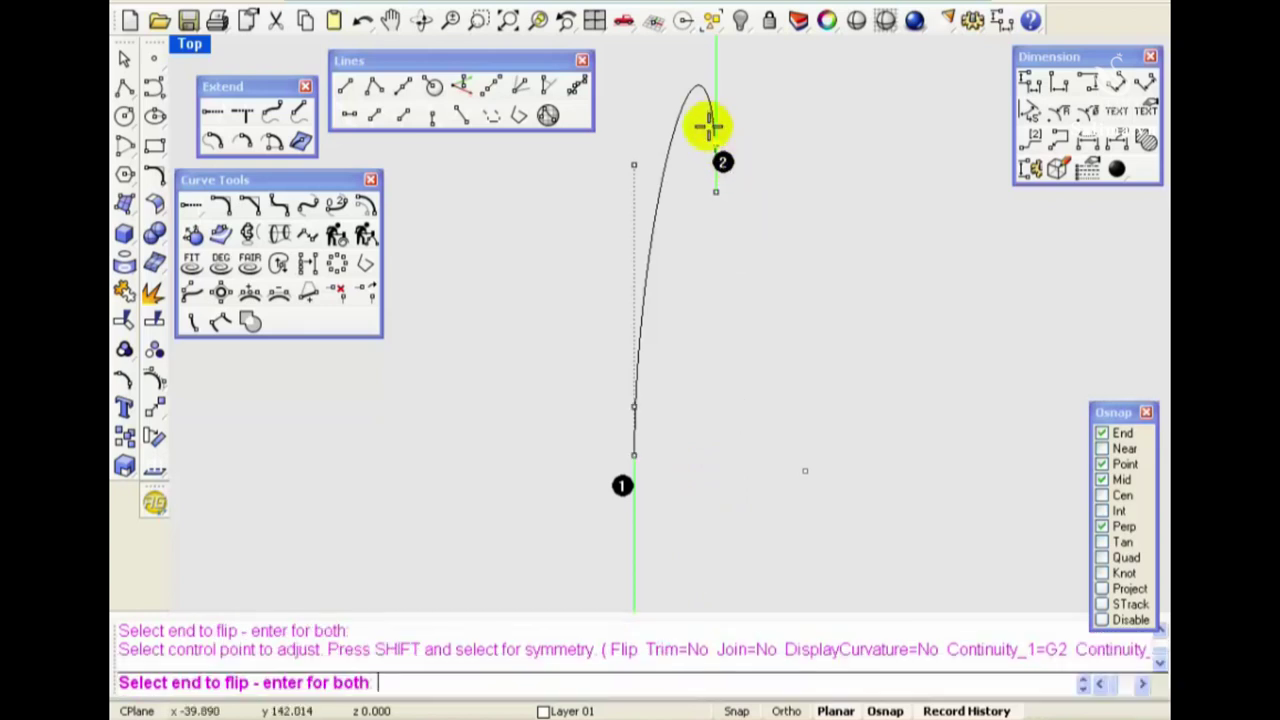
{"action": "left_click_drag", "start_coordinate": [700, 306], "coordinate": [709, 100]}
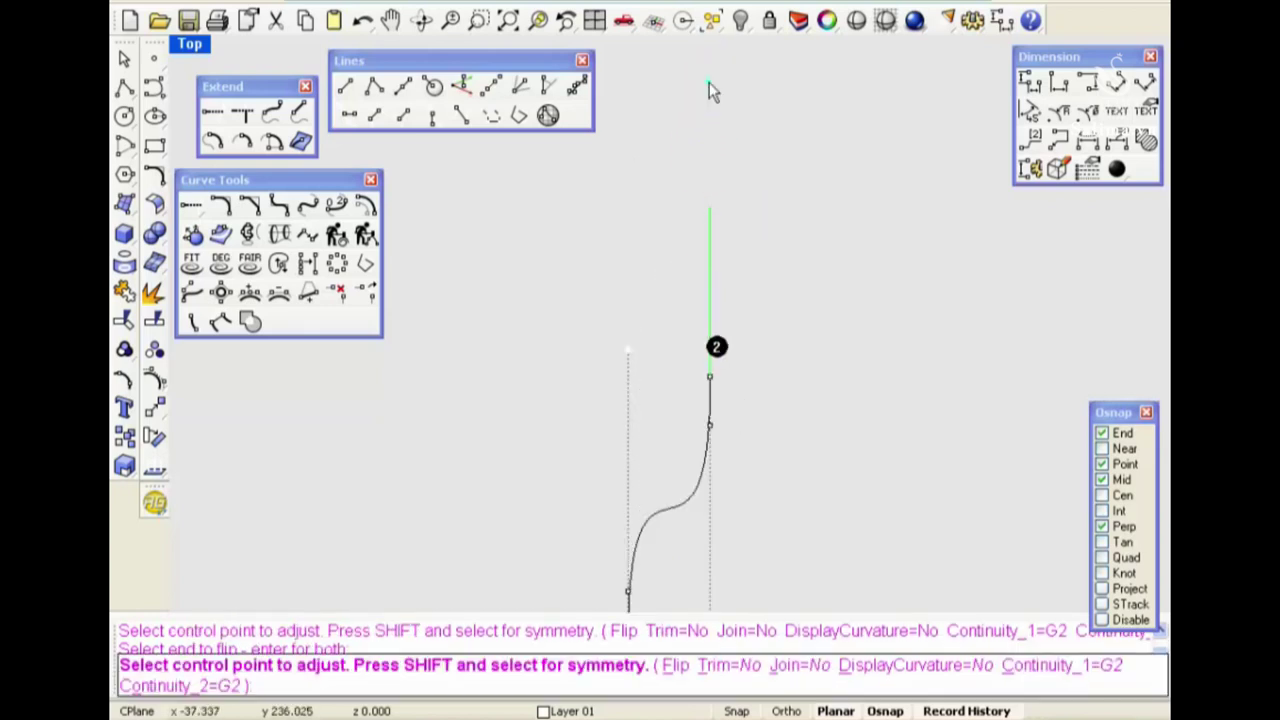
{"action": "left_click", "coordinate": [770, 449]}
{"action": "left_click", "coordinate": [740, 672]}
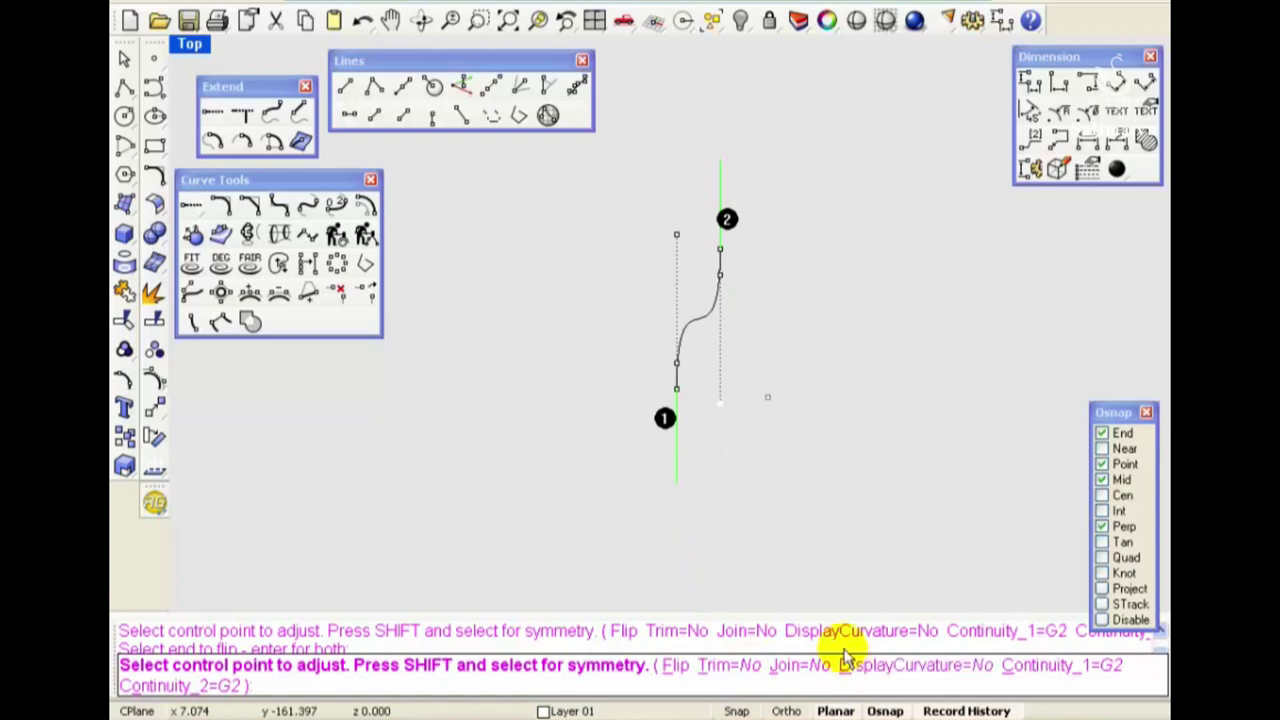
Turn on DisplayCurvature, raise the lower right control point, and finish the blend curve
{"action": "left_click", "coordinate": [877, 670]}
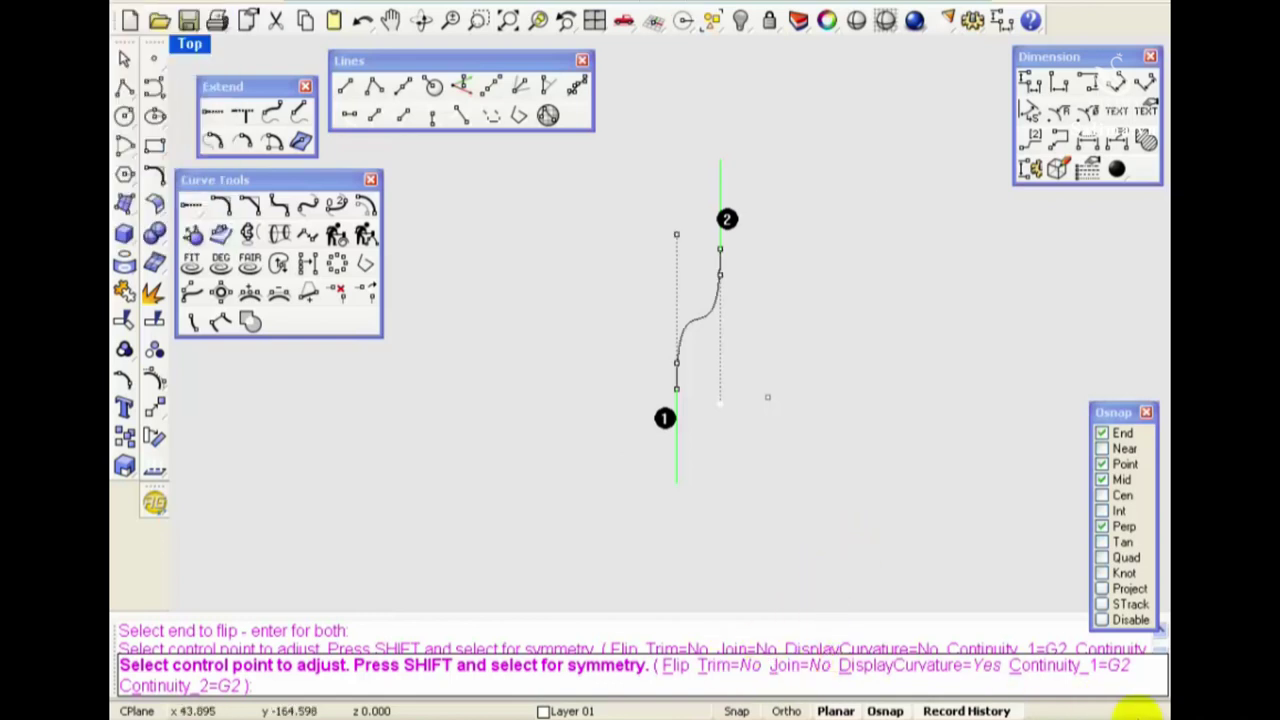
{"action": "scroll", "coordinate": [714, 331], "scroll_direction": "up", "scroll_amount": 3}
{"action": "scroll", "coordinate": [714, 331], "scroll_direction": "up", "scroll_amount": 1}
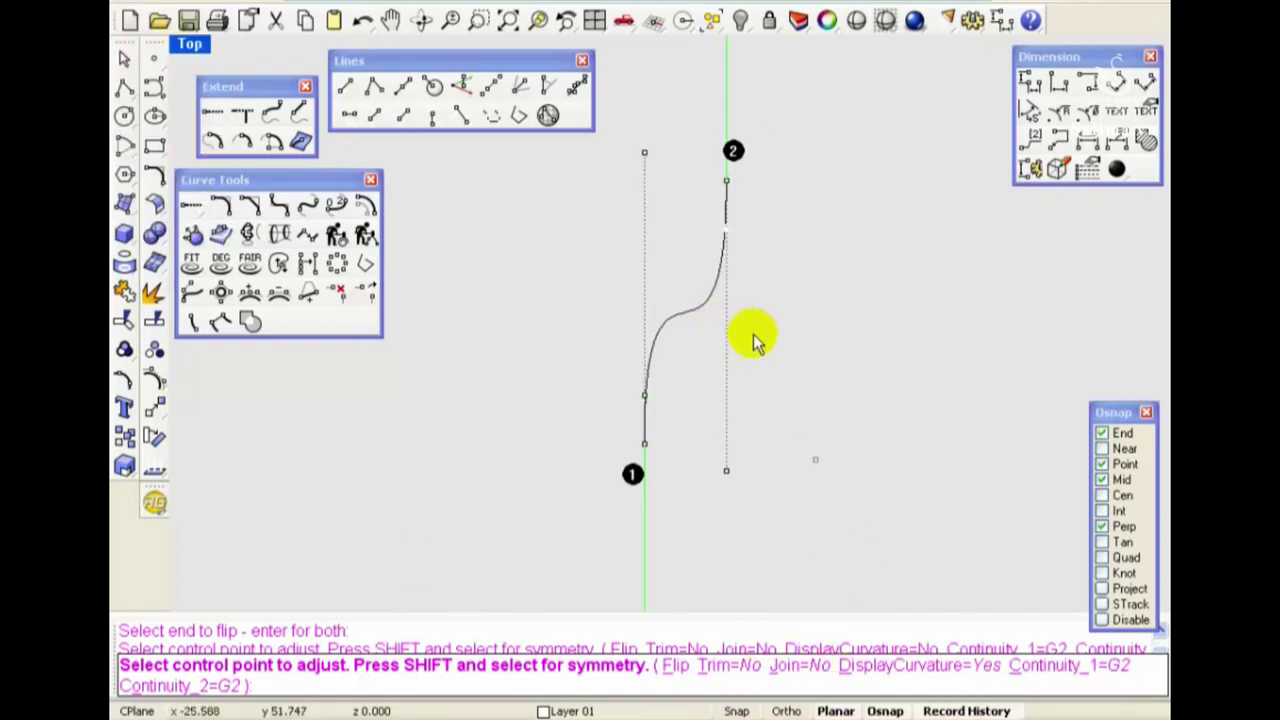
{"action": "left_click", "coordinate": [726, 470]}
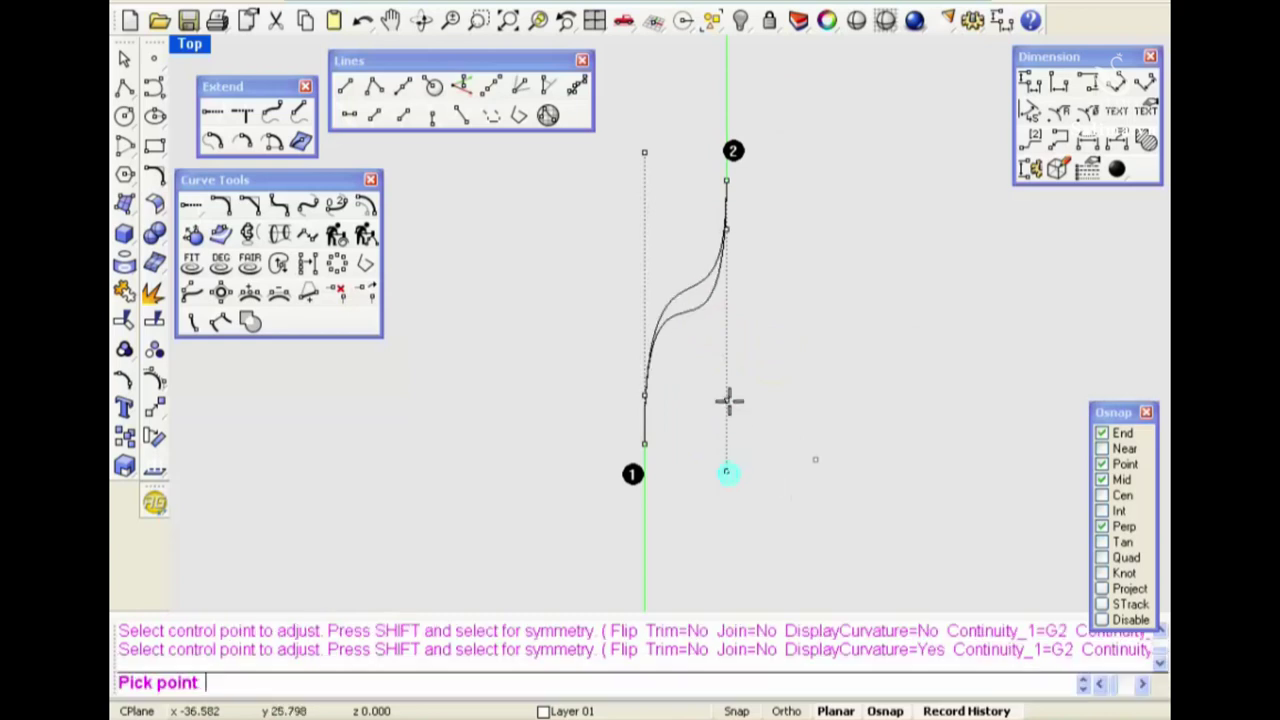
{"action": "left_click", "coordinate": [727, 349]}
{"action": "left_click", "coordinate": [729, 350]}
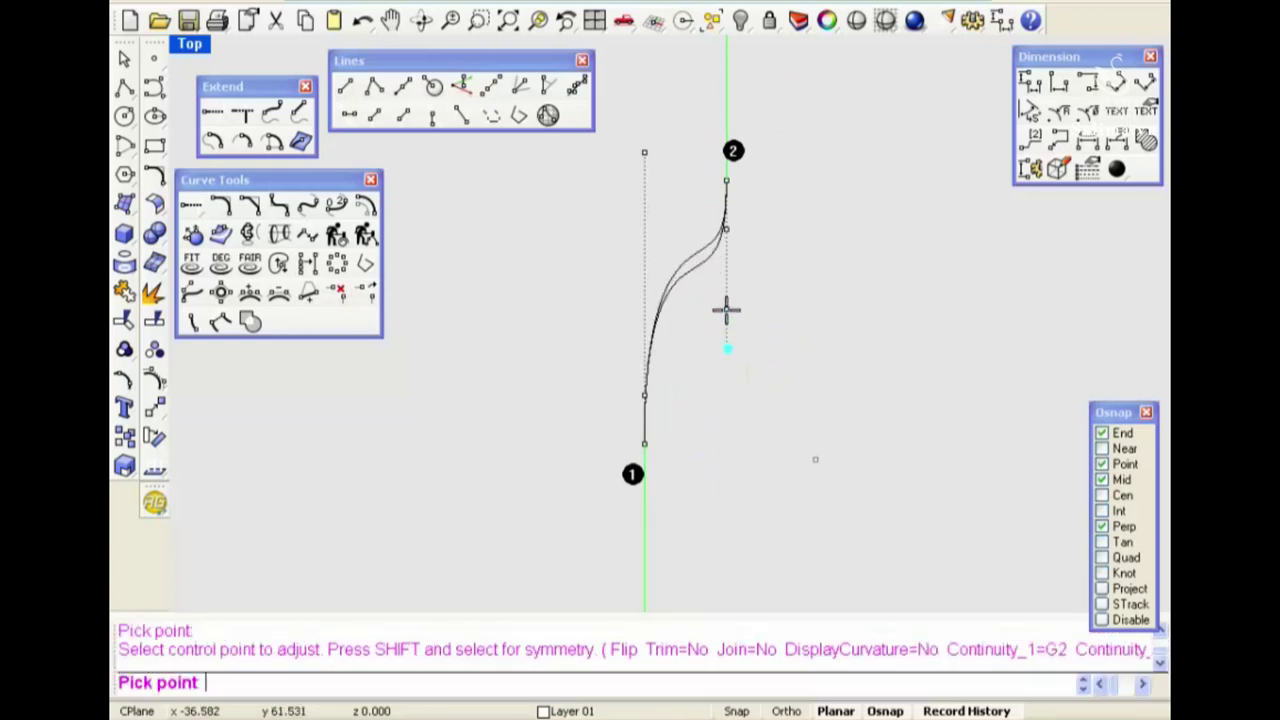
{"action": "left_click", "coordinate": [728, 305]}
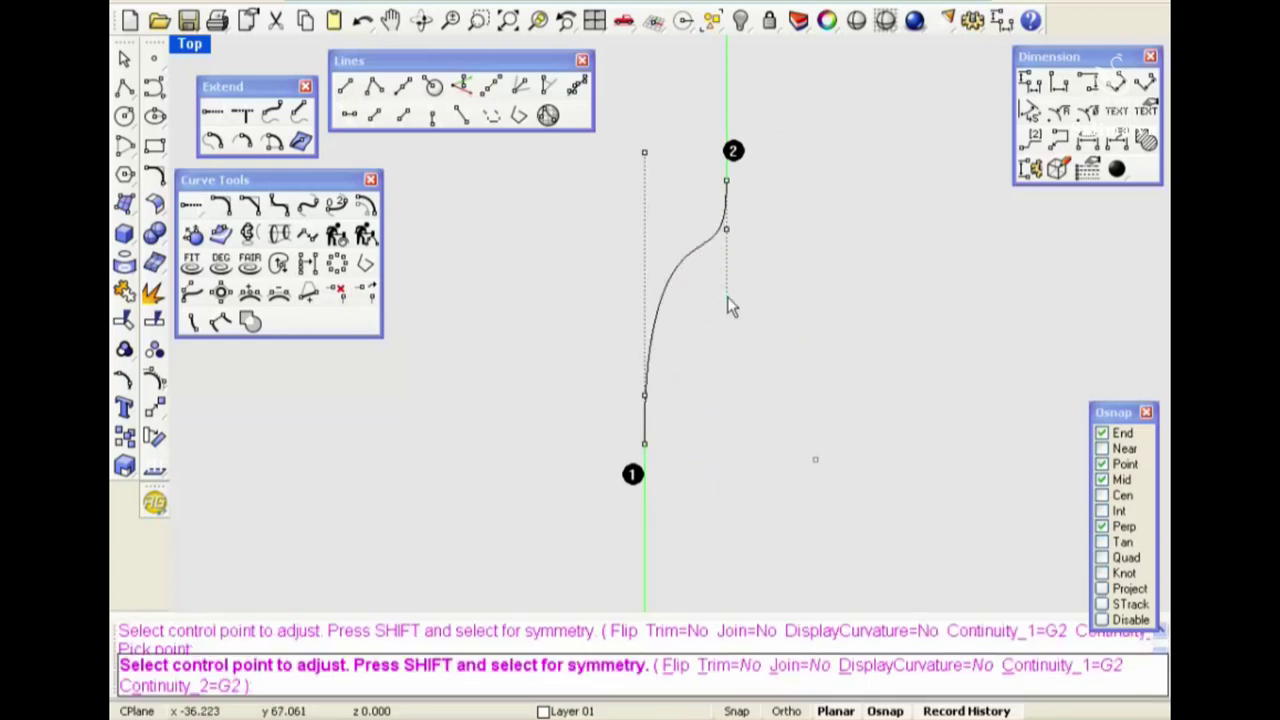
{"action": "right_click", "coordinate": [775, 325]}
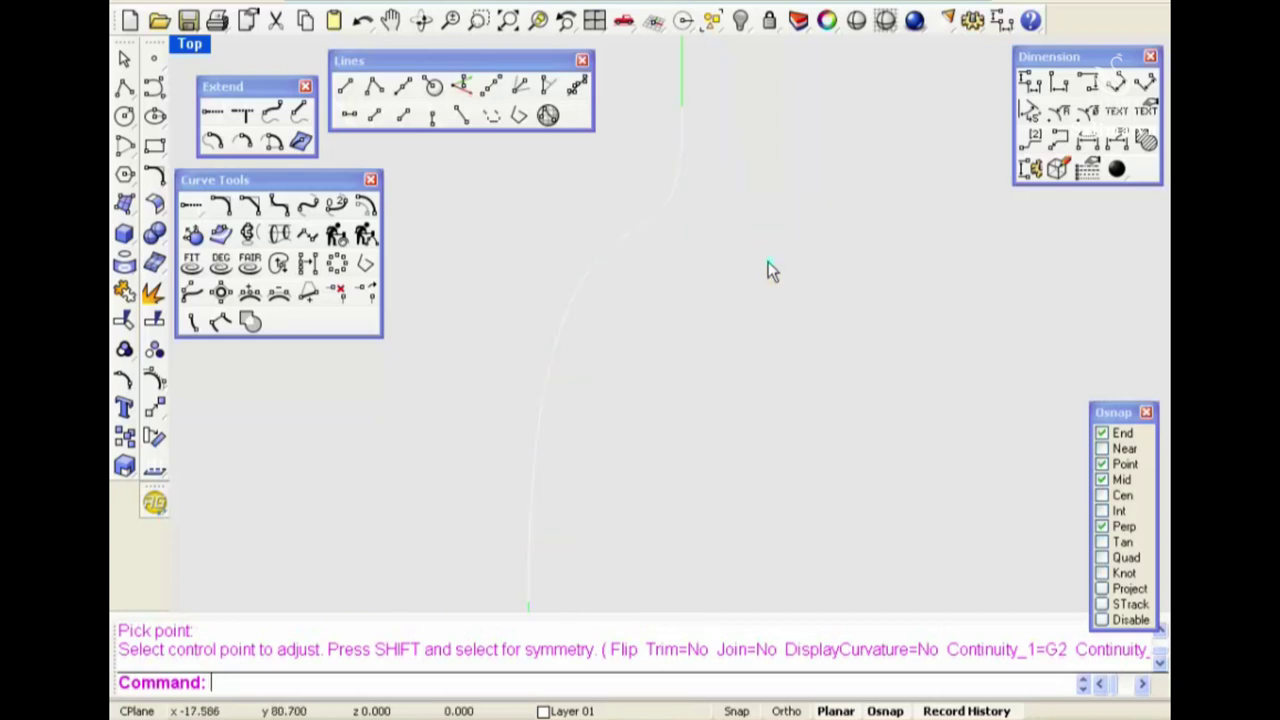
Delete the blend curve and set the viewport background colour to black in Options
{"action": "left_click_drag", "start_coordinate": [768, 270], "coordinate": [674, 300]}
{"action": "key", "text": "Delete"}
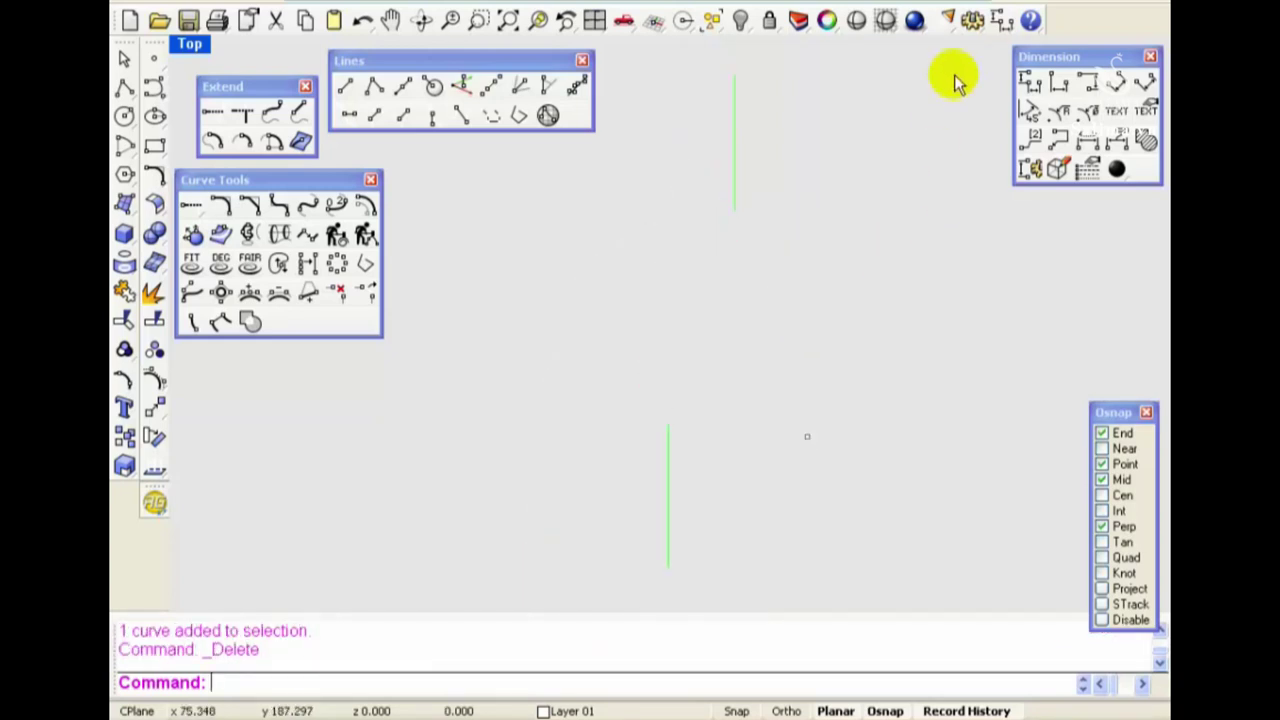
{"action": "left_click", "coordinate": [972, 20]}
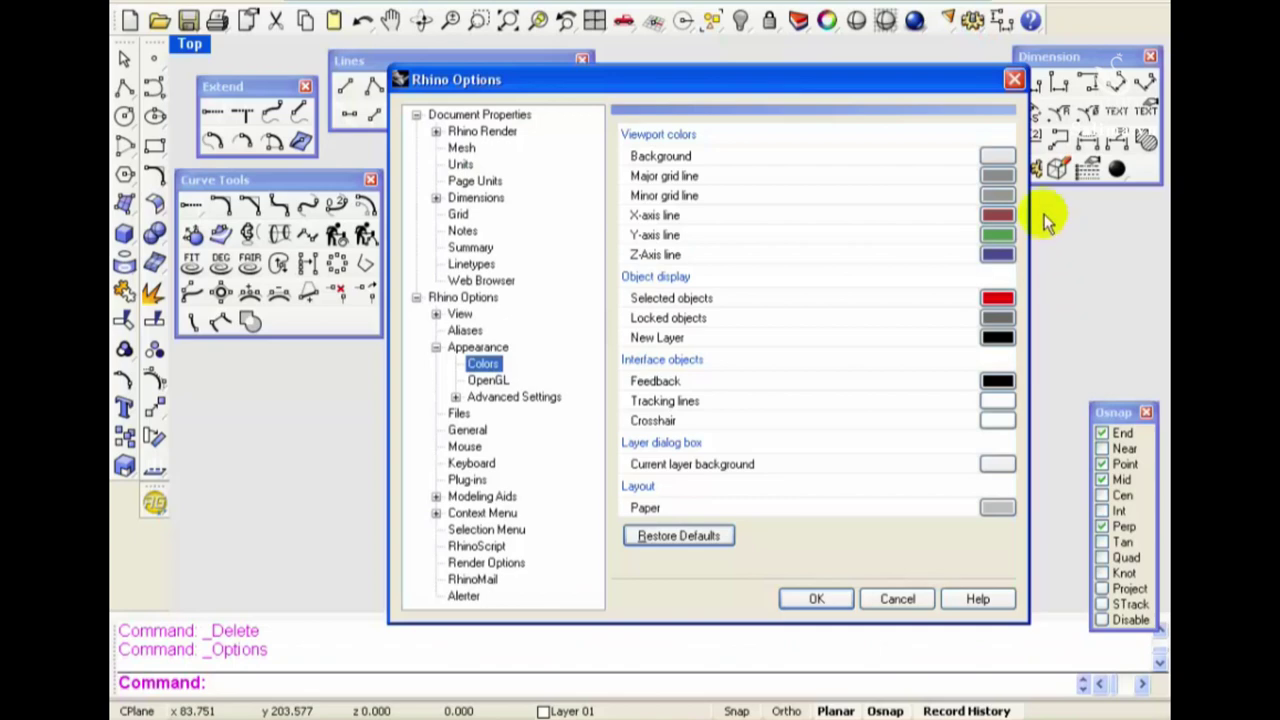
{"action": "left_click", "coordinate": [997, 156]}
{"action": "double_click", "coordinate": [537, 240]}
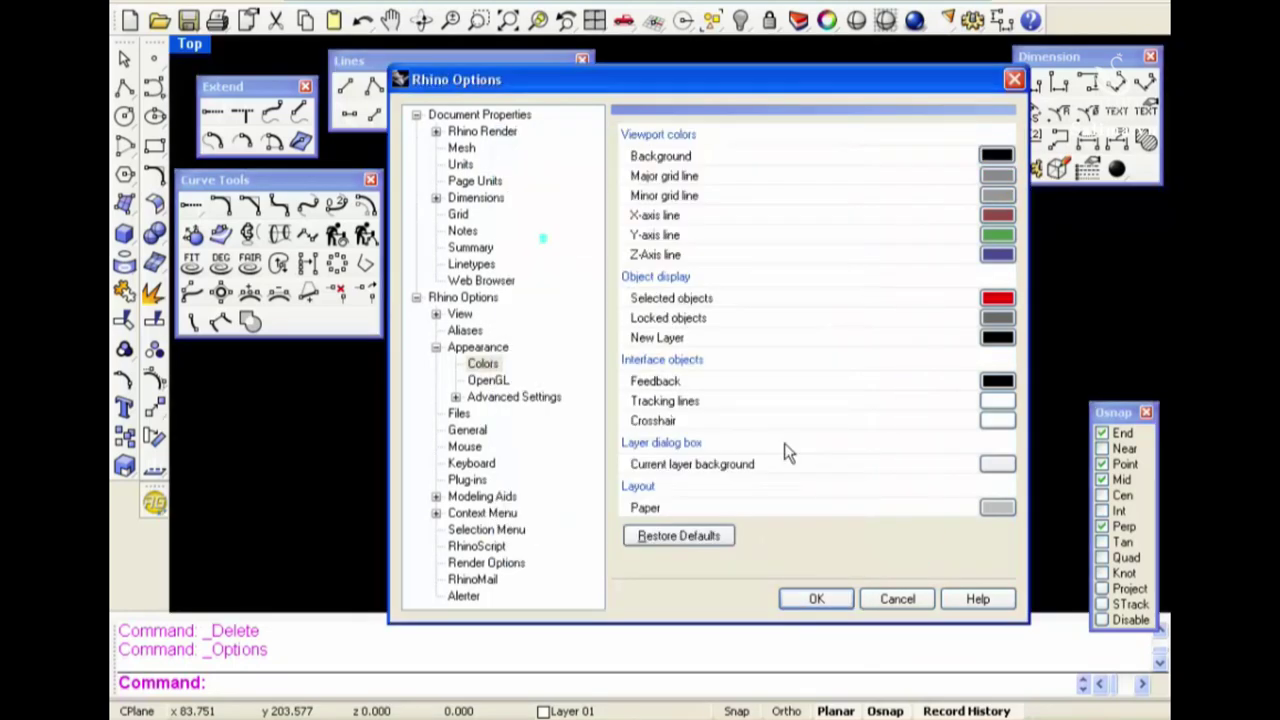
{"action": "left_click", "coordinate": [814, 598]}
Delete both vertical lines and switch to the Front view
{"action": "mouse_move", "coordinate": [871, 514]}
{"action": "left_mouse_down"}
{"action": "mouse_move", "coordinate": [770, 360]}
{"action": "mouse_move", "coordinate": [641, 212]}
{"action": "left_mouse_up"}
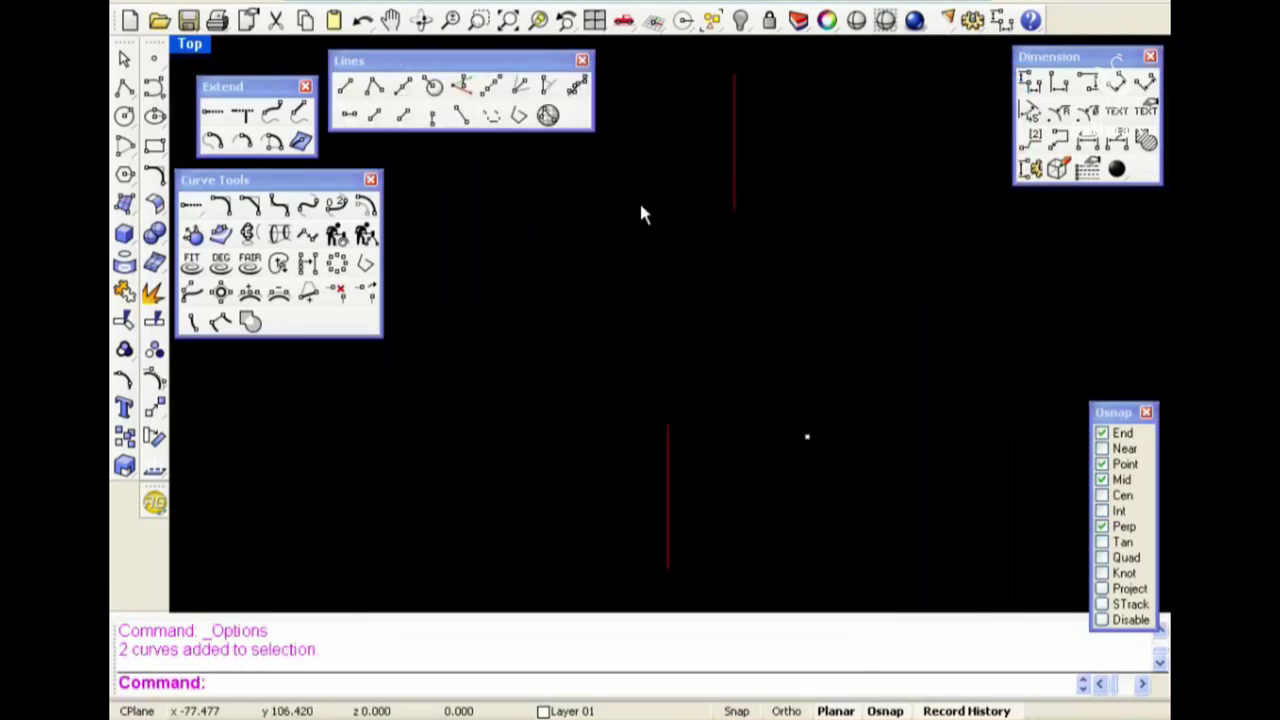
{"action": "key", "text": "Delete"}
{"action": "right_click_drag", "start_coordinate": [768, 381], "coordinate": [675, 293]}
{"action": "key", "text": "ctrl+F2"}
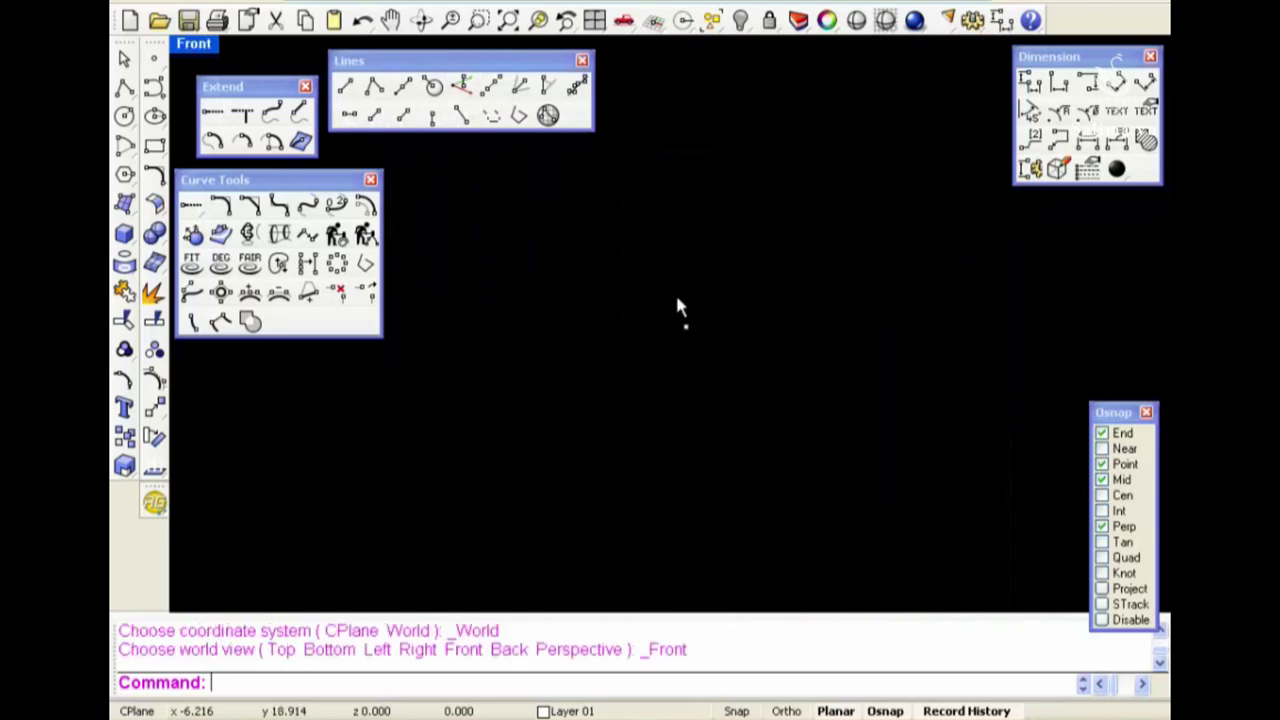
Draw a radius-18 circle centred at the origin on the Default layer
{"action": "type", "text": "Cr"}
{"action": "key", "text": "Return"}
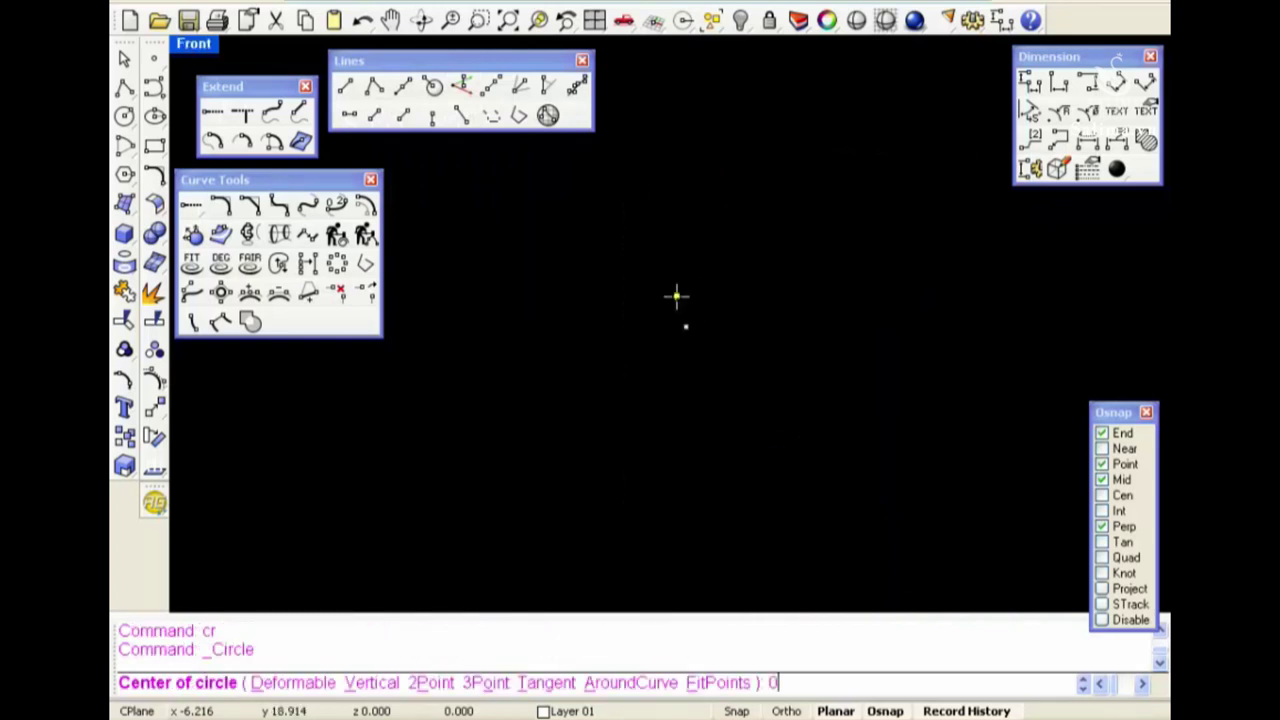
{"action": "key", "text": "Return"}
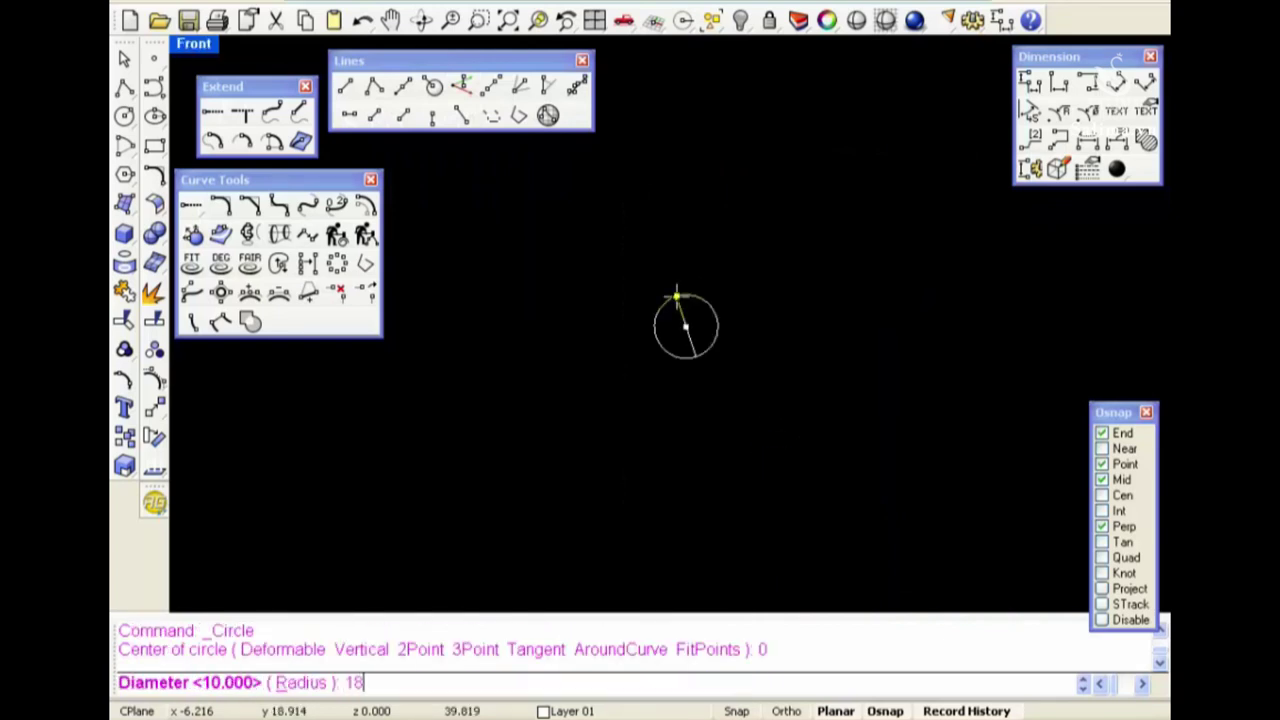
{"action": "key", "text": "Return"}
{"action": "left_click", "coordinate": [570, 711]}
{"action": "left_click", "coordinate": [590, 585]}
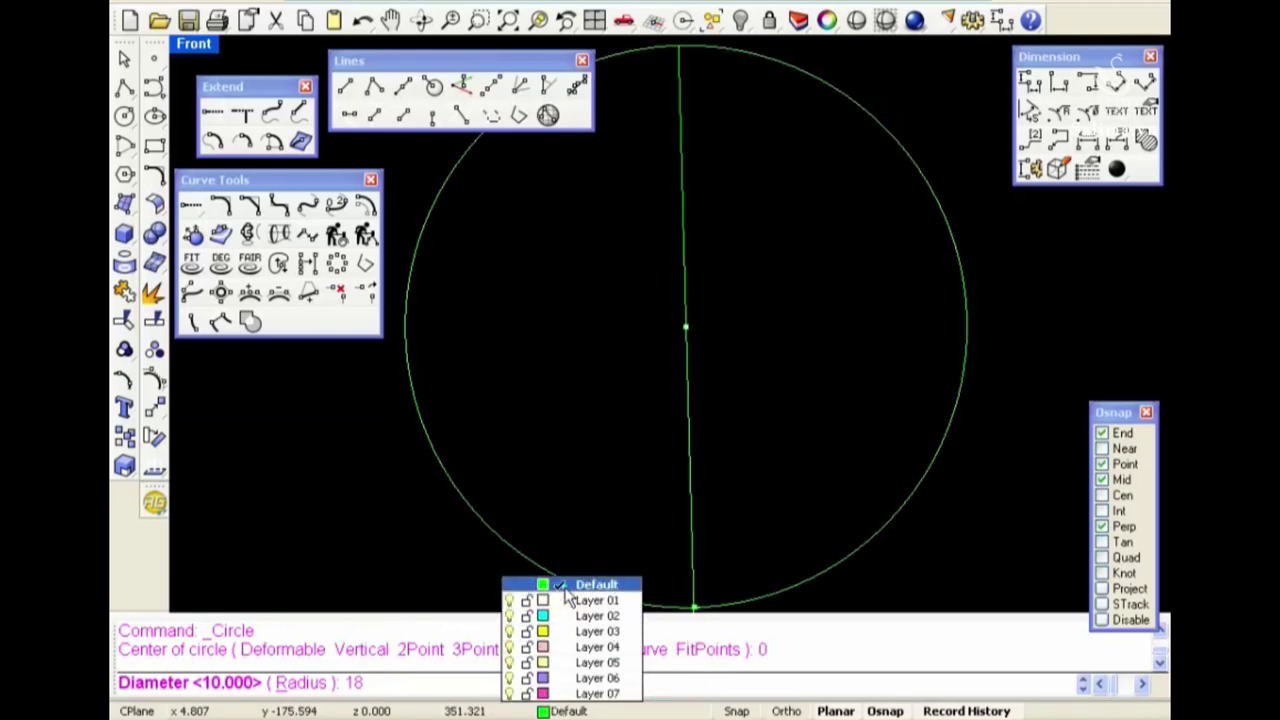
{"action": "left_click", "coordinate": [682, 333]}
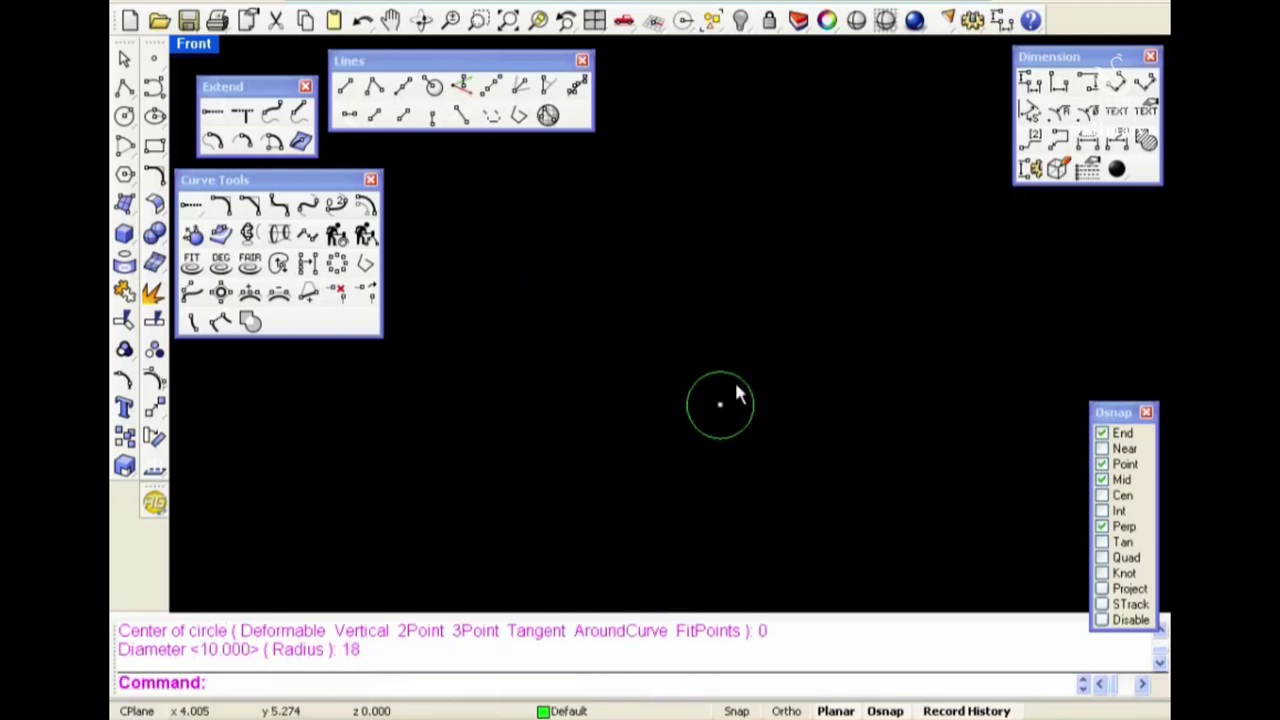
Zoom and pan the Front view to frame the circle, then select it
{"action": "scroll", "coordinate": [736, 393], "scroll_direction": "up", "scroll_amount": 2}
{"action": "scroll", "coordinate": [724, 440], "scroll_direction": "up", "scroll_amount": 1}
{"action": "scroll", "coordinate": [750, 400], "scroll_direction": "up", "scroll_amount": 1}
{"action": "scroll", "coordinate": [766, 397], "scroll_direction": "up", "scroll_amount": 2}
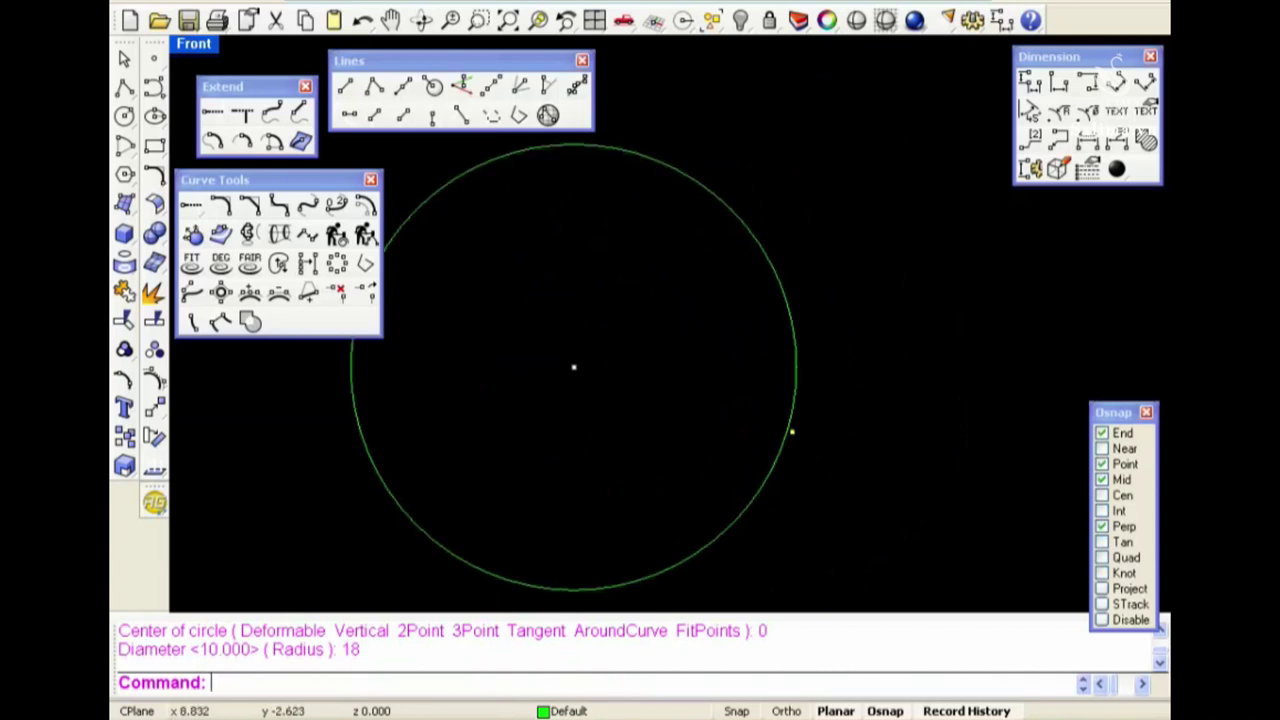
{"action": "right_click_drag", "start_coordinate": [790, 385], "coordinate": [860, 345]}
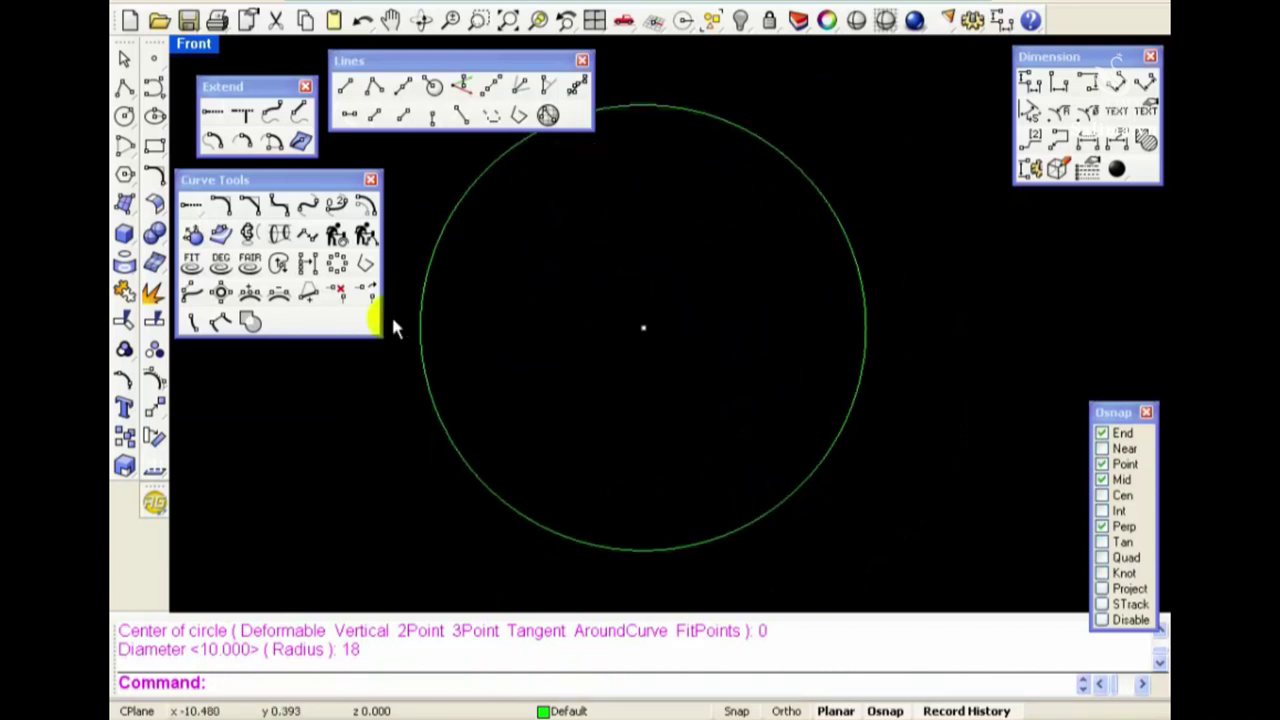
{"action": "right_click_drag", "start_coordinate": [606, 402], "coordinate": [654, 391]}
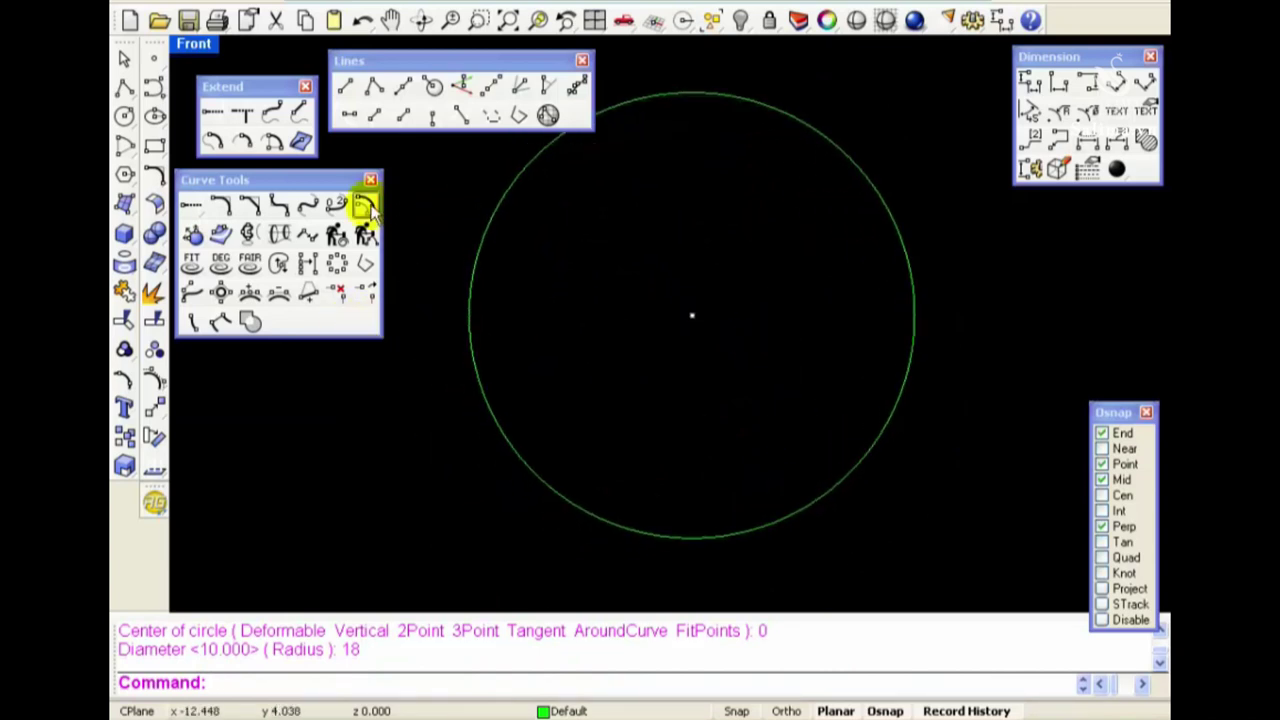
{"action": "scroll", "coordinate": [500, 275], "scroll_direction": "down", "scroll_amount": 2}
{"action": "left_click_drag", "start_coordinate": [594, 337], "coordinate": [500, 471]}
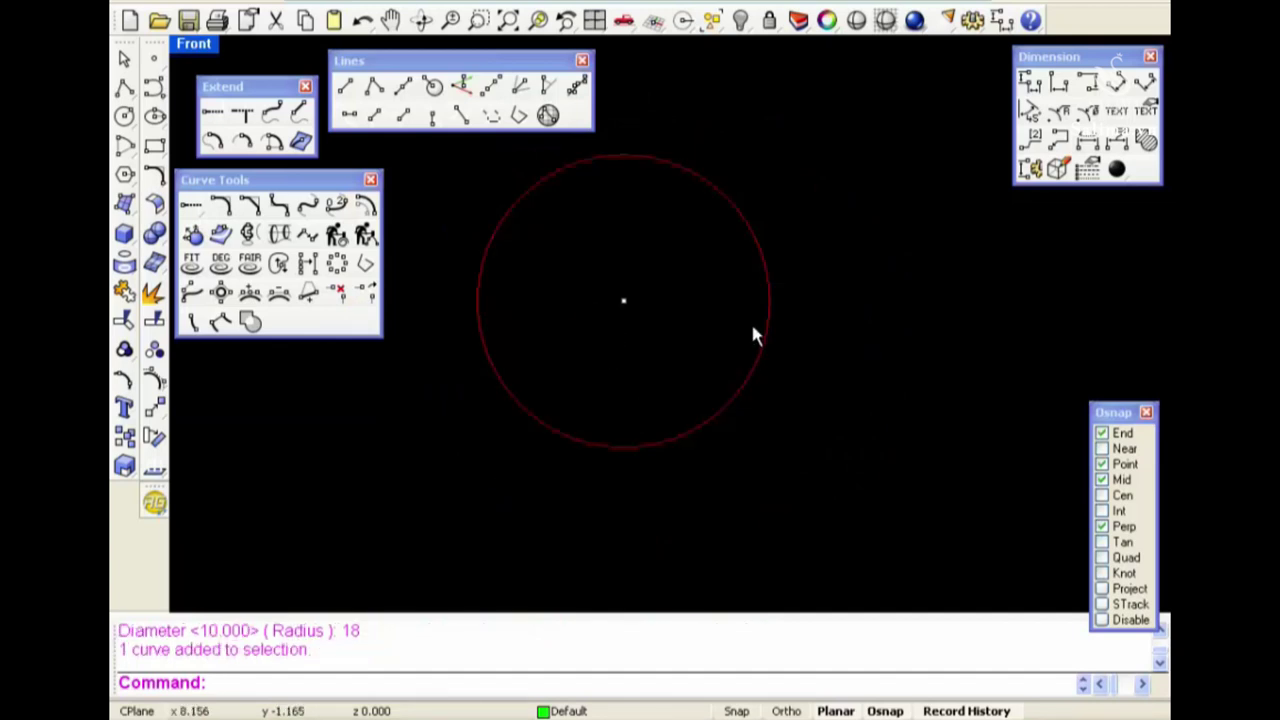
{"action": "left_click", "coordinate": [366, 206]}
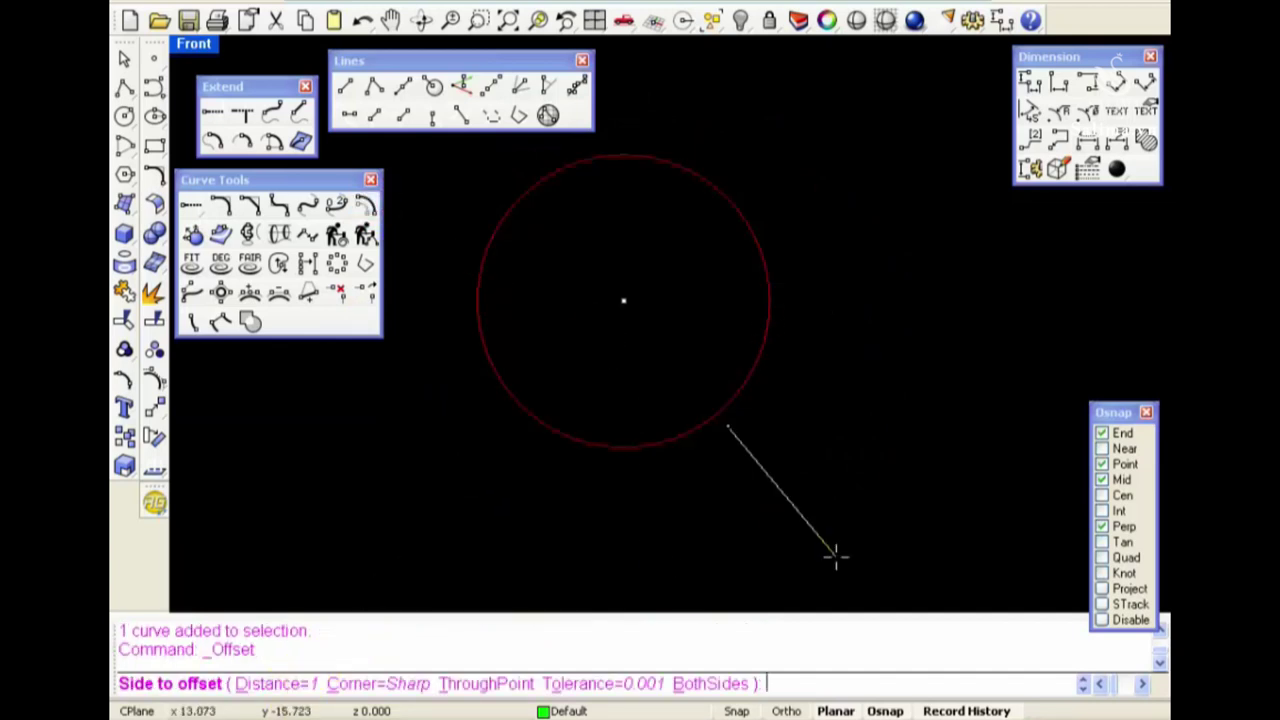
{"action": "type", "text": "1"}
{"action": "key", "text": "Return"}
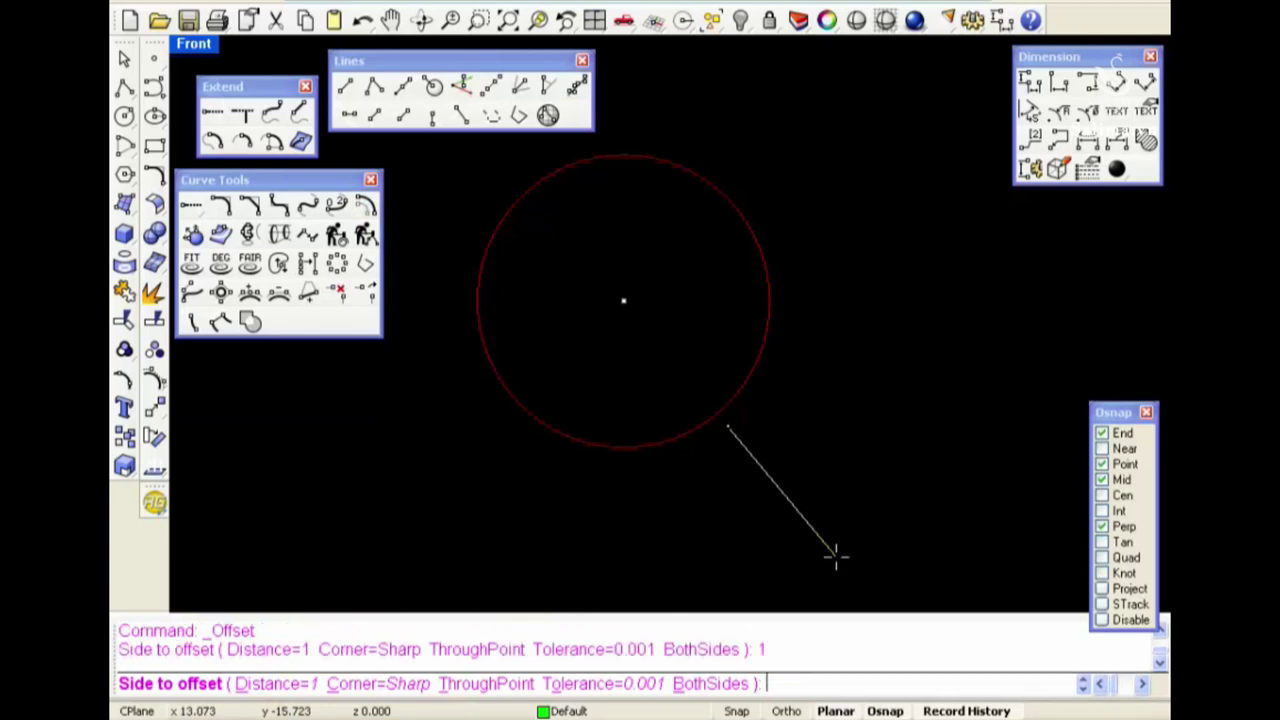
{"action": "left_click", "coordinate": [835, 556]}
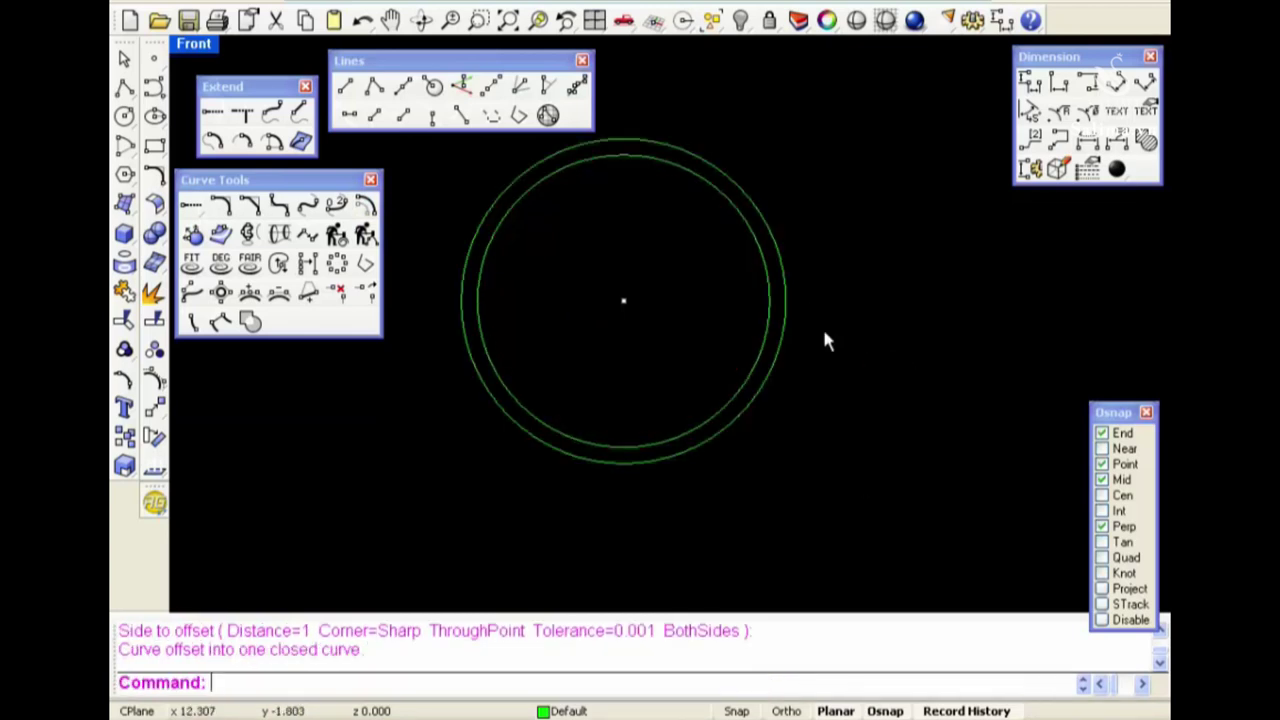
{"action": "type", "text": "ad"}
{"action": "key", "text": "Return"}
{"action": "left_click", "coordinate": [769, 301]}
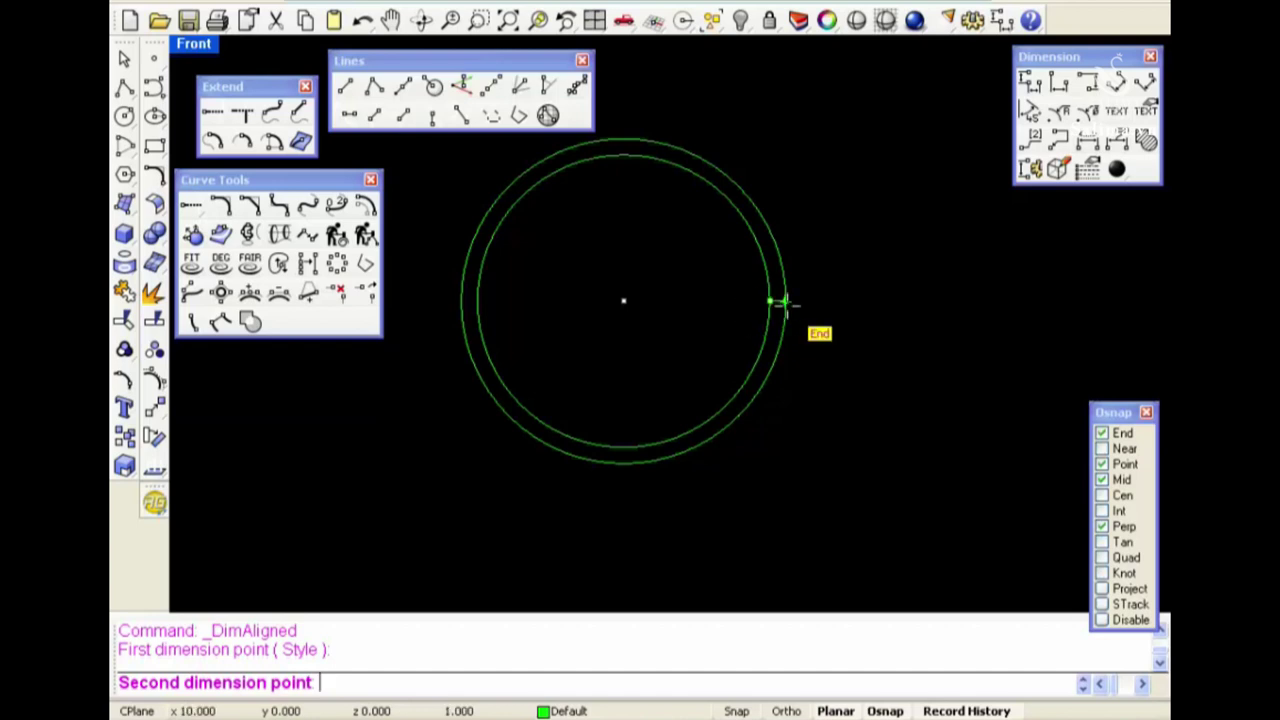
{"action": "left_click", "coordinate": [783, 302]}
{"action": "left_click", "coordinate": [785, 298]}
{"action": "type", "text": "ad"}
{"action": "key", "text": "Return"}
{"action": "left_click", "coordinate": [472, 301]}
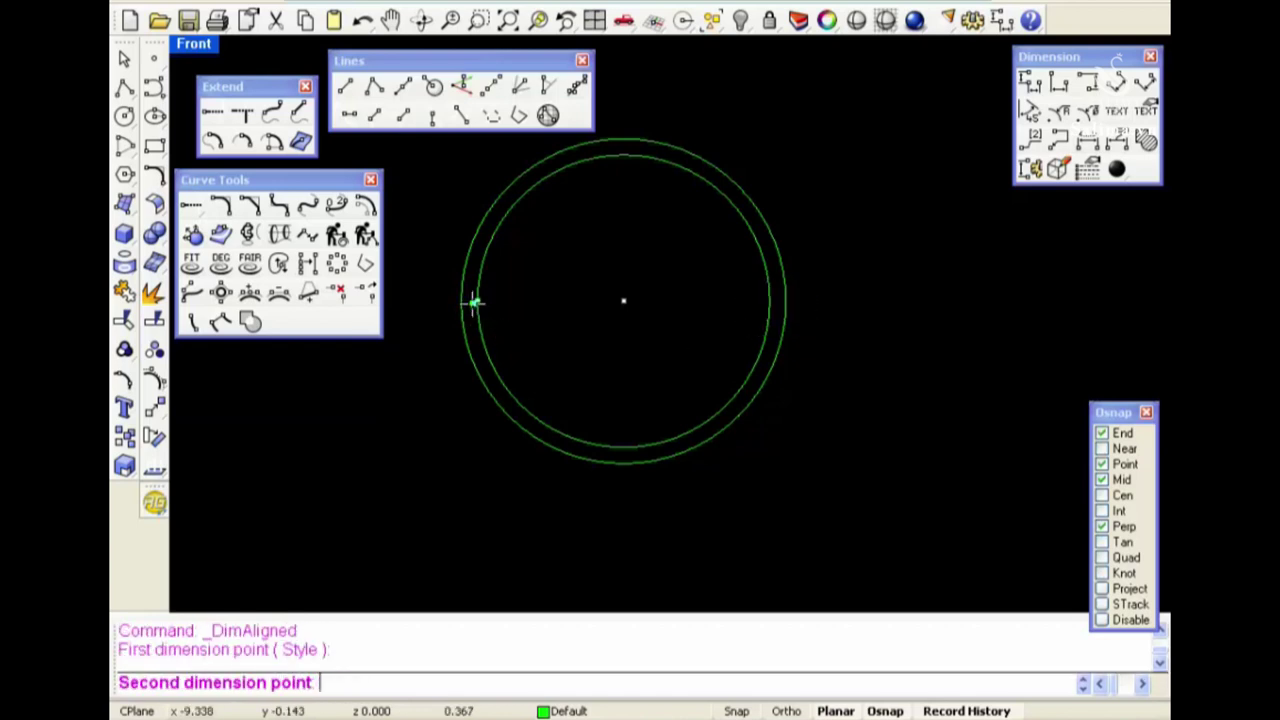
{"action": "left_click", "coordinate": [461, 302]}
{"action": "key", "text": "Escape"}
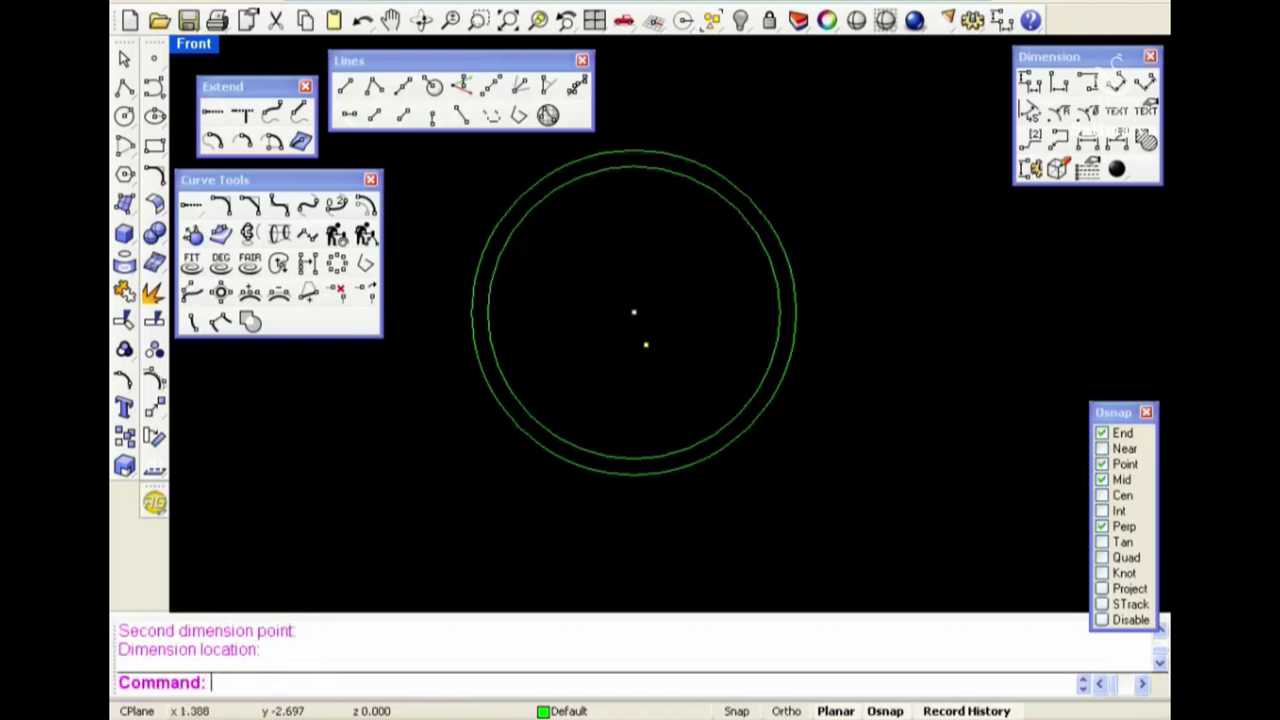
Delete the outer offset circle and draw a rectangle below the circles
{"action": "key", "text": "Delete"}
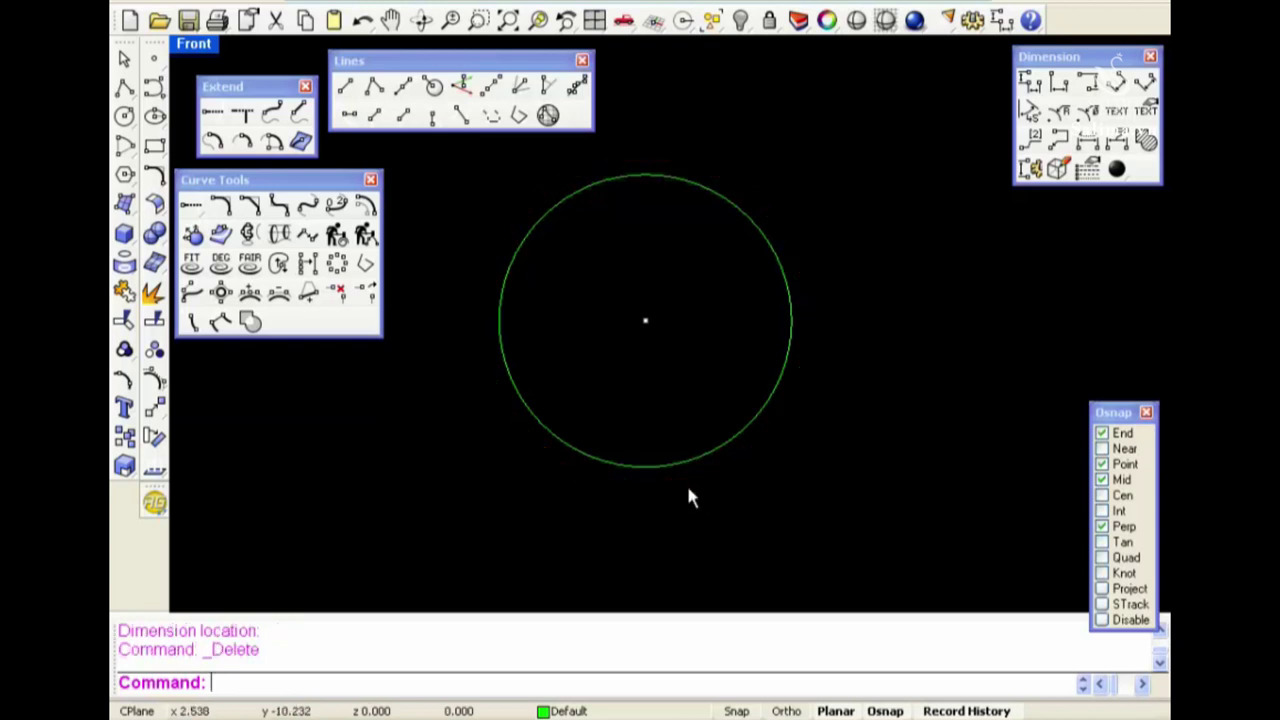
{"action": "right_click_drag", "start_coordinate": [686, 482], "coordinate": [688, 290]}
{"action": "left_click", "coordinate": [153, 150]}
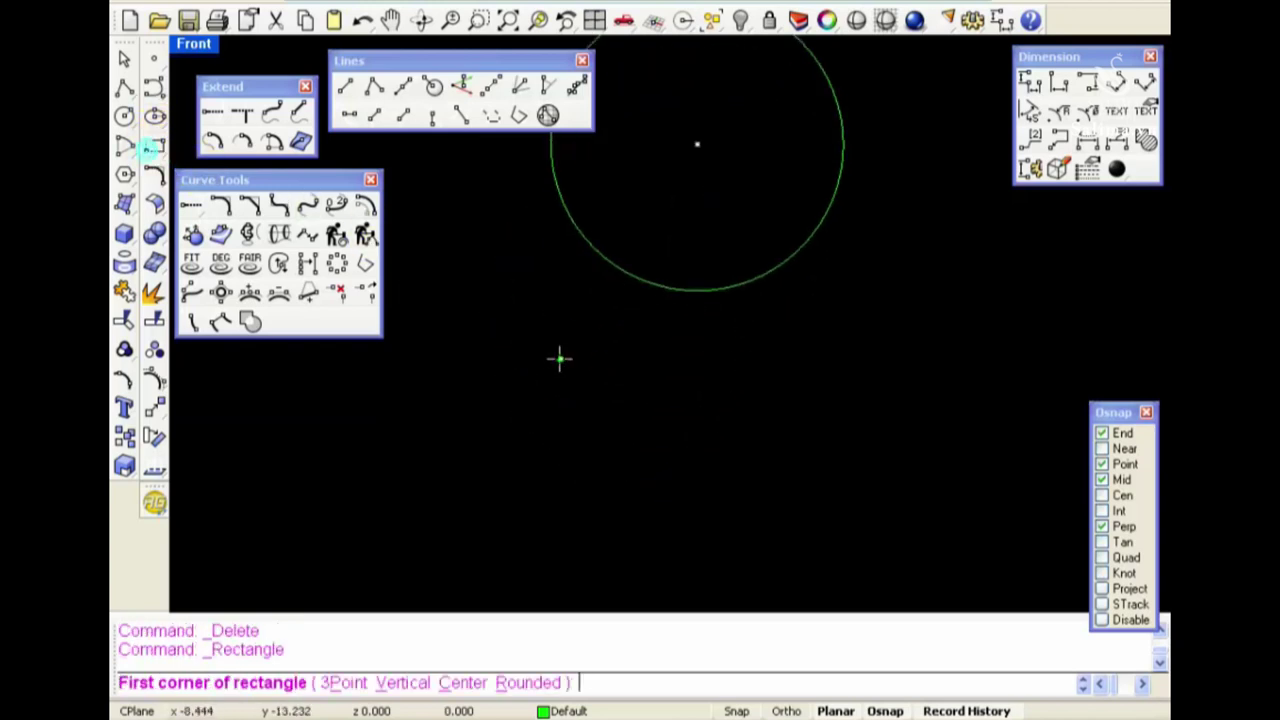
{"action": "left_click", "coordinate": [557, 358]}
{"action": "left_click", "coordinate": [780, 470]}
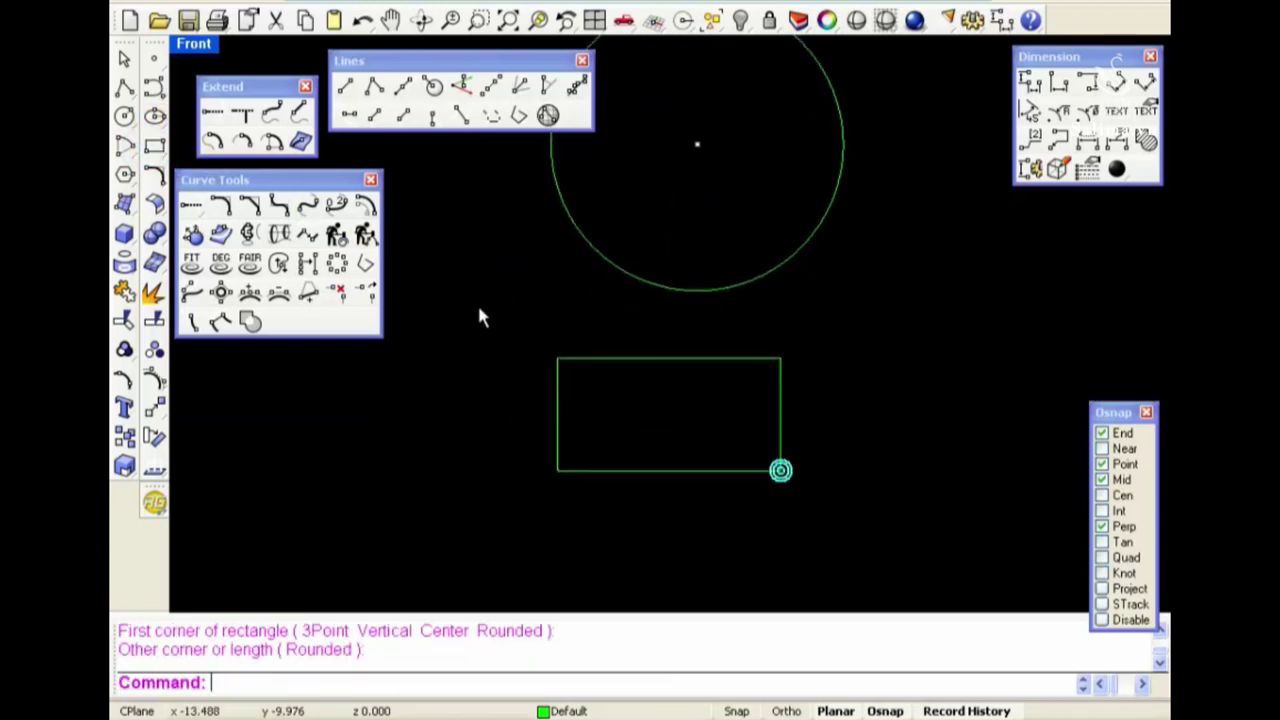
{"action": "left_click", "coordinate": [570, 330]}
Offset the rectangle outward with Sharp corners
{"action": "left_click", "coordinate": [366, 208]}
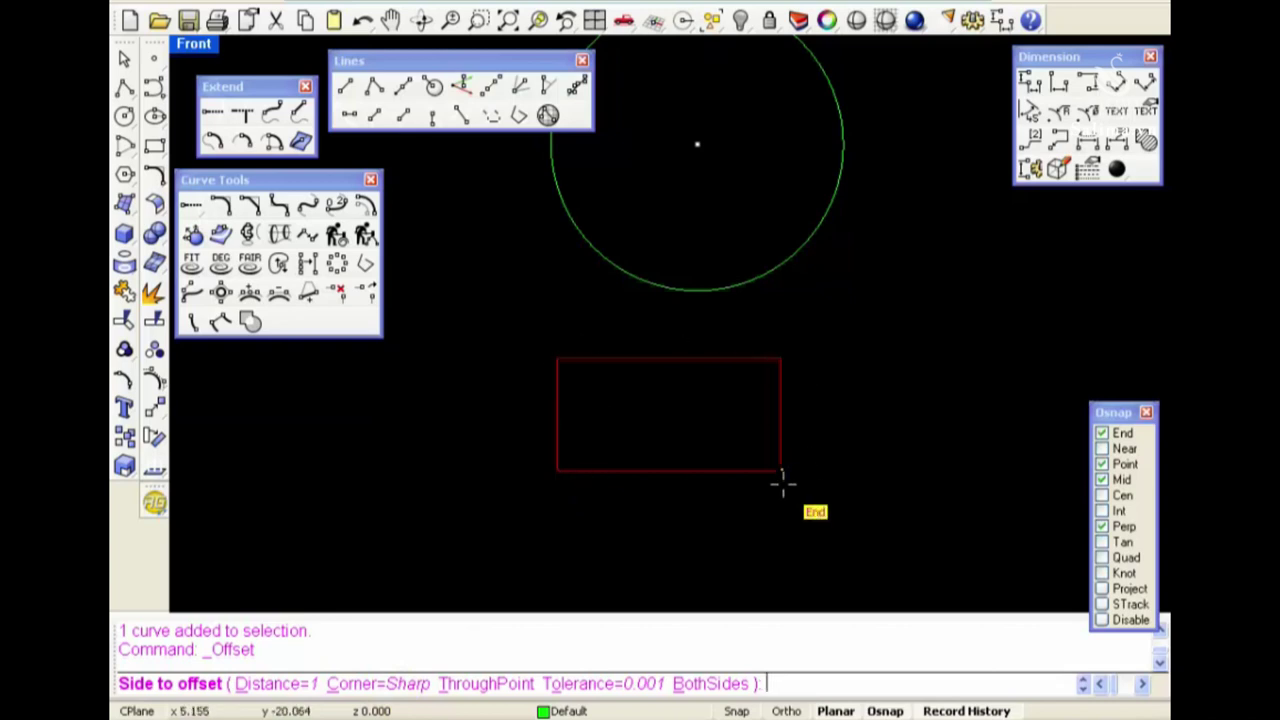
{"action": "left_click", "coordinate": [372, 684]}
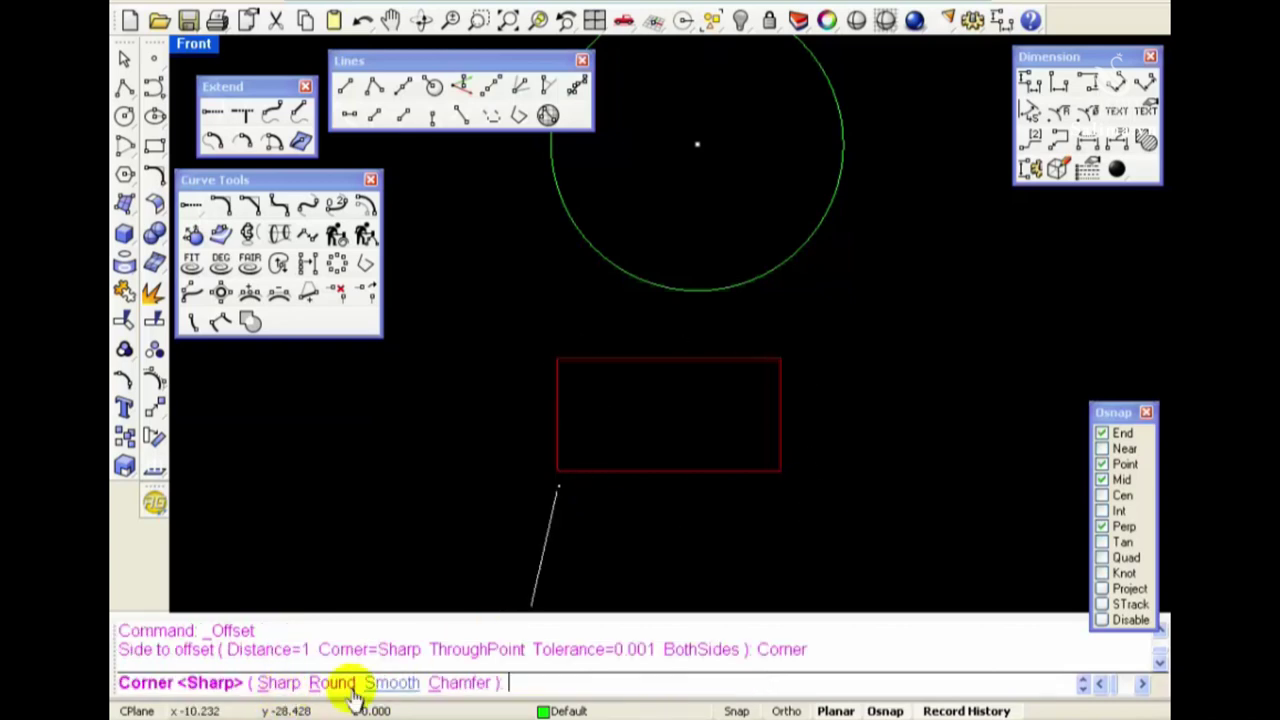
{"action": "left_click", "coordinate": [278, 686]}
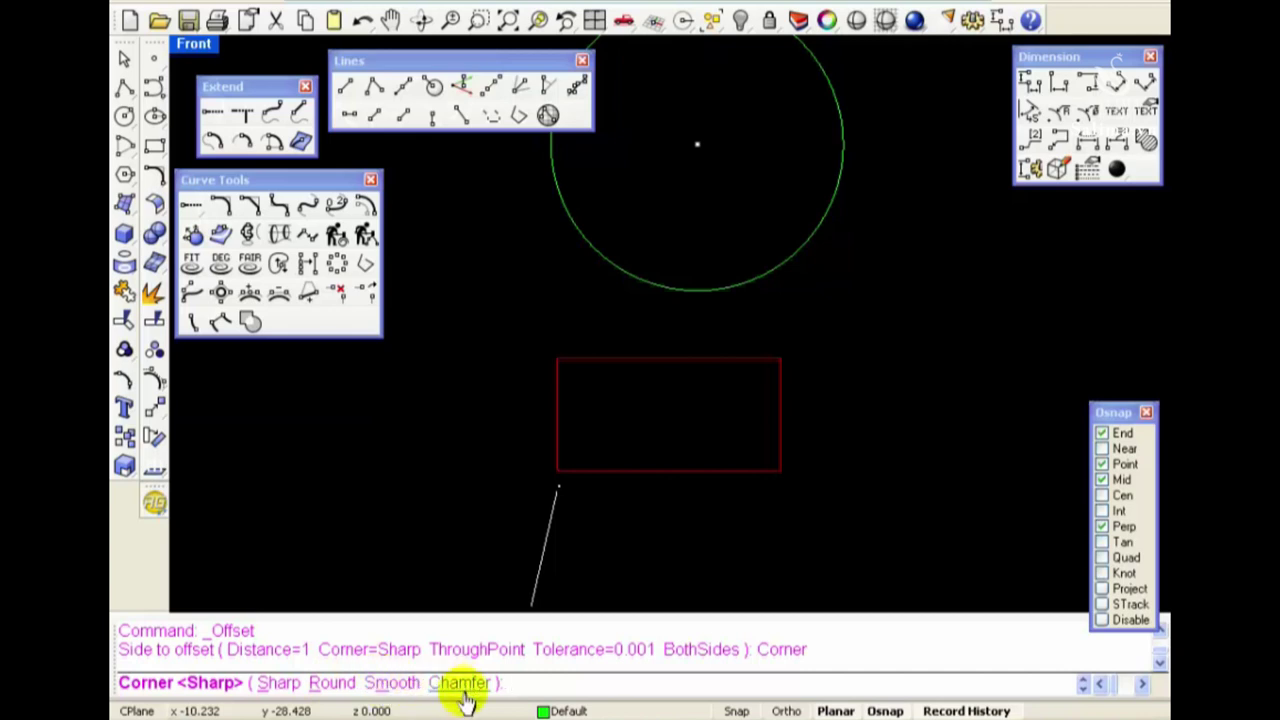
{"action": "left_click", "coordinate": [278, 683]}
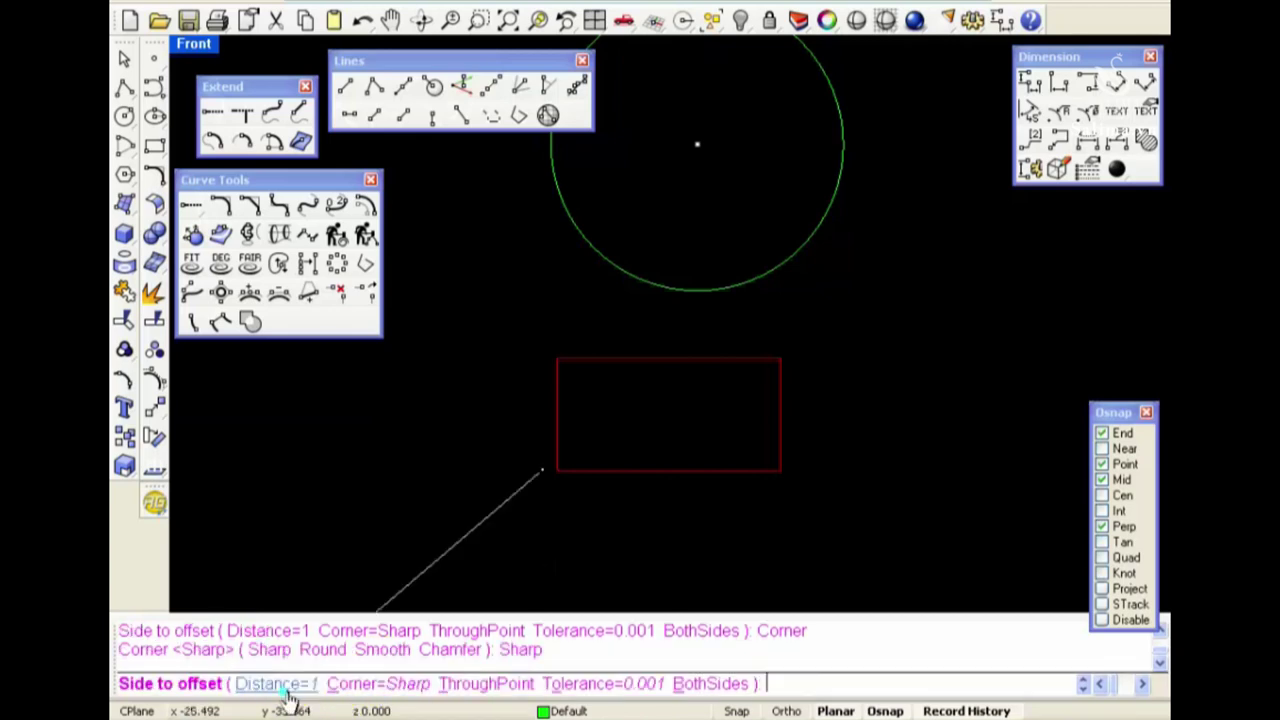
{"action": "left_click", "coordinate": [535, 551]}
{"action": "scroll", "coordinate": [567, 522], "scroll_direction": "up", "scroll_amount": 5}
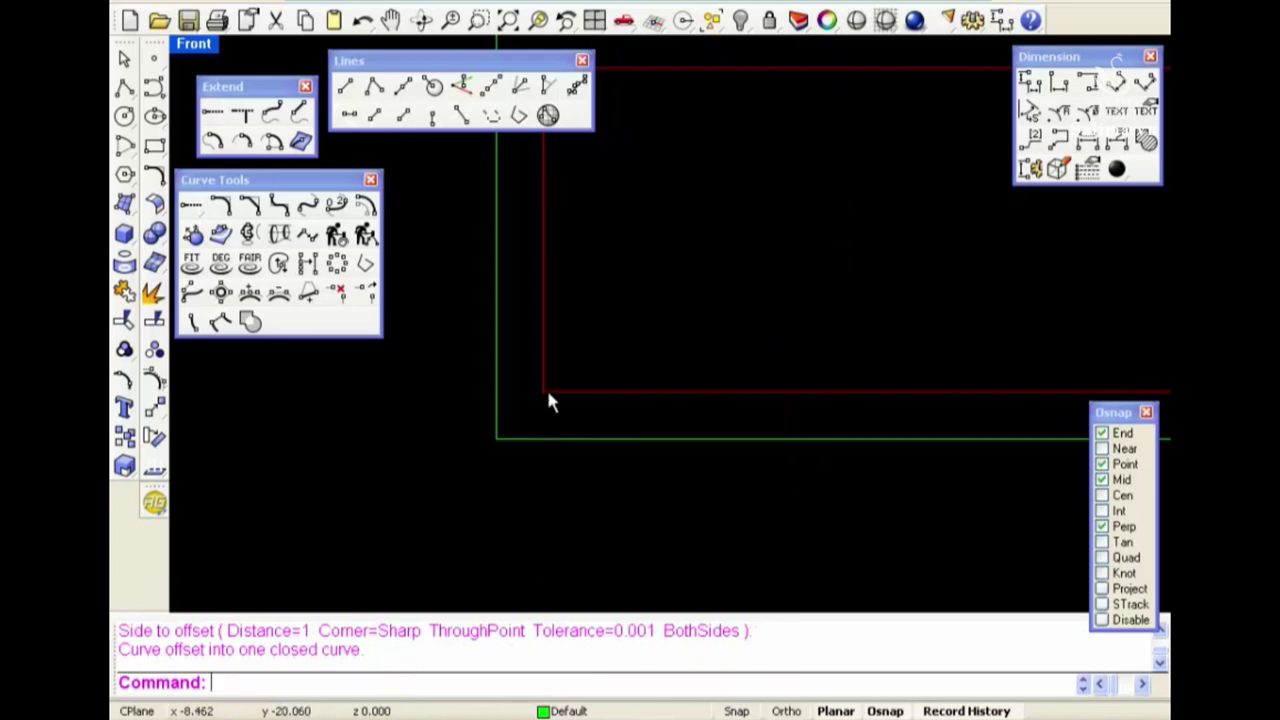
{"action": "scroll", "coordinate": [575, 401], "scroll_direction": "down", "scroll_amount": 3}
{"action": "scroll", "coordinate": [610, 410], "scroll_direction": "down", "scroll_amount": 3}
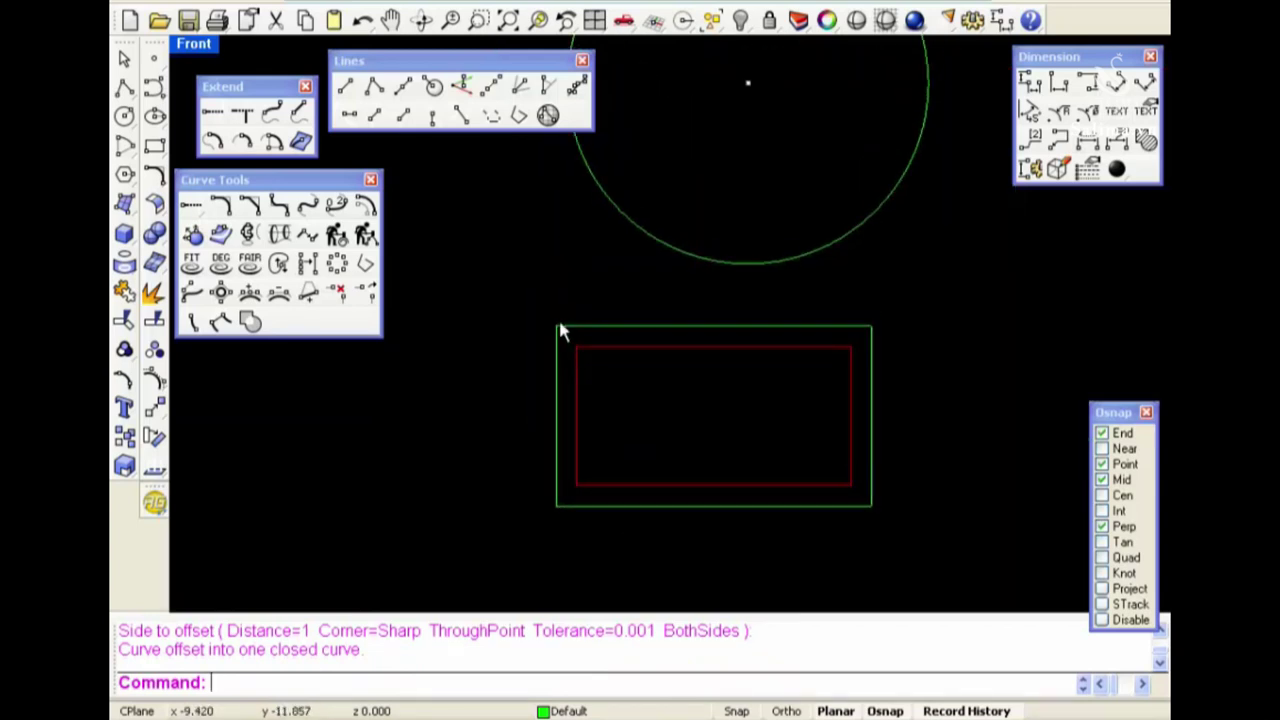
{"action": "scroll", "coordinate": [600, 415], "scroll_direction": "up", "scroll_amount": 3}
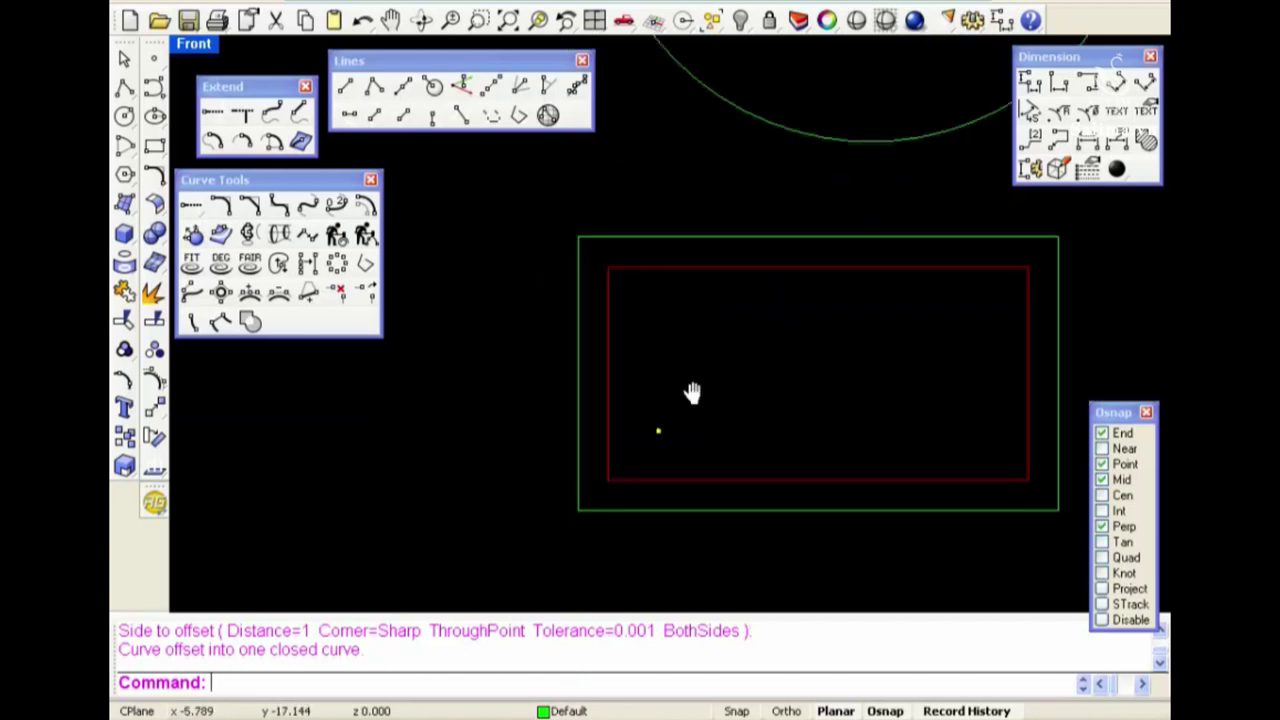
Delete the sharp offset rectangle, keeping the original rectangle
{"action": "key", "text": "Delete"}
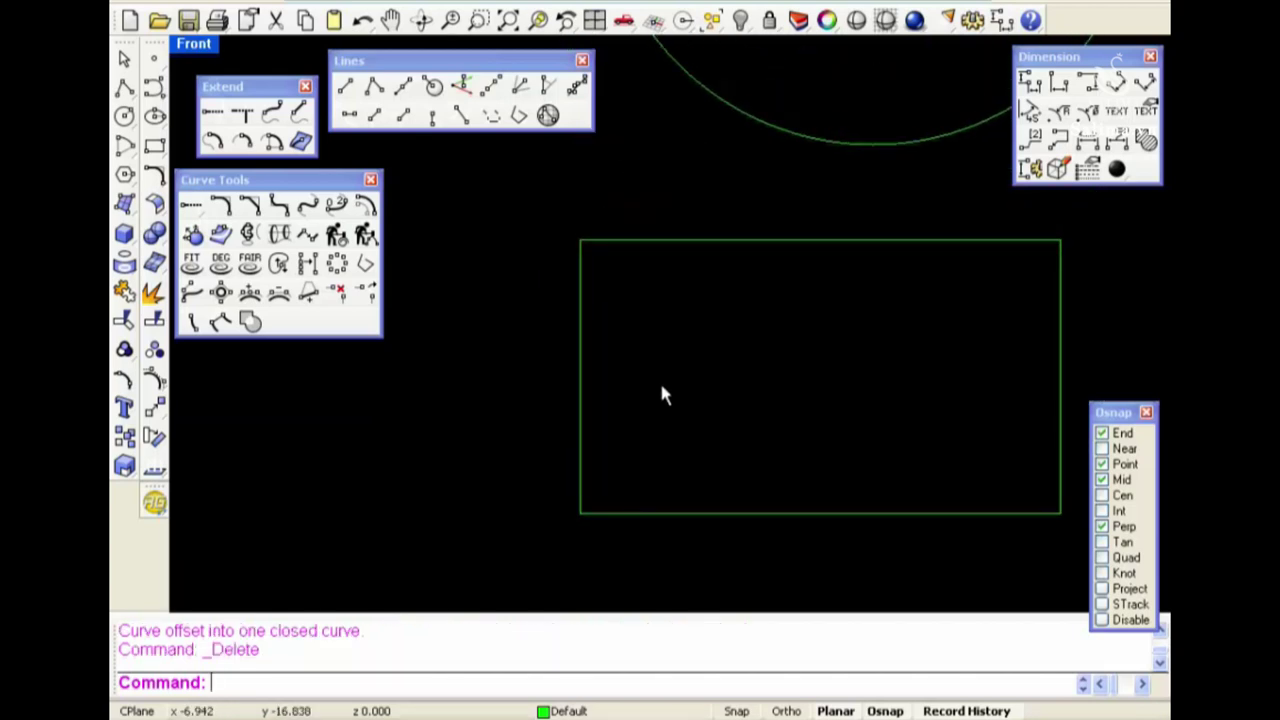
{"action": "key", "text": "ctrl+z"}
{"action": "left_click", "coordinate": [581, 437]}
{"action": "key", "text": "Delete"}
{"action": "left_click", "coordinate": [612, 453]}
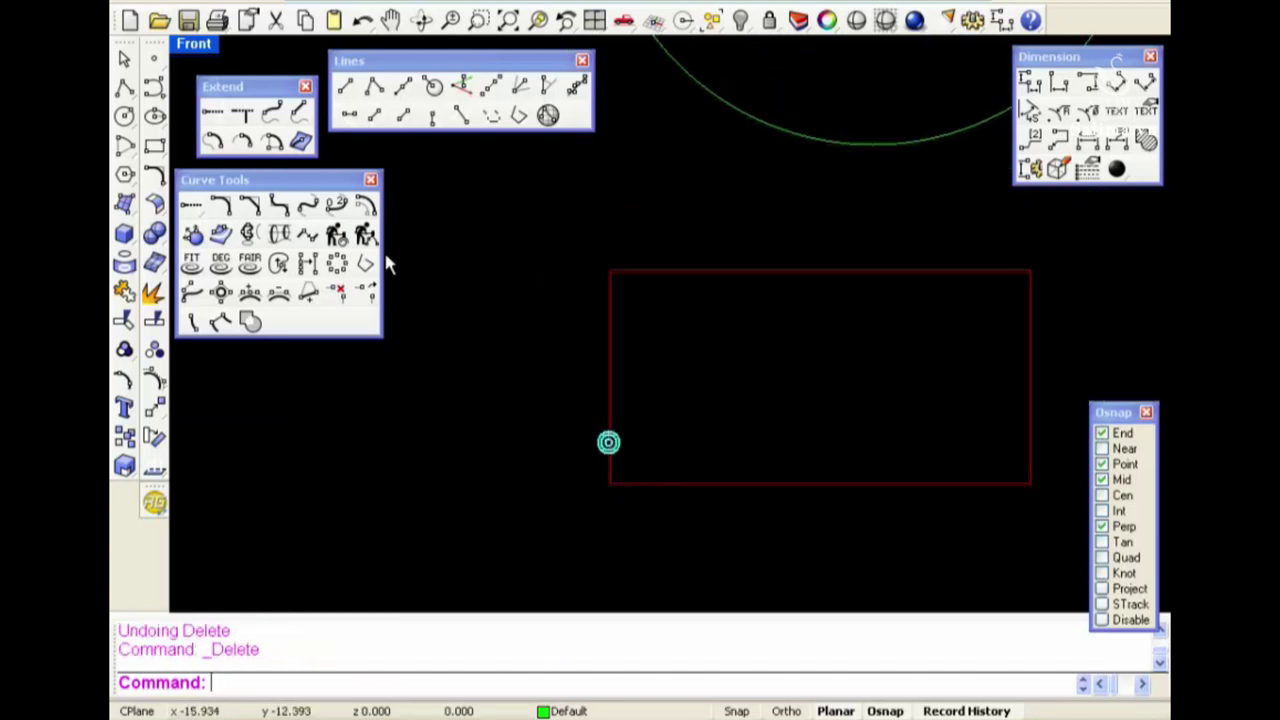
Try a Round-cornered outward offset of the rectangle, then delete it
{"action": "left_click", "coordinate": [362, 206]}
{"action": "left_click", "coordinate": [393, 688]}
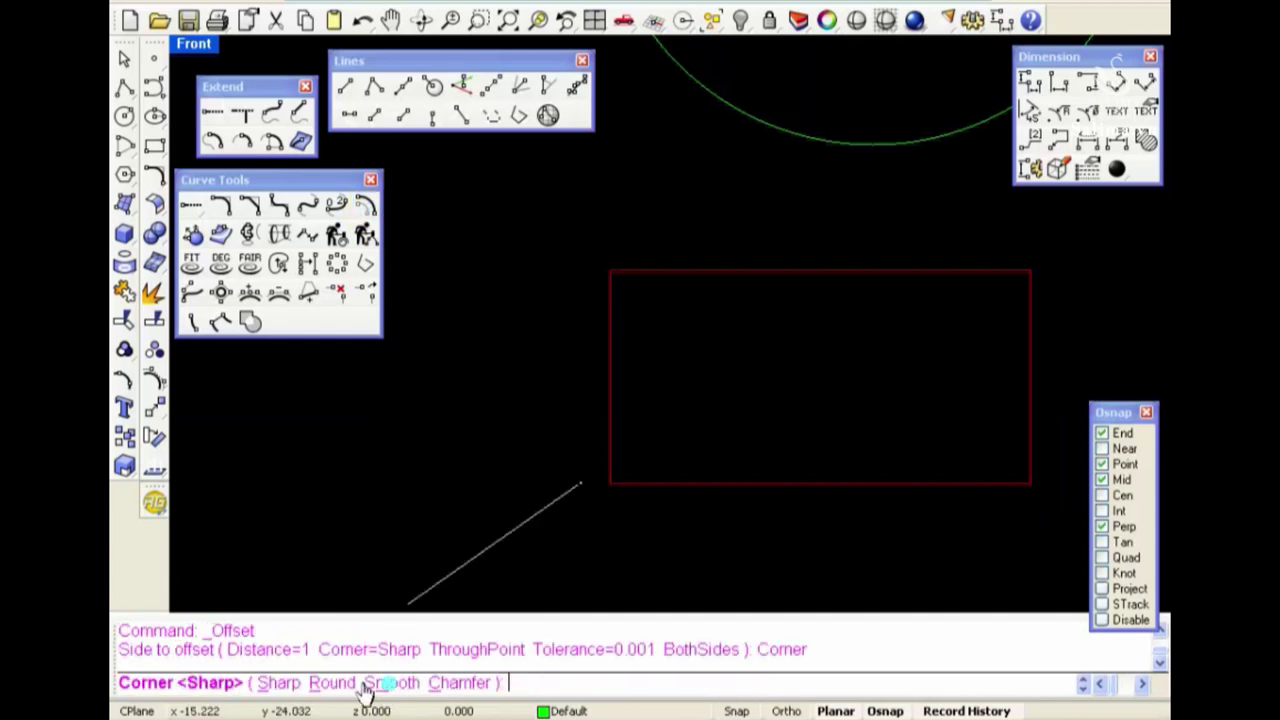
{"action": "left_click", "coordinate": [338, 686]}
{"action": "left_click", "coordinate": [600, 555]}
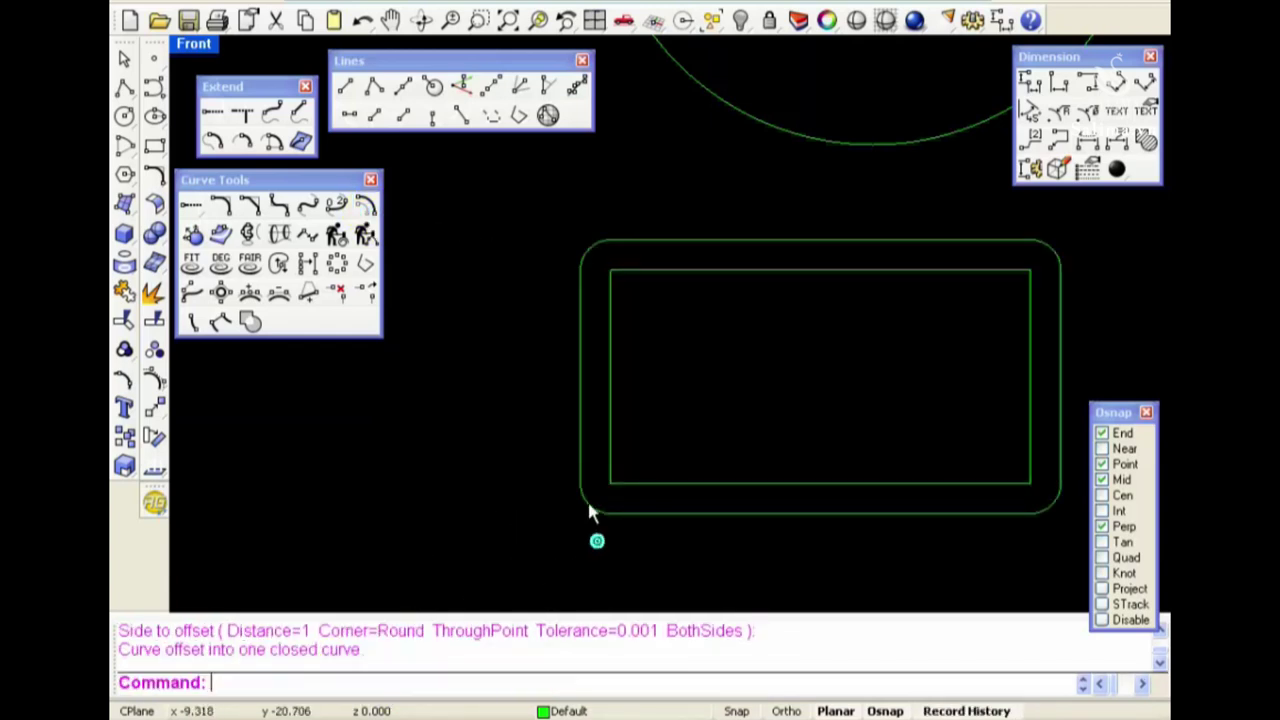
{"action": "left_click", "coordinate": [589, 505]}
{"action": "left_click_drag", "start_coordinate": [543, 457], "coordinate": [635, 538]}
{"action": "left_click", "coordinate": [628, 512]}
{"action": "key", "text": "Delete"}
Try a Smooth-cornered outward offset of the rectangle, then delete it
{"action": "left_click", "coordinate": [615, 486]}
{"action": "key", "text": "Return"}
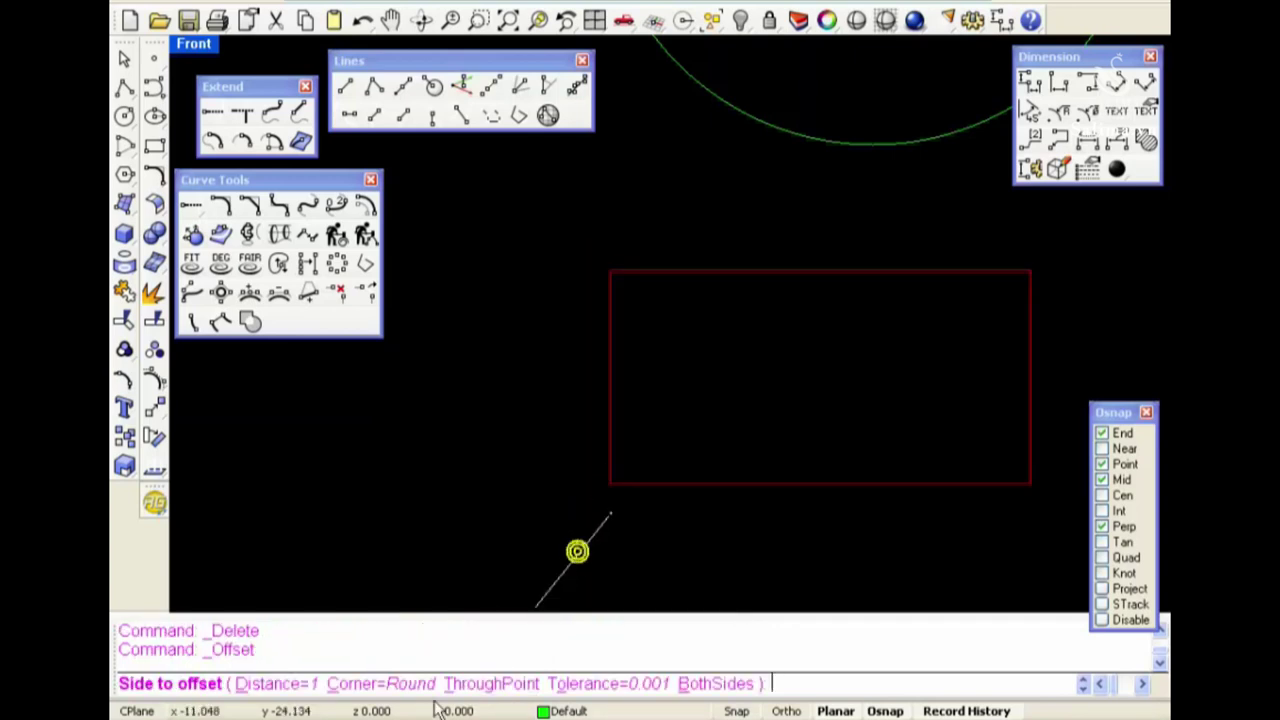
{"action": "left_click", "coordinate": [358, 686]}
{"action": "left_click", "coordinate": [400, 686]}
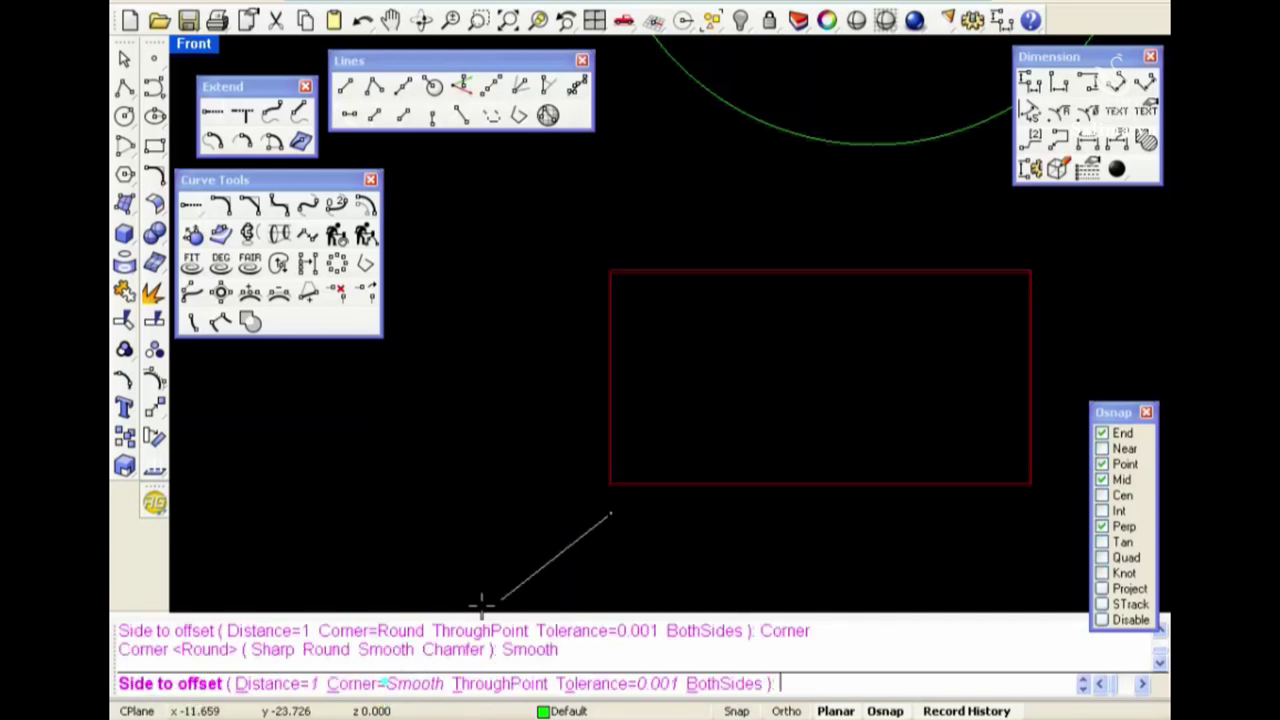
{"action": "left_click", "coordinate": [601, 572]}
{"action": "left_click", "coordinate": [703, 578]}
{"action": "left_click", "coordinate": [637, 514]}
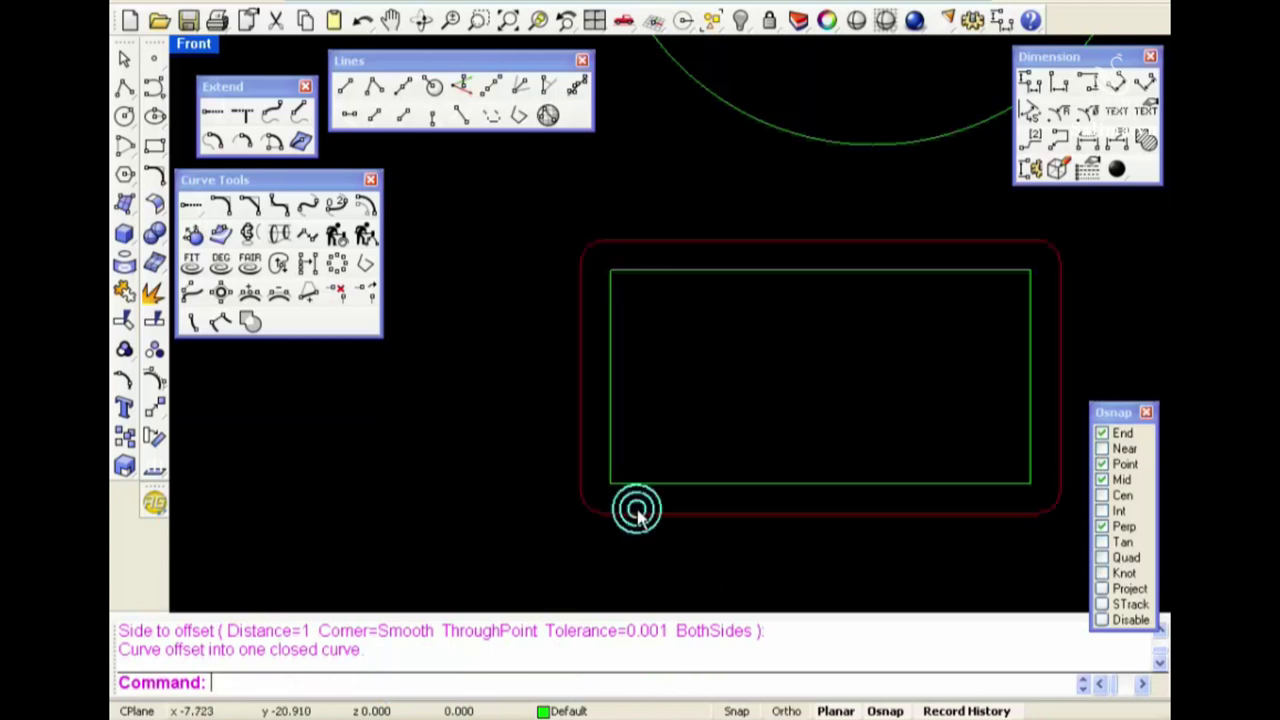
{"action": "key", "text": "Delete"}
Try a Chamfer-cornered outward offset of the rectangle, then delete it
{"action": "left_click", "coordinate": [630, 484]}
{"action": "key", "text": "Return"}
{"action": "left_click", "coordinate": [400, 684]}
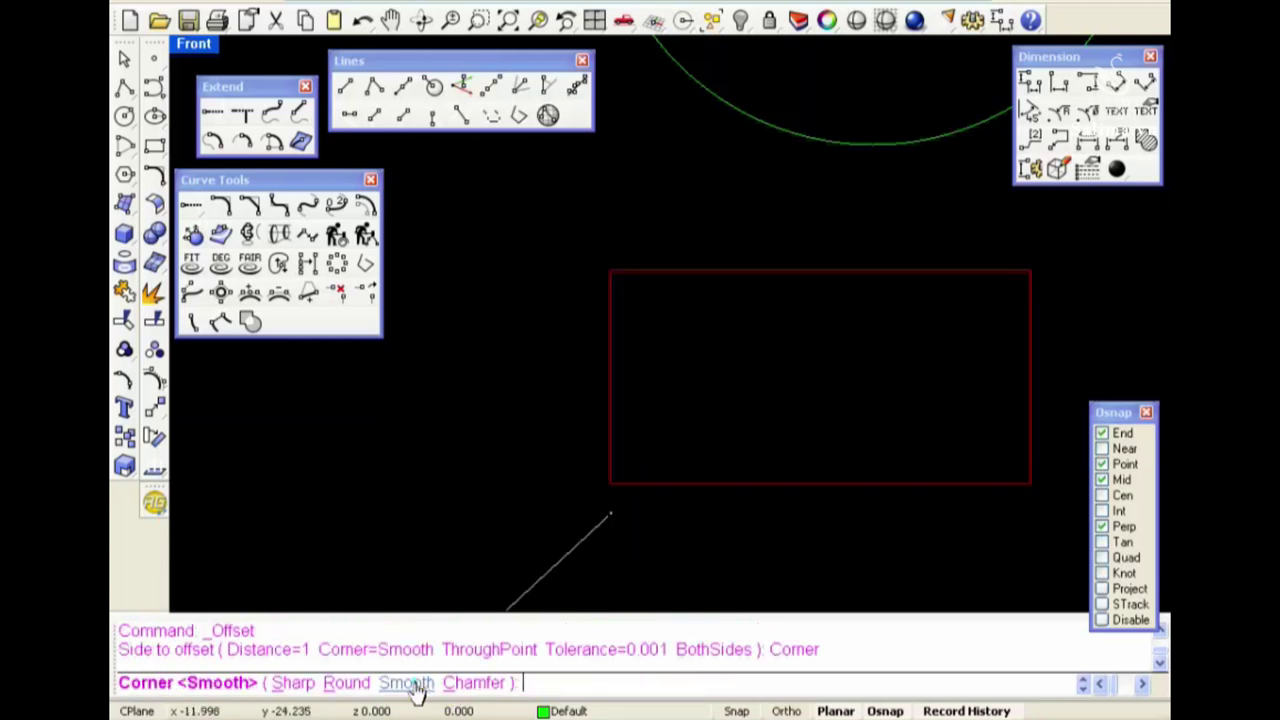
{"action": "left_click", "coordinate": [465, 684]}
{"action": "left_click", "coordinate": [638, 570]}
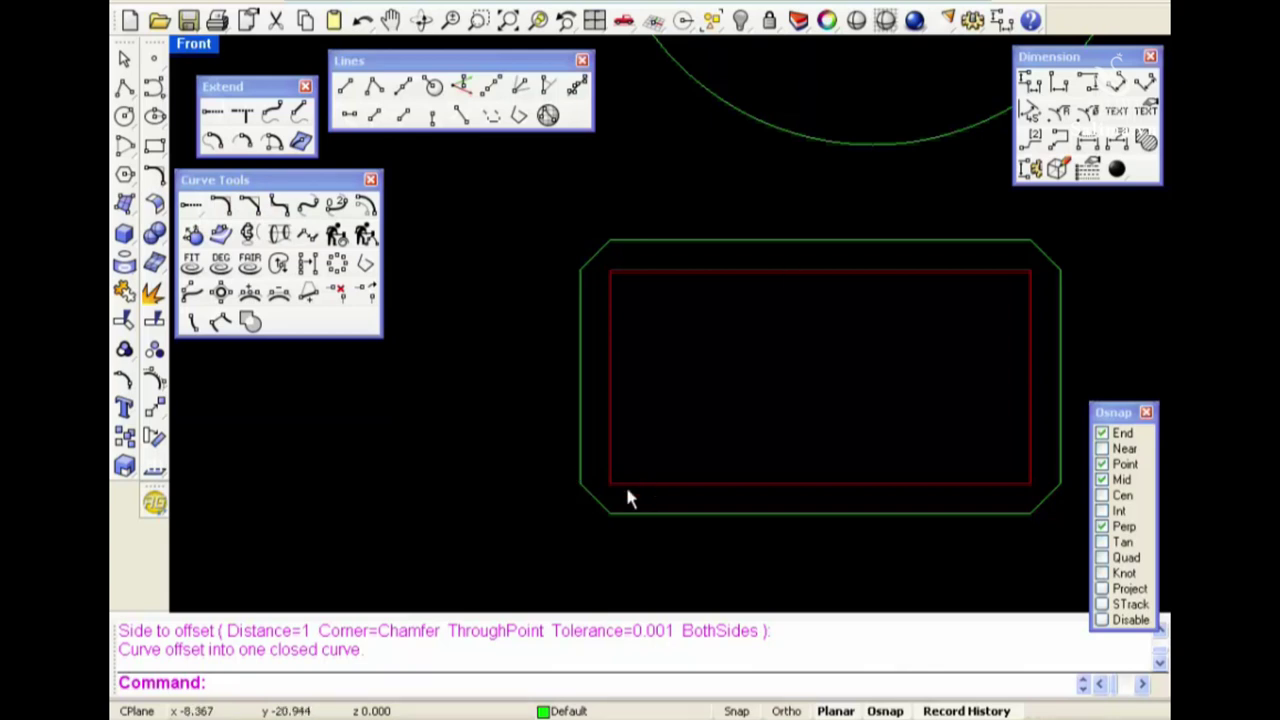
{"action": "left_click", "coordinate": [601, 514]}
{"action": "key", "text": "Delete"}
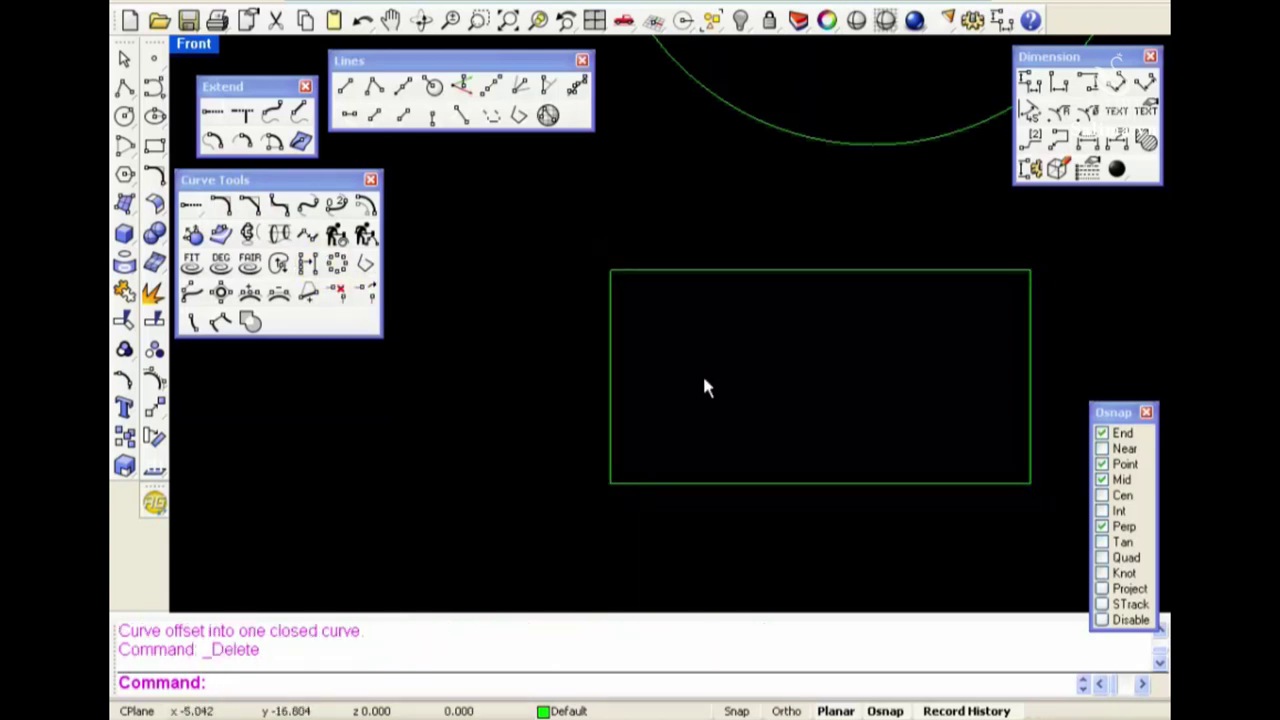
Set Chamfer as the Offset corner style for the rectangle, then cancel the command
{"action": "left_click", "coordinate": [733, 383]}
{"action": "left_click", "coordinate": [365, 205]}
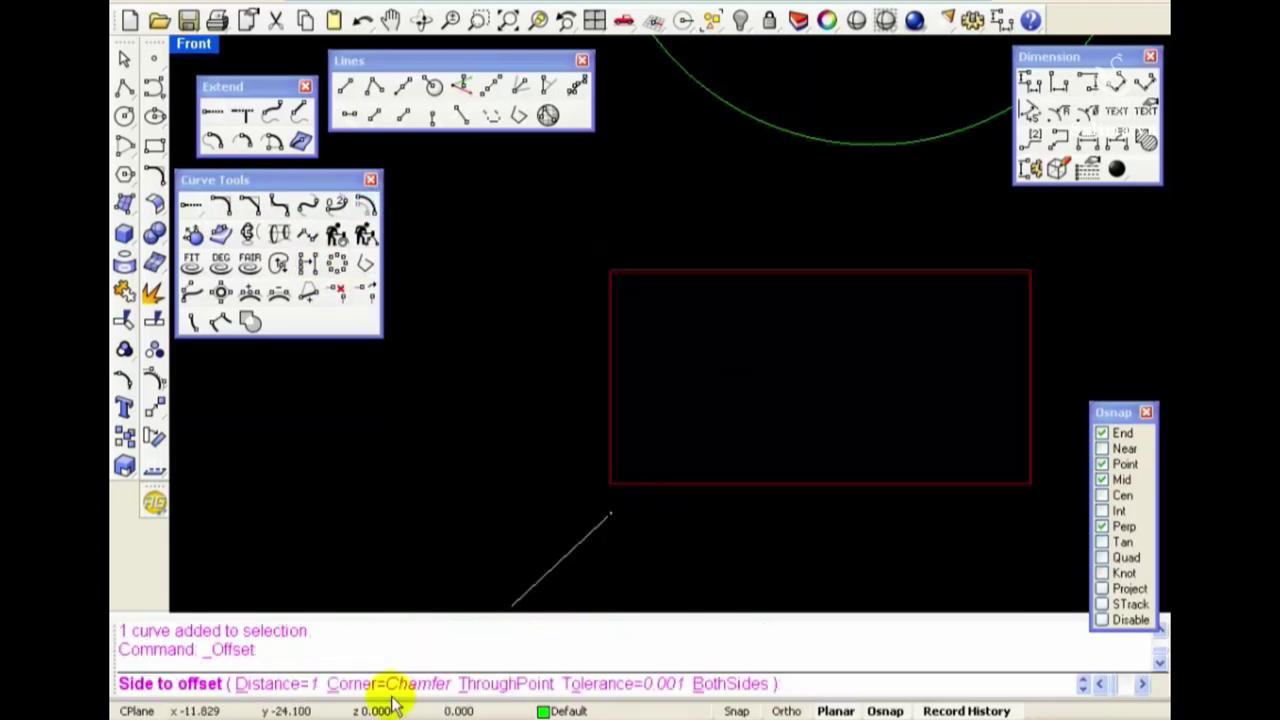
{"action": "left_click", "coordinate": [366, 683]}
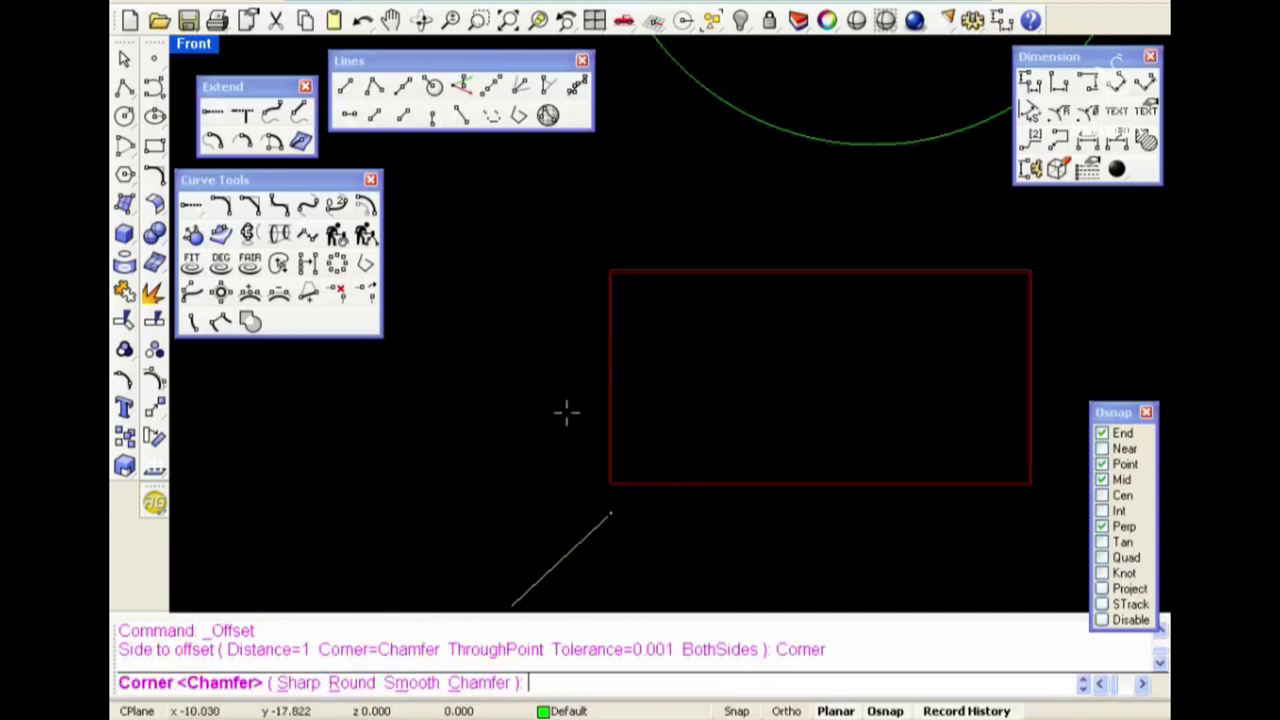
{"action": "left_click", "coordinate": [480, 683]}
{"action": "key", "text": "Escape"}
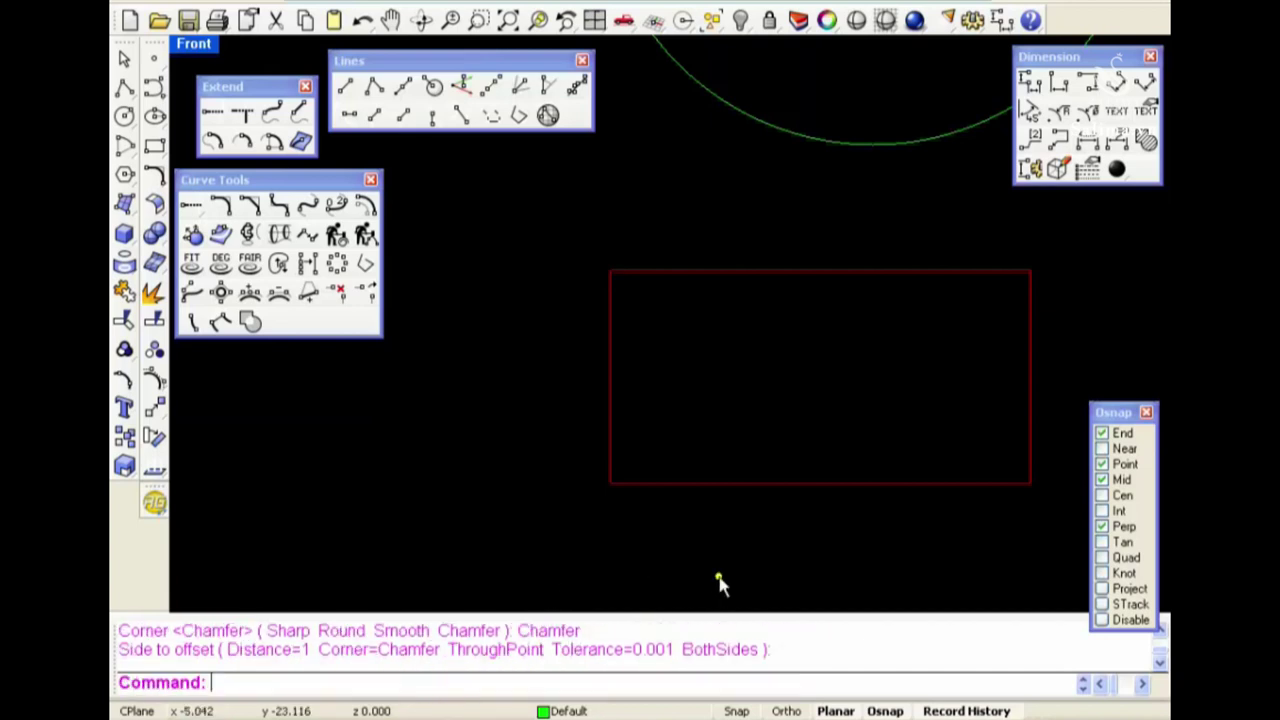
Offset the circle outward once and delete the trial copy
{"action": "right_click_drag", "start_coordinate": [897, 377], "coordinate": [754, 543]}
{"action": "scroll", "coordinate": [937, 350], "scroll_direction": "down", "scroll_amount": 5}
{"action": "right_click_drag", "start_coordinate": [937, 358], "coordinate": [774, 474]}
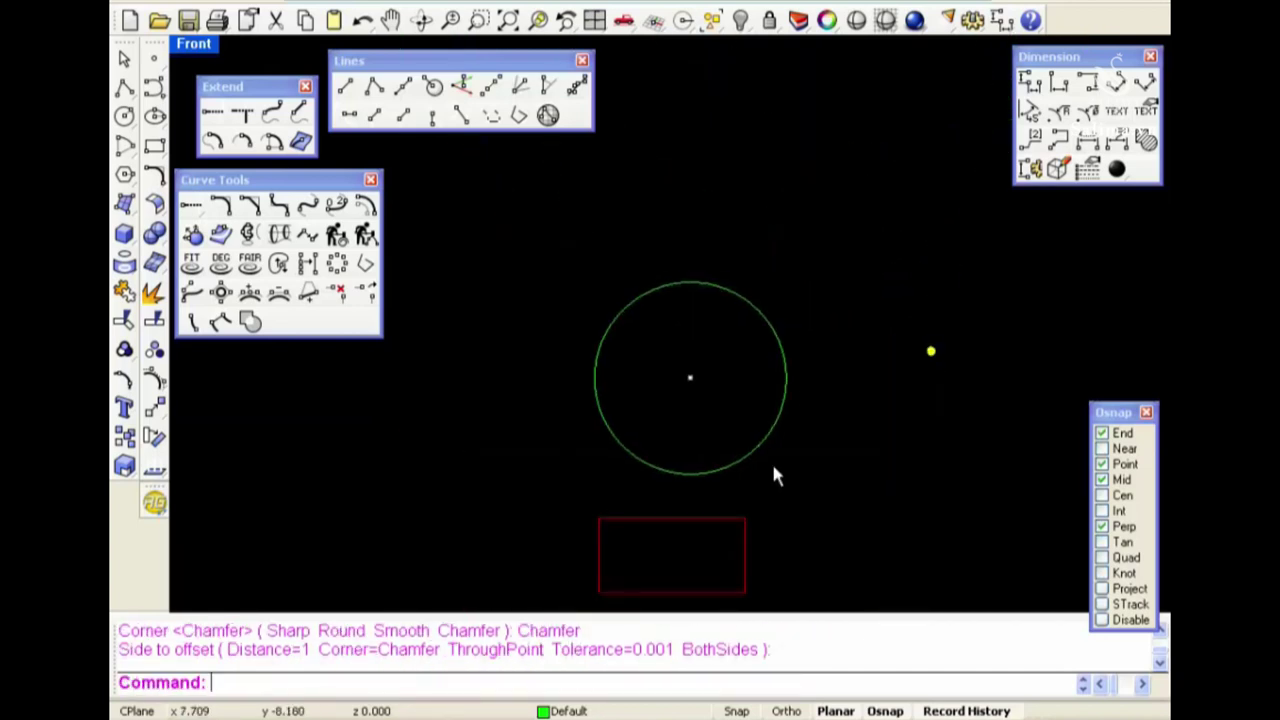
{"action": "left_click_drag", "start_coordinate": [831, 434], "coordinate": [717, 329]}
{"action": "key", "text": "Return"}
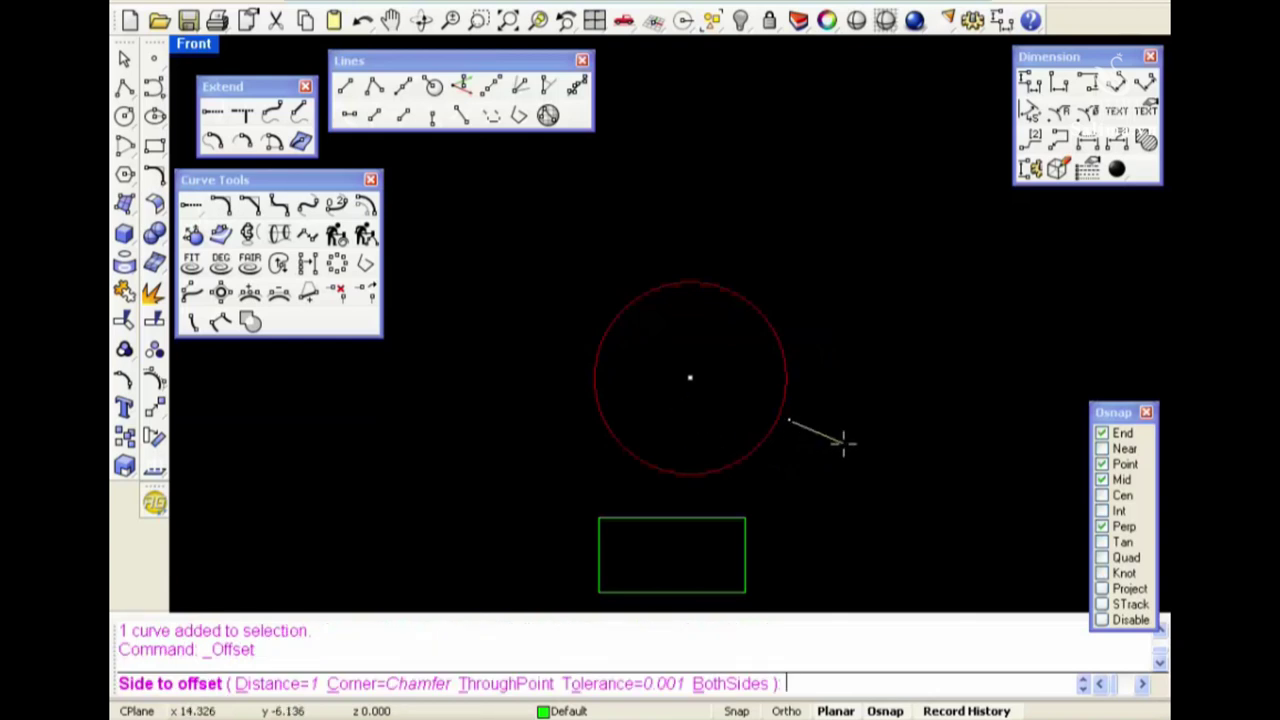
{"action": "left_click", "coordinate": [843, 441]}
{"action": "left_click", "coordinate": [785, 432]}
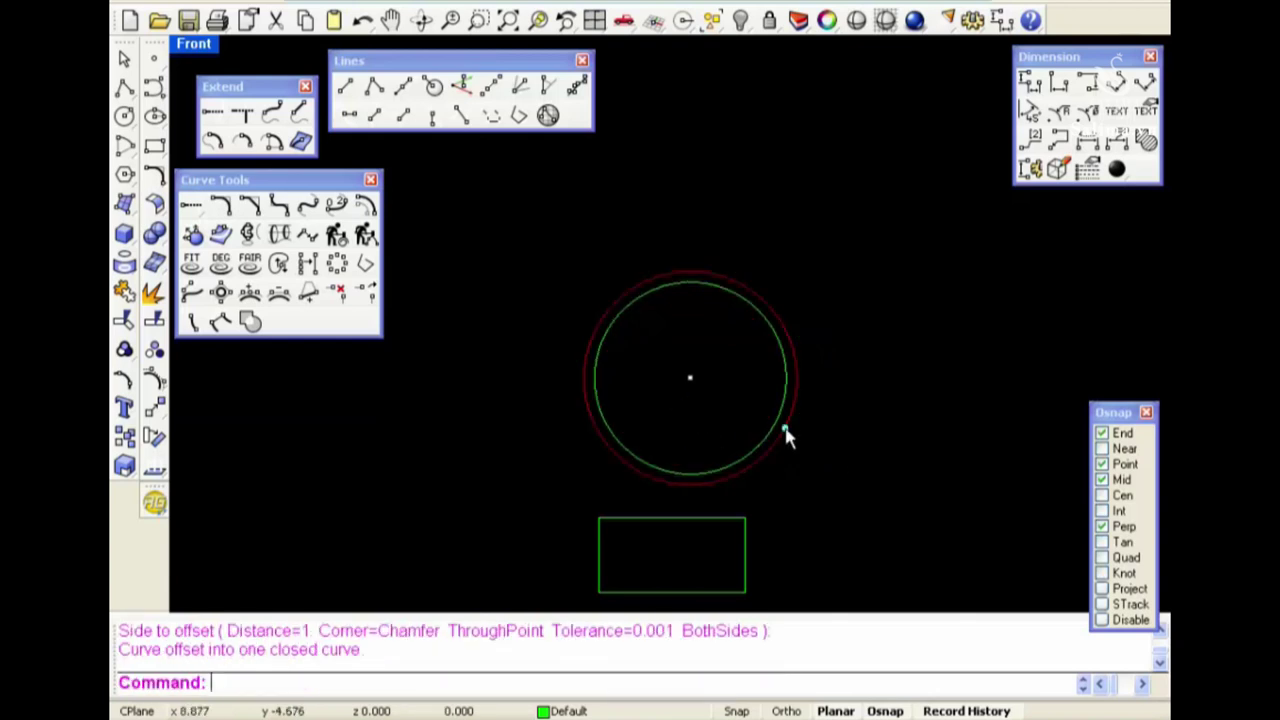
{"action": "key", "text": "Delete"}
Offset the circle again with Sharp corners and delete the outer result
{"action": "right_click", "coordinate": [865, 424]}
{"action": "left_click", "coordinate": [388, 683]}
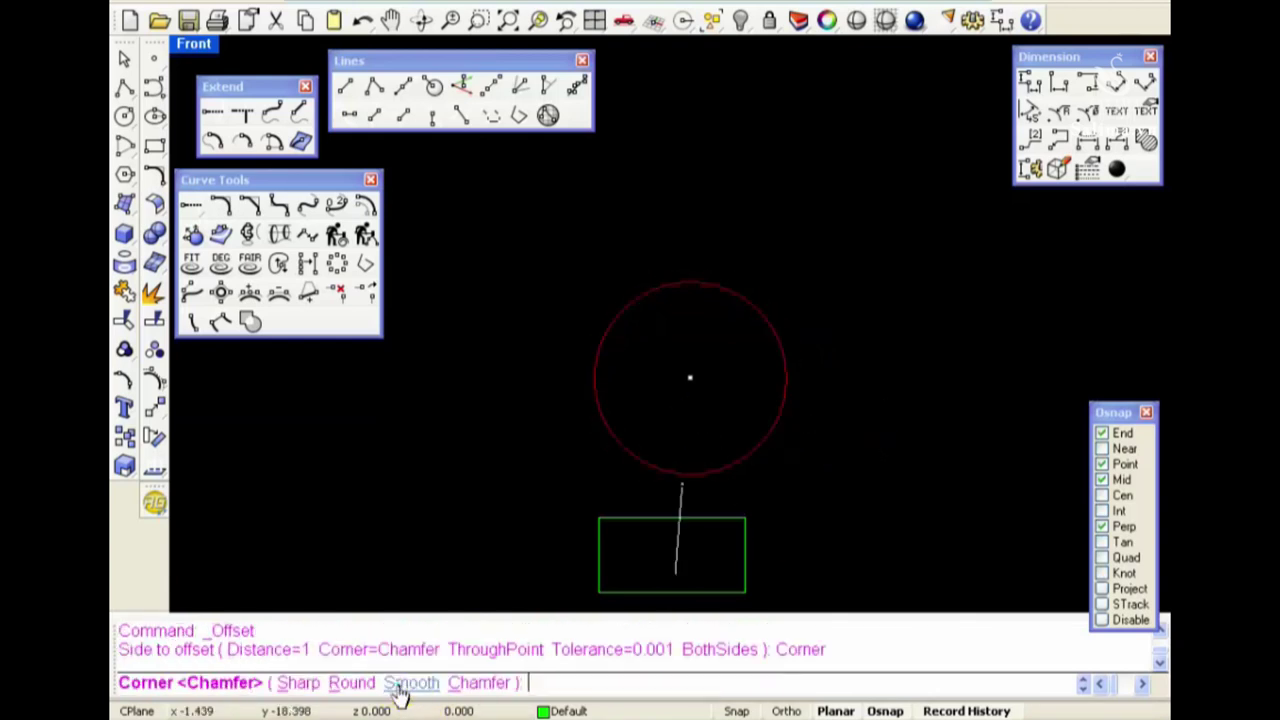
{"action": "left_click", "coordinate": [300, 683]}
{"action": "left_click", "coordinate": [903, 437]}
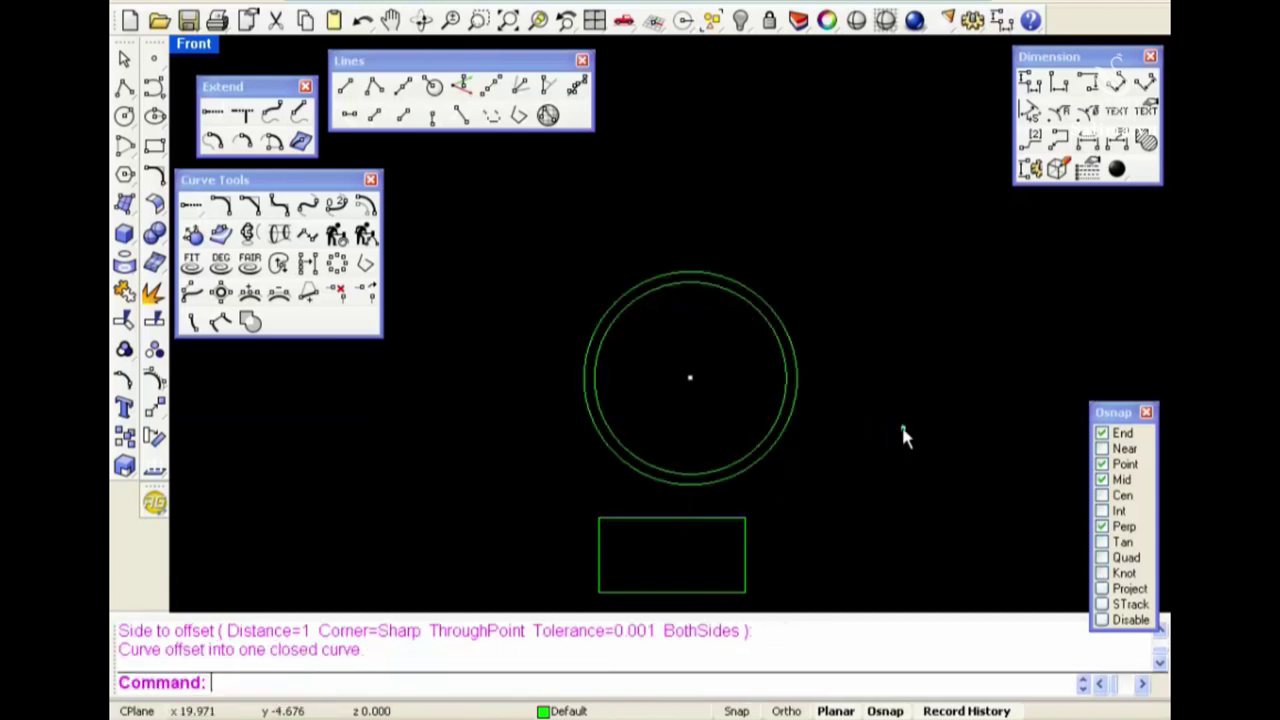
{"action": "left_click", "coordinate": [797, 410]}
{"action": "key", "text": "Delete"}
Select the circle, repeat Offset, and end the attempt without a new copy
{"action": "right_click_drag", "start_coordinate": [756, 525], "coordinate": [808, 443]}
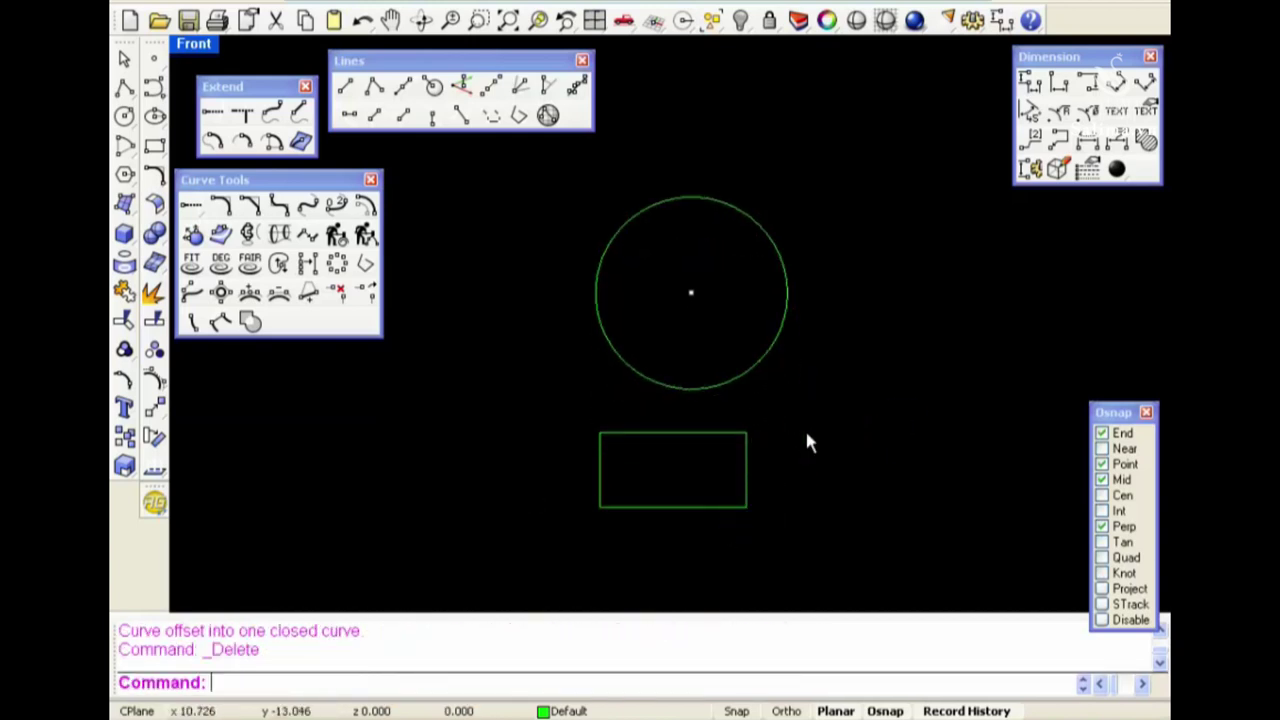
{"action": "left_click", "coordinate": [757, 368]}
{"action": "right_click", "coordinate": [800, 429]}
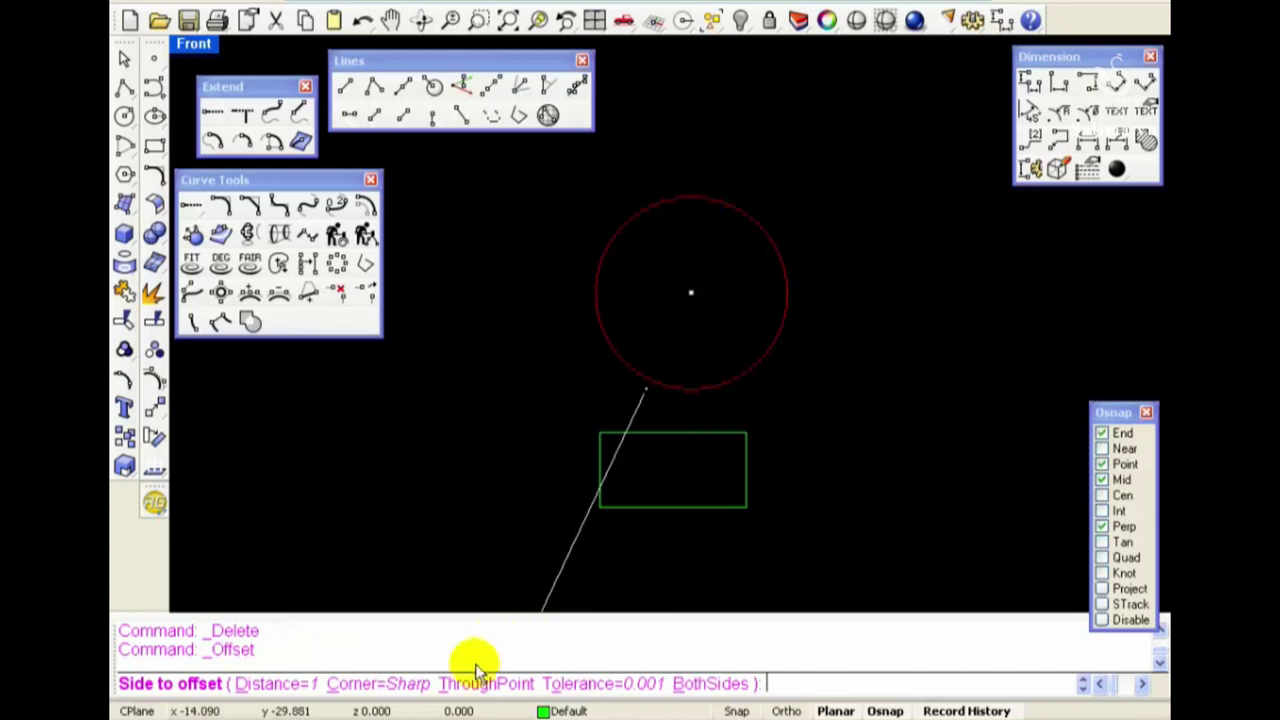
{"action": "left_click", "coordinate": [887, 406]}
{"action": "type", "text": "po"}
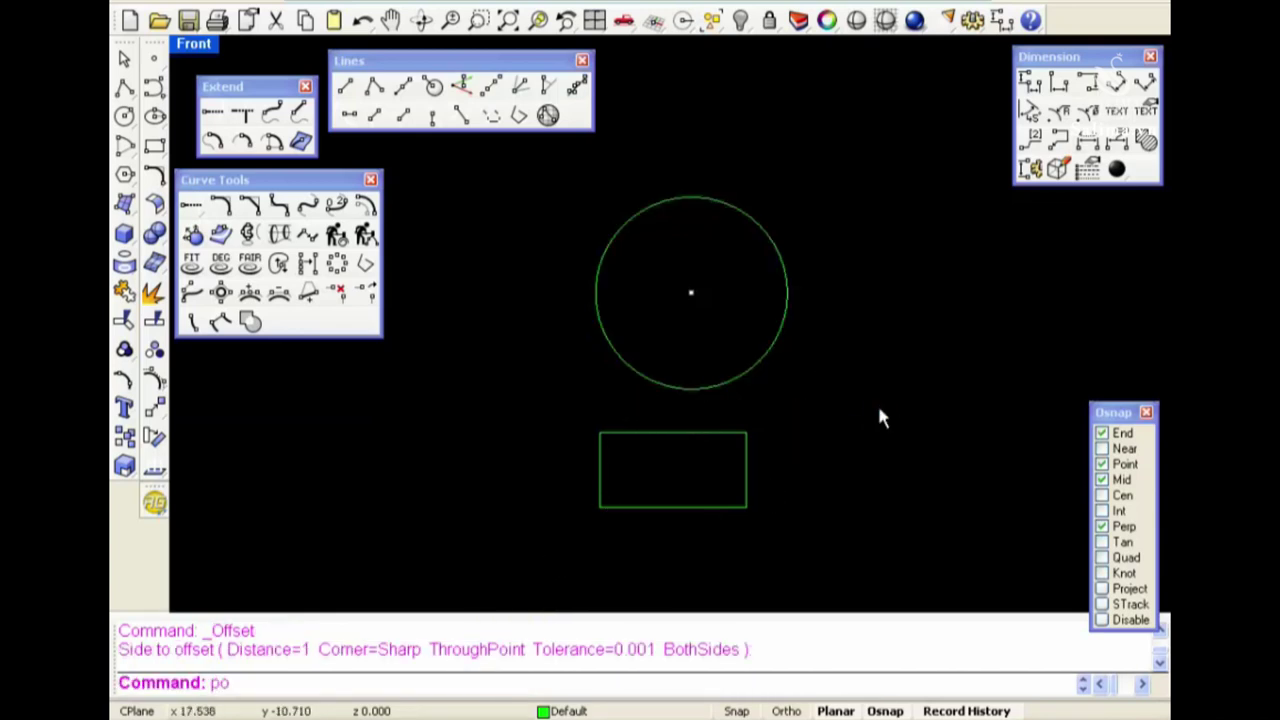
Place two helper points, one right and one left of the circle
{"action": "key", "text": "Return"}
{"action": "left_click", "coordinate": [827, 356]}
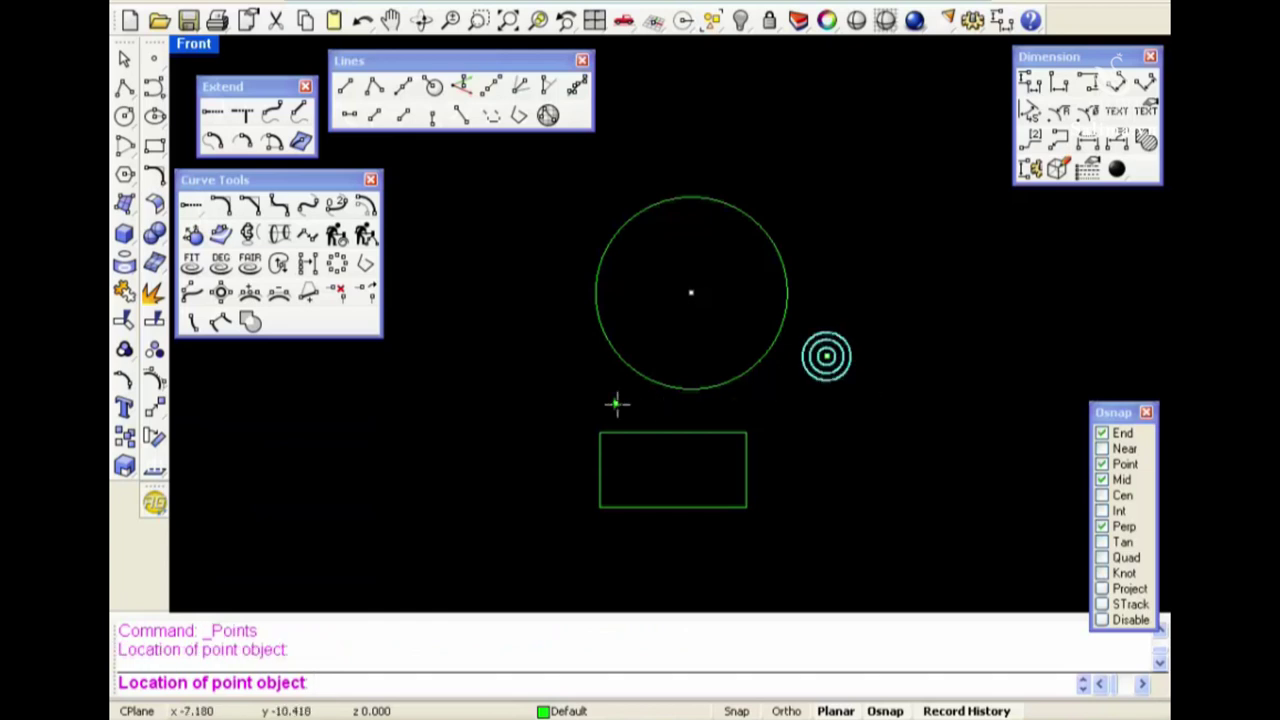
{"action": "left_click", "coordinate": [565, 398]}
{"action": "key", "text": "Return"}
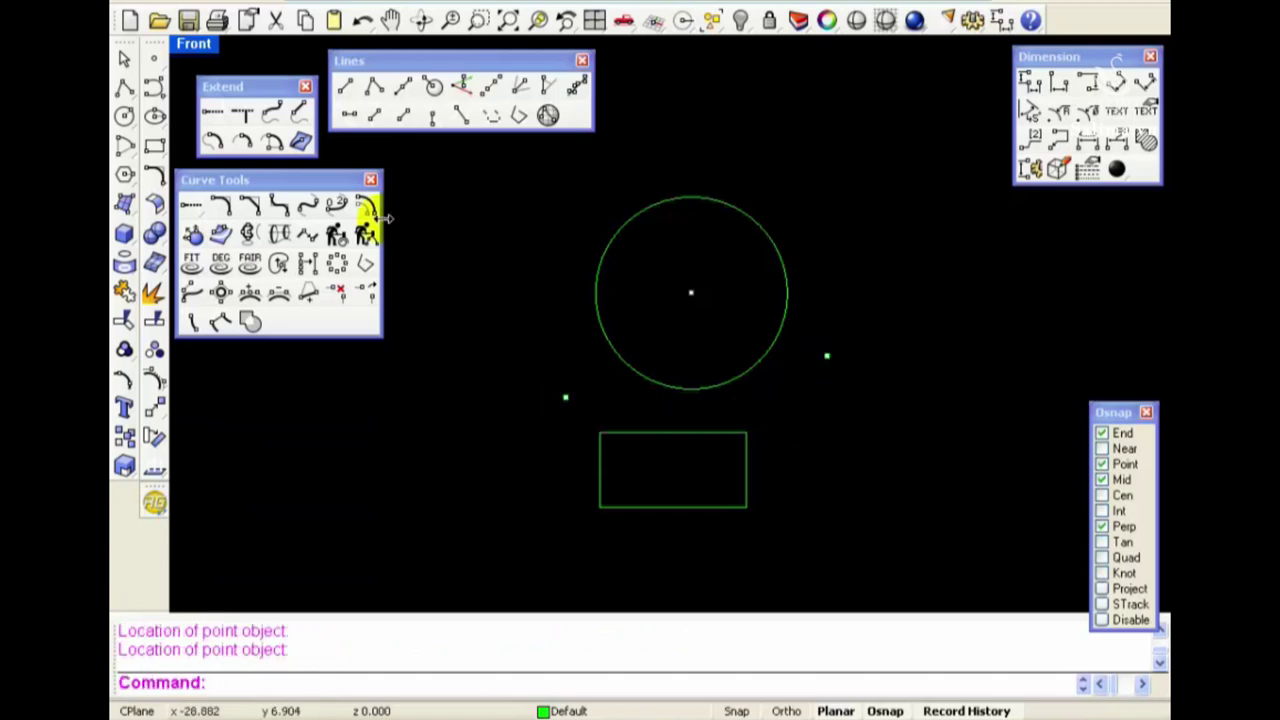
Offset the circle ThroughPoint to the right helper point, setting distance 4.99583
{"action": "left_click", "coordinate": [366, 206]}
{"action": "left_click", "coordinate": [657, 385]}
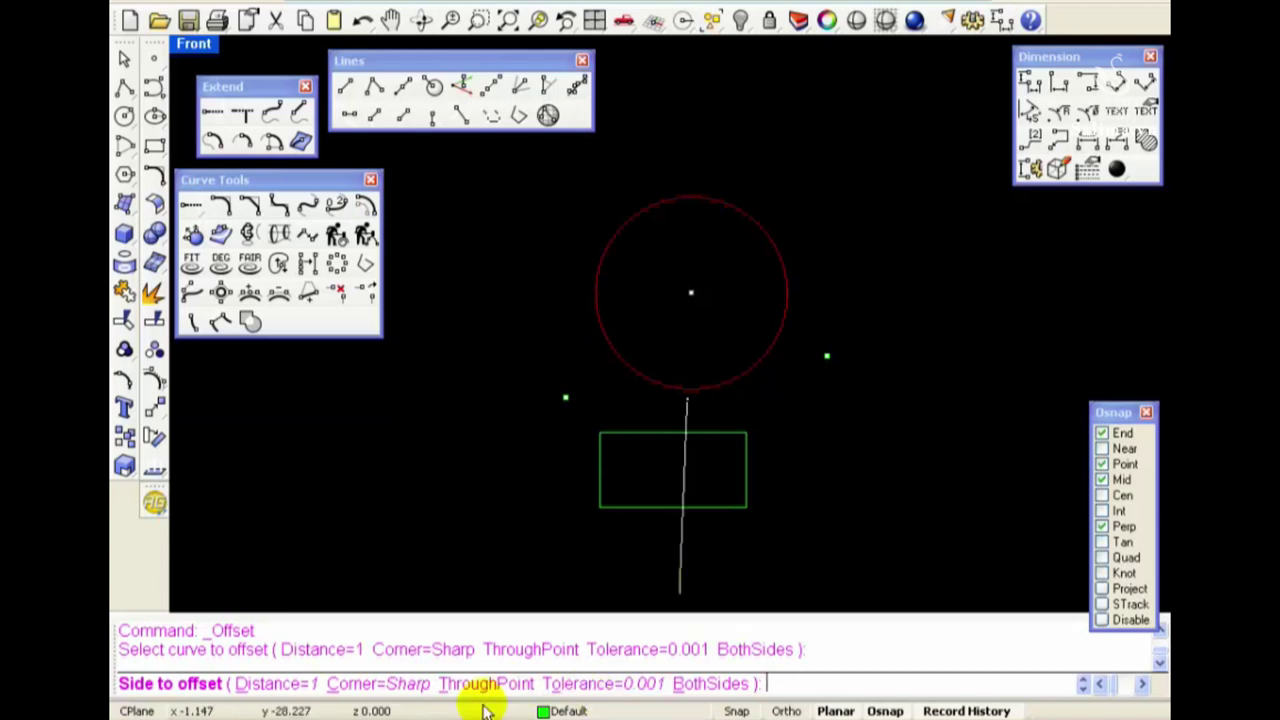
{"action": "scroll", "coordinate": [778, 350], "scroll_direction": "up", "scroll_amount": 2}
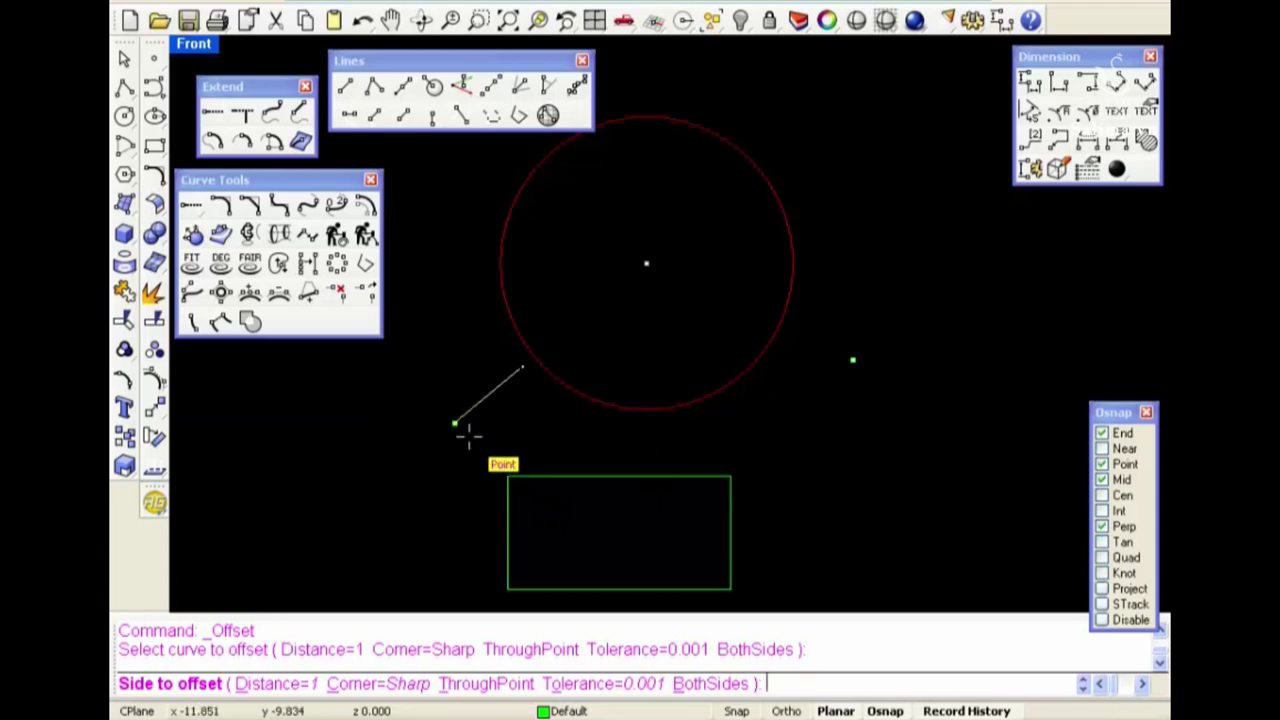
{"action": "left_click", "coordinate": [500, 683]}
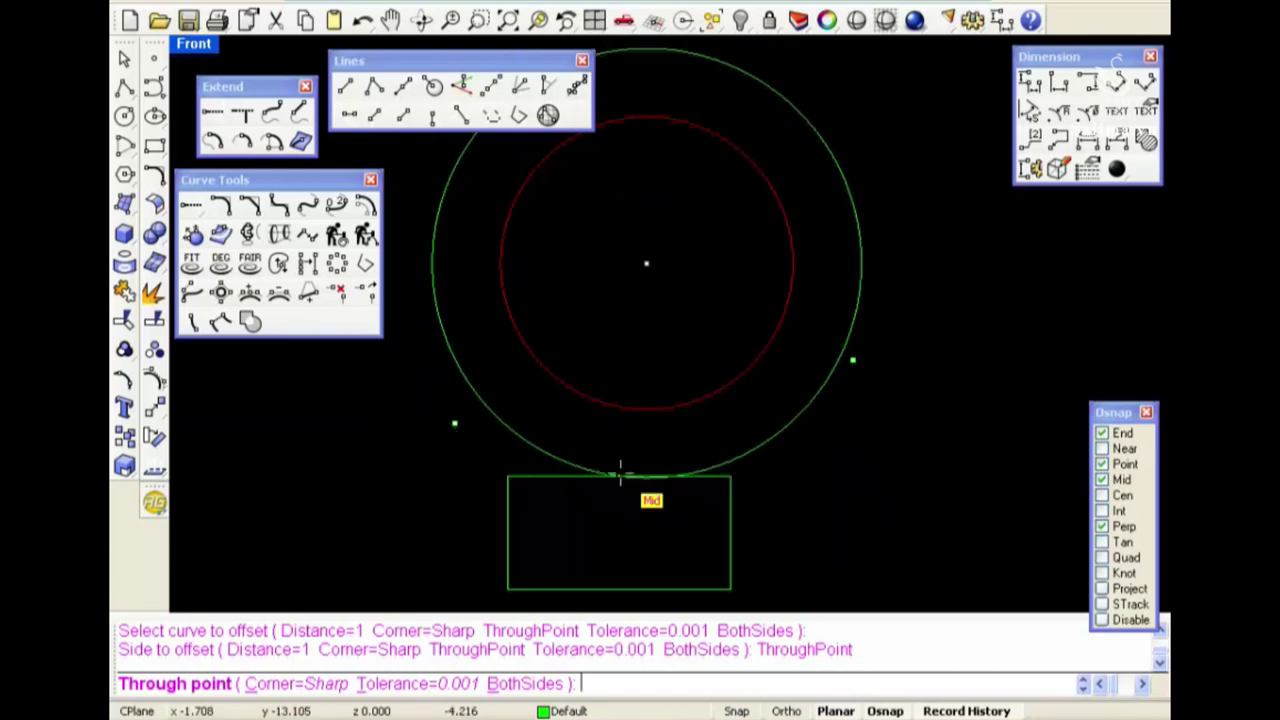
{"action": "left_click", "coordinate": [850, 358]}
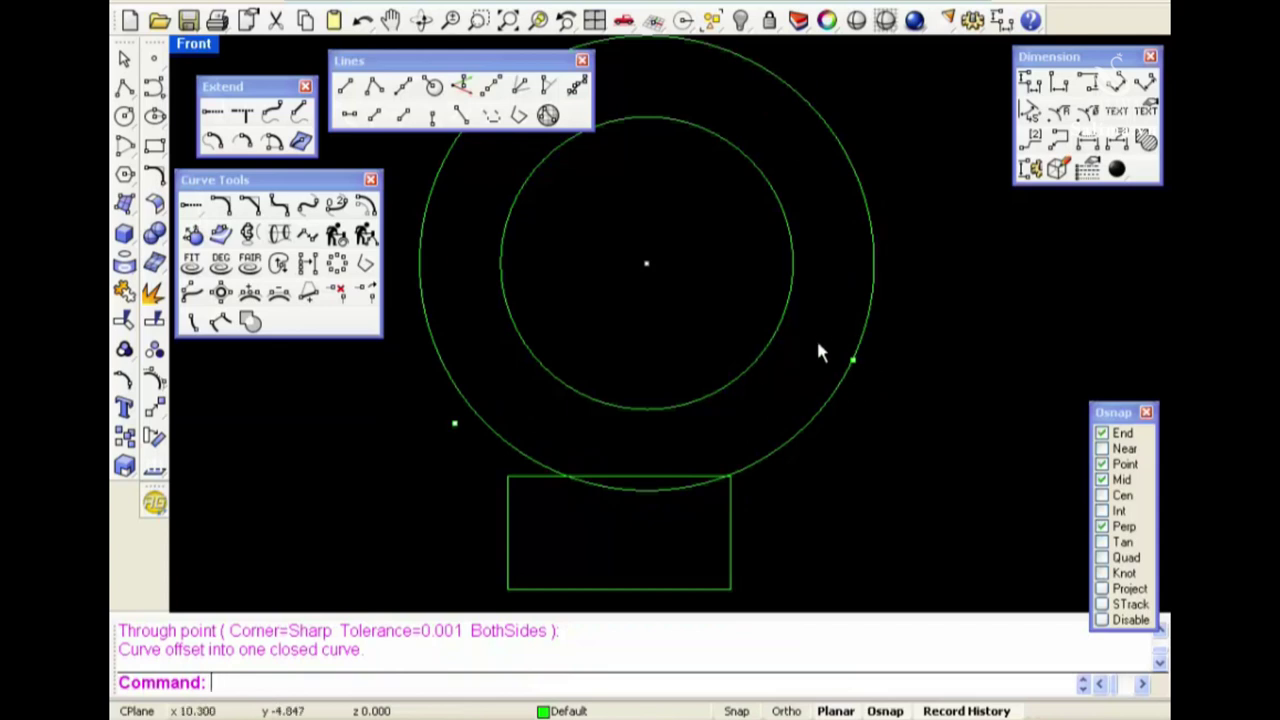
Repeat the offset on the inner circle, then delete the outer circle and both helper points
{"action": "left_click", "coordinate": [768, 355]}
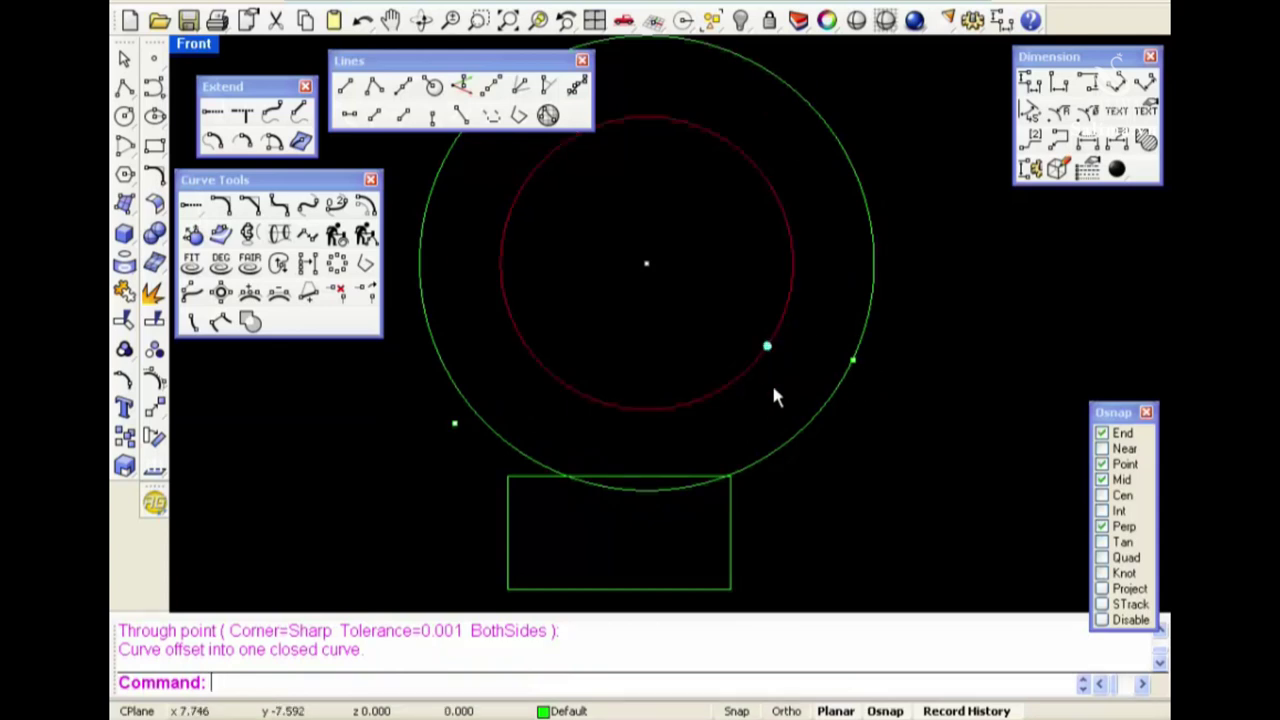
{"action": "right_click", "coordinate": [772, 390]}
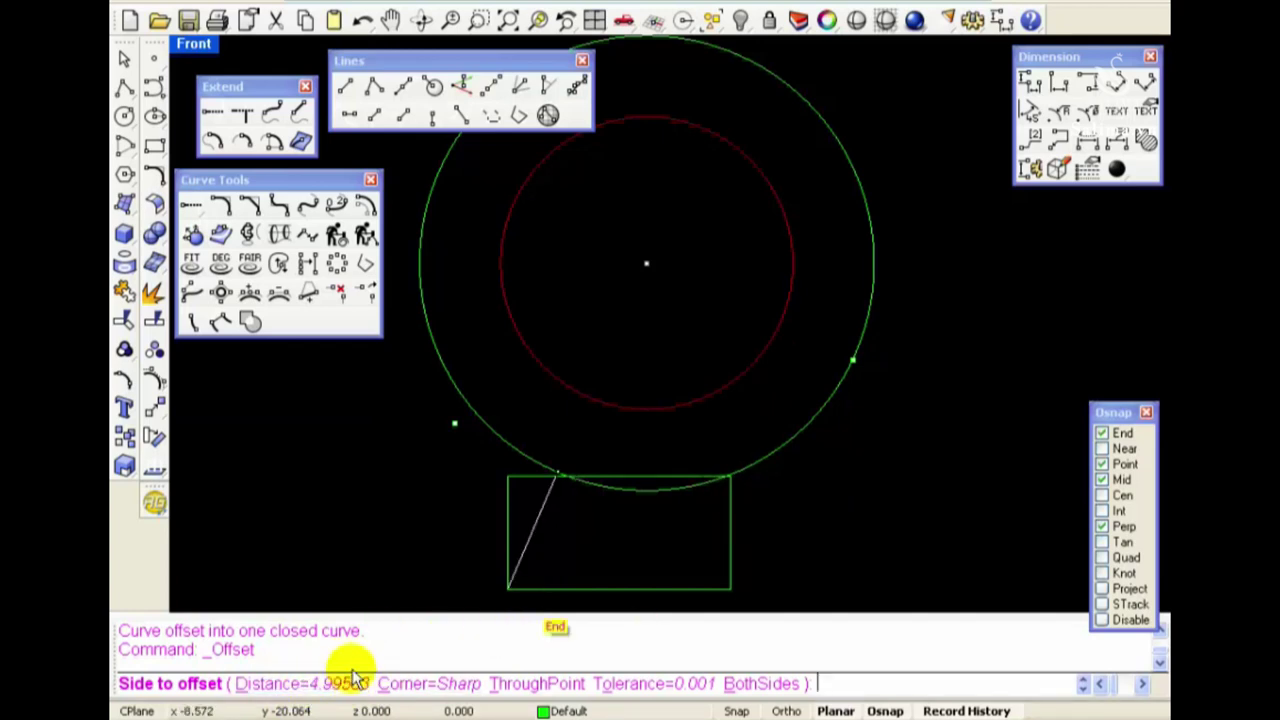
{"action": "left_click", "coordinate": [848, 320]}
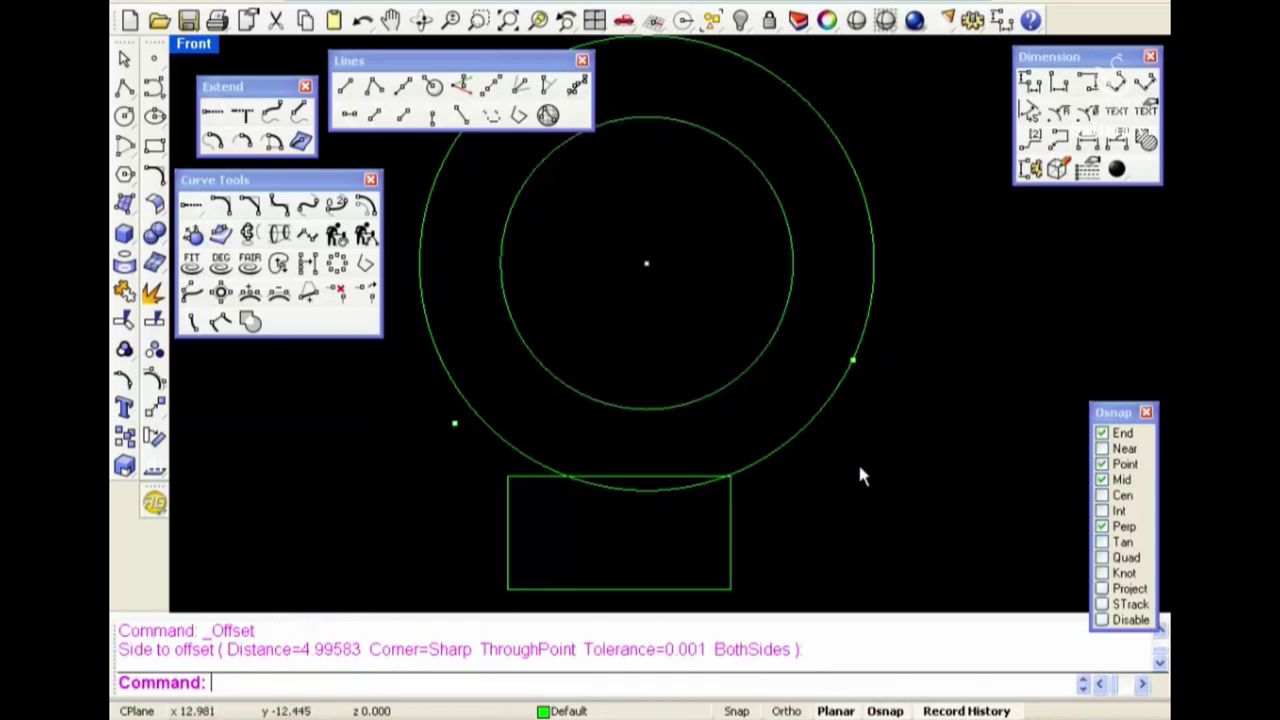
{"action": "left_click_drag", "start_coordinate": [852, 462], "coordinate": [792, 400]}
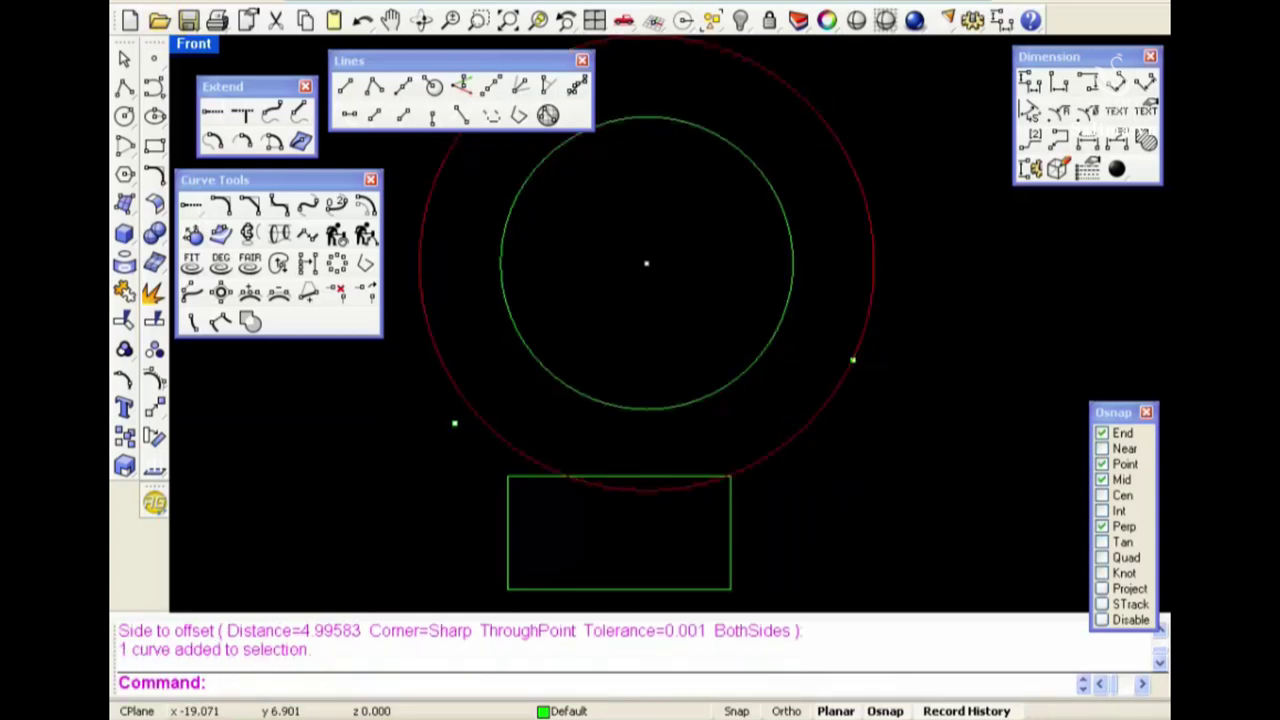
{"action": "key", "text": "Delete"}
{"action": "left_click_drag", "start_coordinate": [406, 267], "coordinate": [922, 511]}
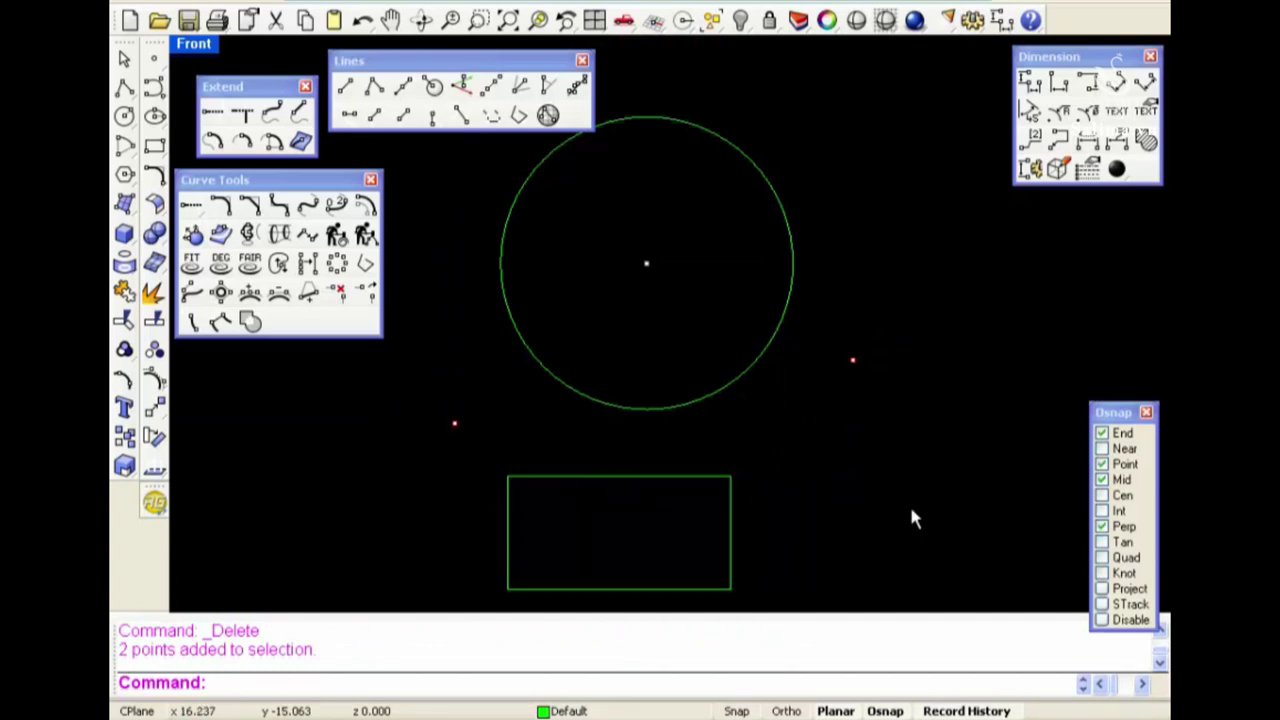
{"action": "key", "text": "Delete"}
{"action": "left_click", "coordinate": [687, 404]}
Offset the circle to both sides at distance 2, using an offset tolerance of 0.001
{"action": "left_click", "coordinate": [365, 206]}
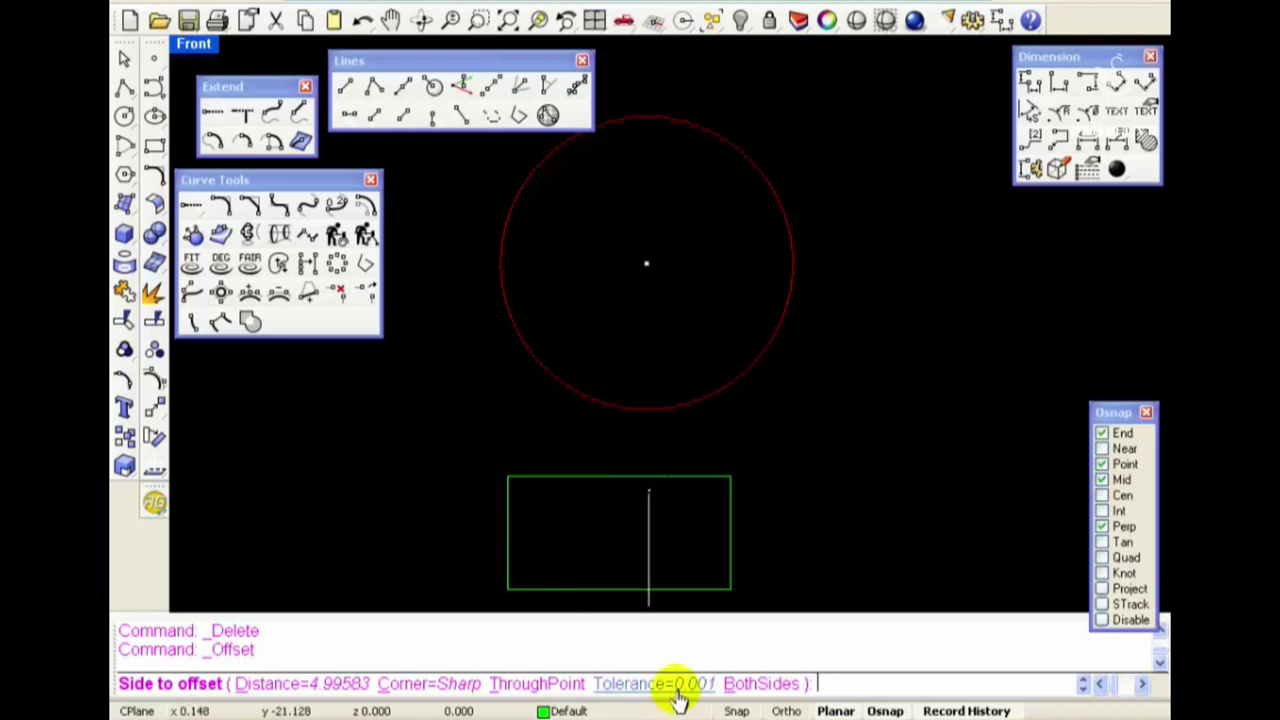
{"action": "left_click", "coordinate": [675, 688]}
{"action": "type", "text": "0.01"}
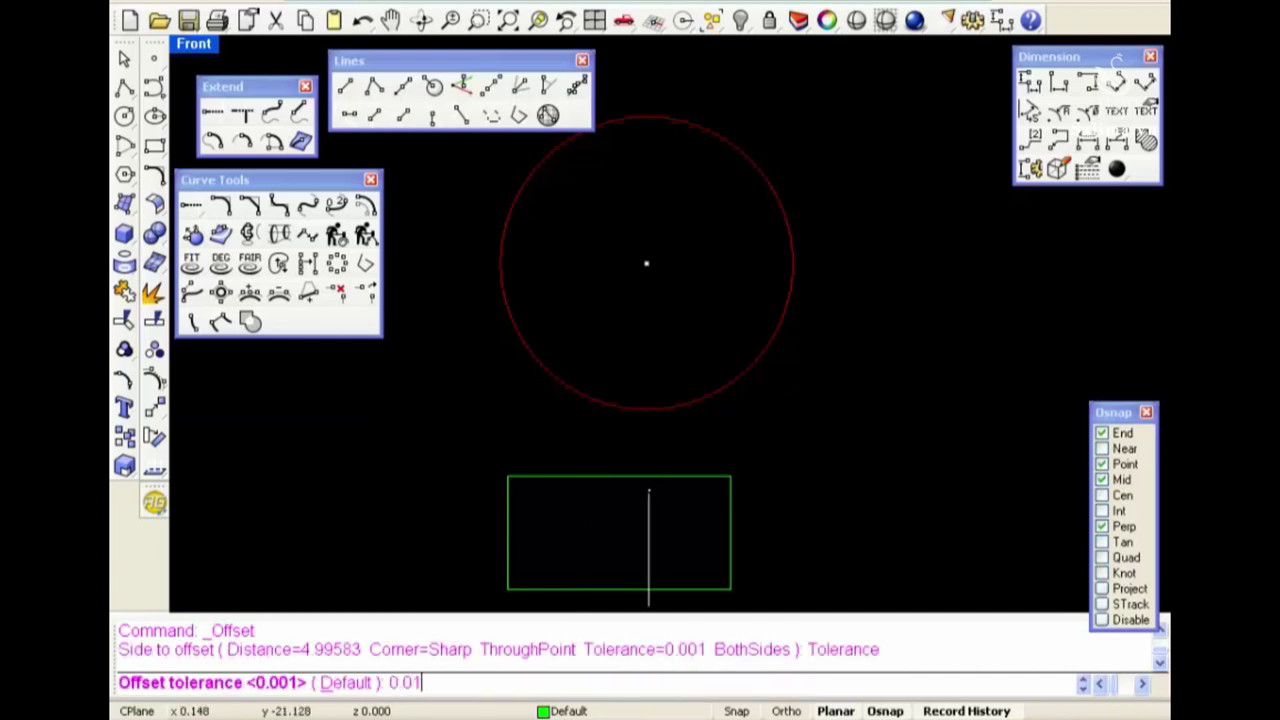
{"action": "key", "text": "Return"}
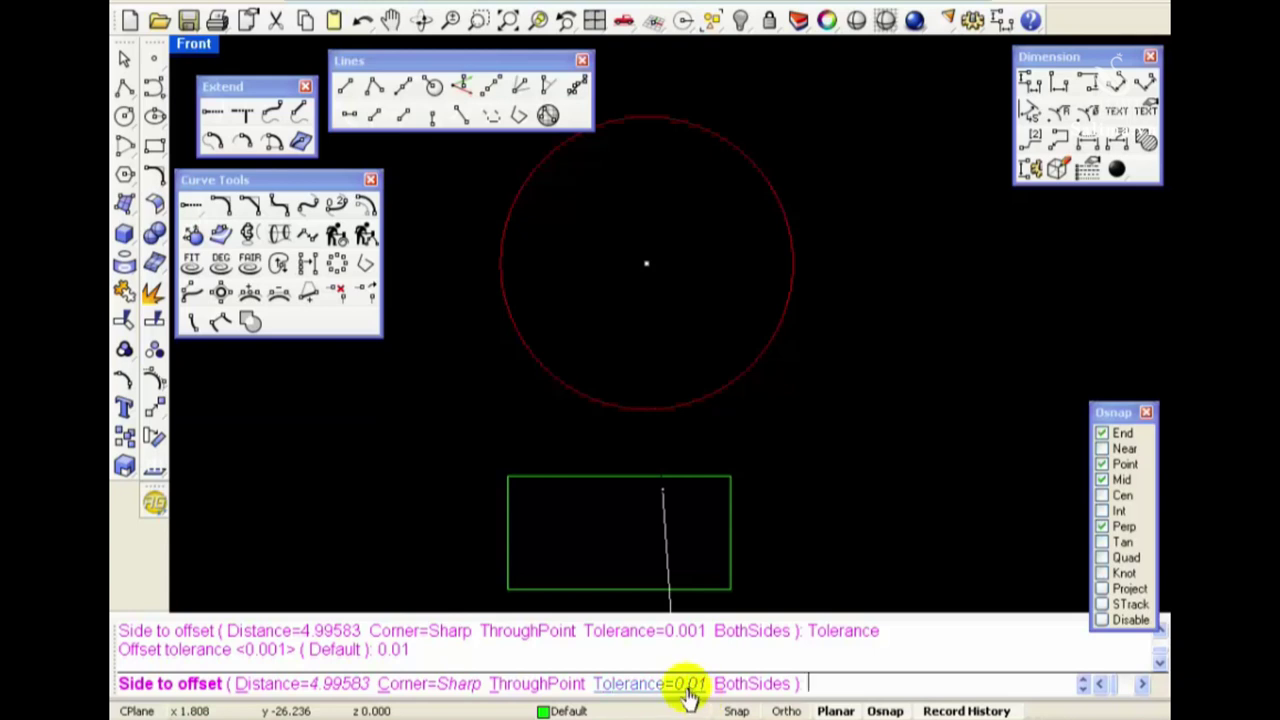
{"action": "left_click", "coordinate": [687, 686]}
{"action": "type", "text": "0"}
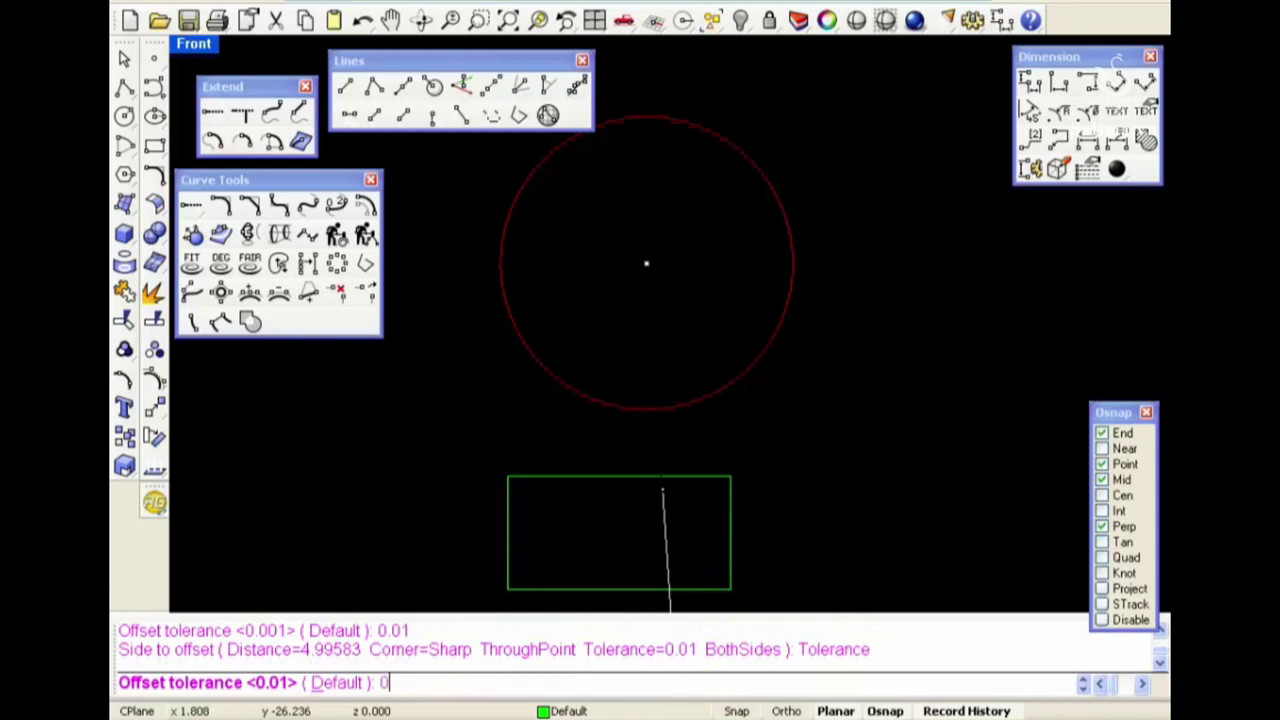
{"action": "type", "text": ".001"}
{"action": "key", "text": "Return"}
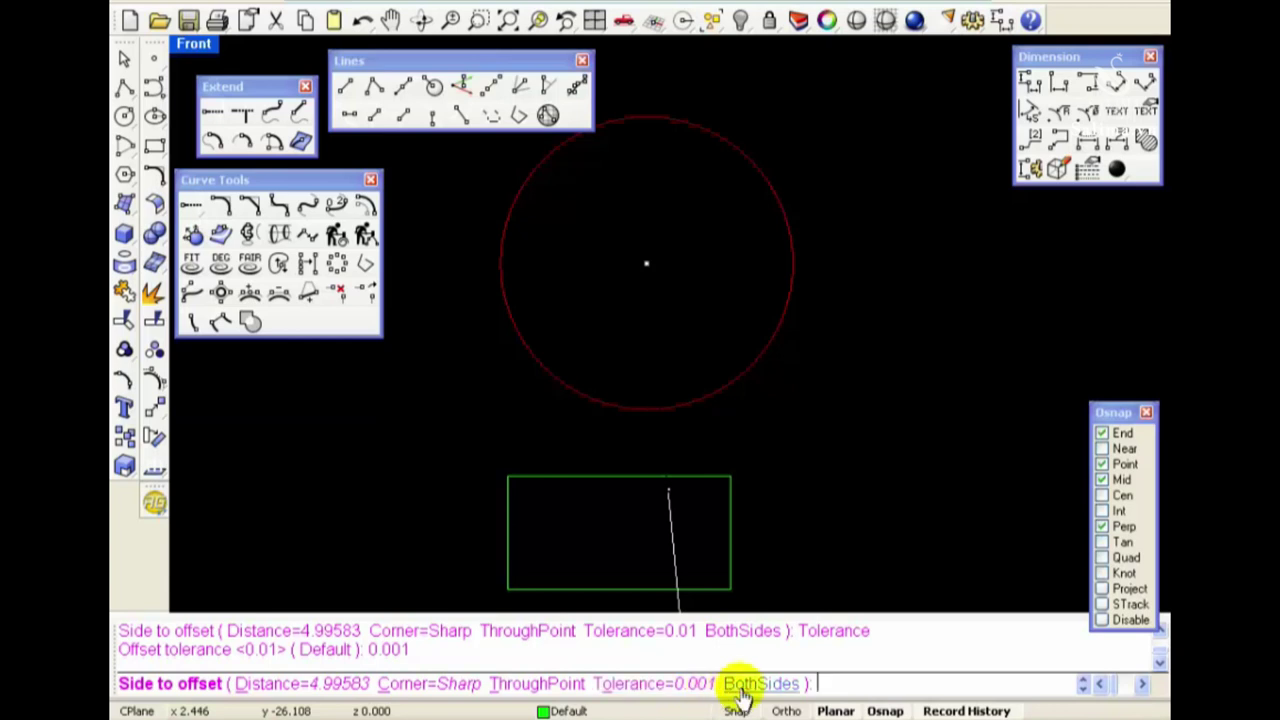
{"action": "left_click", "coordinate": [737, 690]}
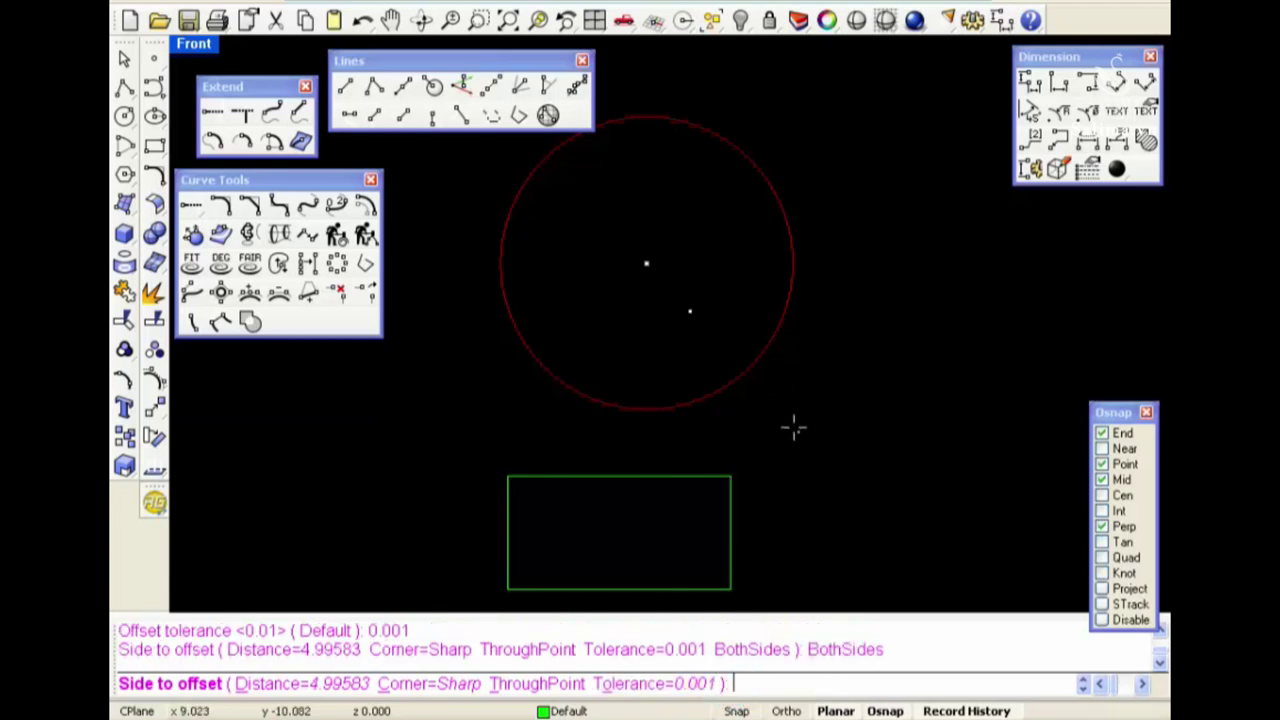
{"action": "type", "text": "2"}
{"action": "key", "text": "Return"}
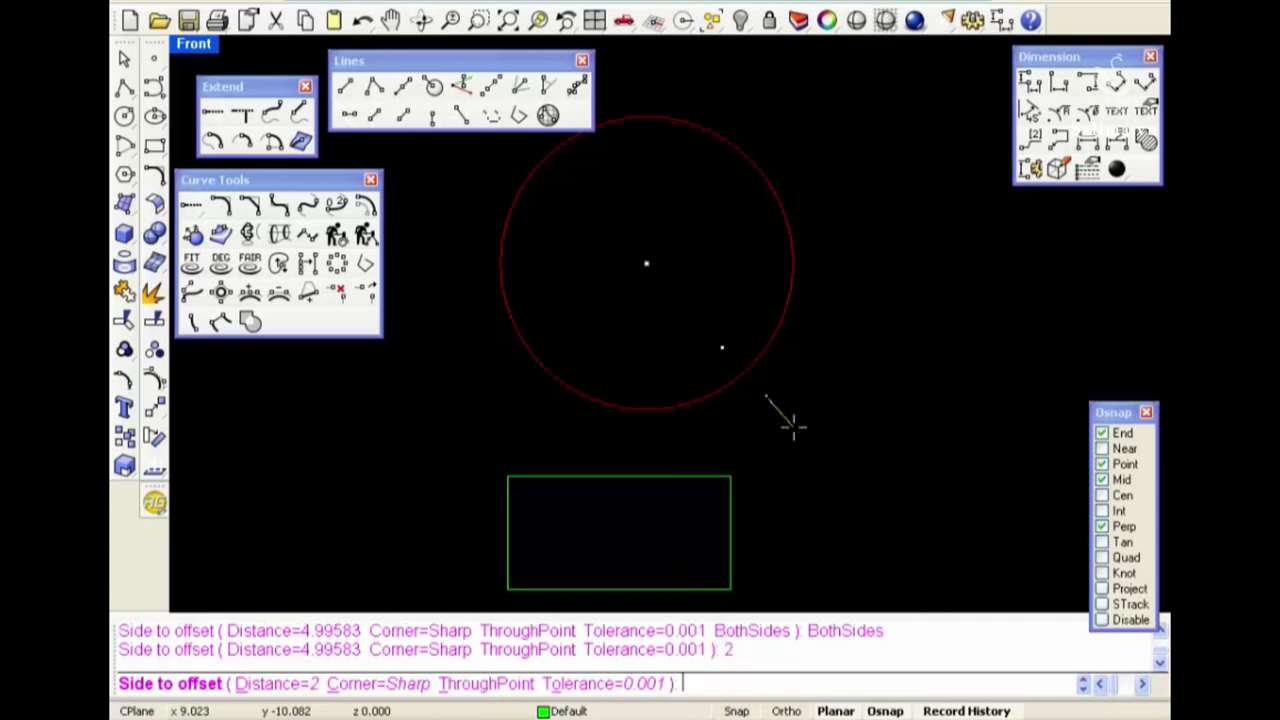
{"action": "left_click", "coordinate": [790, 425]}
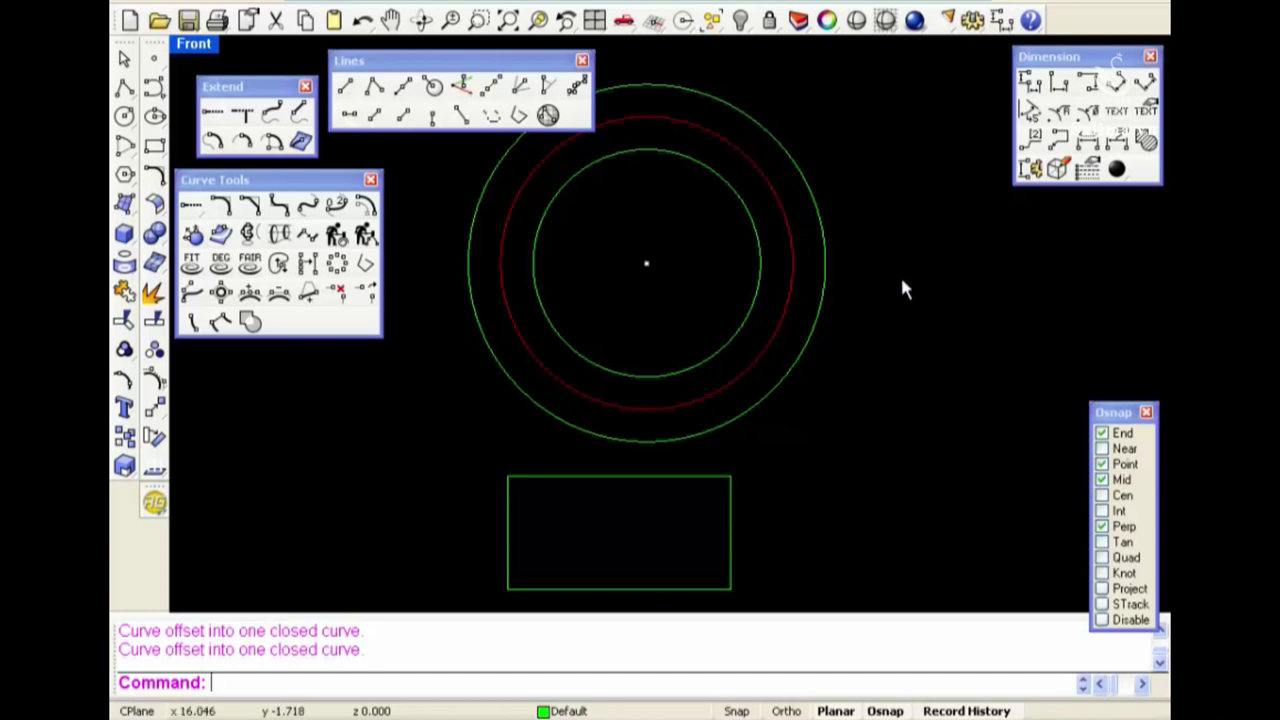
Reposition the view and window-select the circles and rectangle for removal
{"action": "mouse_move", "coordinate": [902, 335]}
{"action": "right_mouse_down"}
{"action": "mouse_move", "coordinate": [916, 447]}
{"action": "mouse_move", "coordinate": [930, 390]}
{"action": "right_mouse_up"}
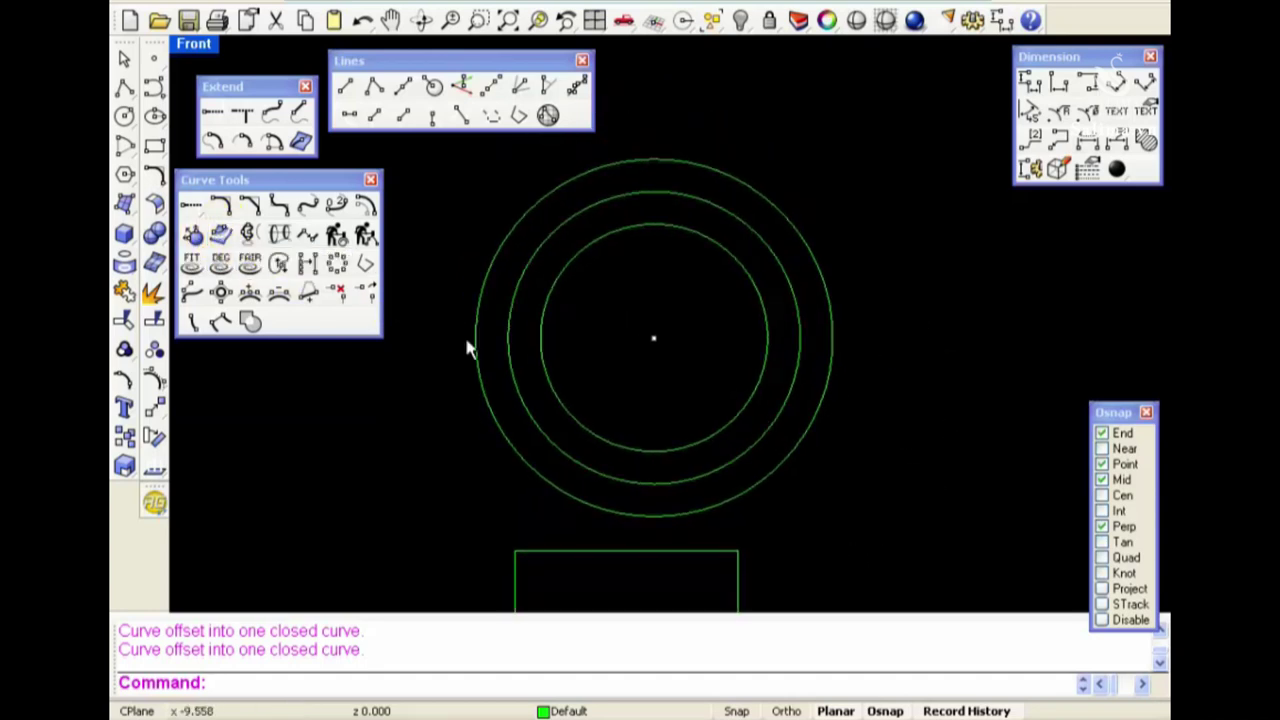
{"action": "scroll", "coordinate": [668, 445], "scroll_direction": "down", "scroll_amount": 2}
{"action": "left_click_drag", "start_coordinate": [831, 526], "coordinate": [579, 357]}
Delete the circles and rectangle and switch to the Top view
{"action": "key", "text": "Delete"}
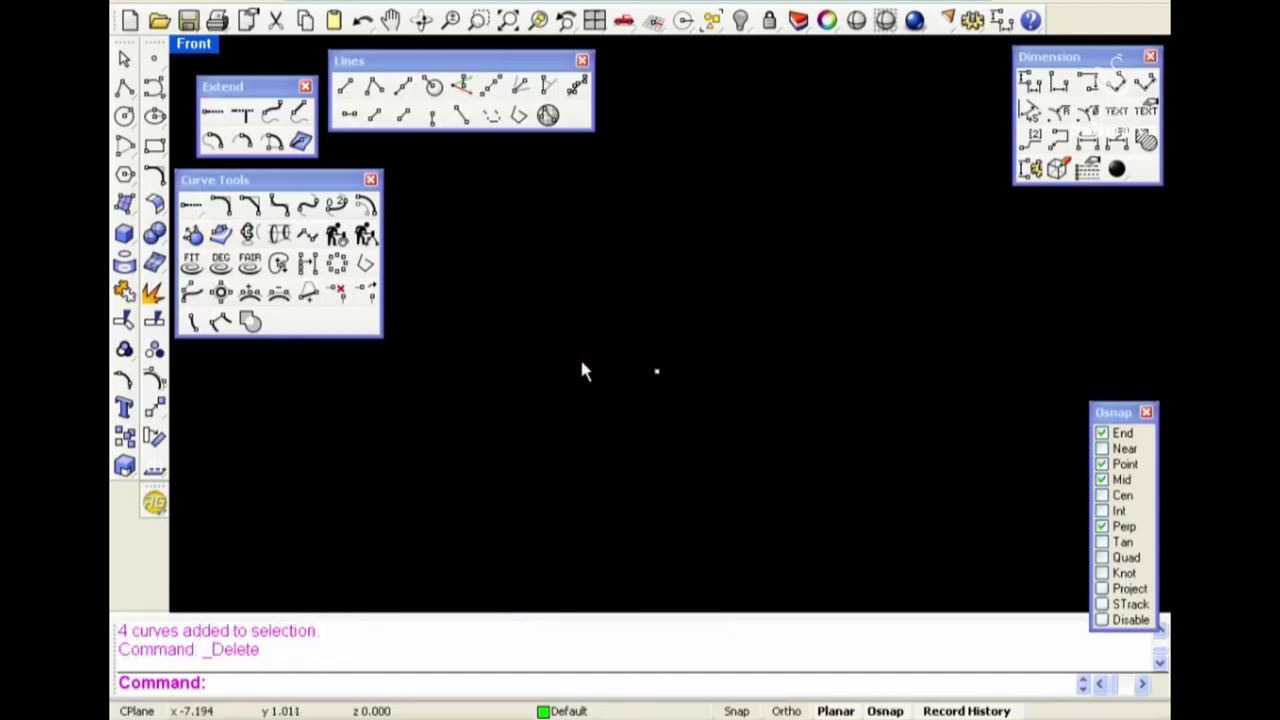
{"action": "key", "text": "ctrl+F1"}
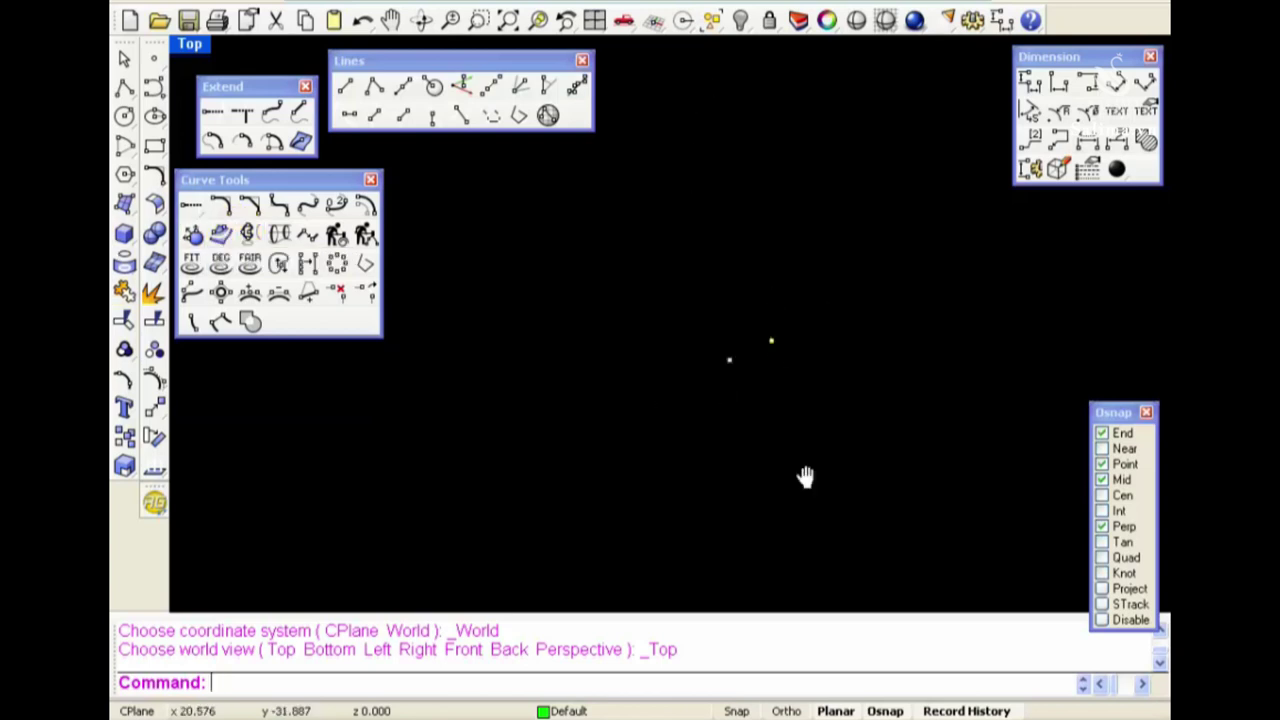
{"action": "right_click_drag", "start_coordinate": [805, 477], "coordinate": [760, 480]}
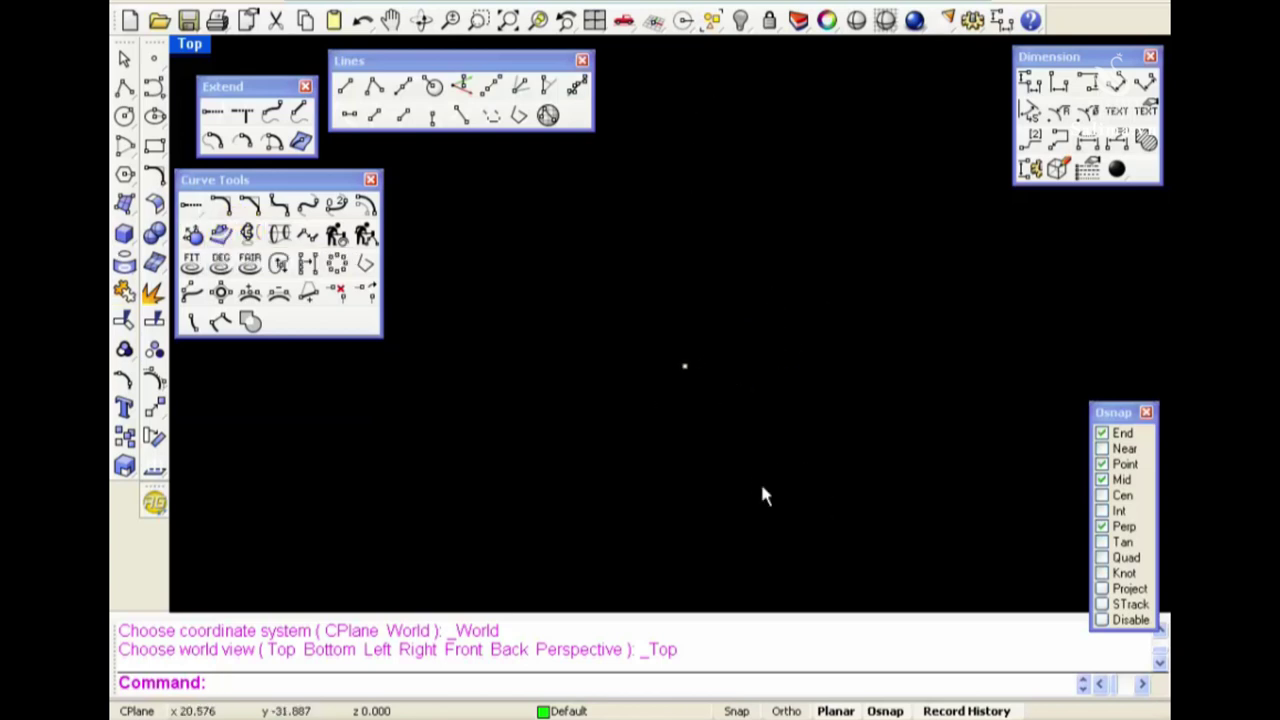
Draw the leaf's left S-shaped freeform curve from lower left up to the tip
{"action": "left_click", "coordinate": [133, 88]}
{"action": "left_click", "coordinate": [601, 551]}
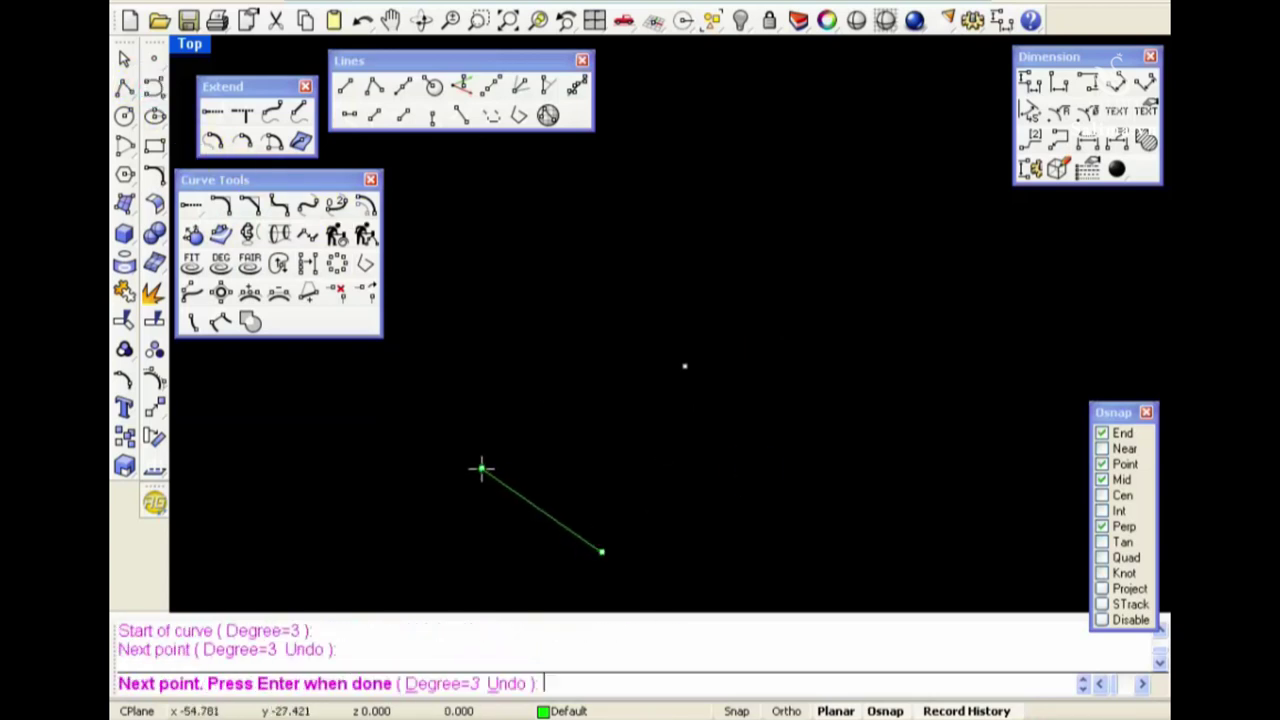
{"action": "left_click", "coordinate": [628, 335]}
{"action": "left_click", "coordinate": [741, 209]}
{"action": "left_click", "coordinate": [692, 95]}
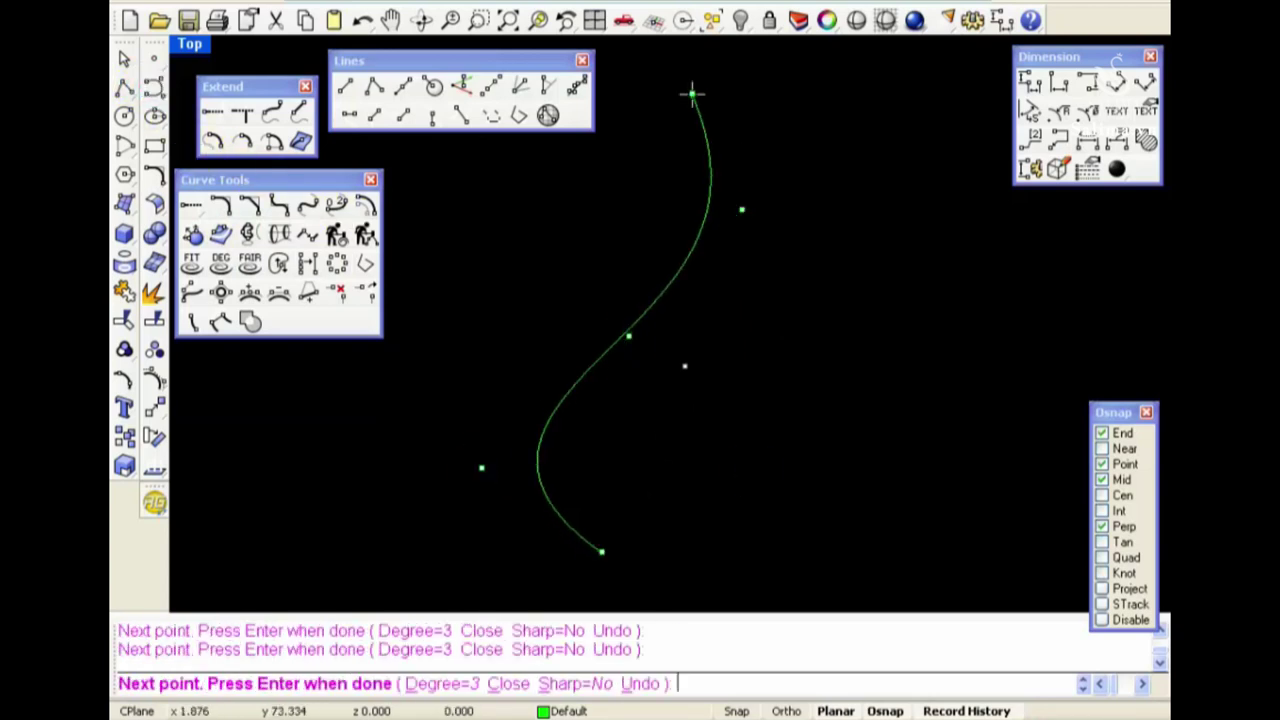
{"action": "key", "text": "Return"}
{"action": "key", "text": "Return"}
Draw the right-hand curve from the tip back down to the first curve's start, closing the leaf
{"action": "left_click", "coordinate": [693, 95]}
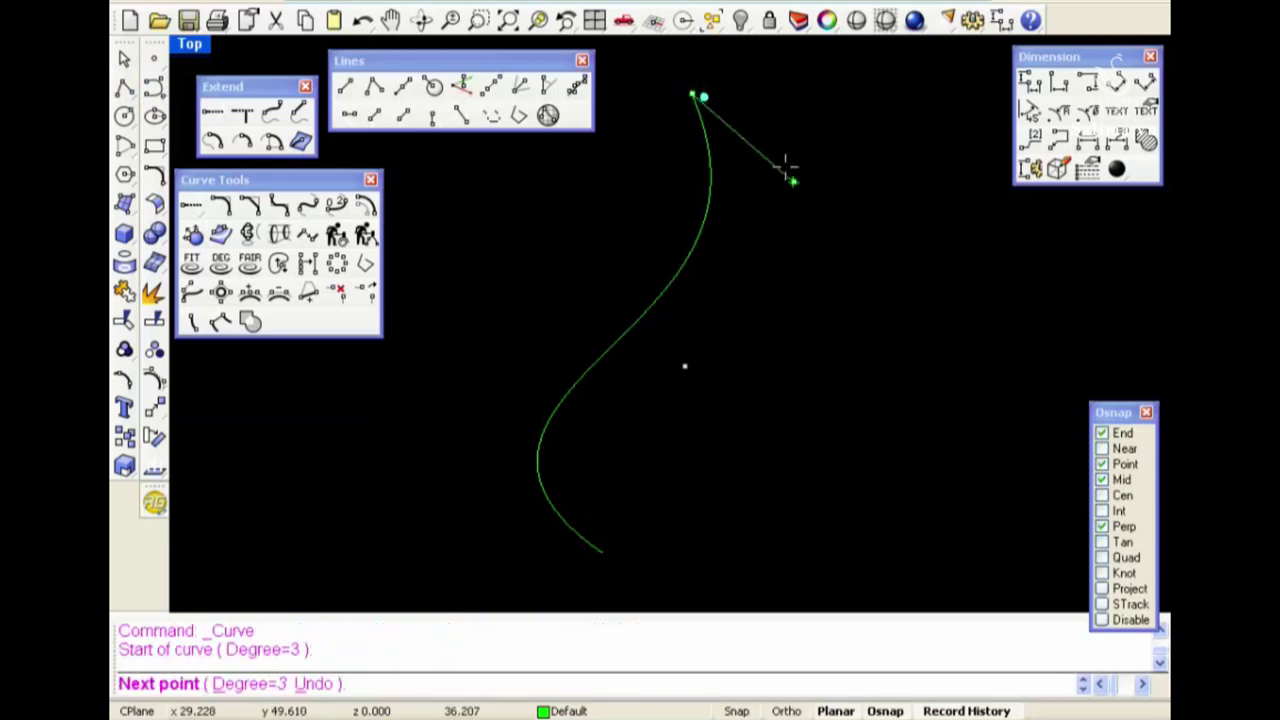
{"action": "left_click", "coordinate": [861, 220]}
{"action": "left_click", "coordinate": [866, 396]}
{"action": "left_click", "coordinate": [742, 501]}
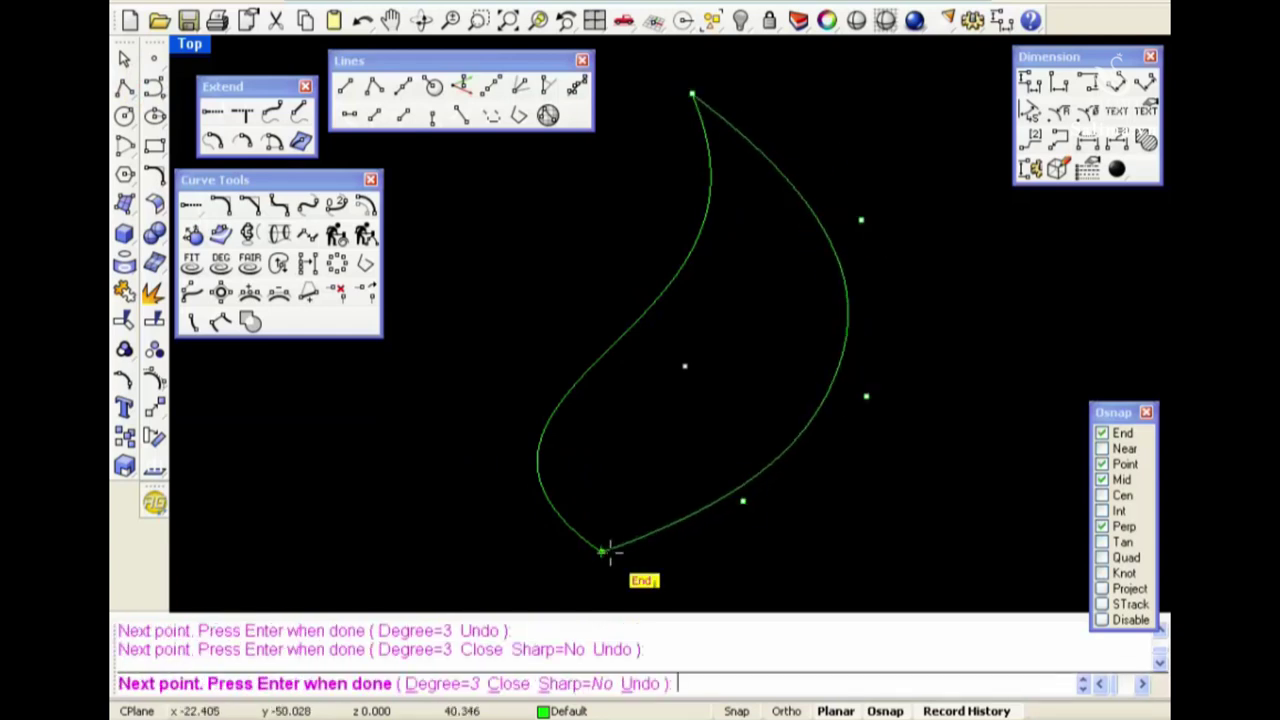
{"action": "left_click", "coordinate": [606, 549]}
Move the right curve's upper control point outward to reshape the leaf's right side
{"action": "left_click", "coordinate": [751, 477]}
{"action": "key", "text": "F10"}
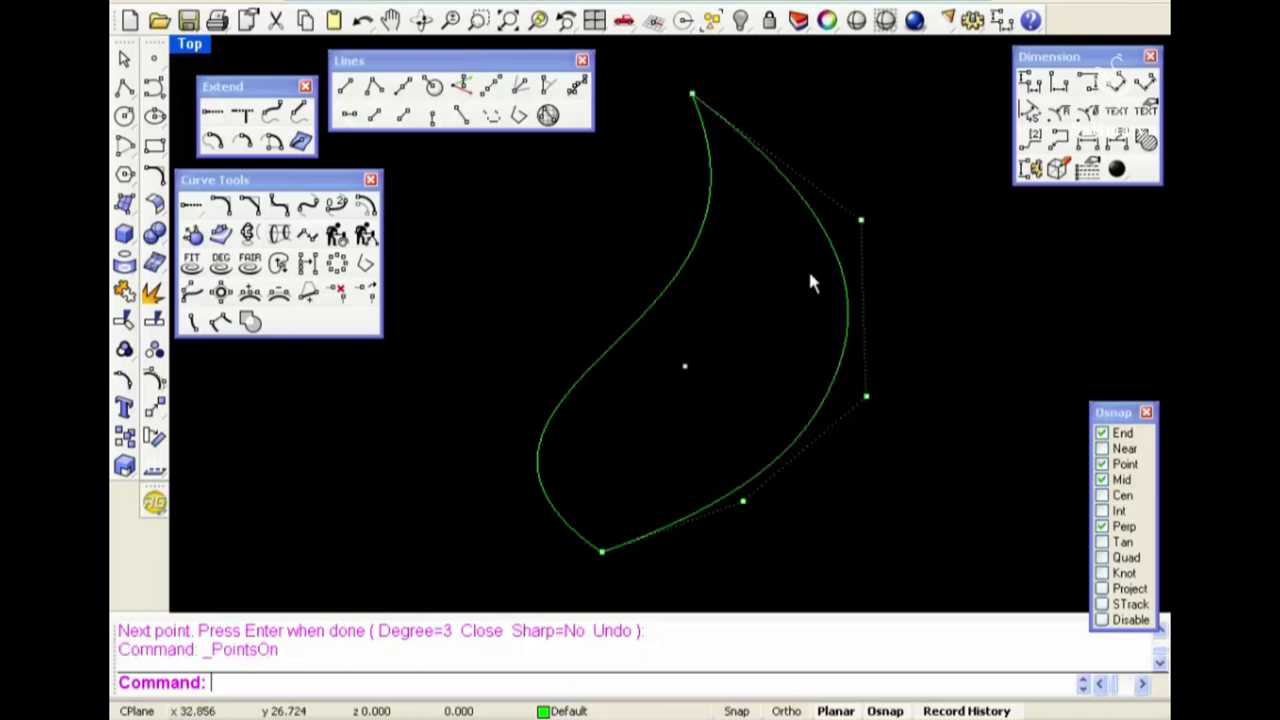
{"action": "left_click_drag", "start_coordinate": [789, 200], "coordinate": [866, 229]}
{"action": "type", "text": "m"}
{"action": "key", "text": "Return"}
{"action": "left_click", "coordinate": [956, 299]}
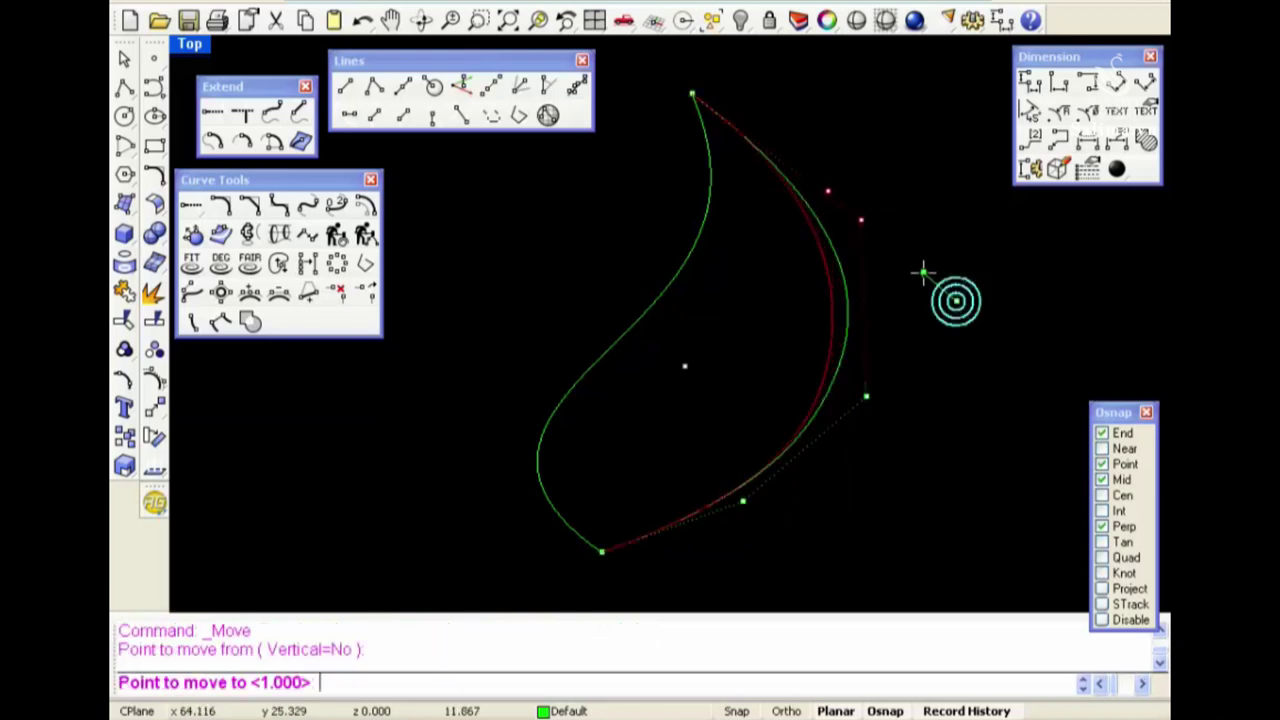
{"action": "left_click", "coordinate": [922, 272]}
{"action": "left_click", "coordinate": [771, 366]}
{"action": "key", "text": "Escape"}
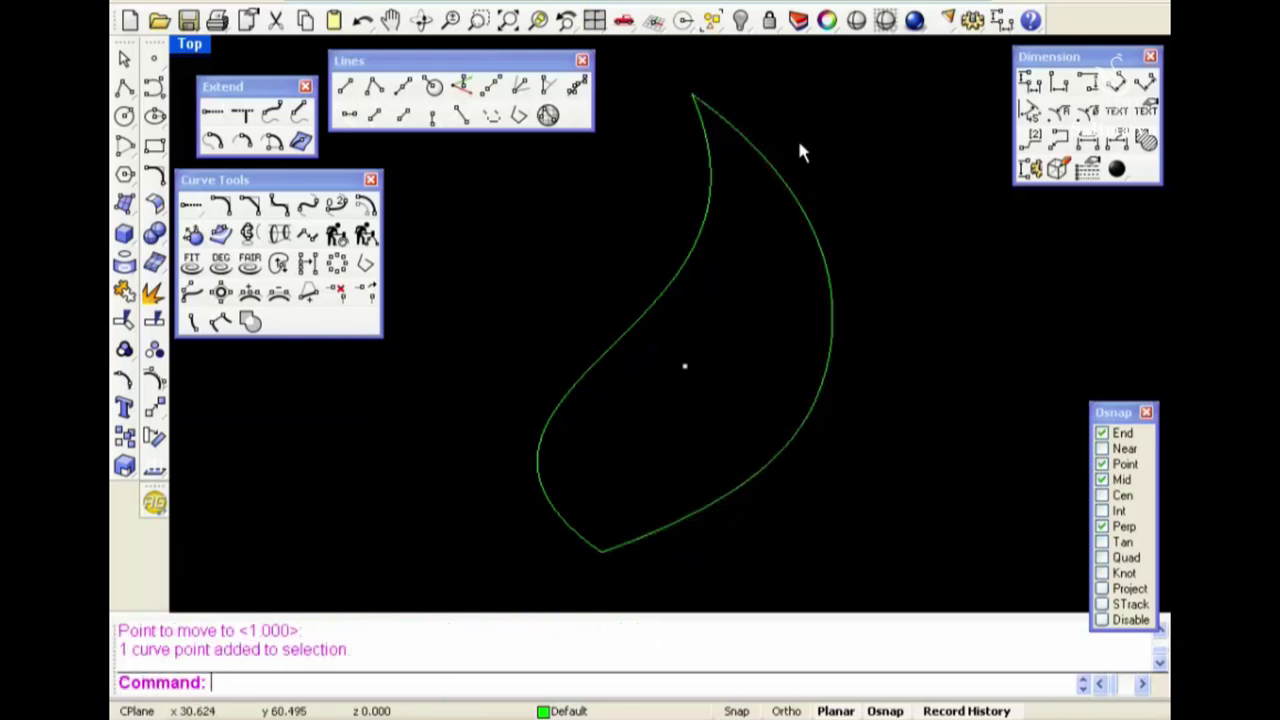
Drag the right curve's lower and side control points to refine the bottom edge
{"action": "left_click", "coordinate": [735, 492]}
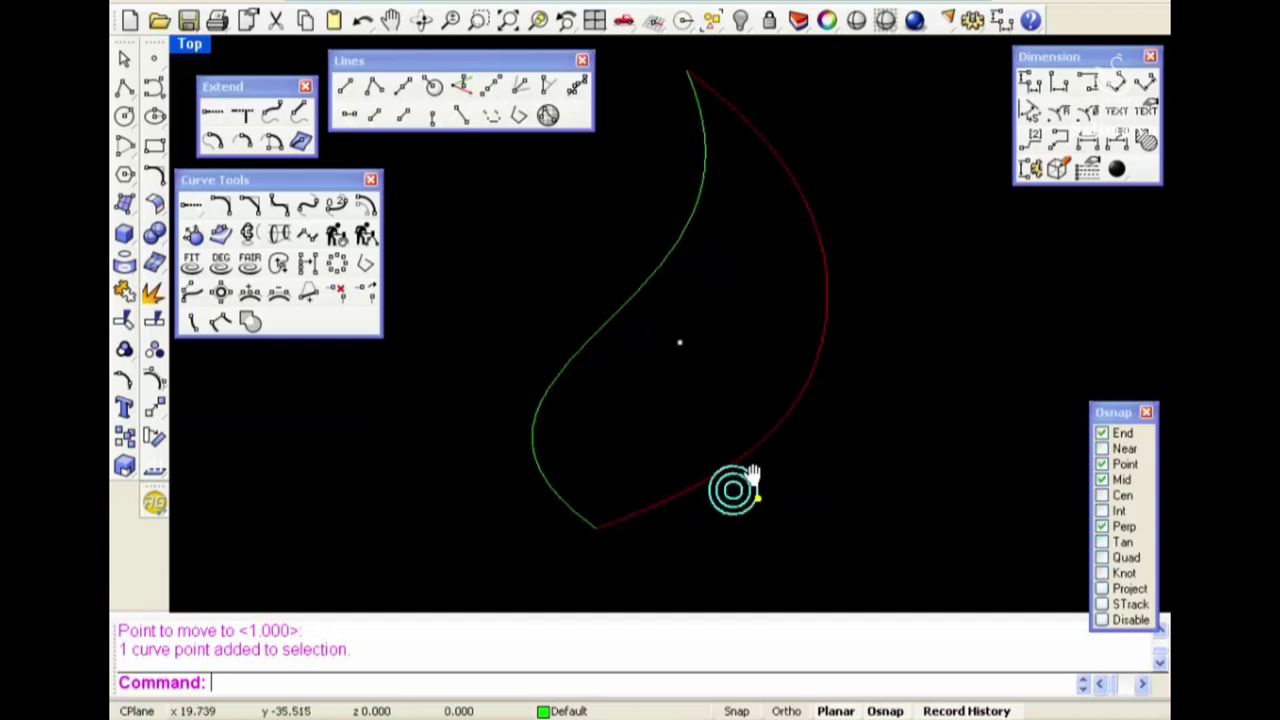
{"action": "key", "text": "F10"}
{"action": "left_click_drag", "start_coordinate": [732, 483], "coordinate": [734, 504]}
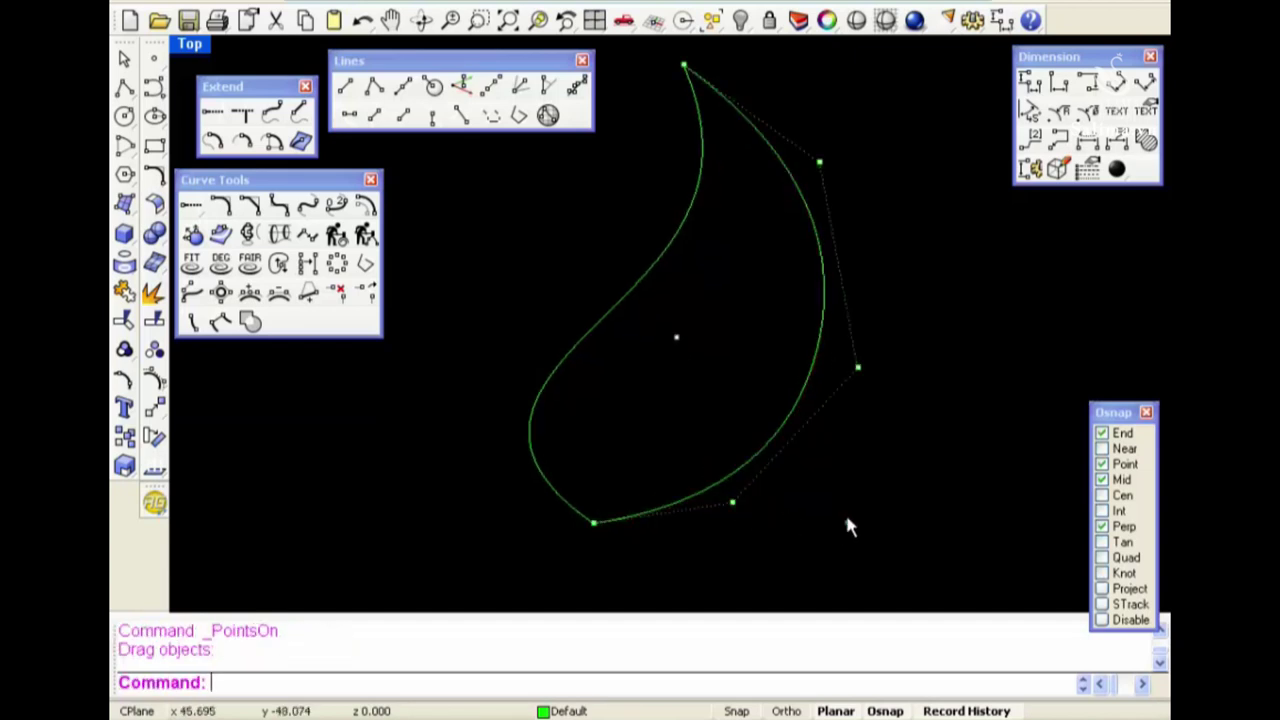
{"action": "left_click_drag", "start_coordinate": [855, 367], "coordinate": [845, 348]}
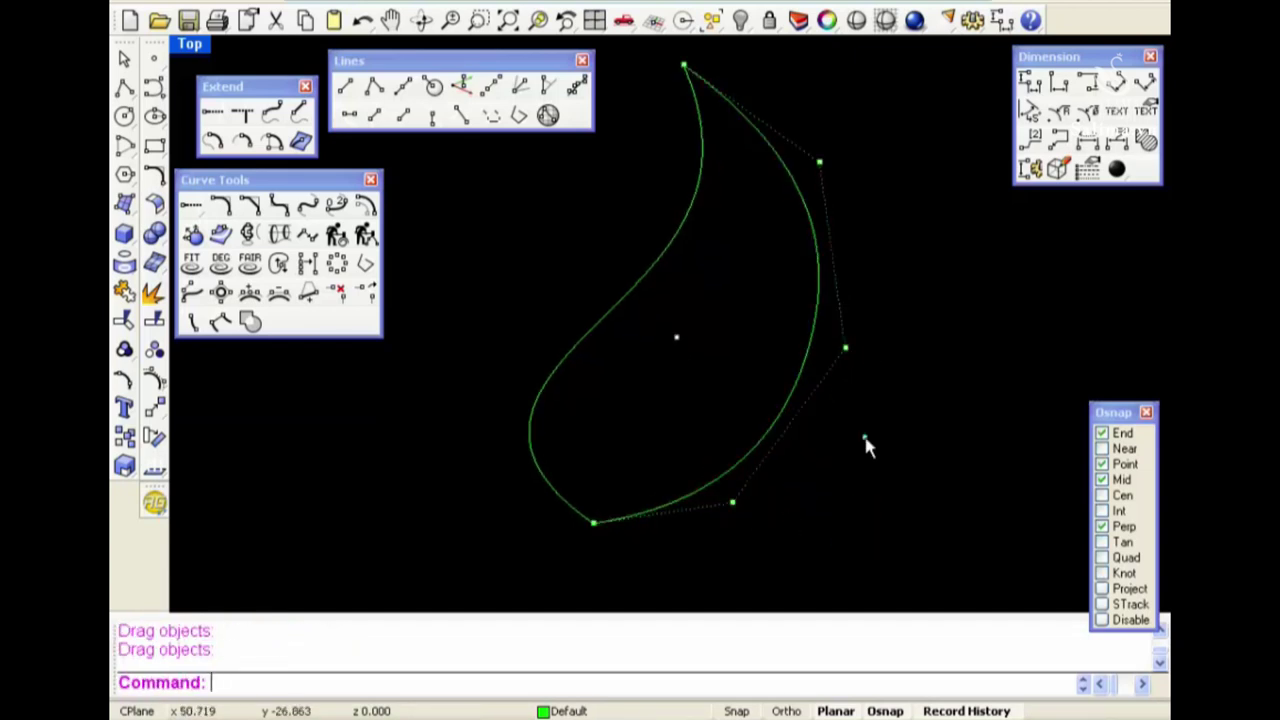
{"action": "key", "text": "Escape"}
{"action": "scroll", "coordinate": [866, 440], "scroll_direction": "down", "scroll_amount": 2}
{"action": "mouse_move", "coordinate": [867, 396]}
{"action": "right_mouse_down"}
{"action": "mouse_move", "coordinate": [818, 360]}
{"action": "mouse_move", "coordinate": [778, 377]}
{"action": "right_mouse_up"}
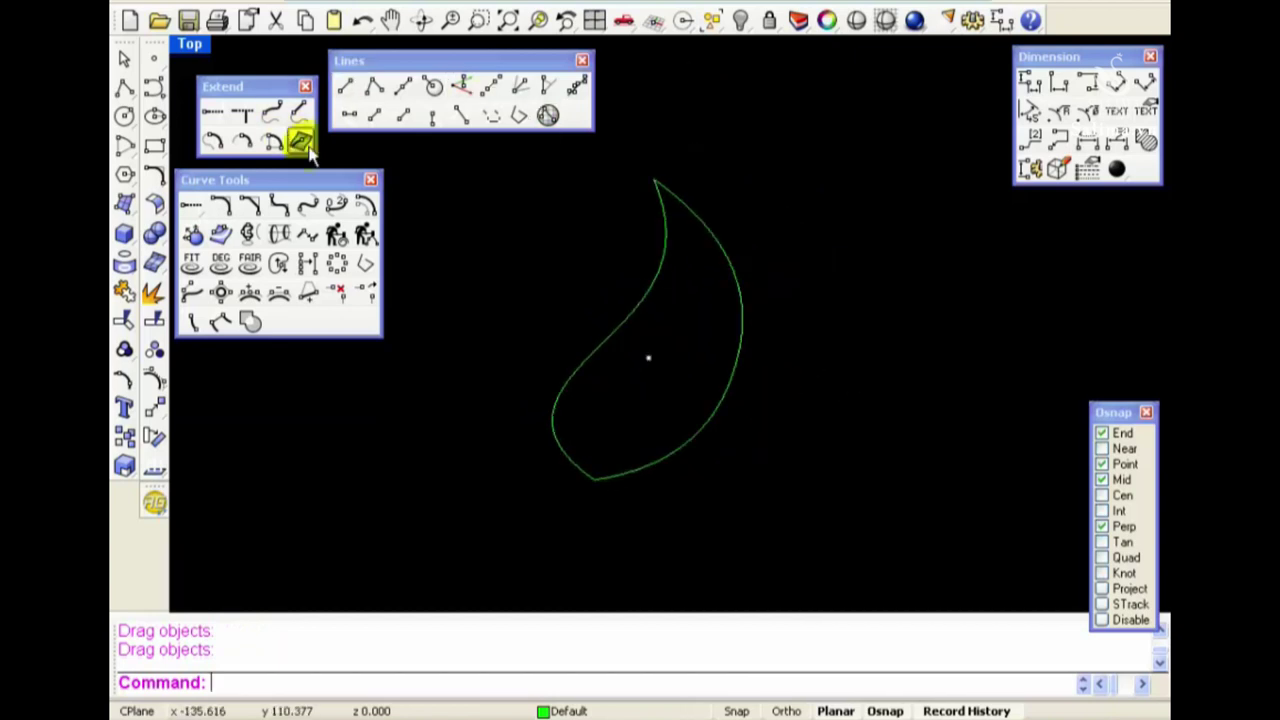
Create a Mean Curve between the leaf's left and right edges, running from base to tip
{"action": "left_click", "coordinate": [155, 88]}
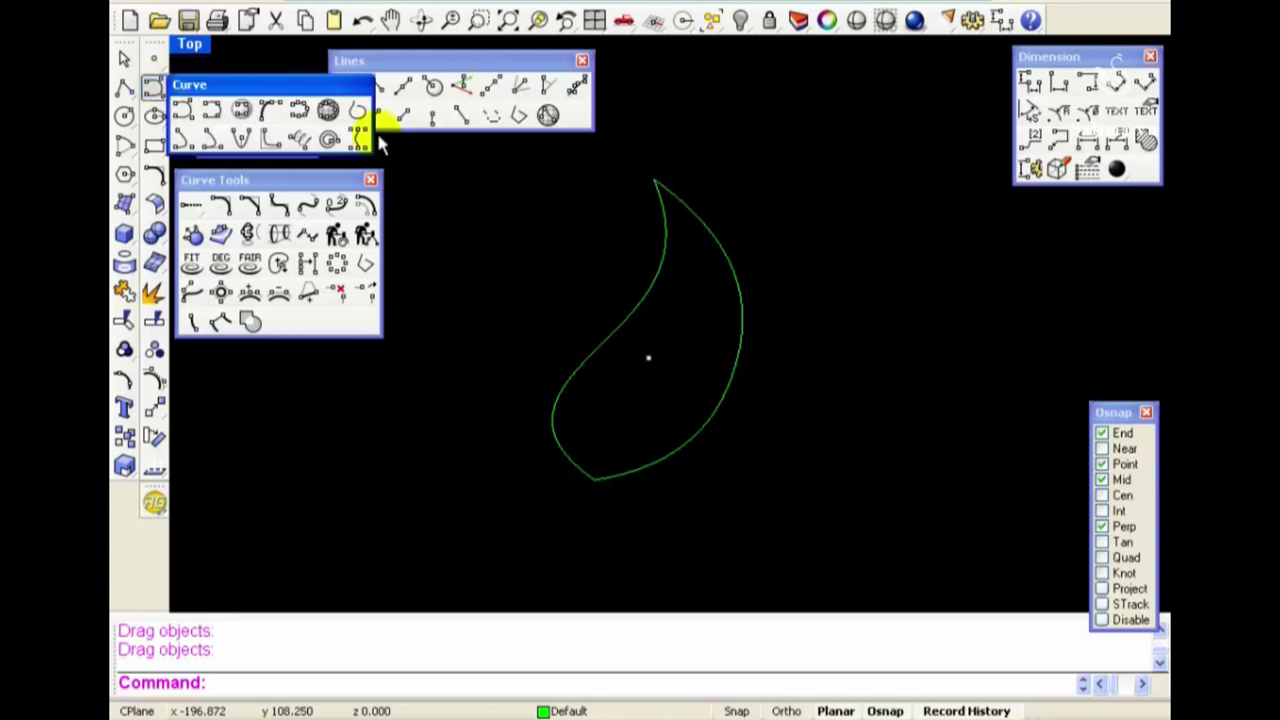
{"action": "left_click", "coordinate": [345, 128]}
{"action": "left_click", "coordinate": [580, 460]}
{"action": "left_click", "coordinate": [580, 460]}
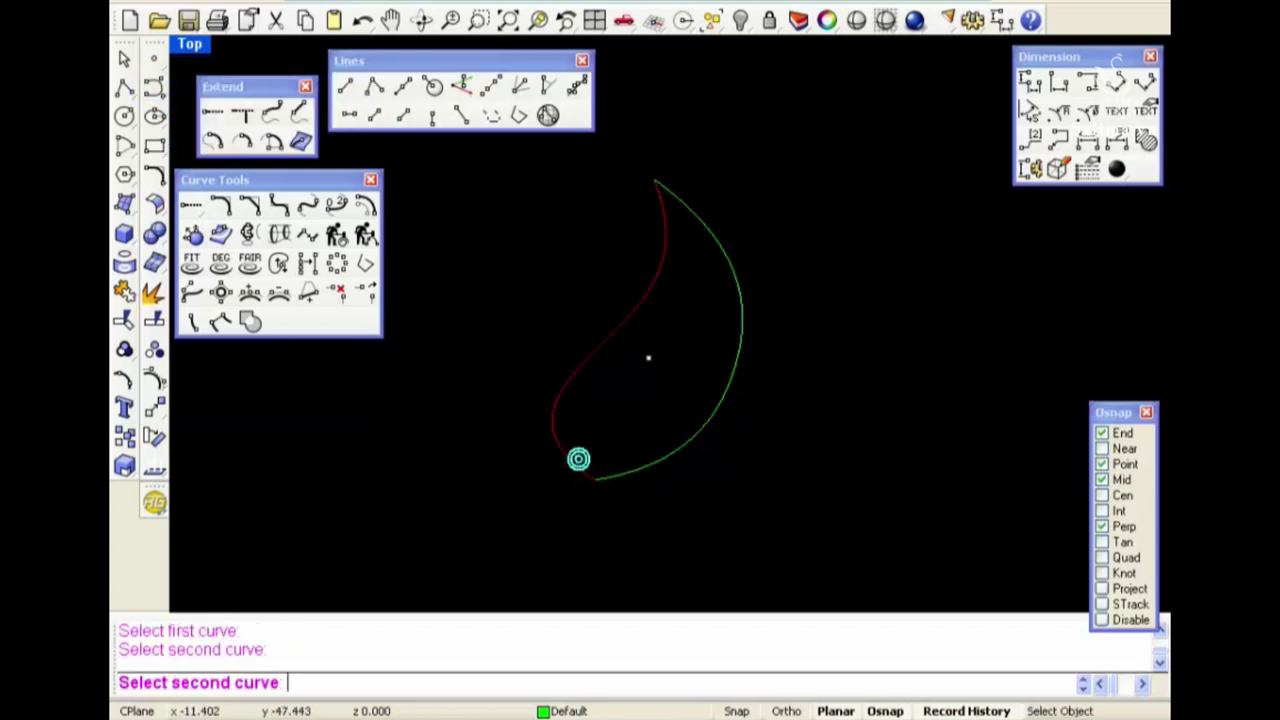
{"action": "left_click", "coordinate": [634, 390]}
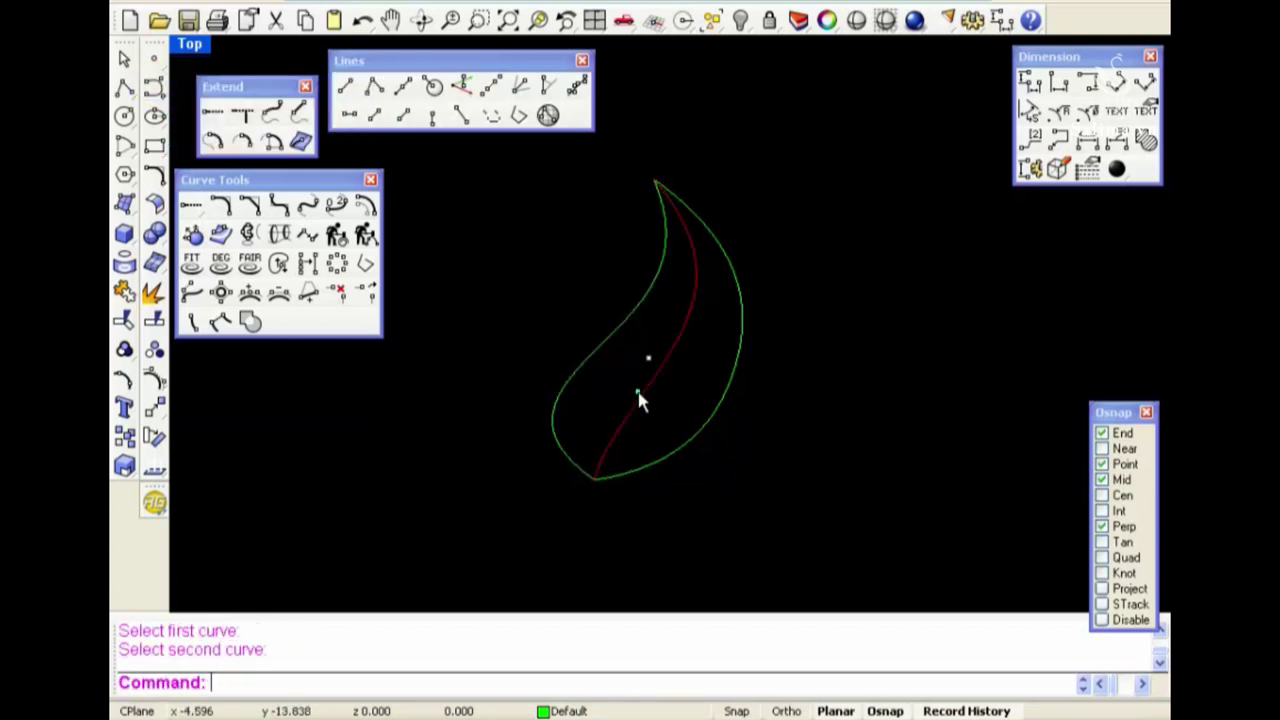
{"action": "left_click", "coordinate": [863, 437]}
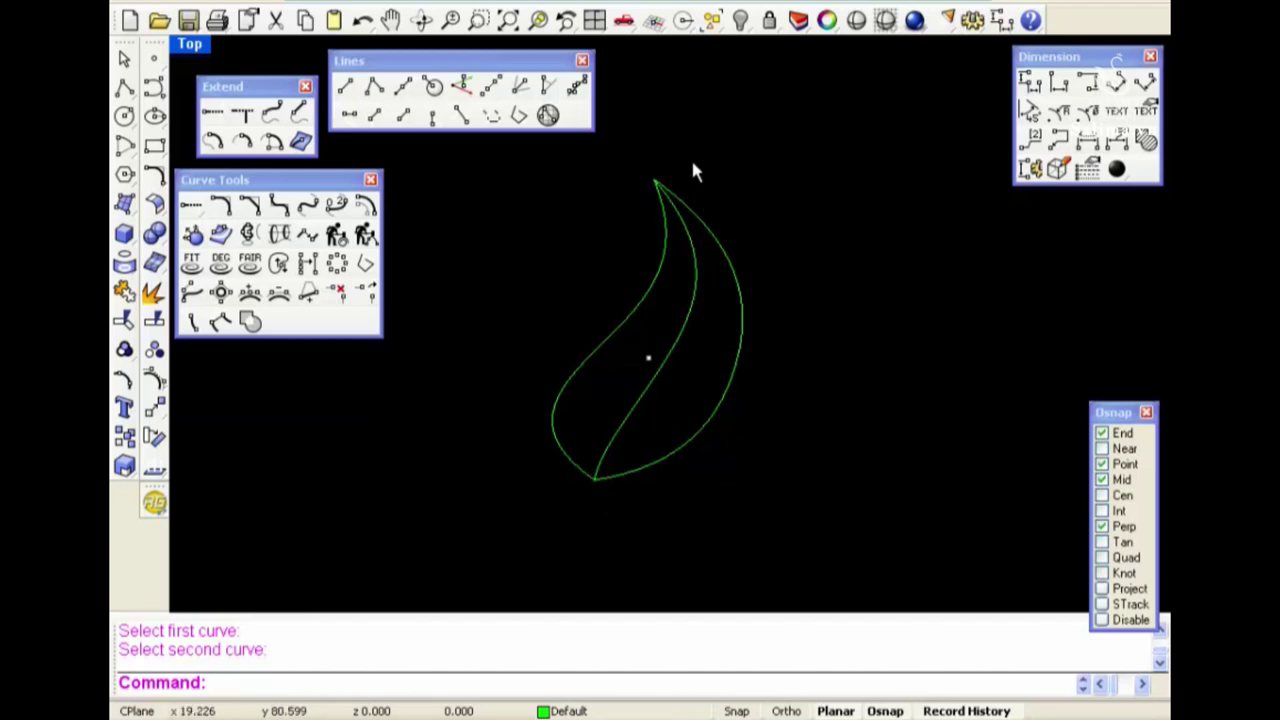
{"action": "left_click", "coordinate": [791, 373]}
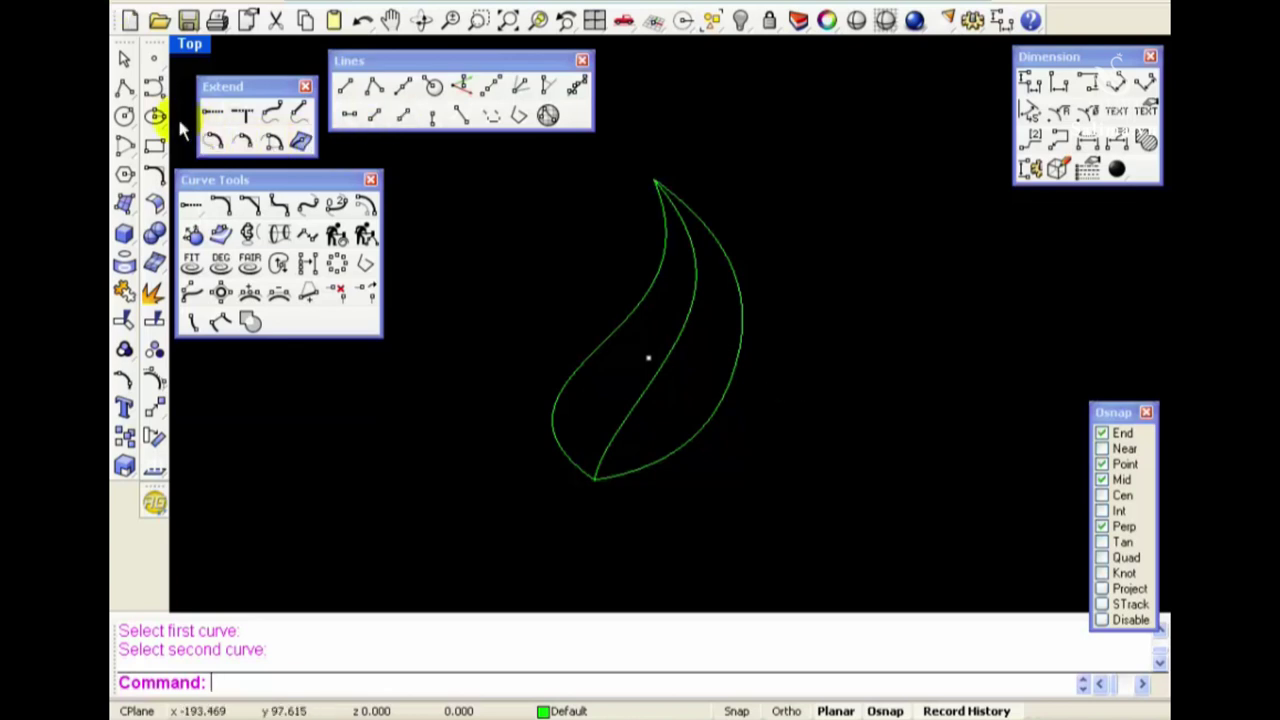
On Layer 01, draw an S-shaped curve in Right view from the leaf's tip across the centre line
{"action": "left_click", "coordinate": [153, 90]}
{"action": "left_click", "coordinate": [567, 711]}
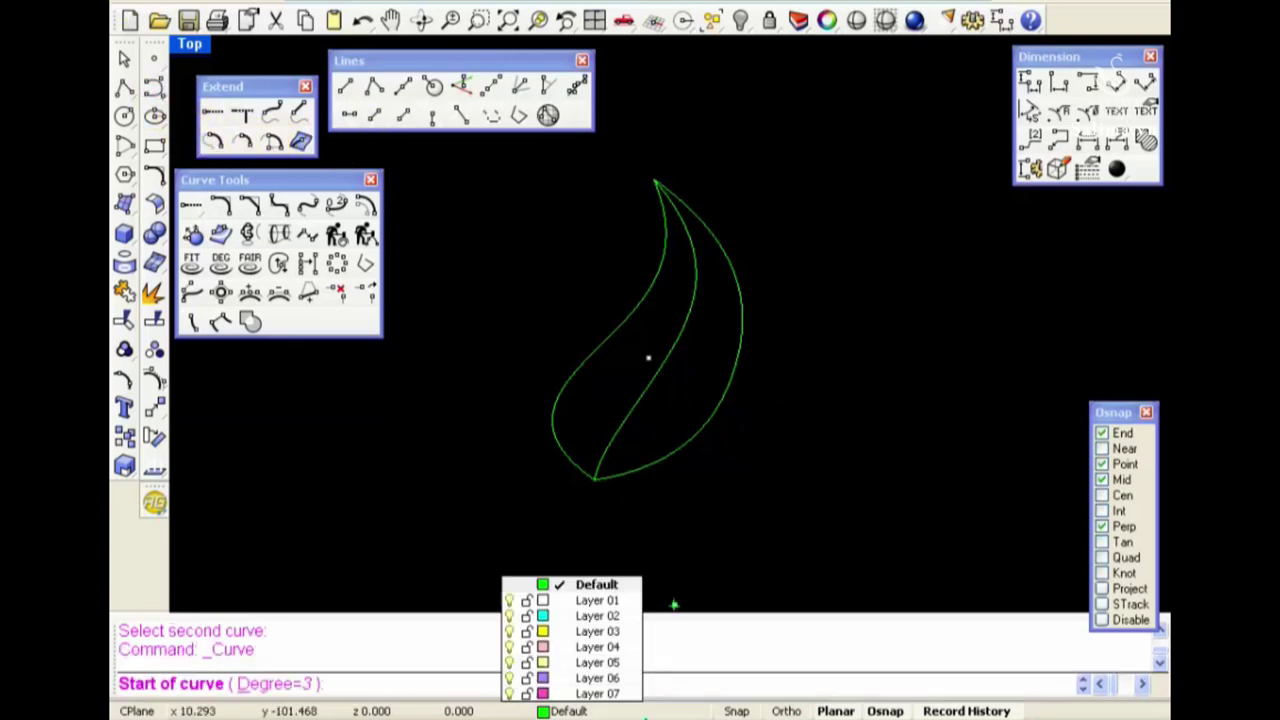
{"action": "left_click", "coordinate": [572, 600]}
{"action": "left_click", "coordinate": [590, 480]}
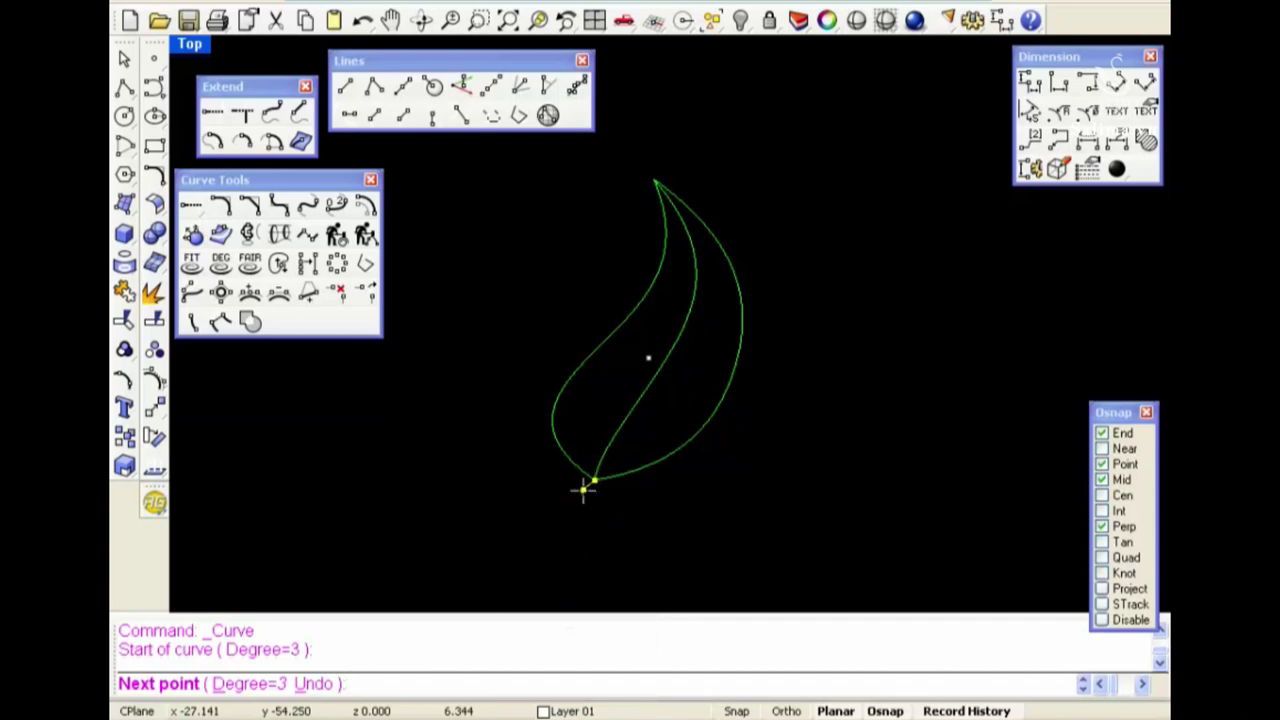
{"action": "key", "text": "ctrl+F3"}
{"action": "left_click", "coordinate": [555, 271]}
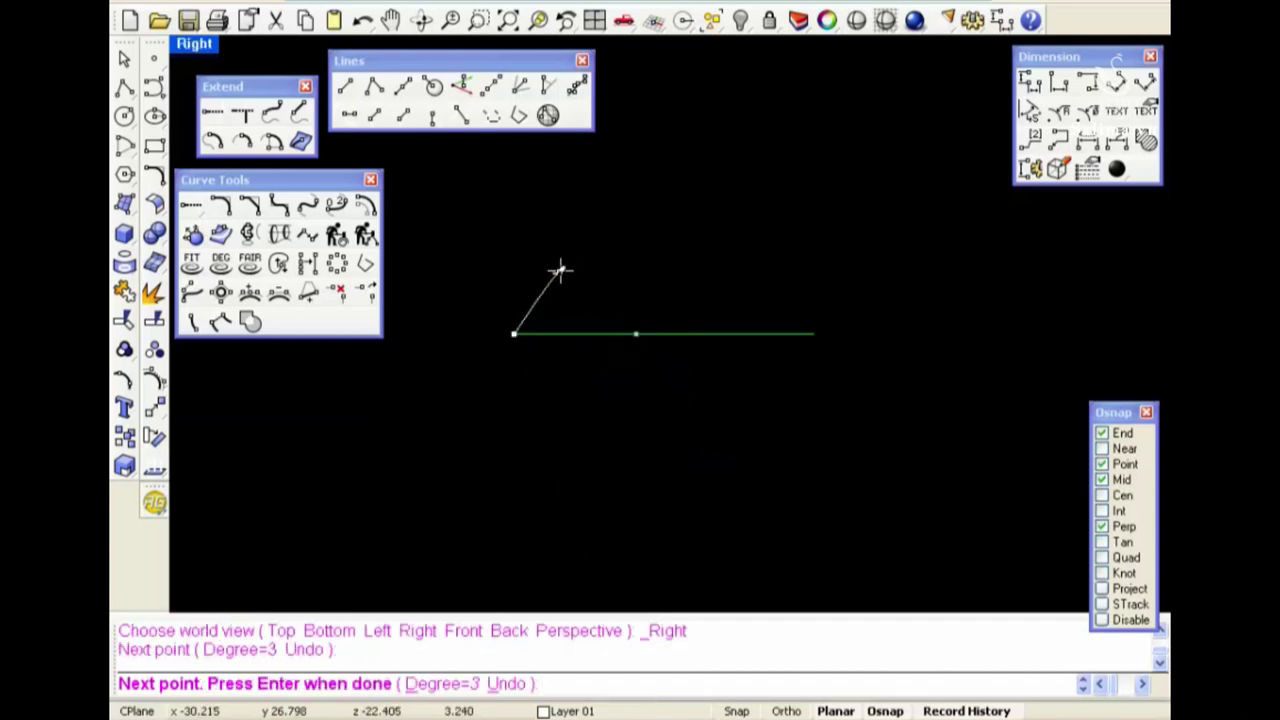
{"action": "left_click", "coordinate": [652, 297]}
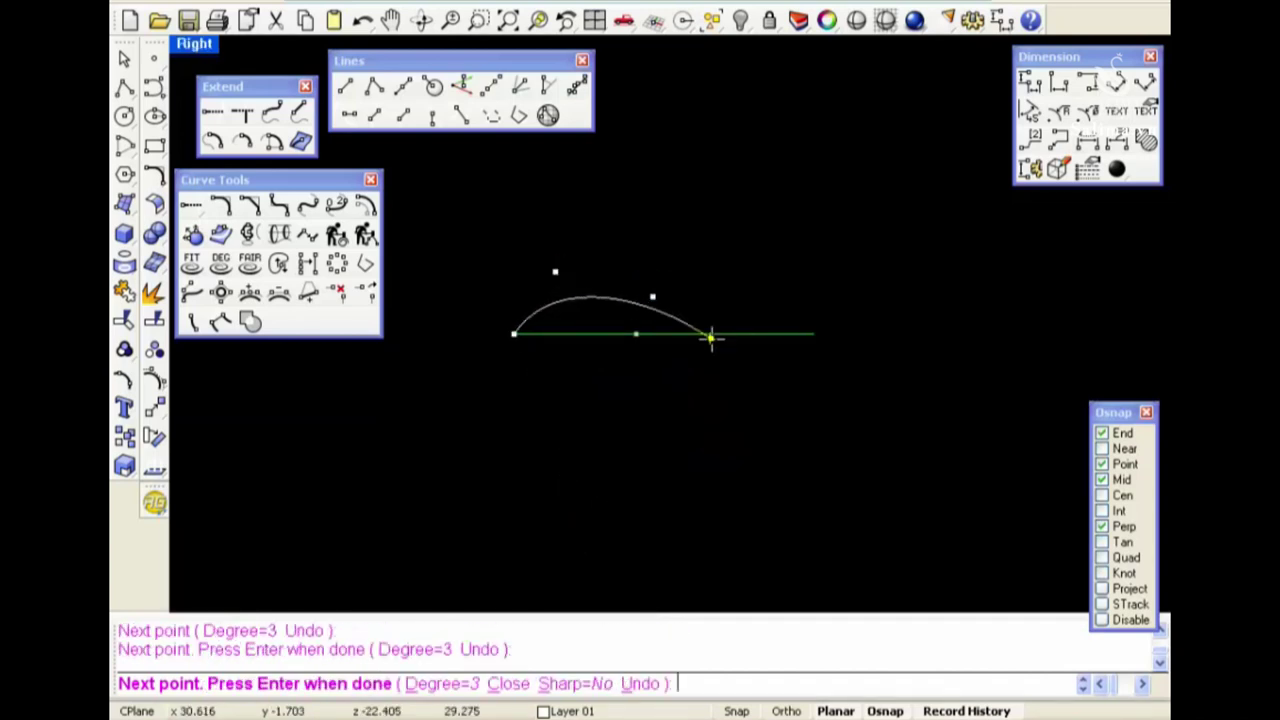
{"action": "left_click", "coordinate": [1102, 557]}
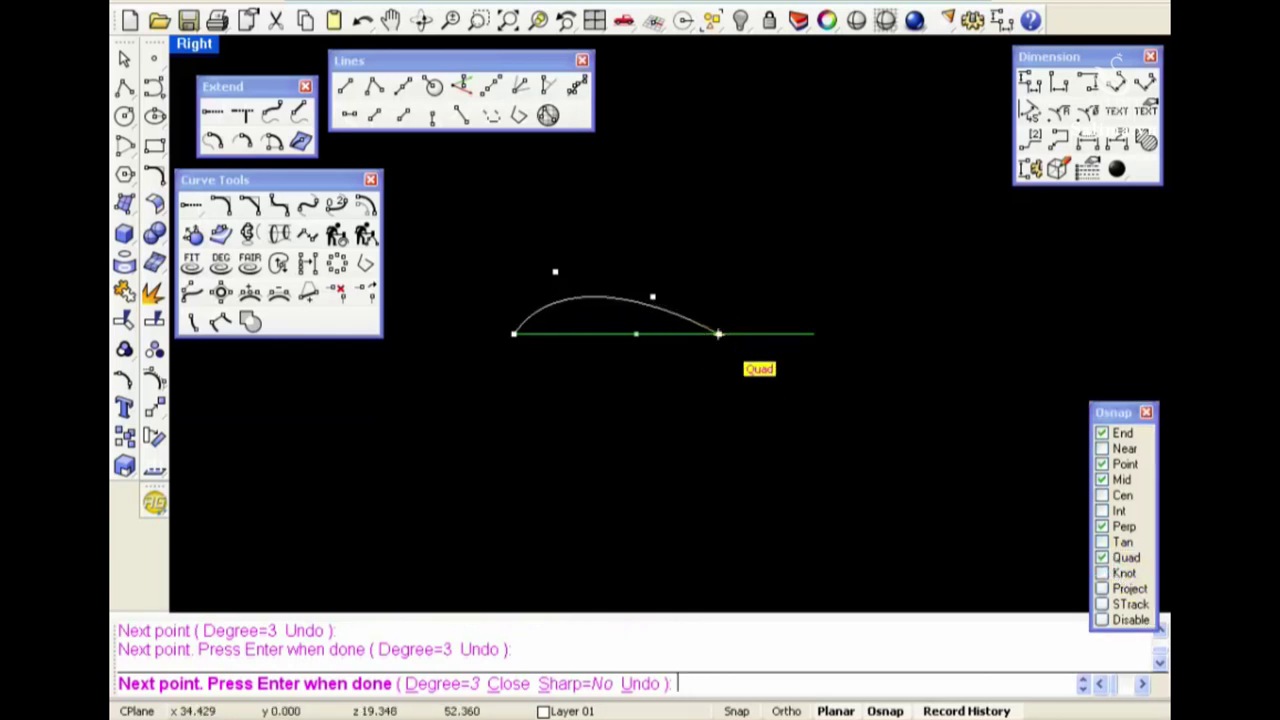
{"action": "left_click", "coordinate": [735, 357]}
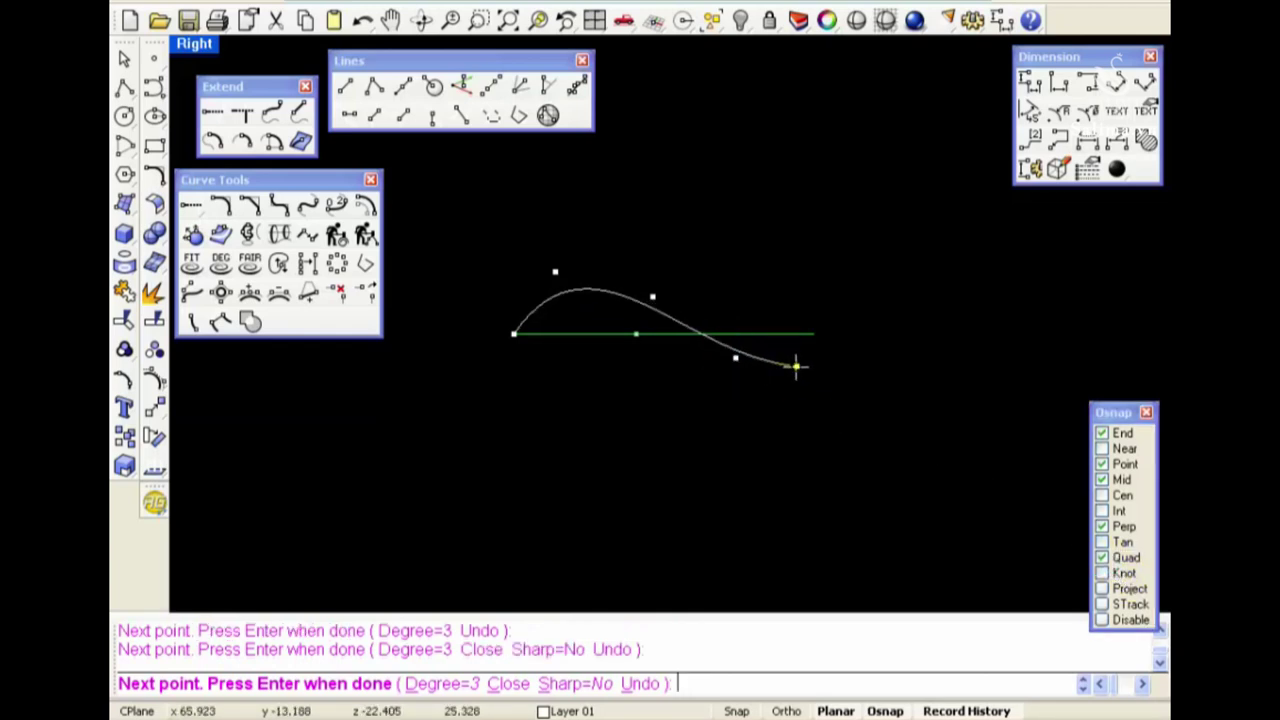
{"action": "left_click", "coordinate": [796, 366]}
{"action": "left_click", "coordinate": [841, 347]}
{"action": "right_click", "coordinate": [841, 347]}
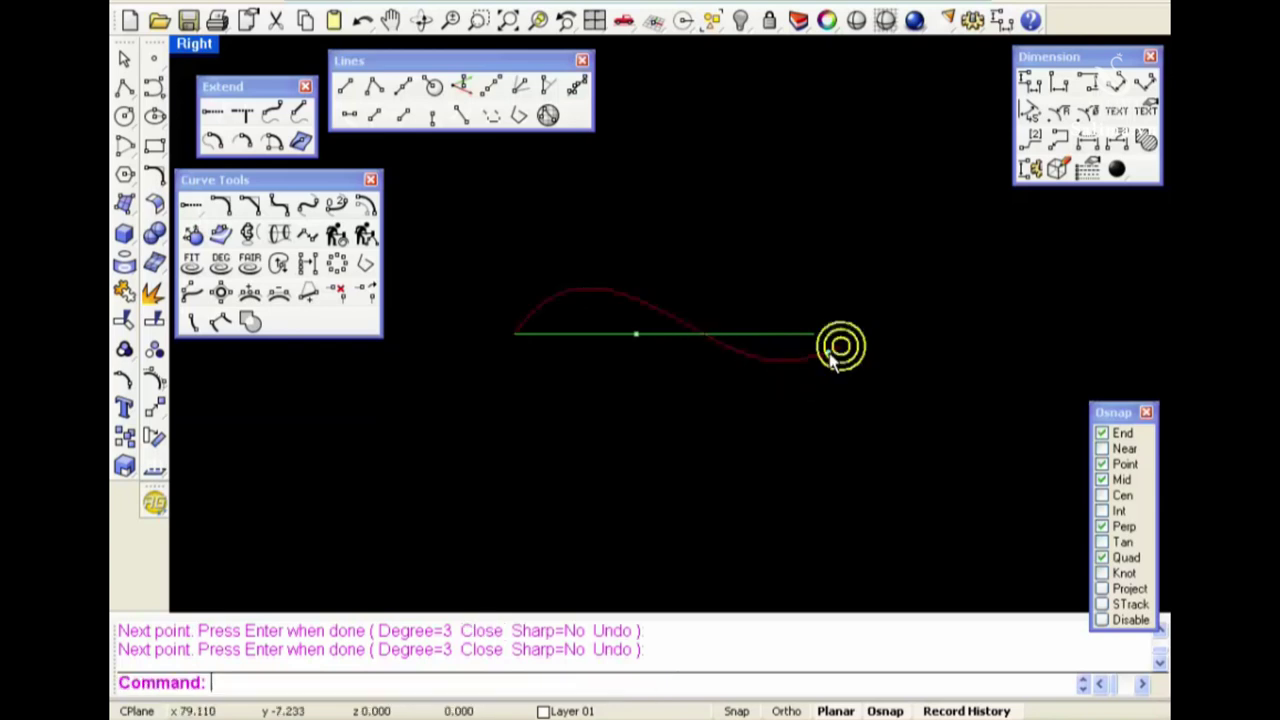
Show the S-curve's control points and start moving one, then cancel the move
{"action": "key", "text": "F10"}
{"action": "left_click_drag", "start_coordinate": [694, 278], "coordinate": [733, 363]}
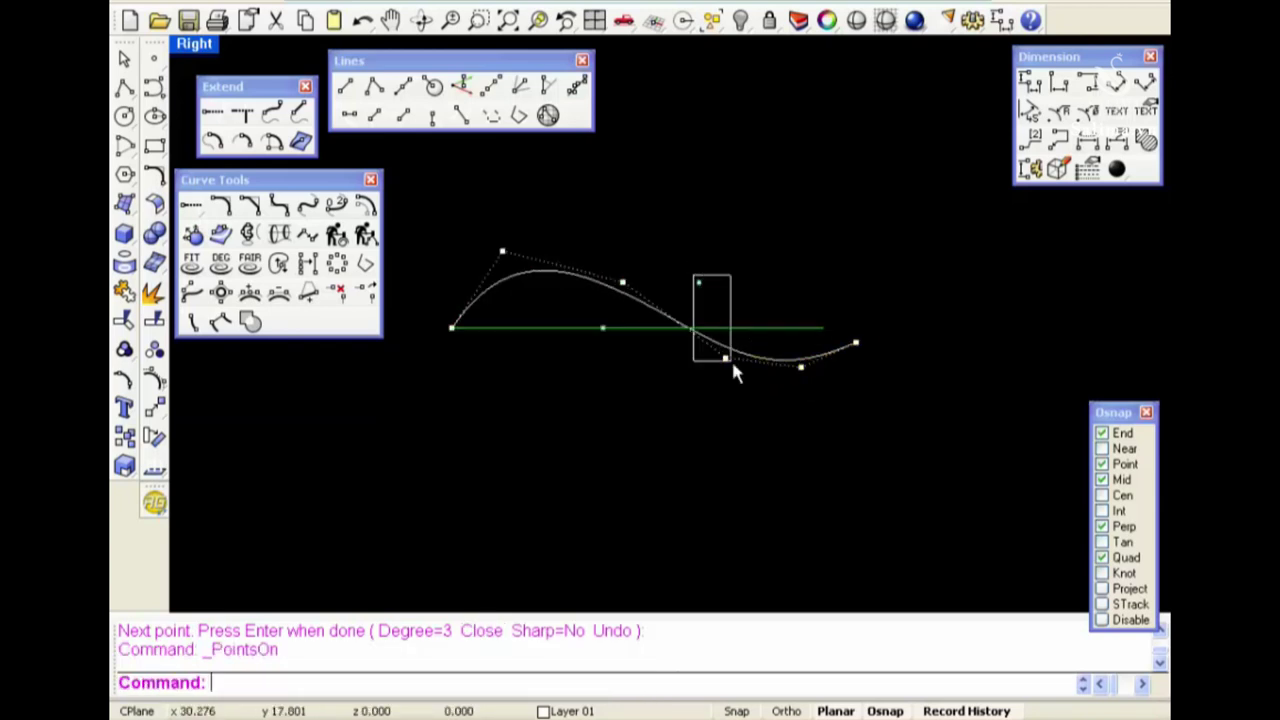
{"action": "type", "text": "M"}
{"action": "key", "text": "Return"}
{"action": "left_click", "coordinate": [737, 426]}
{"action": "key", "text": "Escape"}
Move the upper-left control points to shape the arc above the centre line
{"action": "left_click", "coordinate": [500, 249]}
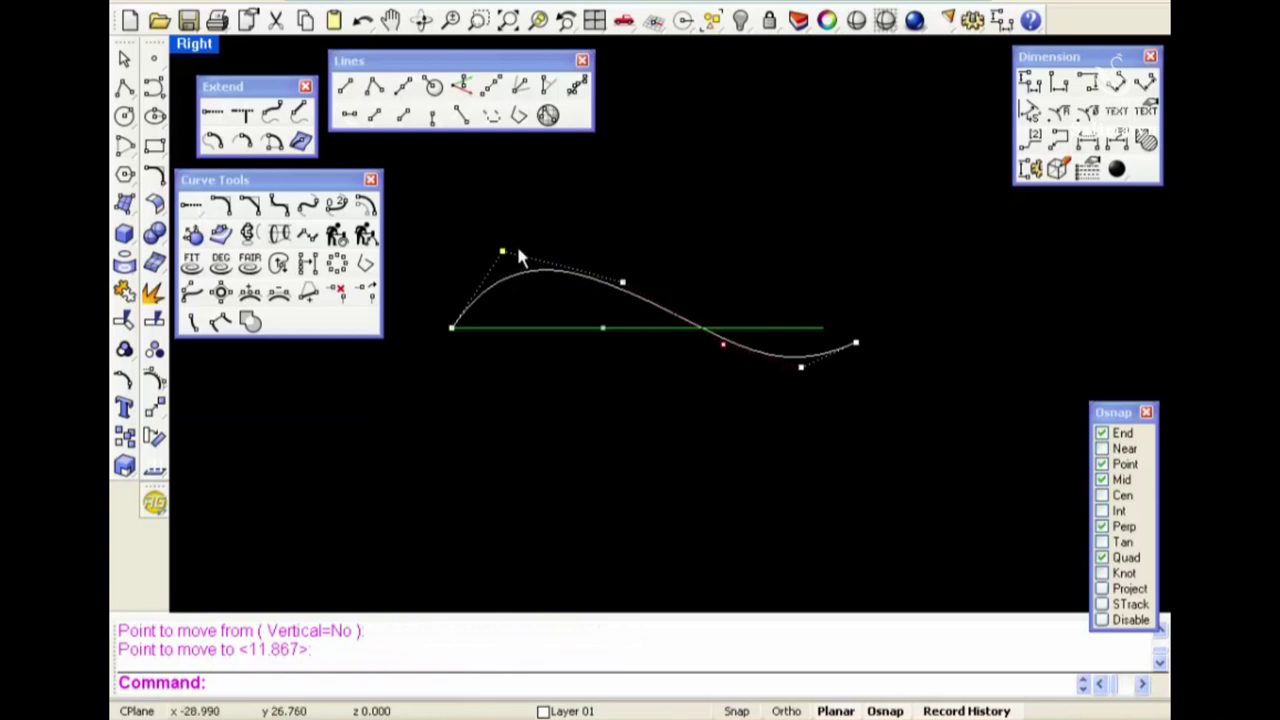
{"action": "type", "text": "M"}
{"action": "key", "text": "Return"}
{"action": "left_click", "coordinate": [502, 249]}
{"action": "left_click", "coordinate": [623, 277]}
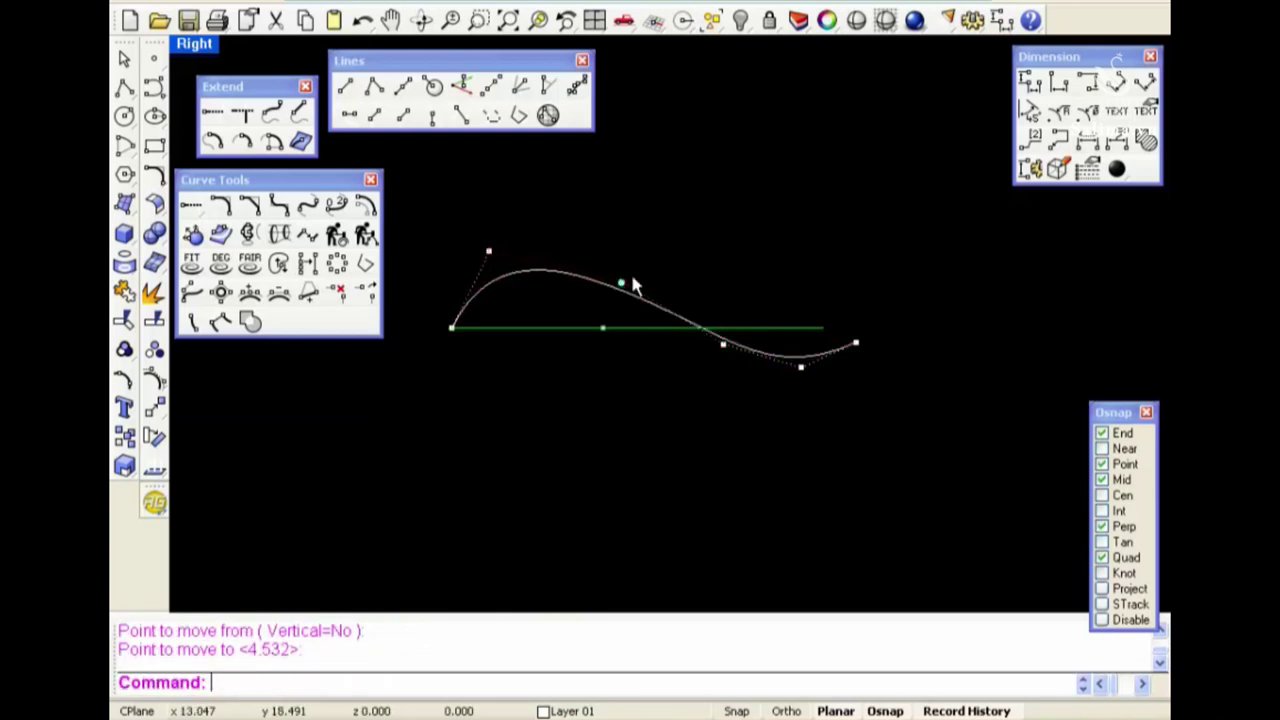
{"action": "key", "text": "Return"}
{"action": "left_click", "coordinate": [630, 271]}
{"action": "left_click", "coordinate": [669, 262]}
{"action": "left_click", "coordinate": [667, 256]}
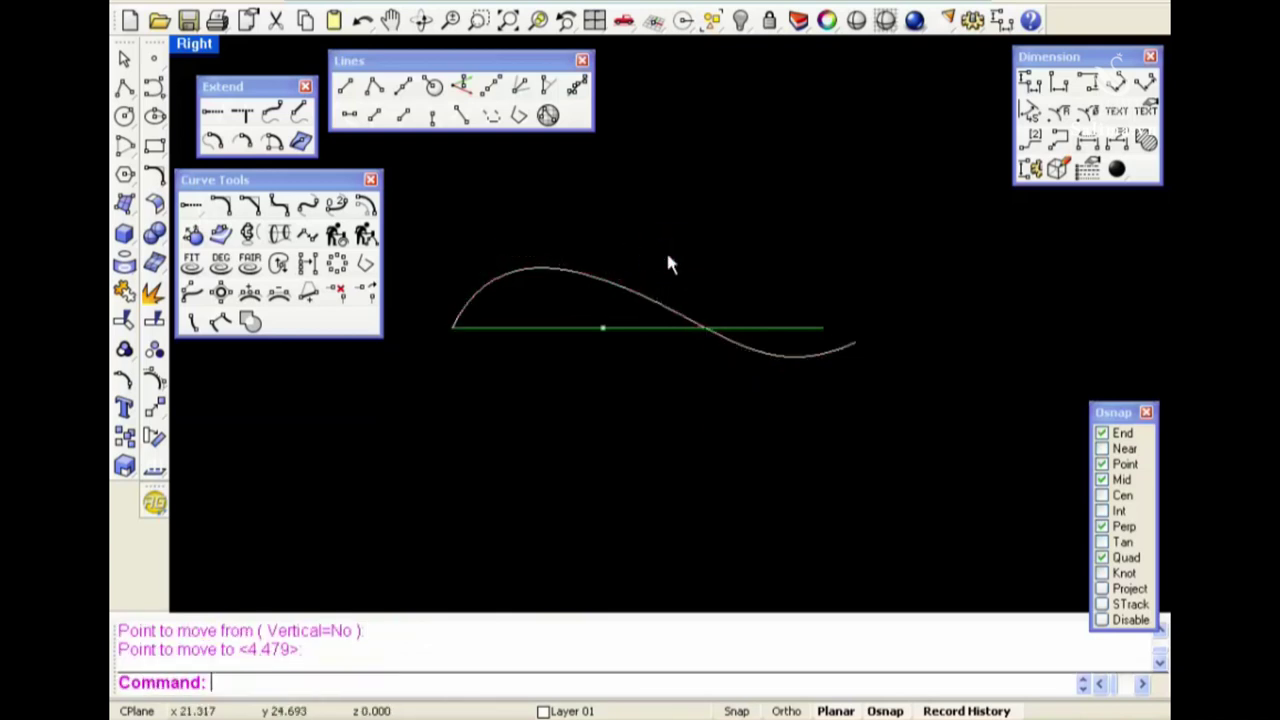
Check Perspective, then in Top view window-select and centre the three leaf curves
{"action": "key", "text": "ctrl+F4"}
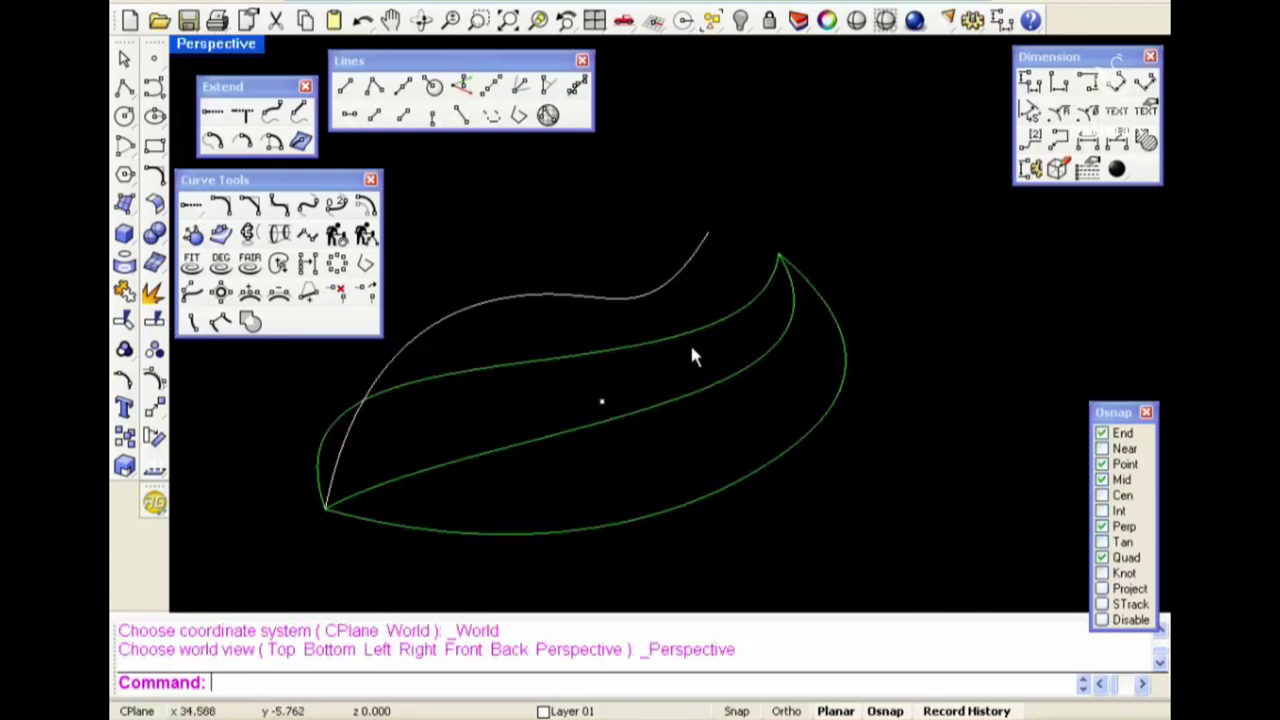
{"action": "key", "text": "ctrl+F1"}
{"action": "scroll", "coordinate": [700, 270], "scroll_direction": "down", "scroll_amount": 2}
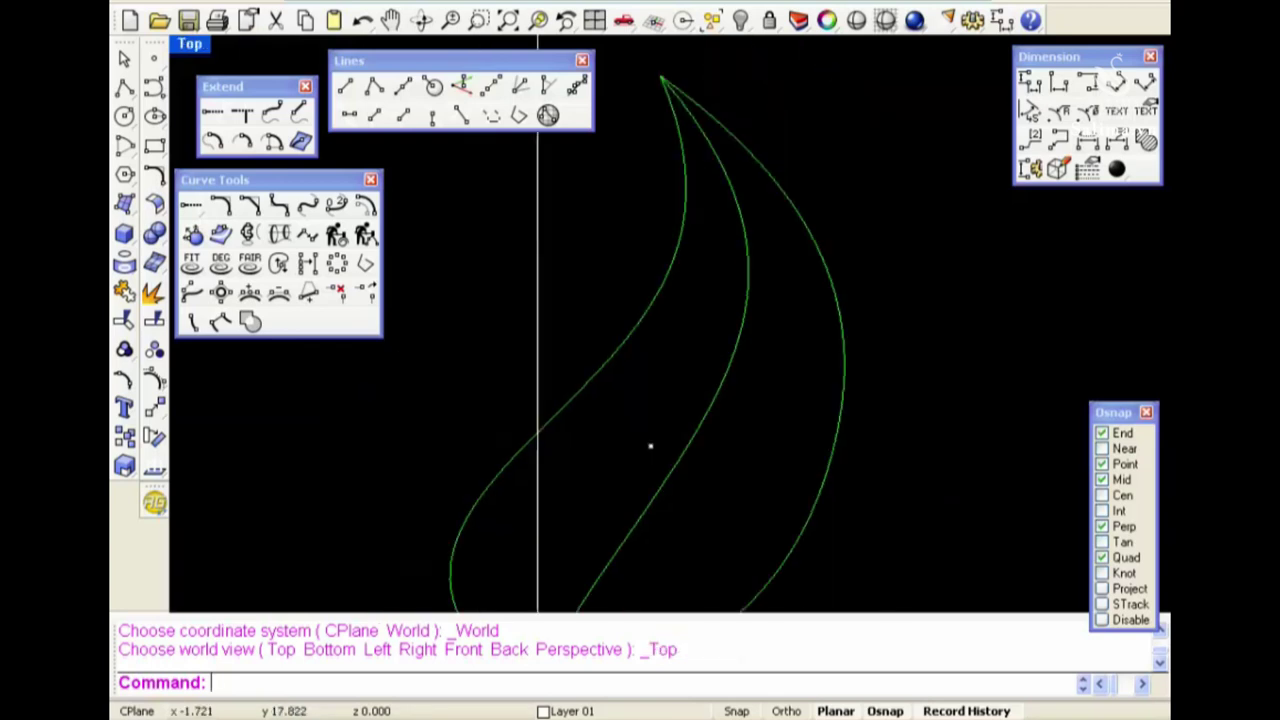
{"action": "scroll", "coordinate": [709, 208], "scroll_direction": "down", "scroll_amount": 1}
{"action": "left_click_drag", "start_coordinate": [783, 131], "coordinate": [640, 238]}
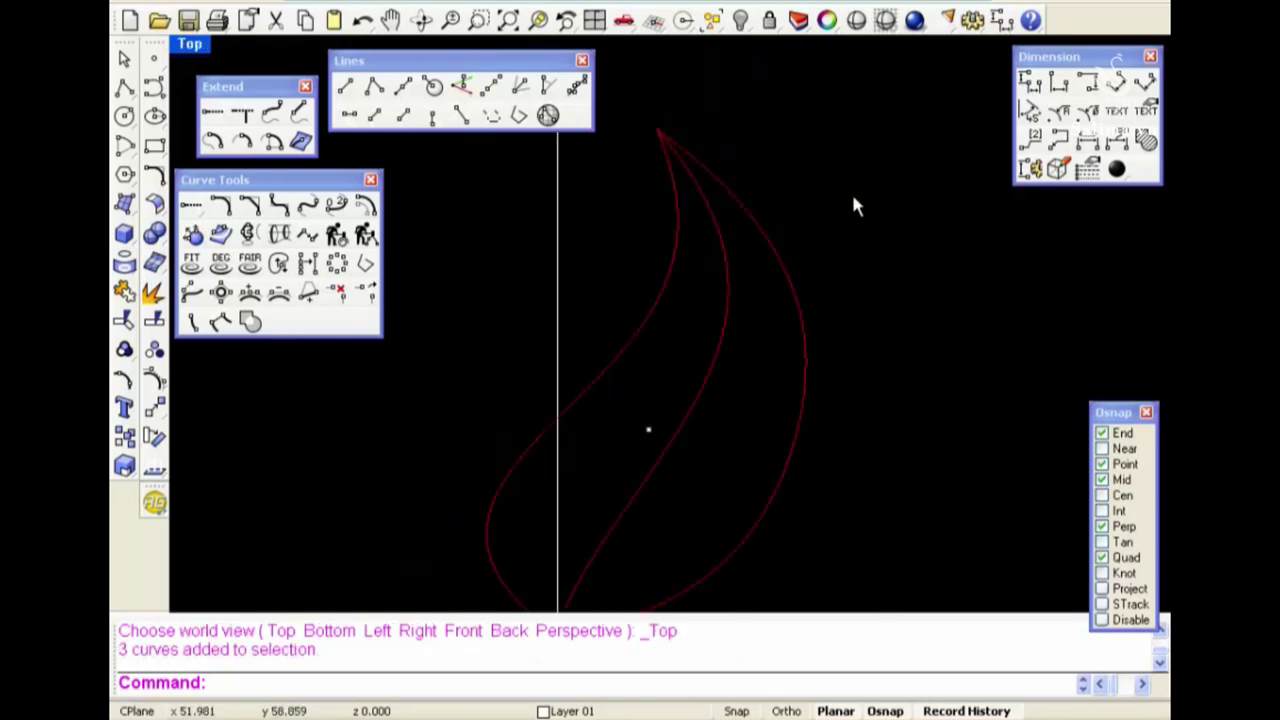
{"action": "left_click_drag", "start_coordinate": [853, 130], "coordinate": [630, 262]}
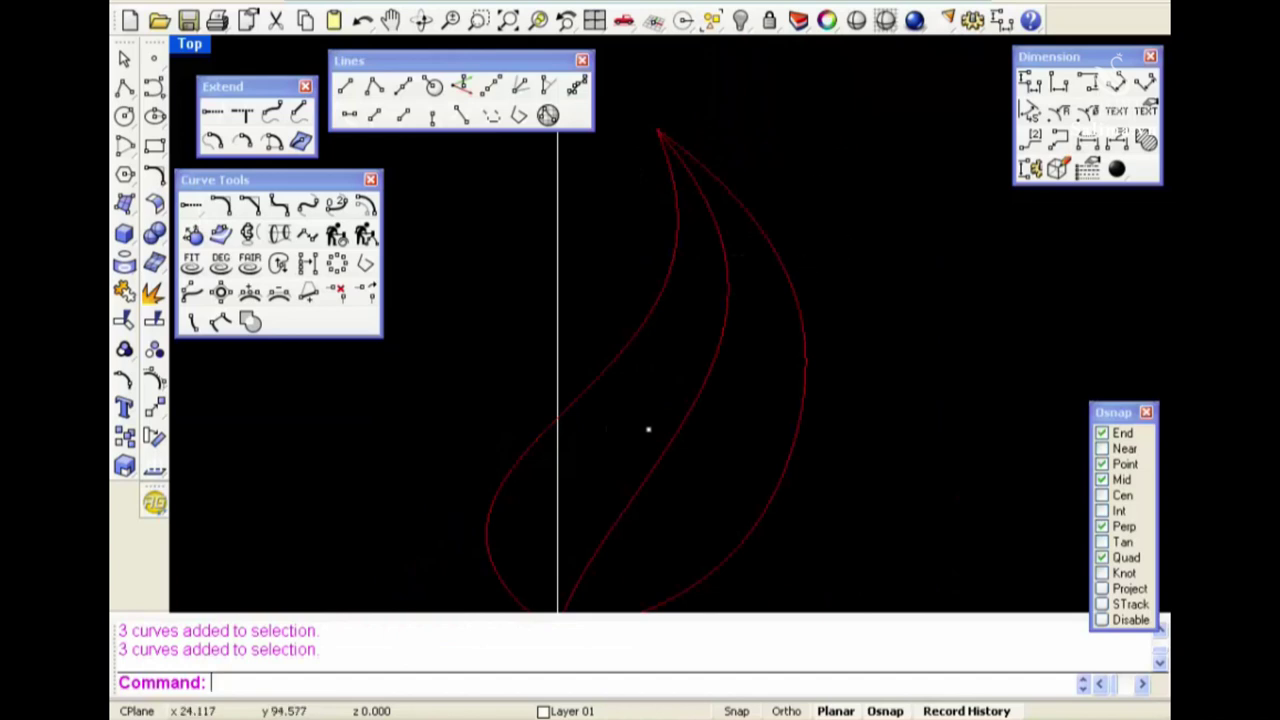
{"action": "scroll", "coordinate": [850, 440], "scroll_direction": "down", "scroll_amount": 3}
{"action": "right_click_drag", "start_coordinate": [786, 496], "coordinate": [810, 406]}
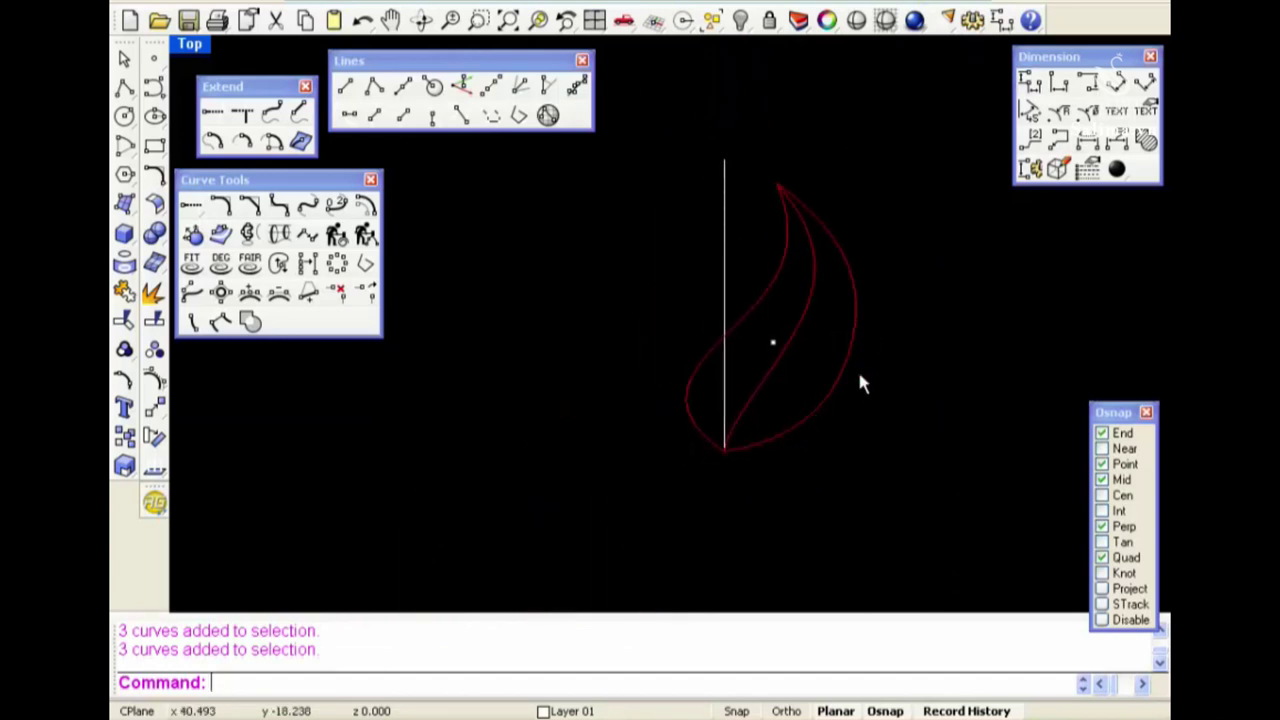
Select the S-curve in Right view, then cycle through Front and Top back to Perspective
{"action": "key", "text": "ctrl+F2"}
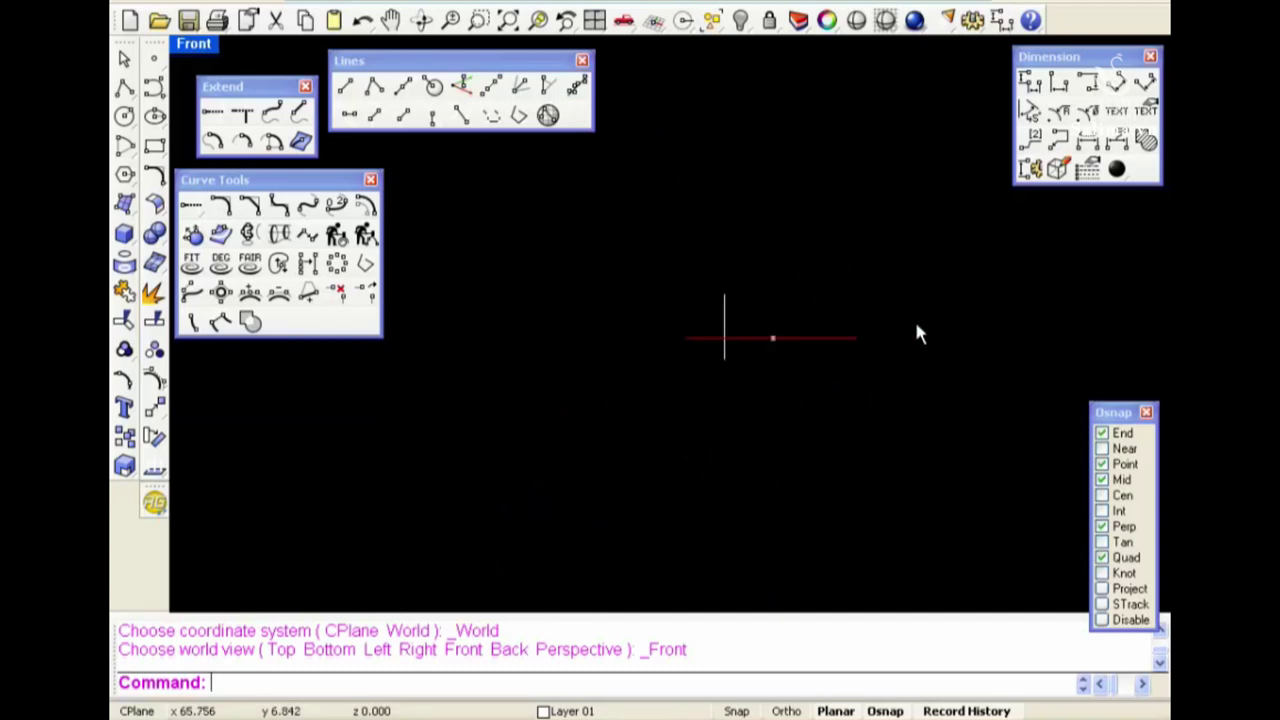
{"action": "key", "text": "ctrl+F3"}
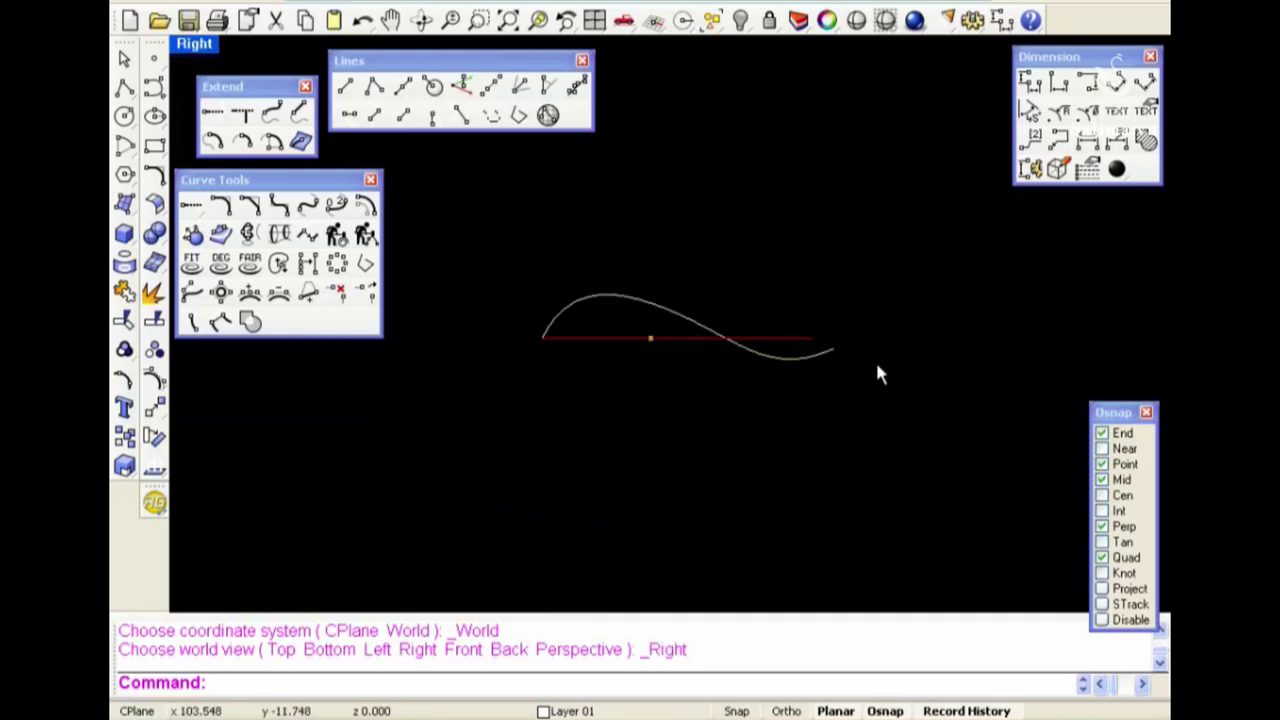
{"action": "left_click", "coordinate": [781, 365]}
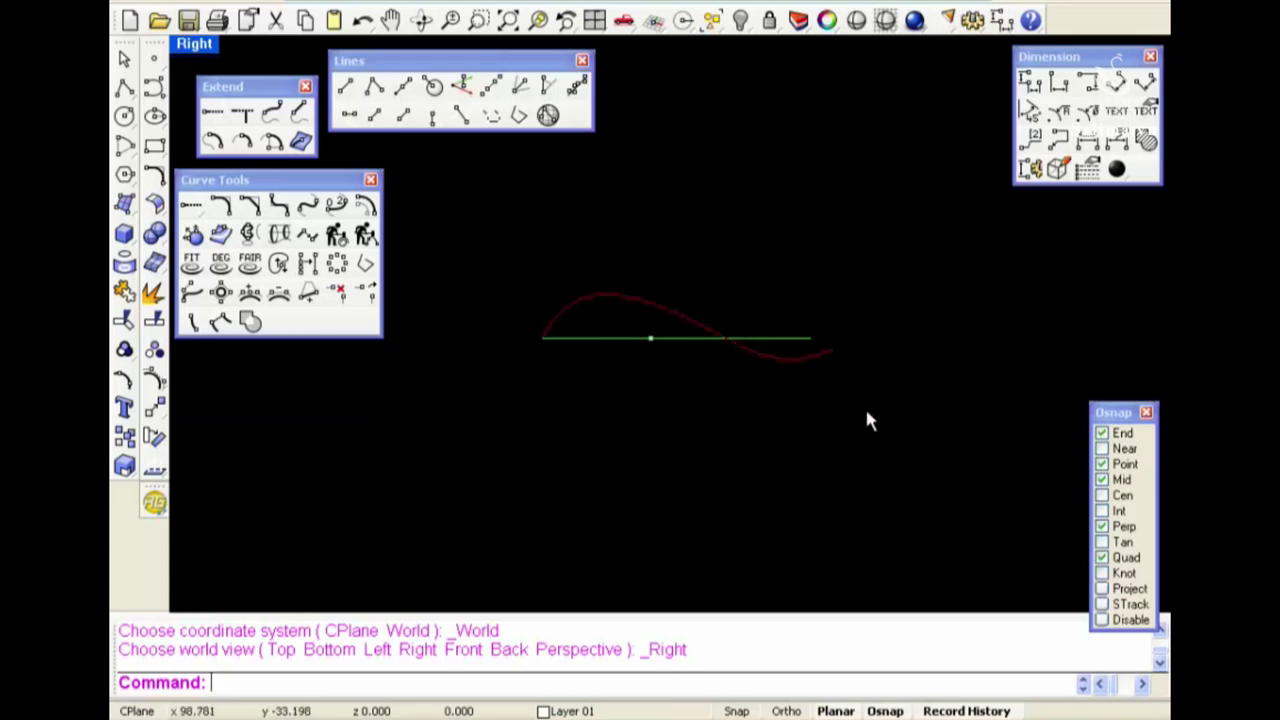
{"action": "key", "text": "ctrl+F2"}
{"action": "key", "text": "ctrl+F1"}
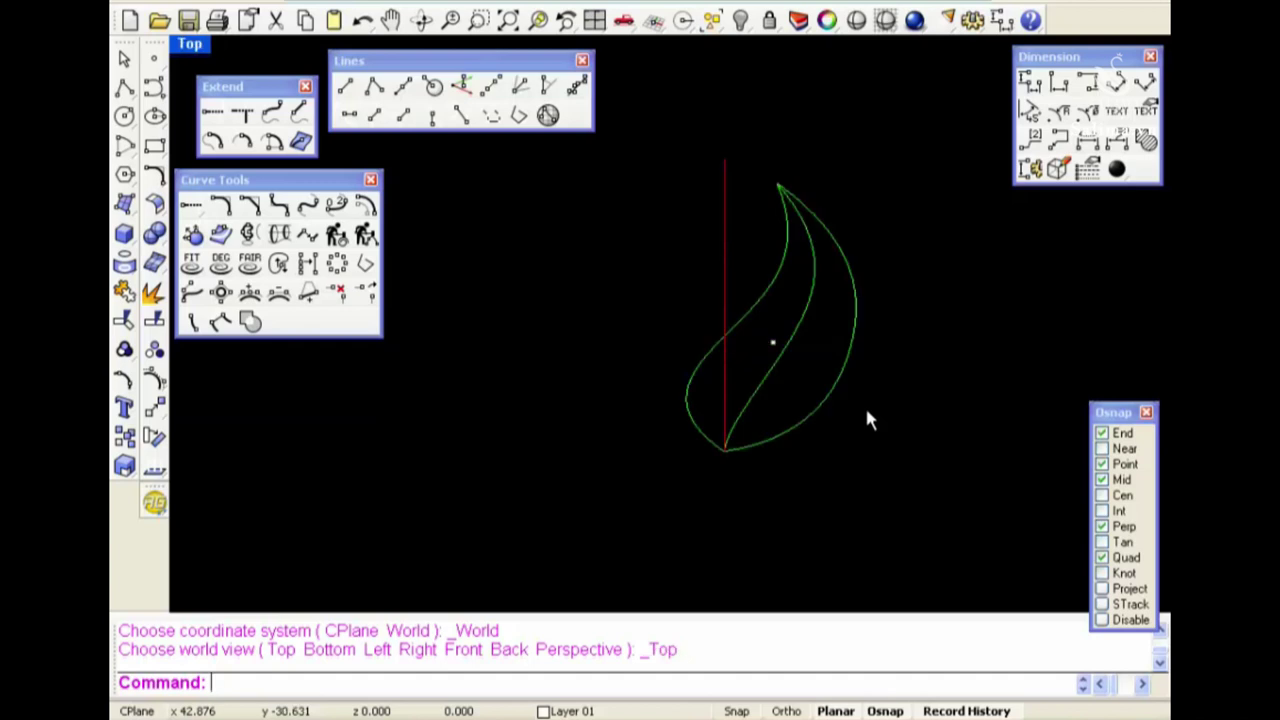
{"action": "key", "text": "ctrl+F4"}
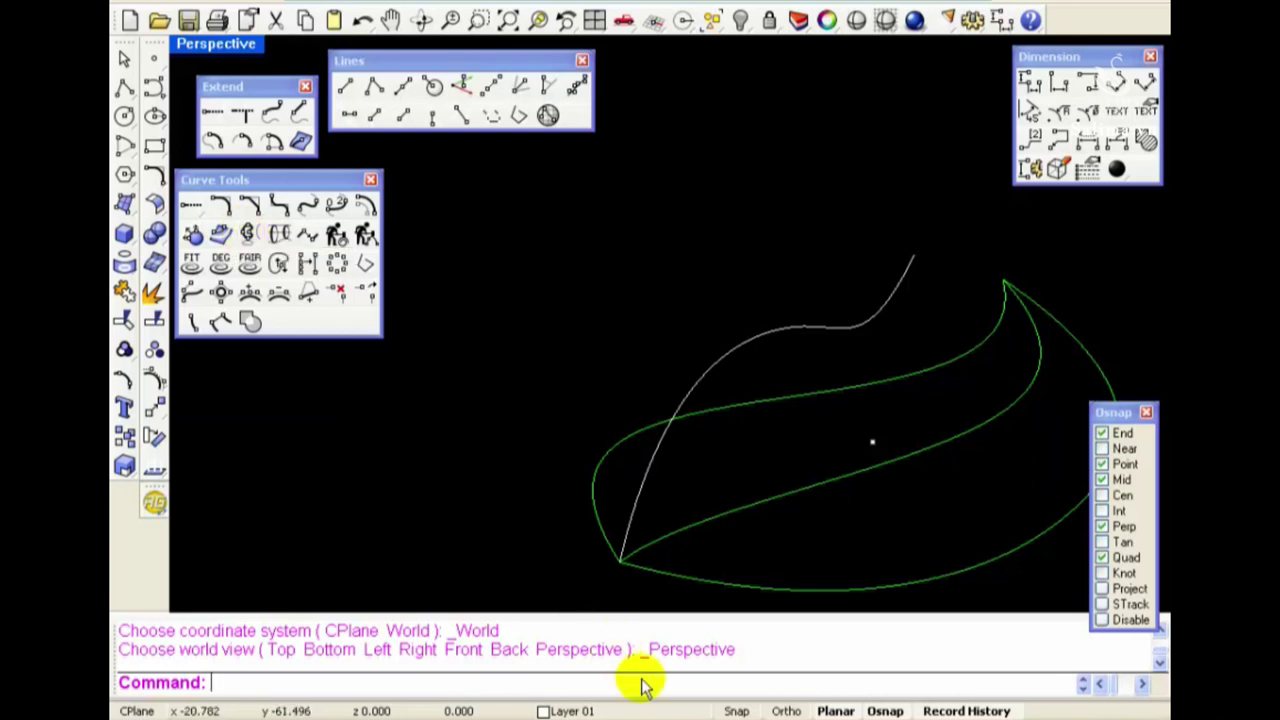
On Layer 02, build a 3D curve with Crv2View from one leaf outline and the S-curve
{"action": "left_click", "coordinate": [615, 711]}
{"action": "left_click", "coordinate": [560, 616]}
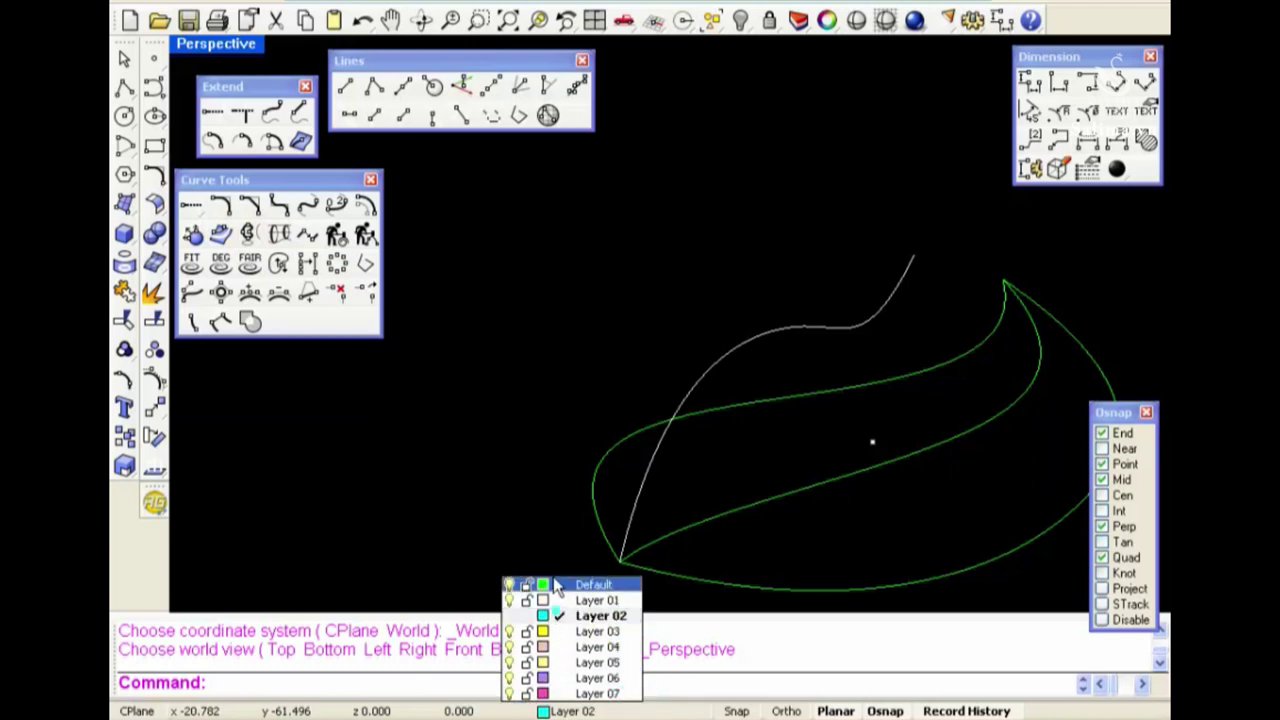
{"action": "left_click", "coordinate": [249, 235]}
{"action": "scroll", "coordinate": [740, 476], "scroll_direction": "down", "scroll_amount": 4}
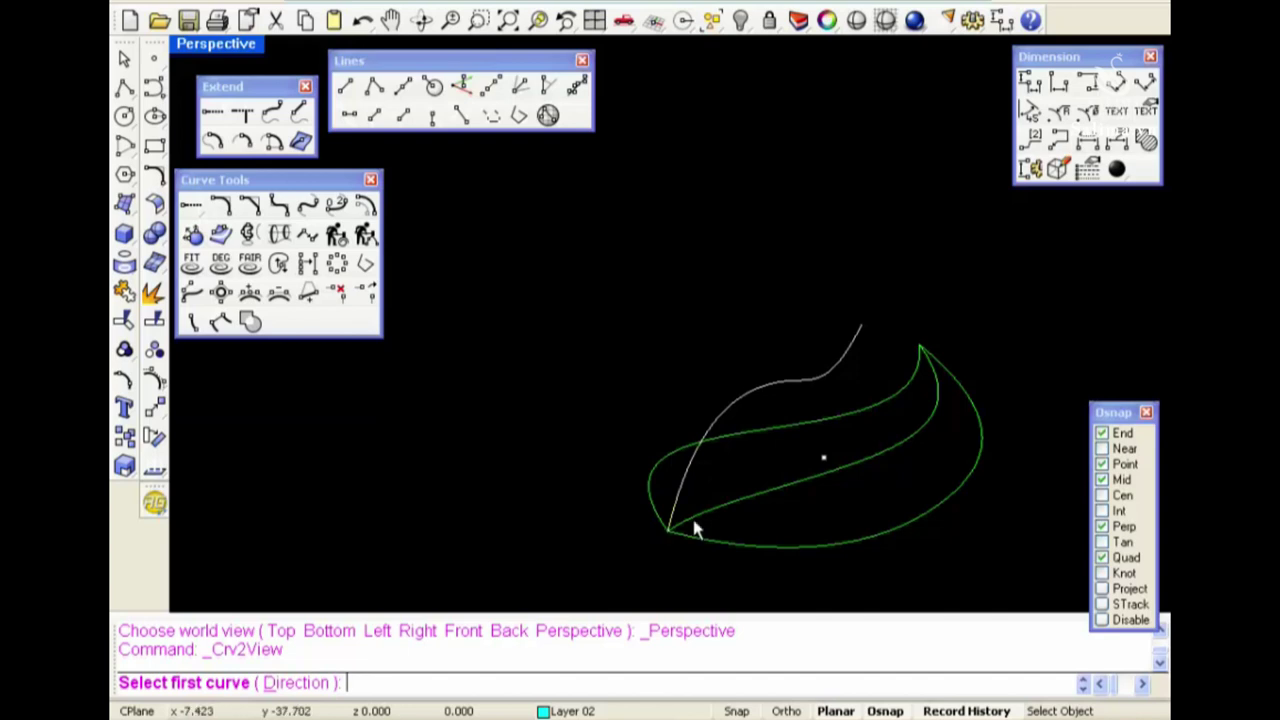
{"action": "right_click_drag", "start_coordinate": [694, 526], "coordinate": [722, 482], "text": "shift"}
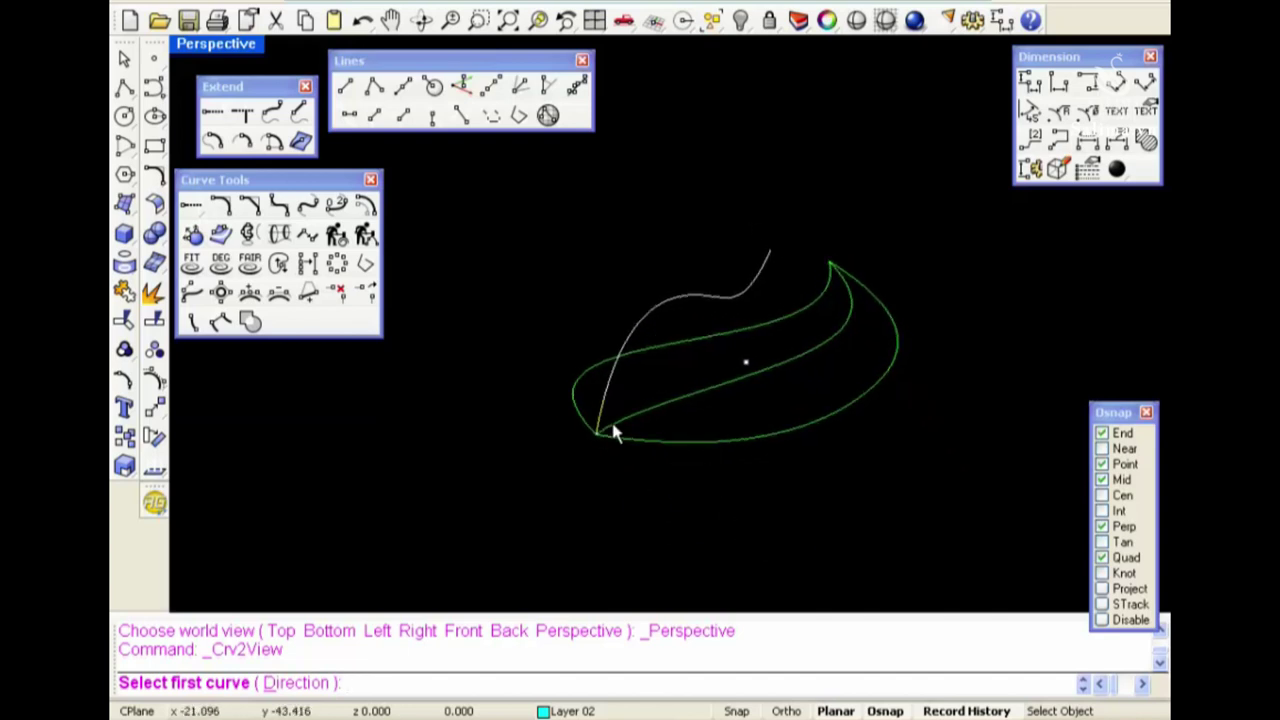
{"action": "scroll", "coordinate": [610, 415], "scroll_direction": "up", "scroll_amount": 3}
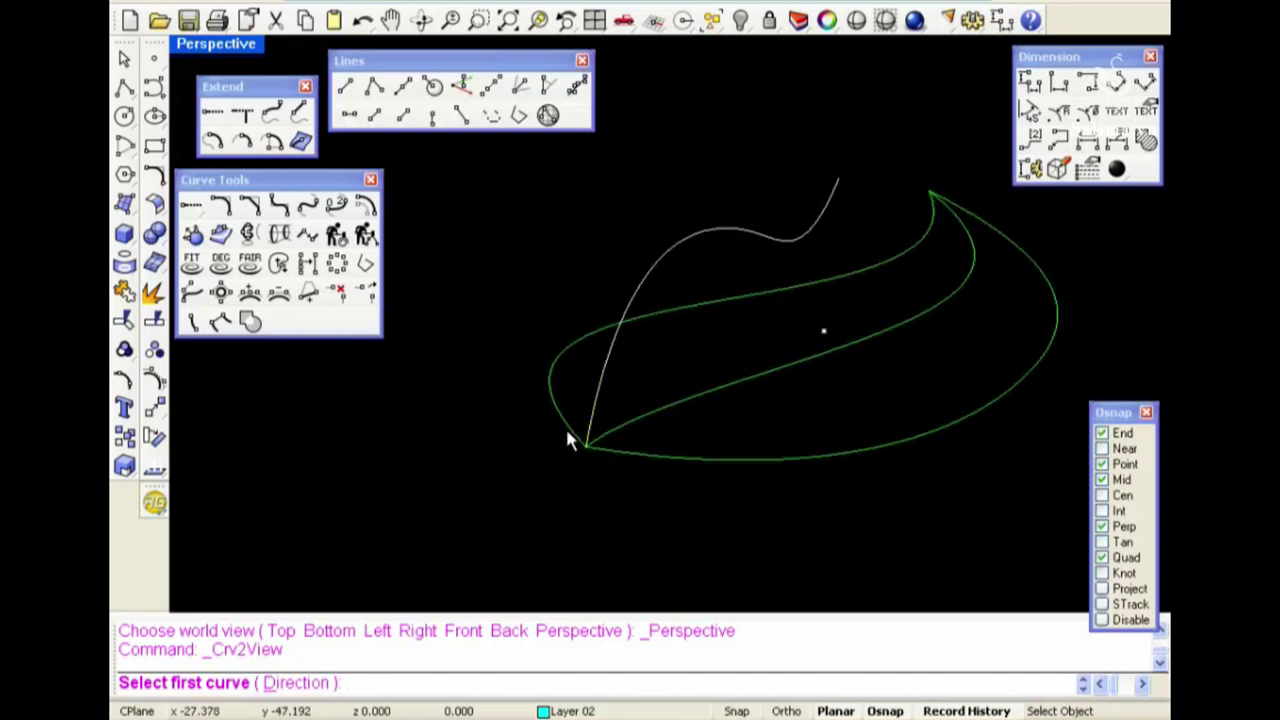
{"action": "left_click", "coordinate": [566, 428]}
{"action": "left_click", "coordinate": [597, 420]}
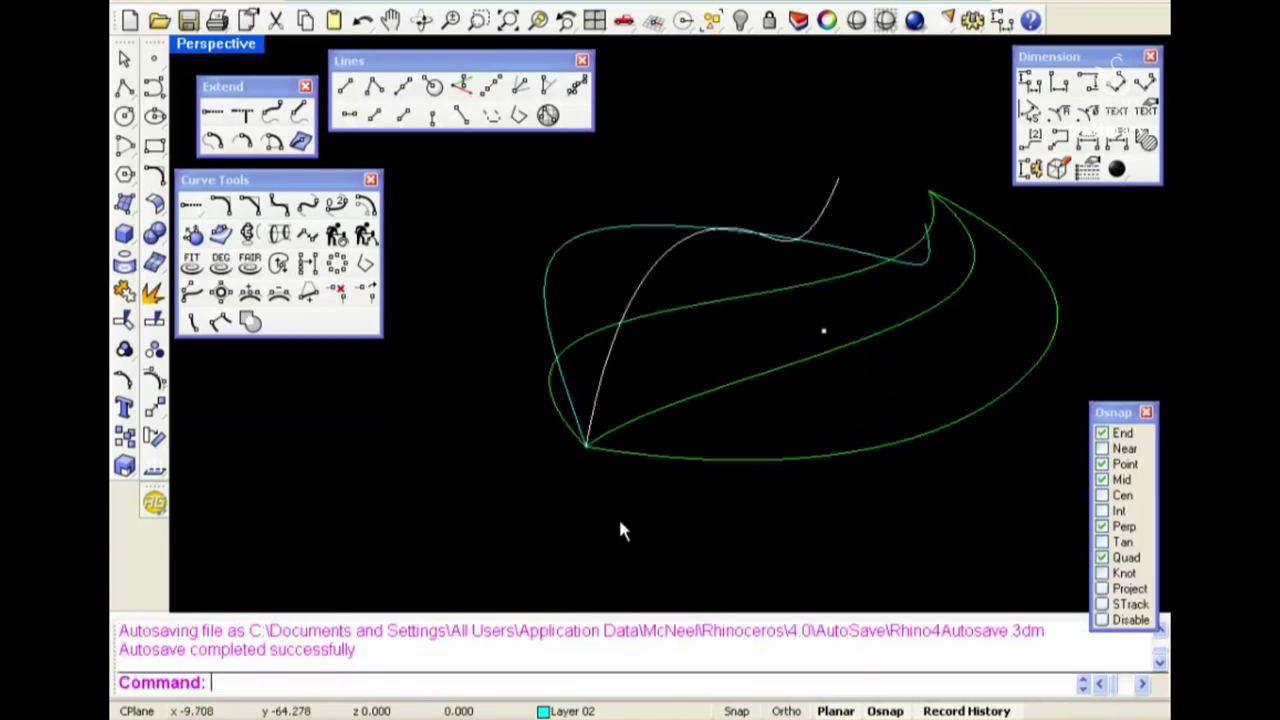
{"action": "left_click", "coordinate": [549, 280]}
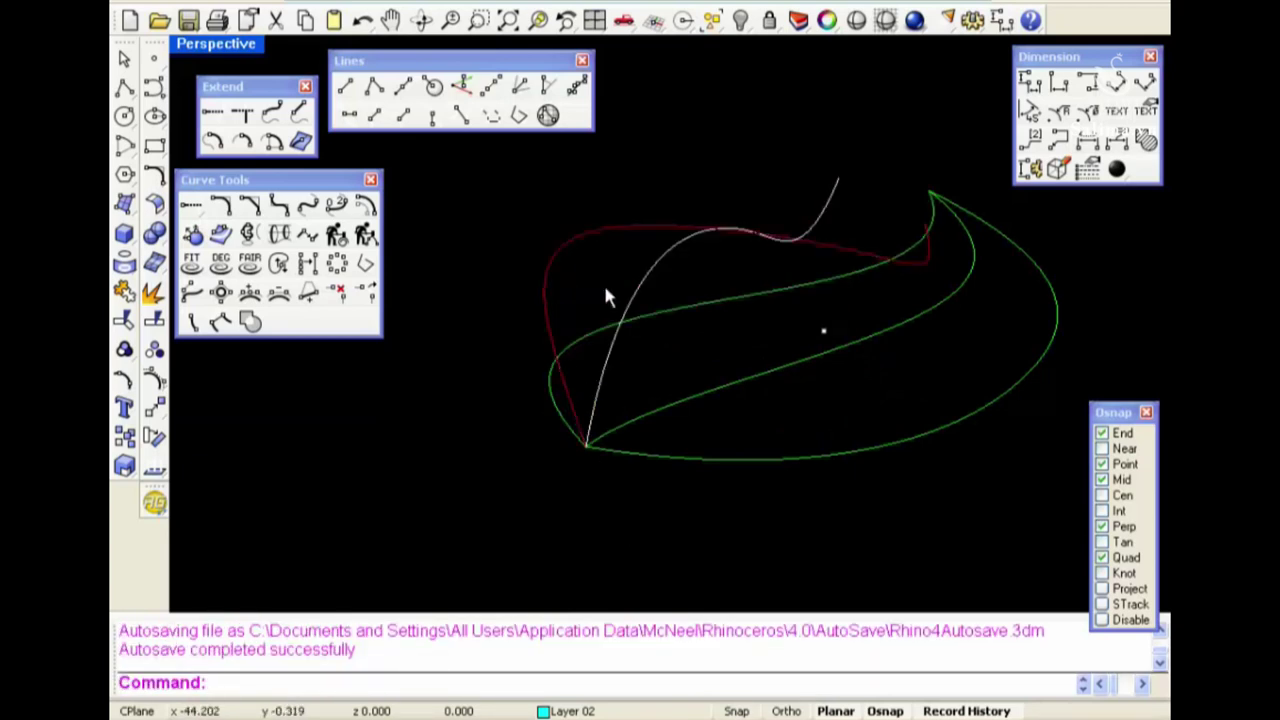
{"action": "left_click", "coordinate": [603, 290]}
Repeat Crv2View with the other leaf outline and the S-curve, then orbit to inspect
{"action": "right_click", "coordinate": [645, 485]}
{"action": "left_click", "coordinate": [606, 397]}
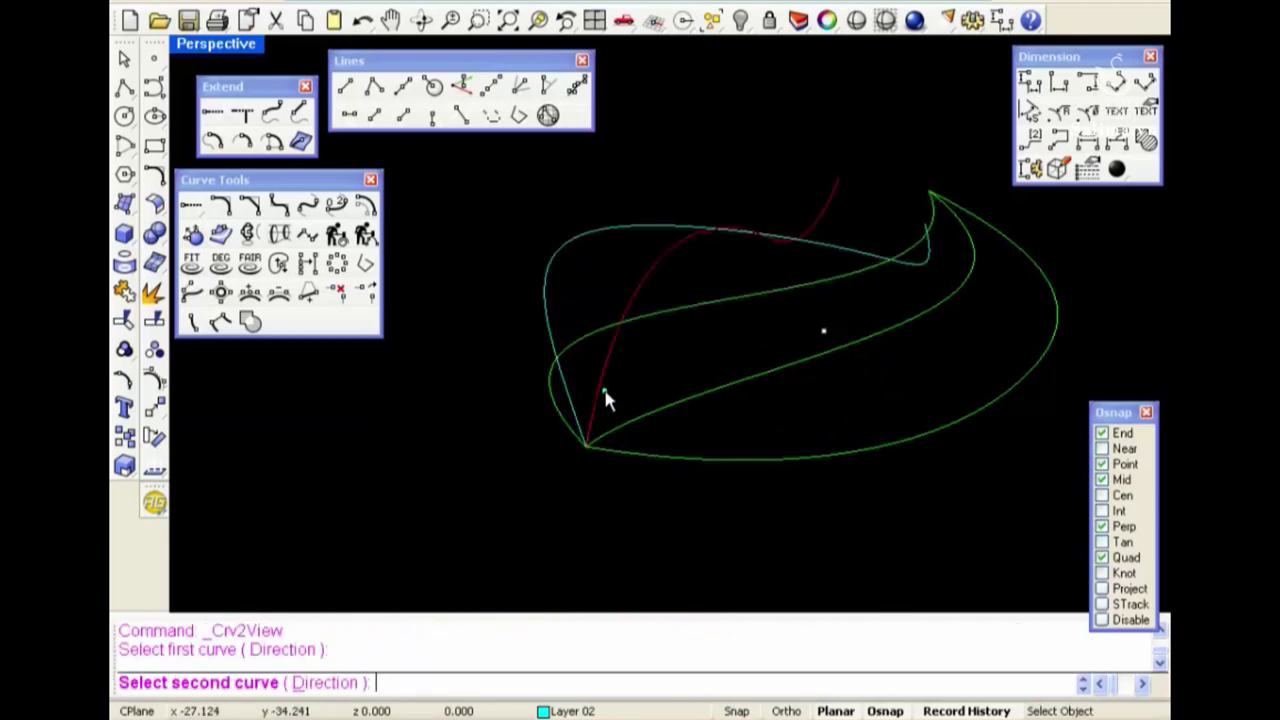
{"action": "left_click", "coordinate": [667, 454]}
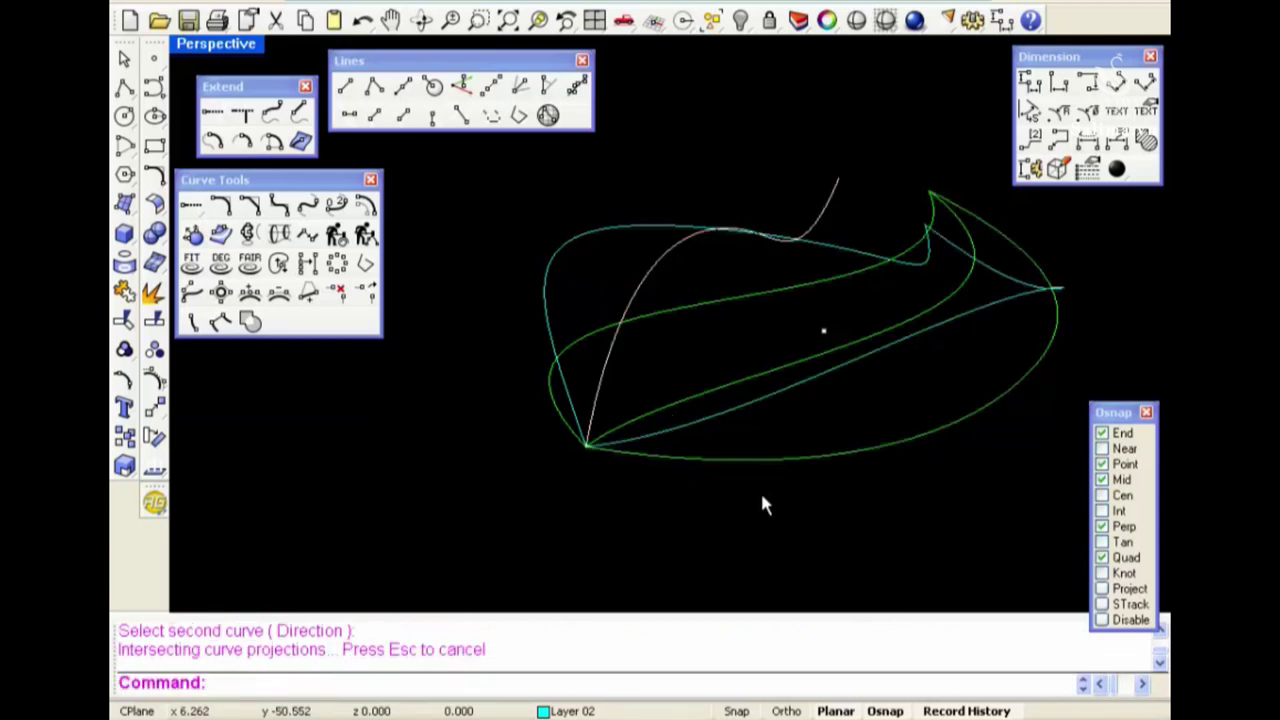
{"action": "right_click_drag", "start_coordinate": [762, 505], "coordinate": [730, 510]}
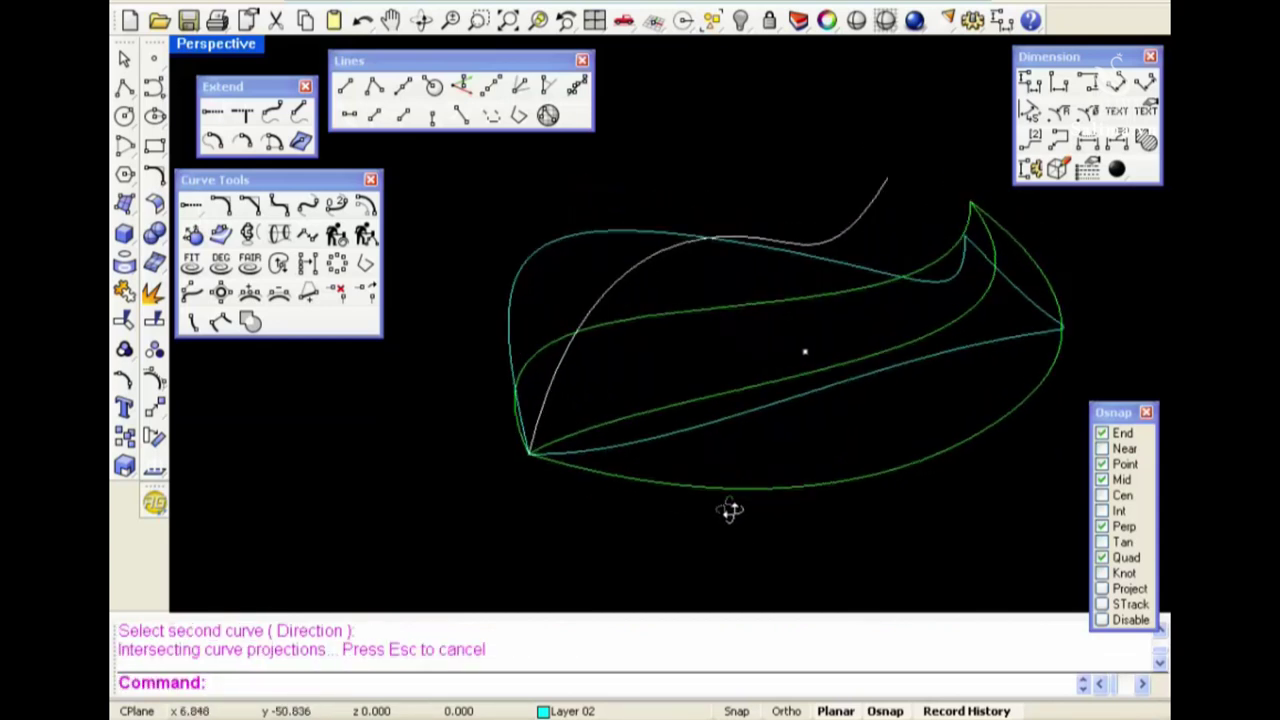
{"action": "left_click", "coordinate": [668, 445]}
{"action": "left_click", "coordinate": [516, 345], "text": "shift"}
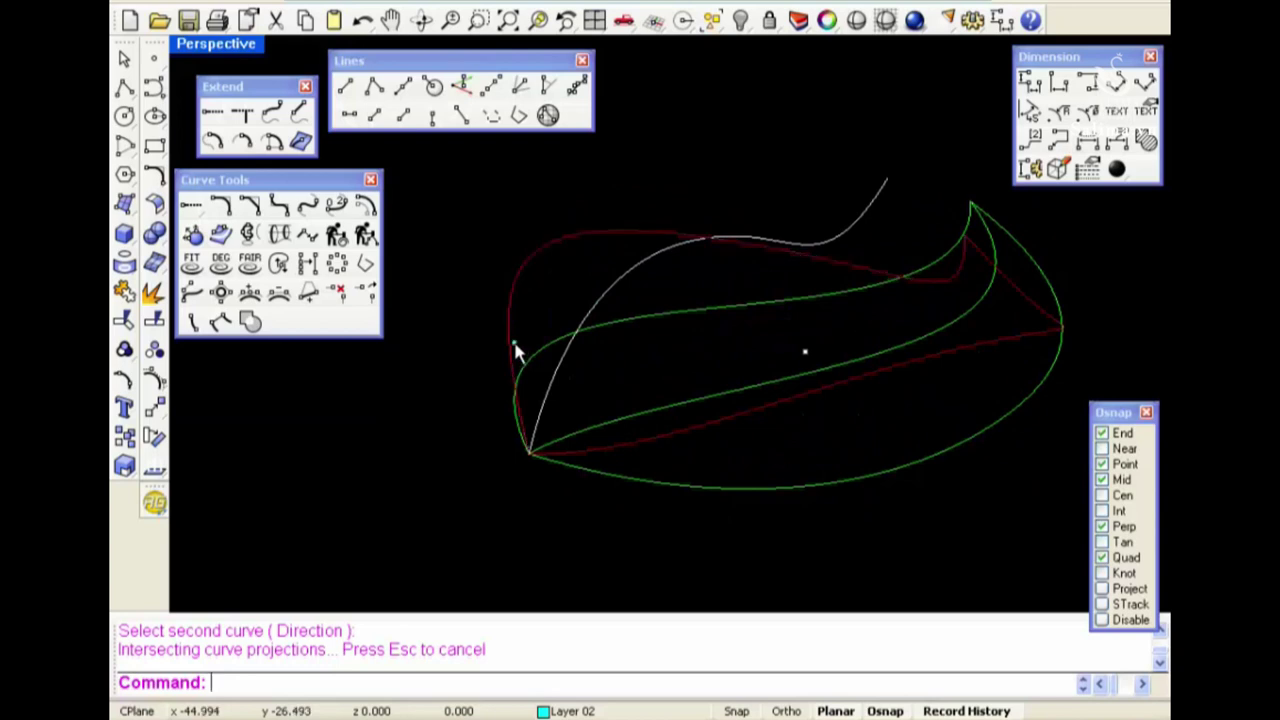
{"action": "mouse_move", "coordinate": [516, 350]}
{"action": "right_mouse_down"}
{"action": "mouse_move", "coordinate": [697, 449]}
{"action": "mouse_move", "coordinate": [838, 427]}
{"action": "right_mouse_up"}
Inspect the new 3D curves in the Top, Front, Right and Perspective views
{"action": "key", "text": "ctrl+F1"}
{"action": "mouse_move", "coordinate": [864, 377]}
{"action": "right_mouse_down"}
{"action": "mouse_move", "coordinate": [818, 397]}
{"action": "mouse_move", "coordinate": [770, 350]}
{"action": "right_mouse_up"}
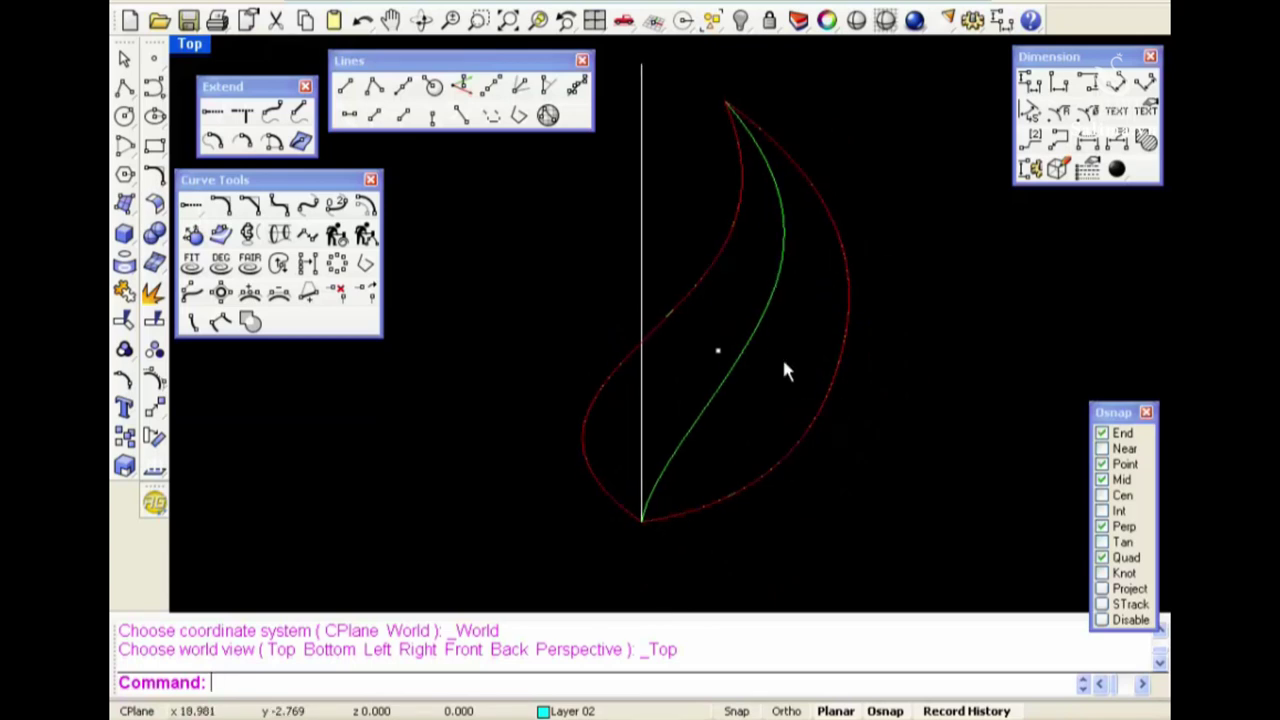
{"action": "key", "text": "ctrl+F2"}
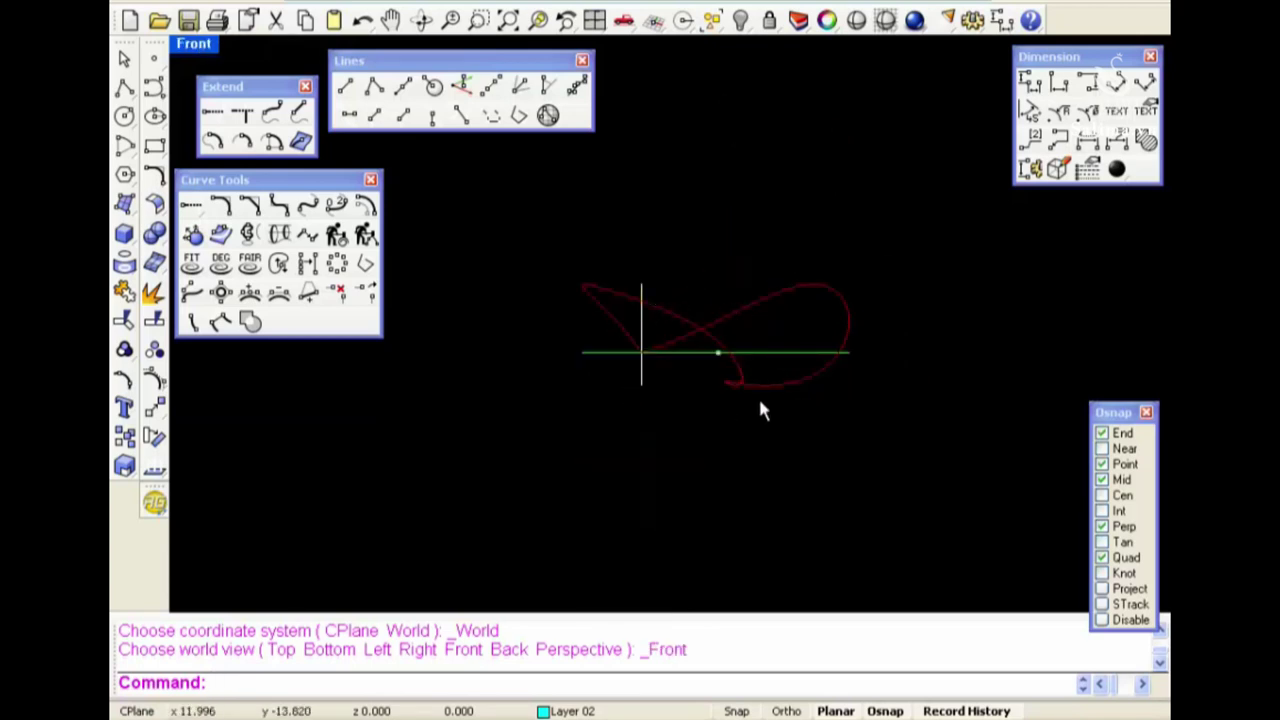
{"action": "key", "text": "ctrl+F3"}
{"action": "mouse_move", "coordinate": [909, 399]}
{"action": "right_mouse_down"}
{"action": "mouse_move", "coordinate": [905, 369]}
{"action": "mouse_move", "coordinate": [940, 365]}
{"action": "right_mouse_up"}
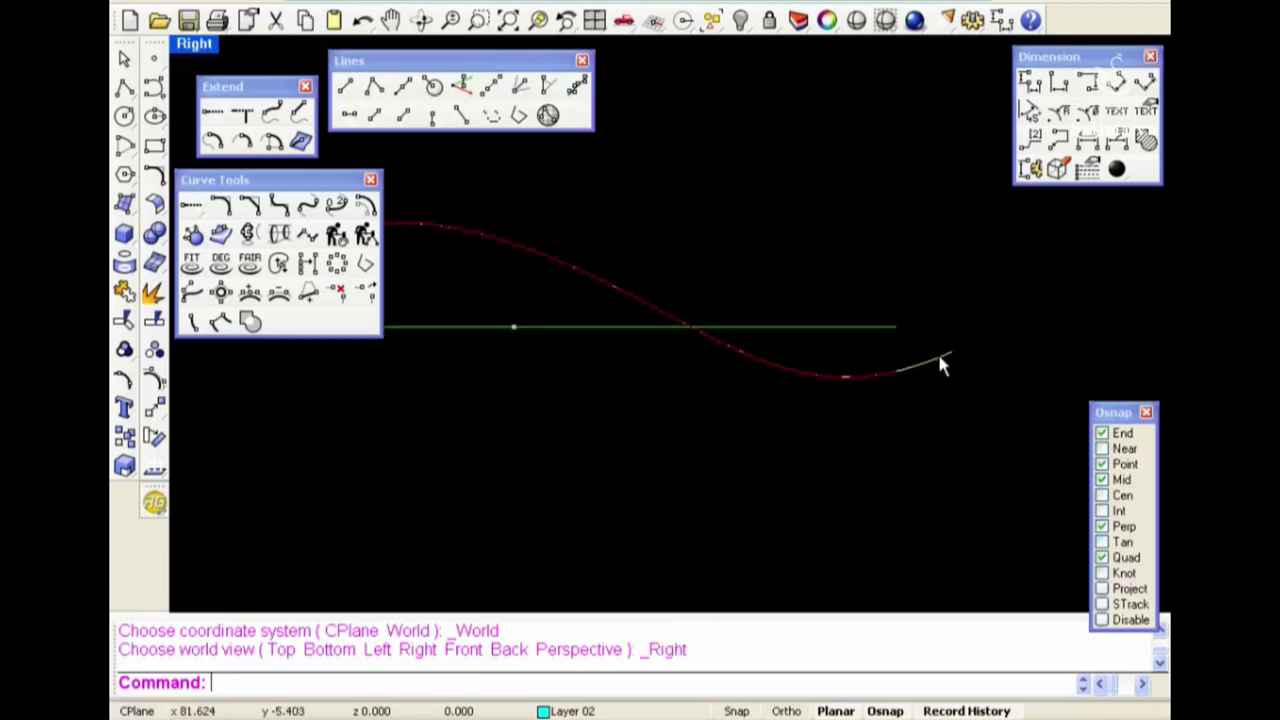
{"action": "key", "text": "ctrl+F4"}
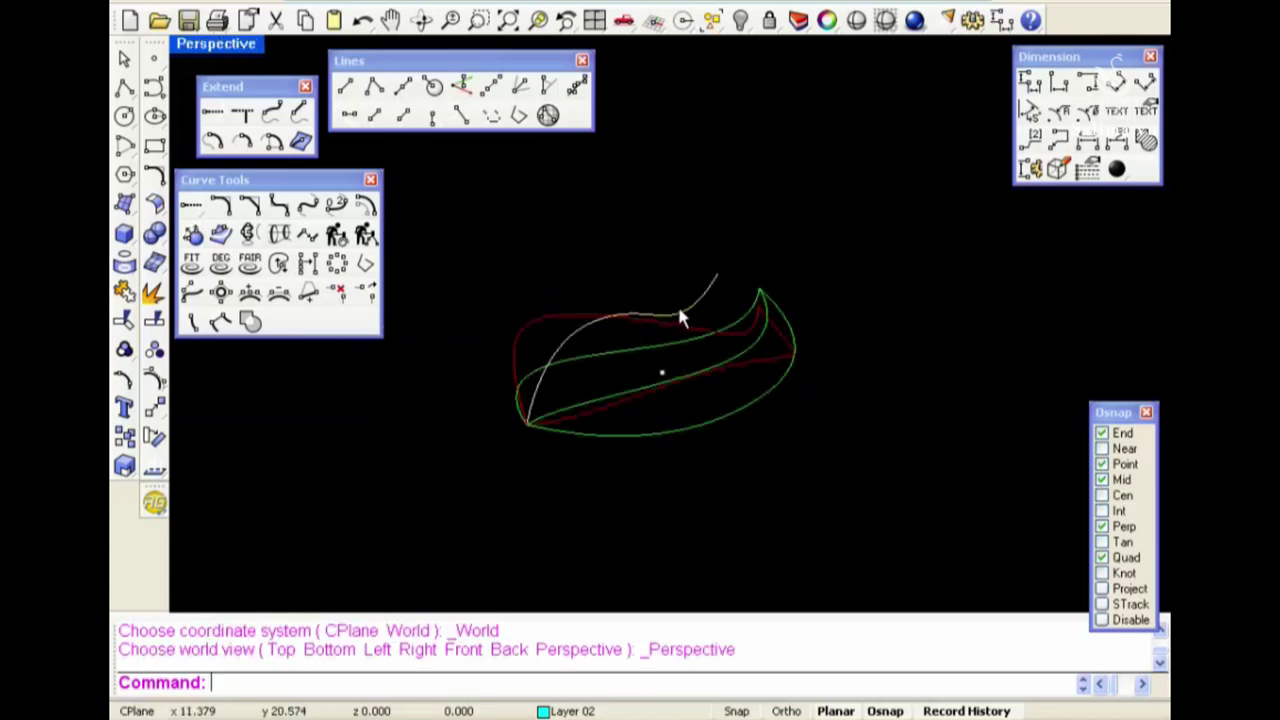
Cycle through the views back to Top and select the vertical centre line
{"action": "key", "text": "ctrl+F3"}
{"action": "key", "text": "ctrl+F4"}
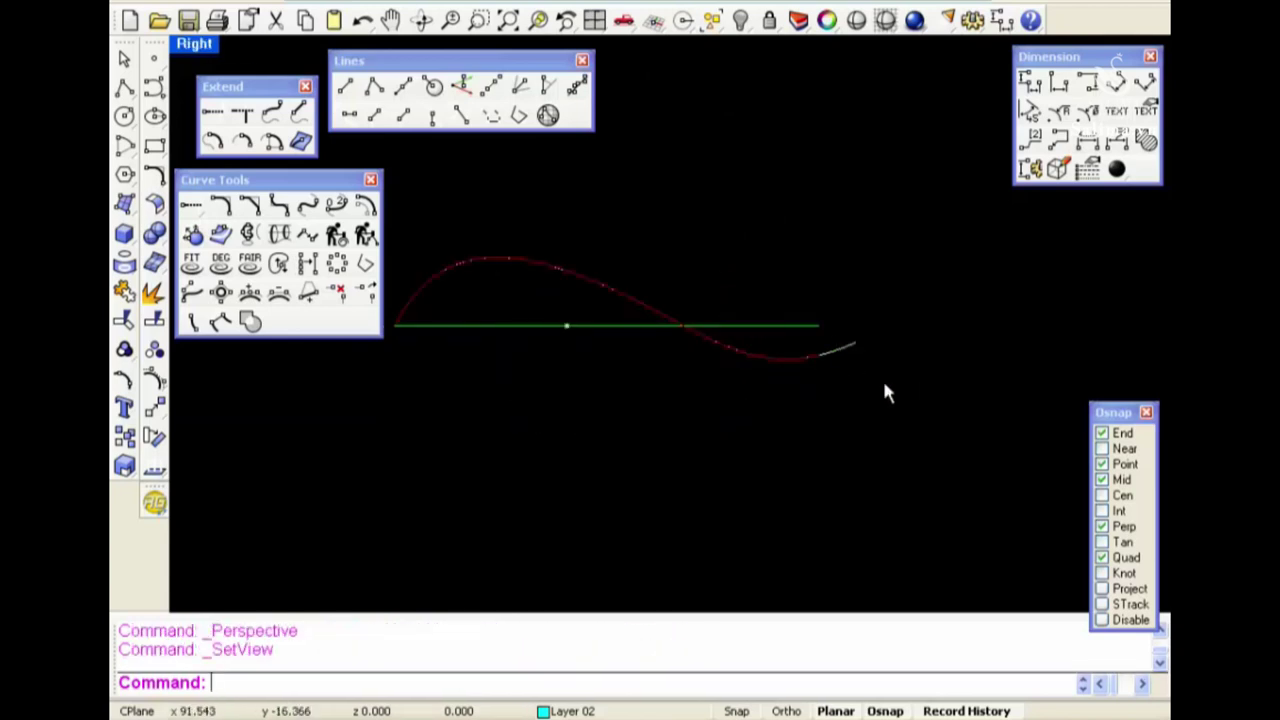
{"action": "right_click_drag", "start_coordinate": [883, 391], "coordinate": [820, 377]}
{"action": "key", "text": "ctrl+F3"}
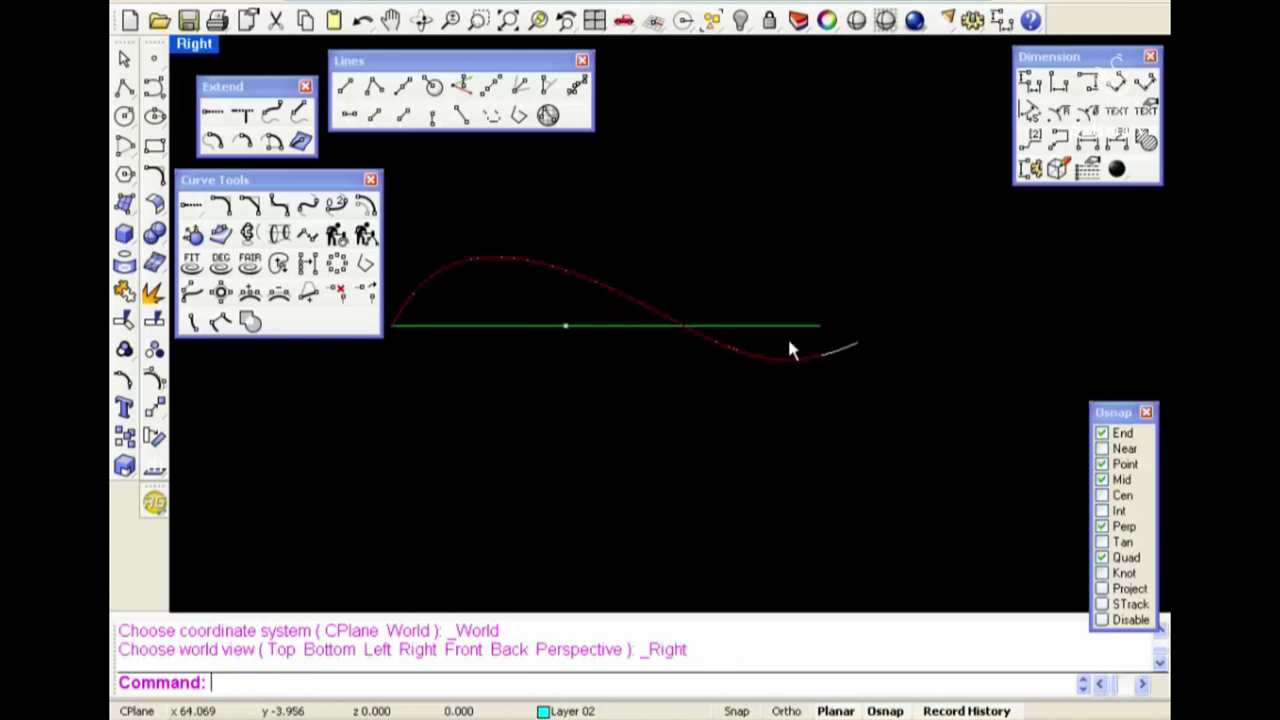
{"action": "key", "text": "ctrl+F2"}
{"action": "key", "text": "ctrl+F1"}
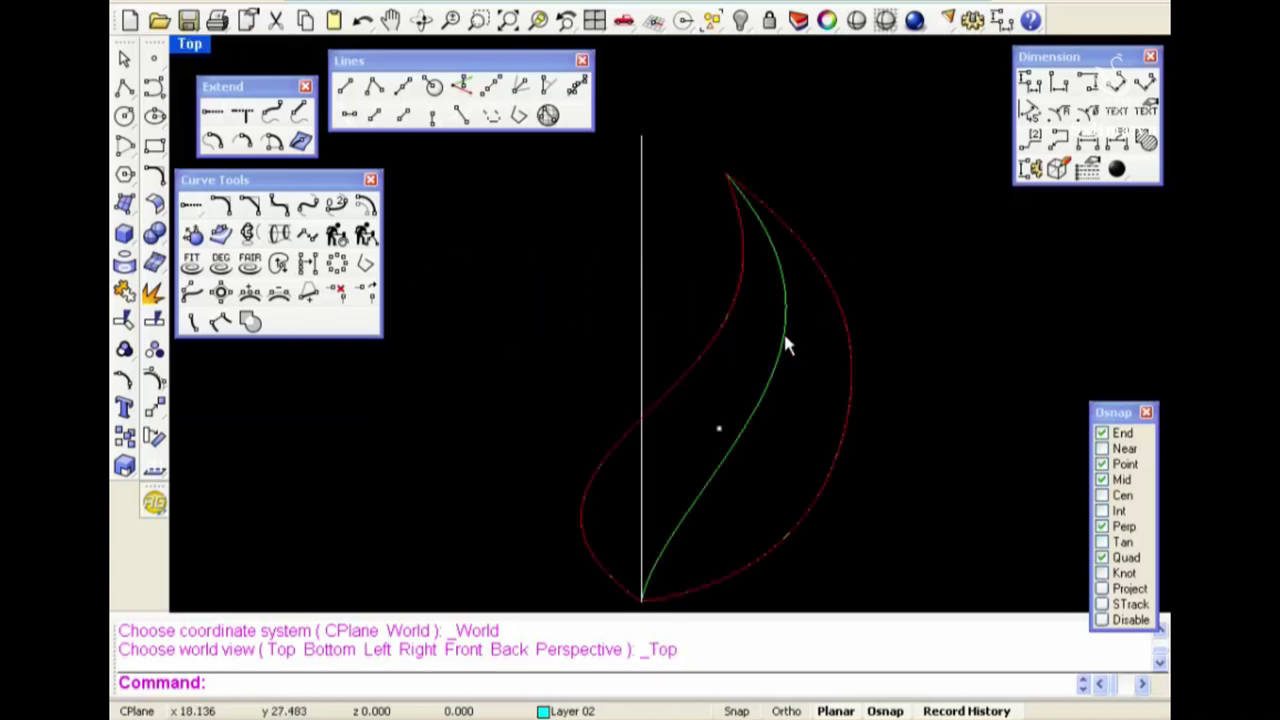
{"action": "left_click", "coordinate": [771, 340]}
{"action": "left_click", "coordinate": [642, 365]}
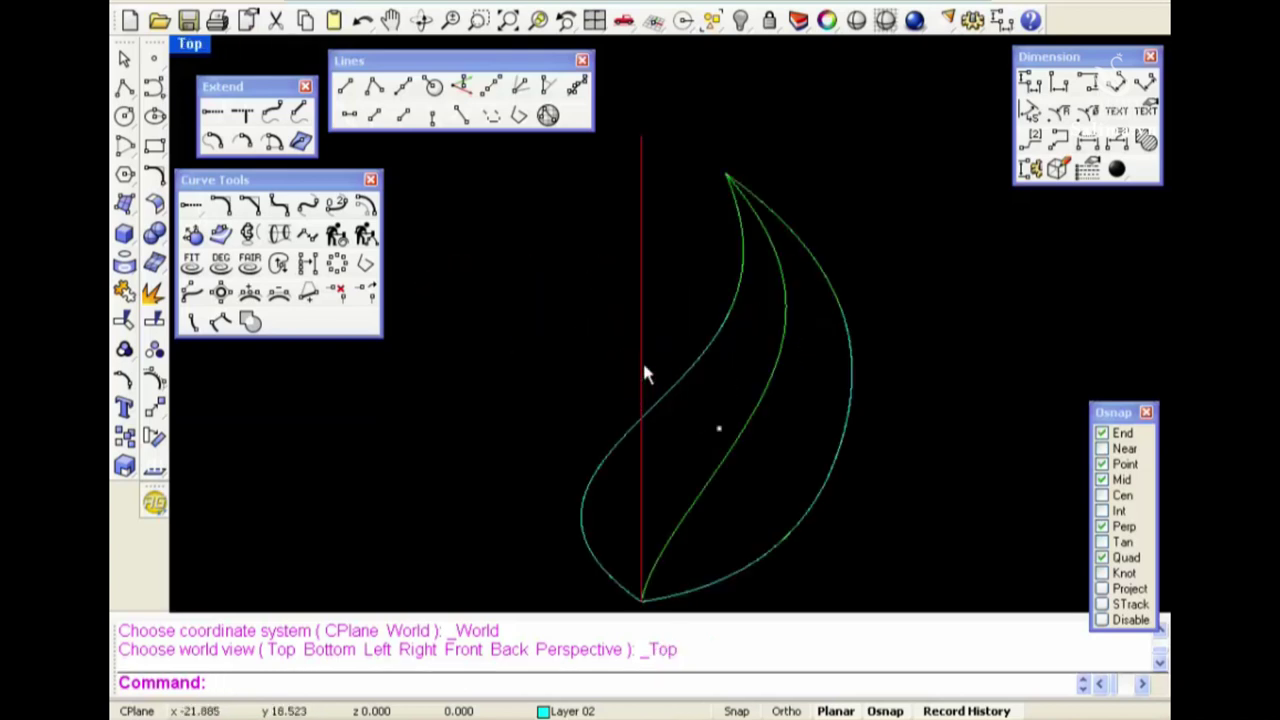
In Right view, select two control points on the S-curve's hump and move them upward
{"action": "key", "text": "ctrl+F3"}
{"action": "key", "text": "F10"}
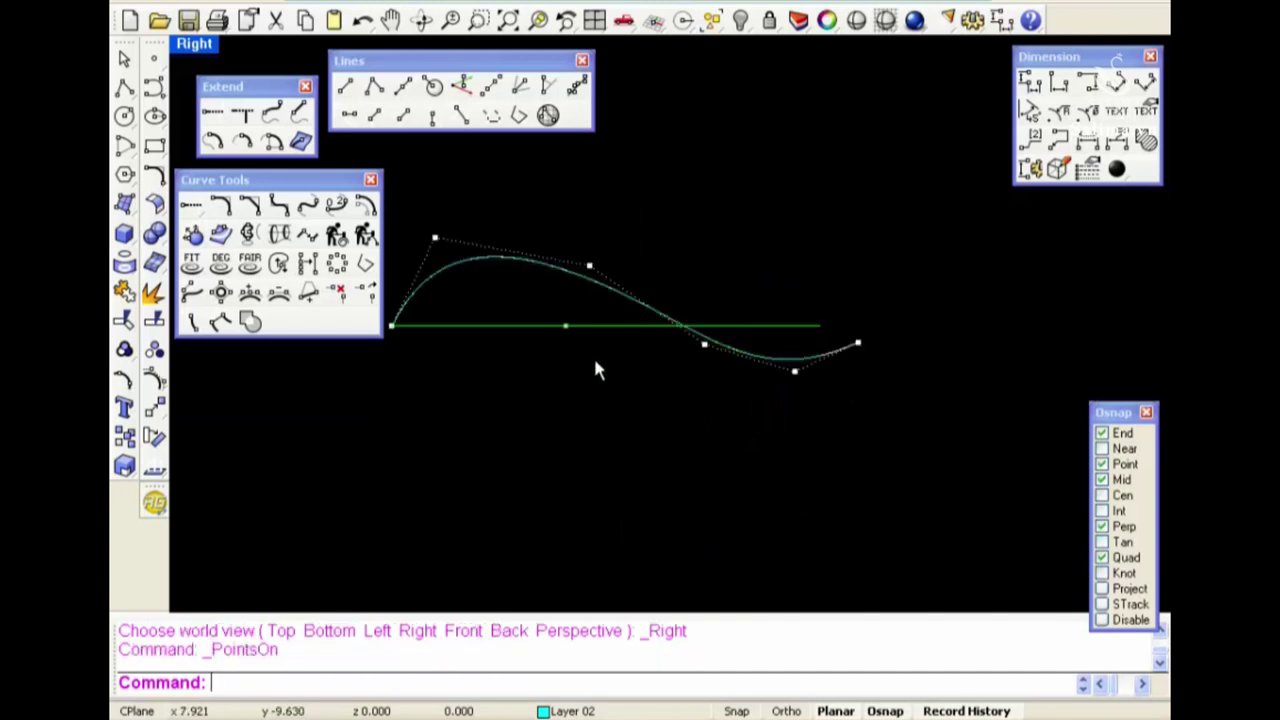
{"action": "right_click_drag", "start_coordinate": [414, 239], "coordinate": [537, 313]}
{"action": "left_click_drag", "start_coordinate": [505, 271], "coordinate": [814, 380]}
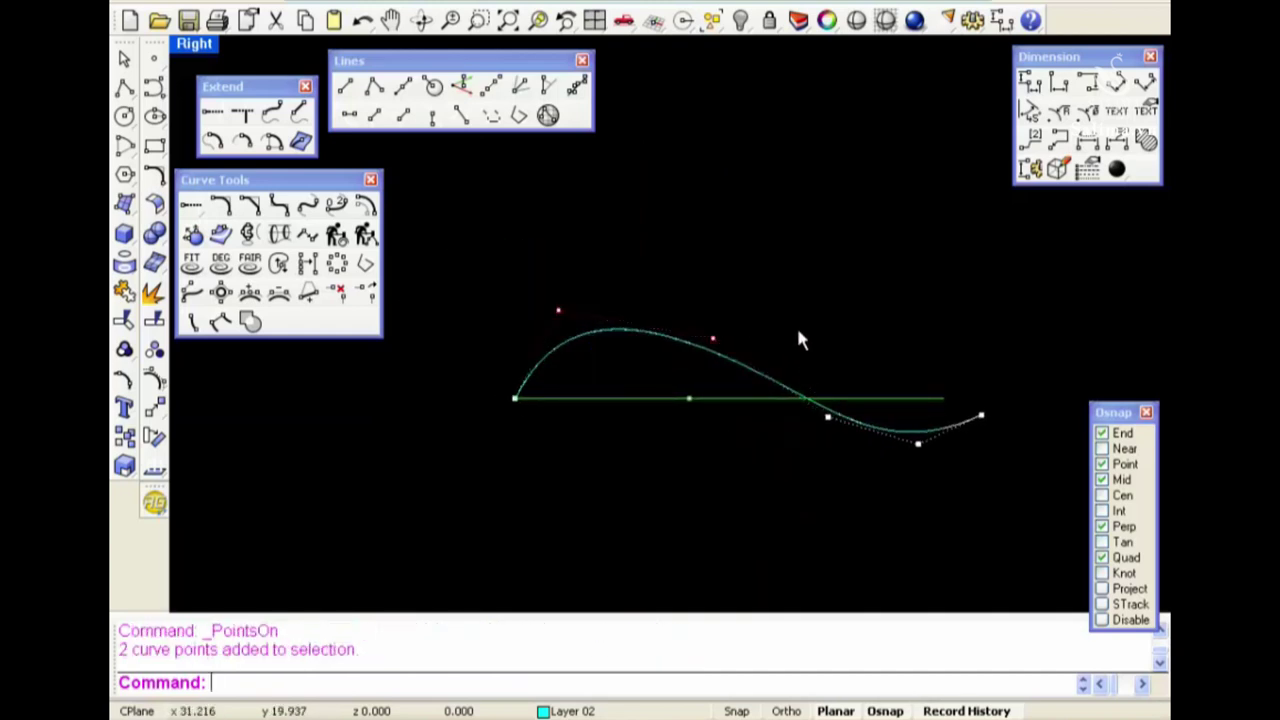
{"action": "right_click", "coordinate": [797, 337]}
{"action": "left_click", "coordinate": [797, 333]}
{"action": "left_click", "coordinate": [797, 313]}
Move the points again and drag the front control point to raise the hump further
{"action": "type", "text": "m"}
{"action": "key", "text": "Return"}
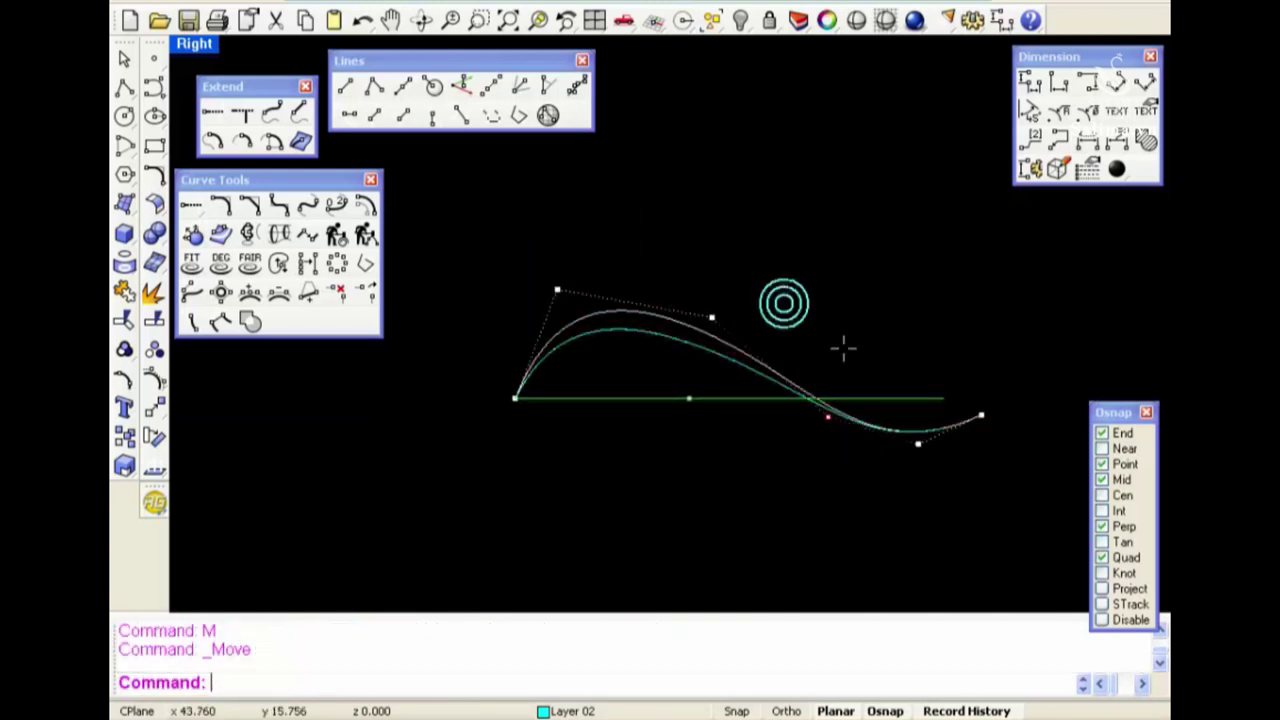
{"action": "left_click", "coordinate": [784, 303]}
{"action": "left_click", "coordinate": [837, 322]}
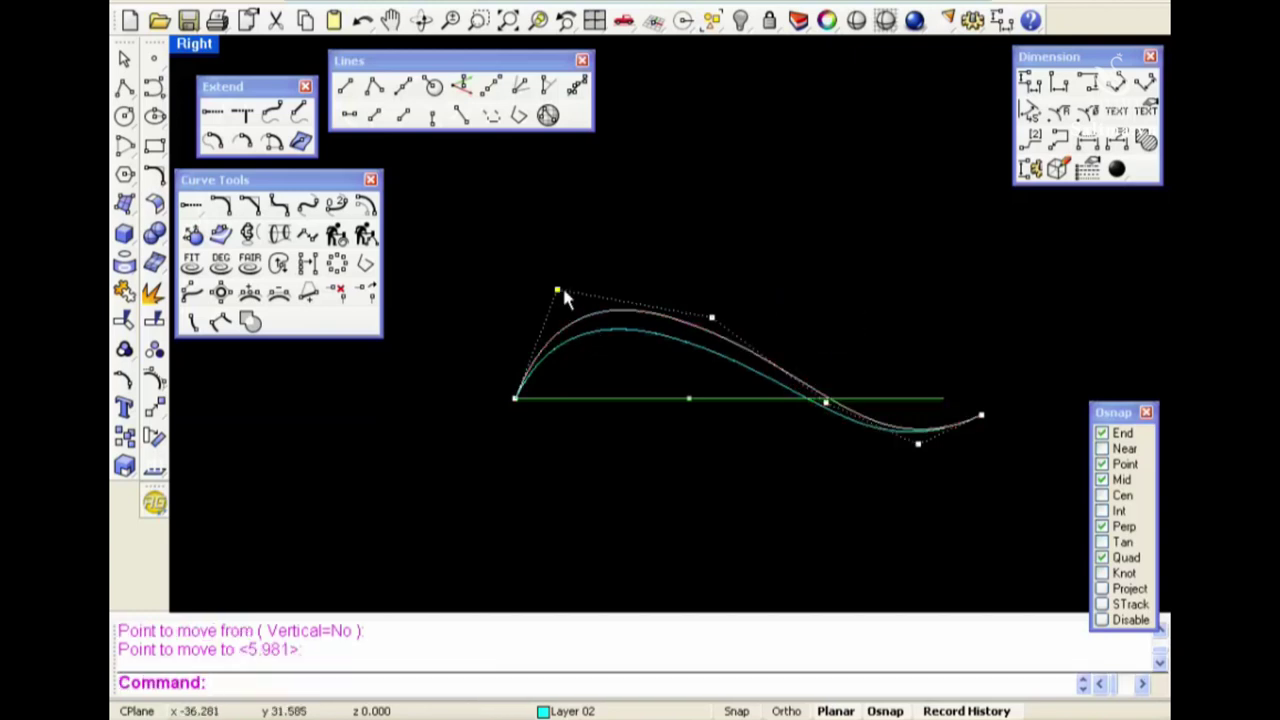
{"action": "left_click_drag", "start_coordinate": [557, 290], "coordinate": [547, 296]}
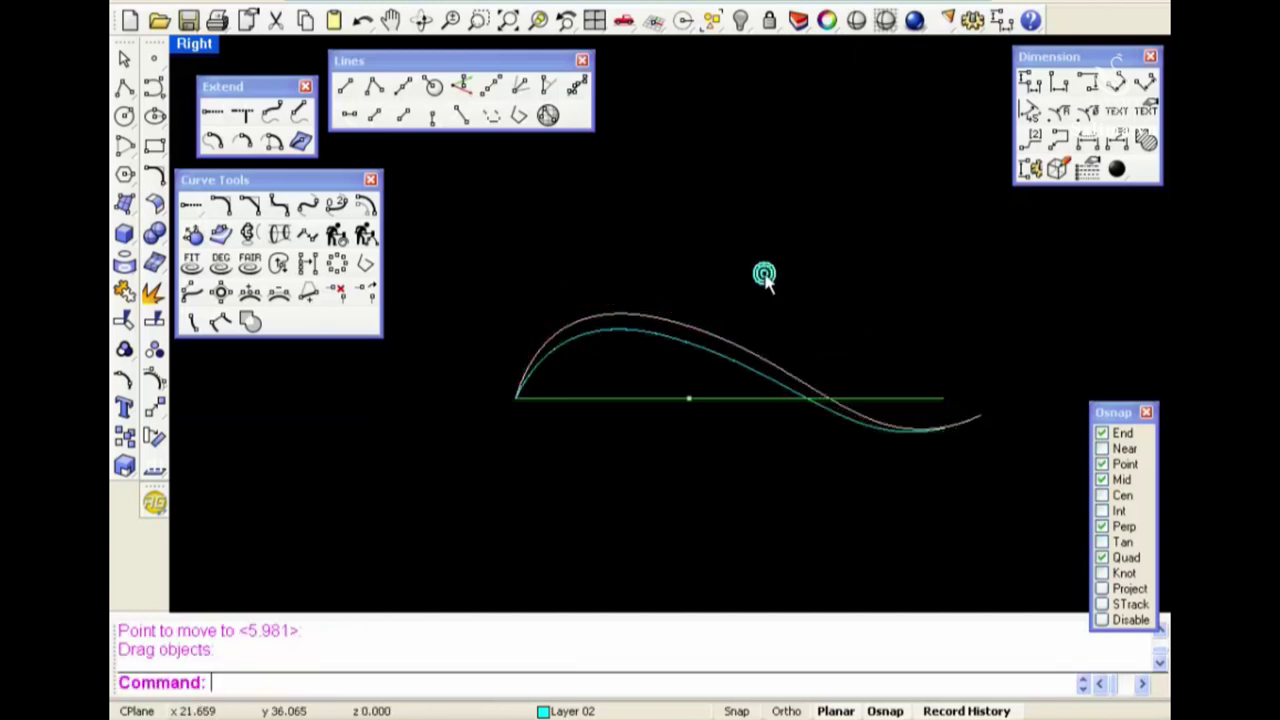
{"action": "key", "text": "ctrl+F4"}
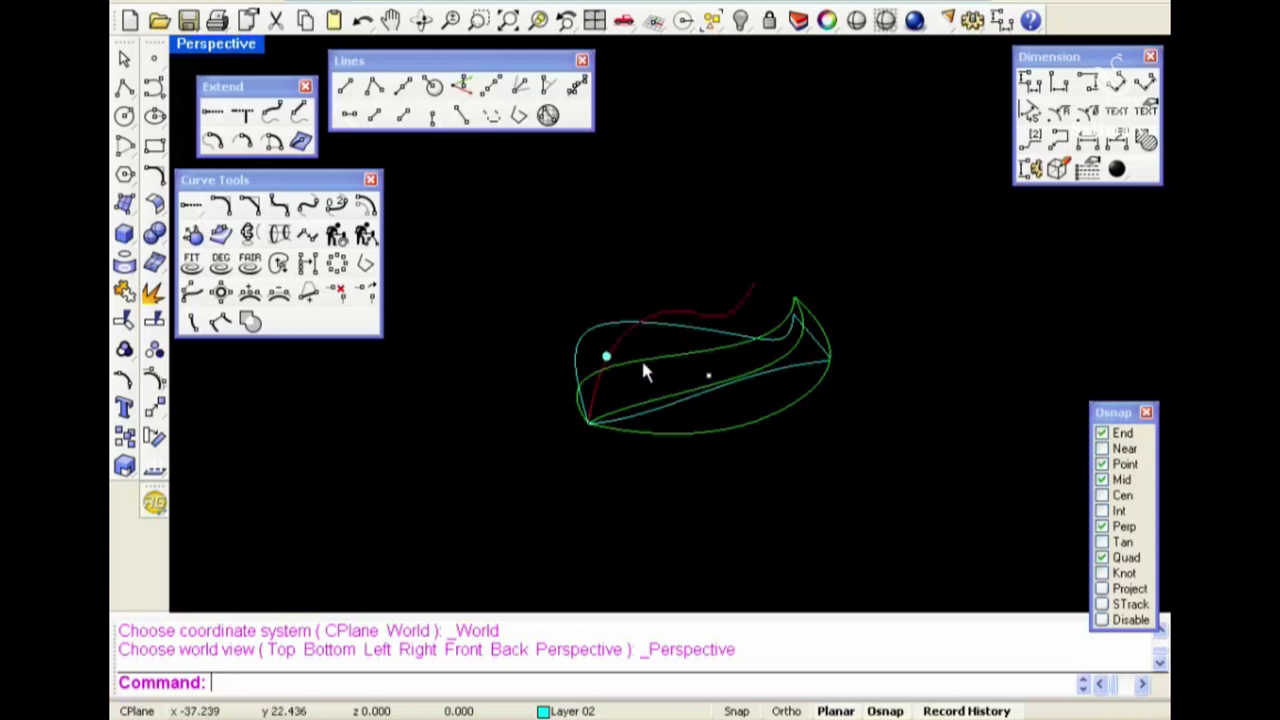
Move the lower profile curve onto Layer 03
{"action": "scroll", "coordinate": [661, 412], "scroll_direction": "up", "scroll_amount": 5}
{"action": "left_click", "coordinate": [634, 411]}
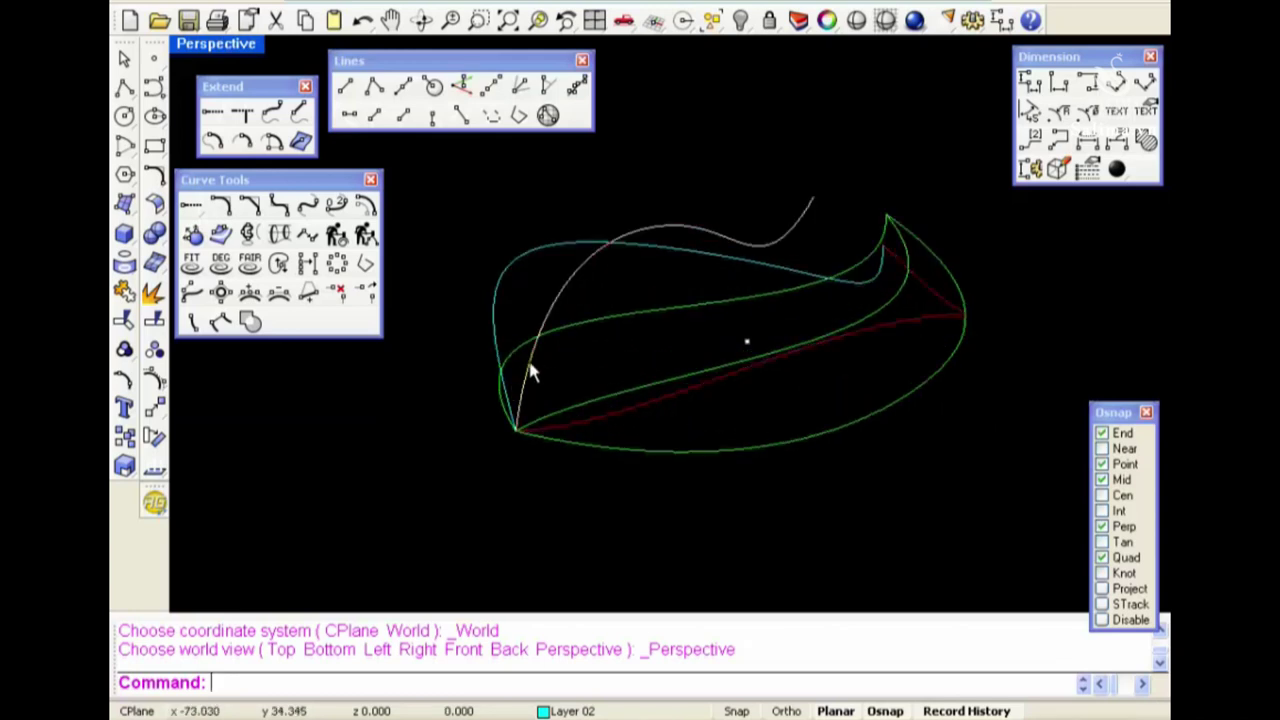
{"action": "left_click", "coordinate": [605, 710]}
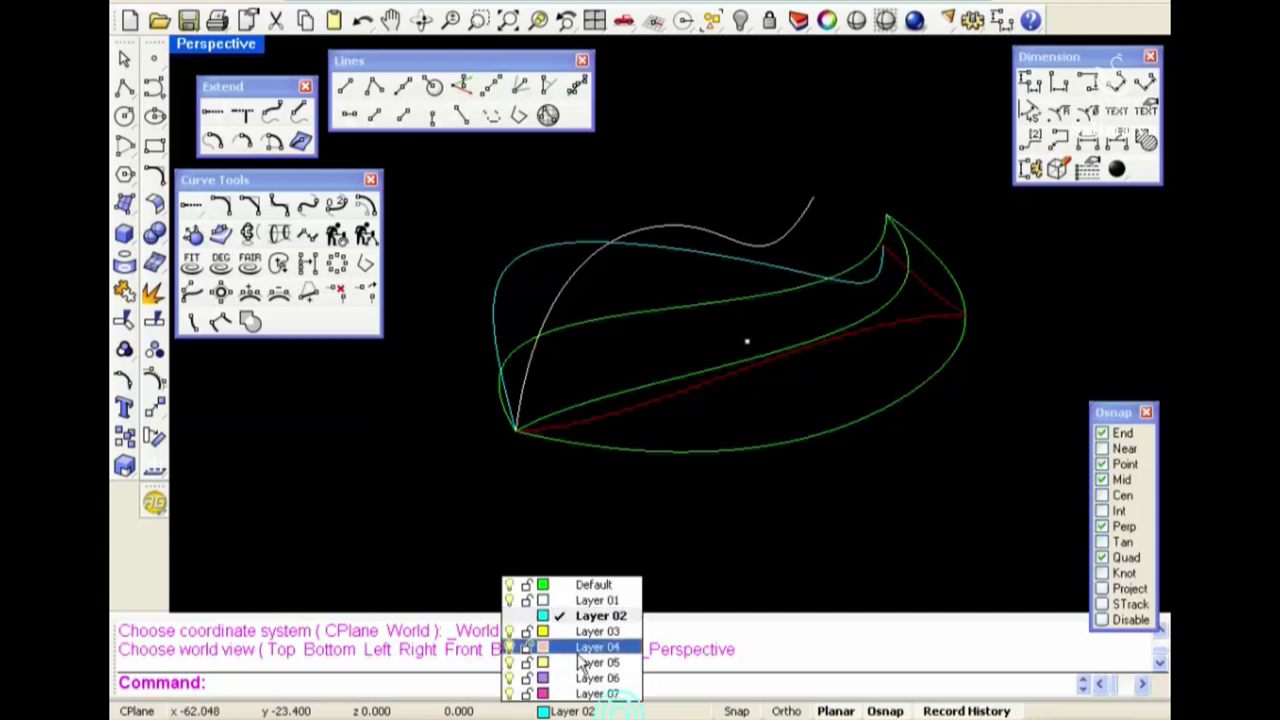
{"action": "left_click", "coordinate": [597, 631]}
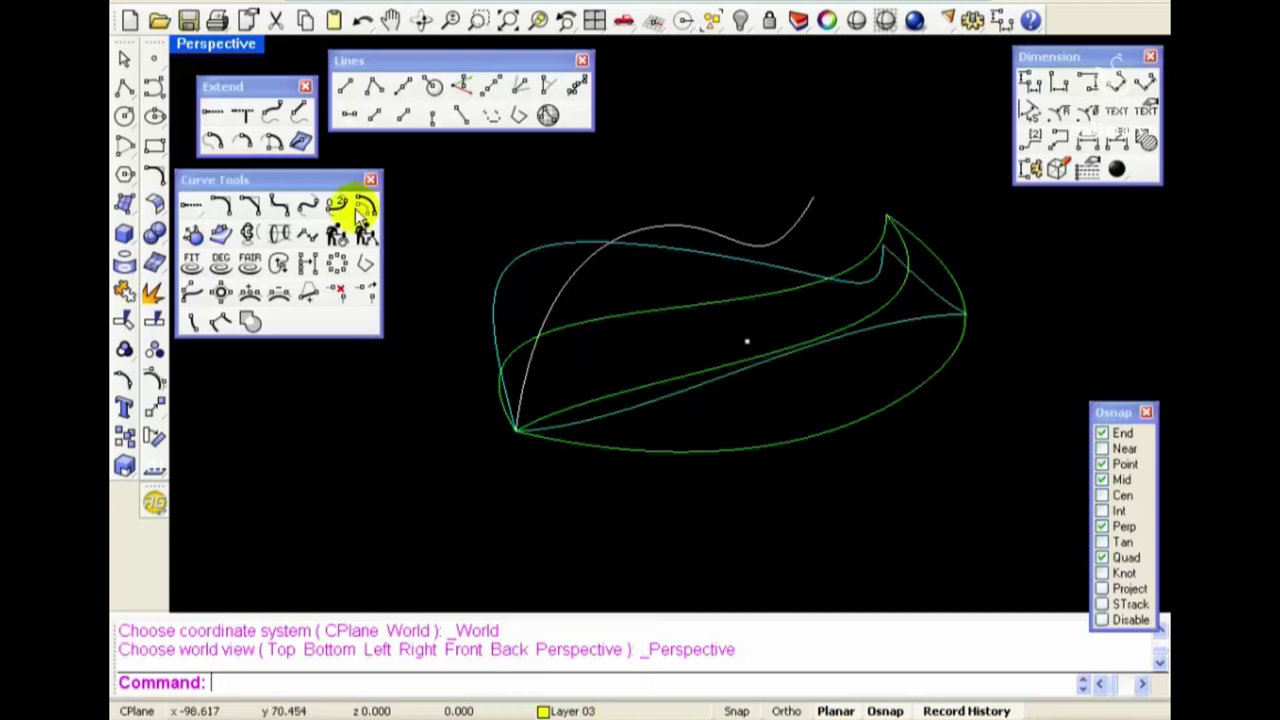
Build a 3D curve with Crv2View from the leaf's middle curve and the S-curve
{"action": "left_click", "coordinate": [250, 234]}
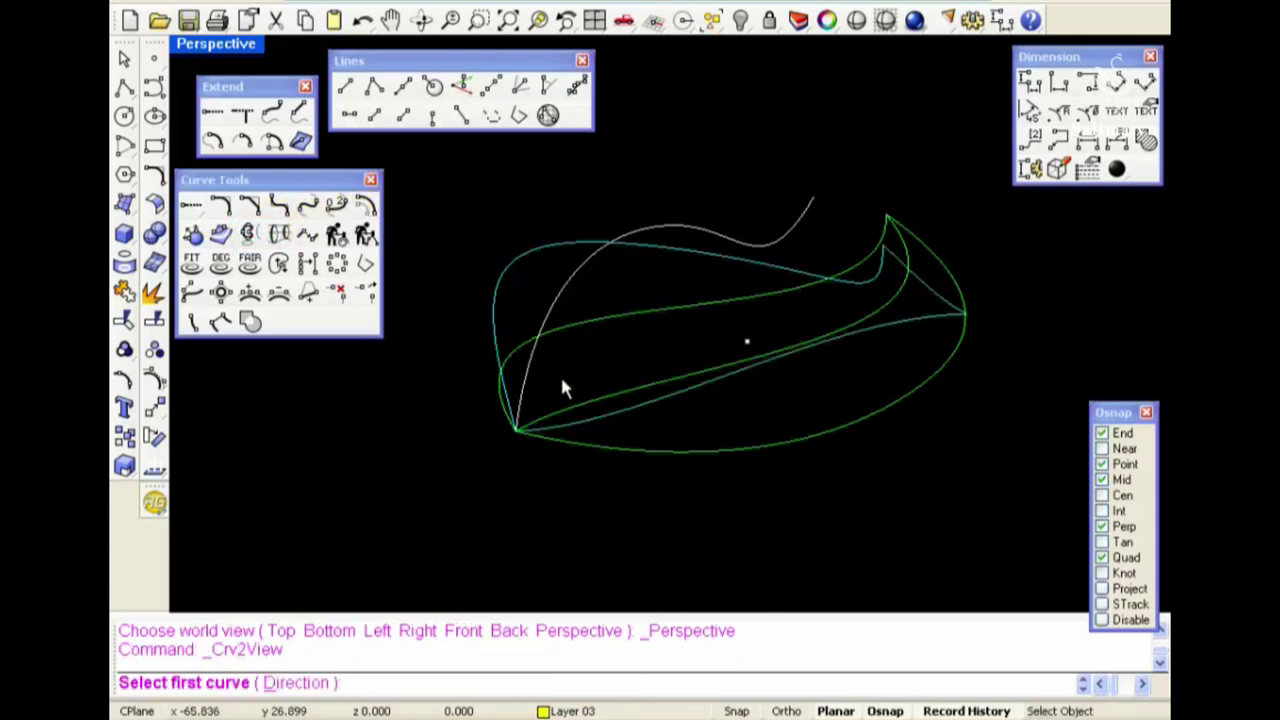
{"action": "left_click", "coordinate": [565, 418]}
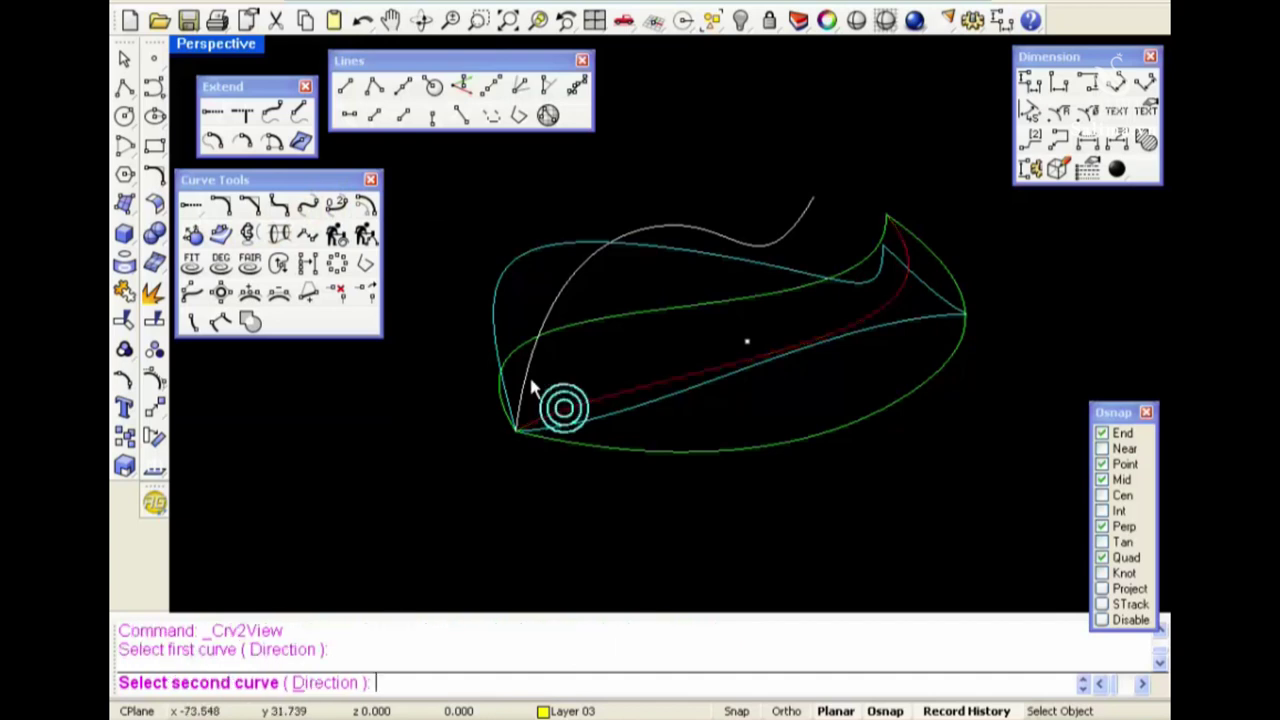
{"action": "left_click", "coordinate": [529, 374]}
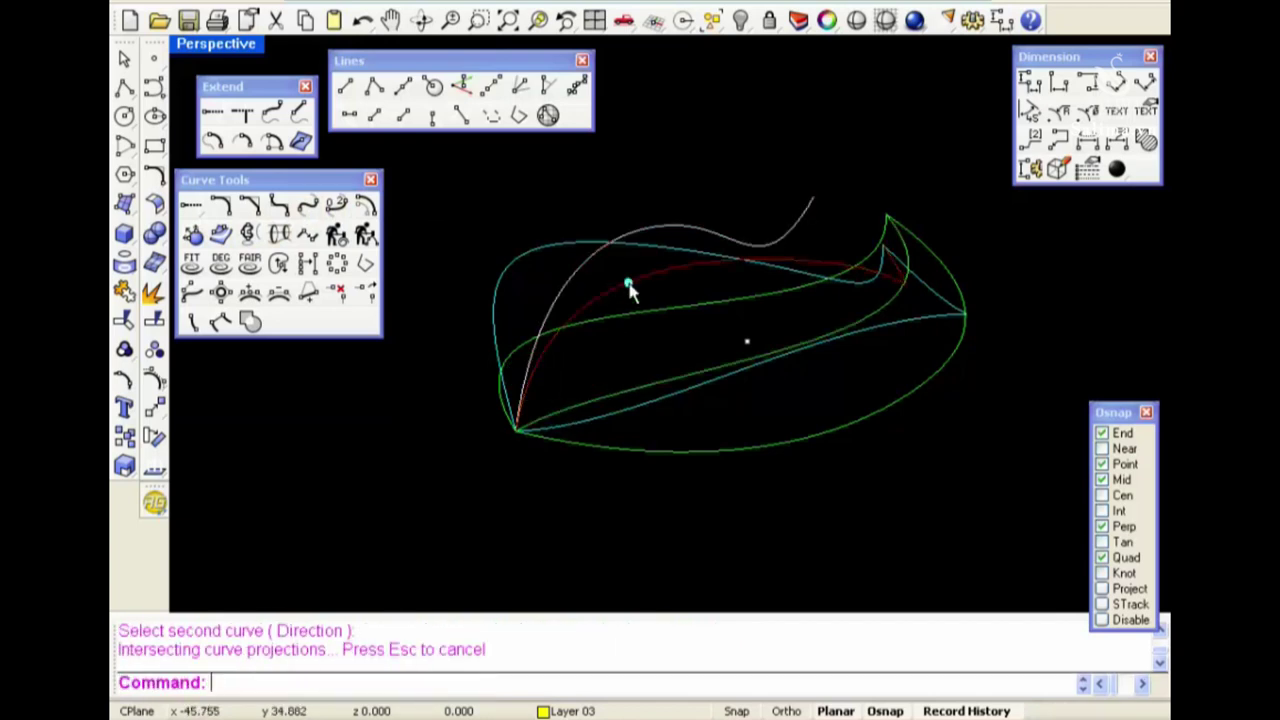
{"action": "mouse_move", "coordinate": [594, 289]}
{"action": "right_mouse_down"}
{"action": "mouse_move", "coordinate": [720, 371]}
{"action": "mouse_move", "coordinate": [802, 288]}
{"action": "mouse_move", "coordinate": [749, 334]}
{"action": "right_mouse_up"}
{"action": "key", "text": "ctrl+F1"}
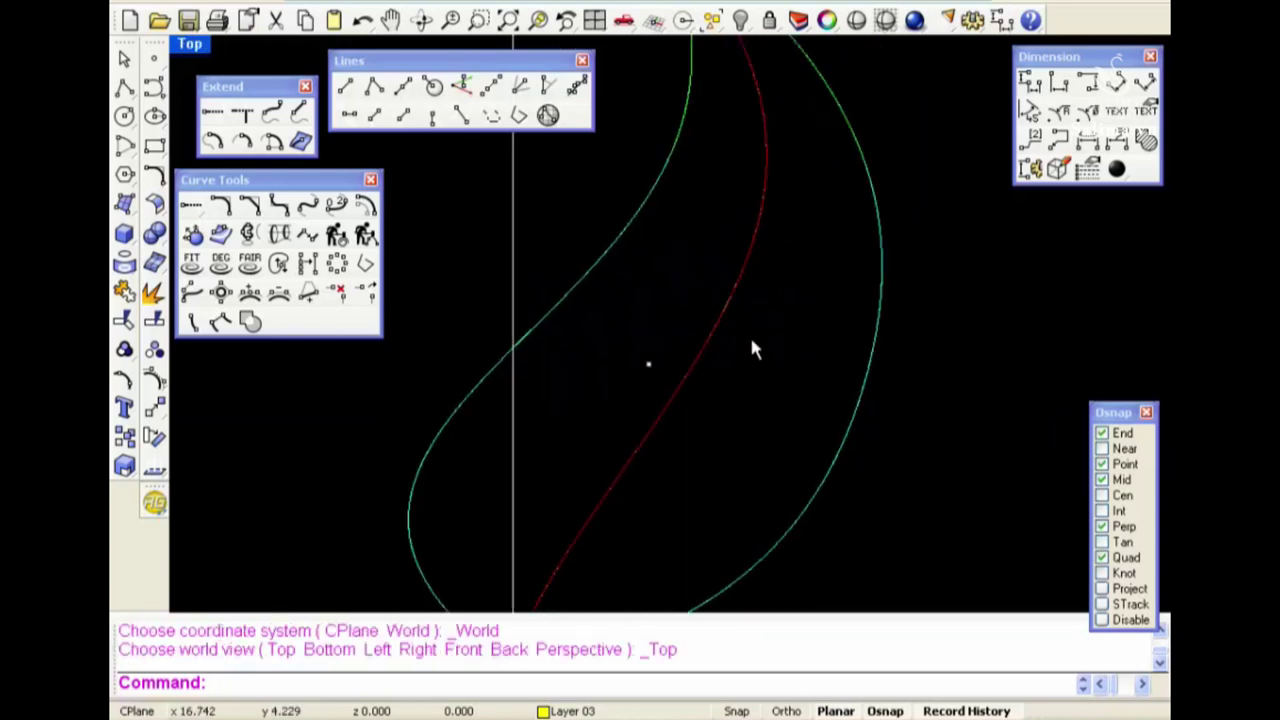
Review the curves in each view and delete the red construction curve
{"action": "key", "text": "ctrl+F2"}
{"action": "key", "text": "ctrl+F3"}
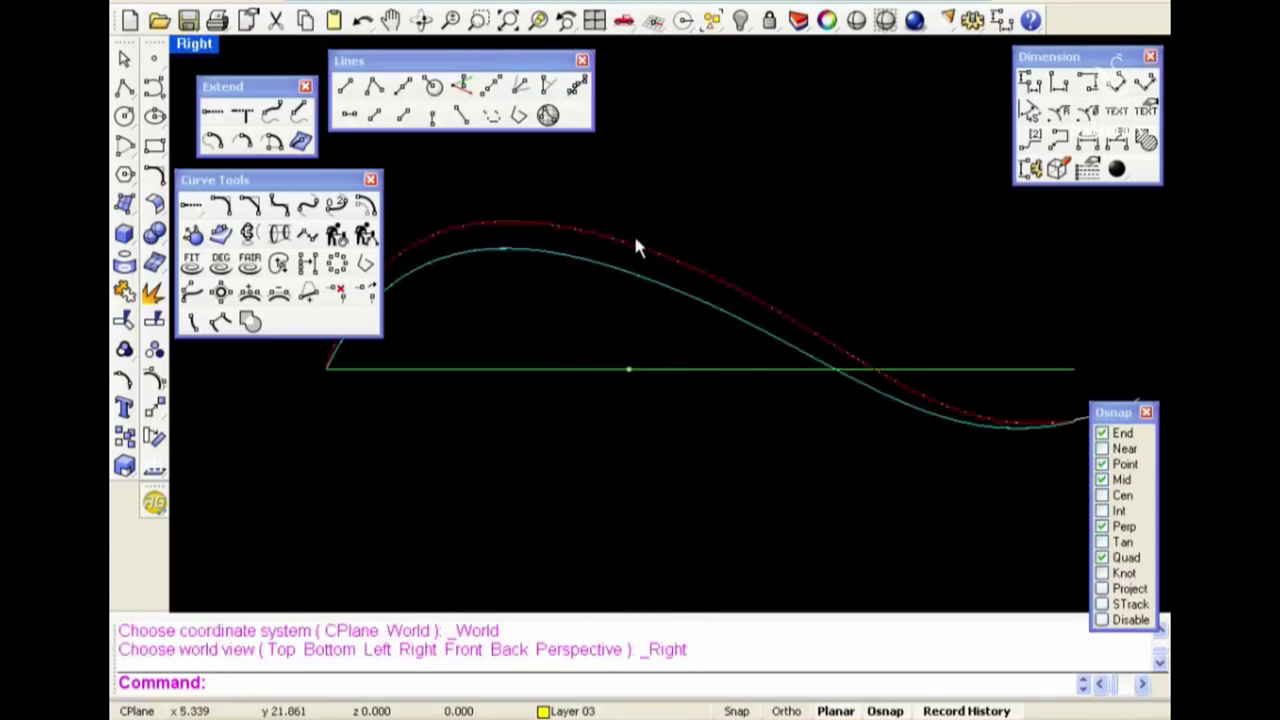
{"action": "right_click_drag", "start_coordinate": [825, 418], "coordinate": [769, 363]}
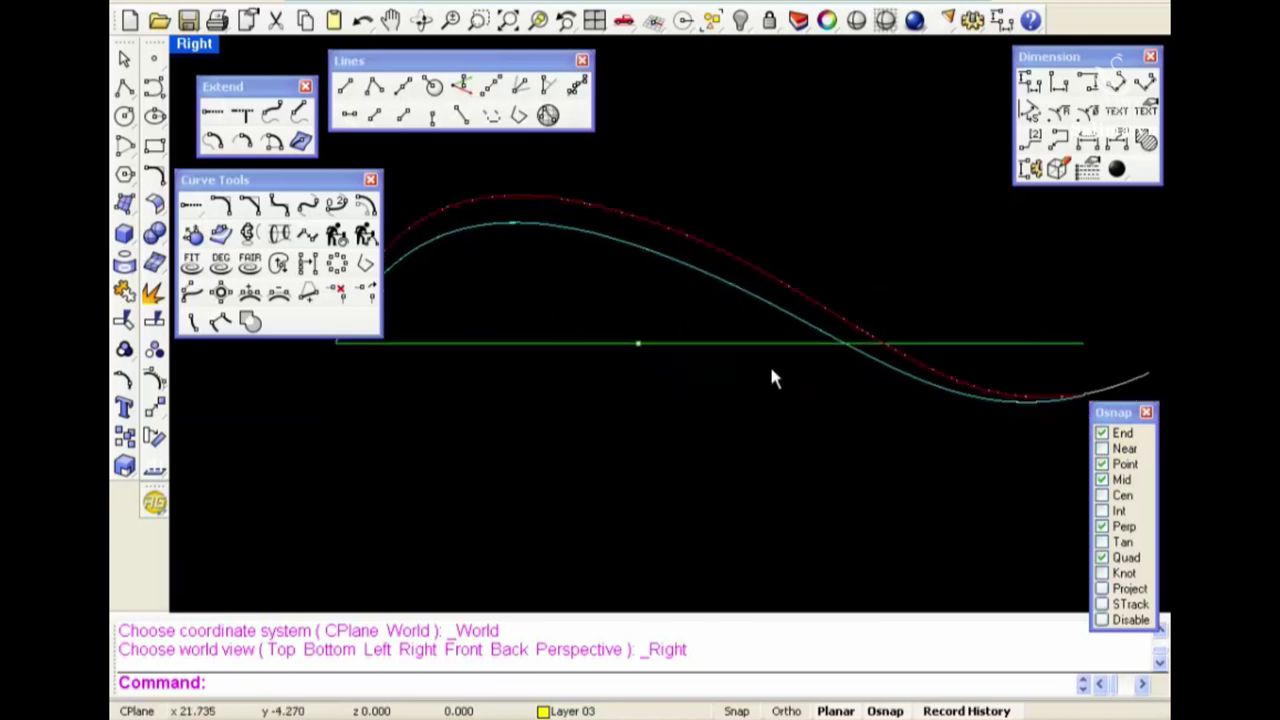
{"action": "key", "text": "ctrl+F4"}
{"action": "mouse_move", "coordinate": [751, 486]}
{"action": "right_mouse_down"}
{"action": "mouse_move", "coordinate": [825, 465]}
{"action": "mouse_move", "coordinate": [823, 449]}
{"action": "mouse_move", "coordinate": [869, 466]}
{"action": "right_mouse_up"}
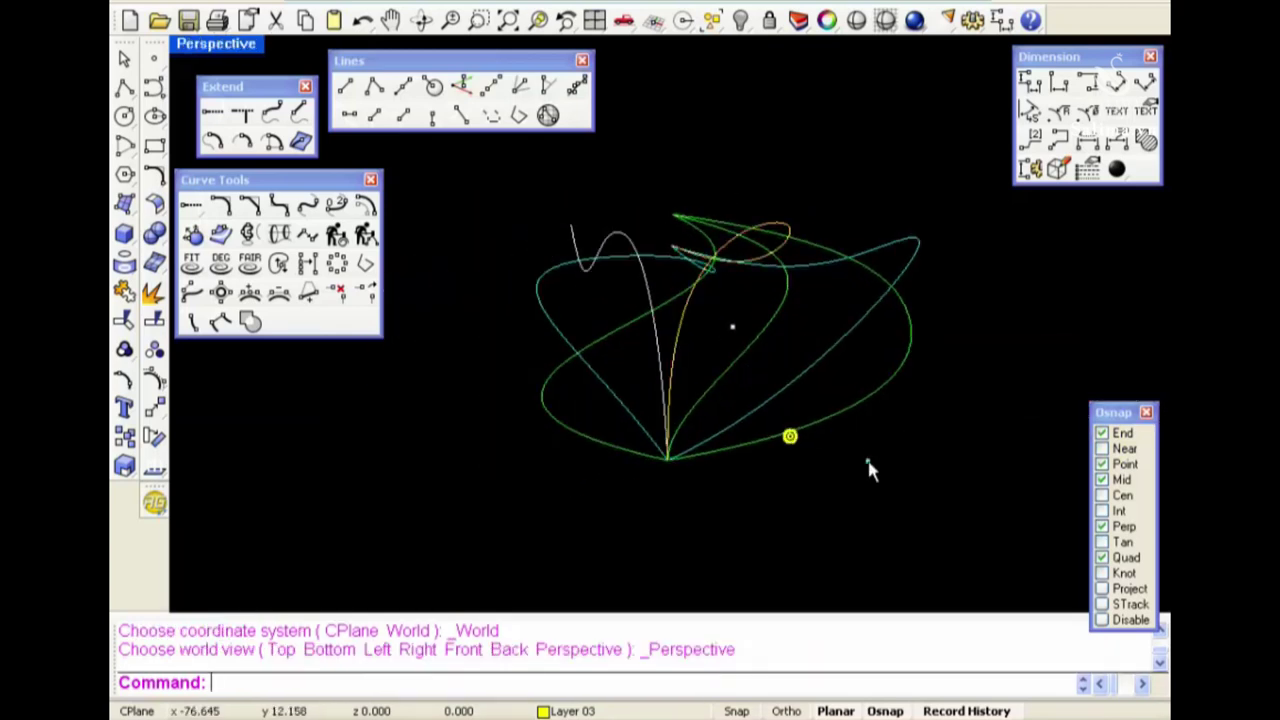
{"action": "left_click", "coordinate": [648, 283]}
{"action": "key", "text": "Delete"}
Window-select the three remaining leaf curves in the Top view
{"action": "mouse_move", "coordinate": [794, 400]}
{"action": "right_mouse_down"}
{"action": "mouse_move", "coordinate": [823, 463]}
{"action": "mouse_move", "coordinate": [706, 429]}
{"action": "mouse_move", "coordinate": [645, 326]}
{"action": "right_mouse_up"}
{"action": "left_click_drag", "start_coordinate": [645, 326], "coordinate": [646, 323]}
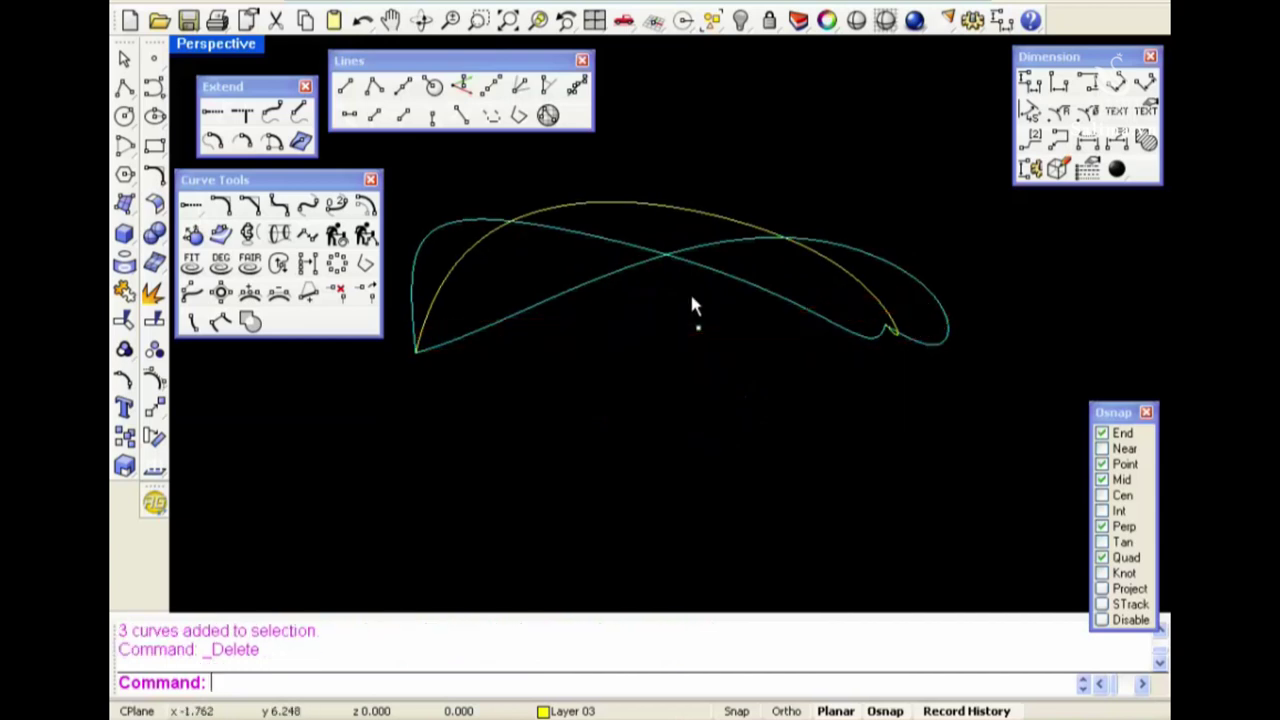
{"action": "right_click_drag", "start_coordinate": [691, 306], "coordinate": [780, 540]}
{"action": "scroll", "coordinate": [780, 540], "scroll_direction": "down", "scroll_amount": 3}
{"action": "key", "text": "ctrl+F1"}
{"action": "left_click_drag", "start_coordinate": [897, 274], "coordinate": [645, 423]}
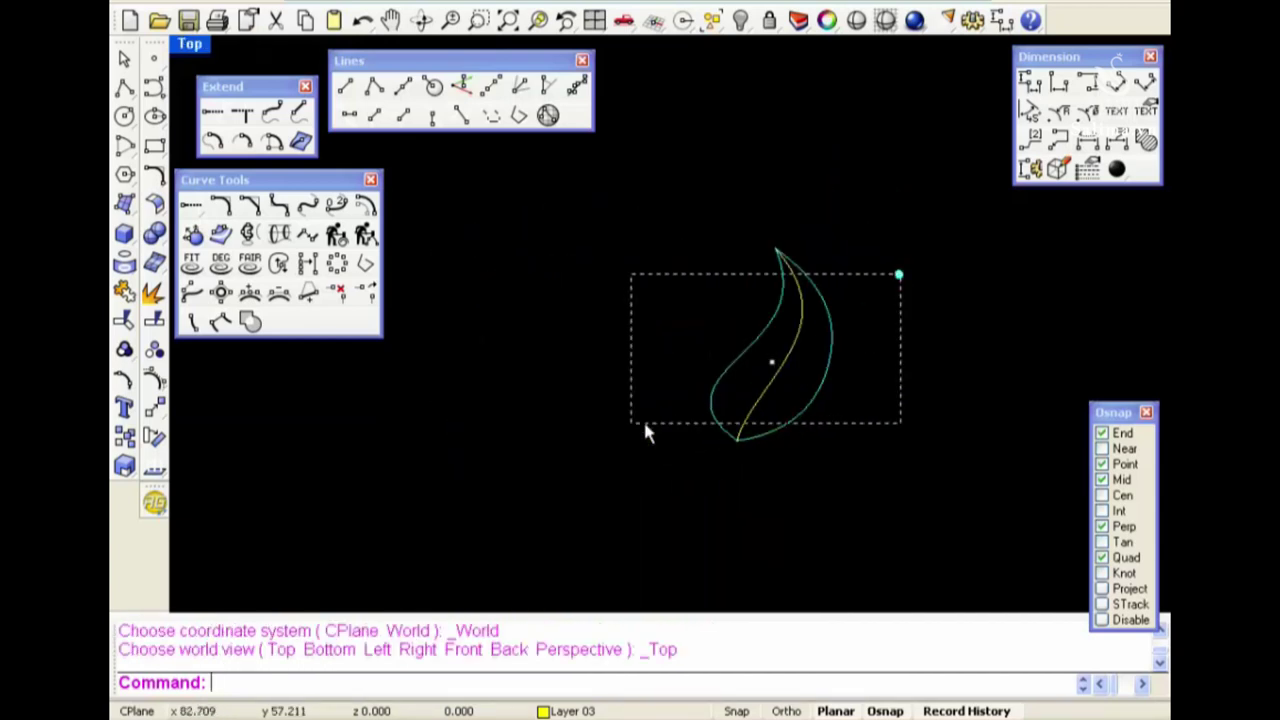
{"action": "scroll", "coordinate": [758, 425], "scroll_direction": "up", "scroll_amount": 3}
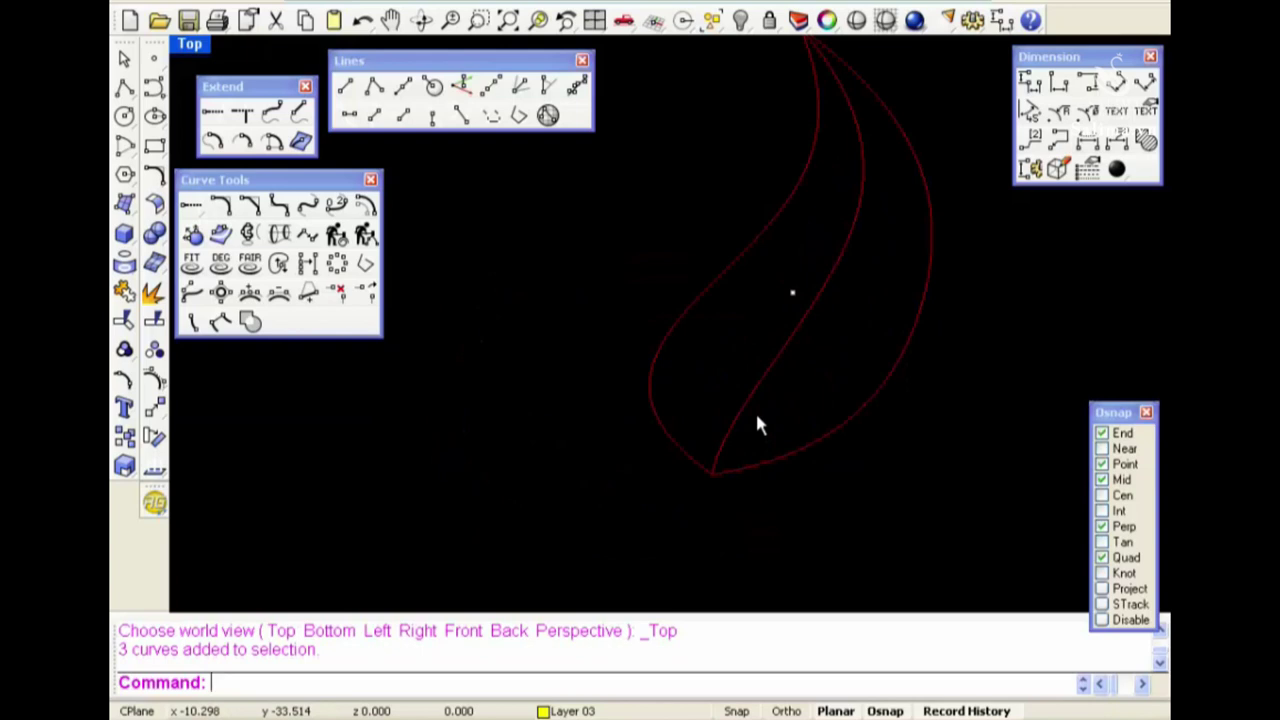
Check the three leaf curves in Front, Right and Perspective views
{"action": "key", "text": "ctrl+F2"}
{"action": "key", "text": "ctrl+F3"}
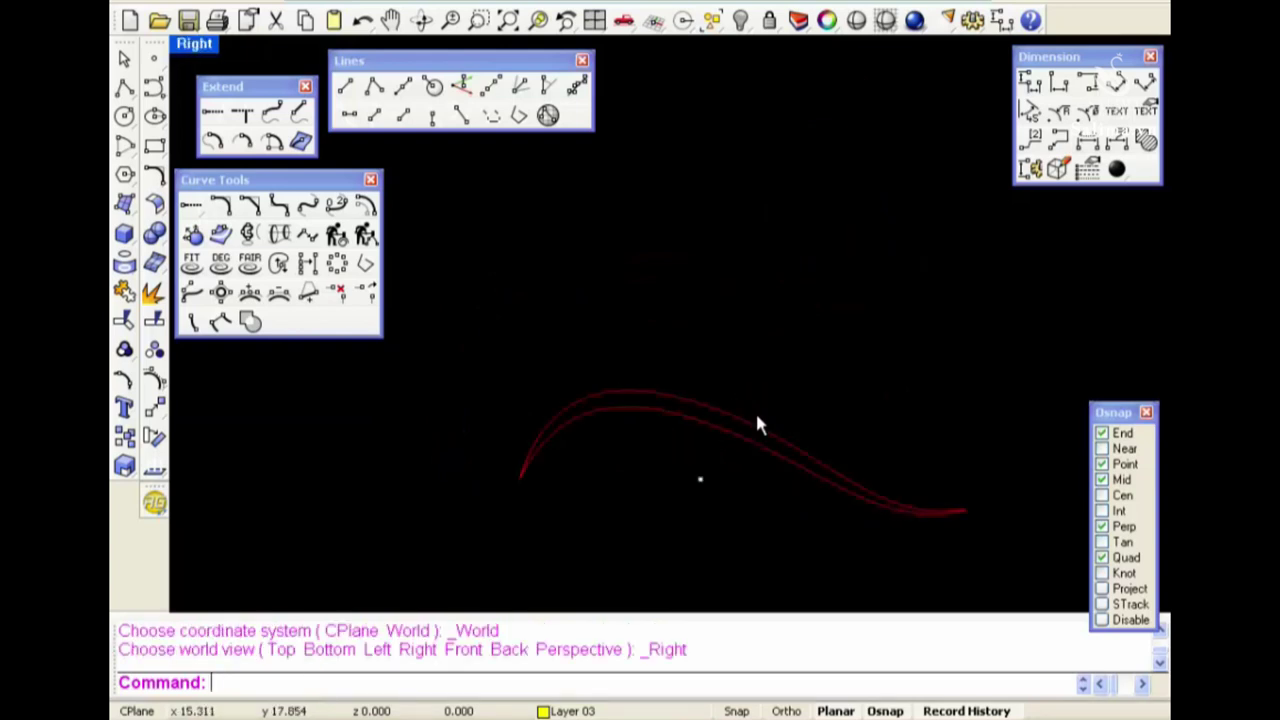
{"action": "key", "text": "ctrl+F4"}
{"action": "mouse_move", "coordinate": [723, 503]}
{"action": "right_mouse_down"}
{"action": "mouse_move", "coordinate": [886, 420]}
{"action": "mouse_move", "coordinate": [863, 417]}
{"action": "mouse_move", "coordinate": [843, 383]}
{"action": "mouse_move", "coordinate": [855, 430]}
{"action": "right_mouse_up"}
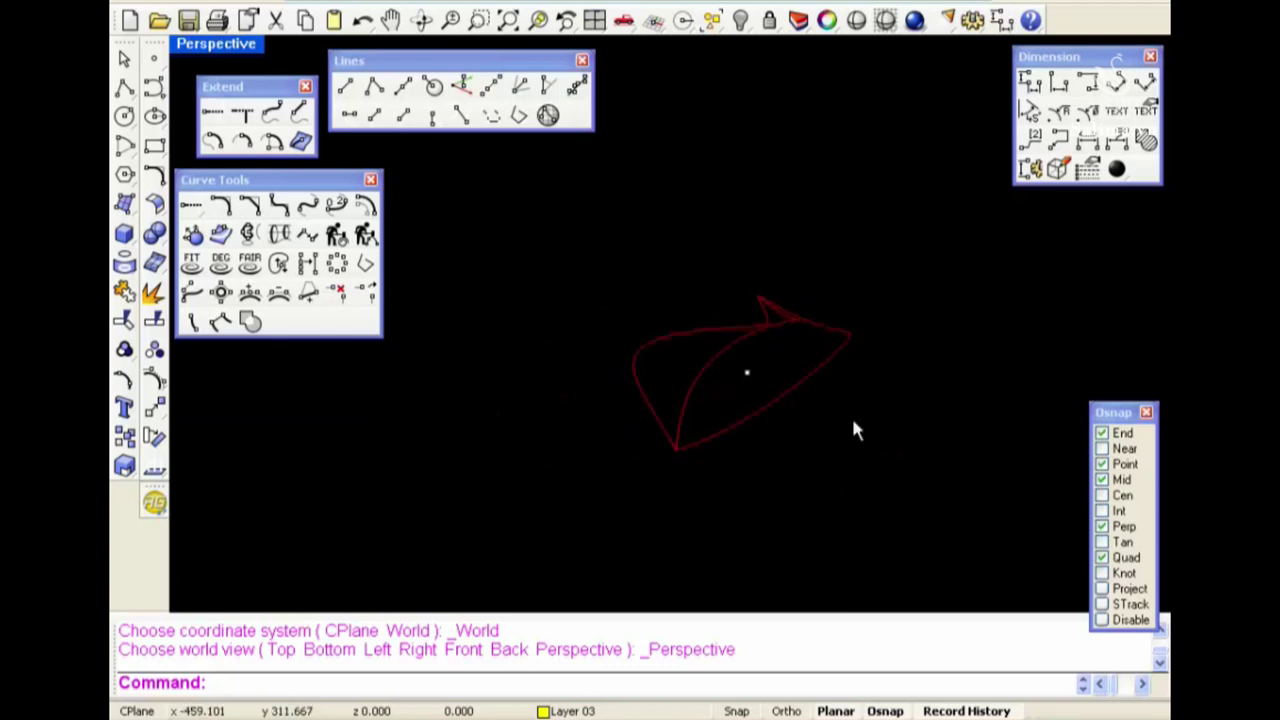
{"action": "left_click_drag", "start_coordinate": [796, 513], "coordinate": [628, 405]}
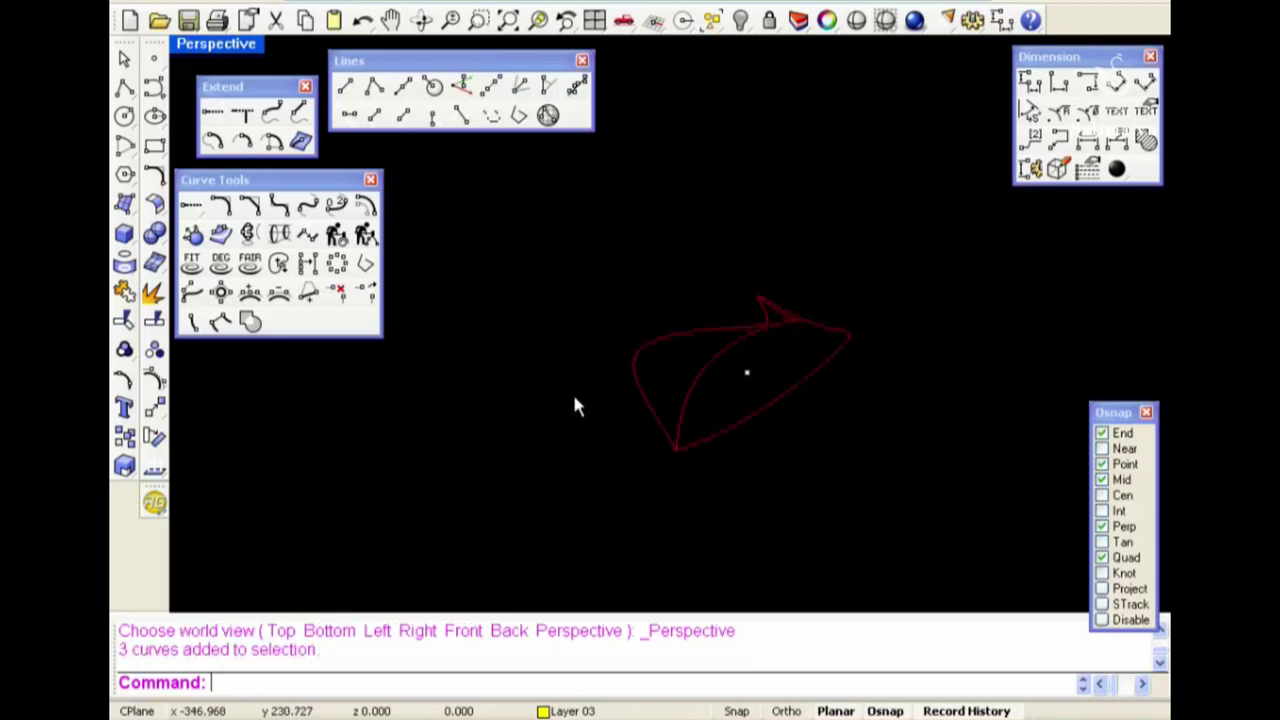
Tear off the Surface toolbar and loft a surface through the three leaf curves with default options
{"action": "left_click", "coordinate": [125, 203]}
{"action": "left_click_drag", "start_coordinate": [165, 200], "coordinate": [651, 70]}
{"action": "left_click_drag", "start_coordinate": [814, 247], "coordinate": [806, 531]}
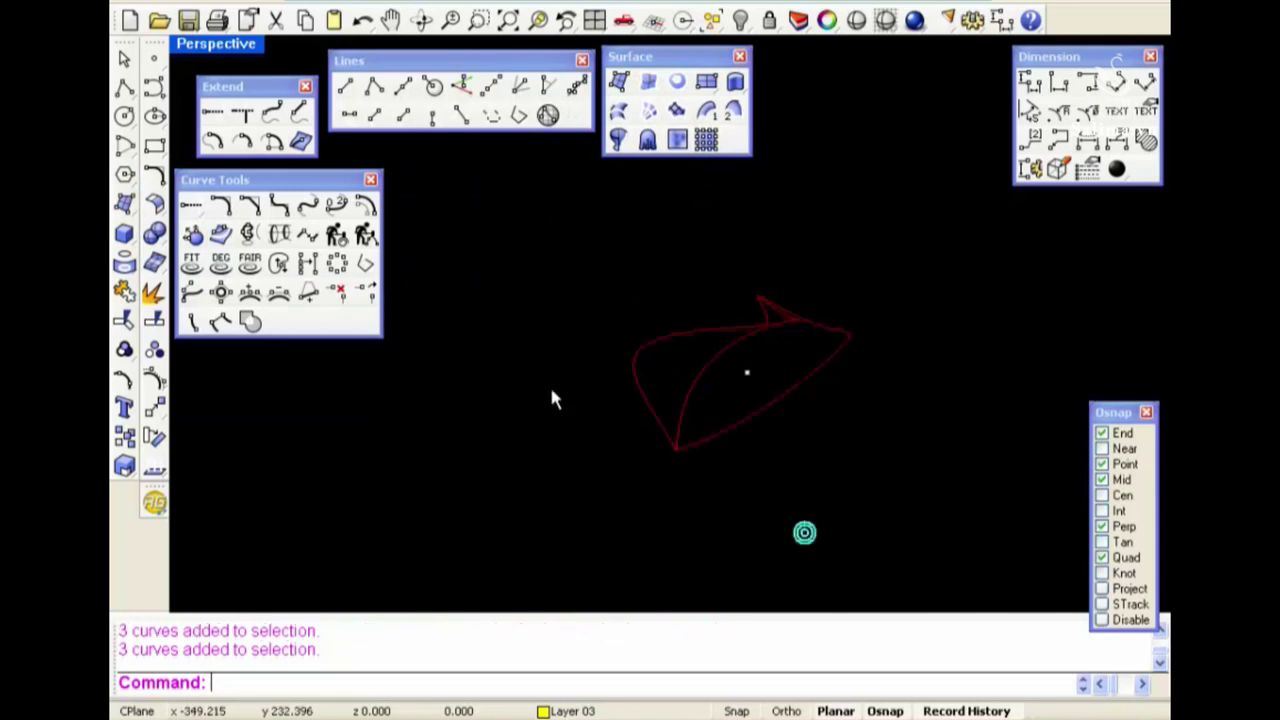
{"action": "left_click", "coordinate": [619, 115]}
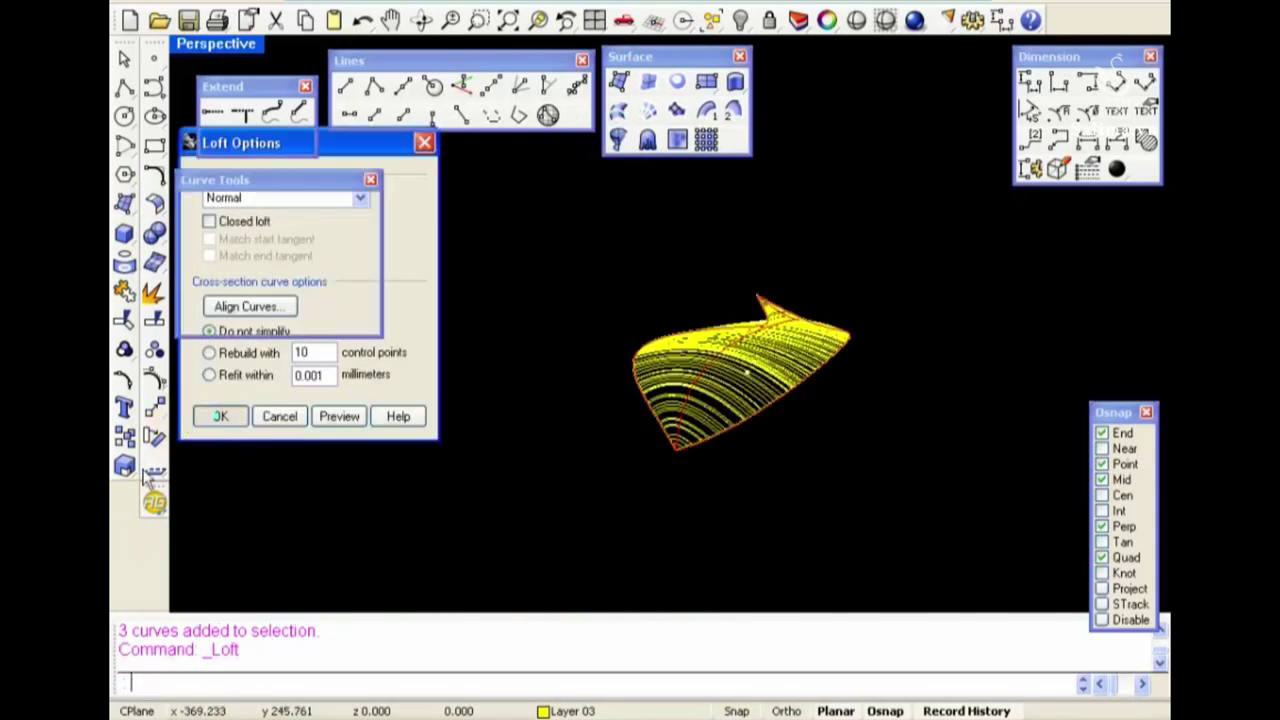
{"action": "key", "text": "Return"}
Display the leaf surface shaded and view it from the top
{"action": "left_click", "coordinate": [857, 20]}
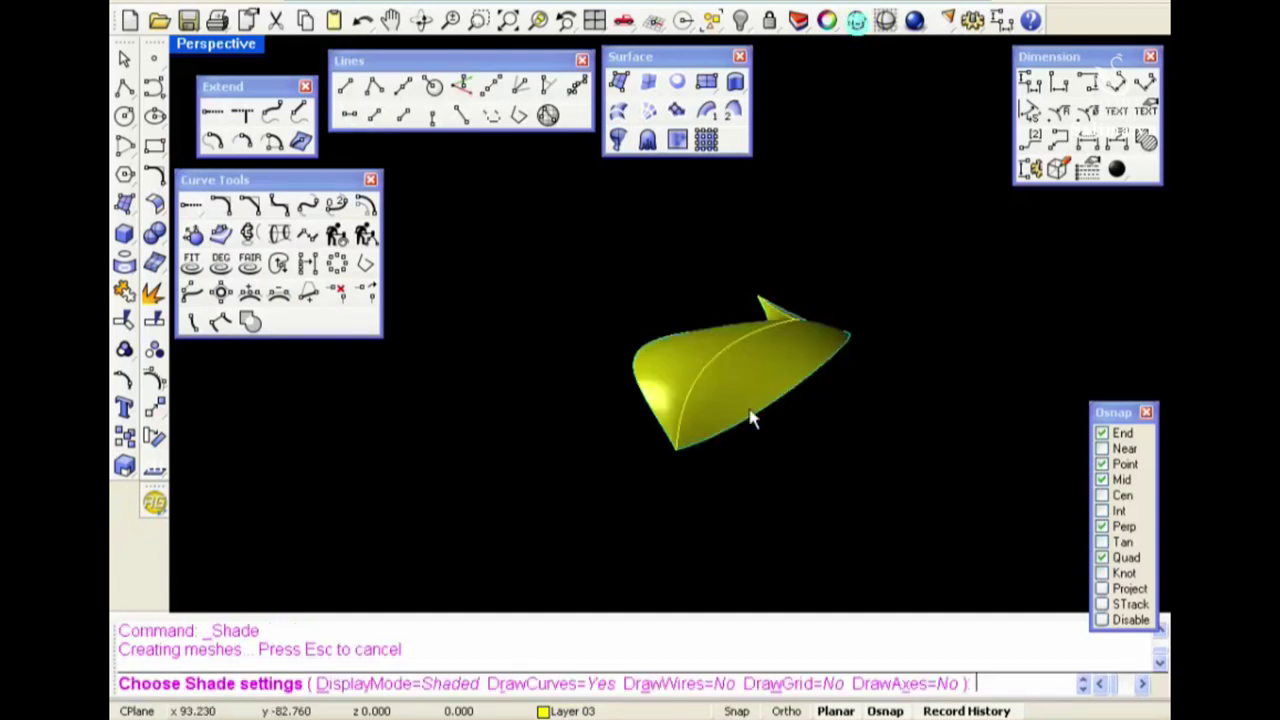
{"action": "mouse_move", "coordinate": [752, 418]}
{"action": "right_mouse_down"}
{"action": "mouse_move", "coordinate": [800, 354]}
{"action": "mouse_move", "coordinate": [811, 520]}
{"action": "mouse_move", "coordinate": [943, 343]}
{"action": "mouse_move", "coordinate": [924, 242]}
{"action": "mouse_move", "coordinate": [777, 423]}
{"action": "right_mouse_up"}
{"action": "right_click_drag", "start_coordinate": [843, 329], "coordinate": [808, 469]}
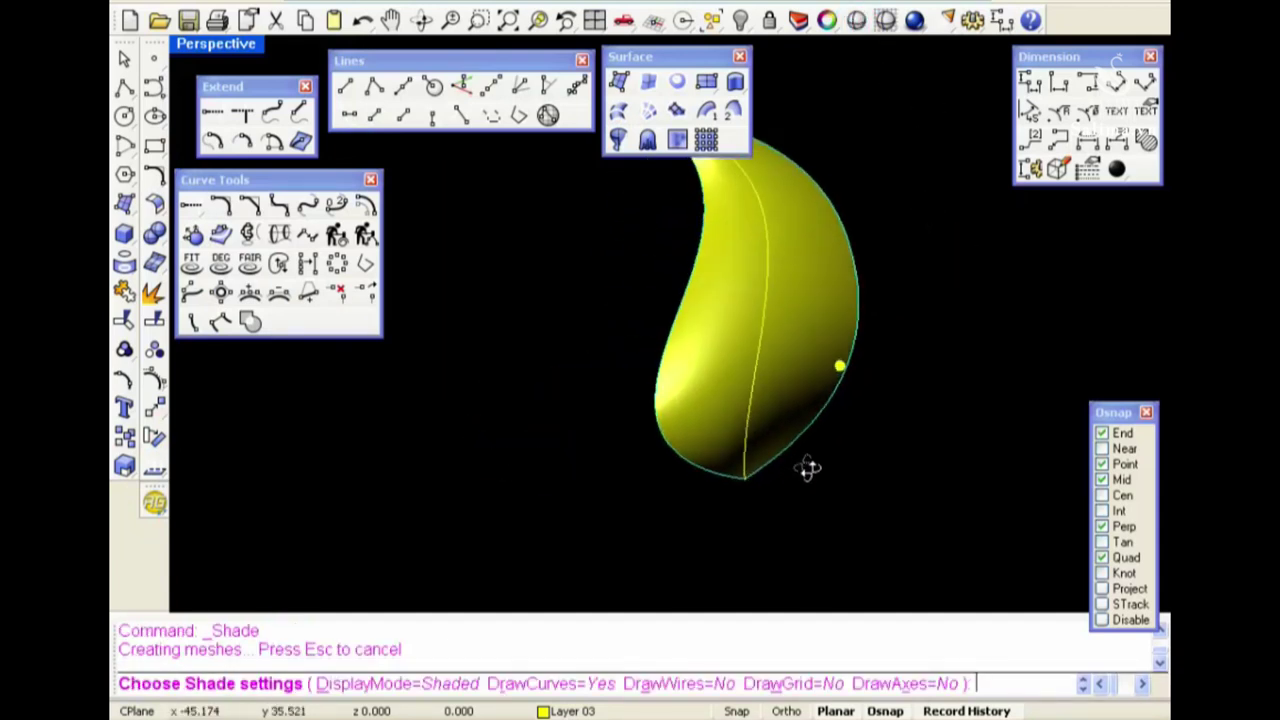
{"action": "key", "text": "ctrl+F1"}
{"action": "right_click_drag", "start_coordinate": [837, 408], "coordinate": [837, 371]}
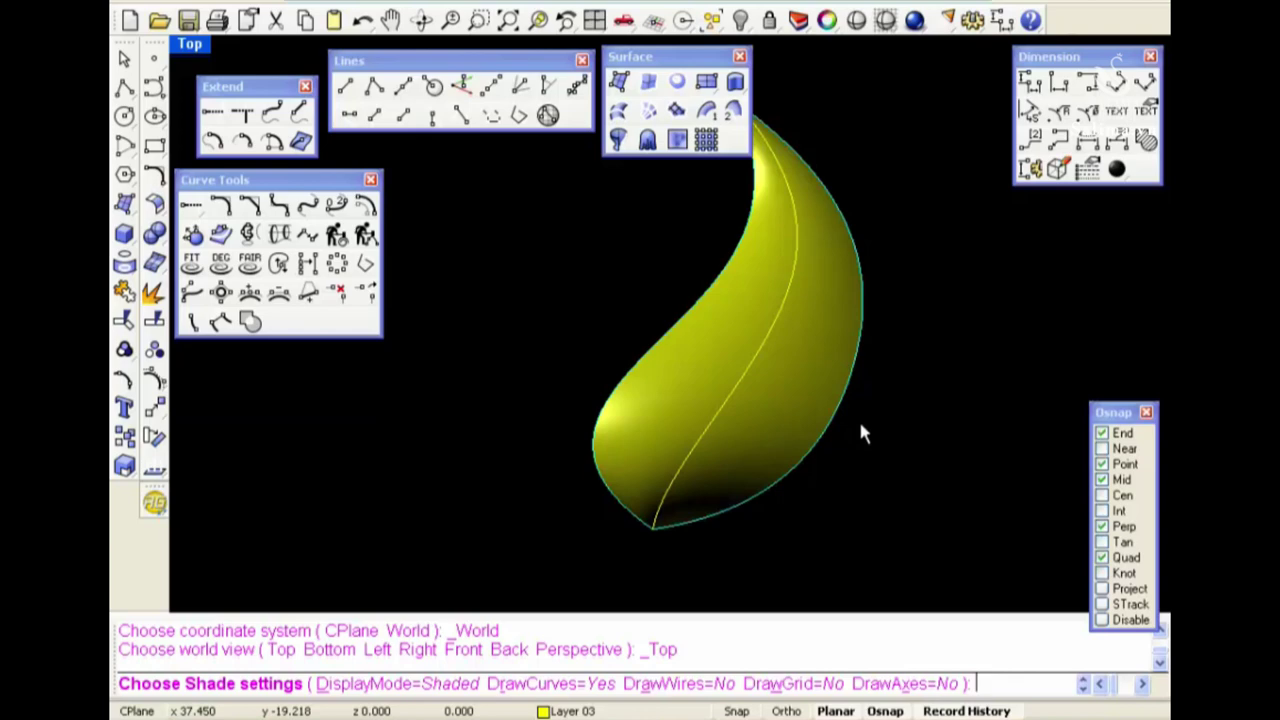
Delete the leaf surface and its curves
{"action": "key", "text": "Return"}
{"action": "left_click_drag", "start_coordinate": [975, 451], "coordinate": [533, 333]}
{"action": "key", "text": "Delete"}
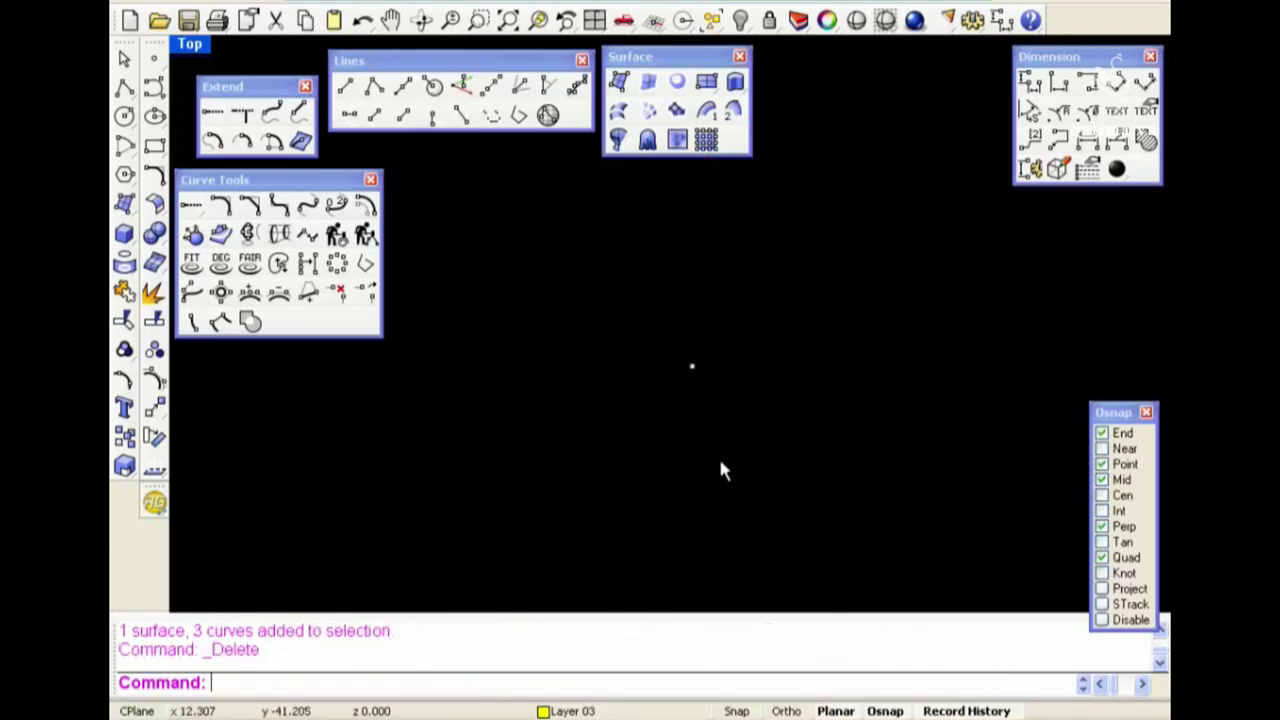
{"action": "key", "text": "ctrl+F2"}
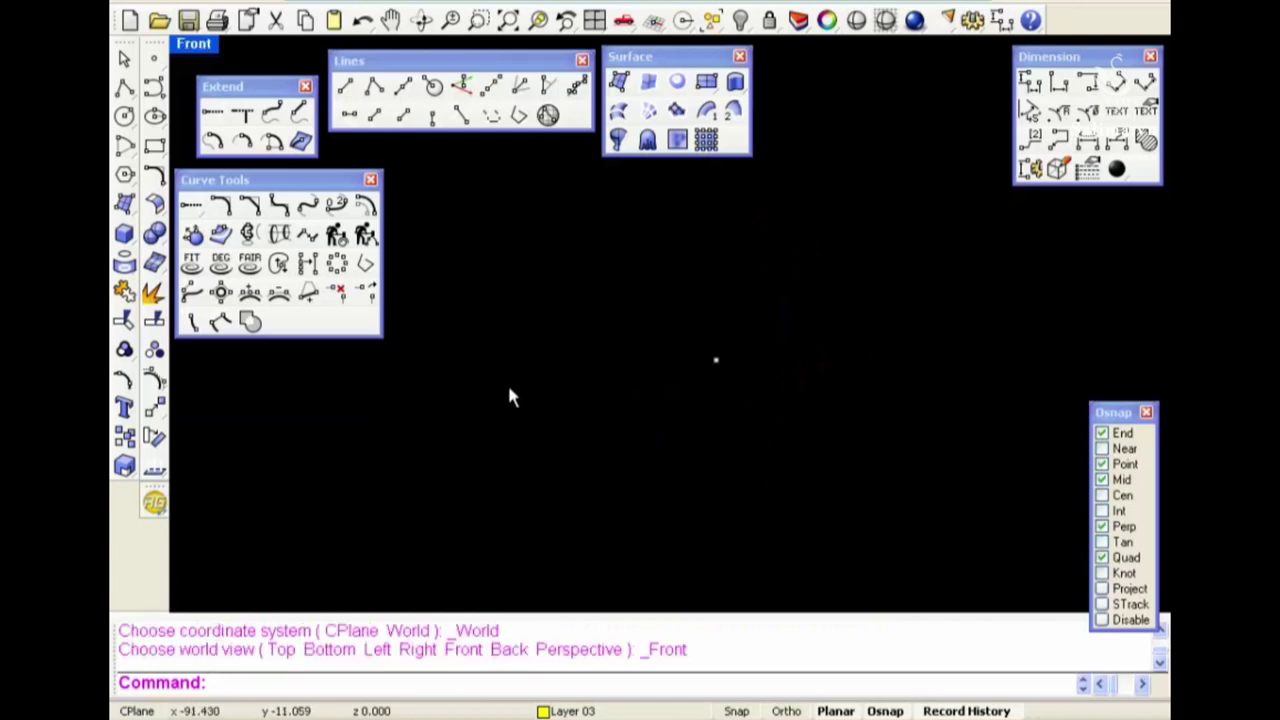
In the Front view, draw a diameter-17 circle centred at the origin
{"action": "type", "text": "cr"}
{"action": "key", "text": "Return"}
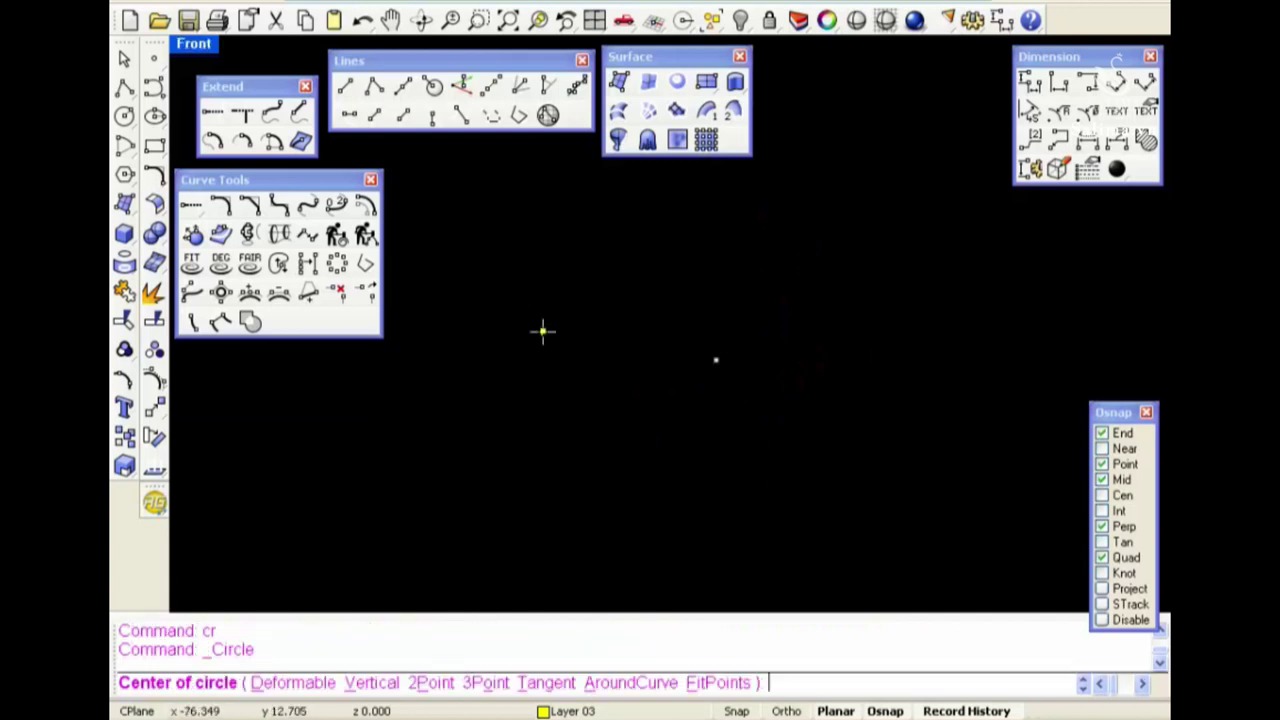
{"action": "type", "text": "0"}
{"action": "key", "text": "Return"}
{"action": "type", "text": "1"}
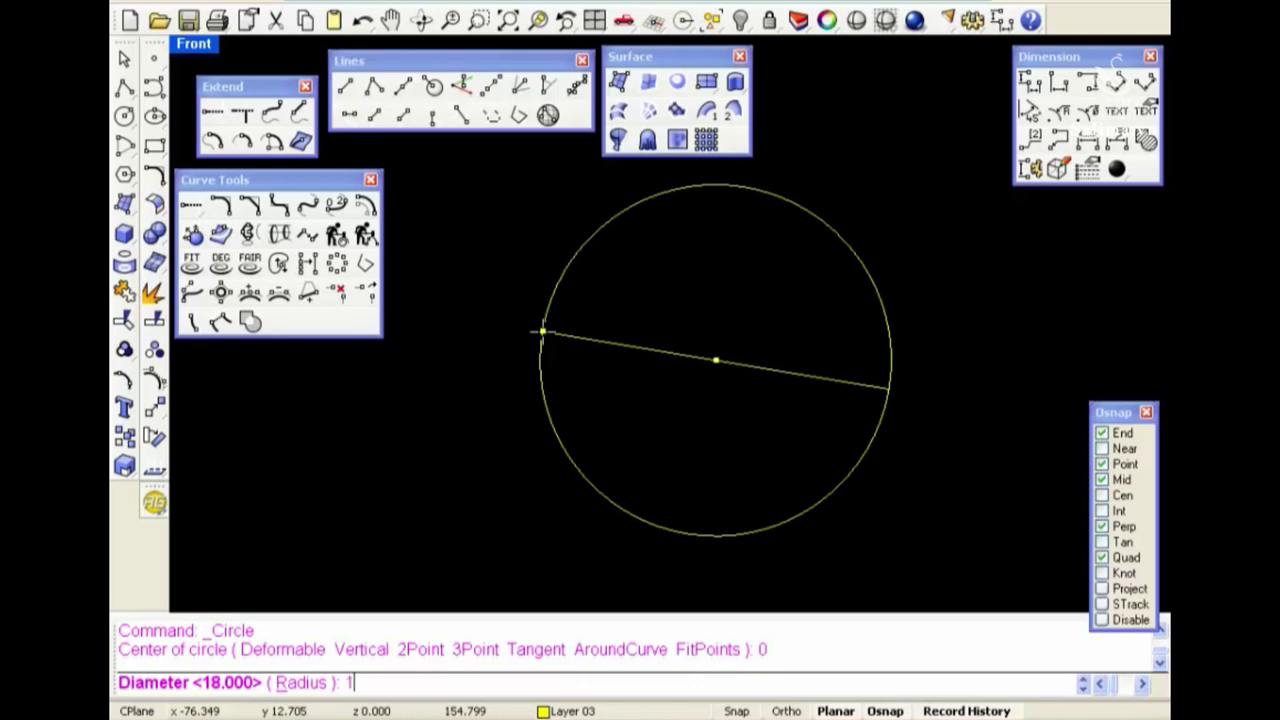
{"action": "type", "text": "7"}
{"action": "key", "text": "Return"}
Offset the diameter-17 circle by a distance of 1
{"action": "left_click_drag", "start_coordinate": [881, 291], "coordinate": [690, 354]}
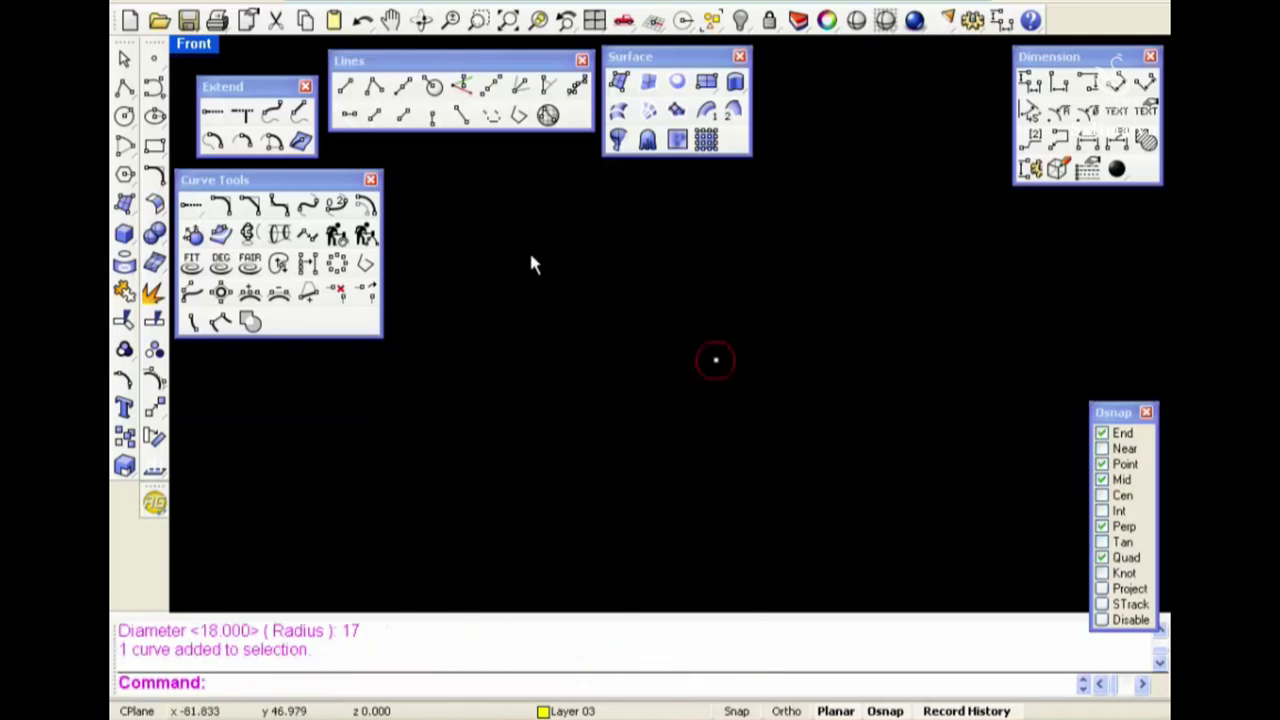
{"action": "left_click", "coordinate": [366, 205]}
{"action": "scroll", "coordinate": [914, 458], "scroll_direction": "up", "scroll_amount": 2}
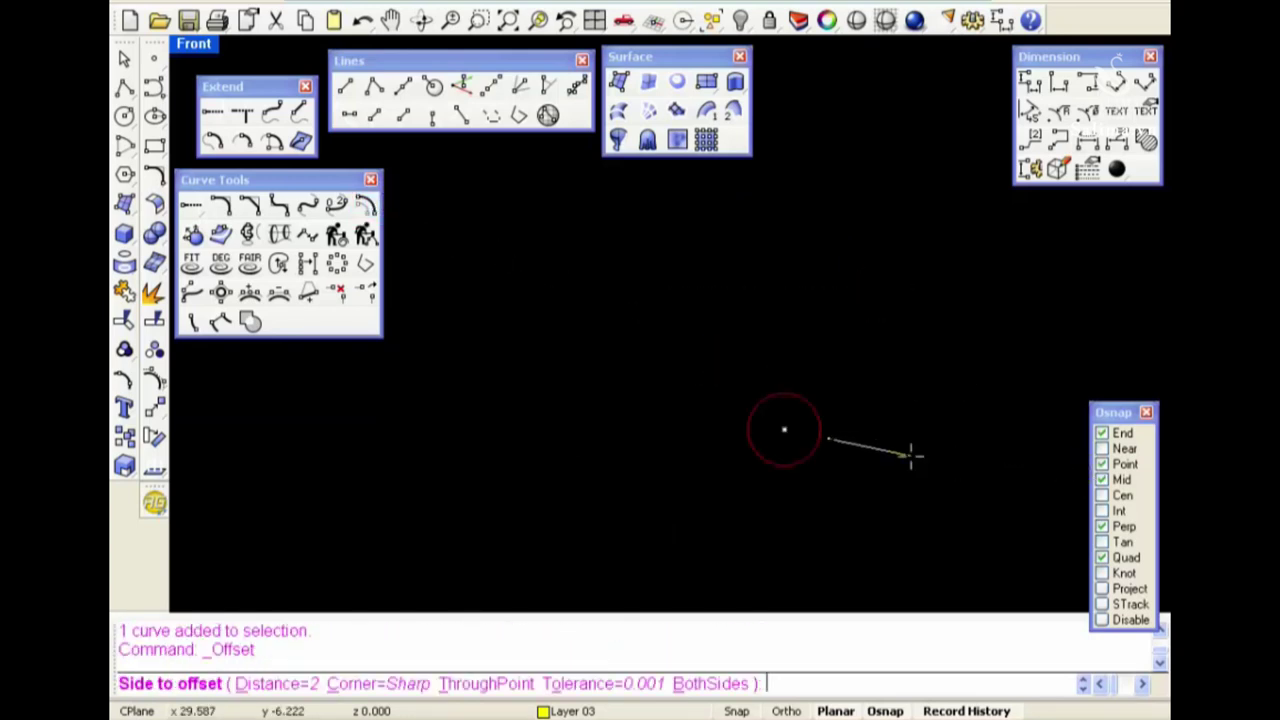
{"action": "type", "text": "1"}
{"action": "key", "text": "Return"}
{"action": "left_click", "coordinate": [910, 455]}
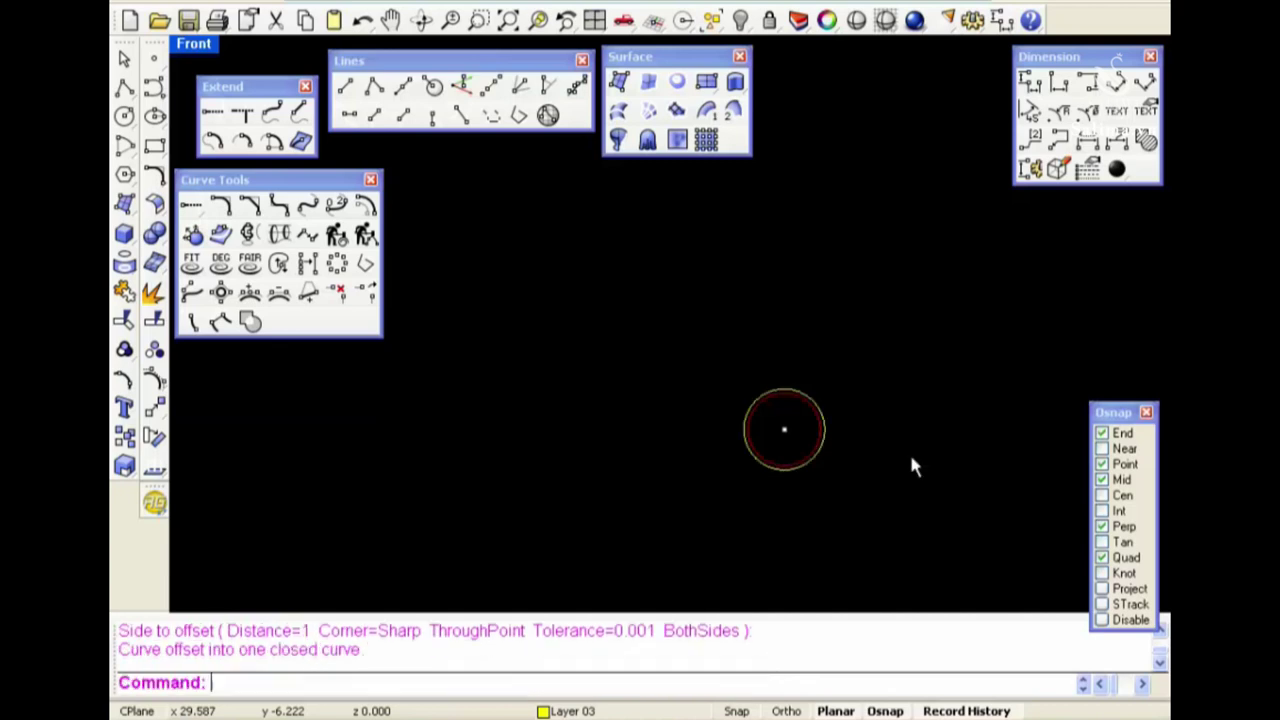
In the Top view, draw a diameter-7 circle centred at the origin
{"action": "key", "text": "ctrl+F1"}
{"action": "scroll", "coordinate": [786, 298], "scroll_direction": "up", "scroll_amount": 2}
{"action": "right_click_drag", "start_coordinate": [786, 298], "coordinate": [768, 475]}
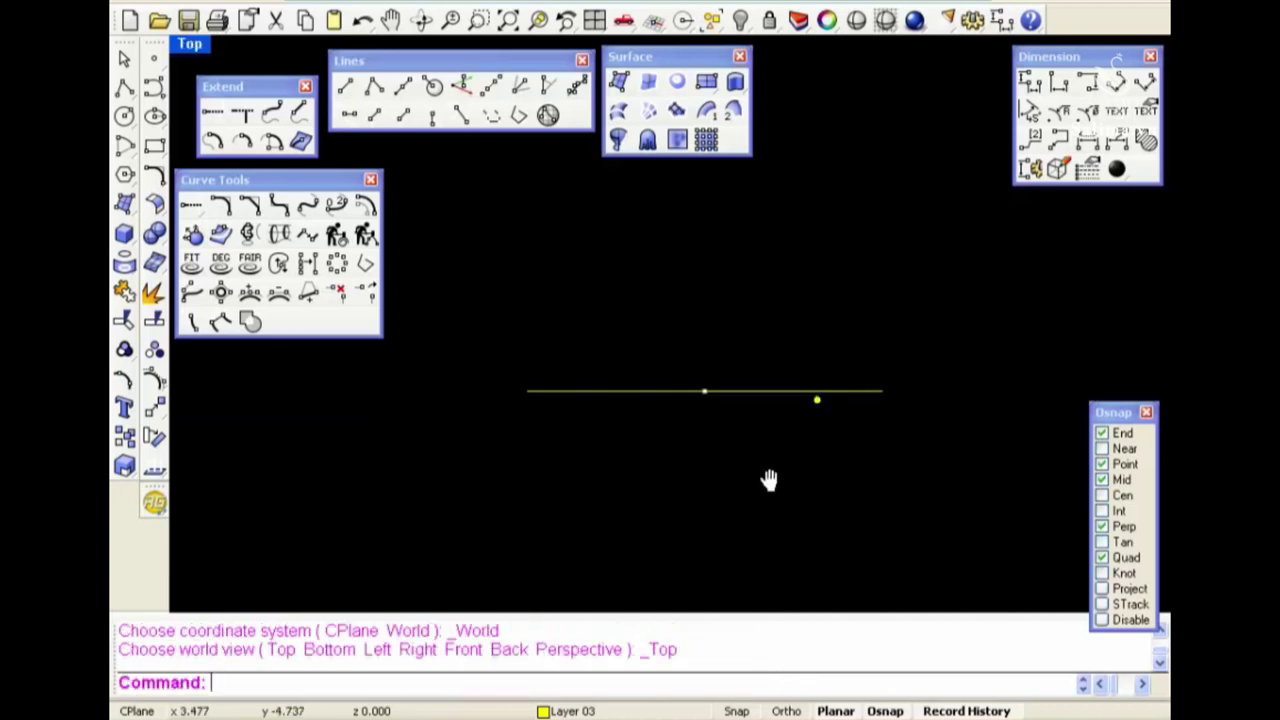
{"action": "type", "text": "cr"}
{"action": "key", "text": "Return"}
{"action": "type", "text": "0"}
{"action": "key", "text": "Return"}
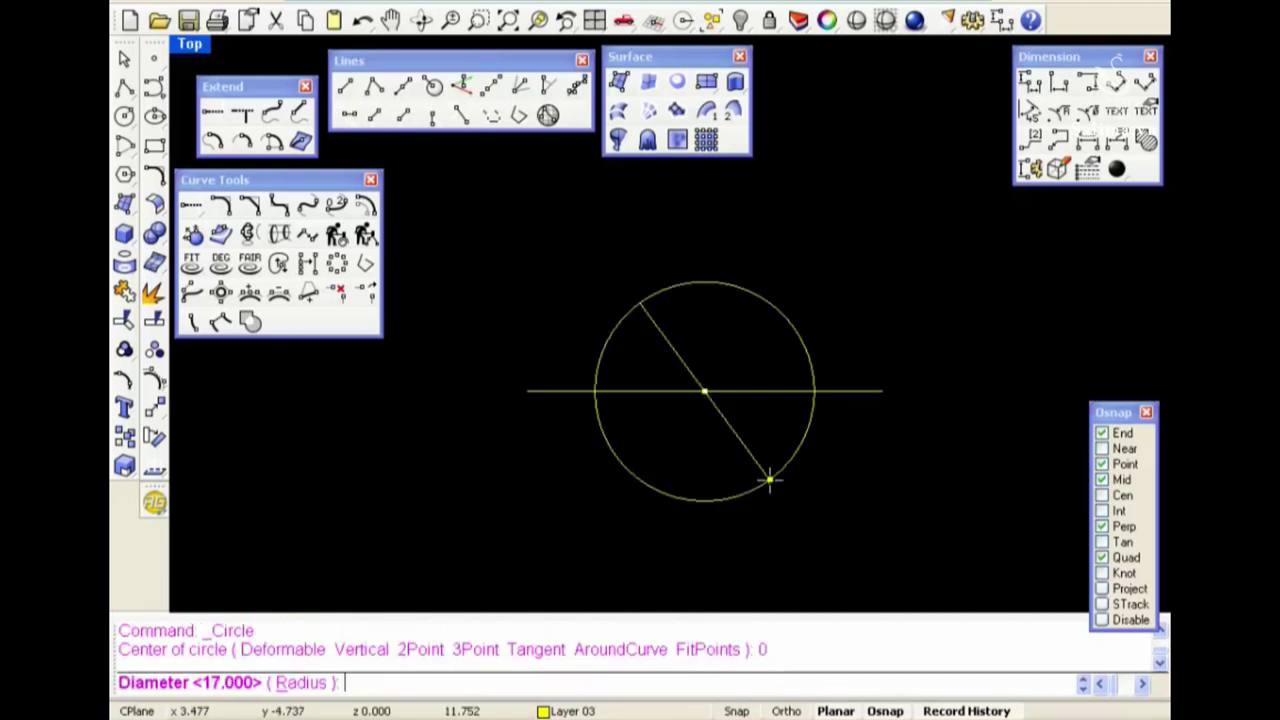
{"action": "type", "text": "7"}
{"action": "key", "text": "Return"}
Offset the small circle with a distance of 0.7
{"action": "left_click_drag", "start_coordinate": [743, 277], "coordinate": [660, 329]}
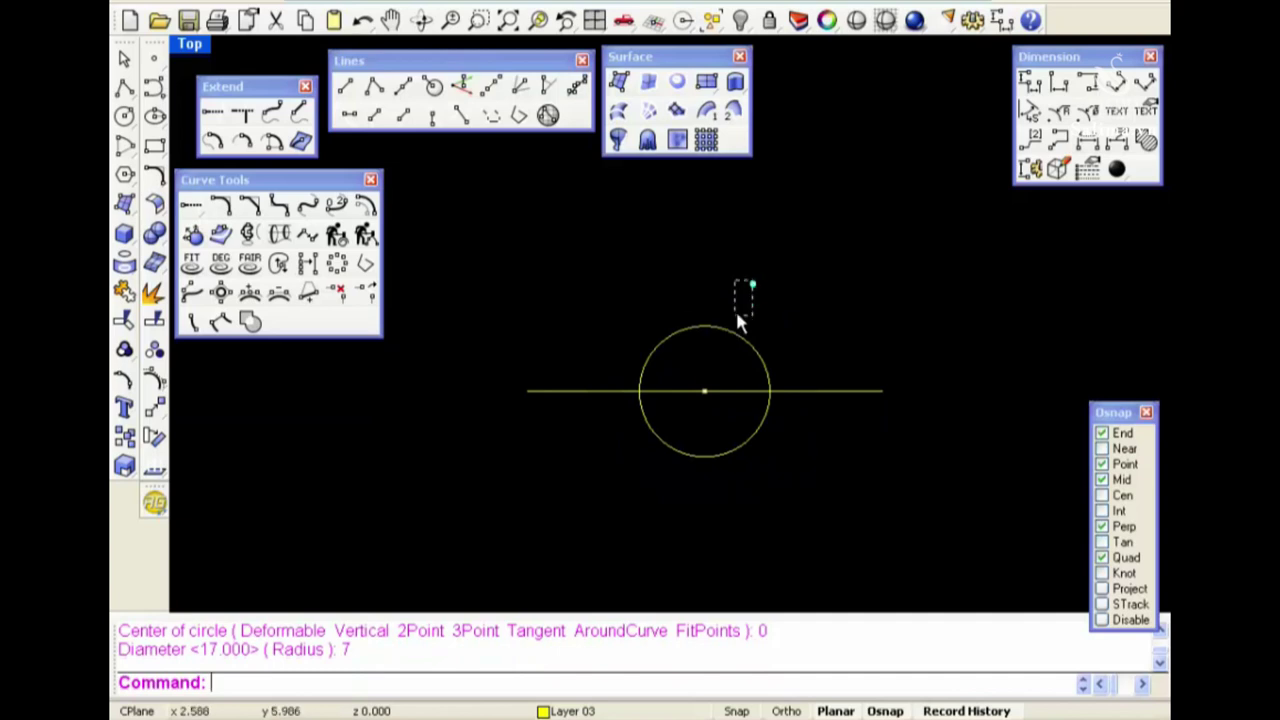
{"action": "left_click", "coordinate": [367, 205]}
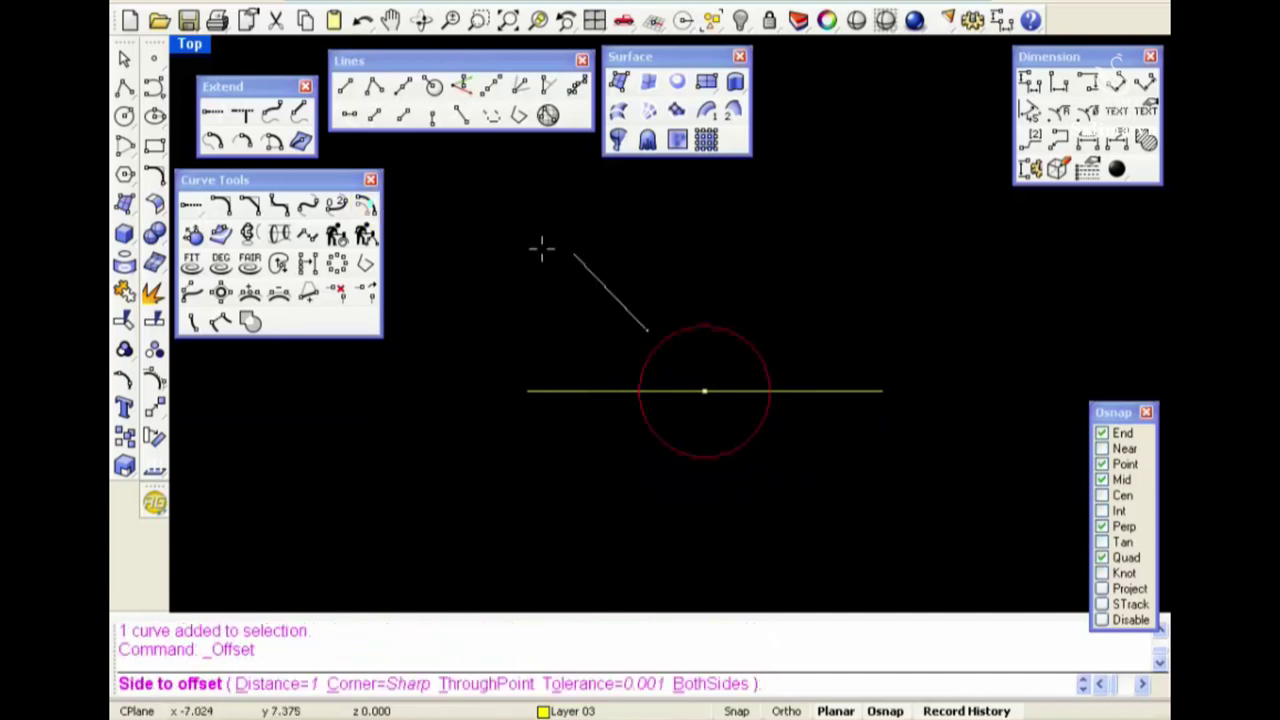
{"action": "type", "text": "7"}
{"action": "key", "text": "Return"}
Place the 0.7 offset copy outside the small circle
{"action": "left_click", "coordinate": [672, 274]}
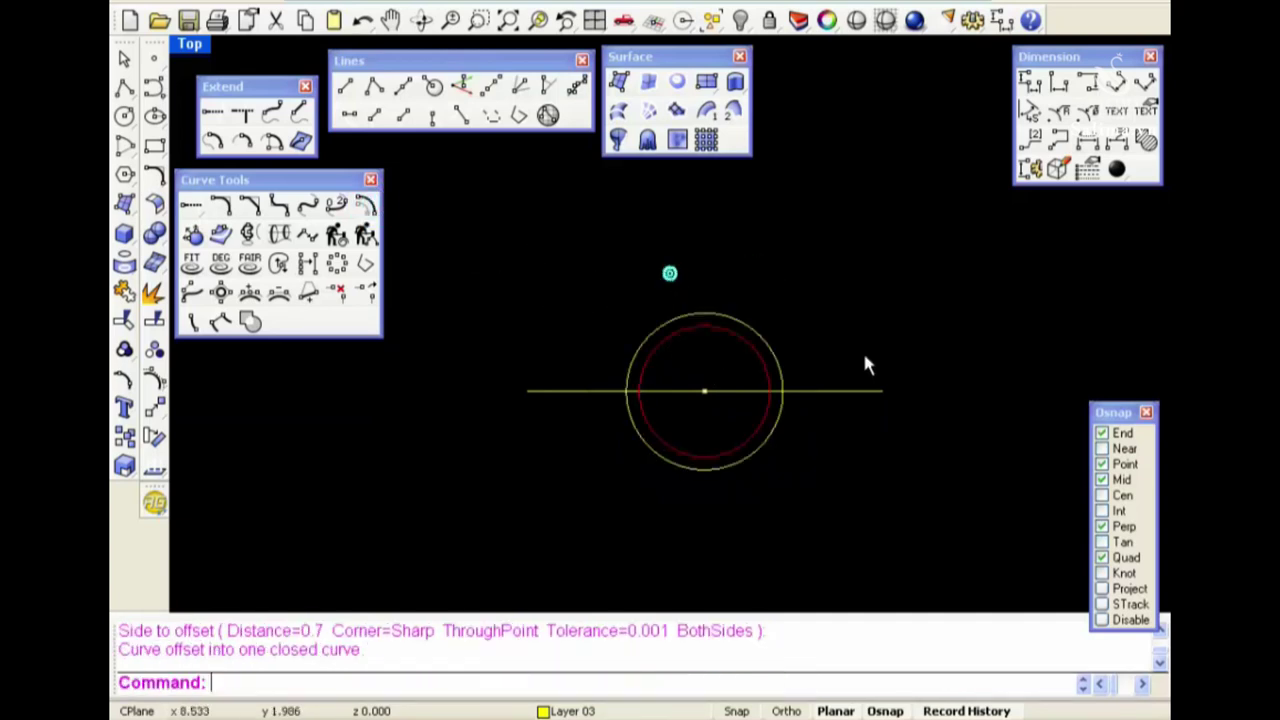
{"action": "scroll", "coordinate": [868, 360], "scroll_direction": "up", "scroll_amount": 2}
{"action": "right_click_drag", "start_coordinate": [896, 378], "coordinate": [823, 366]}
Draw a vertical 1.5 BothSides line centred on the horizontal line's right end
{"action": "key", "text": "l"}
{"action": "key", "text": "Return"}
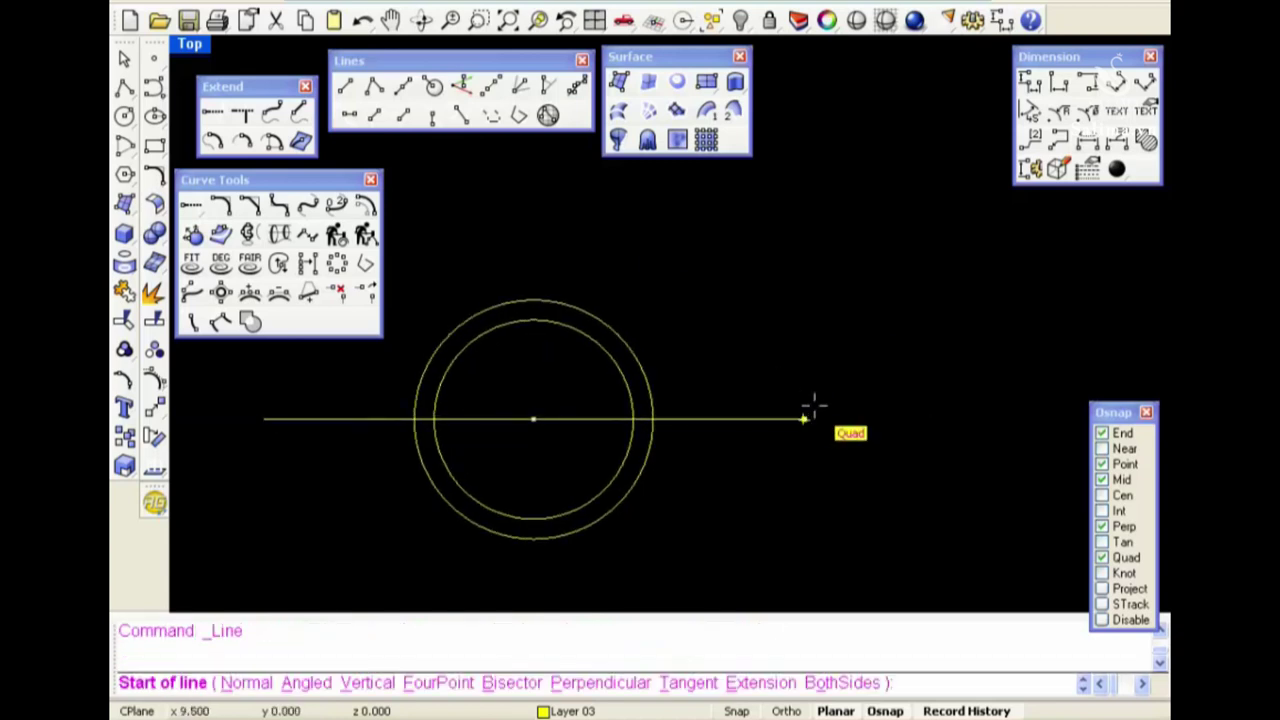
{"action": "left_click", "coordinate": [806, 418]}
{"action": "type", "text": "b"}
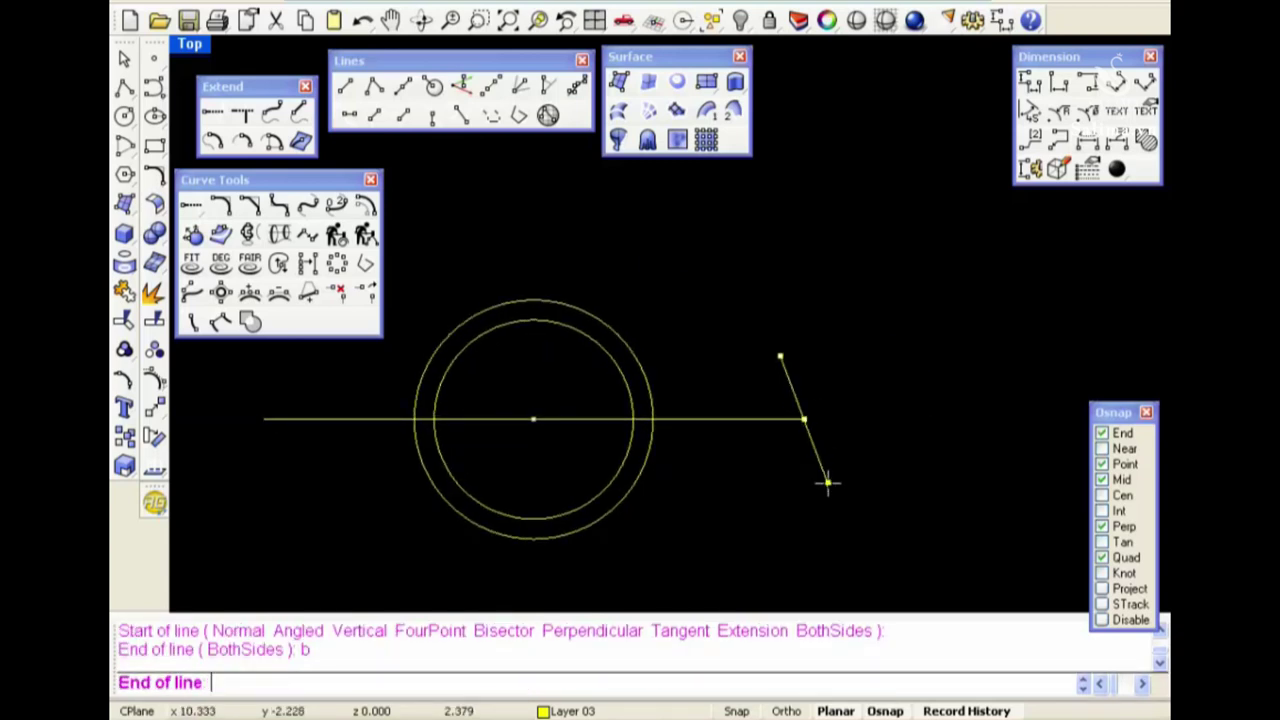
{"action": "type", "text": "1.5"}
{"action": "key", "text": "Return"}
{"action": "left_click", "coordinate": [827, 483]}
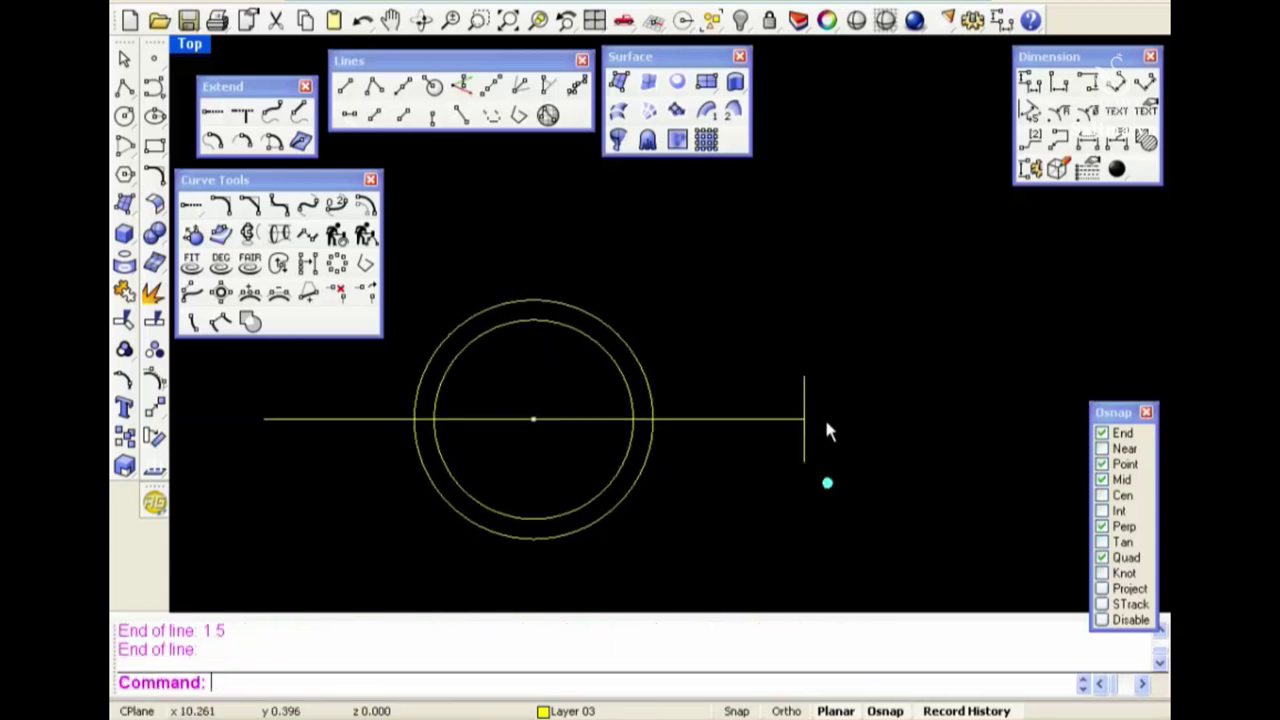
Check the result in Perspective, then make Default the current layer
{"action": "left_click", "coordinate": [801, 389]}
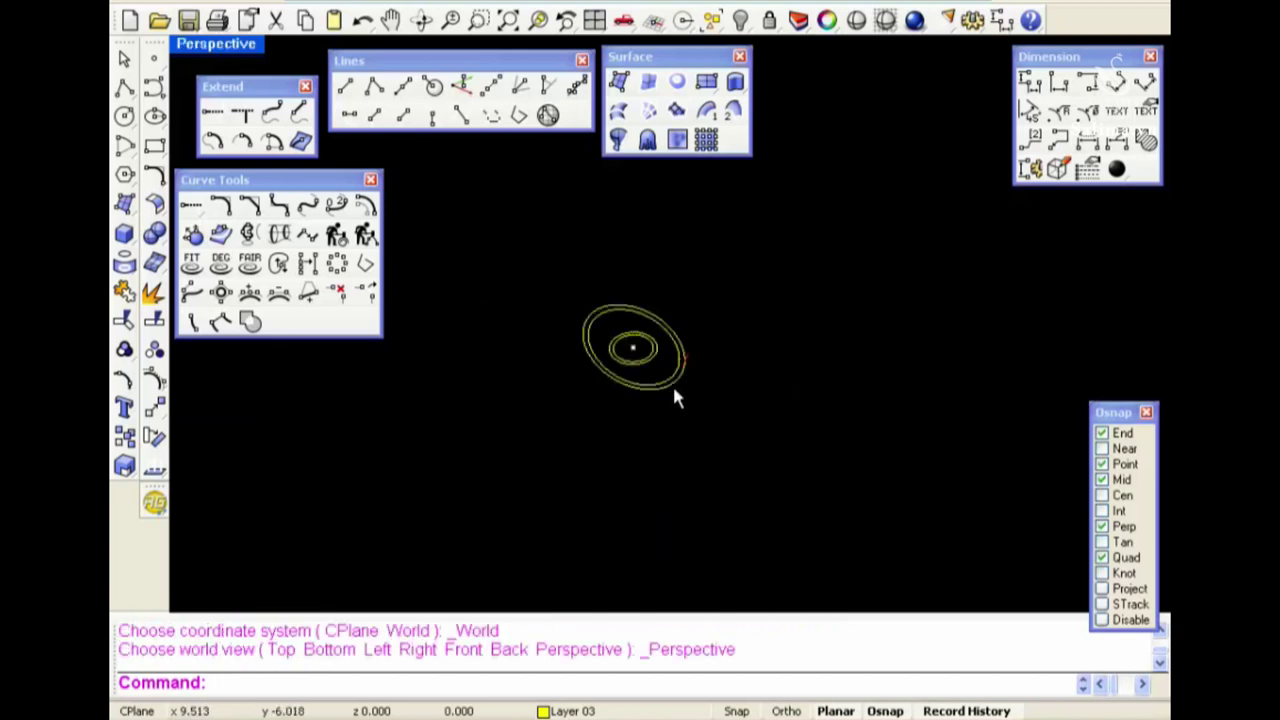
{"action": "mouse_move", "coordinate": [834, 397]}
{"action": "right_mouse_down"}
{"action": "mouse_move", "coordinate": [817, 349]}
{"action": "mouse_move", "coordinate": [985, 304]}
{"action": "mouse_move", "coordinate": [1006, 319]}
{"action": "right_mouse_up"}
{"action": "key", "text": "ctrl+F1"}
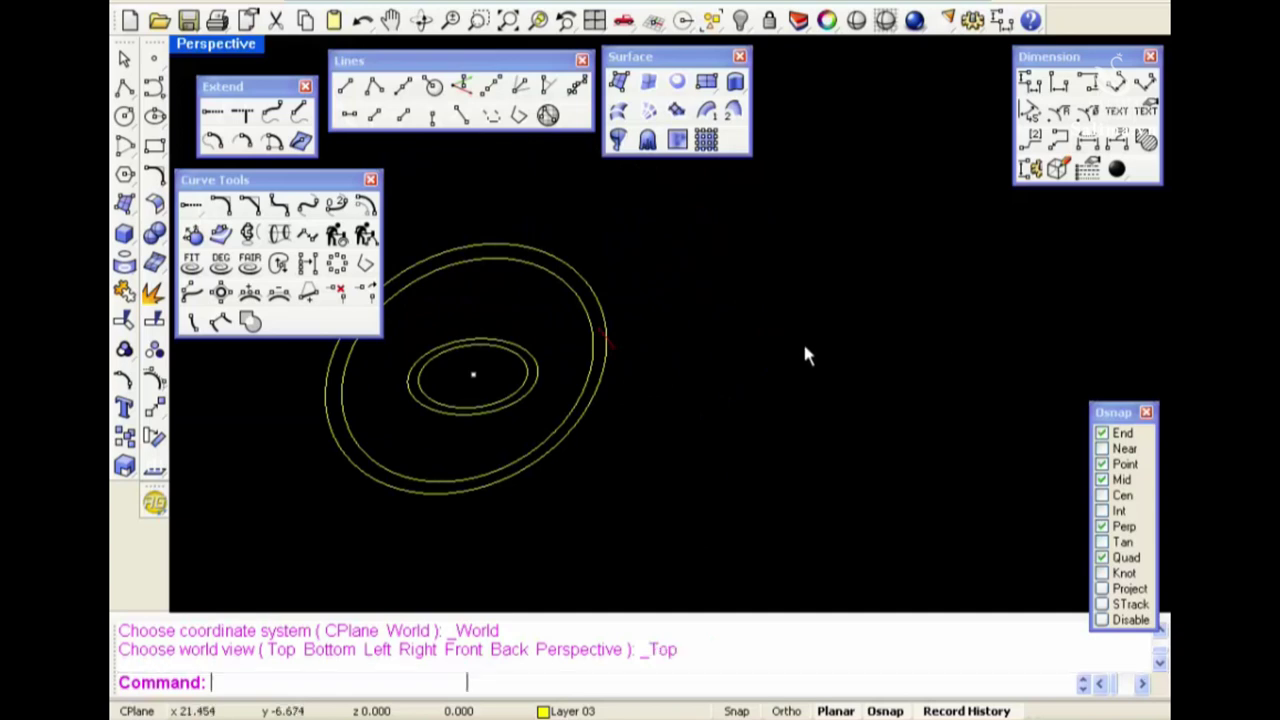
{"action": "left_click", "coordinate": [612, 711]}
{"action": "left_click", "coordinate": [593, 584]}
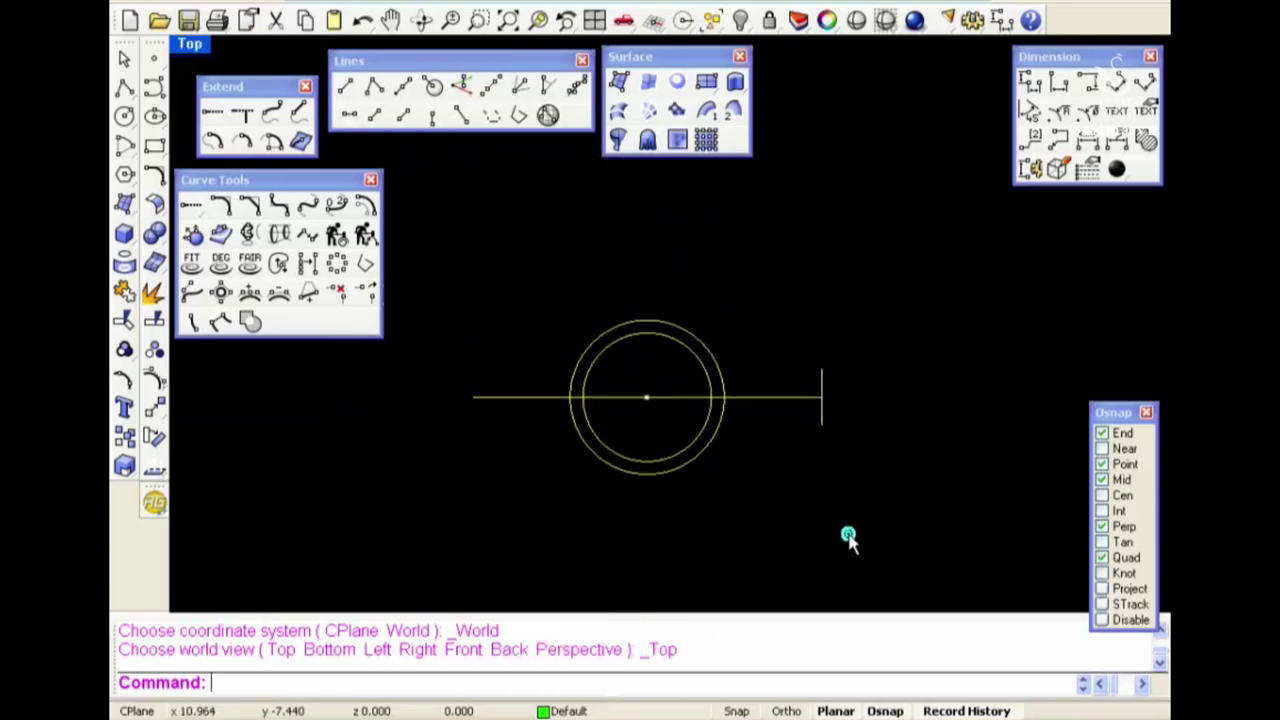
{"action": "type", "text": "cc"}
Draw a curve from the cross line's bottom end hugging over the circles
{"action": "key", "text": "Return"}
{"action": "left_click", "coordinate": [821, 425]}
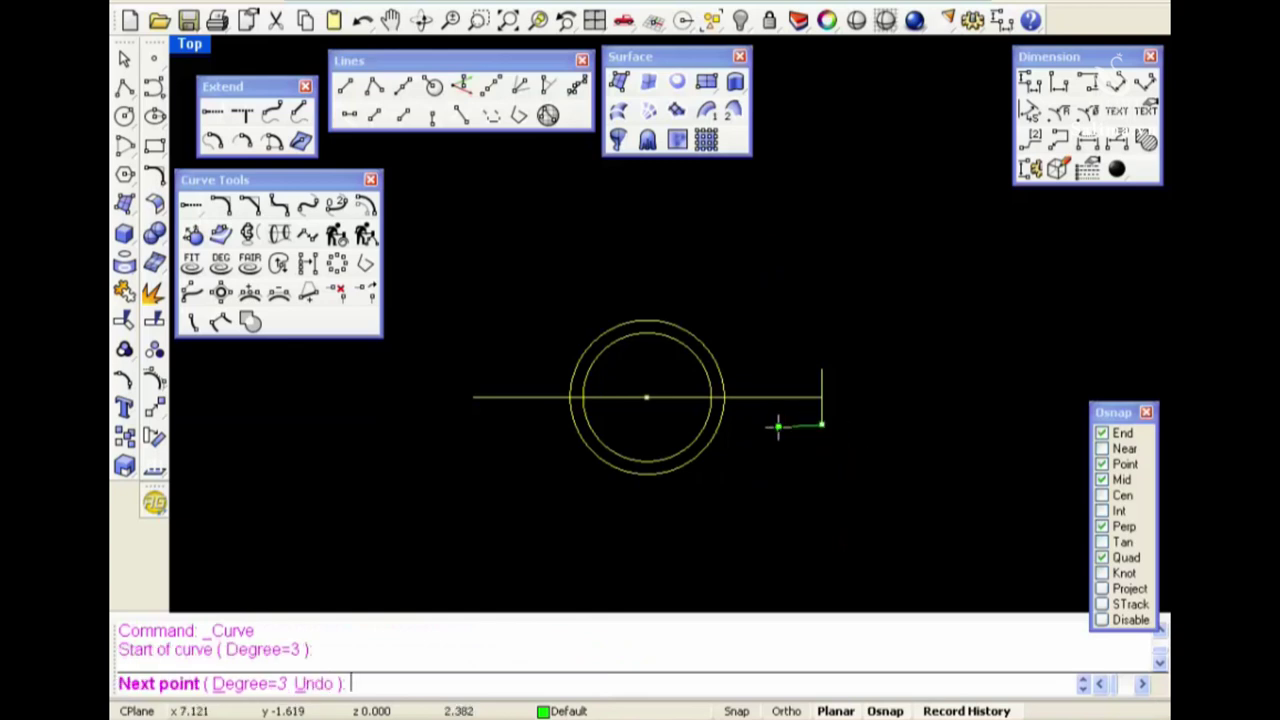
{"action": "left_click", "coordinate": [778, 427]}
{"action": "left_click", "coordinate": [726, 361]}
{"action": "left_click", "coordinate": [663, 315]}
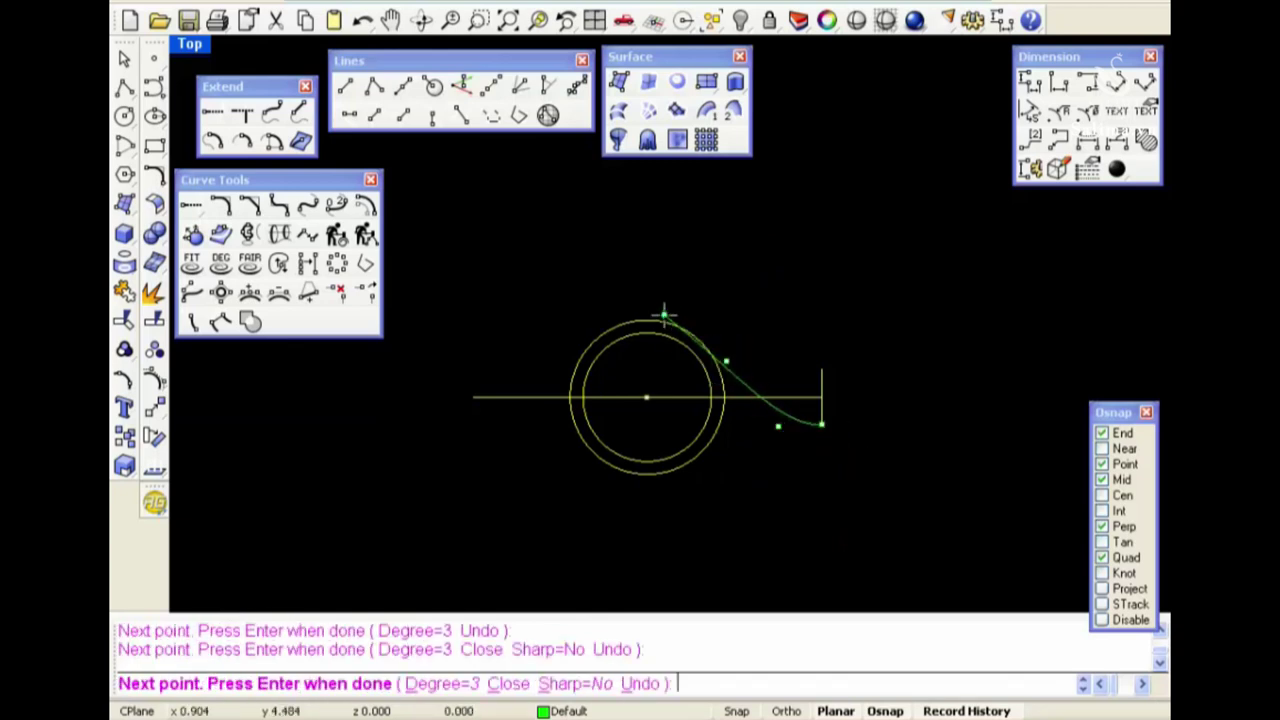
{"action": "left_click", "coordinate": [590, 333]}
{"action": "scroll", "coordinate": [577, 357], "scroll_direction": "up", "scroll_amount": 3}
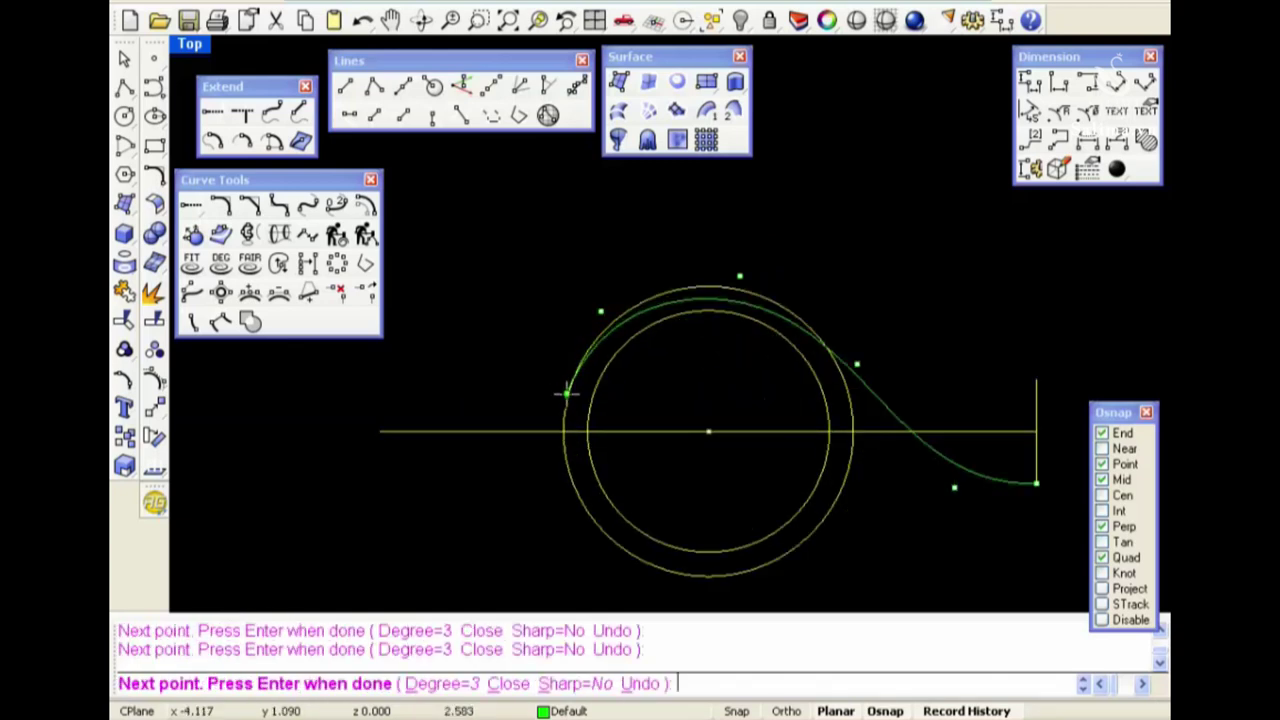
{"action": "key", "text": "Return"}
Draw a wider arching curve from the cross line's top end, then show the inner curve's control points
{"action": "type", "text": "cc"}
{"action": "key", "text": "Return"}
{"action": "left_click", "coordinate": [1030, 378]}
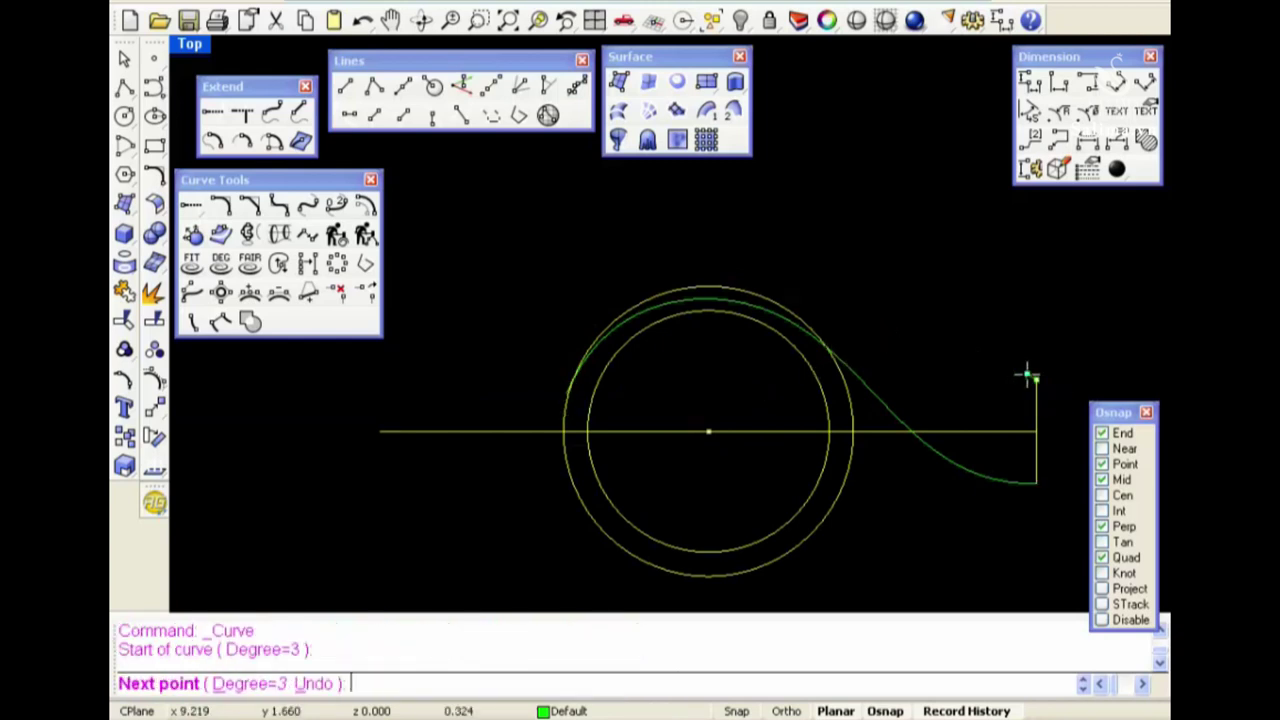
{"action": "left_click", "coordinate": [932, 380]}
{"action": "left_click", "coordinate": [791, 257]}
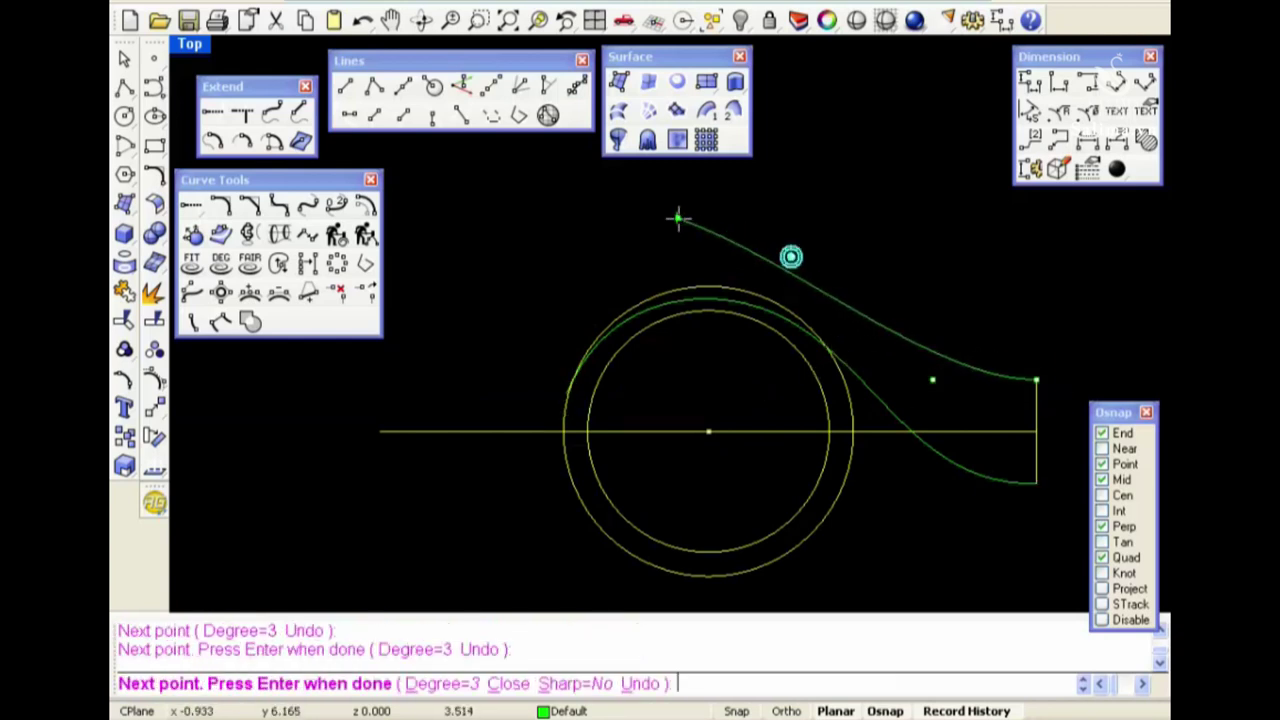
{"action": "left_click", "coordinate": [644, 220]}
{"action": "left_click", "coordinate": [556, 269]}
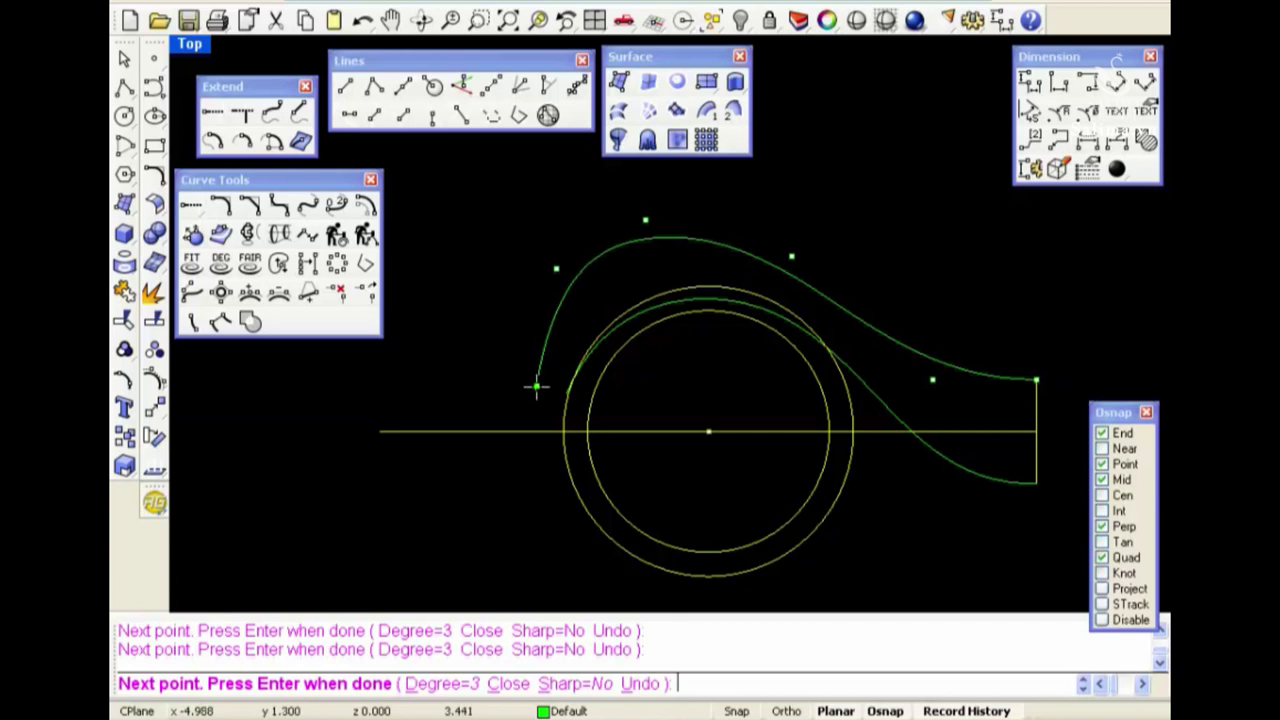
{"action": "left_click", "coordinate": [535, 386]}
{"action": "key", "text": "Return"}
{"action": "left_click", "coordinate": [760, 318]}
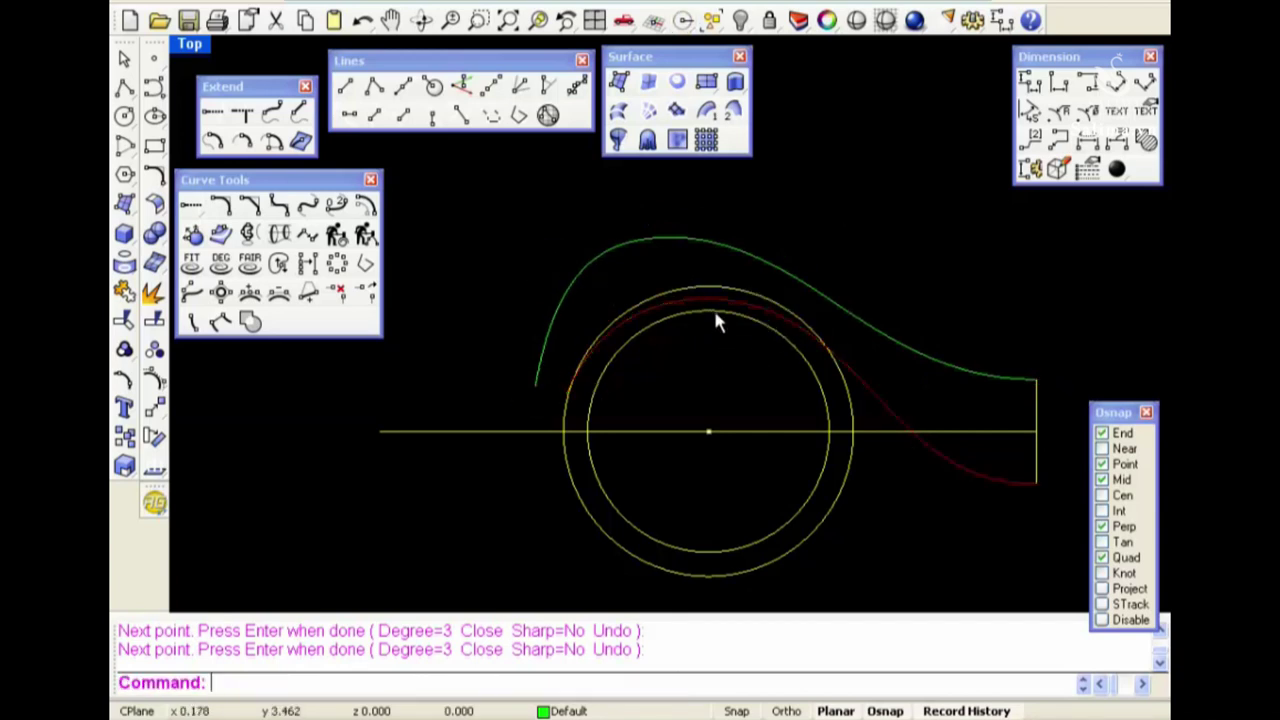
{"action": "key", "text": "F10"}
Nudge one control point of the inner swoosh curve slightly upward
{"action": "left_click_drag", "start_coordinate": [748, 290], "coordinate": [750, 292]}
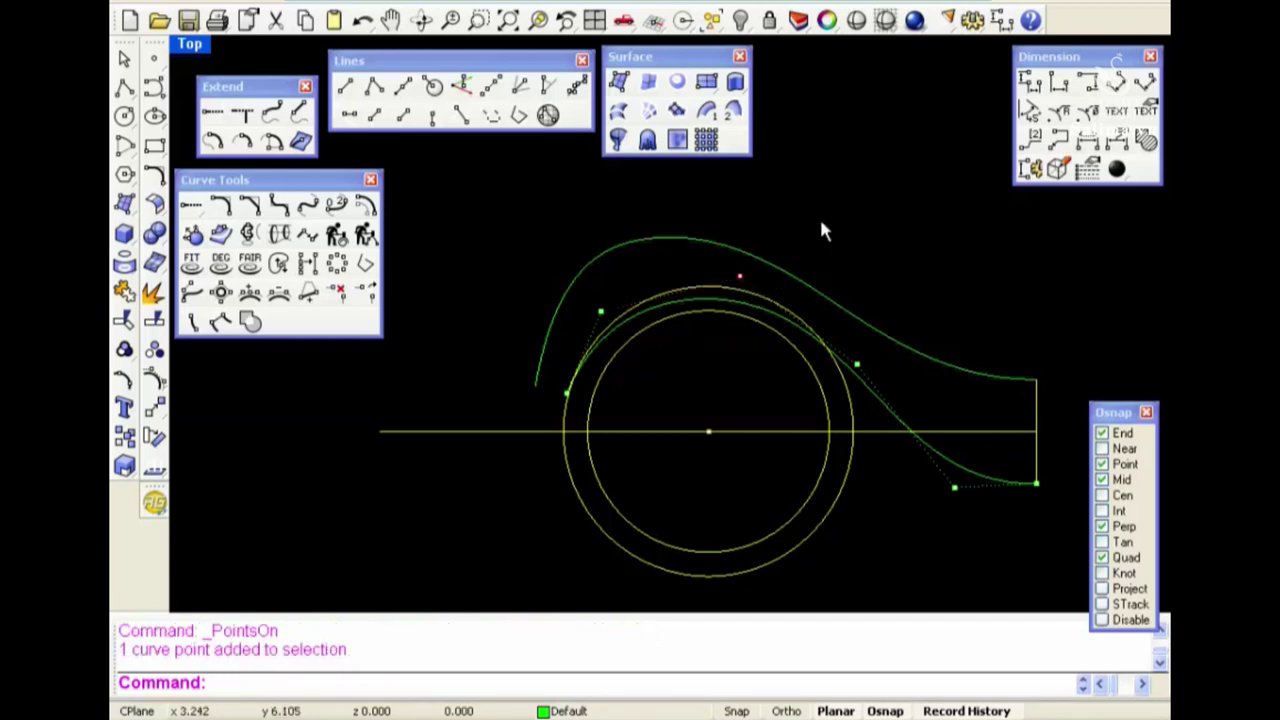
{"action": "scroll", "coordinate": [819, 216], "scroll_direction": "up", "scroll_amount": 2}
{"action": "type", "text": "M"}
{"action": "key", "text": "Return"}
{"action": "left_click", "coordinate": [843, 262]}
{"action": "left_click", "coordinate": [844, 250]}
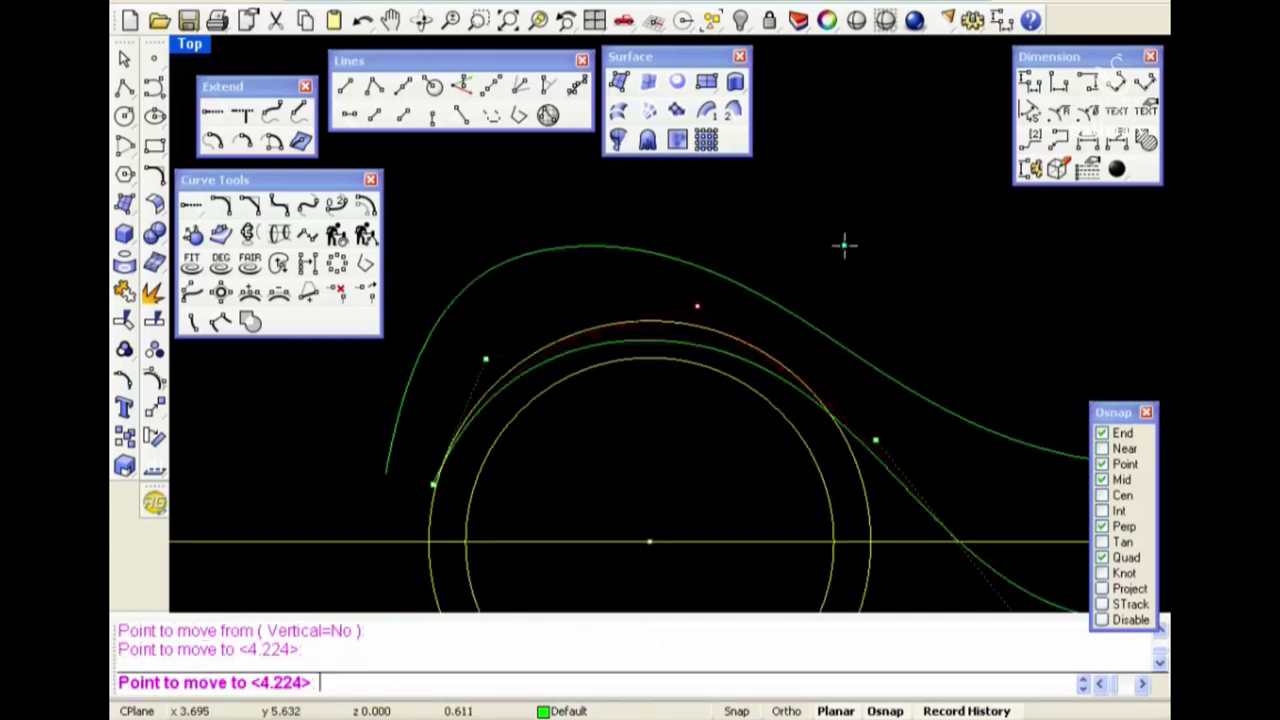
Shift two more inner-curve control points slightly to smooth its arc
{"action": "left_click_drag", "start_coordinate": [470, 346], "coordinate": [522, 398]}
{"action": "key", "text": "Return"}
{"action": "left_click", "coordinate": [608, 436]}
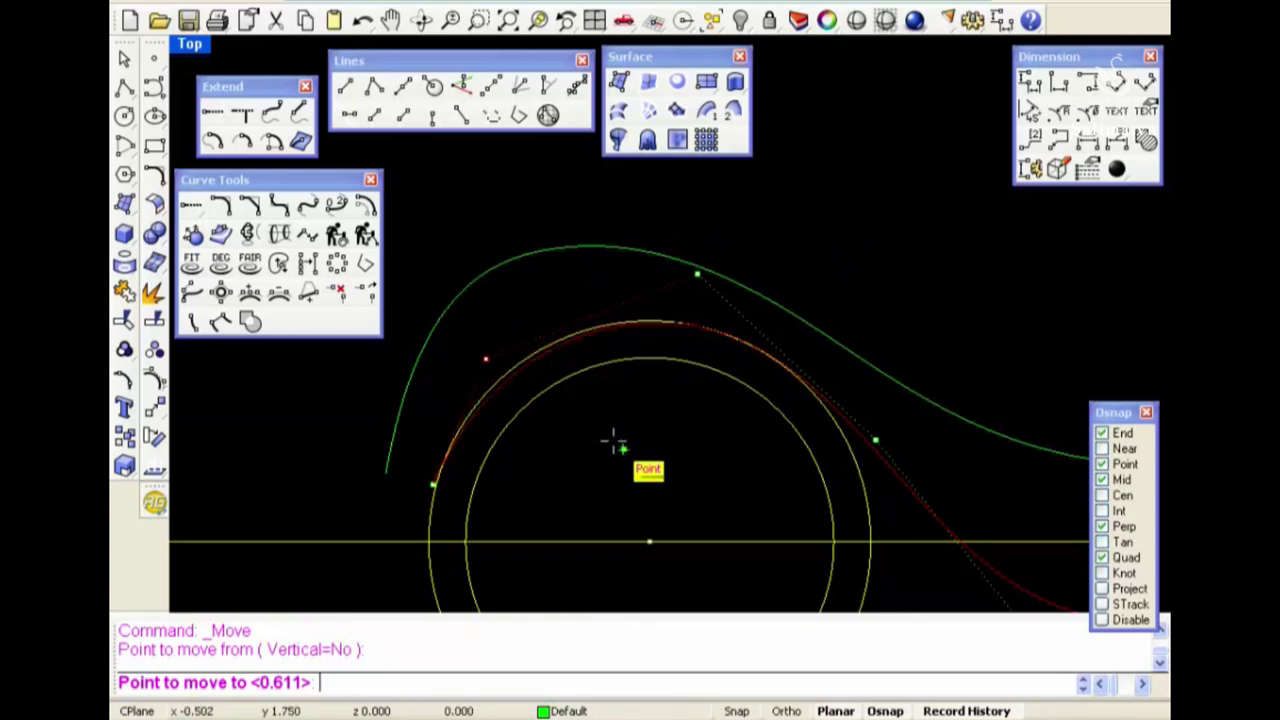
{"action": "left_click", "coordinate": [613, 440]}
{"action": "scroll", "coordinate": [571, 435], "scroll_direction": "up", "scroll_amount": 2}
{"action": "right_click_drag", "start_coordinate": [571, 435], "coordinate": [782, 466]}
{"action": "key", "text": "Return"}
{"action": "left_click", "coordinate": [777, 463]}
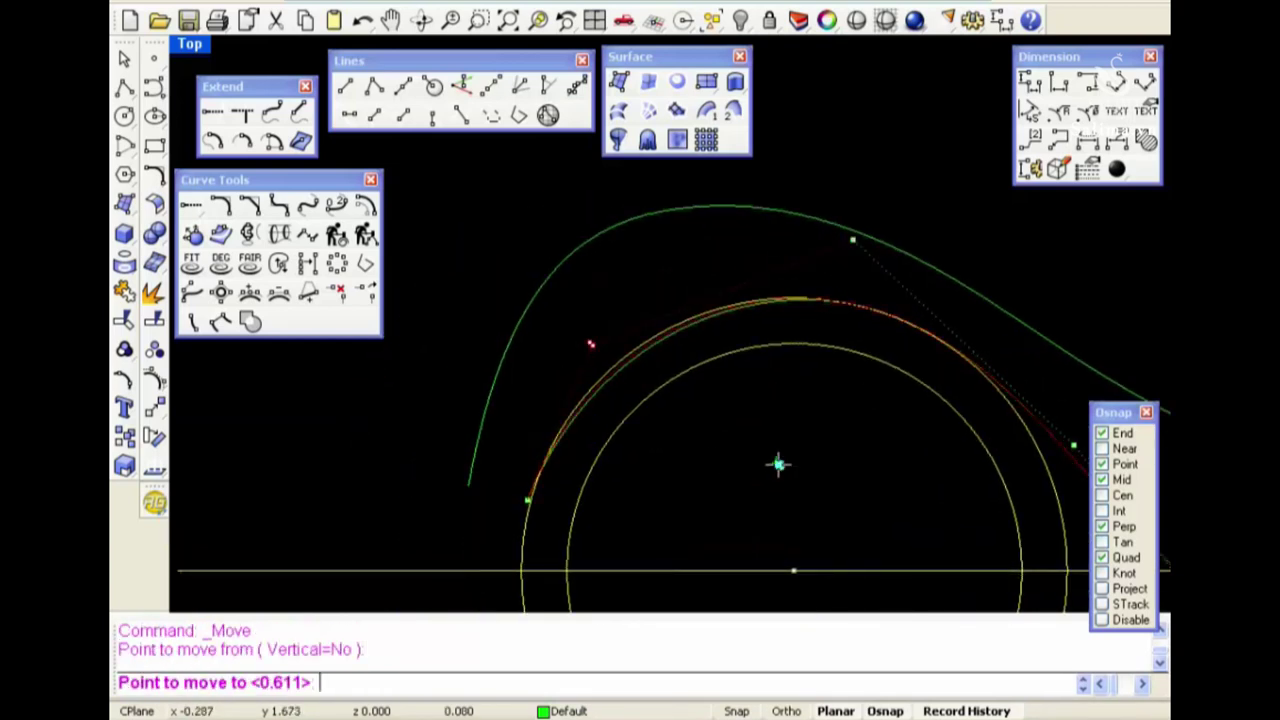
{"action": "left_click", "coordinate": [775, 460]}
{"action": "scroll", "coordinate": [534, 406], "scroll_direction": "up", "scroll_amount": 2}
Move the control point near the inner curve's left end a little to the right
{"action": "left_click", "coordinate": [534, 402]}
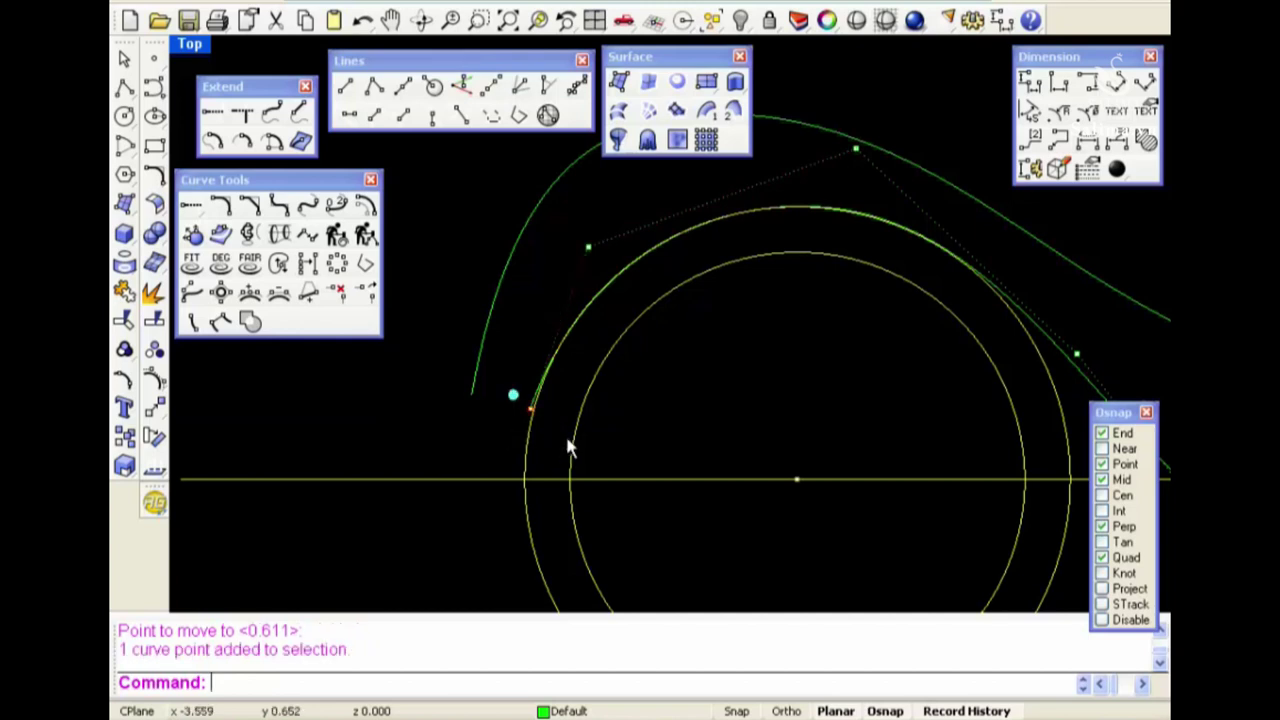
{"action": "scroll", "coordinate": [560, 436], "scroll_direction": "up", "scroll_amount": 2}
{"action": "type", "text": "M"}
{"action": "key", "text": "Return"}
{"action": "left_click", "coordinate": [555, 436]}
{"action": "left_click", "coordinate": [566, 434]}
{"action": "scroll", "coordinate": [688, 462], "scroll_direction": "down", "scroll_amount": 2}
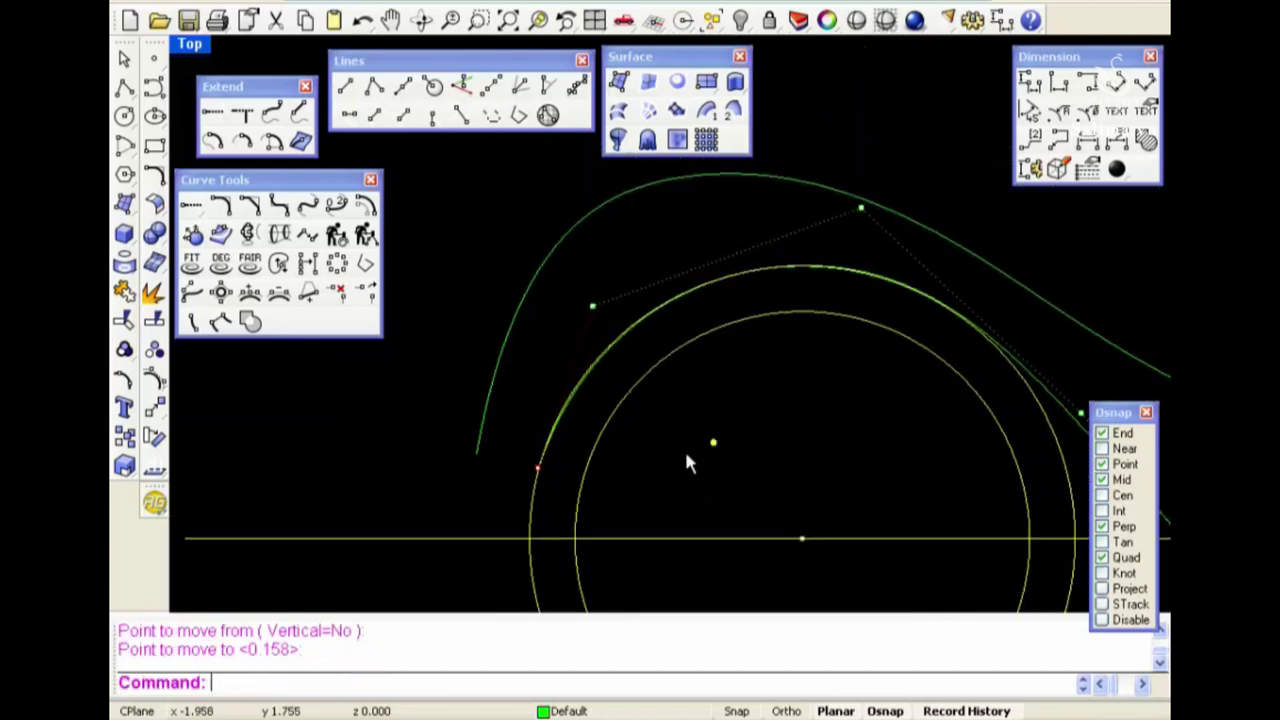
{"action": "scroll", "coordinate": [567, 302], "scroll_direction": "up", "scroll_amount": 2}
Nudge another swoosh control point into a smoother position
{"action": "left_click", "coordinate": [569, 291]}
{"action": "key", "text": "Return"}
{"action": "left_click", "coordinate": [734, 426]}
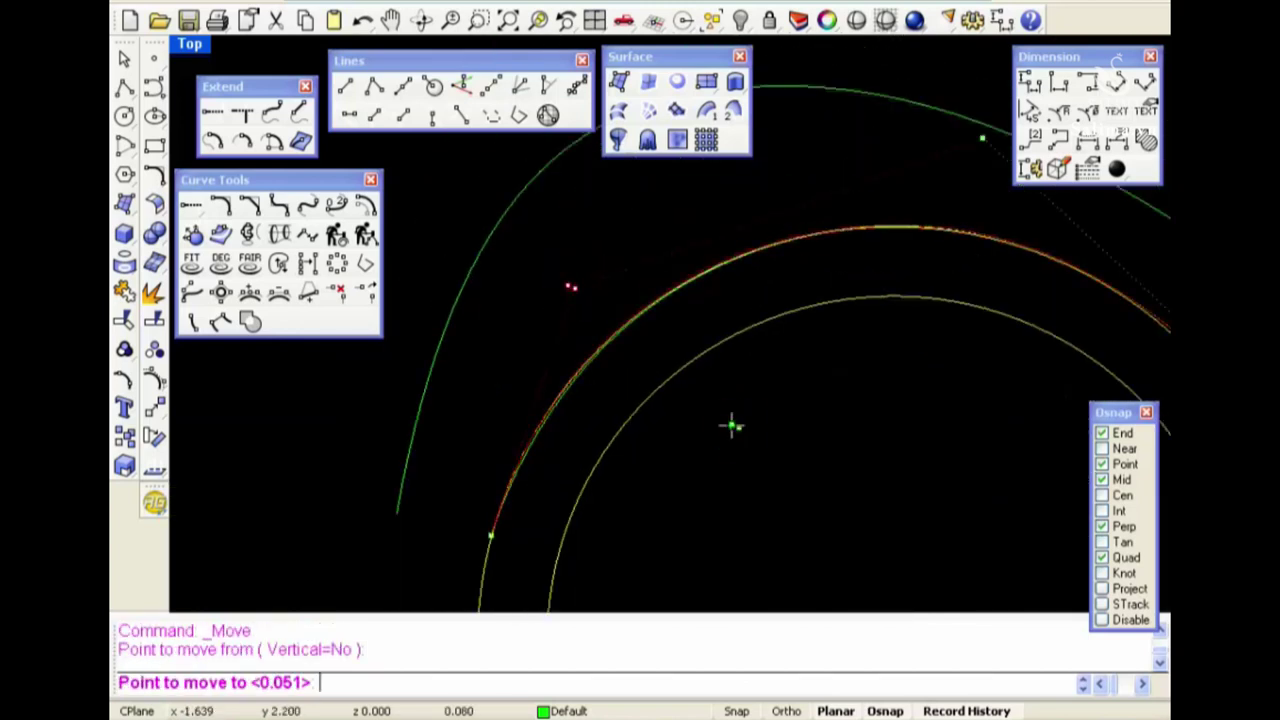
{"action": "left_click", "coordinate": [731, 428]}
{"action": "scroll", "coordinate": [731, 430], "scroll_direction": "down", "scroll_amount": 2}
{"action": "scroll", "coordinate": [760, 340], "scroll_direction": "down", "scroll_amount": 1}
{"action": "scroll", "coordinate": [790, 300], "scroll_direction": "up", "scroll_amount": 2}
Move a further swoosh control point slightly downward
{"action": "left_click", "coordinate": [810, 321]}
{"action": "scroll", "coordinate": [811, 290], "scroll_direction": "up", "scroll_amount": 2}
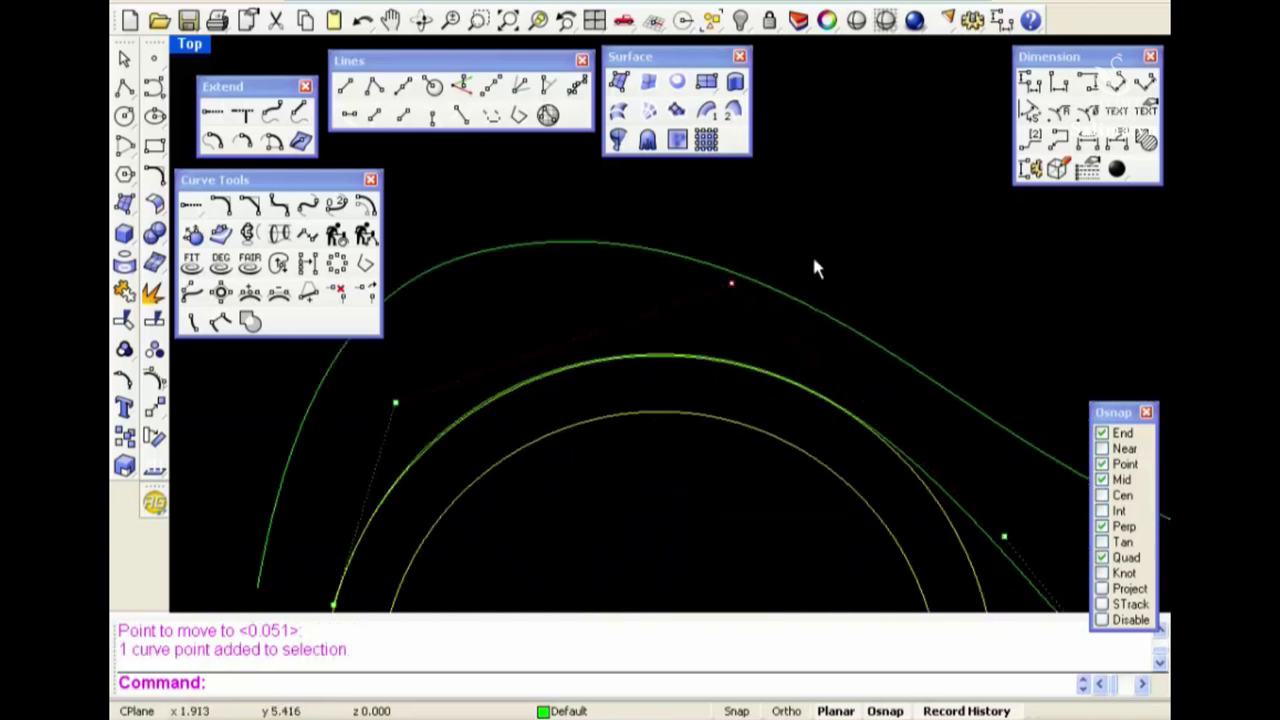
{"action": "key", "text": "Return"}
{"action": "left_click", "coordinate": [813, 258]}
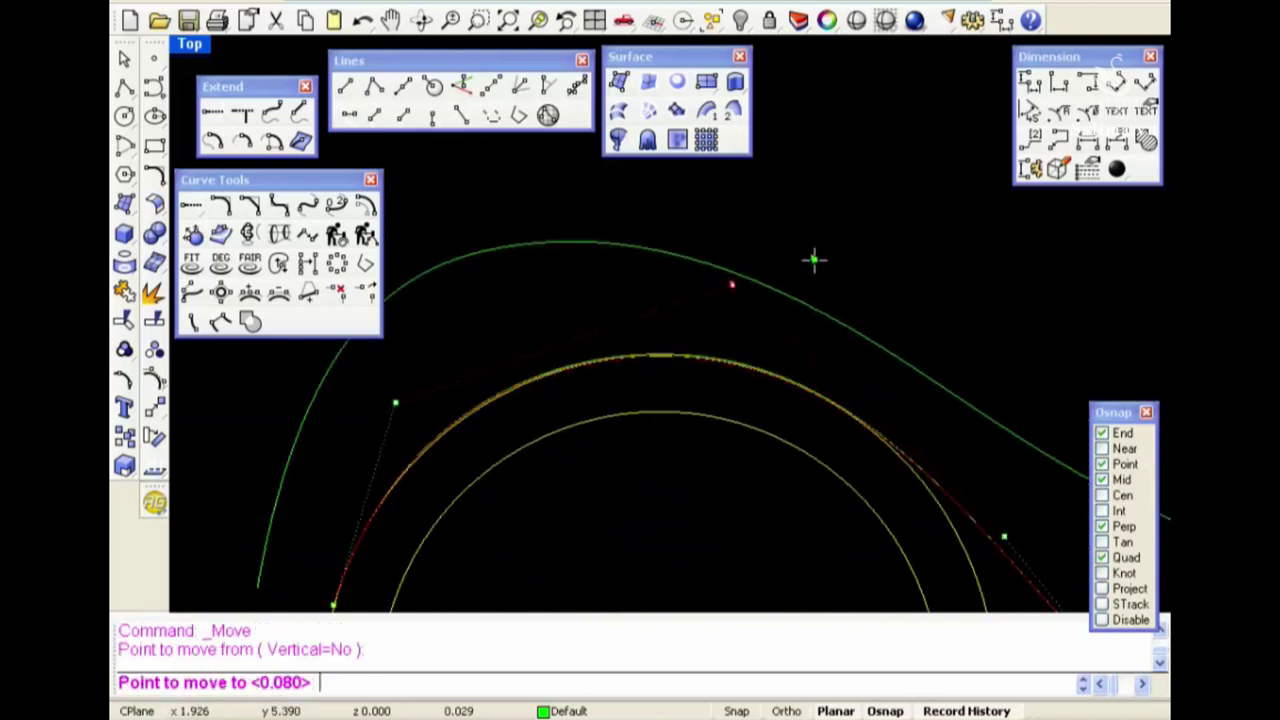
{"action": "left_click", "coordinate": [815, 262]}
{"action": "scroll", "coordinate": [817, 266], "scroll_direction": "down", "scroll_amount": 1}
{"action": "scroll", "coordinate": [906, 323], "scroll_direction": "down", "scroll_amount": 2}
{"action": "scroll", "coordinate": [886, 432], "scroll_direction": "up", "scroll_amount": 1}
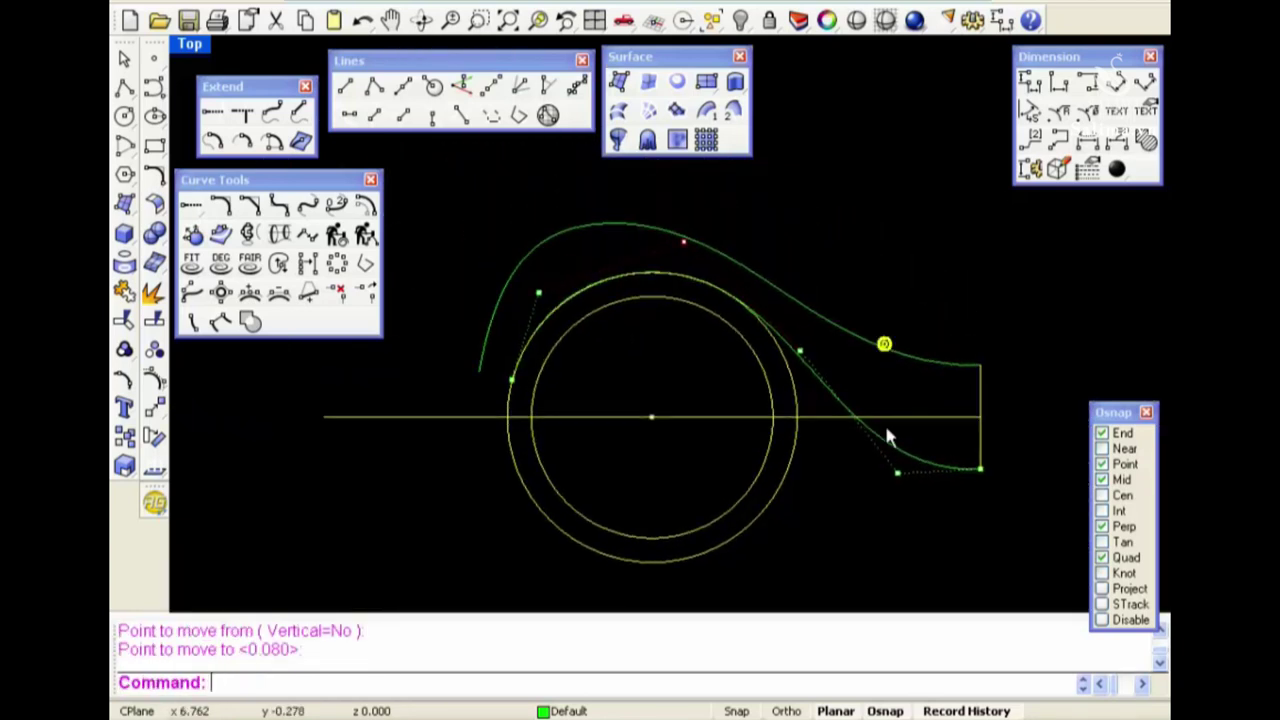
Show the upper swoosh's control points and move two of them toward the outer circle
{"action": "left_click", "coordinate": [855, 345]}
{"action": "right_click_drag", "start_coordinate": [851, 337], "coordinate": [897, 380]}
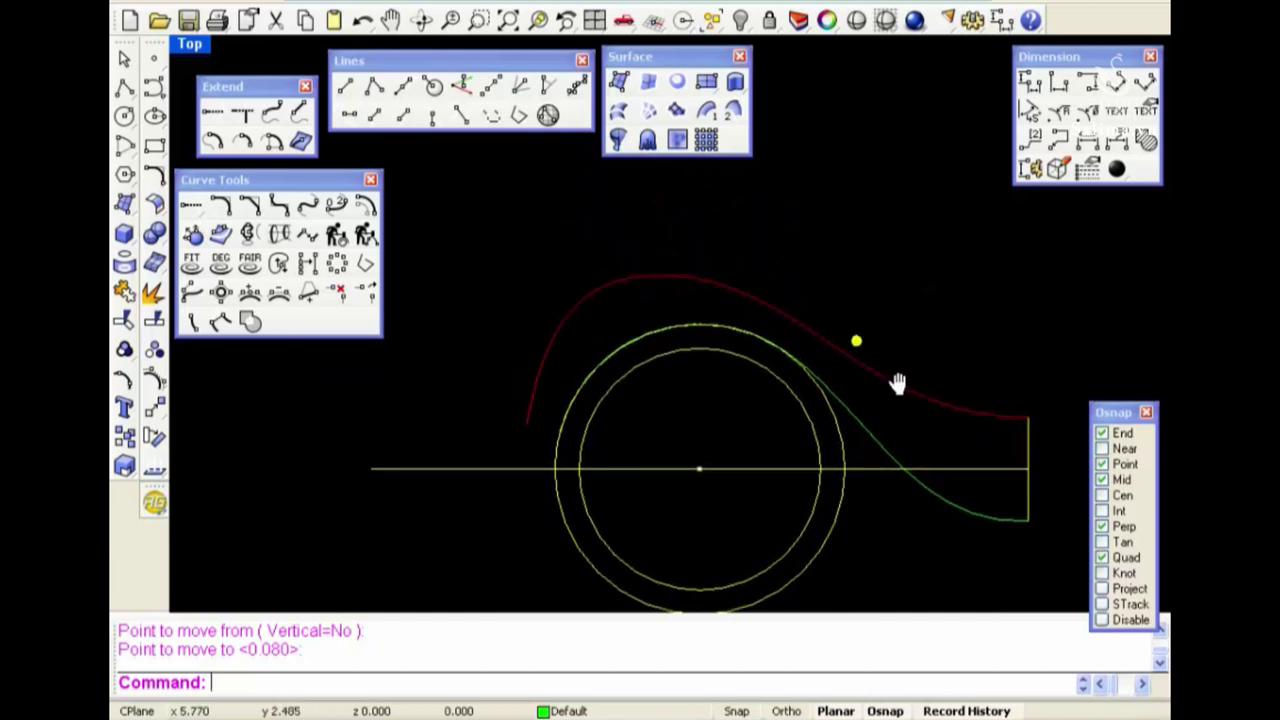
{"action": "key", "text": "F10"}
{"action": "left_click_drag", "start_coordinate": [489, 222], "coordinate": [645, 350]}
{"action": "scroll", "coordinate": [648, 250], "scroll_direction": "up", "scroll_amount": 2}
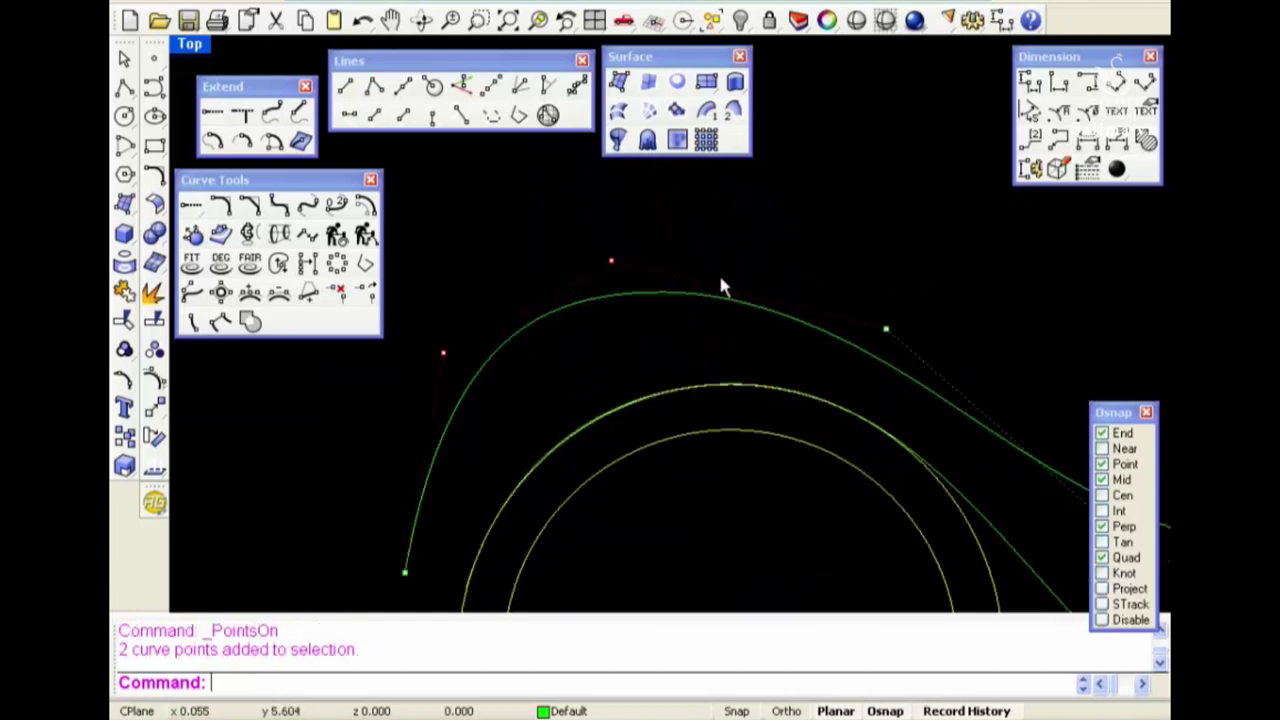
{"action": "key", "text": "m"}
{"action": "key", "text": "Return"}
{"action": "left_click", "coordinate": [760, 223]}
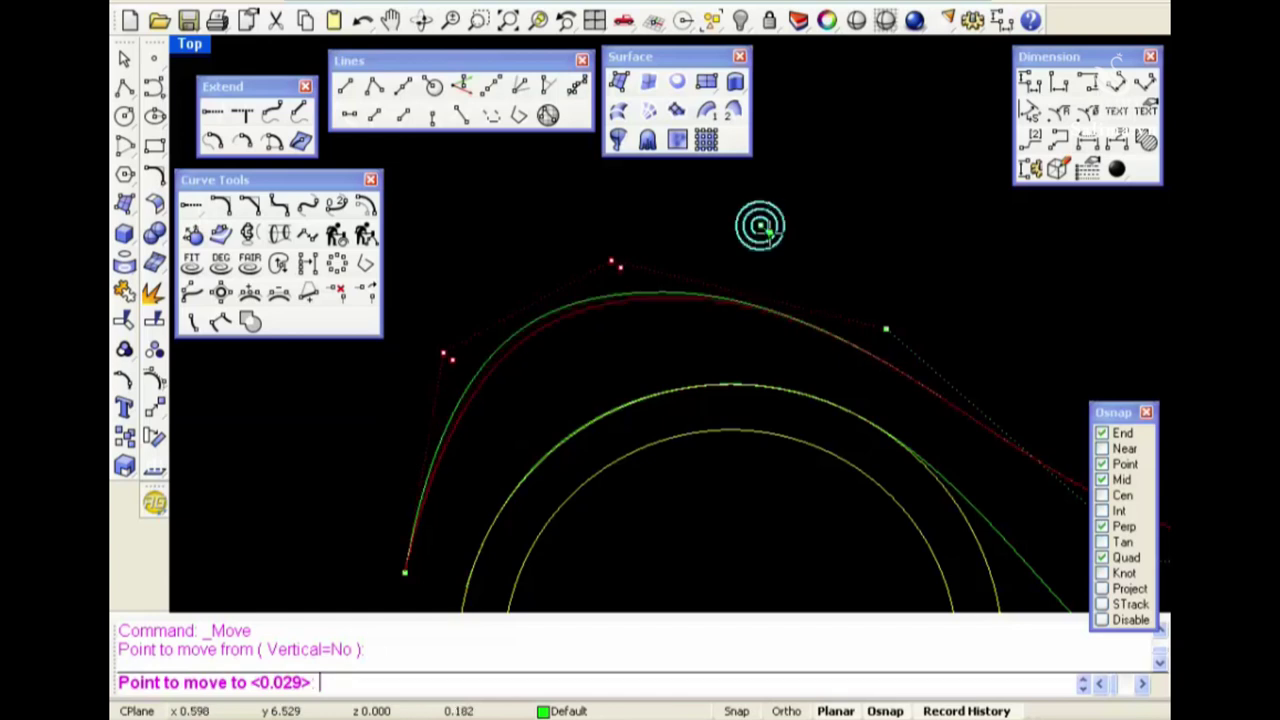
{"action": "left_click", "coordinate": [777, 263]}
Fine-tune those two points with repeated small moves
{"action": "right_click", "coordinate": [777, 263]}
{"action": "left_click", "coordinate": [765, 252]}
{"action": "left_click", "coordinate": [766, 256]}
{"action": "right_click", "coordinate": [766, 250]}
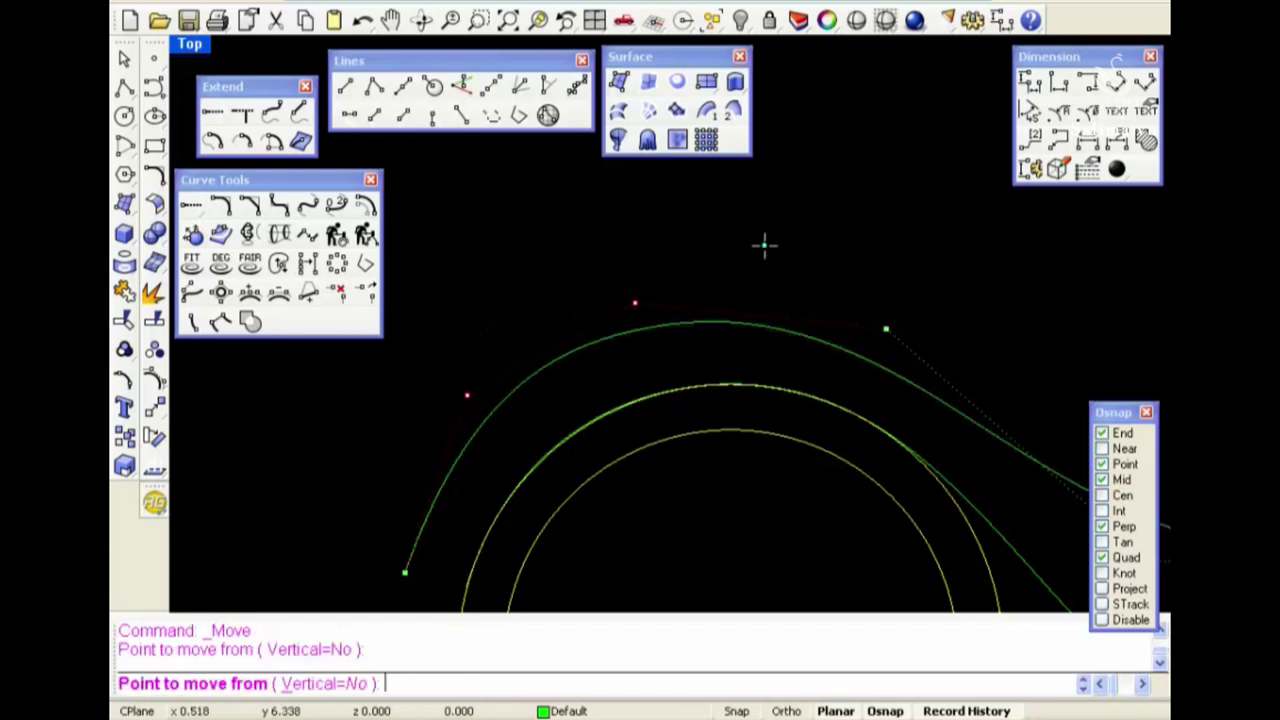
{"action": "left_click", "coordinate": [766, 250]}
{"action": "left_click", "coordinate": [767, 260]}
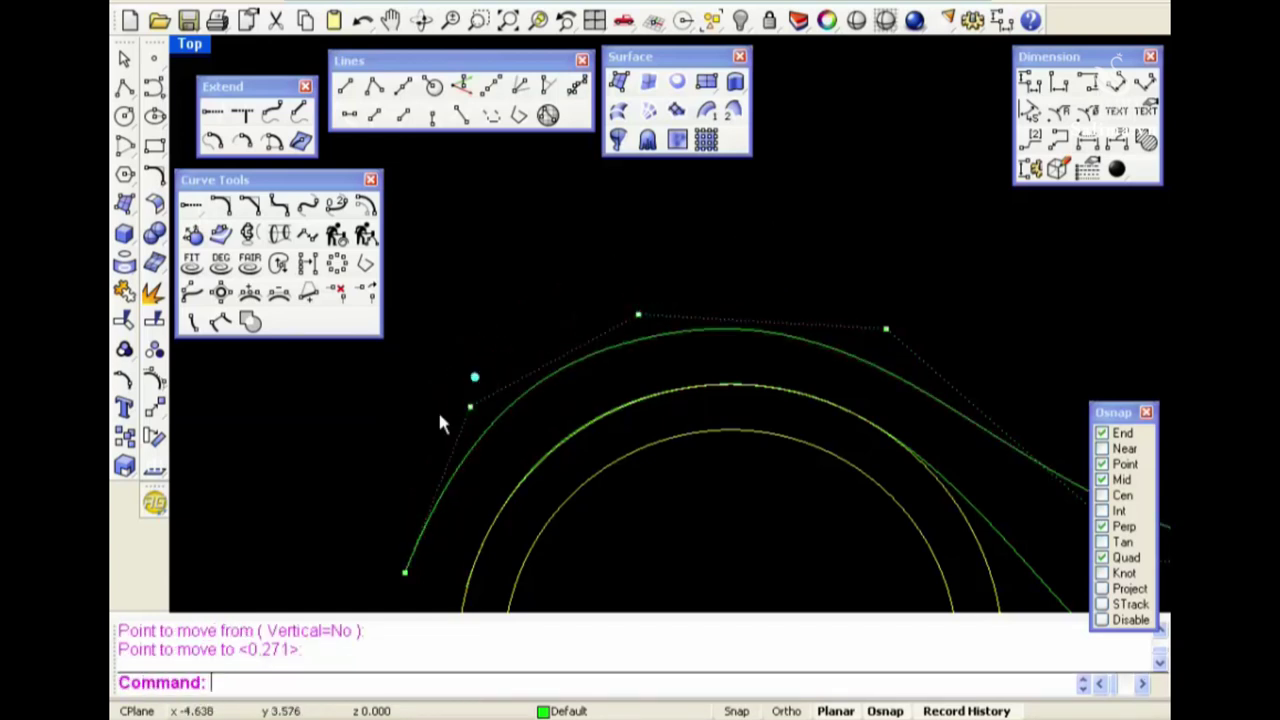
Shift the upper swoosh curve's end point slightly to the right
{"action": "left_click_drag", "start_coordinate": [371, 540], "coordinate": [408, 583]}
{"action": "right_click_drag", "start_coordinate": [432, 549], "coordinate": [494, 380]}
{"action": "right_click", "coordinate": [493, 405]}
{"action": "left_click", "coordinate": [491, 434]}
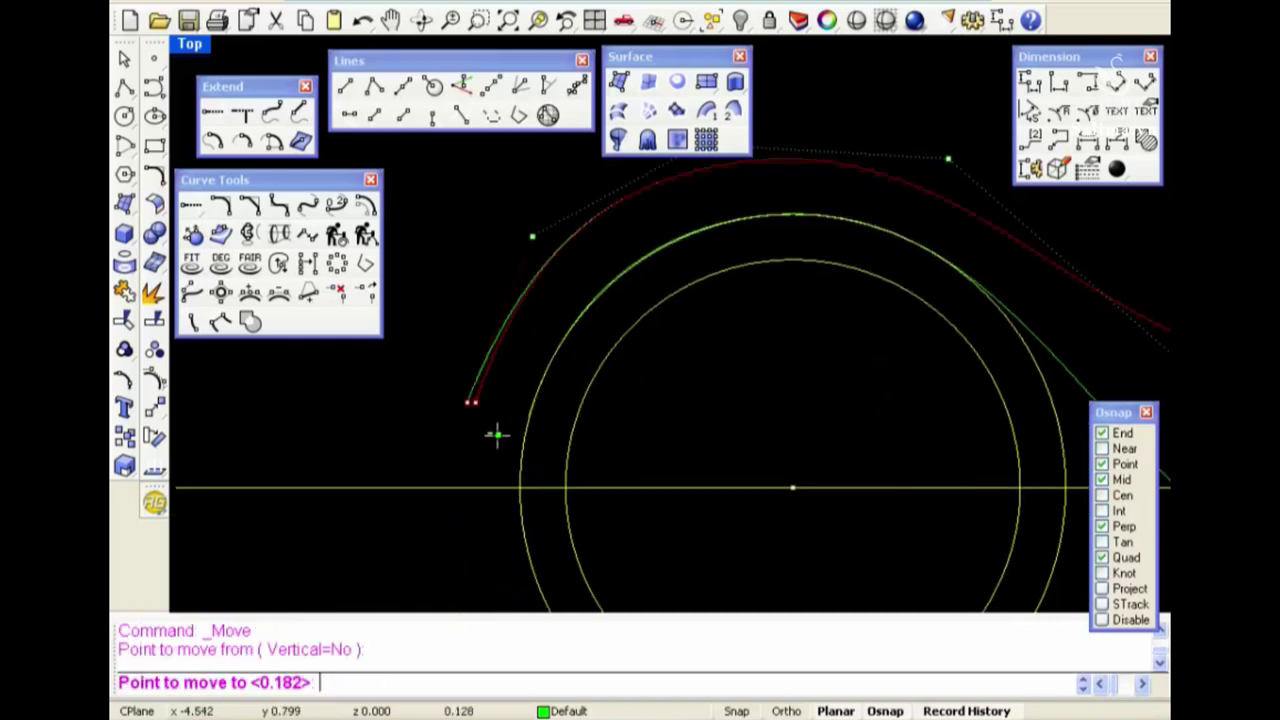
{"action": "left_click", "coordinate": [497, 434]}
Pull the next upper-swoosh control point closer around the outer circle
{"action": "left_click", "coordinate": [529, 237]}
{"action": "right_click", "coordinate": [491, 206]}
{"action": "left_click", "coordinate": [529, 237]}
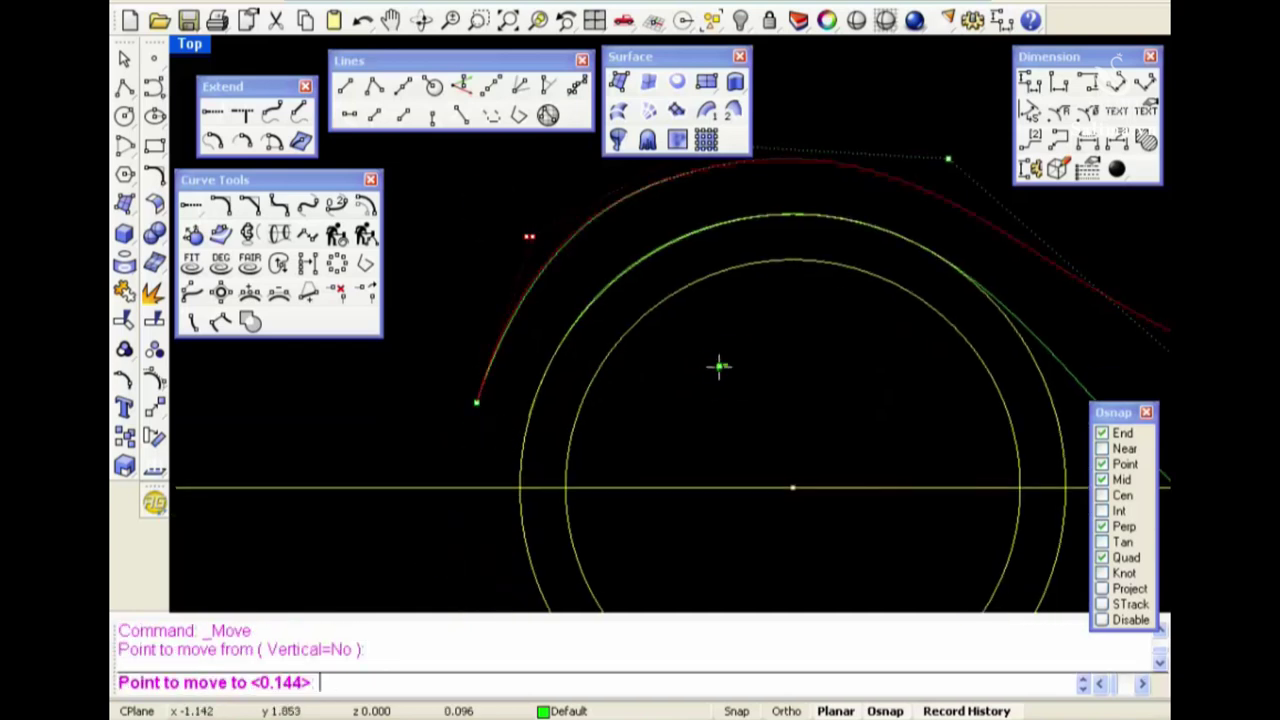
{"action": "left_click", "coordinate": [719, 367]}
{"action": "right_click", "coordinate": [744, 372]}
{"action": "left_click", "coordinate": [744, 372]}
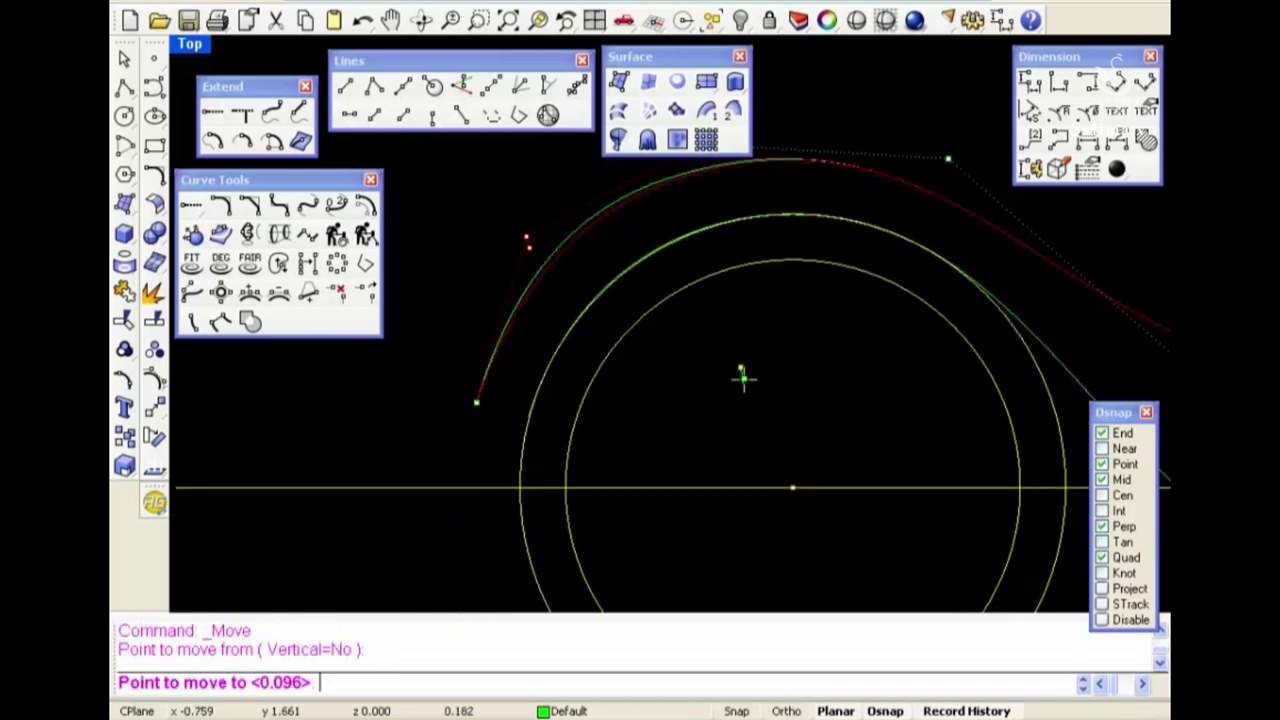
{"action": "left_click", "coordinate": [748, 370]}
{"action": "right_click", "coordinate": [750, 368]}
{"action": "left_click", "coordinate": [750, 368]}
{"action": "left_click", "coordinate": [750, 368]}
Make a final small point adjustment and reframe the drawing with the upper swoosh selected
{"action": "right_click_drag", "start_coordinate": [751, 372], "coordinate": [733, 465]}
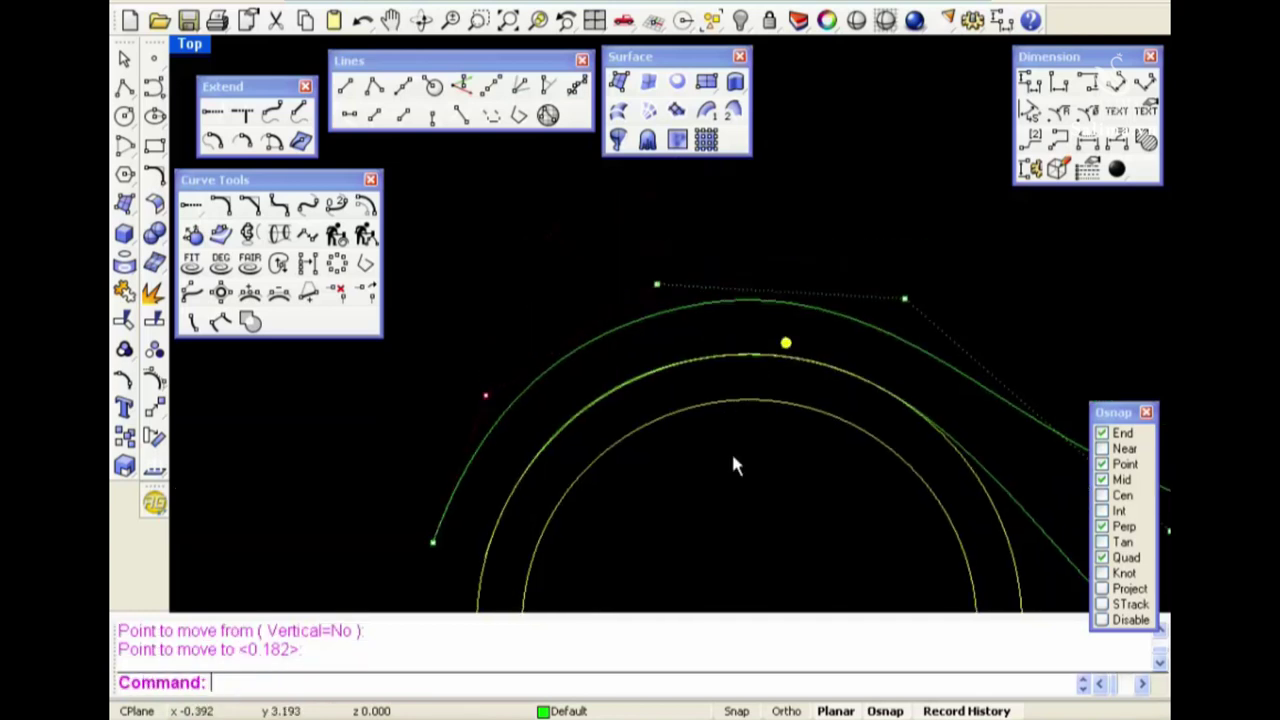
{"action": "left_click_drag", "start_coordinate": [710, 314], "coordinate": [709, 312]}
{"action": "right_click", "coordinate": [706, 251]}
{"action": "left_click", "coordinate": [700, 251]}
{"action": "left_click", "coordinate": [697, 258]}
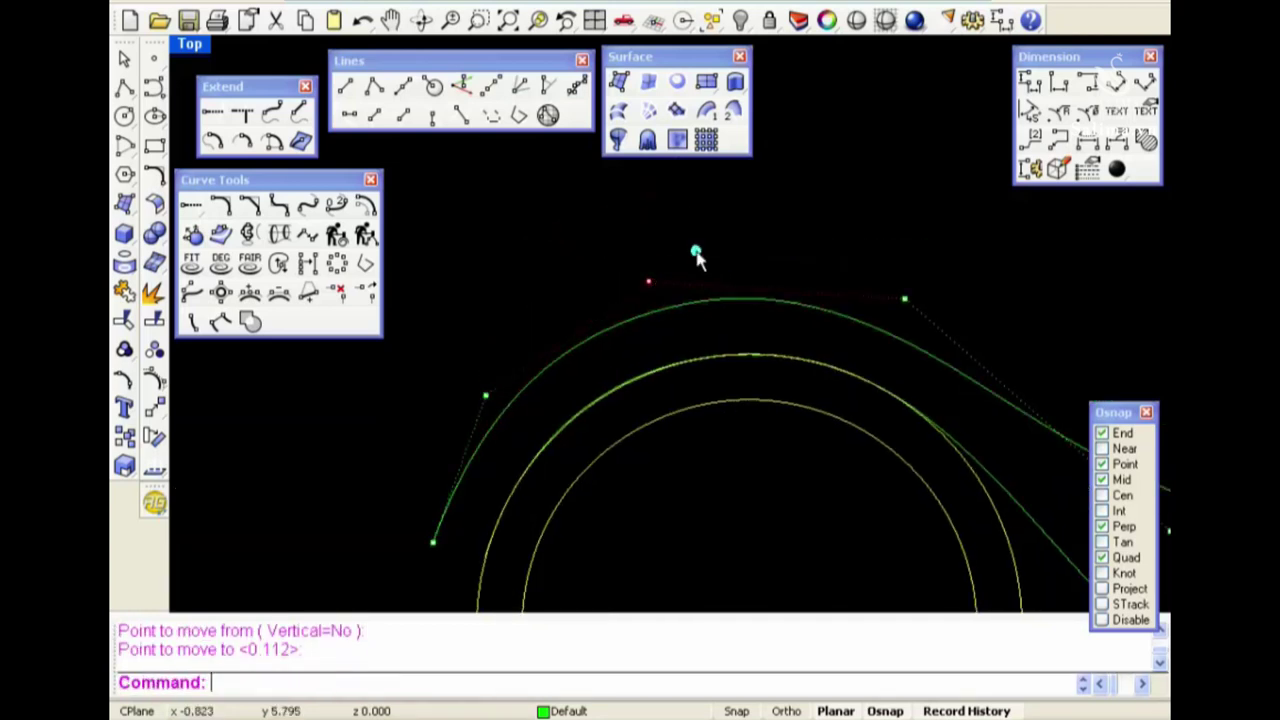
{"action": "scroll", "coordinate": [697, 258], "scroll_direction": "down", "scroll_amount": 3}
{"action": "right_click_drag", "start_coordinate": [697, 258], "coordinate": [704, 245]}
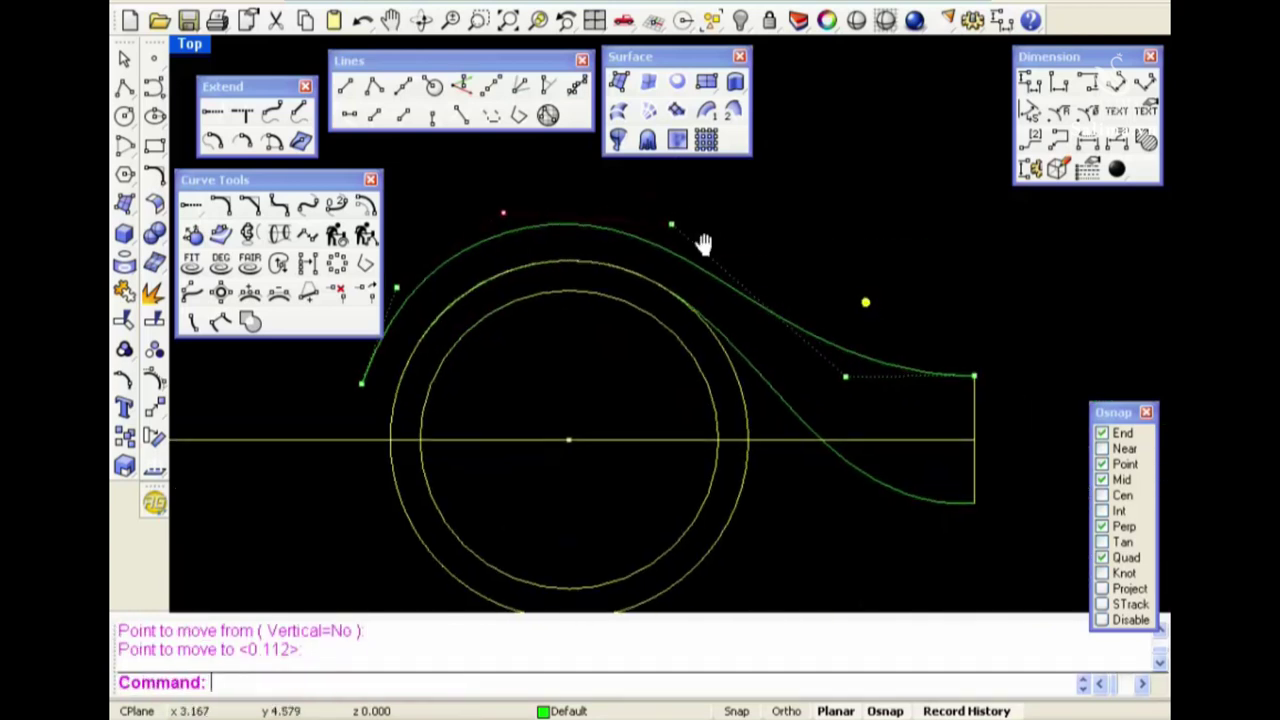
{"action": "left_click", "coordinate": [854, 352]}
{"action": "scroll", "coordinate": [777, 394], "scroll_direction": "down", "scroll_amount": 3}
{"action": "right_click_drag", "start_coordinate": [777, 394], "coordinate": [848, 359]}
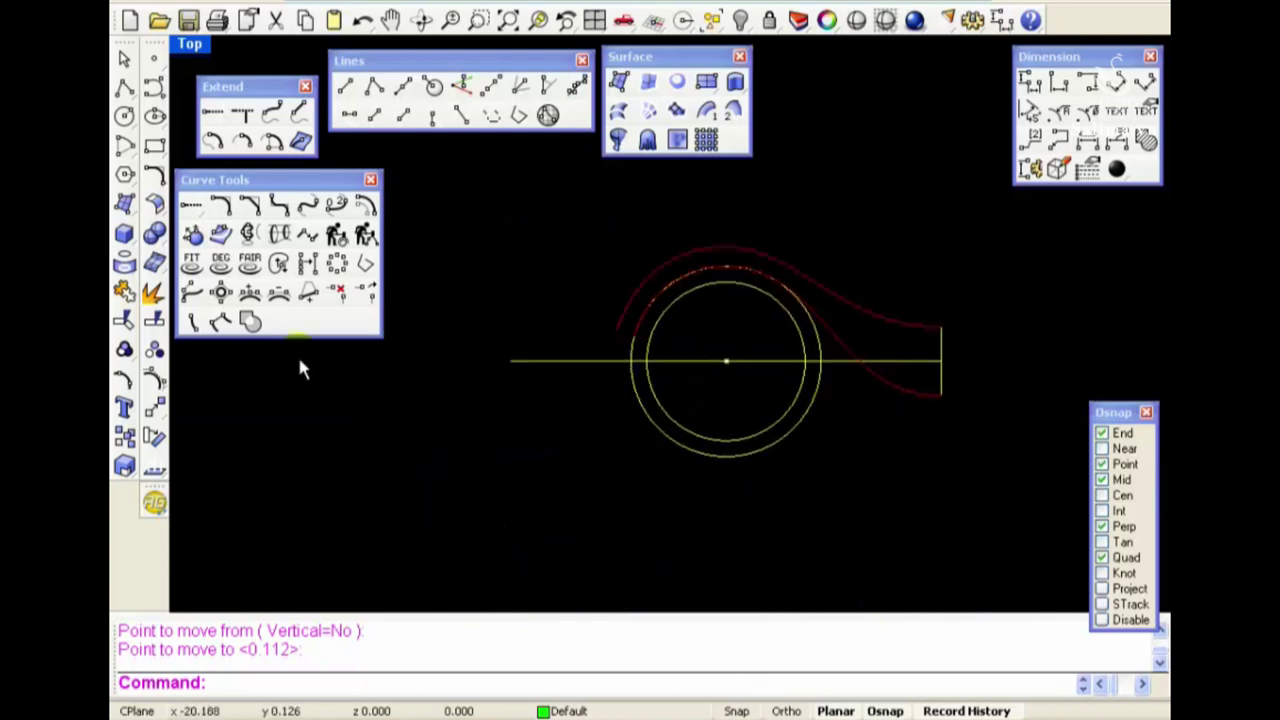
Rotate-copy the swoosh curves 180° about the origin, inspect in Perspective, then undo it
{"action": "left_click", "coordinate": [152, 425]}
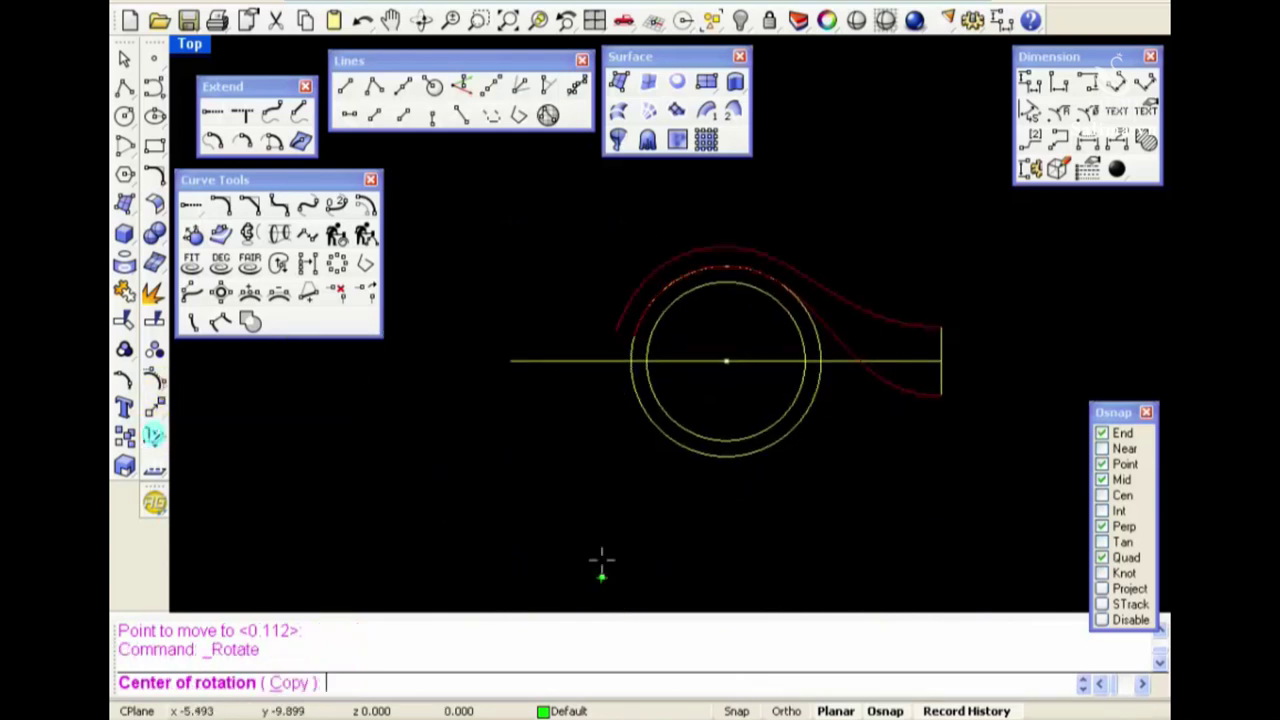
{"action": "left_click", "coordinate": [305, 682]}
{"action": "key", "text": "Return"}
{"action": "type", "text": "18"}
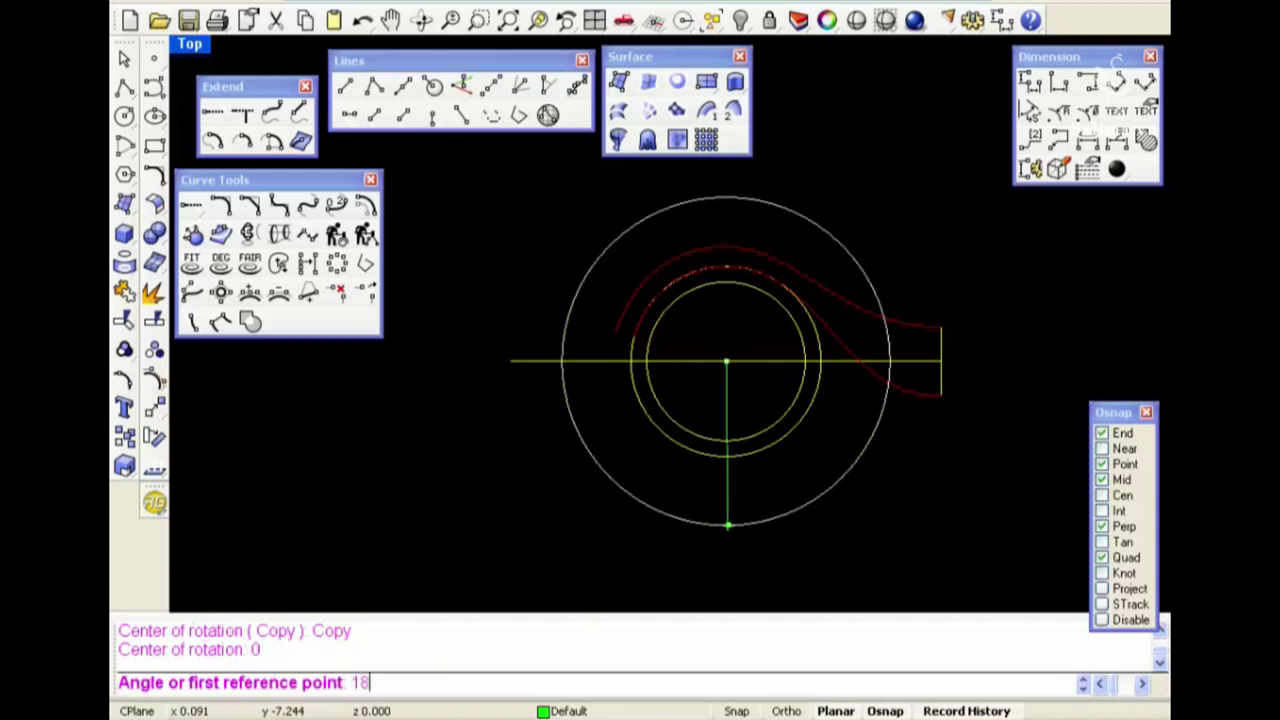
{"action": "type", "text": "0"}
{"action": "key", "text": "Return"}
{"action": "key", "text": "Return"}
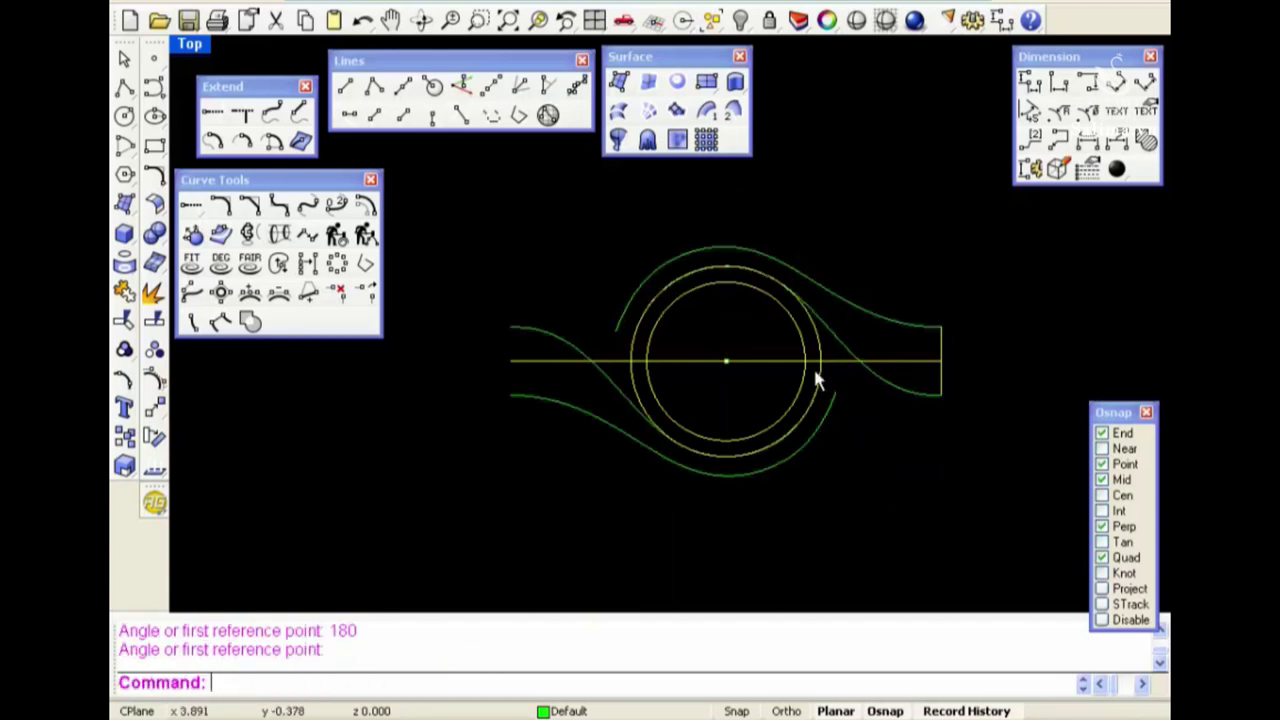
{"action": "key", "text": "ctrl+F4"}
{"action": "right_click_drag", "start_coordinate": [780, 372], "coordinate": [757, 333]}
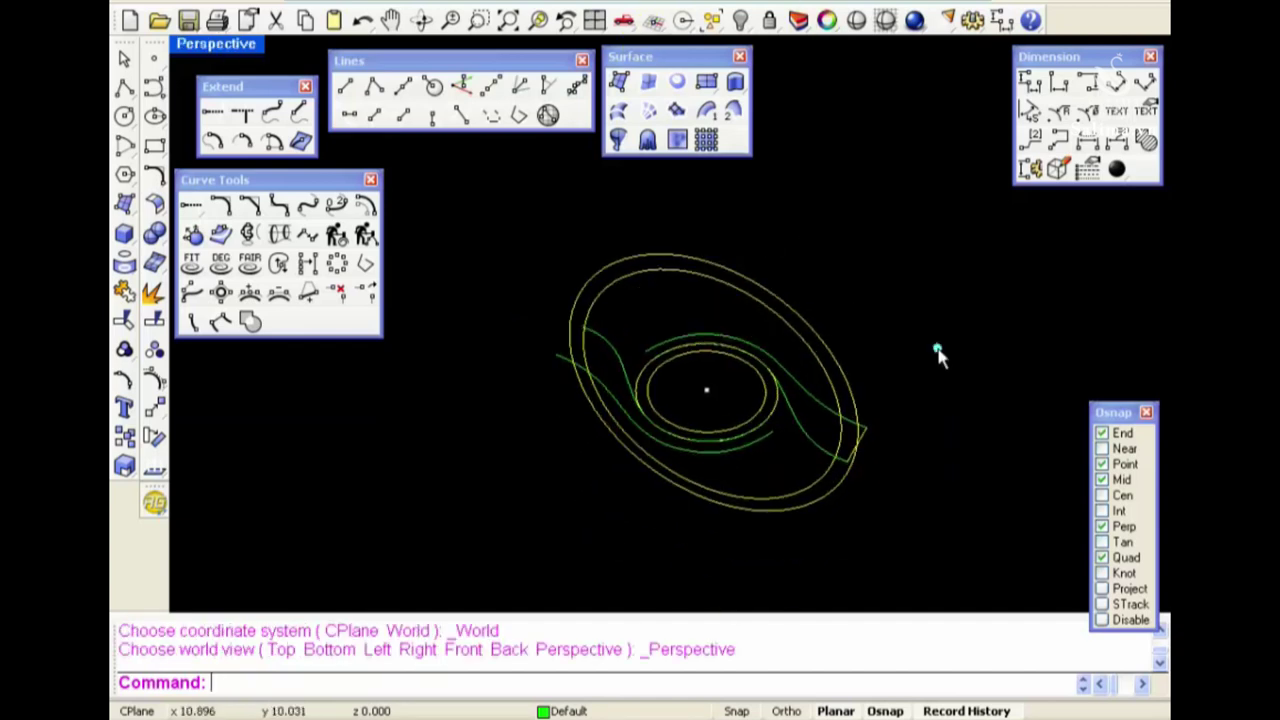
{"action": "key", "text": "ctrl+z"}
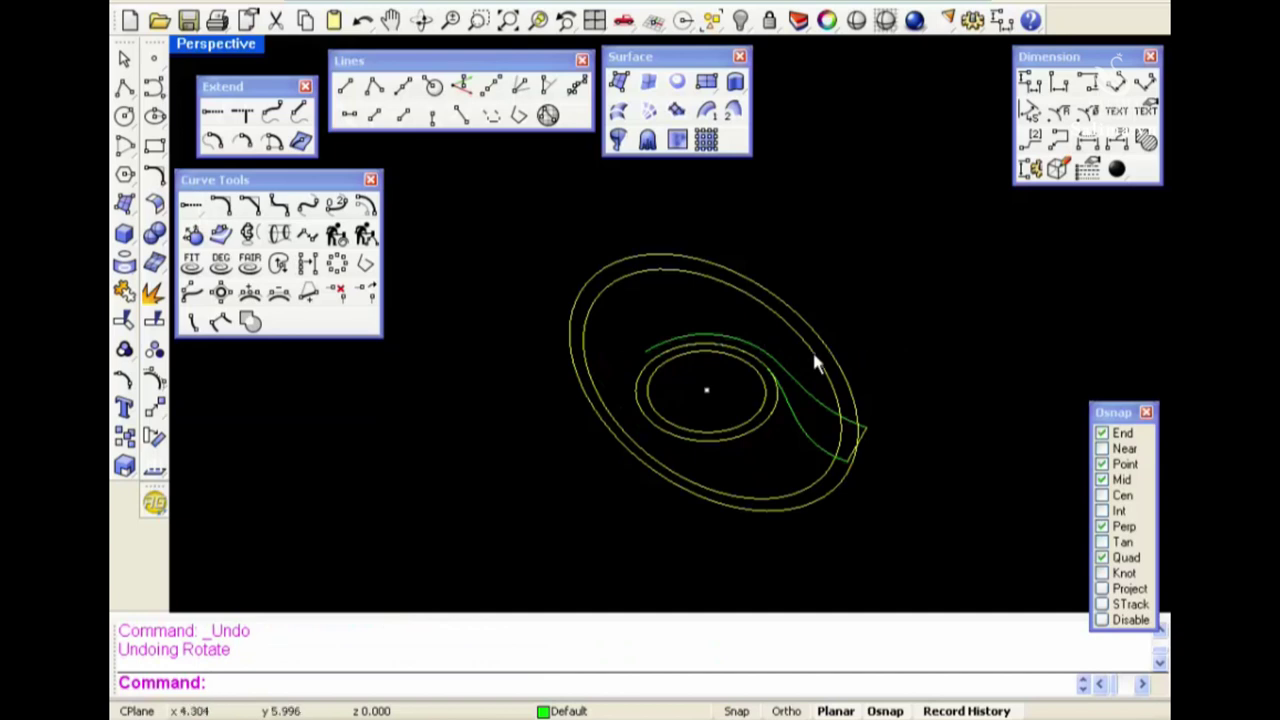
Draw a vertical line up from the centre line's end, finished in Front view
{"action": "type", "text": "l"}
{"action": "key", "text": "Return"}
{"action": "left_click", "coordinate": [645, 350]}
{"action": "key", "text": "ctrl+F2"}
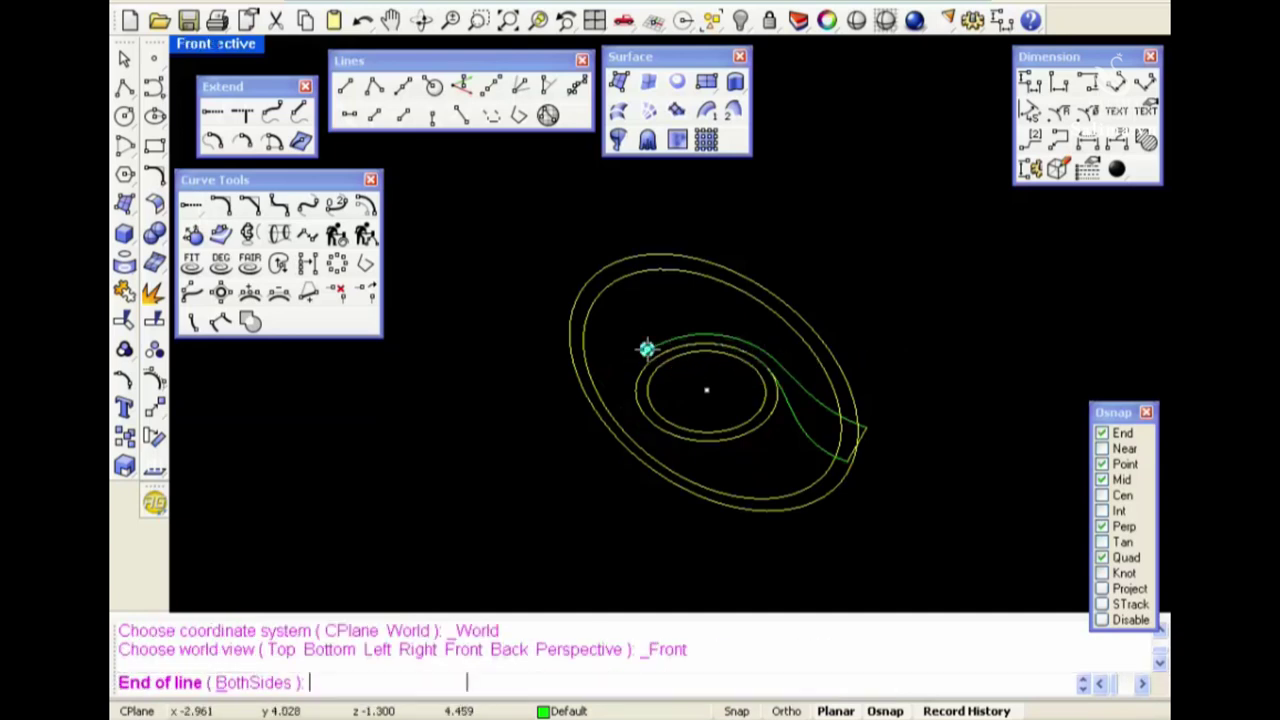
{"action": "left_click", "coordinate": [605, 178]}
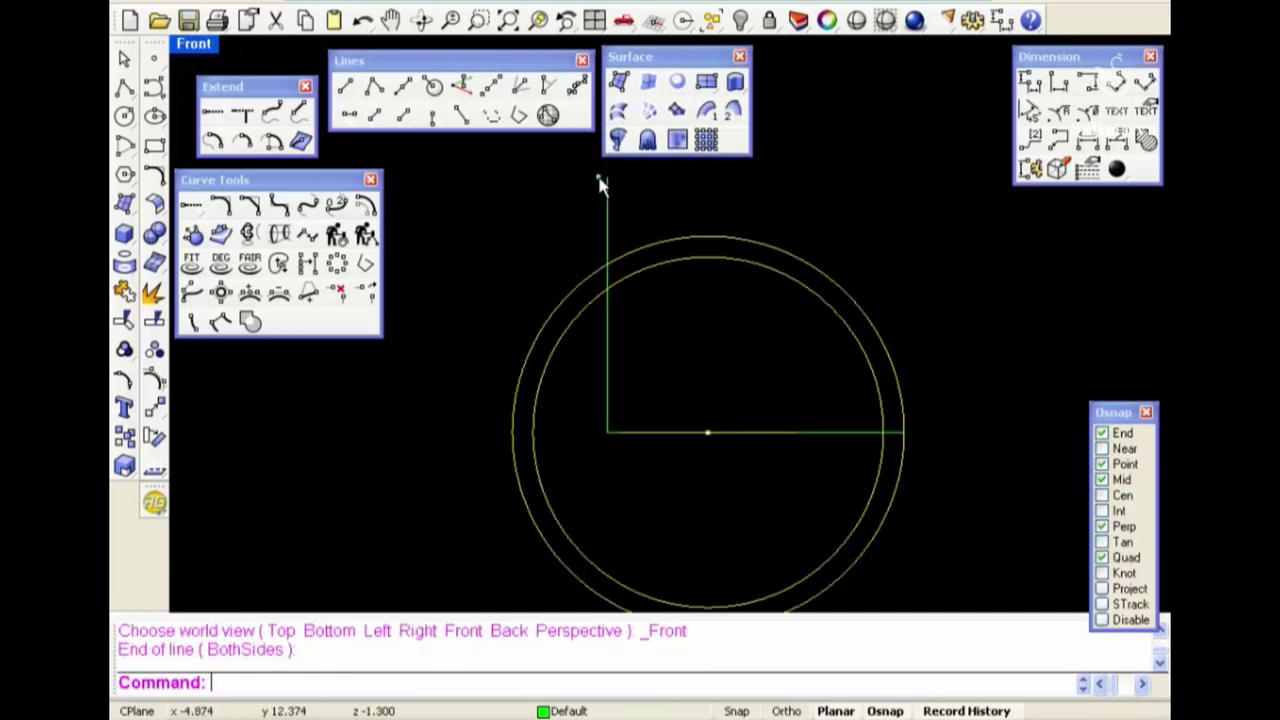
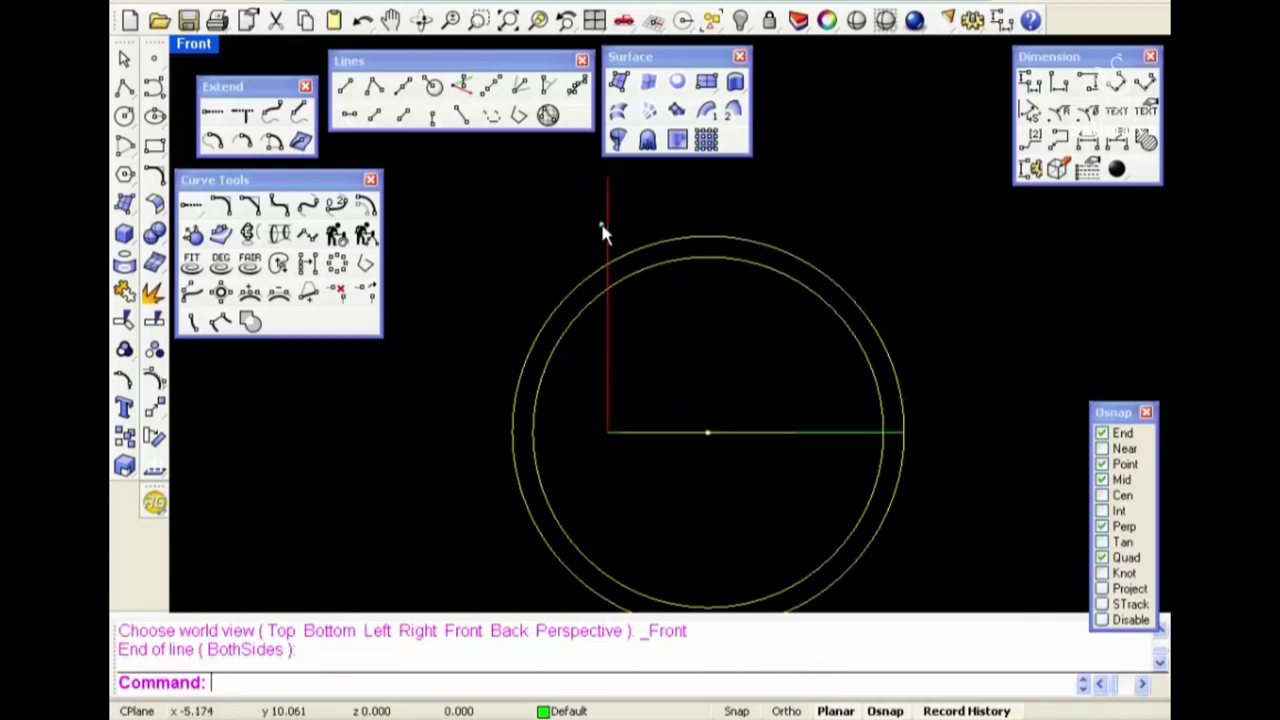
Draw an arc from the base line's end, rising vertically over the rings in Front view
{"action": "key", "text": "ctrl+F4"}
{"action": "scroll", "coordinate": [864, 416], "scroll_direction": "up", "scroll_amount": 2}
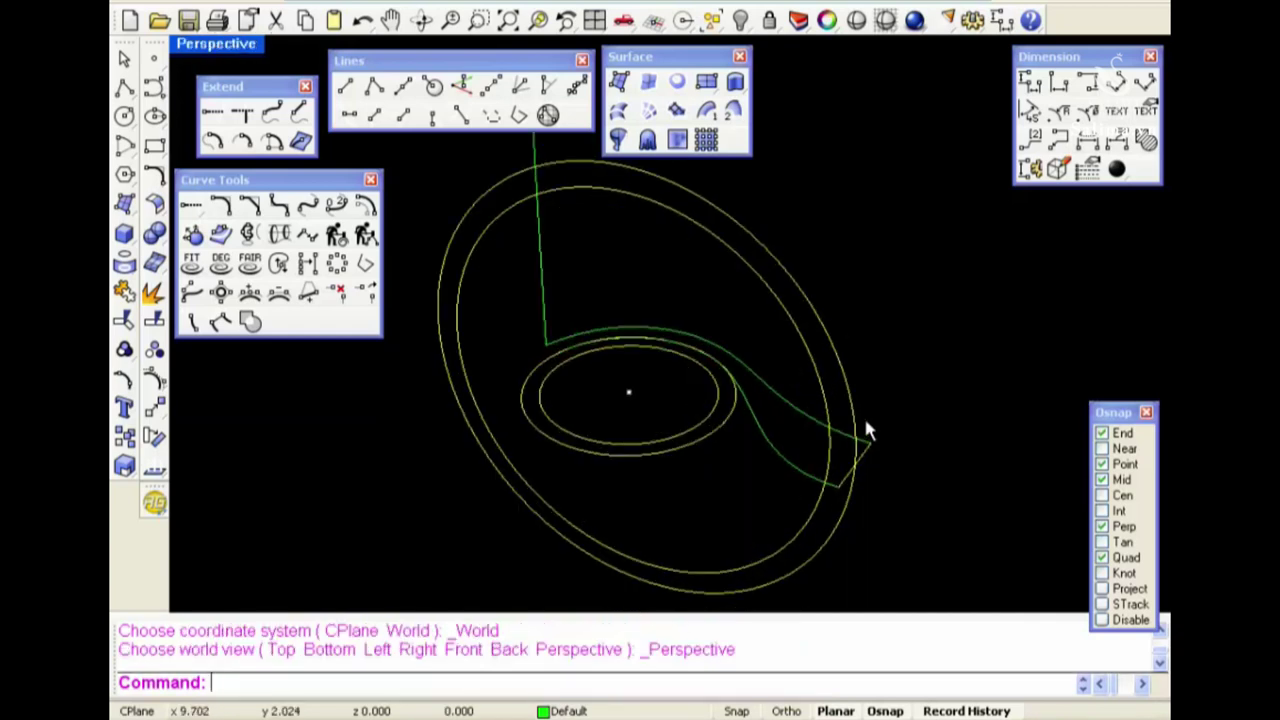
{"action": "type", "text": "as"}
{"action": "key", "text": "Return"}
{"action": "left_click", "coordinate": [853, 466]}
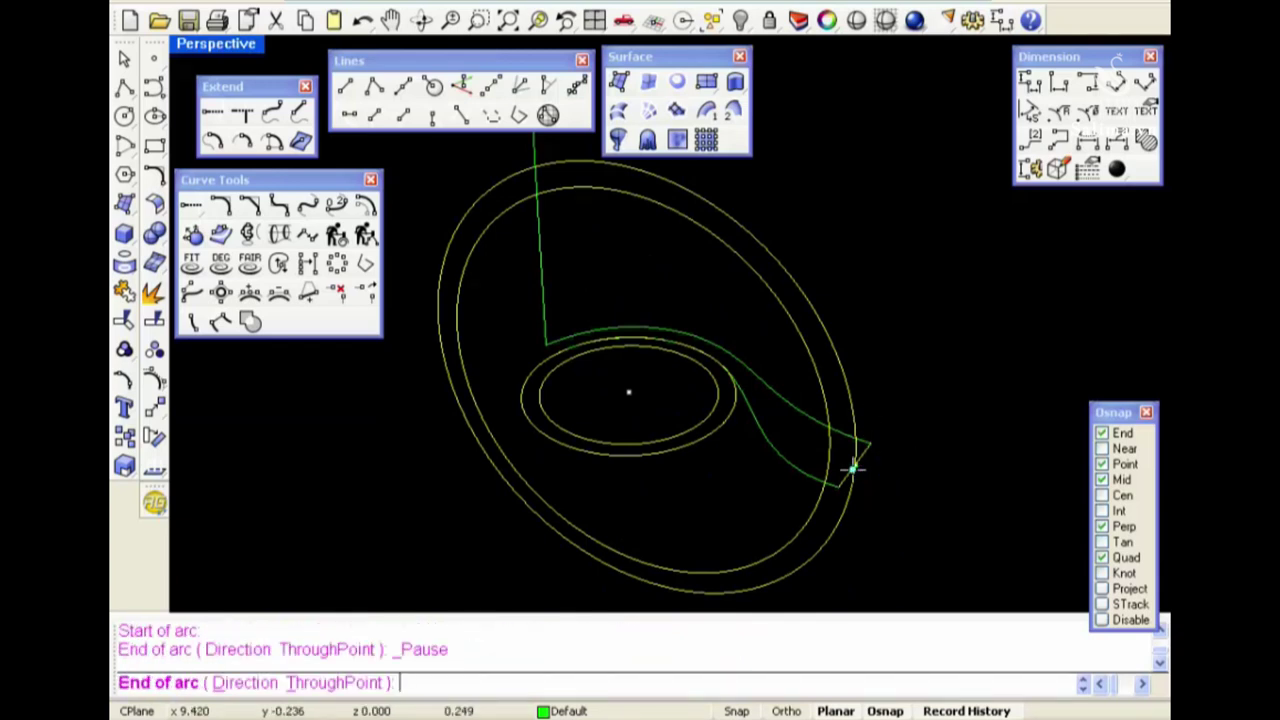
{"action": "key", "text": "ctrl+F2"}
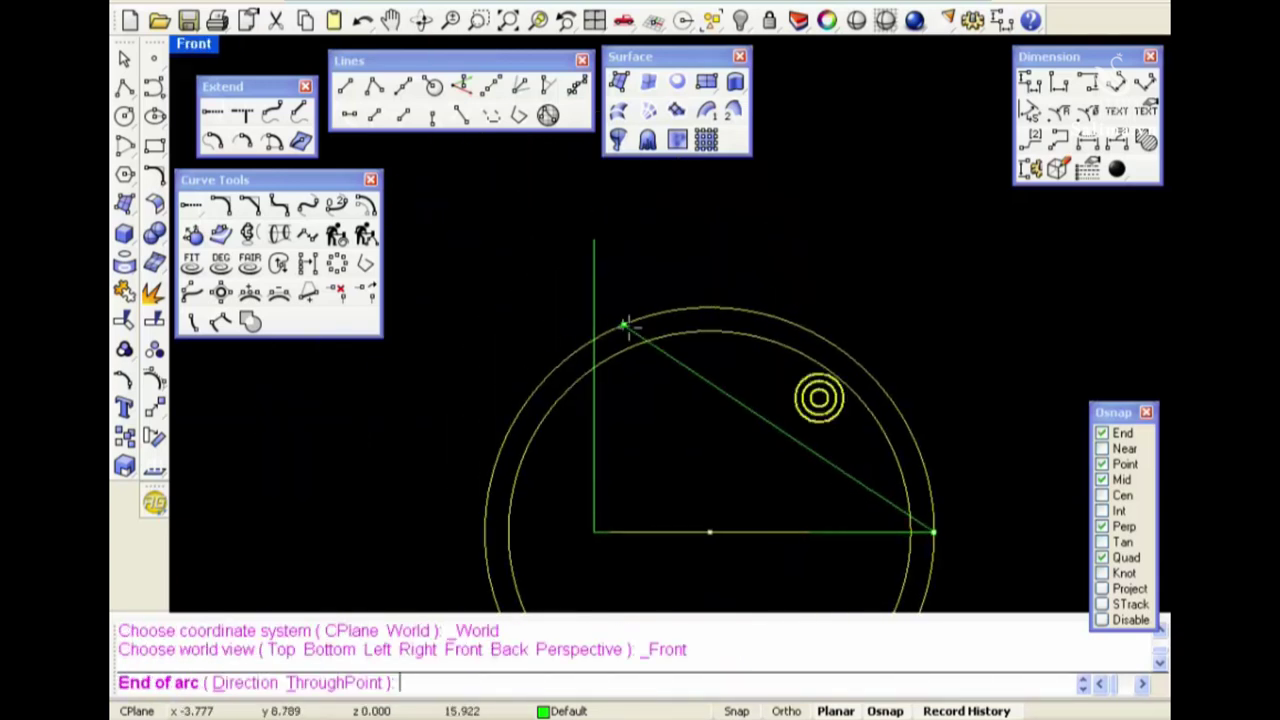
{"action": "left_click", "coordinate": [582, 274]}
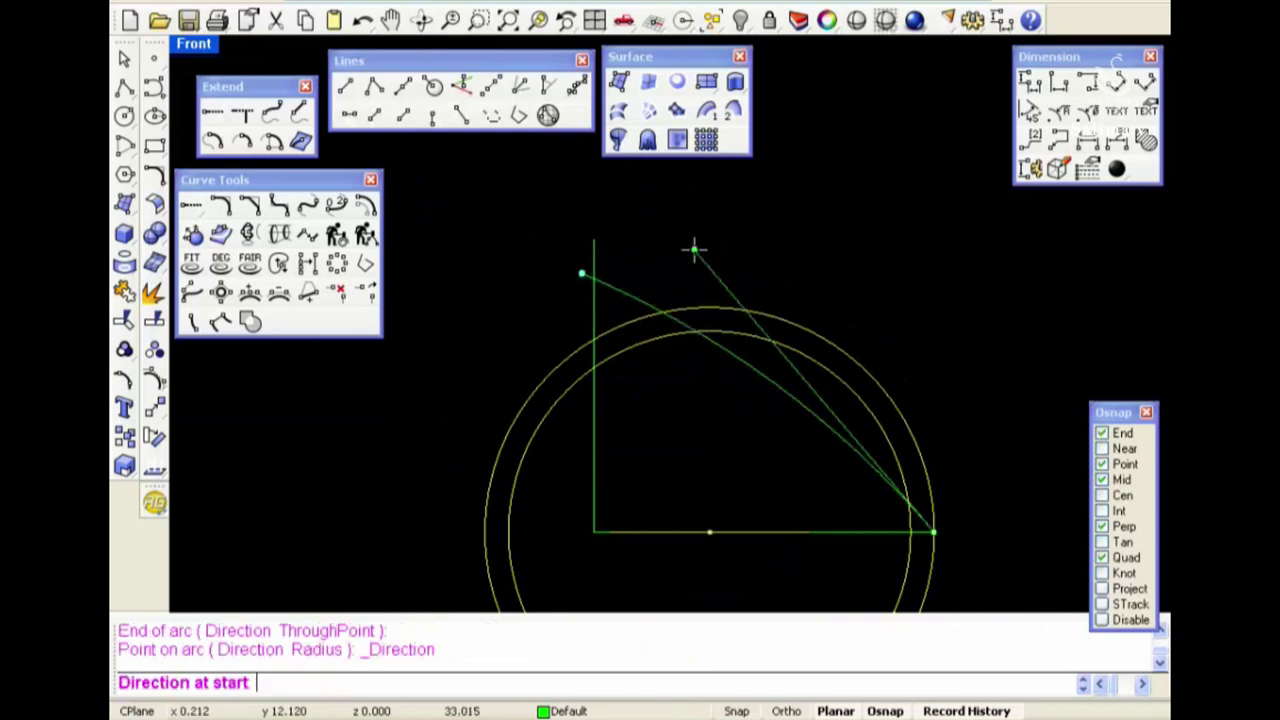
{"action": "left_click", "coordinate": [760, 238]}
Select the new arc and inspect it from an orbited perspective view
{"action": "left_click", "coordinate": [770, 292]}
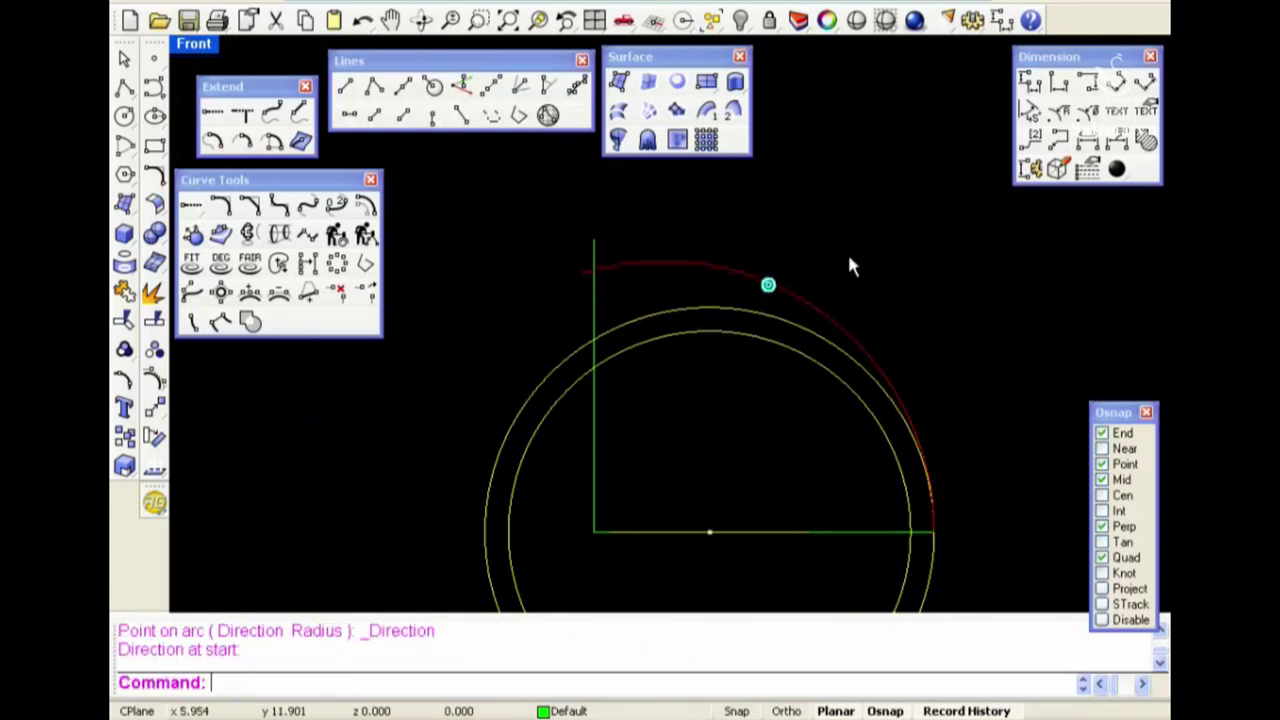
{"action": "key", "text": "ctrl+F4"}
{"action": "mouse_move", "coordinate": [788, 418]}
{"action": "right_mouse_down"}
{"action": "mouse_move", "coordinate": [812, 340]}
{"action": "mouse_move", "coordinate": [783, 506]}
{"action": "mouse_move", "coordinate": [803, 478]}
{"action": "right_mouse_up"}
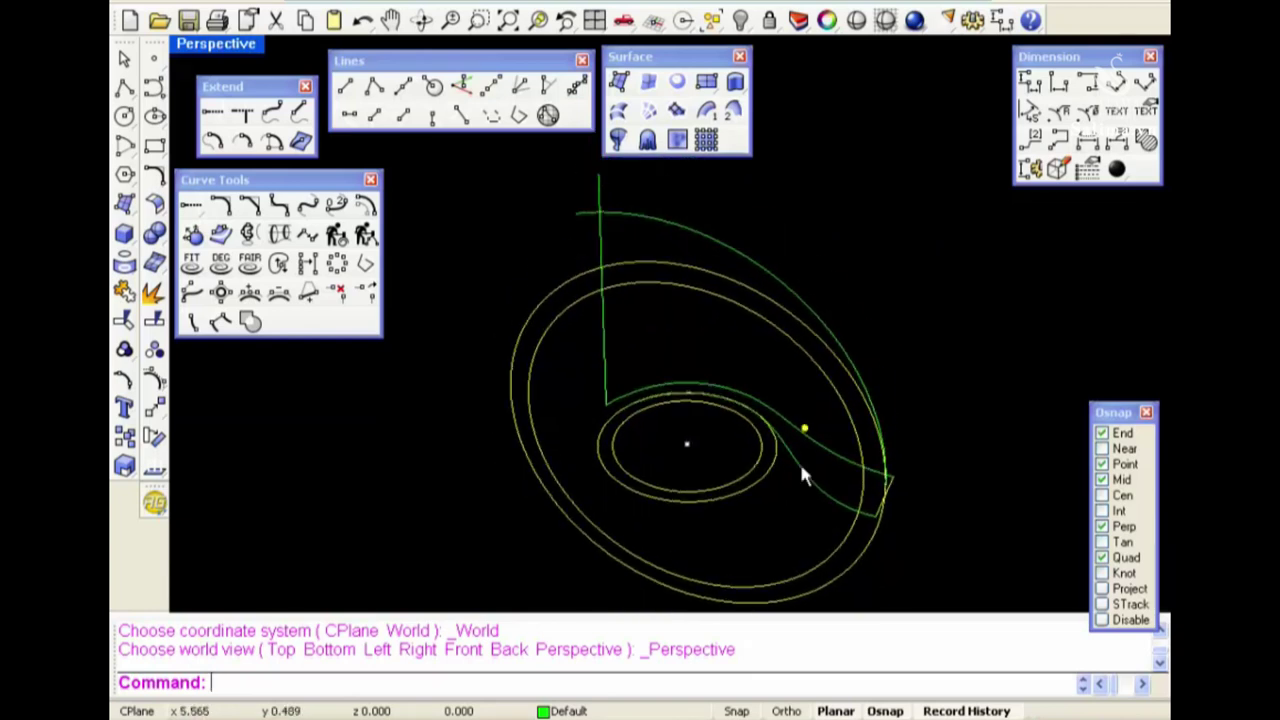
{"action": "left_click", "coordinate": [756, 268]}
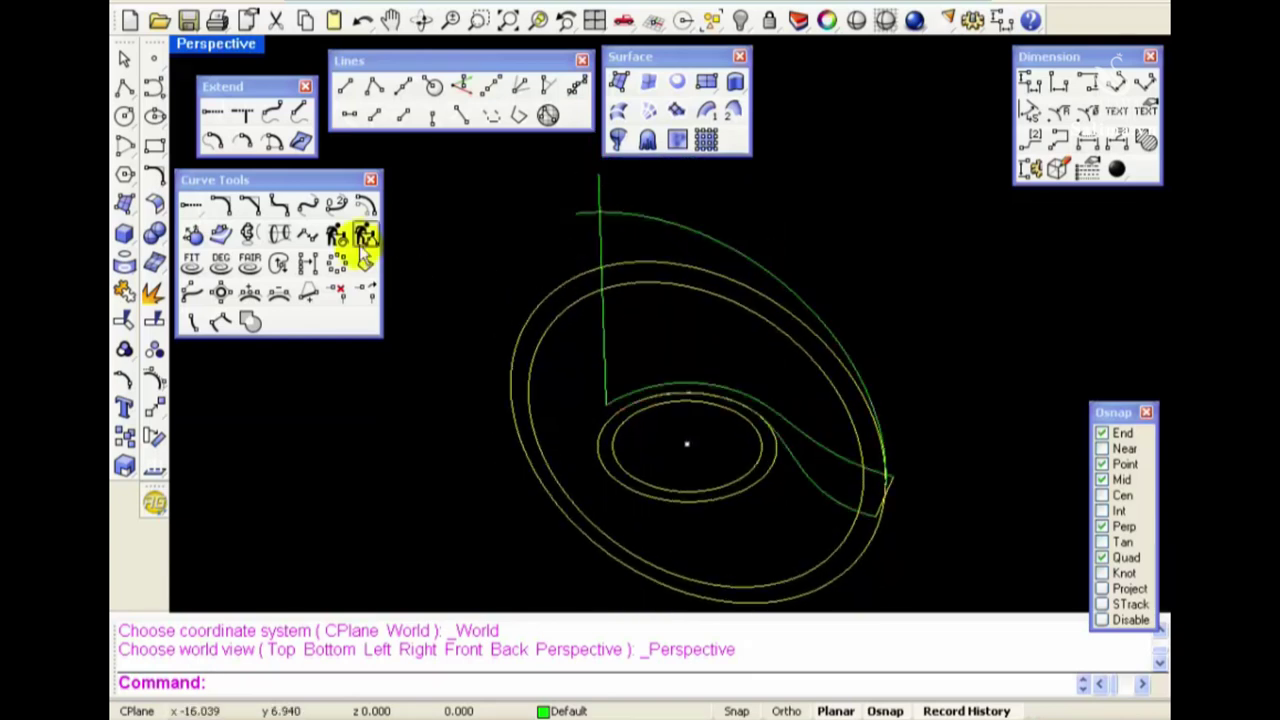
Try Crv2View on the band curve and front arc, then undo the result
{"action": "left_click", "coordinate": [248, 234]}
{"action": "left_click", "coordinate": [638, 710]}
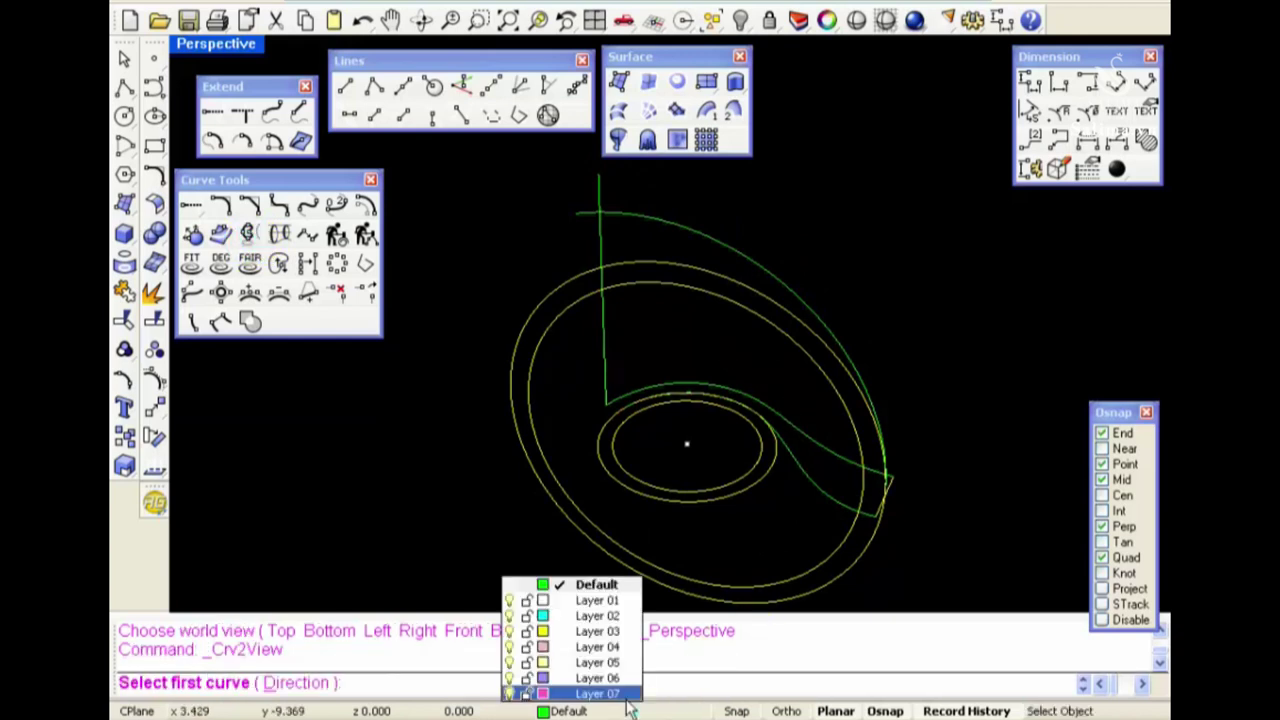
{"action": "left_click", "coordinate": [800, 435]}
{"action": "left_click", "coordinate": [781, 286]}
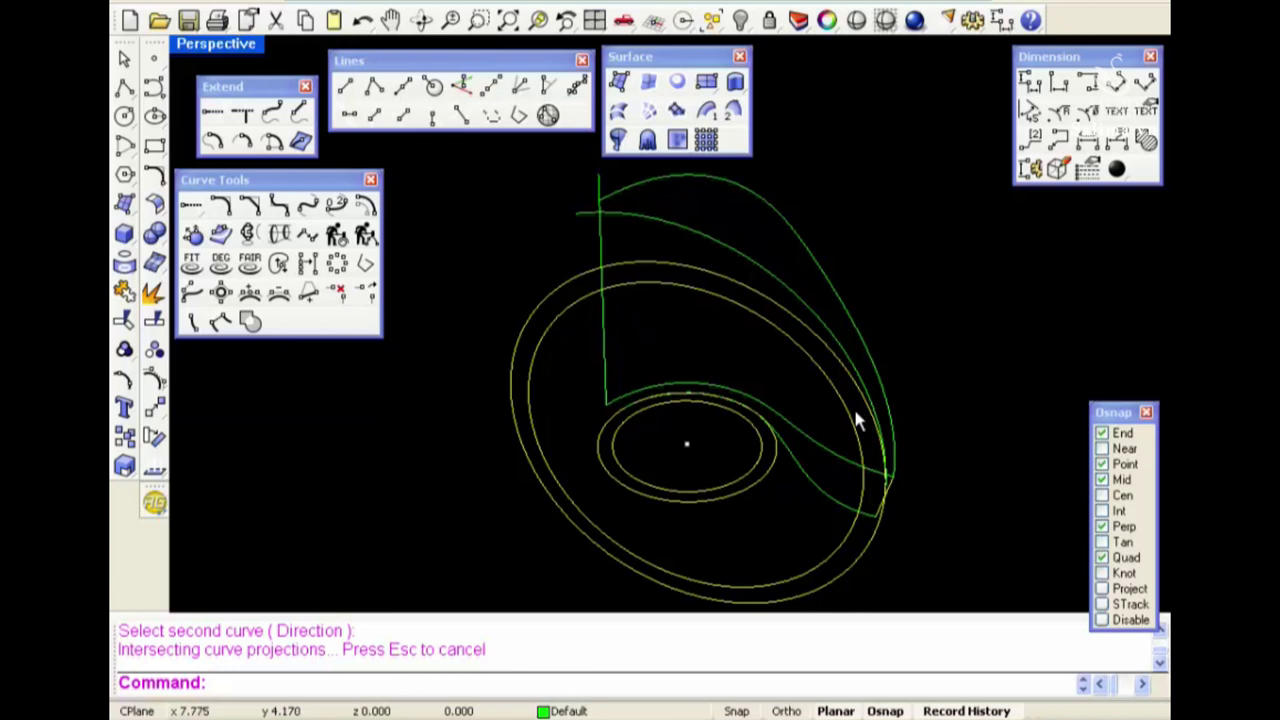
{"action": "key", "text": "ctrl+z"}
Make Layer 02 current and rerun Crv2View on the band curve and arc
{"action": "left_click", "coordinate": [578, 711]}
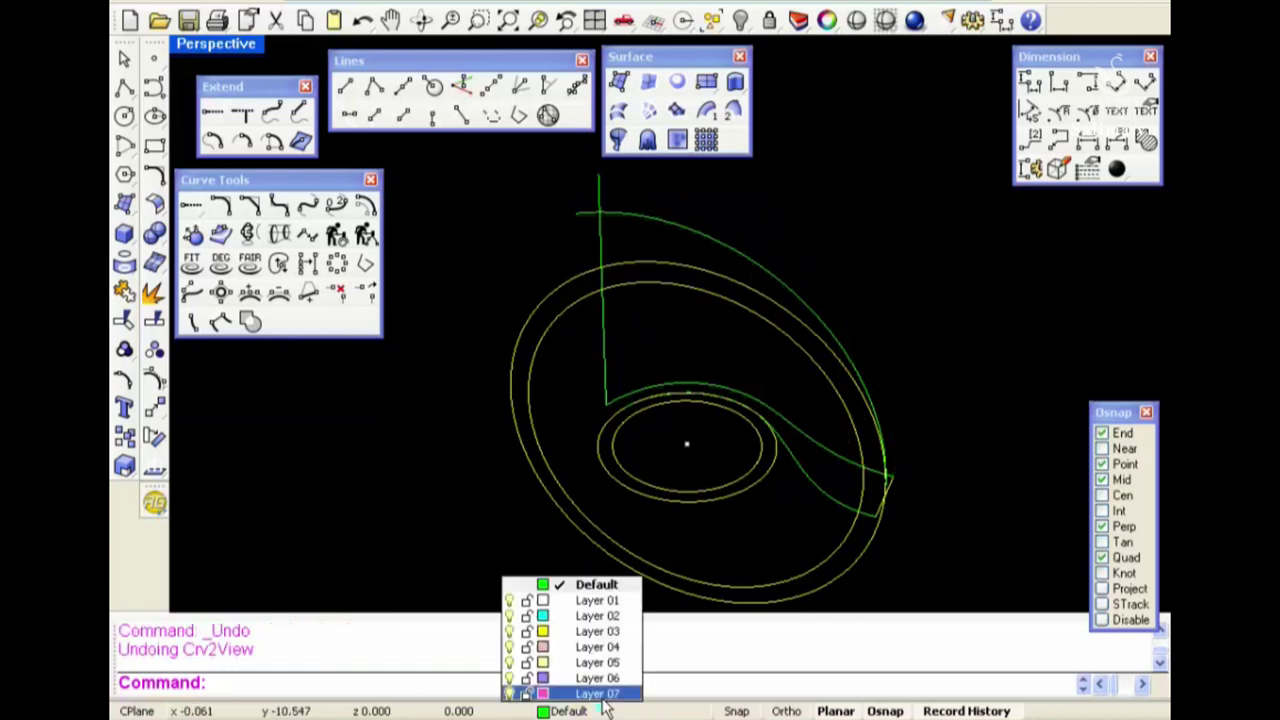
{"action": "left_click", "coordinate": [557, 615]}
{"action": "key", "text": "Return"}
{"action": "left_click", "coordinate": [816, 435]}
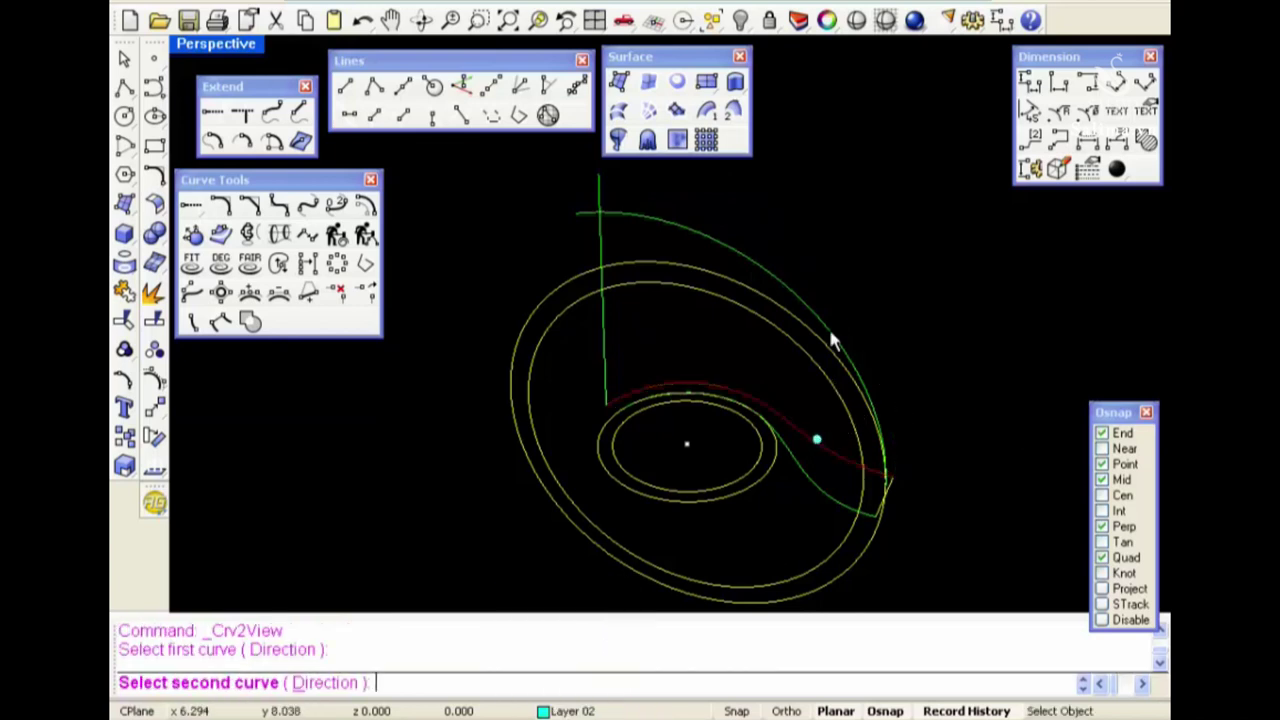
{"action": "left_click", "coordinate": [830, 316]}
Repeat Crv2View on the two source curves and orbit to inspect the new 3D curve
{"action": "key", "text": "Return"}
{"action": "left_click", "coordinate": [806, 471]}
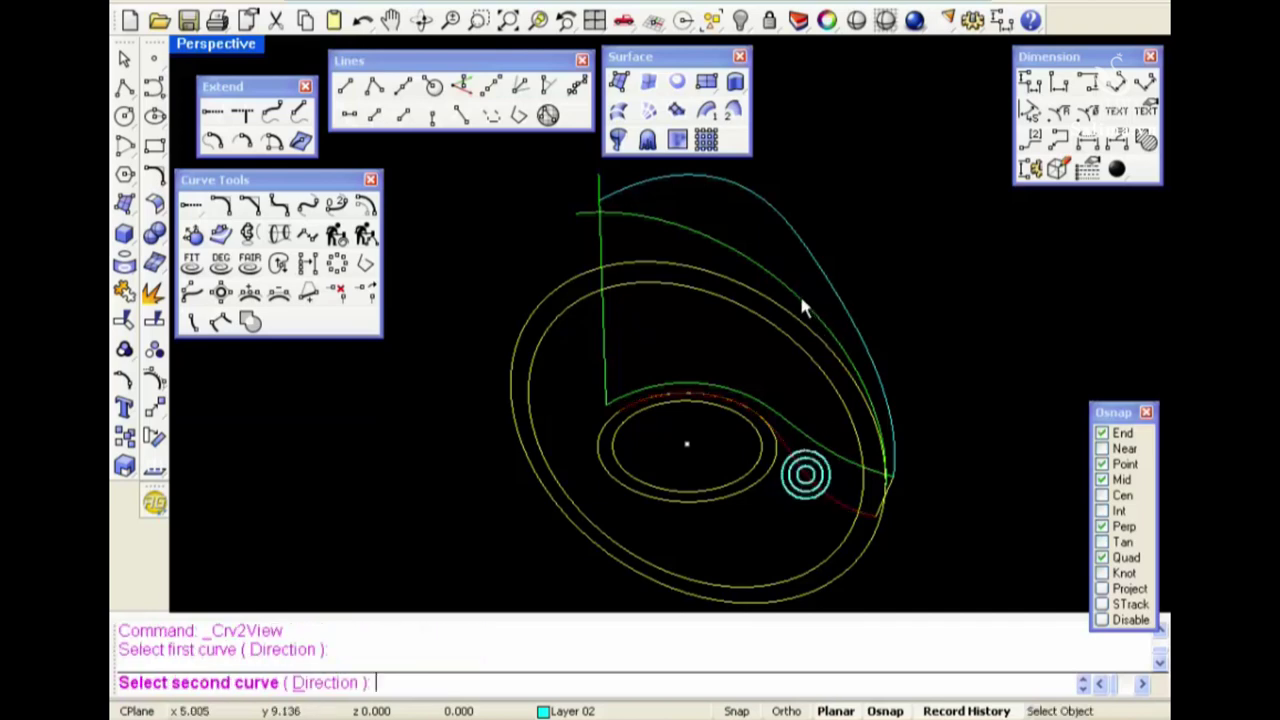
{"action": "left_click", "coordinate": [799, 292]}
{"action": "mouse_move", "coordinate": [945, 580]}
{"action": "right_mouse_down"}
{"action": "mouse_move", "coordinate": [855, 448]}
{"action": "mouse_move", "coordinate": [667, 393]}
{"action": "right_mouse_up"}
{"action": "scroll", "coordinate": [852, 457], "scroll_direction": "up", "scroll_amount": 3}
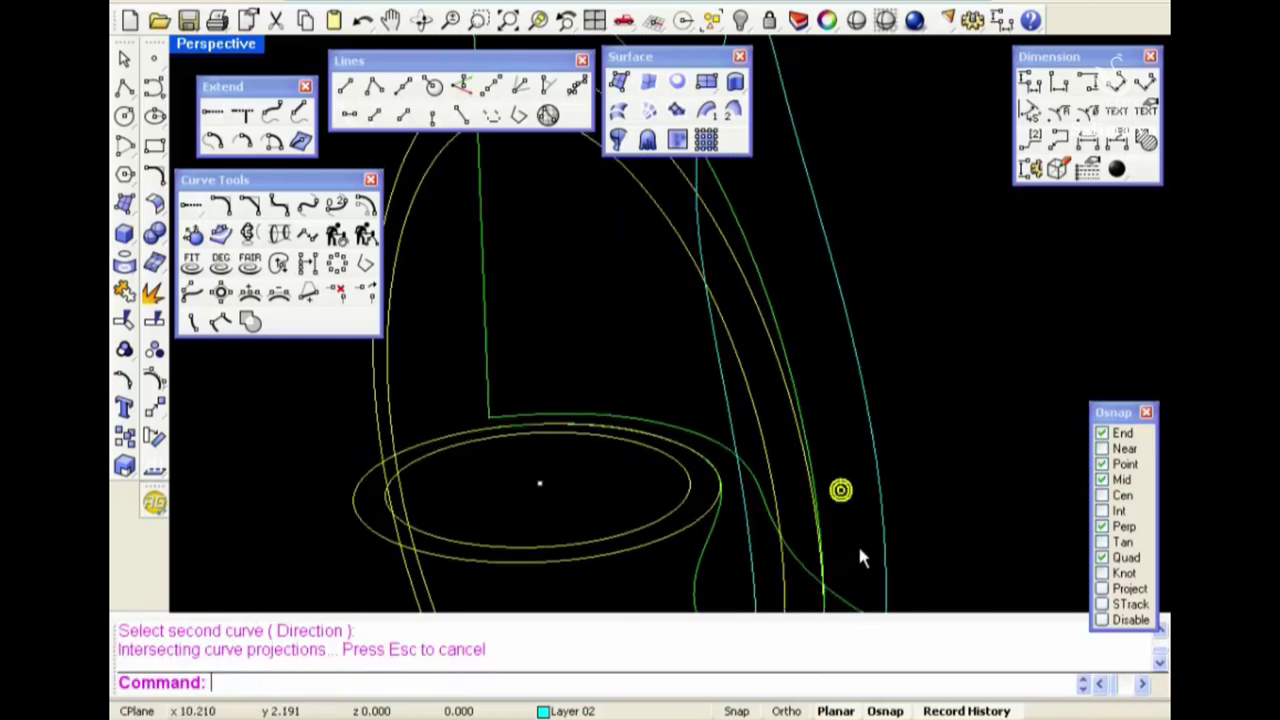
Select the original band curve and front arc, checking them from Top view
{"action": "left_click", "coordinate": [800, 443]}
{"action": "mouse_move", "coordinate": [1033, 534]}
{"action": "right_mouse_down"}
{"action": "mouse_move", "coordinate": [886, 434]}
{"action": "mouse_move", "coordinate": [874, 371]}
{"action": "mouse_move", "coordinate": [882, 243]}
{"action": "right_mouse_up"}
{"action": "left_click", "coordinate": [835, 255]}
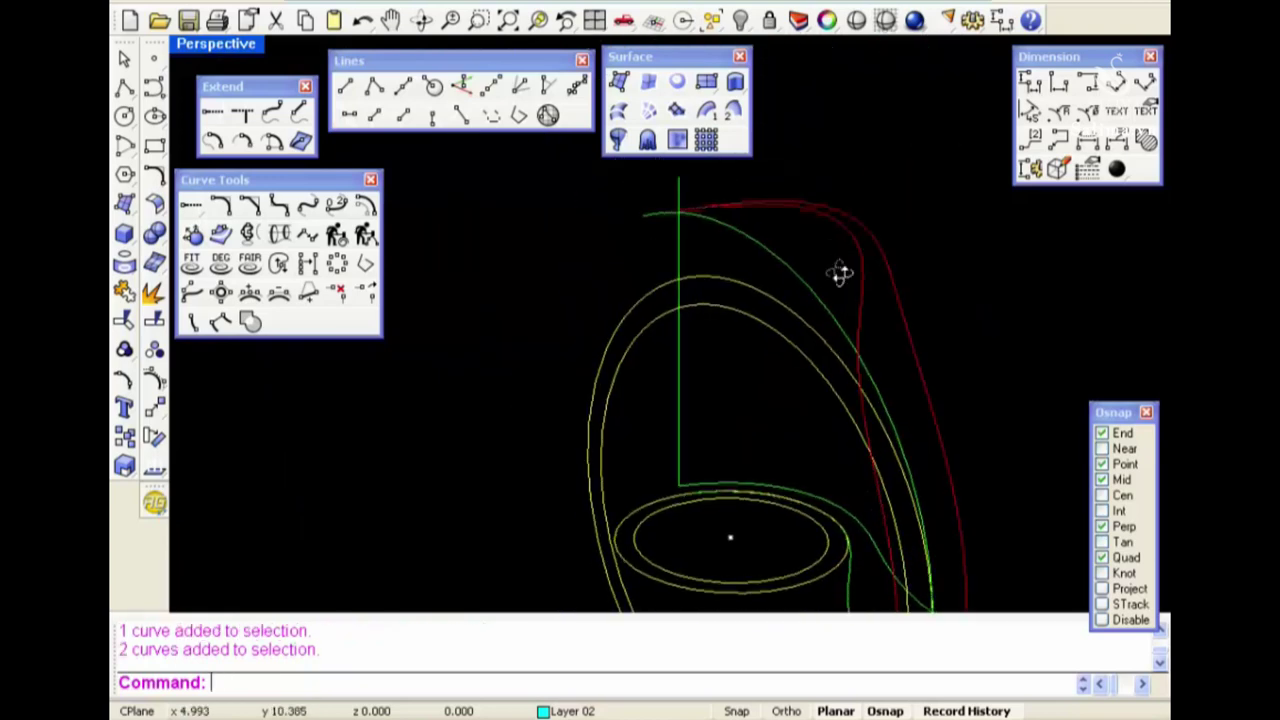
{"action": "key", "text": "ctrl+F1"}
{"action": "mouse_move", "coordinate": [917, 406]}
{"action": "right_mouse_down"}
{"action": "mouse_move", "coordinate": [826, 366]}
{"action": "mouse_move", "coordinate": [842, 353]}
{"action": "right_mouse_up"}
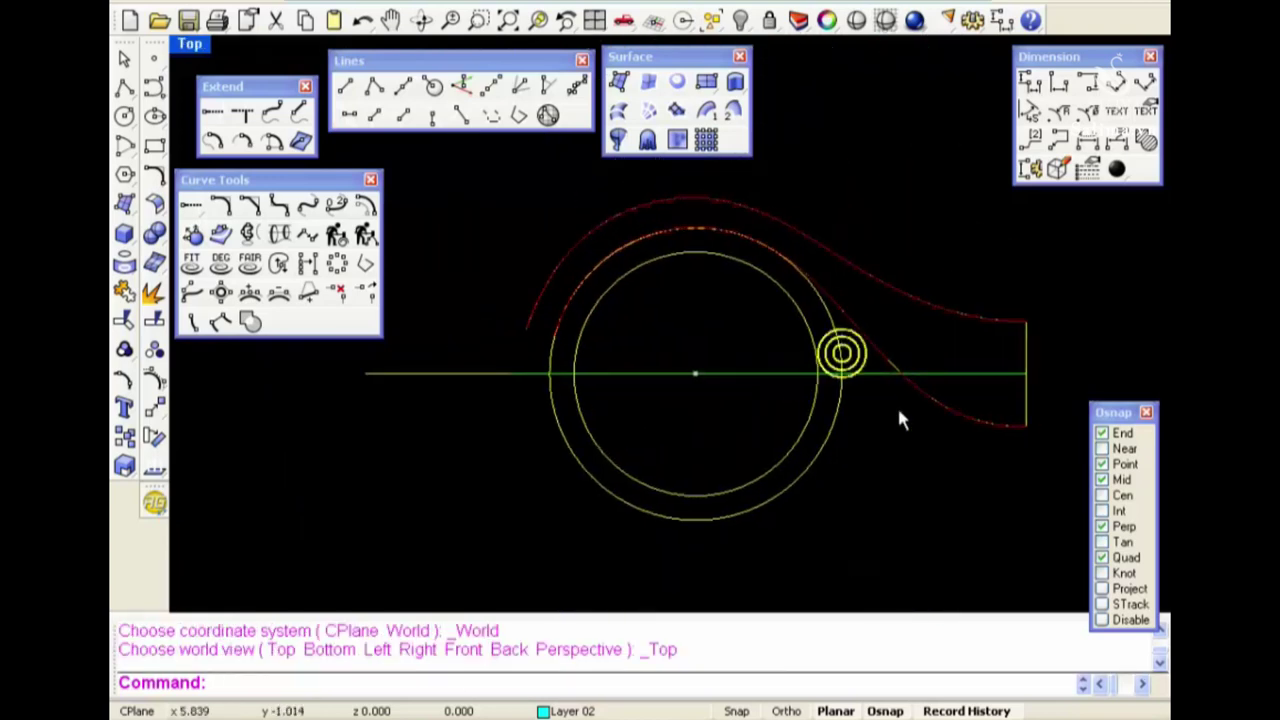
{"action": "scroll", "coordinate": [903, 355], "scroll_direction": "up", "scroll_amount": 3}
{"action": "scroll", "coordinate": [922, 426], "scroll_direction": "down", "scroll_amount": 1}
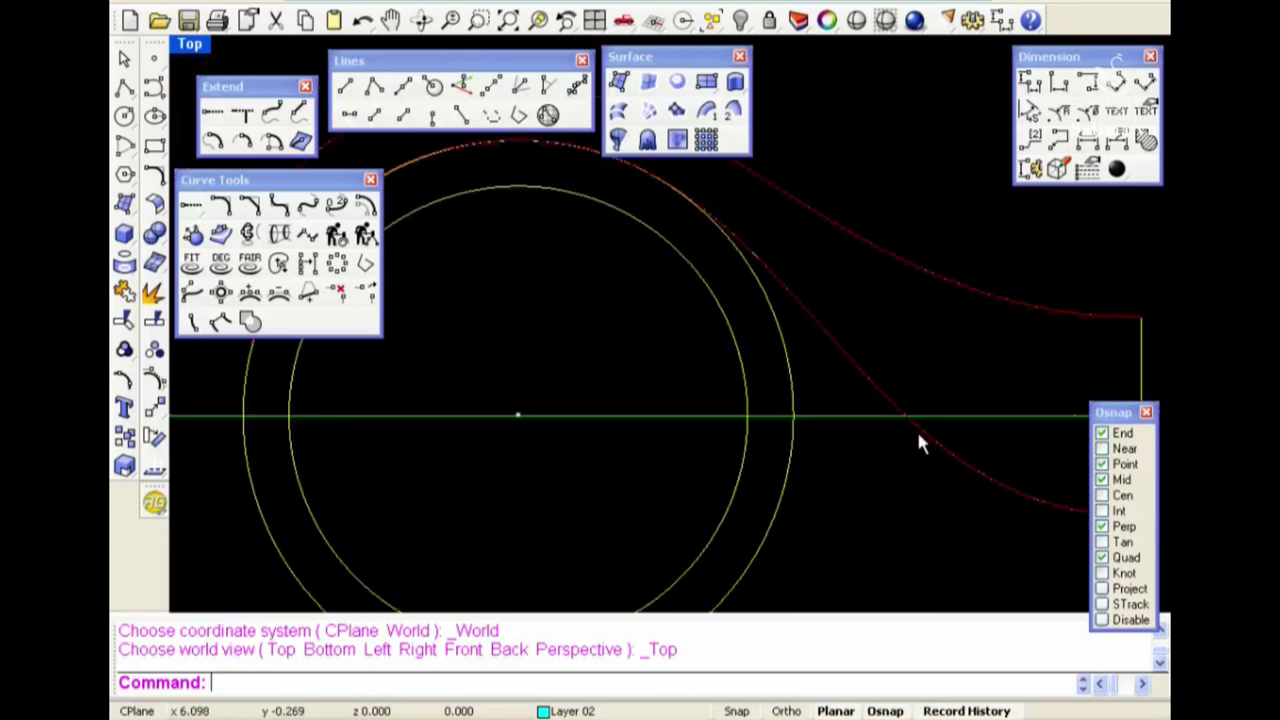
{"action": "key", "text": "ctrl+F4"}
{"action": "scroll", "coordinate": [842, 520], "scroll_direction": "down", "scroll_amount": 2}
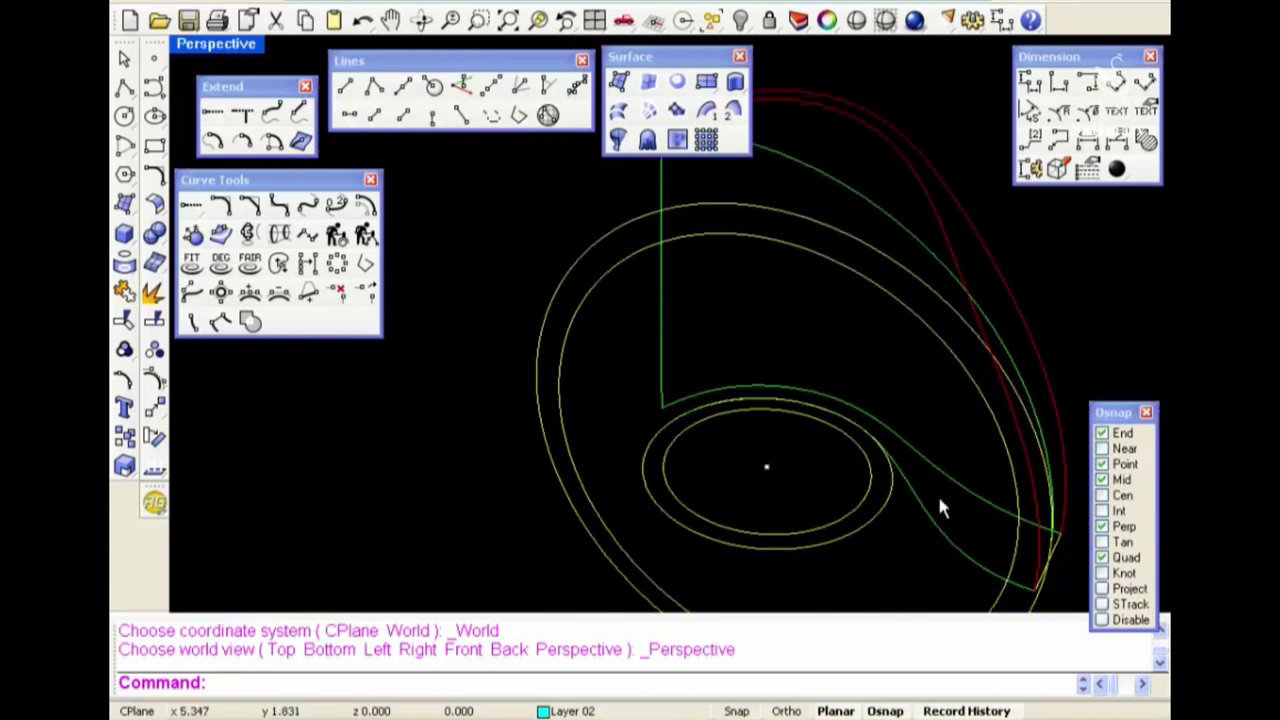
Hide the selected source curves and delete the leftover red arc
{"action": "key", "text": "ctrl+F1"}
{"action": "scroll", "coordinate": [960, 390], "scroll_direction": "up", "scroll_amount": 1}
{"action": "scroll", "coordinate": [930, 360], "scroll_direction": "up", "scroll_amount": 1}
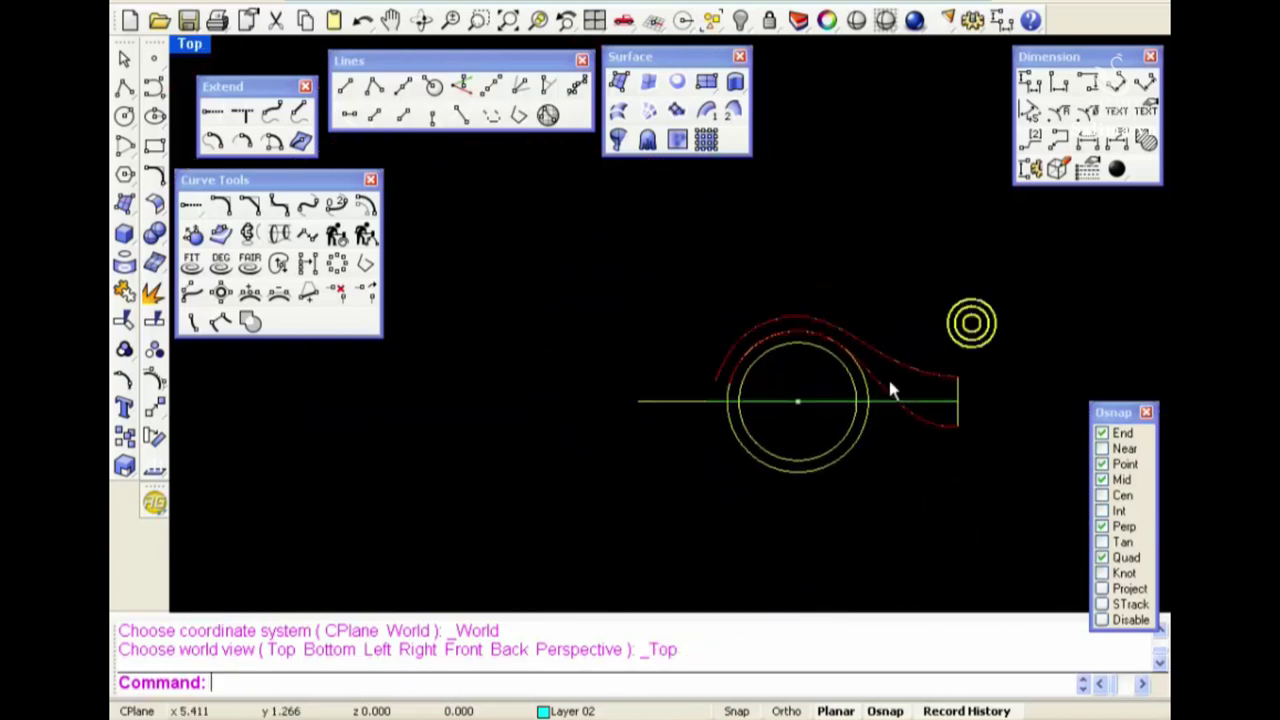
{"action": "key", "text": "ctrl+F2"}
{"action": "scroll", "coordinate": [855, 395], "scroll_direction": "up", "scroll_amount": 2}
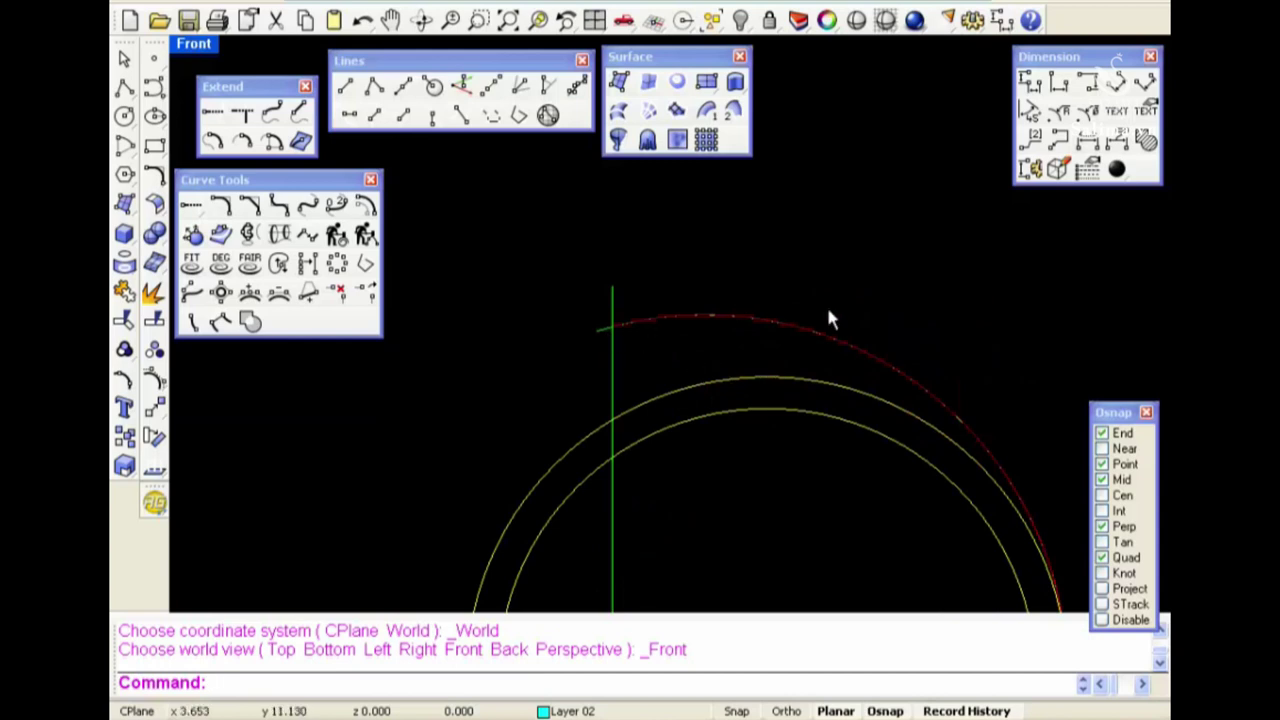
{"action": "scroll", "coordinate": [826, 304], "scroll_direction": "down", "scroll_amount": 1}
{"action": "key", "text": "ctrl+F4"}
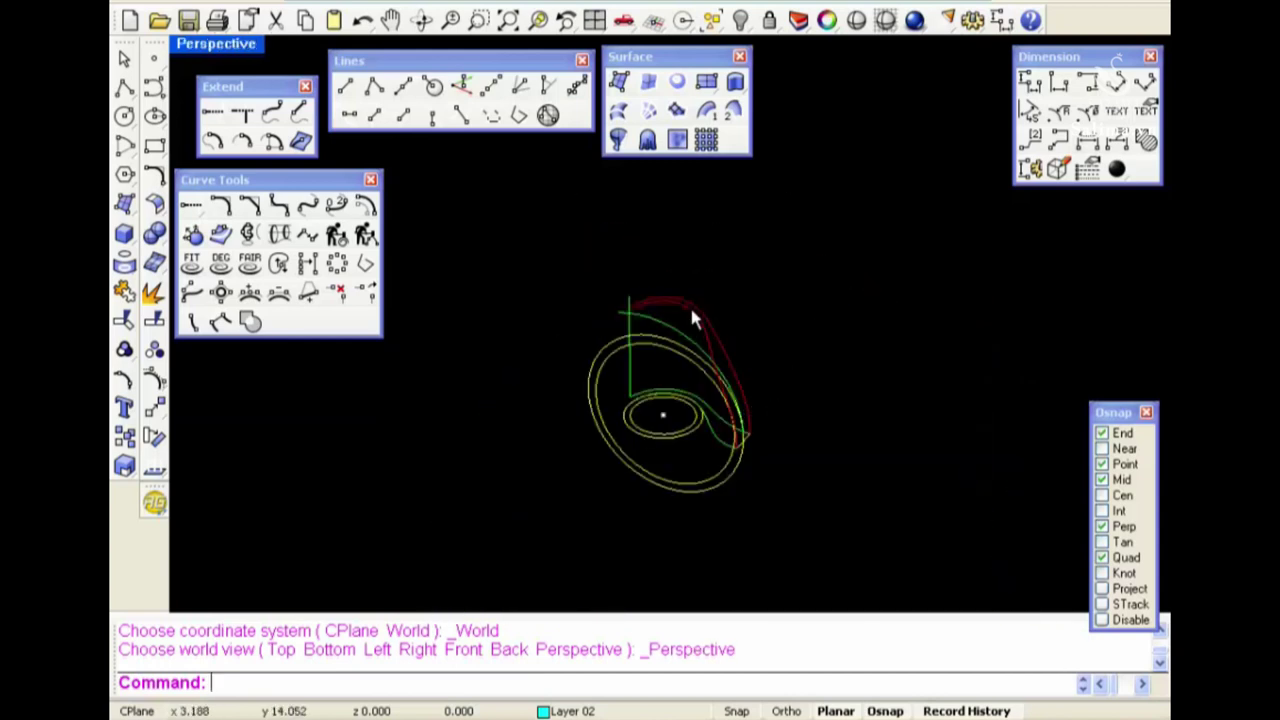
{"action": "left_click", "coordinate": [740, 20]}
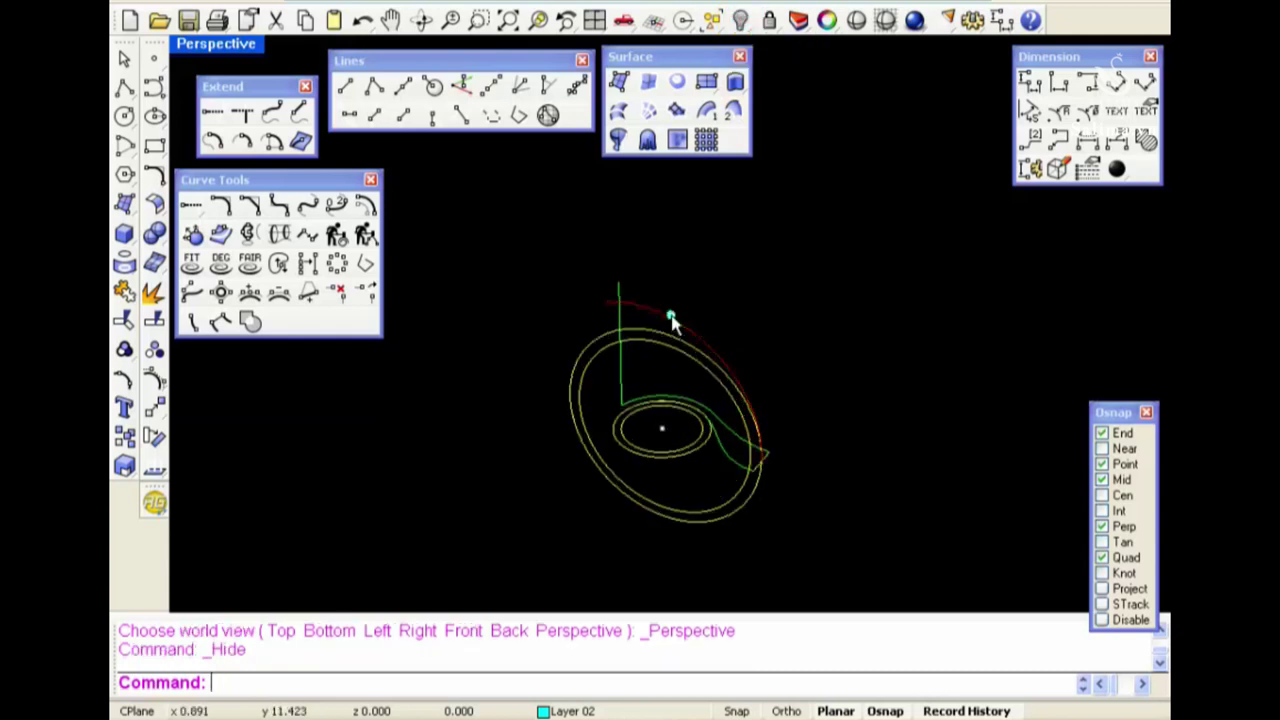
{"action": "key", "text": "Delete"}
{"action": "mouse_move", "coordinate": [723, 440]}
{"action": "right_mouse_down"}
{"action": "mouse_move", "coordinate": [694, 443]}
{"action": "mouse_move", "coordinate": [763, 486]}
{"action": "mouse_move", "coordinate": [765, 514]}
{"action": "right_mouse_up"}
Turn on the green band curve's control points and move three of them
{"action": "scroll", "coordinate": [709, 317], "scroll_direction": "up", "scroll_amount": 3}
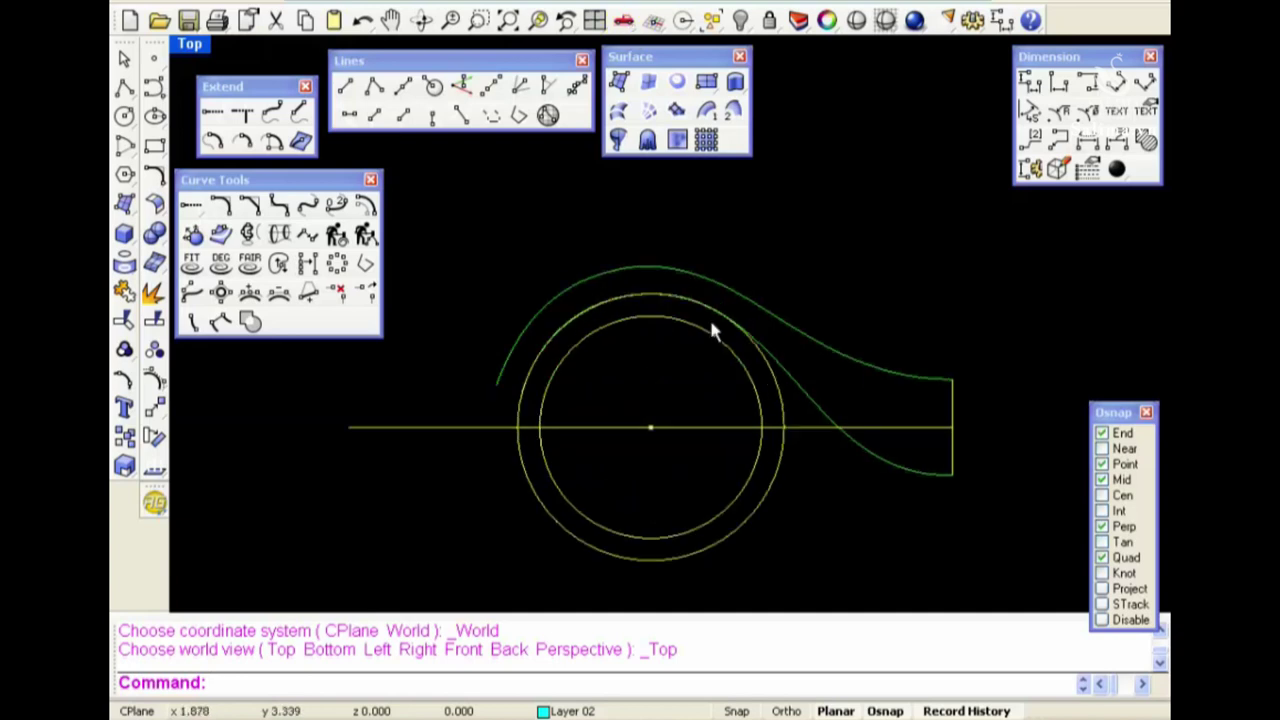
{"action": "left_click", "coordinate": [772, 350]}
{"action": "key", "text": "F10"}
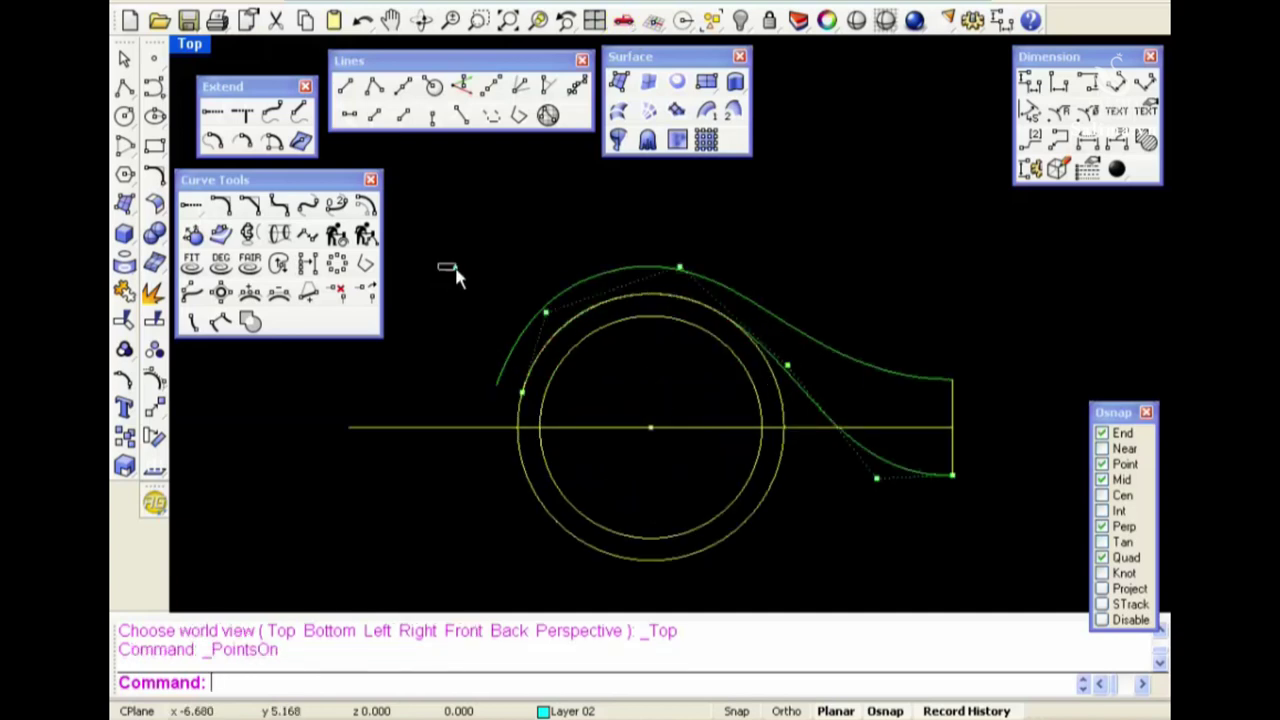
{"action": "left_click_drag", "start_coordinate": [455, 278], "coordinate": [686, 430]}
{"action": "scroll", "coordinate": [684, 378], "scroll_direction": "up", "scroll_amount": 2}
{"action": "scroll", "coordinate": [667, 365], "scroll_direction": "up", "scroll_amount": 2}
{"action": "type", "text": "m"}
{"action": "key", "text": "Return"}
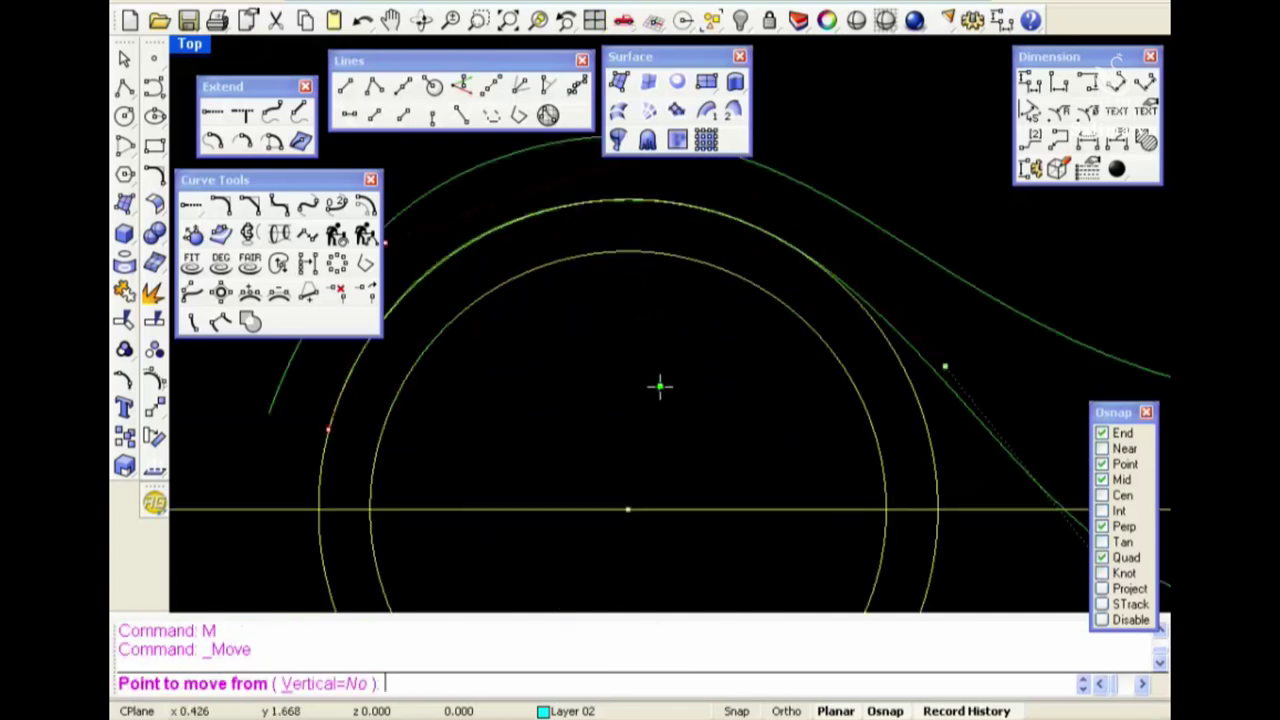
{"action": "scroll", "coordinate": [660, 384], "scroll_direction": "down", "scroll_amount": 1}
{"action": "right_click_drag", "start_coordinate": [660, 383], "coordinate": [703, 429]}
{"action": "left_click", "coordinate": [690, 430]}
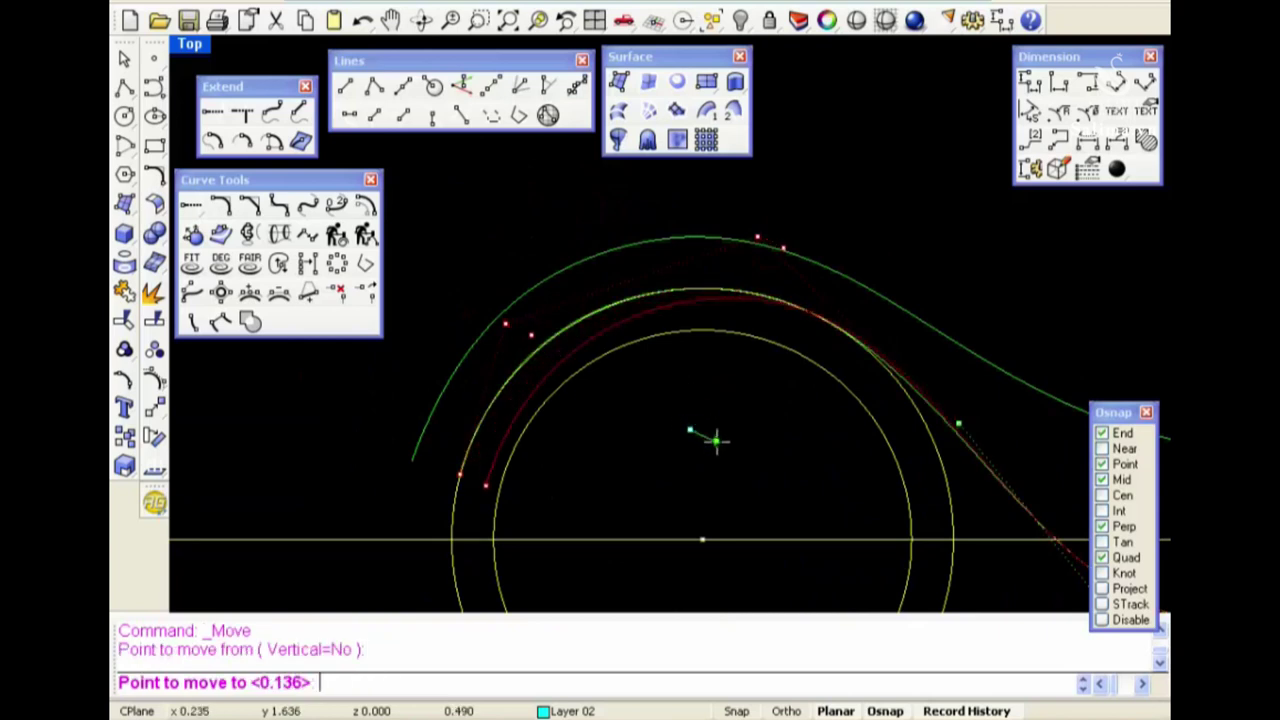
{"action": "left_click", "coordinate": [729, 444]}
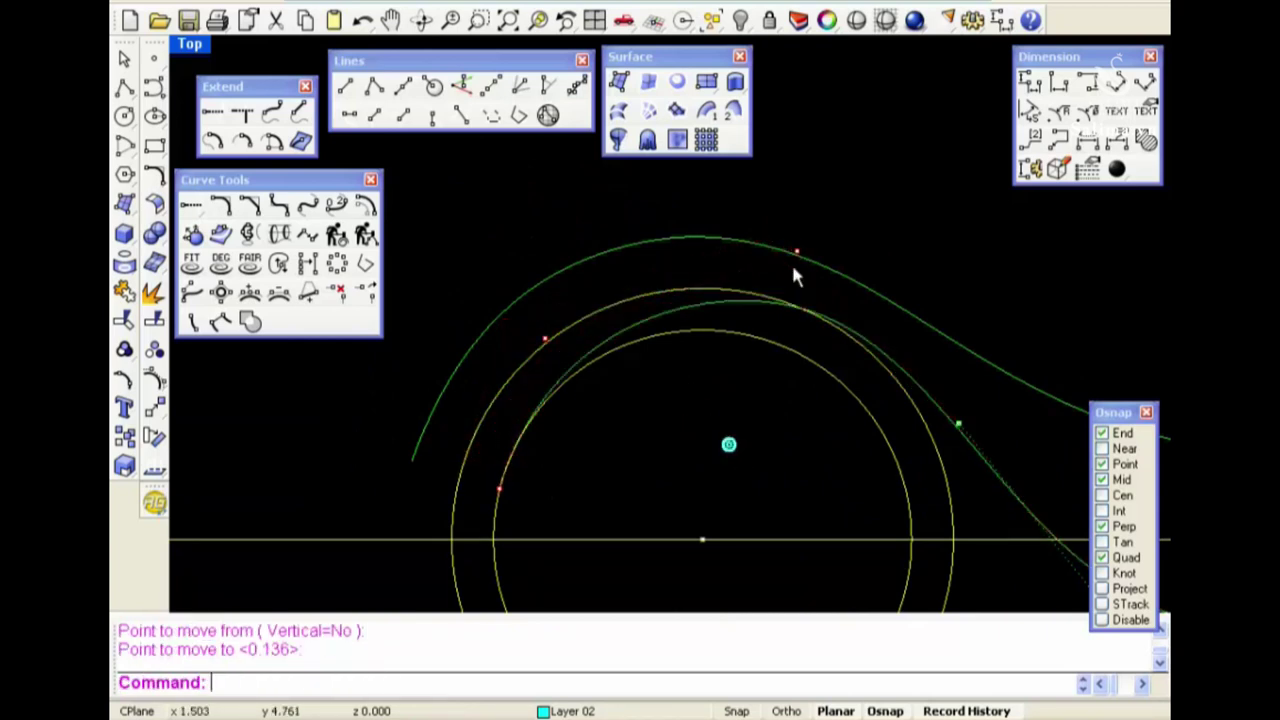
Move the band curve's upper and lower control points, then turn its points off
{"action": "left_click", "coordinate": [794, 274]}
{"action": "key", "text": "Return"}
{"action": "left_click", "coordinate": [925, 214]}
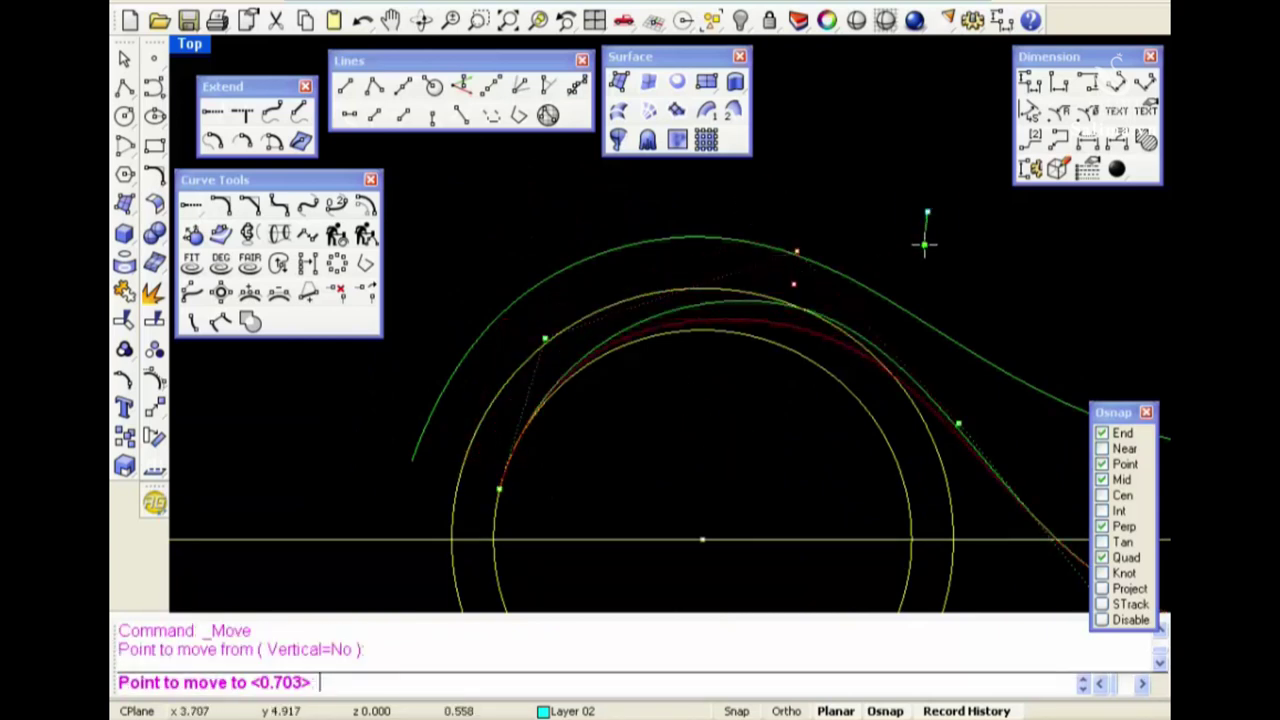
{"action": "left_click", "coordinate": [923, 251]}
{"action": "left_click_drag", "start_coordinate": [903, 234], "coordinate": [1020, 476]}
{"action": "type", "text": "m"}
{"action": "key", "text": "Return"}
{"action": "left_click", "coordinate": [1007, 288]}
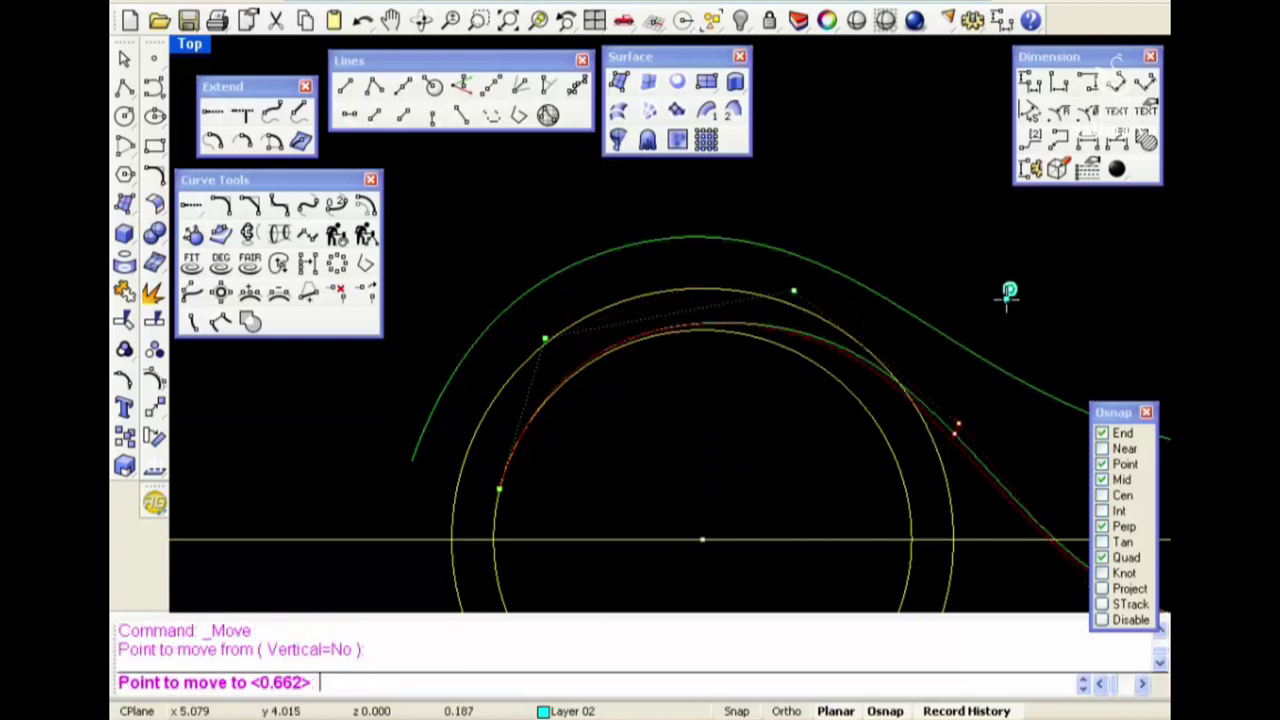
{"action": "left_click", "coordinate": [1006, 298]}
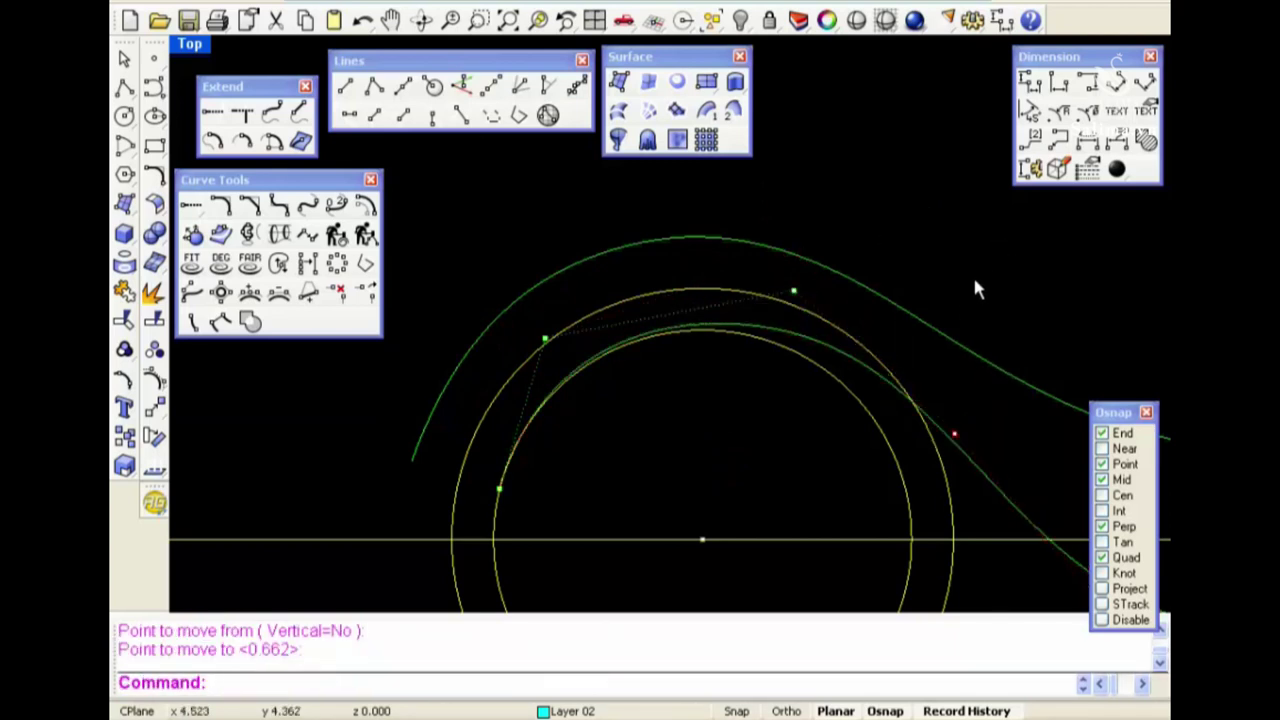
{"action": "key", "text": "Escape"}
Show the flowing curve's control points and move the three at its left end
{"action": "left_click", "coordinate": [895, 306]}
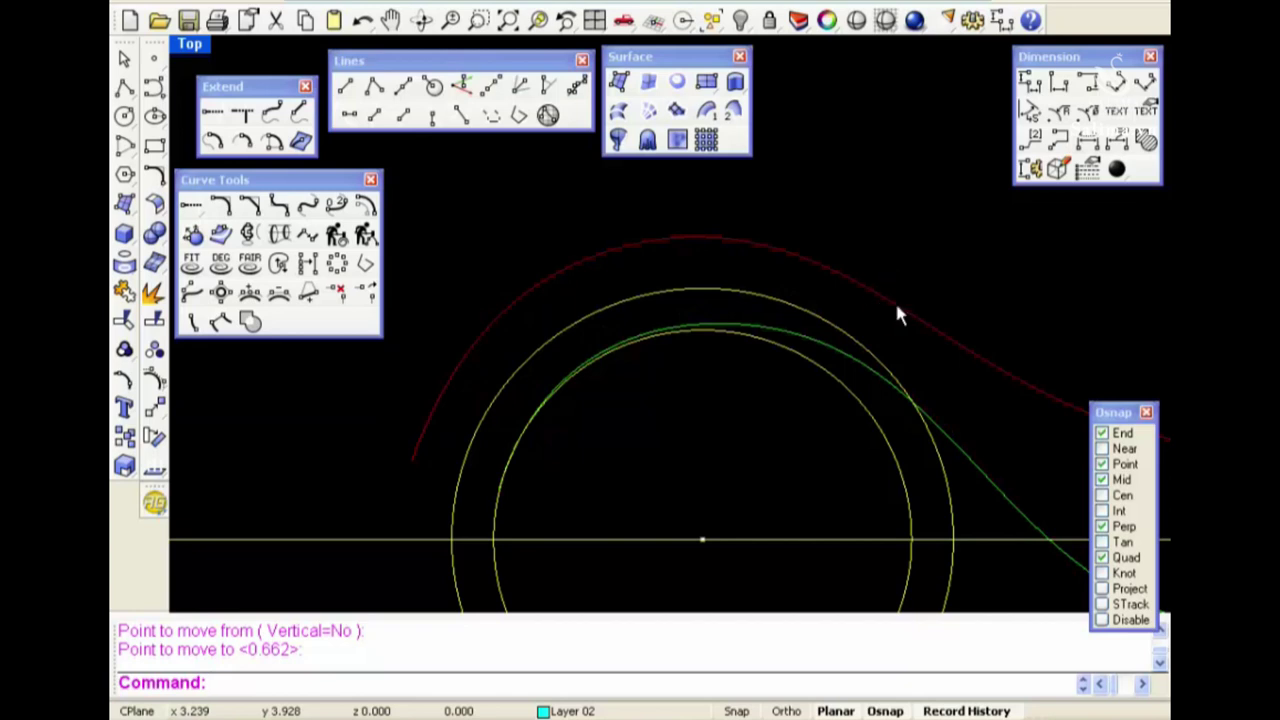
{"action": "key", "text": "F10"}
{"action": "left_click_drag", "start_coordinate": [385, 163], "coordinate": [645, 512]}
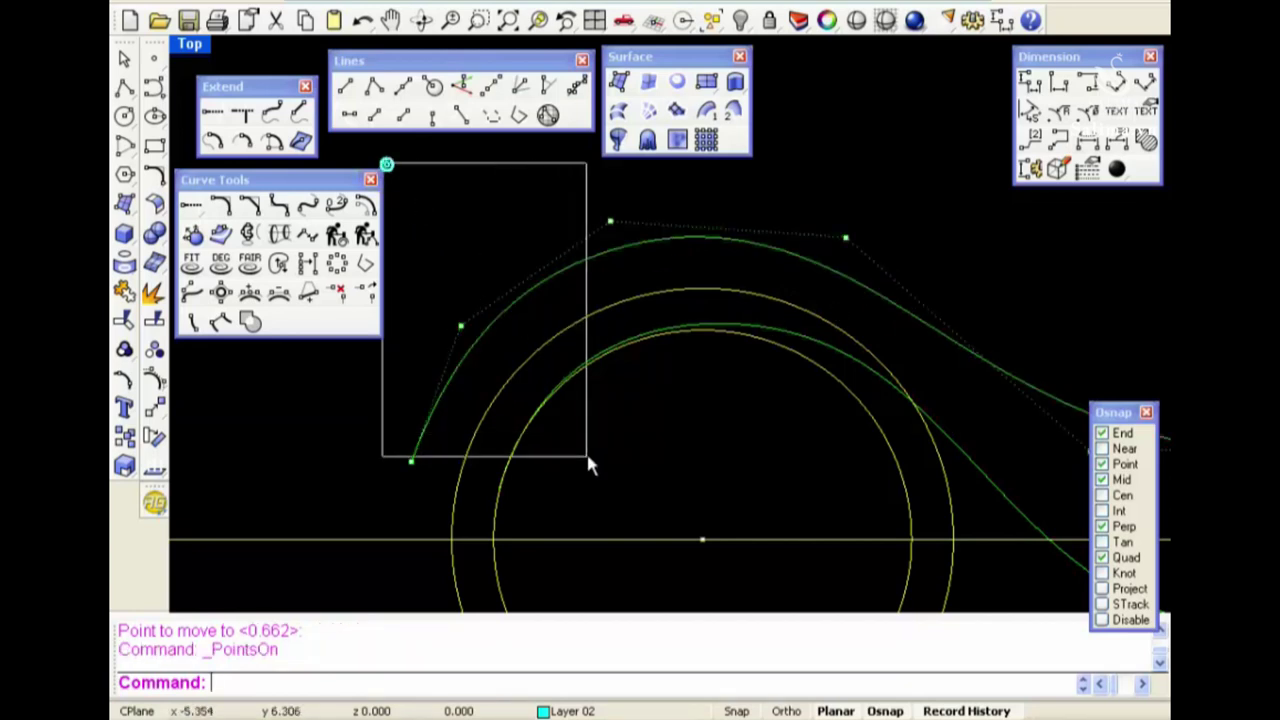
{"action": "type", "text": "M"}
{"action": "key", "text": "Return"}
{"action": "left_click", "coordinate": [637, 475]}
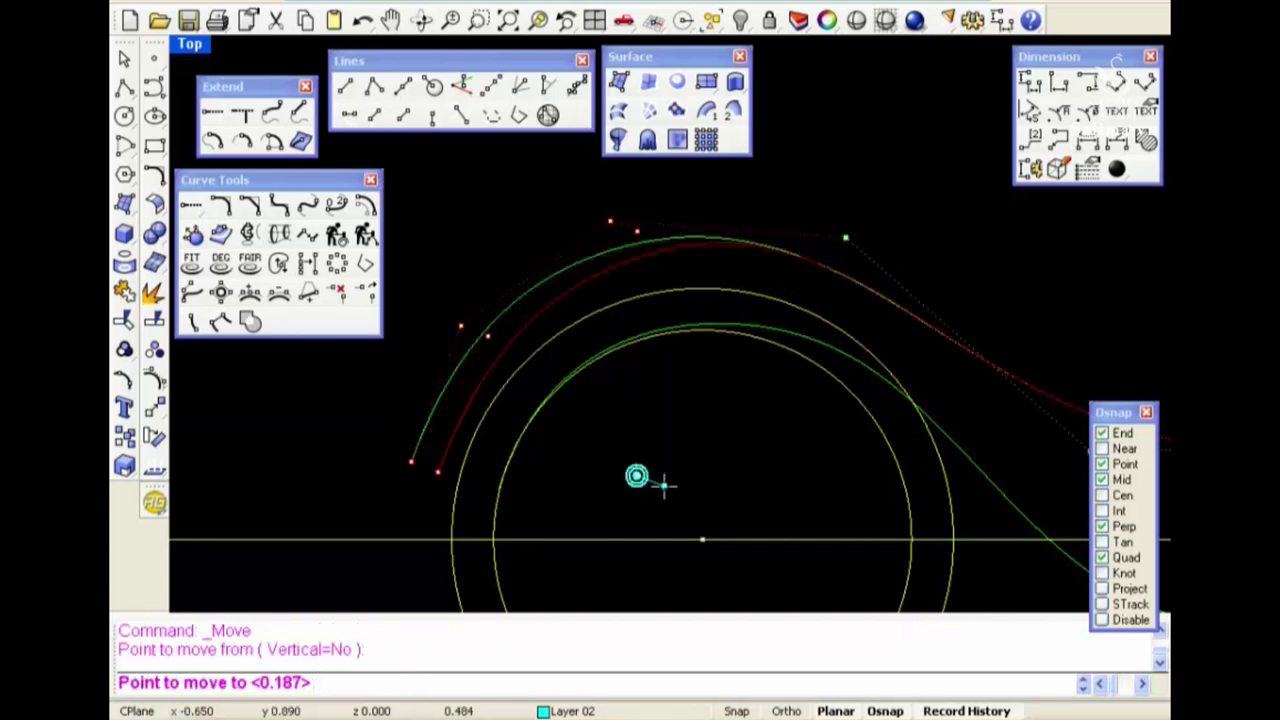
{"action": "left_click", "coordinate": [684, 494]}
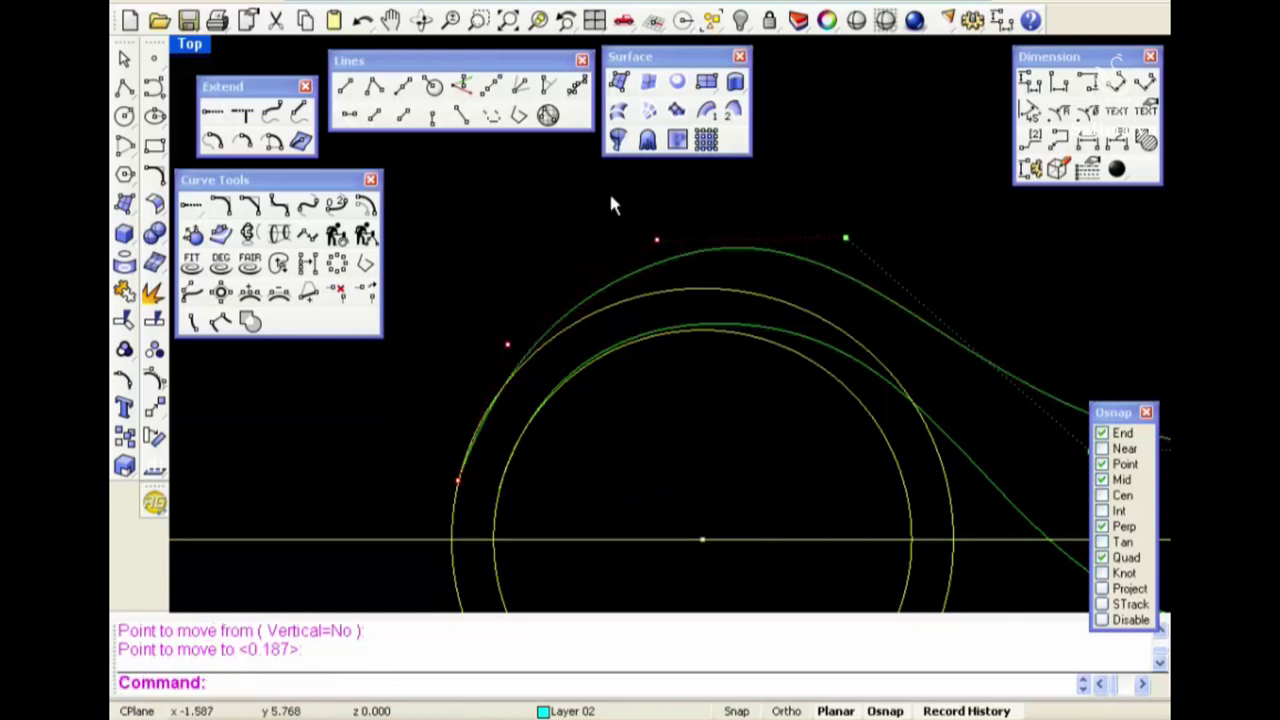
Lower two more control points to hug the circles, hide points, and return to Perspective
{"action": "left_click_drag", "start_coordinate": [611, 198], "coordinate": [917, 266]}
{"action": "key", "text": "Return"}
{"action": "left_click", "coordinate": [928, 225]}
{"action": "left_click", "coordinate": [913, 249]}
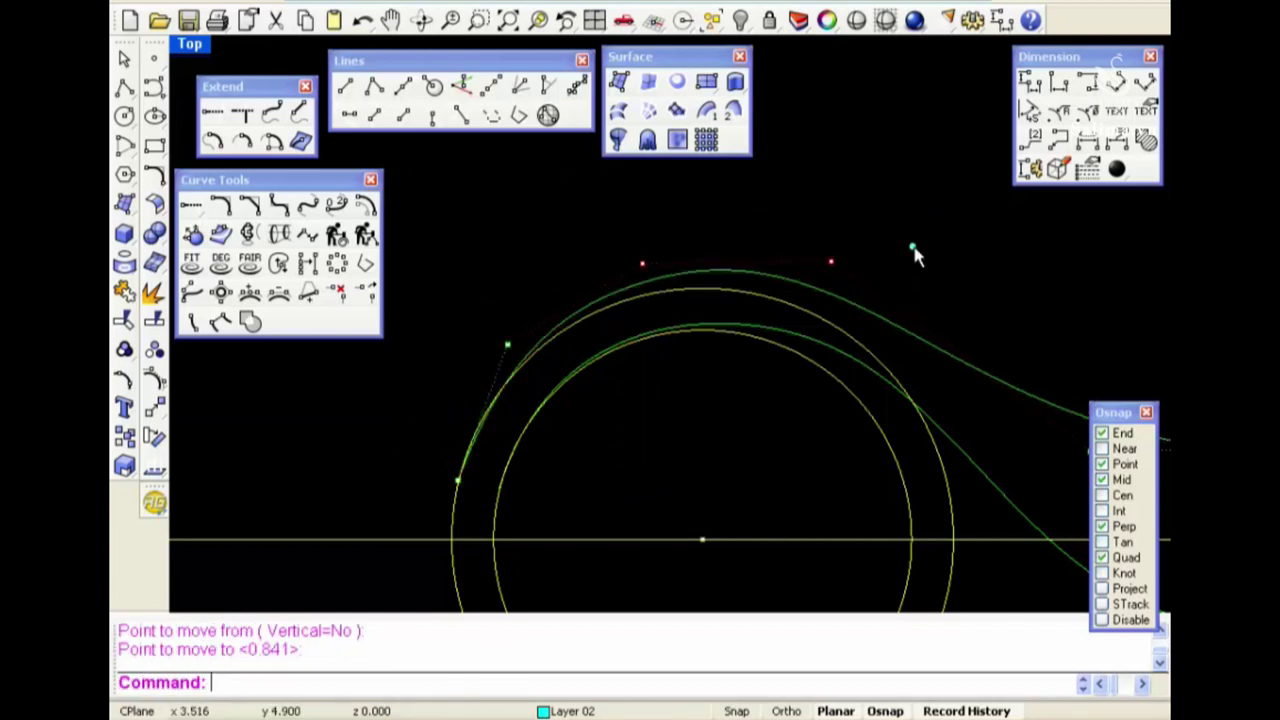
{"action": "key", "text": "Return"}
{"action": "left_click", "coordinate": [919, 232]}
{"action": "left_click", "coordinate": [922, 240]}
{"action": "scroll", "coordinate": [921, 247], "scroll_direction": "down", "scroll_amount": 2}
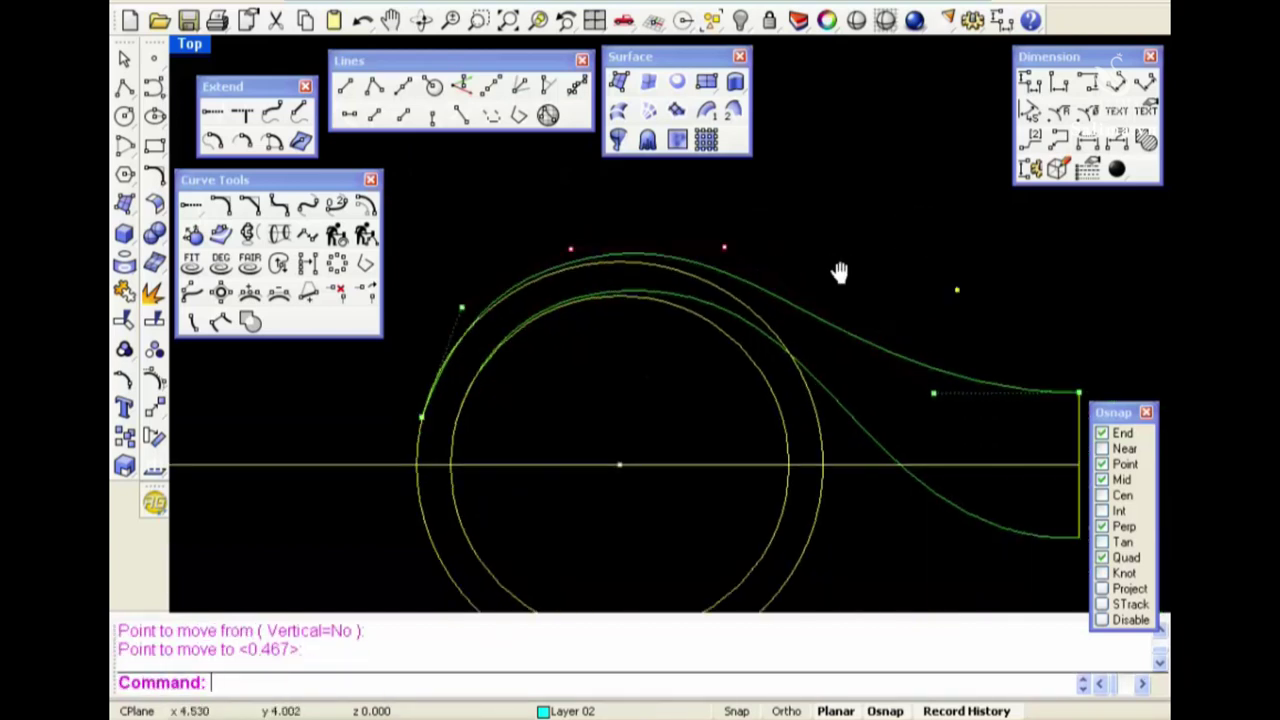
{"action": "right_click_drag", "start_coordinate": [840, 271], "coordinate": [815, 241]}
{"action": "key", "text": "Escape"}
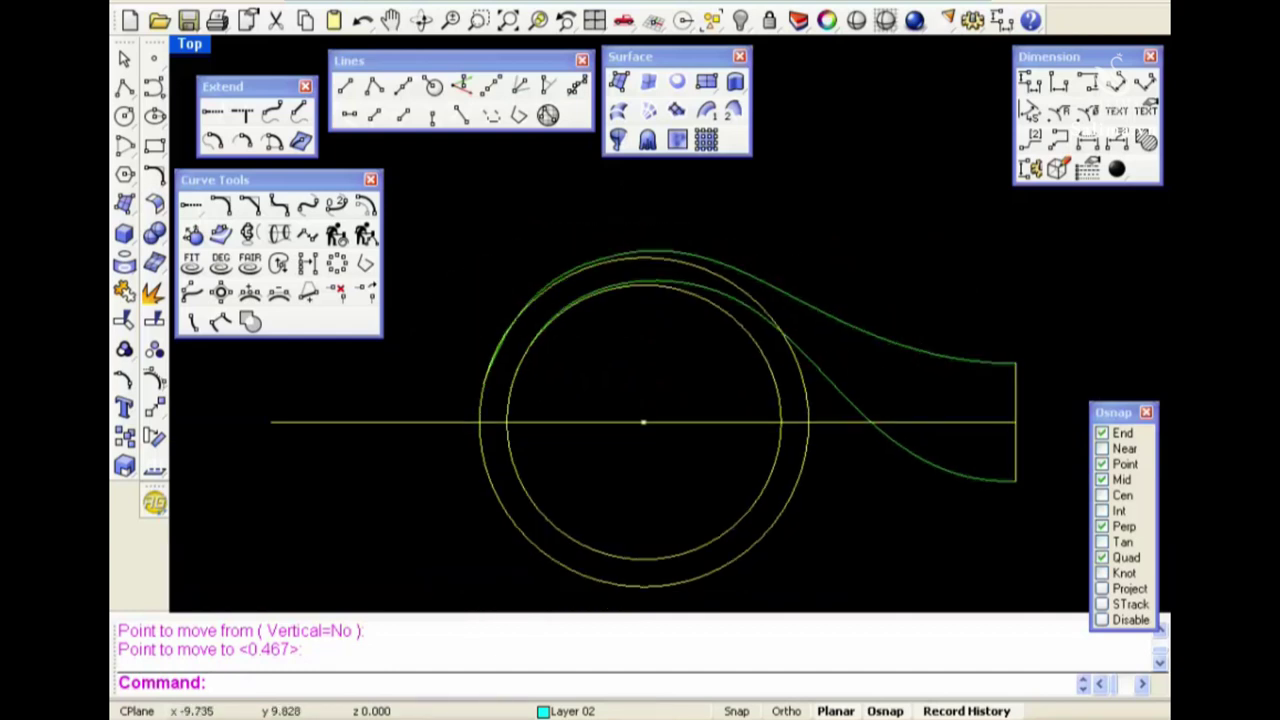
{"action": "key", "text": "ctrl+F4"}
Make Layer 06 current and delete the extra large ring circle
{"action": "left_click", "coordinate": [637, 708]}
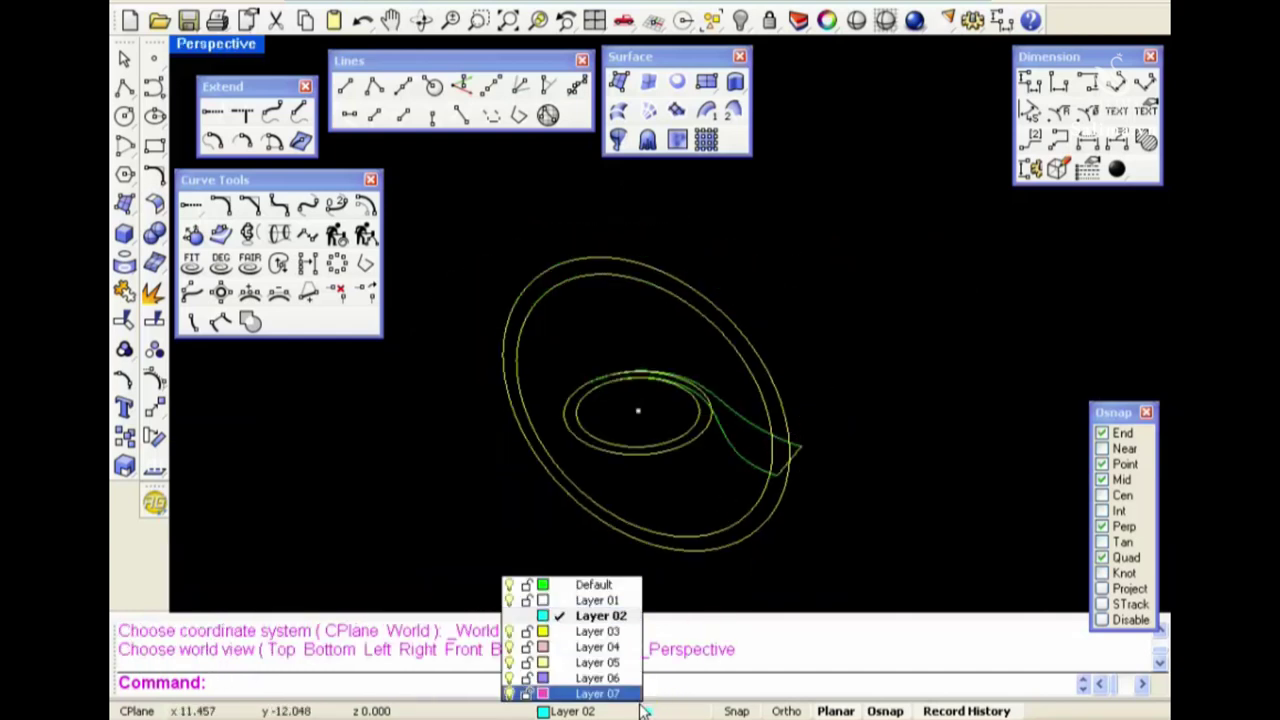
{"action": "left_click", "coordinate": [597, 678]}
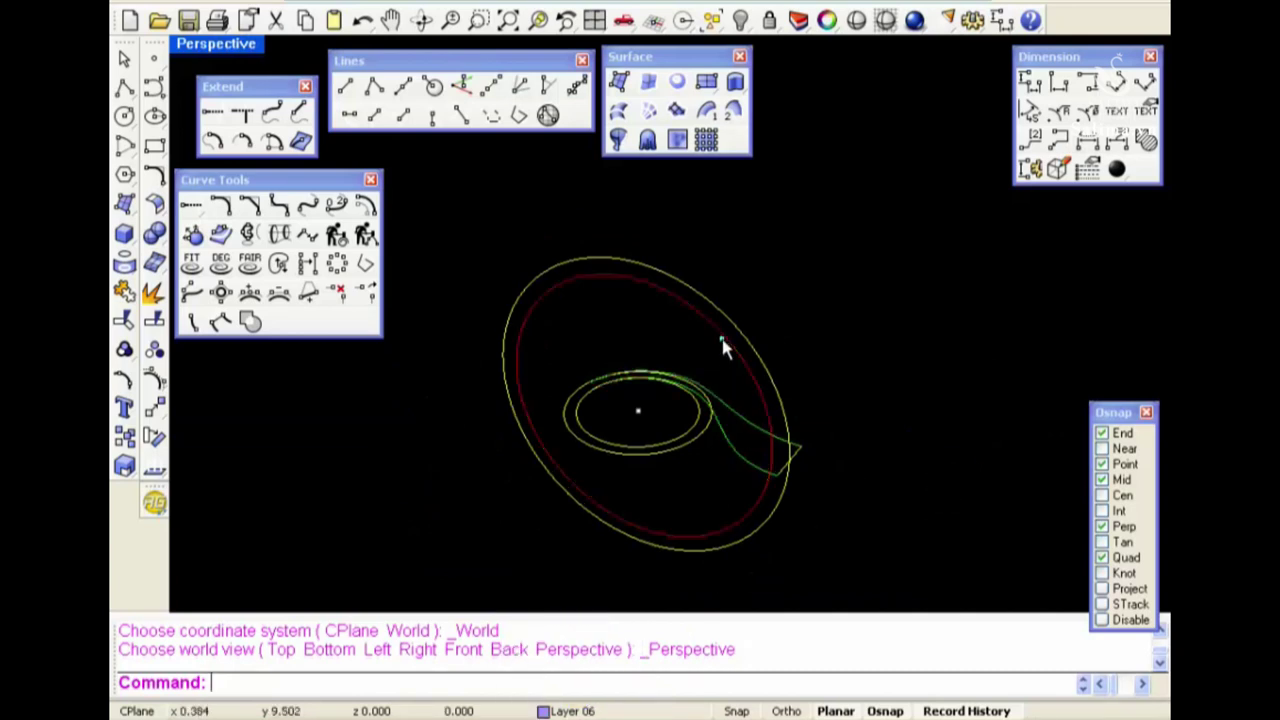
{"action": "key", "text": "Delete"}
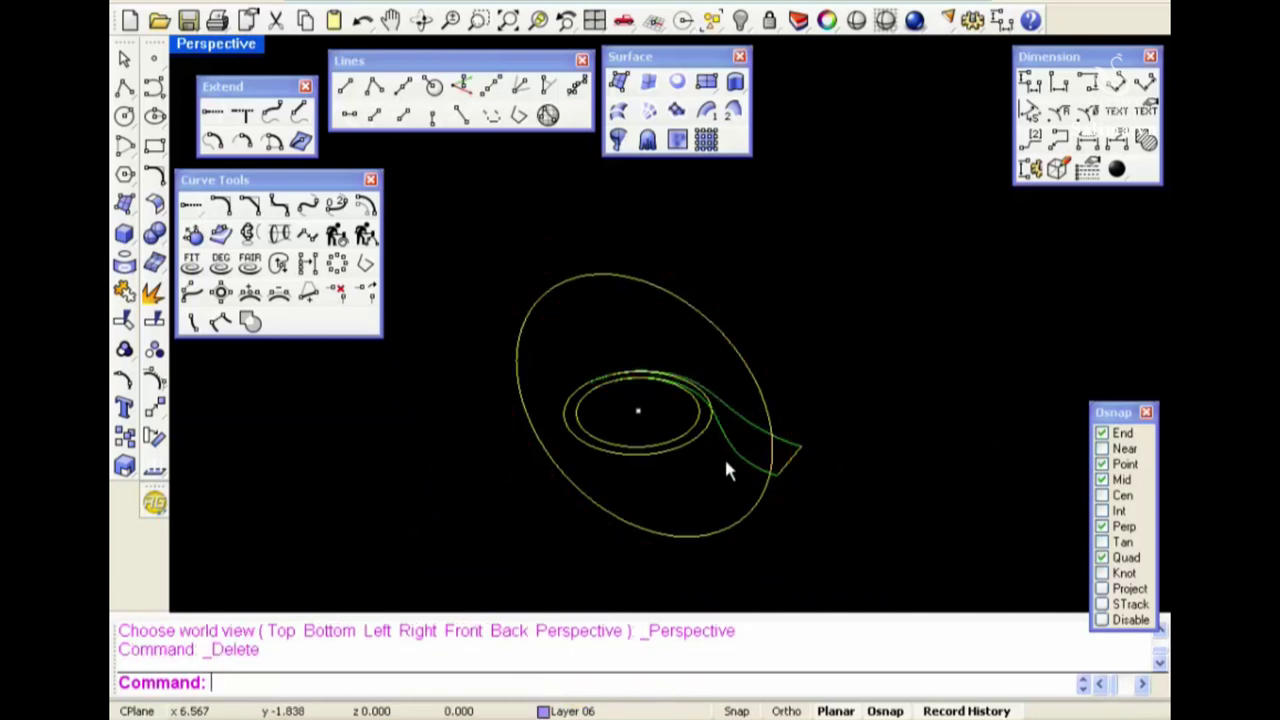
{"action": "right_click_drag", "start_coordinate": [727, 470], "coordinate": [782, 440]}
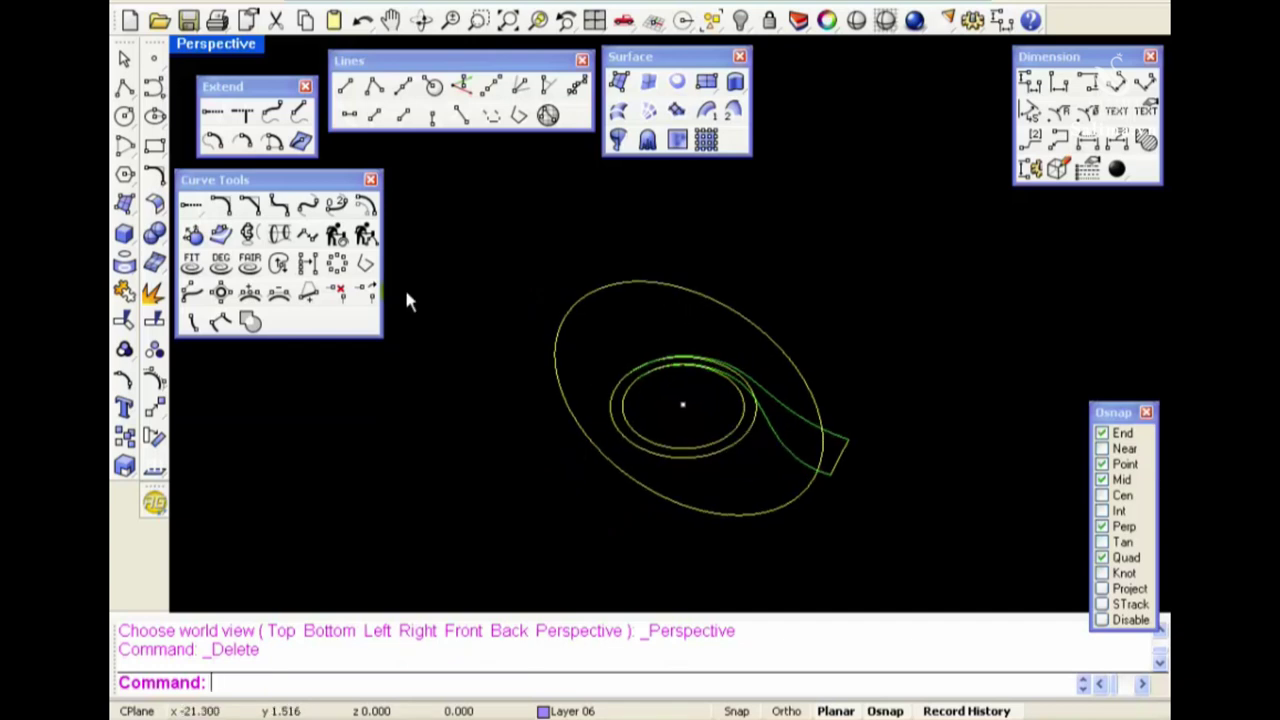
Run Crv2View on each band curve with the outer ring to create two arching curves
{"action": "left_click", "coordinate": [249, 234]}
{"action": "left_click", "coordinate": [780, 396]}
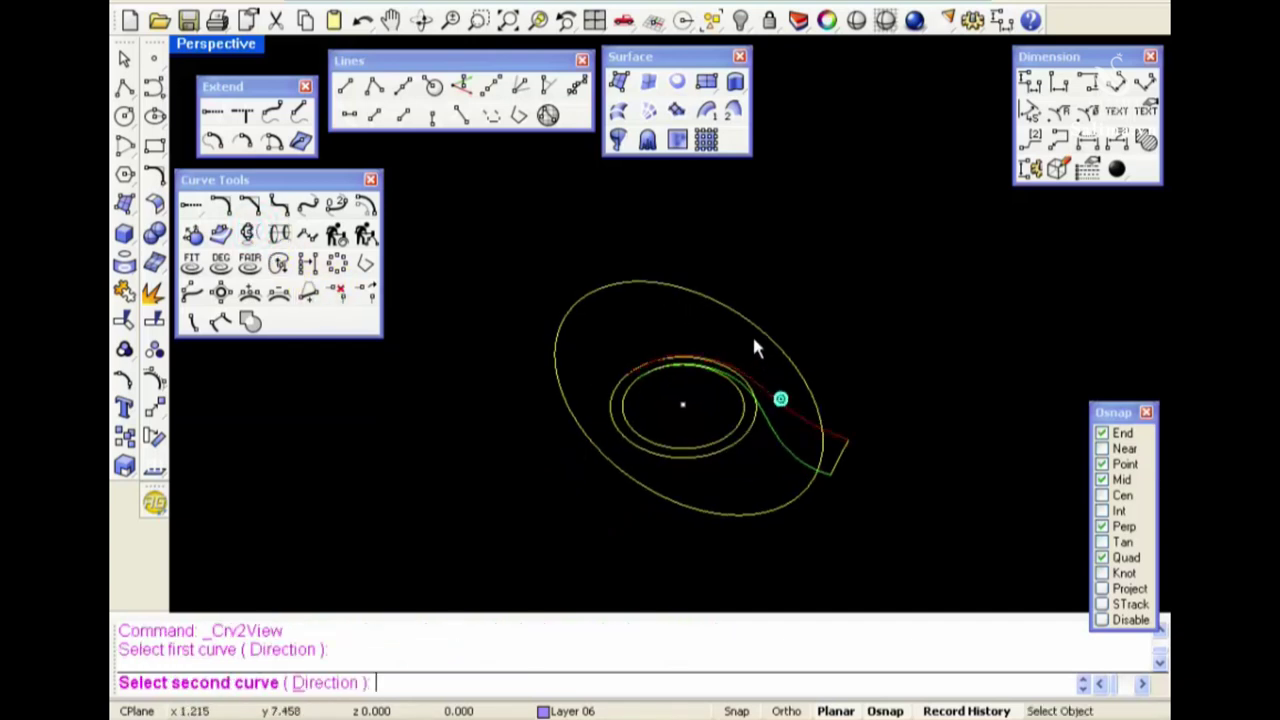
{"action": "left_click", "coordinate": [754, 342]}
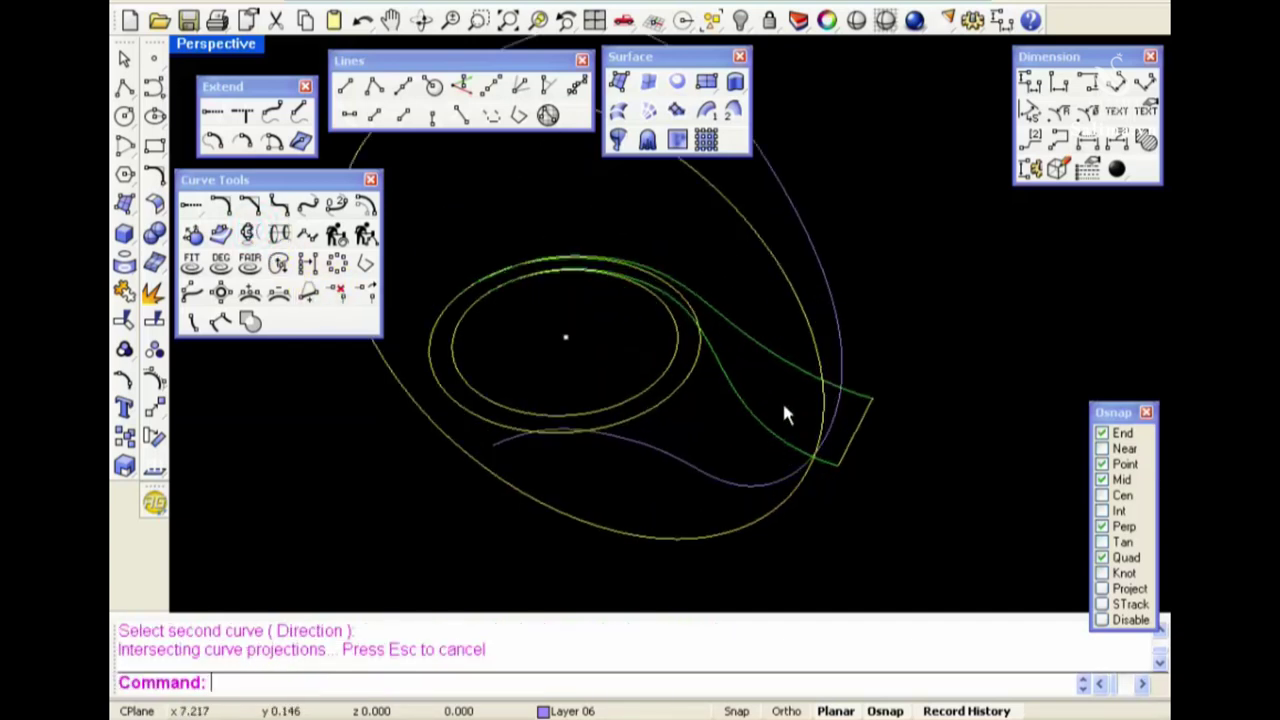
{"action": "right_click_drag", "start_coordinate": [785, 415], "coordinate": [806, 495]}
{"action": "key", "text": "Return"}
{"action": "left_click", "coordinate": [800, 482]}
{"action": "left_click", "coordinate": [790, 326]}
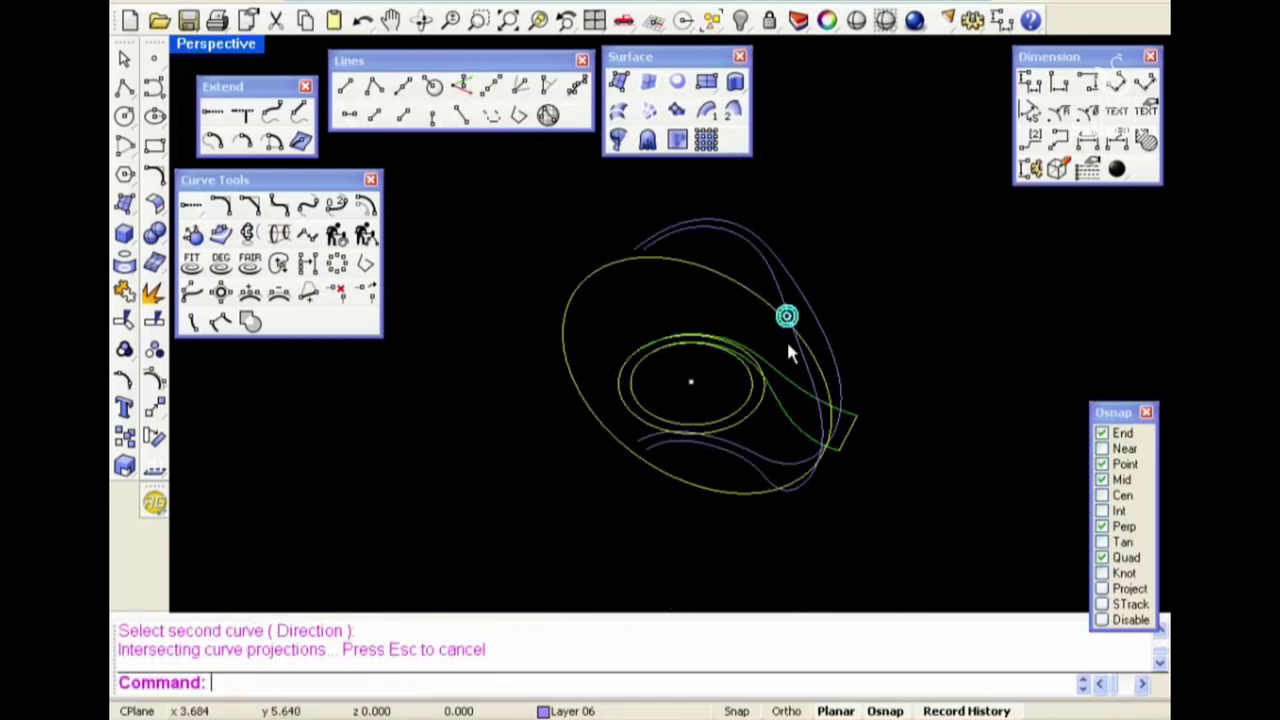
Hide the rings and band curves, and delete the leftover ring circle
{"action": "left_click_drag", "start_coordinate": [708, 384], "coordinate": [708, 384]}
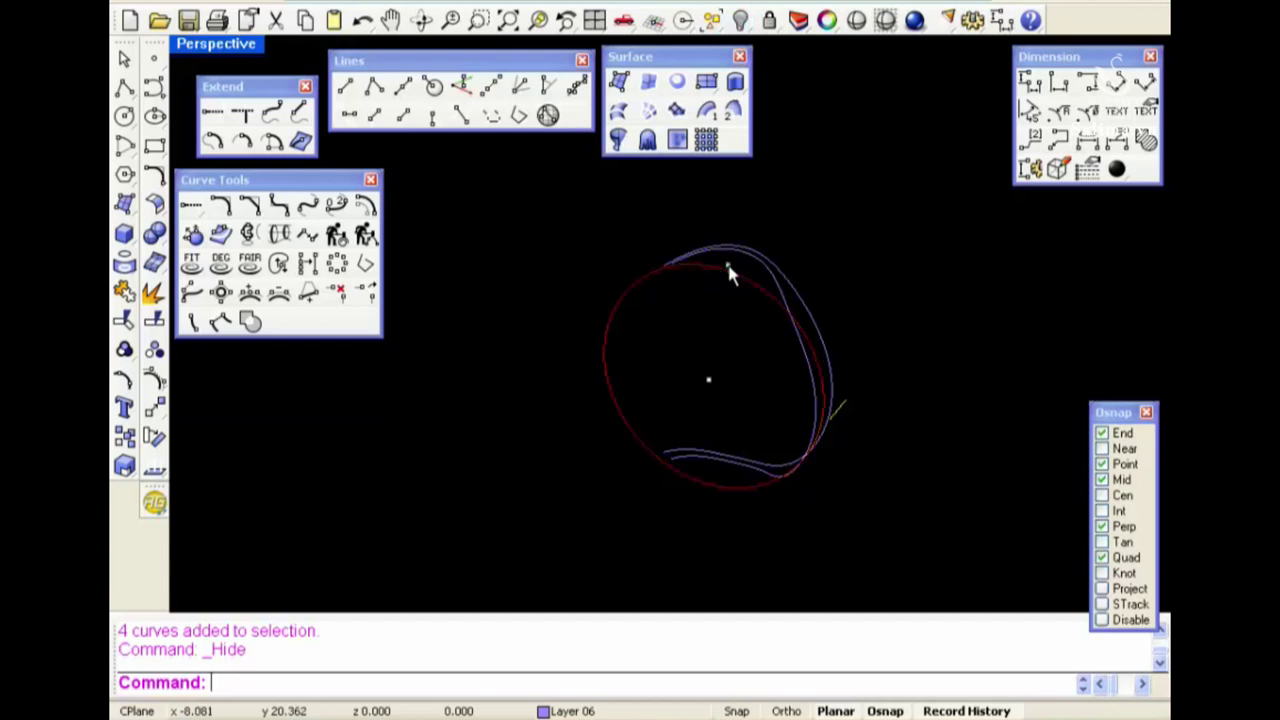
{"action": "key", "text": "Return"}
{"action": "left_click_drag", "start_coordinate": [729, 366], "coordinate": [805, 403]}
{"action": "key", "text": "Delete"}
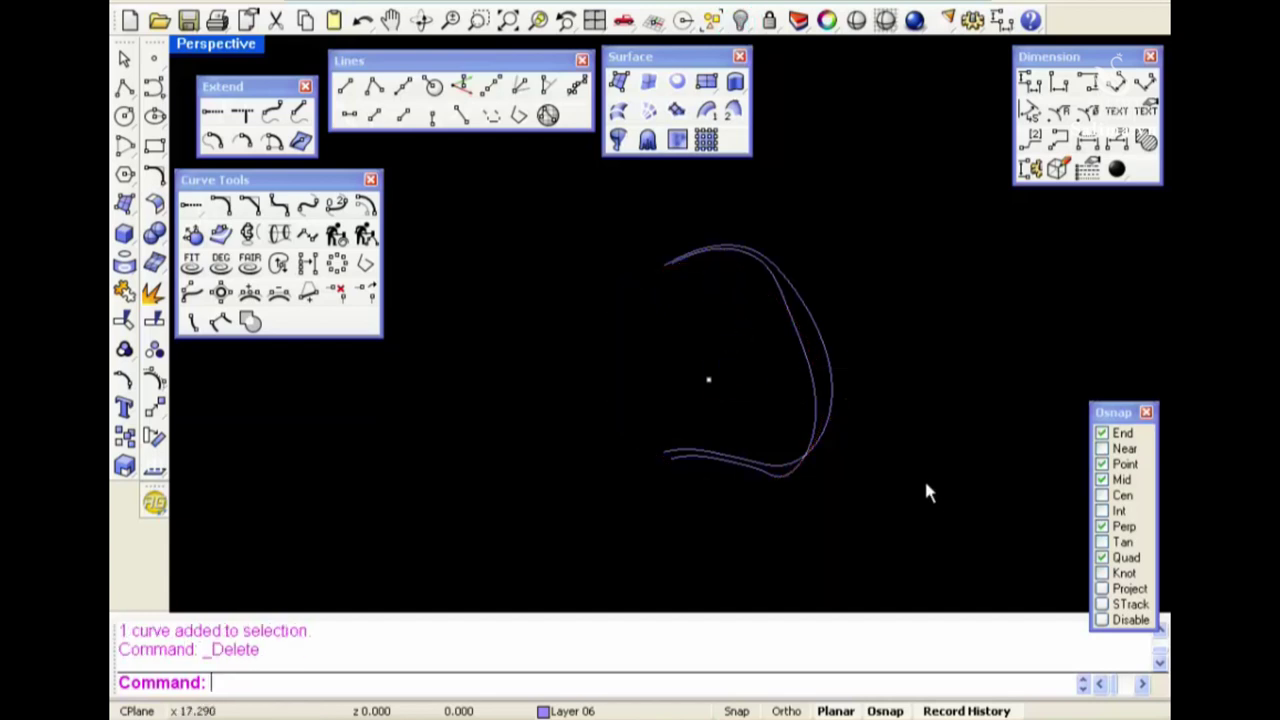
In Front view, trim the arcs' lower parts with a horizontal line from the origin, then delete it
{"action": "key", "text": "ctrl+F2"}
{"action": "type", "text": "l"}
{"action": "key", "text": "Return"}
{"action": "type", "text": "0"}
{"action": "key", "text": "Return"}
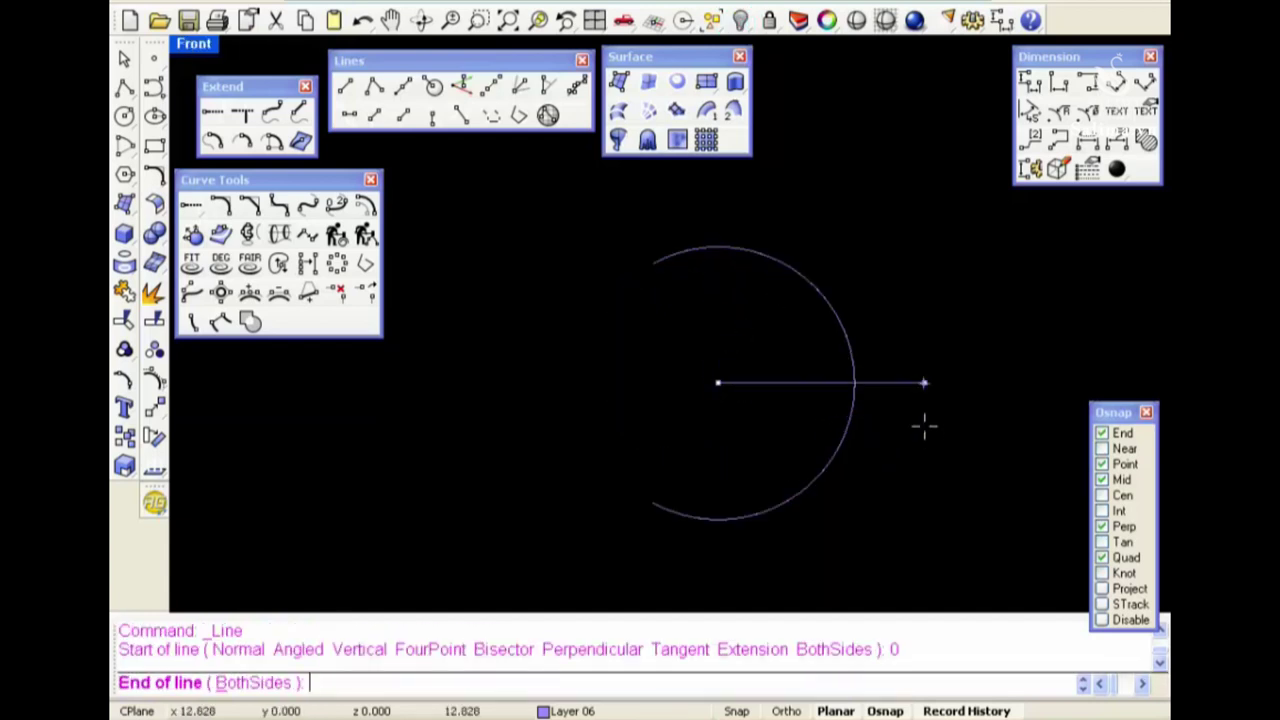
{"action": "left_click", "coordinate": [923, 426], "text": "shift"}
{"action": "type", "text": "t"}
{"action": "key", "text": "Return"}
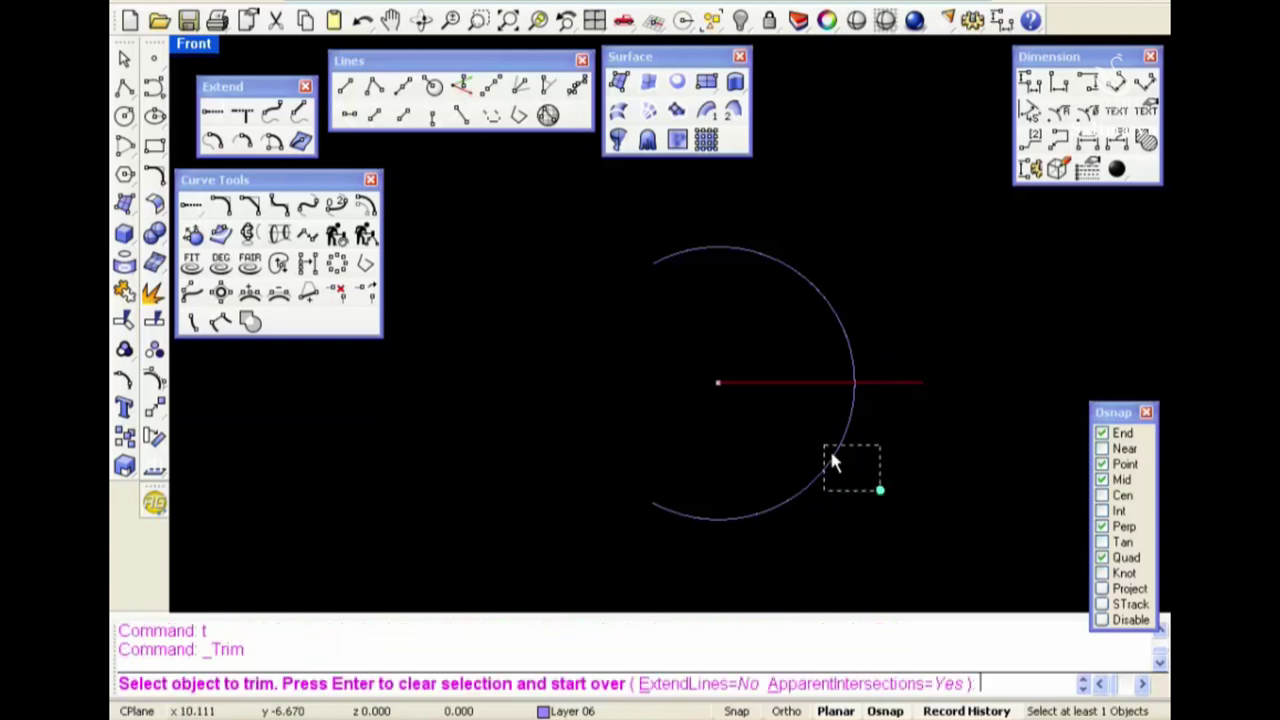
{"action": "left_click_drag", "start_coordinate": [826, 448], "coordinate": [826, 448]}
{"action": "key", "text": "Return"}
{"action": "key", "text": "Delete"}
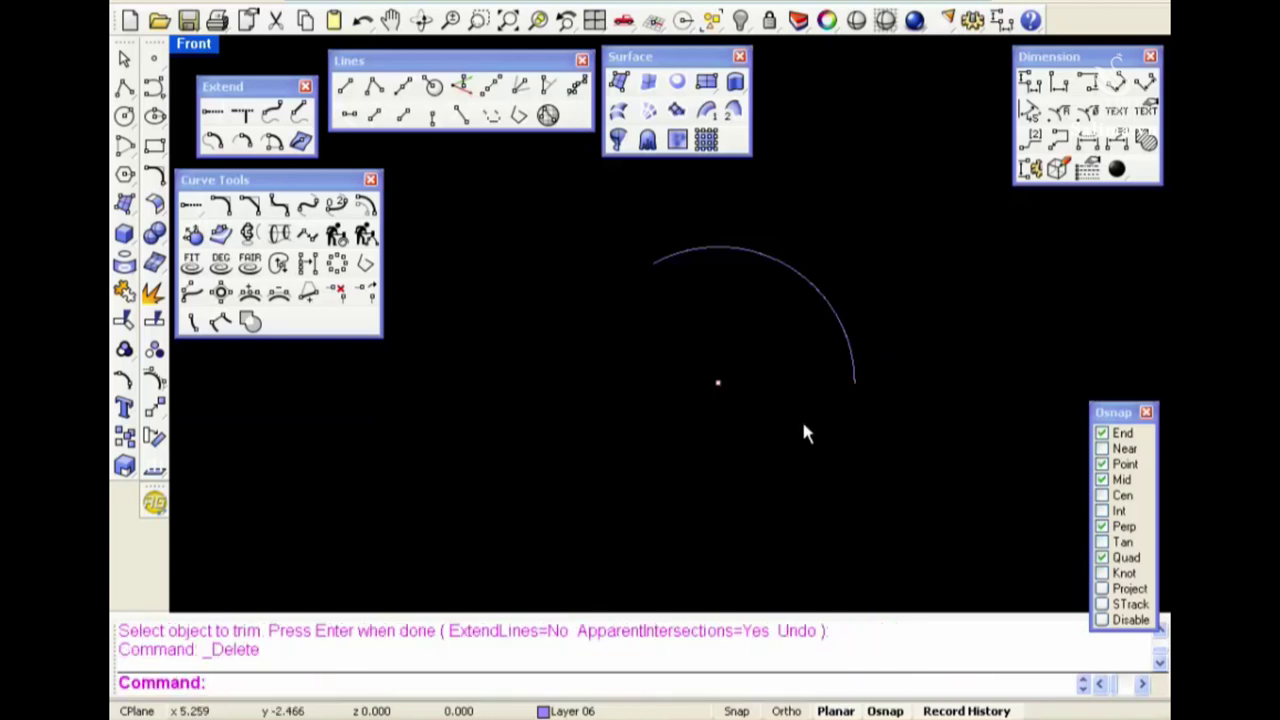
Show all hidden objects, then hide the rings and band curves to isolate the arching curves
{"action": "left_click", "coordinate": [740, 22]}
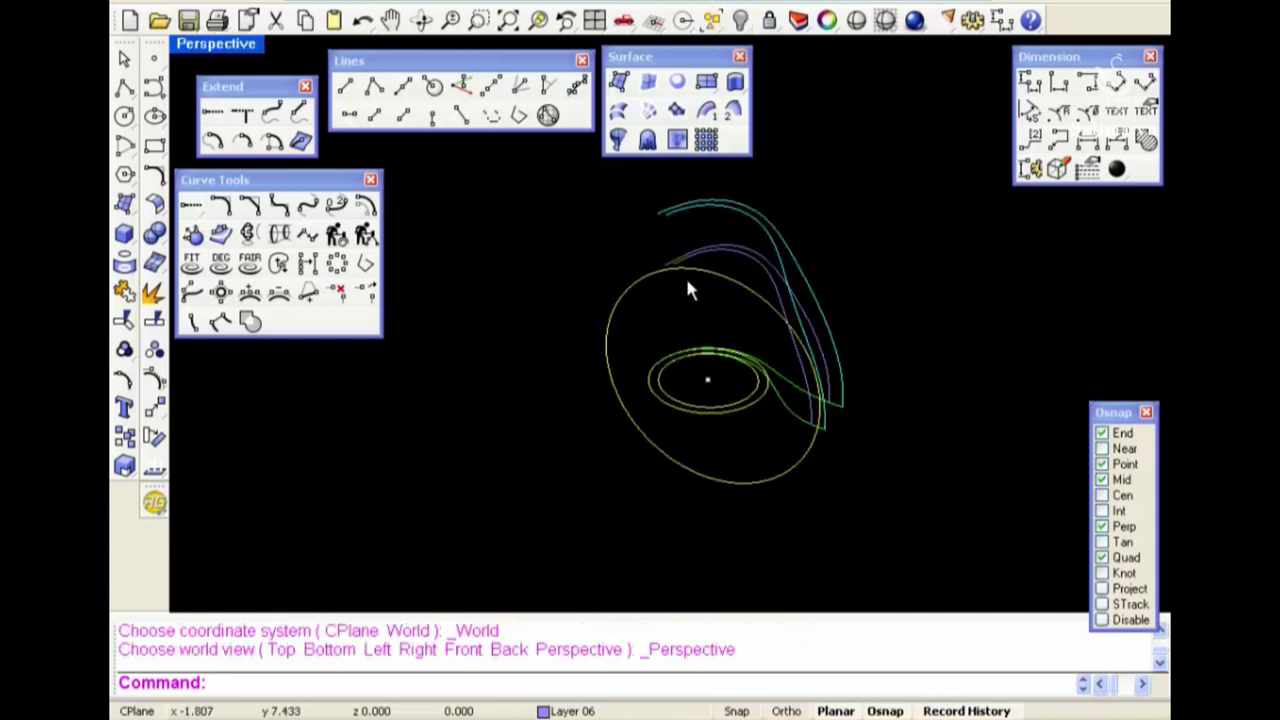
{"action": "right_click_drag", "start_coordinate": [688, 290], "coordinate": [745, 390]}
{"action": "left_click_drag", "start_coordinate": [705, 415], "coordinate": [745, 540]}
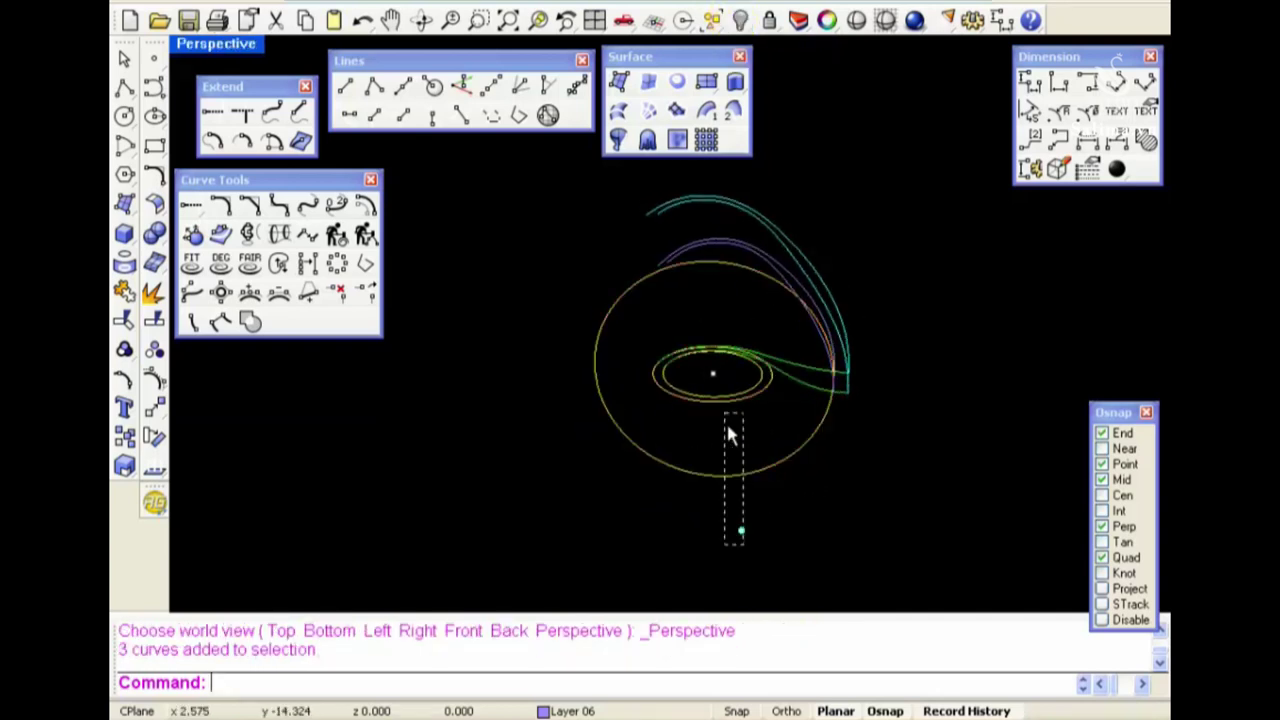
{"action": "left_click", "coordinate": [740, 22]}
{"action": "right_click_drag", "start_coordinate": [791, 329], "coordinate": [694, 466]}
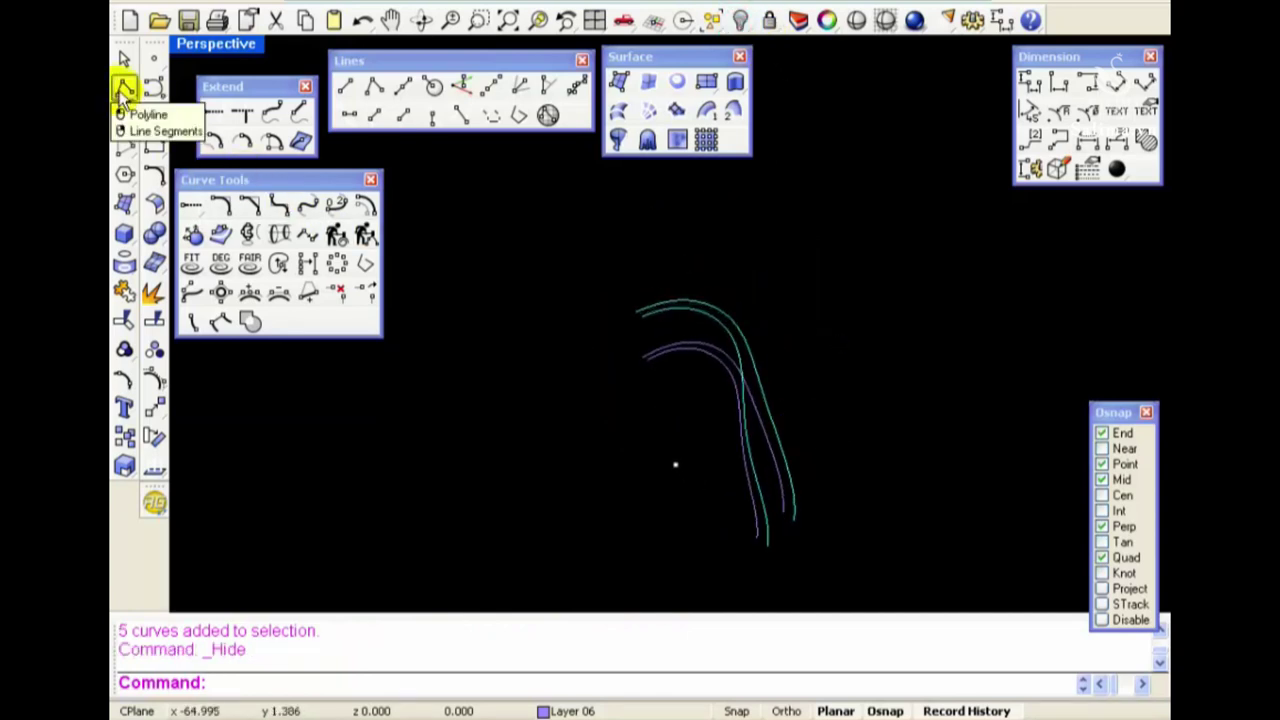
Draw a closed line-segment profile joining the four curves' endpoints at one end
{"action": "right_click", "coordinate": [122, 92]}
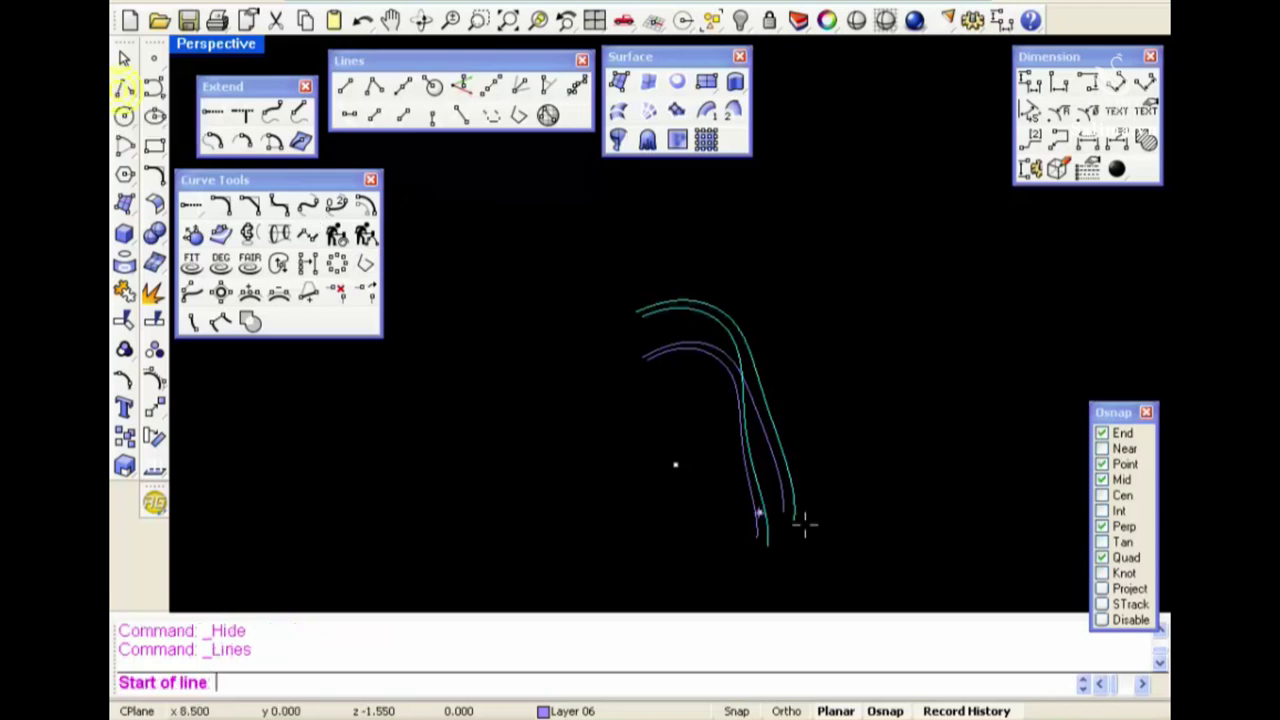
{"action": "left_click", "coordinate": [1108, 558]}
{"action": "scroll", "coordinate": [723, 546], "scroll_direction": "up", "scroll_amount": 3}
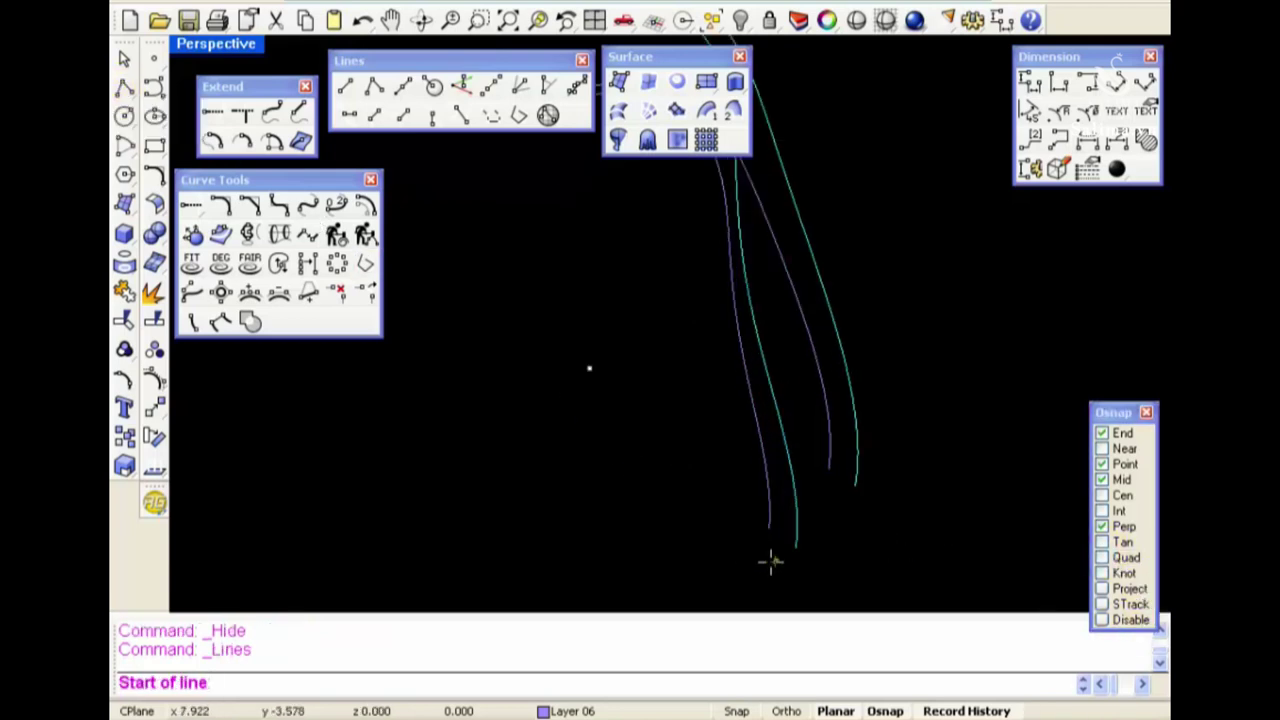
{"action": "scroll", "coordinate": [768, 558], "scroll_direction": "up", "scroll_amount": 3}
{"action": "left_click", "coordinate": [771, 557]}
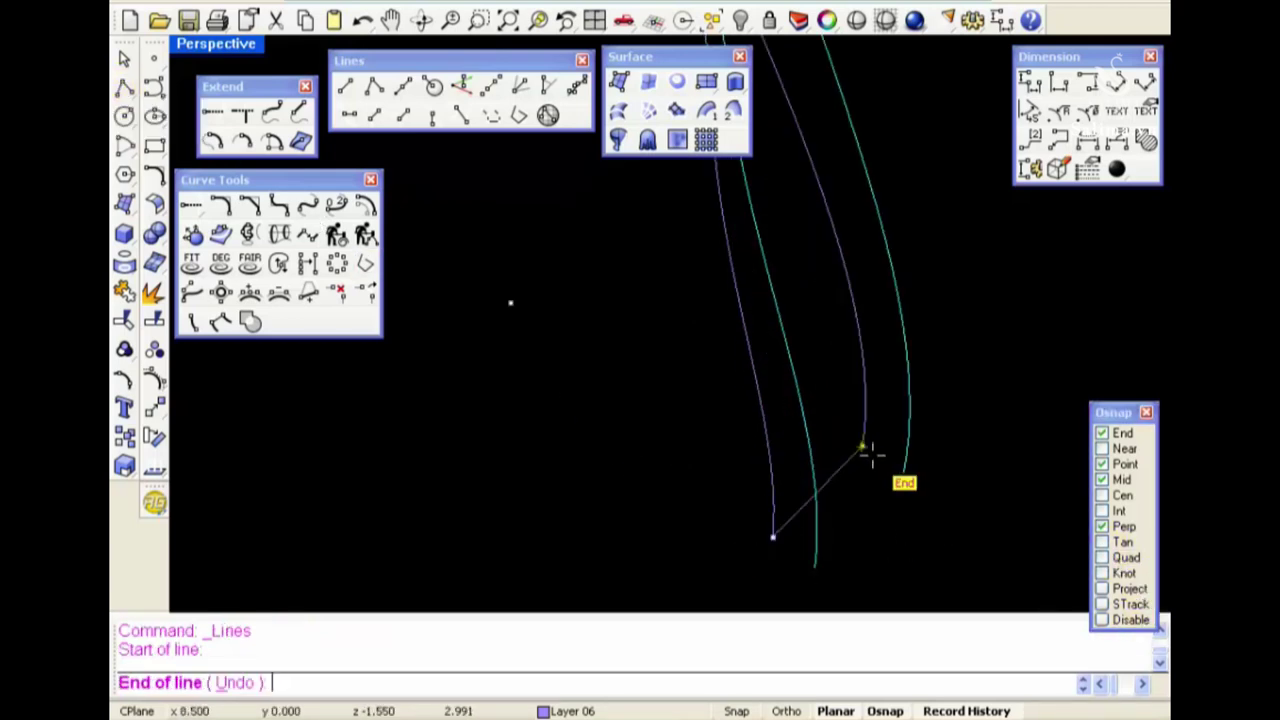
{"action": "left_click", "coordinate": [864, 448]}
{"action": "left_click", "coordinate": [901, 474]}
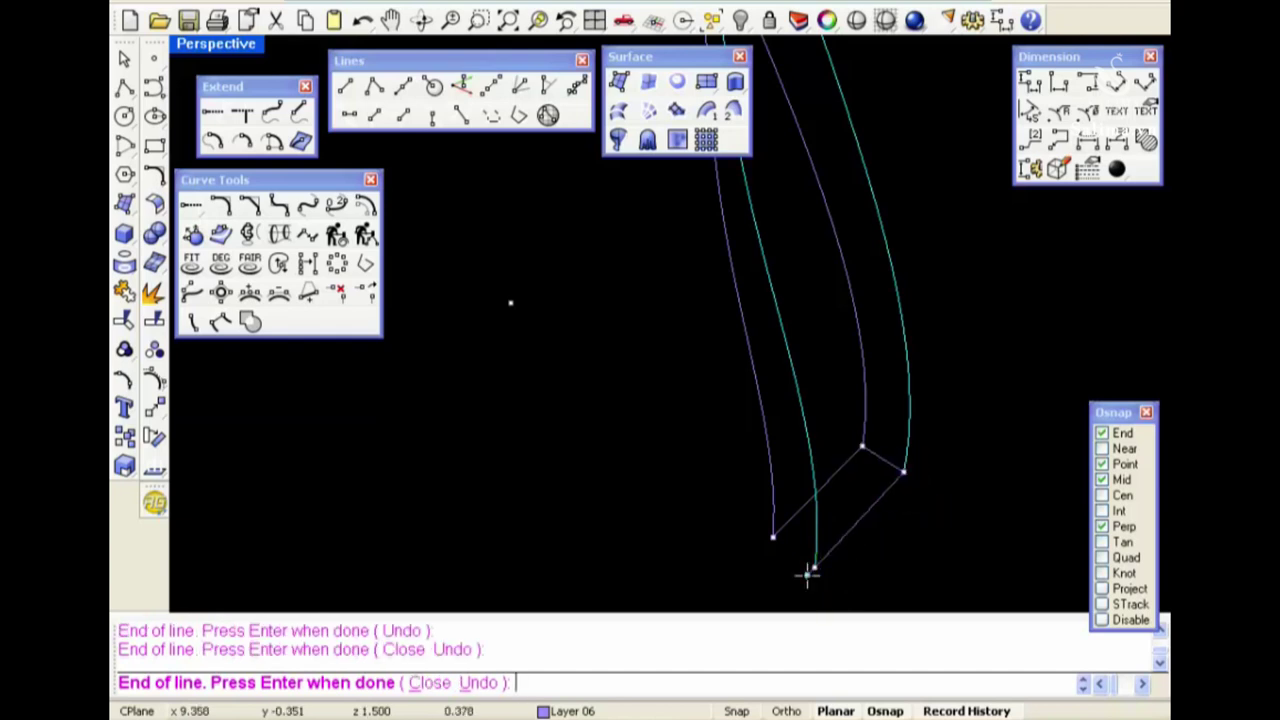
{"action": "left_click", "coordinate": [773, 545]}
{"action": "right_click_drag", "start_coordinate": [775, 545], "coordinate": [630, 395]}
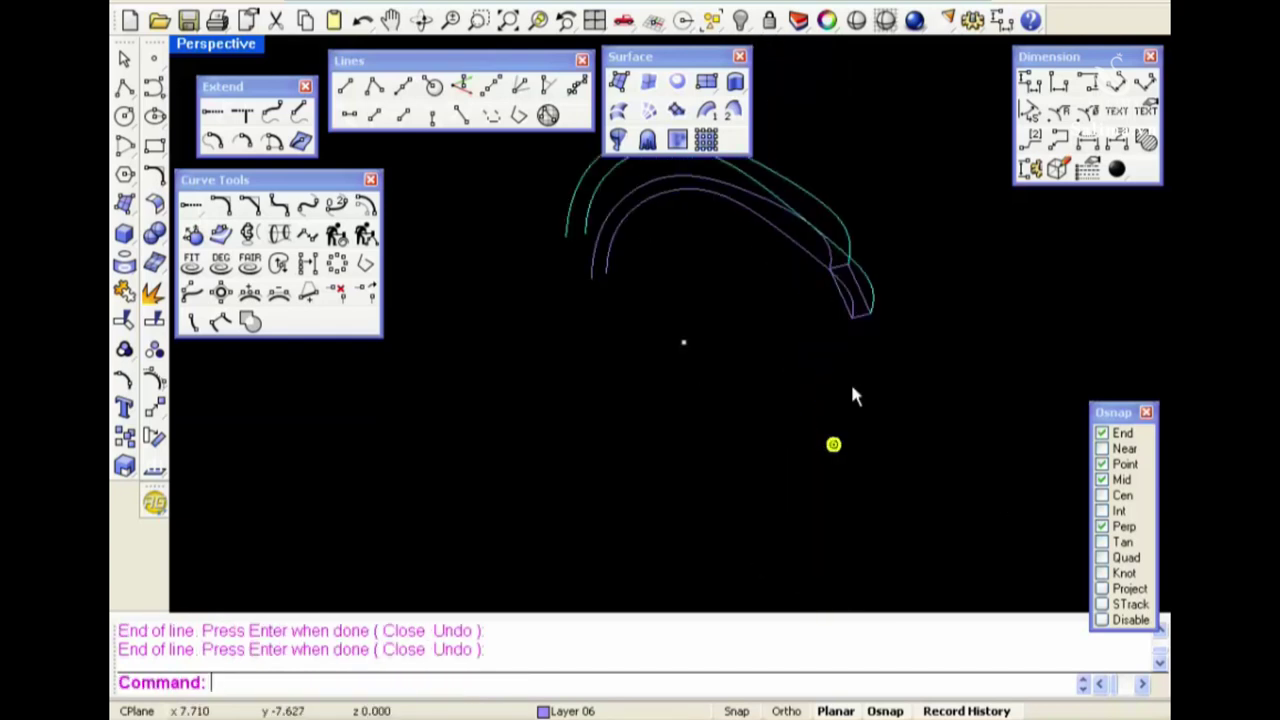
Draw a matching closed profile joining the curves' endpoints at the other end
{"action": "right_click", "coordinate": [612, 420]}
{"action": "left_click", "coordinate": [596, 391]}
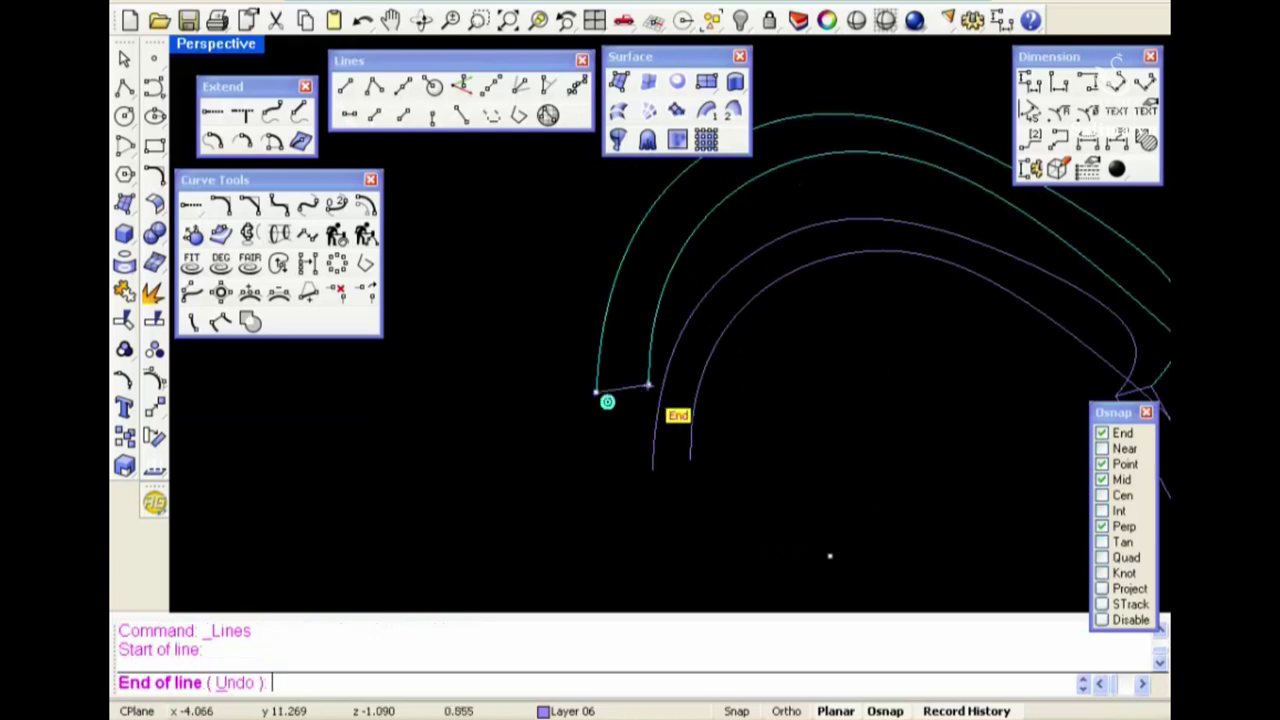
{"action": "left_click", "coordinate": [649, 385]}
{"action": "left_click", "coordinate": [688, 456]}
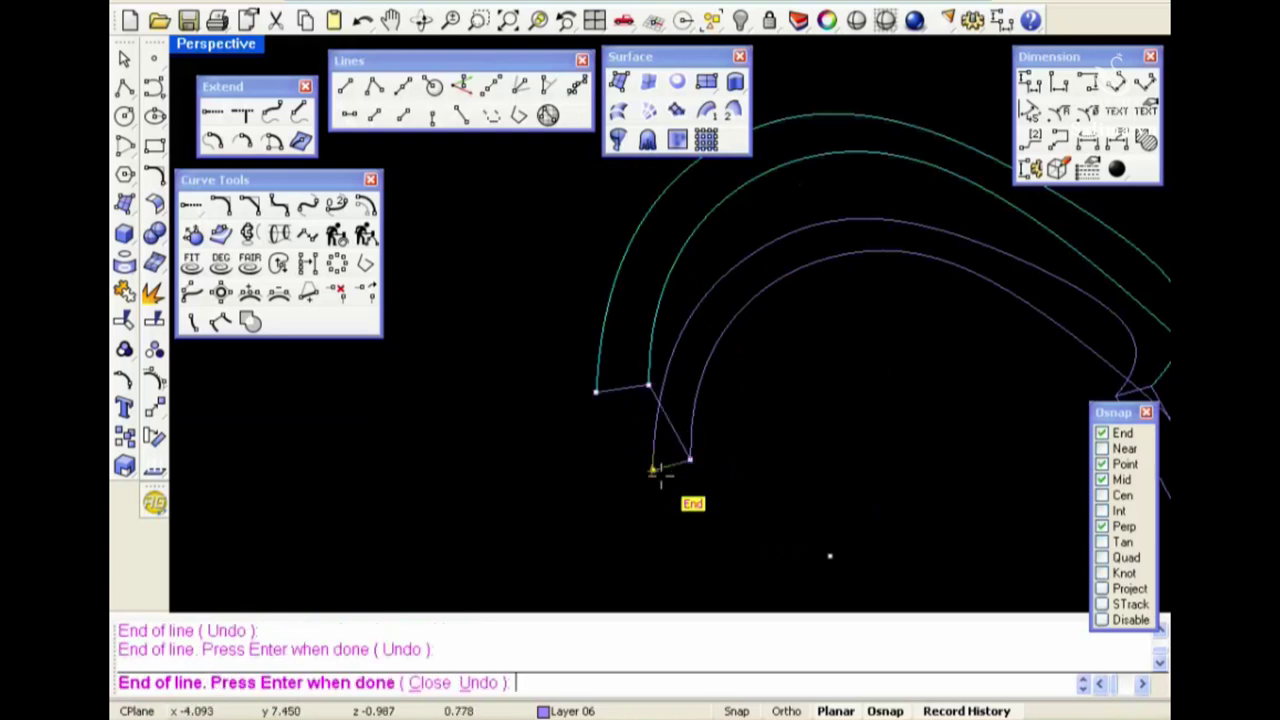
{"action": "left_click", "coordinate": [652, 468]}
{"action": "left_click", "coordinate": [597, 392]}
{"action": "mouse_move", "coordinate": [600, 398]}
{"action": "right_mouse_down"}
{"action": "mouse_move", "coordinate": [723, 418]}
{"action": "mouse_move", "coordinate": [720, 292]}
{"action": "right_mouse_up"}
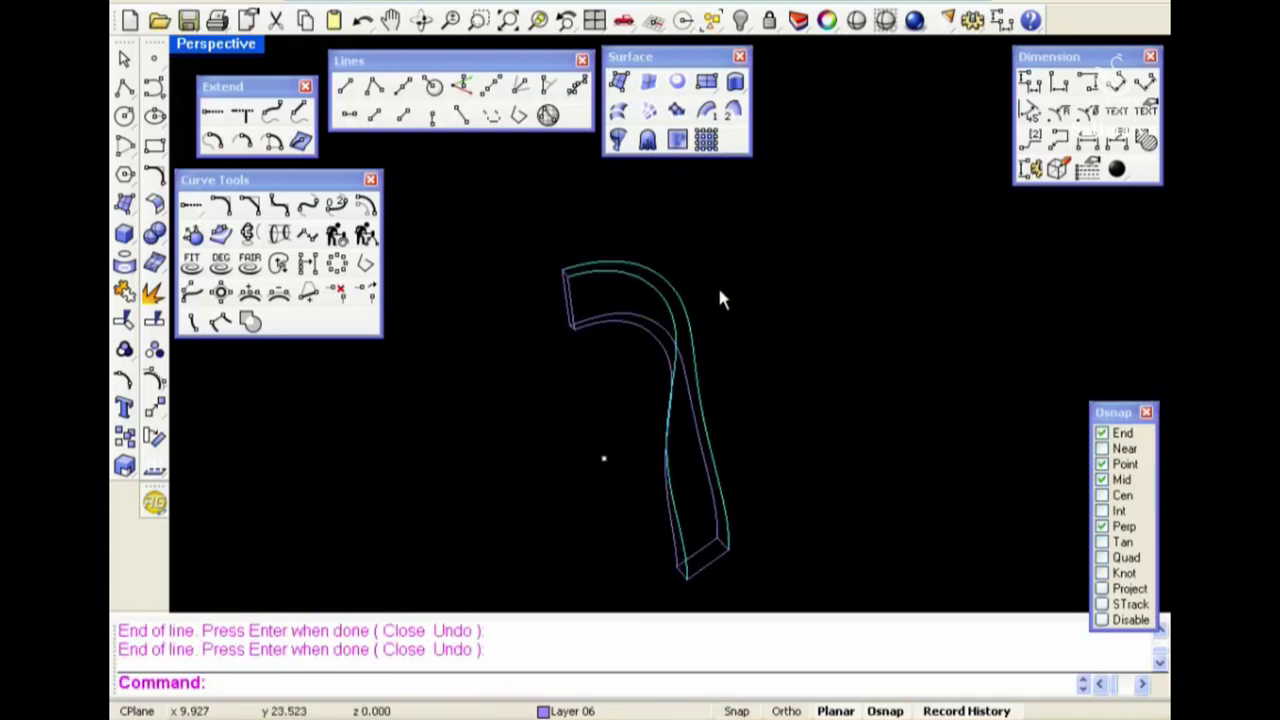
Create the first two-rail sweep along two band edges, using both end edges as cross sections
{"action": "left_click", "coordinate": [733, 117]}
{"action": "scroll", "coordinate": [711, 529], "scroll_direction": "up", "scroll_amount": 2}
{"action": "scroll", "coordinate": [760, 510], "scroll_direction": "up", "scroll_amount": 2}
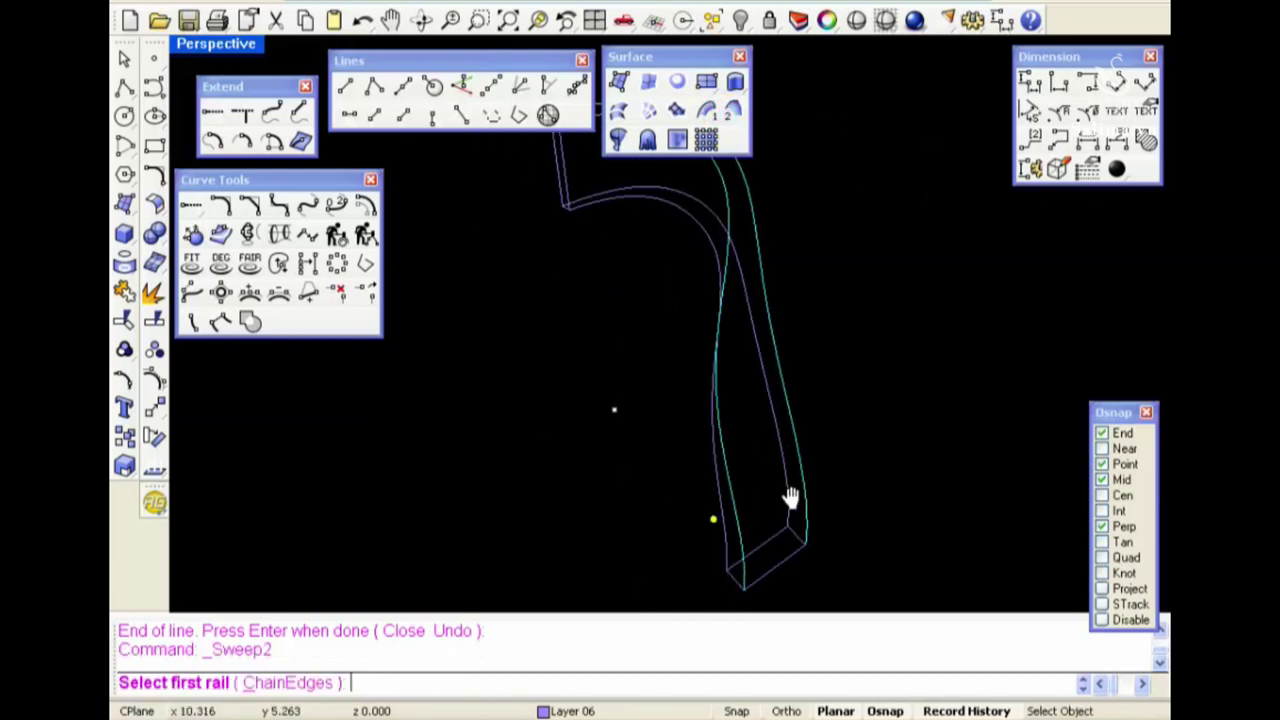
{"action": "left_click", "coordinate": [742, 522]}
{"action": "left_click", "coordinate": [797, 468]}
{"action": "scroll", "coordinate": [800, 472], "scroll_direction": "down", "scroll_amount": 2}
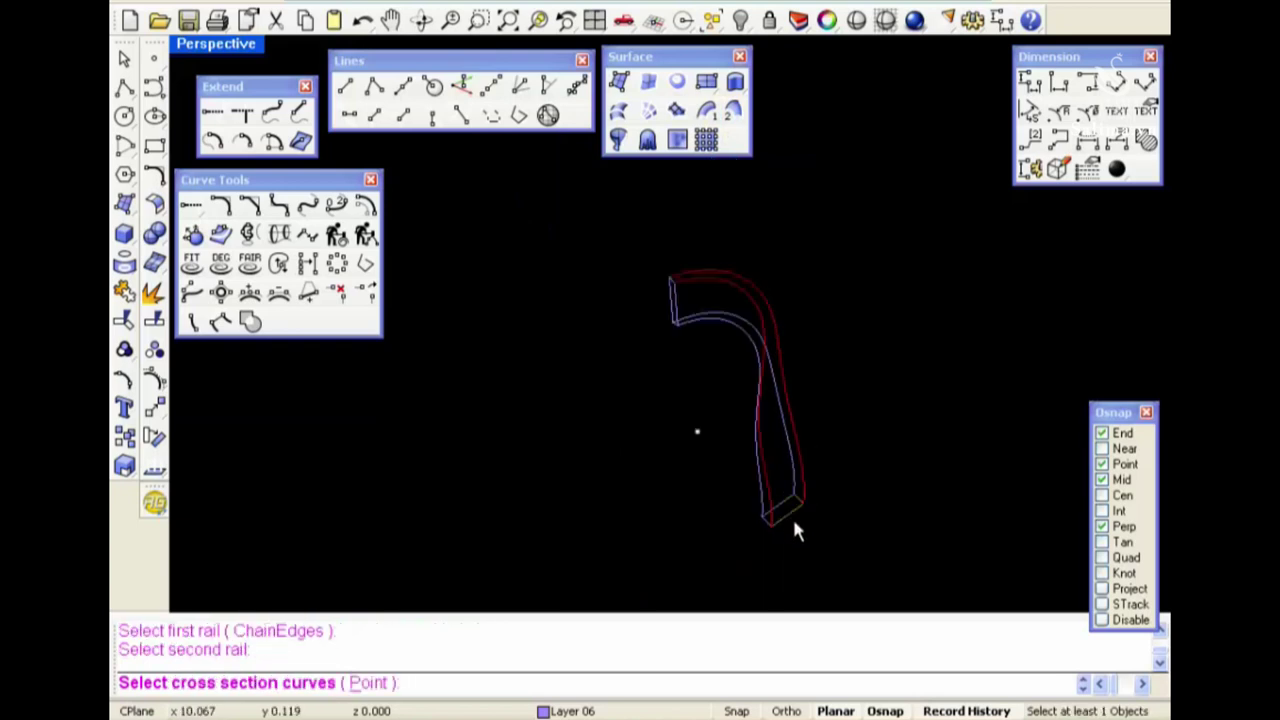
{"action": "scroll", "coordinate": [816, 500], "scroll_direction": "up", "scroll_amount": 2}
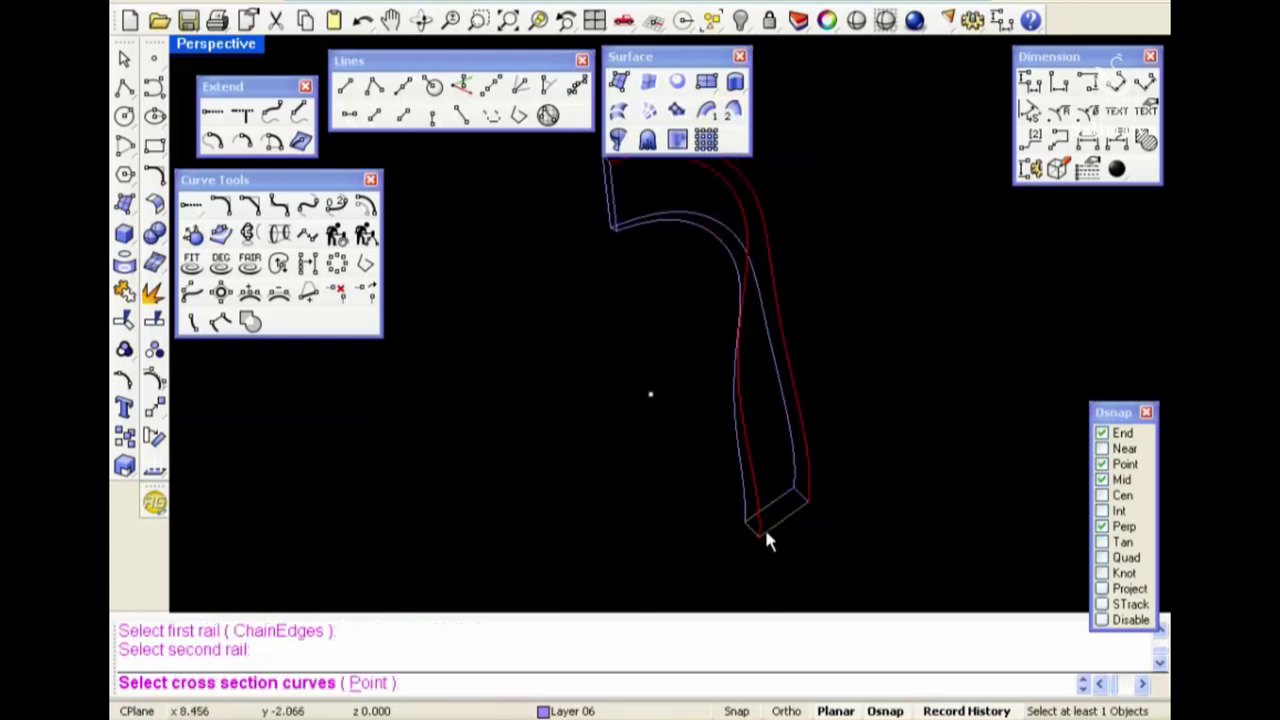
{"action": "left_click", "coordinate": [797, 520]}
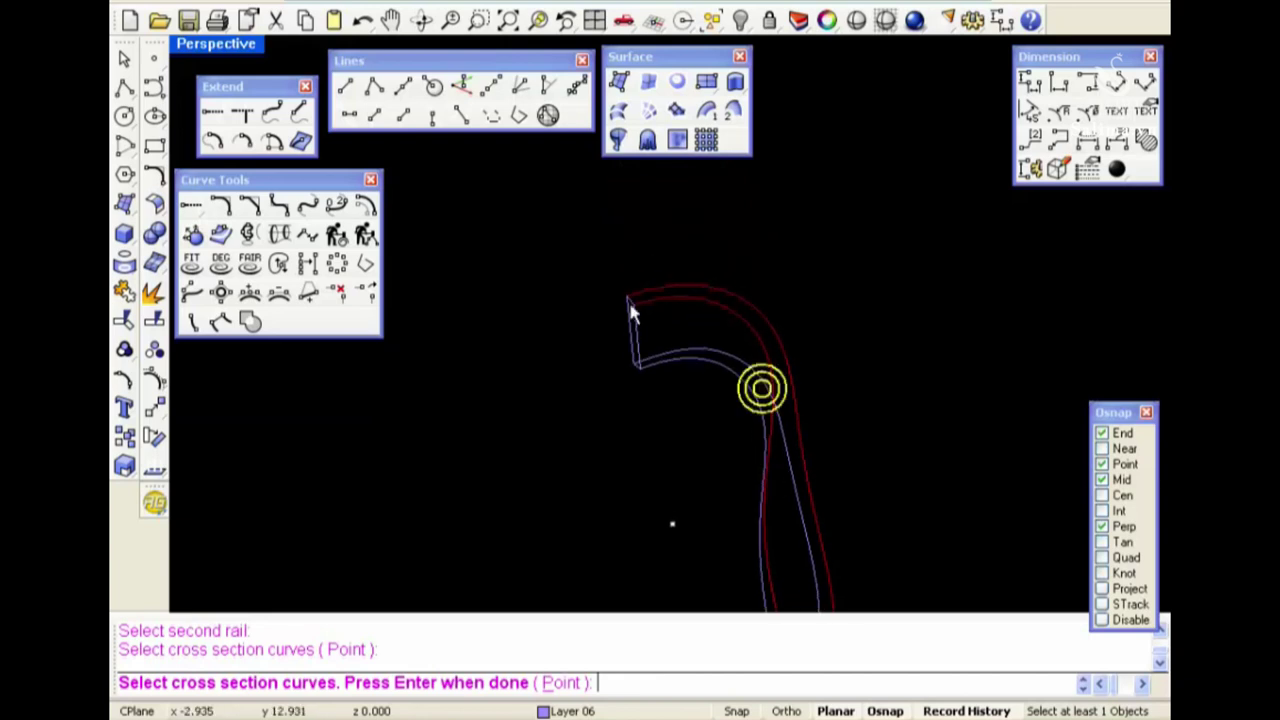
{"action": "scroll", "coordinate": [632, 309], "scroll_direction": "up", "scroll_amount": 3}
{"action": "left_click", "coordinate": [633, 302]}
{"action": "key", "text": "Return"}
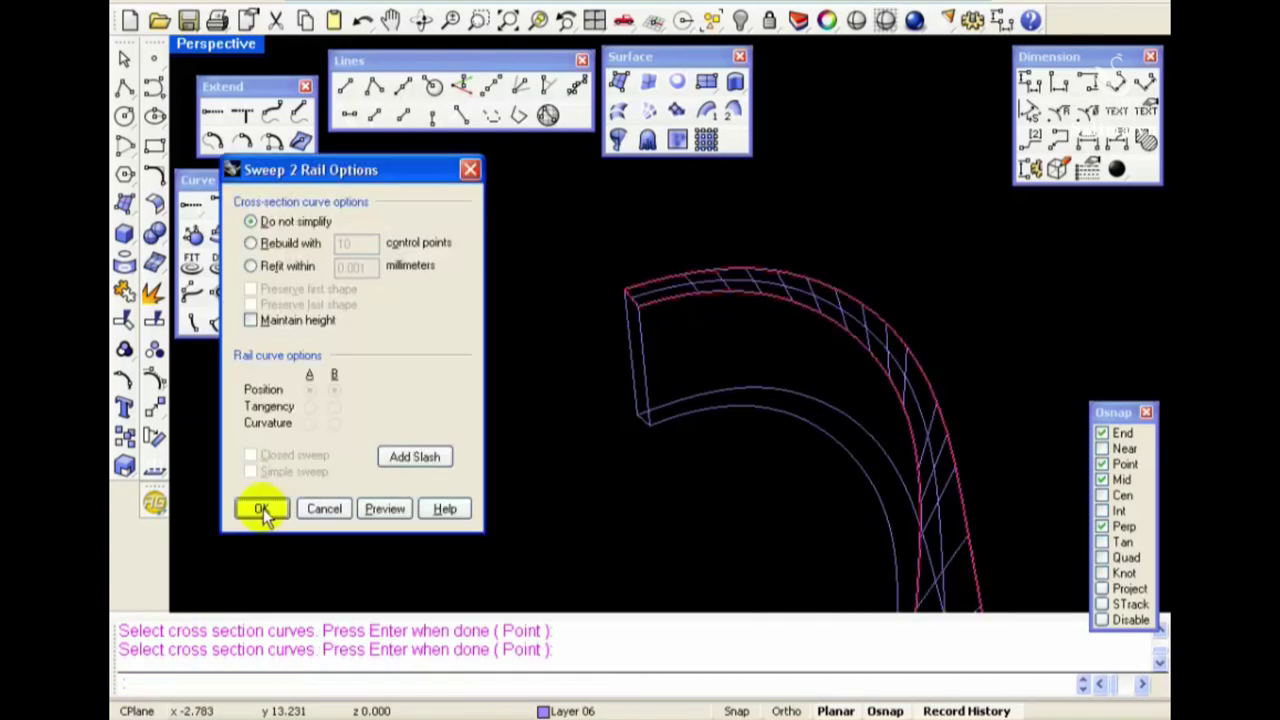
{"action": "left_click", "coordinate": [263, 508]}
Sweep a second two-rail surface between the next pair of band edges and their lower and upper ends
{"action": "scroll", "coordinate": [860, 233], "scroll_direction": "up", "scroll_amount": 2}
{"action": "key", "text": "Return"}
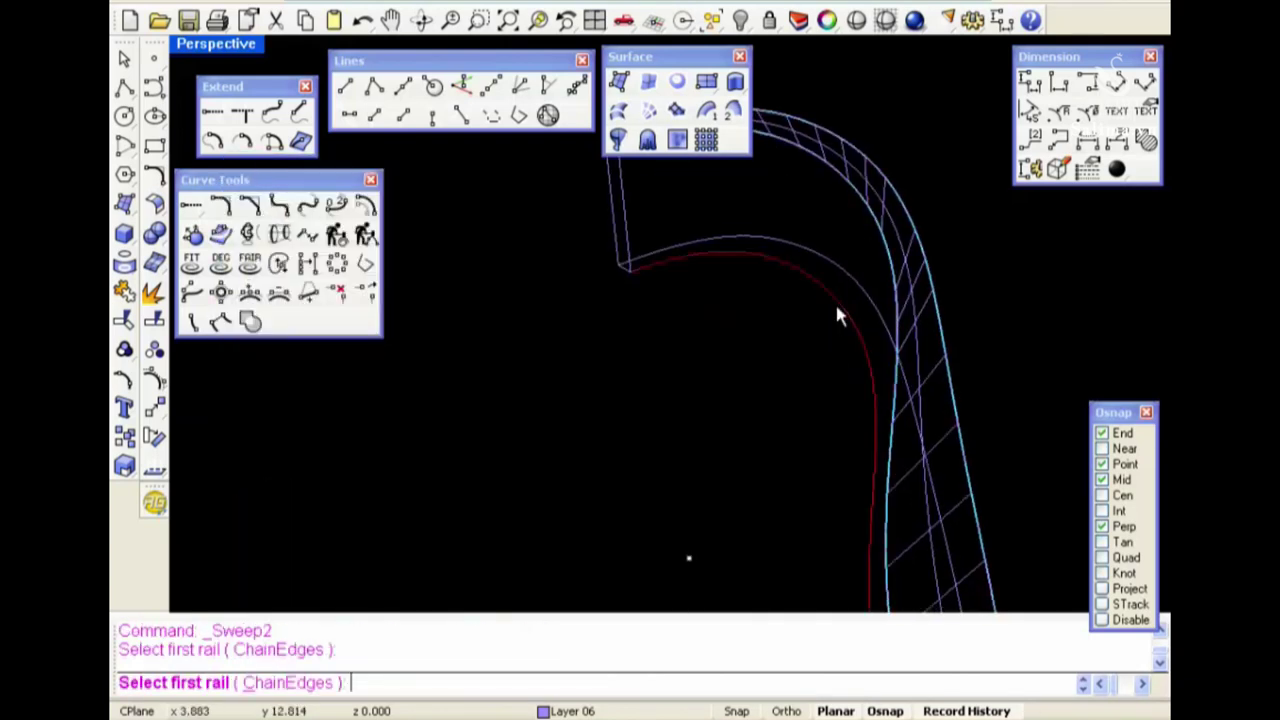
{"action": "left_click", "coordinate": [835, 303]}
{"action": "left_click", "coordinate": [858, 290]}
{"action": "right_click_drag", "start_coordinate": [846, 289], "coordinate": [922, 545]}
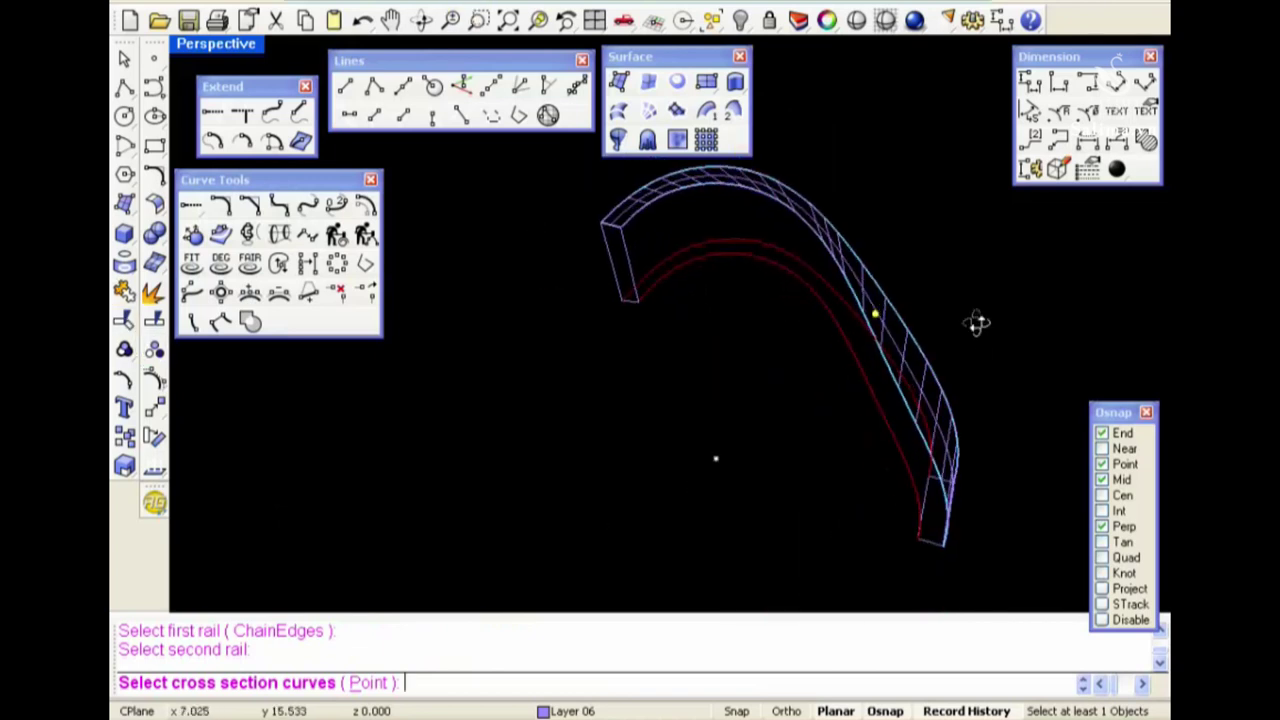
{"action": "left_click", "coordinate": [924, 545]}
{"action": "left_click", "coordinate": [631, 305]}
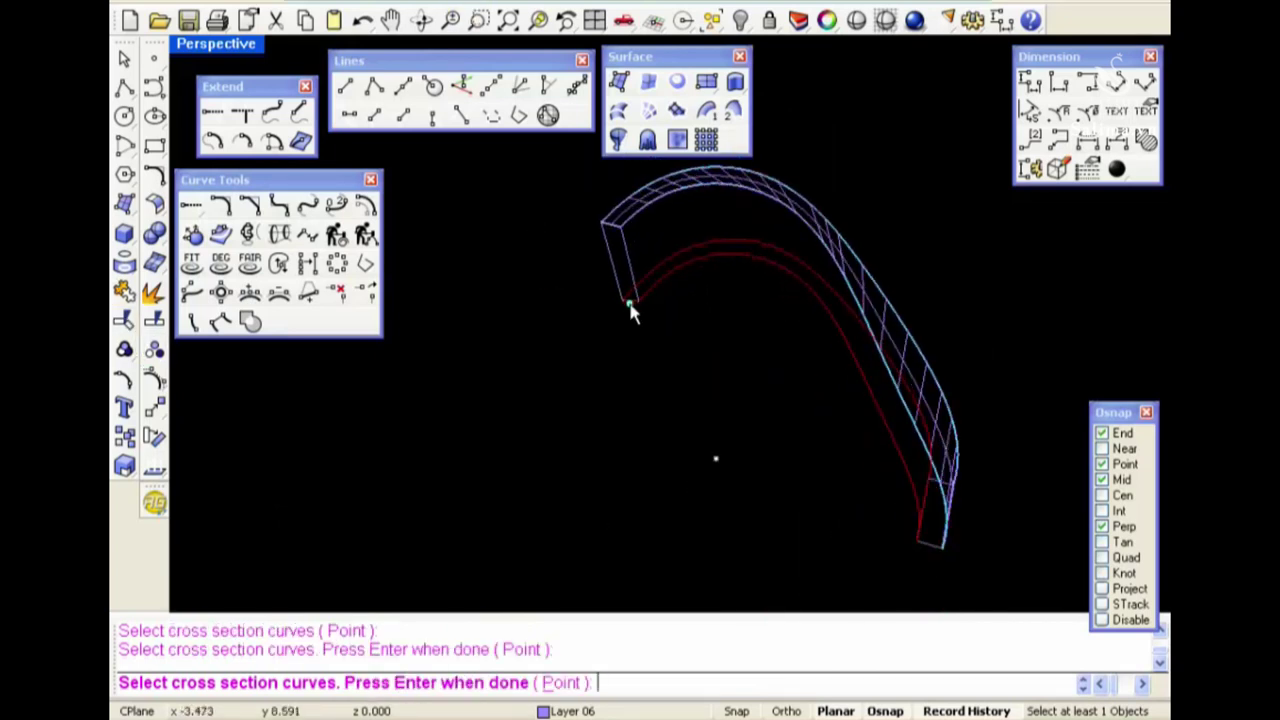
{"action": "key", "text": "Return"}
{"action": "left_click", "coordinate": [263, 508]}
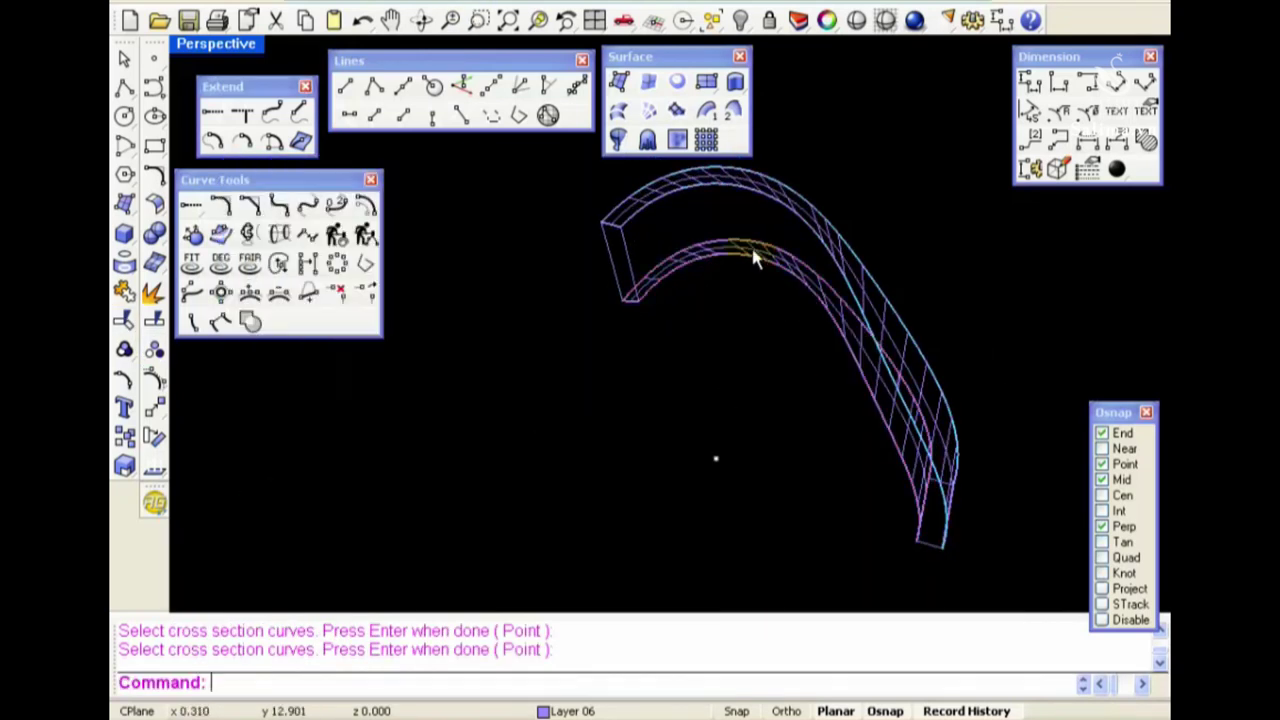
Sweep a third two-rail surface along another edge pair with one end-edge cross section
{"action": "key", "text": "Return"}
{"action": "left_click", "coordinate": [640, 222]}
{"action": "key", "text": "Return"}
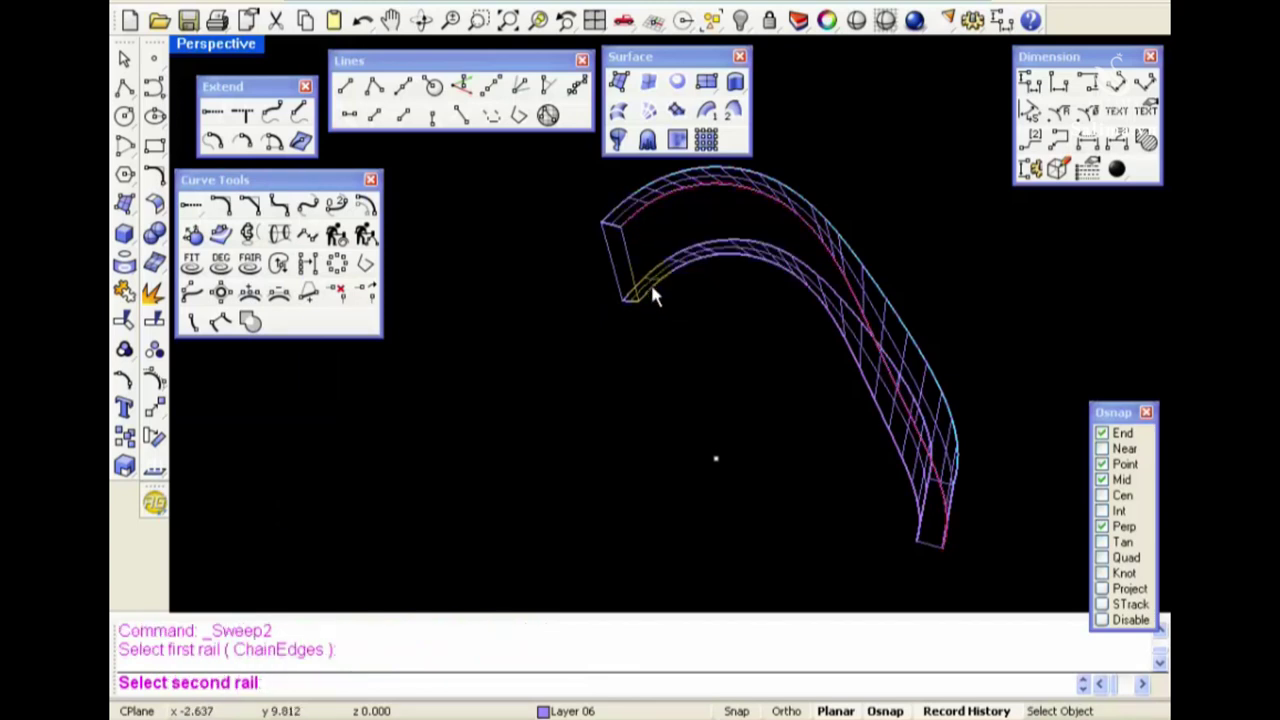
{"action": "left_click", "coordinate": [651, 283]}
{"action": "key", "text": "Return"}
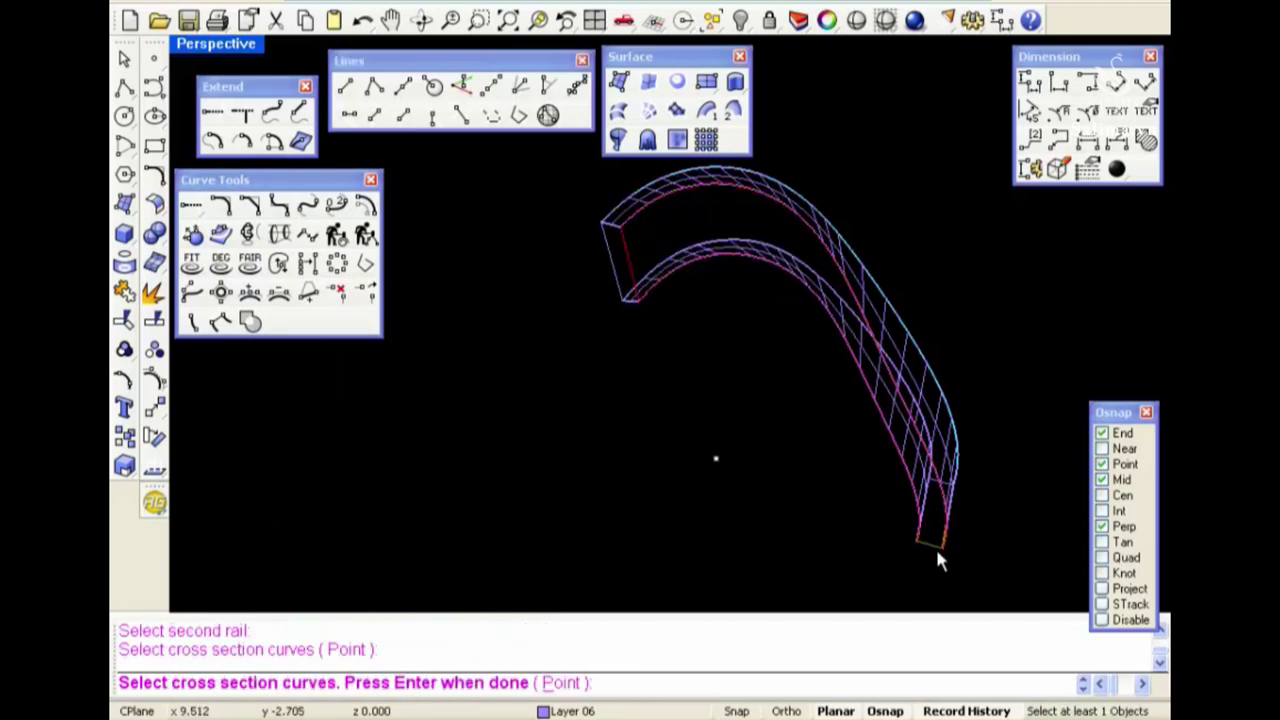
{"action": "left_click", "coordinate": [937, 549]}
{"action": "key", "text": "Return"}
{"action": "left_click", "coordinate": [264, 512]}
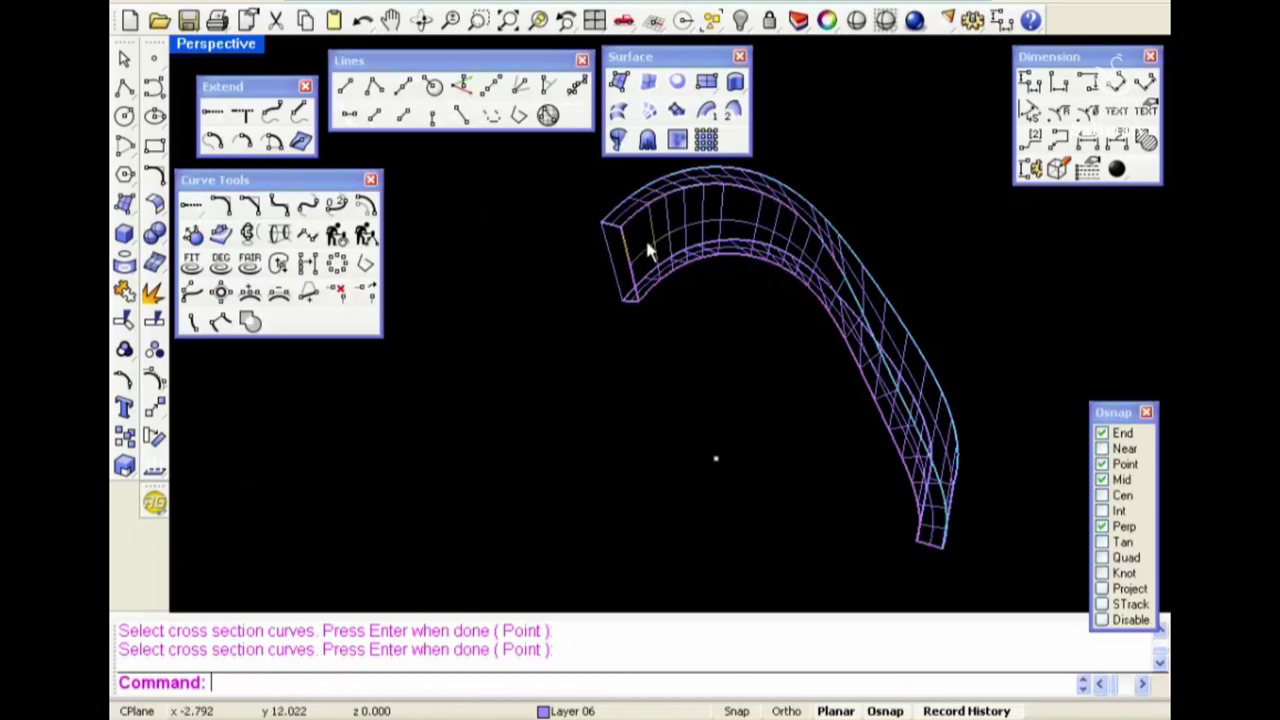
Sweep a fourth two-rail surface on the band's other side between its bottom and opposite end edges
{"action": "mouse_move", "coordinate": [648, 250]}
{"action": "right_mouse_down"}
{"action": "mouse_move", "coordinate": [729, 364]}
{"action": "mouse_move", "coordinate": [580, 392]}
{"action": "mouse_move", "coordinate": [751, 380]}
{"action": "mouse_move", "coordinate": [658, 455]}
{"action": "right_mouse_up"}
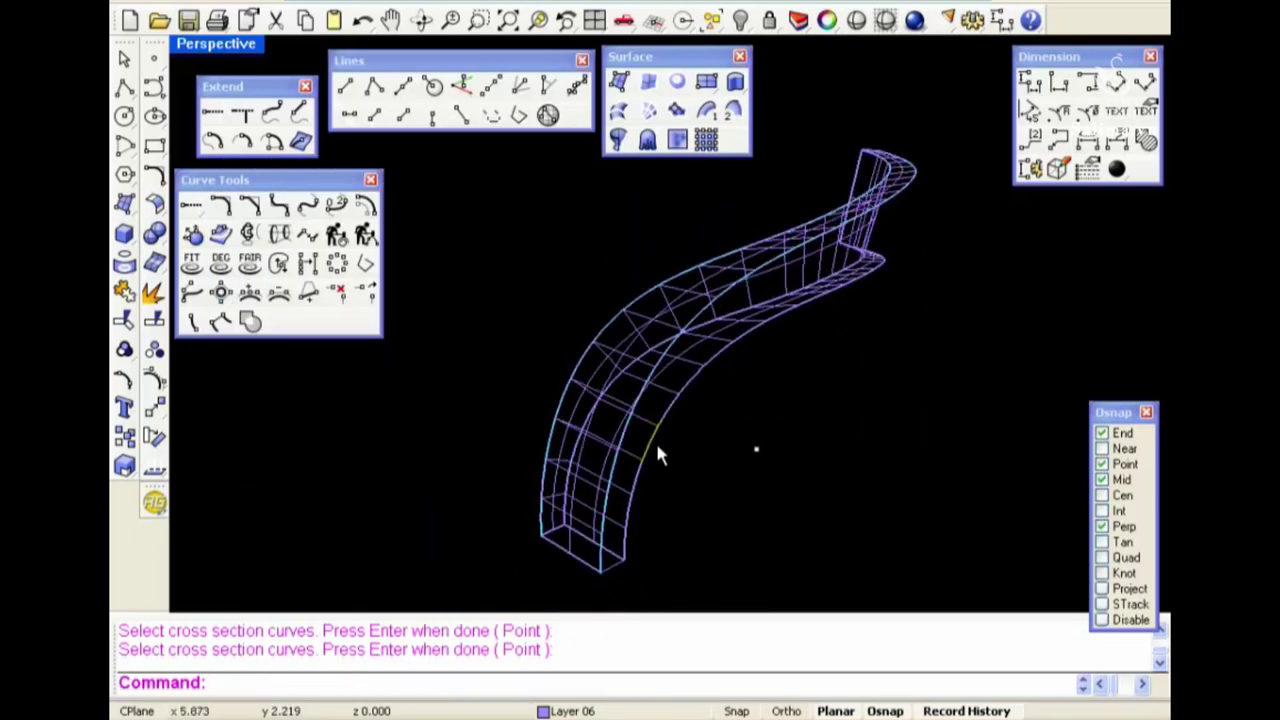
{"action": "right_click", "coordinate": [657, 448]}
{"action": "left_click", "coordinate": [623, 436]}
{"action": "key", "text": "Return"}
{"action": "left_click", "coordinate": [650, 446]}
{"action": "key", "text": "Return"}
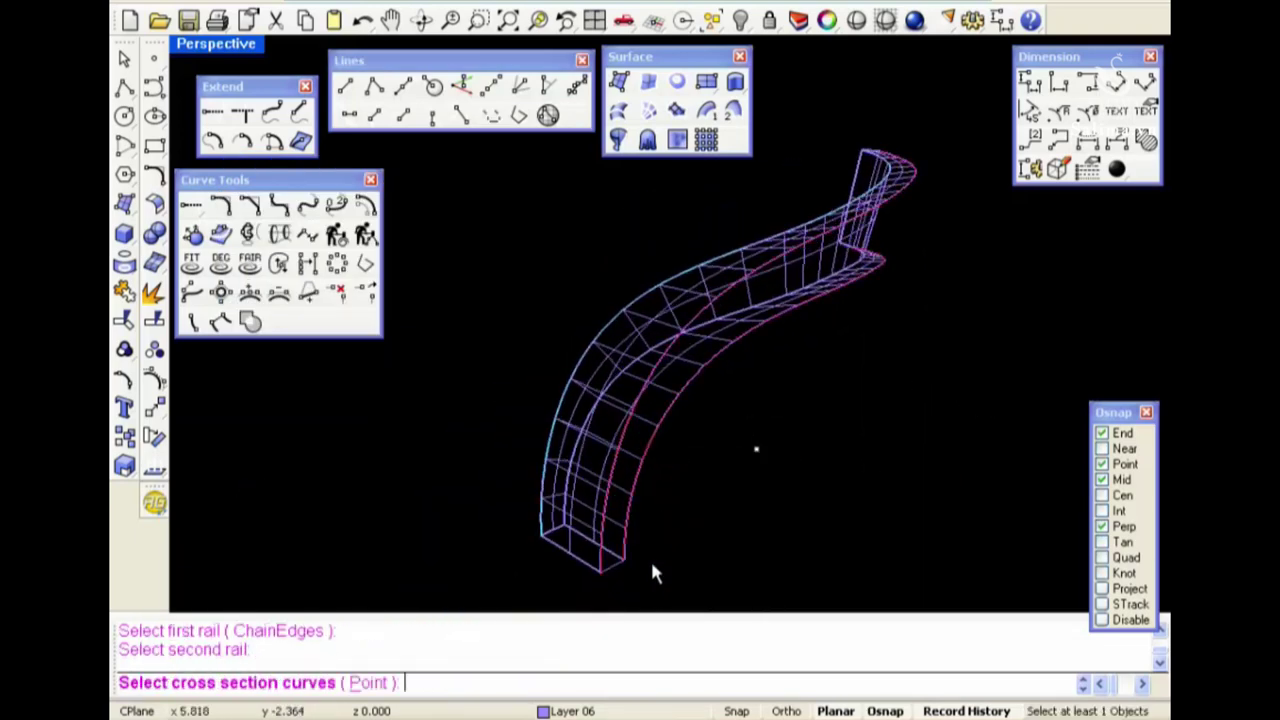
{"action": "left_click", "coordinate": [610, 568]}
{"action": "mouse_move", "coordinate": [611, 569]}
{"action": "right_mouse_down"}
{"action": "mouse_move", "coordinate": [1100, 257]}
{"action": "mouse_move", "coordinate": [825, 369]}
{"action": "right_mouse_up"}
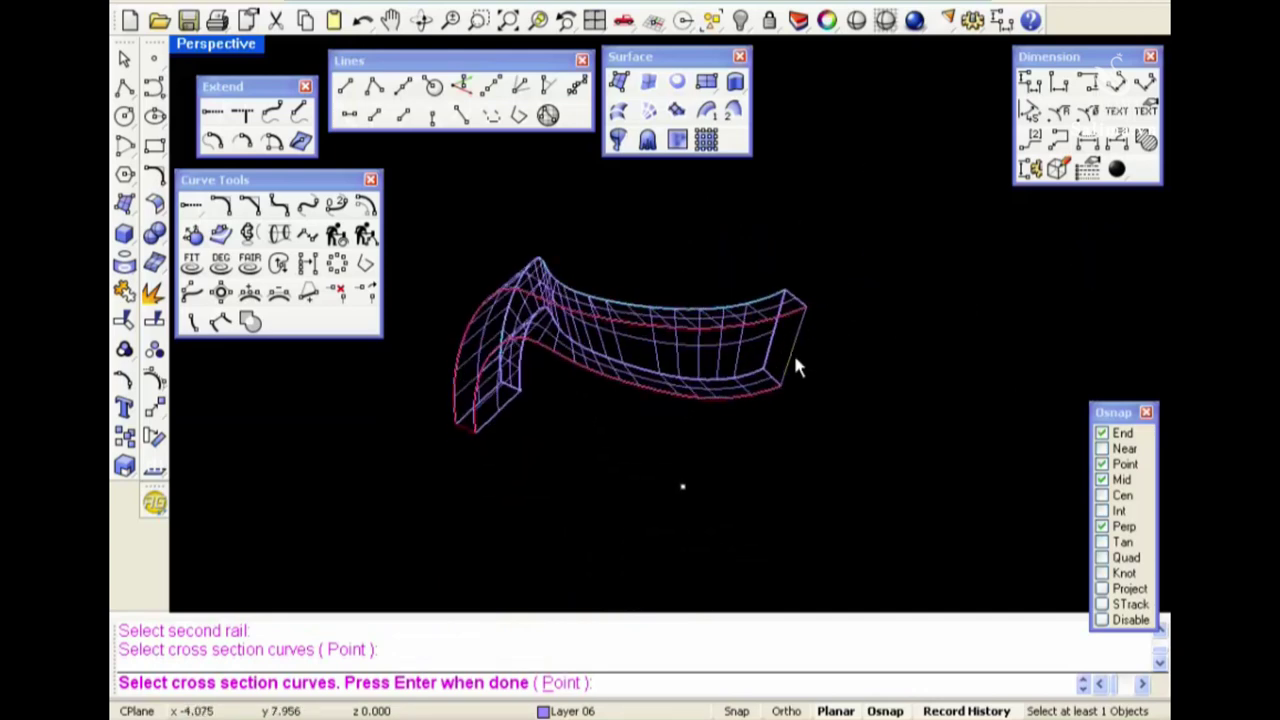
{"action": "left_click", "coordinate": [797, 367]}
{"action": "key", "text": "Return"}
{"action": "left_click", "coordinate": [262, 508]}
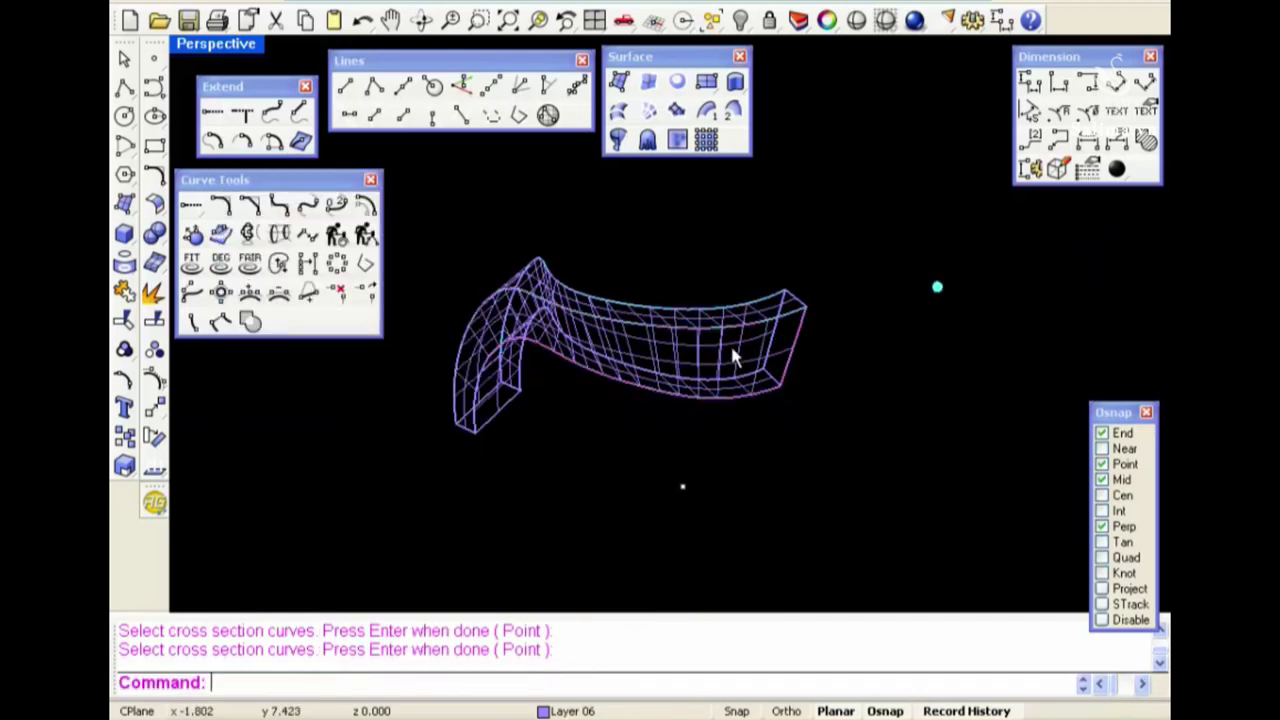
Sweep the final two-rail surface using curves as rails and both ends as sections, then shade the band
{"action": "mouse_move", "coordinate": [733, 357]}
{"action": "right_mouse_down"}
{"action": "mouse_move", "coordinate": [592, 420]}
{"action": "mouse_move", "coordinate": [766, 300]}
{"action": "mouse_move", "coordinate": [834, 414]}
{"action": "mouse_move", "coordinate": [778, 418]}
{"action": "mouse_move", "coordinate": [672, 249]}
{"action": "right_mouse_up"}
{"action": "key", "text": "Return"}
{"action": "left_click", "coordinate": [660, 266]}
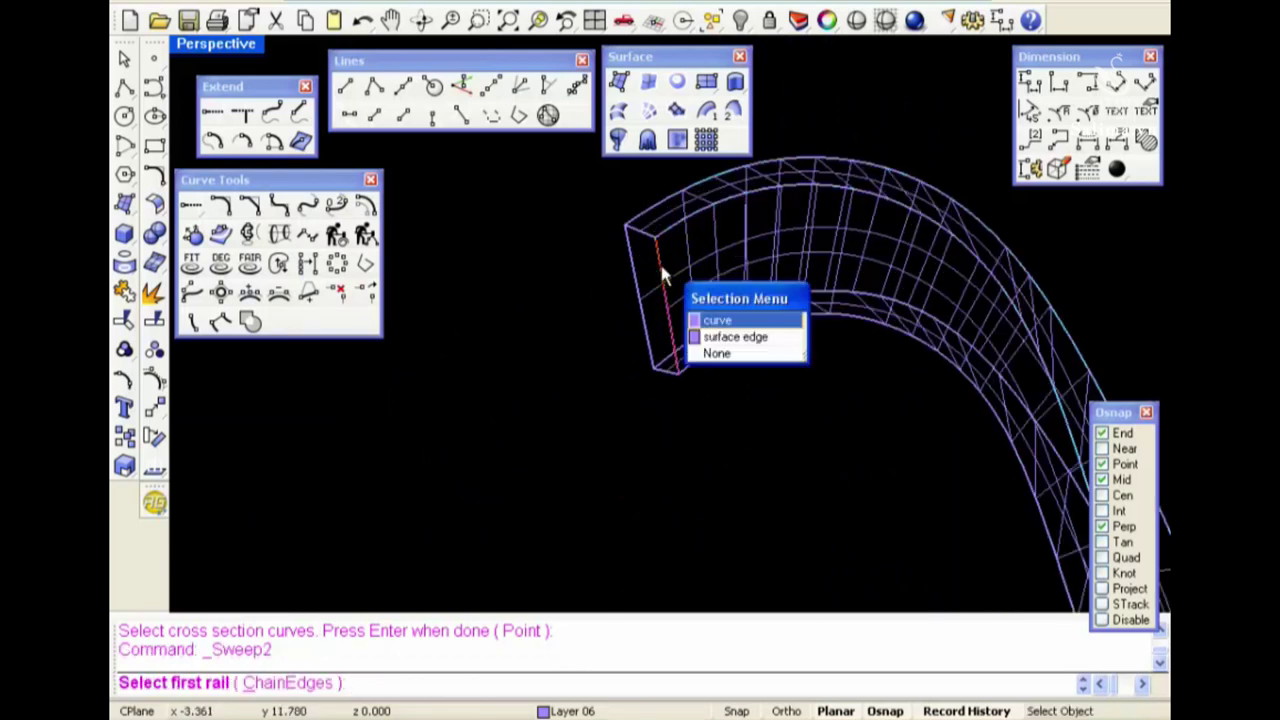
{"action": "left_click", "coordinate": [717, 320]}
{"action": "left_click", "coordinate": [634, 277]}
{"action": "left_click", "coordinate": [694, 325]}
{"action": "left_click", "coordinate": [646, 243]}
{"action": "left_click", "coordinate": [686, 287]}
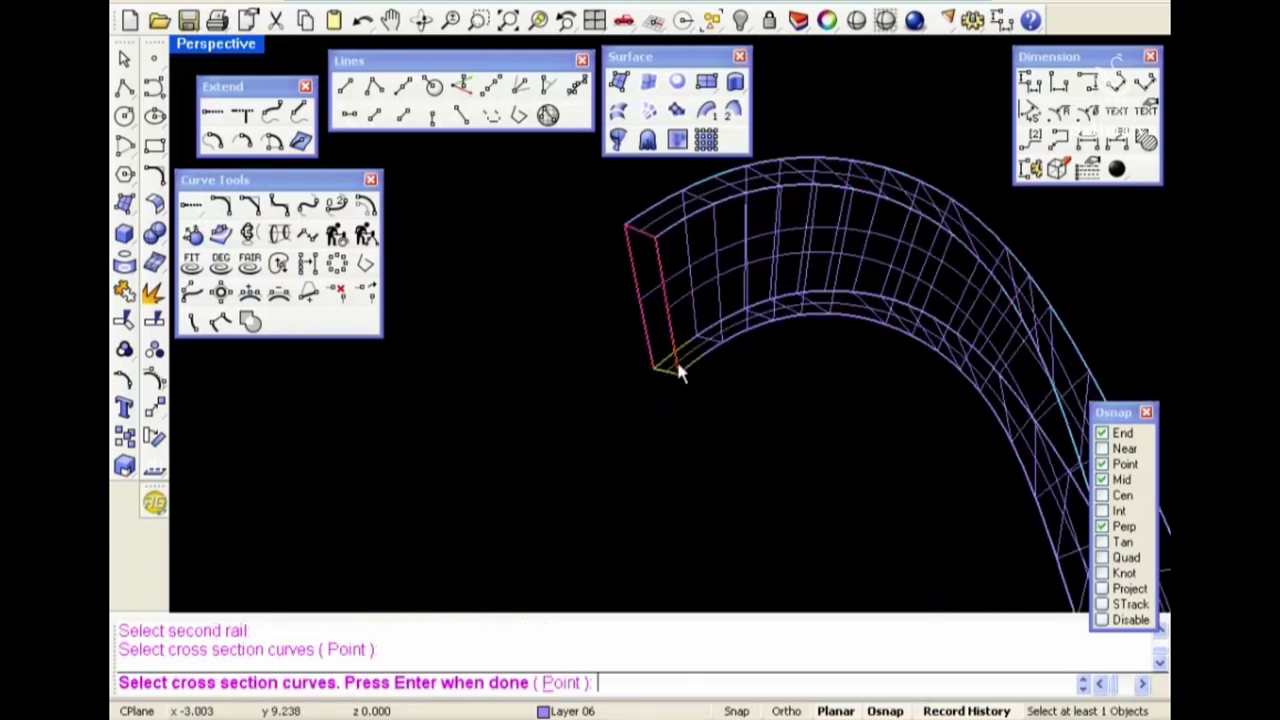
{"action": "left_click", "coordinate": [678, 372]}
{"action": "key", "text": "Return"}
{"action": "key", "text": "Return"}
{"action": "left_click", "coordinate": [257, 508]}
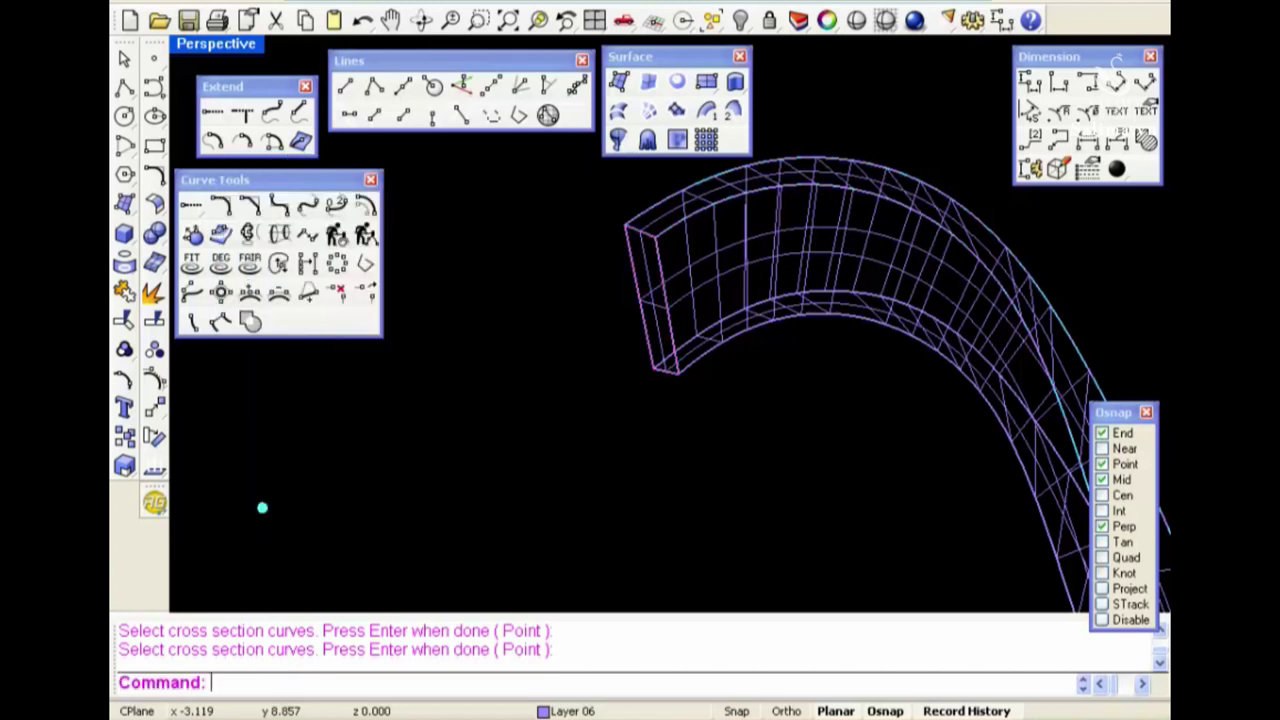
{"action": "left_click", "coordinate": [856, 20]}
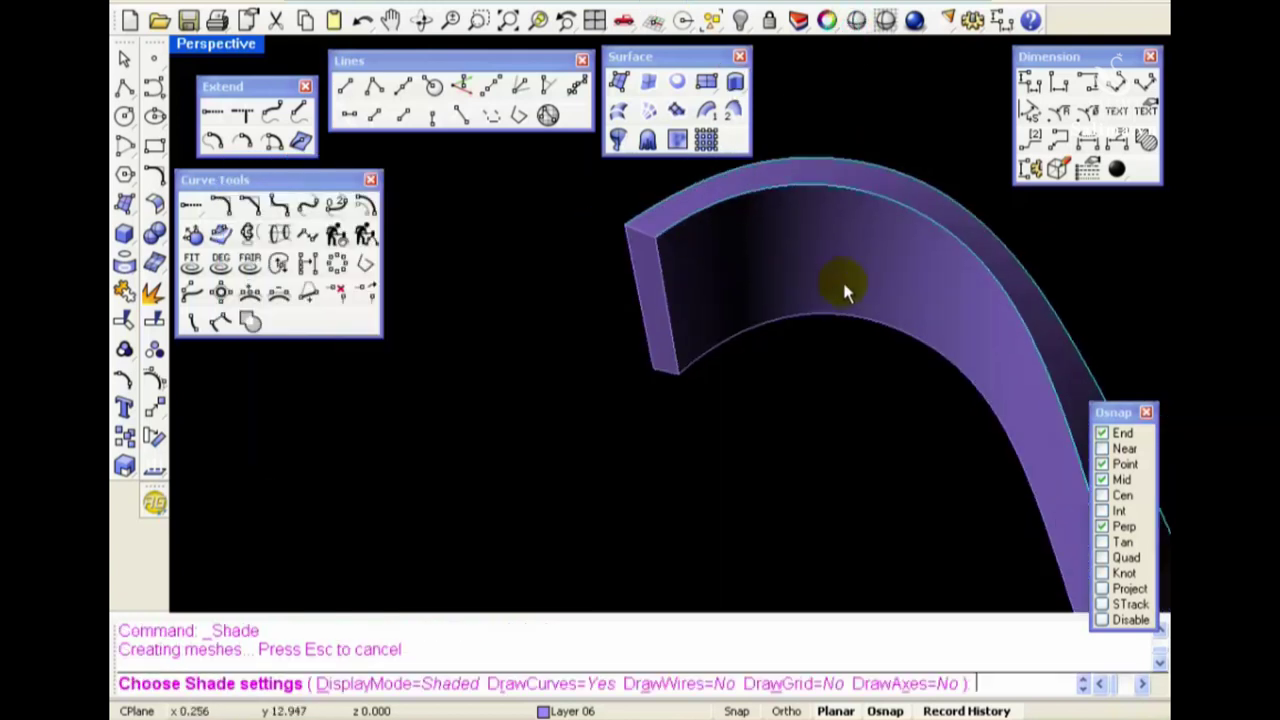
{"action": "mouse_move", "coordinate": [842, 278]}
{"action": "right_mouse_down"}
{"action": "mouse_move", "coordinate": [895, 435]}
{"action": "mouse_move", "coordinate": [827, 443]}
{"action": "right_mouse_up"}
{"action": "key", "text": "ctrl+F1"}
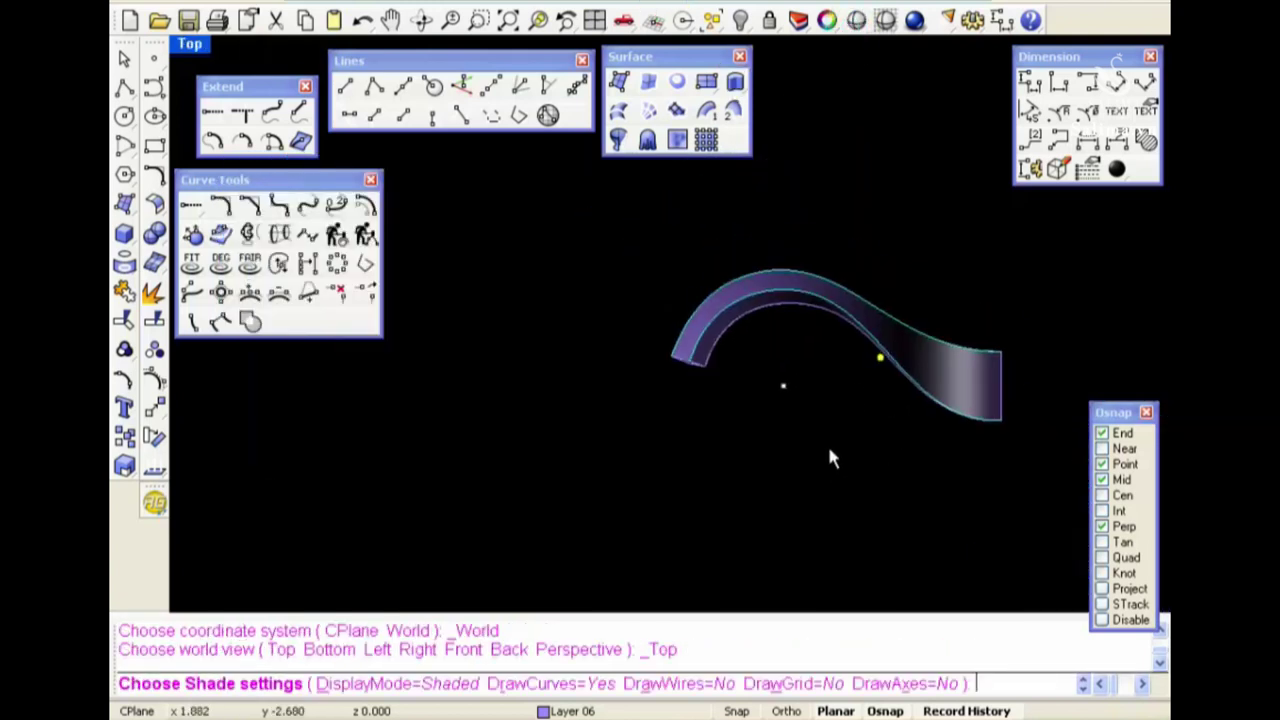
{"action": "scroll", "coordinate": [763, 295], "scroll_direction": "up", "scroll_amount": 2}
{"action": "key", "text": "ctrl+F2"}
{"action": "mouse_move", "coordinate": [764, 313]}
{"action": "right_mouse_down"}
{"action": "mouse_move", "coordinate": [860, 386]}
{"action": "mouse_move", "coordinate": [808, 366]}
{"action": "right_mouse_up"}
{"action": "key", "text": "ctrl+F4"}
{"action": "mouse_move", "coordinate": [910, 378]}
{"action": "right_mouse_down"}
{"action": "mouse_move", "coordinate": [726, 354]}
{"action": "mouse_move", "coordinate": [626, 314]}
{"action": "mouse_move", "coordinate": [851, 366]}
{"action": "mouse_move", "coordinate": [710, 346]}
{"action": "mouse_move", "coordinate": [571, 283]}
{"action": "mouse_move", "coordinate": [731, 277]}
{"action": "mouse_move", "coordinate": [826, 329]}
{"action": "mouse_move", "coordinate": [794, 374]}
{"action": "mouse_move", "coordinate": [894, 409]}
{"action": "mouse_move", "coordinate": [743, 381]}
{"action": "mouse_move", "coordinate": [814, 380]}
{"action": "mouse_move", "coordinate": [640, 400]}
{"action": "mouse_move", "coordinate": [503, 346]}
{"action": "mouse_move", "coordinate": [943, 377]}
{"action": "mouse_move", "coordinate": [778, 367]}
{"action": "right_mouse_up"}
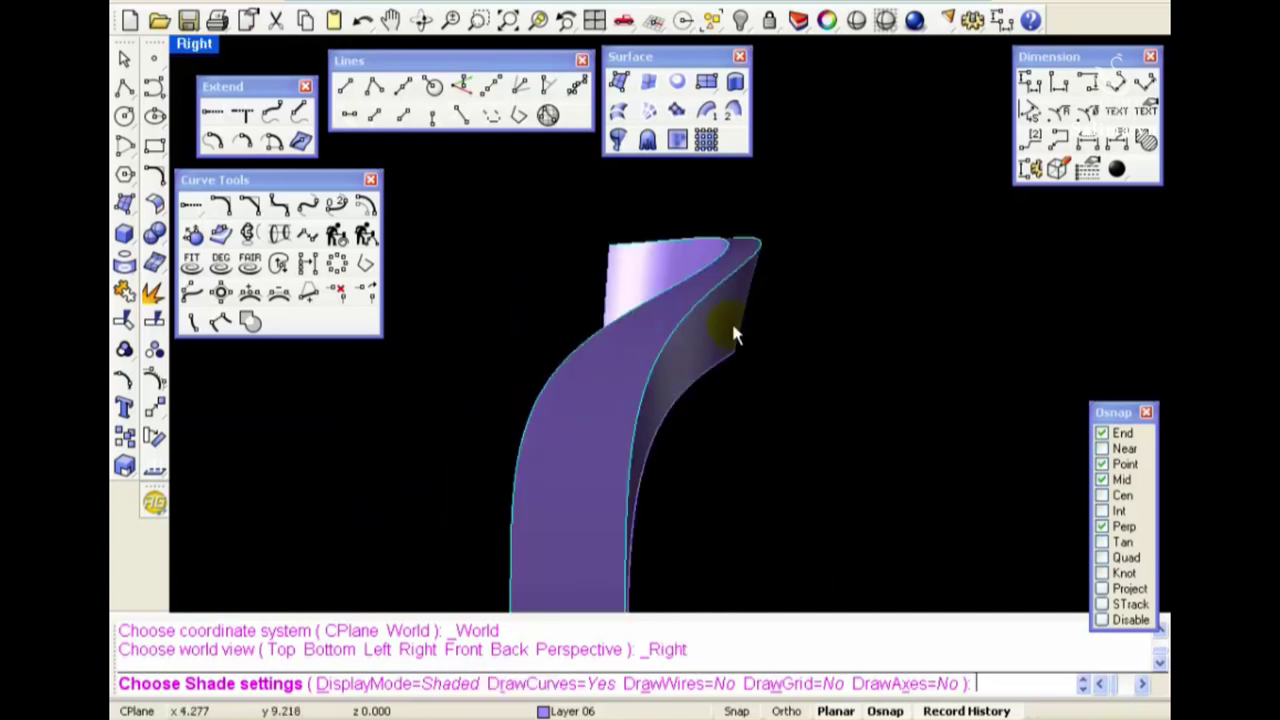
{"action": "mouse_move", "coordinate": [714, 343]}
{"action": "right_mouse_down"}
{"action": "mouse_move", "coordinate": [686, 357]}
{"action": "mouse_move", "coordinate": [786, 351]}
{"action": "mouse_move", "coordinate": [720, 463]}
{"action": "right_mouse_up"}
{"action": "key", "text": "Escape"}
{"action": "left_click_drag", "start_coordinate": [716, 457], "coordinate": [594, 297]}
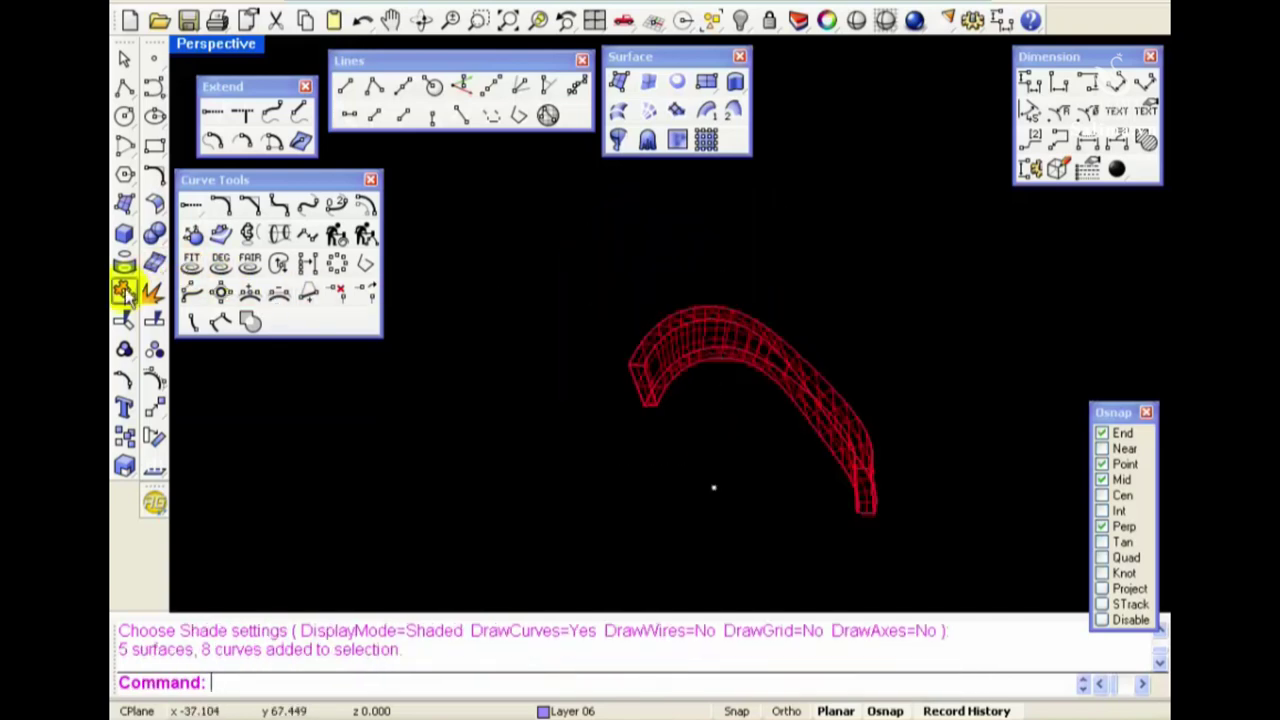
Join the four end-profile curves into one closed curve
{"action": "left_click", "coordinate": [711, 423]}
{"action": "mouse_move", "coordinate": [711, 423]}
{"action": "right_mouse_down"}
{"action": "mouse_move", "coordinate": [814, 380]}
{"action": "mouse_move", "coordinate": [820, 350]}
{"action": "right_mouse_up"}
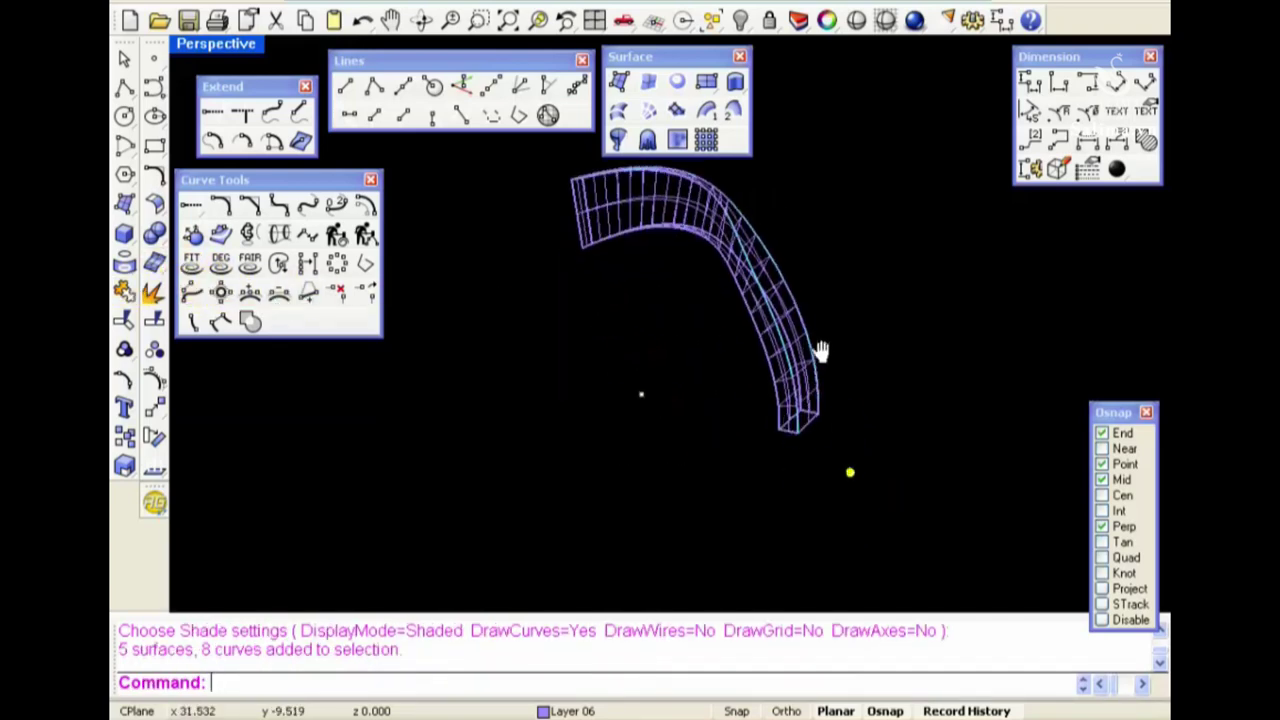
{"action": "mouse_move", "coordinate": [711, 350]}
{"action": "left_mouse_down"}
{"action": "mouse_move", "coordinate": [800, 414]}
{"action": "mouse_move", "coordinate": [860, 480]}
{"action": "left_mouse_up"}
{"action": "scroll", "coordinate": [791, 414], "scroll_direction": "up", "scroll_amount": 3}
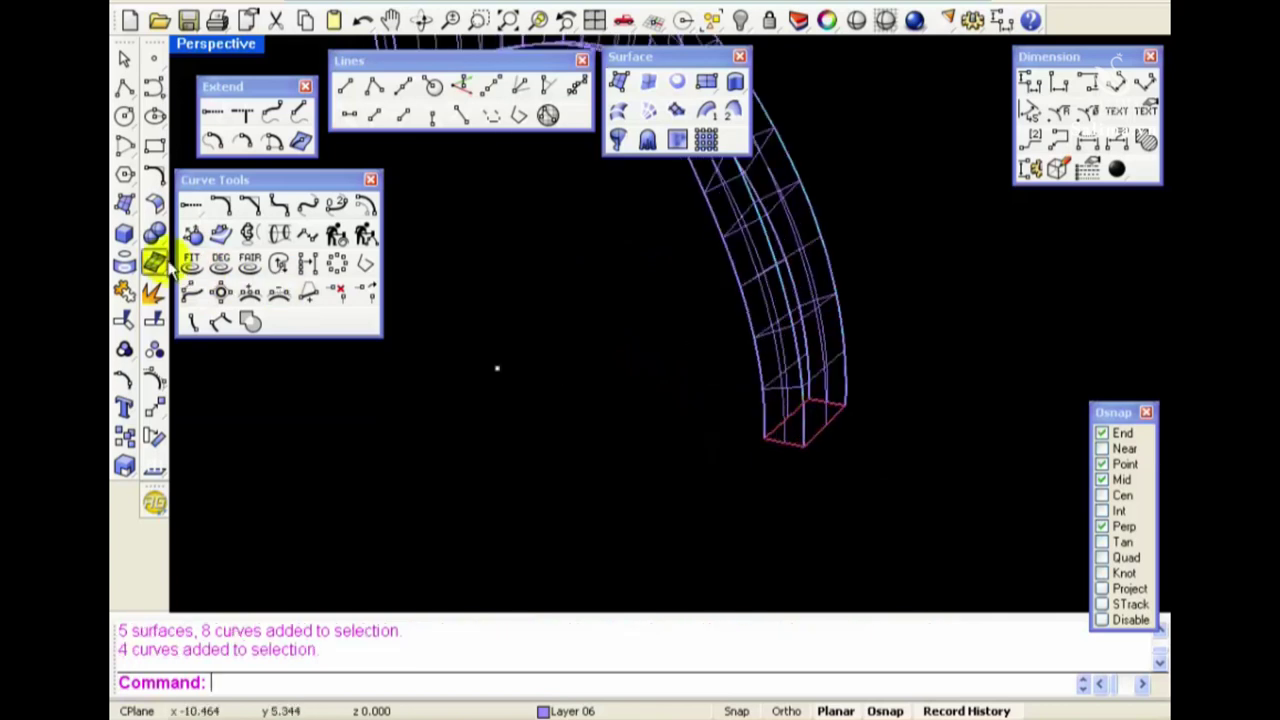
{"action": "left_click", "coordinate": [124, 290]}
Window-select all of the band's curves and surfaces, join them, and view it from Top
{"action": "mouse_move", "coordinate": [780, 366]}
{"action": "right_mouse_down"}
{"action": "mouse_move", "coordinate": [720, 346]}
{"action": "mouse_move", "coordinate": [720, 296]}
{"action": "right_mouse_up"}
{"action": "left_click_drag", "start_coordinate": [636, 335], "coordinate": [632, 338]}
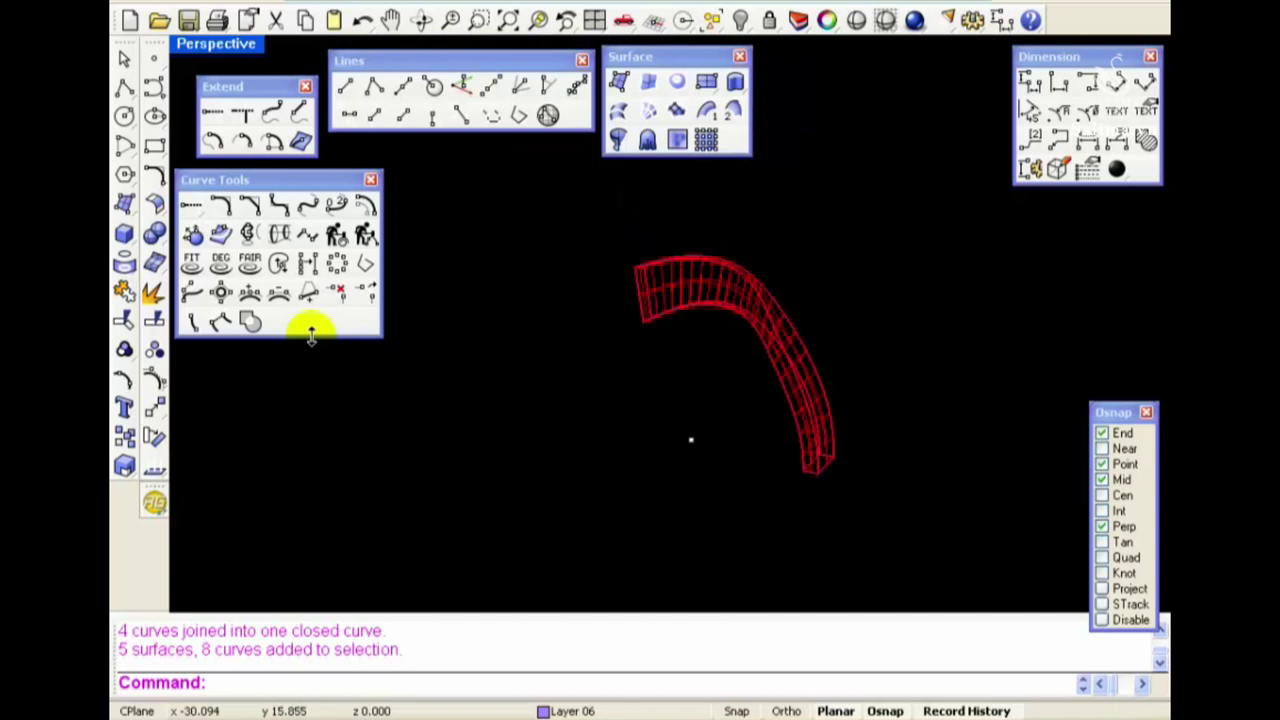
{"action": "left_click", "coordinate": [124, 290]}
{"action": "left_click", "coordinate": [814, 300]}
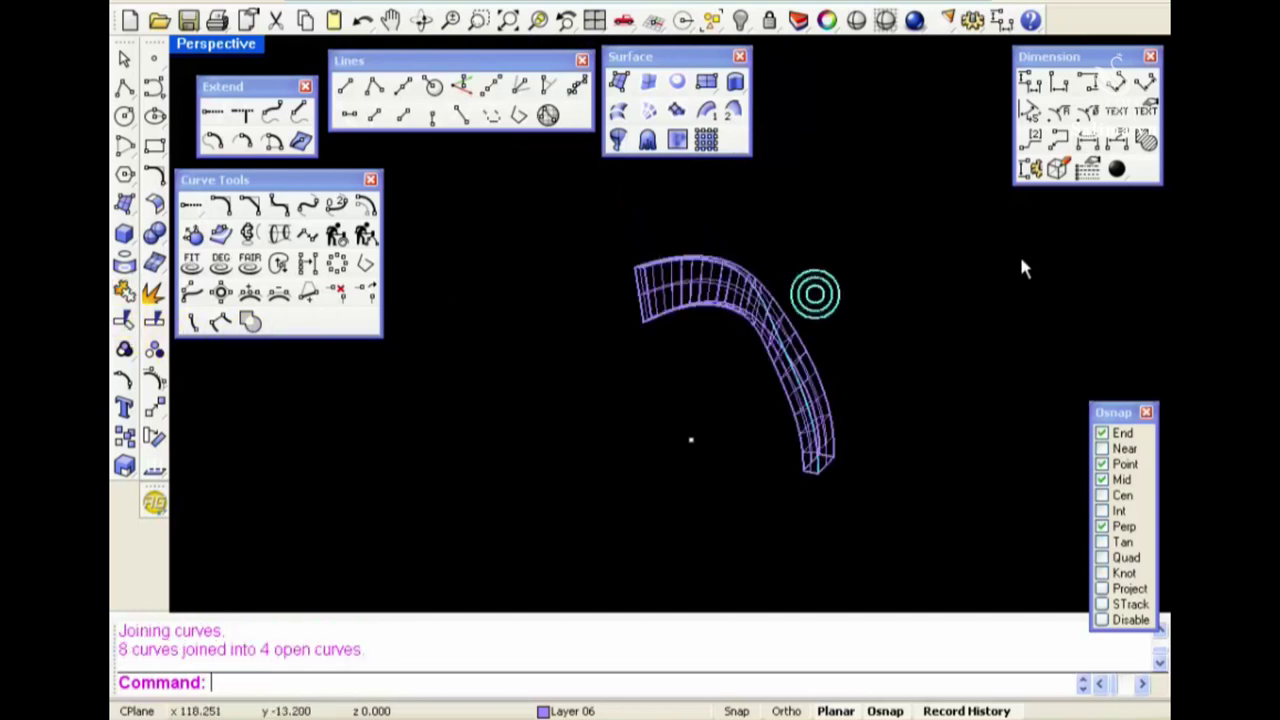
{"action": "left_click_drag", "start_coordinate": [579, 207], "coordinate": [967, 507]}
{"action": "key", "text": "ctrl+F1"}
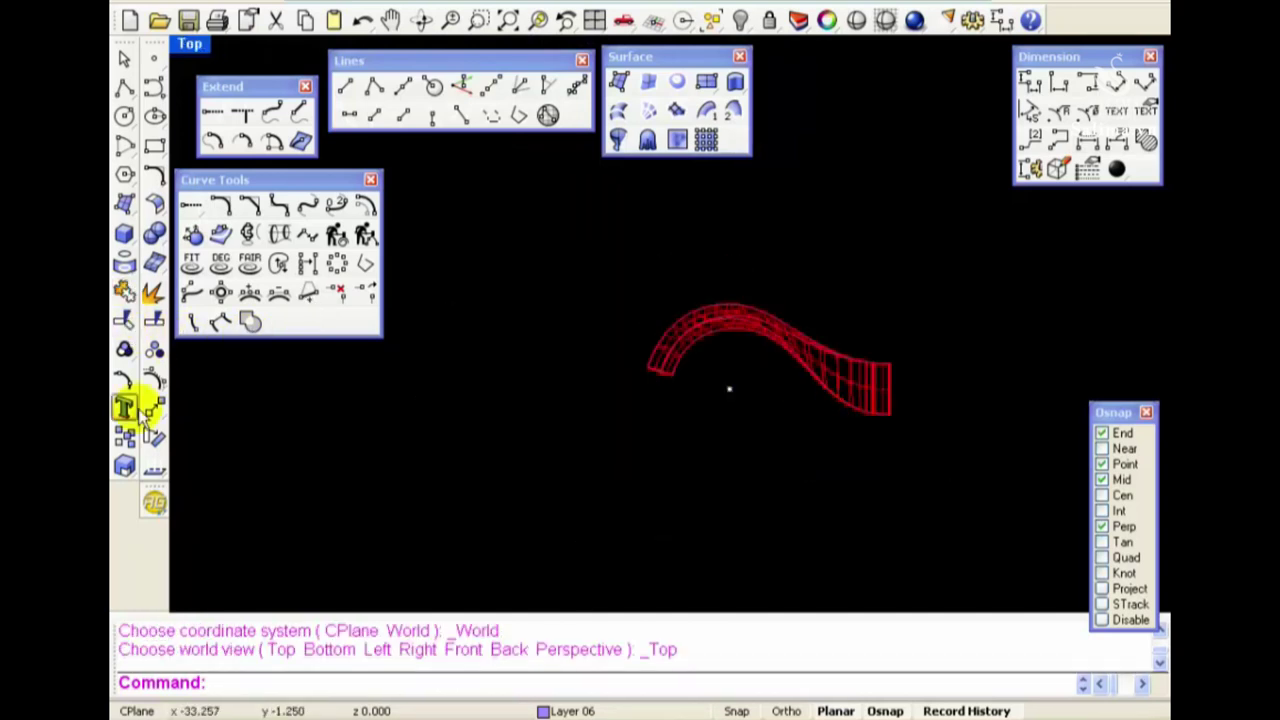
Rotate-copy the band 180° about the origin and view both bands shaded
{"action": "left_click", "coordinate": [153, 435]}
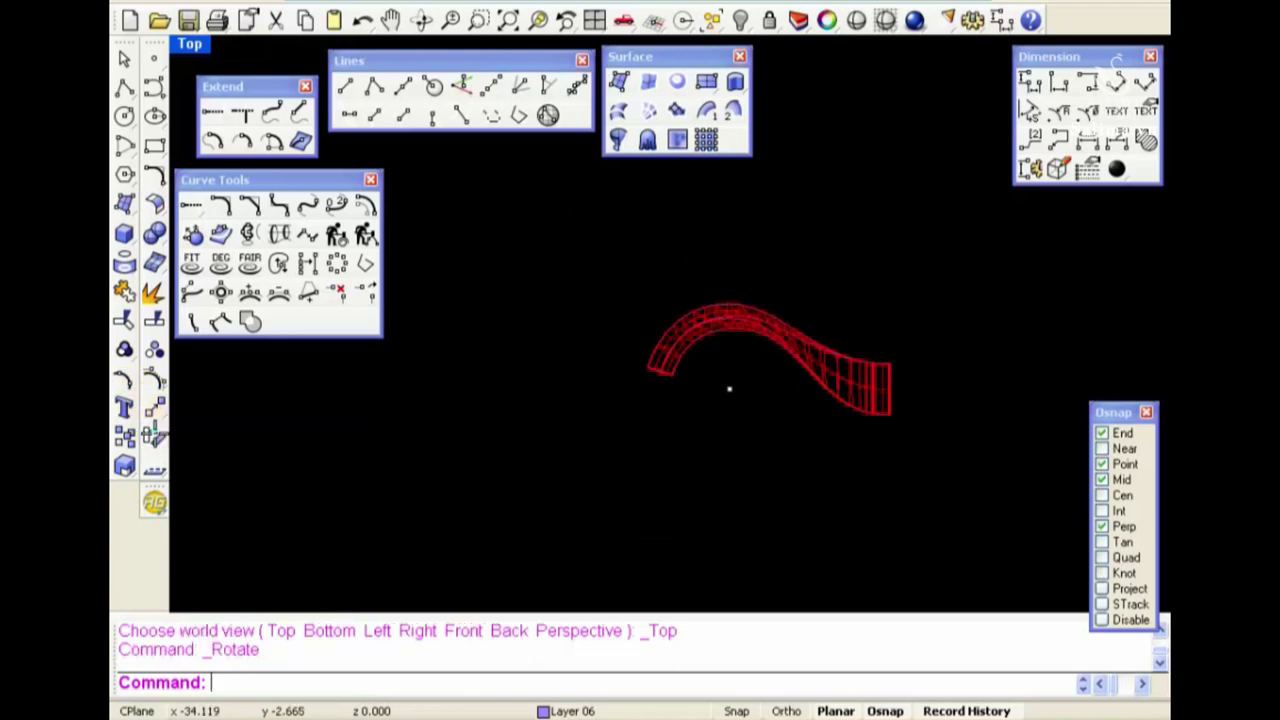
{"action": "left_click", "coordinate": [288, 682]}
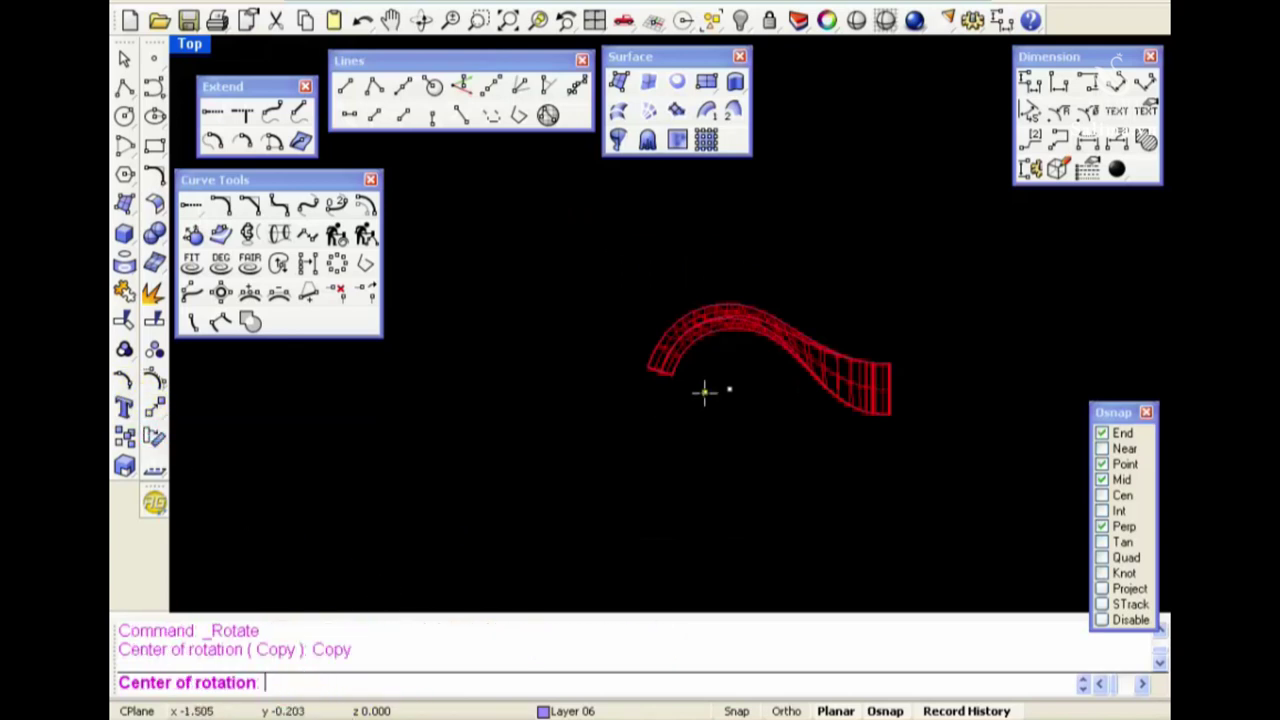
{"action": "type", "text": "0"}
{"action": "key", "text": "Return"}
{"action": "key", "text": "Return"}
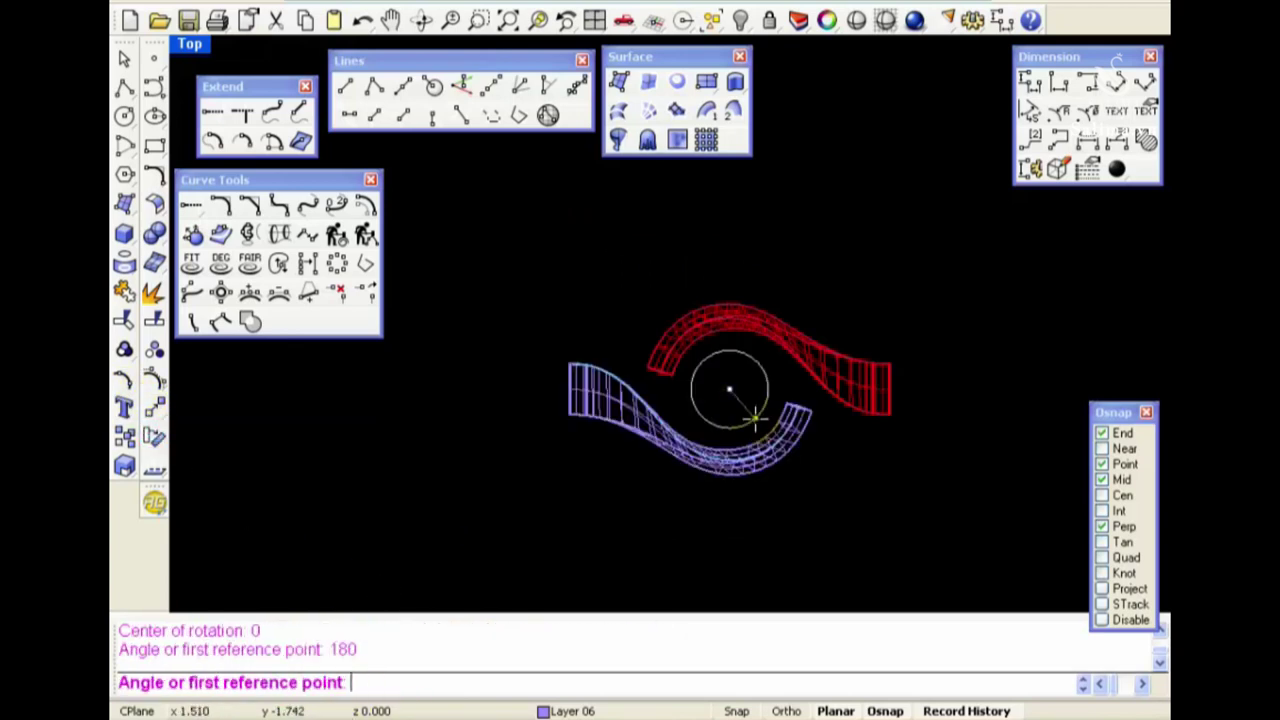
{"action": "key", "text": "Return"}
{"action": "key", "text": "Escape"}
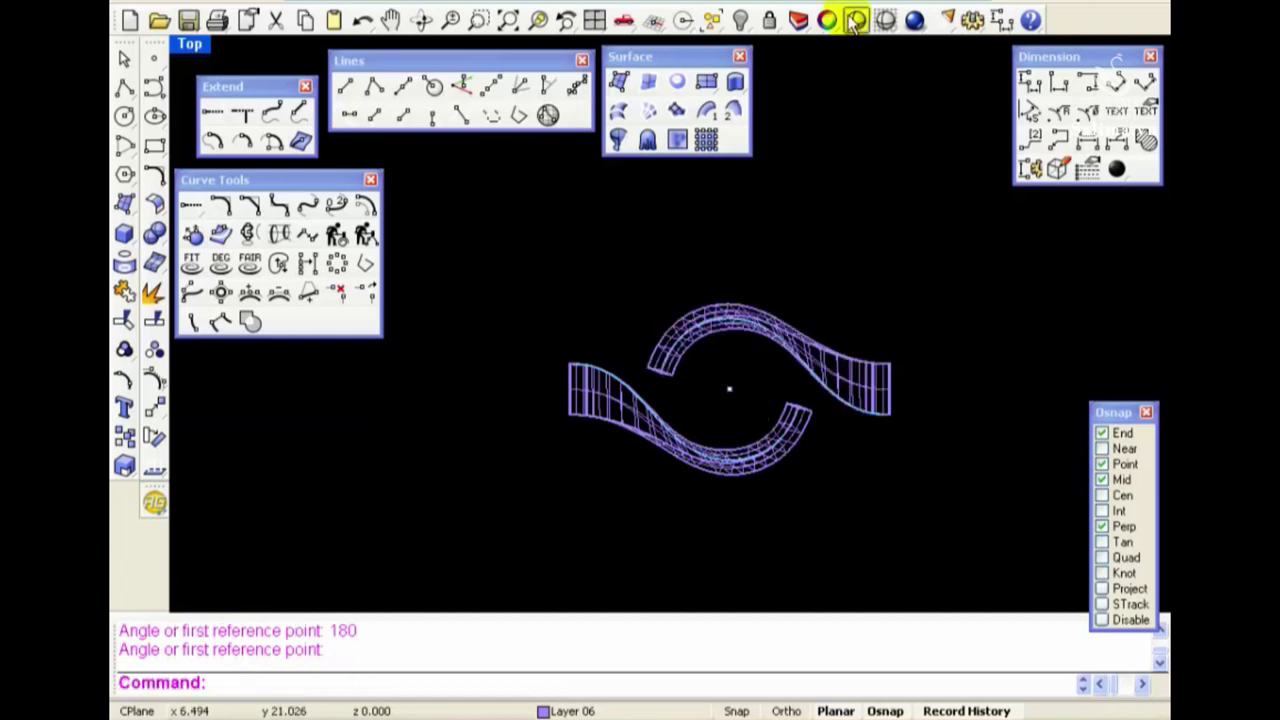
{"action": "left_click", "coordinate": [855, 21]}
{"action": "scroll", "coordinate": [772, 360], "scroll_direction": "up", "scroll_amount": 3}
{"action": "key", "text": "Return"}
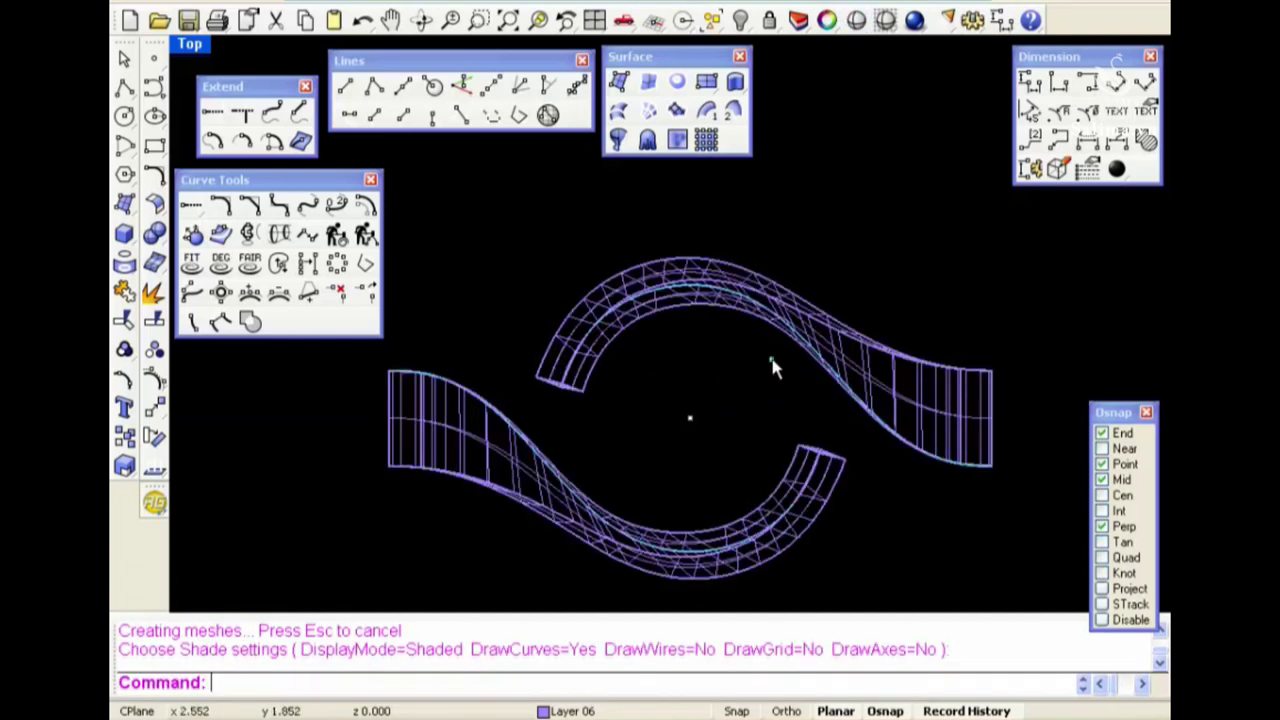
Show the hidden ring circles and line again and orbit the perspective wireframe view
{"action": "left_click", "coordinate": [740, 21]}
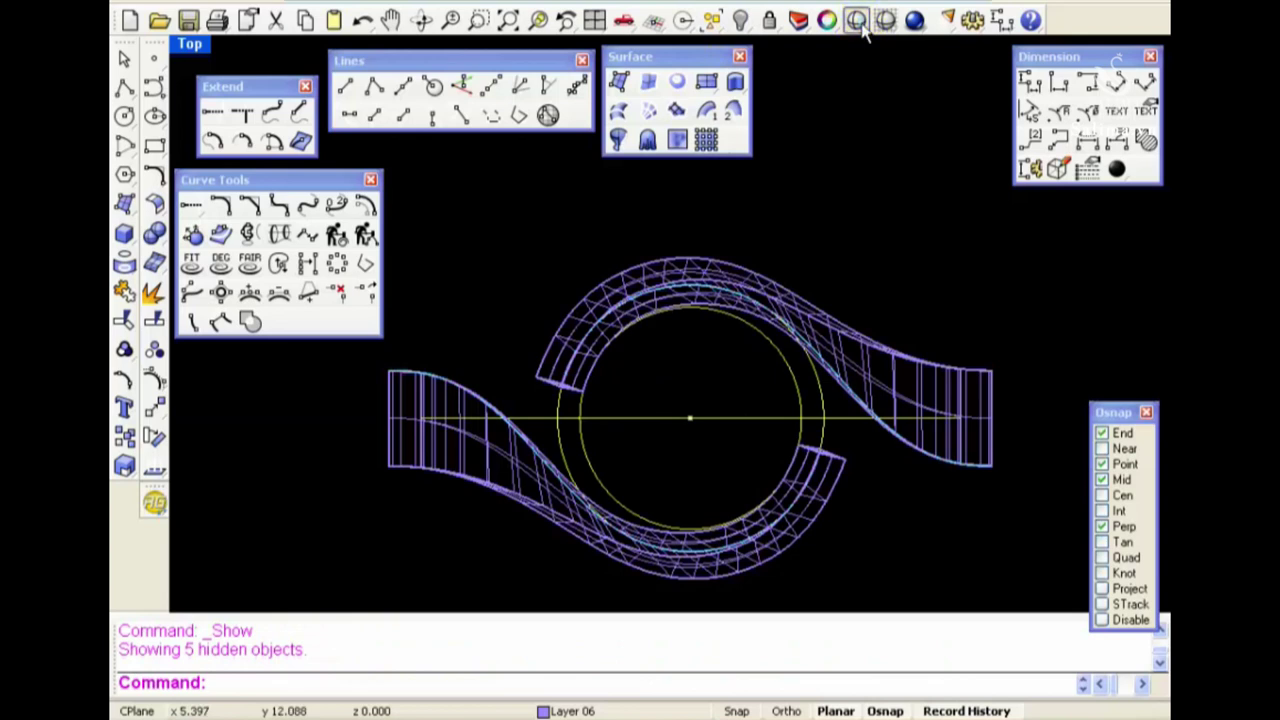
{"action": "left_click", "coordinate": [856, 21]}
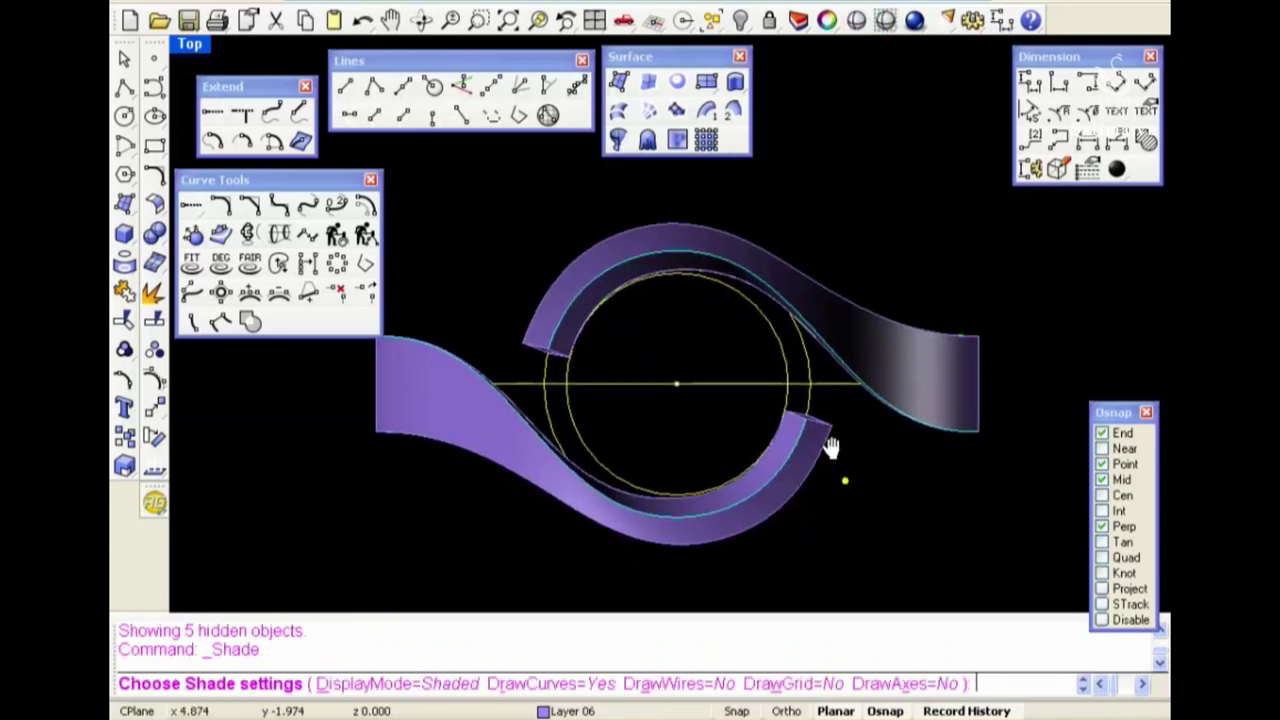
{"action": "right_click_drag", "start_coordinate": [843, 488], "coordinate": [840, 280]}
{"action": "key", "text": "Escape"}
{"action": "right_click_drag", "start_coordinate": [768, 476], "coordinate": [772, 382]}
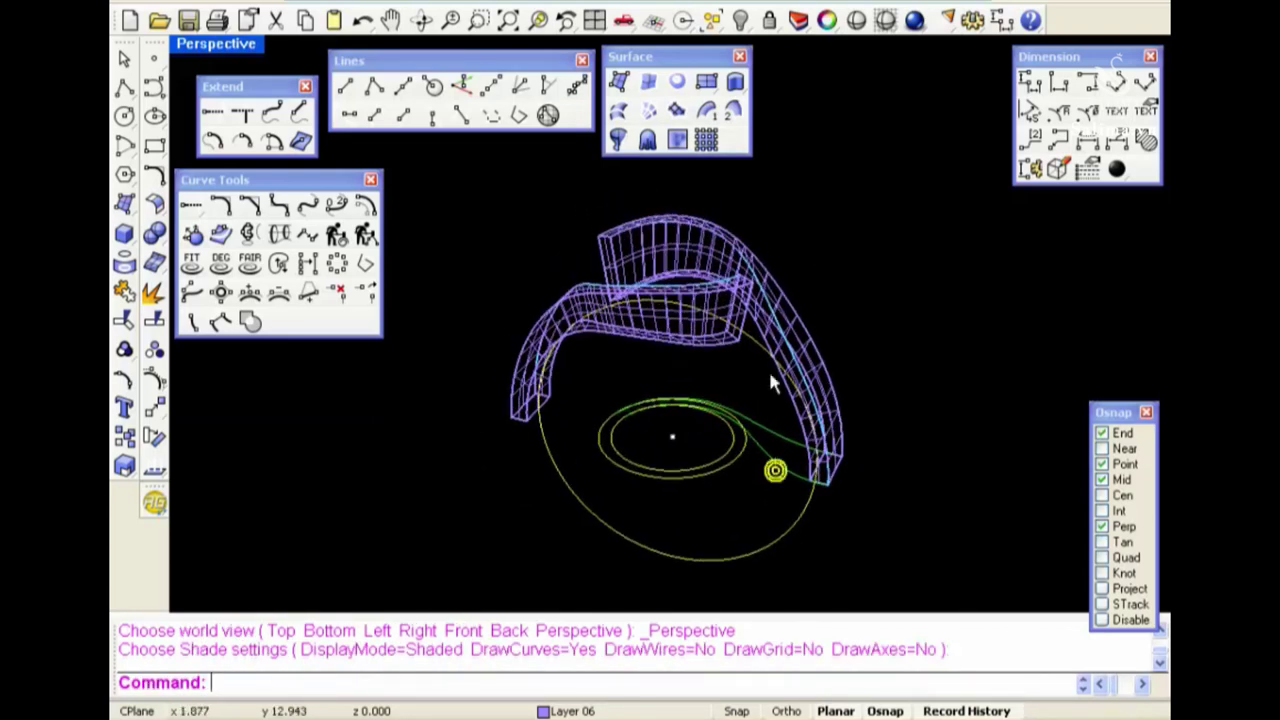
{"action": "left_click", "coordinate": [712, 140]}
Set the large circle as the one-rail sweep path, with both band end edges as cross sections
{"action": "scroll", "coordinate": [790, 570], "scroll_direction": "up", "scroll_amount": 3}
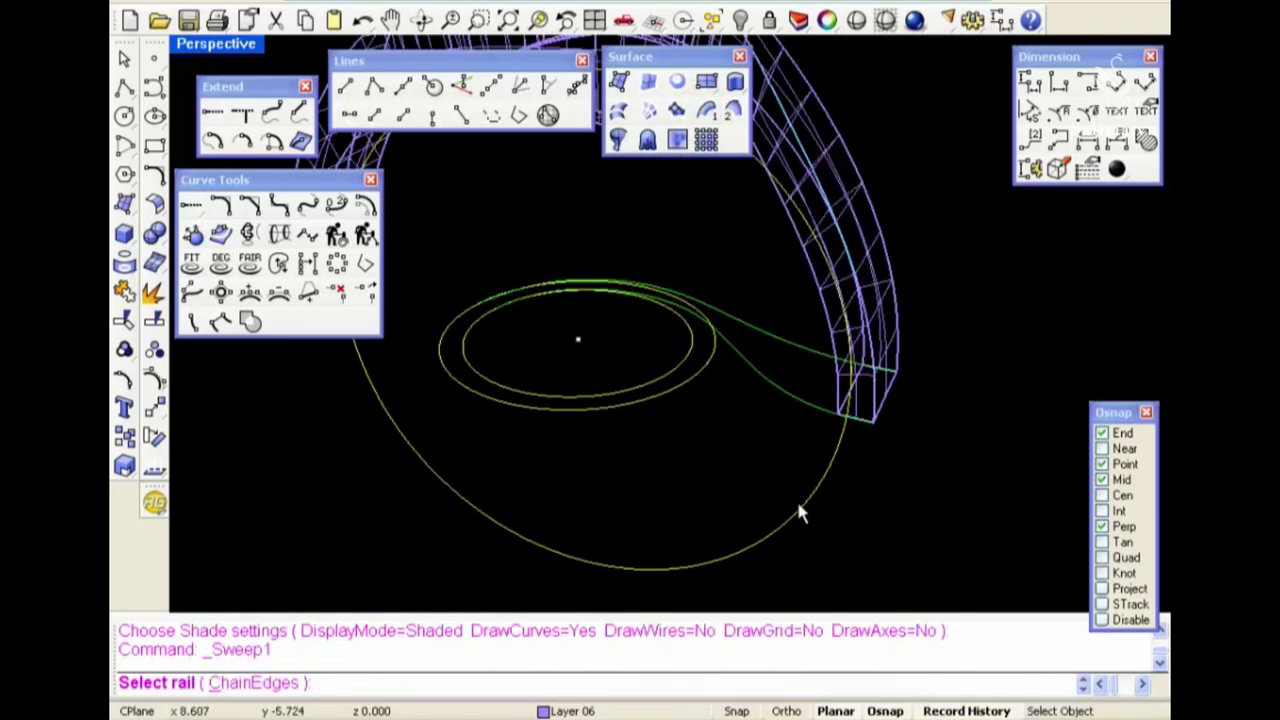
{"action": "left_click", "coordinate": [810, 500]}
{"action": "right_click_drag", "start_coordinate": [958, 413], "coordinate": [854, 451]}
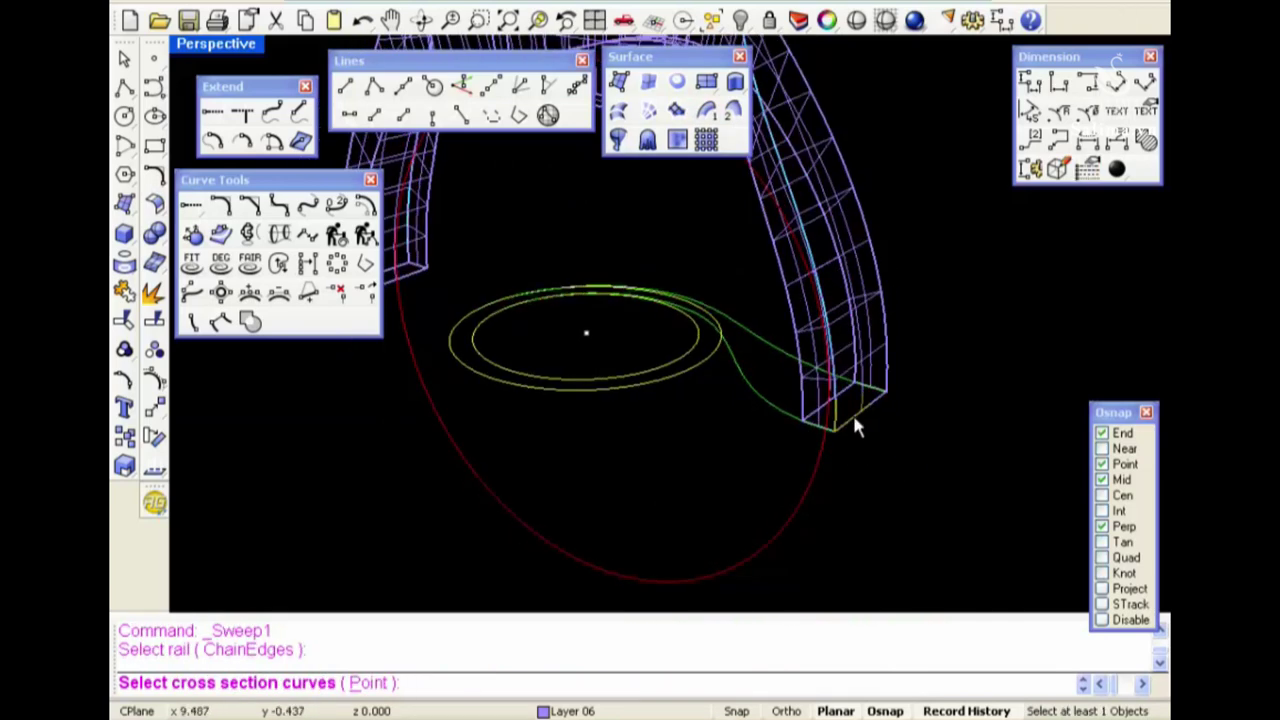
{"action": "left_click", "coordinate": [852, 412]}
{"action": "left_click", "coordinate": [907, 472]}
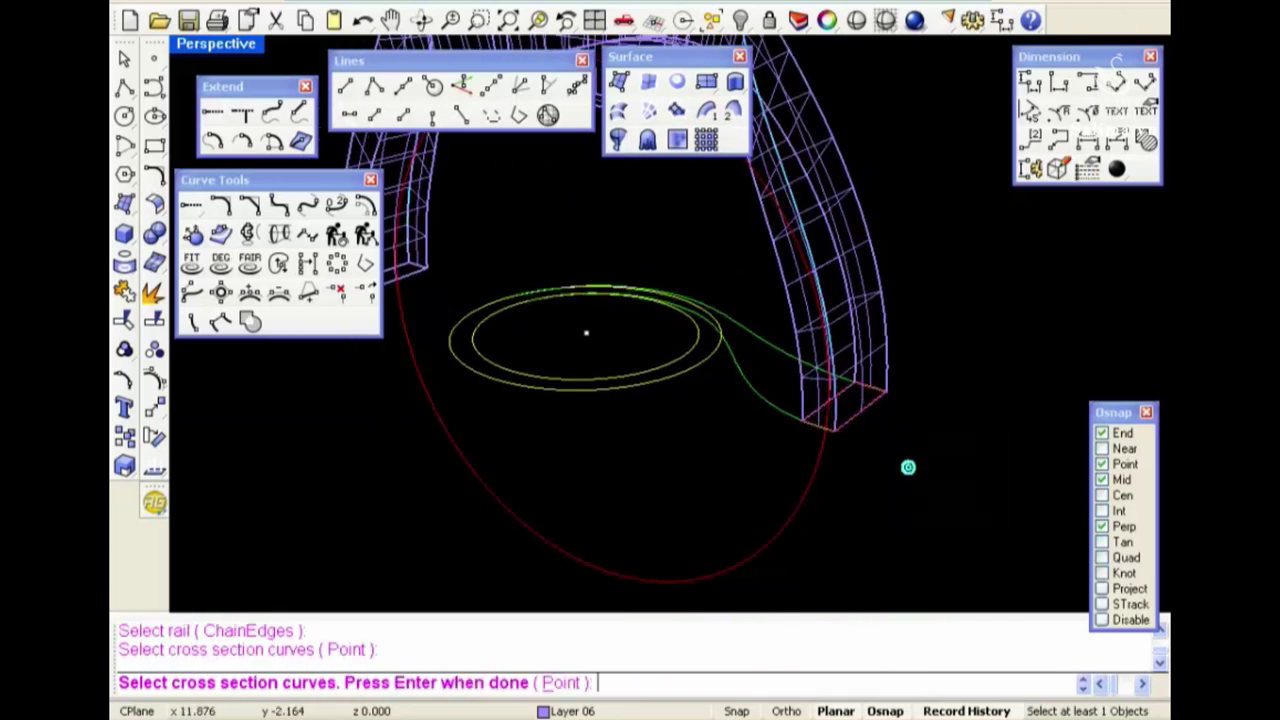
{"action": "right_click_drag", "start_coordinate": [908, 466], "coordinate": [577, 360]}
{"action": "left_click", "coordinate": [561, 343]}
{"action": "key", "text": "Return"}
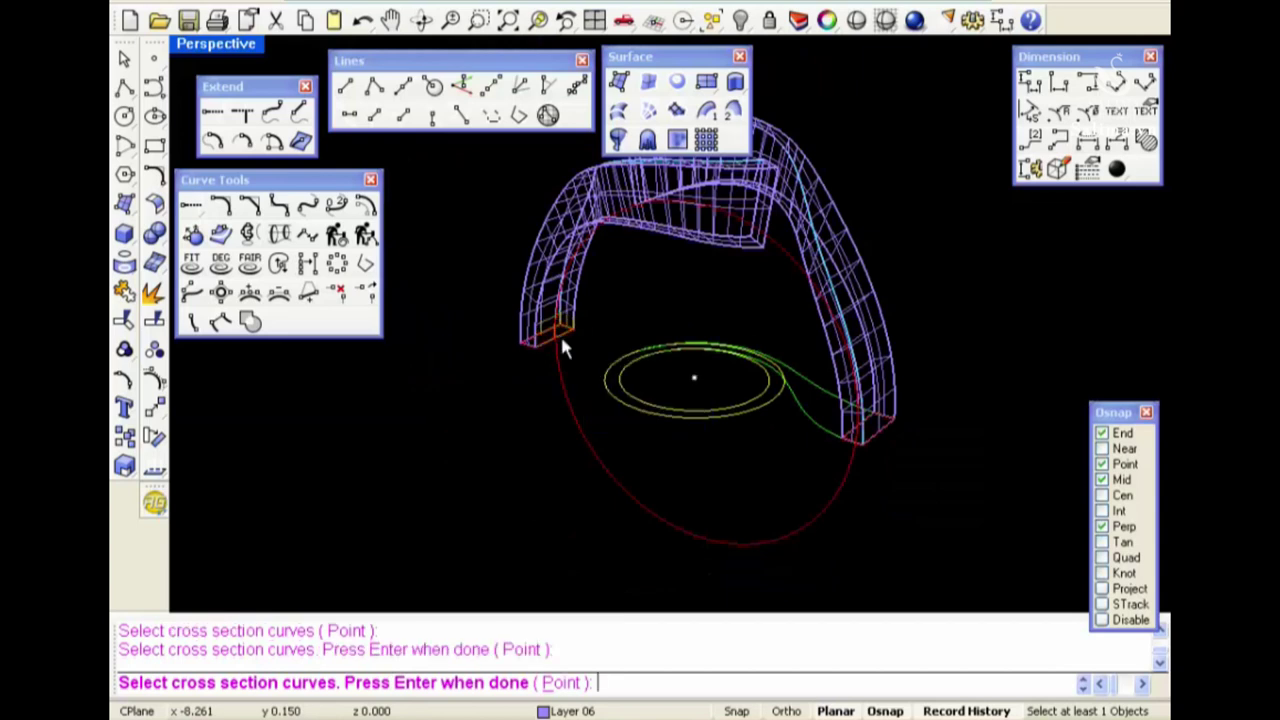
{"action": "key", "text": "Return"}
Flip the seams at both band ends to align them and create the swept ring shank
{"action": "scroll", "coordinate": [567, 345], "scroll_direction": "up", "scroll_amount": 3}
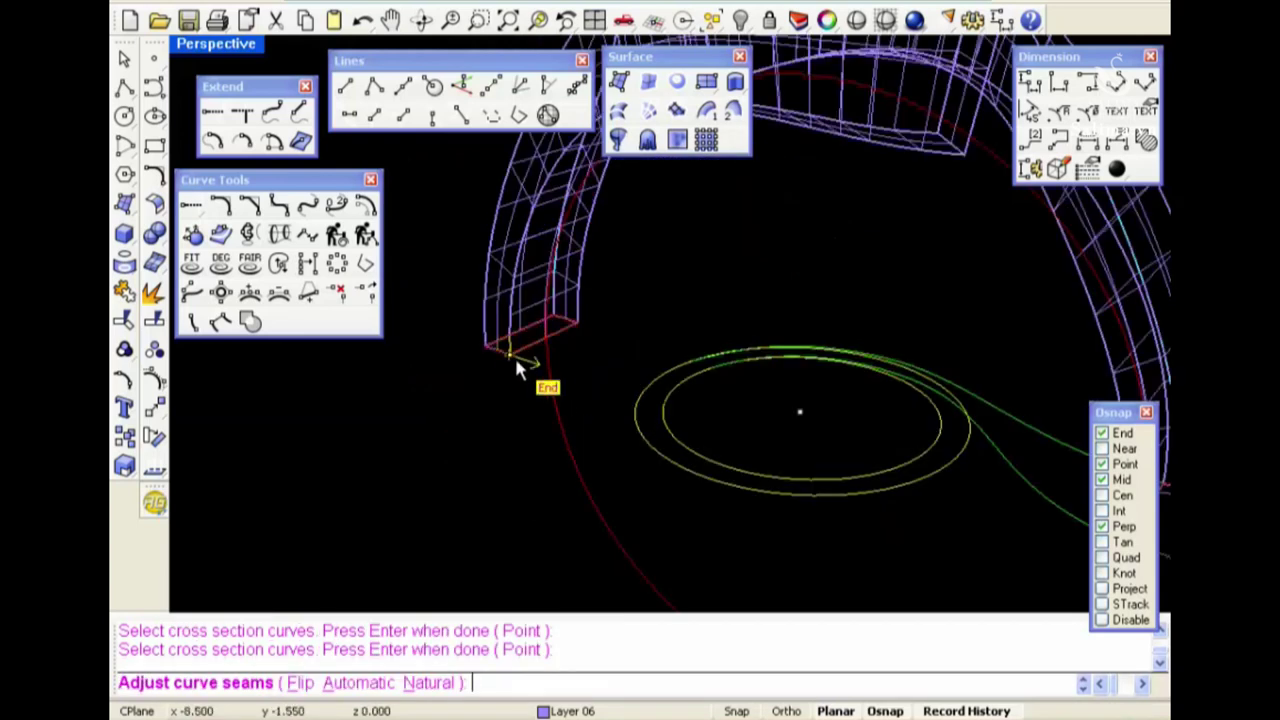
{"action": "left_click", "coordinate": [518, 356]}
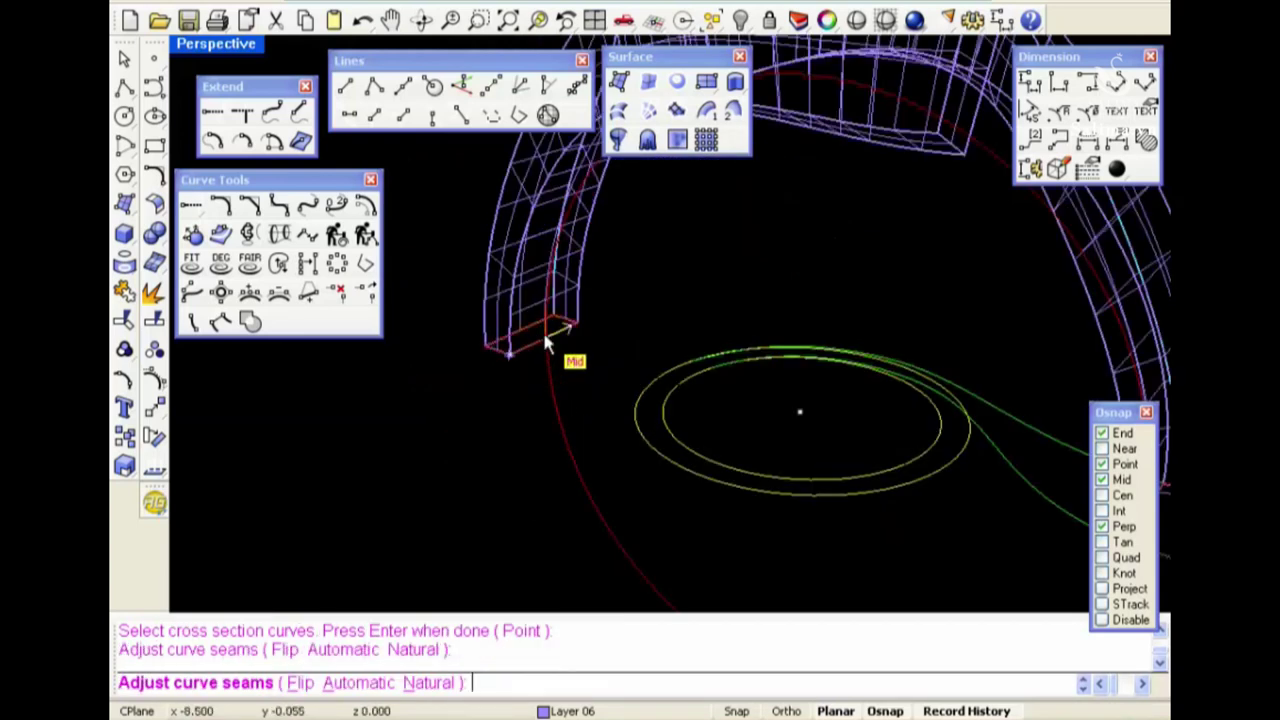
{"action": "scroll", "coordinate": [545, 342], "scroll_direction": "down", "scroll_amount": 3}
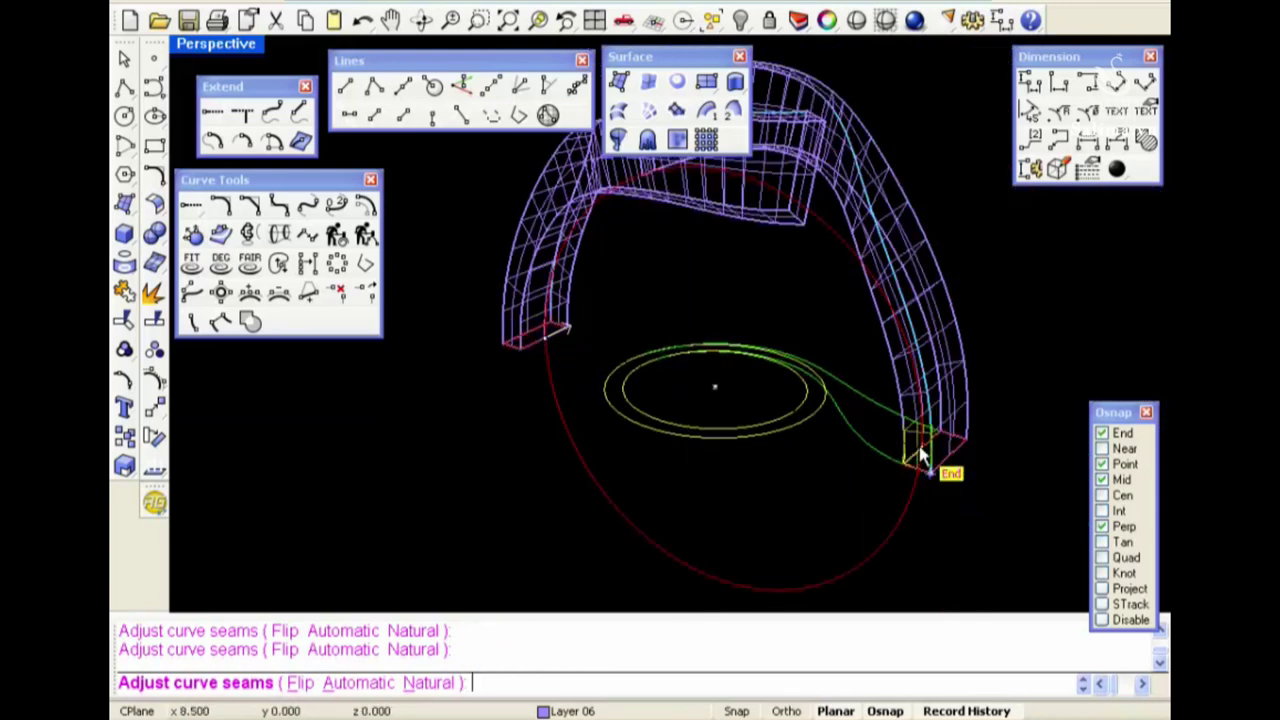
{"action": "scroll", "coordinate": [920, 455], "scroll_direction": "up", "scroll_amount": 2}
{"action": "scroll", "coordinate": [920, 455], "scroll_direction": "up", "scroll_amount": 2}
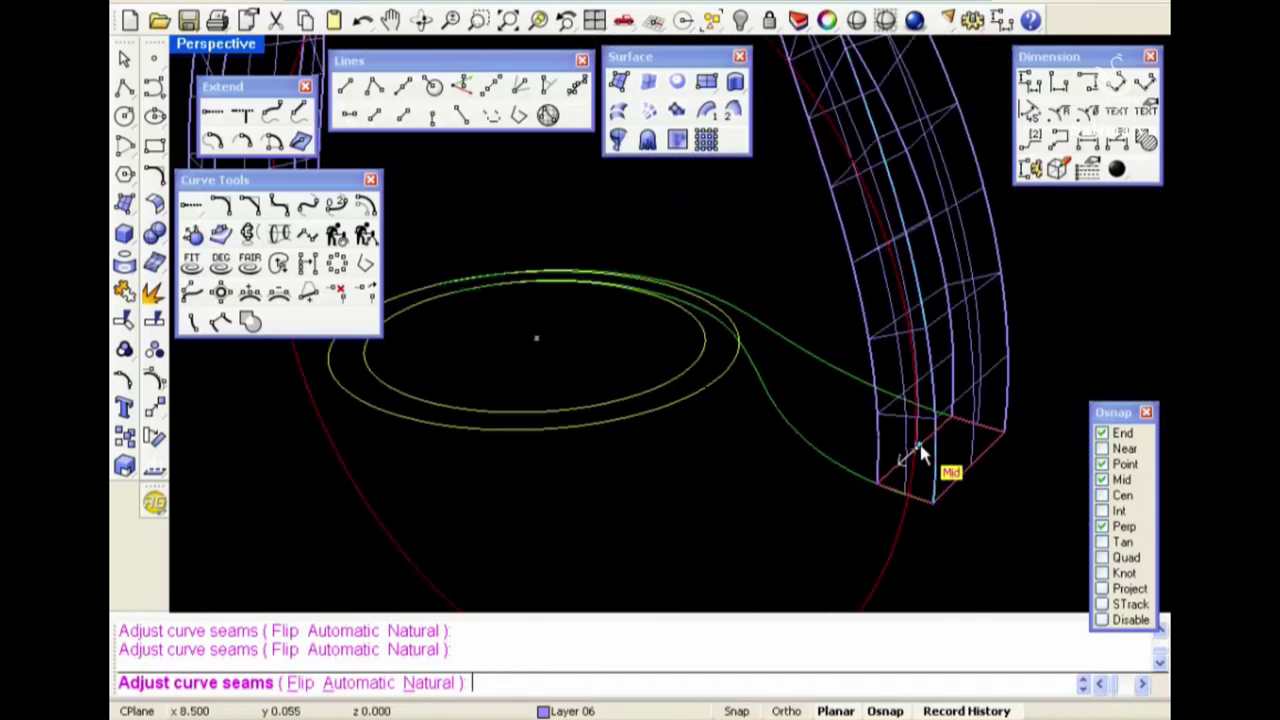
{"action": "scroll", "coordinate": [920, 455], "scroll_direction": "down", "scroll_amount": 3}
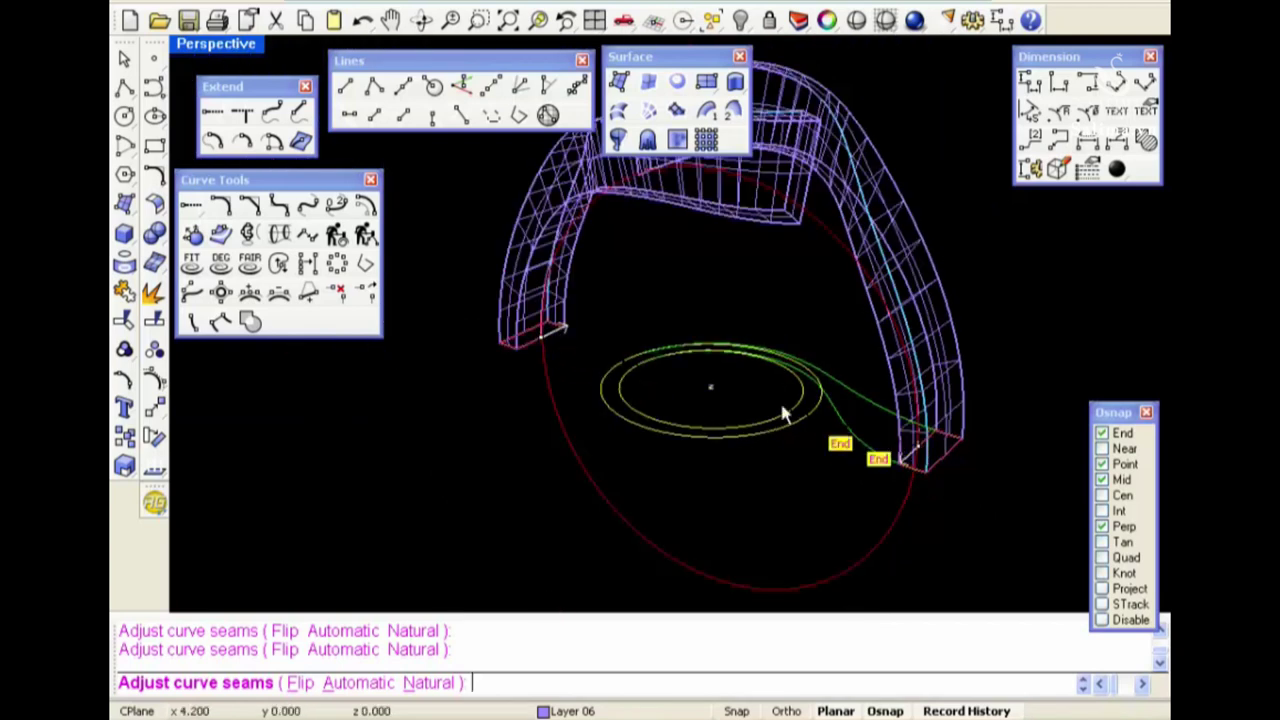
{"action": "left_click", "coordinate": [297, 683]}
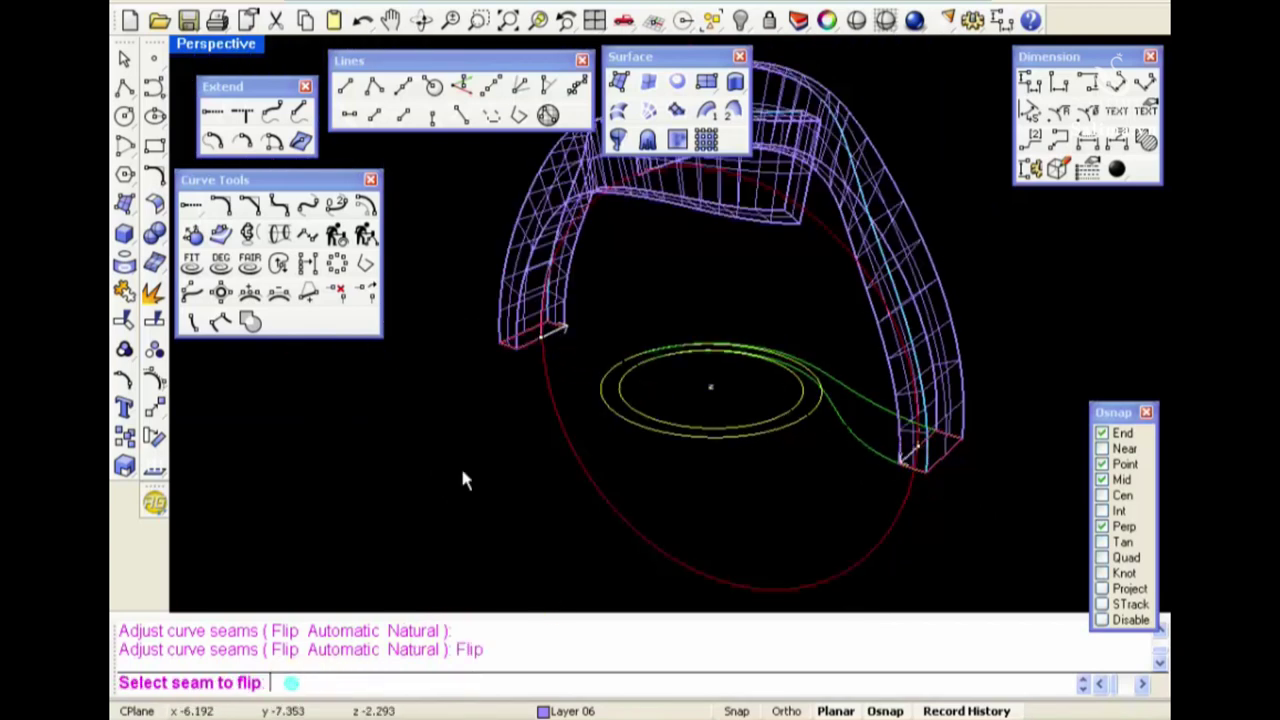
{"action": "left_click", "coordinate": [538, 338]}
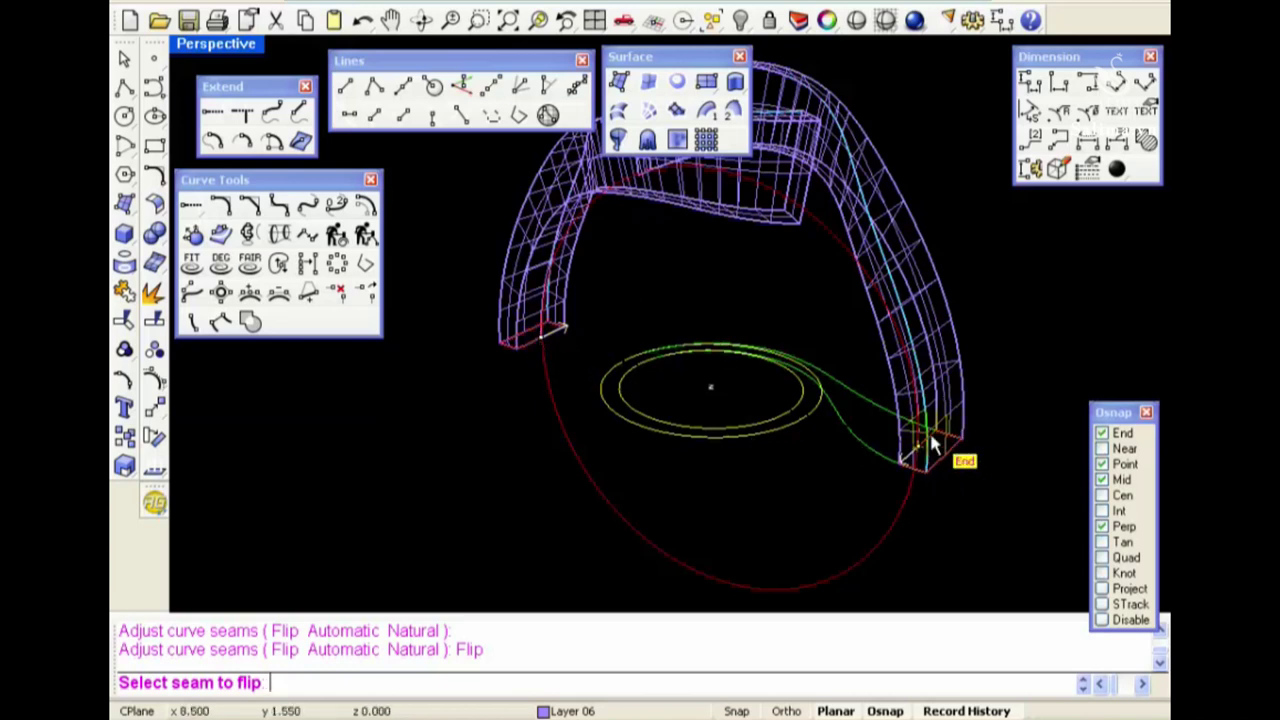
{"action": "left_click", "coordinate": [540, 344]}
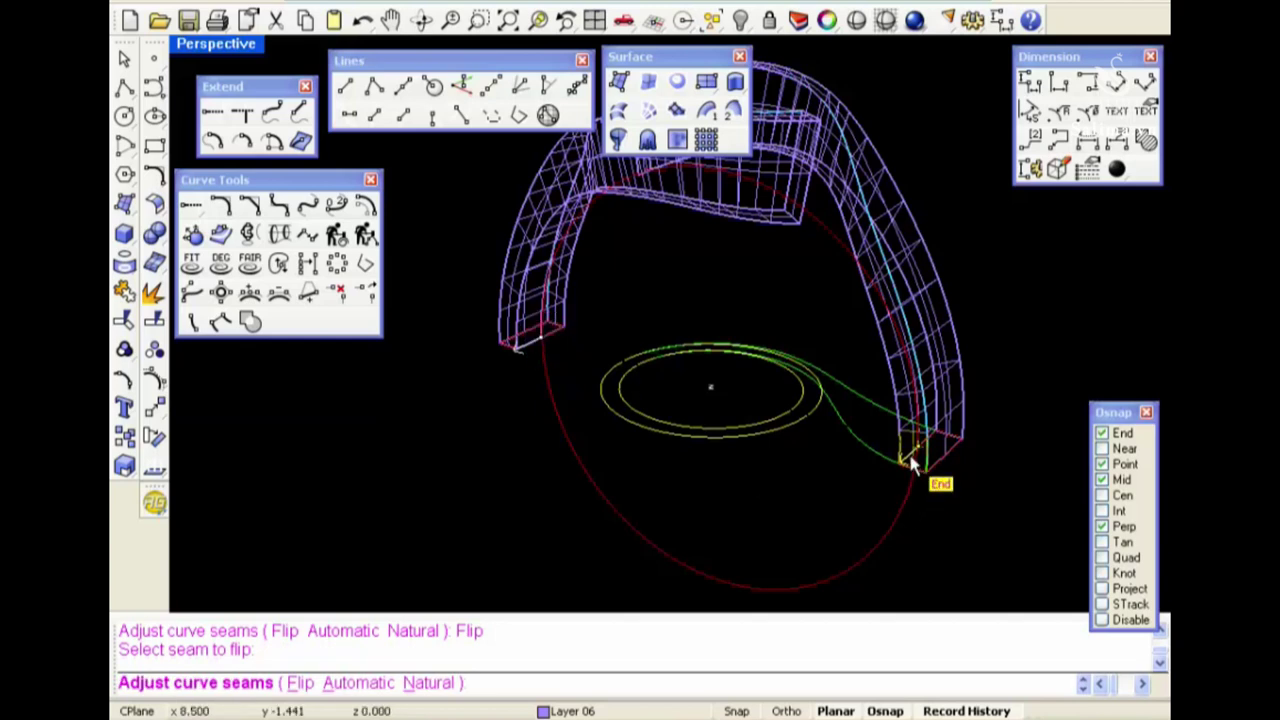
{"action": "key", "text": "Return"}
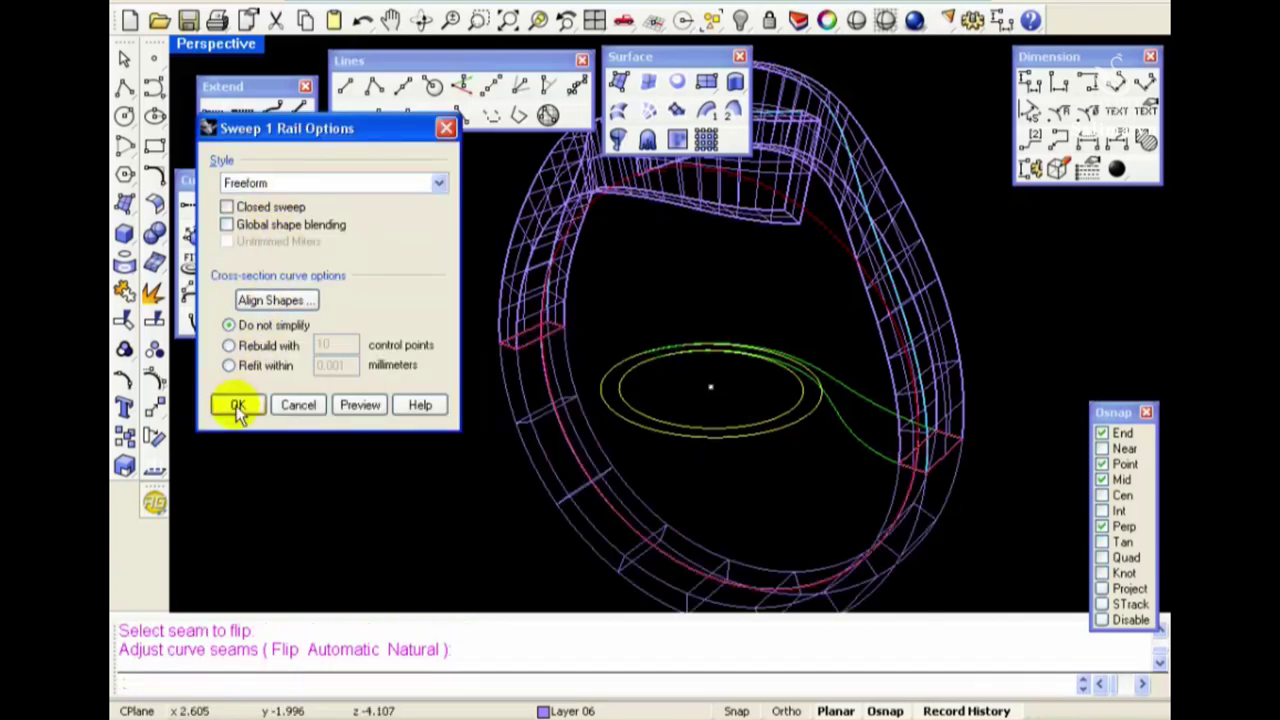
{"action": "left_click", "coordinate": [237, 404]}
Check the shaded ring in Front, Right and Top views
{"action": "left_click", "coordinate": [858, 24]}
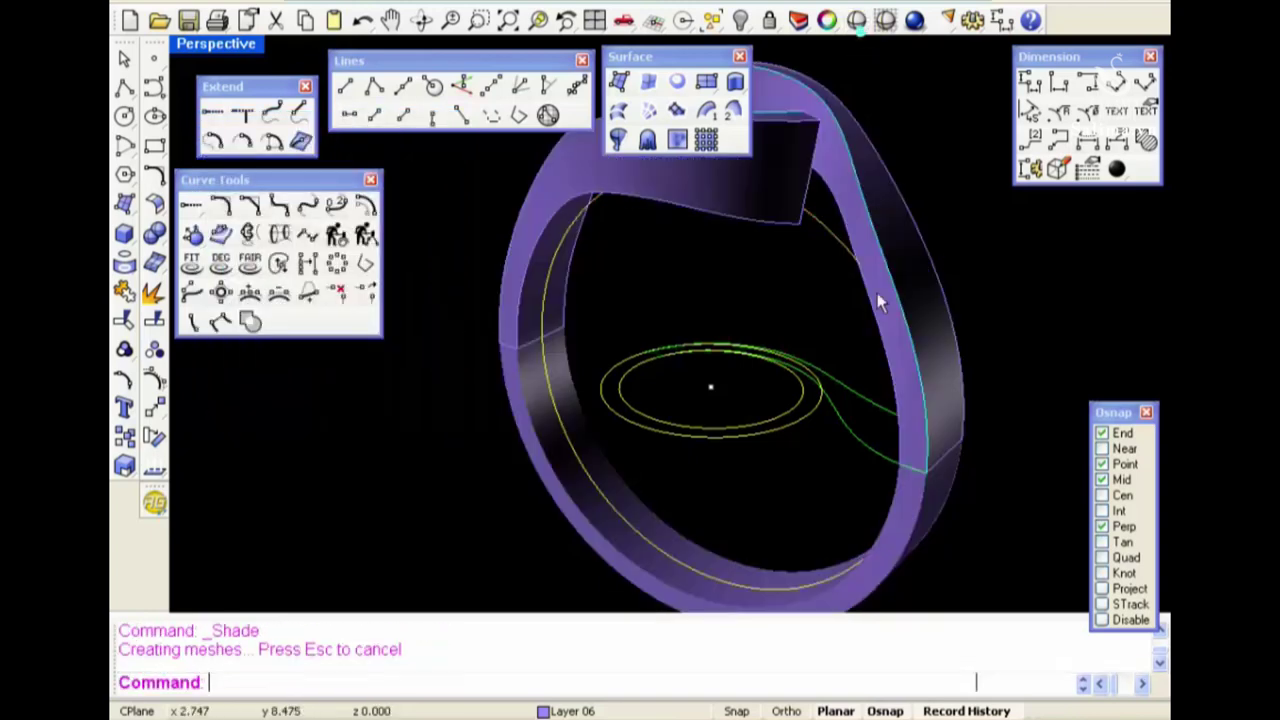
{"action": "right_click_drag", "start_coordinate": [877, 293], "coordinate": [800, 418]}
{"action": "key", "text": "F3"}
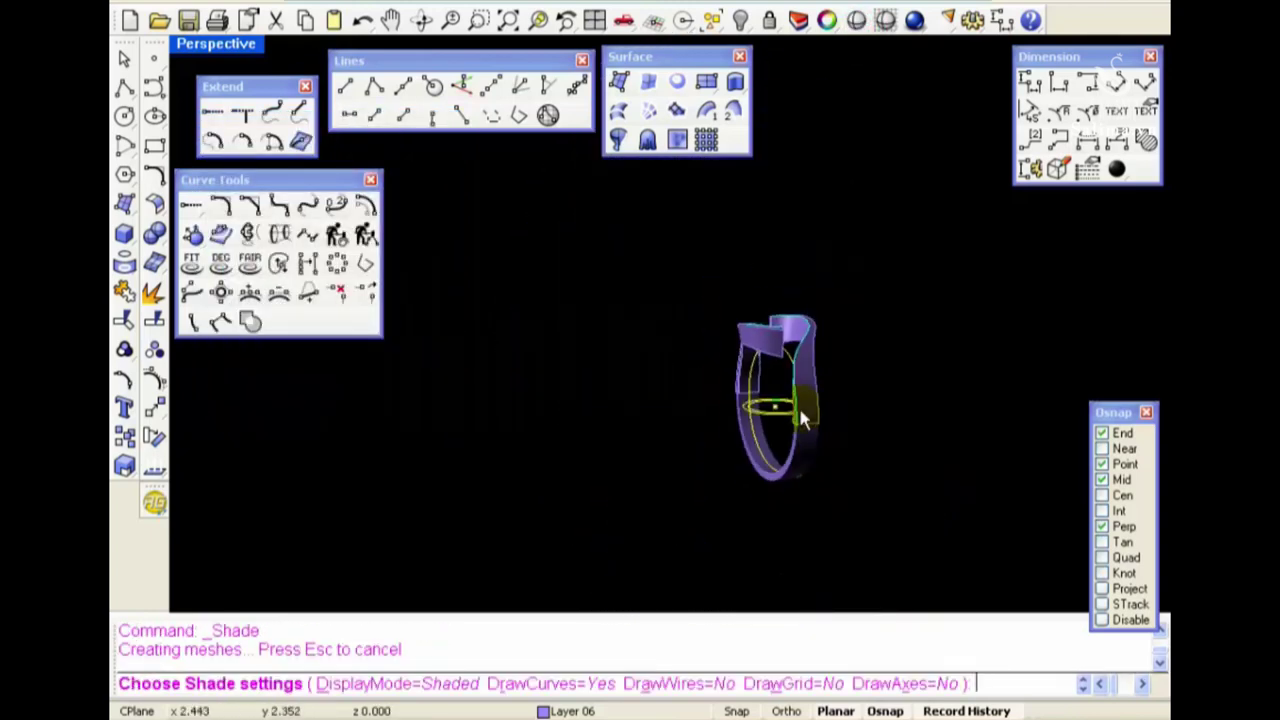
{"action": "scroll", "coordinate": [866, 406], "scroll_direction": "up", "scroll_amount": 5}
{"action": "right_click_drag", "start_coordinate": [723, 346], "coordinate": [794, 300]}
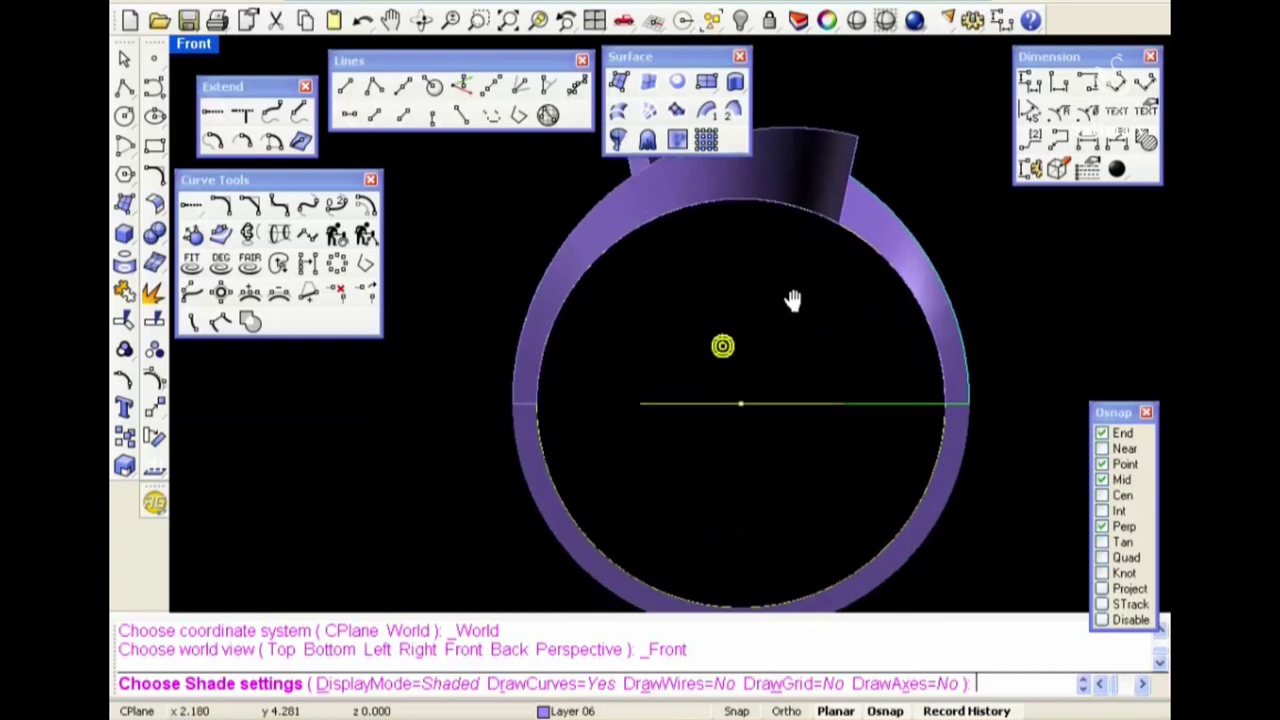
{"action": "key", "text": "F4"}
{"action": "mouse_move", "coordinate": [866, 338]}
{"action": "right_mouse_down"}
{"action": "mouse_move", "coordinate": [672, 358]}
{"action": "mouse_move", "coordinate": [765, 279]}
{"action": "mouse_move", "coordinate": [763, 409]}
{"action": "right_mouse_up"}
{"action": "key", "text": "F2"}
{"action": "right_click_drag", "start_coordinate": [762, 318], "coordinate": [754, 443]}
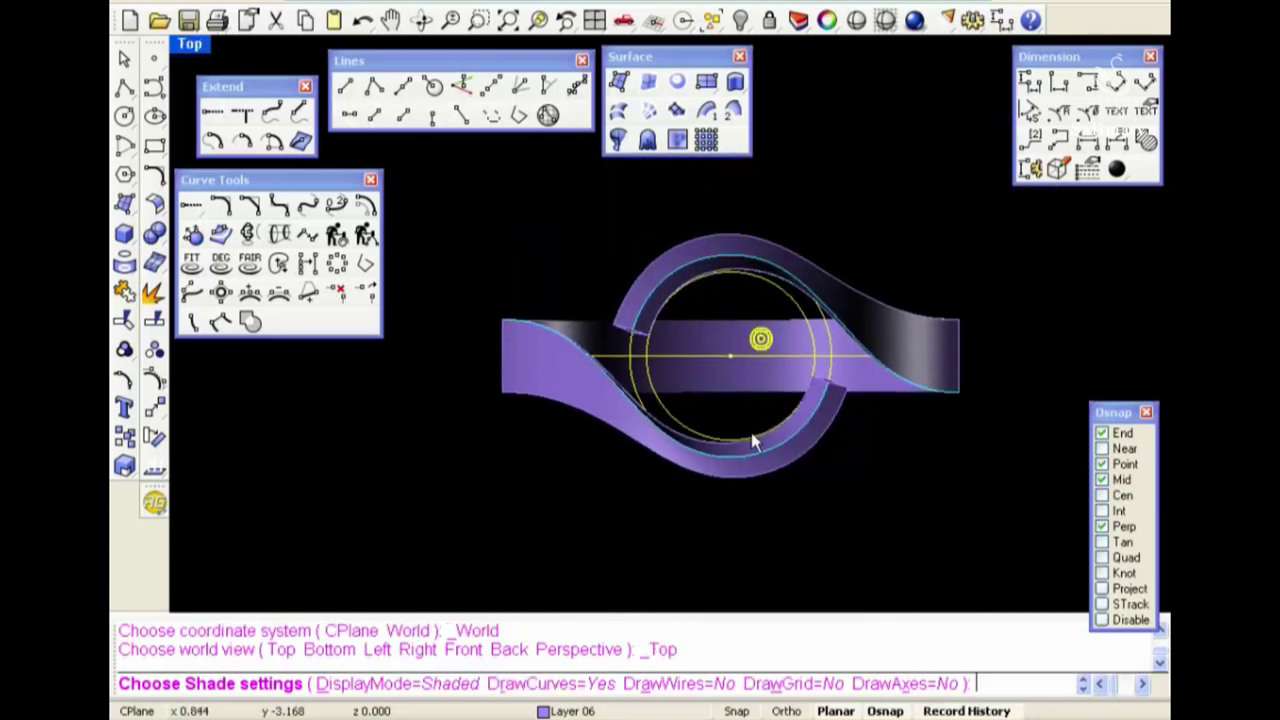
{"action": "scroll", "coordinate": [818, 315], "scroll_direction": "up", "scroll_amount": 3}
Back in wireframe Front view, start moving the horizontal line from its base point
{"action": "key", "text": "Escape"}
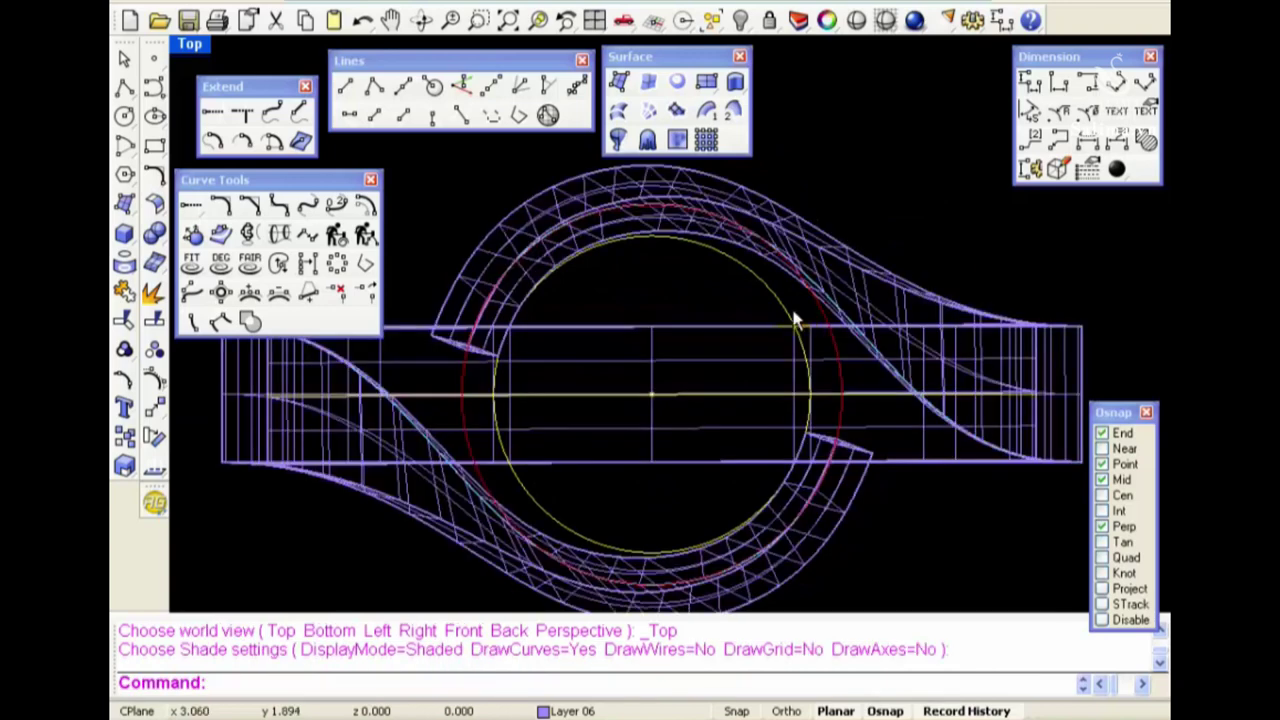
{"action": "scroll", "coordinate": [775, 295], "scroll_direction": "down", "scroll_amount": 2}
{"action": "key", "text": "F3"}
{"action": "right_click_drag", "start_coordinate": [928, 429], "coordinate": [813, 476]}
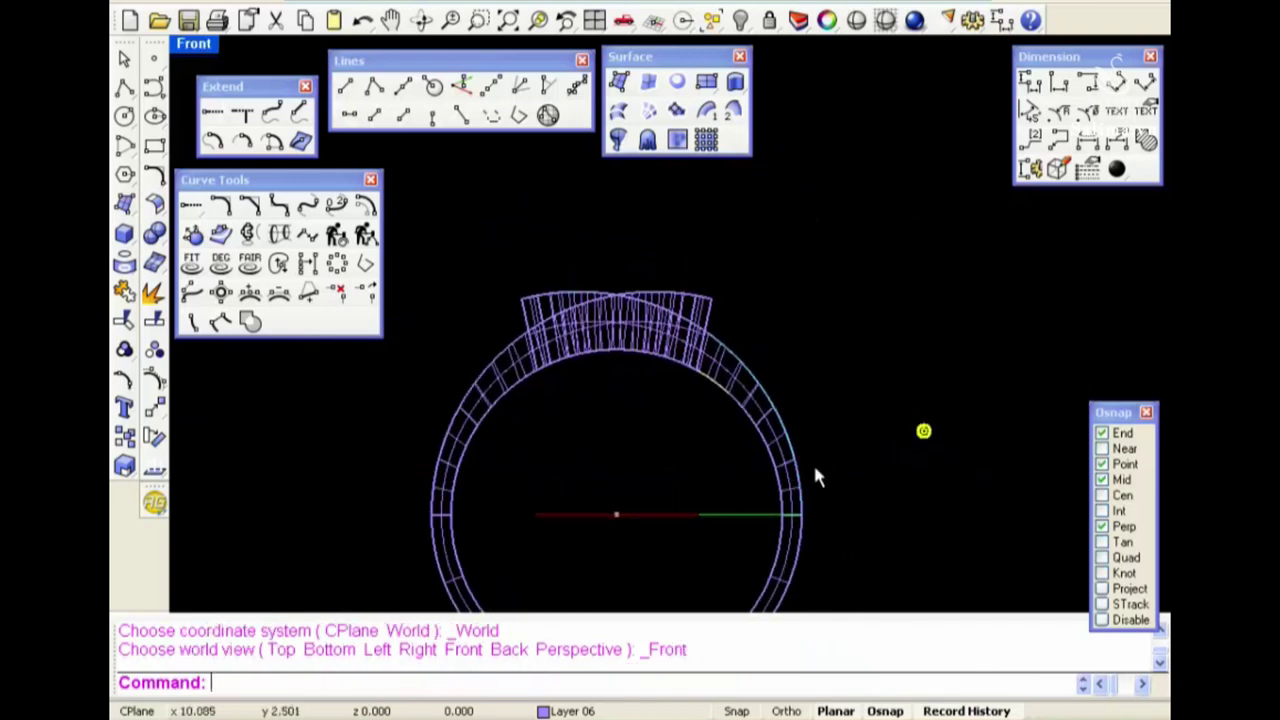
{"action": "type", "text": "m"}
{"action": "key", "text": "Return"}
{"action": "left_click", "coordinate": [836, 393]}
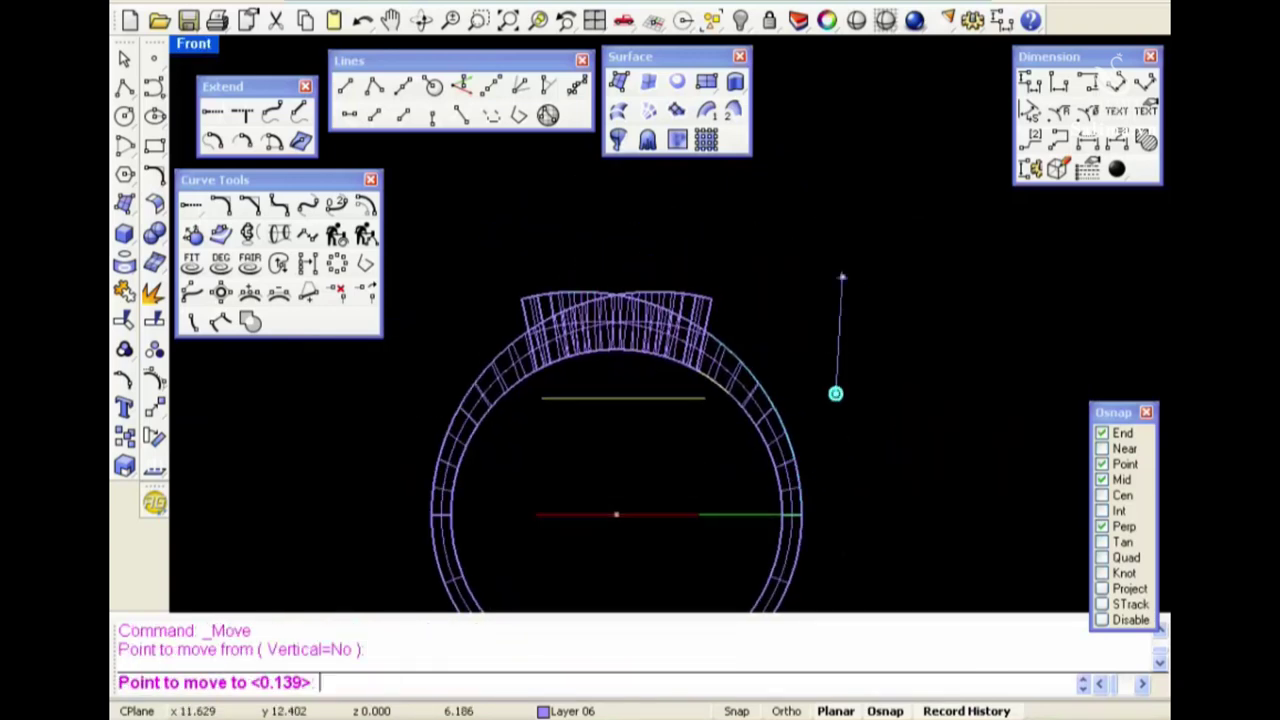
Place the line just above the ring's top and extrude it straight as a capped solid
{"action": "left_click", "coordinate": [836, 150]}
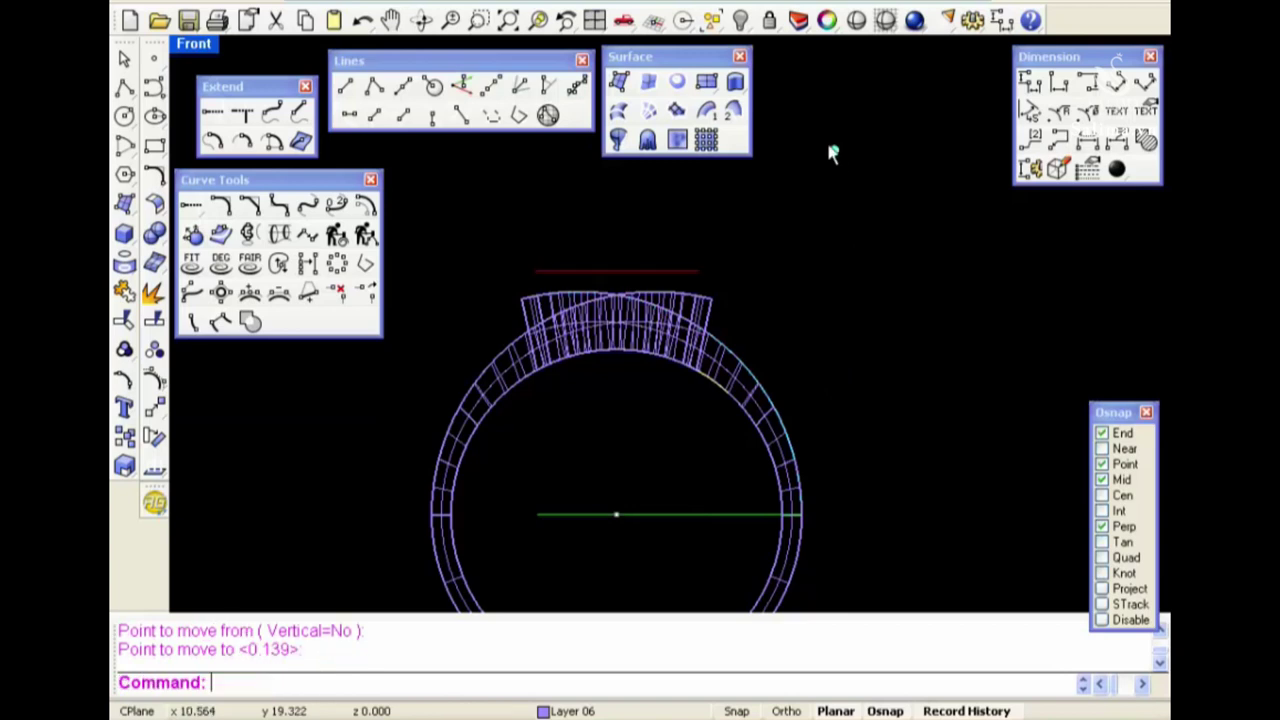
{"action": "left_click", "coordinate": [735, 84]}
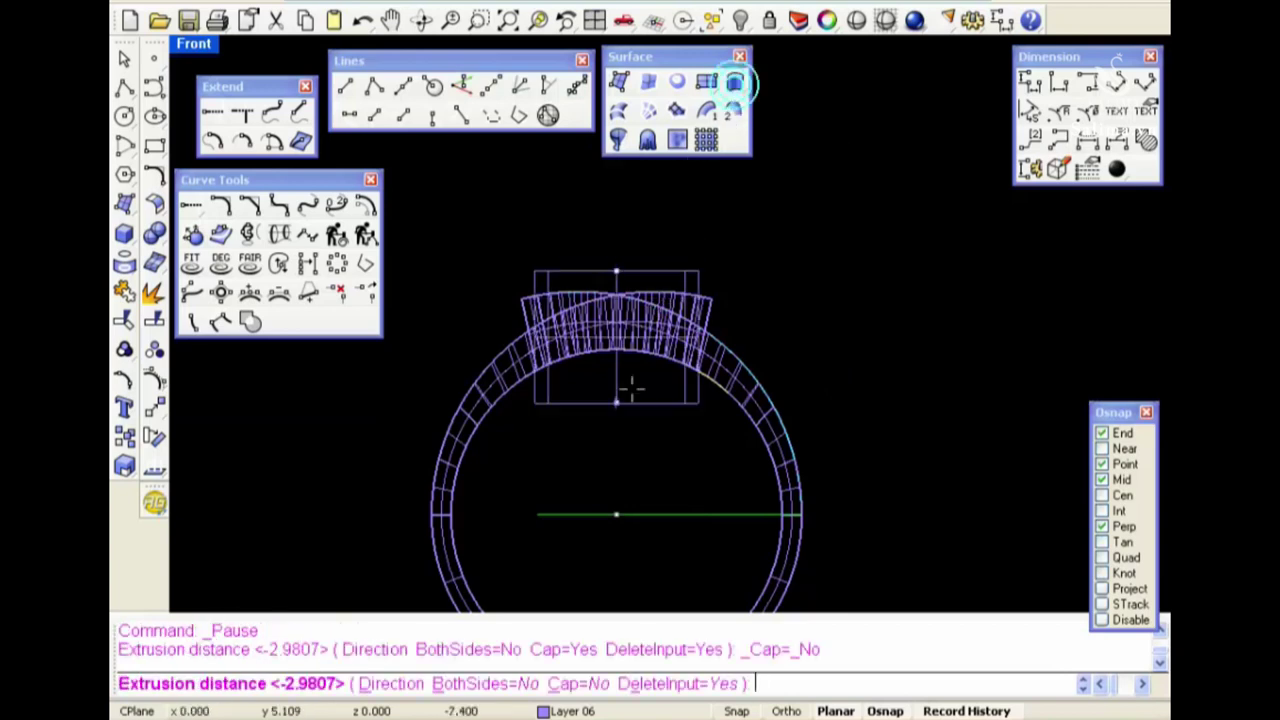
{"action": "left_click", "coordinate": [573, 684]}
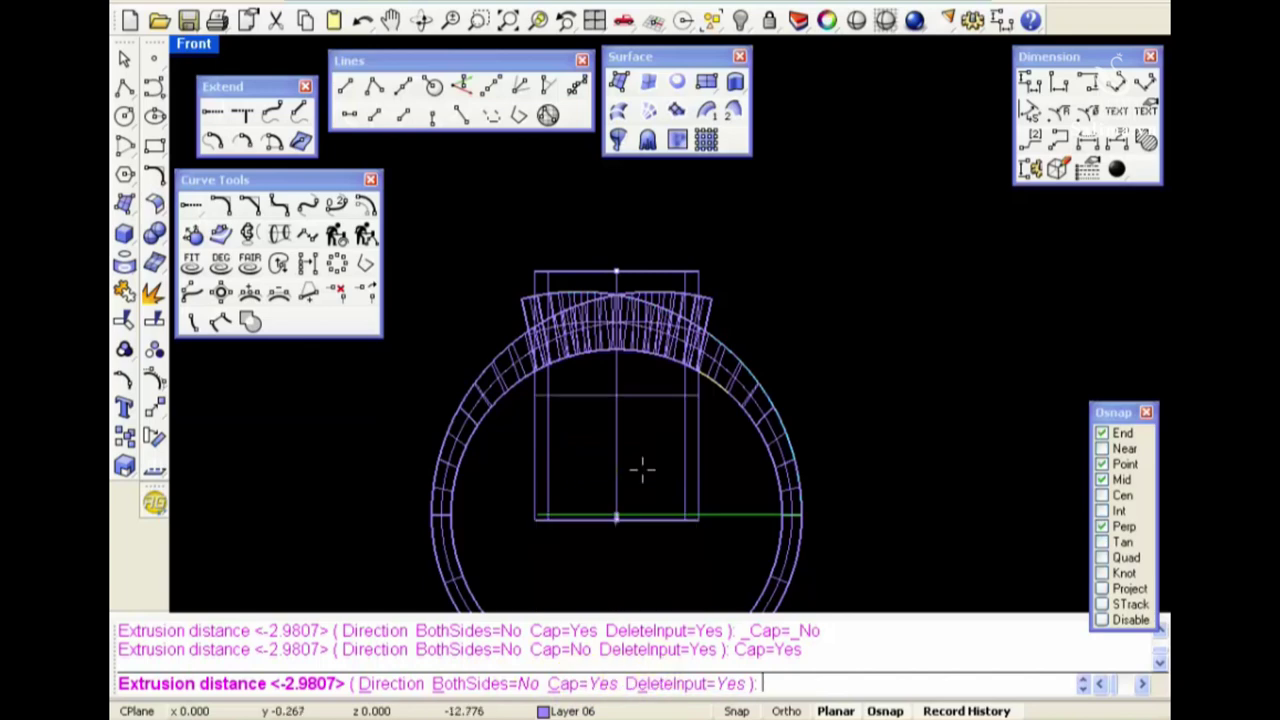
{"action": "scroll", "coordinate": [650, 305], "scroll_direction": "up", "scroll_amount": 2}
{"action": "key", "text": "Return"}
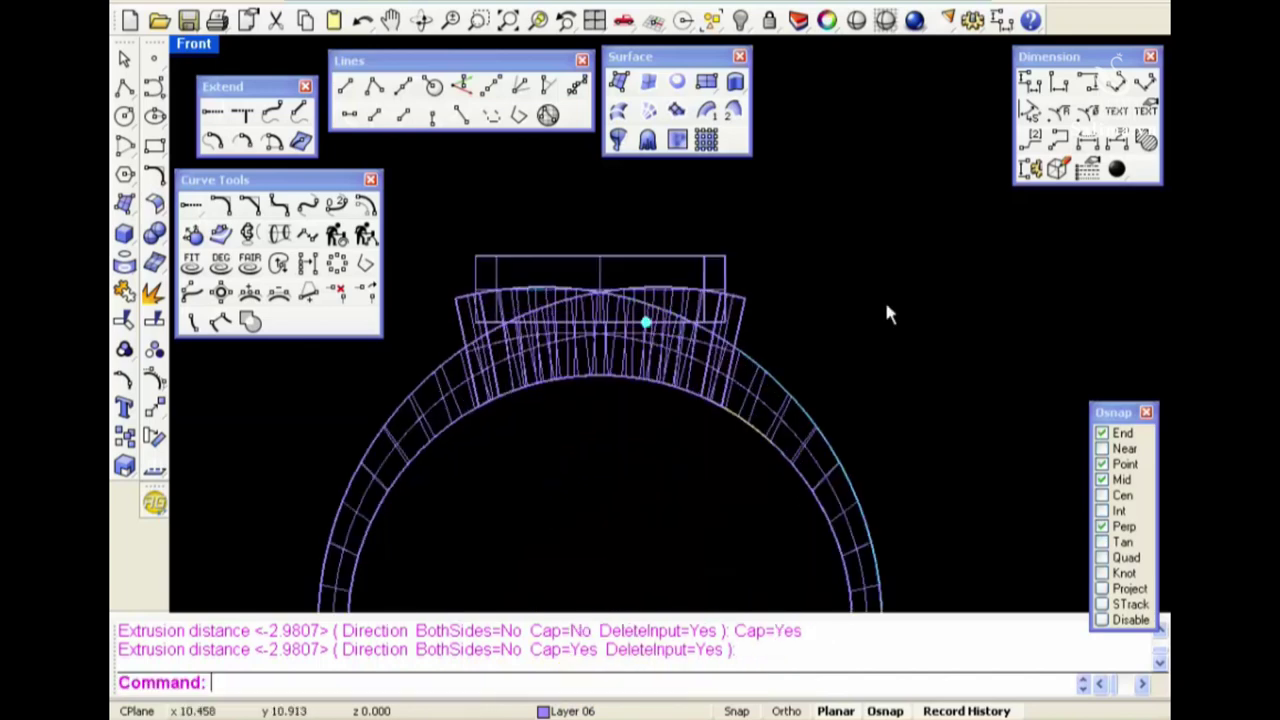
Inspect the shaded ring from Perspective, Top, Front and Right views, then window-select everything
{"action": "key", "text": "ctrl+F4"}
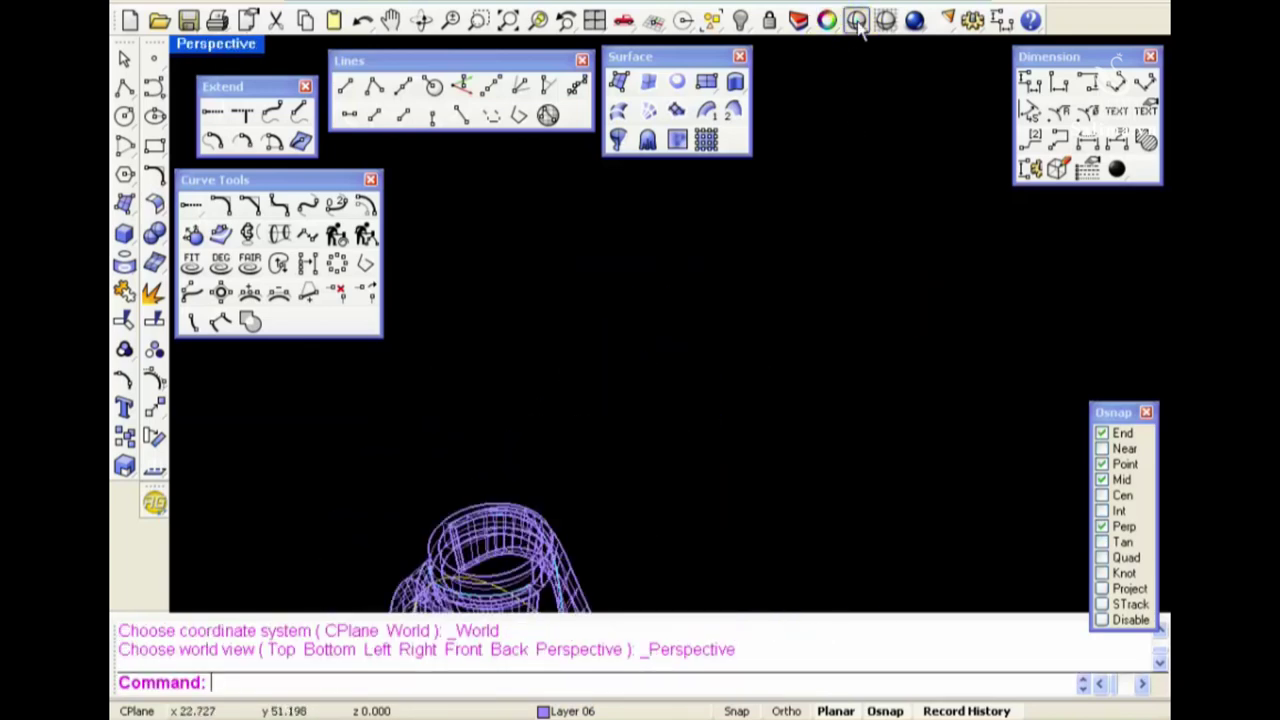
{"action": "left_click", "coordinate": [858, 27]}
{"action": "mouse_move", "coordinate": [600, 491]}
{"action": "right_mouse_down"}
{"action": "mouse_move", "coordinate": [749, 329]}
{"action": "mouse_move", "coordinate": [640, 360]}
{"action": "mouse_move", "coordinate": [695, 527]}
{"action": "mouse_move", "coordinate": [771, 200]}
{"action": "mouse_move", "coordinate": [830, 160]}
{"action": "right_mouse_up"}
{"action": "mouse_move", "coordinate": [938, 226]}
{"action": "right_mouse_down"}
{"action": "mouse_move", "coordinate": [729, 320]}
{"action": "mouse_move", "coordinate": [763, 169]}
{"action": "mouse_move", "coordinate": [800, 283]}
{"action": "mouse_move", "coordinate": [720, 308]}
{"action": "mouse_move", "coordinate": [651, 234]}
{"action": "mouse_move", "coordinate": [708, 304]}
{"action": "right_mouse_up"}
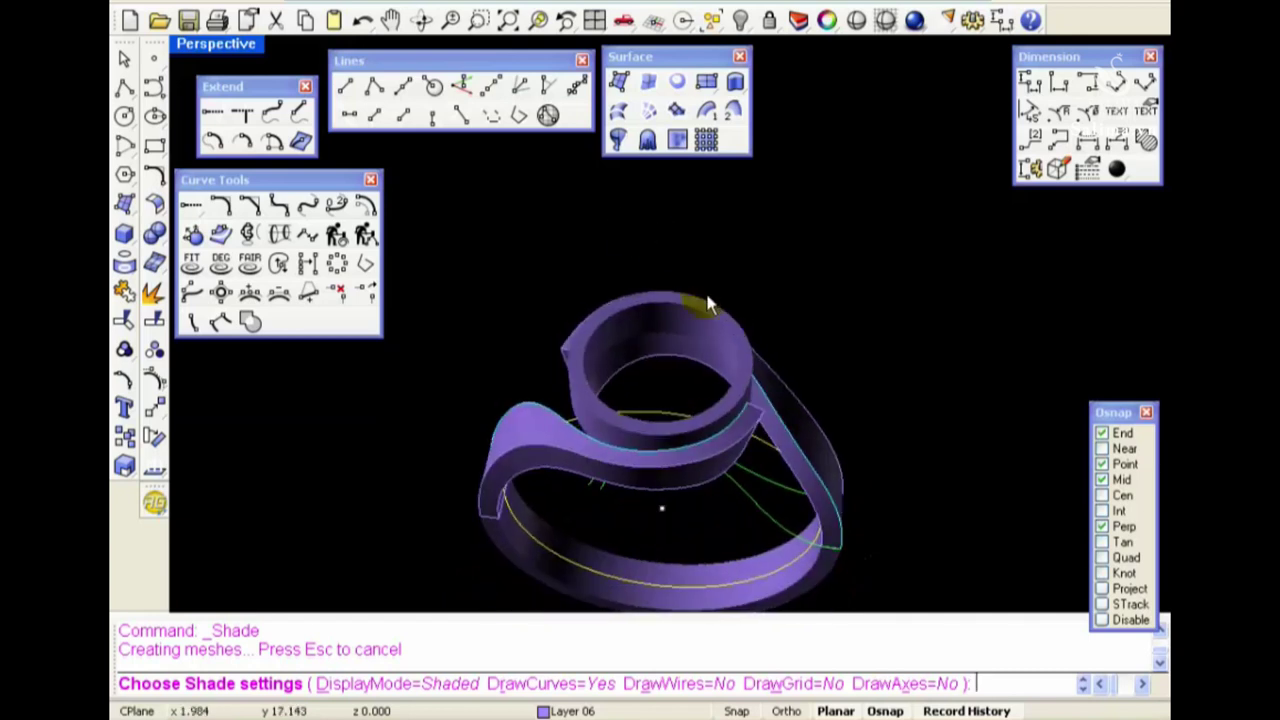
{"action": "key", "text": "ctrl+F1"}
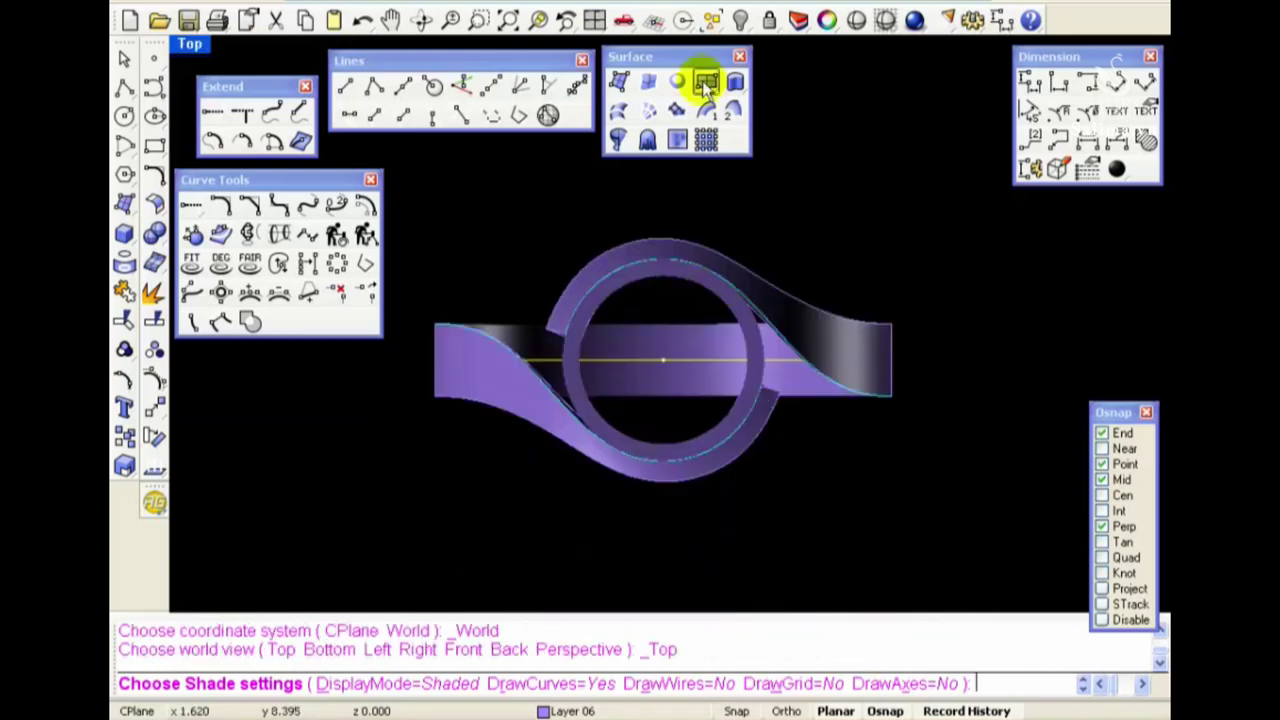
{"action": "key", "text": "ctrl+F2"}
{"action": "right_click_drag", "start_coordinate": [798, 340], "coordinate": [805, 268]}
{"action": "key", "text": "ctrl+F3"}
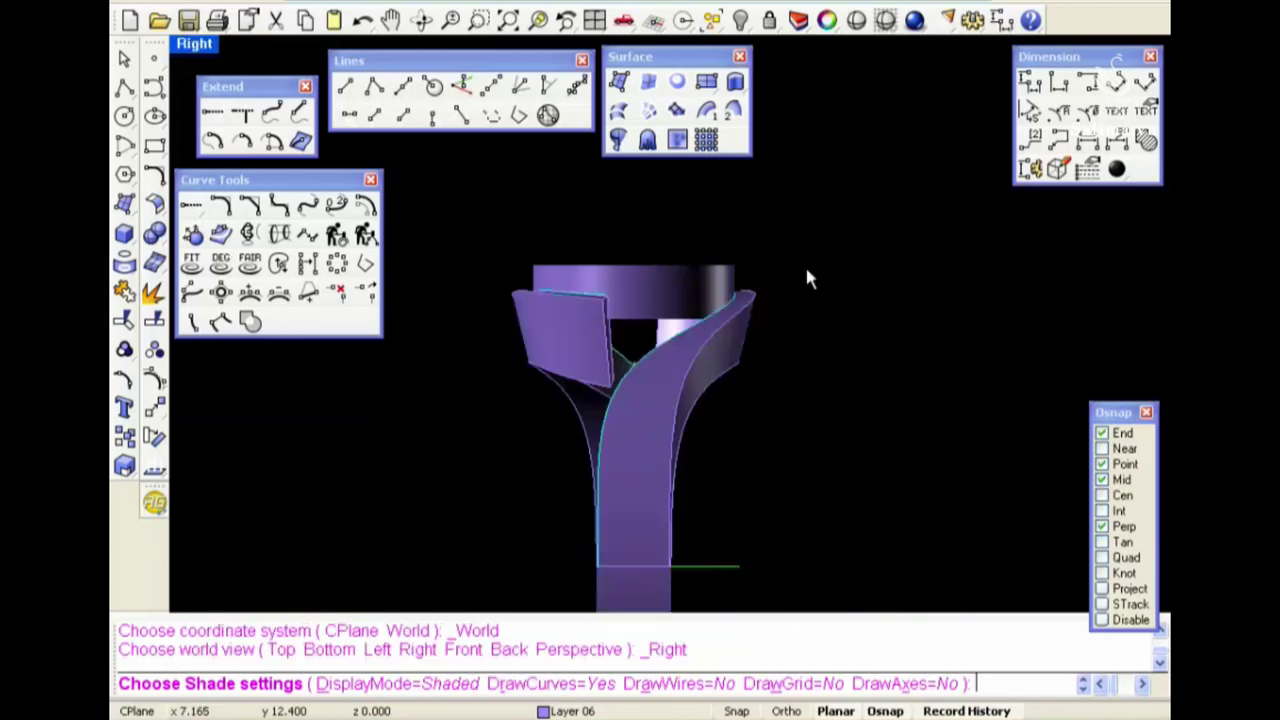
{"action": "key", "text": "ctrl+F4"}
{"action": "right_click_drag", "start_coordinate": [803, 397], "coordinate": [835, 330]}
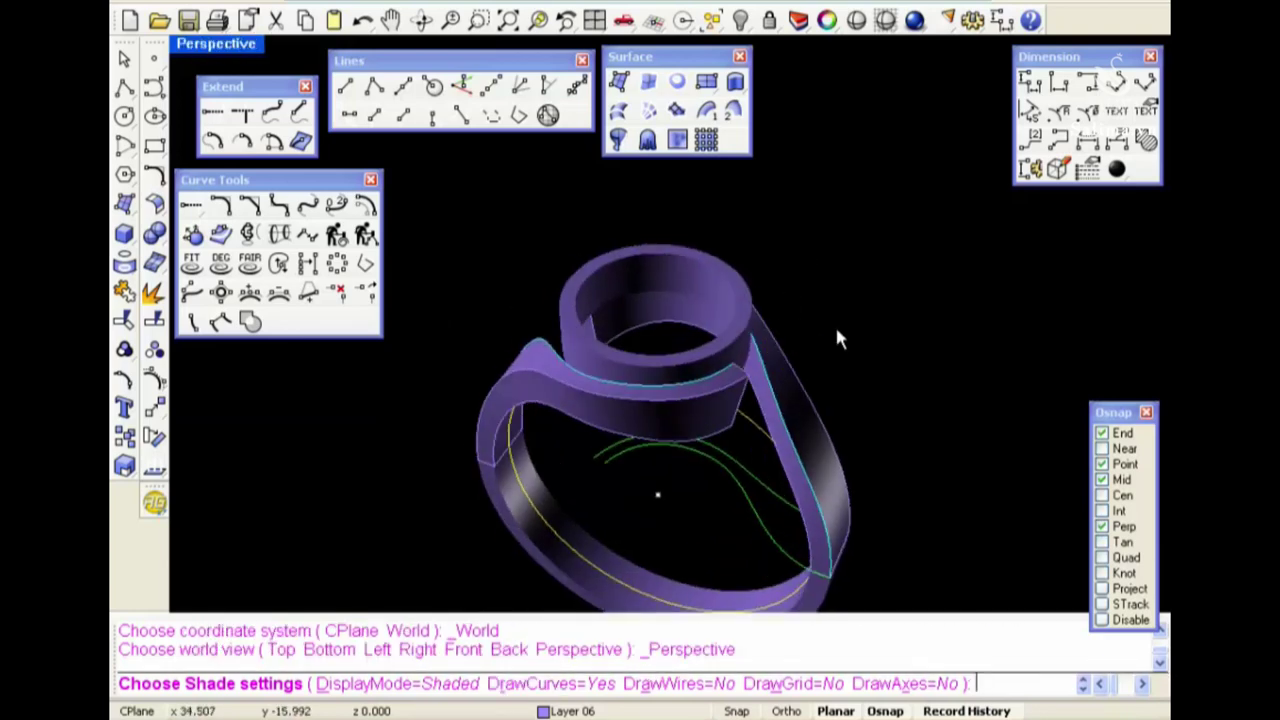
{"action": "left_click_drag", "start_coordinate": [422, 222], "coordinate": [940, 585]}
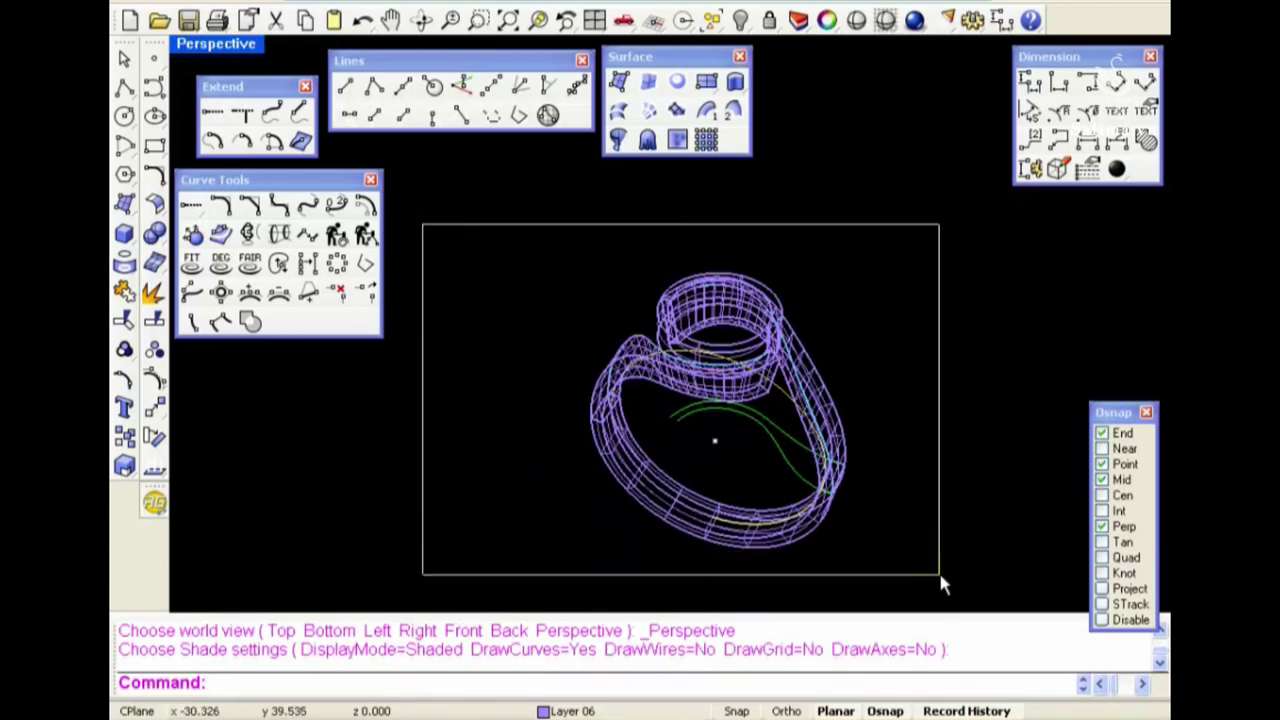
Delete the ring and, in Front view, draw a diameter-17 circle at the origin on the Default layer
{"action": "key", "text": "Delete"}
{"action": "key", "text": "ctrl+F2"}
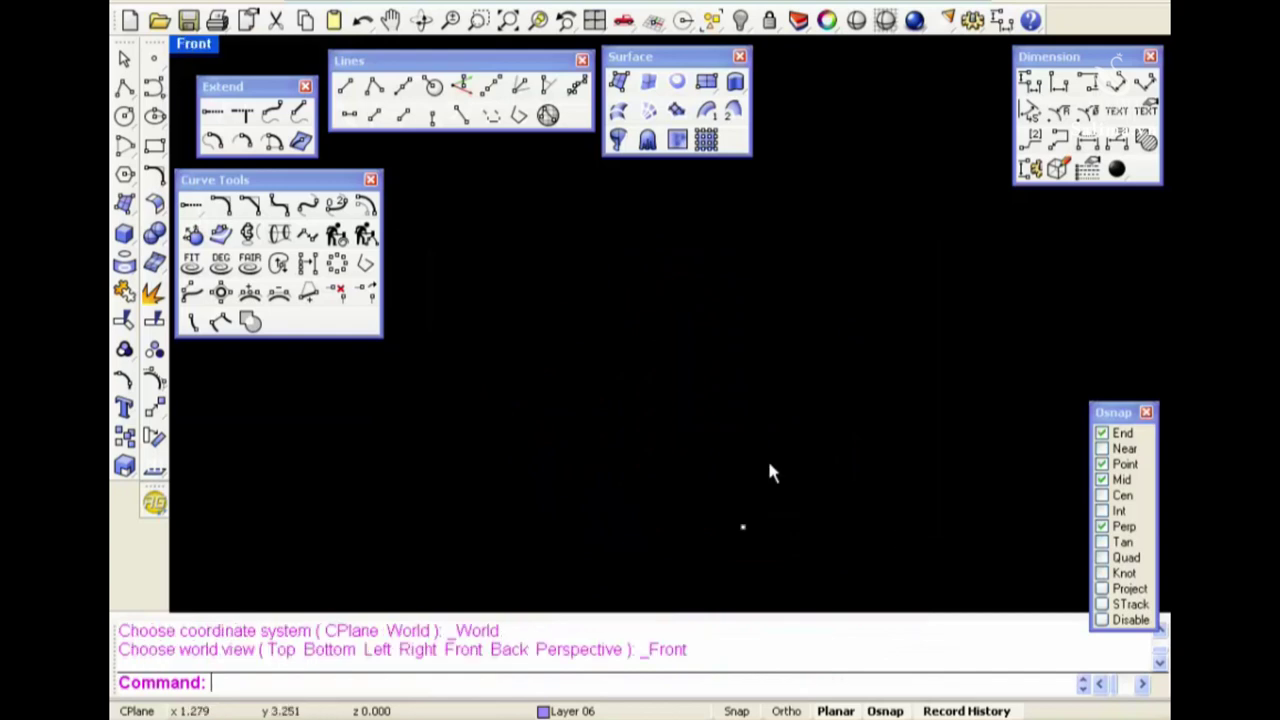
{"action": "type", "text": "ci"}
{"action": "key", "text": "Return"}
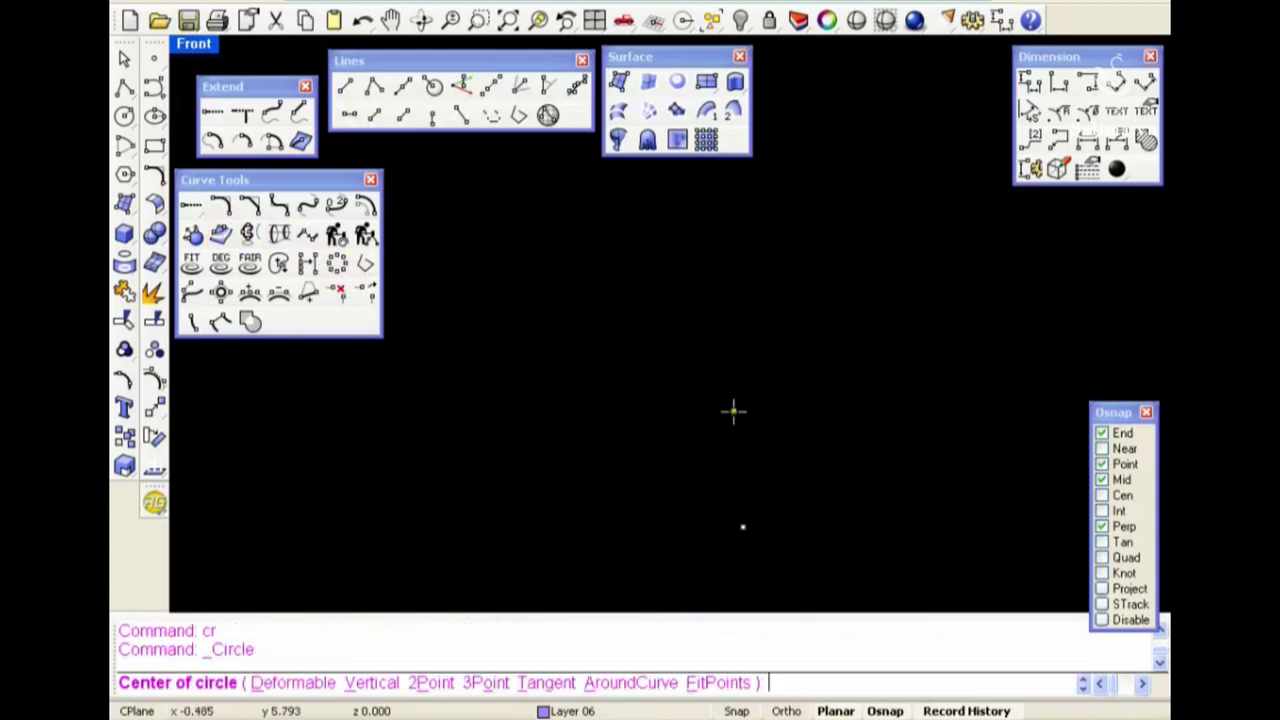
{"action": "type", "text": "0"}
{"action": "key", "text": "Return"}
{"action": "left_click", "coordinate": [590, 712]}
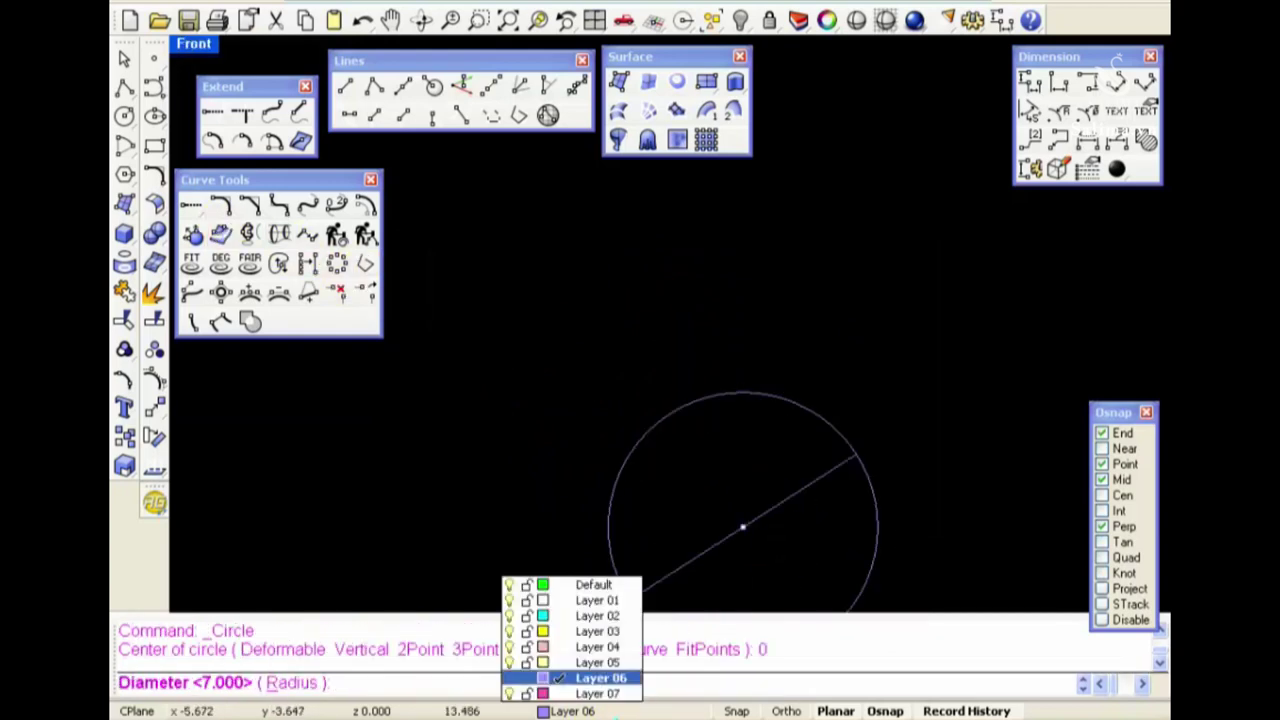
{"action": "left_click", "coordinate": [586, 585]}
{"action": "type", "text": "1"}
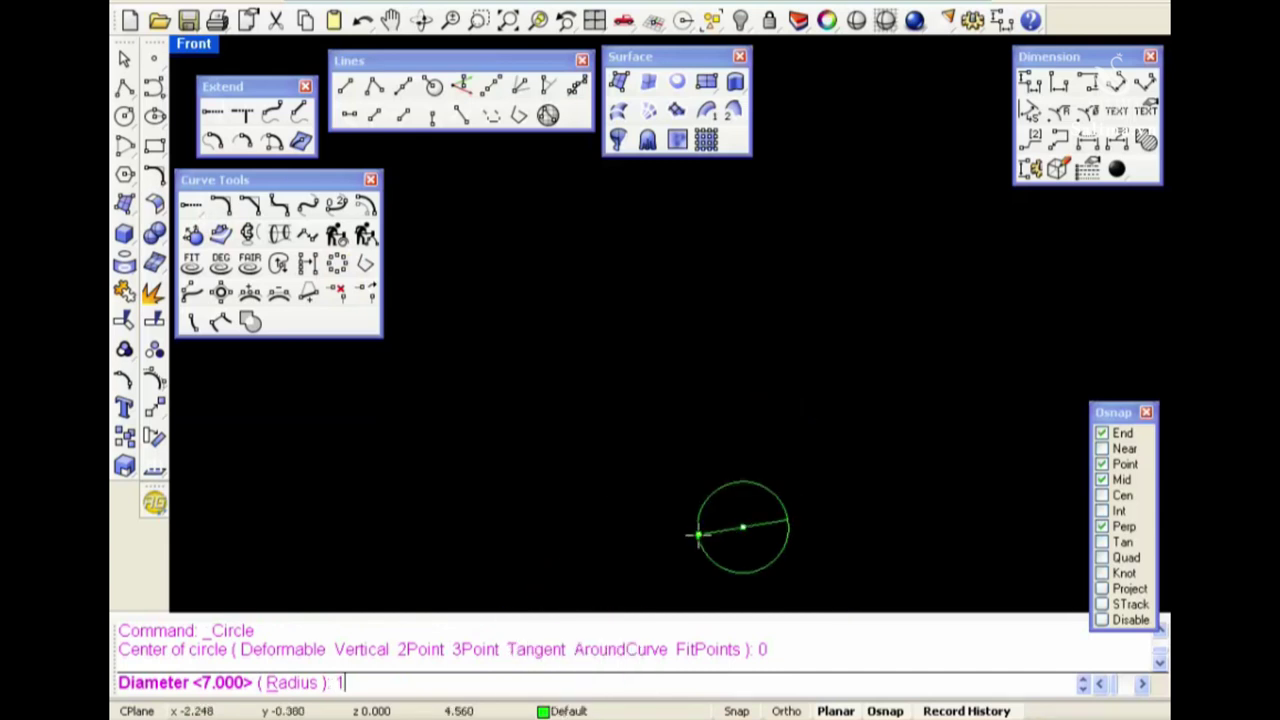
{"action": "type", "text": "7"}
{"action": "key", "text": "Return"}
Offset the circle outward by 1 unit, then return to Top view
{"action": "right_click_drag", "start_coordinate": [722, 483], "coordinate": [676, 344]}
{"action": "left_click_drag", "start_coordinate": [919, 272], "coordinate": [415, 288]}
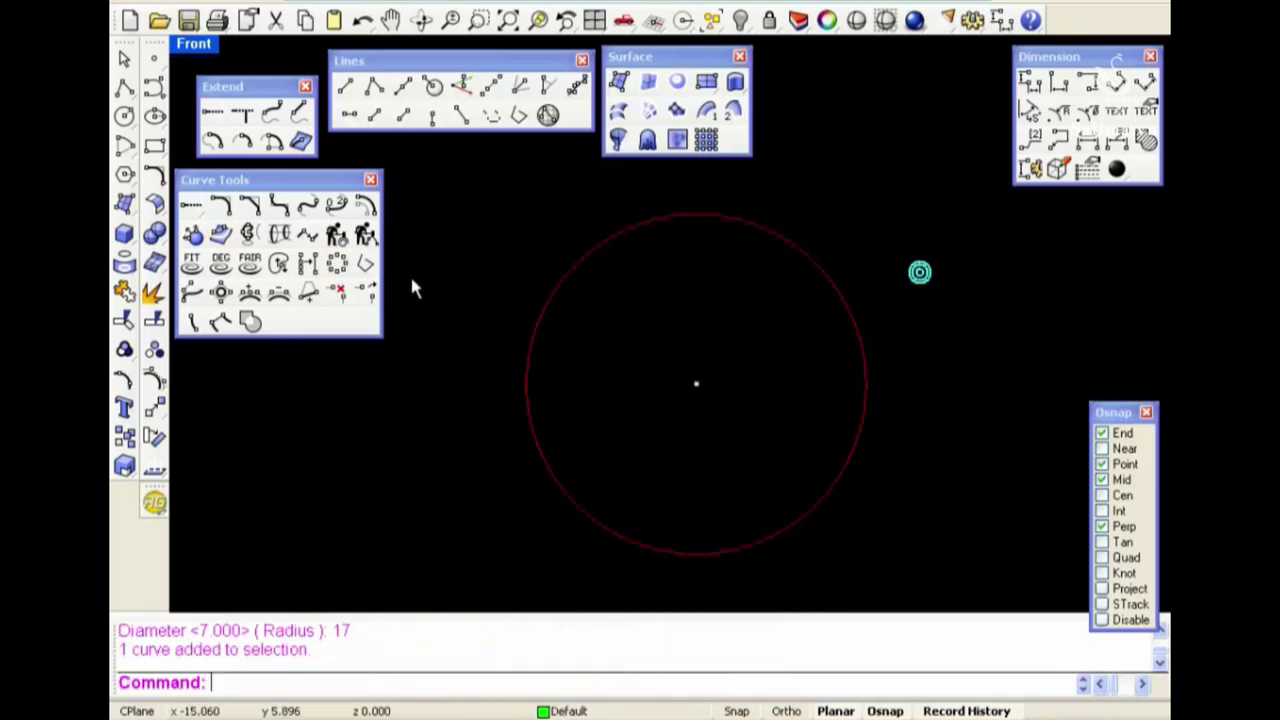
{"action": "left_click", "coordinate": [366, 206]}
{"action": "type", "text": "1"}
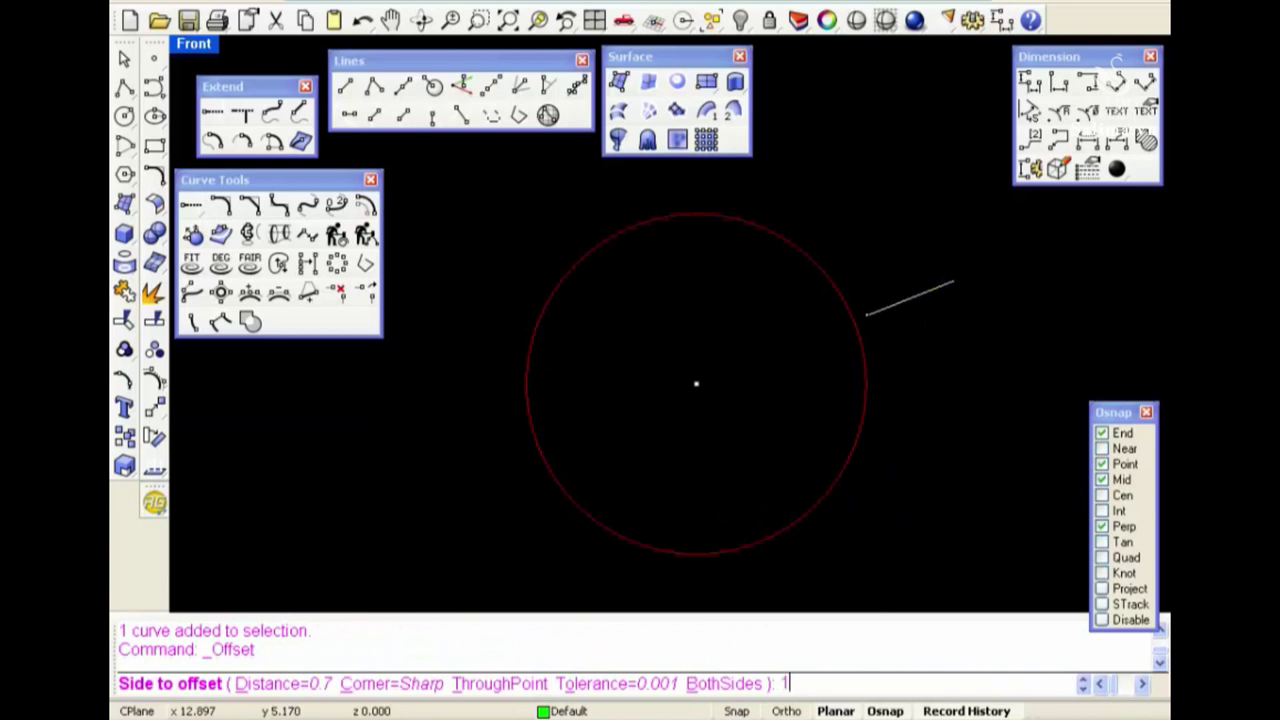
{"action": "key", "text": "Return"}
{"action": "left_click", "coordinate": [957, 280]}
{"action": "key", "text": "ctrl+F1"}
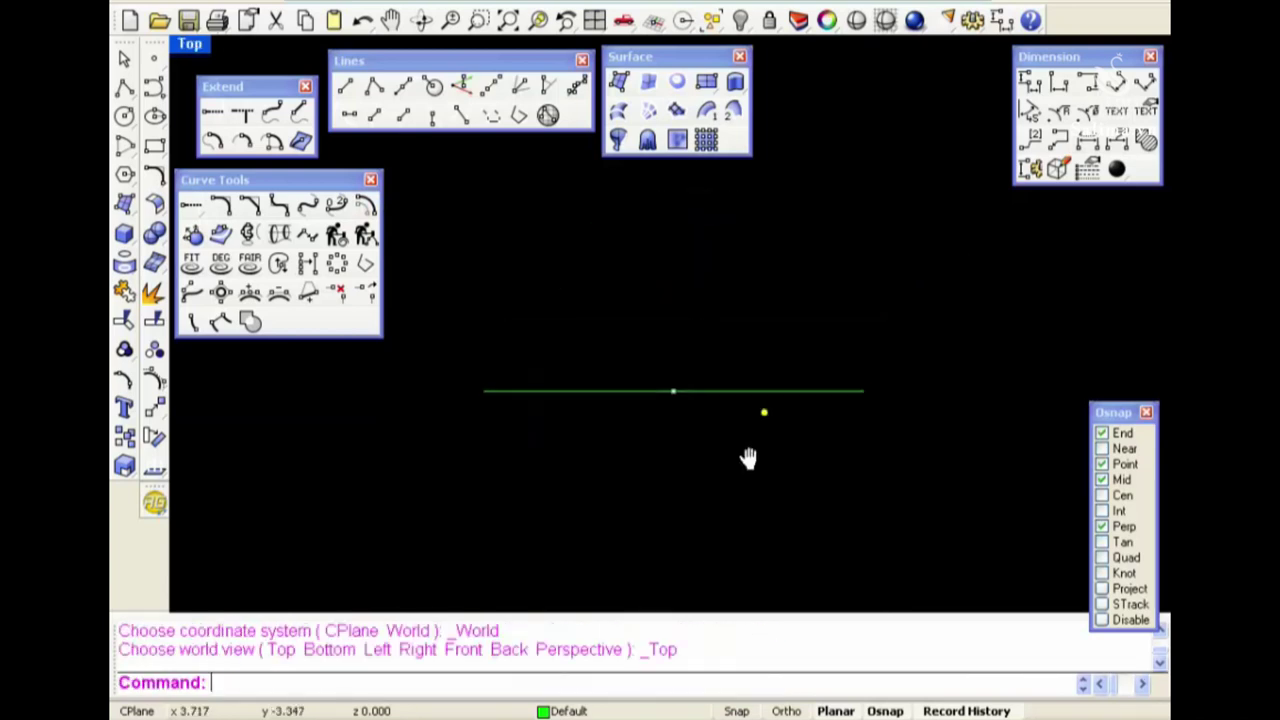
{"action": "right_click_drag", "start_coordinate": [748, 458], "coordinate": [743, 429]}
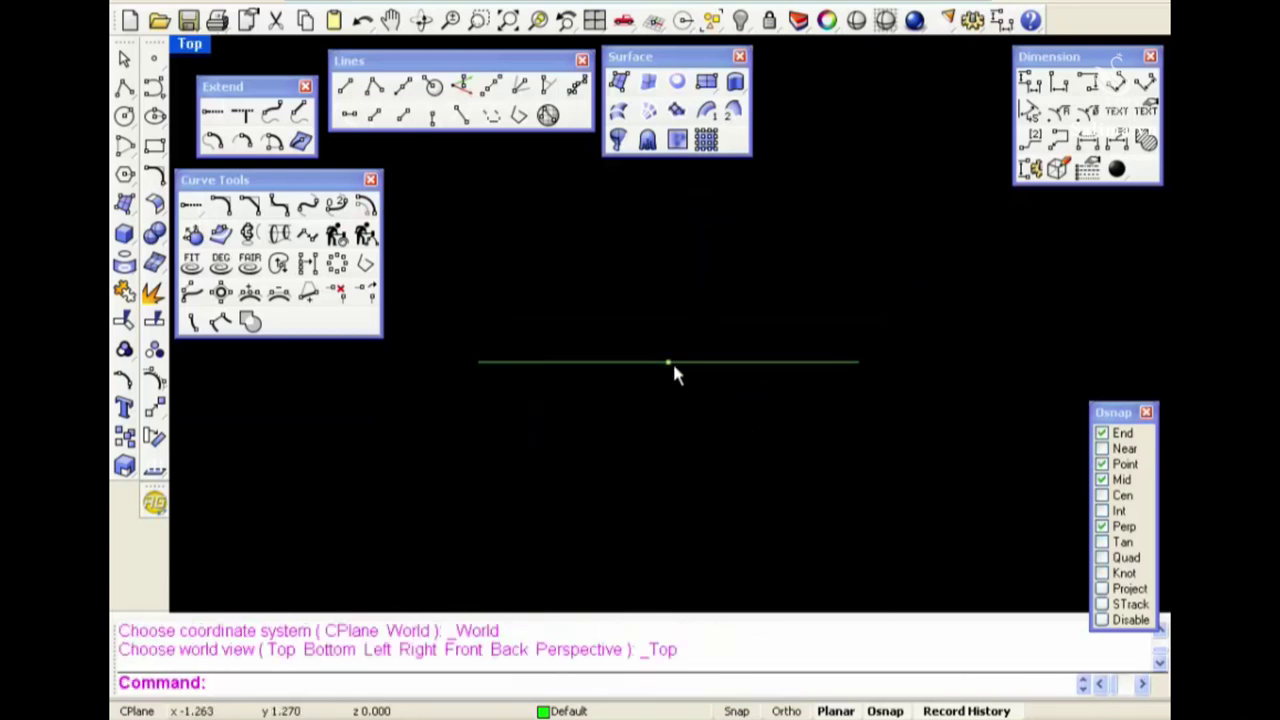
Draw a 7-unit circumscribed square guide centred at the origin
{"action": "left_click", "coordinate": [124, 176]}
{"action": "left_click", "coordinate": [177, 223]}
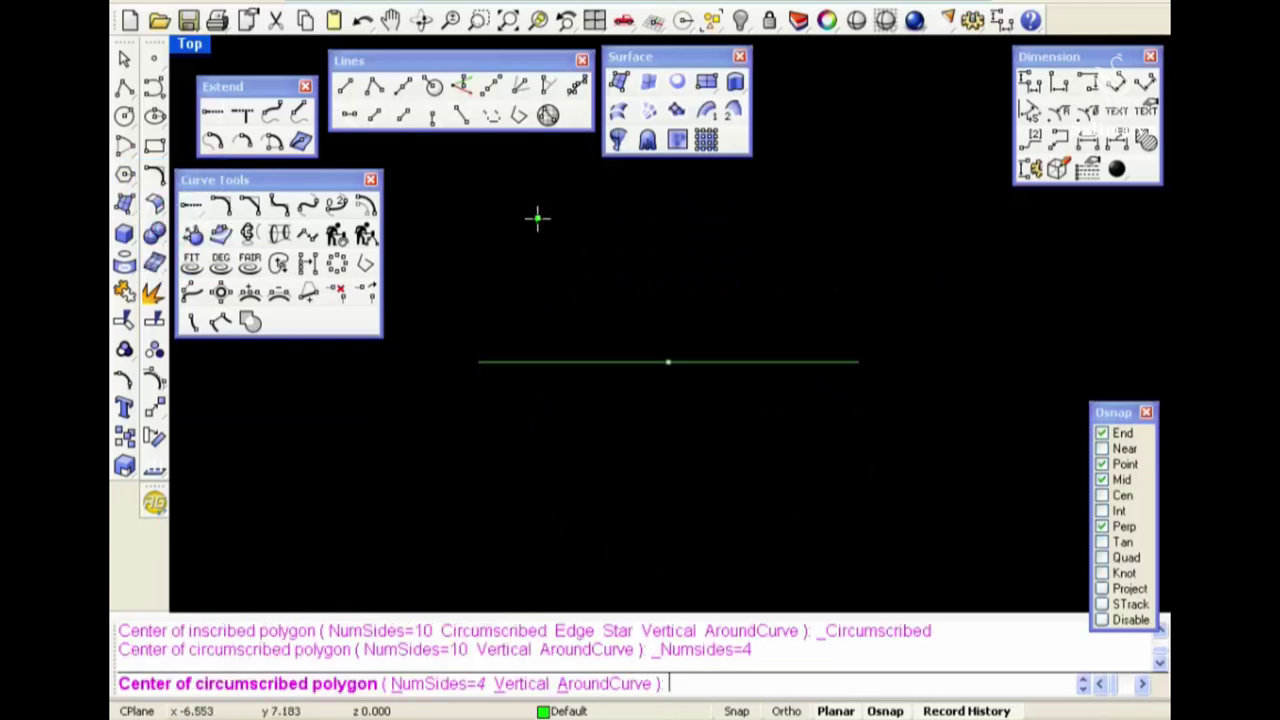
{"action": "type", "text": "0"}
{"action": "key", "text": "Return"}
{"action": "type", "text": ".5"}
{"action": "key", "text": "Return"}
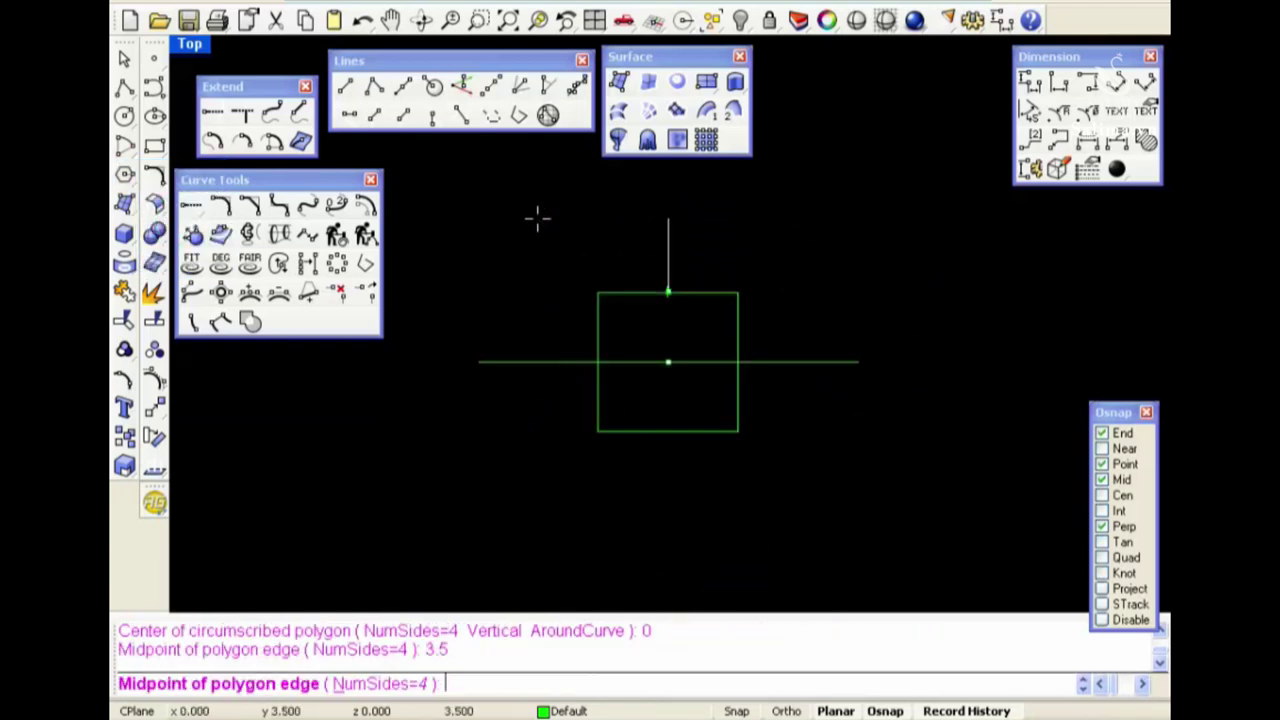
{"action": "left_click", "coordinate": [537, 220]}
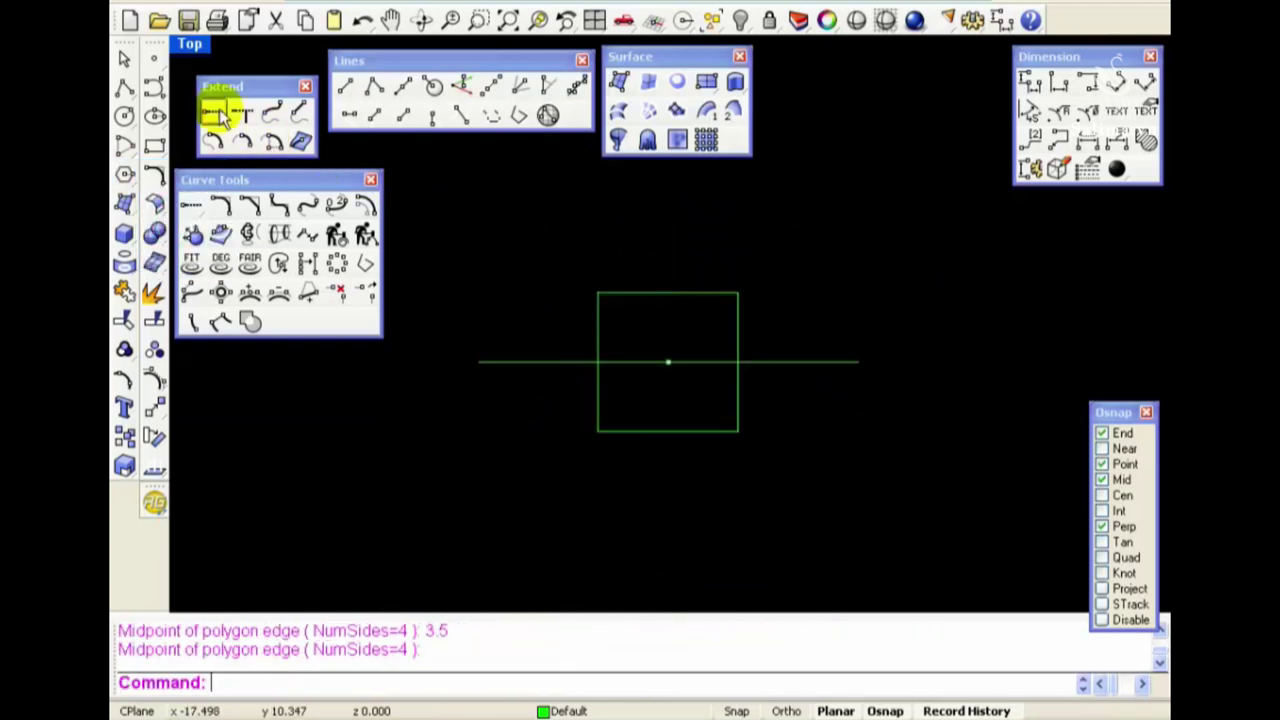
Draw a half-heart freeform curve from the square's top midpoint to its bottom midpoint
{"action": "left_click", "coordinate": [154, 88]}
{"action": "left_click", "coordinate": [678, 291]}
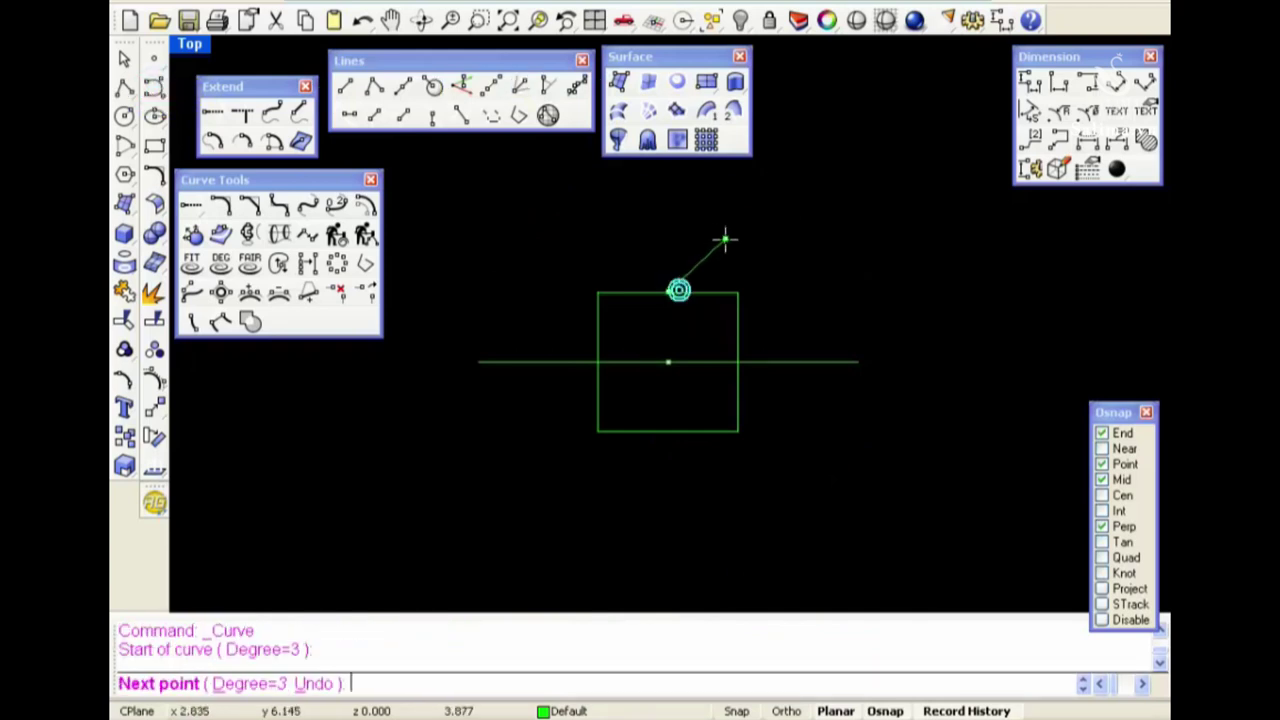
{"action": "left_click", "coordinate": [725, 238]}
{"action": "left_click", "coordinate": [794, 310]}
{"action": "left_click", "coordinate": [718, 400]}
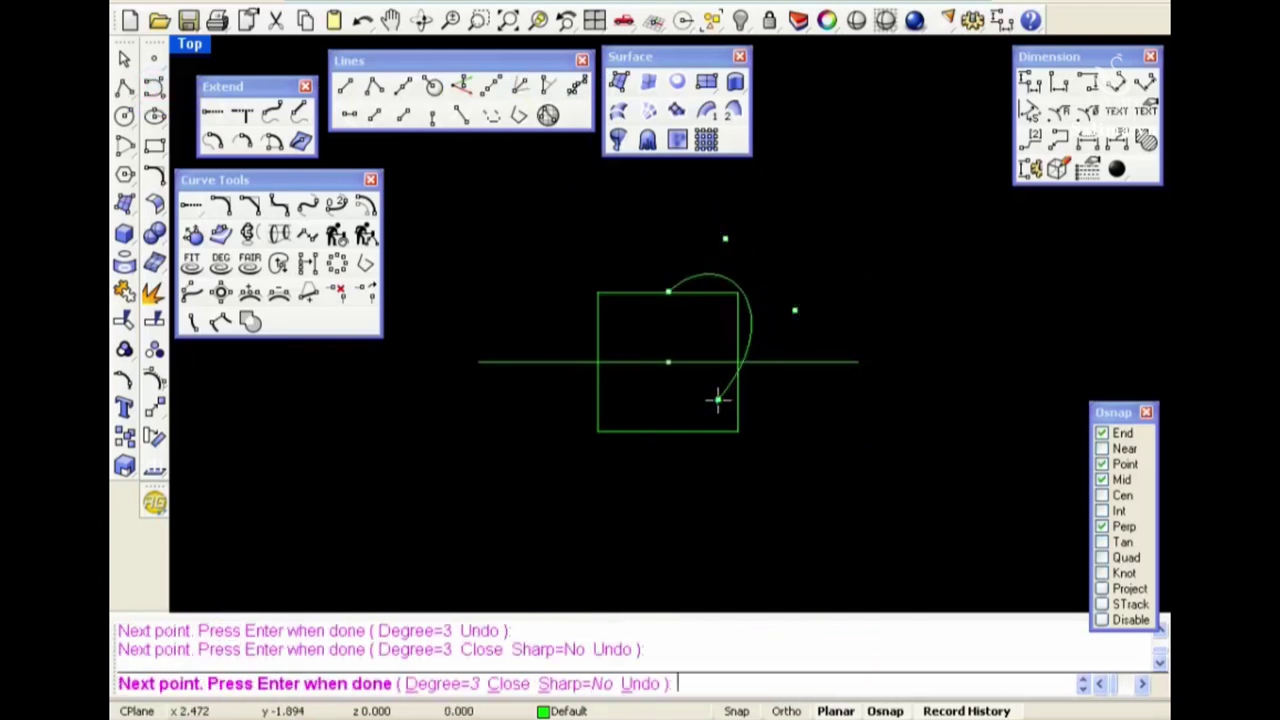
{"action": "left_click", "coordinate": [668, 432]}
{"action": "key", "text": "Return"}
{"action": "right_click_drag", "start_coordinate": [712, 401], "coordinate": [714, 405]}
{"action": "type", "text": "mi"}
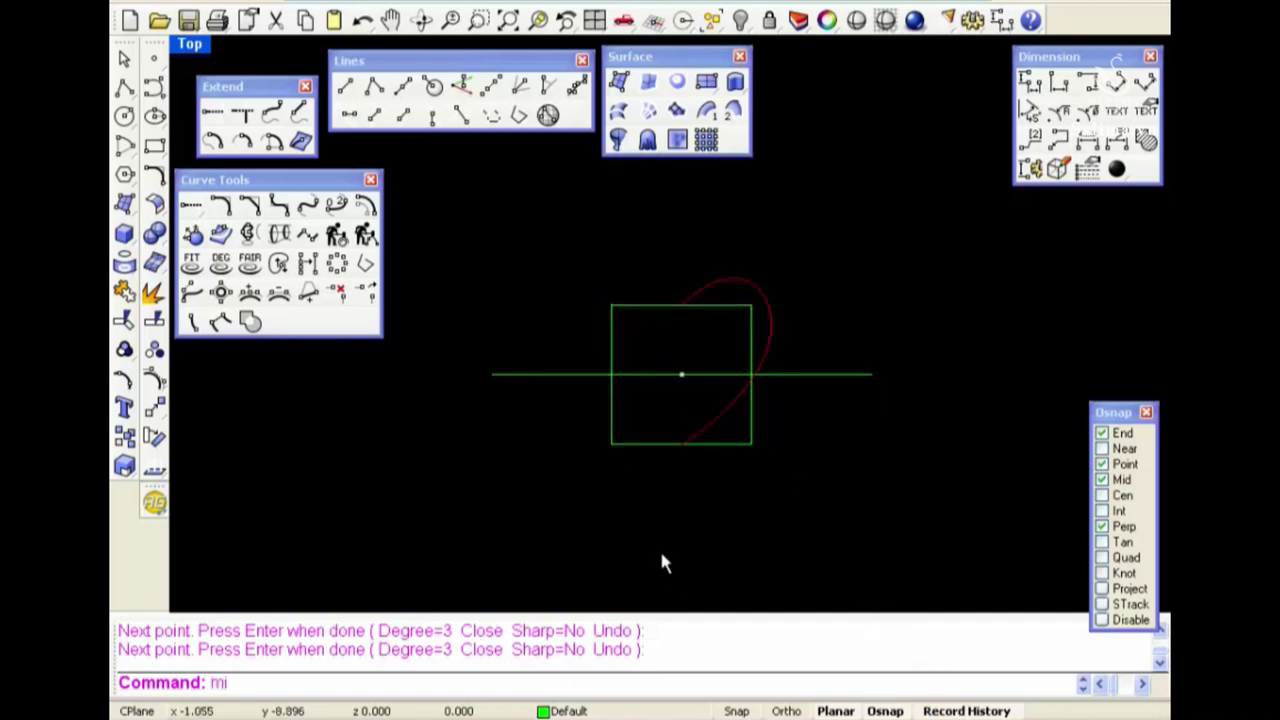
Mirror the half-heart across the vertical midline and show the right lobe's control points
{"action": "key", "text": "Return"}
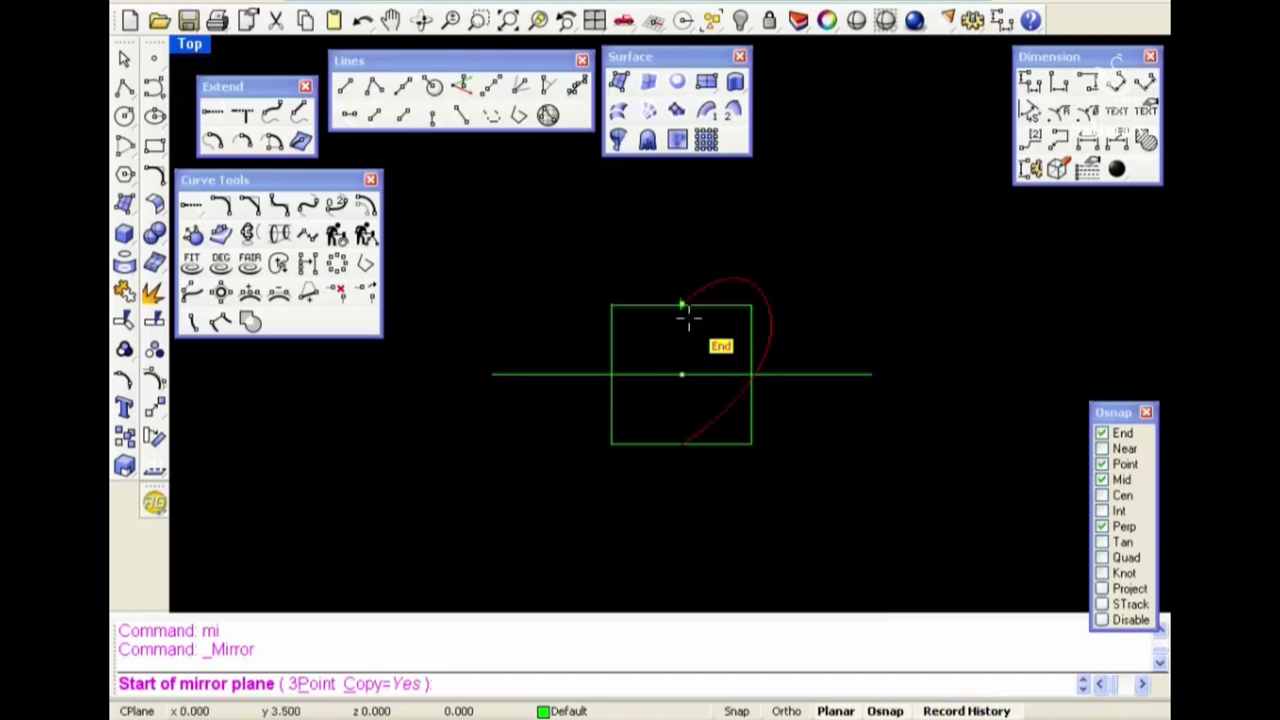
{"action": "left_click", "coordinate": [681, 305]}
{"action": "left_click", "coordinate": [681, 374]}
{"action": "key", "text": "F10"}
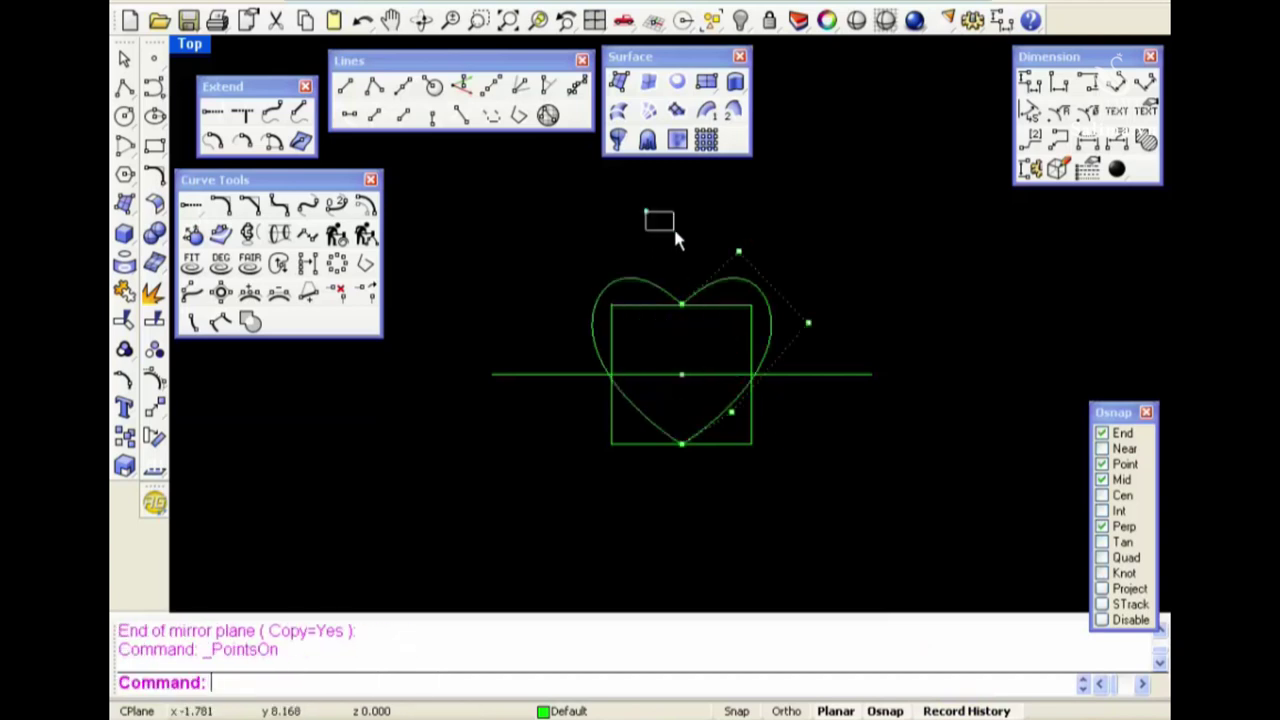
{"action": "mouse_move", "coordinate": [676, 238]}
{"action": "left_mouse_down"}
{"action": "mouse_move", "coordinate": [804, 265]}
{"action": "mouse_move", "coordinate": [857, 388]}
{"action": "left_mouse_up"}
{"action": "scroll", "coordinate": [779, 240], "scroll_direction": "up", "scroll_amount": 2}
{"action": "left_click", "coordinate": [804, 272]}
Move several right-lobe control points to reshape the heart curve
{"action": "type", "text": "m"}
{"action": "key", "text": "Return"}
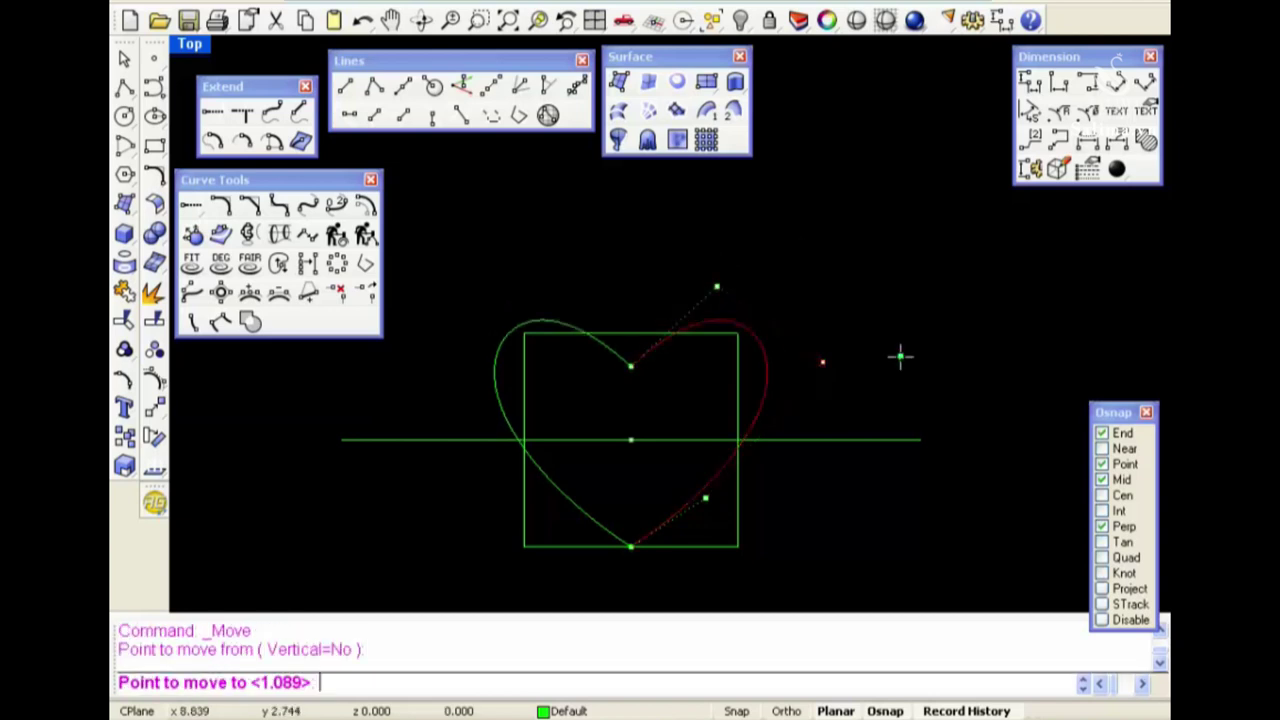
{"action": "left_click", "coordinate": [896, 349]}
{"action": "left_click", "coordinate": [896, 372]}
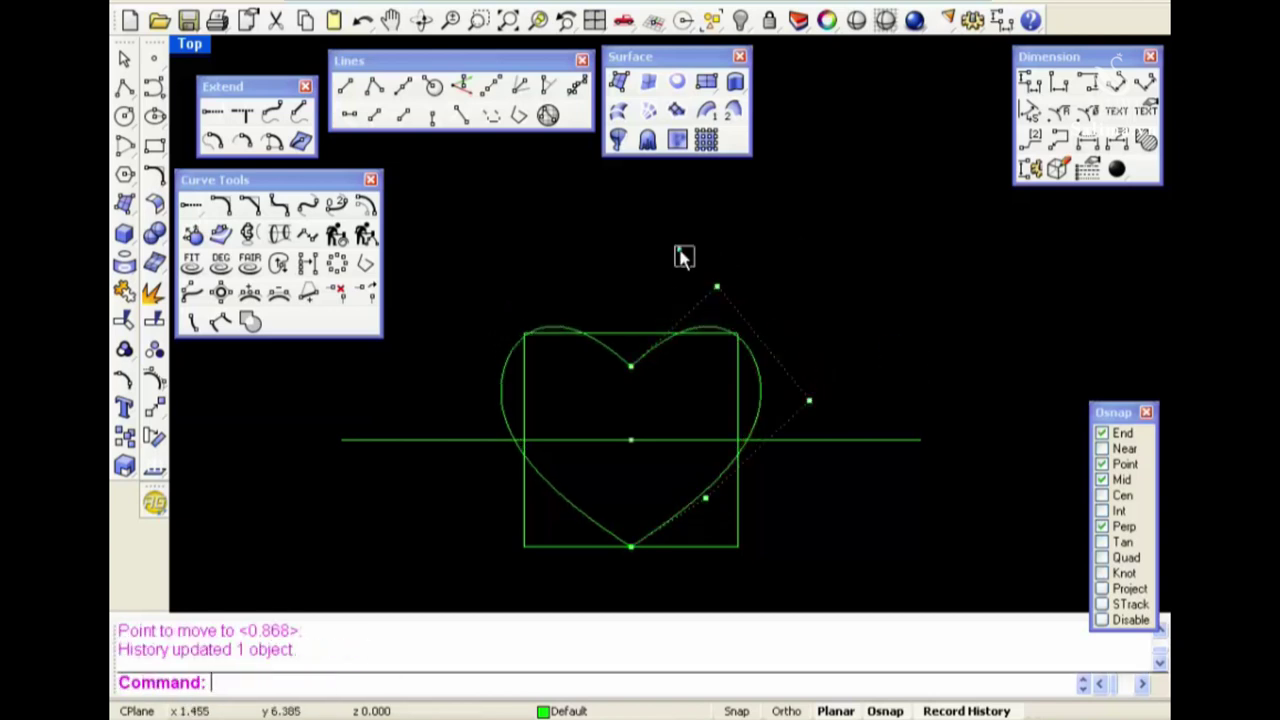
{"action": "key", "text": "Return"}
{"action": "left_click", "coordinate": [784, 284]}
{"action": "left_click", "coordinate": [791, 295]}
{"action": "left_click_drag", "start_coordinate": [794, 303], "coordinate": [834, 400]}
{"action": "key", "text": "Return"}
{"action": "left_click", "coordinate": [810, 401]}
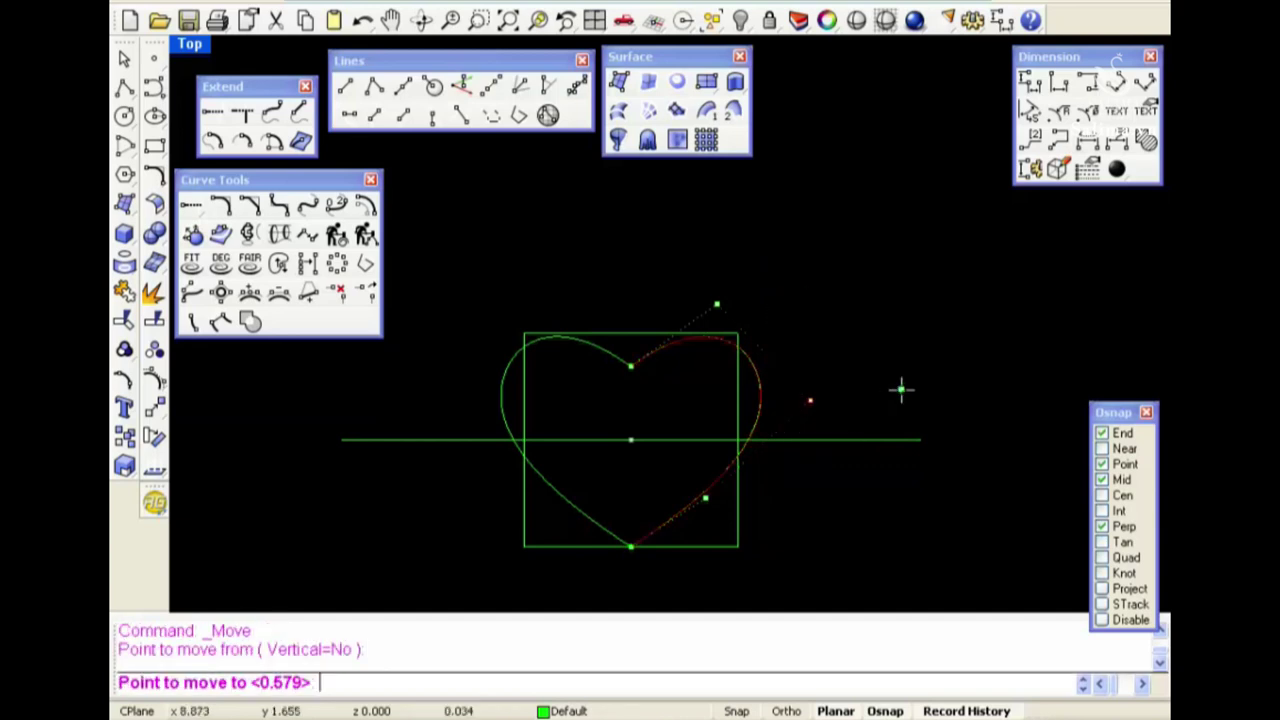
{"action": "left_click", "coordinate": [890, 390]}
{"action": "left_click", "coordinate": [716, 303]}
{"action": "key", "text": "Return"}
{"action": "left_click", "coordinate": [716, 305]}
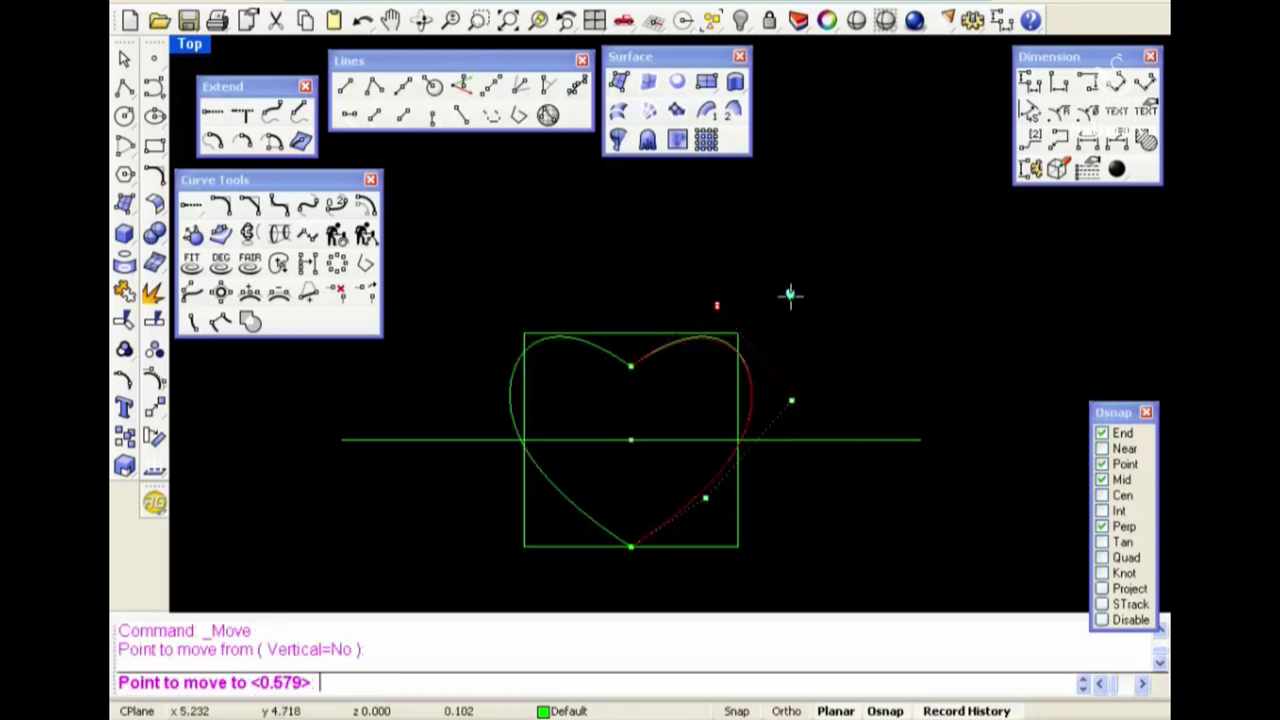
{"action": "left_click", "coordinate": [791, 300]}
Fine-tune the remaining right-lobe control points to finish the heart's shape
{"action": "left_click", "coordinate": [791, 400]}
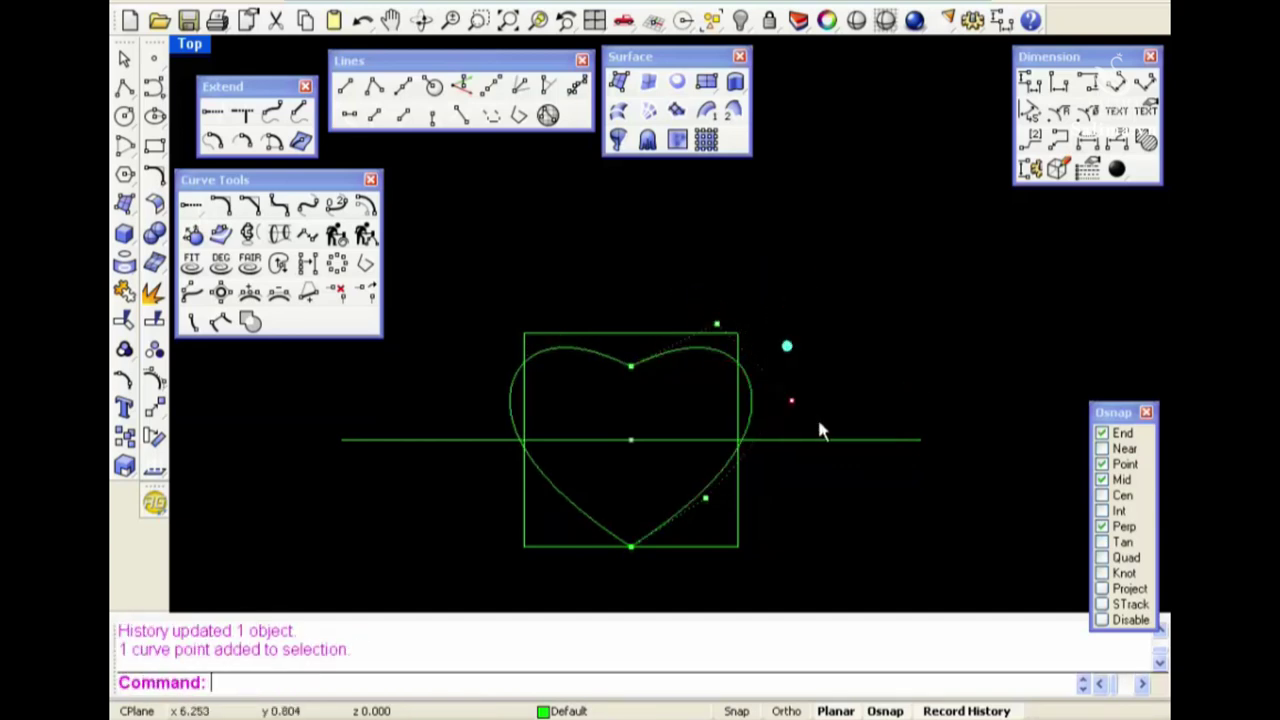
{"action": "key", "text": "Return"}
{"action": "left_click", "coordinate": [830, 378]}
{"action": "left_click", "coordinate": [836, 376]}
{"action": "left_click", "coordinate": [716, 324]}
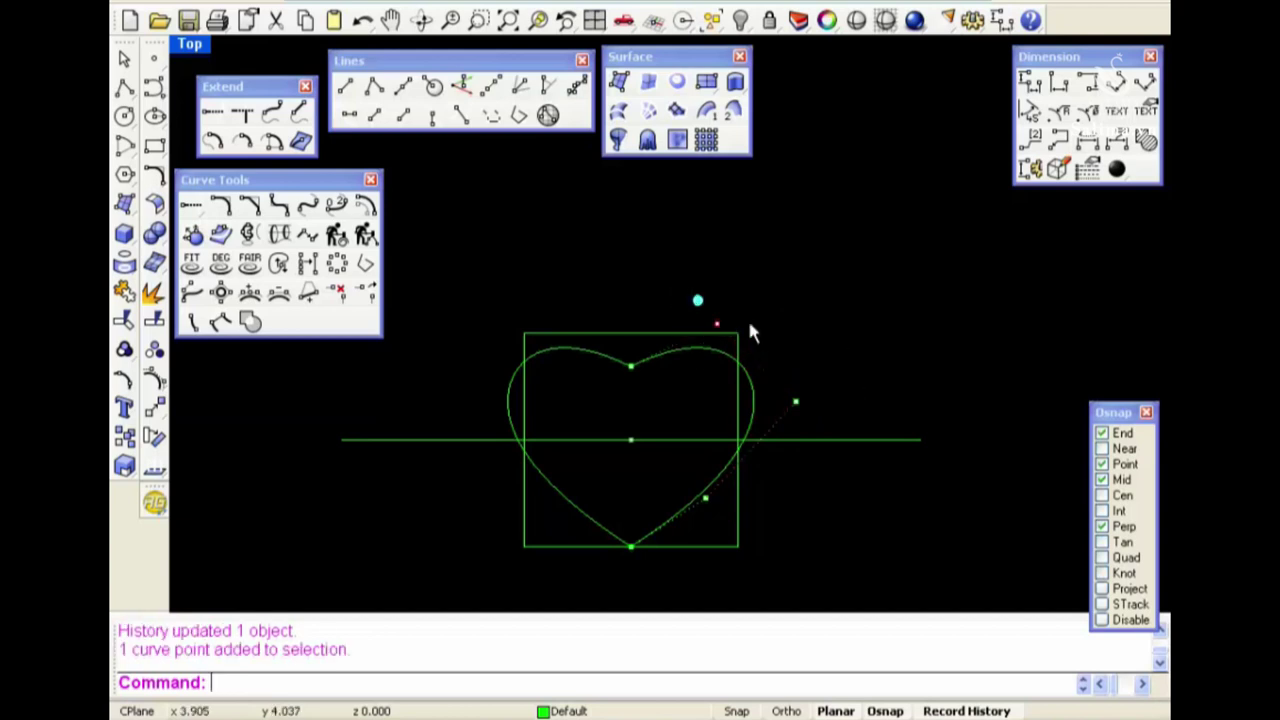
{"action": "key", "text": "Return"}
{"action": "left_click", "coordinate": [751, 318]}
{"action": "left_click", "coordinate": [758, 301]}
{"action": "key", "text": "Return"}
{"action": "left_click", "coordinate": [761, 305]}
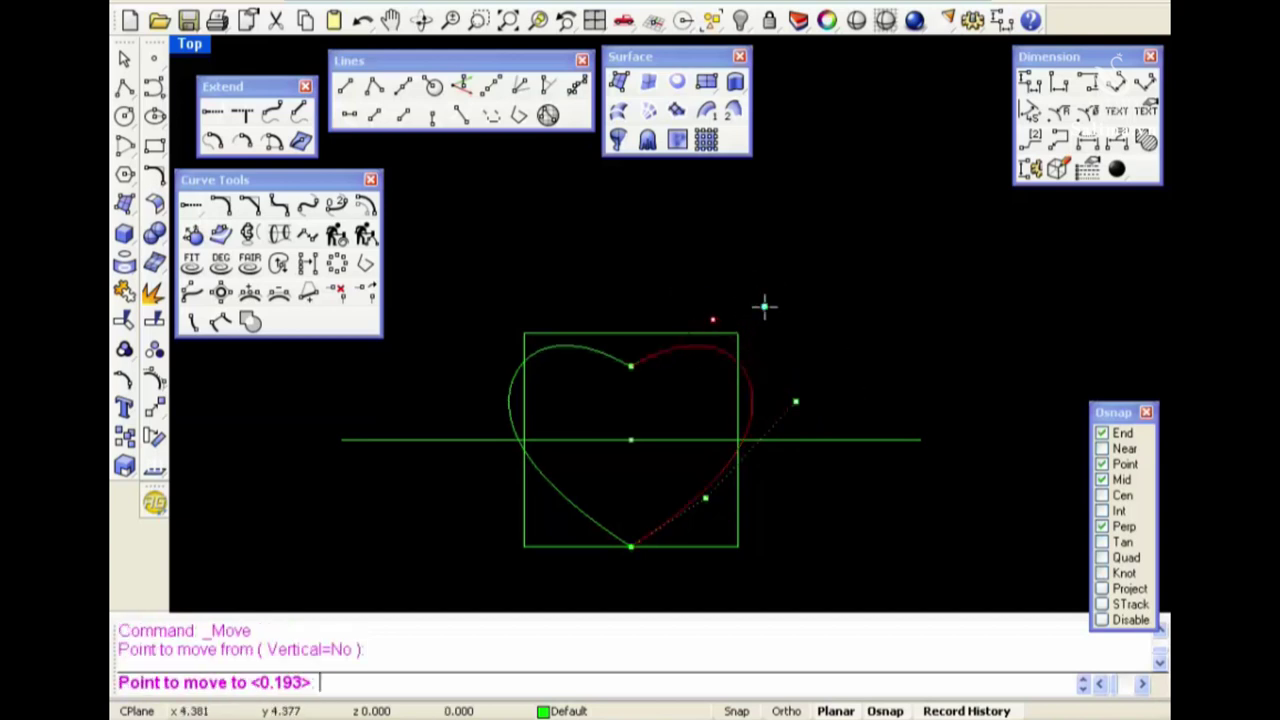
{"action": "left_click", "coordinate": [764, 301]}
{"action": "left_click_drag", "start_coordinate": [764, 301], "coordinate": [828, 402]}
{"action": "key", "text": "Return"}
{"action": "left_click", "coordinate": [845, 403]}
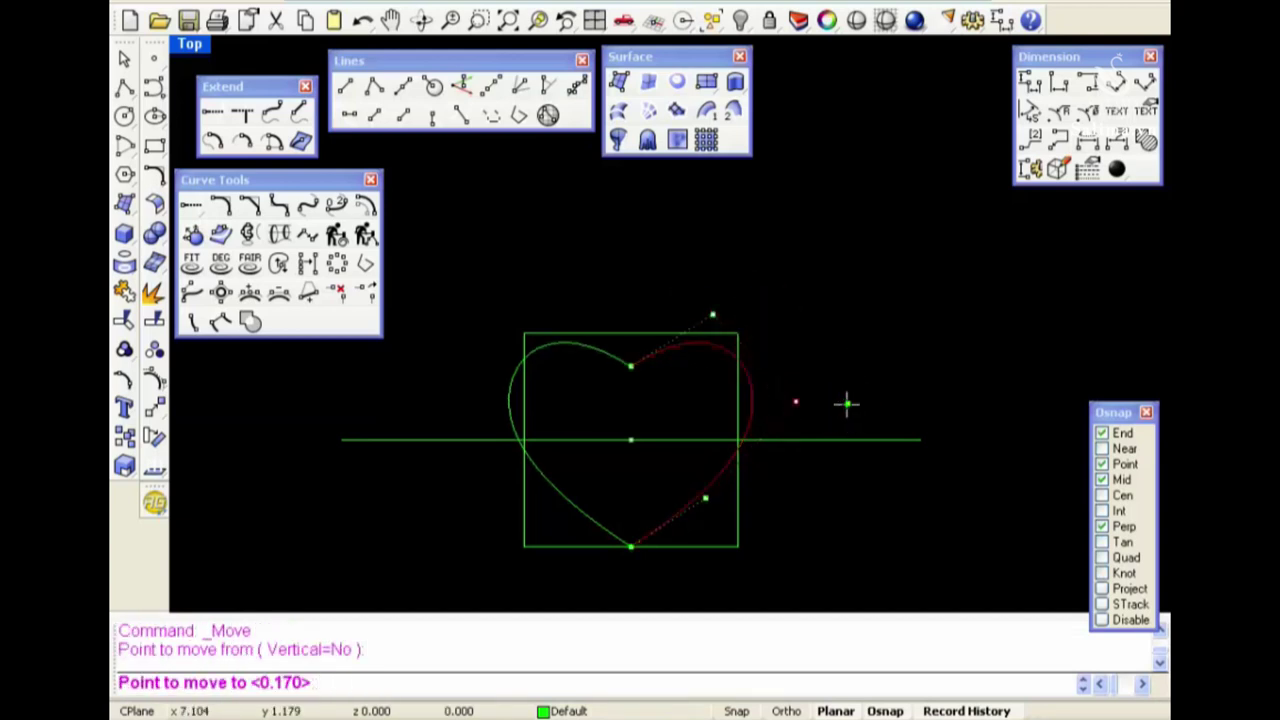
{"action": "left_click", "coordinate": [846, 400]}
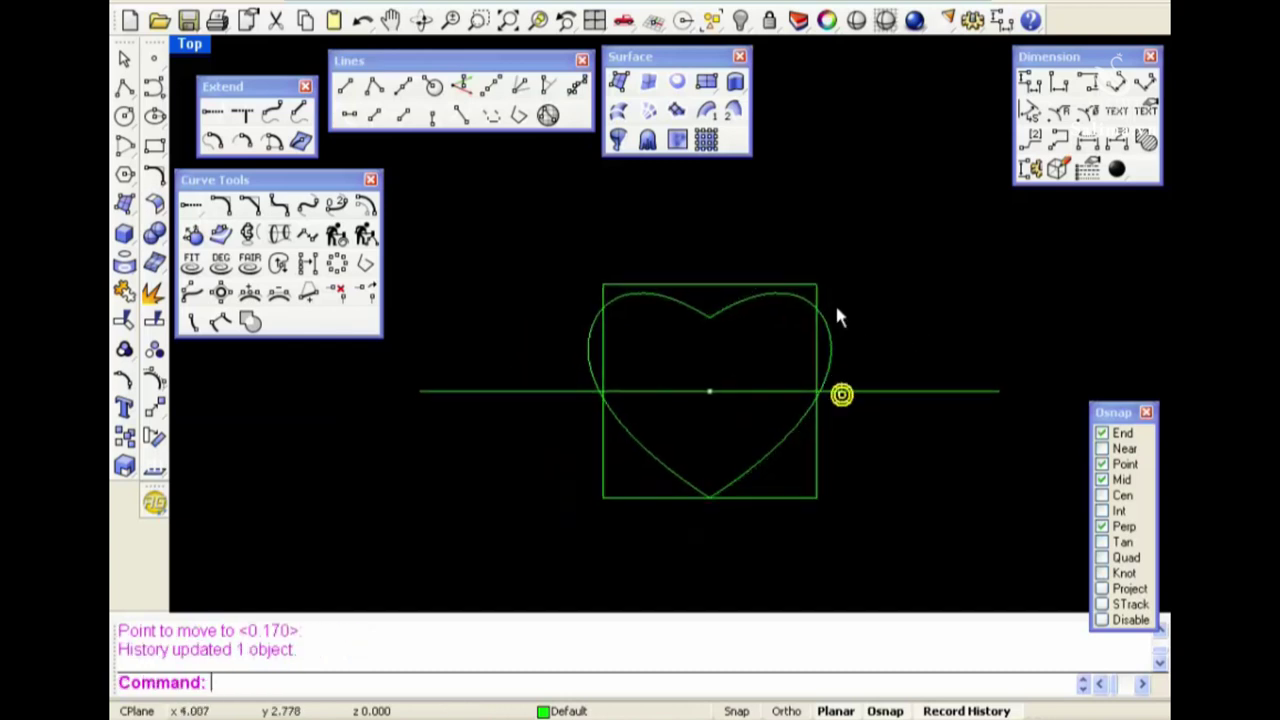
Delete the square guide box and join both heart halves into one closed curve
{"action": "key", "text": "Delete"}
{"action": "left_click_drag", "start_coordinate": [800, 297], "coordinate": [660, 349]}
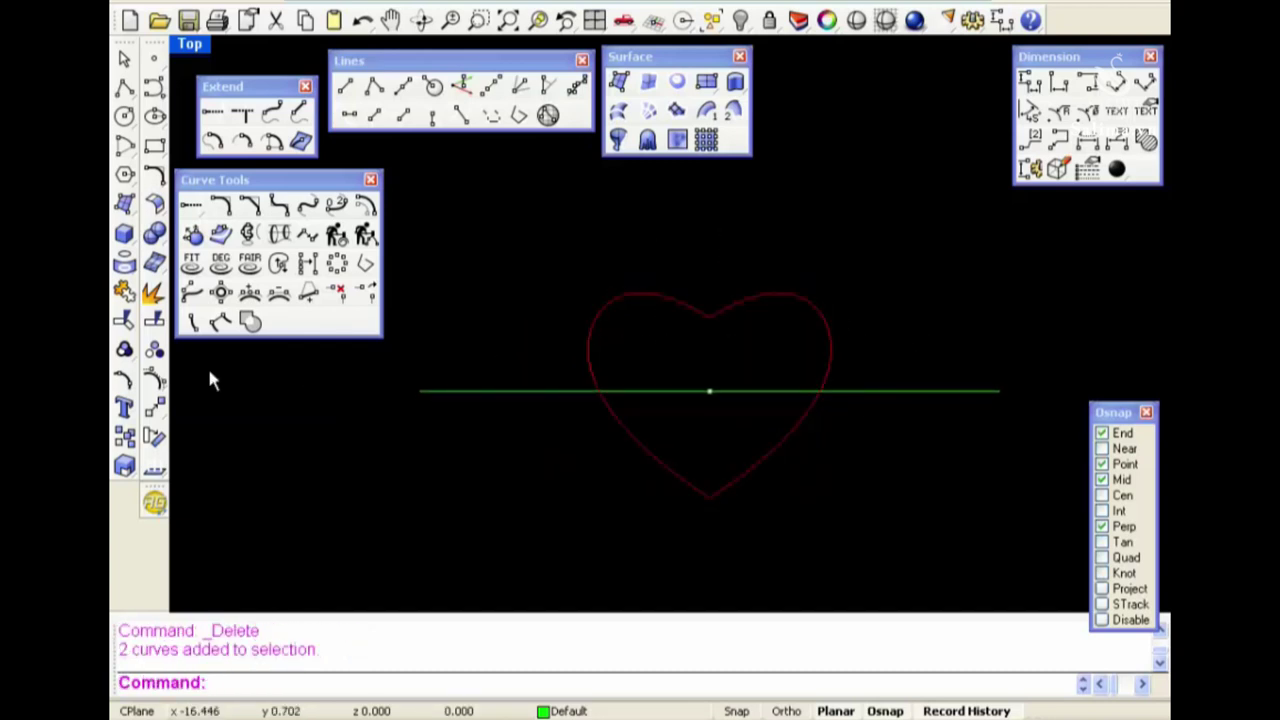
{"action": "left_click", "coordinate": [125, 292]}
{"action": "left_click", "coordinate": [917, 503]}
{"action": "right_click_drag", "start_coordinate": [951, 434], "coordinate": [816, 438]}
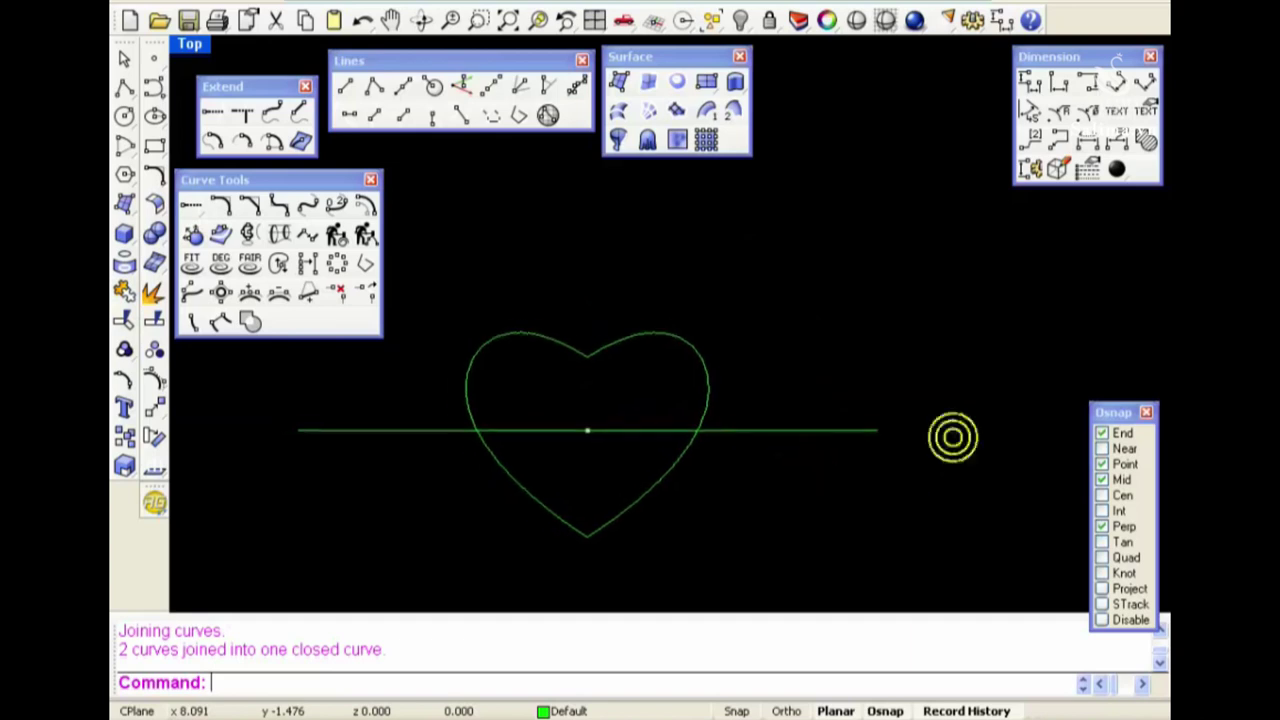
Draw a 1.5-long vertical BothSides line at the horizontal line's right end
{"action": "type", "text": "line"}
{"action": "key", "text": "Return"}
{"action": "left_click", "coordinate": [857, 393]}
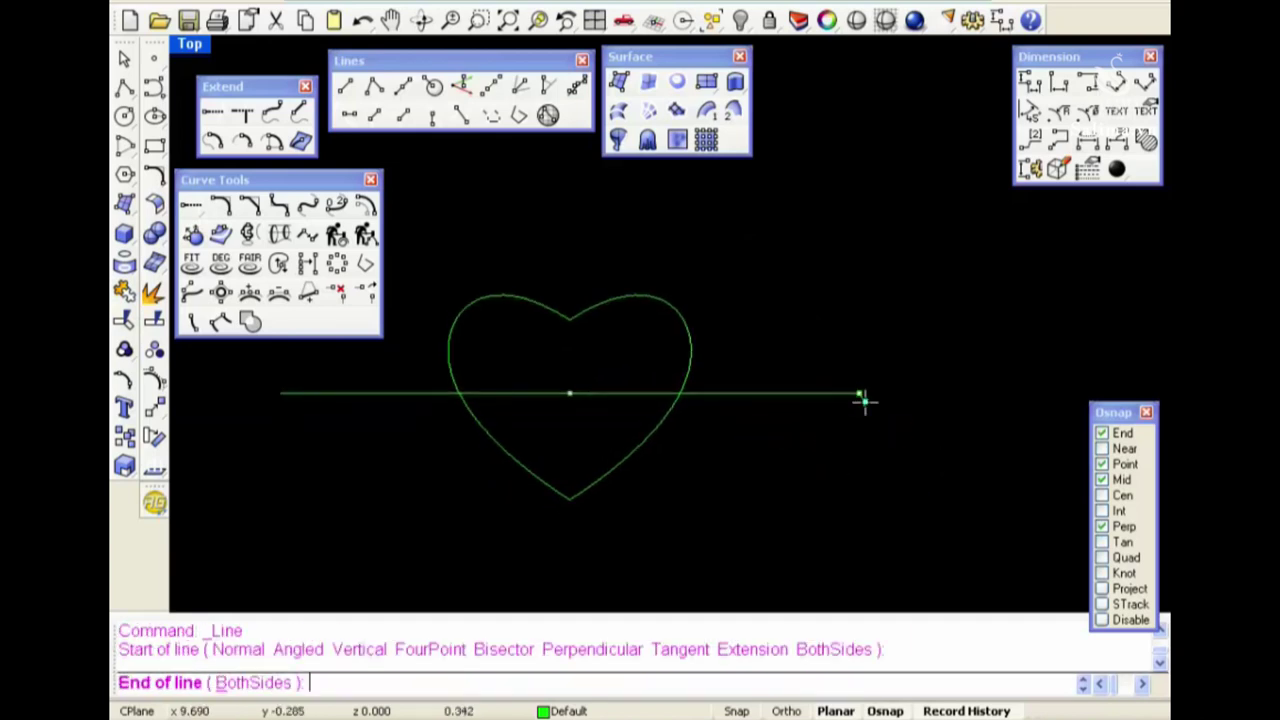
{"action": "type", "text": "b"}
{"action": "key", "text": "Return"}
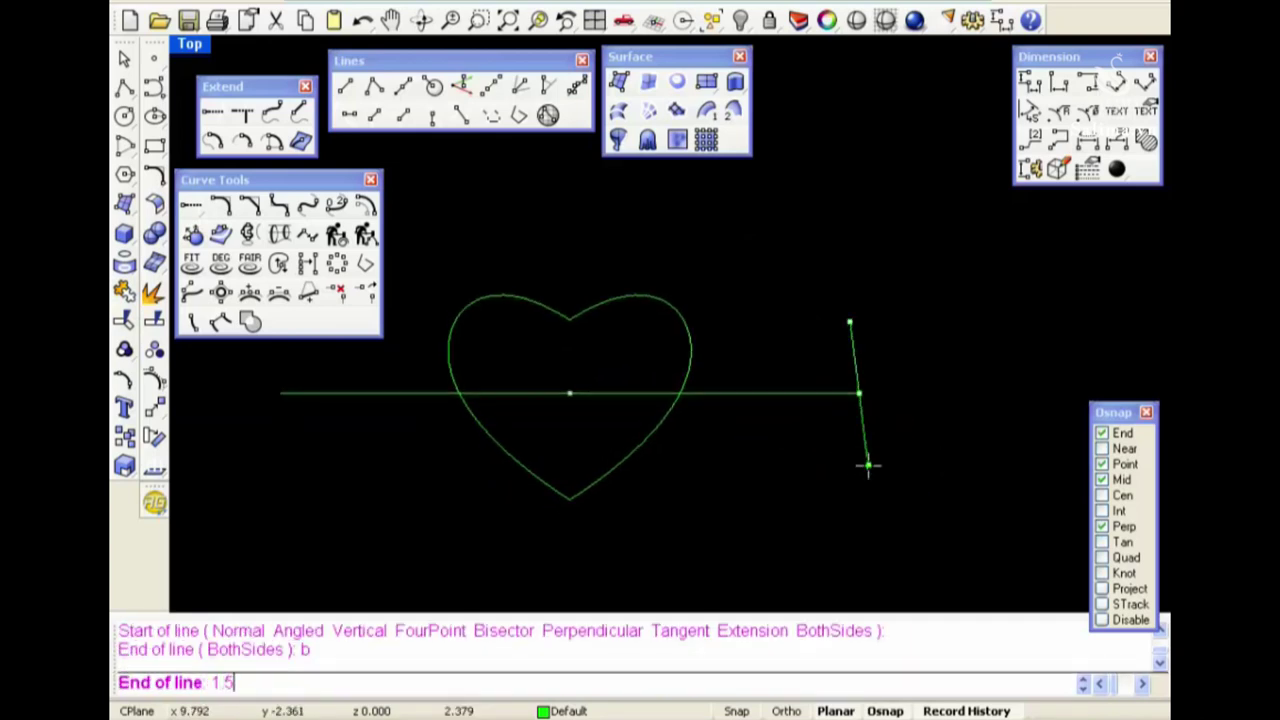
{"action": "key", "text": "Return"}
{"action": "left_click_drag", "start_coordinate": [806, 308], "coordinate": [927, 464]}
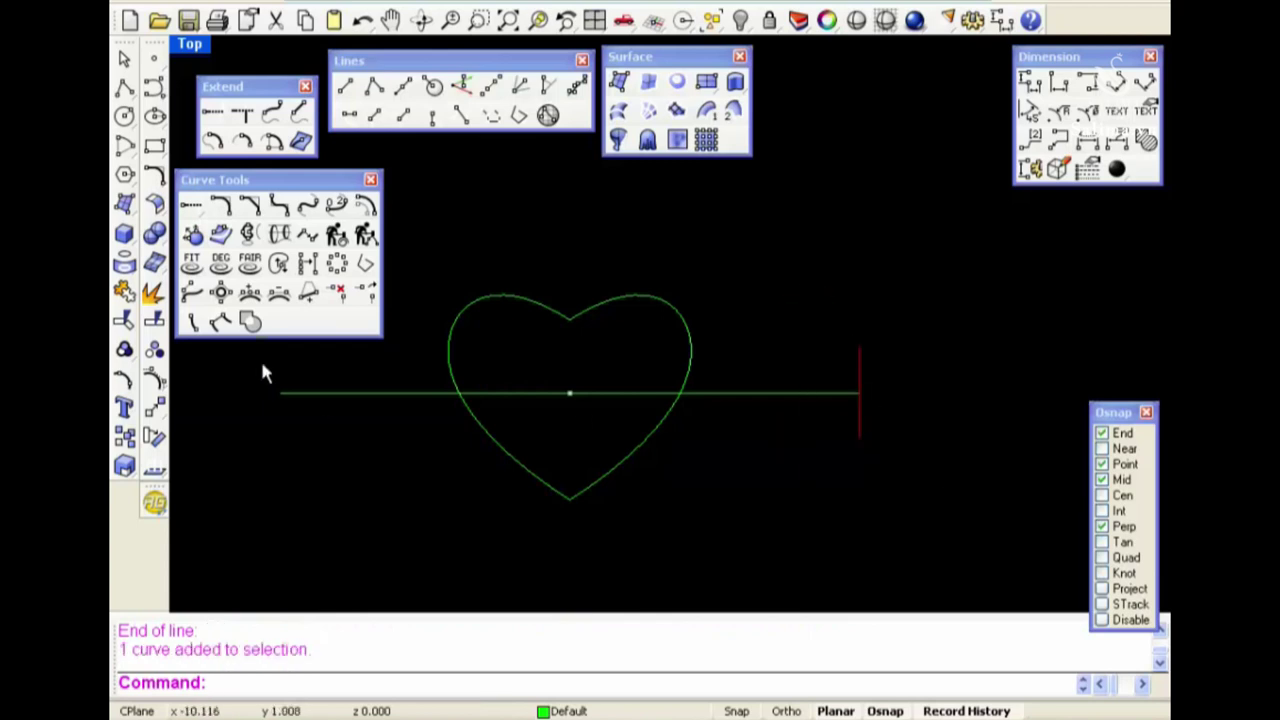
{"action": "scroll", "coordinate": [835, 495], "scroll_direction": "down", "scroll_amount": 2}
Mirror the vertical line about the origin onto the left end
{"action": "type", "text": "i"}
{"action": "key", "text": "Return"}
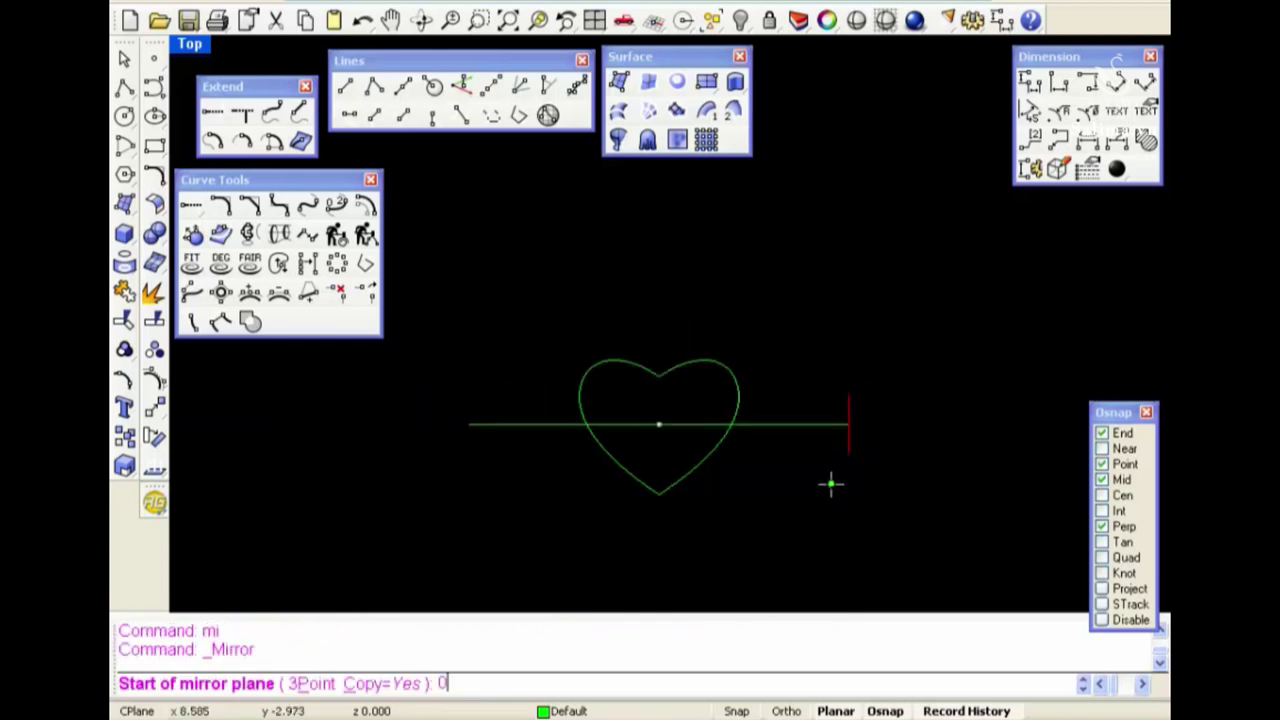
{"action": "key", "text": "Return"}
{"action": "left_click", "coordinate": [751, 301]}
{"action": "scroll", "coordinate": [835, 495], "scroll_direction": "up", "scroll_amount": 1}
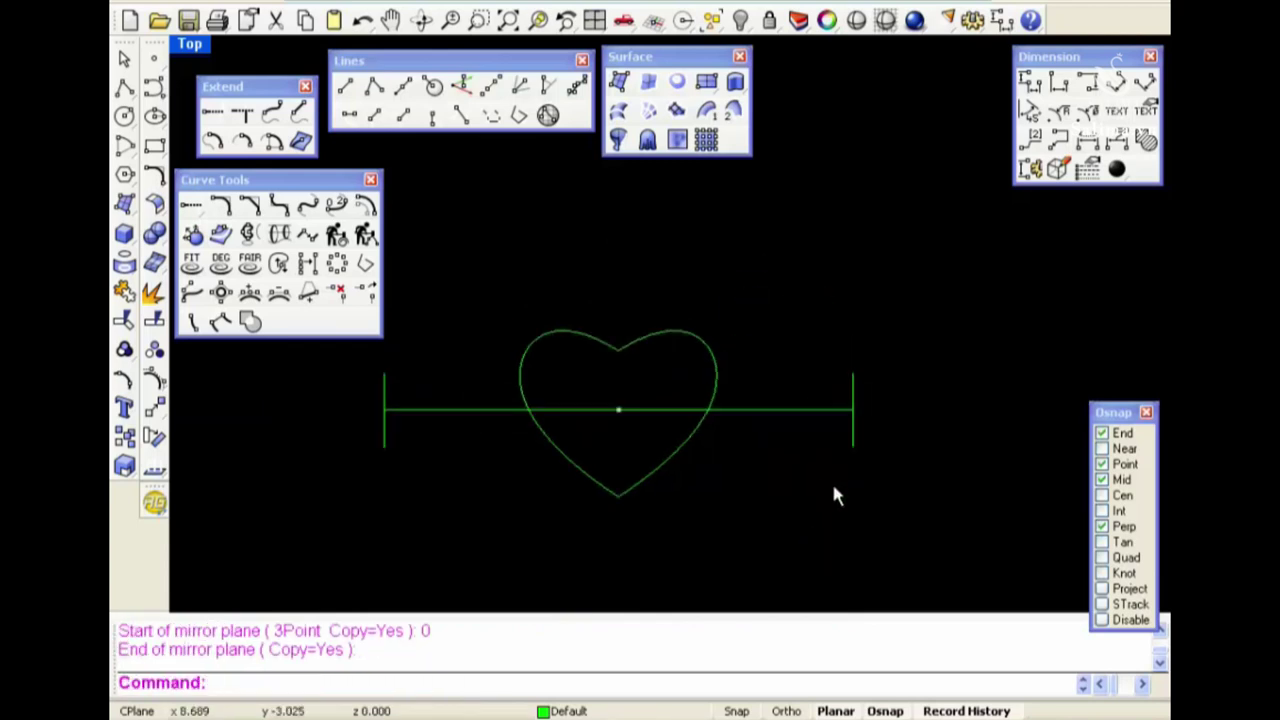
Make Layer 01 the current layer
{"action": "left_click", "coordinate": [568, 711]}
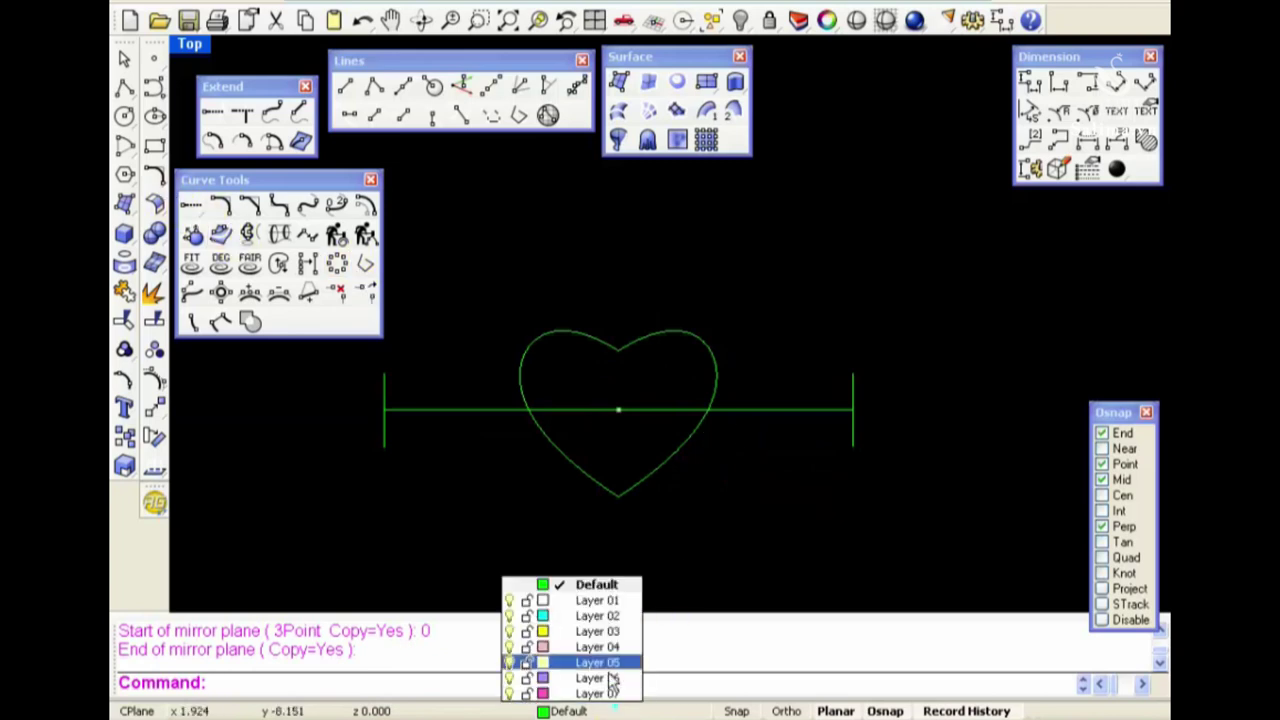
{"action": "left_click", "coordinate": [575, 601]}
{"action": "left_click", "coordinate": [837, 557]}
Draw the lower right band curve from the right line's lower end to the heart's top cusp
{"action": "type", "text": "cc"}
{"action": "key", "text": "Return"}
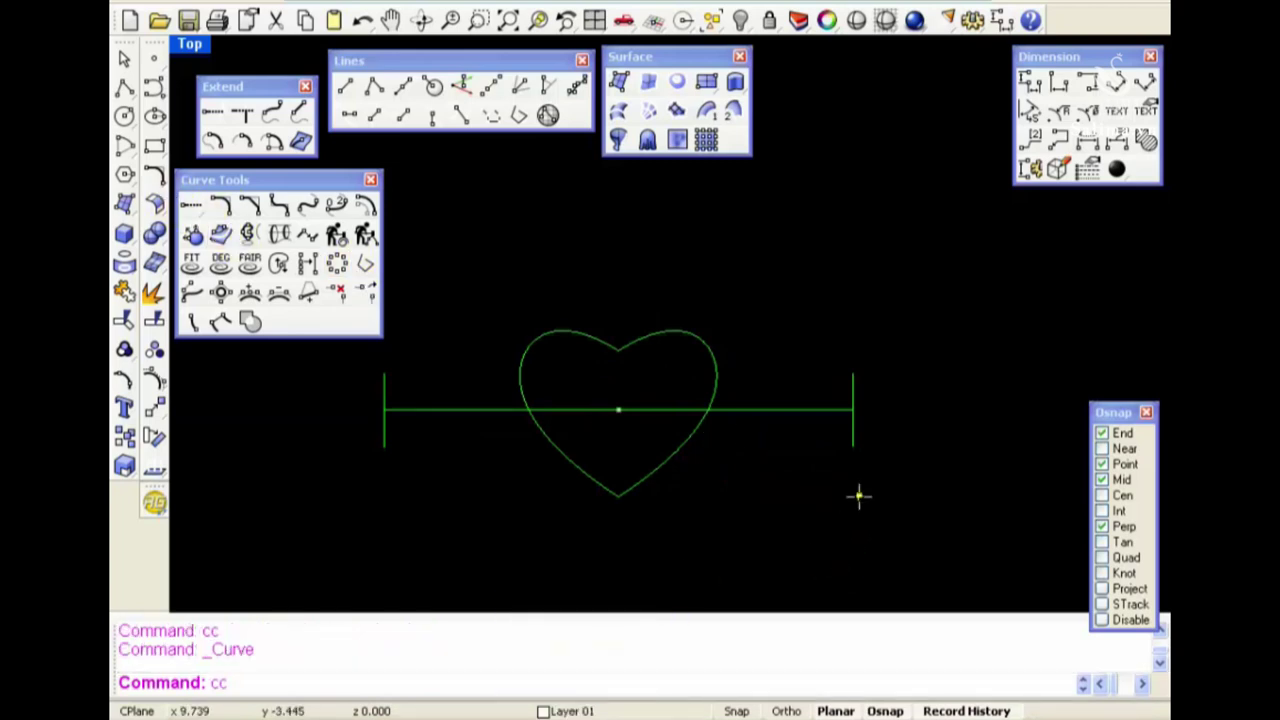
{"action": "left_click", "coordinate": [849, 456]}
{"action": "left_click", "coordinate": [786, 453]}
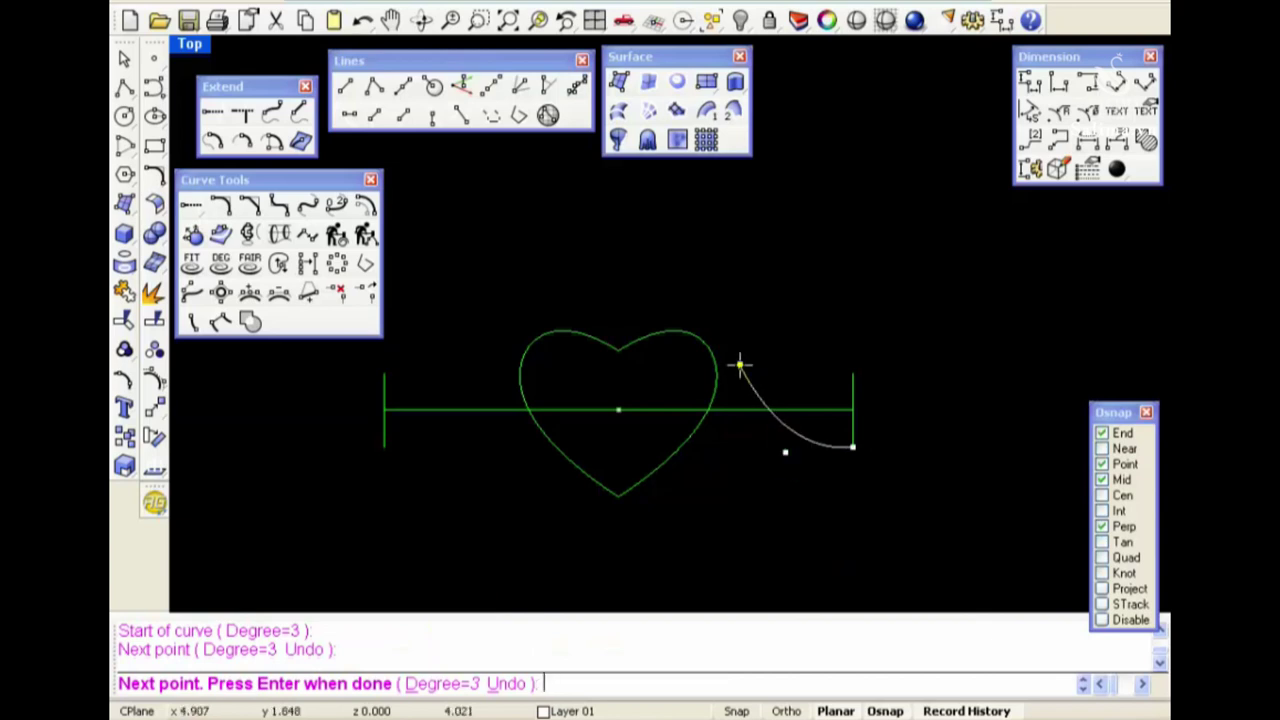
{"action": "left_click", "coordinate": [740, 363]}
{"action": "left_click", "coordinate": [618, 345]}
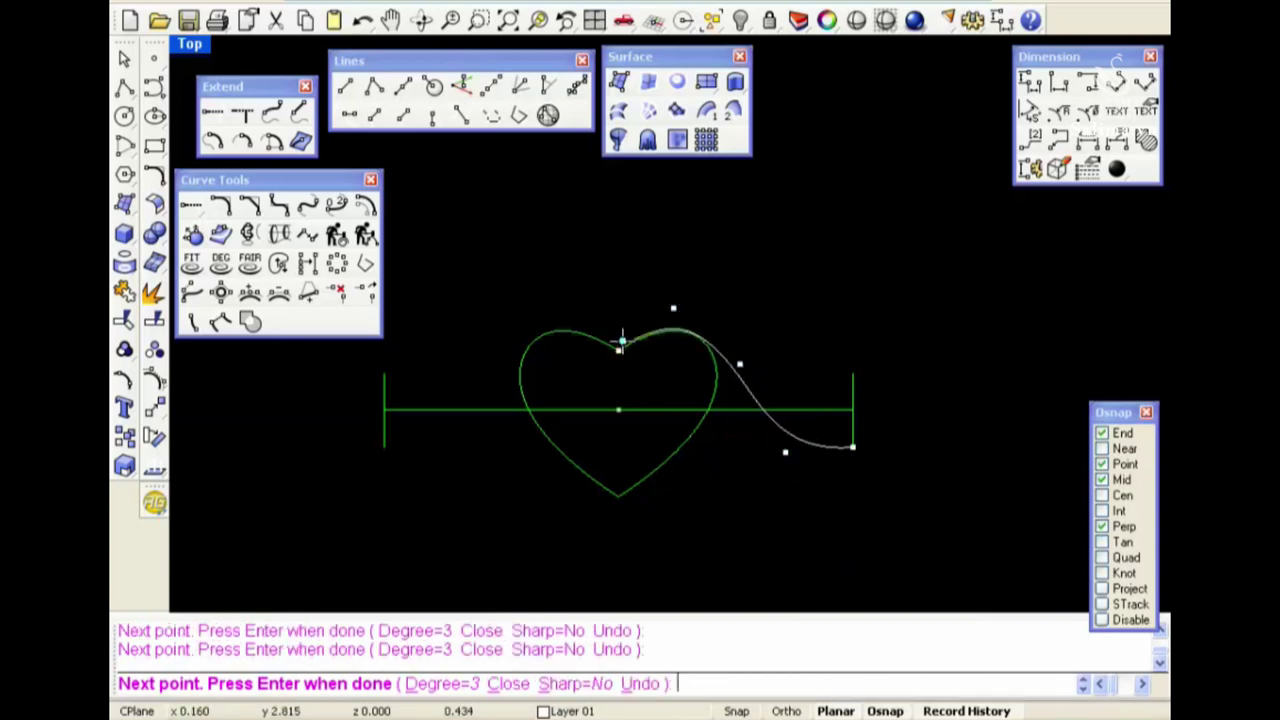
{"action": "key", "text": "Return"}
Draw the upper band curve from the right line's upper end, arching over the heart to its top
{"action": "right_click", "coordinate": [777, 352]}
{"action": "left_click", "coordinate": [836, 372]}
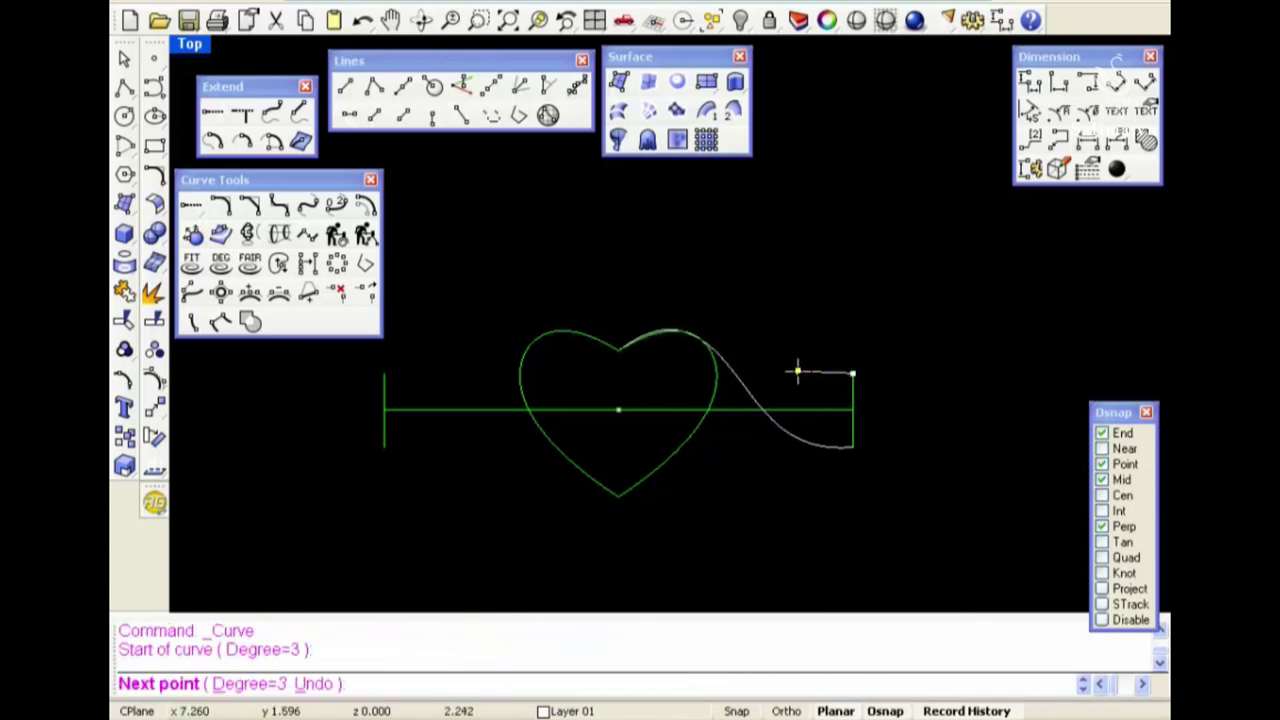
{"action": "left_click", "coordinate": [797, 372]}
{"action": "left_click", "coordinate": [723, 307]}
{"action": "left_click", "coordinate": [636, 295]}
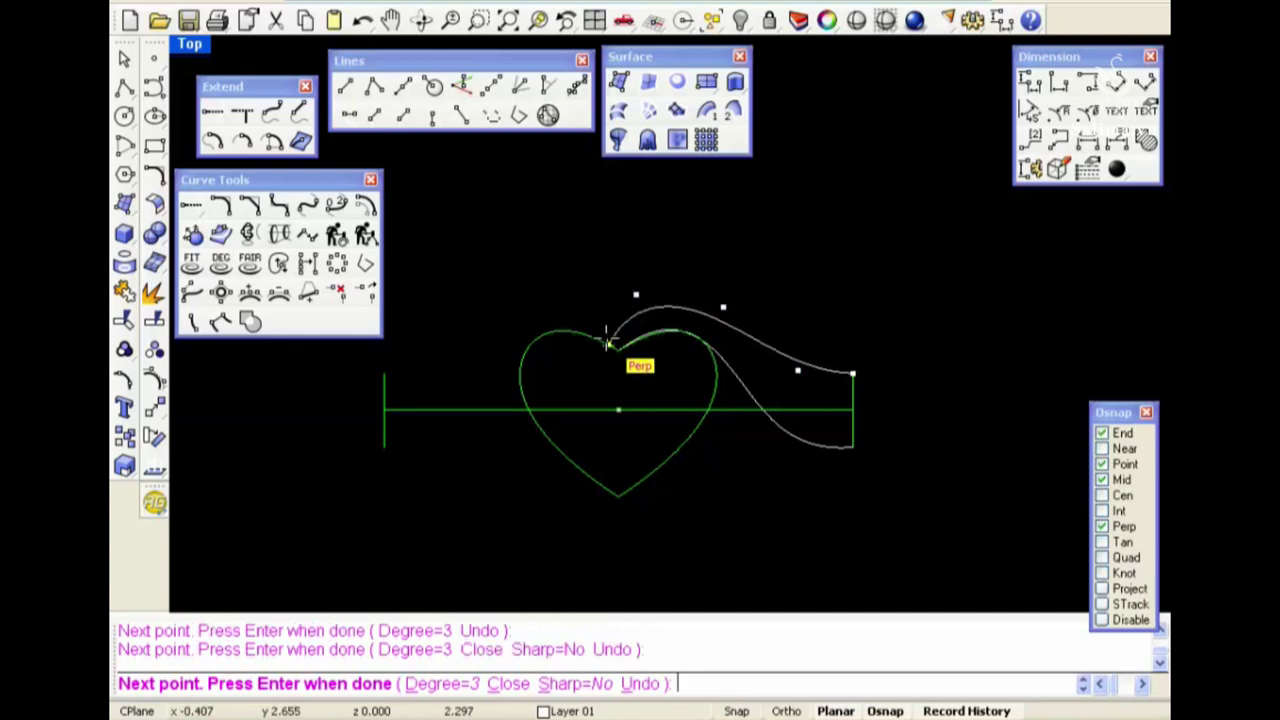
{"action": "left_click", "coordinate": [607, 342]}
{"action": "key", "text": "Return"}
Show the upper curve's control points and nudge its top control point twice
{"action": "scroll", "coordinate": [735, 390], "scroll_direction": "up", "scroll_amount": 2}
{"action": "left_click", "coordinate": [735, 385]}
{"action": "key", "text": "F10"}
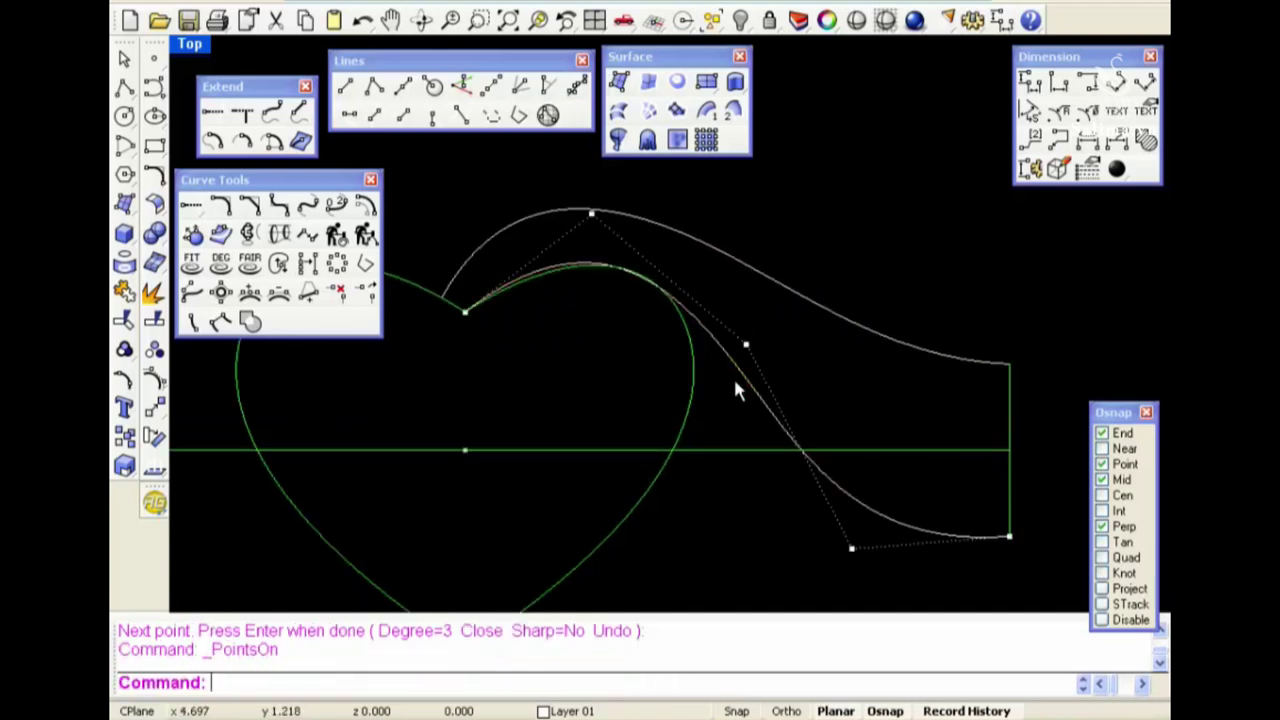
{"action": "right_click_drag", "start_coordinate": [735, 390], "coordinate": [855, 435]}
{"action": "left_click_drag", "start_coordinate": [750, 290], "coordinate": [648, 194]}
{"action": "type", "text": "M"}
{"action": "key", "text": "Return"}
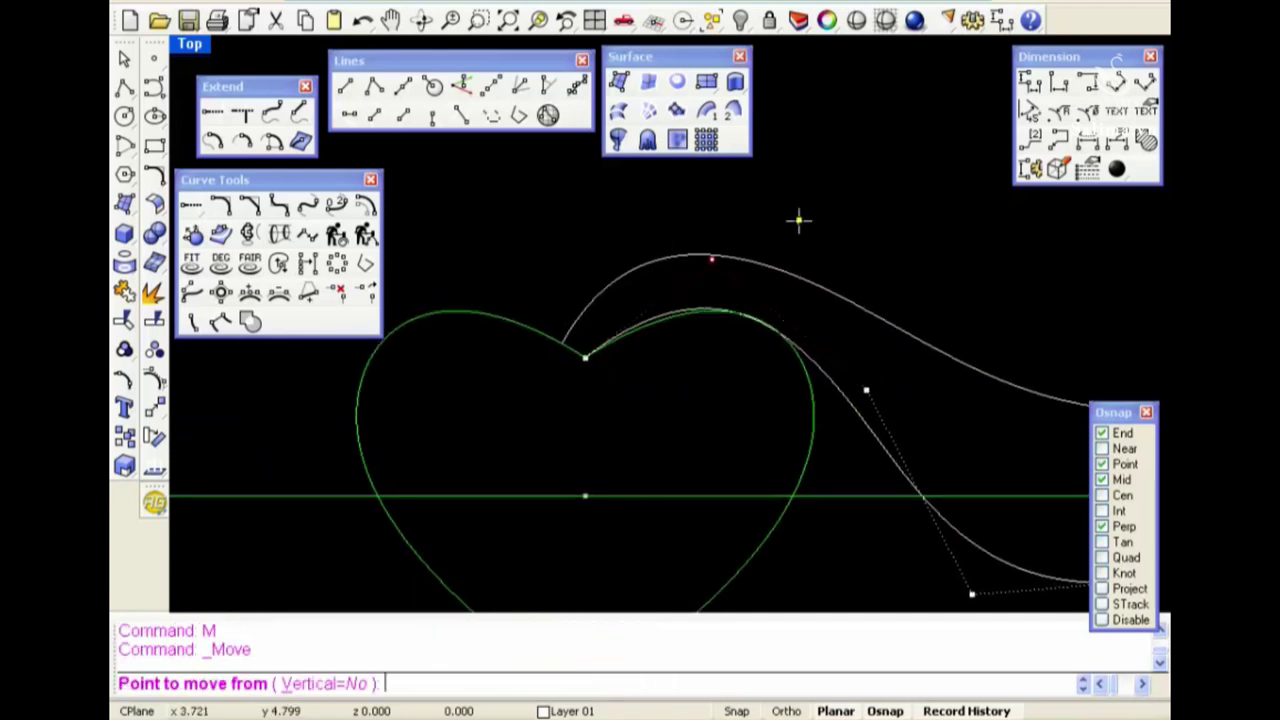
{"action": "left_click", "coordinate": [798, 219]}
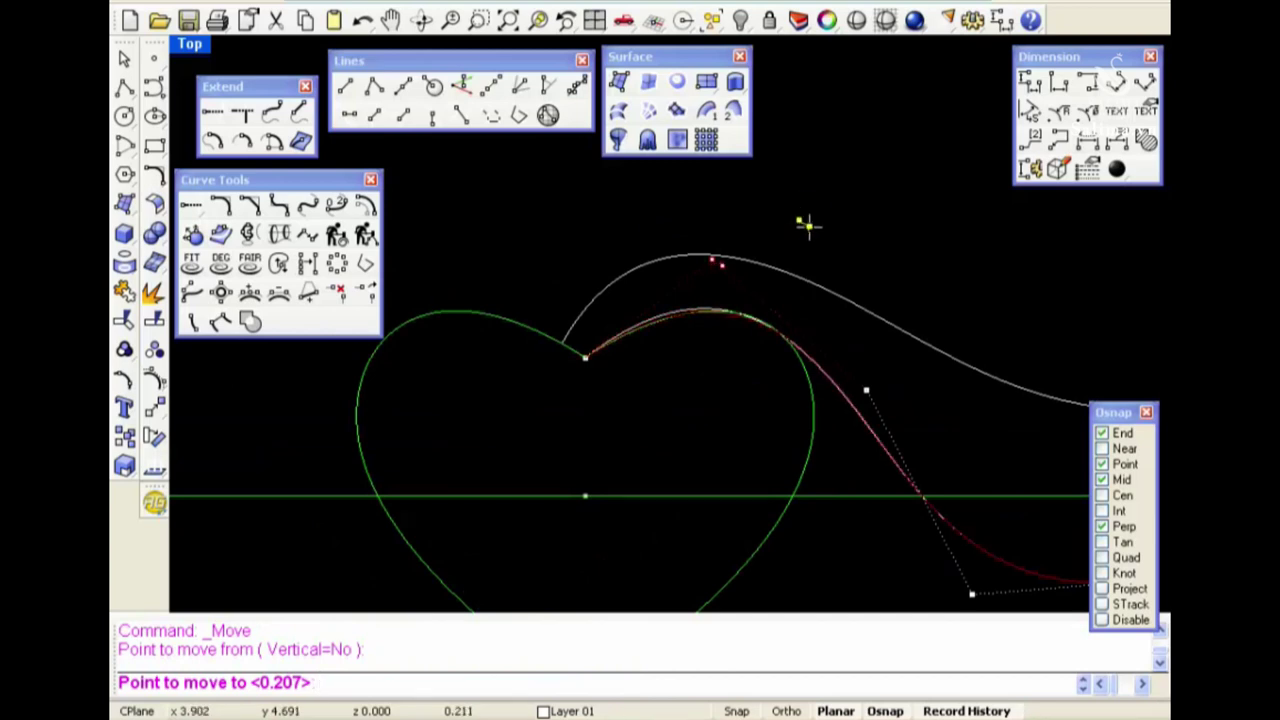
{"action": "left_click", "coordinate": [806, 226]}
{"action": "key", "text": "Return"}
{"action": "left_click", "coordinate": [808, 220]}
{"action": "left_click", "coordinate": [812, 224]}
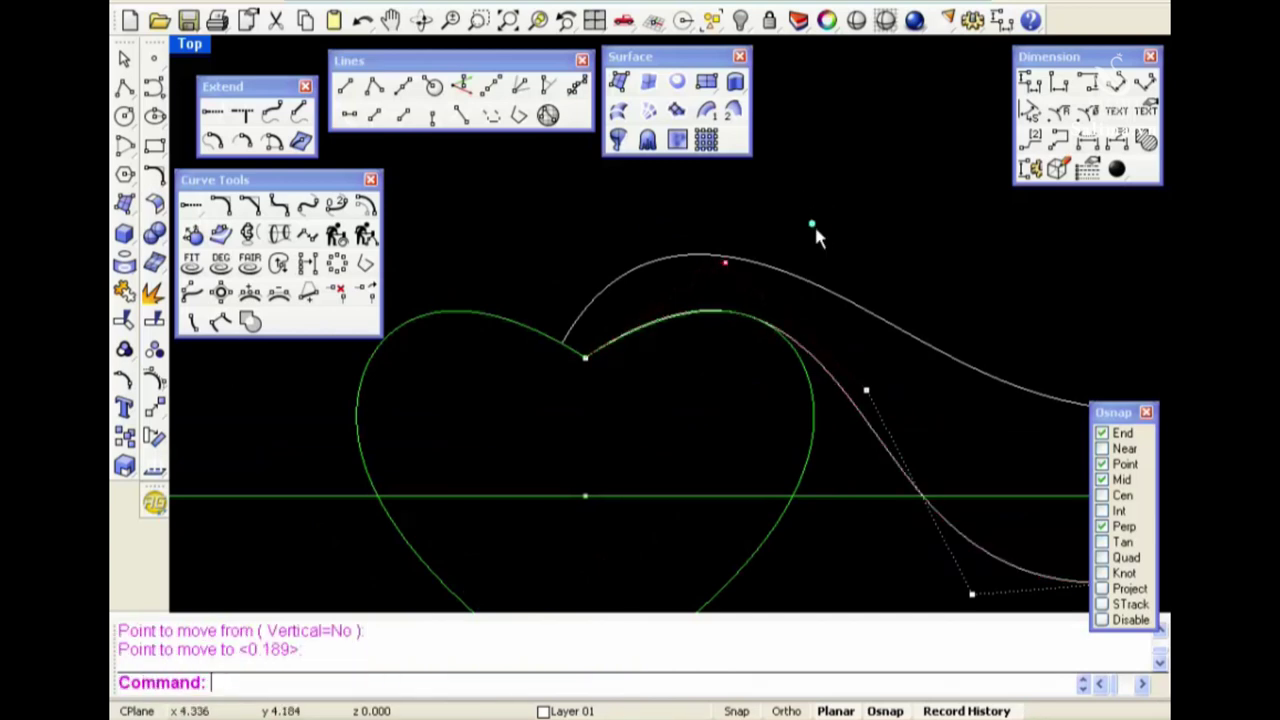
Reshape the upper band curve's arc by moving two of its control points
{"action": "scroll", "coordinate": [820, 265], "scroll_direction": "down", "scroll_amount": 2}
{"action": "left_click", "coordinate": [830, 308]}
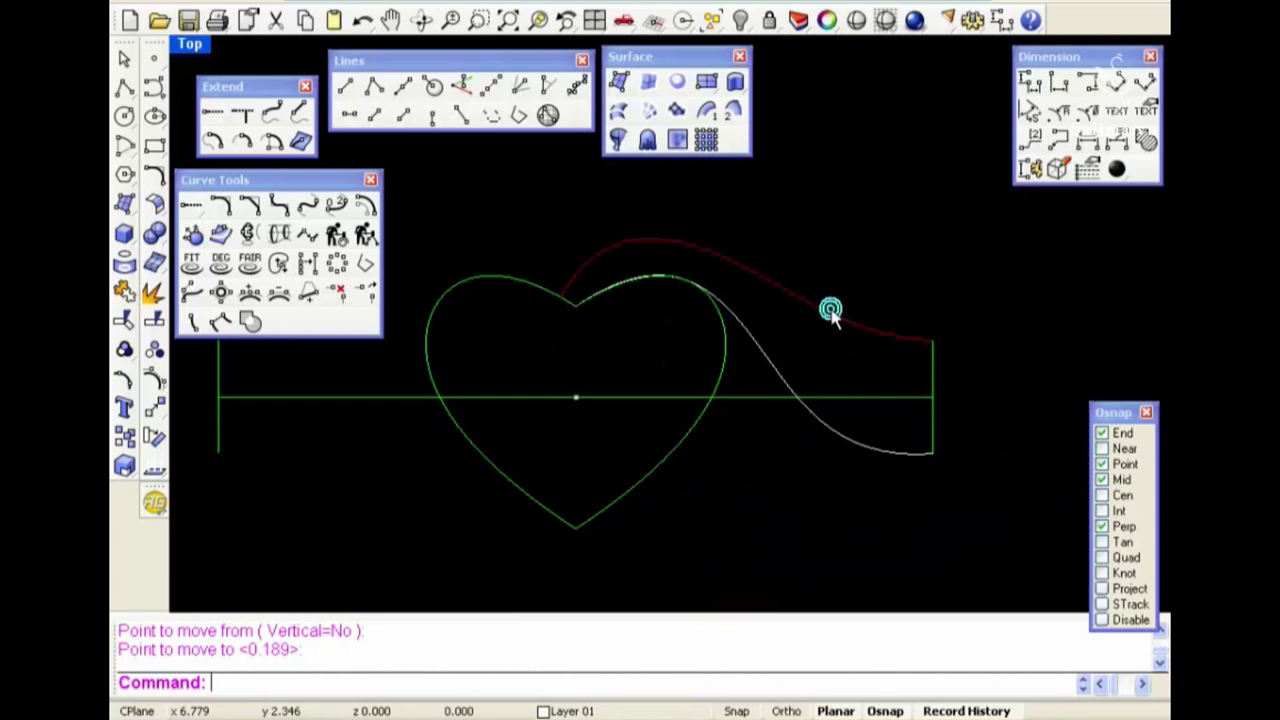
{"action": "key", "text": "F10"}
{"action": "scroll", "coordinate": [694, 405], "scroll_direction": "up", "scroll_amount": 2}
{"action": "scroll", "coordinate": [698, 405], "scroll_direction": "up", "scroll_amount": 2}
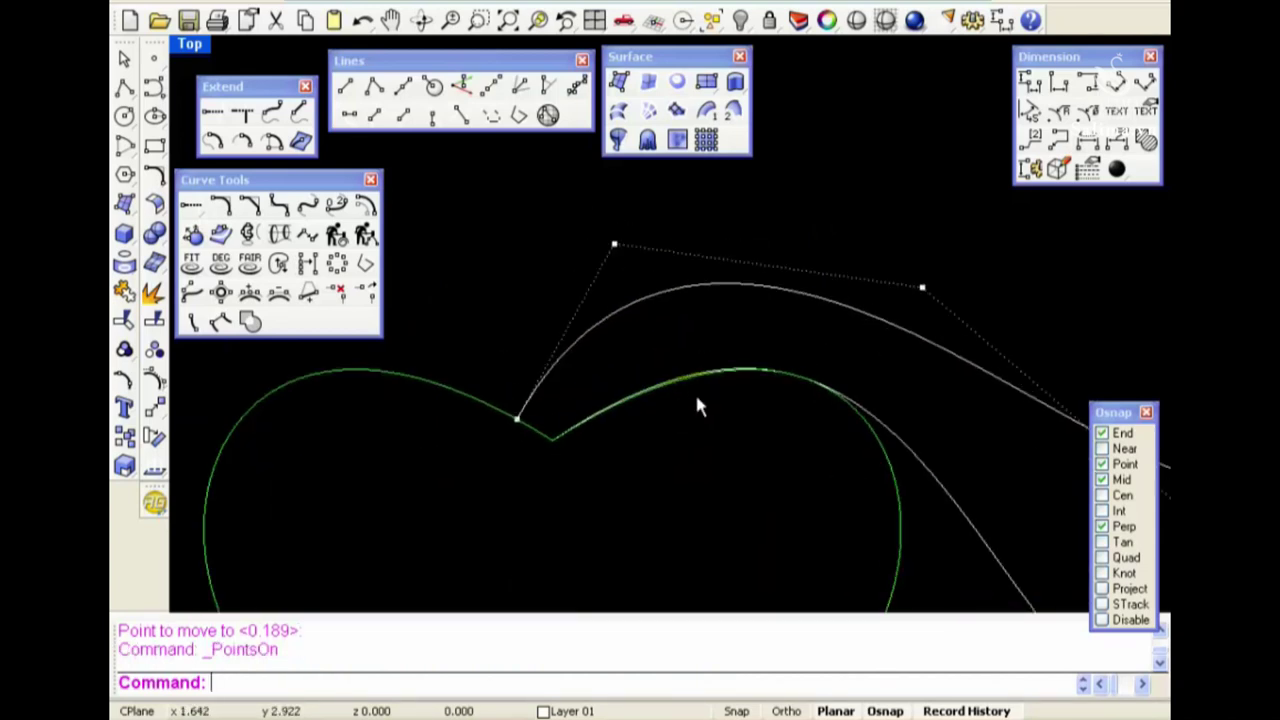
{"action": "left_click", "coordinate": [583, 212]}
{"action": "type", "text": "m"}
{"action": "key", "text": "Return"}
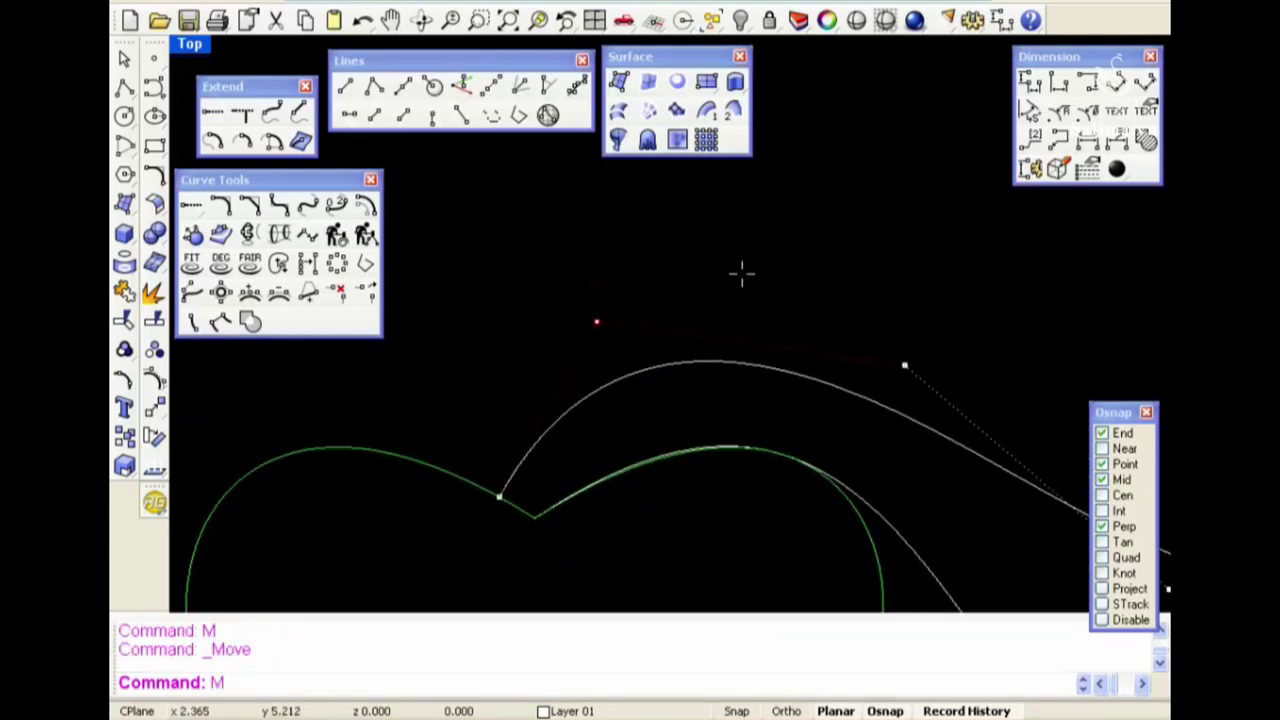
{"action": "left_click", "coordinate": [740, 274]}
{"action": "left_click", "coordinate": [754, 291]}
{"action": "type", "text": "m"}
{"action": "key", "text": "Return"}
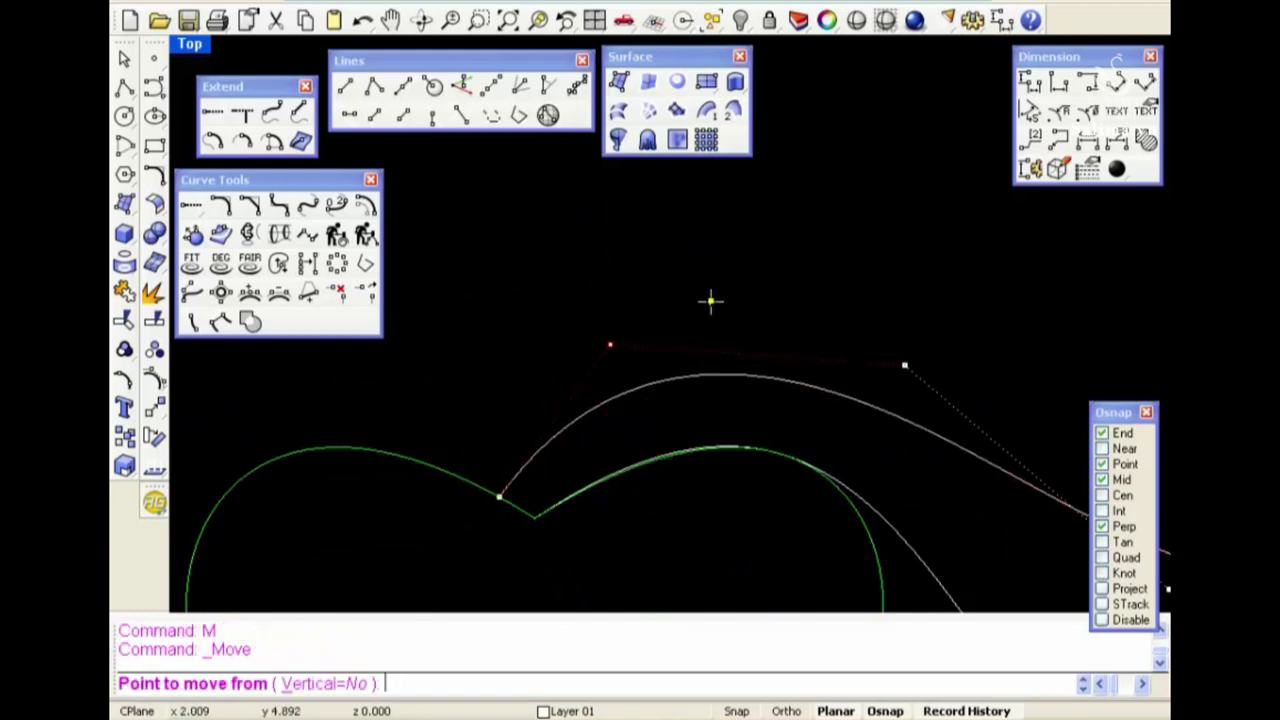
{"action": "left_click", "coordinate": [711, 297]}
{"action": "left_click", "coordinate": [716, 316]}
Move the band curve's end so it sits on the heart outline
{"action": "type", "text": "m"}
{"action": "key", "text": "Return"}
{"action": "left_click", "coordinate": [605, 545]}
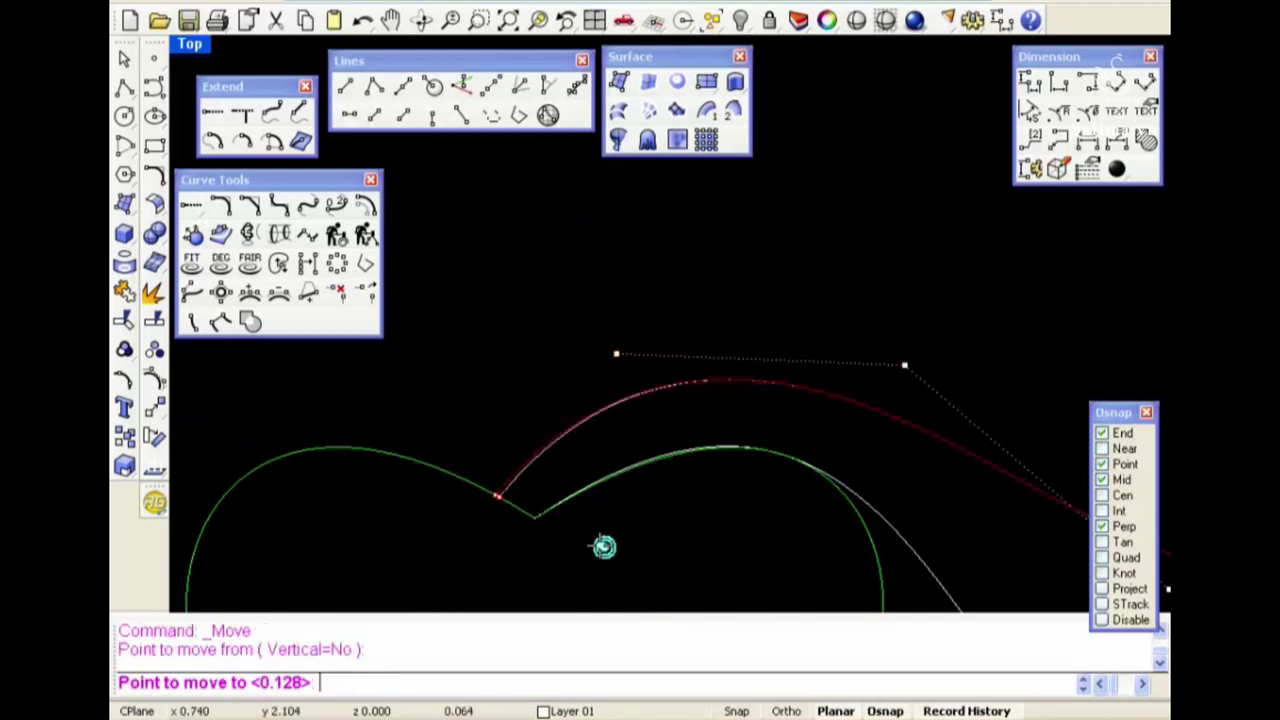
{"action": "left_click", "coordinate": [595, 541]}
{"action": "type", "text": "m"}
{"action": "key", "text": "Return"}
{"action": "left_click", "coordinate": [620, 537]}
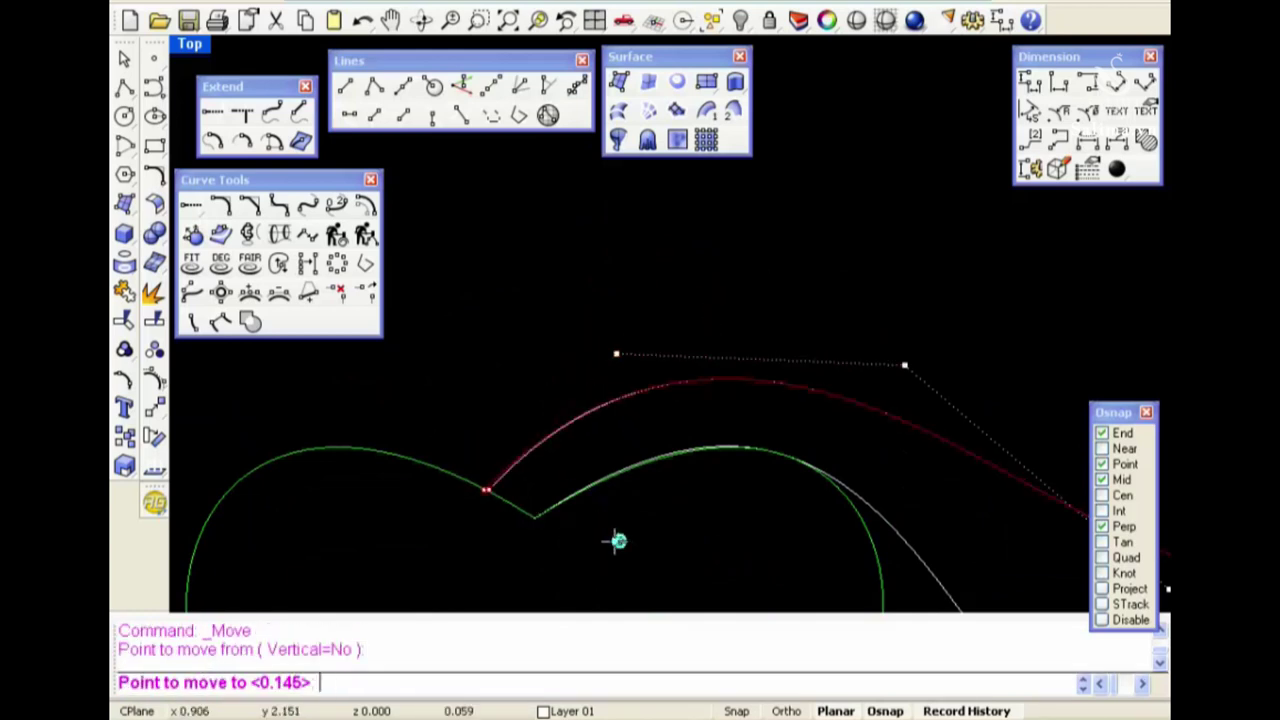
{"action": "left_click", "coordinate": [611, 546]}
Zoom out, pan, and select then deselect the heart outline
{"action": "scroll", "coordinate": [717, 514], "scroll_direction": "down", "scroll_amount": 2}
{"action": "scroll", "coordinate": [737, 346], "scroll_direction": "down", "scroll_amount": 2}
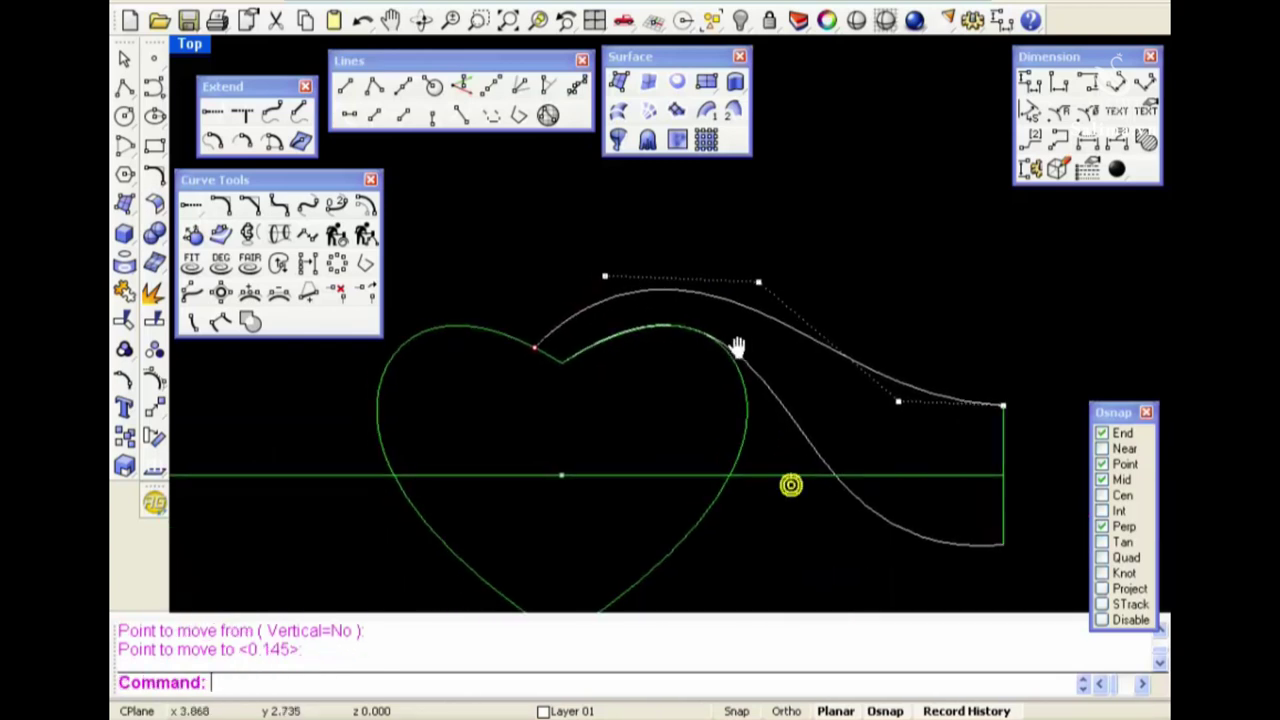
{"action": "scroll", "coordinate": [736, 412], "scroll_direction": "down", "scroll_amount": 2}
{"action": "right_click_drag", "start_coordinate": [738, 412], "coordinate": [813, 334]}
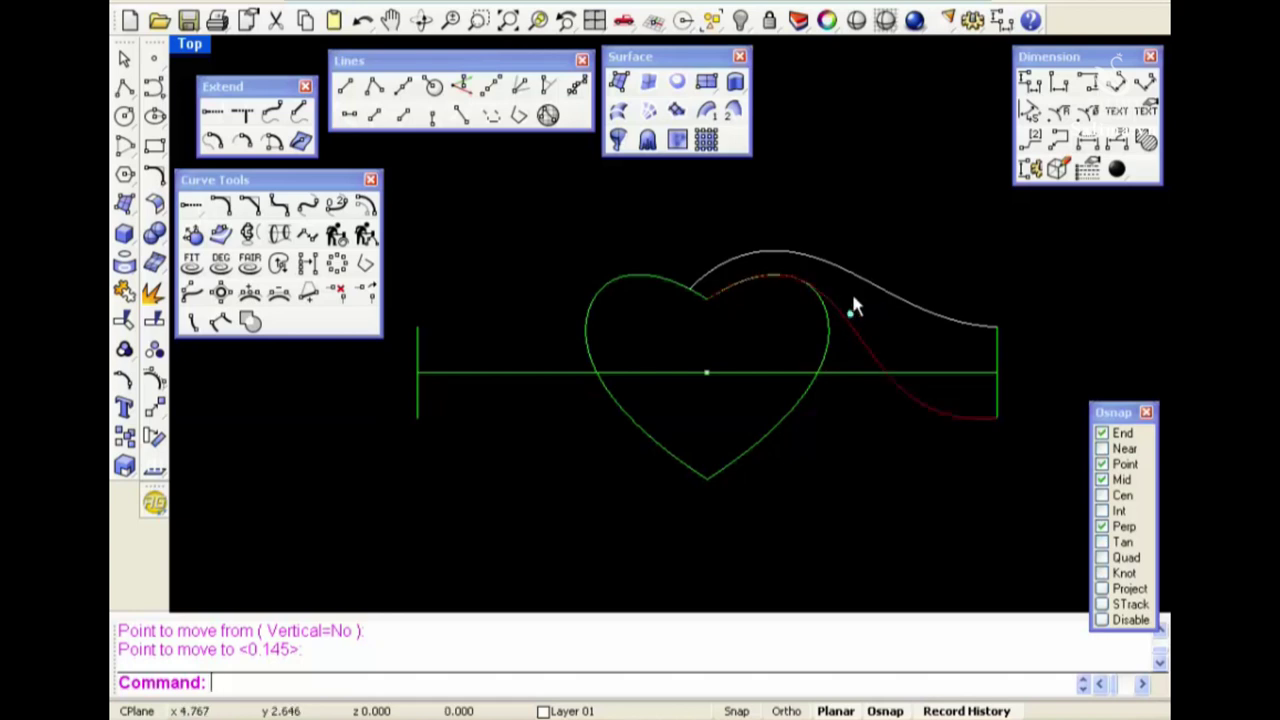
{"action": "left_click", "coordinate": [733, 463]}
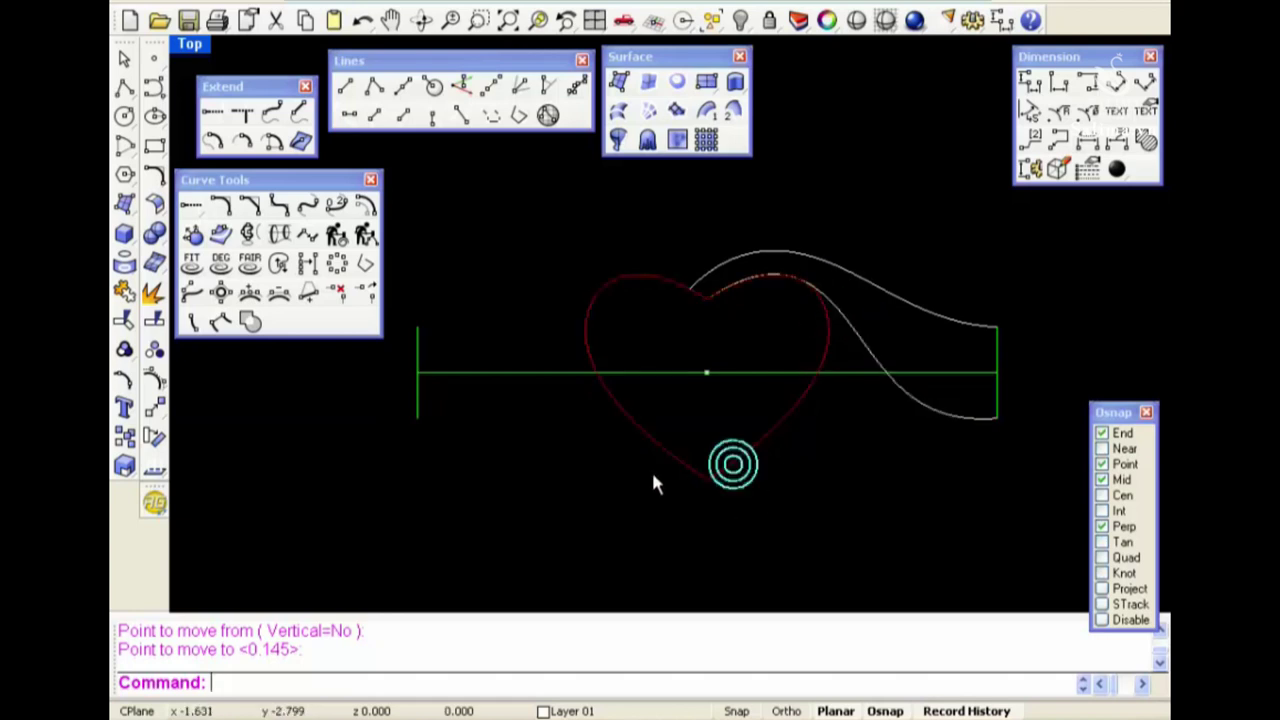
{"action": "left_click", "coordinate": [744, 493]}
Draw a freeform curve from the left line's upper end to the heart's bottom point
{"action": "type", "text": "cc"}
{"action": "key", "text": "Return"}
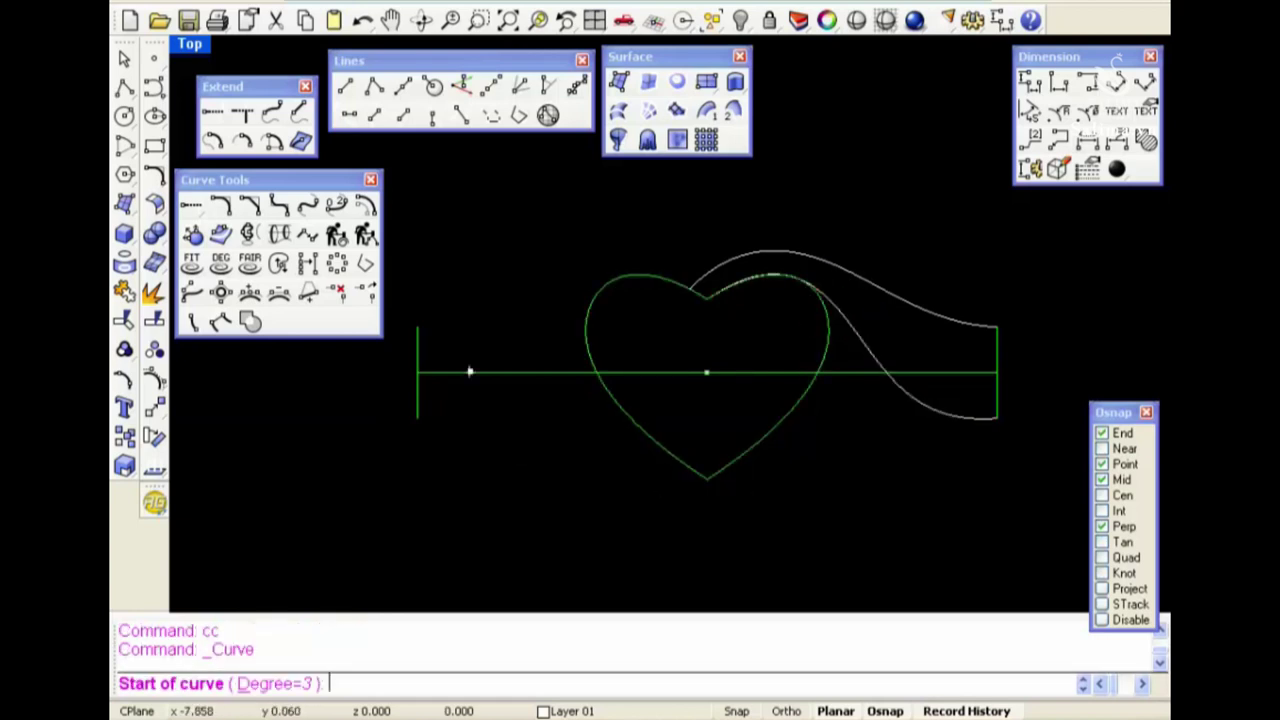
{"action": "left_click", "coordinate": [418, 328]}
{"action": "left_click", "coordinate": [512, 326]}
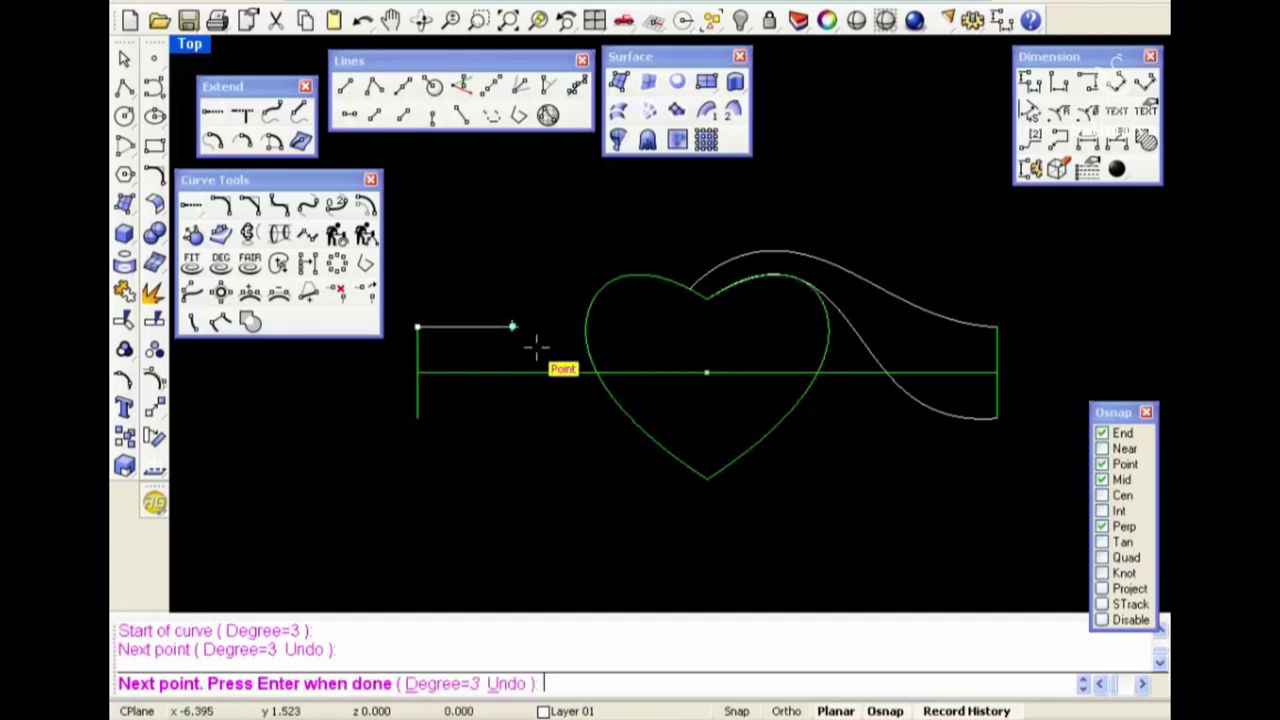
{"action": "left_click", "coordinate": [593, 405]}
{"action": "left_click", "coordinate": [651, 457]}
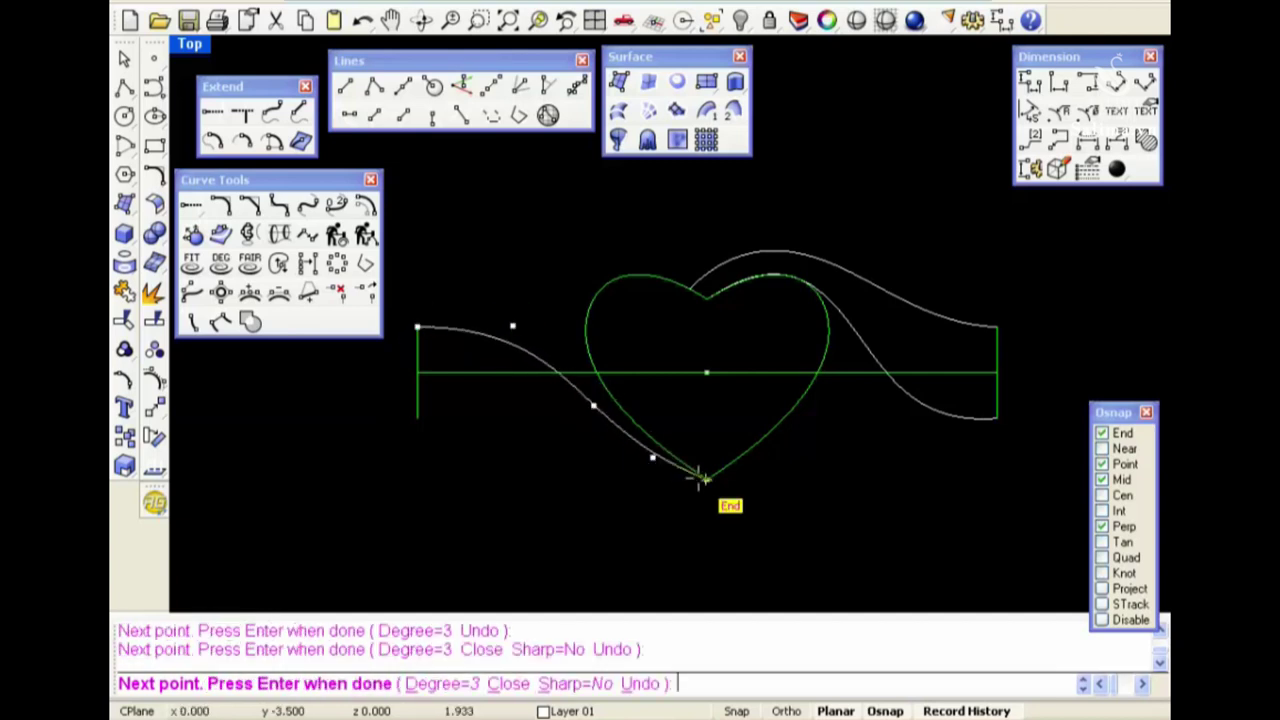
{"action": "left_click", "coordinate": [698, 479]}
{"action": "key", "text": "Return"}
{"action": "key", "text": "Return"}
Draw a second curve below it, from the band's lower end sweeping past the heart
{"action": "left_click", "coordinate": [436, 418]}
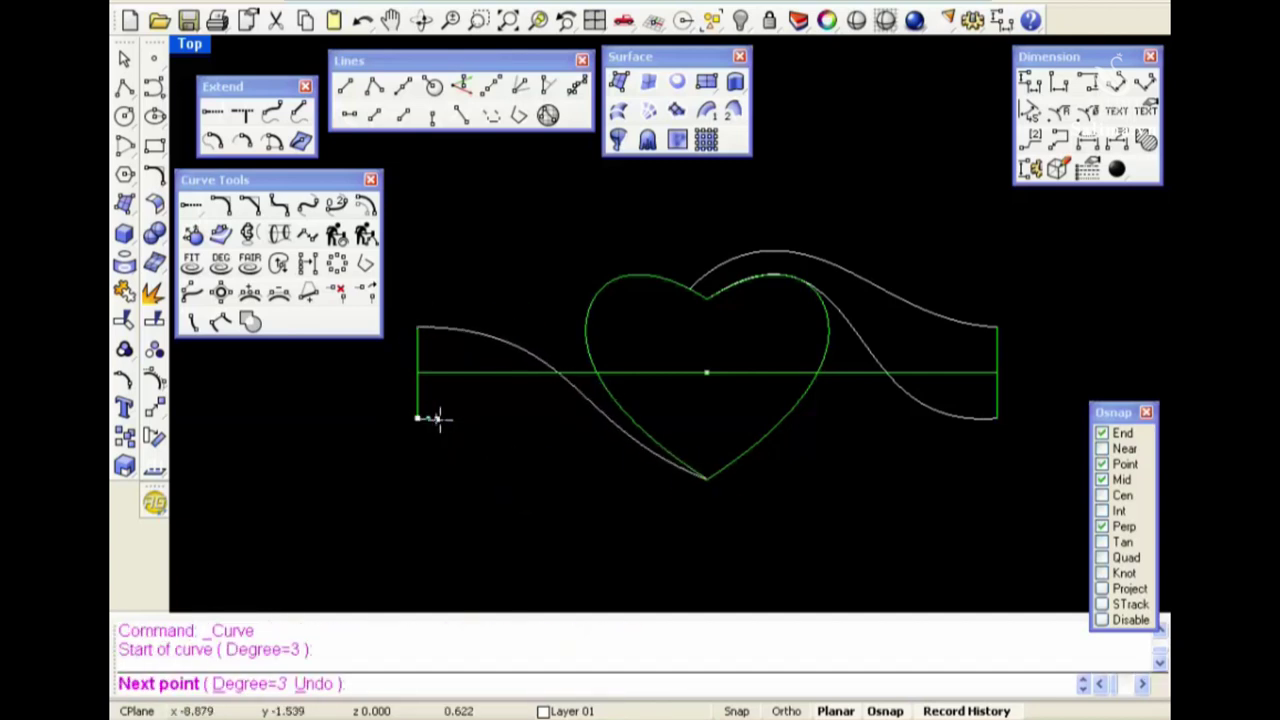
{"action": "left_click", "coordinate": [502, 413]}
{"action": "left_click", "coordinate": [598, 455]}
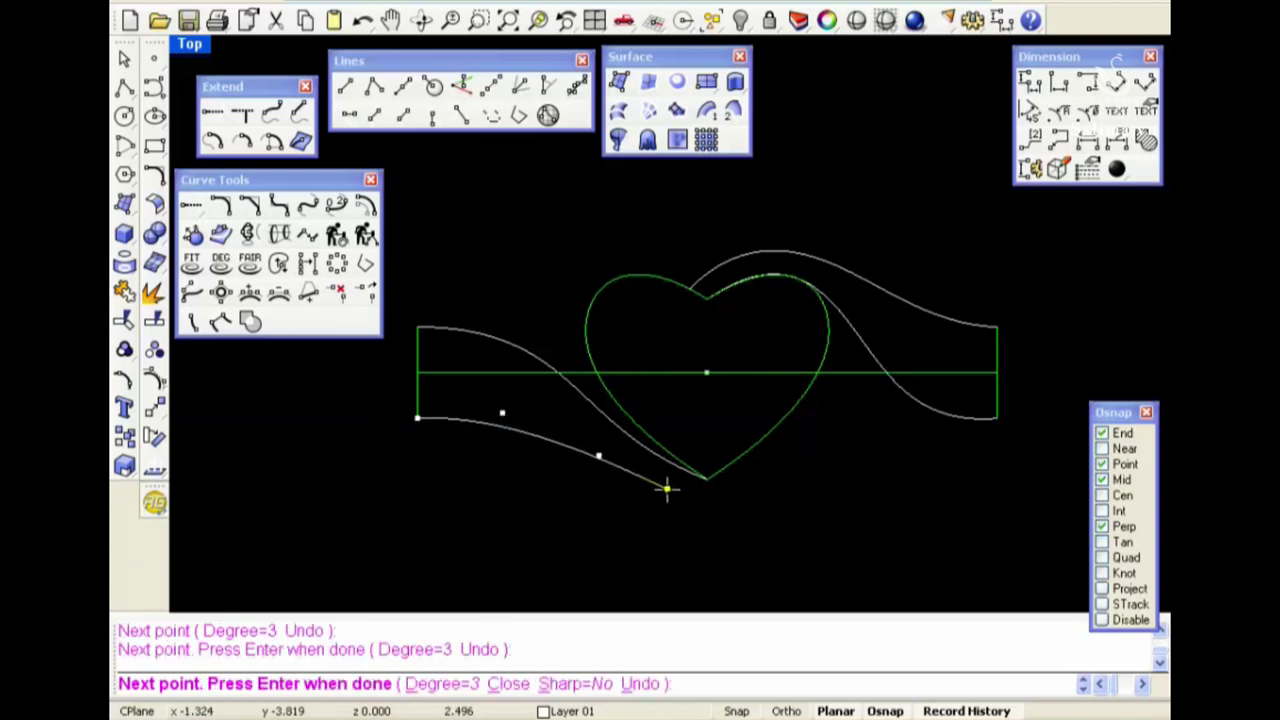
{"action": "left_click", "coordinate": [667, 488]}
{"action": "left_click", "coordinate": [716, 522]}
{"action": "key", "text": "Return"}
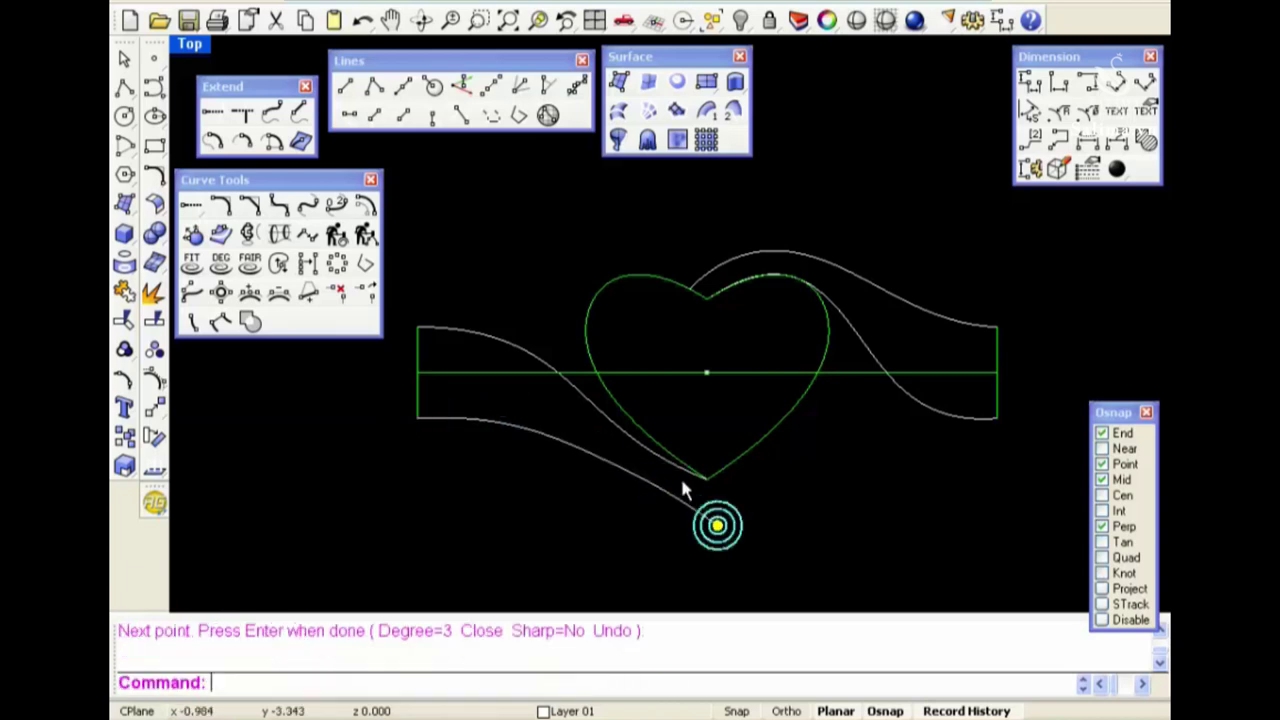
Show the lower curve's control points and move one upward
{"action": "key", "text": "F10"}
{"action": "scroll", "coordinate": [655, 458], "scroll_direction": "up", "scroll_amount": 1}
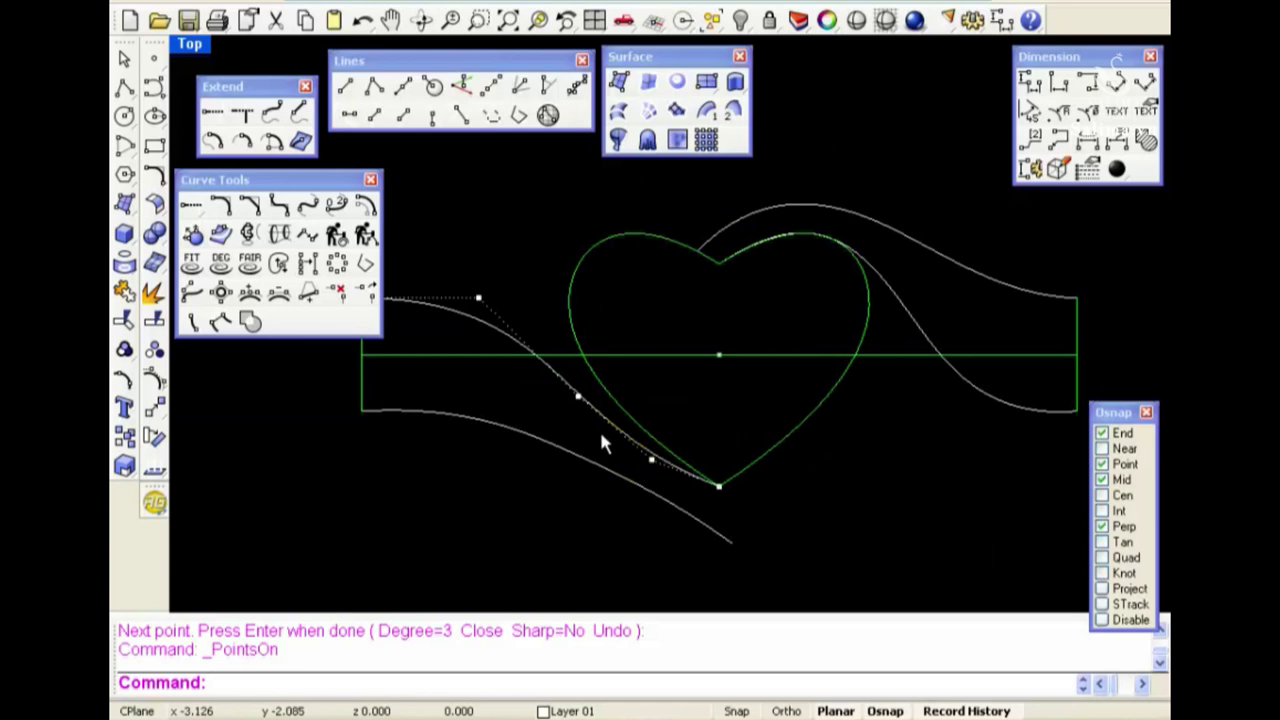
{"action": "left_click", "coordinate": [651, 459]}
{"action": "scroll", "coordinate": [675, 392], "scroll_direction": "up", "scroll_amount": 3}
{"action": "left_click", "coordinate": [691, 437]}
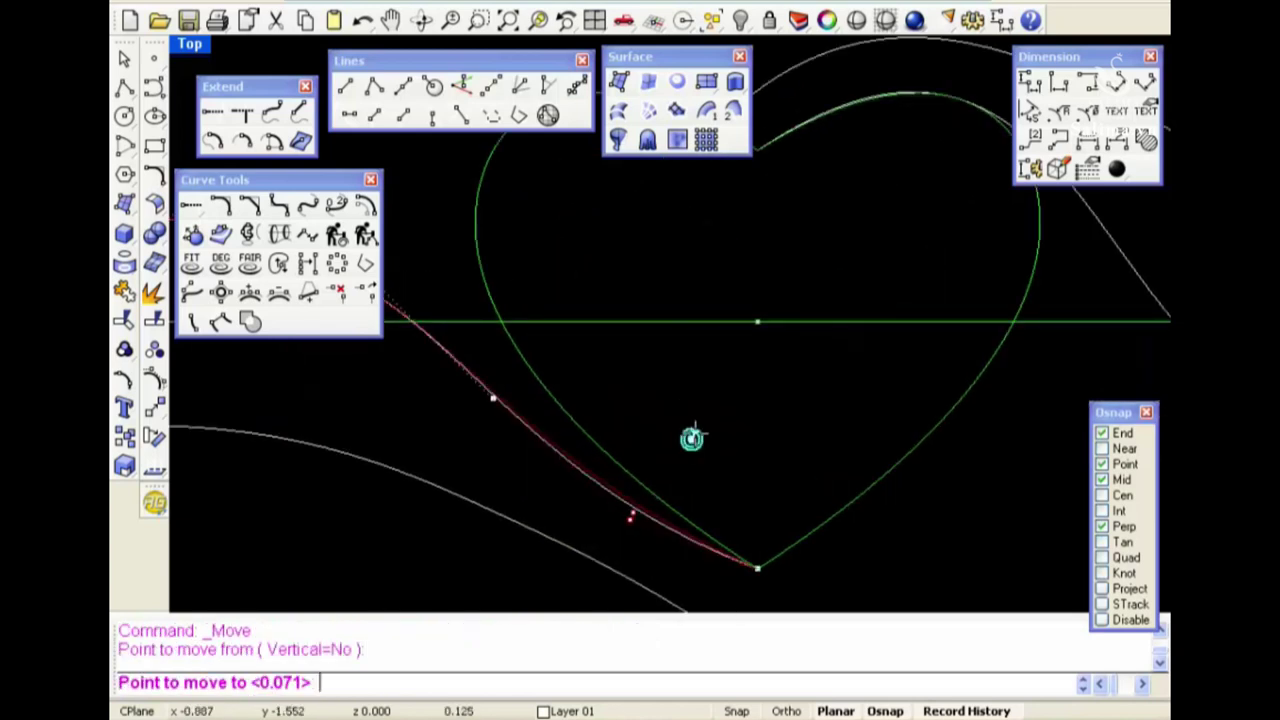
{"action": "left_click", "coordinate": [699, 410]}
{"action": "scroll", "coordinate": [699, 410], "scroll_direction": "down", "scroll_amount": 3}
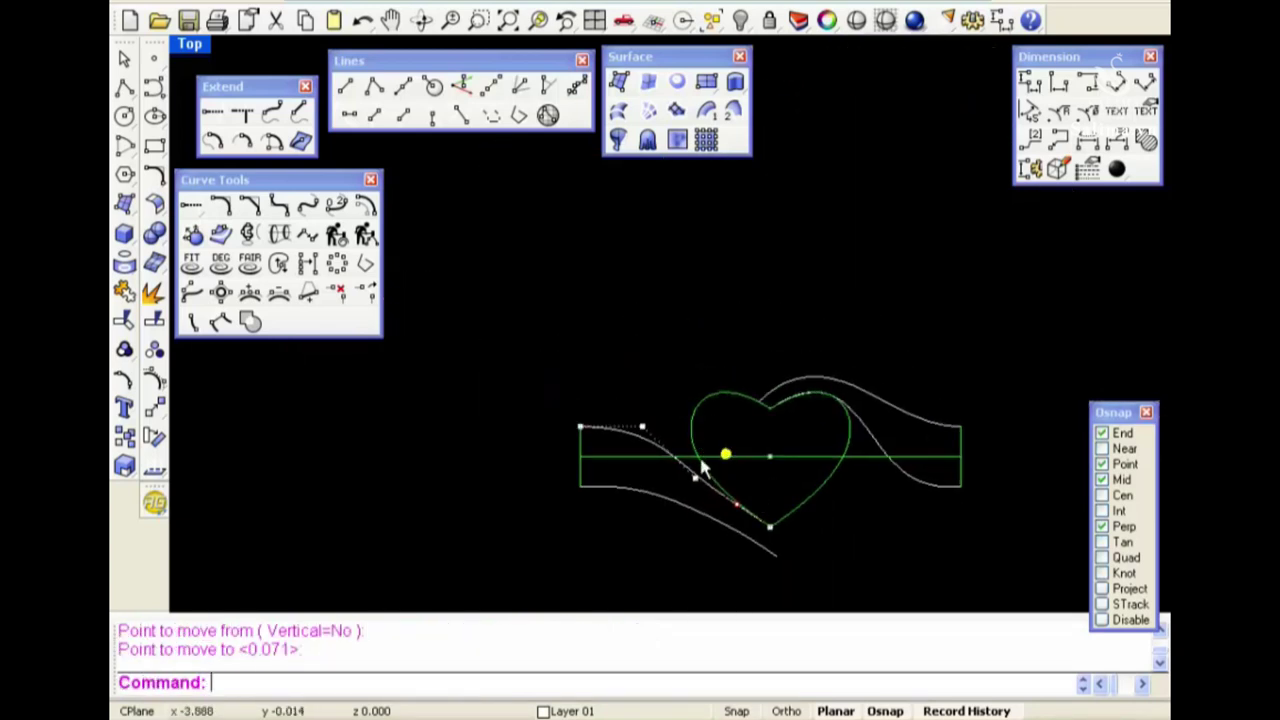
{"action": "scroll", "coordinate": [697, 486], "scroll_direction": "up", "scroll_amount": 2}
{"action": "scroll", "coordinate": [705, 487], "scroll_direction": "up", "scroll_amount": 2}
{"action": "key", "text": "Return"}
Adjust further control points of the lower curve
{"action": "left_click", "coordinate": [786, 470]}
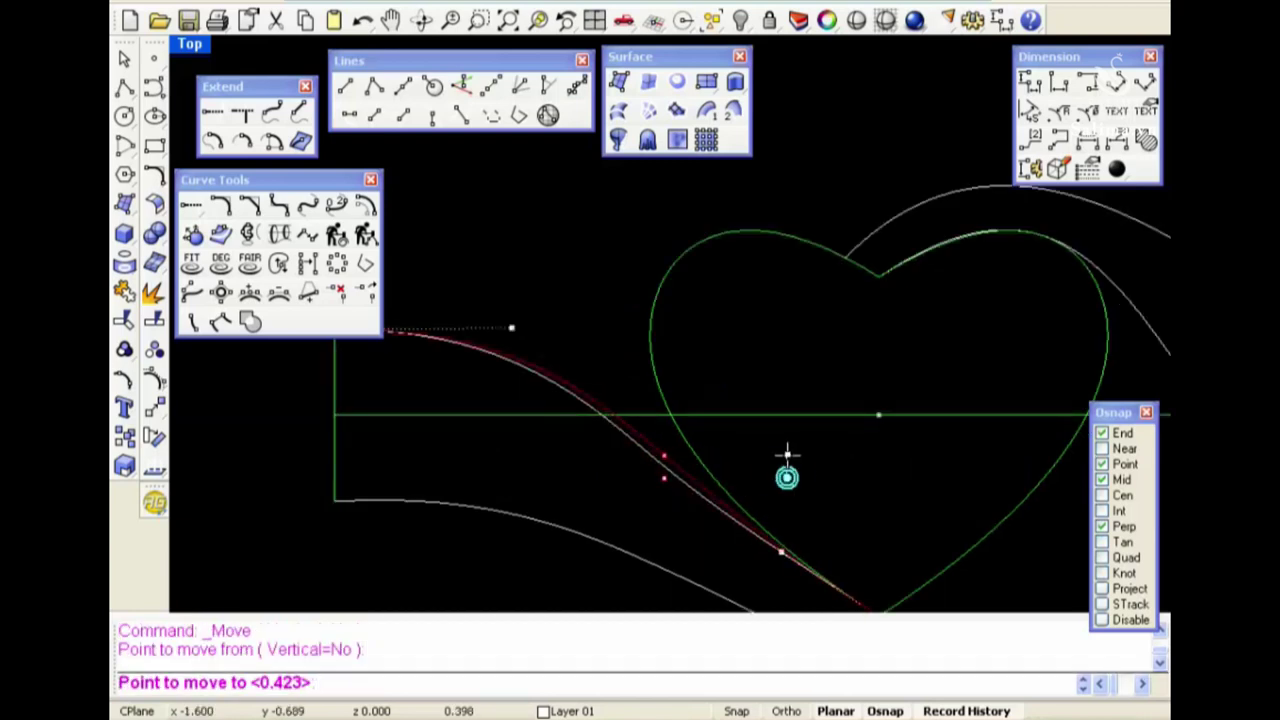
{"action": "type", "text": "m"}
{"action": "key", "text": "Return"}
{"action": "left_click", "coordinate": [789, 466]}
{"action": "left_click", "coordinate": [789, 466]}
{"action": "left_click", "coordinate": [734, 434]}
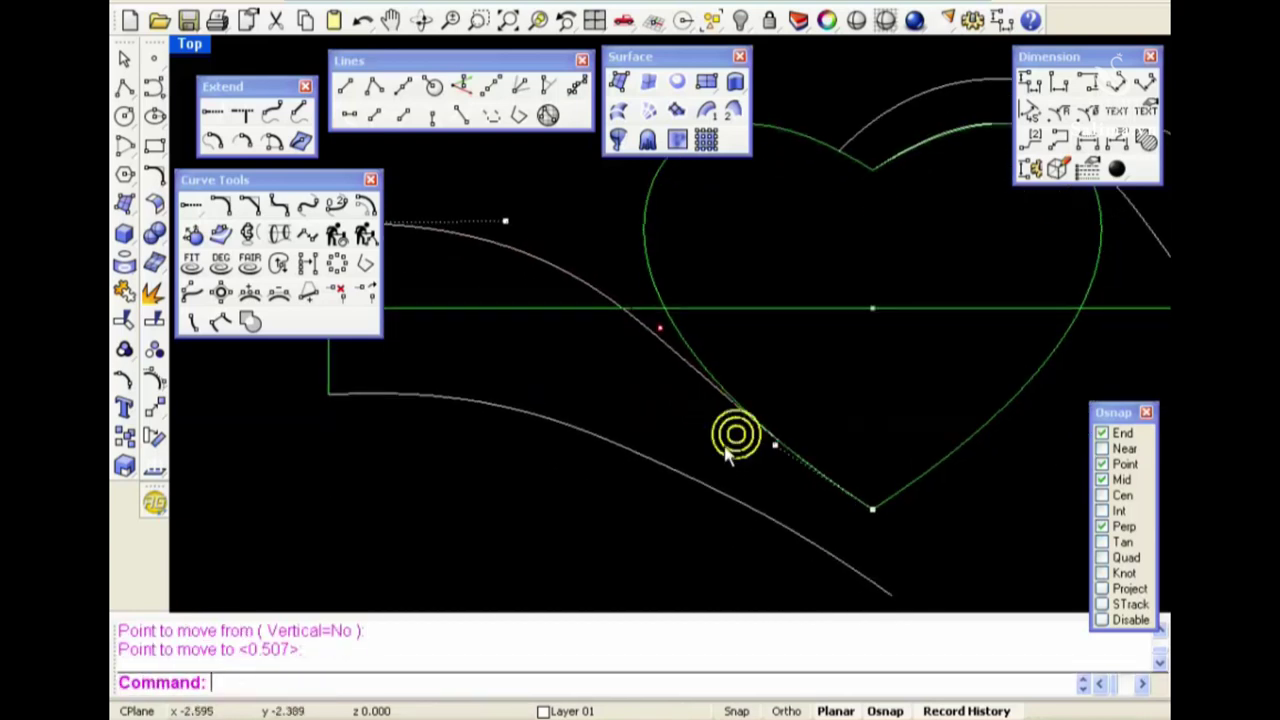
{"action": "left_click", "coordinate": [793, 432]}
{"action": "left_click", "coordinate": [794, 472]}
{"action": "scroll", "coordinate": [805, 457], "scroll_direction": "down", "scroll_amount": 1}
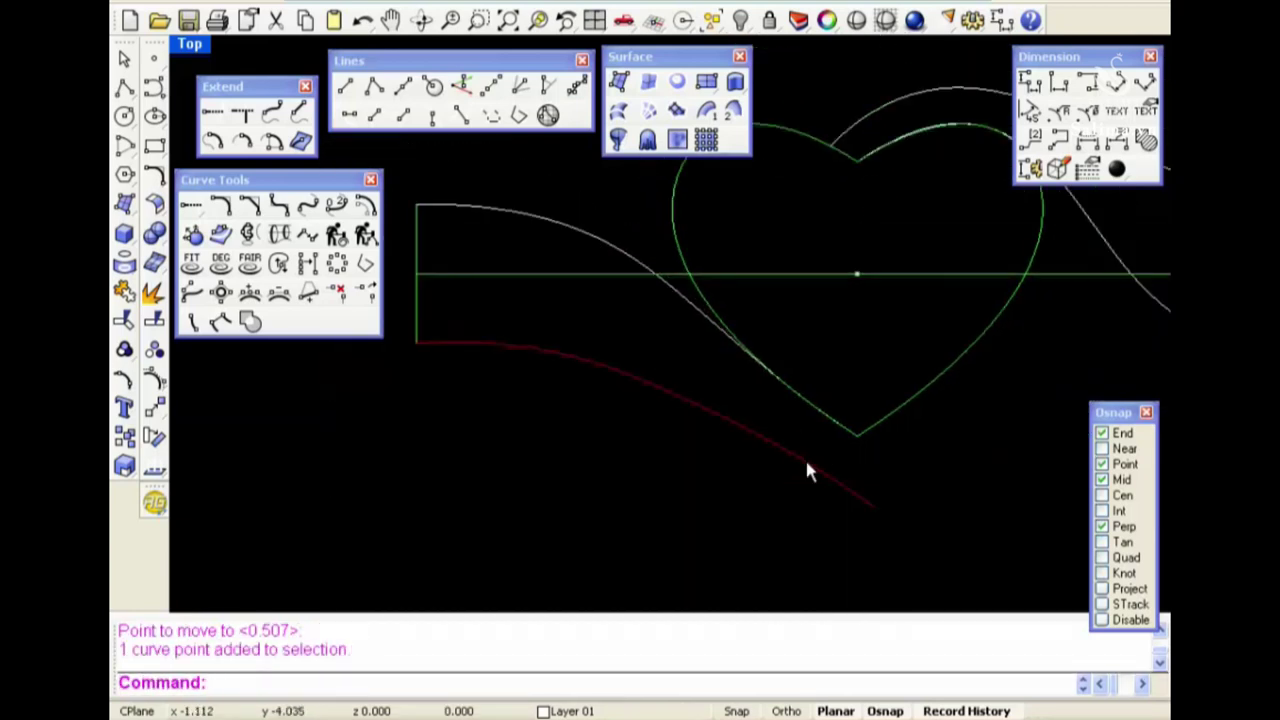
Draw a vertical cutting line from the origin down through the heart's centre
{"action": "type", "text": "l"}
{"action": "key", "text": "Return"}
{"action": "type", "text": "0"}
{"action": "key", "text": "Return"}
{"action": "left_click", "coordinate": [857, 577]}
{"action": "left_click", "coordinate": [862, 541]}
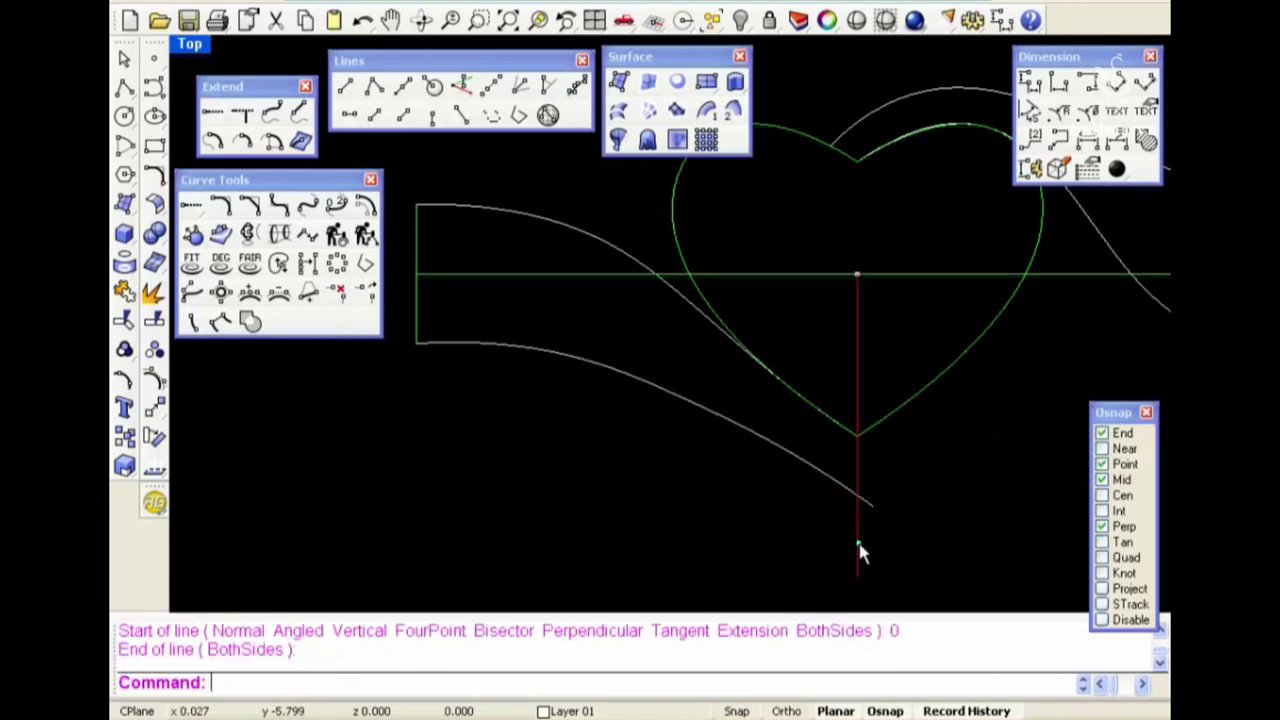
Trim the lower curve's tail at the cutting line, then delete the line
{"action": "type", "text": "t"}
{"action": "key", "text": "Return"}
{"action": "left_click", "coordinate": [863, 503]}
{"action": "key", "text": "Return"}
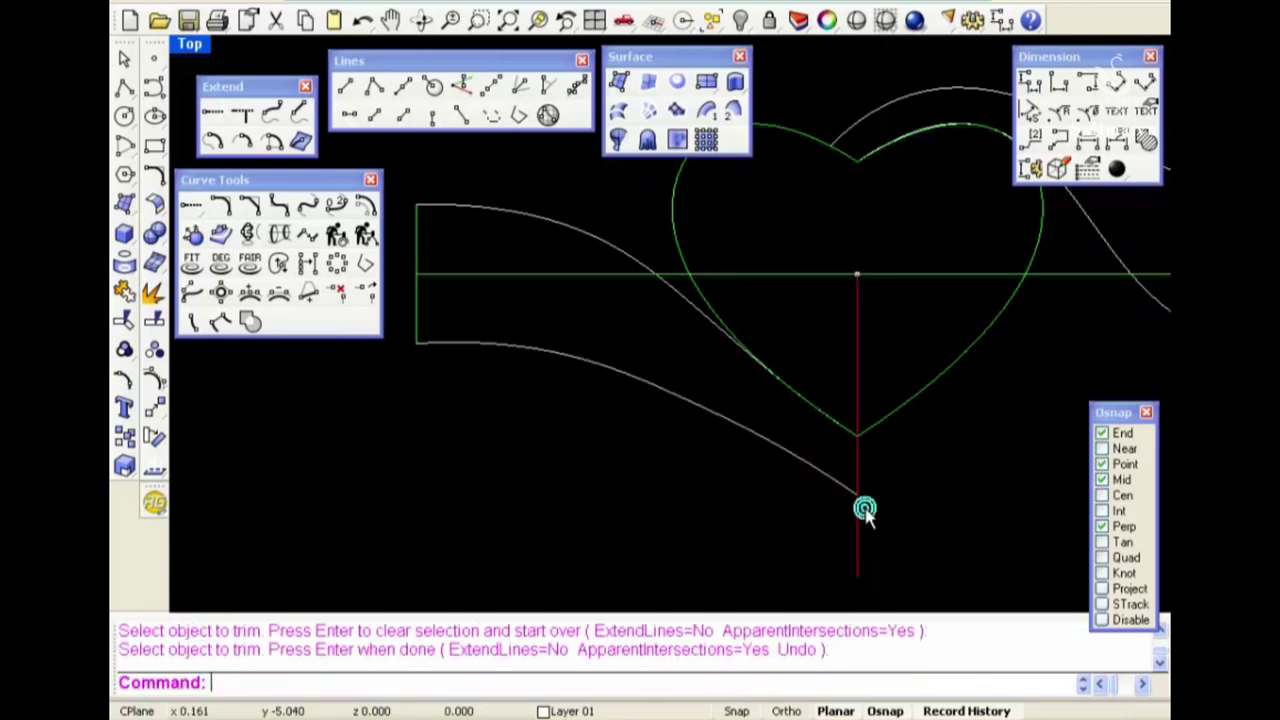
{"action": "key", "text": "Delete"}
Reshape the trimmed lower curve by moving a control point near its end
{"action": "left_click", "coordinate": [832, 483]}
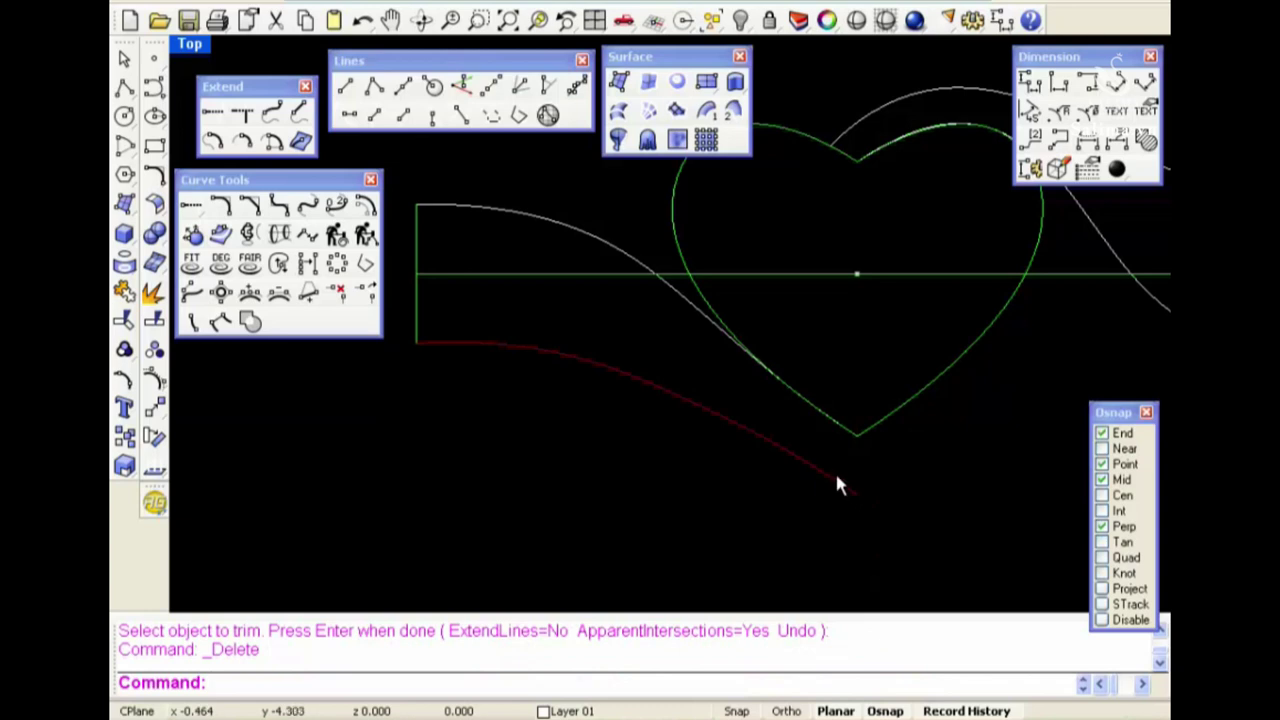
{"action": "key", "text": "F10"}
{"action": "left_click", "coordinate": [686, 400]}
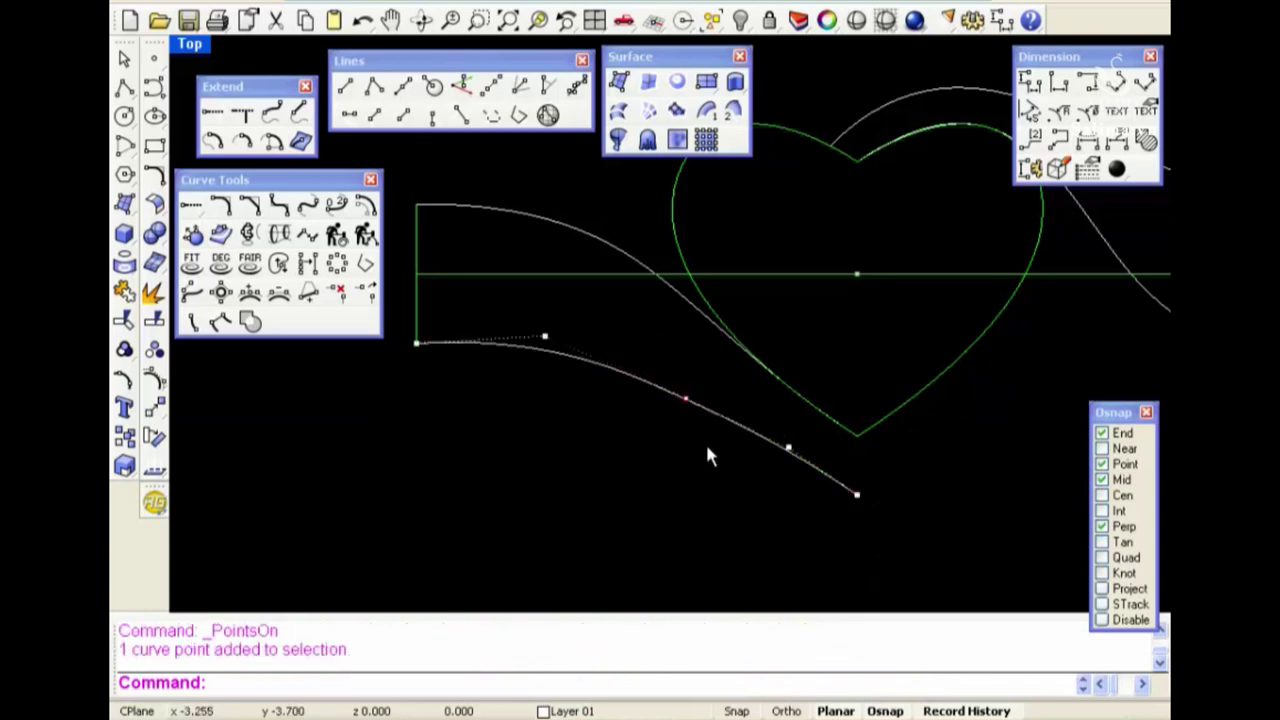
{"action": "scroll", "coordinate": [708, 455], "scroll_direction": "up", "scroll_amount": 1}
{"action": "type", "text": "M"}
{"action": "key", "text": "Return"}
{"action": "left_click", "coordinate": [697, 460]}
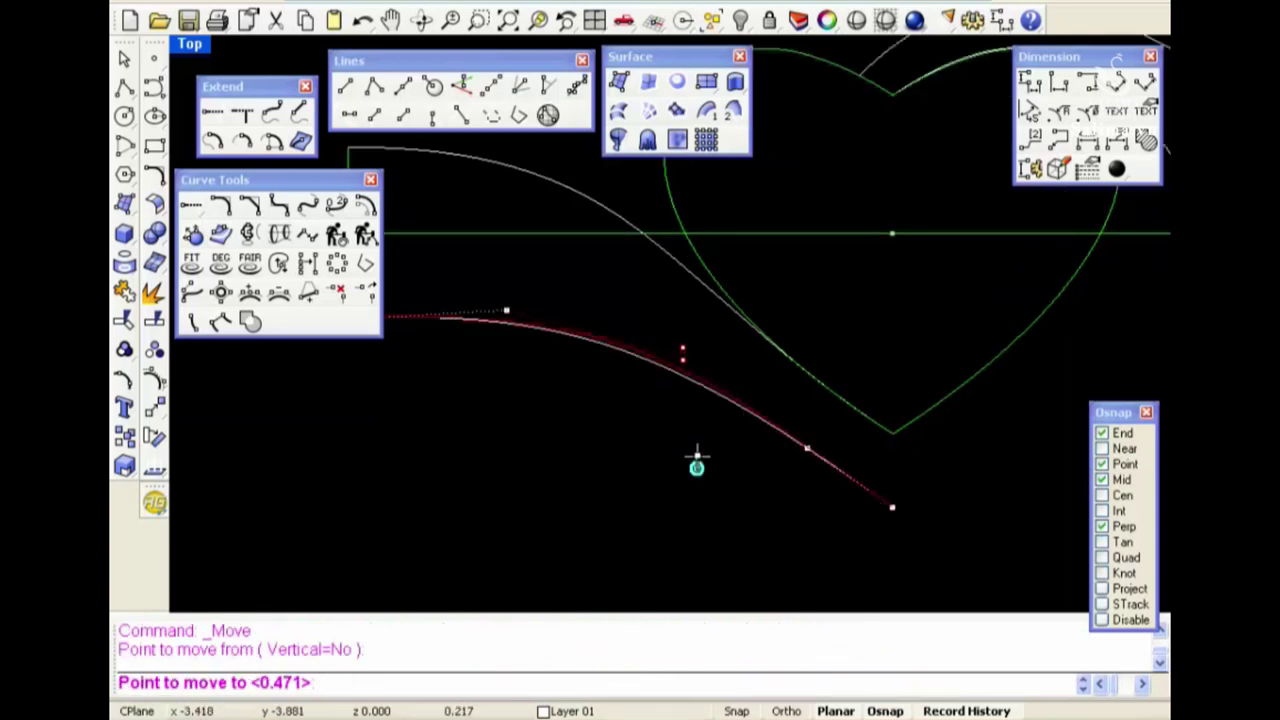
{"action": "left_click", "coordinate": [697, 455]}
{"action": "right_click_drag", "start_coordinate": [697, 455], "coordinate": [791, 482]}
{"action": "right_click_drag", "start_coordinate": [820, 437], "coordinate": [717, 386]}
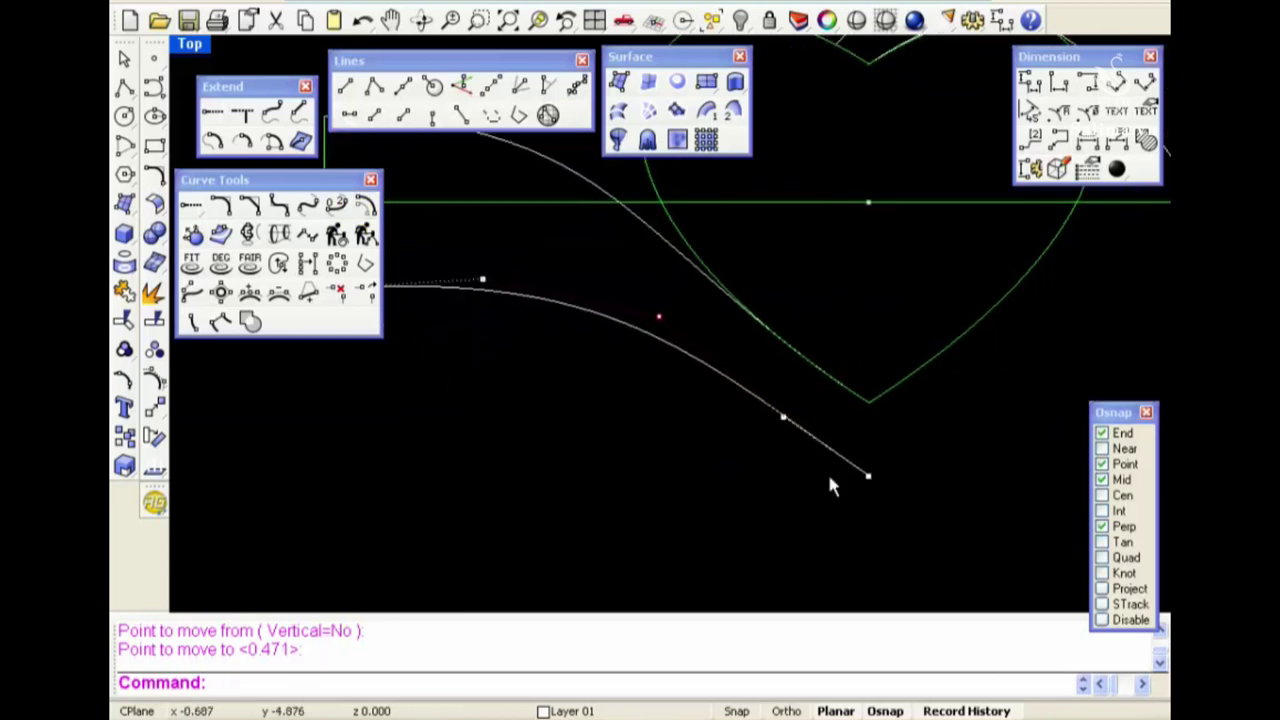
{"action": "key", "text": "Escape"}
Draw two short up-right curves, one from the lower curve's end and one from the heart tip
{"action": "type", "text": "cc"}
{"action": "key", "text": "Return"}
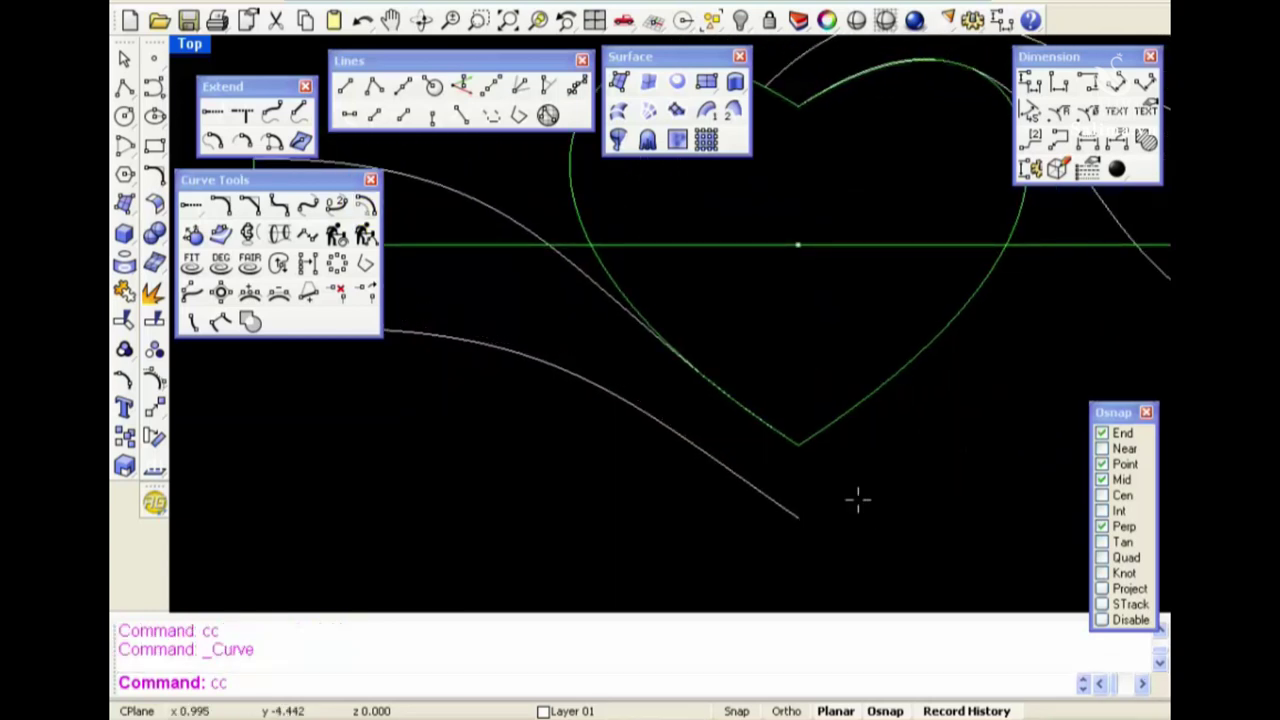
{"action": "left_click", "coordinate": [800, 517]}
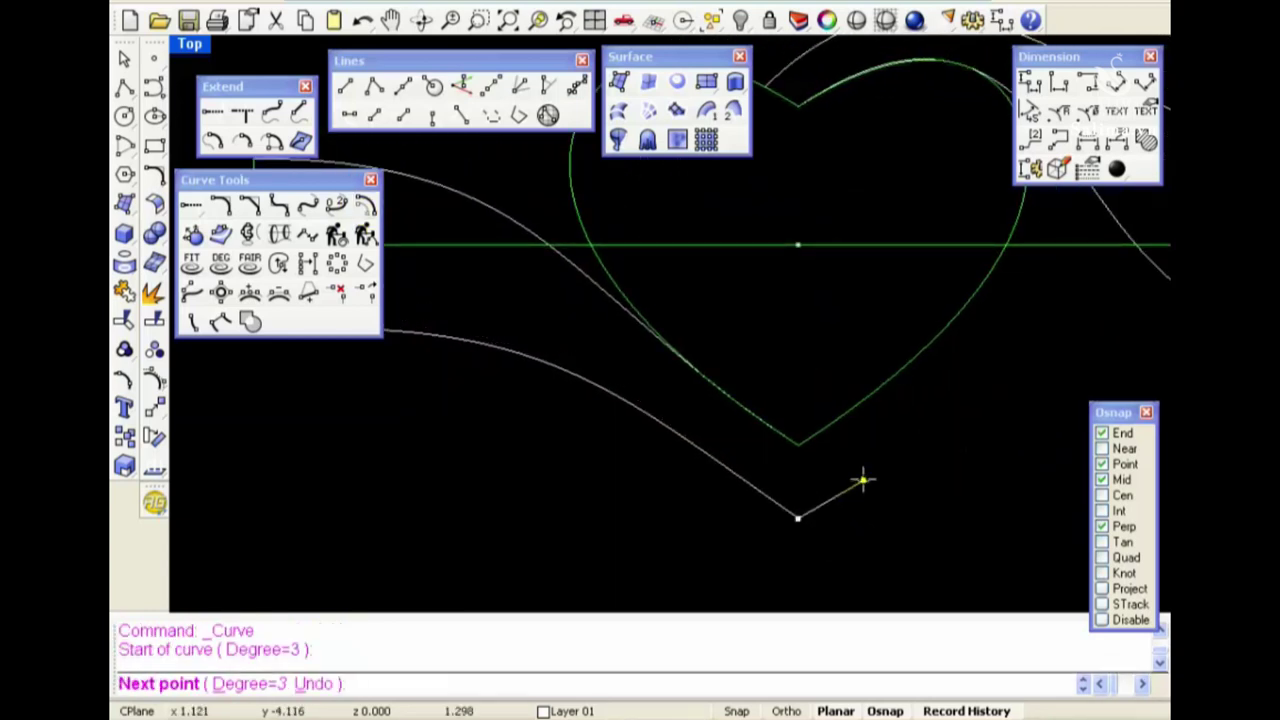
{"action": "left_click", "coordinate": [873, 482]}
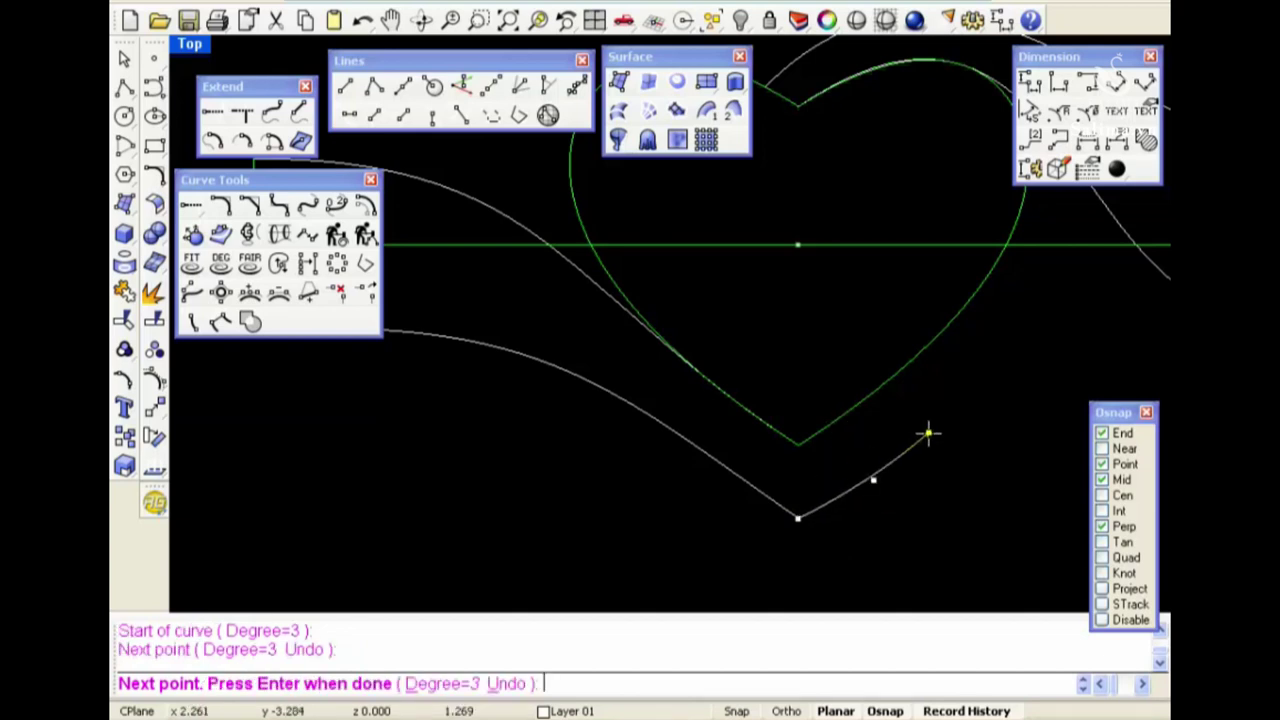
{"action": "left_click", "coordinate": [928, 433]}
{"action": "key", "text": "Return"}
{"action": "type", "text": "cc"}
{"action": "key", "text": "Return"}
{"action": "left_click", "coordinate": [803, 443]}
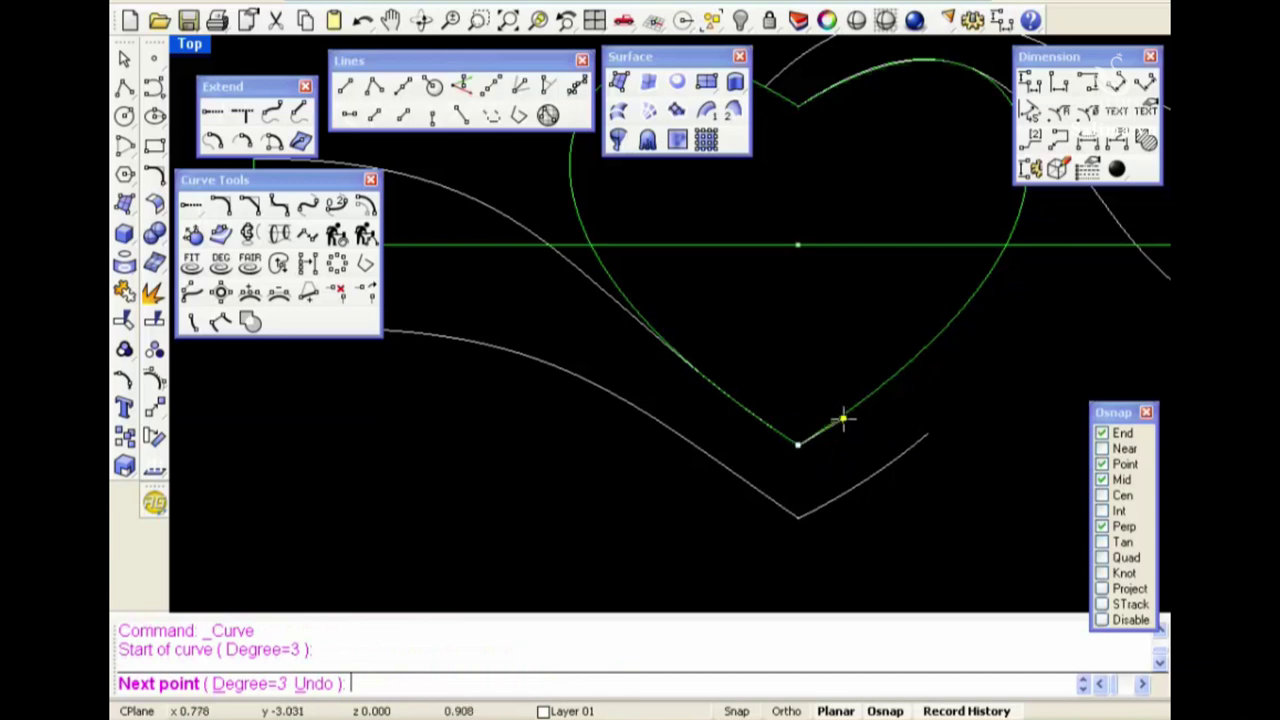
{"action": "left_click", "coordinate": [843, 420]}
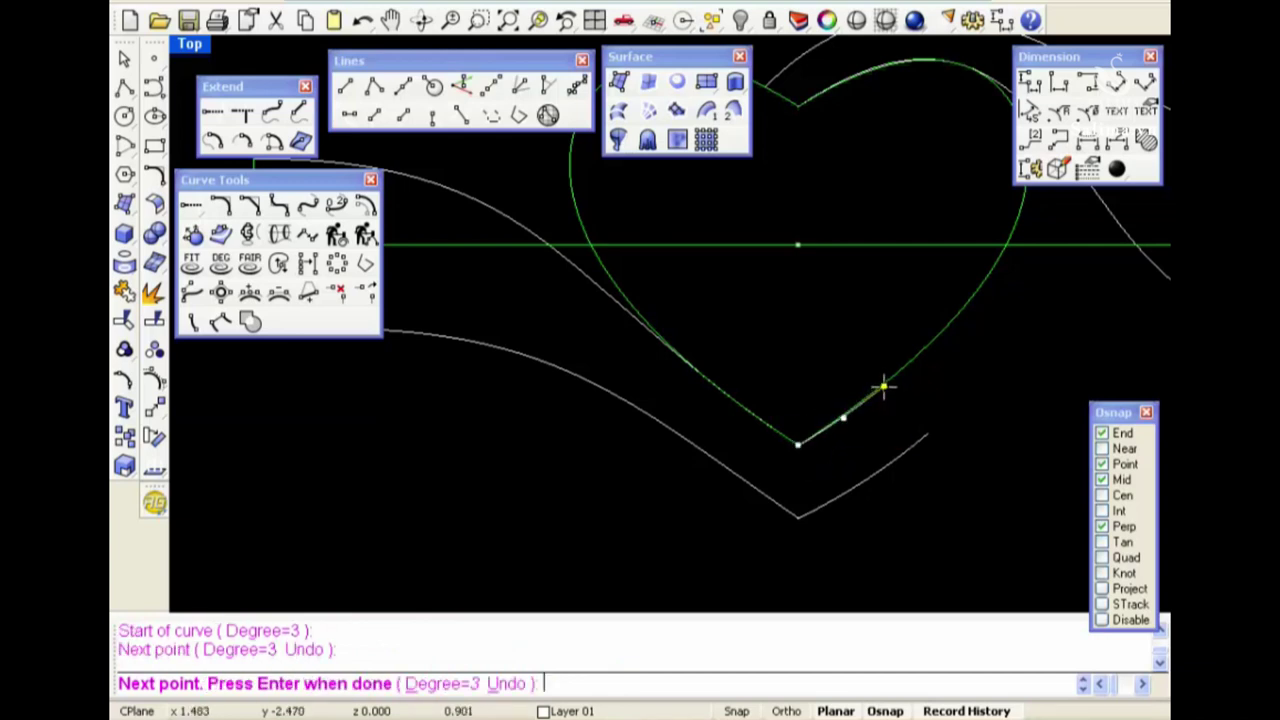
{"action": "left_click", "coordinate": [881, 385]}
{"action": "key", "text": "Return"}
Join the short curves with the left band curves into two open V-shaped curves
{"action": "left_click_drag", "start_coordinate": [751, 323], "coordinate": [956, 564]}
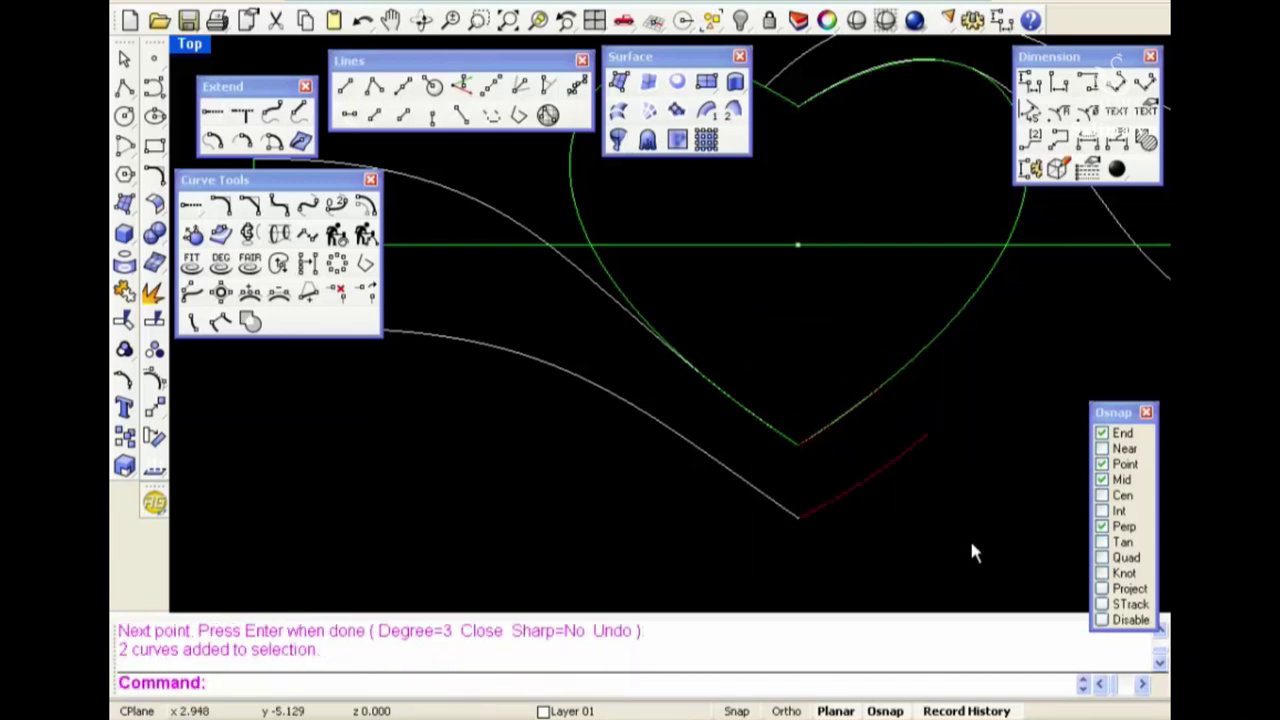
{"action": "scroll", "coordinate": [907, 500], "scroll_direction": "down", "scroll_amount": 2}
{"action": "left_click", "coordinate": [701, 428], "text": "shift"}
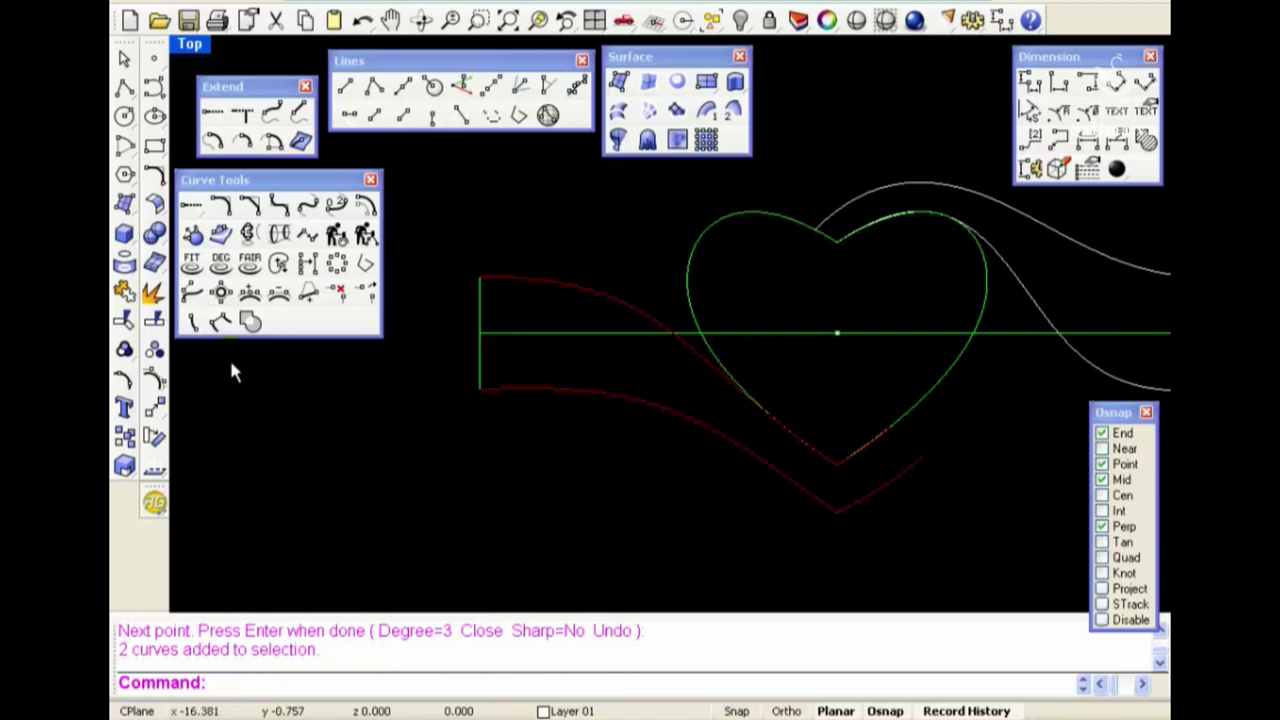
{"action": "left_click", "coordinate": [124, 292]}
{"action": "right_click_drag", "start_coordinate": [1010, 467], "coordinate": [849, 501]}
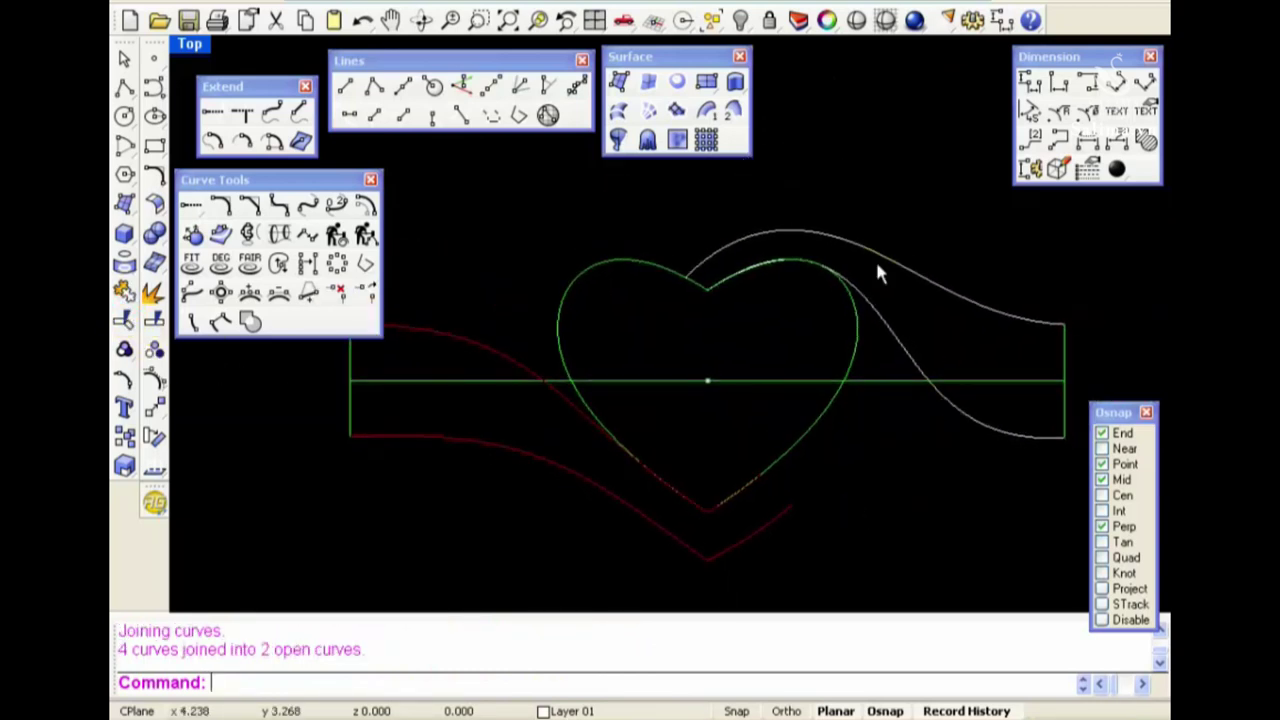
{"action": "key", "text": "Escape"}
Start a line at a curve endpoint and switch to the Front view
{"action": "type", "text": "l"}
{"action": "key", "text": "Return"}
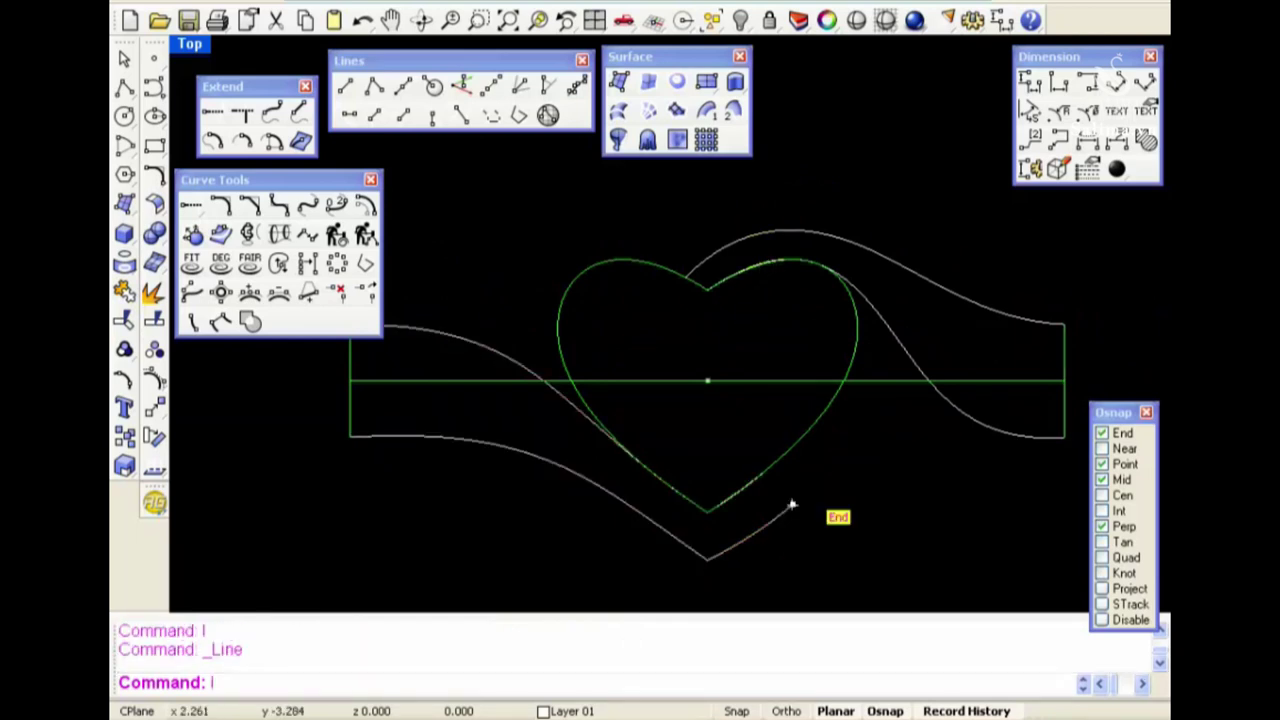
{"action": "left_click", "coordinate": [806, 493]}
{"action": "key", "text": "ctrl+F2"}
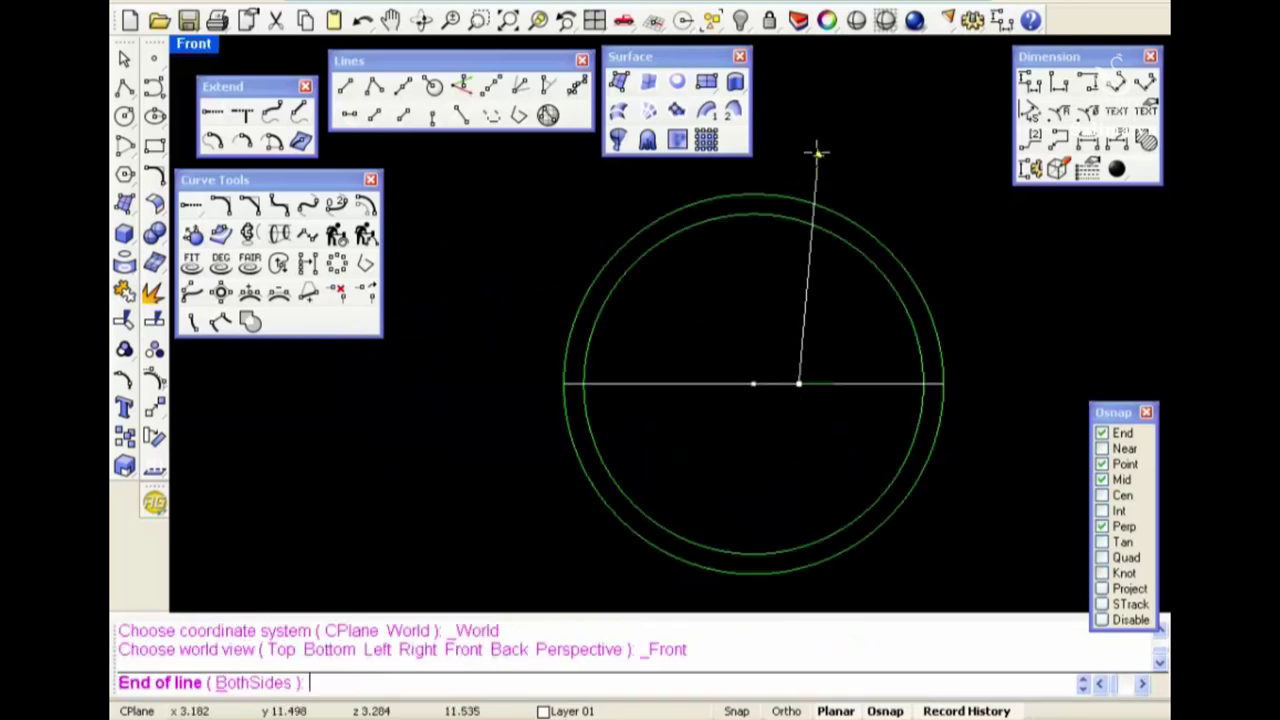
End the right guide line above the rings and cancel an unfinished arc attempt
{"action": "left_click", "coordinate": [806, 134]}
{"action": "key", "text": "ctrl+F4"}
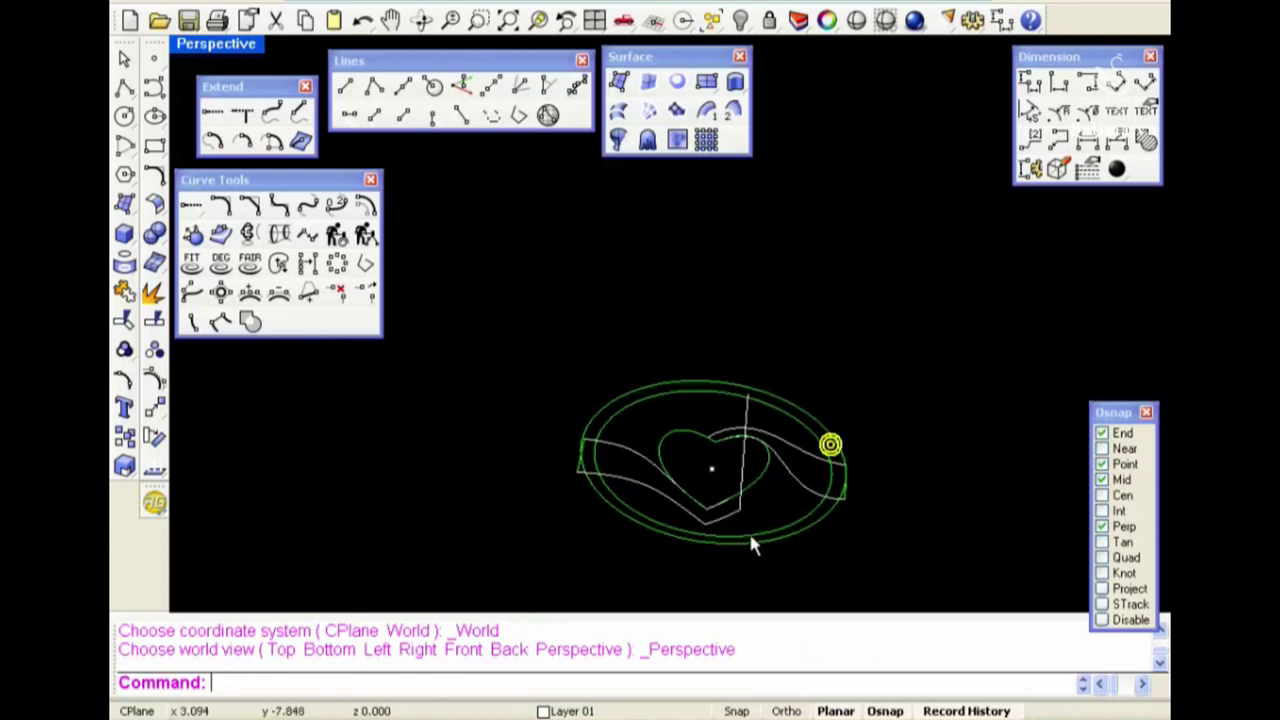
{"action": "mouse_move", "coordinate": [743, 523]}
{"action": "right_mouse_down"}
{"action": "mouse_move", "coordinate": [814, 454]}
{"action": "mouse_move", "coordinate": [803, 434]}
{"action": "right_mouse_up"}
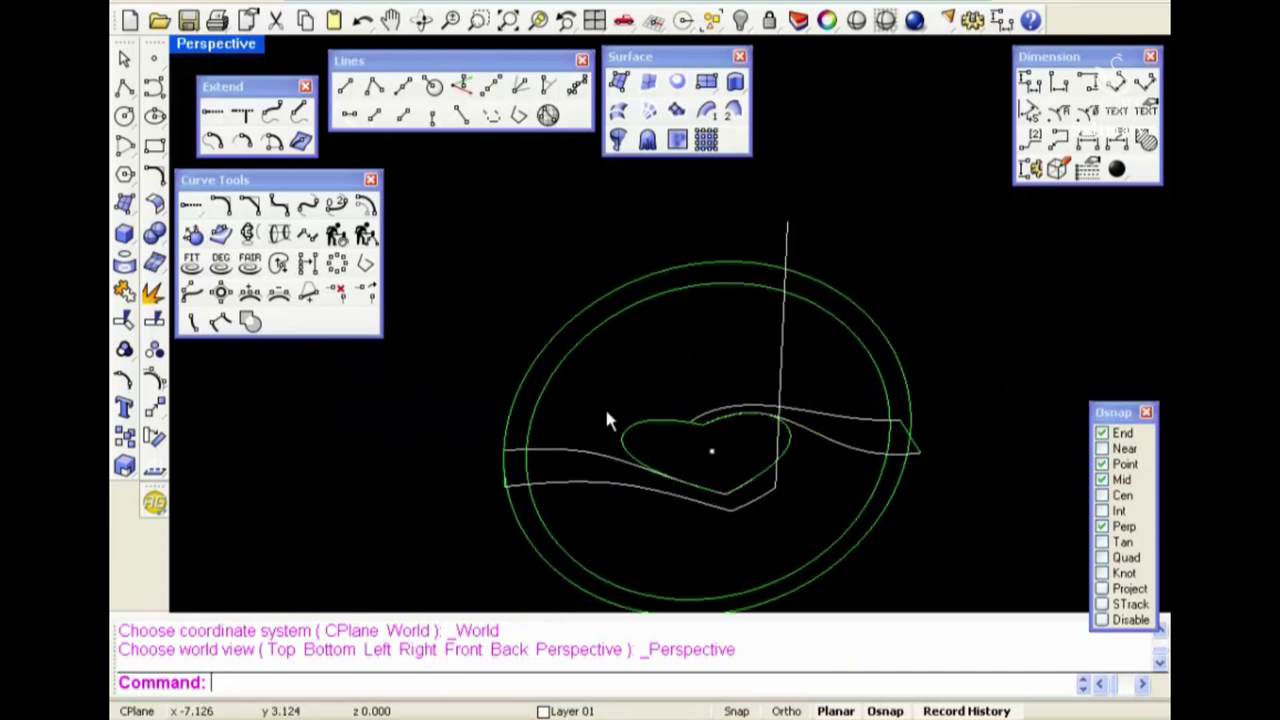
{"action": "type", "text": "D"}
{"action": "key", "text": "Return"}
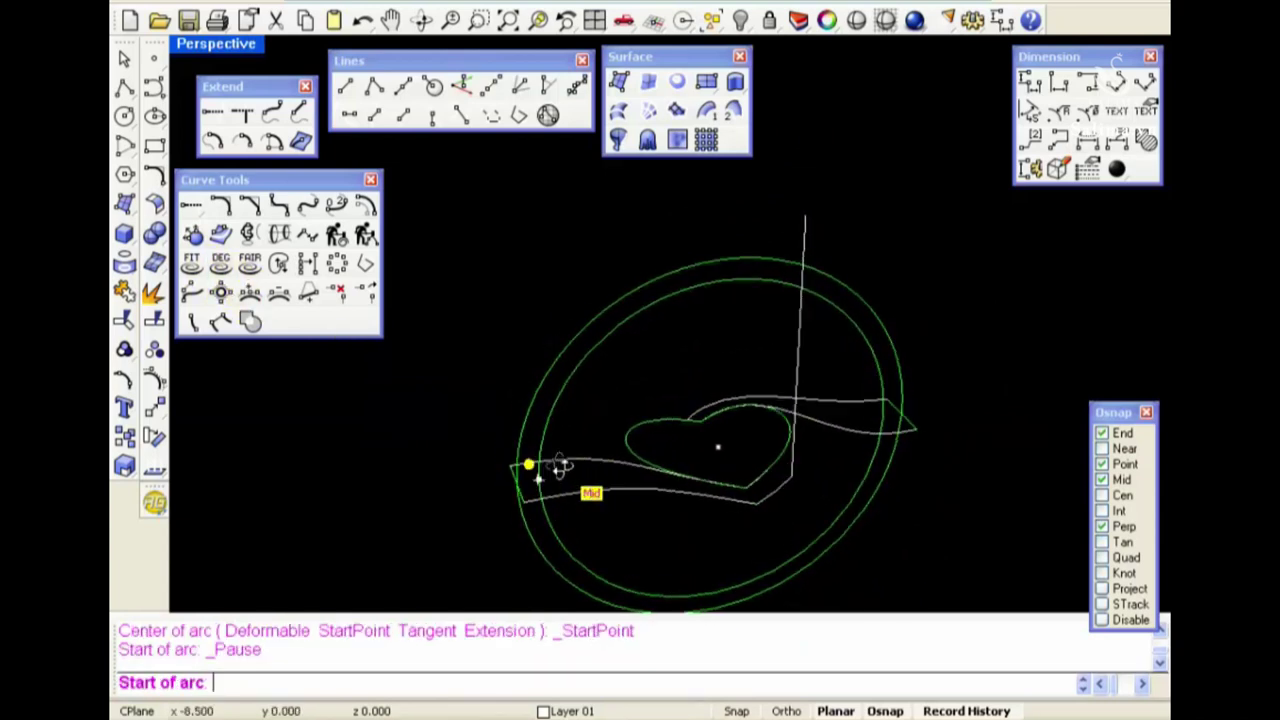
{"action": "left_click", "coordinate": [517, 484]}
{"action": "key", "text": "ctrl+F3"}
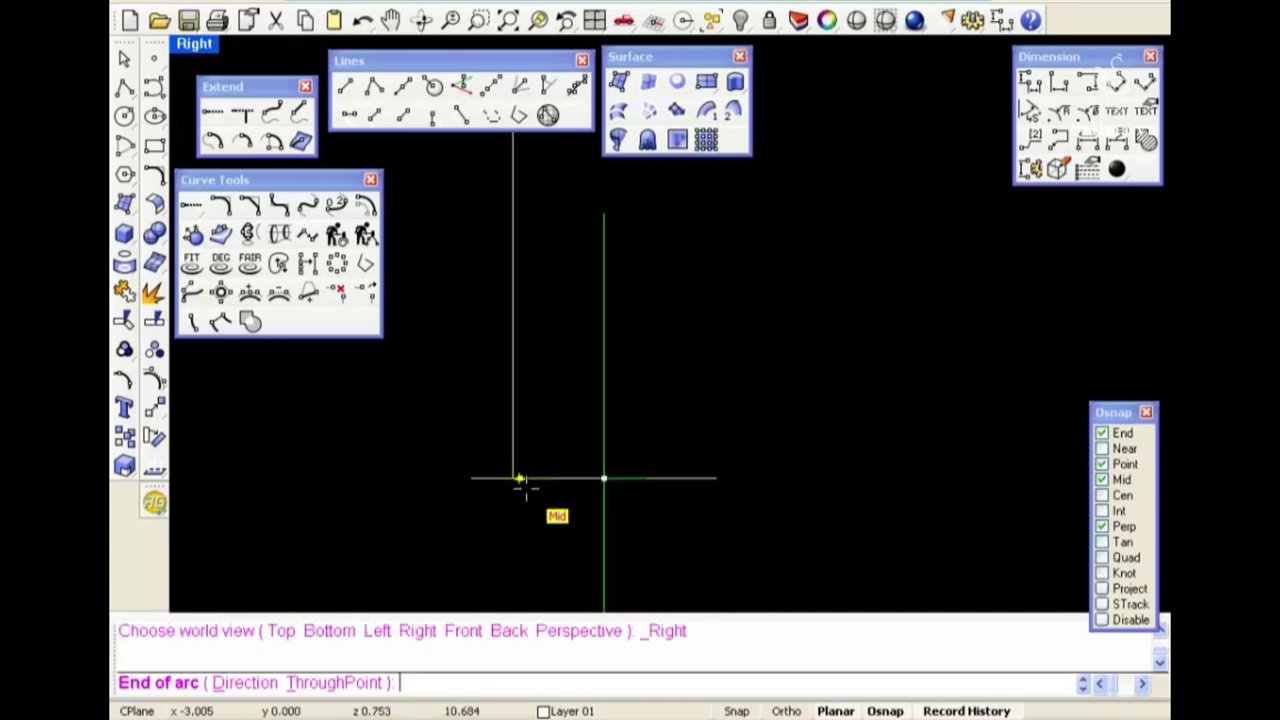
{"action": "key", "text": "ctrl+F2"}
{"action": "scroll", "coordinate": [712, 385], "scroll_direction": "up", "scroll_amount": 2}
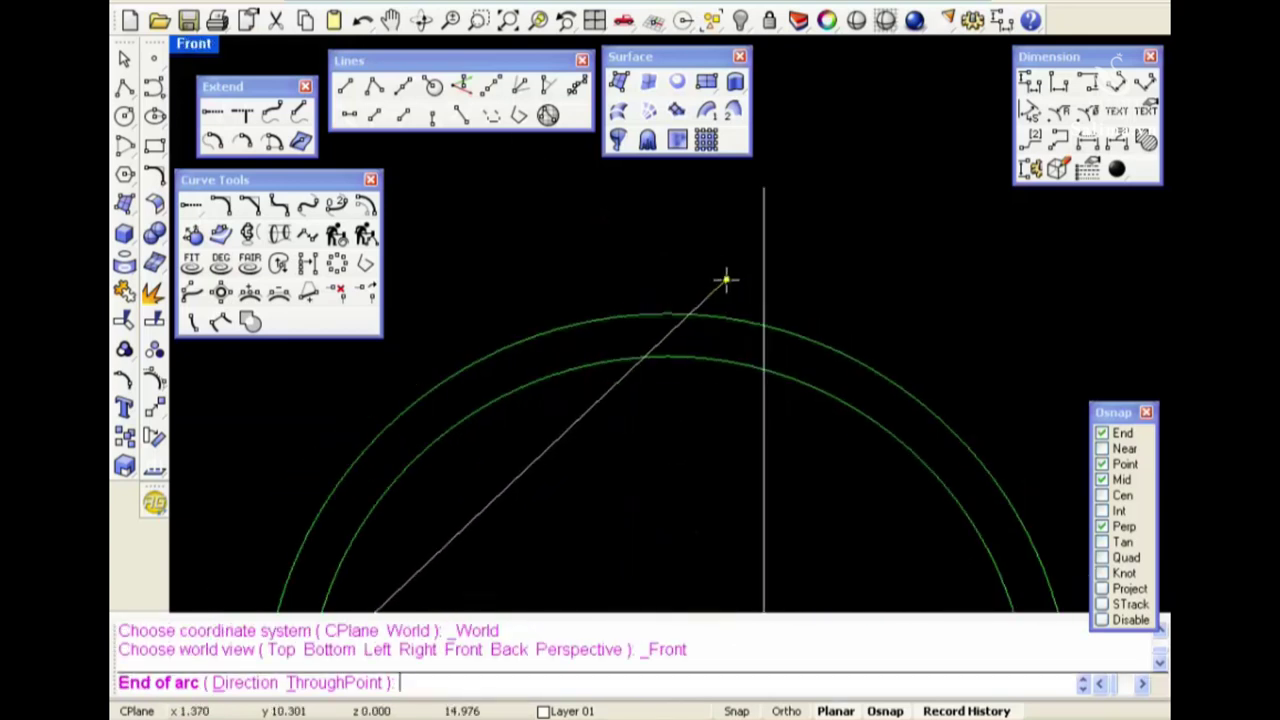
{"action": "scroll", "coordinate": [717, 280], "scroll_direction": "down", "scroll_amount": 2}
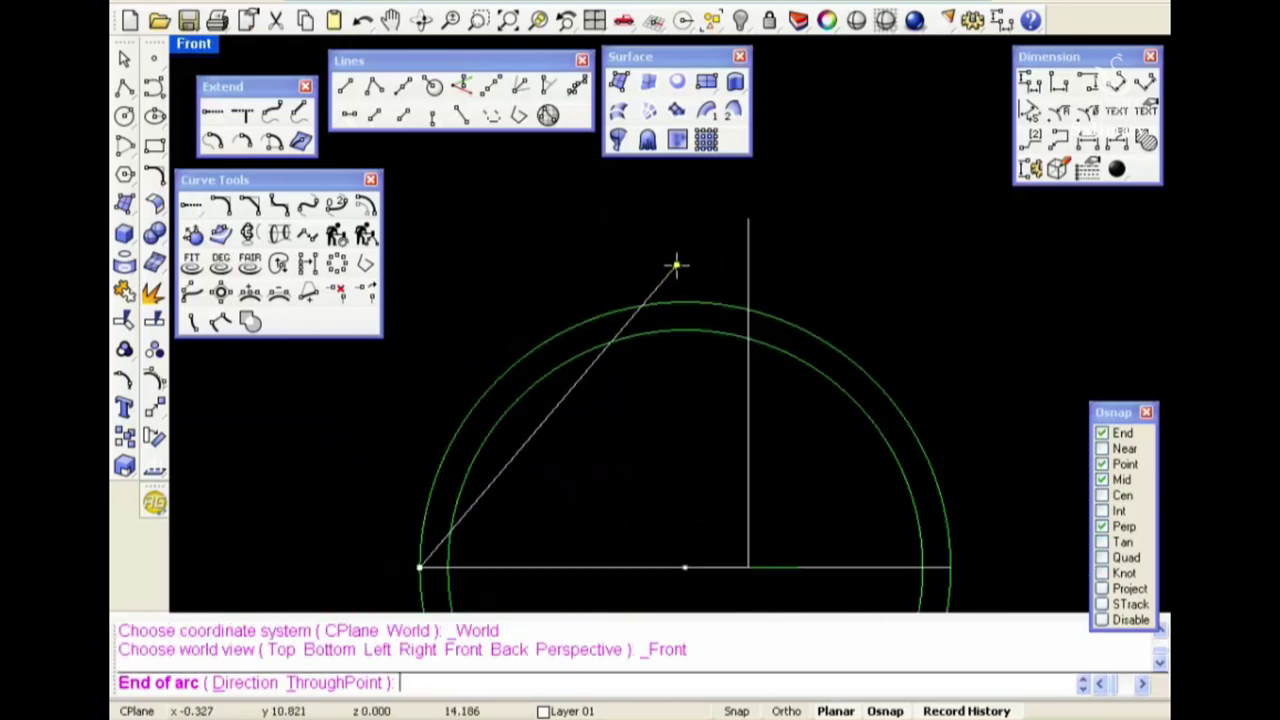
{"action": "key", "text": "Escape"}
Draw a vertical guide line up from the origin 0
{"action": "type", "text": "l"}
{"action": "key", "text": "Return"}
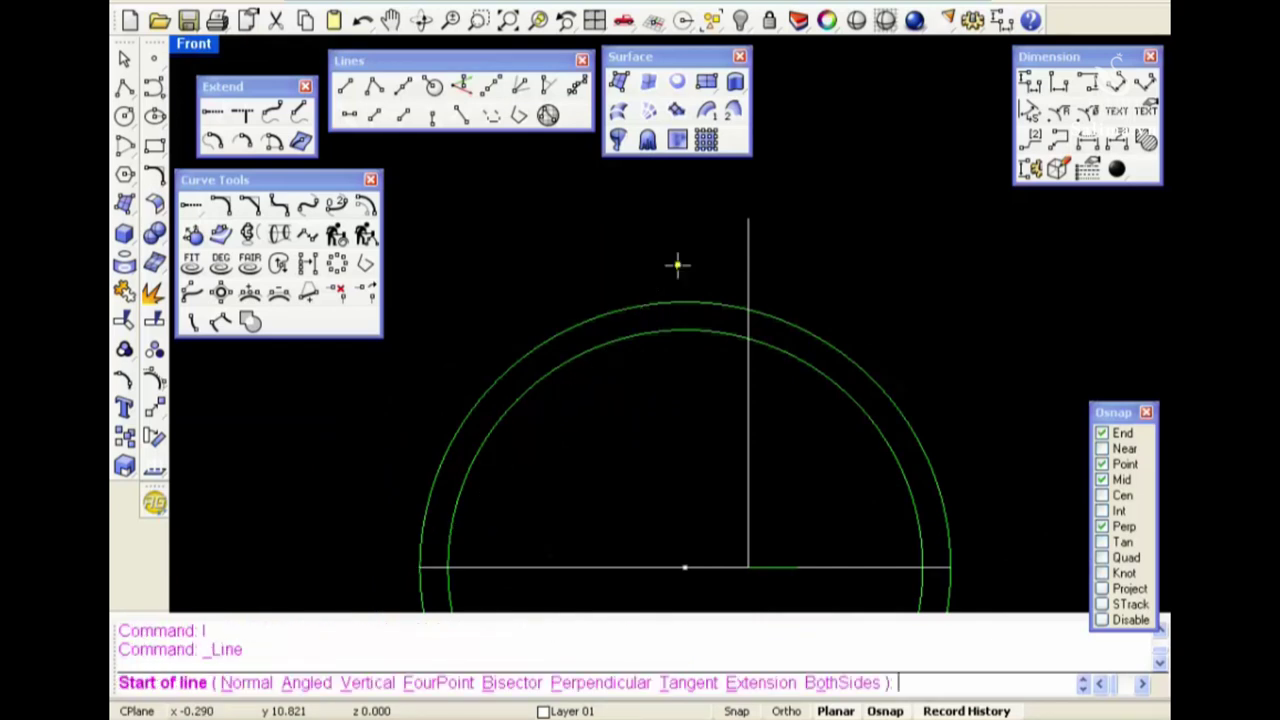
{"action": "type", "text": "0"}
{"action": "key", "text": "Return"}
{"action": "left_click", "coordinate": [679, 205]}
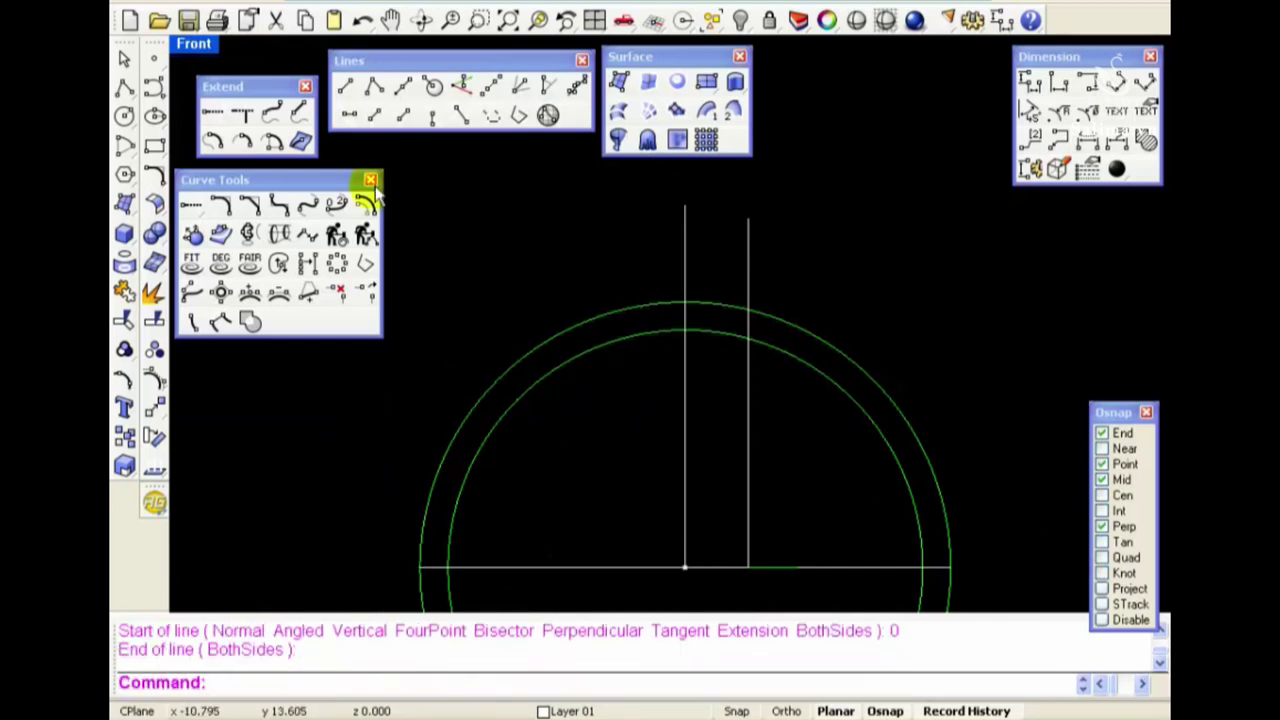
Draw an arc from the outer ring's left side, rising straight up to the guide line's top
{"action": "key", "text": "F4"}
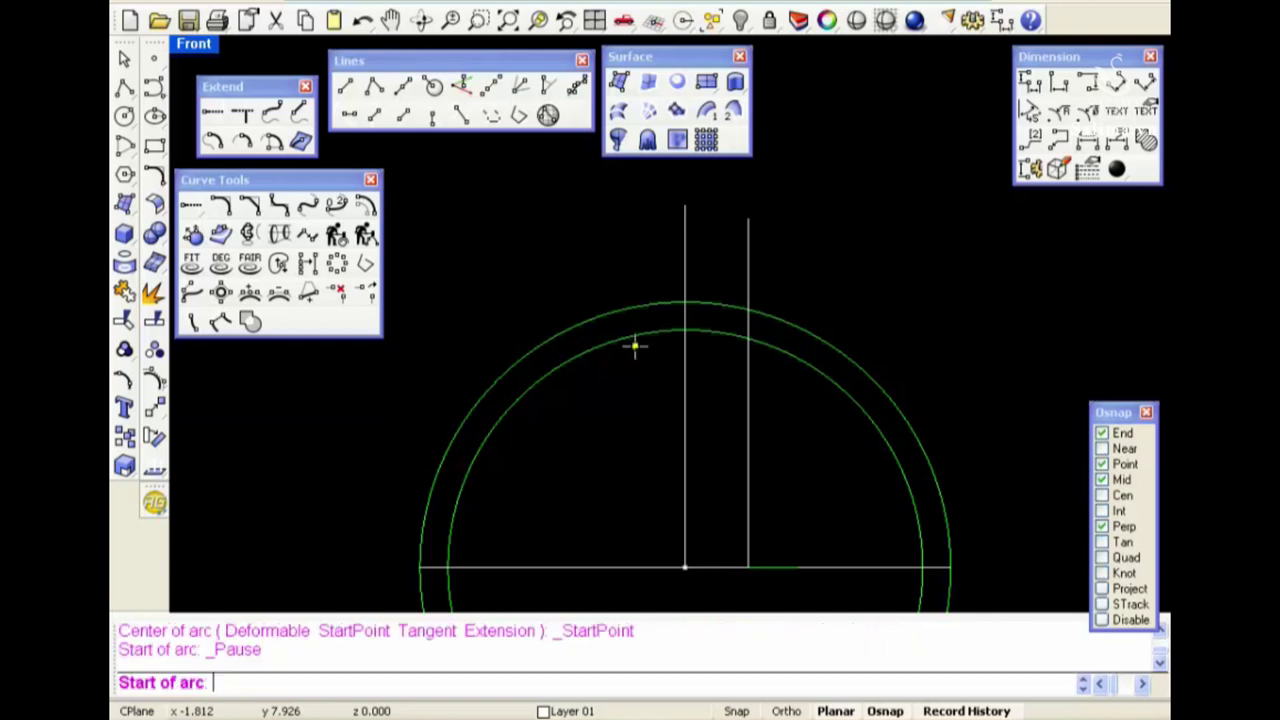
{"action": "key", "text": "ctrl+F4"}
{"action": "left_click", "coordinate": [514, 426]}
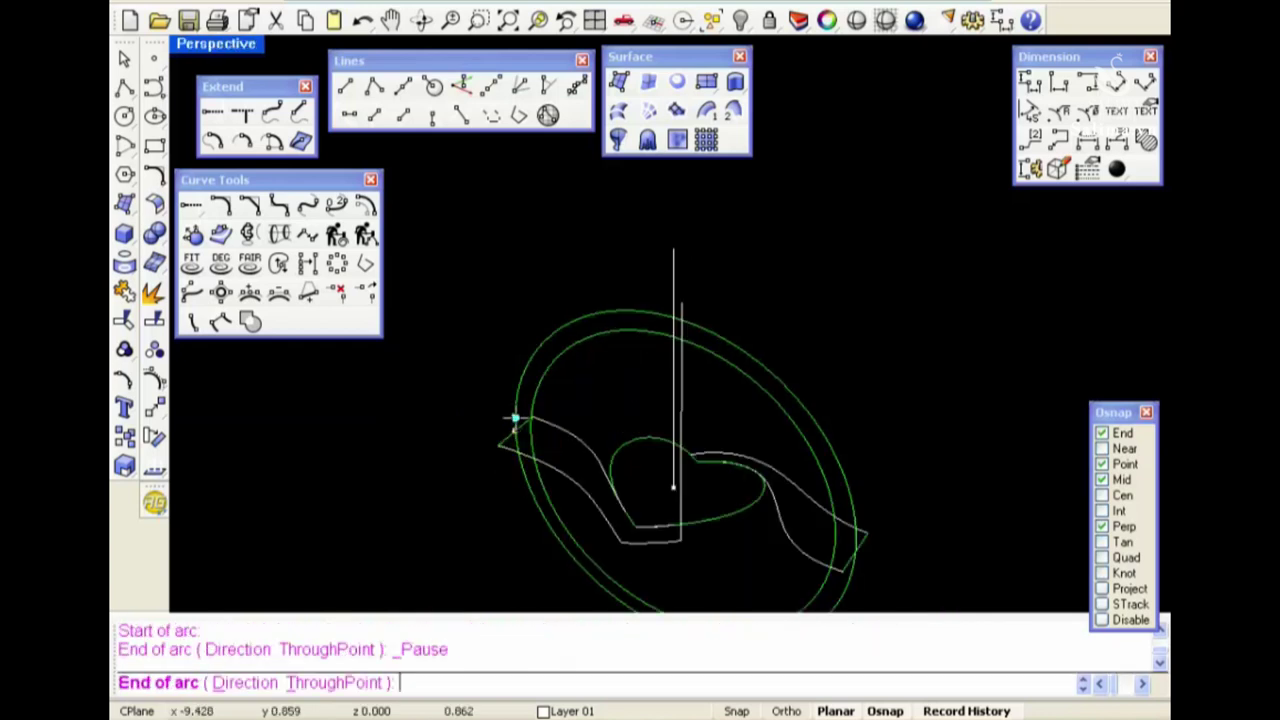
{"action": "key", "text": "ctrl+F2"}
{"action": "scroll", "coordinate": [663, 277], "scroll_direction": "up", "scroll_amount": 2}
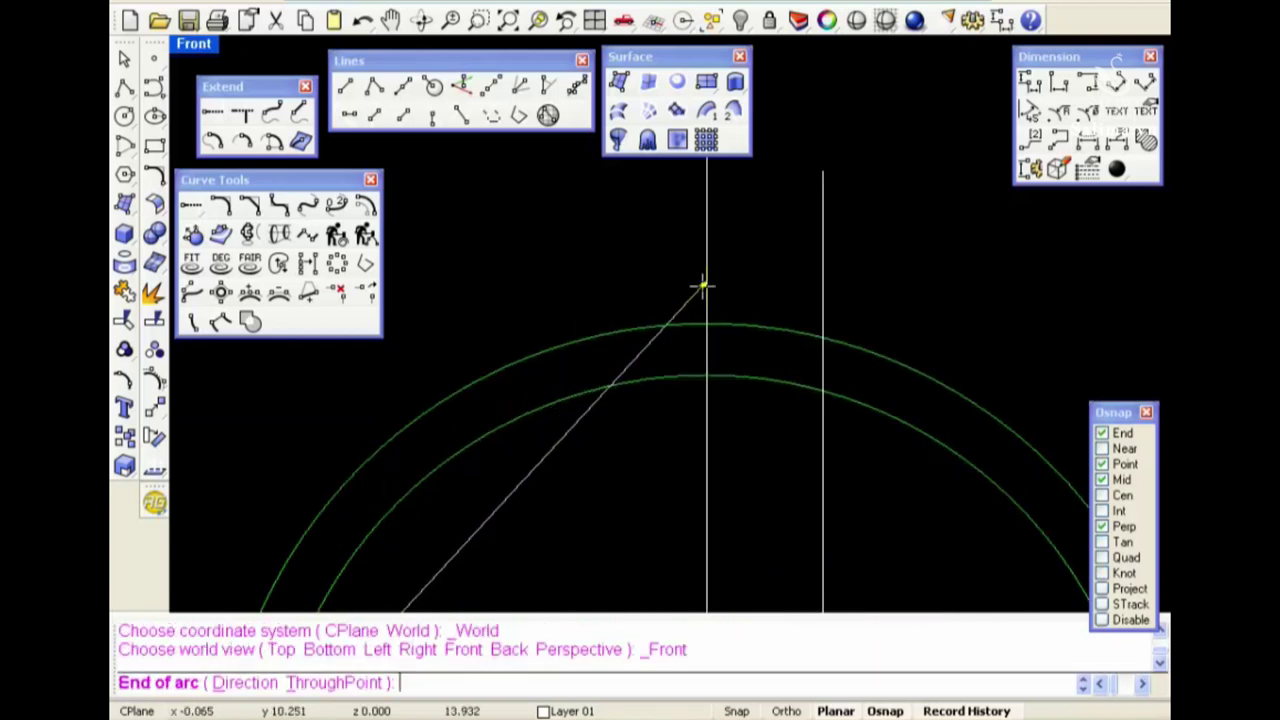
{"action": "left_click", "coordinate": [710, 234]}
{"action": "scroll", "coordinate": [710, 233], "scroll_direction": "down", "scroll_amount": 3}
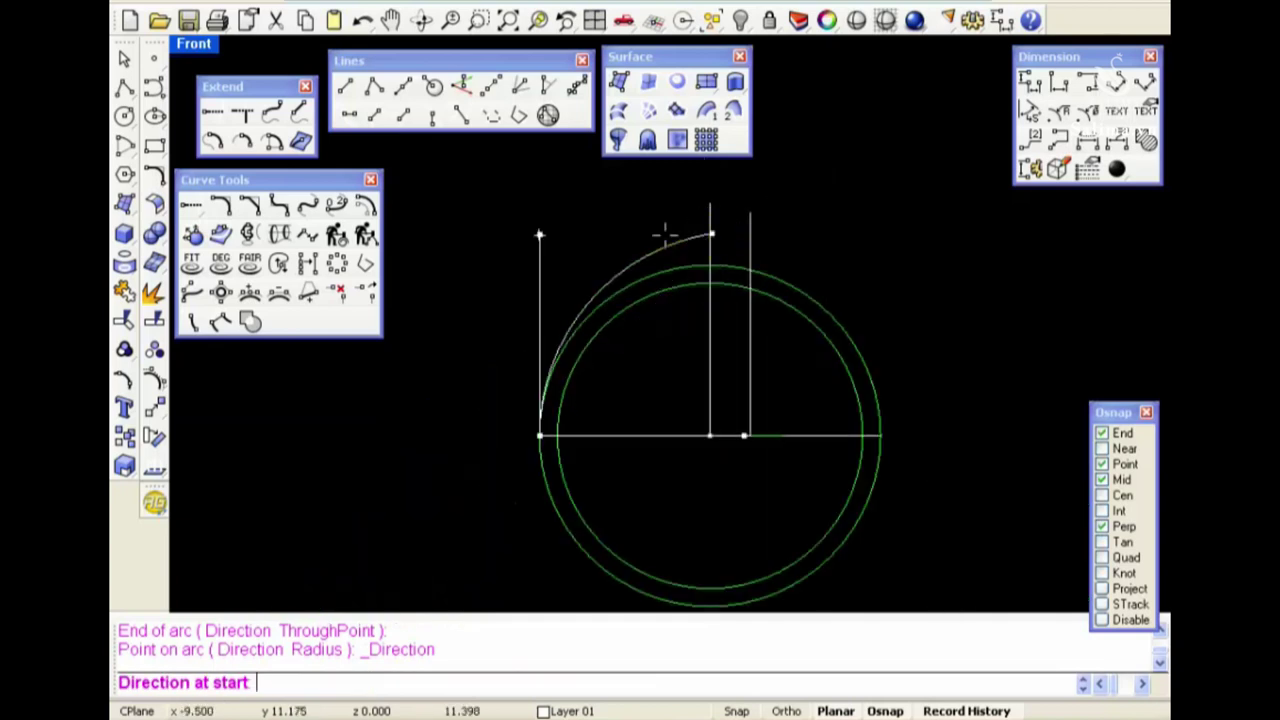
{"action": "left_click", "coordinate": [665, 235]}
{"action": "scroll", "coordinate": [714, 232], "scroll_direction": "up", "scroll_amount": 2}
{"action": "scroll", "coordinate": [718, 238], "scroll_direction": "up", "scroll_amount": 2}
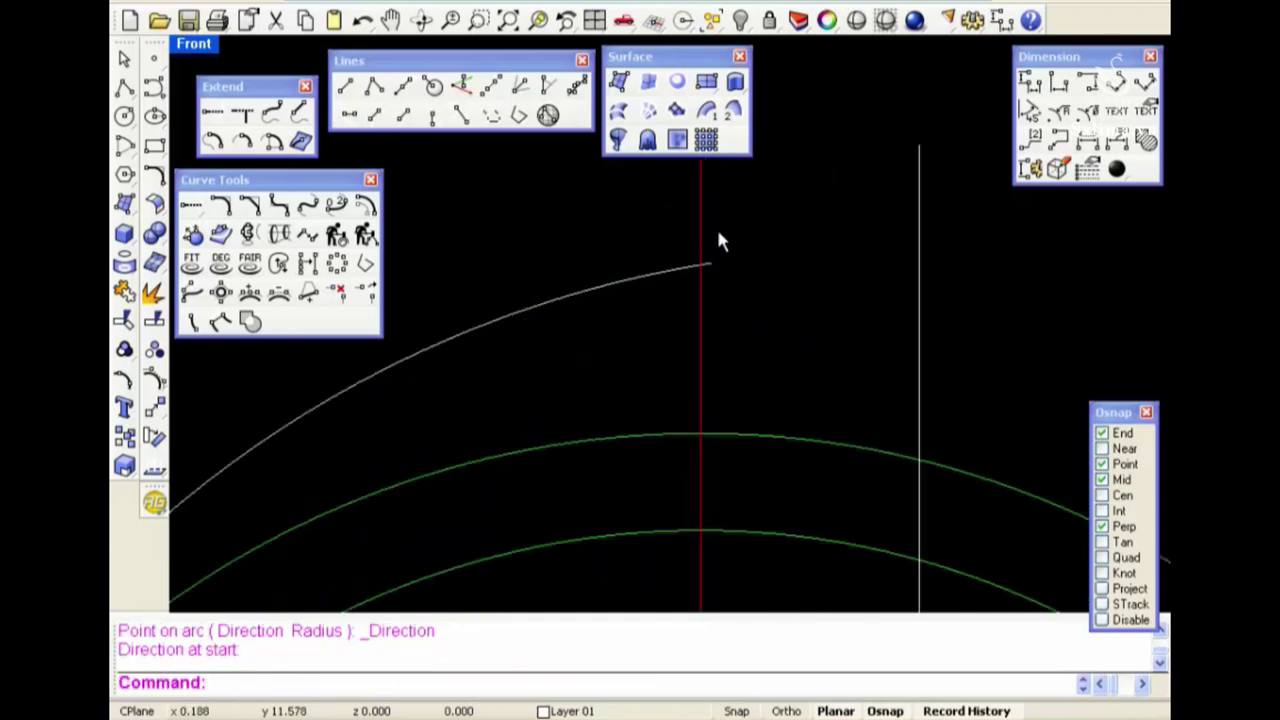
Trim off the guide line portion above the arc's end
{"action": "type", "text": "t"}
{"action": "key", "text": "Return"}
{"action": "left_click", "coordinate": [710, 260]}
{"action": "scroll", "coordinate": [764, 288], "scroll_direction": "up", "scroll_amount": 1}
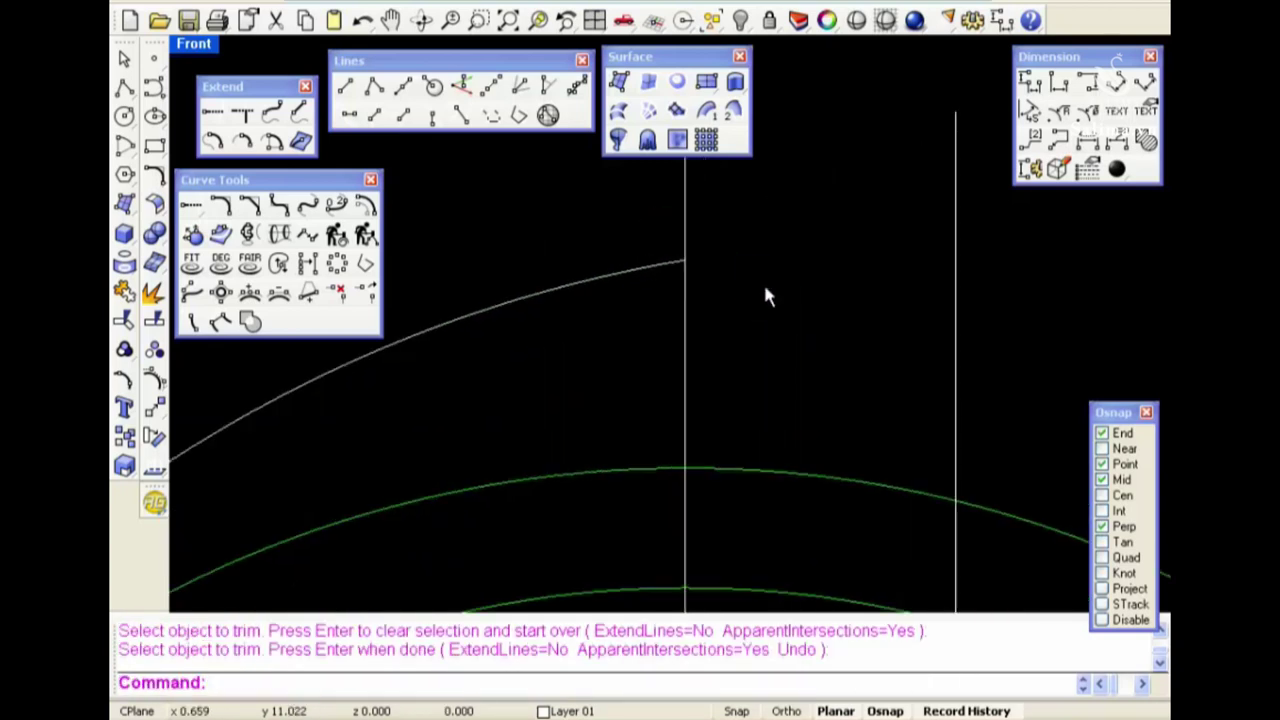
Draw a second arc from the first arc's peak down to the right guide line
{"action": "key", "text": "Return"}
{"action": "left_click", "coordinate": [689, 264]}
{"action": "scroll", "coordinate": [690, 265], "scroll_direction": "down", "scroll_amount": 2}
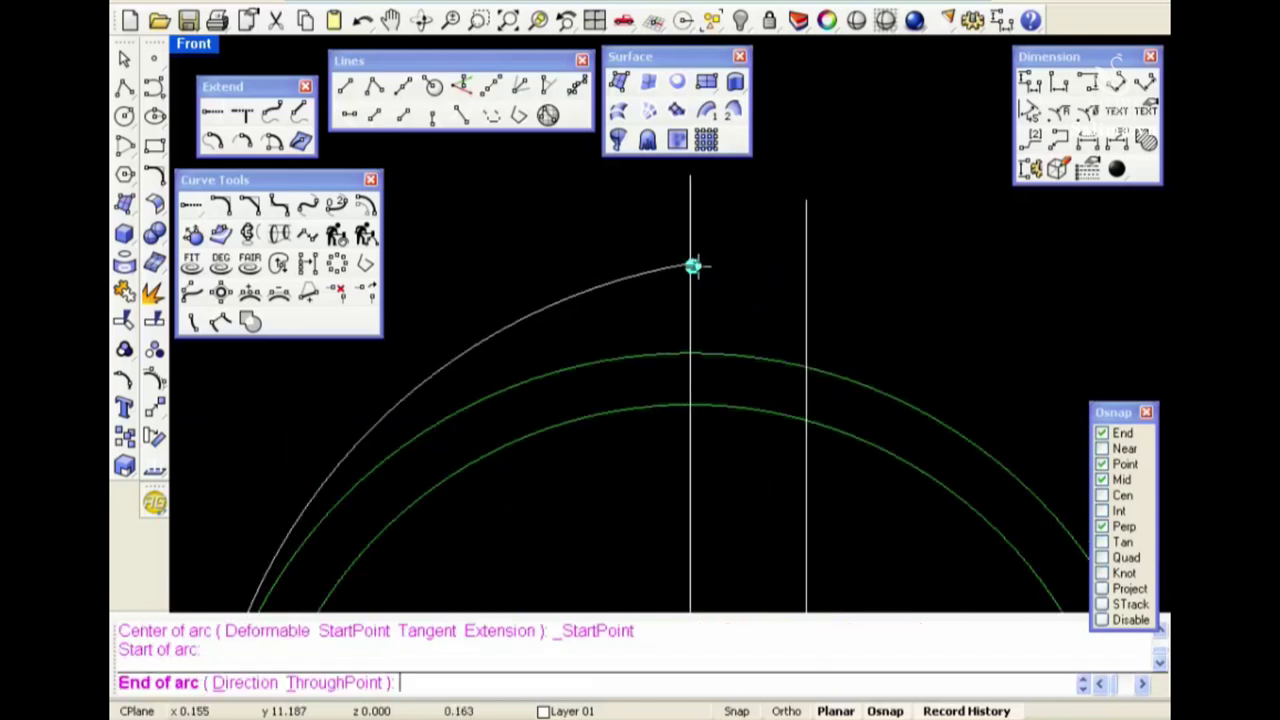
{"action": "left_click", "coordinate": [816, 305]}
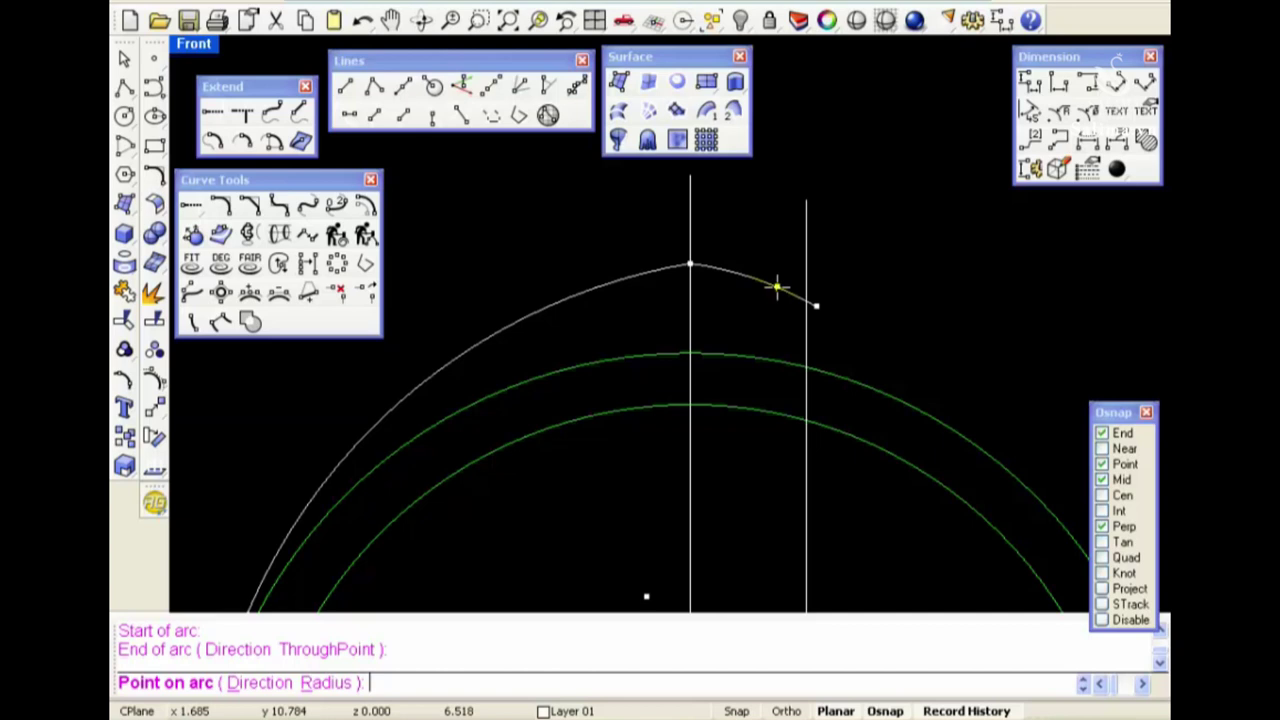
{"action": "left_click", "coordinate": [777, 288]}
{"action": "scroll", "coordinate": [683, 276], "scroll_direction": "down", "scroll_amount": 2}
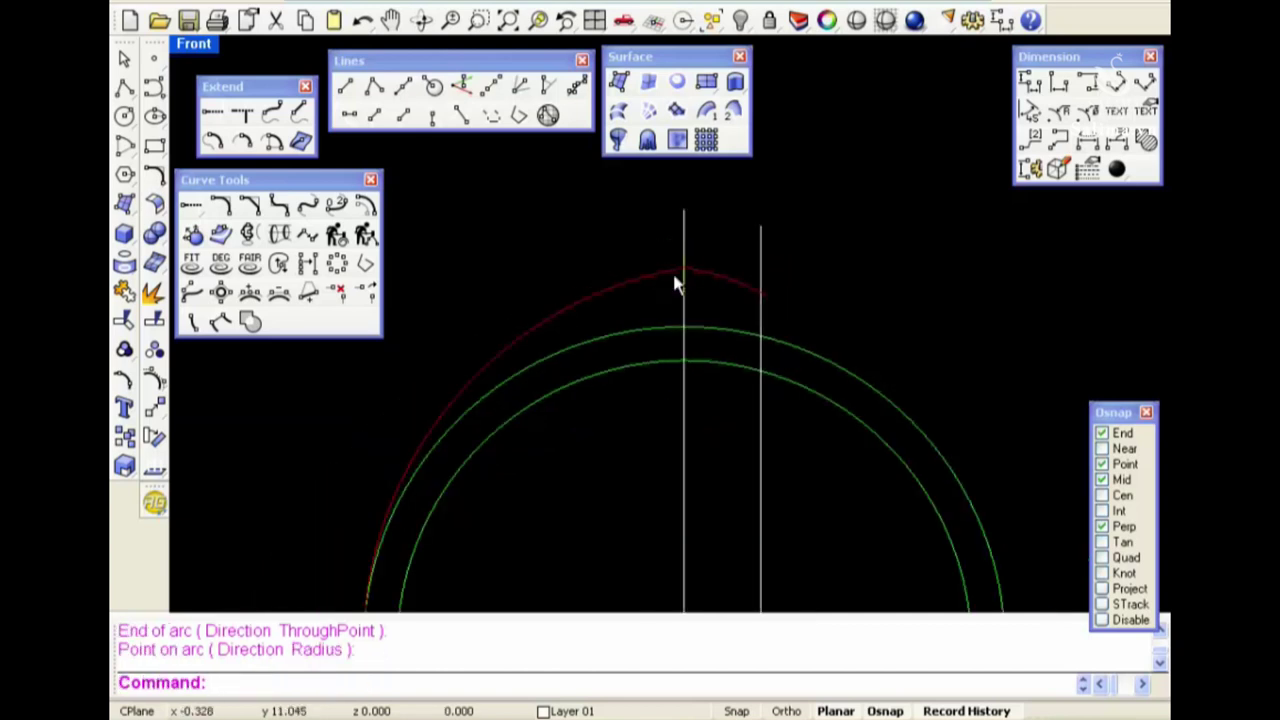
Join the two arcs into one curve and delete both vertical guide lines
{"action": "key", "text": "ctrl+j"}
{"action": "left_click_drag", "start_coordinate": [814, 243], "coordinate": [686, 203]}
{"action": "key", "text": "Delete"}
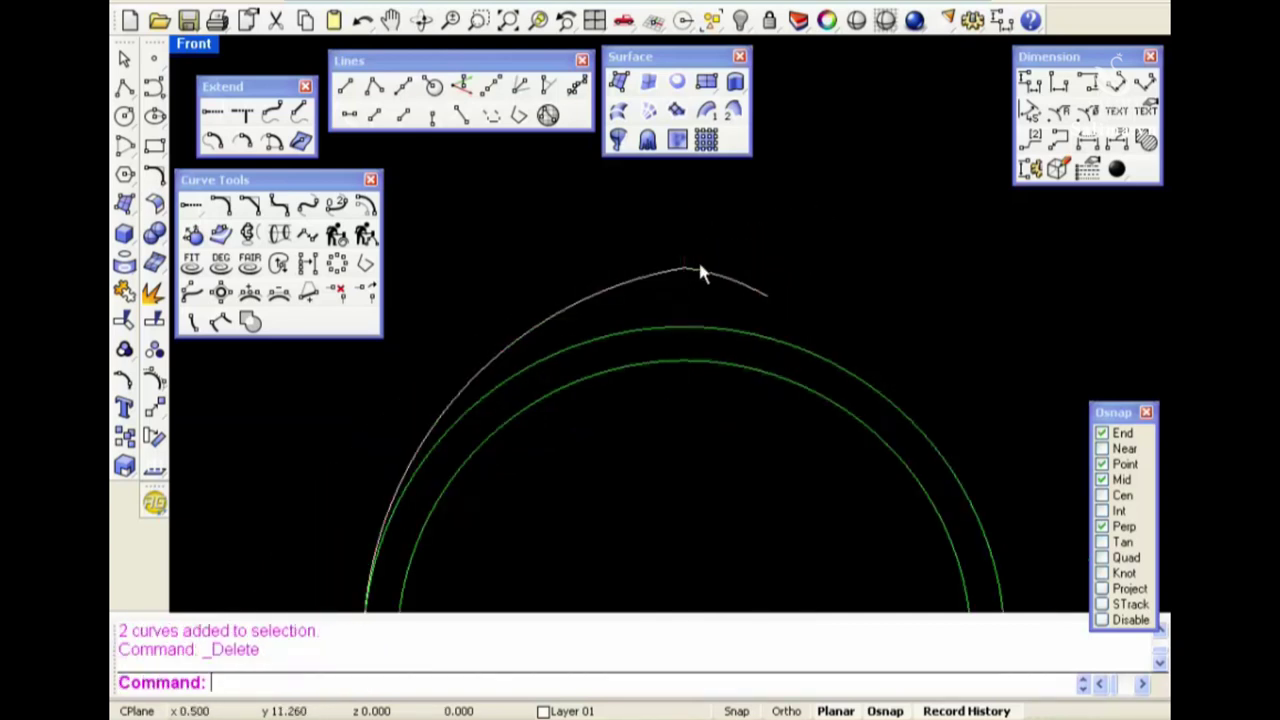
{"action": "scroll", "coordinate": [680, 285], "scroll_direction": "up", "scroll_amount": 2}
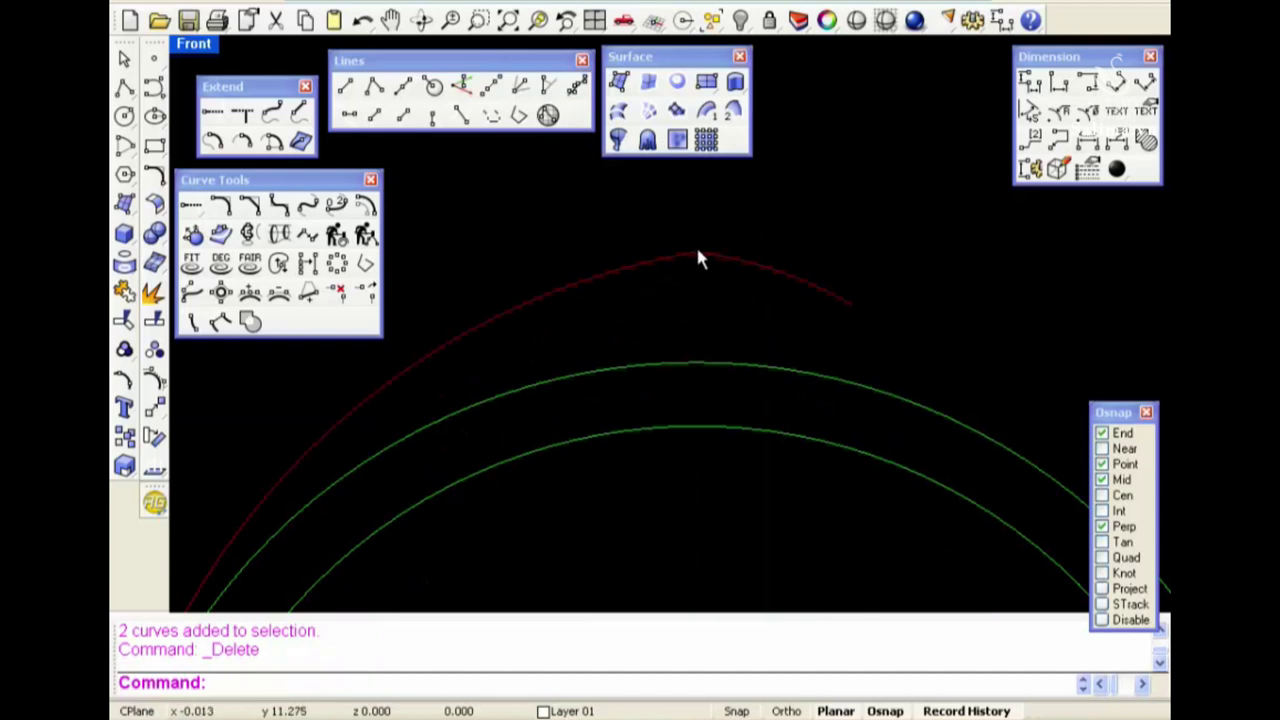
{"action": "scroll", "coordinate": [709, 260], "scroll_direction": "down", "scroll_amount": 3}
{"action": "key", "text": "ctrl+F4"}
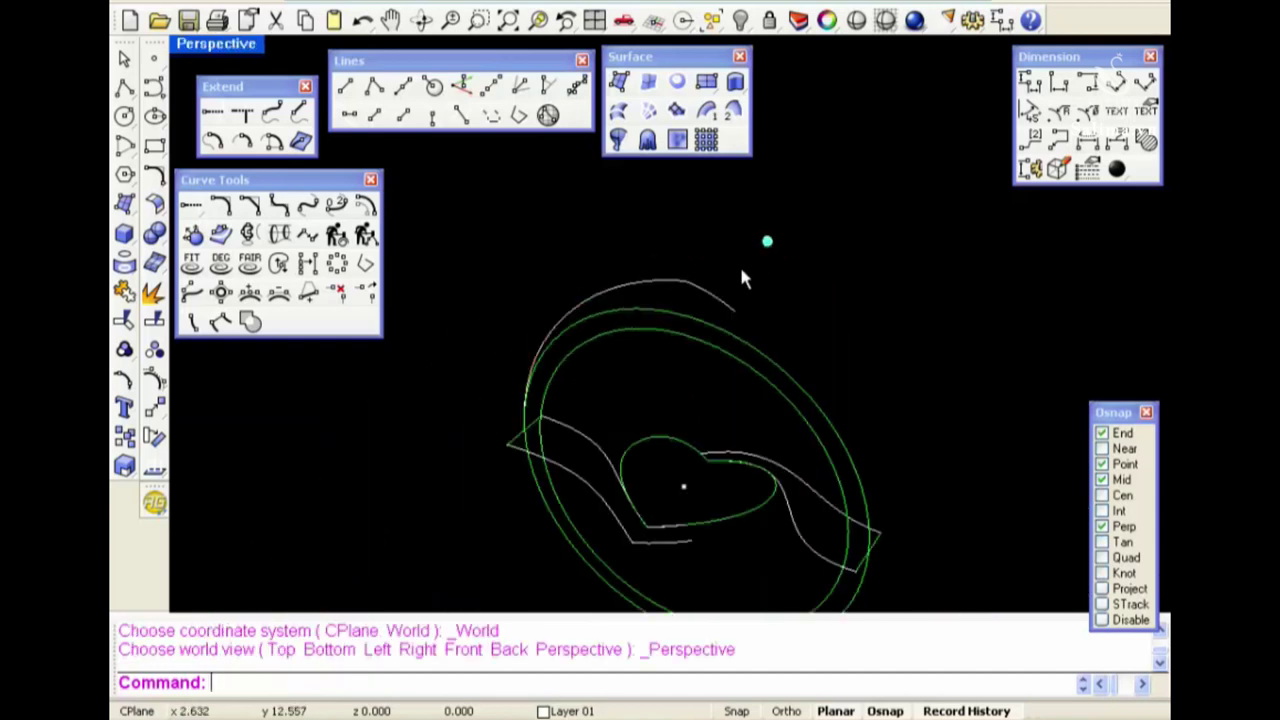
Run Crv2View twice, pairing the arch with each band edge to make two 3D arcs
{"action": "right_click_drag", "start_coordinate": [742, 278], "coordinate": [745, 279]}
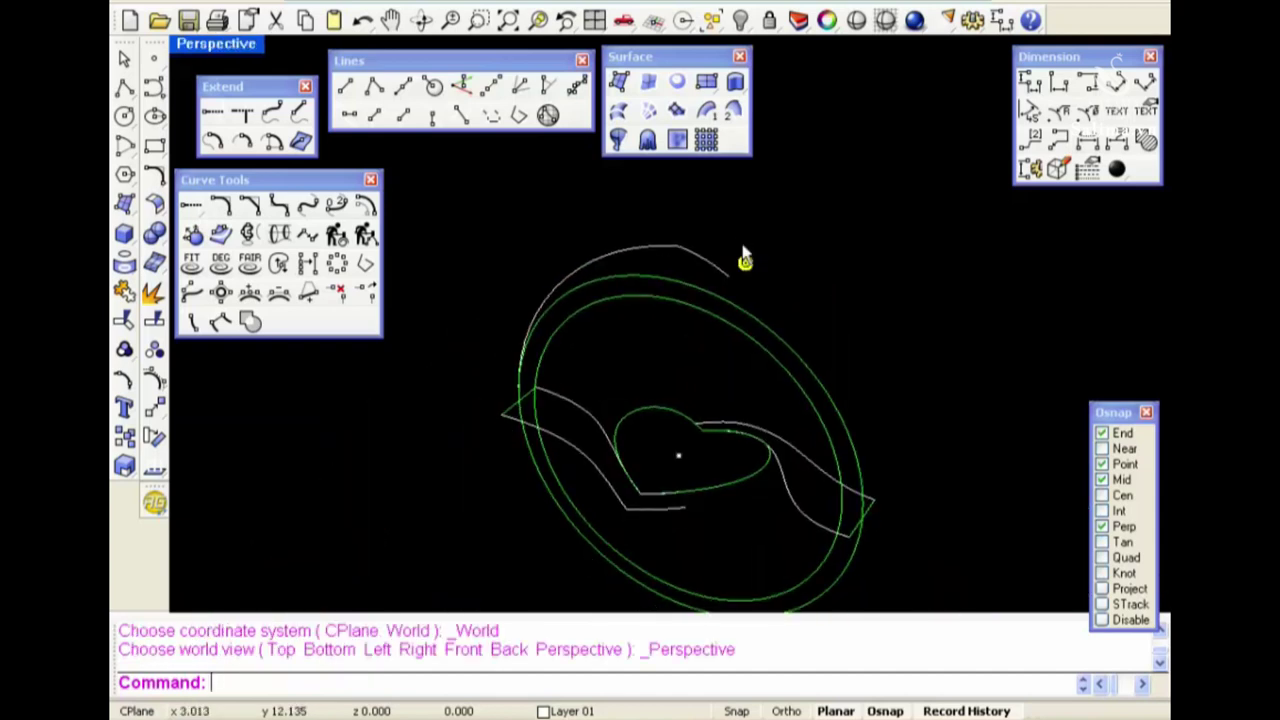
{"action": "left_click", "coordinate": [580, 392]}
{"action": "left_click", "coordinate": [660, 264]}
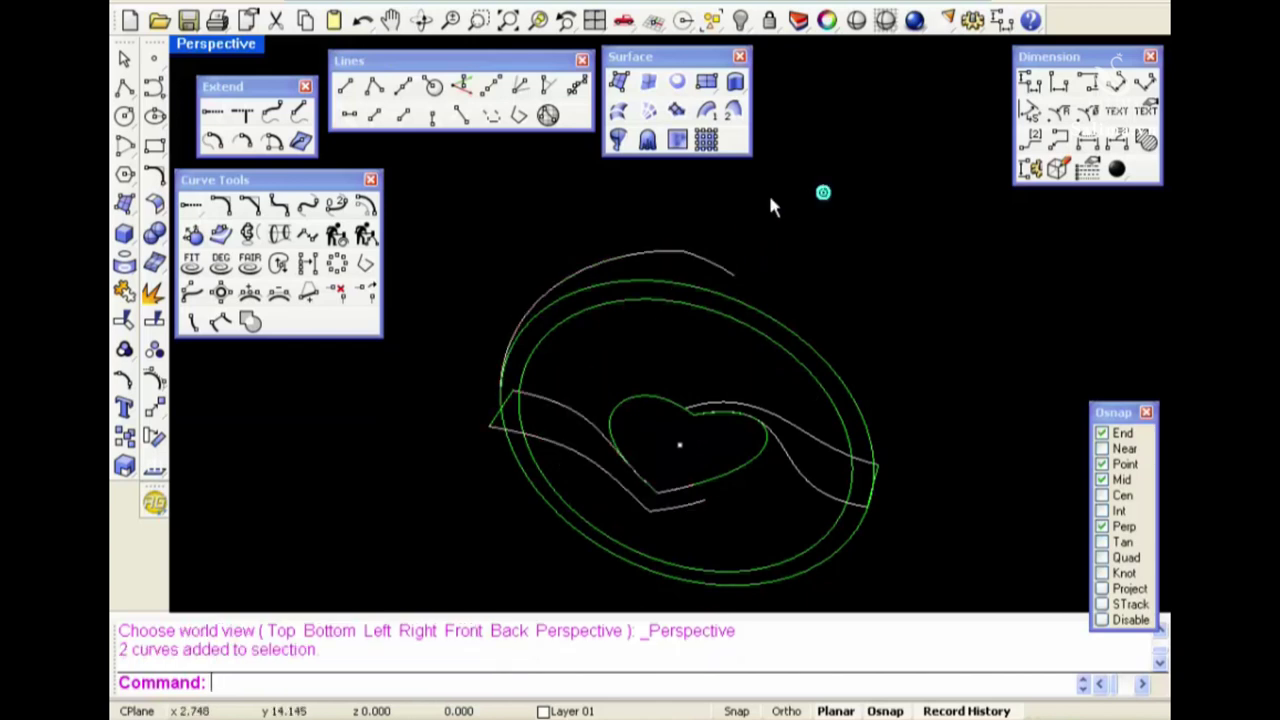
{"action": "left_click", "coordinate": [248, 234]}
{"action": "left_click", "coordinate": [577, 430]}
{"action": "left_click", "coordinate": [623, 259]}
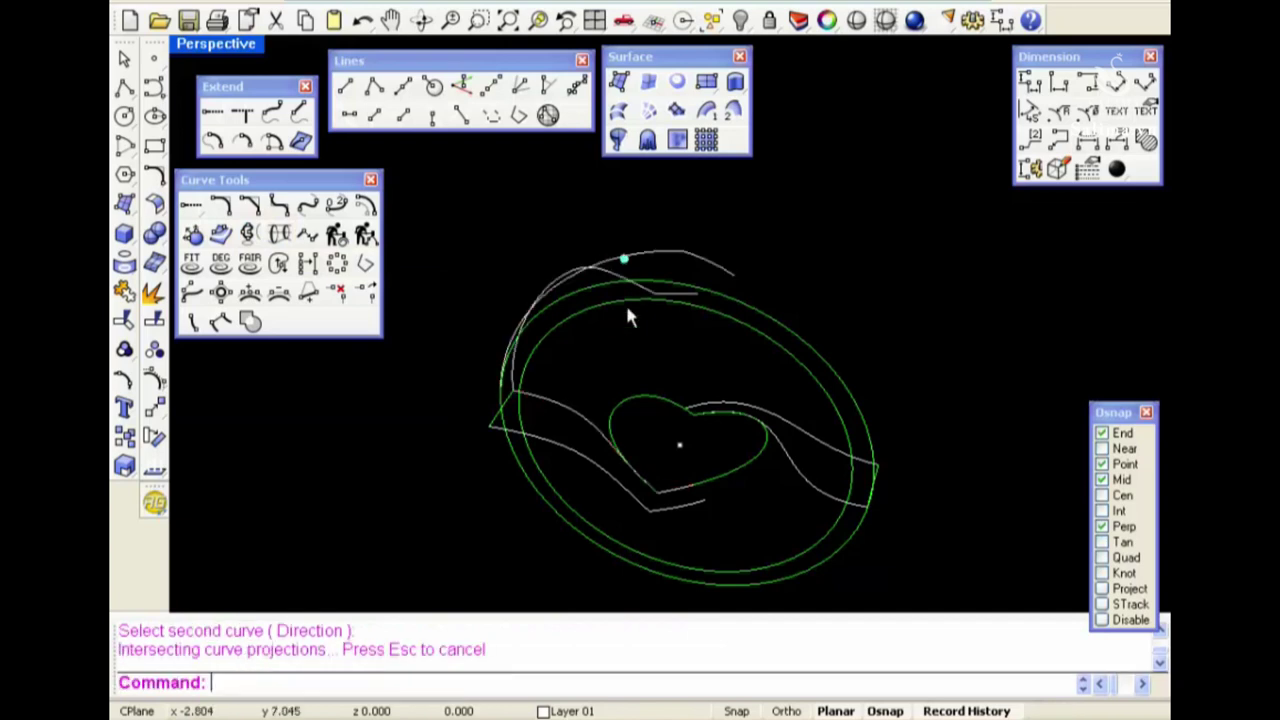
{"action": "left_click", "coordinate": [581, 459]}
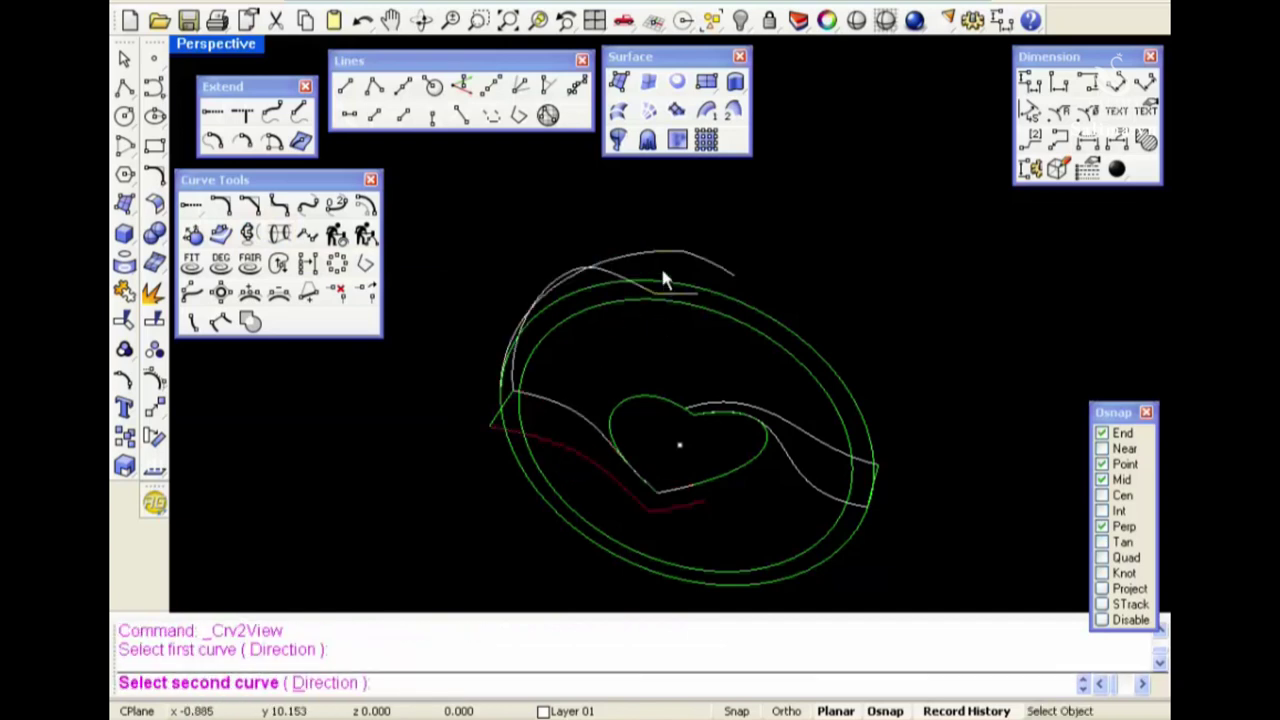
{"action": "left_click", "coordinate": [660, 265]}
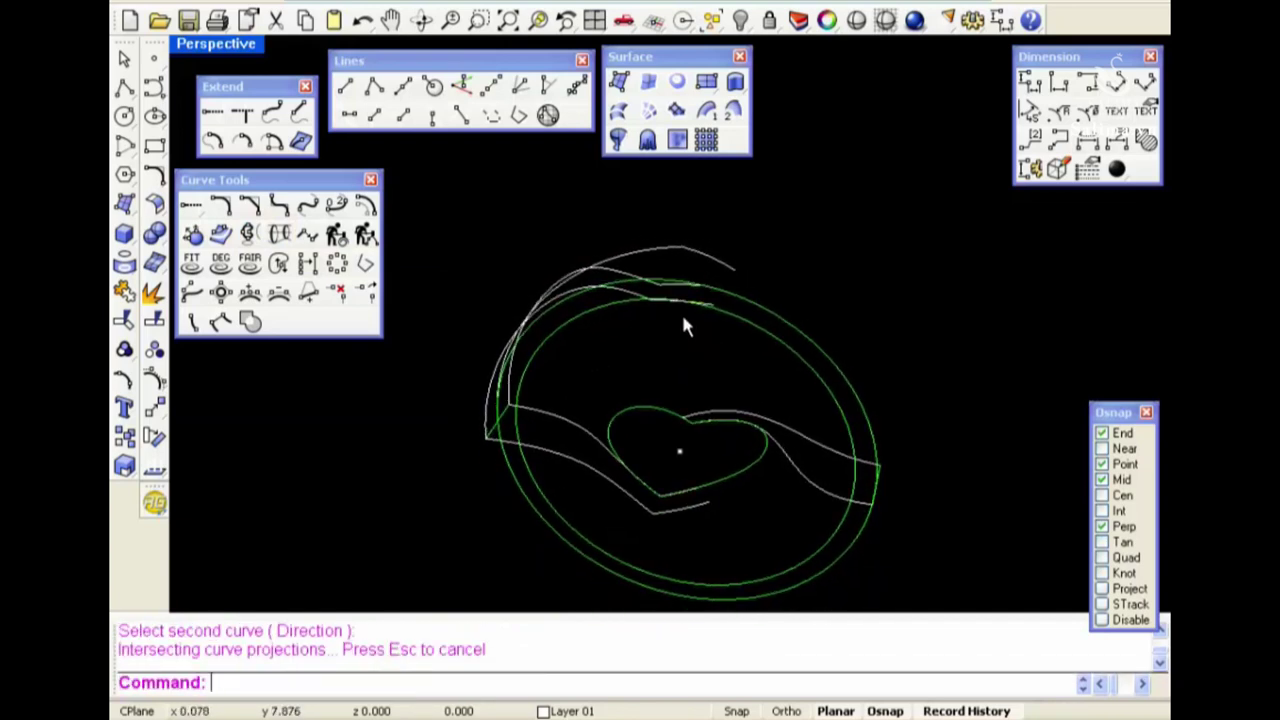
Delete the original arch, hide the two new arcs, and switch to Top view
{"action": "key", "text": "Delete"}
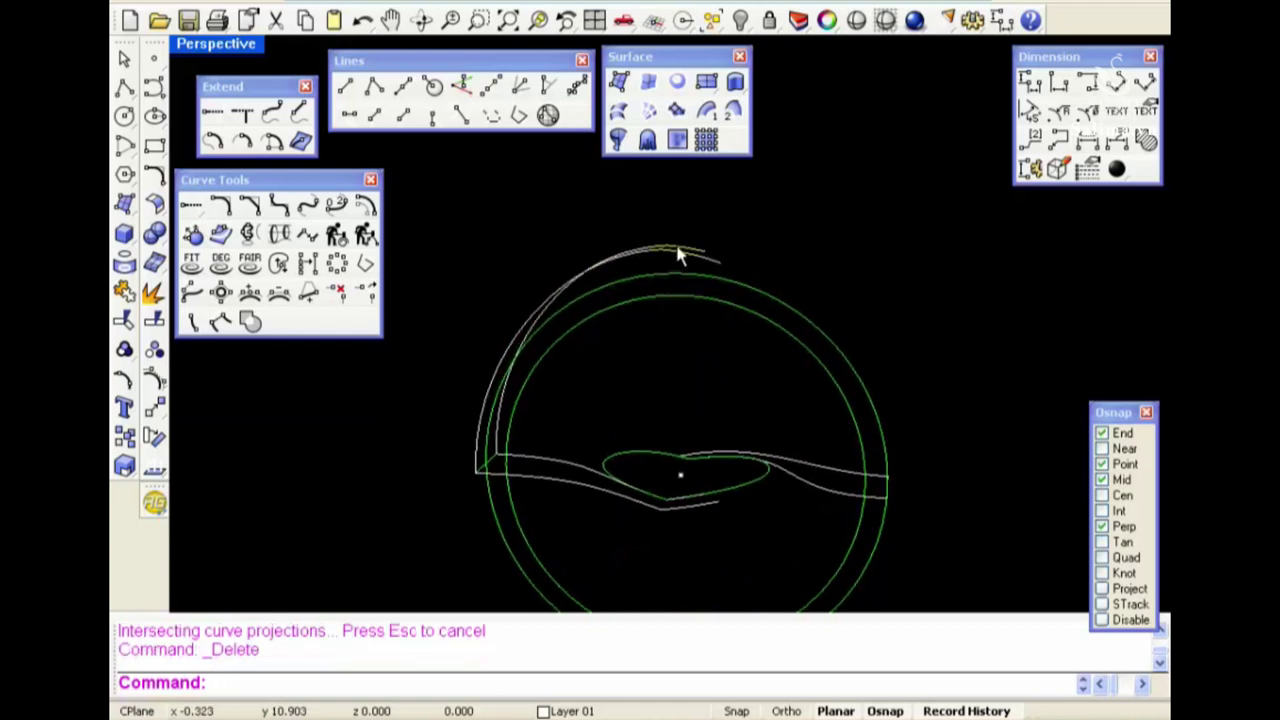
{"action": "left_click_drag", "start_coordinate": [648, 257], "coordinate": [630, 253]}
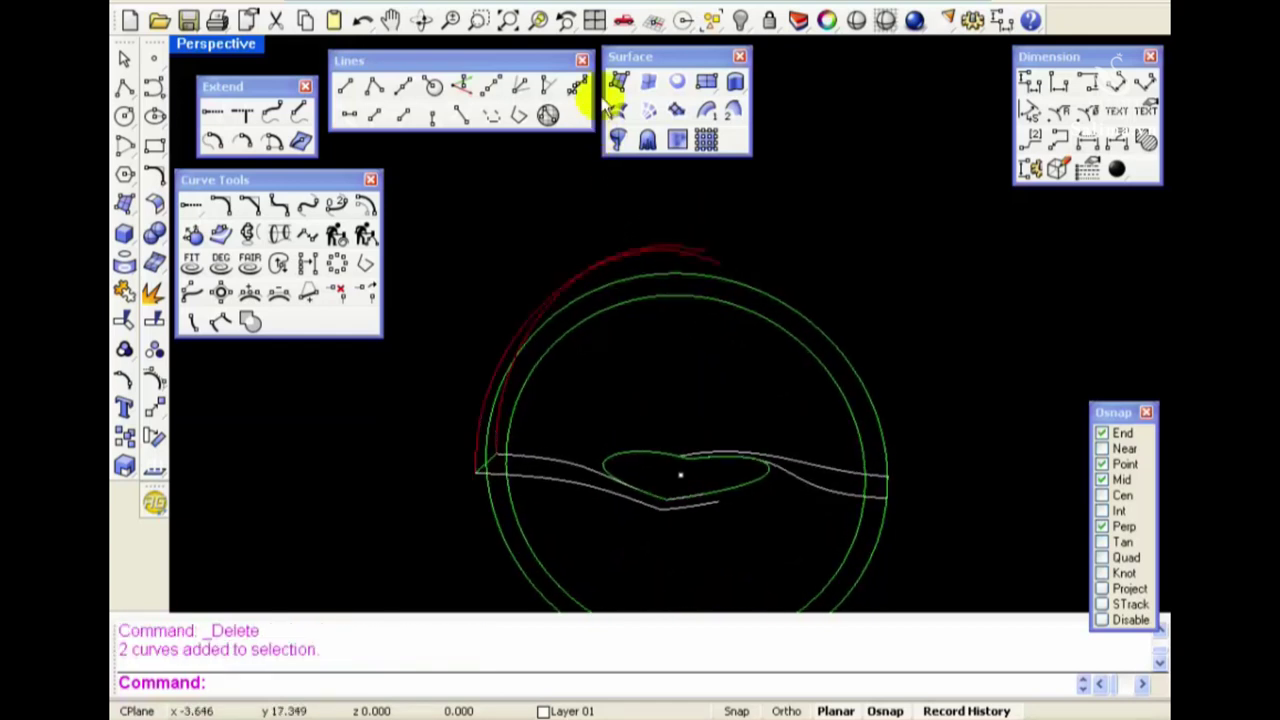
{"action": "left_click", "coordinate": [740, 20]}
{"action": "key", "text": "ctrl+F1"}
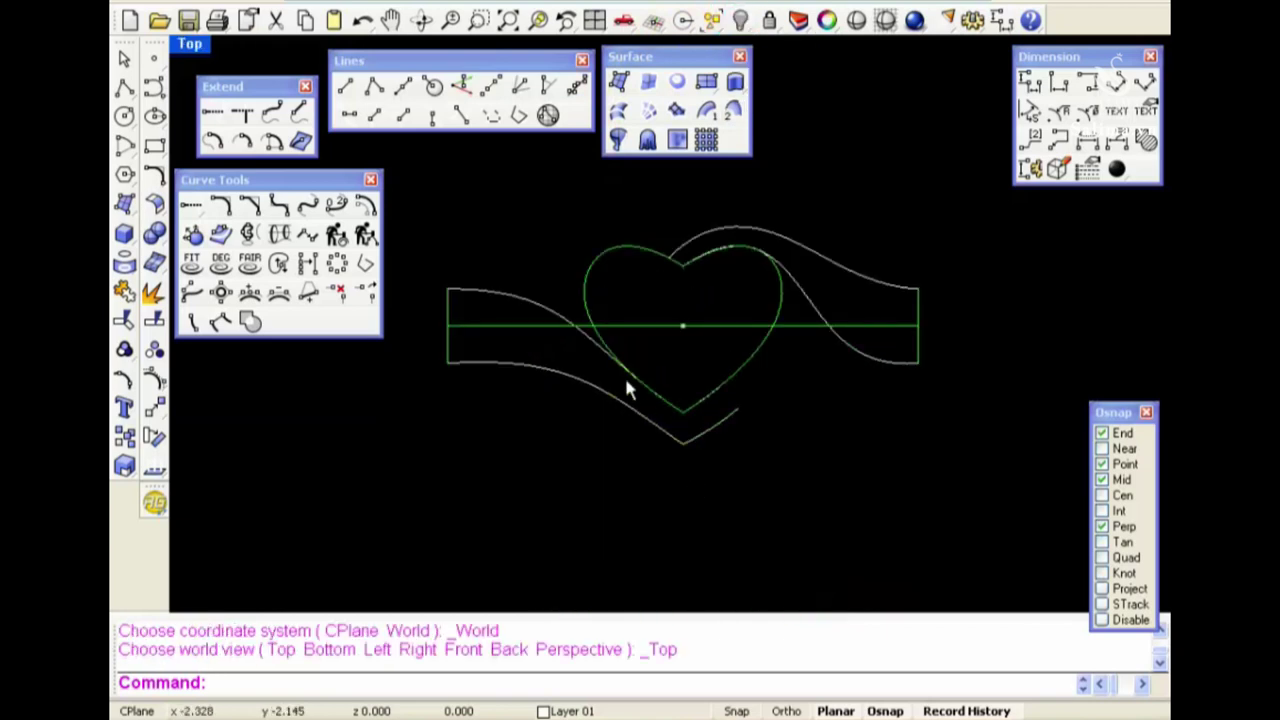
Explode the two left curves and select segments of the V curve
{"action": "scroll", "coordinate": [628, 390], "scroll_direction": "up", "scroll_amount": 1}
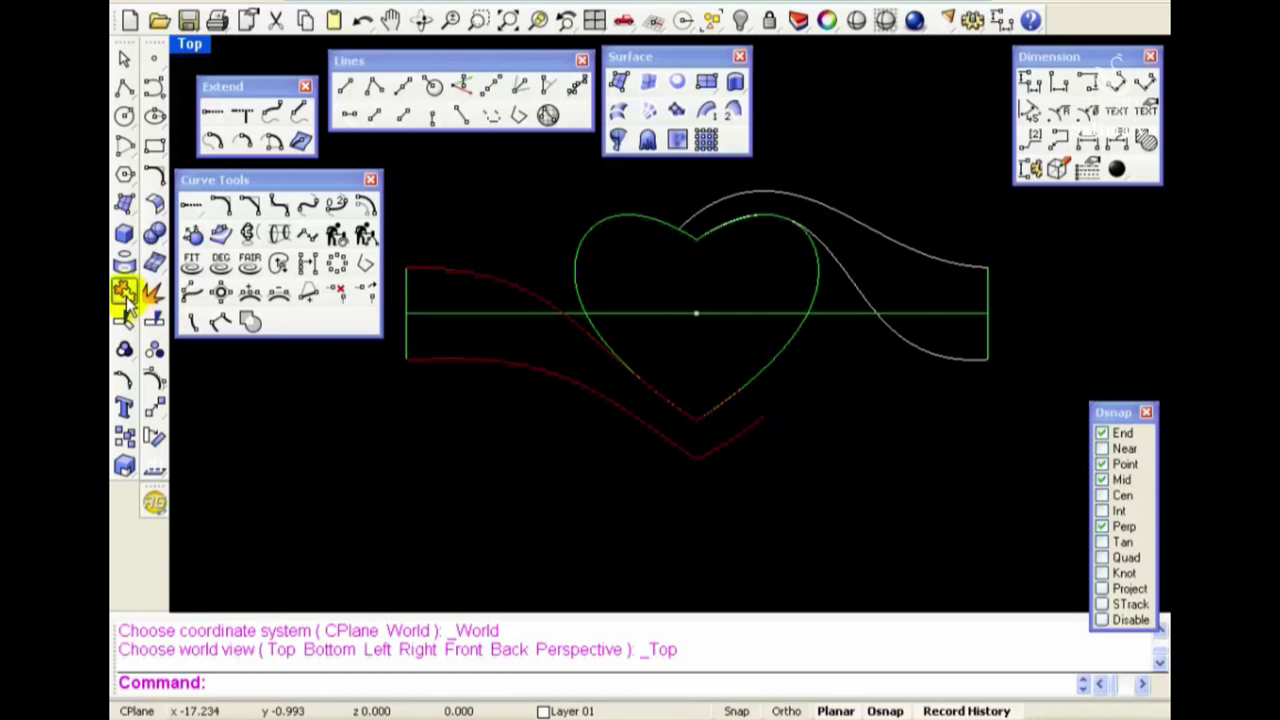
{"action": "left_click", "coordinate": [153, 290]}
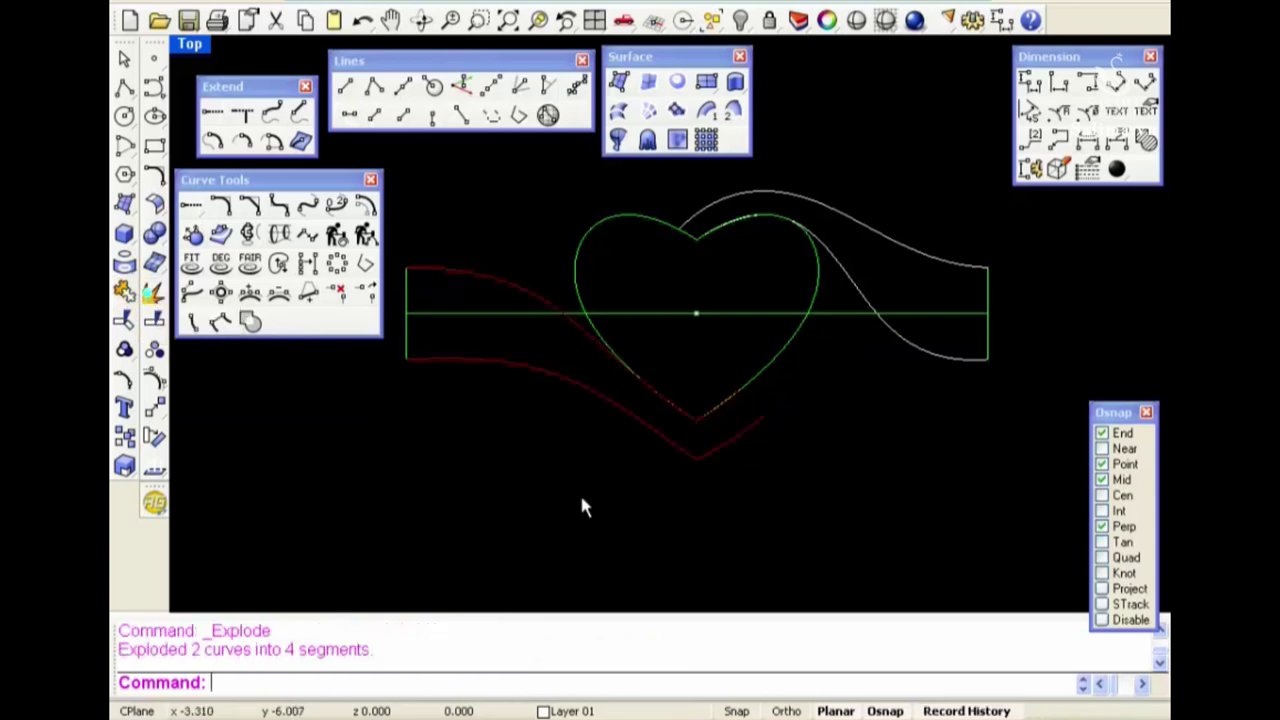
{"action": "left_click", "coordinate": [597, 497]}
{"action": "left_click", "coordinate": [667, 348]}
Move one segment into the heart's lower tip, then start moving another segment
{"action": "scroll", "coordinate": [790, 455], "scroll_direction": "up", "scroll_amount": 1}
{"action": "type", "text": "m"}
{"action": "key", "text": "Return"}
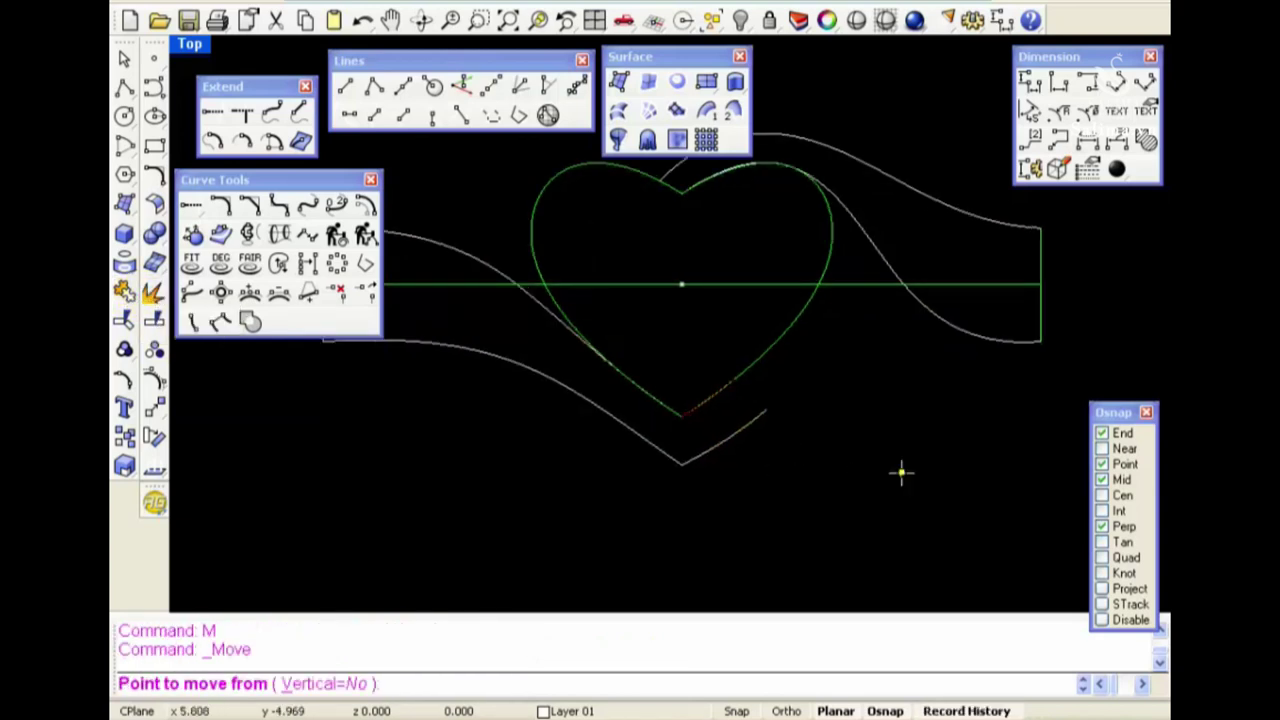
{"action": "left_click", "coordinate": [899, 465]}
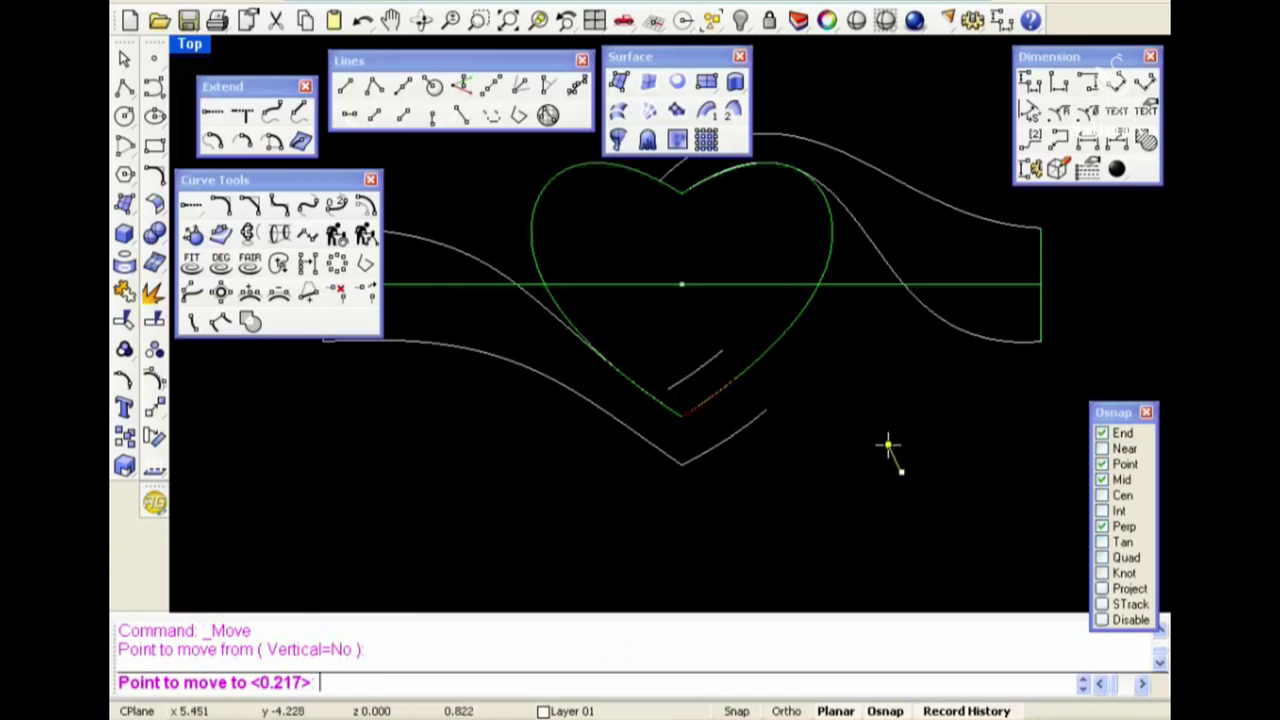
{"action": "left_click", "coordinate": [888, 445]}
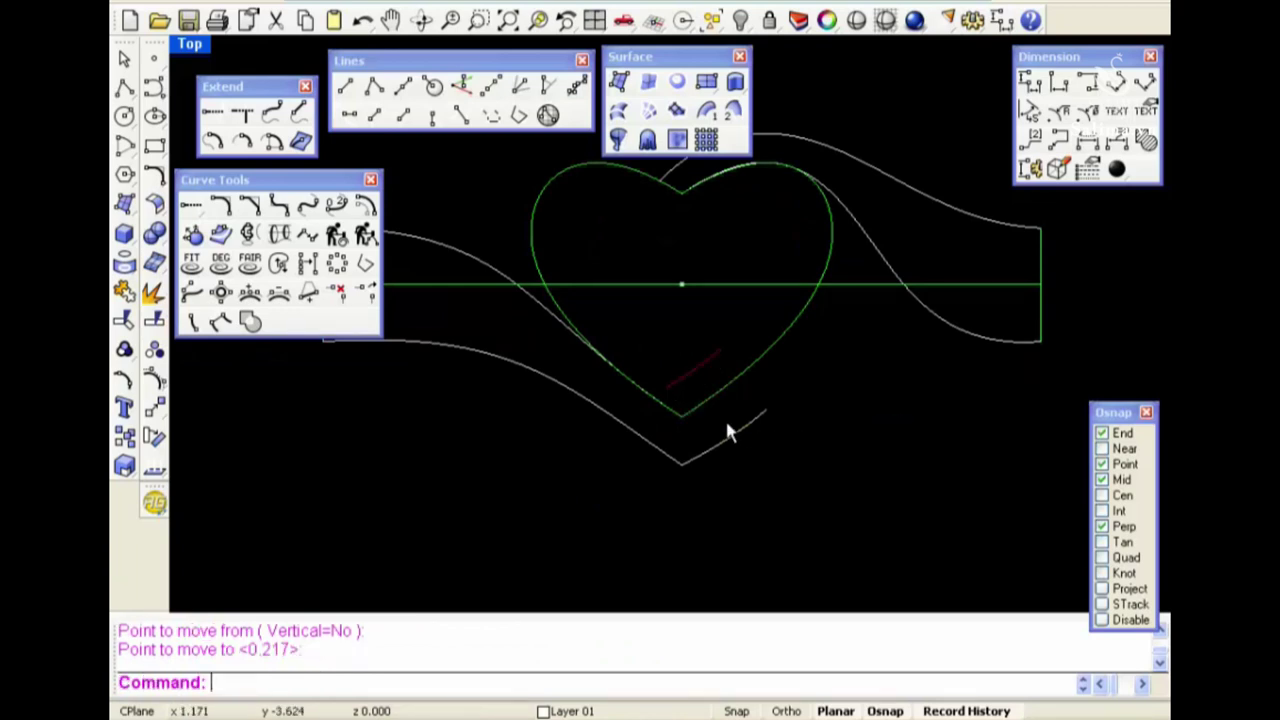
{"action": "scroll", "coordinate": [760, 460], "scroll_direction": "up", "scroll_amount": 1}
{"action": "key", "text": "Return"}
{"action": "left_click", "coordinate": [852, 482]}
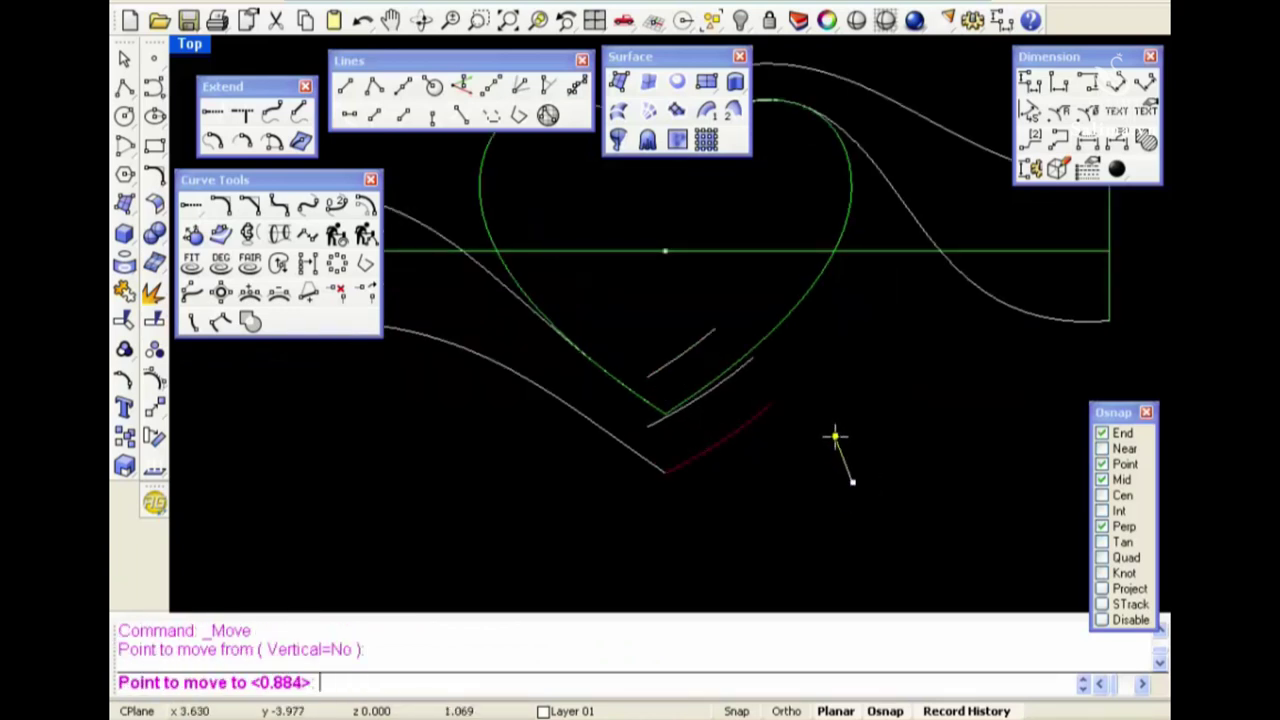
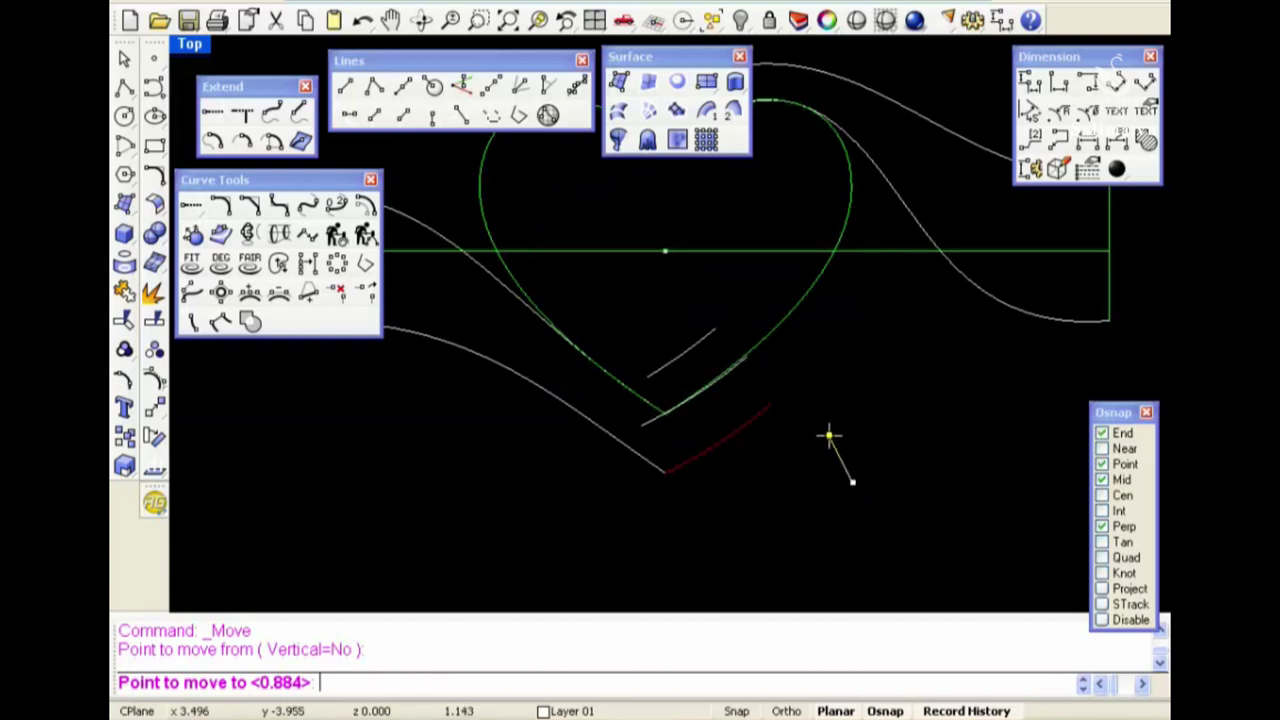
Place the moved curve at the heart's bottom and draw a vertical helper line down from 0
{"action": "left_click", "coordinate": [830, 437]}
{"action": "key", "text": "l"}
{"action": "key", "text": "Return"}
{"action": "type", "text": "0"}
{"action": "key", "text": "Return"}
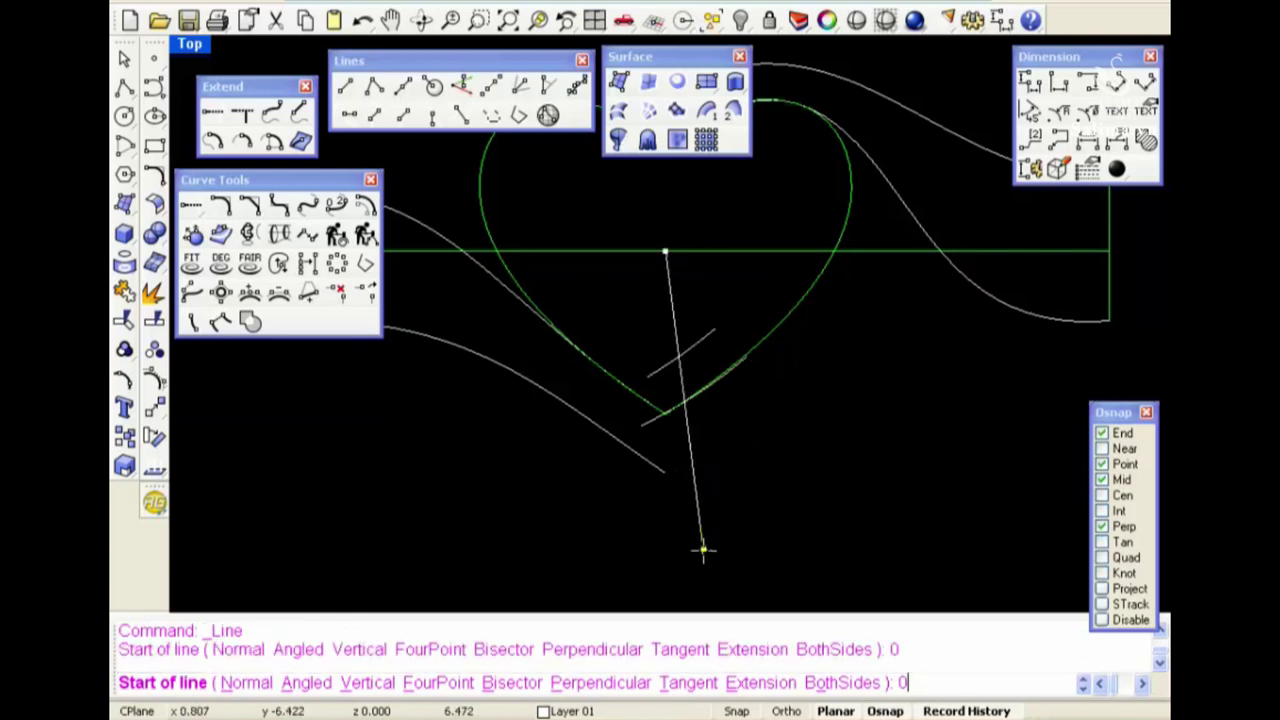
{"action": "left_click", "coordinate": [697, 556], "text": "shift"}
Trim the short line's piece left of the vertical line, then delete the helper line
{"action": "key", "text": "t"}
{"action": "key", "text": "Return"}
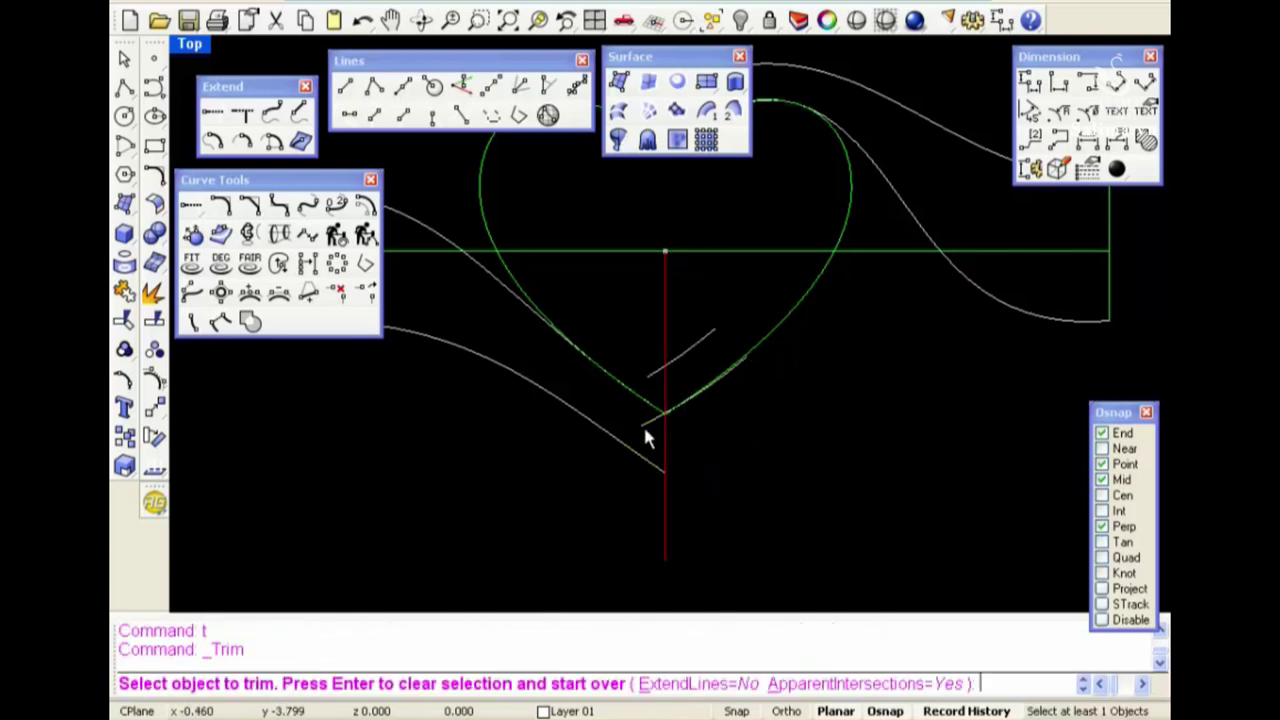
{"action": "left_click", "coordinate": [643, 427]}
{"action": "right_click", "coordinate": [651, 370]}
{"action": "key", "text": "Delete"}
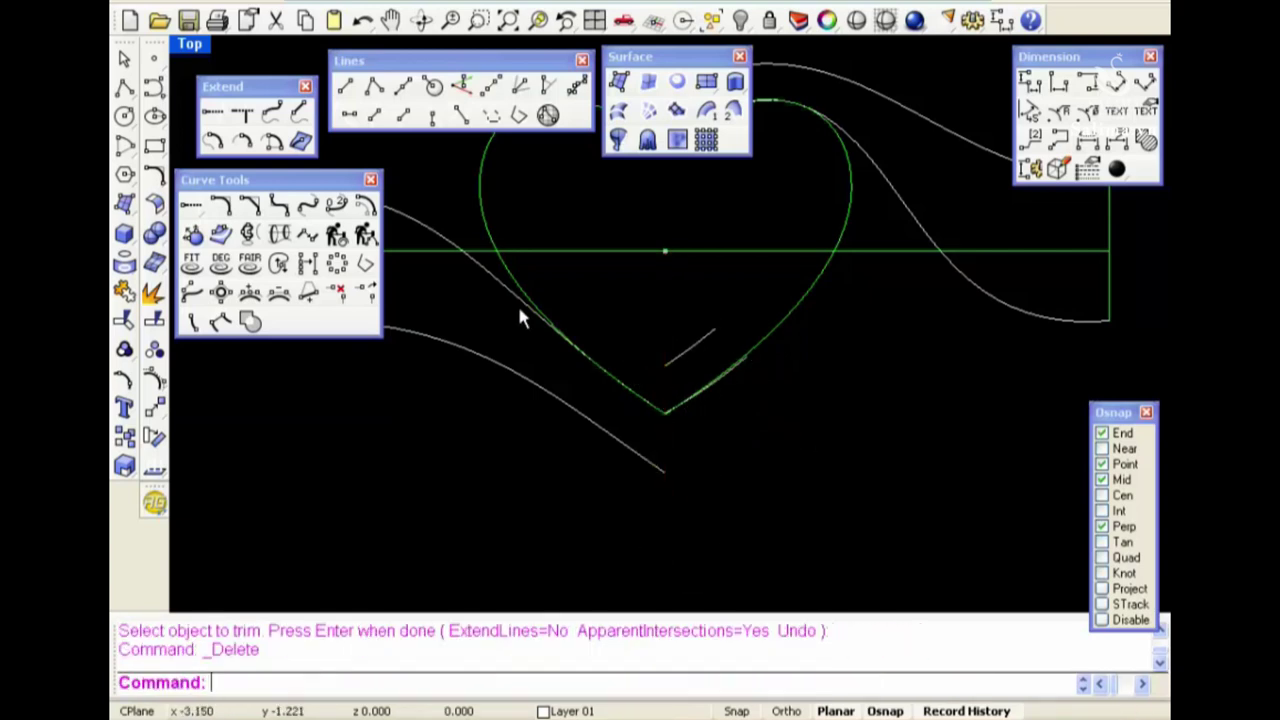
Show the left grey curve's control points and drag its end onto the short line's lower end
{"action": "left_click", "coordinate": [520, 303]}
{"action": "right_click_drag", "start_coordinate": [563, 309], "coordinate": [660, 396]}
{"action": "key", "text": "F10"}
{"action": "scroll", "coordinate": [766, 515], "scroll_direction": "up", "scroll_amount": 2}
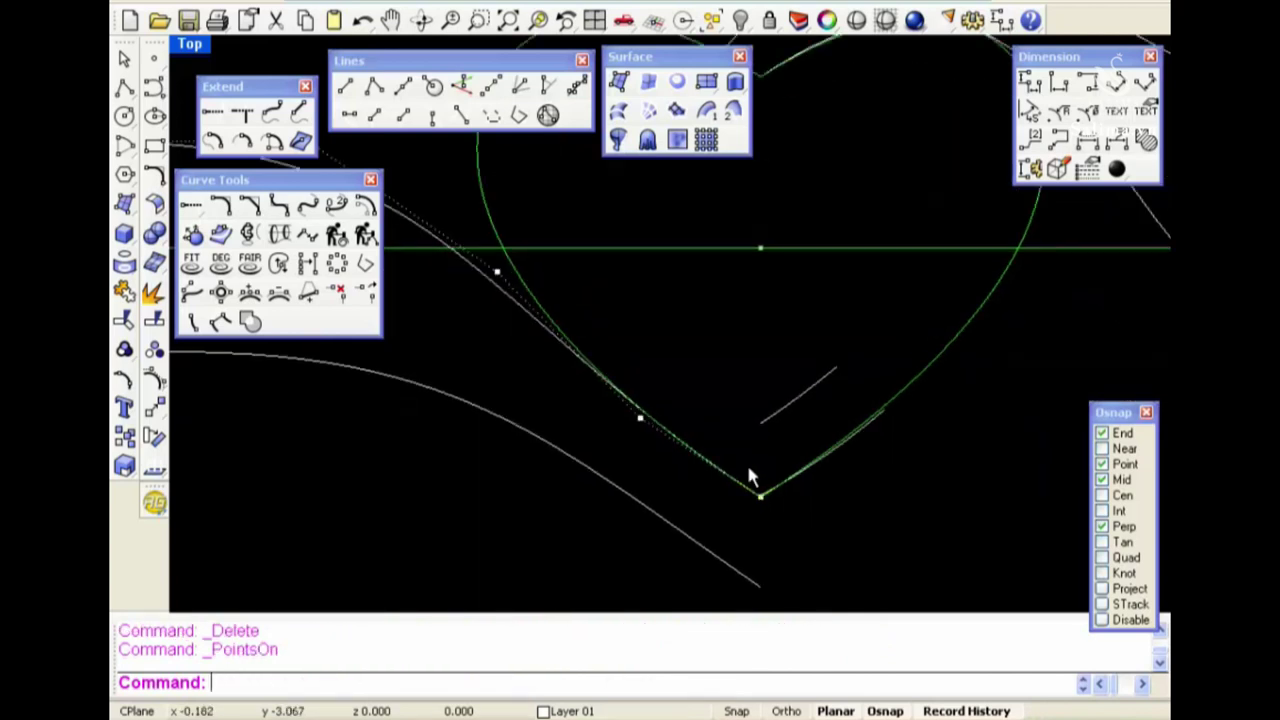
{"action": "left_click", "coordinate": [752, 476]}
{"action": "left_click_drag", "start_coordinate": [752, 476], "coordinate": [760, 425]}
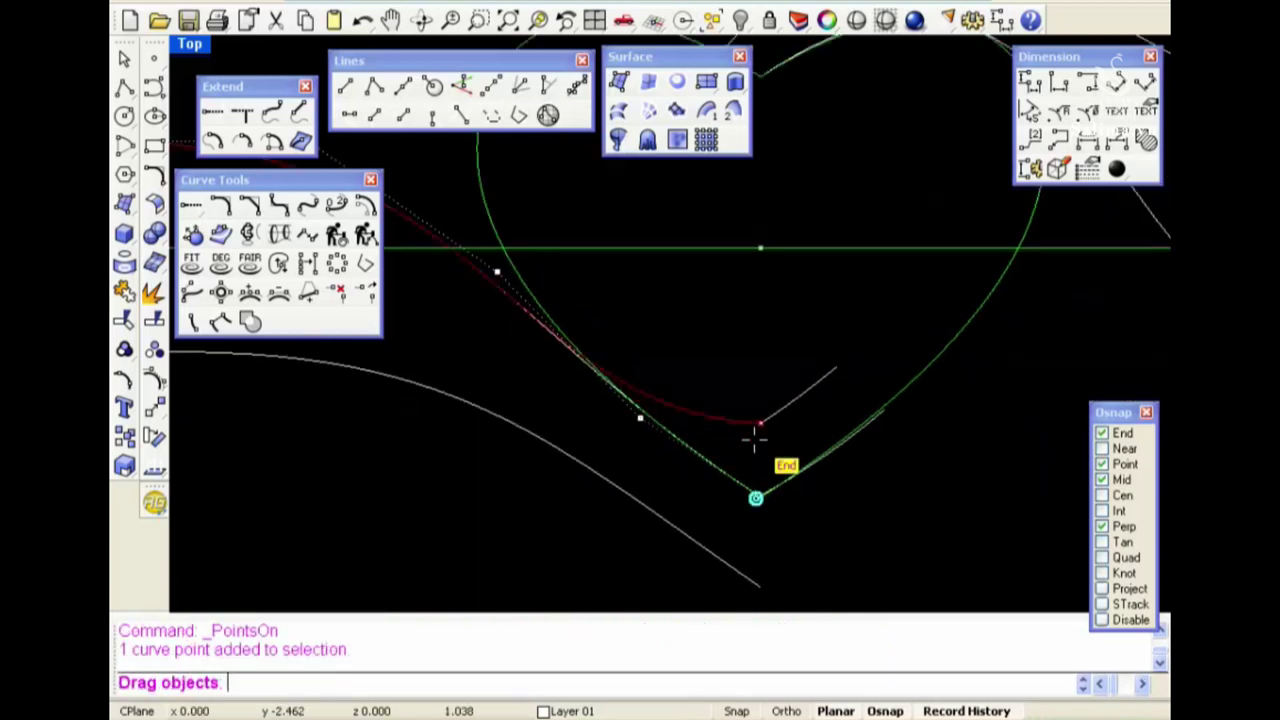
Reposition the curve's control points higher up along the heart's left edge
{"action": "left_click", "coordinate": [556, 378]}
{"action": "scroll", "coordinate": [680, 380], "scroll_direction": "down", "scroll_amount": 2}
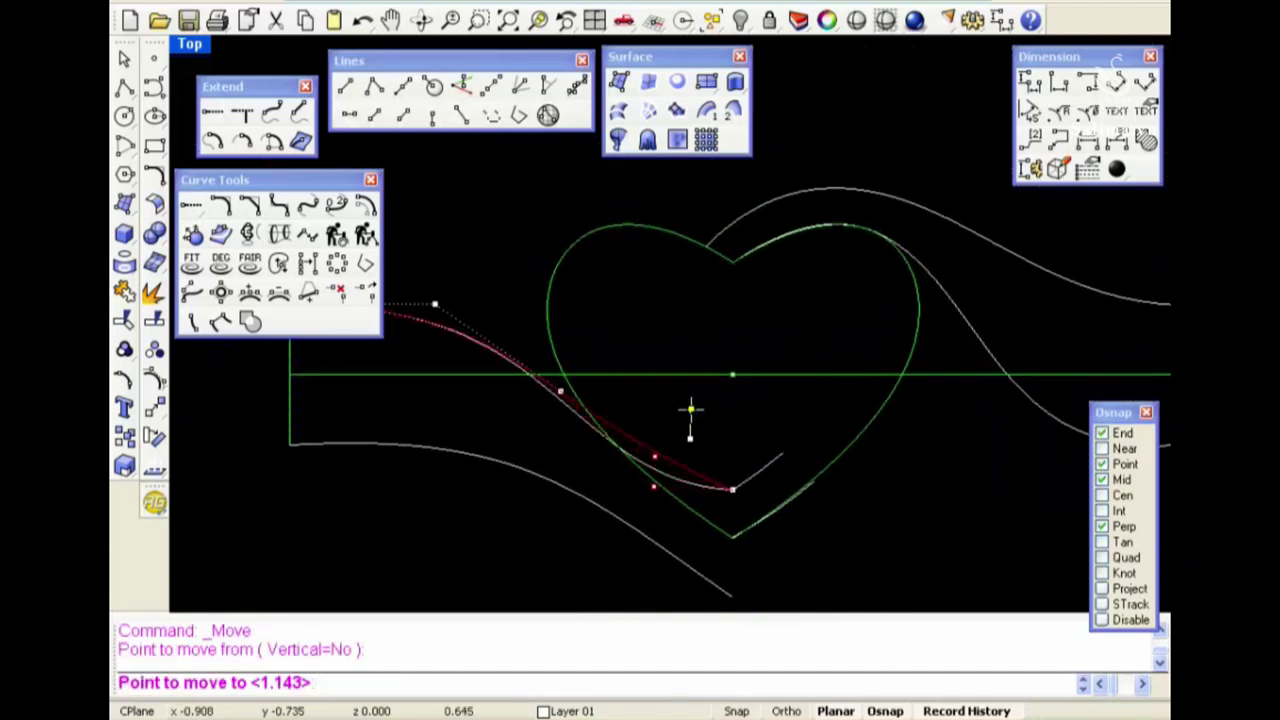
{"action": "left_click", "coordinate": [691, 434]}
{"action": "left_click", "coordinate": [691, 409]}
{"action": "left_click_drag", "start_coordinate": [505, 303], "coordinate": [617, 437]}
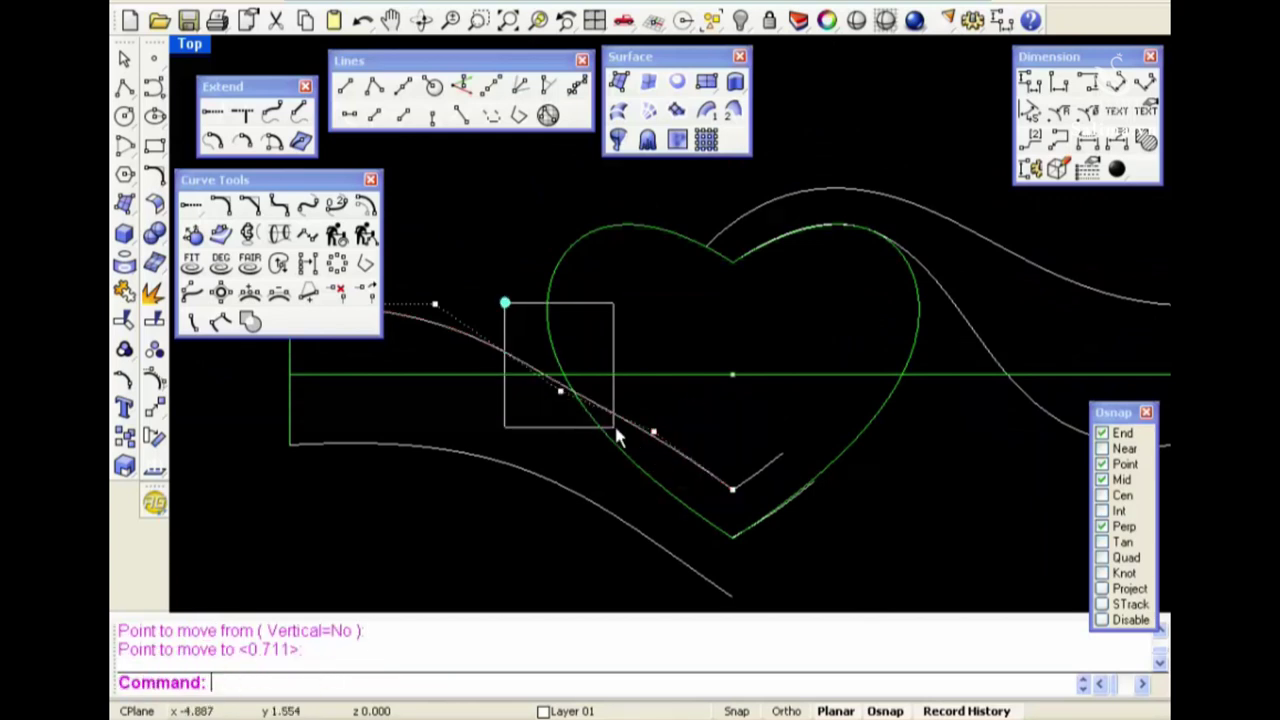
{"action": "key", "text": "Return"}
{"action": "left_click", "coordinate": [617, 437]}
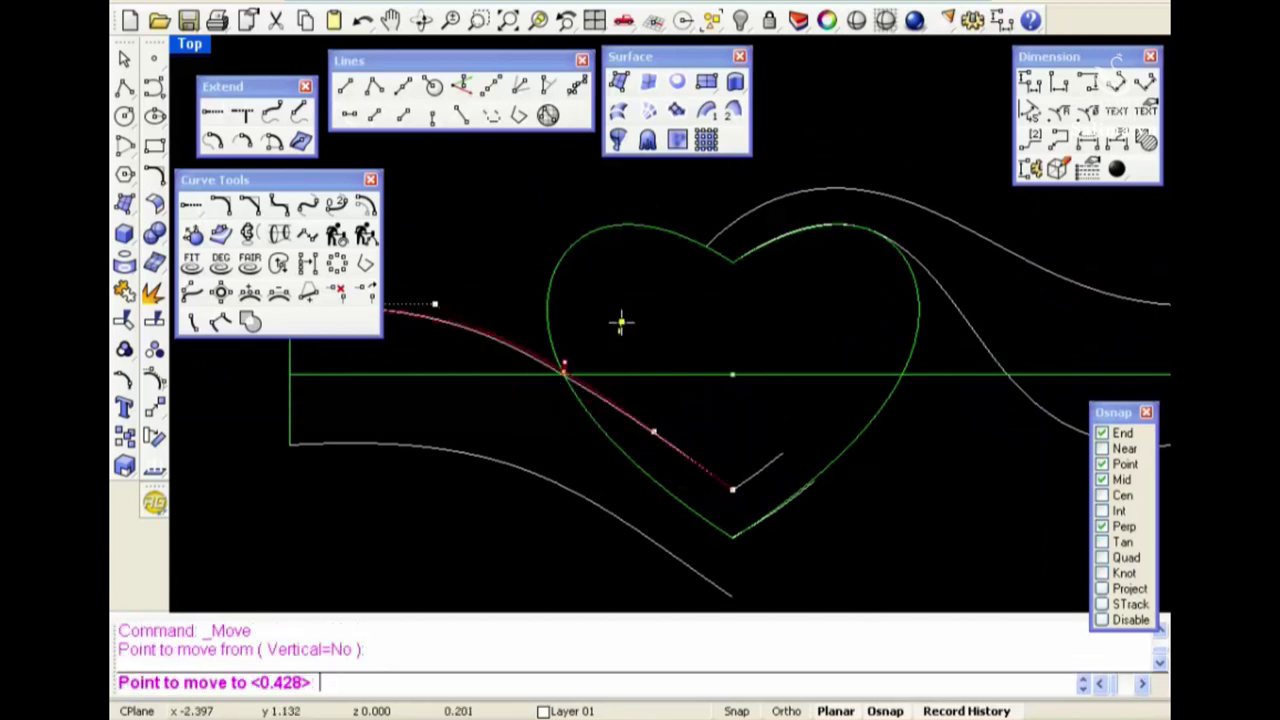
{"action": "left_click", "coordinate": [620, 322]}
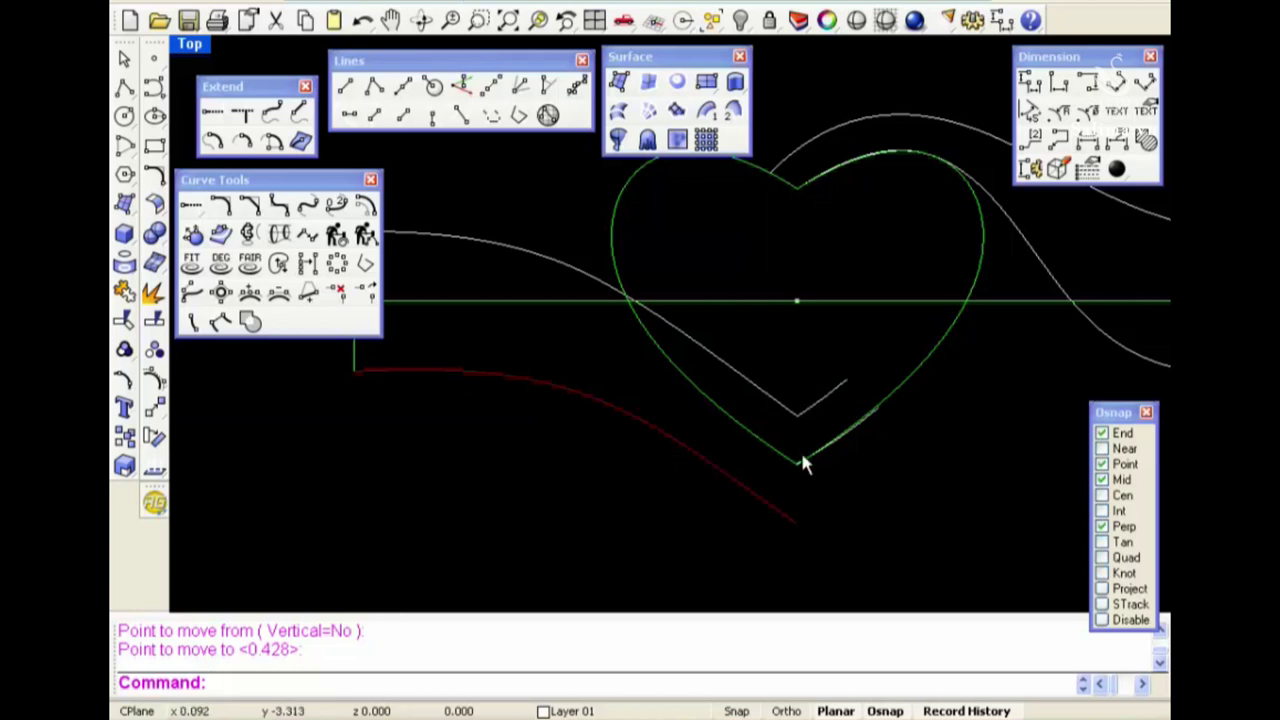
Show the lower curve's control points and snap its end onto the heart's tip
{"action": "key", "text": "F10"}
{"action": "scroll", "coordinate": [842, 474], "scroll_direction": "up", "scroll_amount": 3}
{"action": "scroll", "coordinate": [787, 526], "scroll_direction": "up", "scroll_amount": 2}
{"action": "scroll", "coordinate": [764, 554], "scroll_direction": "up", "scroll_amount": 1}
{"action": "left_click_drag", "start_coordinate": [763, 557], "coordinate": [760, 455]}
{"action": "scroll", "coordinate": [752, 355], "scroll_direction": "up", "scroll_amount": 2}
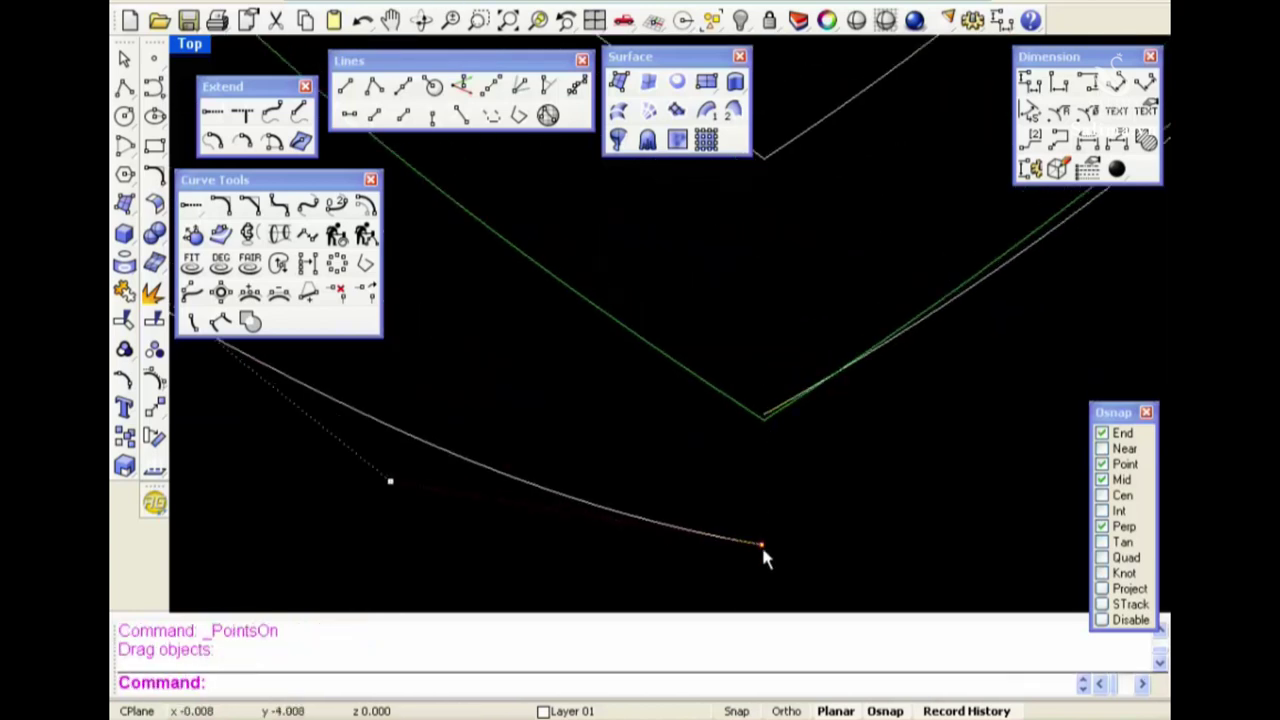
{"action": "left_click_drag", "start_coordinate": [763, 557], "coordinate": [760, 418]}
{"action": "scroll", "coordinate": [800, 475], "scroll_direction": "down", "scroll_amount": 4}
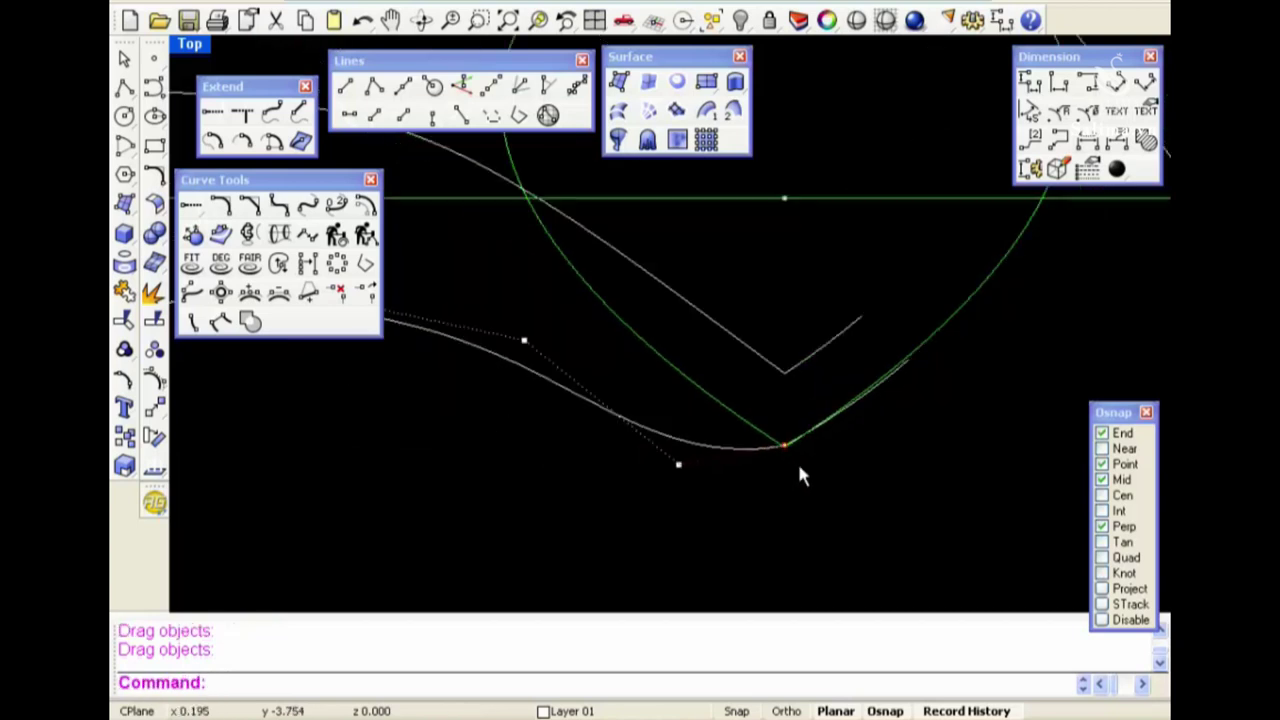
{"action": "scroll", "coordinate": [800, 475], "scroll_direction": "down", "scroll_amount": 3}
Move two of the lower curve's control points to smooth its path into the tip
{"action": "left_click", "coordinate": [651, 403]}
{"action": "scroll", "coordinate": [760, 530], "scroll_direction": "up", "scroll_amount": 1}
{"action": "type", "text": "m"}
{"action": "key", "text": "Return"}
{"action": "left_click", "coordinate": [796, 562]}
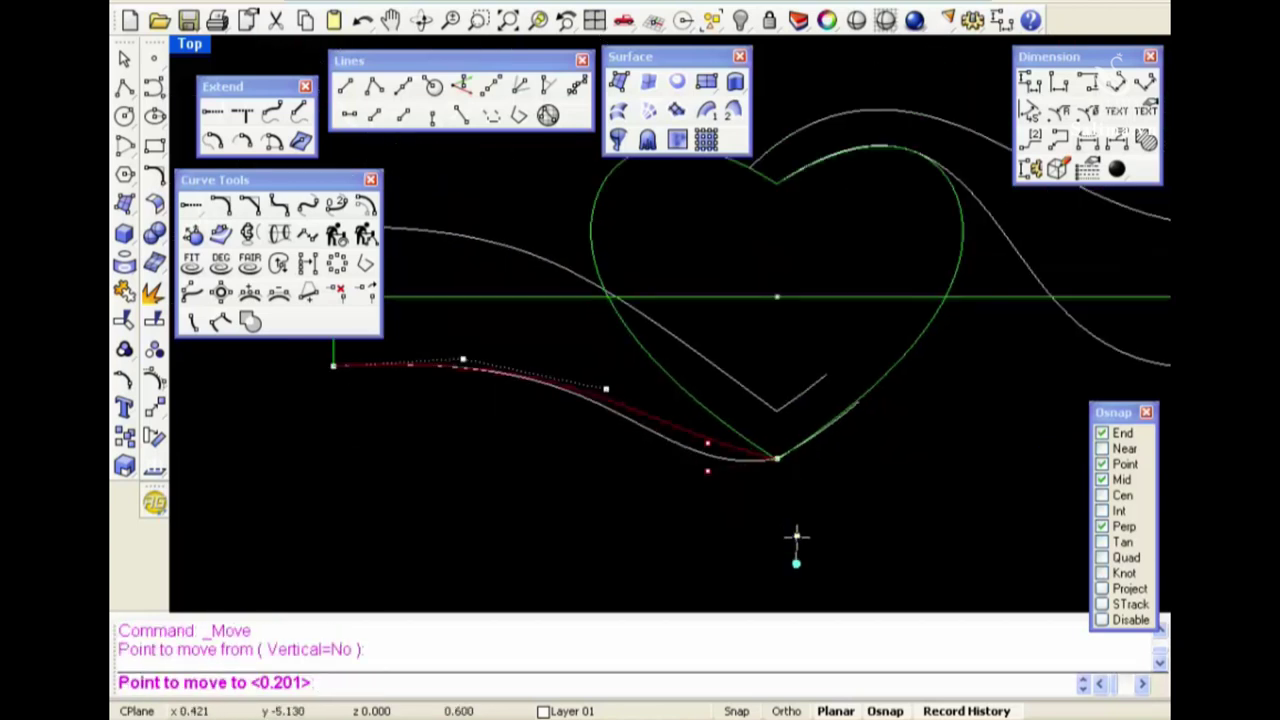
{"action": "left_click", "coordinate": [797, 491]}
{"action": "left_click", "coordinate": [557, 370]}
{"action": "type", "text": "m"}
{"action": "key", "text": "Return"}
{"action": "left_click", "coordinate": [640, 453]}
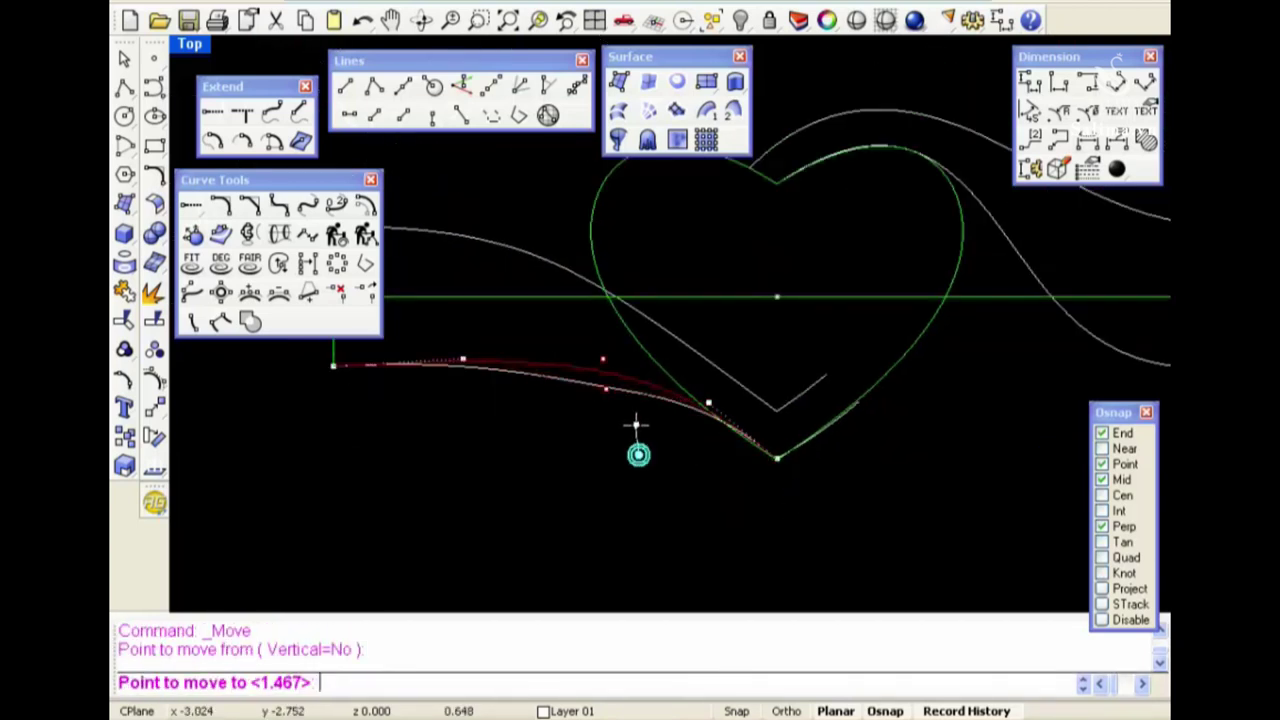
{"action": "left_click", "coordinate": [636, 425]}
Shift one more control point so the curve meets the heart smoothly, then select both left curves
{"action": "left_click_drag", "start_coordinate": [712, 410], "coordinate": [713, 410]}
{"action": "scroll", "coordinate": [725, 385], "scroll_direction": "up", "scroll_amount": 2}
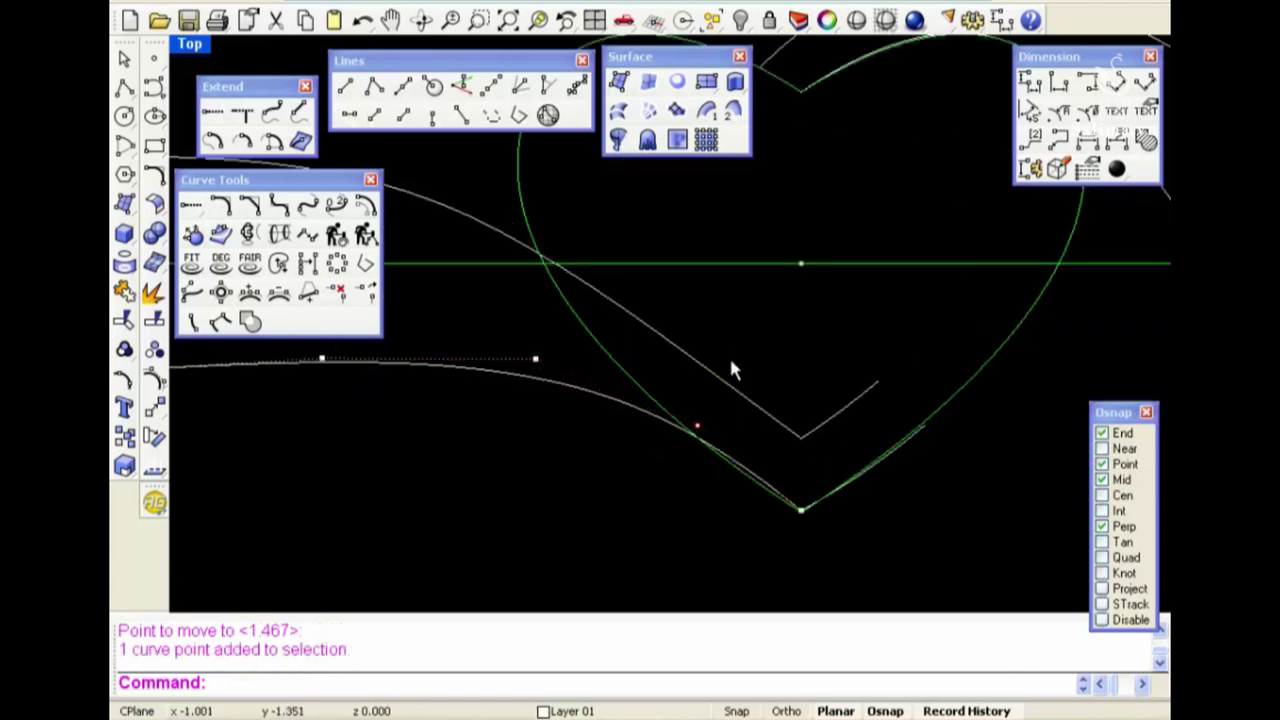
{"action": "type", "text": "m"}
{"action": "key", "text": "Return"}
{"action": "left_click", "coordinate": [763, 355]}
{"action": "left_click", "coordinate": [792, 364]}
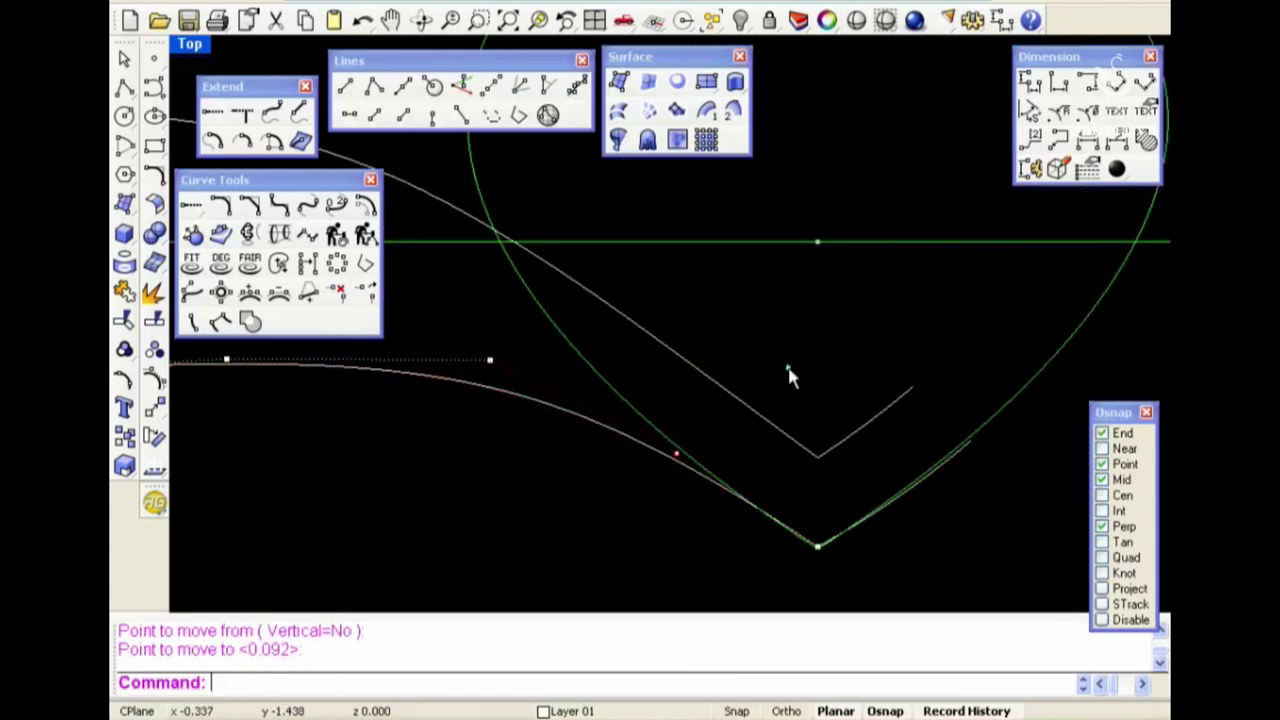
{"action": "scroll", "coordinate": [790, 375], "scroll_direction": "down", "scroll_amount": 2}
{"action": "scroll", "coordinate": [815, 460], "scroll_direction": "down", "scroll_amount": 2}
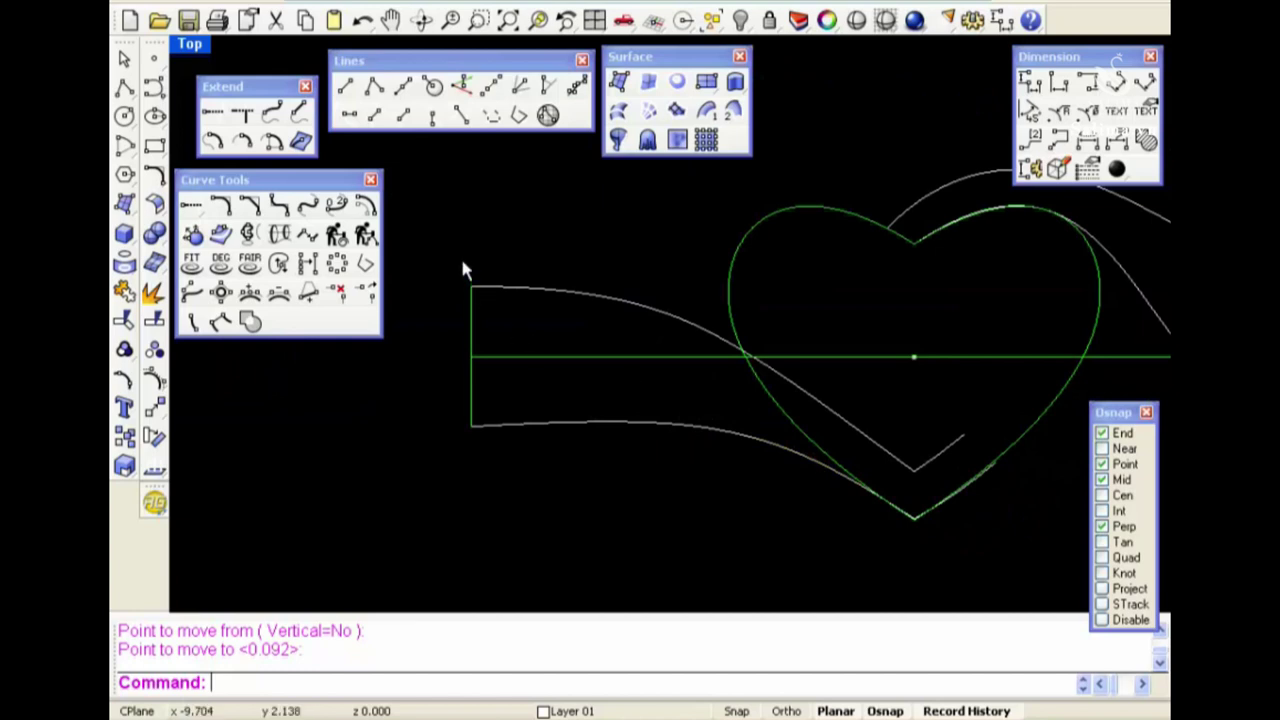
{"action": "left_click", "coordinate": [620, 303]}
{"action": "left_click", "coordinate": [662, 425], "text": "shift"}
Join the heart's side pieces into two curves and switch to the Perspective view
{"action": "left_click_drag", "start_coordinate": [839, 305], "coordinate": [1020, 597]}
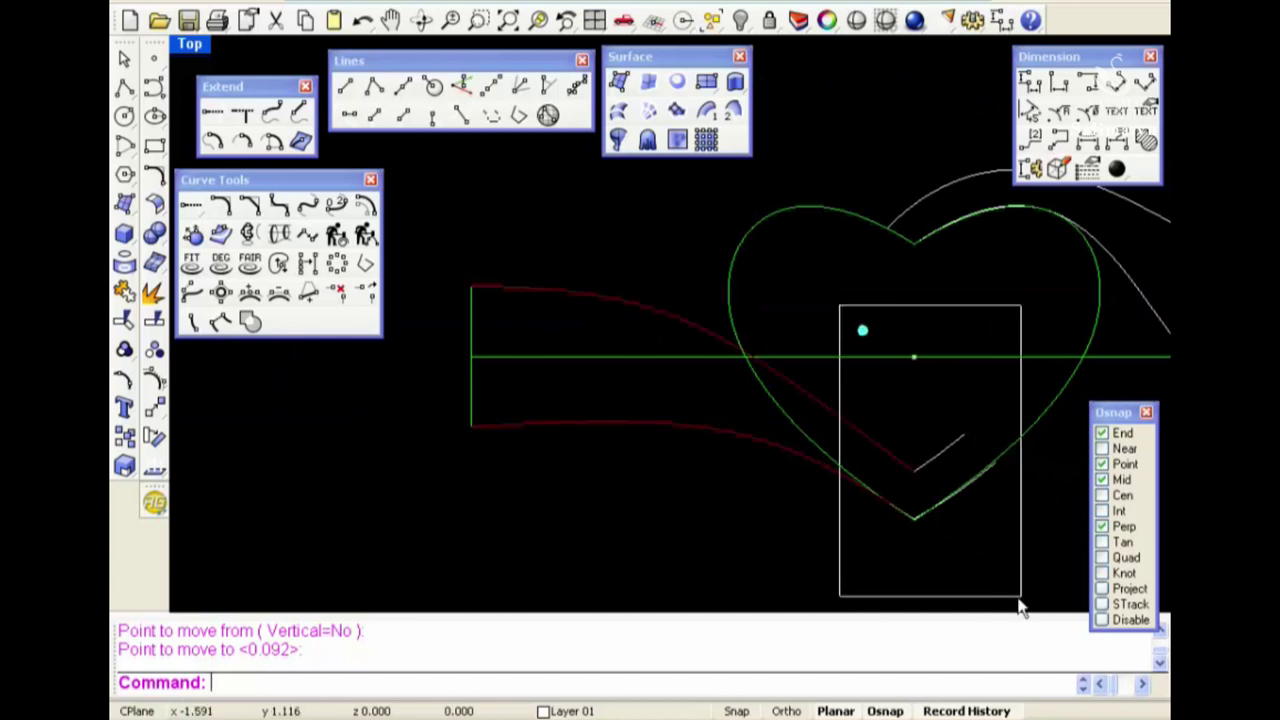
{"action": "right_click_drag", "start_coordinate": [1020, 605], "coordinate": [960, 534]}
{"action": "key", "text": "ctrl+j"}
{"action": "key", "text": "ctrl+F4"}
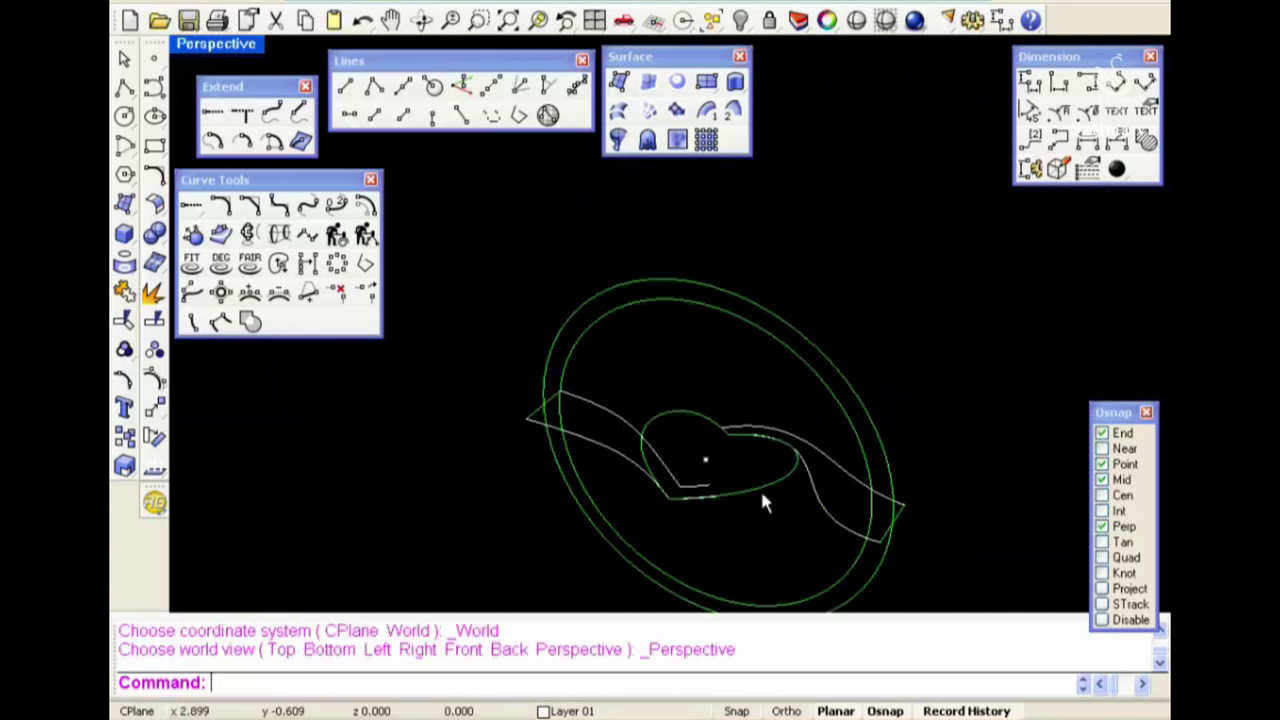
Run Crv2View on two curve pairs to build new 3D ribbon curves
{"action": "left_click", "coordinate": [248, 234]}
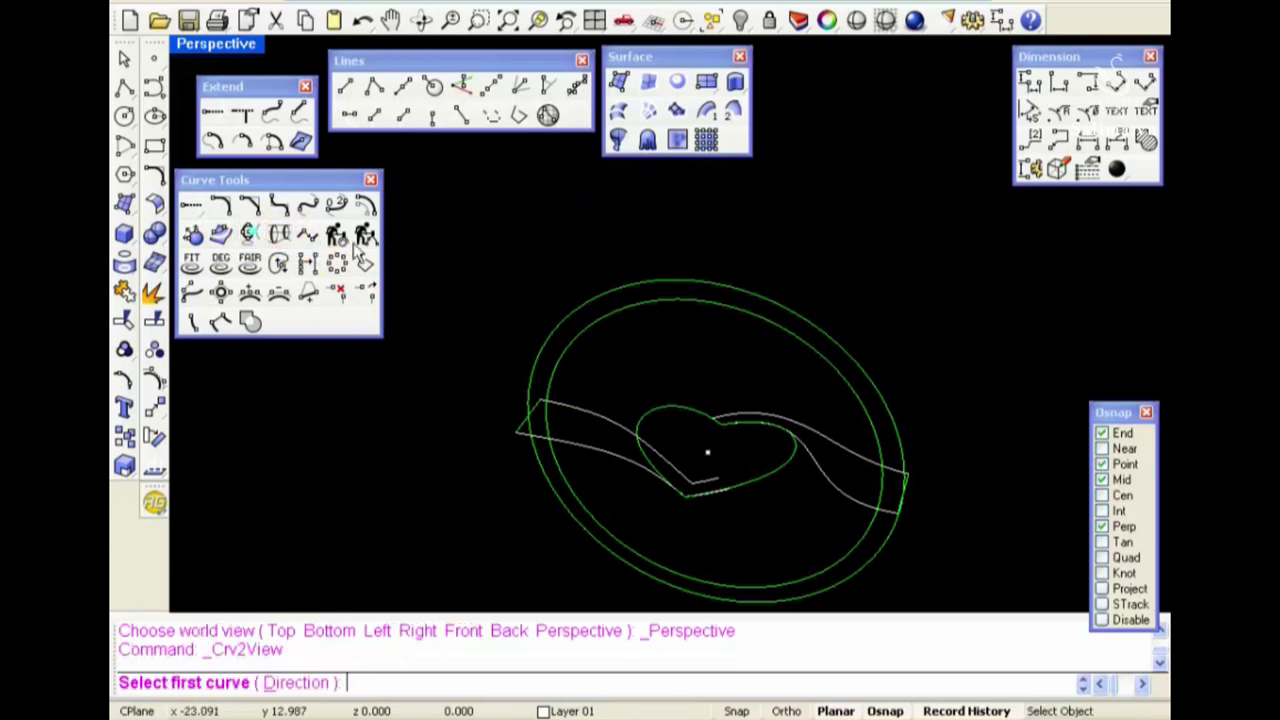
{"action": "left_click", "coordinate": [618, 418]}
{"action": "left_click", "coordinate": [632, 298]}
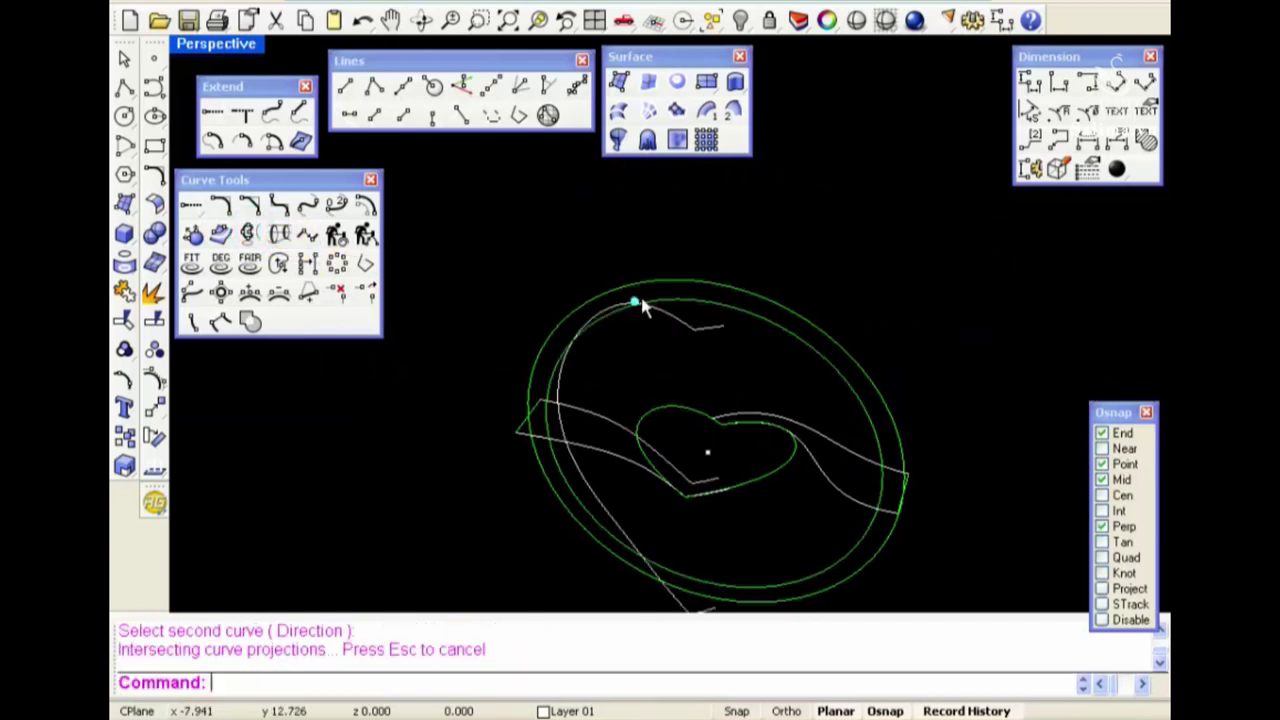
{"action": "right_click", "coordinate": [618, 428]}
{"action": "left_click", "coordinate": [616, 423]}
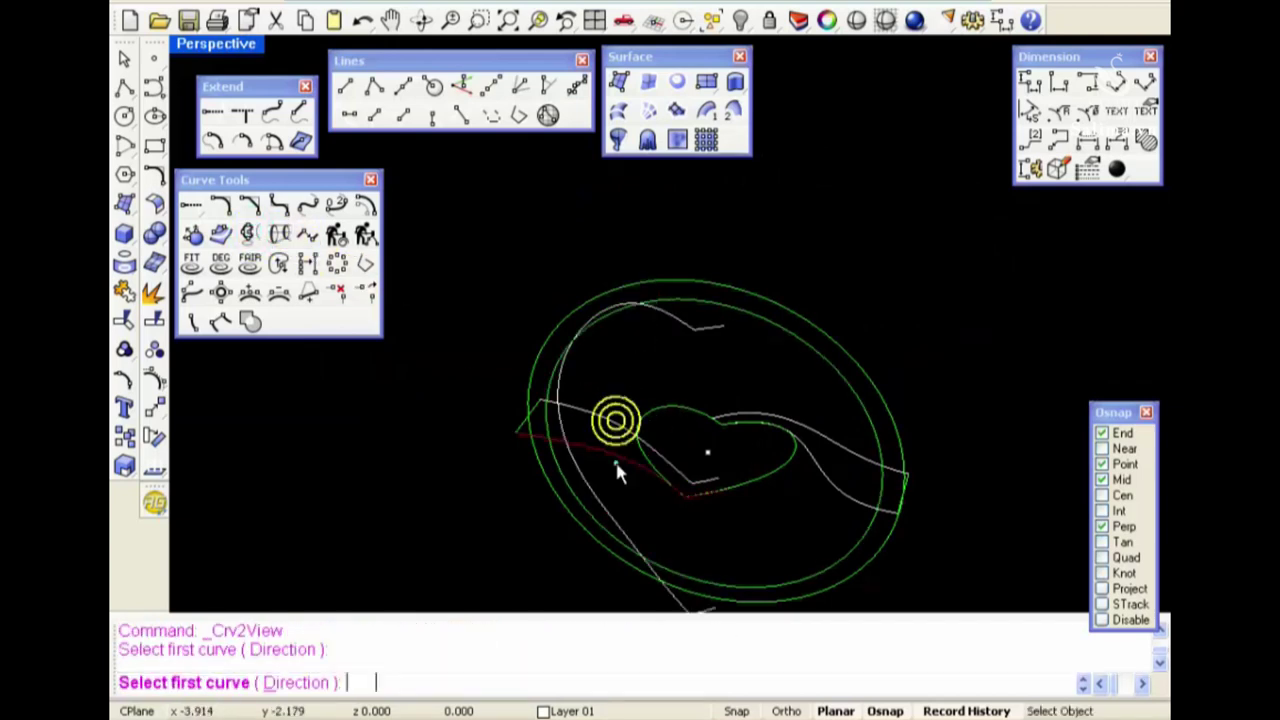
{"action": "left_click", "coordinate": [622, 313]}
{"action": "right_click_drag", "start_coordinate": [723, 494], "coordinate": [733, 474]}
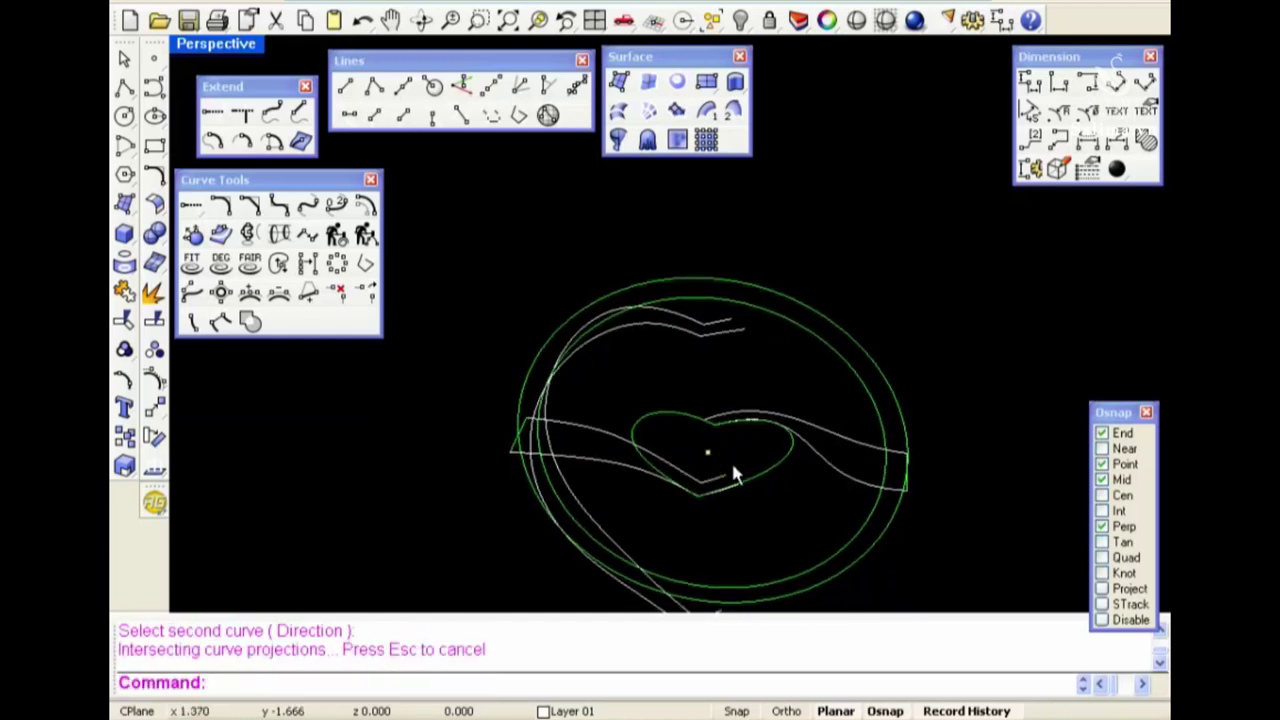
Hide the five original flat source curves
{"action": "left_click_drag", "start_coordinate": [754, 528], "coordinate": [655, 398]}
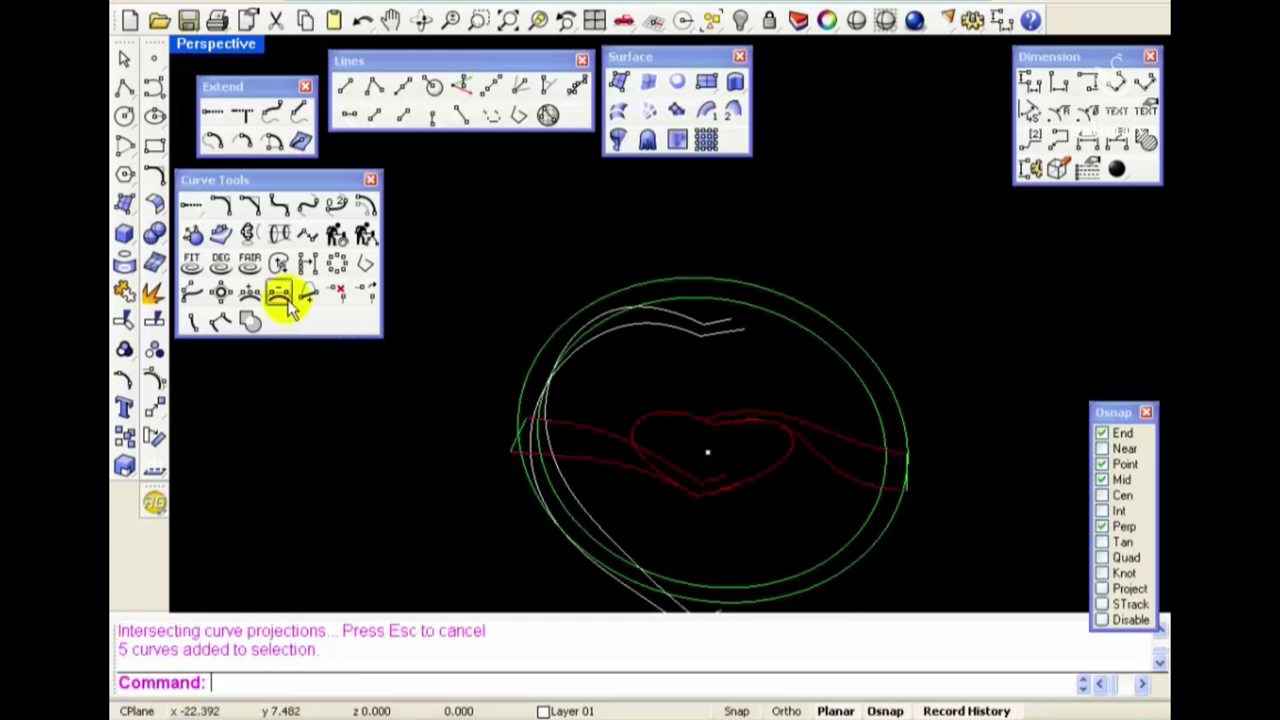
{"action": "left_click", "coordinate": [738, 22]}
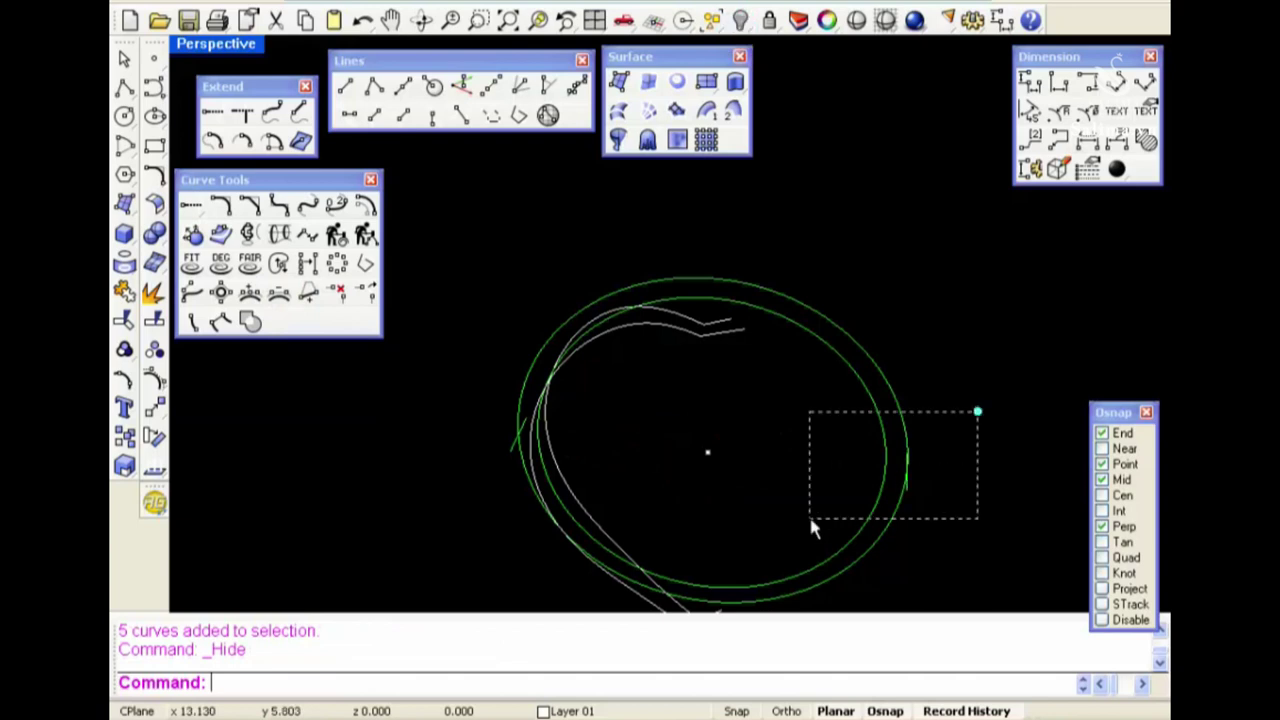
{"action": "left_click_drag", "start_coordinate": [810, 528], "coordinate": [810, 528]}
{"action": "key", "text": "ctrl+h"}
Hide a selected curve and, in Front view, draw a horizontal line from 0 across the circle
{"action": "left_click_drag", "start_coordinate": [466, 400], "coordinate": [677, 497]}
{"action": "key", "text": "ctrl+h"}
{"action": "key", "text": "ctrl+F2"}
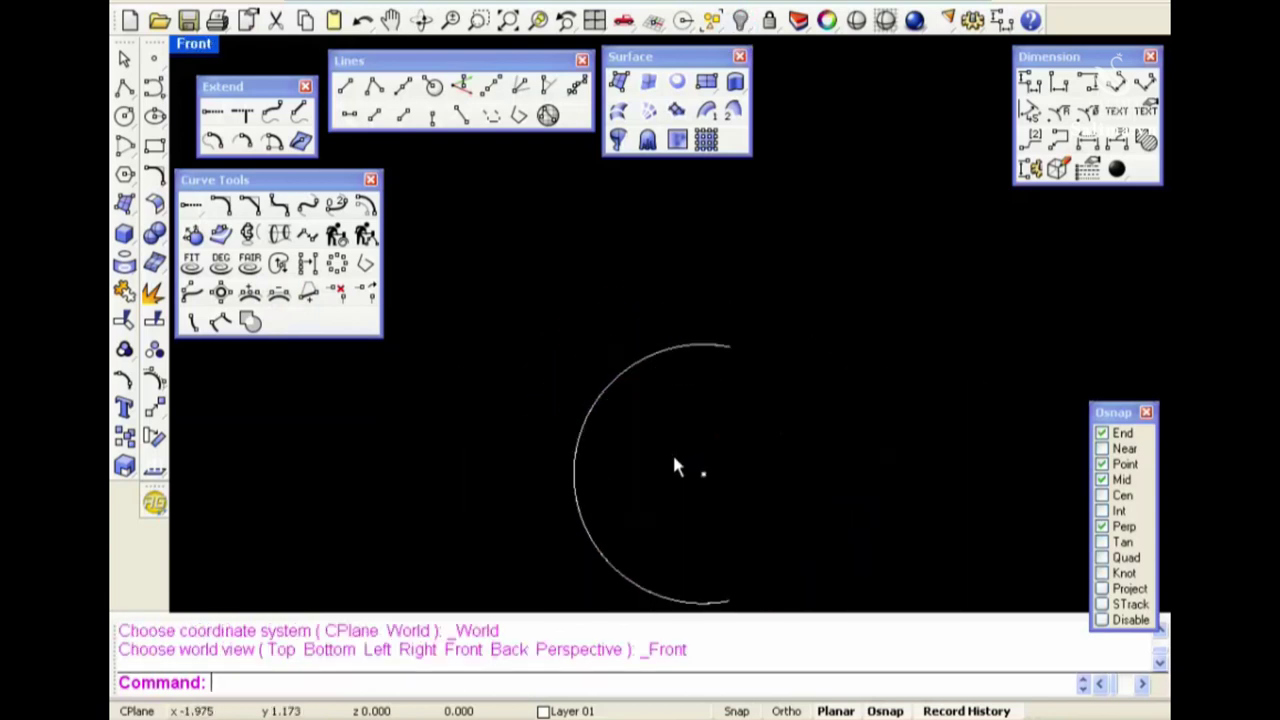
{"action": "type", "text": "line"}
{"action": "key", "text": "Return"}
{"action": "type", "text": "0"}
{"action": "key", "text": "Return"}
{"action": "left_click", "coordinate": [462, 450], "text": "shift"}
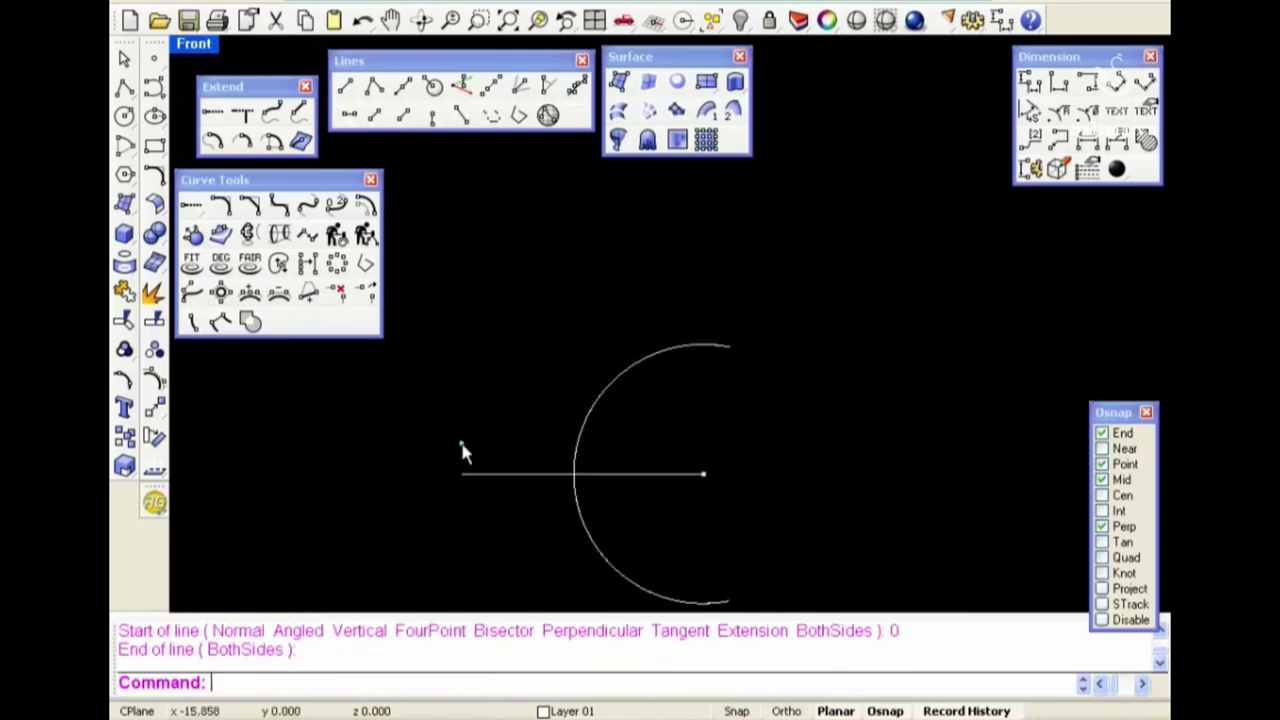
Trim away the profile arc below the line and delete the helper line
{"action": "left_click", "coordinate": [517, 478]}
{"action": "type", "text": "t"}
{"action": "key", "text": "Return"}
{"action": "left_click", "coordinate": [595, 540]}
{"action": "key", "text": "Return"}
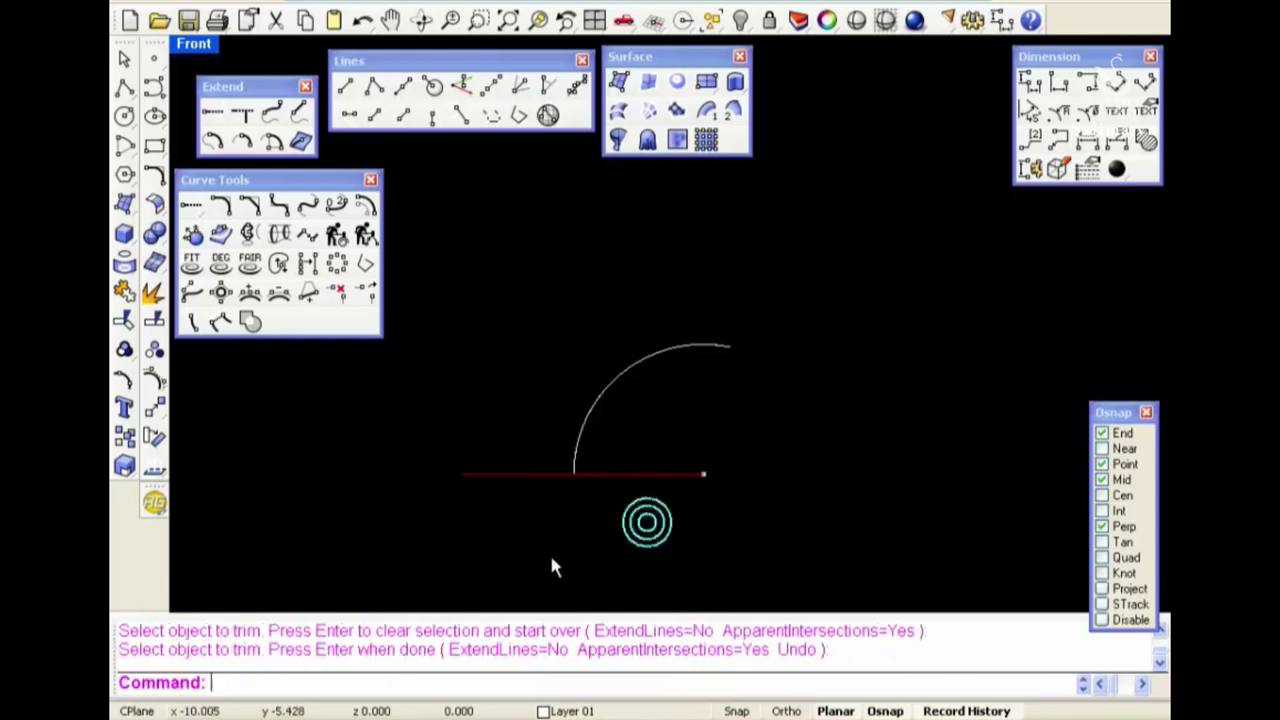
{"action": "key", "text": "Delete"}
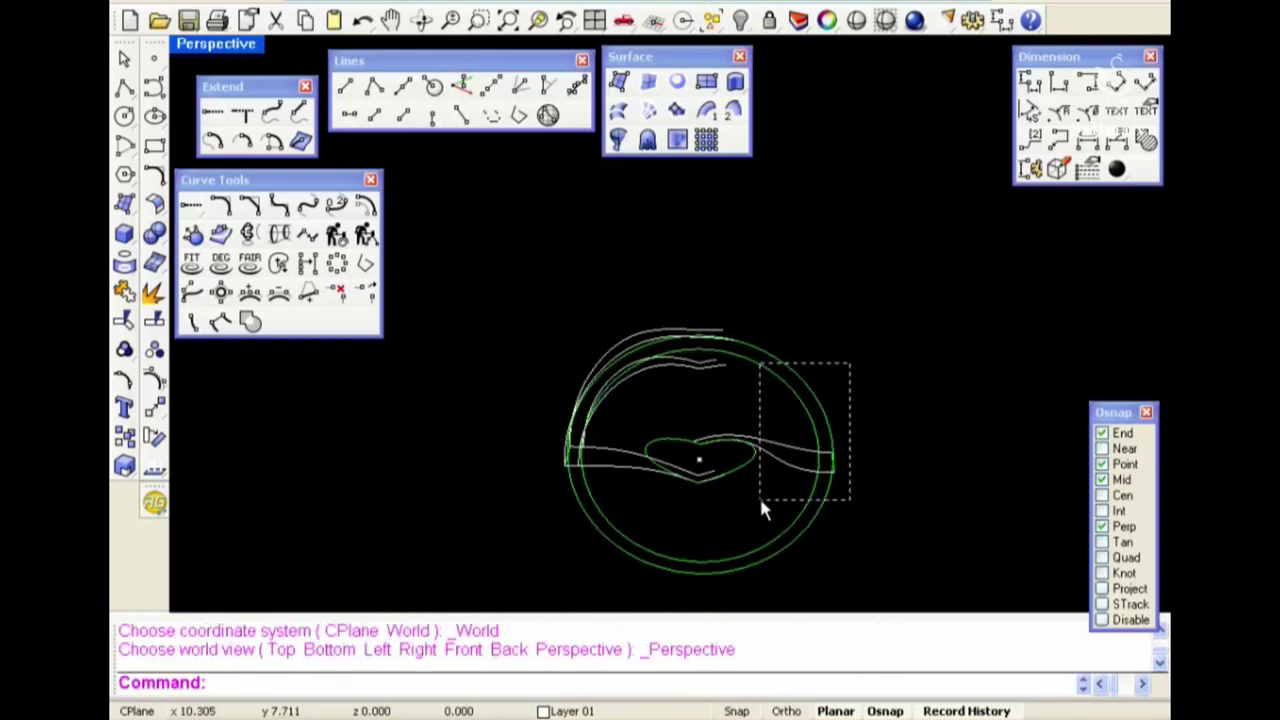
Hide the circle arcs and helper lines, leaving only the rail curves visible
{"action": "left_click_drag", "start_coordinate": [786, 482], "coordinate": [760, 505]}
{"action": "left_click_drag", "start_coordinate": [880, 520], "coordinate": [706, 448]}
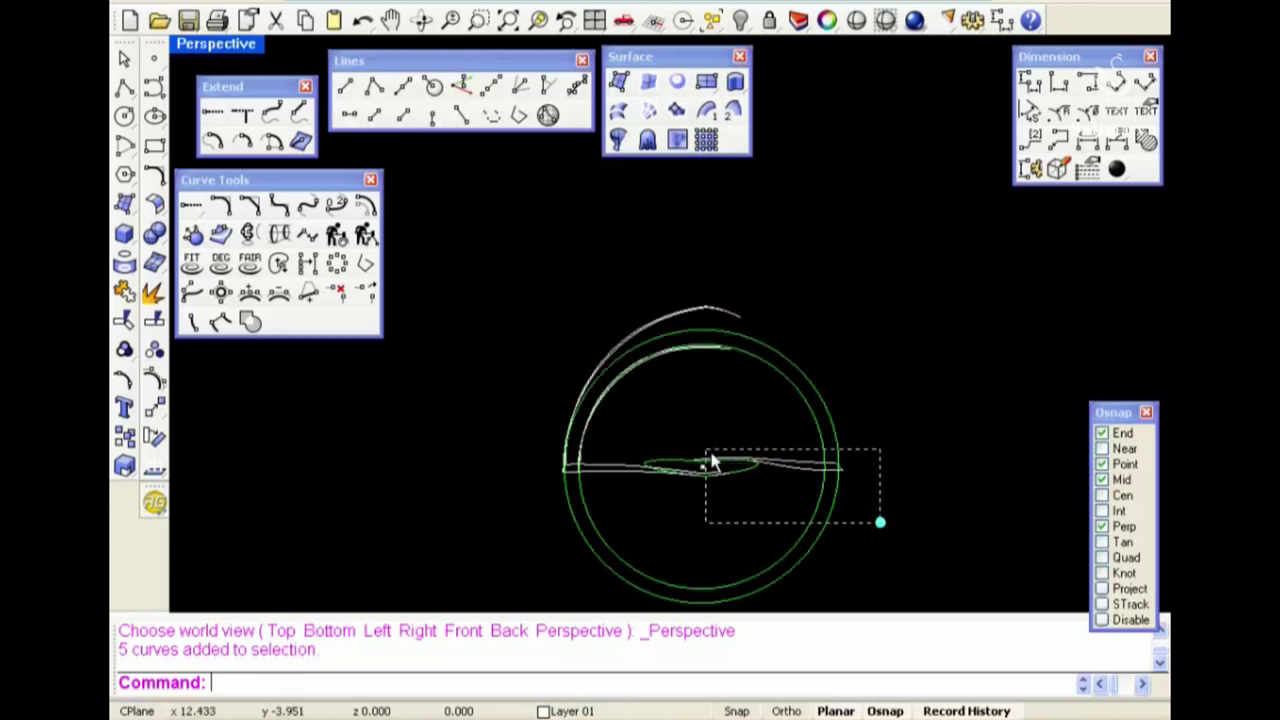
{"action": "left_click", "coordinate": [740, 20]}
{"action": "left_click_drag", "start_coordinate": [507, 432], "coordinate": [605, 490]}
{"action": "right_click_drag", "start_coordinate": [680, 466], "coordinate": [705, 450]}
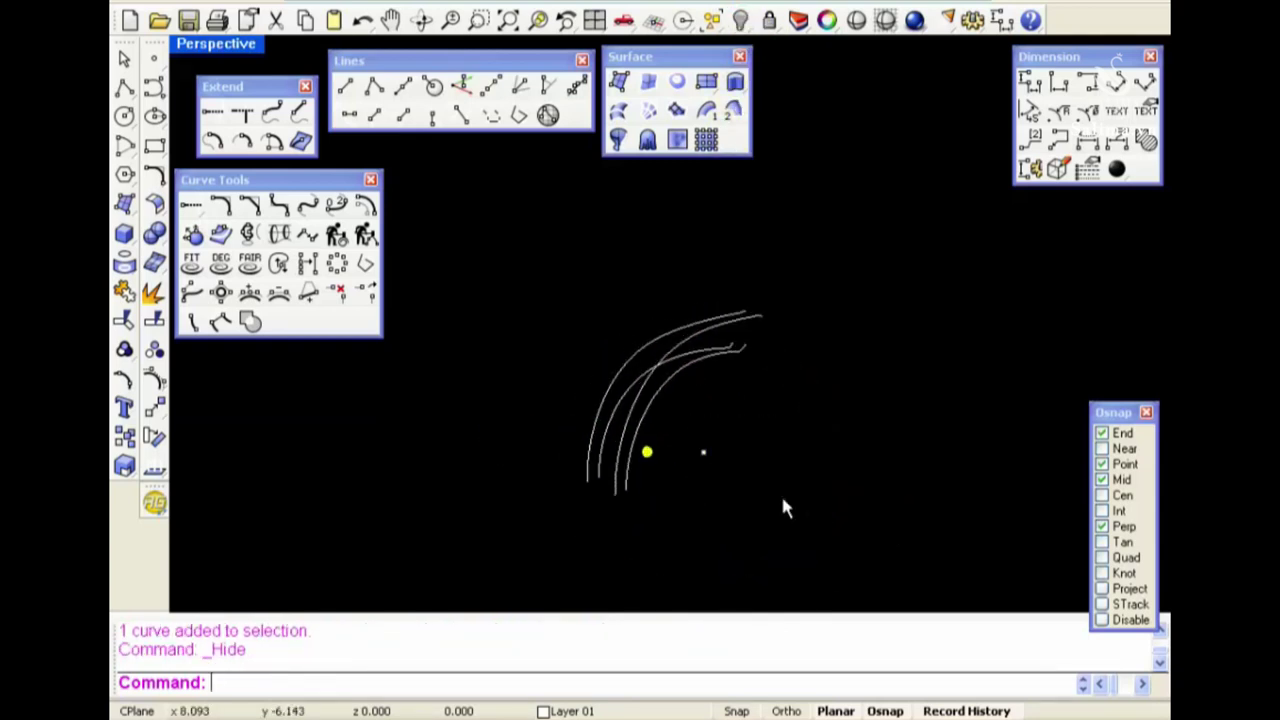
Draw a closed four-corner polyline through the curve endpoints at the first end
{"action": "left_click", "coordinate": [125, 88]}
{"action": "right_click_drag", "start_coordinate": [596, 476], "coordinate": [563, 469]}
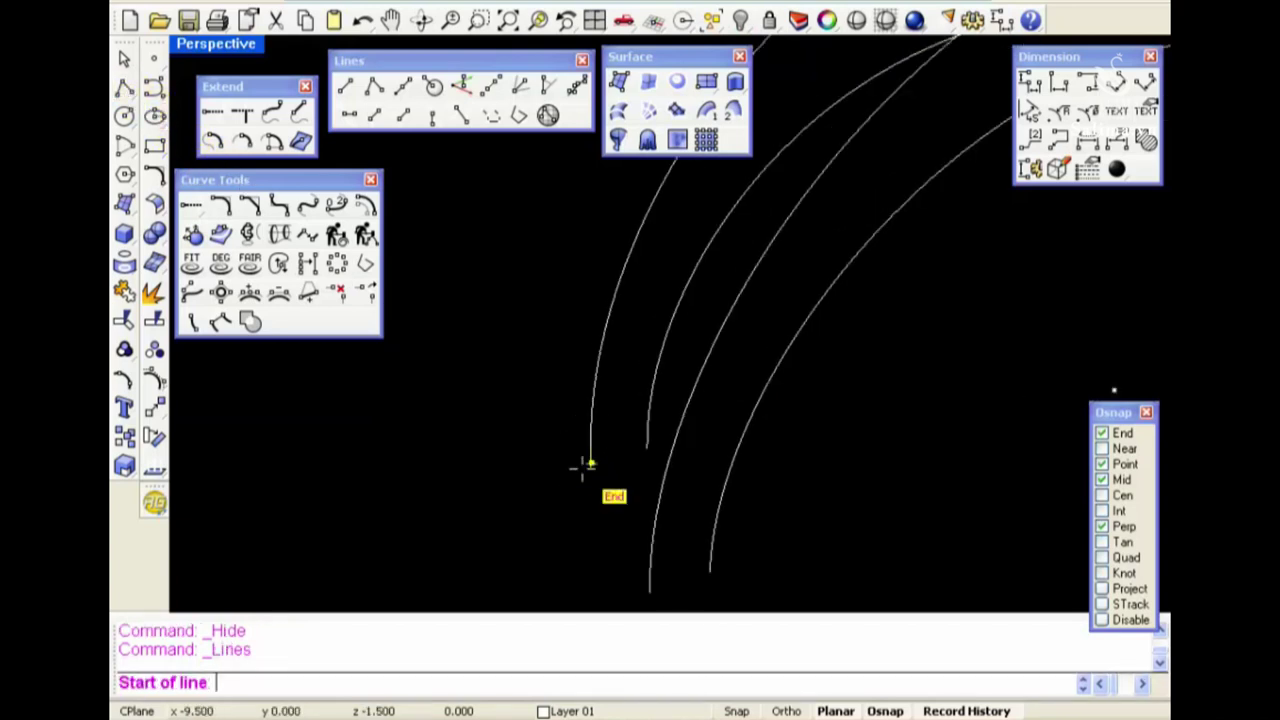
{"action": "left_click", "coordinate": [584, 465]}
{"action": "left_click", "coordinate": [650, 591]}
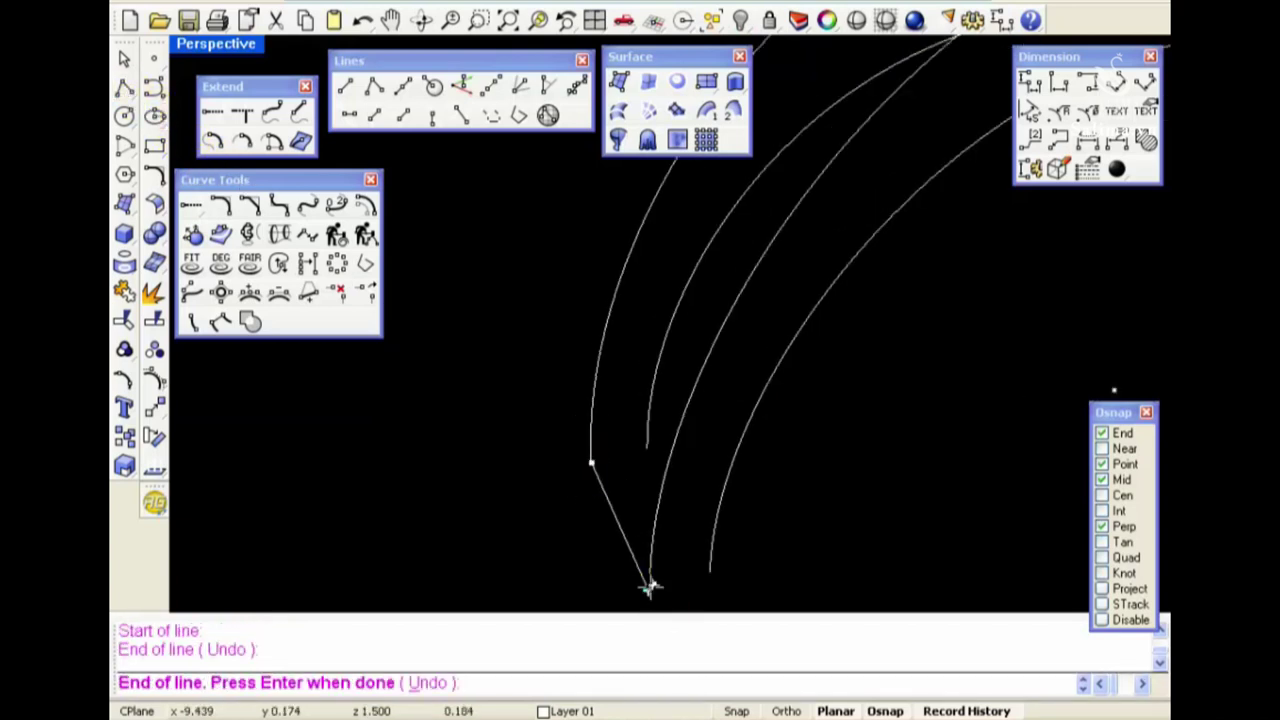
{"action": "left_click", "coordinate": [708, 572]}
{"action": "left_click", "coordinate": [646, 451]}
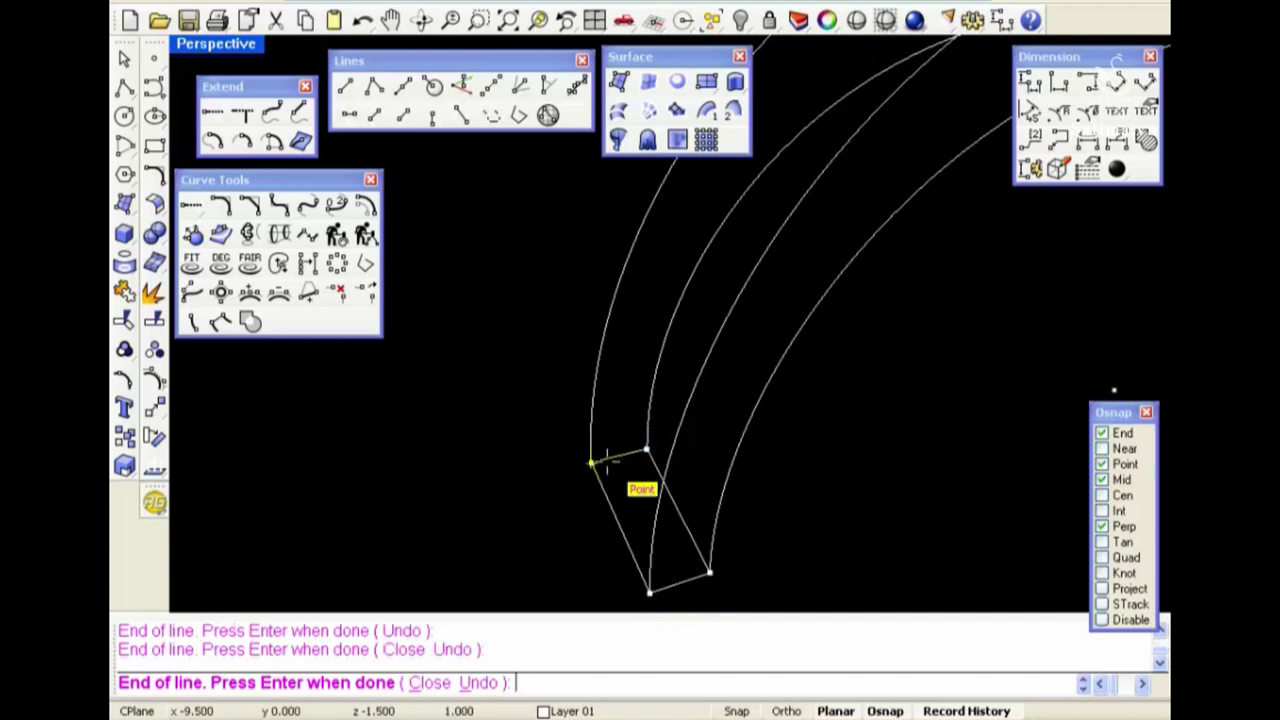
{"action": "left_click", "coordinate": [592, 463]}
Cap the opposite end with a second closed four-corner outline through the curve endpoints
{"action": "right_click_drag", "start_coordinate": [954, 411], "coordinate": [678, 357]}
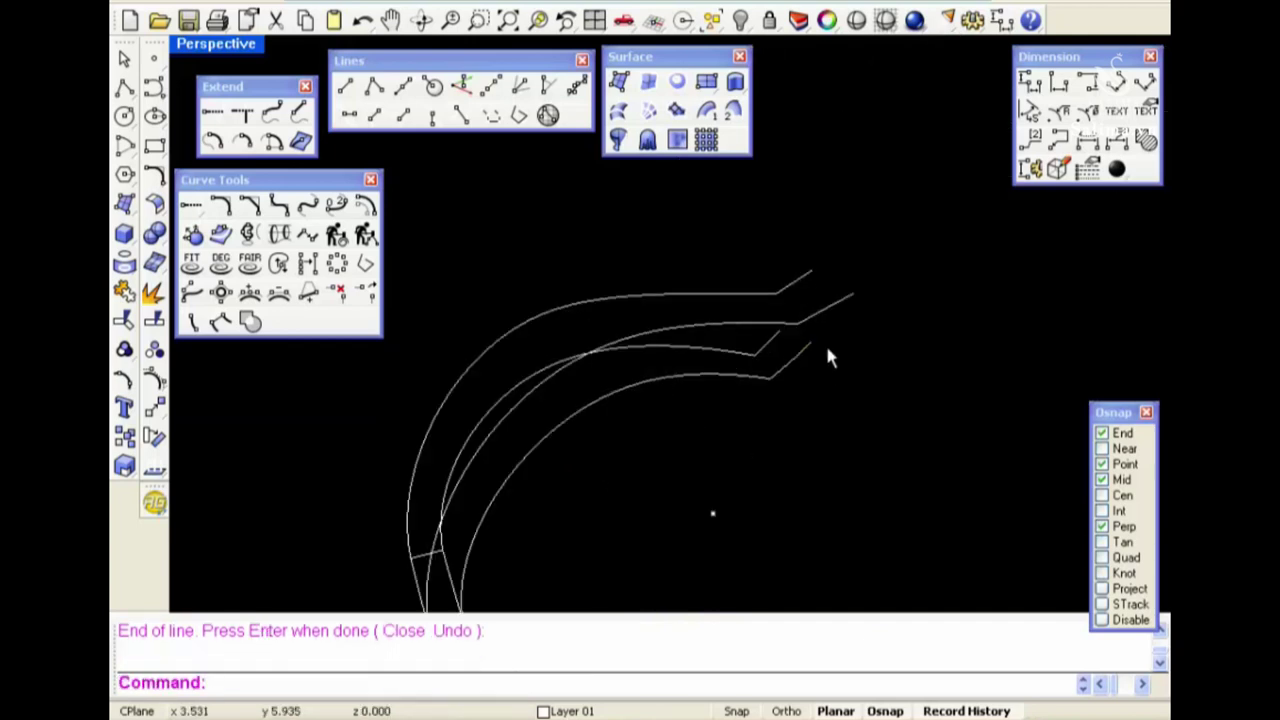
{"action": "right_click", "coordinate": [678, 357]}
{"action": "left_click", "coordinate": [645, 332]}
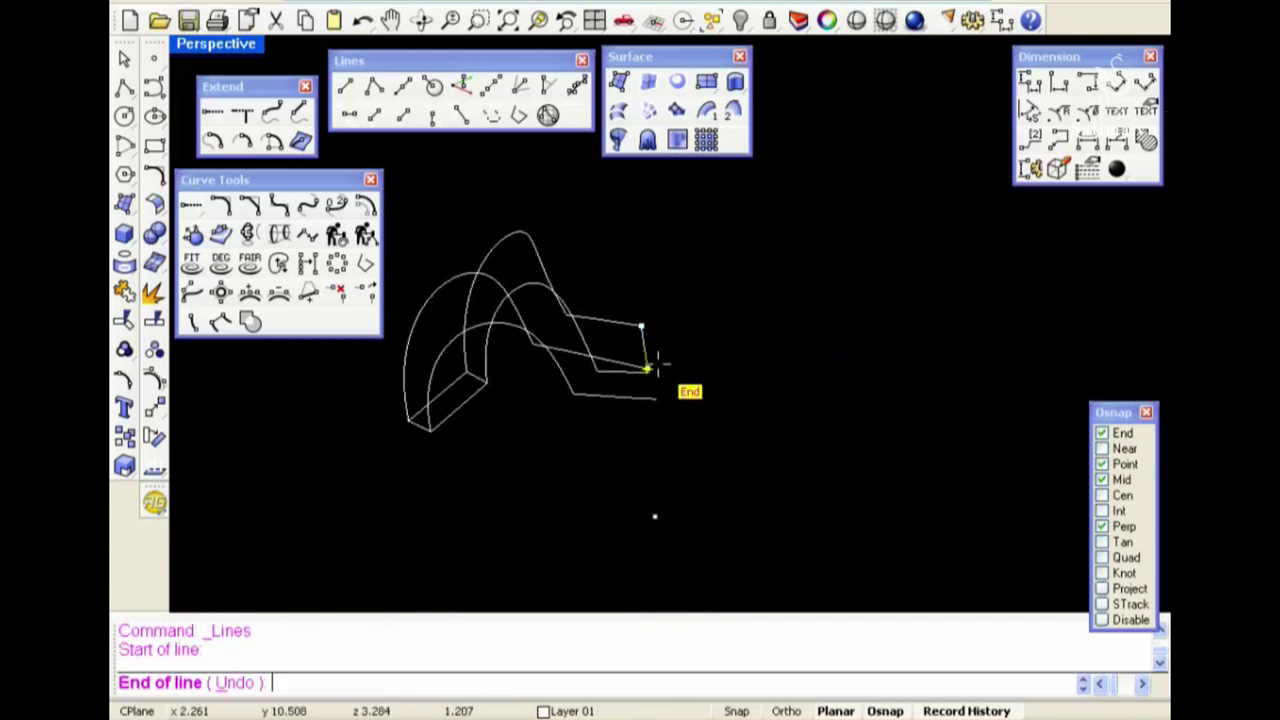
{"action": "left_click", "coordinate": [646, 369]}
{"action": "right_click_drag", "start_coordinate": [666, 331], "coordinate": [657, 351]}
{"action": "left_click", "coordinate": [699, 349]}
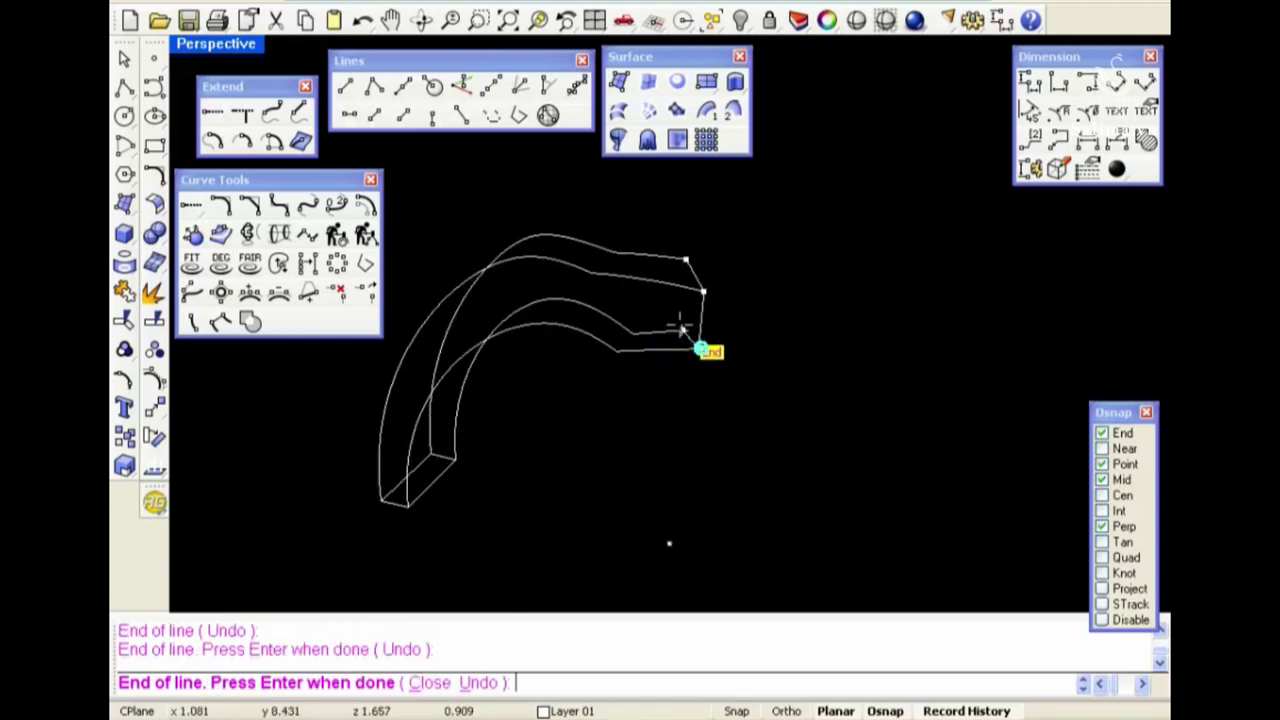
{"action": "left_click", "coordinate": [682, 329]}
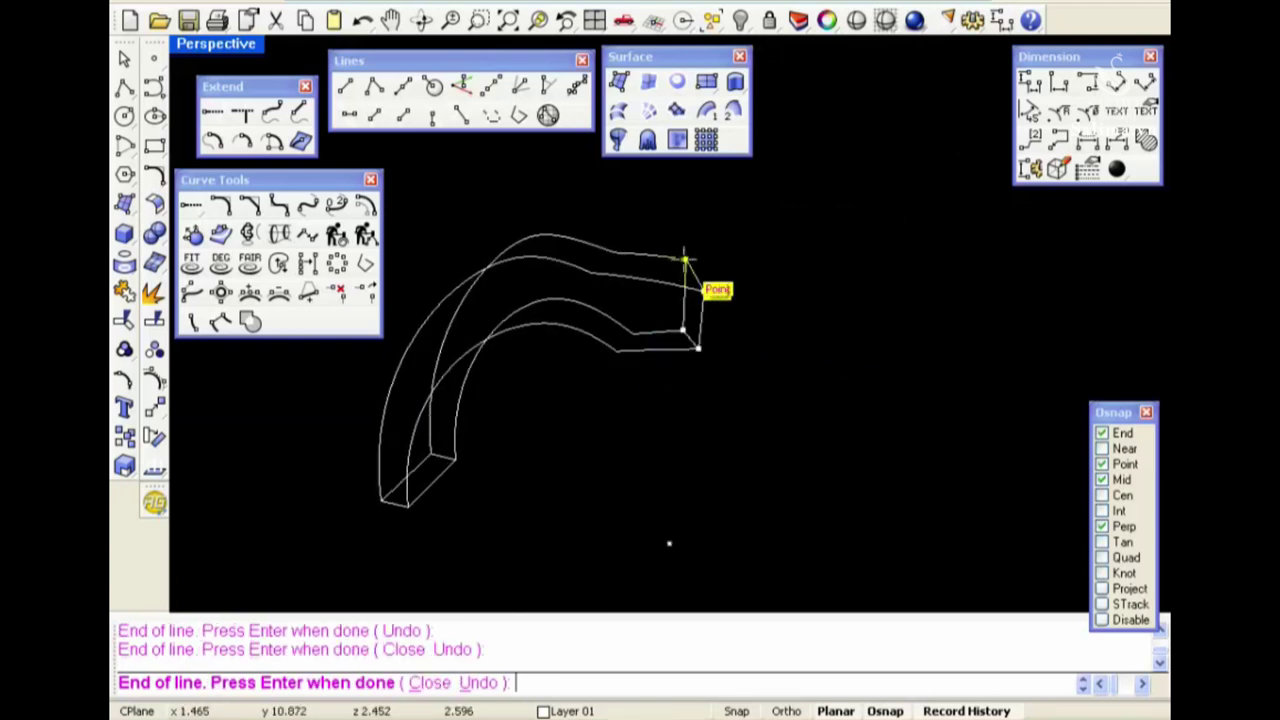
{"action": "right_click", "coordinate": [688, 258]}
{"action": "mouse_move", "coordinate": [688, 258]}
{"action": "right_mouse_down"}
{"action": "mouse_move", "coordinate": [649, 354]}
{"action": "mouse_move", "coordinate": [700, 314]}
{"action": "mouse_move", "coordinate": [794, 291]}
{"action": "mouse_move", "coordinate": [730, 160]}
{"action": "right_mouse_up"}
Sweep2 the first side surface along the outer rail pair, using both end edges as cross sections
{"action": "left_click", "coordinate": [733, 114]}
{"action": "left_click", "coordinate": [490, 366]}
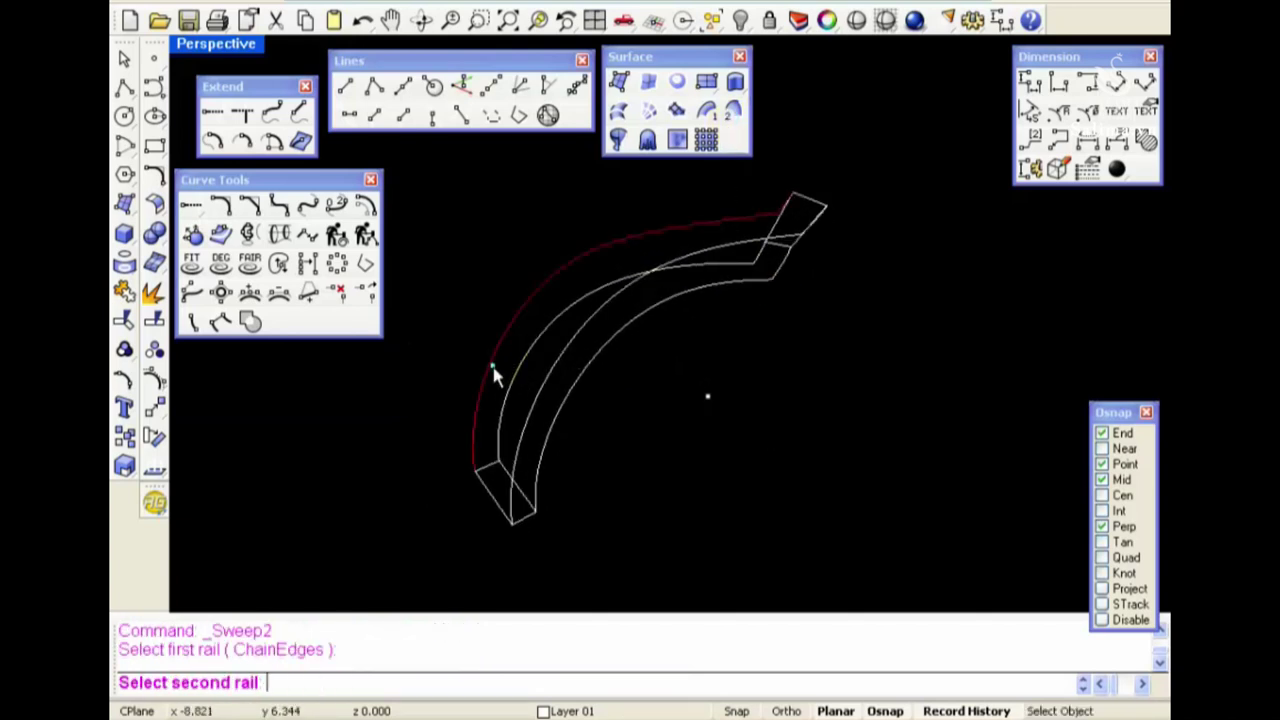
{"action": "left_click", "coordinate": [527, 414]}
{"action": "left_click", "coordinate": [492, 505]}
{"action": "left_click", "coordinate": [809, 204]}
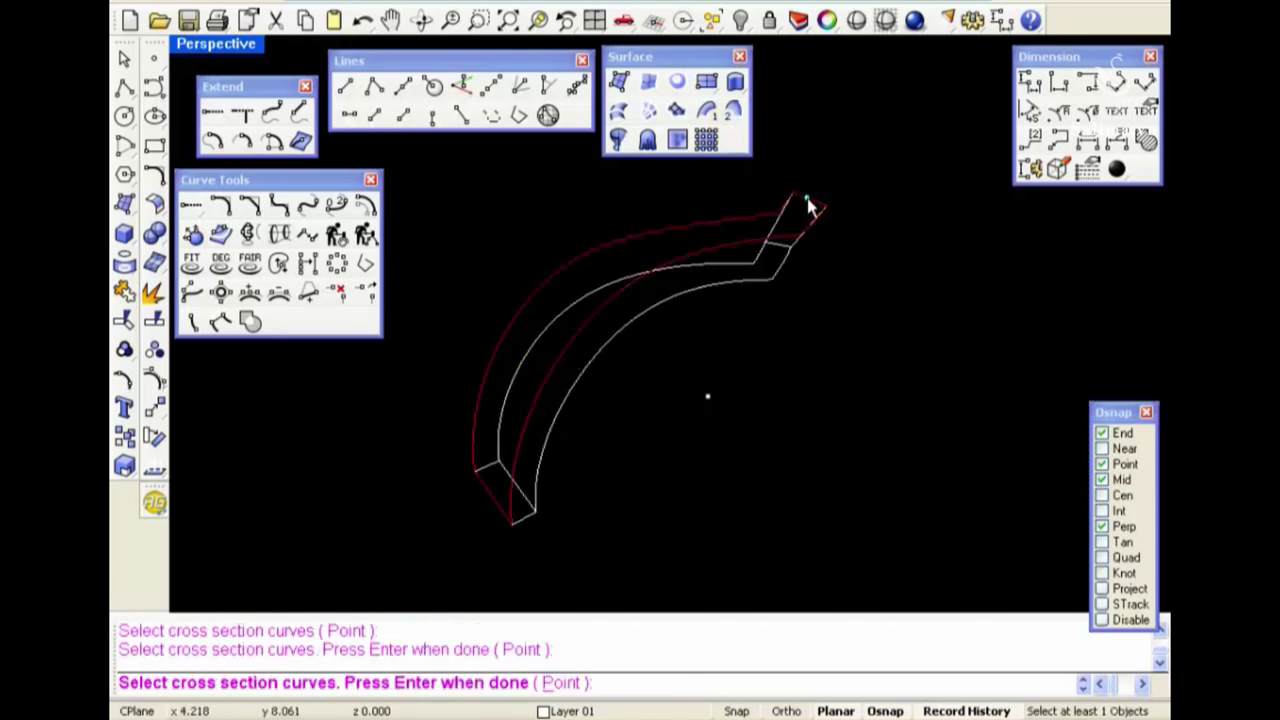
{"action": "key", "text": "Return"}
{"action": "left_click", "coordinate": [254, 508]}
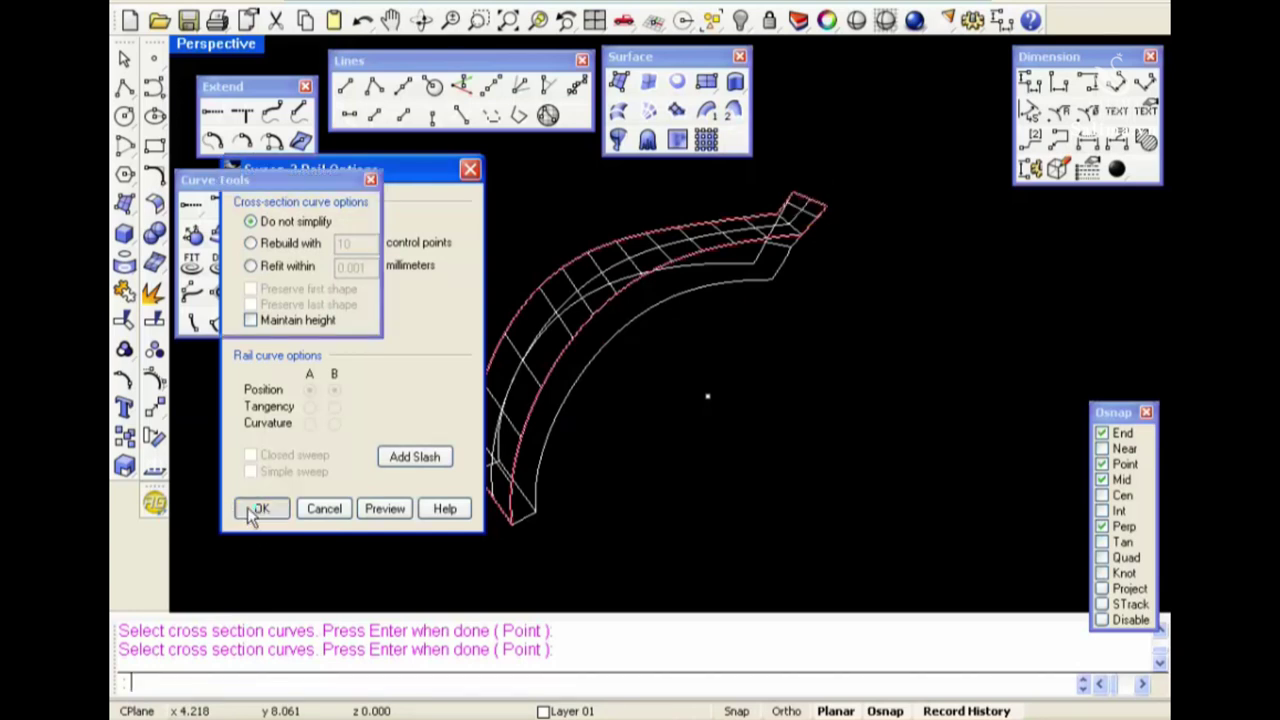
Sweep the second side surface along the next two rails between the near and far end edges
{"action": "right_click_drag", "start_coordinate": [668, 372], "coordinate": [671, 363]}
{"action": "right_click", "coordinate": [623, 349]}
{"action": "left_click", "coordinate": [546, 354]}
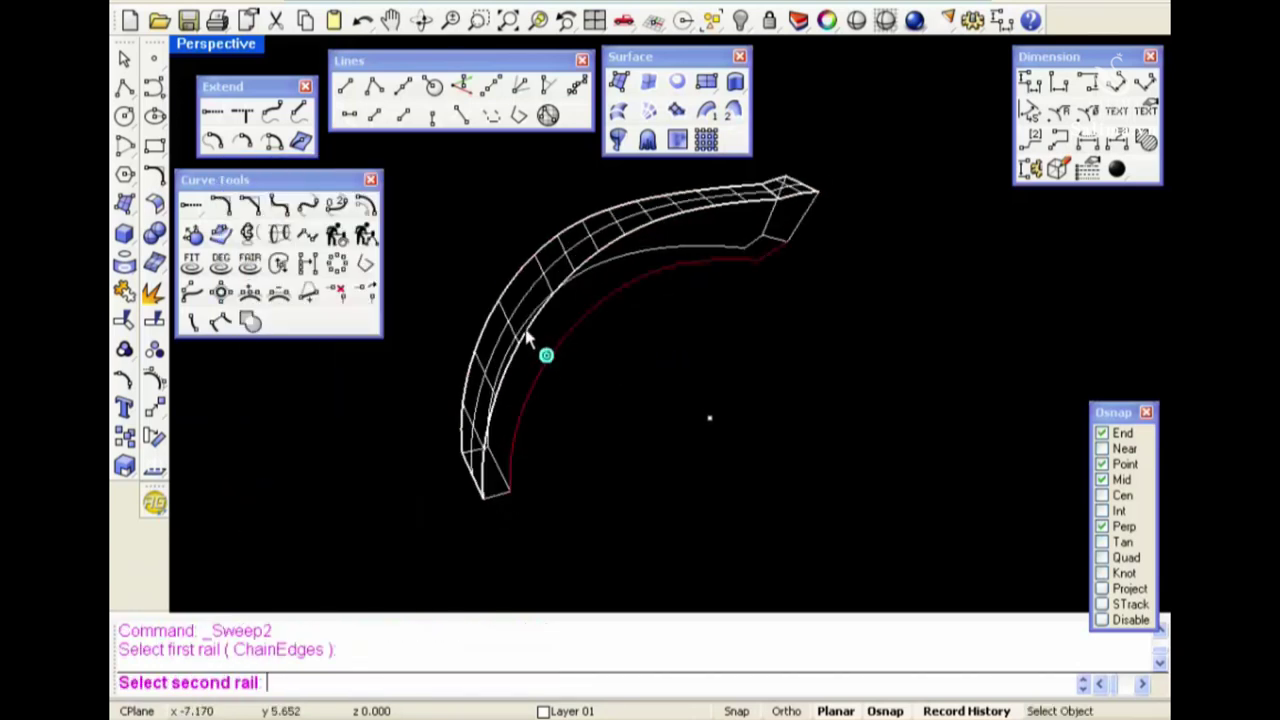
{"action": "left_click", "coordinate": [518, 325]}
{"action": "left_click", "coordinate": [497, 462]}
{"action": "left_click", "coordinate": [775, 240]}
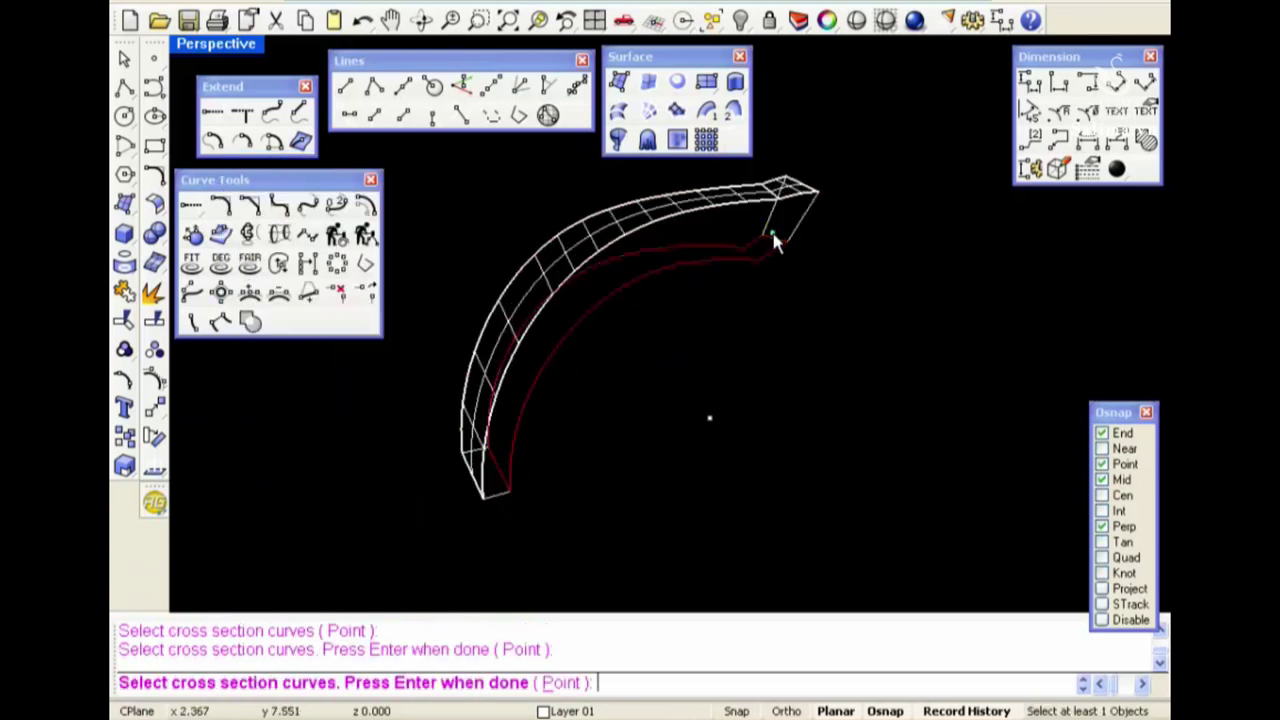
{"action": "right_click", "coordinate": [809, 292]}
{"action": "left_click", "coordinate": [262, 509]}
Sweep the third side surface, choosing curves rather than surface edges as rails
{"action": "right_click", "coordinate": [601, 467]}
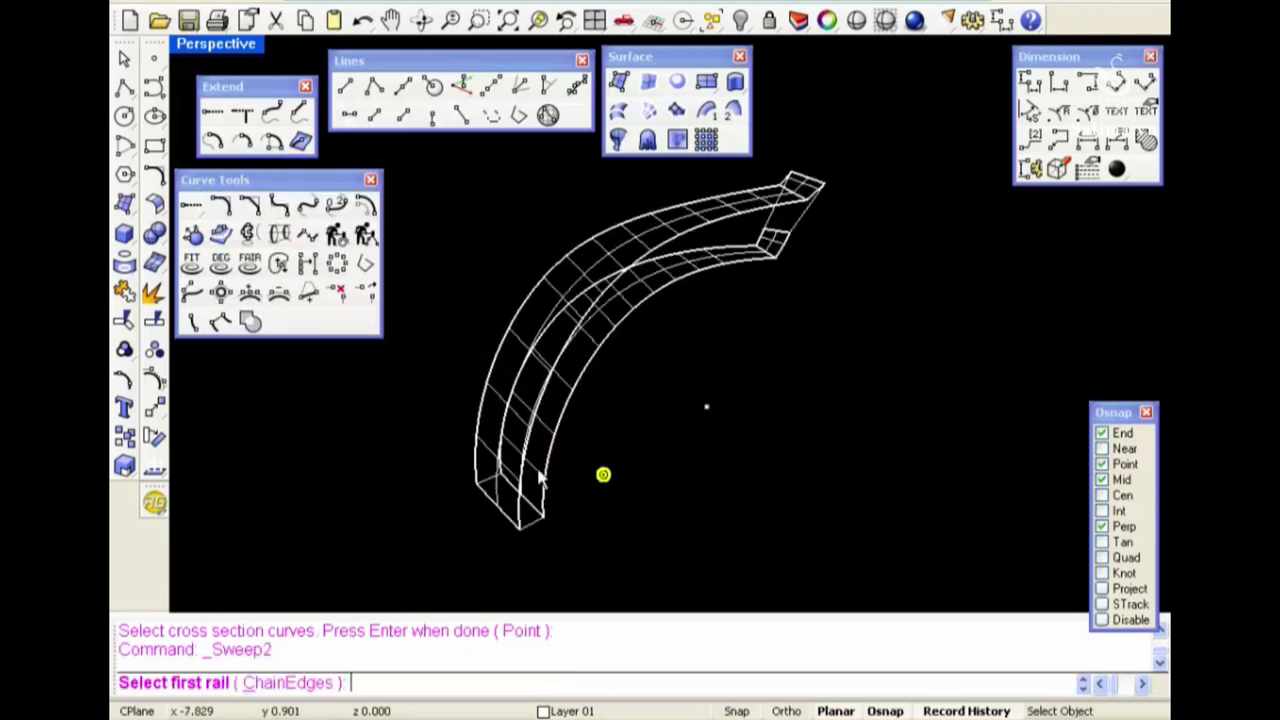
{"action": "left_click", "coordinate": [542, 470]}
{"action": "left_click", "coordinate": [600, 521]}
{"action": "left_click", "coordinate": [525, 493]}
{"action": "left_click", "coordinate": [580, 539]}
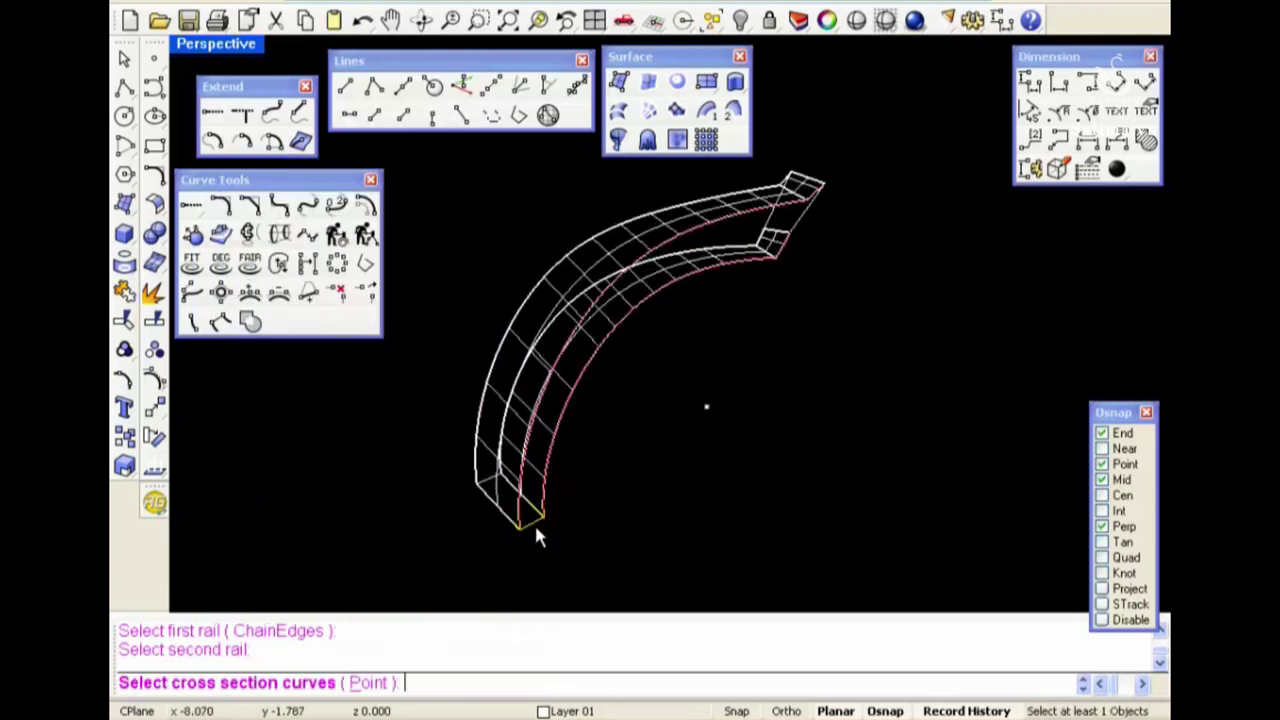
{"action": "left_click", "coordinate": [796, 220]}
{"action": "right_click", "coordinate": [797, 214]}
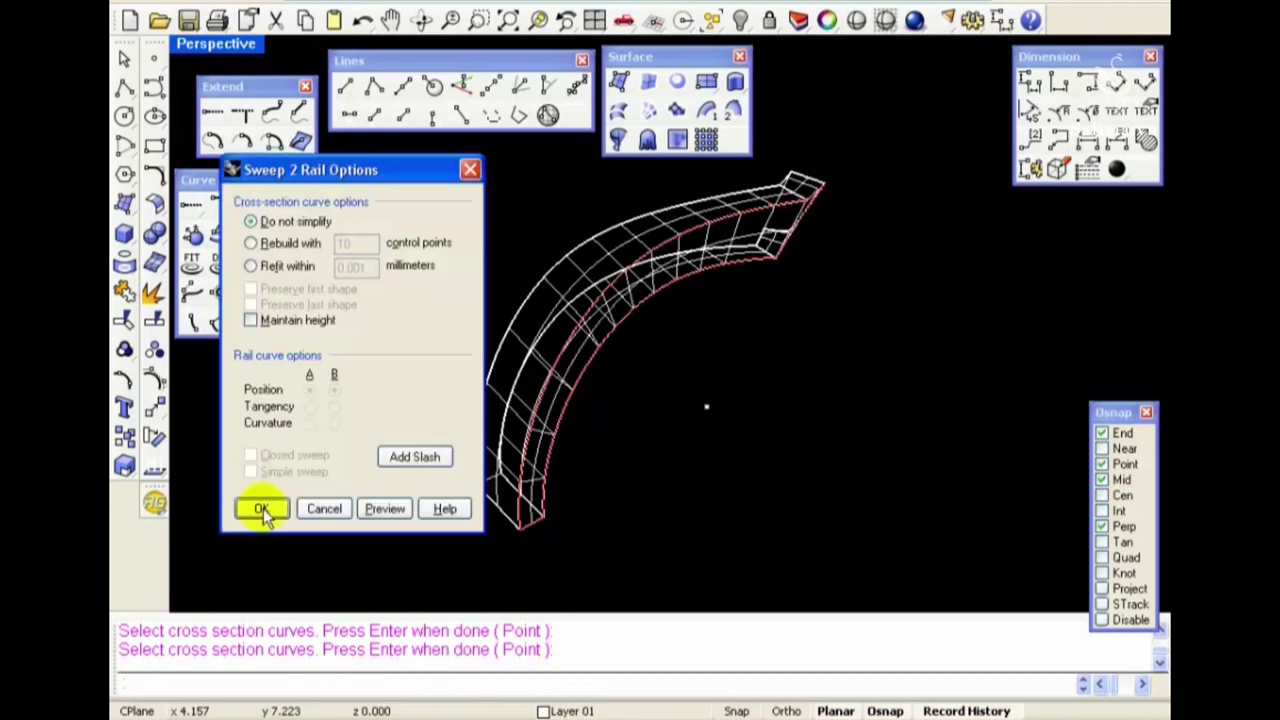
{"action": "left_click", "coordinate": [263, 509]}
Sweep the fourth side surface along its two rail curves and one end-edge cross section
{"action": "mouse_move", "coordinate": [720, 406]}
{"action": "right_mouse_down"}
{"action": "mouse_move", "coordinate": [612, 509]}
{"action": "mouse_move", "coordinate": [857, 471]}
{"action": "mouse_move", "coordinate": [829, 477]}
{"action": "right_mouse_up"}
{"action": "right_click", "coordinate": [829, 477]}
{"action": "left_click", "coordinate": [817, 470]}
{"action": "left_click", "coordinate": [874, 521]}
{"action": "left_click", "coordinate": [781, 471]}
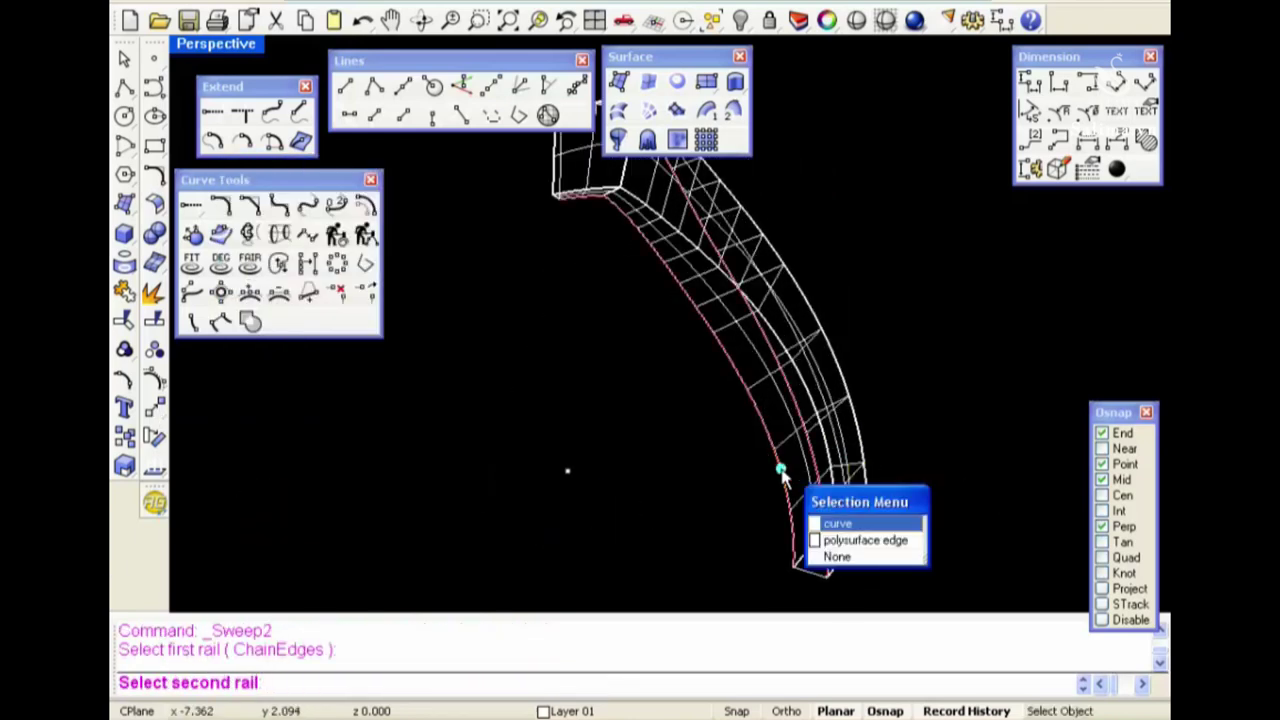
{"action": "left_click", "coordinate": [858, 520]}
{"action": "right_click_drag", "start_coordinate": [758, 384], "coordinate": [806, 450]}
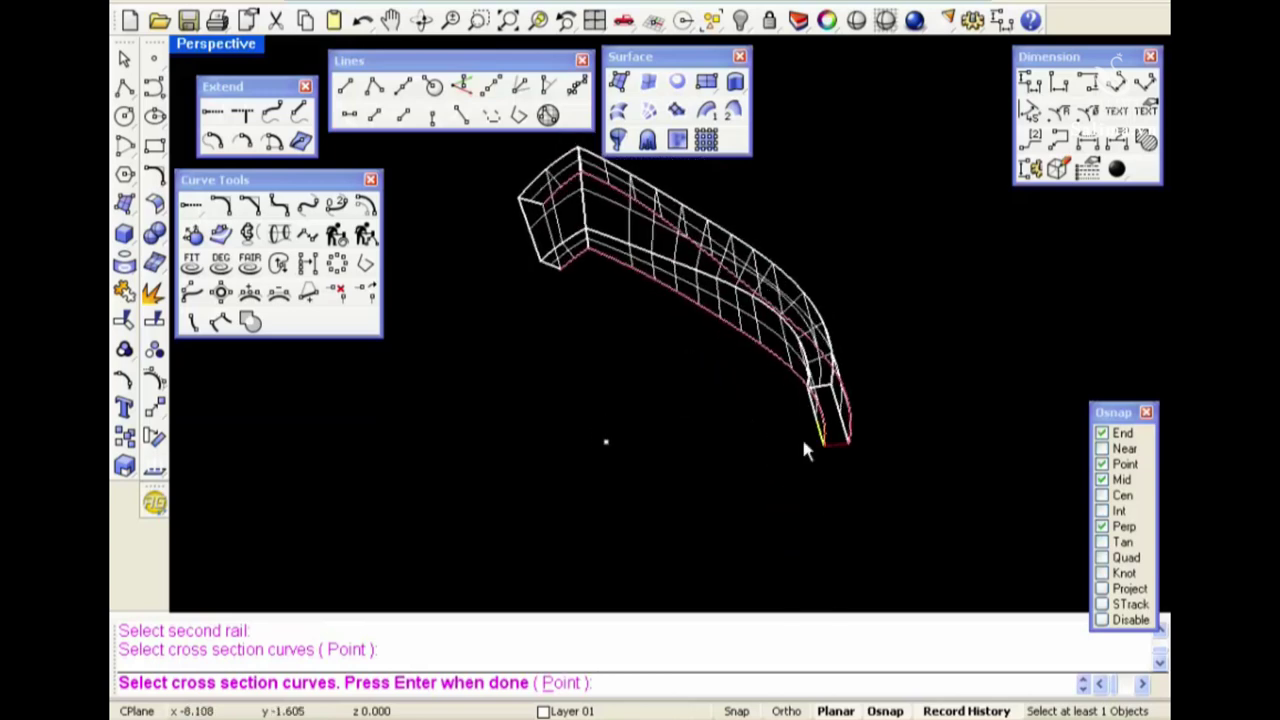
{"action": "left_click", "coordinate": [565, 248]}
{"action": "key", "text": "Return"}
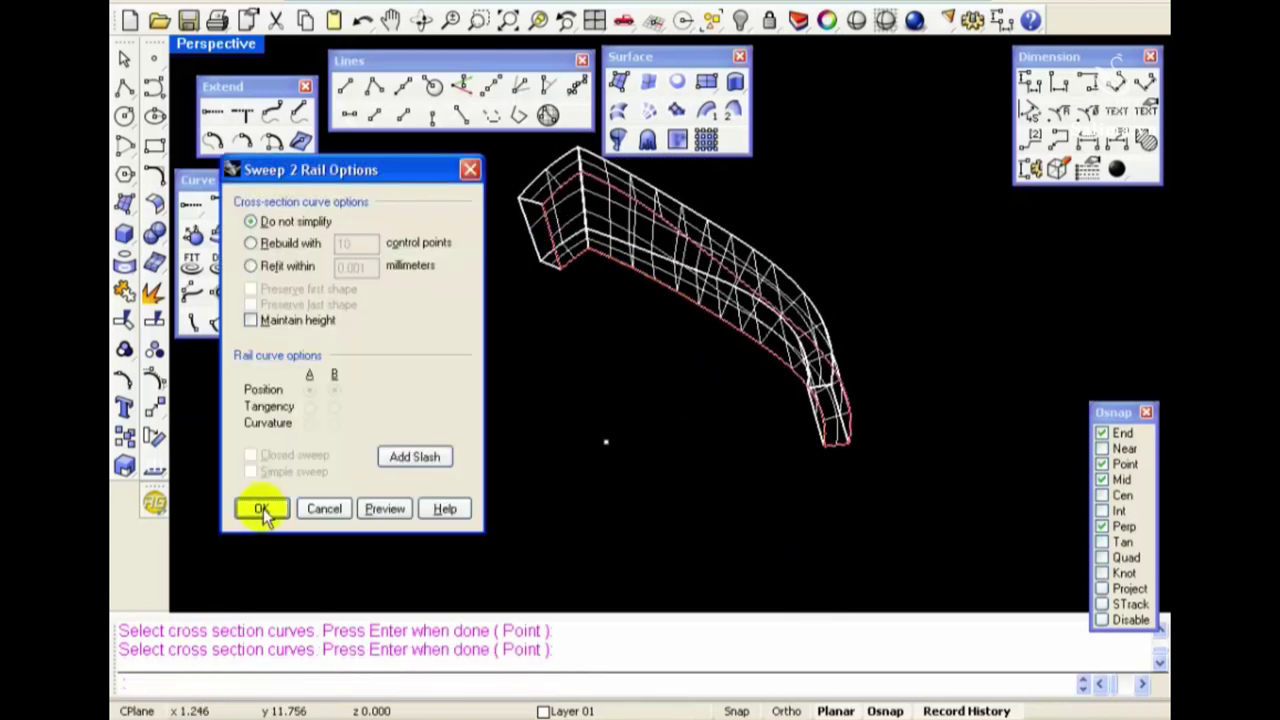
{"action": "left_click", "coordinate": [263, 508]}
Close the bar's end with a two-rail sweep between its top and bottom end edges
{"action": "right_click_drag", "start_coordinate": [531, 417], "coordinate": [614, 320]}
{"action": "scroll", "coordinate": [613, 333], "scroll_direction": "up", "scroll_amount": 3}
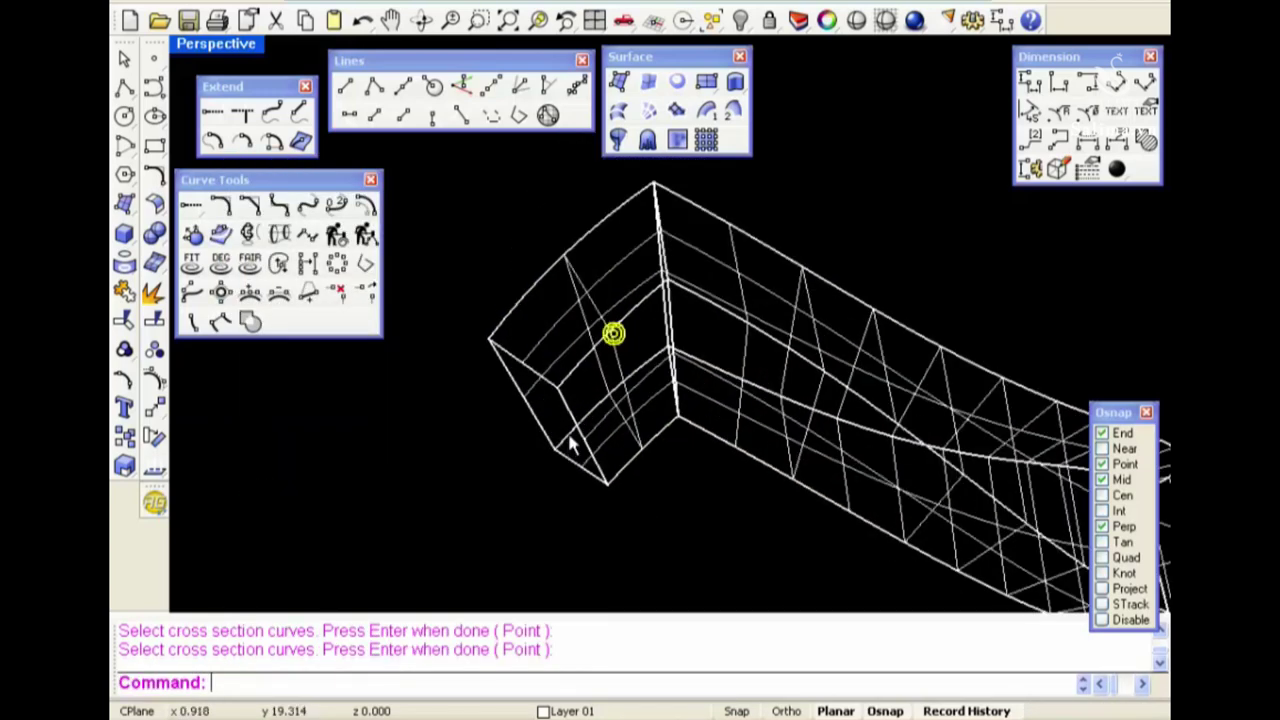
{"action": "right_click_drag", "start_coordinate": [568, 445], "coordinate": [580, 383]}
{"action": "key", "text": "Return"}
{"action": "left_click", "coordinate": [572, 378]}
{"action": "left_click", "coordinate": [620, 418]}
{"action": "left_click", "coordinate": [530, 368]}
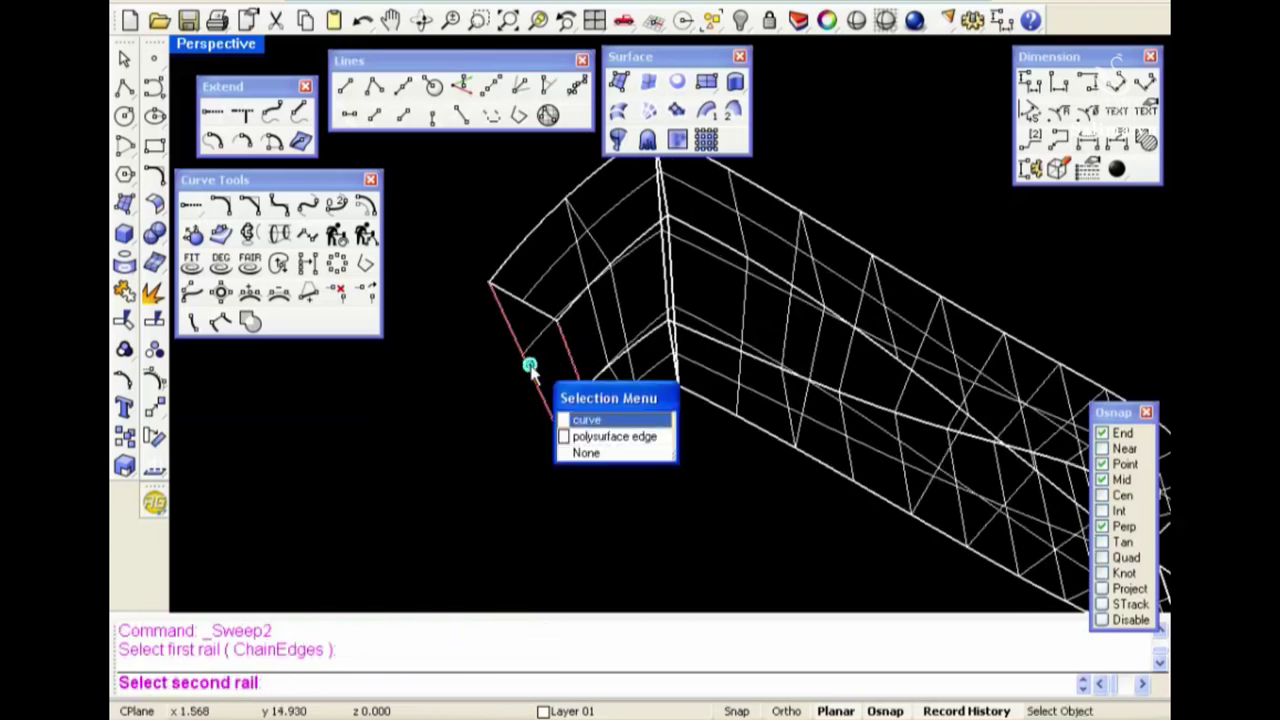
{"action": "key", "text": "Return"}
{"action": "left_click", "coordinate": [533, 308]}
{"action": "left_click", "coordinate": [578, 440]}
{"action": "key", "text": "Return"}
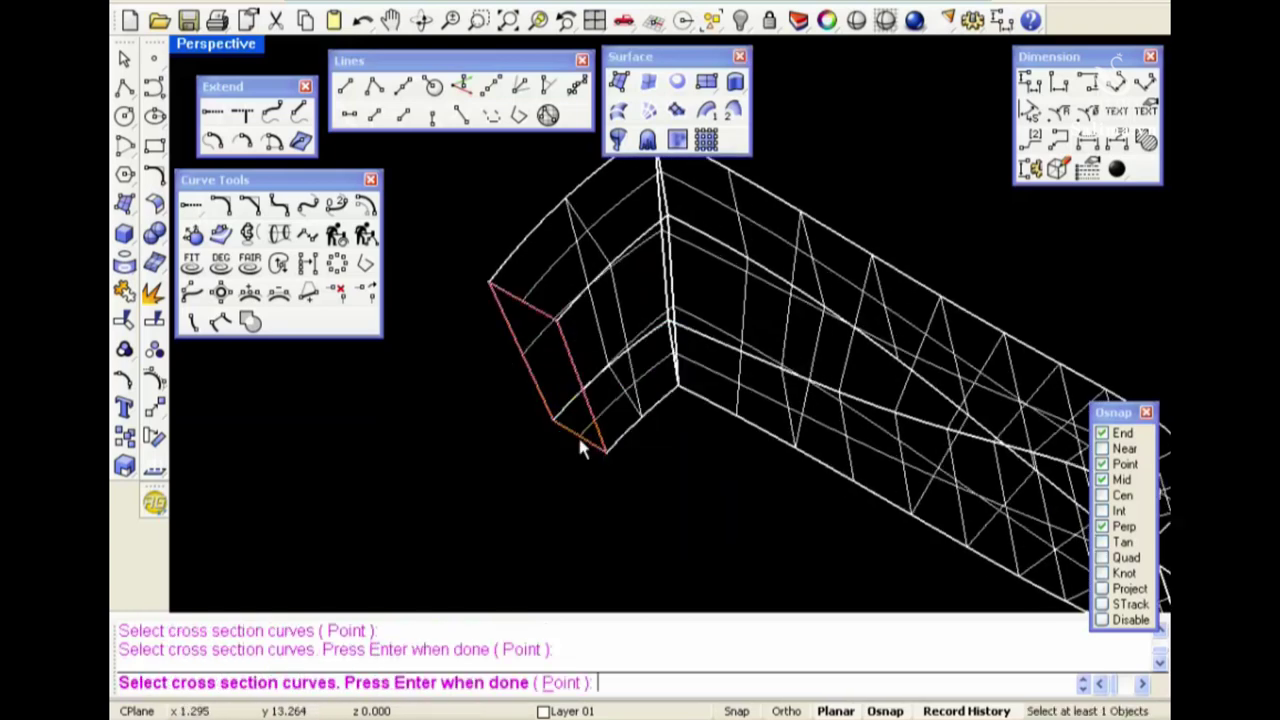
{"action": "key", "text": "Return"}
{"action": "left_click", "coordinate": [263, 508]}
Join the four bottom-end edges into one closed curve
{"action": "scroll", "coordinate": [689, 400], "scroll_direction": "down", "scroll_amount": 3}
{"action": "mouse_move", "coordinate": [671, 407]}
{"action": "right_mouse_down"}
{"action": "mouse_move", "coordinate": [685, 390]}
{"action": "mouse_move", "coordinate": [634, 391]}
{"action": "right_mouse_up"}
{"action": "left_click_drag", "start_coordinate": [634, 391], "coordinate": [890, 525]}
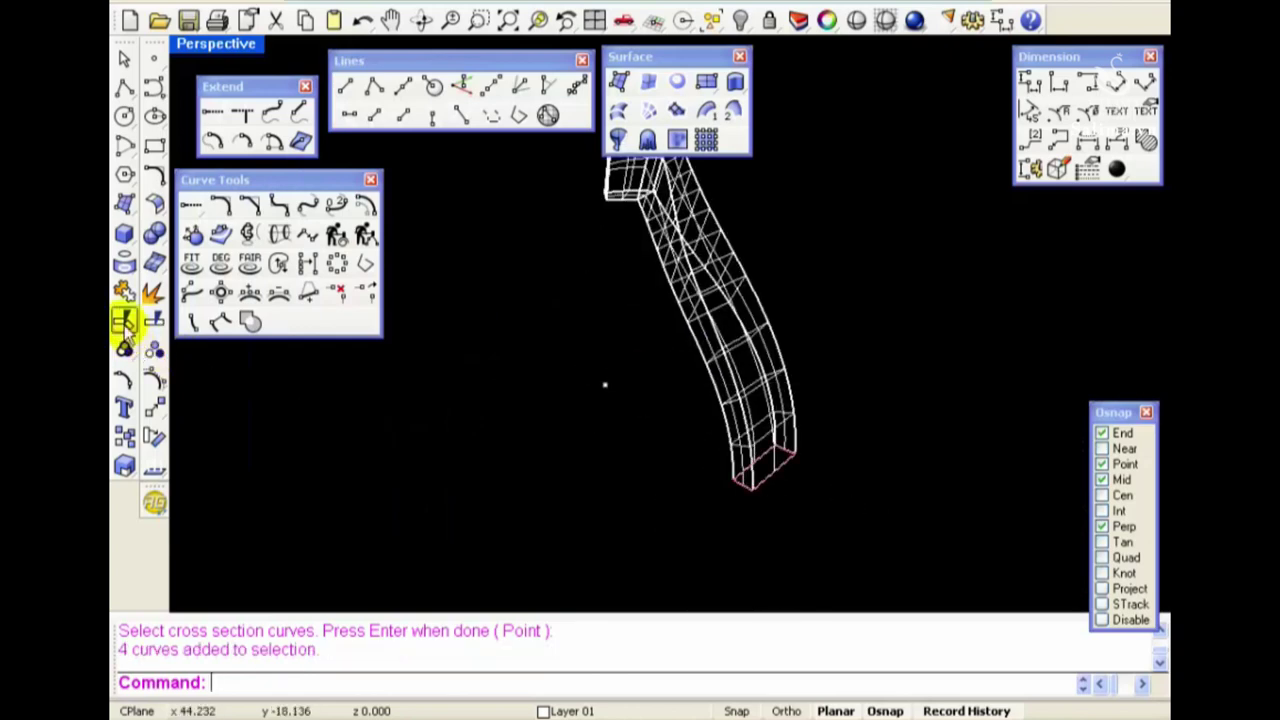
{"action": "left_click", "coordinate": [124, 291]}
{"action": "right_click_drag", "start_coordinate": [607, 312], "coordinate": [835, 238]}
Join the whole model and preview the band in shaded display
{"action": "left_click_drag", "start_coordinate": [831, 213], "coordinate": [545, 410]}
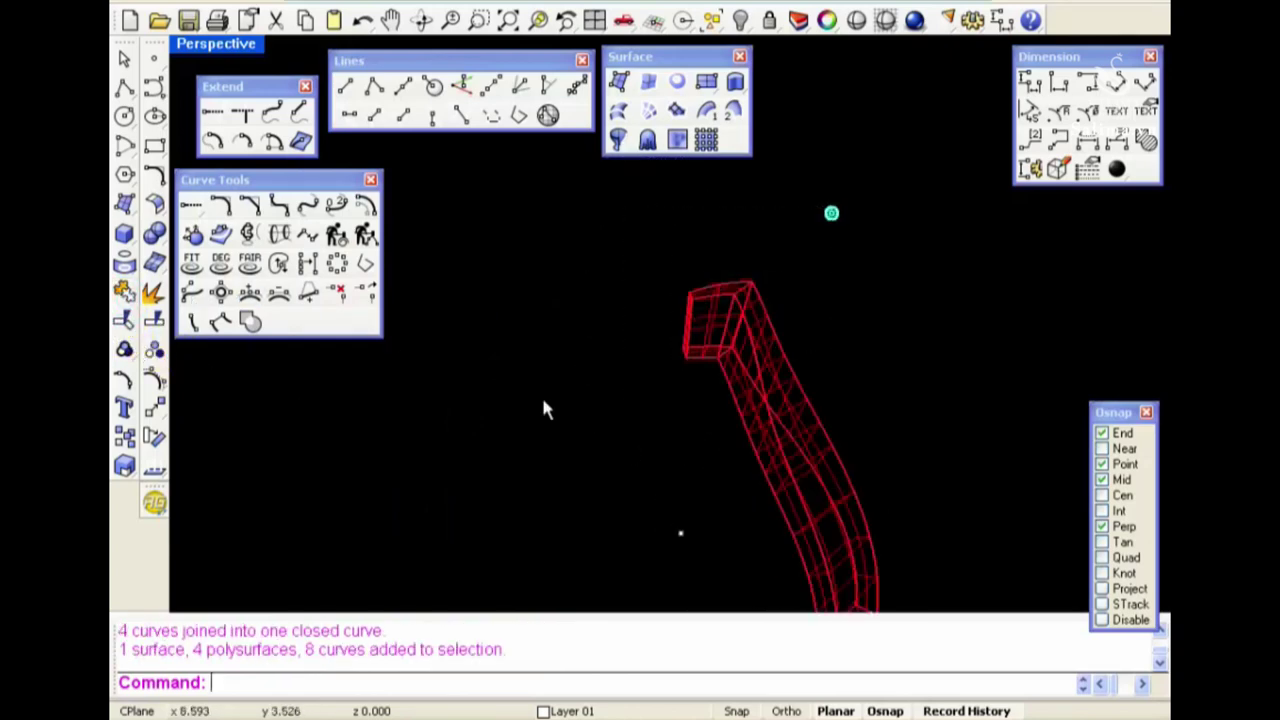
{"action": "left_click", "coordinate": [123, 322]}
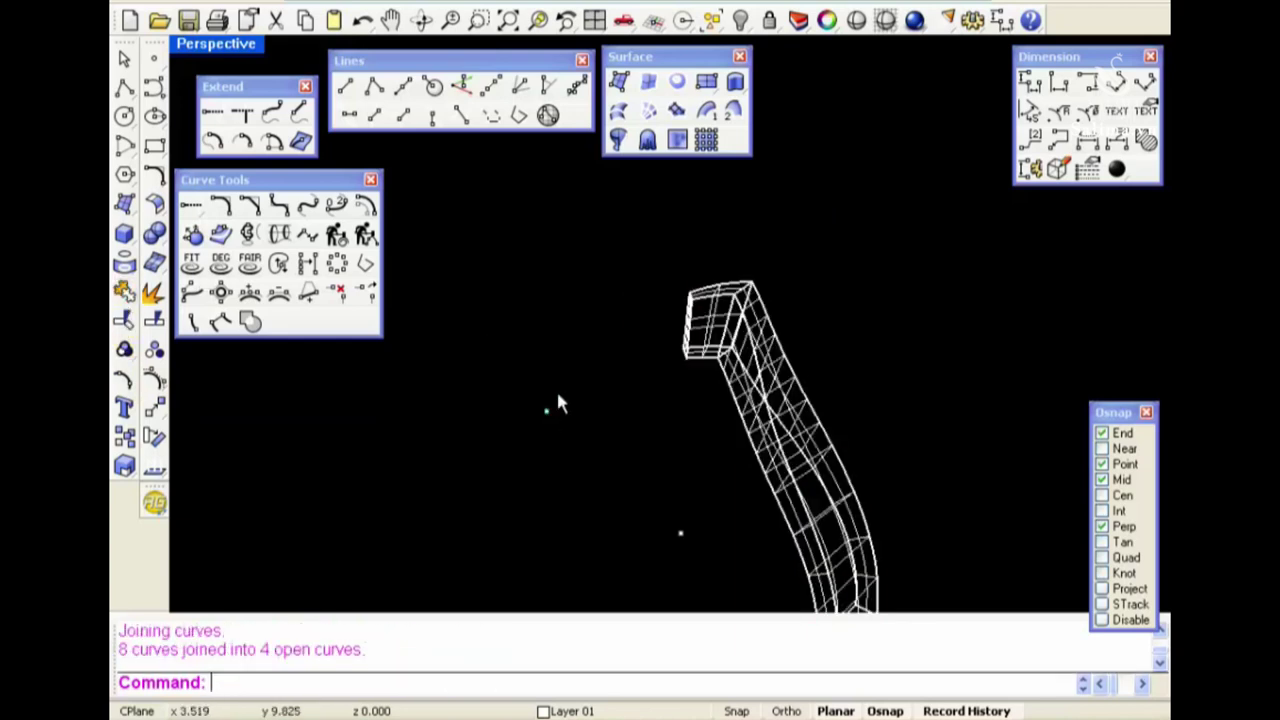
{"action": "left_click", "coordinate": [855, 20]}
{"action": "mouse_move", "coordinate": [893, 423]}
{"action": "right_mouse_down"}
{"action": "mouse_move", "coordinate": [659, 394]}
{"action": "mouse_move", "coordinate": [681, 355]}
{"action": "right_mouse_up"}
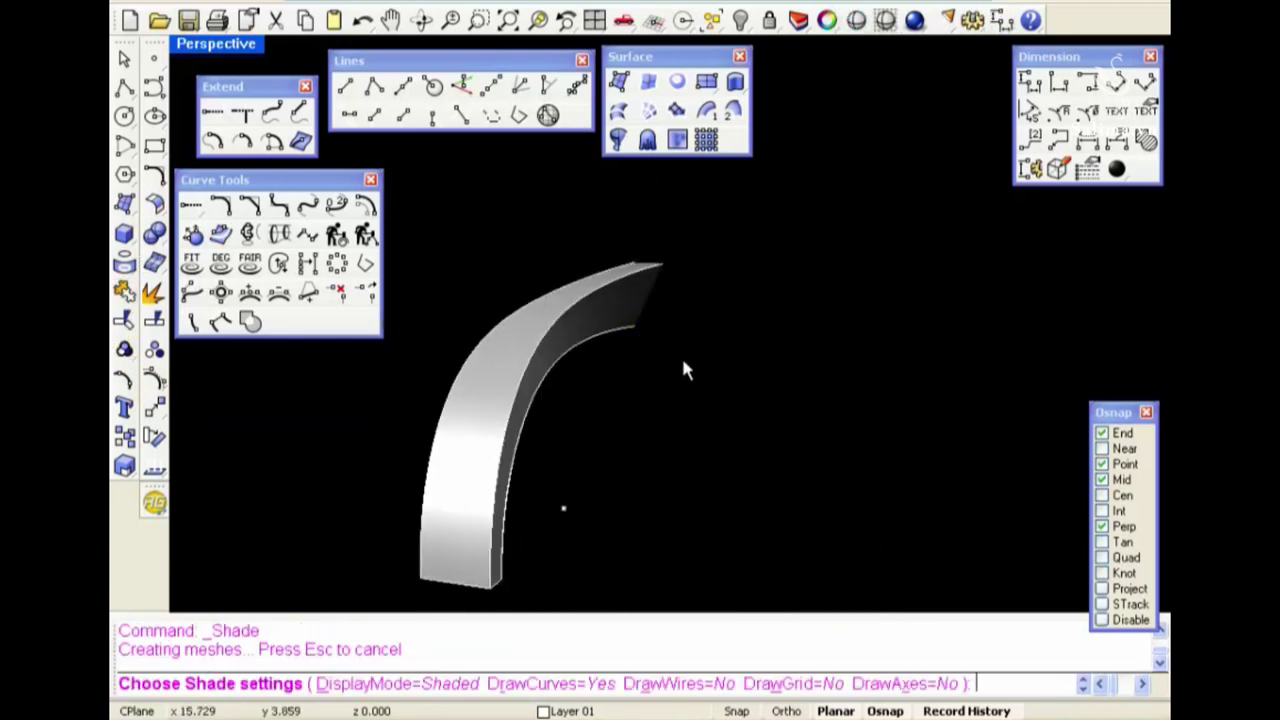
Inspect the band in Right, Front and Top views, then return Top to wireframe
{"action": "key", "text": "ctrl+F3"}
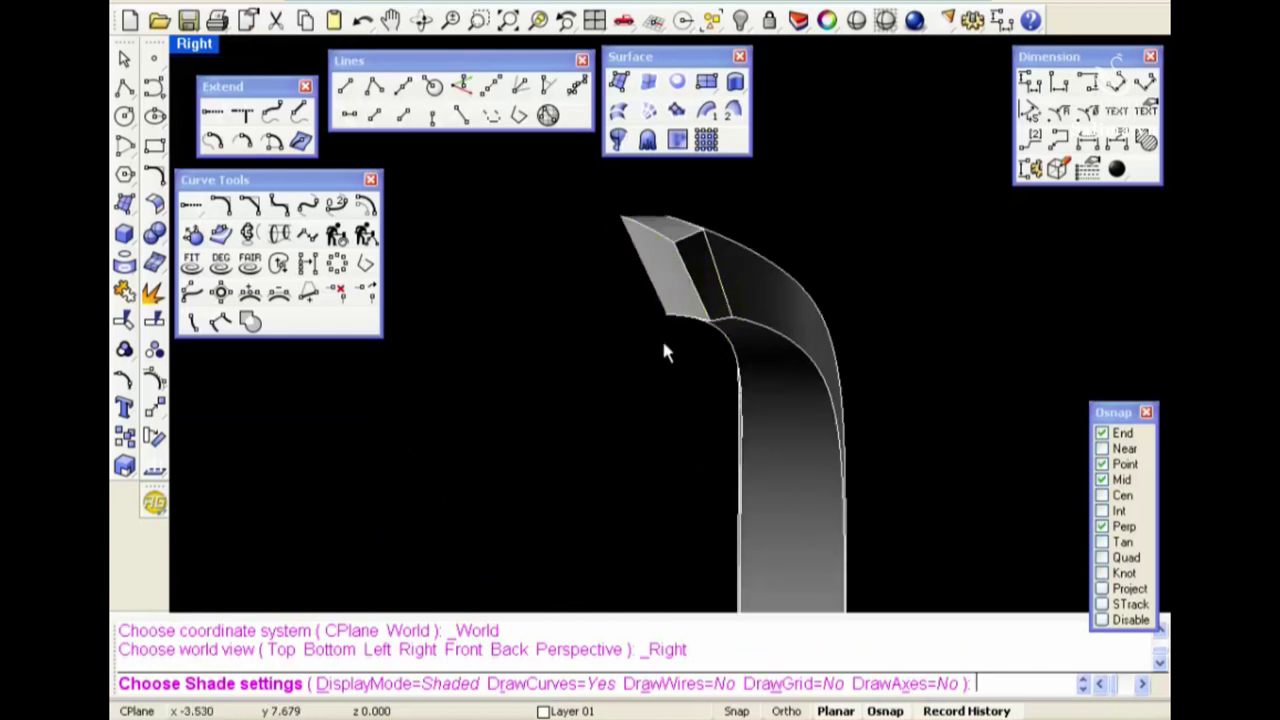
{"action": "key", "text": "ctrl+F2"}
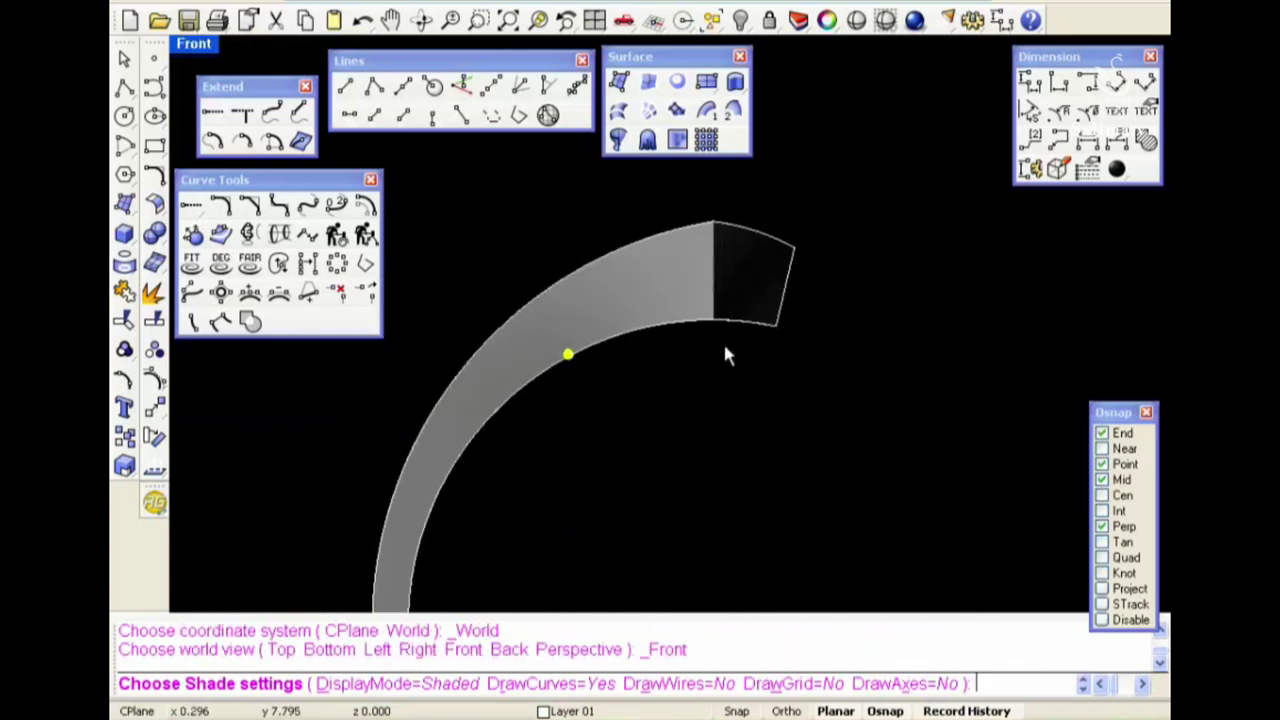
{"action": "scroll", "coordinate": [727, 355], "scroll_direction": "up", "scroll_amount": 5}
{"action": "right_click_drag", "start_coordinate": [729, 249], "coordinate": [727, 412]}
{"action": "scroll", "coordinate": [695, 358], "scroll_direction": "up", "scroll_amount": 3}
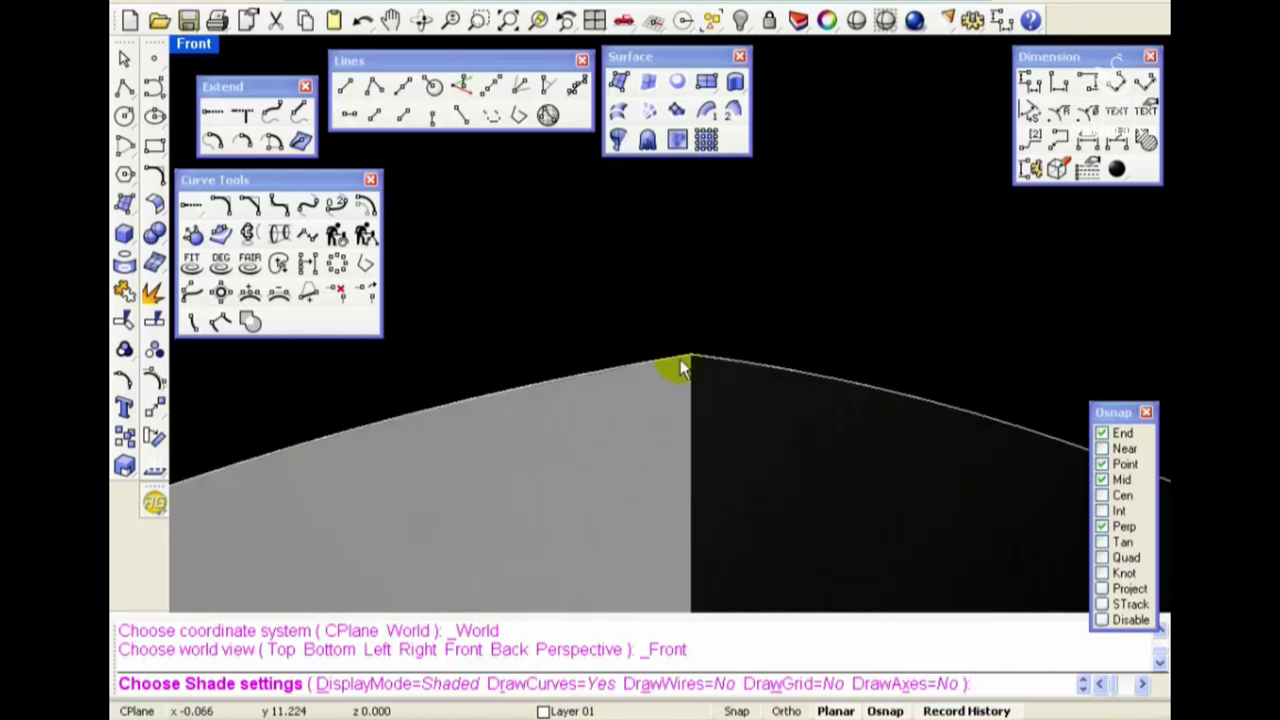
{"action": "scroll", "coordinate": [708, 366], "scroll_direction": "down", "scroll_amount": 2}
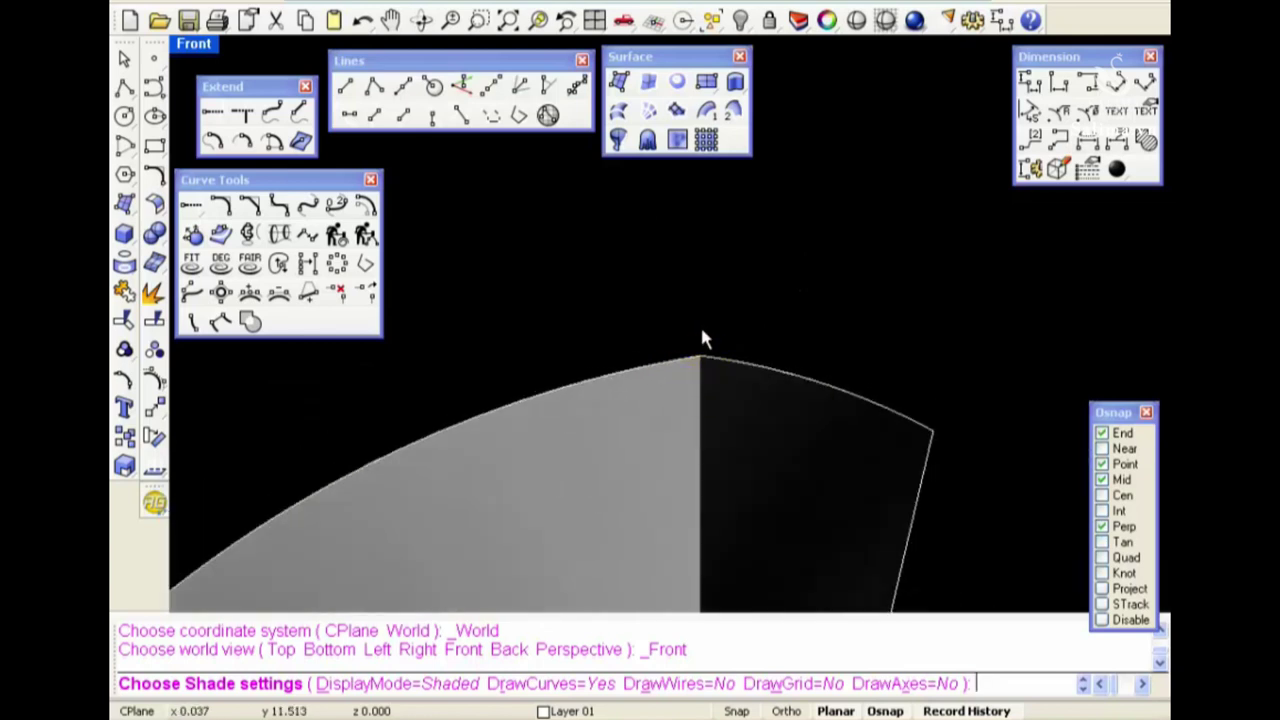
{"action": "key", "text": "ctrl+F1"}
{"action": "scroll", "coordinate": [775, 411], "scroll_direction": "down", "scroll_amount": 3}
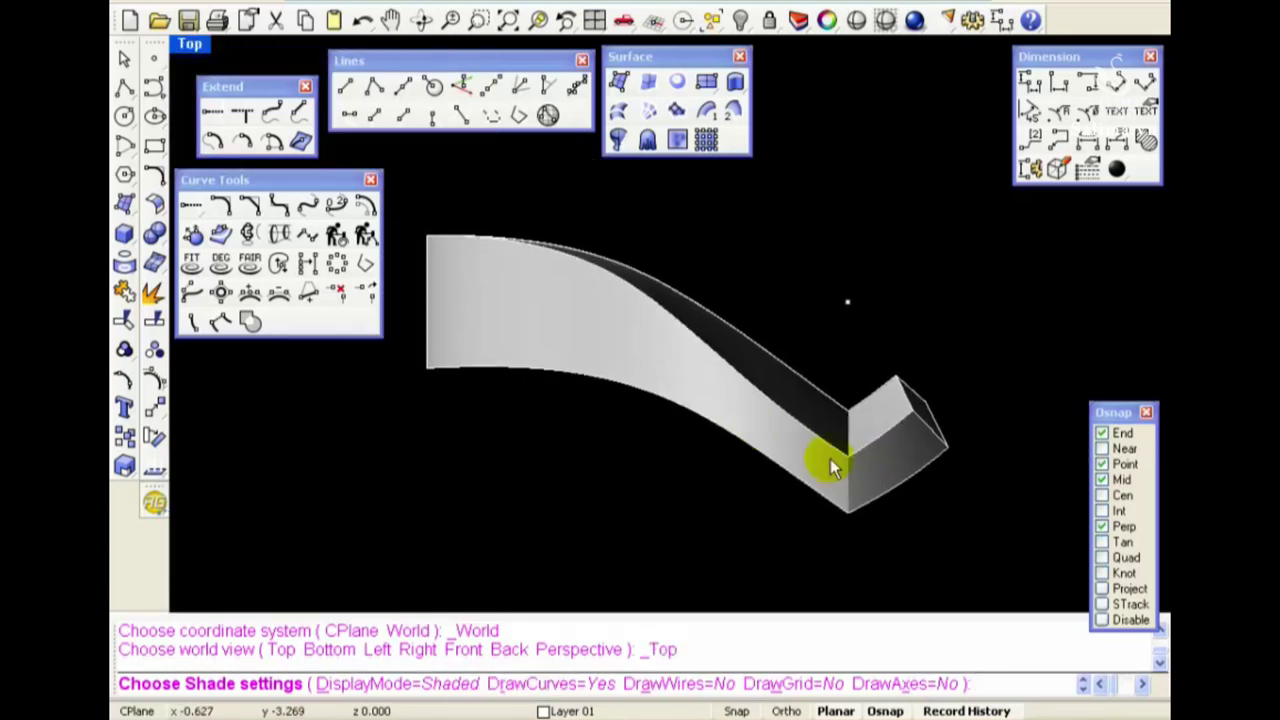
{"action": "right_click", "coordinate": [803, 290]}
{"action": "right_click_drag", "start_coordinate": [803, 290], "coordinate": [692, 352]}
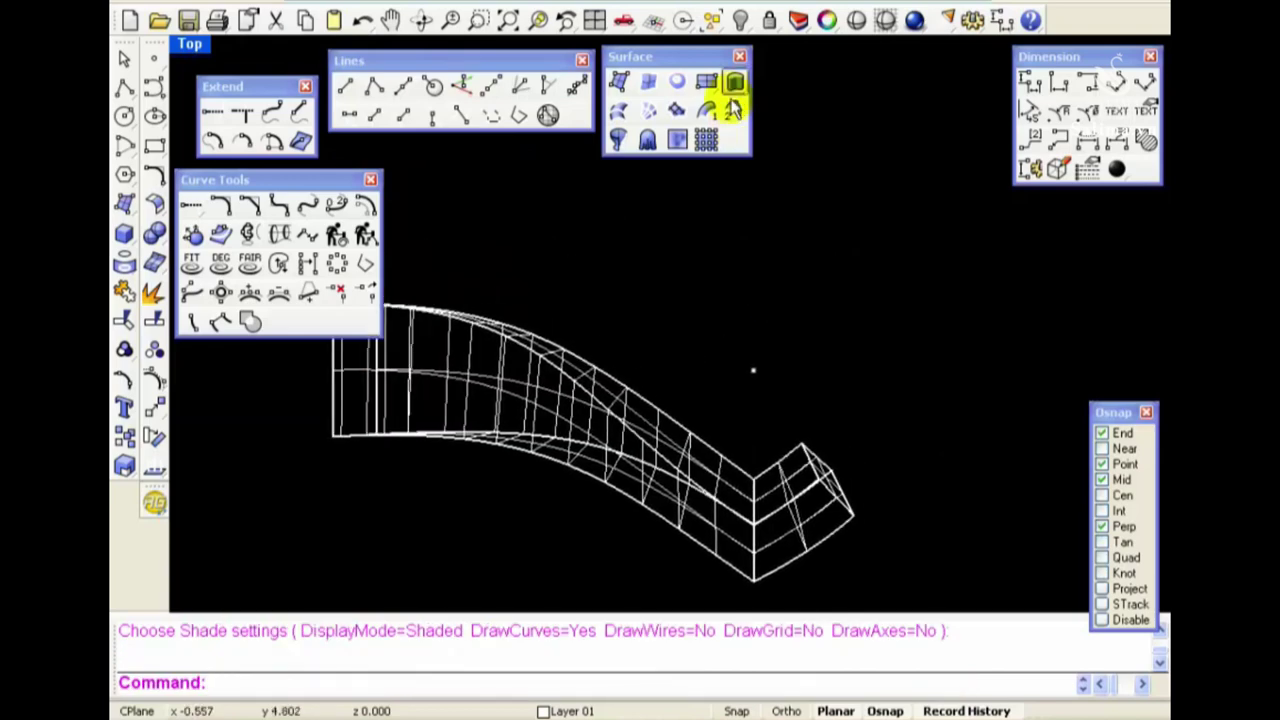
Show the hidden curves and, on Layer 03, draw a vertical line up from the heart curve's end
{"action": "right_click", "coordinate": [747, 30]}
{"action": "right_click_drag", "start_coordinate": [735, 417], "coordinate": [740, 403]}
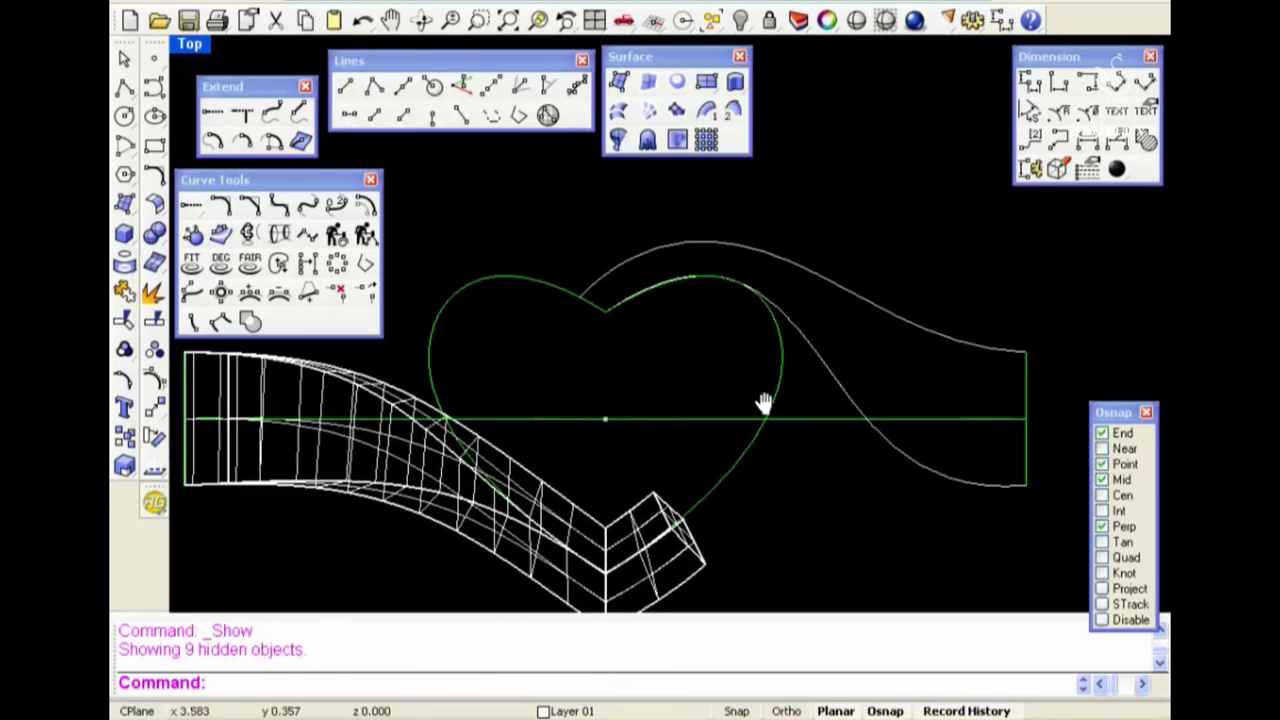
{"action": "type", "text": "l"}
{"action": "key", "text": "Return"}
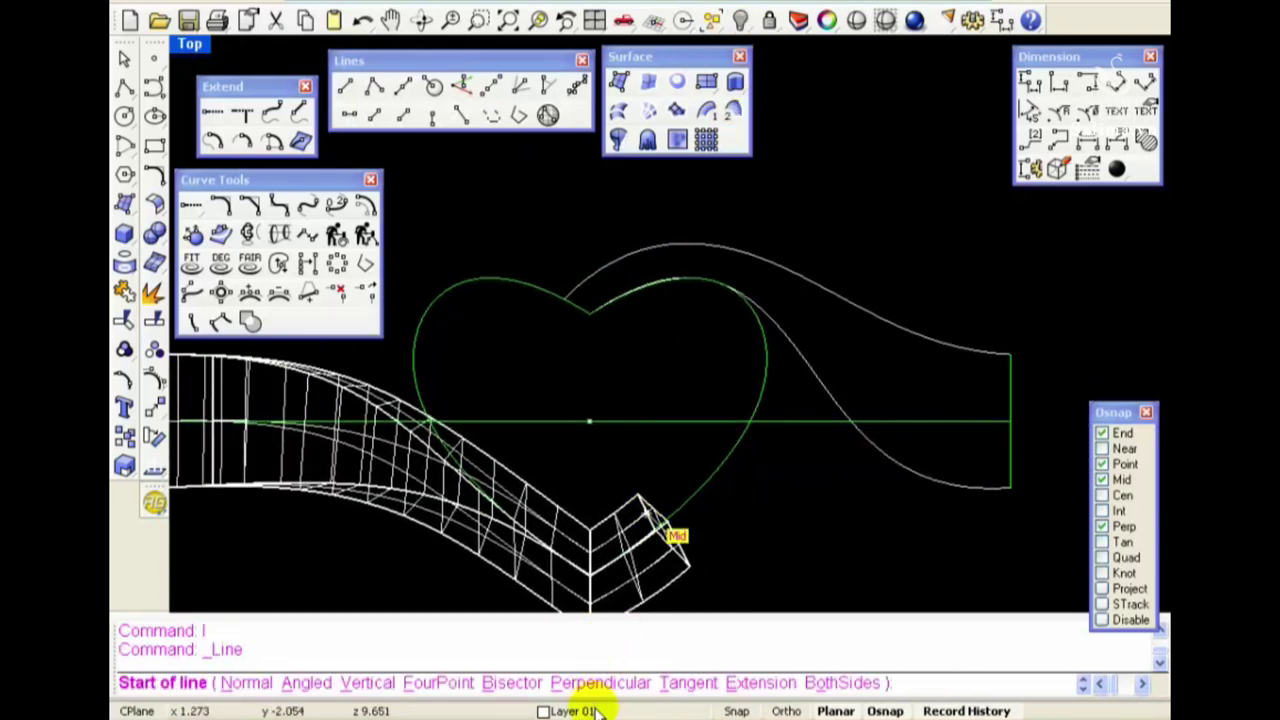
{"action": "left_click", "coordinate": [580, 711]}
{"action": "left_click", "coordinate": [597, 631]}
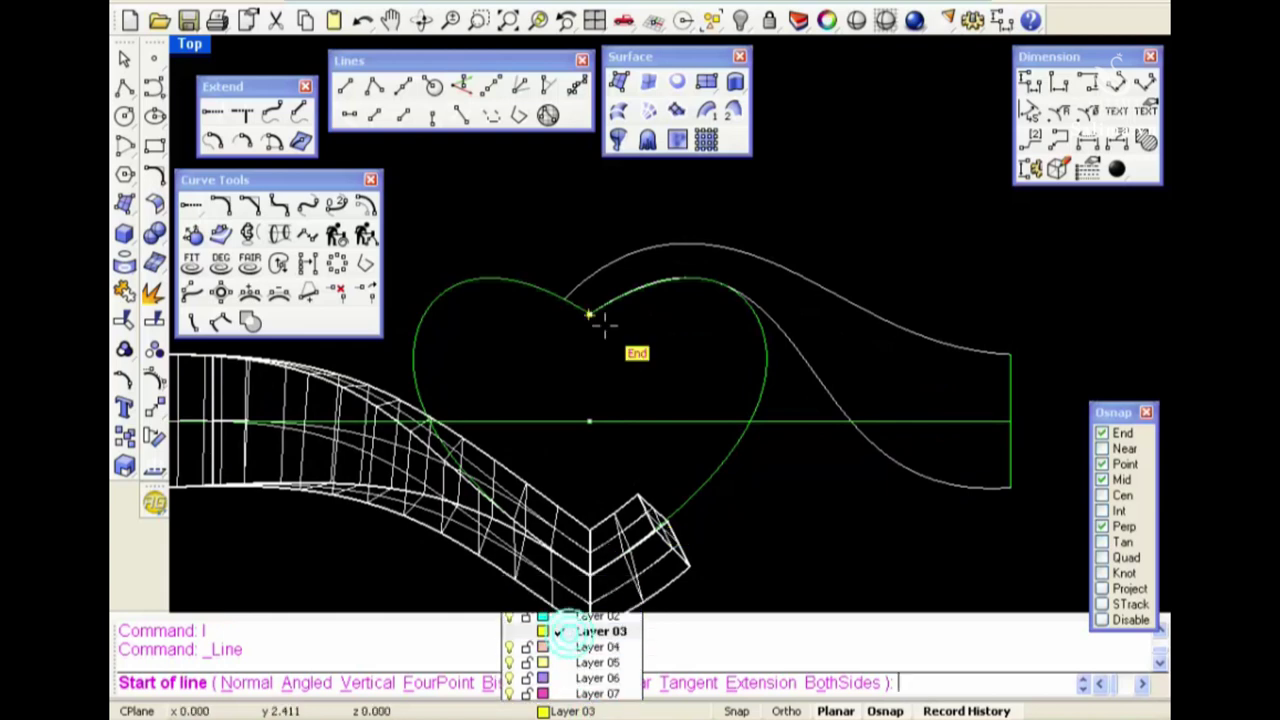
{"action": "left_click", "coordinate": [560, 302]}
{"action": "key", "text": "ctrl+F2"}
{"action": "scroll", "coordinate": [567, 283], "scroll_direction": "down", "scroll_amount": 3}
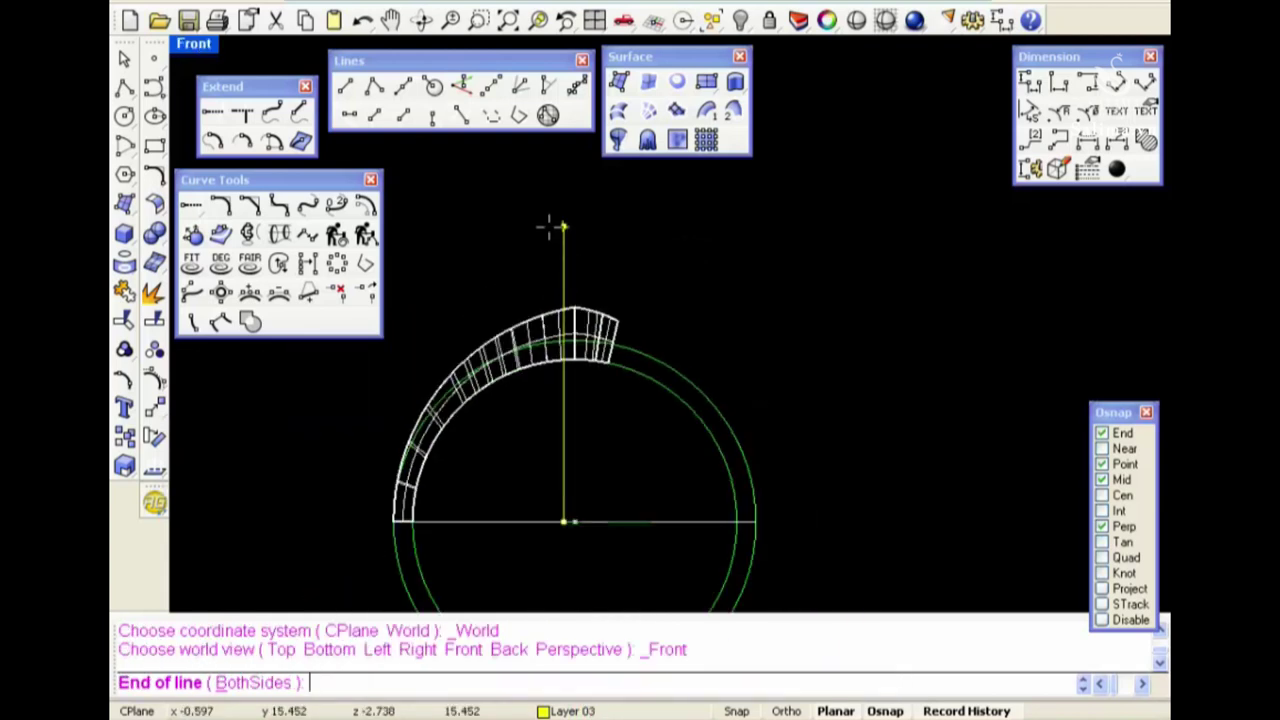
{"action": "left_click", "coordinate": [548, 227]}
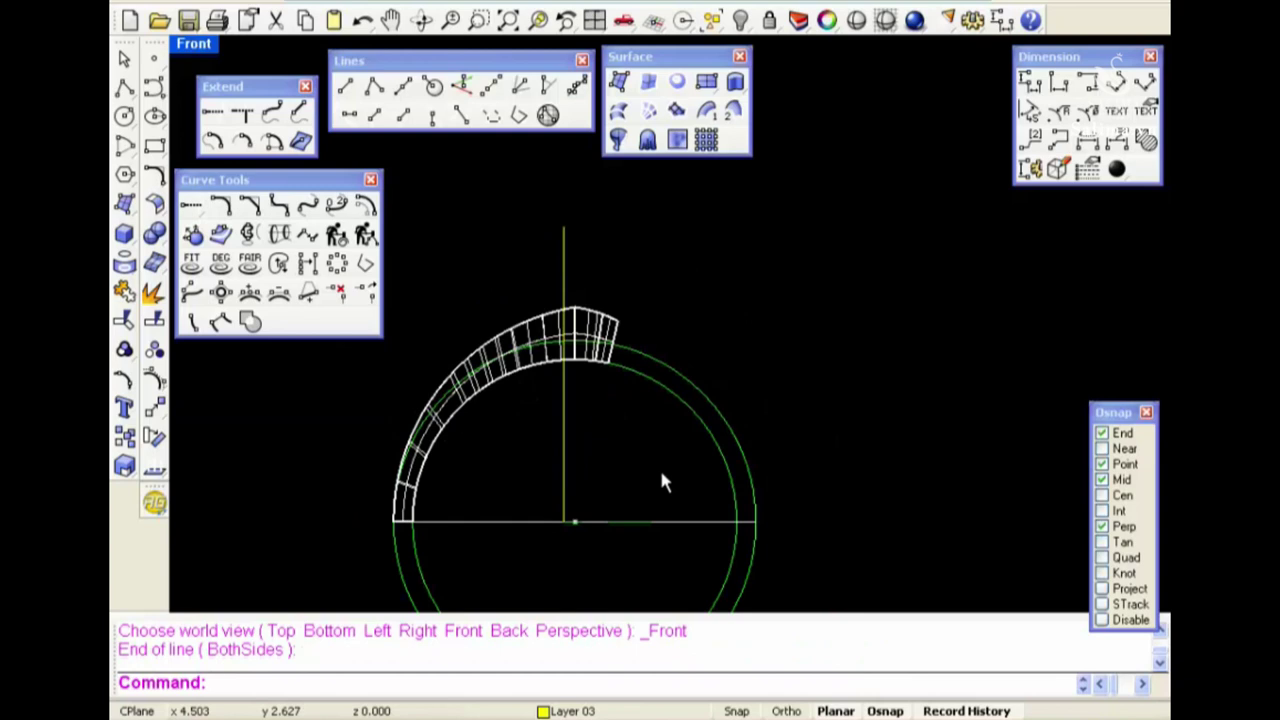
Draw an arc with direction from the curve's end point to a point above the band
{"action": "type", "text": "D"}
{"action": "key", "text": "Return"}
{"action": "key", "text": "ctrl+F4"}
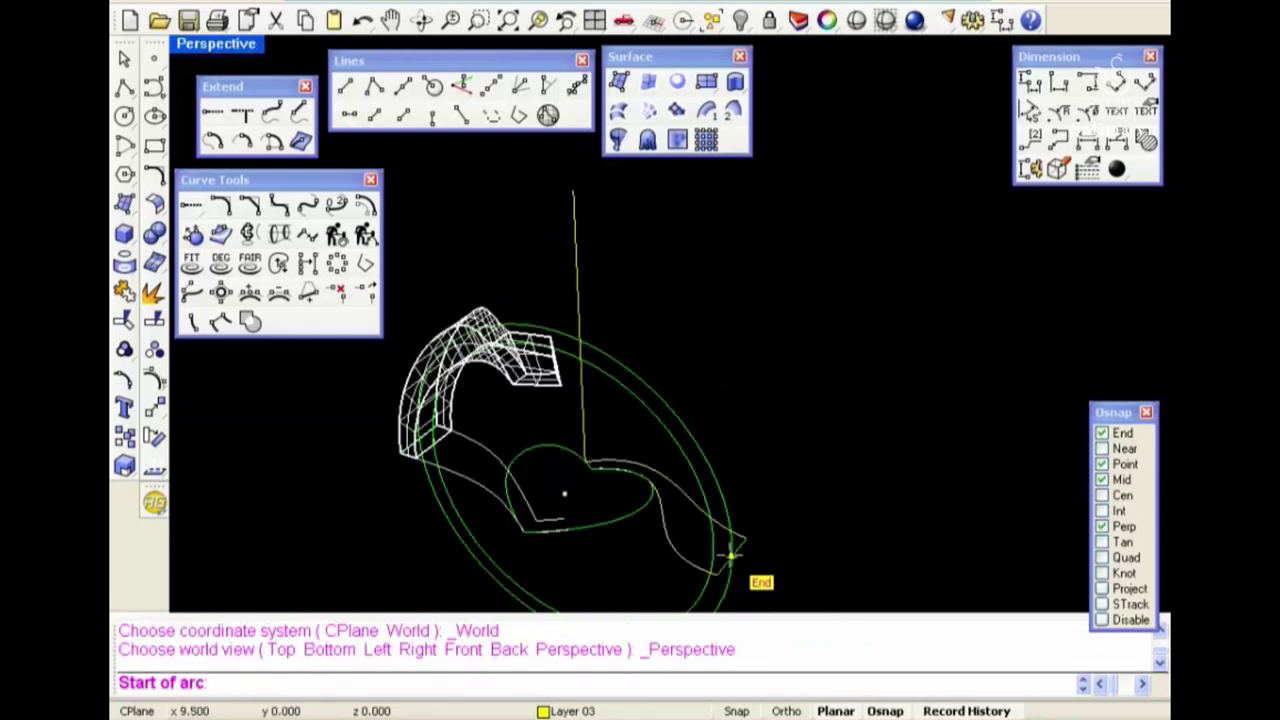
{"action": "left_click", "coordinate": [732, 553]}
{"action": "key", "text": "ctrl+F2"}
{"action": "scroll", "coordinate": [537, 251], "scroll_direction": "up", "scroll_amount": 3}
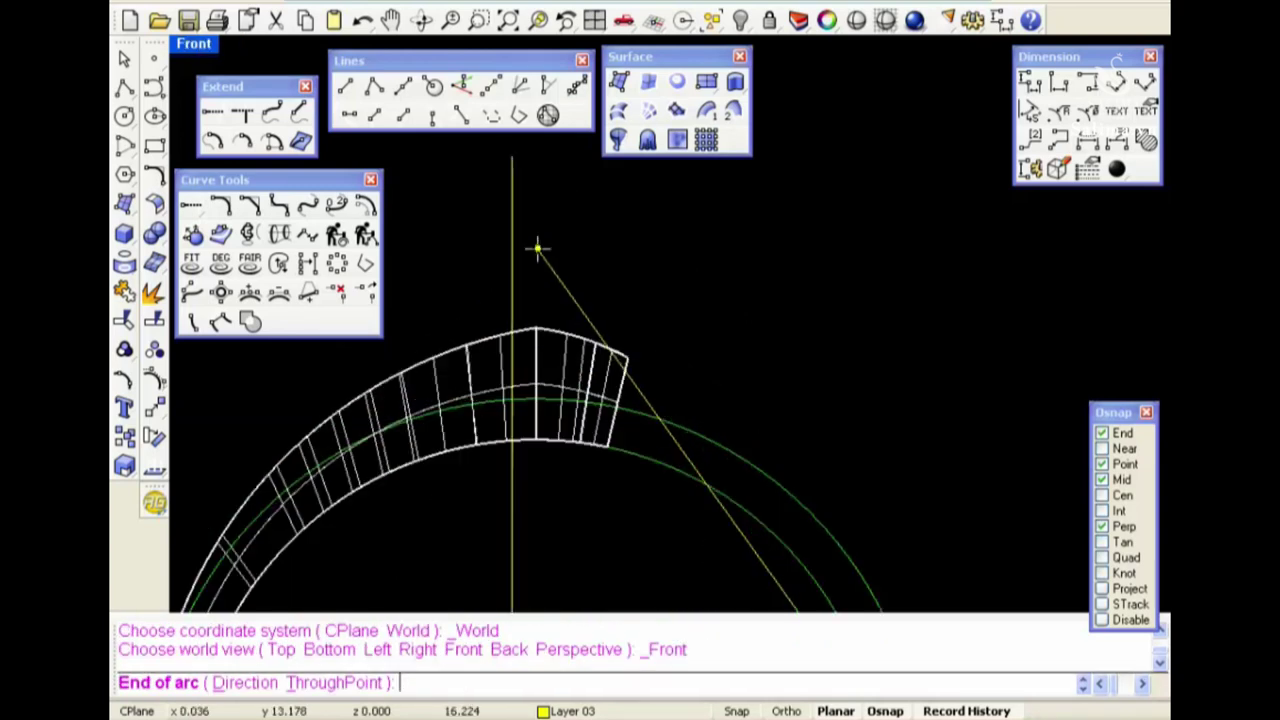
{"action": "left_click", "coordinate": [495, 298]}
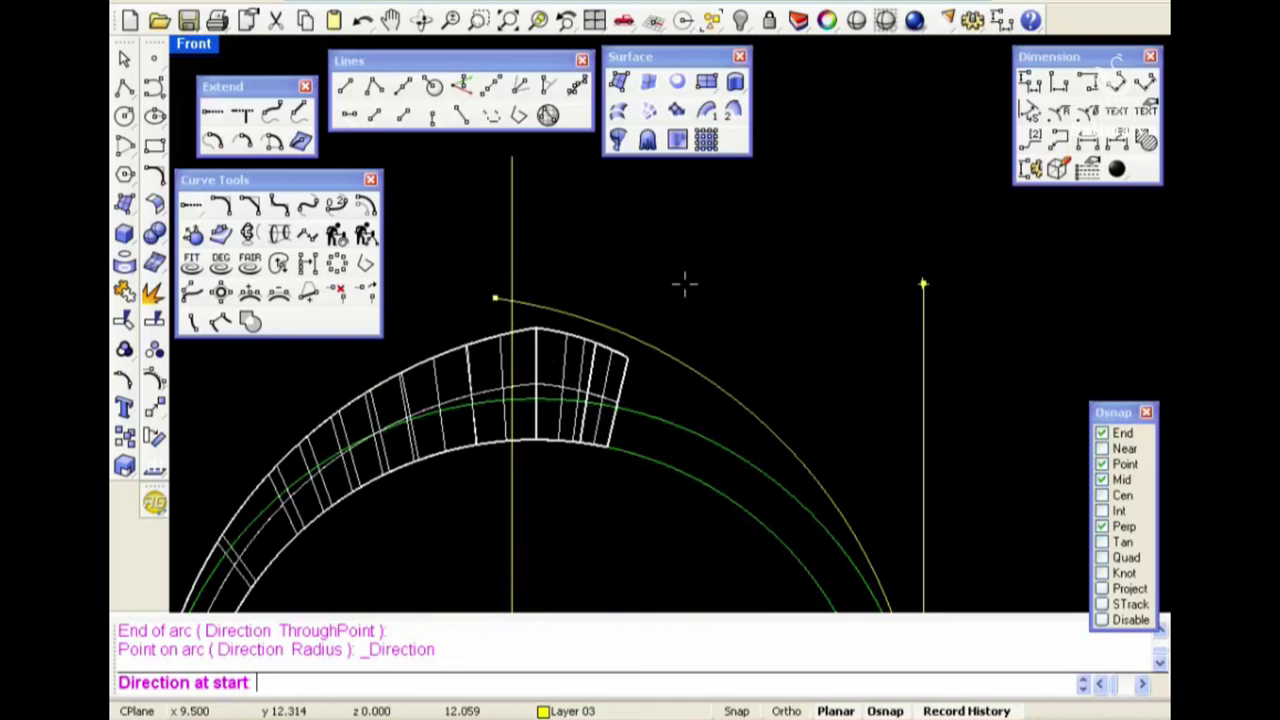
{"action": "left_click", "coordinate": [685, 285]}
{"action": "scroll", "coordinate": [777, 351], "scroll_direction": "down", "scroll_amount": 2}
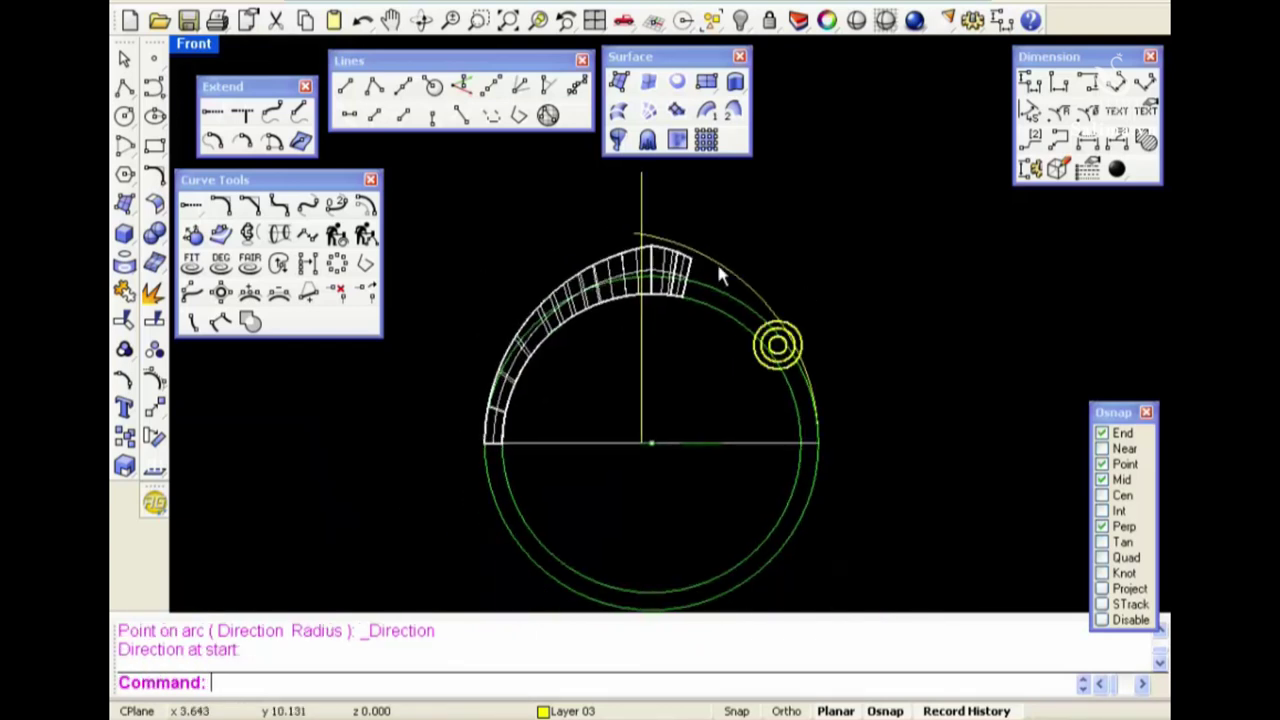
{"action": "scroll", "coordinate": [716, 273], "scroll_direction": "up", "scroll_amount": 1}
Begin a second arc from the curve's end, then cancel it unfinished
{"action": "key", "text": "Return"}
{"action": "key", "text": "ctrl+F4"}
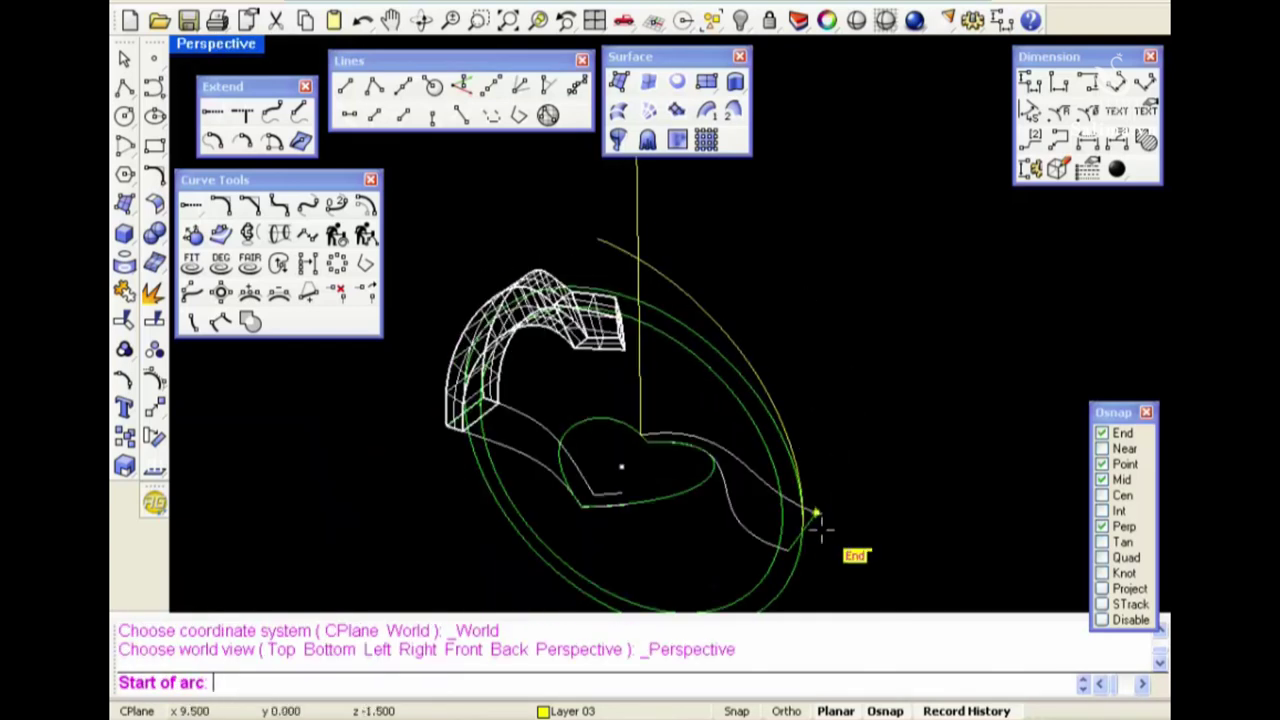
{"action": "left_click", "coordinate": [812, 540]}
{"action": "key", "text": "ctrl+F2"}
{"action": "scroll", "coordinate": [600, 212], "scroll_direction": "up", "scroll_amount": 3}
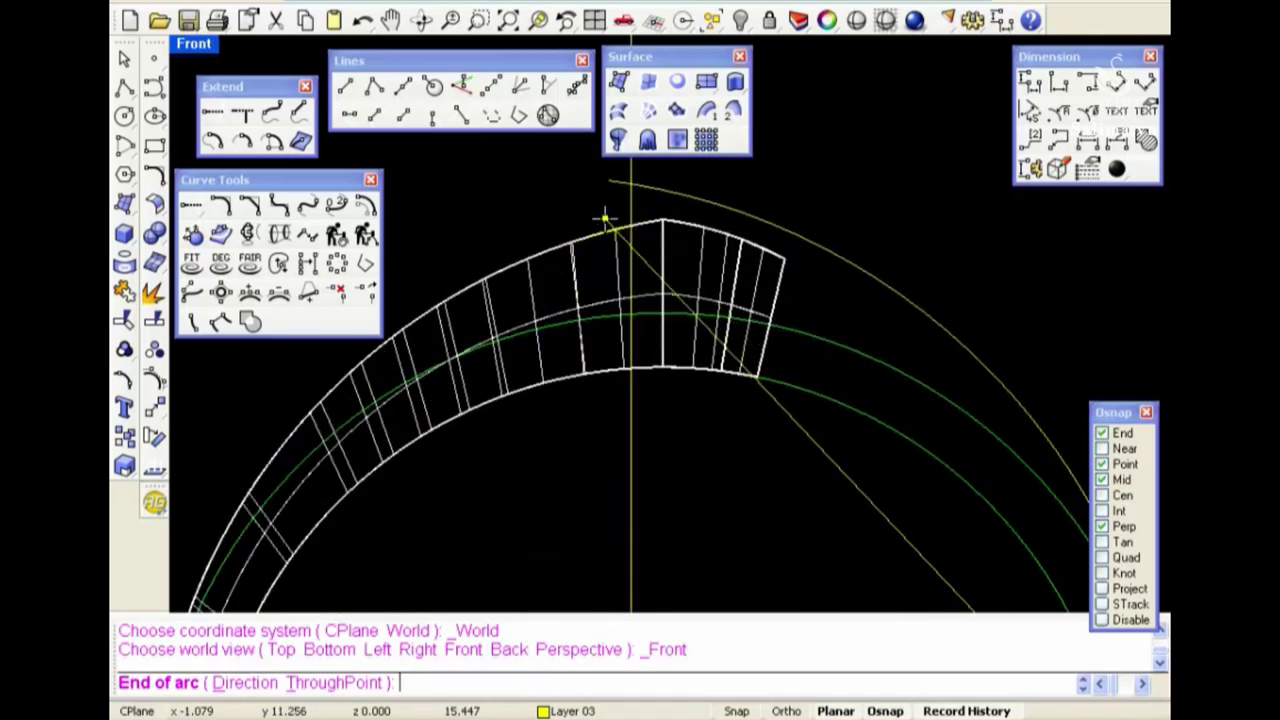
{"action": "left_click", "coordinate": [604, 213]}
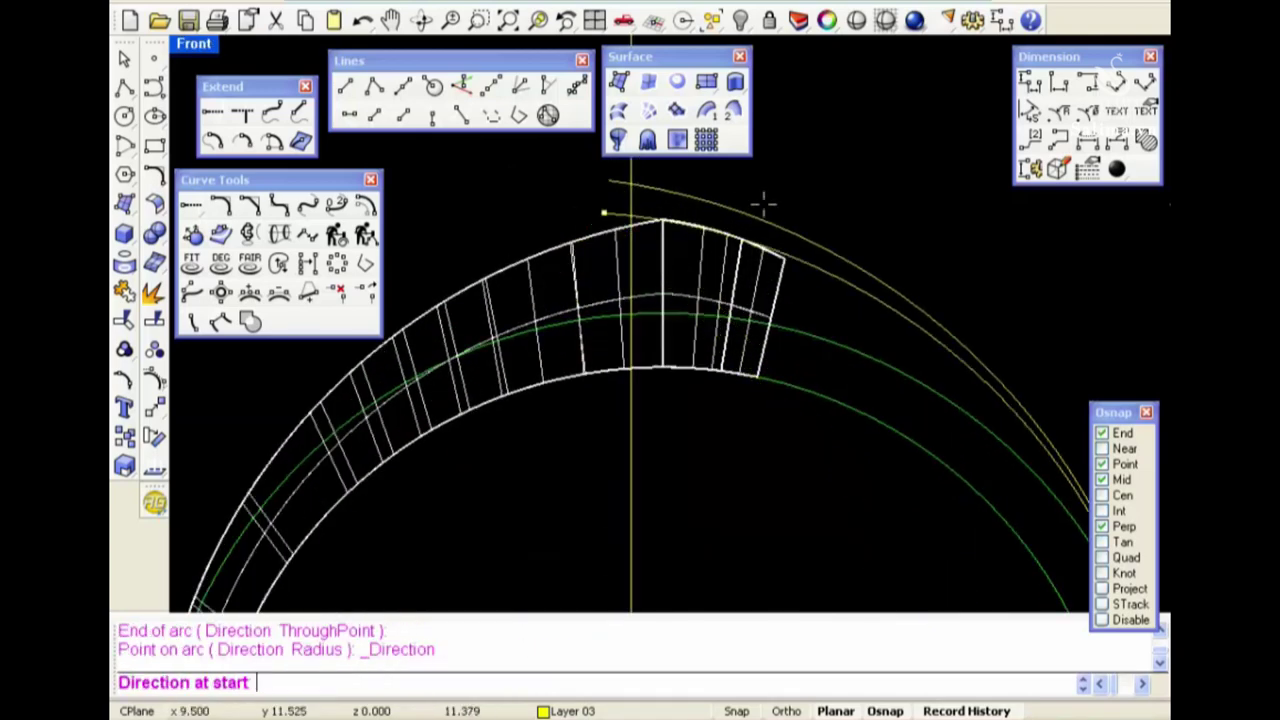
{"action": "key", "text": "Escape"}
Delete the outer yellow arc and orbit Perspective to face the ring
{"action": "left_click", "coordinate": [766, 210]}
{"action": "scroll", "coordinate": [790, 240], "scroll_direction": "down", "scroll_amount": 1}
{"action": "key", "text": "Delete"}
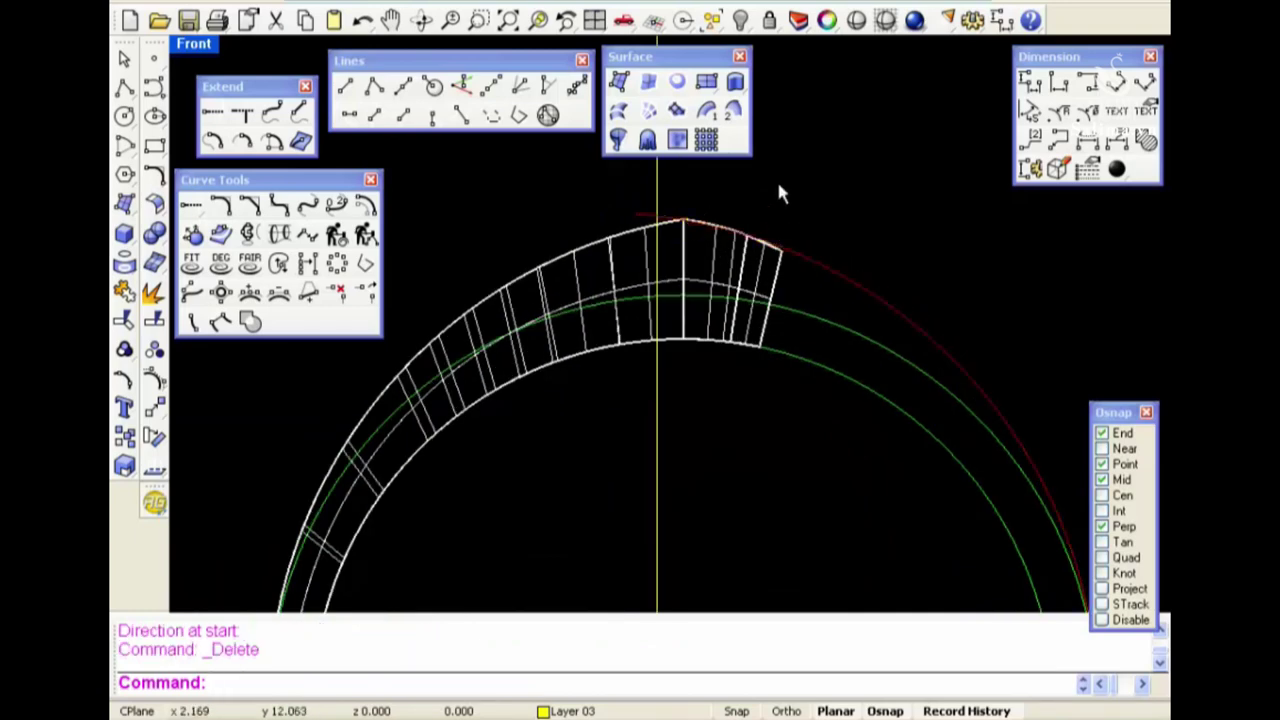
{"action": "right_click_drag", "start_coordinate": [779, 193], "coordinate": [671, 300]}
{"action": "key", "text": "ctrl+F4"}
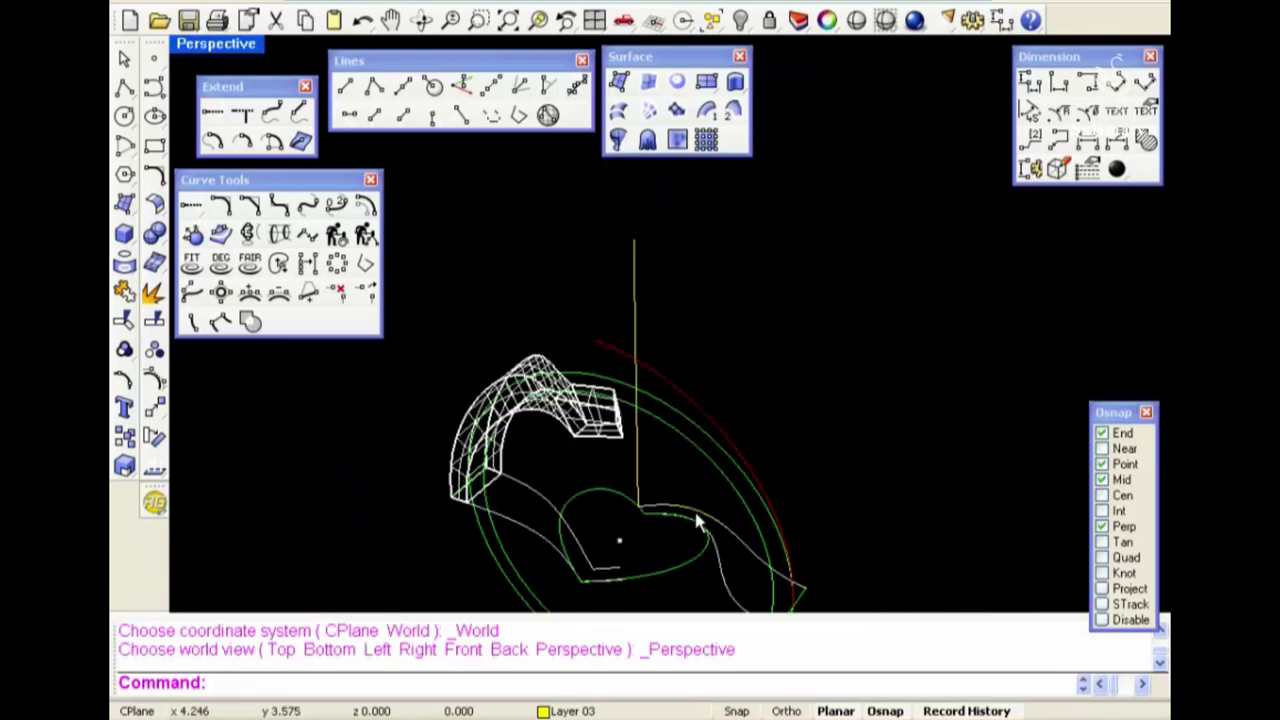
{"action": "right_click_drag", "start_coordinate": [697, 520], "coordinate": [675, 335]}
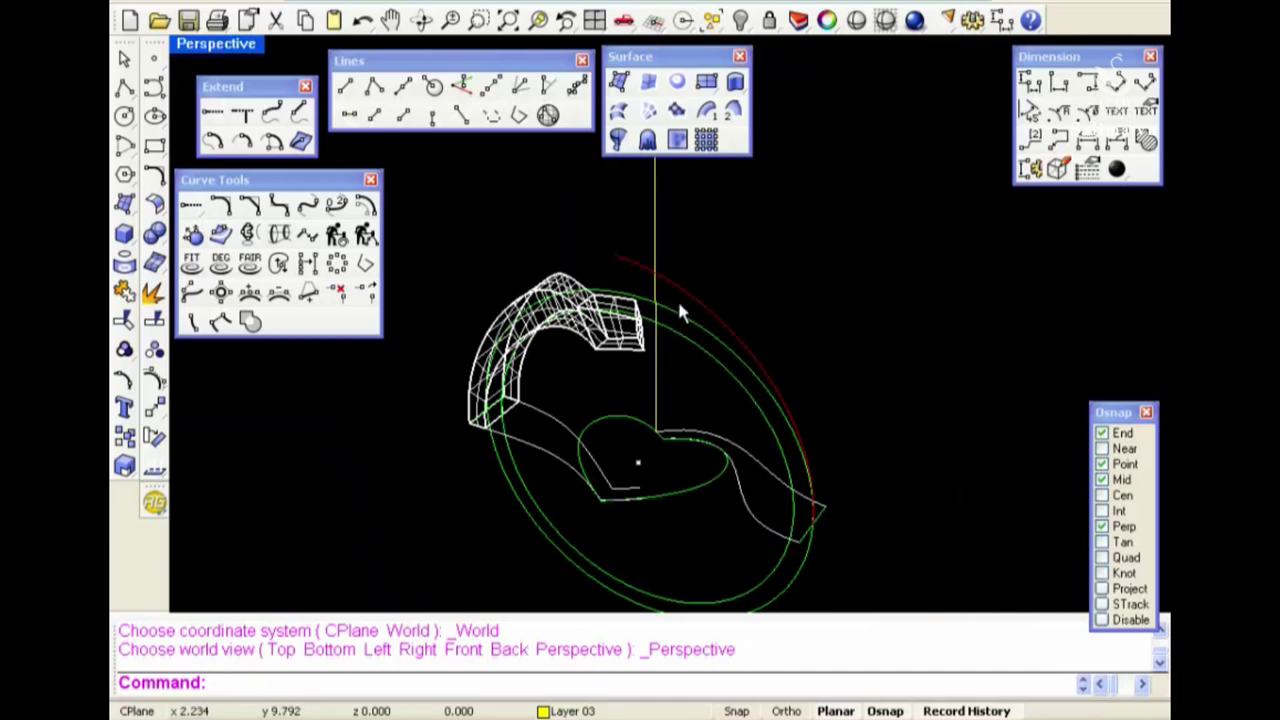
Run Crv2View twice, combining the arc with the heart's side curve into 3D curves
{"action": "left_click", "coordinate": [752, 248]}
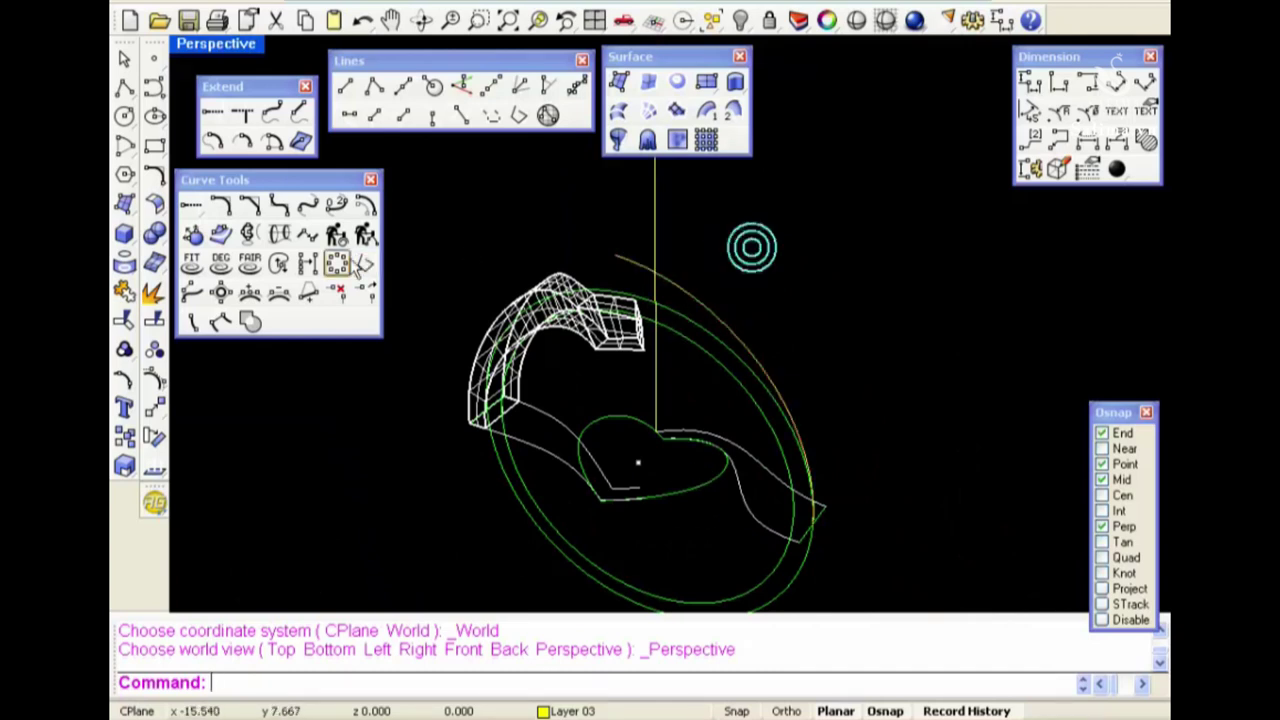
{"action": "left_click", "coordinate": [248, 234]}
{"action": "left_click", "coordinate": [733, 437]}
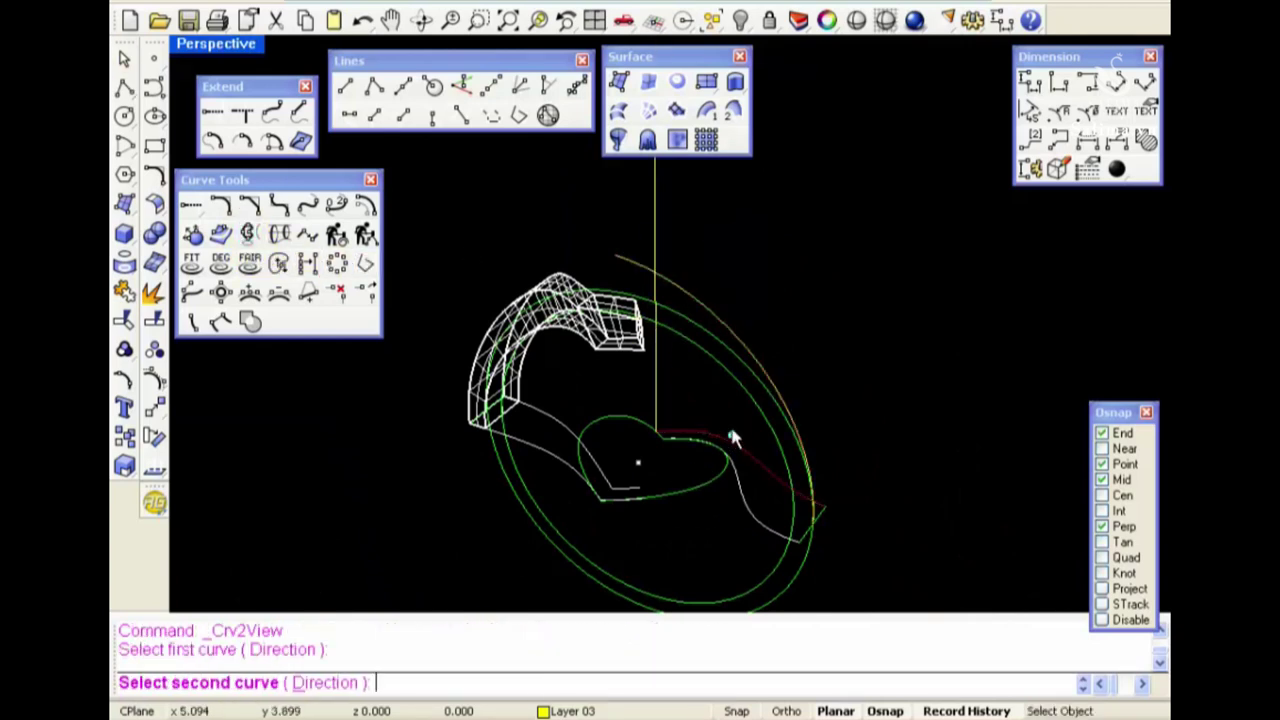
{"action": "left_click", "coordinate": [731, 345]}
{"action": "key", "text": "Return"}
{"action": "left_click", "coordinate": [752, 516]}
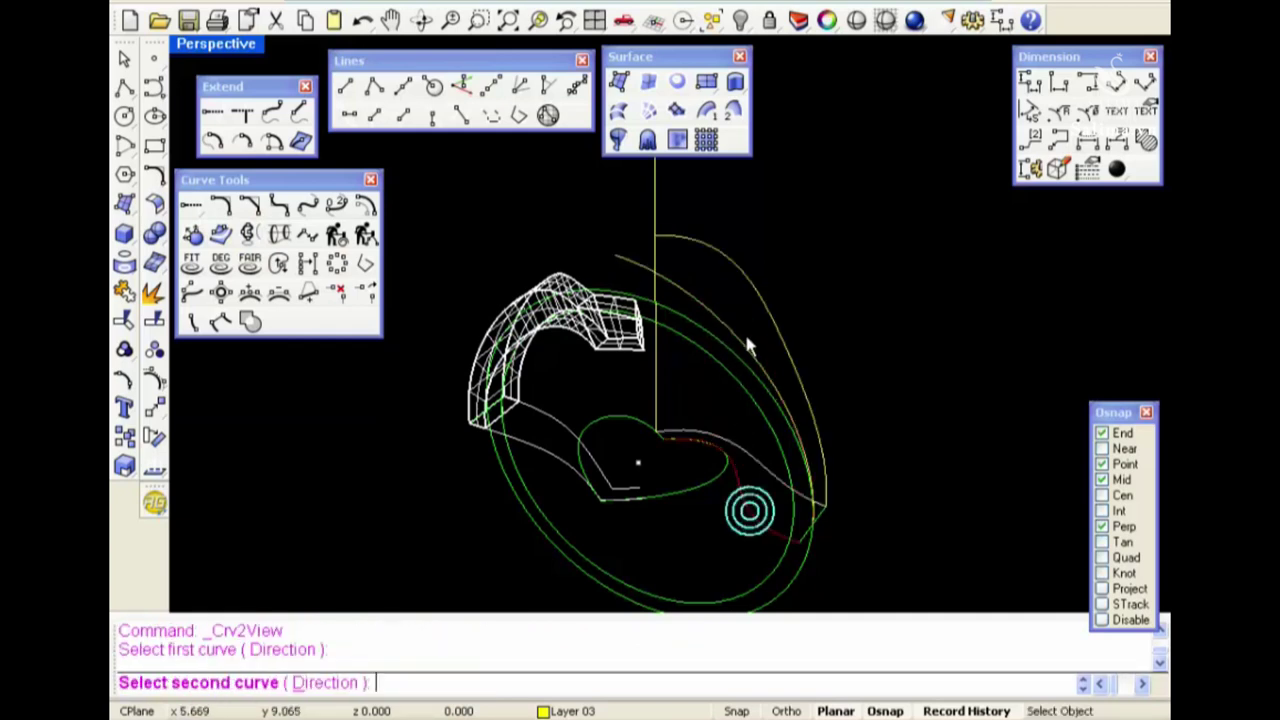
{"action": "left_click", "coordinate": [733, 337]}
Delete the helper curve and vertical line, then hide the two new 3D curves
{"action": "key", "text": "Delete"}
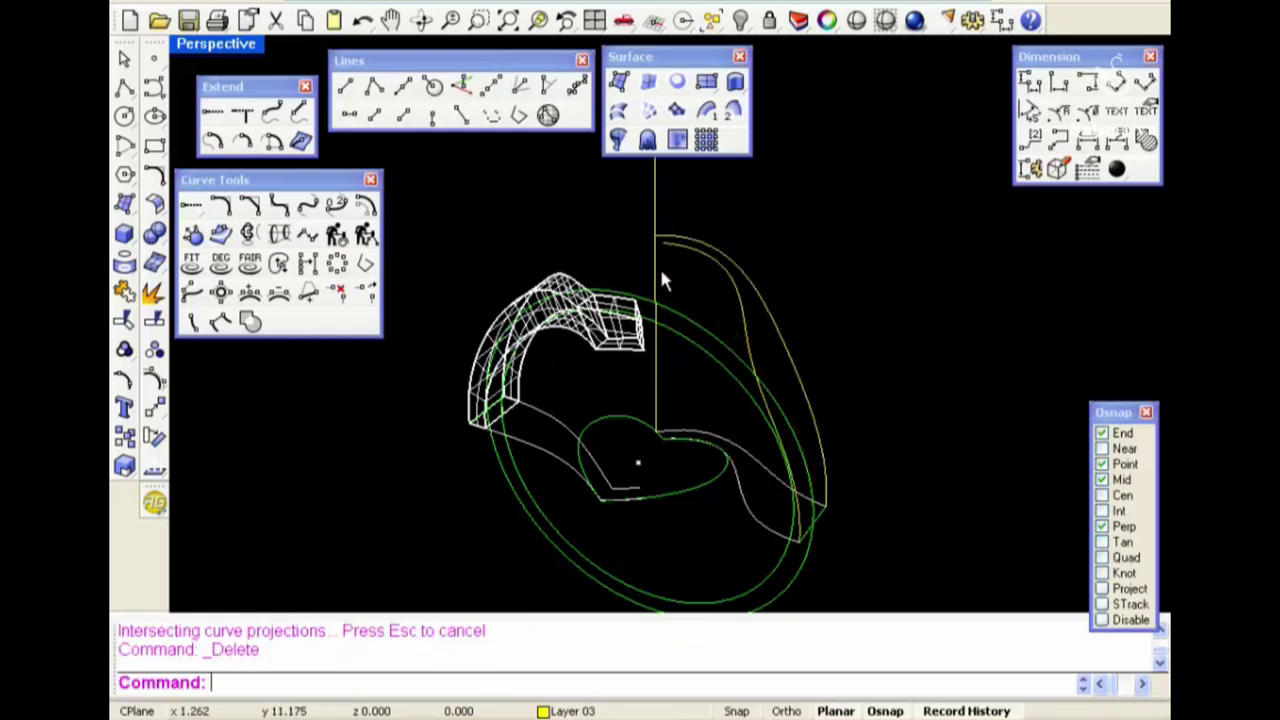
{"action": "key", "text": "Delete"}
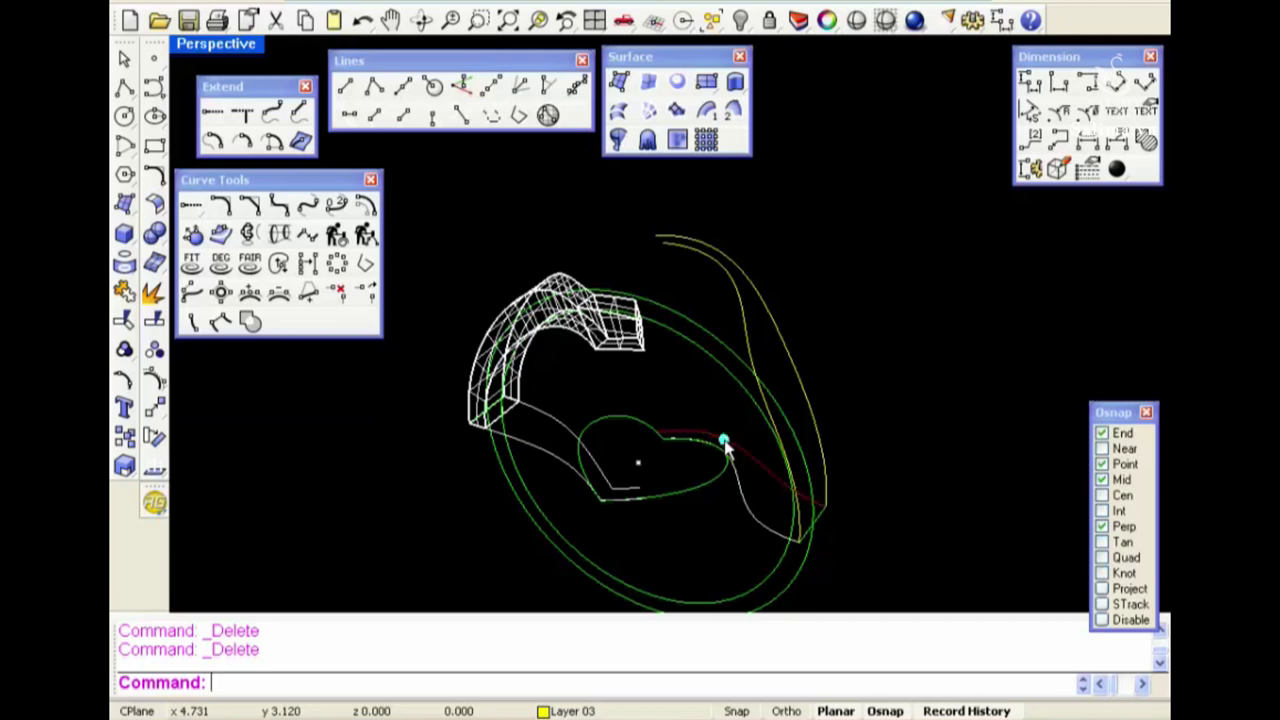
{"action": "key", "text": "ctrl+F1"}
{"action": "key", "text": "ctrl+F4"}
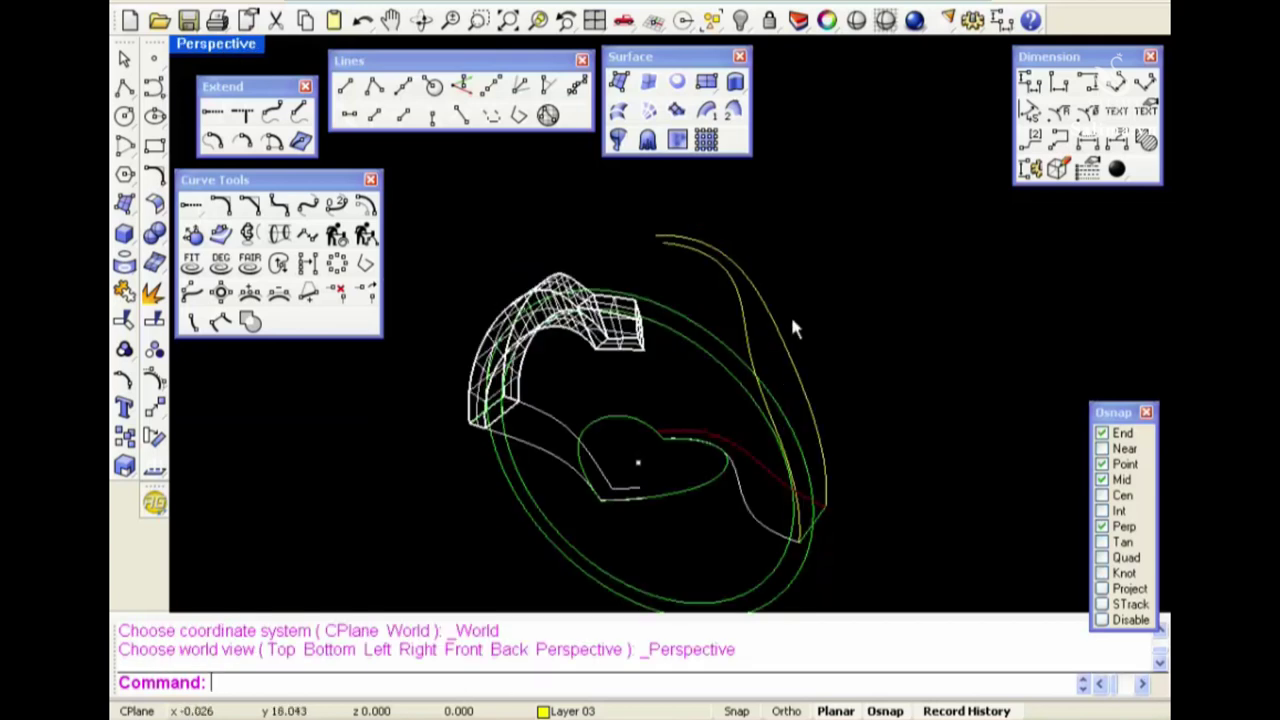
{"action": "left_click_drag", "start_coordinate": [709, 294], "coordinate": [802, 68]}
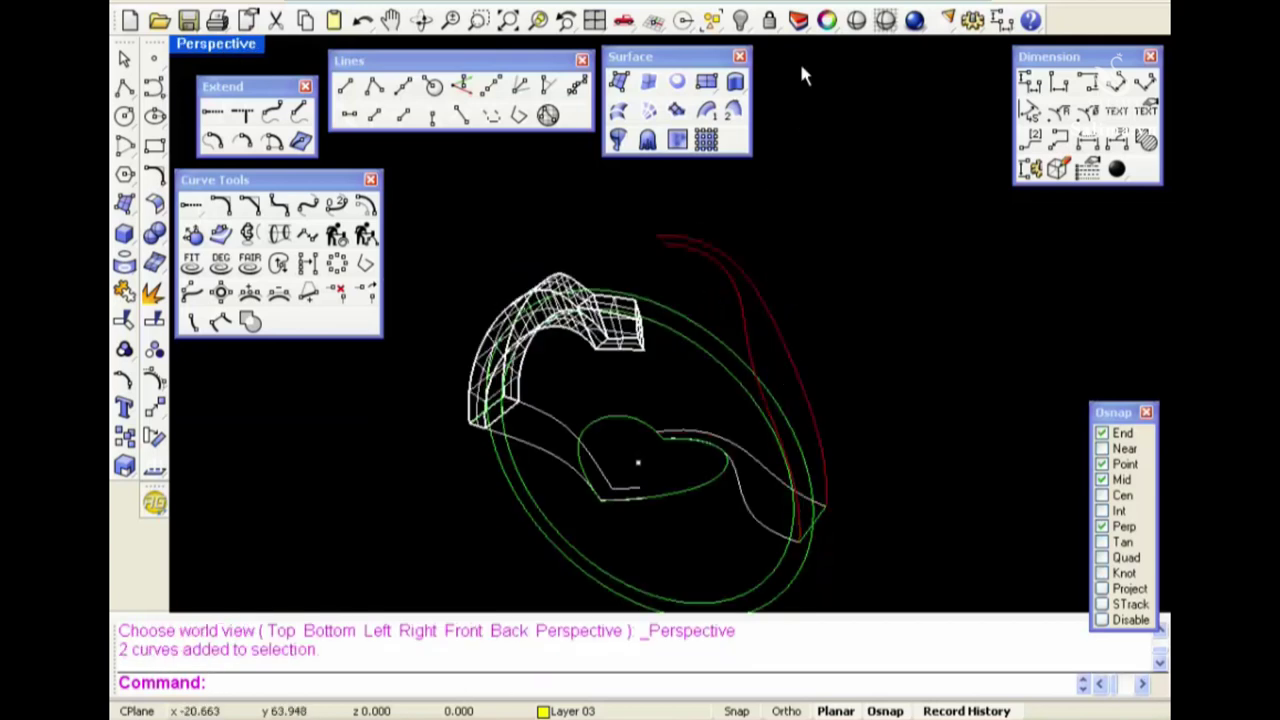
{"action": "left_click", "coordinate": [740, 20]}
{"action": "key", "text": "ctrl+F1"}
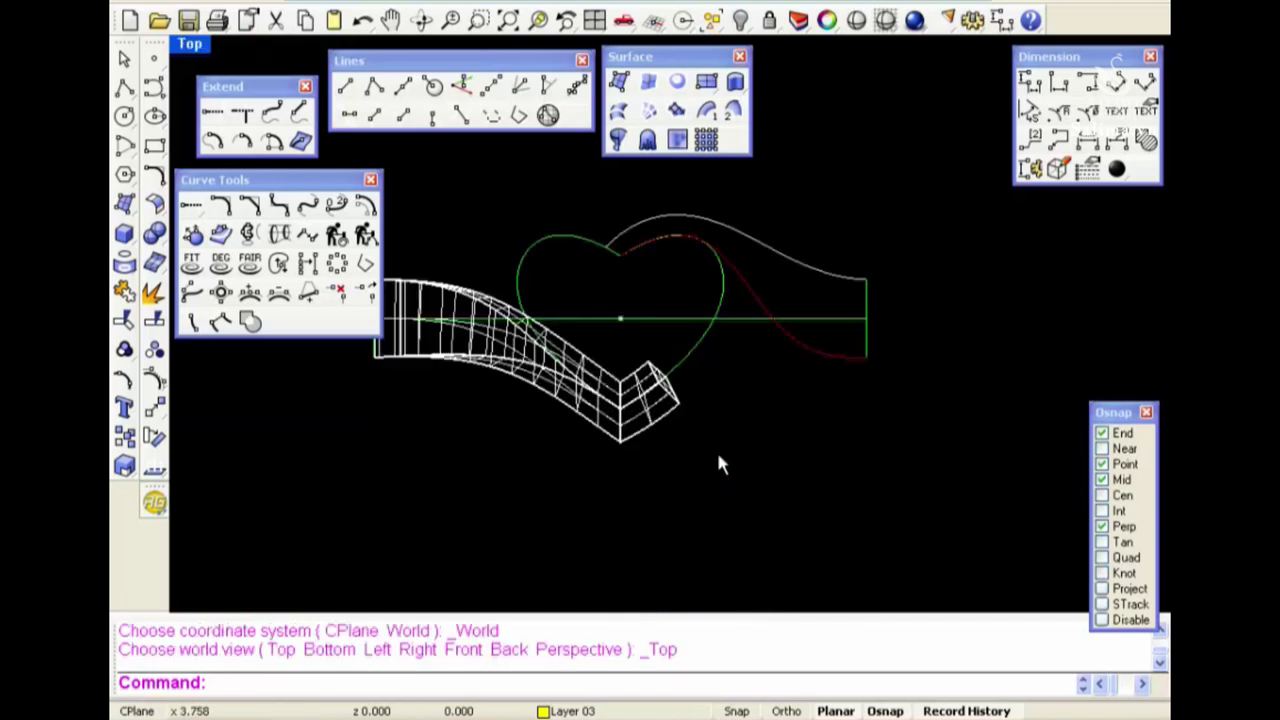
Drag two of the white band curve's control points downward to reshape it
{"action": "key", "text": "F10"}
{"action": "left_click_drag", "start_coordinate": [737, 397], "coordinate": [736, 395]}
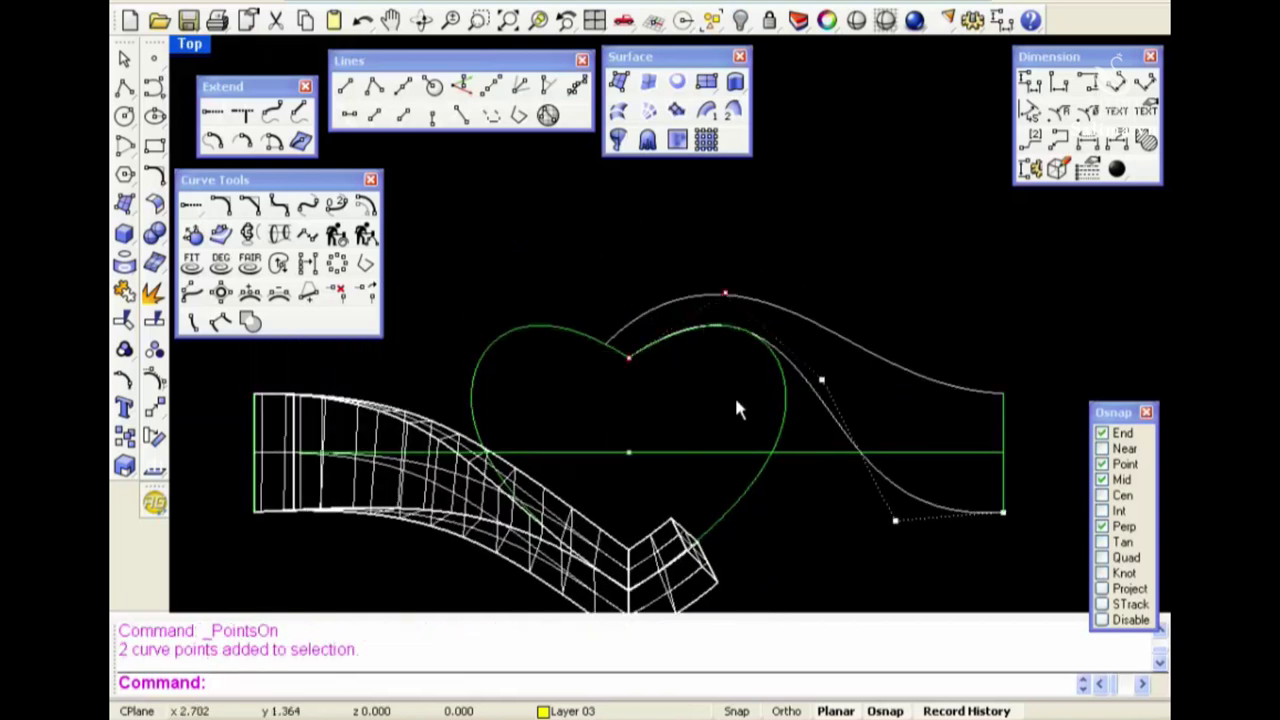
{"action": "type", "text": "M"}
{"action": "key", "text": "Return"}
{"action": "left_click", "coordinate": [714, 398]}
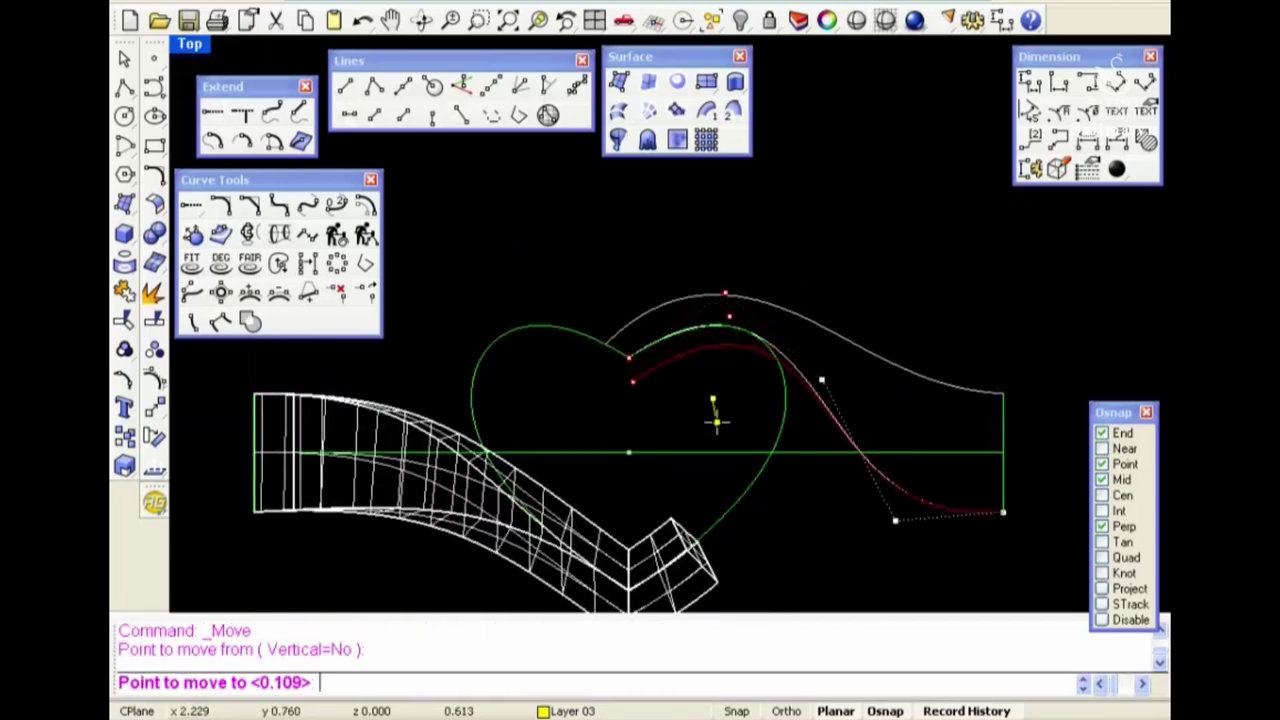
{"action": "left_click", "coordinate": [716, 430]}
Fine-tune another pair of white-curve control points with small Move adjustments
{"action": "left_click_drag", "start_coordinate": [689, 257], "coordinate": [831, 386]}
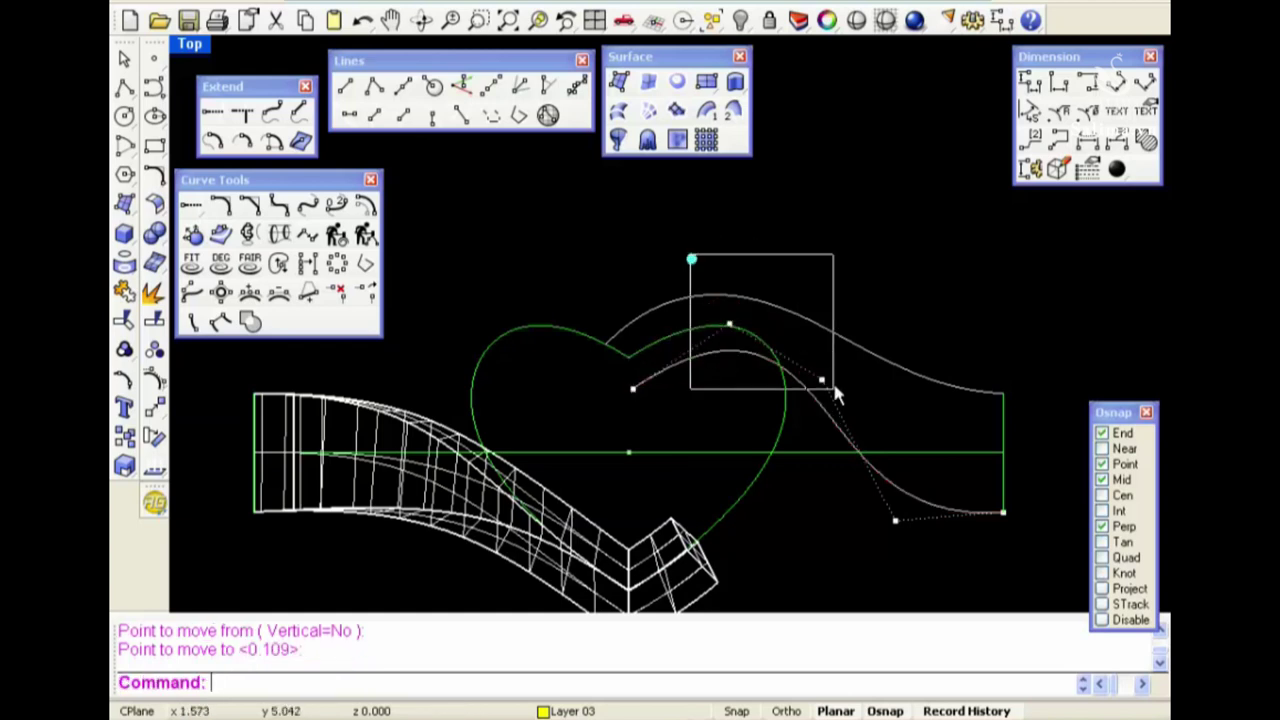
{"action": "type", "text": "M"}
{"action": "key", "text": "Return"}
{"action": "left_click", "coordinate": [886, 277]}
{"action": "left_click", "coordinate": [883, 290]}
{"action": "key", "text": "Return"}
{"action": "left_click", "coordinate": [883, 284]}
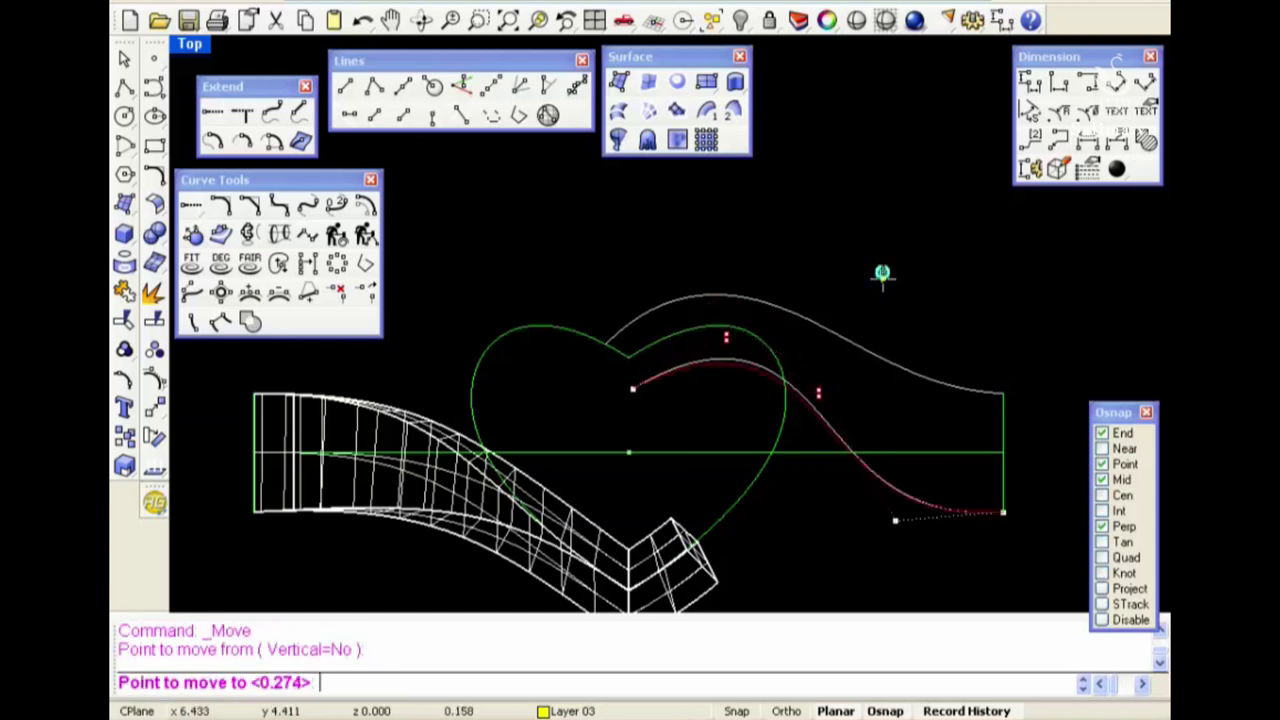
{"action": "left_click", "coordinate": [883, 275]}
{"action": "left_click", "coordinate": [882, 278]}
Move the end control points of the upper grey curve to reshape it
{"action": "left_click", "coordinate": [788, 319]}
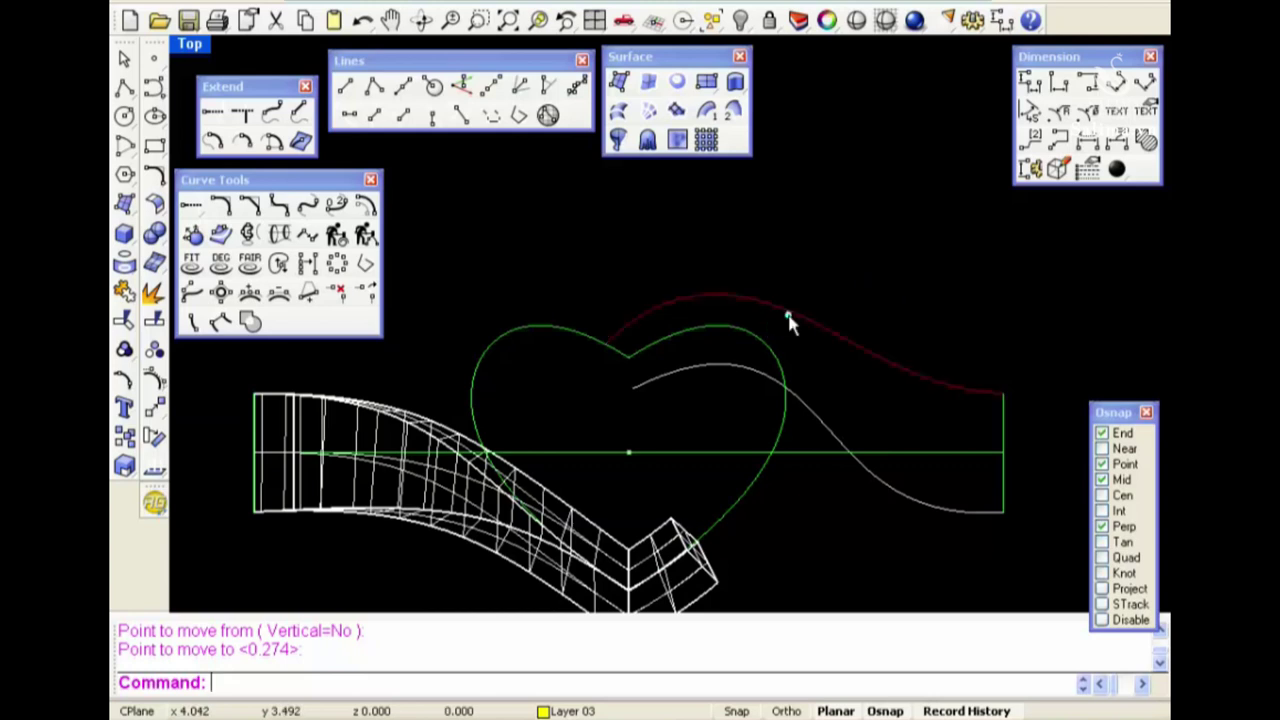
{"action": "key", "text": "F10"}
{"action": "left_click_drag", "start_coordinate": [540, 251], "coordinate": [700, 352]}
{"action": "scroll", "coordinate": [716, 265], "scroll_direction": "up", "scroll_amount": 1}
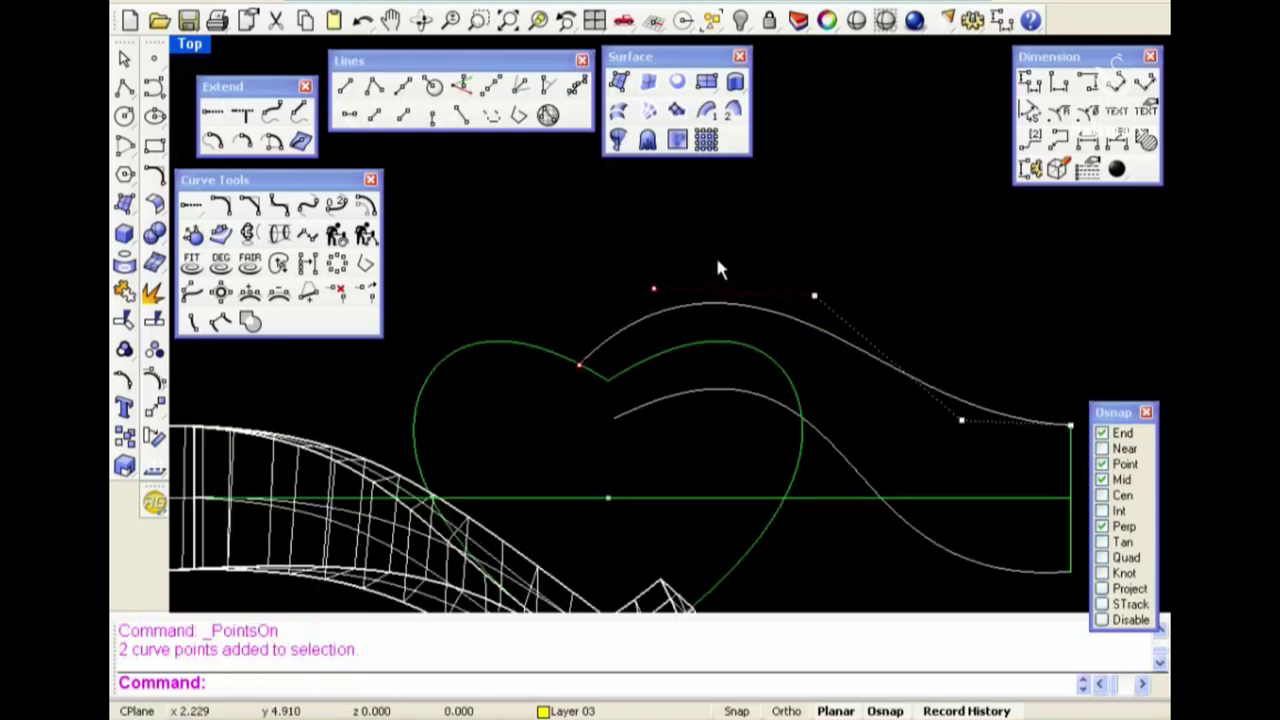
{"action": "type", "text": "M"}
{"action": "key", "text": "Return"}
{"action": "left_click", "coordinate": [729, 240]}
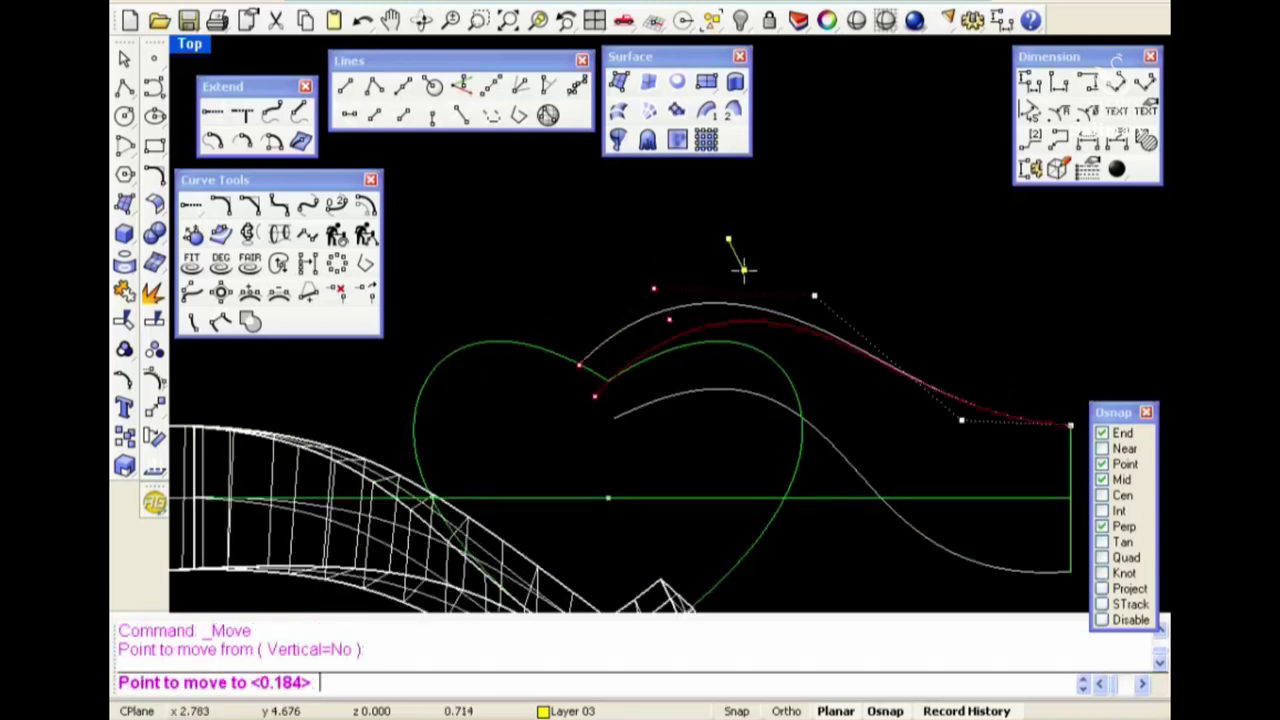
{"action": "left_click", "coordinate": [743, 270]}
Adjust the remaining upper-curve control points, smoothing it near the heart's notch
{"action": "left_click_drag", "start_coordinate": [723, 231], "coordinate": [868, 343]}
{"action": "key", "text": "Return"}
{"action": "left_click", "coordinate": [880, 300]}
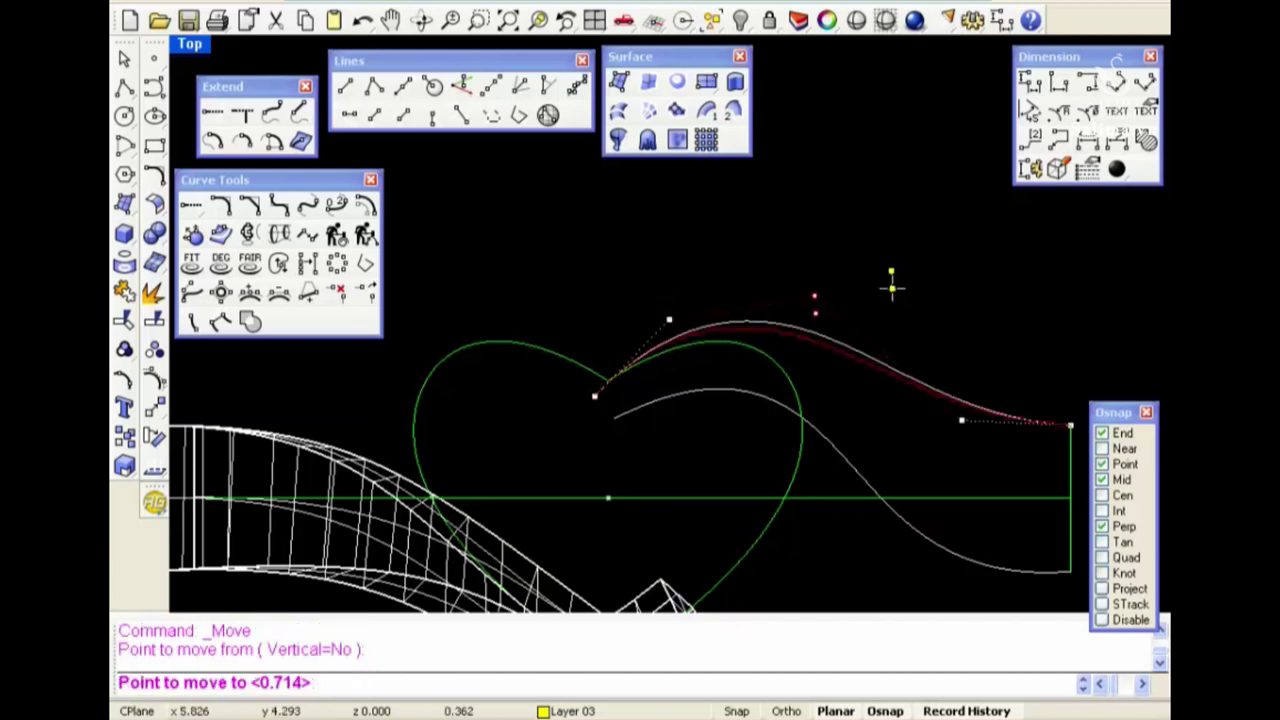
{"action": "left_click", "coordinate": [893, 295]}
{"action": "key", "text": "Return"}
{"action": "left_click", "coordinate": [893, 285]}
{"action": "left_click", "coordinate": [893, 285]}
{"action": "left_click", "coordinate": [669, 321]}
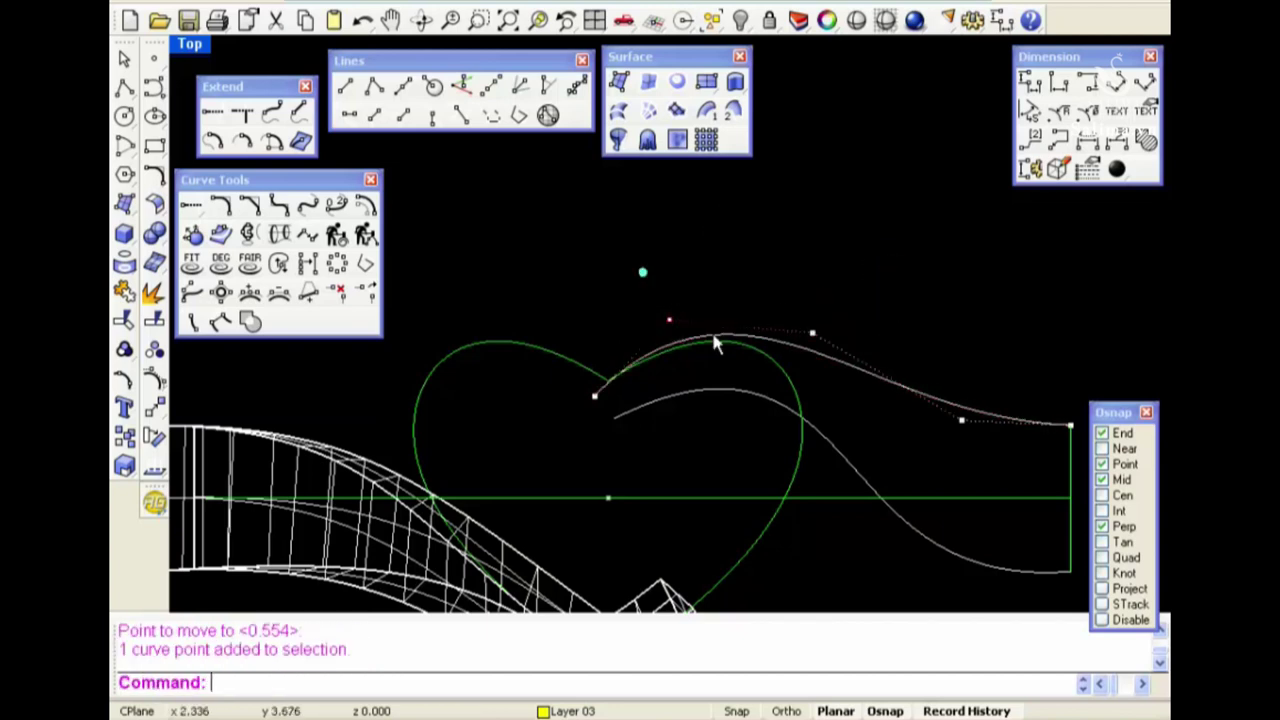
{"action": "key", "text": "Return"}
{"action": "left_click", "coordinate": [786, 266]}
{"action": "left_click", "coordinate": [787, 270]}
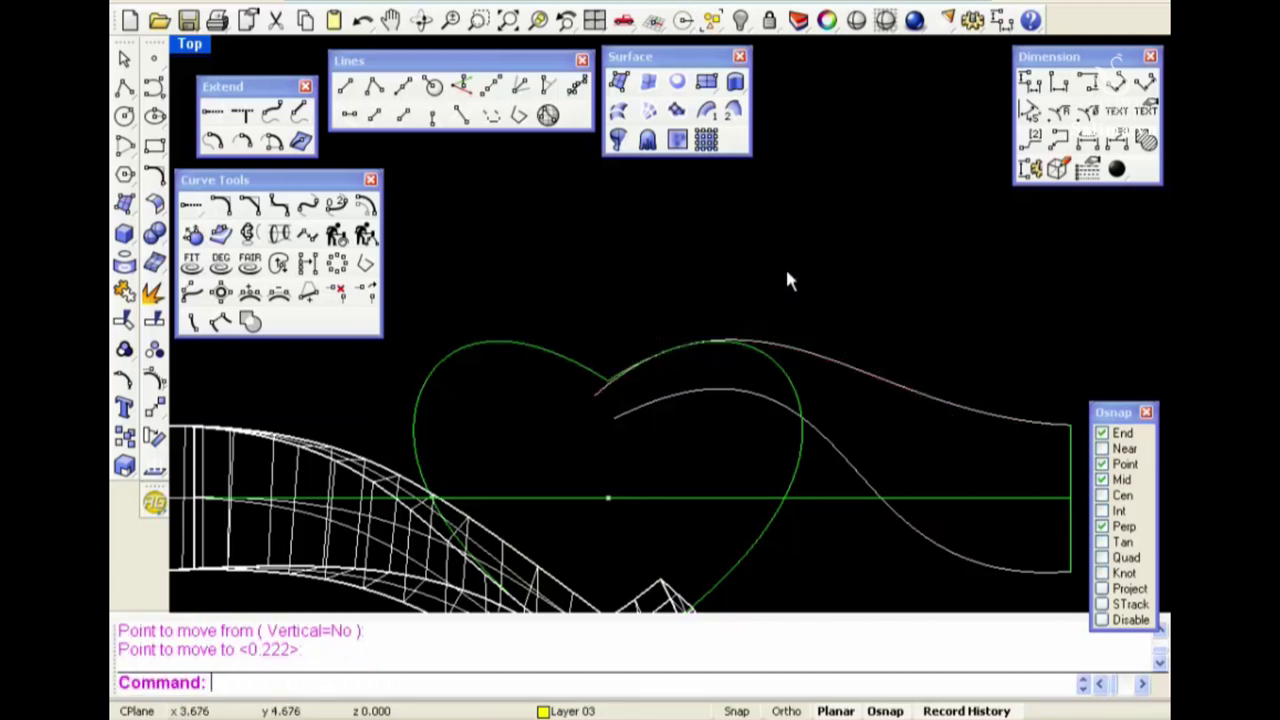
Draw a vertical centre line from the origin up above the heart
{"action": "type", "text": "0"}
{"action": "key", "text": "Return"}
{"action": "left_click", "coordinate": [711, 239], "text": "shift"}
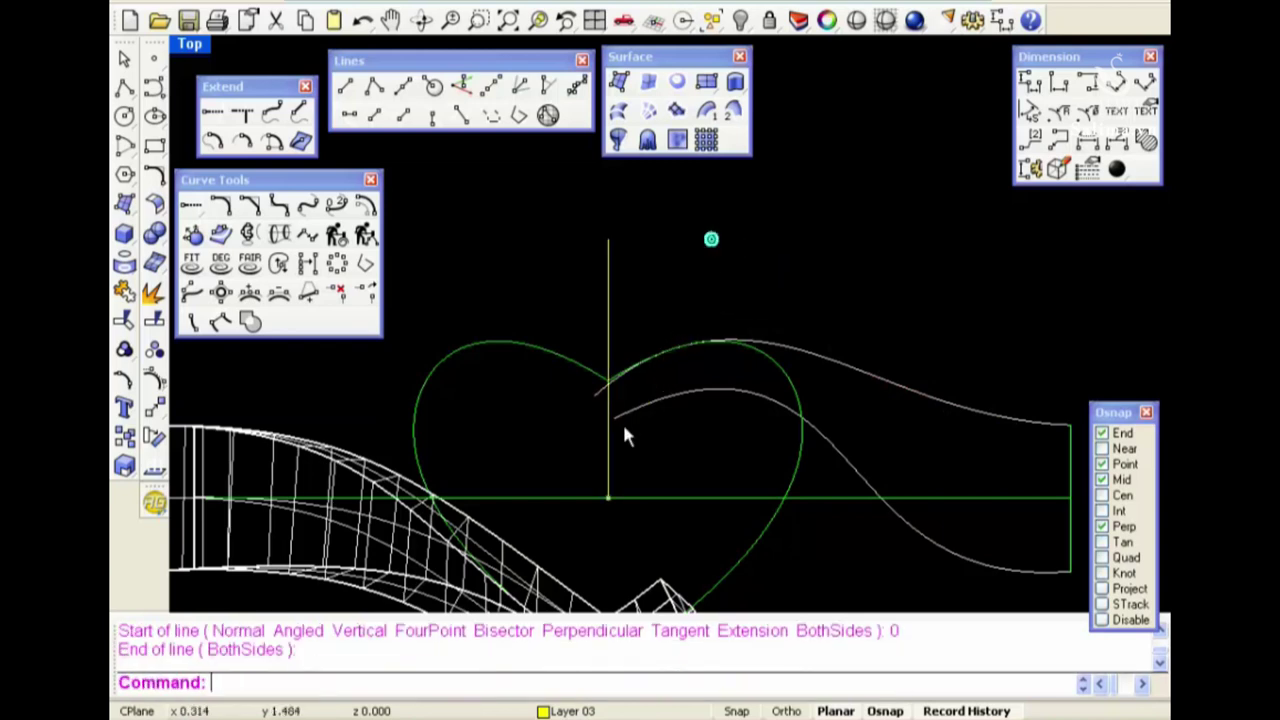
{"action": "scroll", "coordinate": [626, 425], "scroll_direction": "up", "scroll_amount": 2}
Pull the lower curve's end to the centre line, trim the white curve there, and delete the line
{"action": "key", "text": "F10"}
{"action": "left_click_drag", "start_coordinate": [606, 421], "coordinate": [587, 437]}
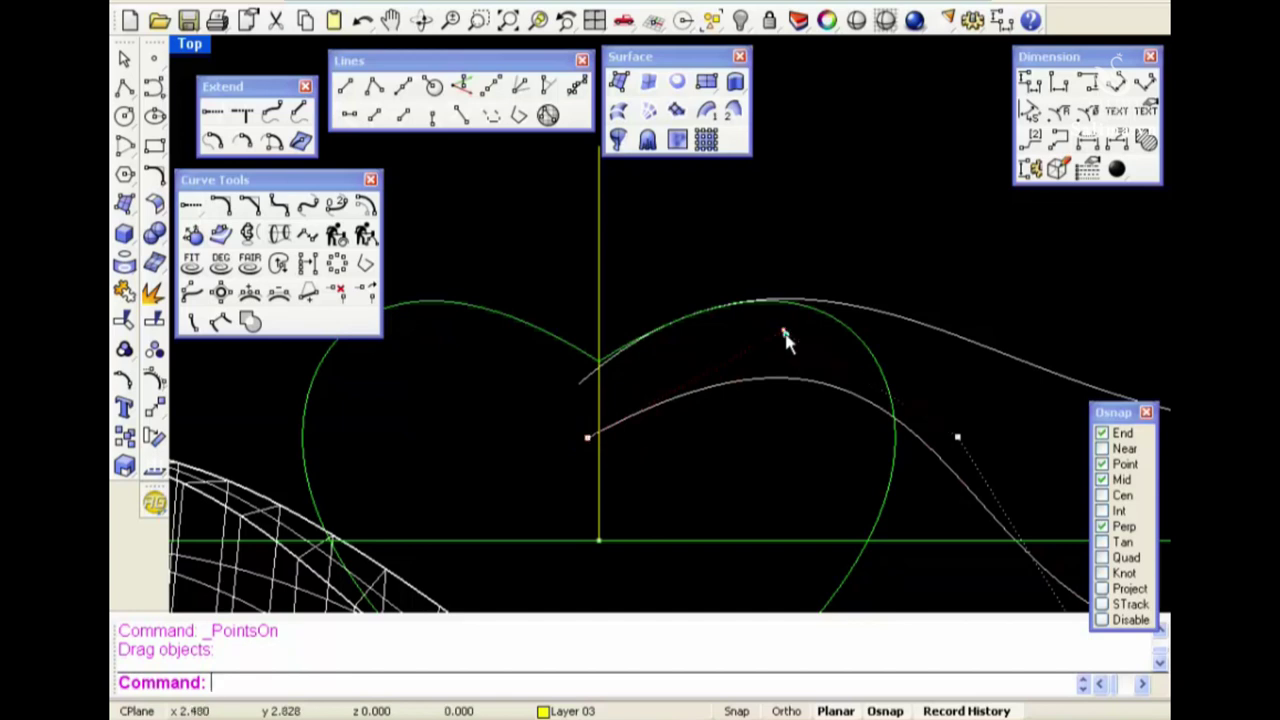
{"action": "left_click_drag", "start_coordinate": [784, 334], "coordinate": [778, 319]}
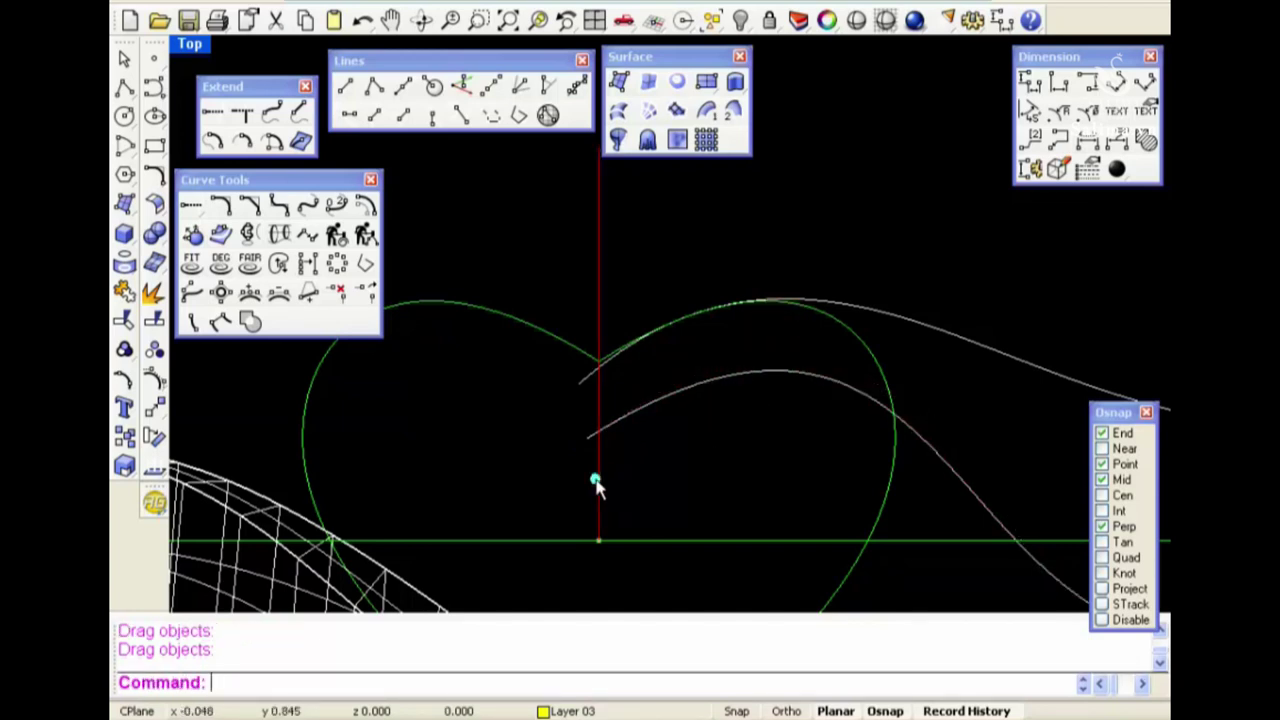
{"action": "right_click", "coordinate": [583, 443]}
{"action": "left_click", "coordinate": [588, 436]}
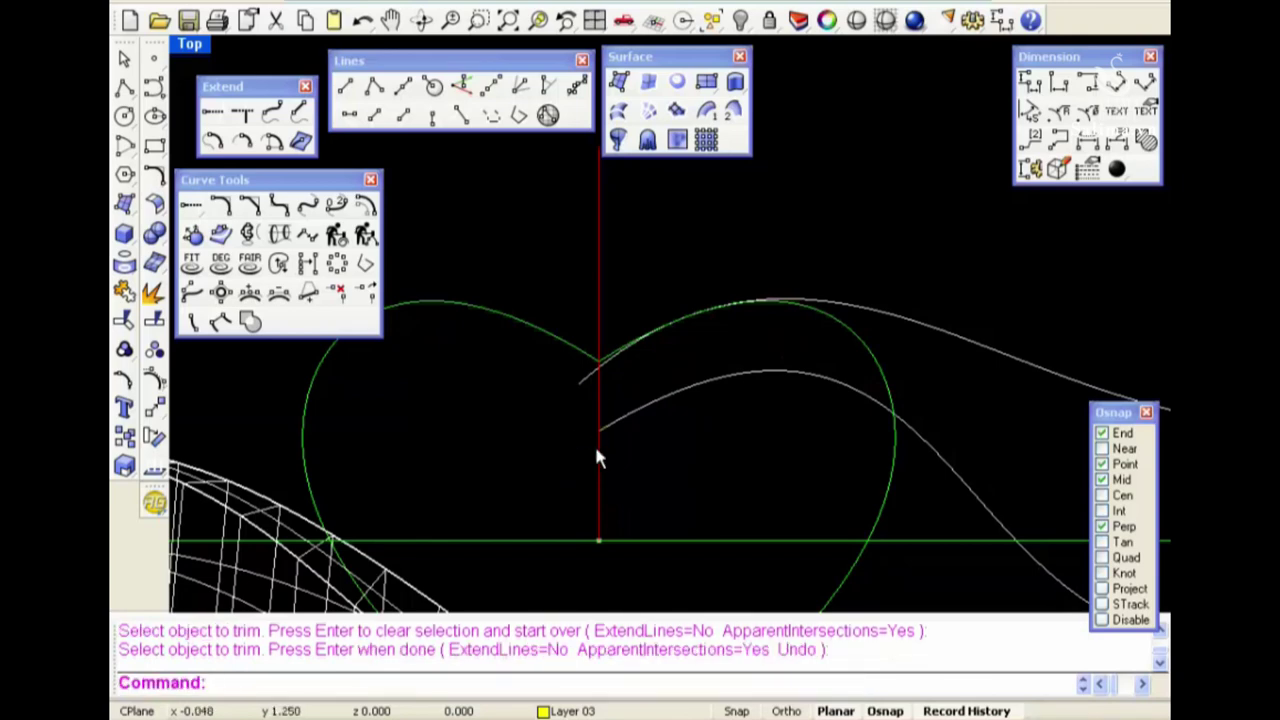
{"action": "key", "text": "Return"}
{"action": "key", "text": "Delete"}
{"action": "right_click_drag", "start_coordinate": [600, 394], "coordinate": [760, 443], "text": "ctrl+shift"}
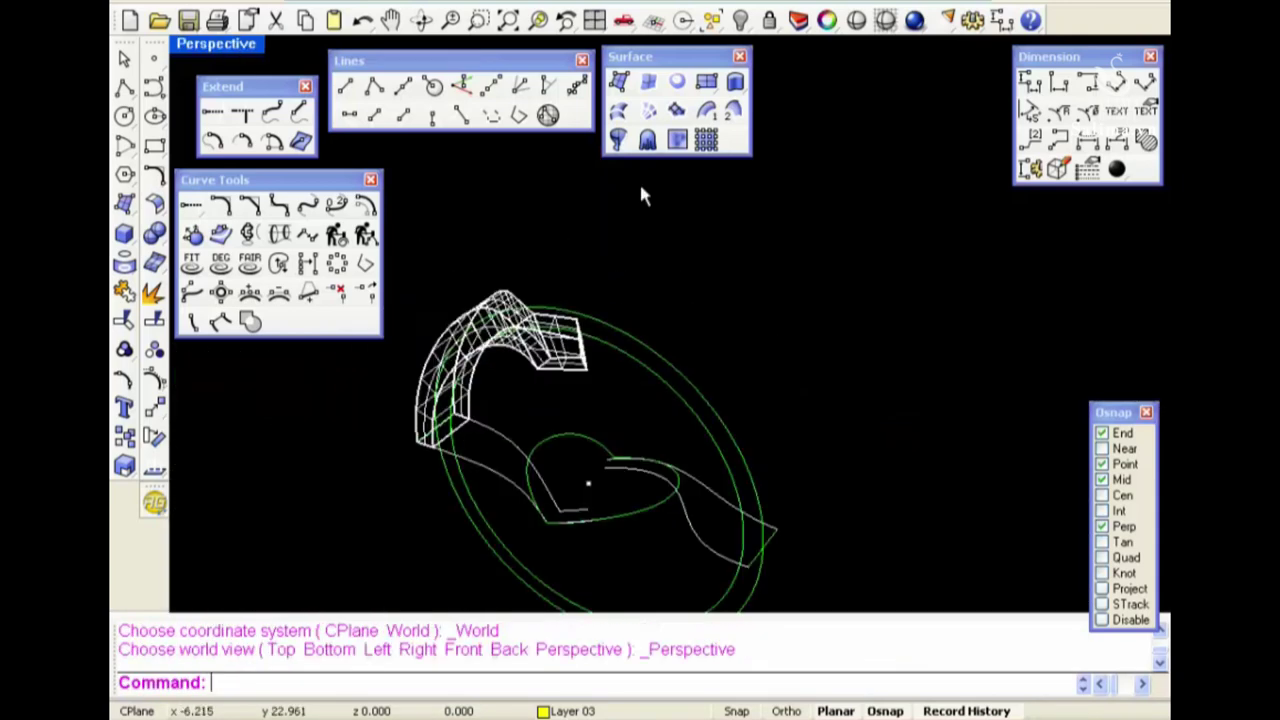
Create 3D curves from each grey band curve paired with the green ellipse via Curve from 2 Views
{"action": "mouse_move", "coordinate": [678, 482]}
{"action": "right_mouse_down"}
{"action": "mouse_move", "coordinate": [726, 477]}
{"action": "mouse_move", "coordinate": [771, 391]}
{"action": "right_mouse_up"}
{"action": "type", "text": "2w"}
{"action": "key", "text": "Return"}
{"action": "key", "text": "Escape"}
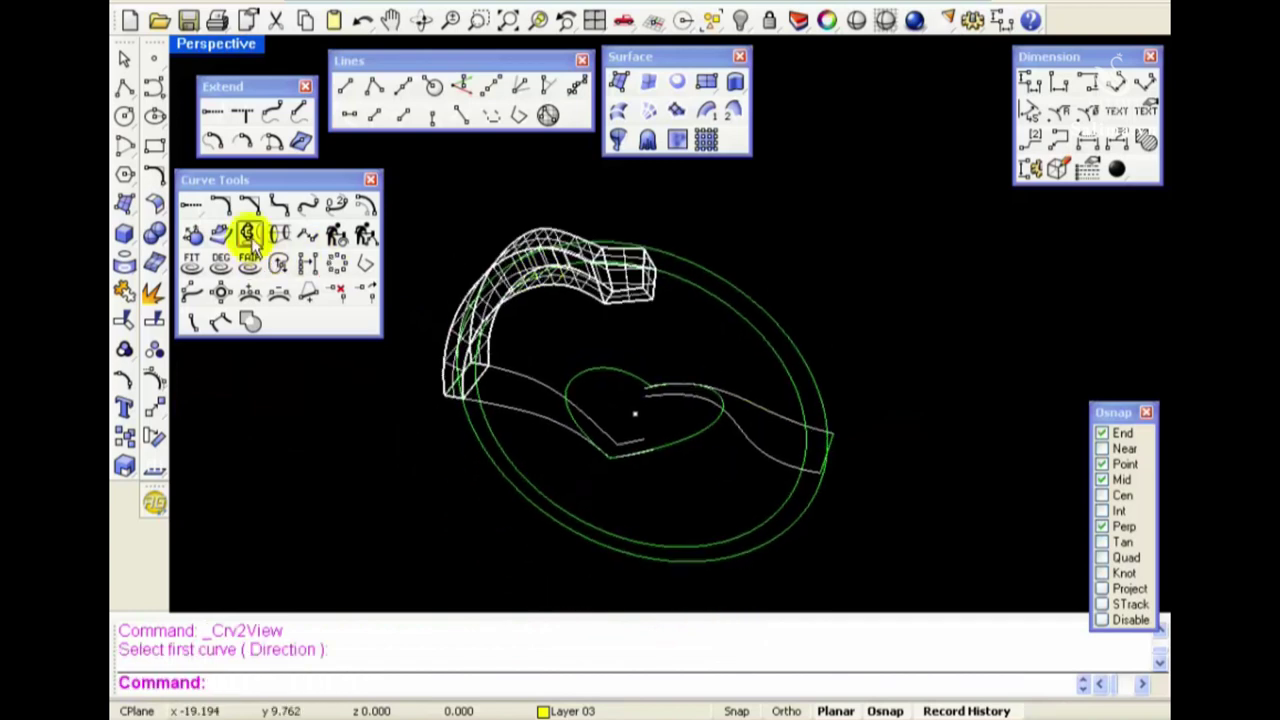
{"action": "left_click", "coordinate": [248, 233]}
{"action": "left_click", "coordinate": [757, 430]}
{"action": "left_click", "coordinate": [765, 375]}
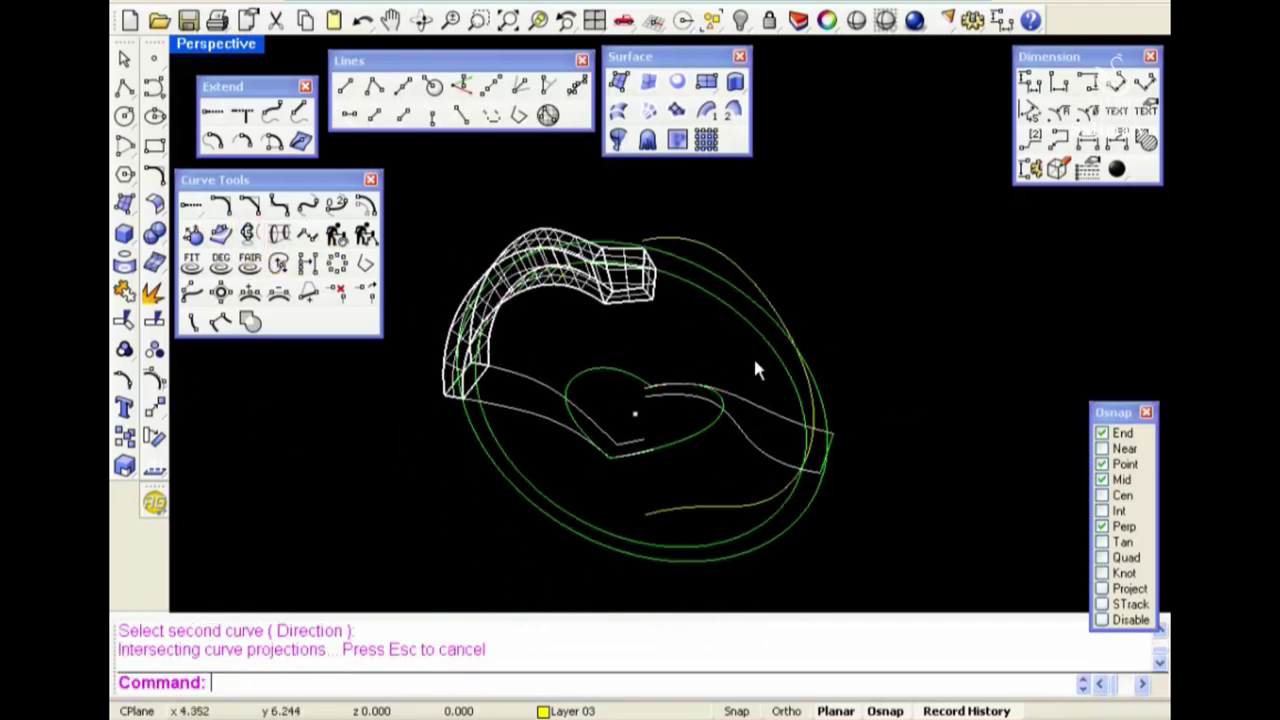
{"action": "right_click", "coordinate": [753, 357]}
{"action": "left_click", "coordinate": [742, 435]}
{"action": "left_click", "coordinate": [755, 345]}
Hide the ring geometry and the leftover extra curve, leaving only the new arcs
{"action": "right_click_drag", "start_coordinate": [743, 434], "coordinate": [723, 471]}
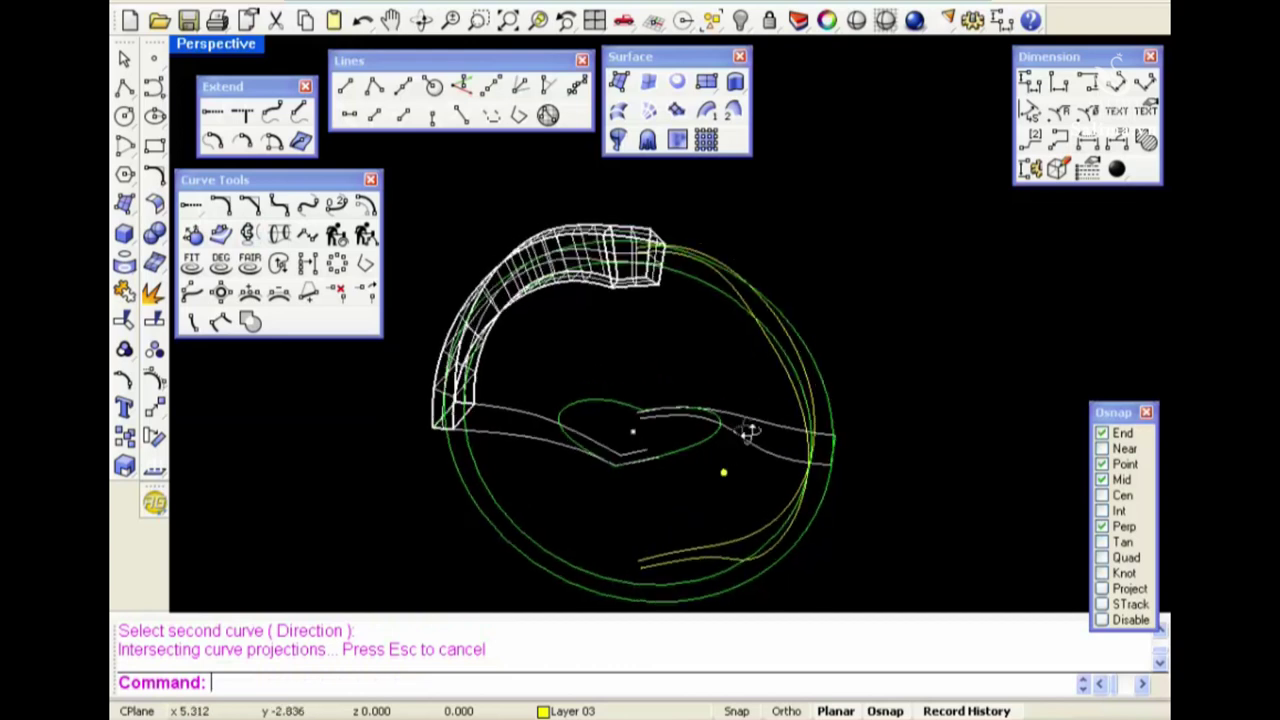
{"action": "left_click_drag", "start_coordinate": [595, 455], "coordinate": [547, 469]}
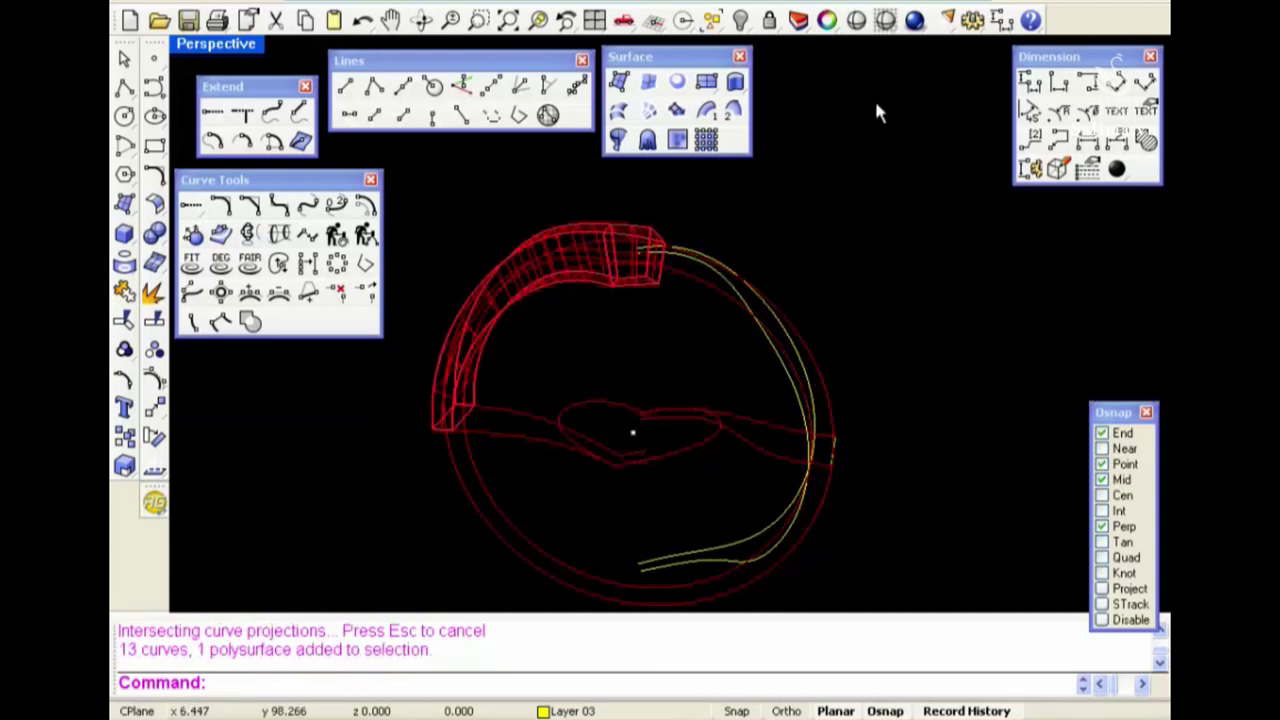
{"action": "left_click", "coordinate": [740, 20]}
{"action": "left_click", "coordinate": [812, 430]}
{"action": "key", "text": "ctrl+h"}
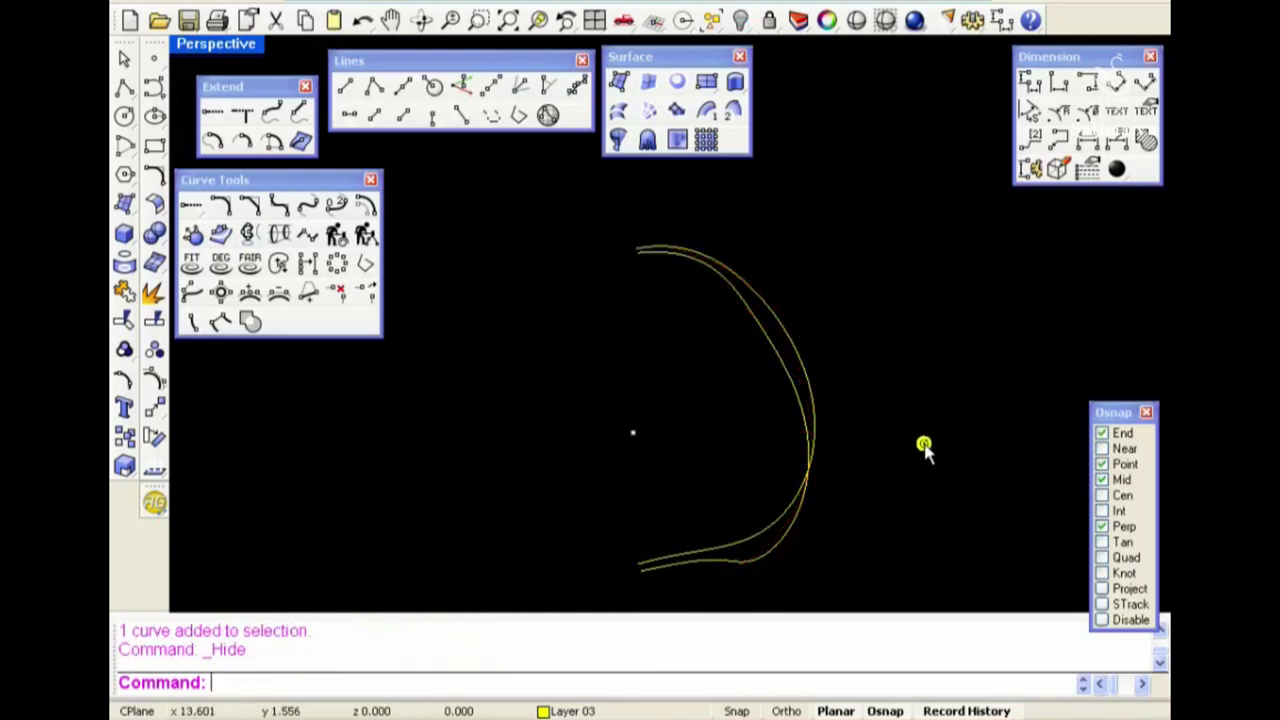
Begin a line at the origin 0
{"action": "type", "text": "line"}
{"action": "key", "text": "Return"}
{"action": "type", "text": "0"}
{"action": "key", "text": "Return"}
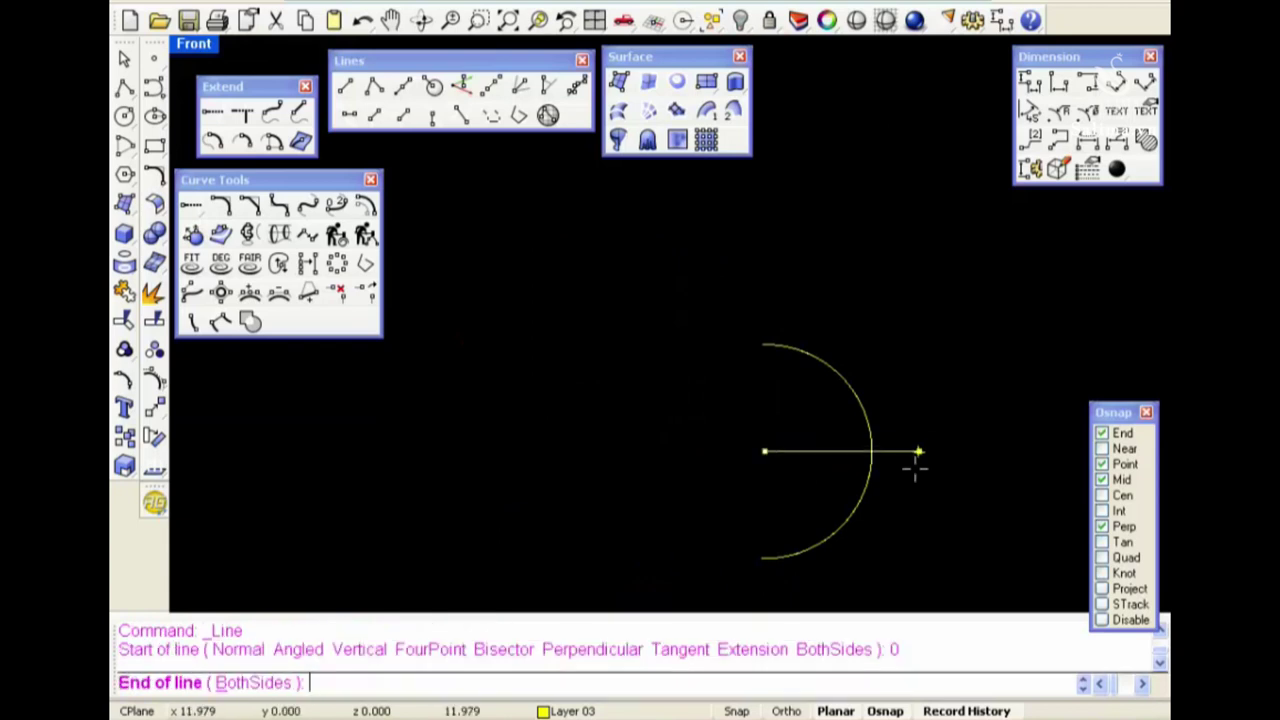
Finish the helper line, trim away the arc's lower half, and delete the line
{"action": "left_click", "coordinate": [916, 468]}
{"action": "type", "text": "rim"}
{"action": "key", "text": "Return"}
{"action": "left_click", "coordinate": [863, 490]}
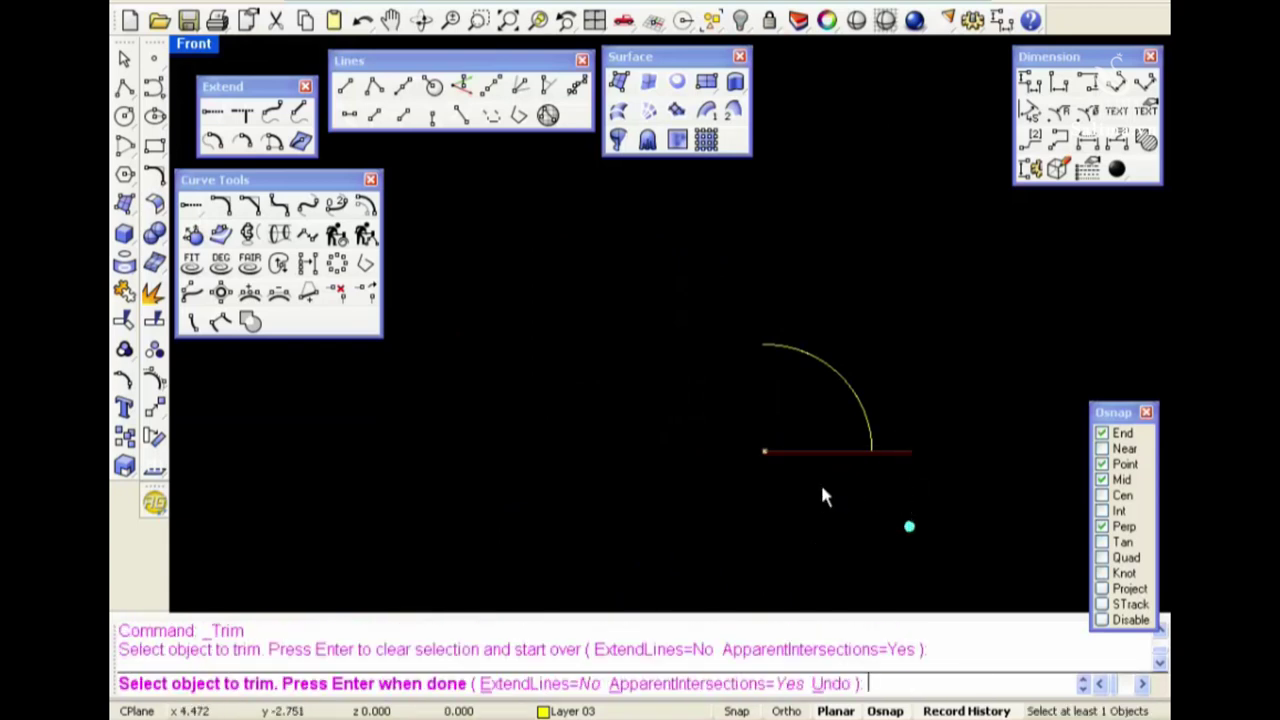
{"action": "key", "text": "Return"}
{"action": "key", "text": "Delete"}
In Perspective, show all objects, then hide the ring and extra curve again
{"action": "key", "text": "ctrl+F4"}
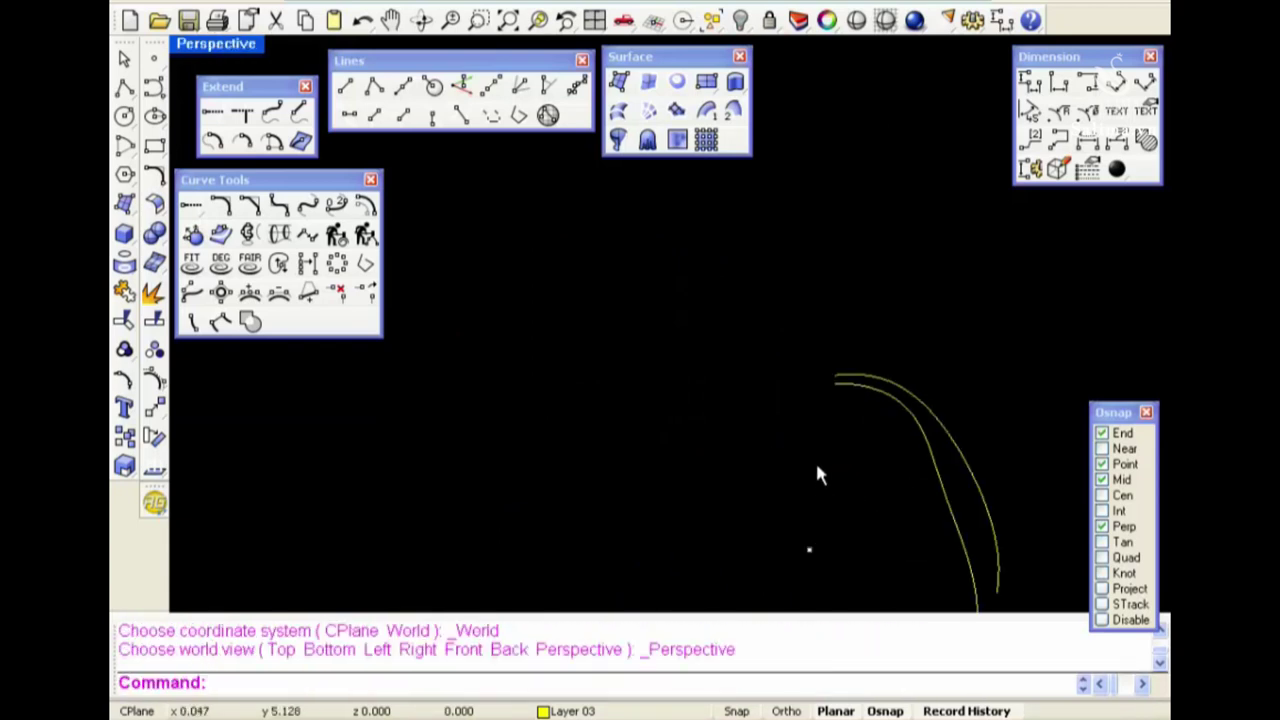
{"action": "right_click_drag", "start_coordinate": [815, 463], "coordinate": [642, 285], "text": "shift"}
{"action": "right_click", "coordinate": [740, 20]}
{"action": "right_click_drag", "start_coordinate": [760, 200], "coordinate": [800, 391]}
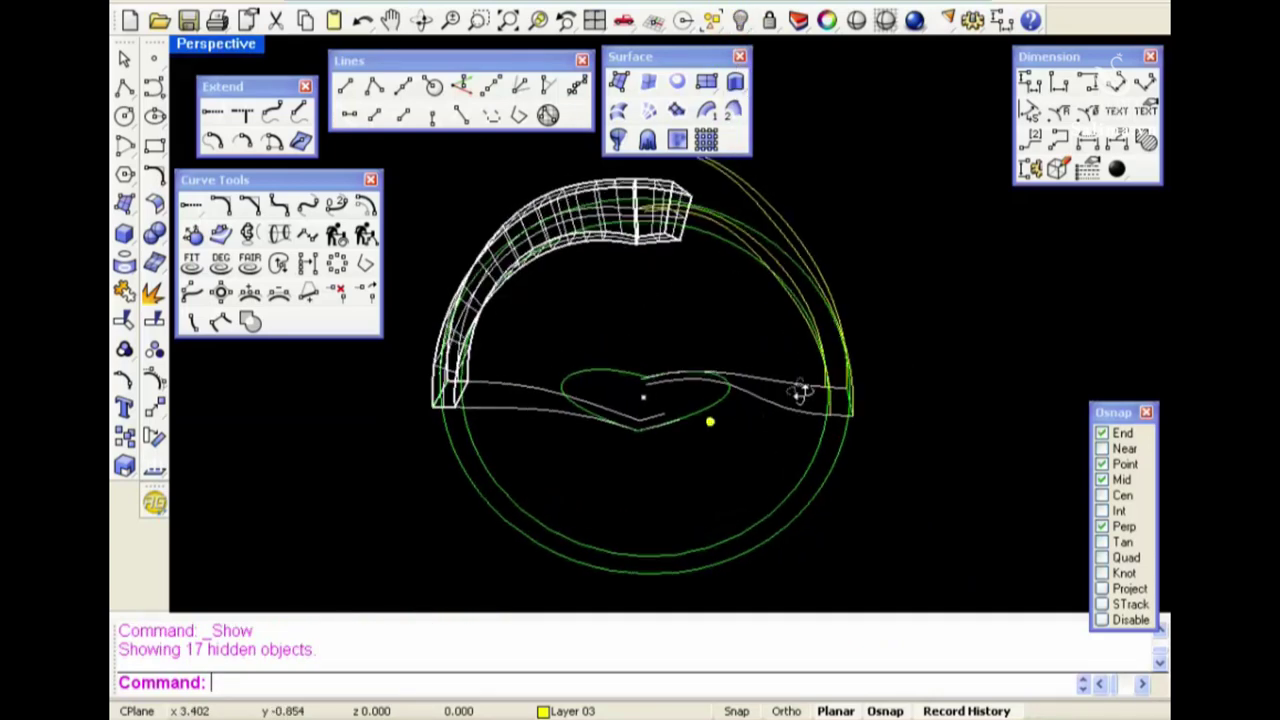
{"action": "left_click_drag", "start_coordinate": [700, 480], "coordinate": [430, 388]}
{"action": "left_click", "coordinate": [740, 20]}
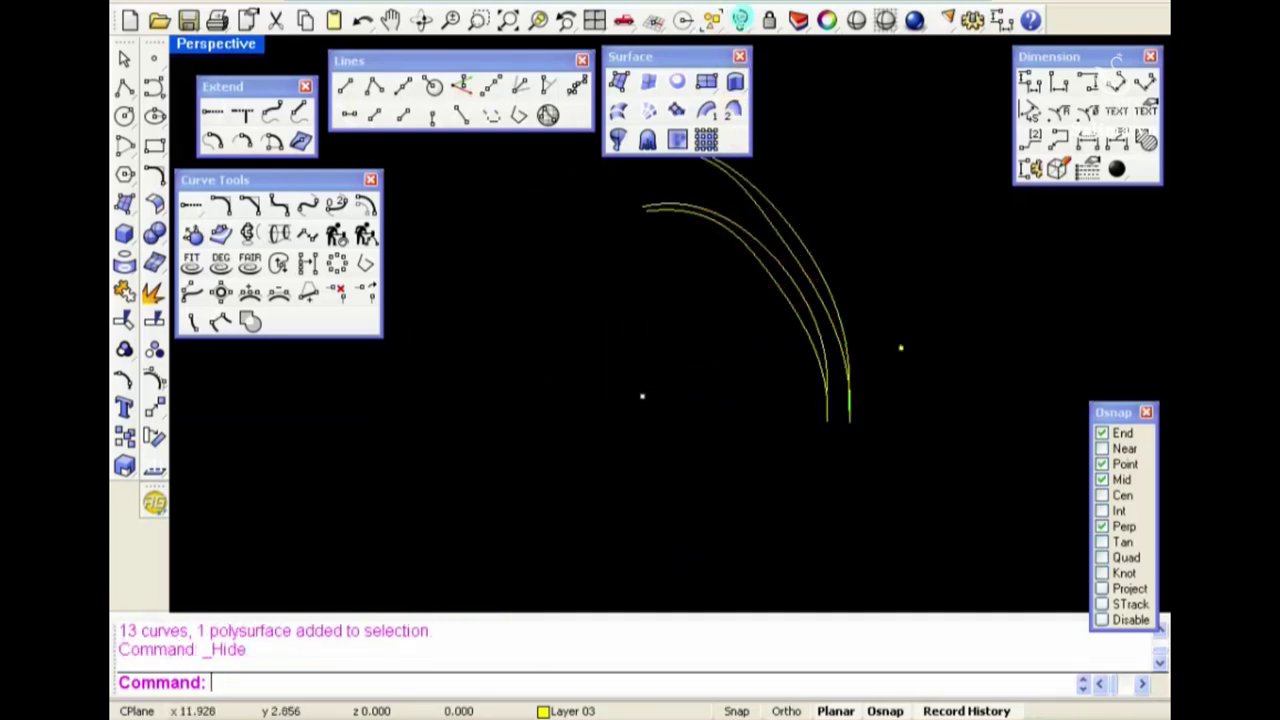
{"action": "left_click", "coordinate": [720, 400]}
{"action": "right_click", "coordinate": [900, 490]}
{"action": "right_click_drag", "start_coordinate": [895, 443], "coordinate": [917, 463]}
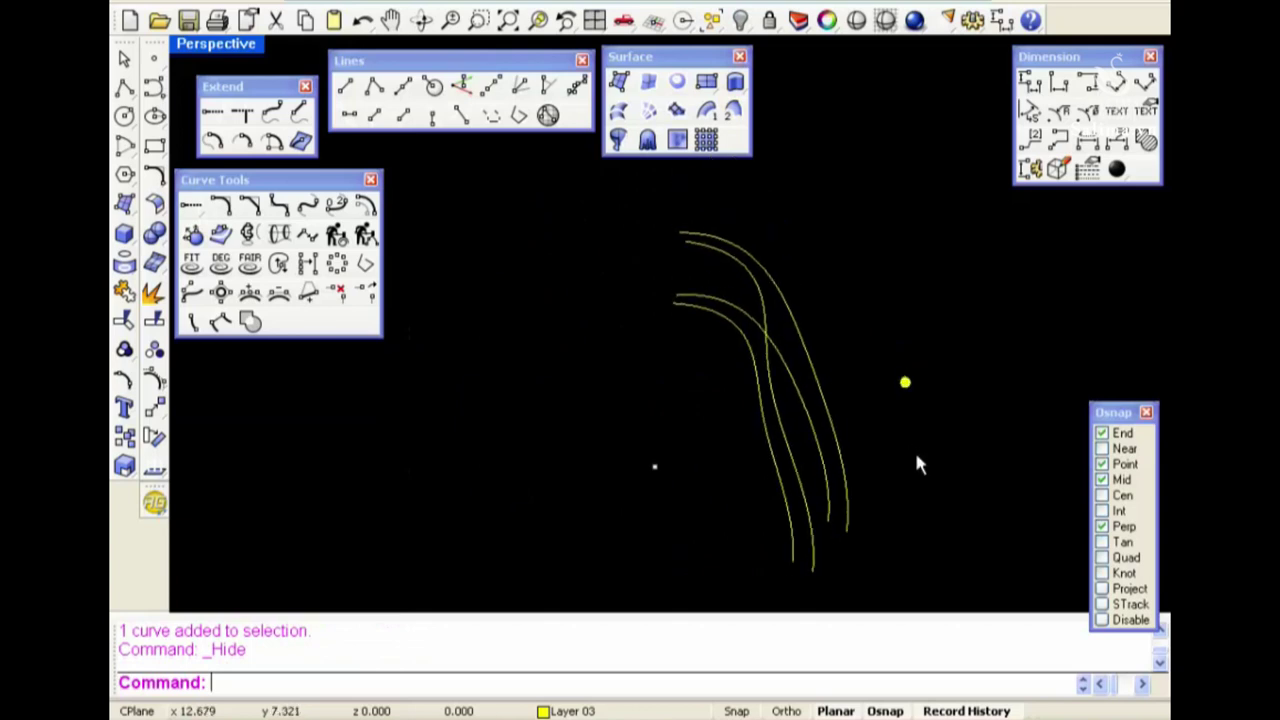
Connect the four curve ends with a closed polyline to form the first end profile
{"action": "left_click", "coordinate": [124, 87]}
{"action": "mouse_move", "coordinate": [745, 487]}
{"action": "right_mouse_down"}
{"action": "mouse_move", "coordinate": [822, 590]}
{"action": "mouse_move", "coordinate": [818, 515]}
{"action": "right_mouse_up"}
{"action": "left_click", "coordinate": [786, 507]}
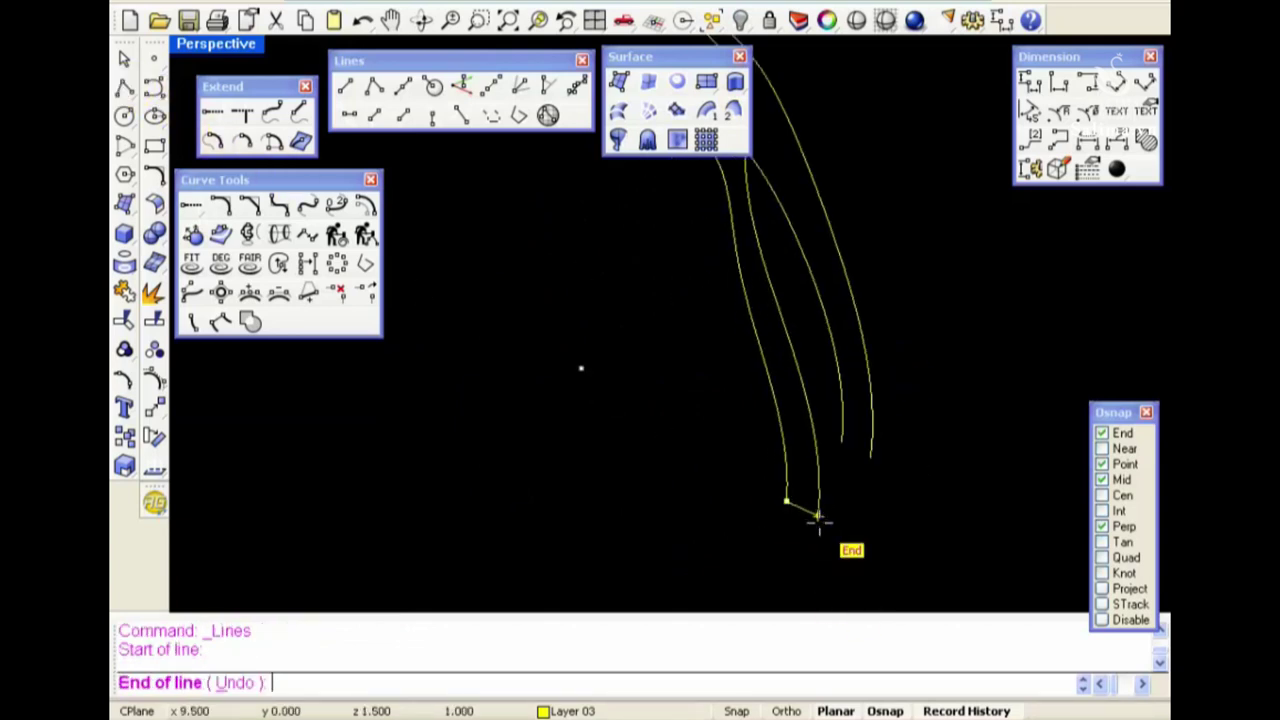
{"action": "left_click", "coordinate": [818, 515]}
{"action": "left_click", "coordinate": [868, 458]}
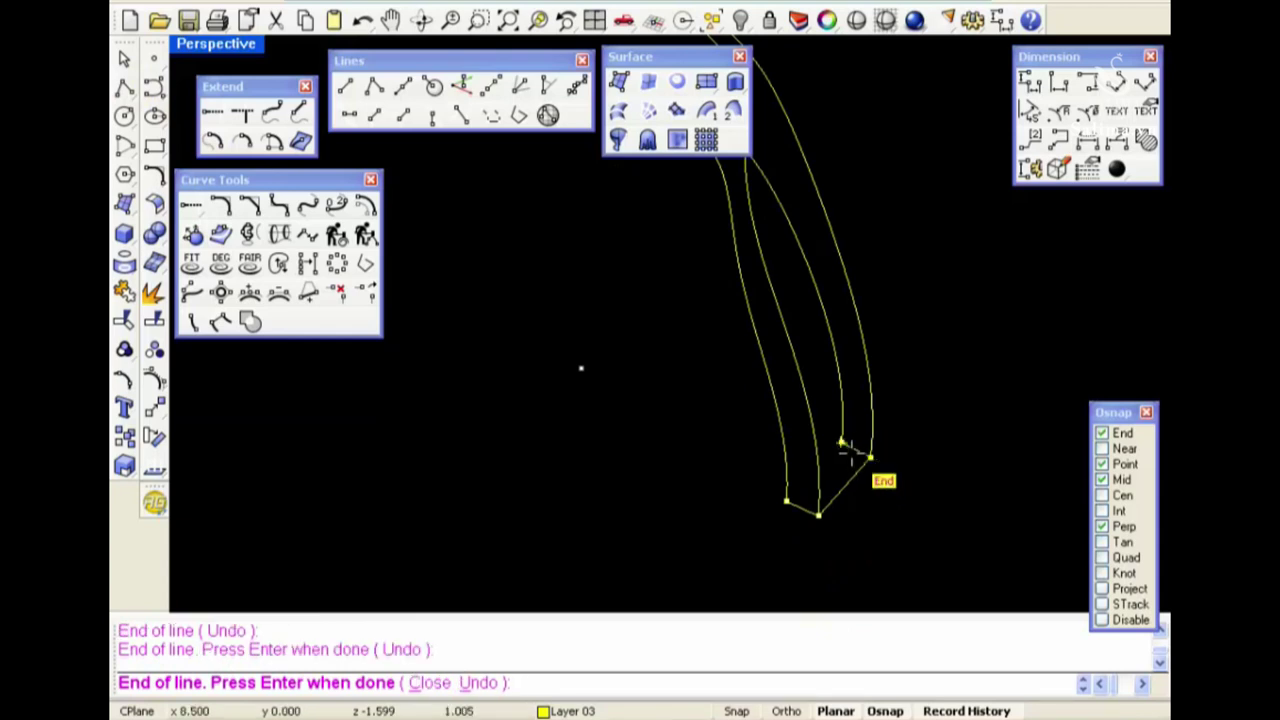
{"action": "left_click", "coordinate": [843, 445]}
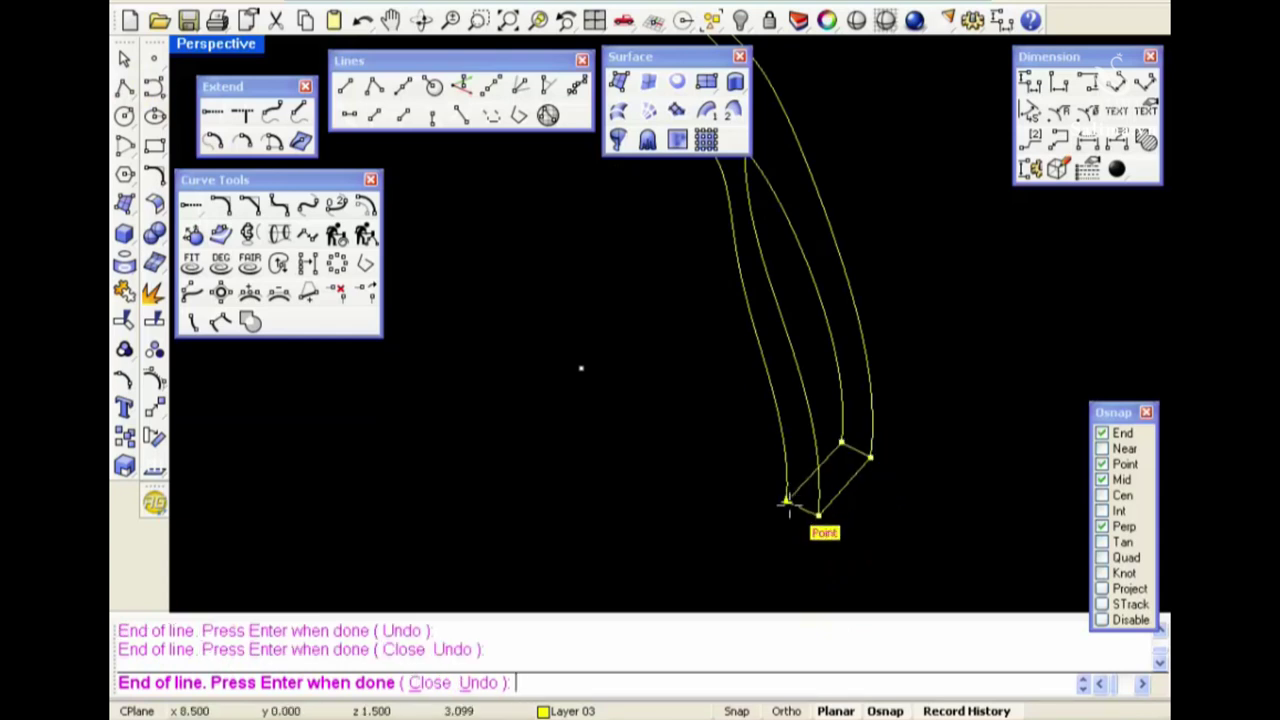
{"action": "left_click", "coordinate": [786, 507]}
Close the opposite ends of the four curves with a second four-sided polyline
{"action": "mouse_move", "coordinate": [788, 506]}
{"action": "right_mouse_down"}
{"action": "mouse_move", "coordinate": [763, 366]}
{"action": "mouse_move", "coordinate": [886, 434]}
{"action": "right_mouse_up"}
{"action": "scroll", "coordinate": [729, 394], "scroll_direction": "up", "scroll_amount": 5}
{"action": "right_click", "coordinate": [727, 385]}
{"action": "left_click", "coordinate": [721, 332]}
{"action": "left_click", "coordinate": [742, 352]}
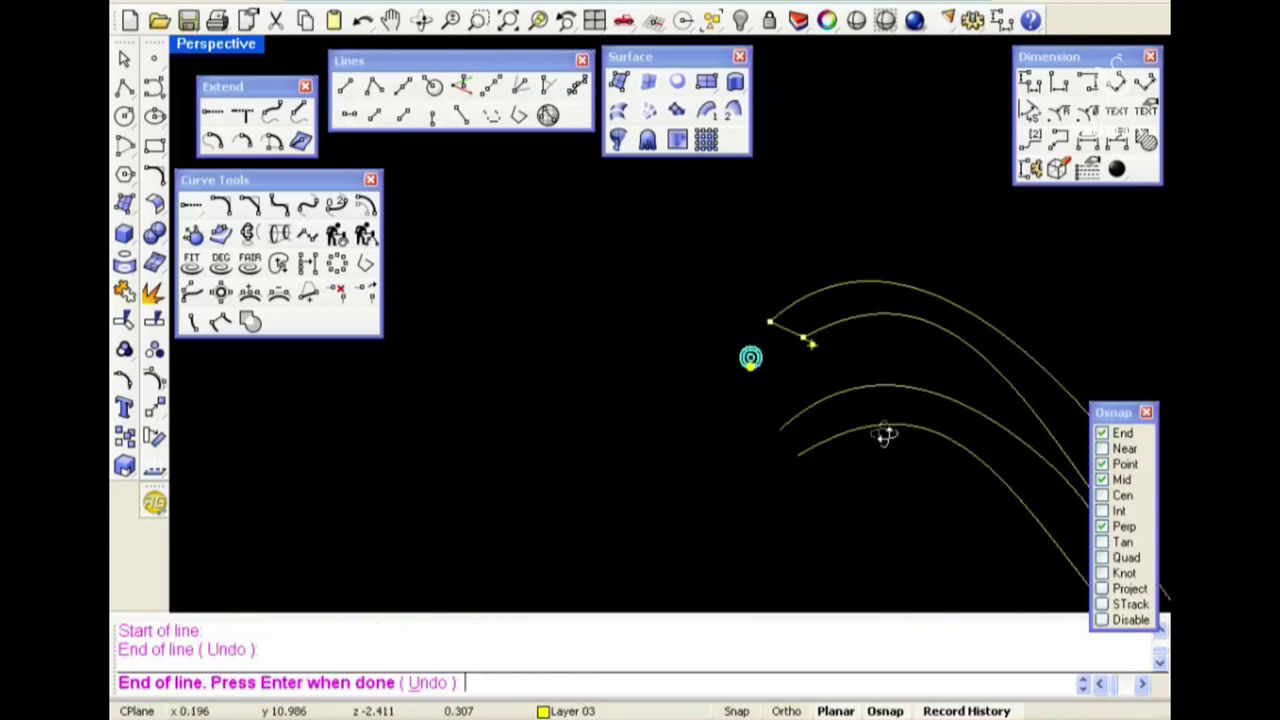
{"action": "left_click", "coordinate": [798, 453]}
{"action": "left_click", "coordinate": [778, 432]}
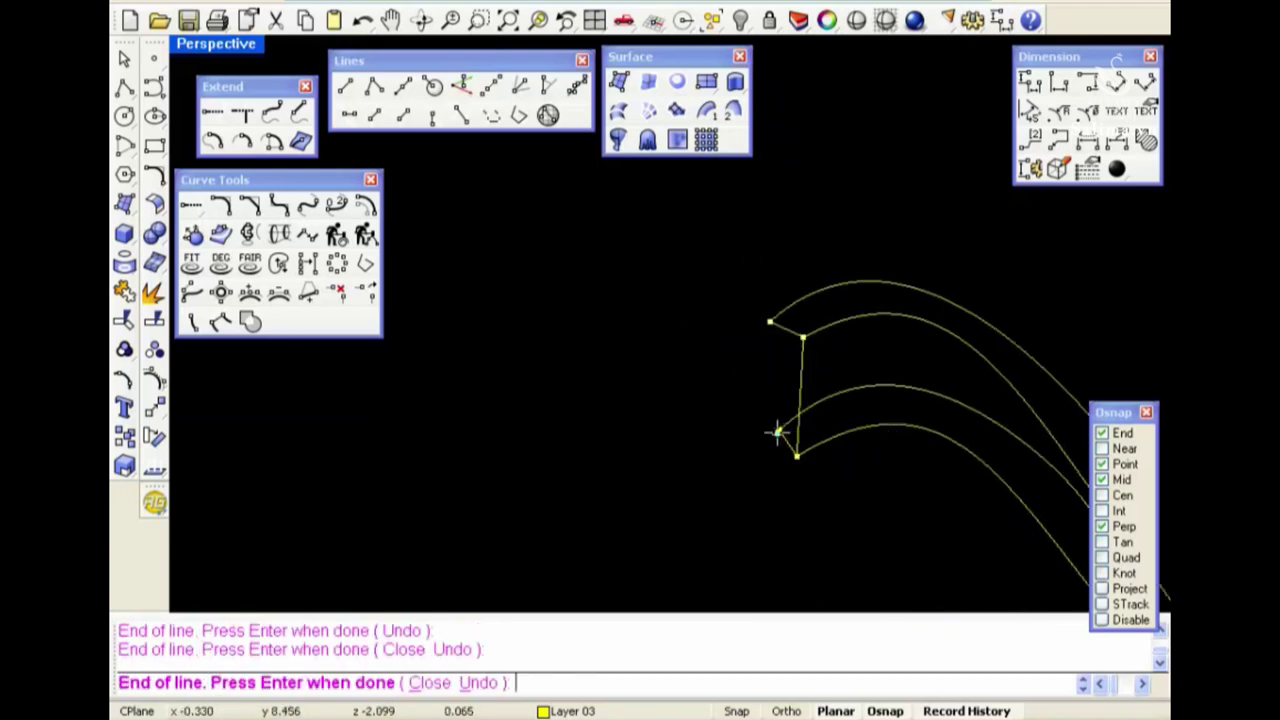
{"action": "left_click", "coordinate": [769, 323]}
{"action": "key", "text": "Return"}
{"action": "right_click_drag", "start_coordinate": [766, 337], "coordinate": [750, 372]}
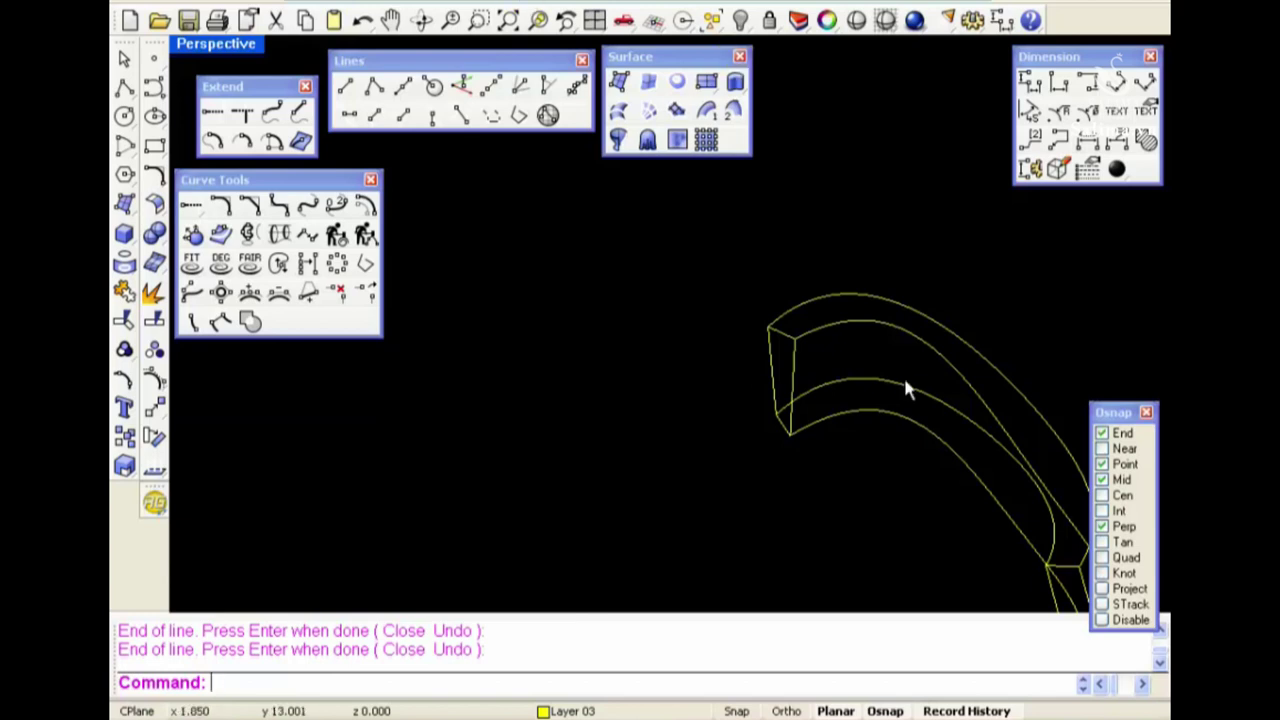
Sweep2 the first band surface between two edge rails and both end profiles
{"action": "type", "text": "s2"}
{"action": "key", "text": "Return"}
{"action": "left_click", "coordinate": [922, 320]}
{"action": "left_click", "coordinate": [915, 334]}
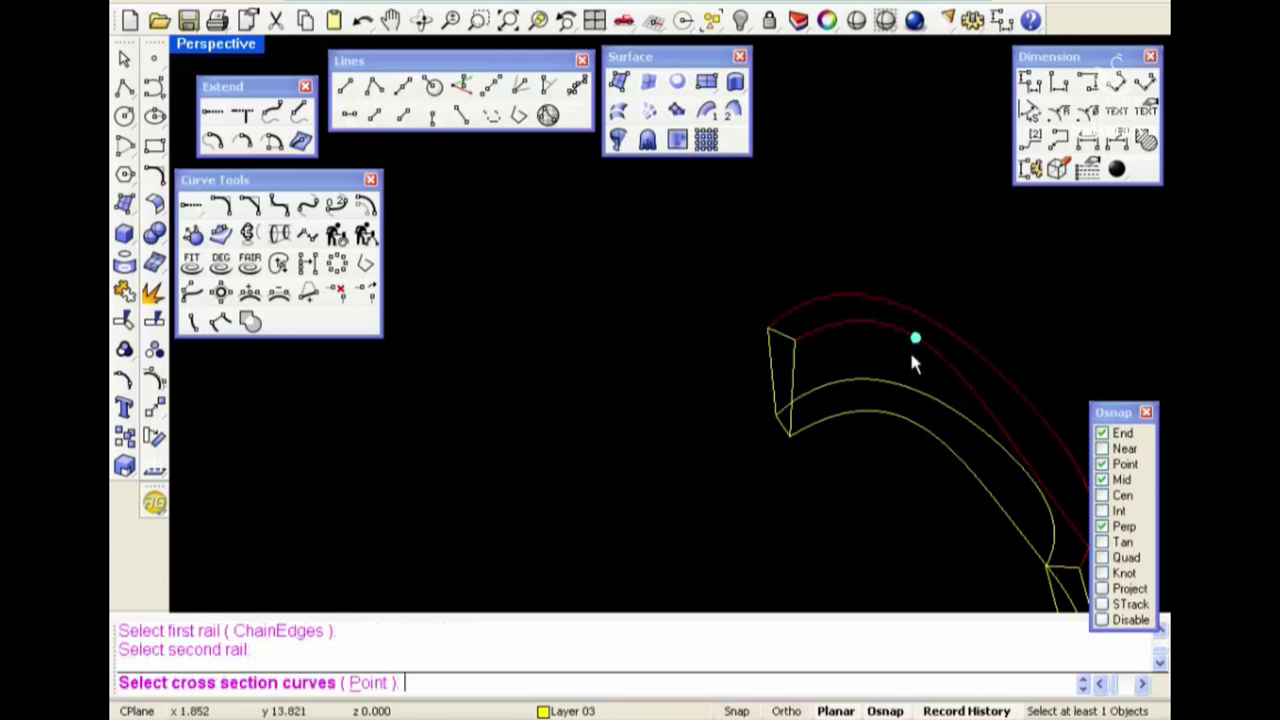
{"action": "right_click_drag", "start_coordinate": [909, 348], "coordinate": [770, 302]}
{"action": "left_click", "coordinate": [669, 255]}
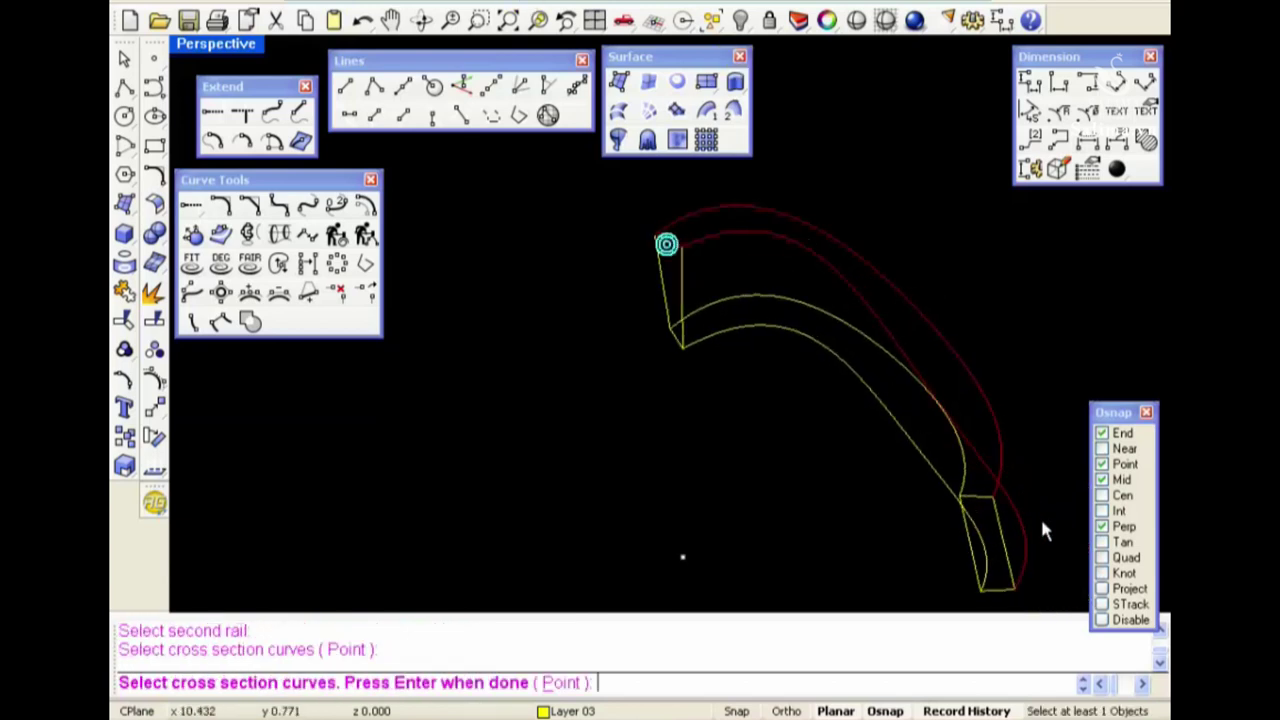
{"action": "left_click", "coordinate": [1006, 562]}
{"action": "key", "text": "Return"}
{"action": "left_click", "coordinate": [263, 508]}
Repeat Sweep2 for a second band surface along the next rail pair and one end profile
{"action": "key", "text": "Return"}
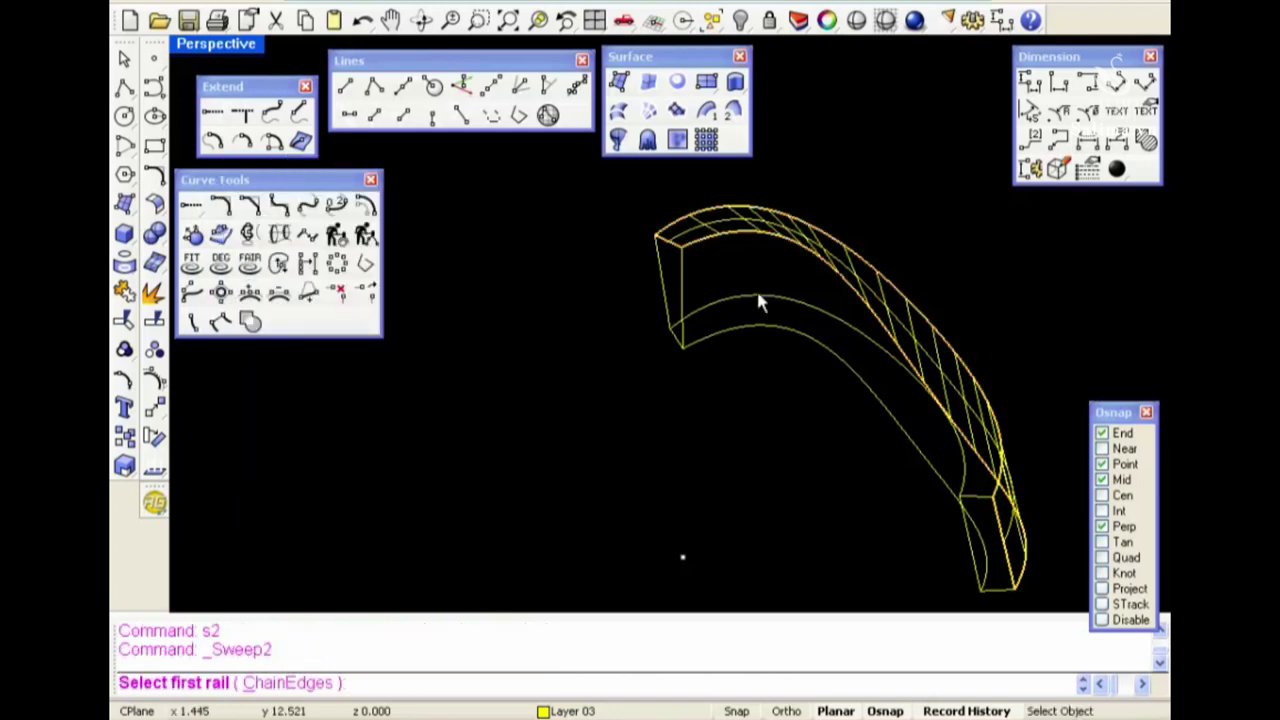
{"action": "left_click", "coordinate": [758, 303]}
{"action": "left_click", "coordinate": [757, 327]}
{"action": "left_click", "coordinate": [670, 345]}
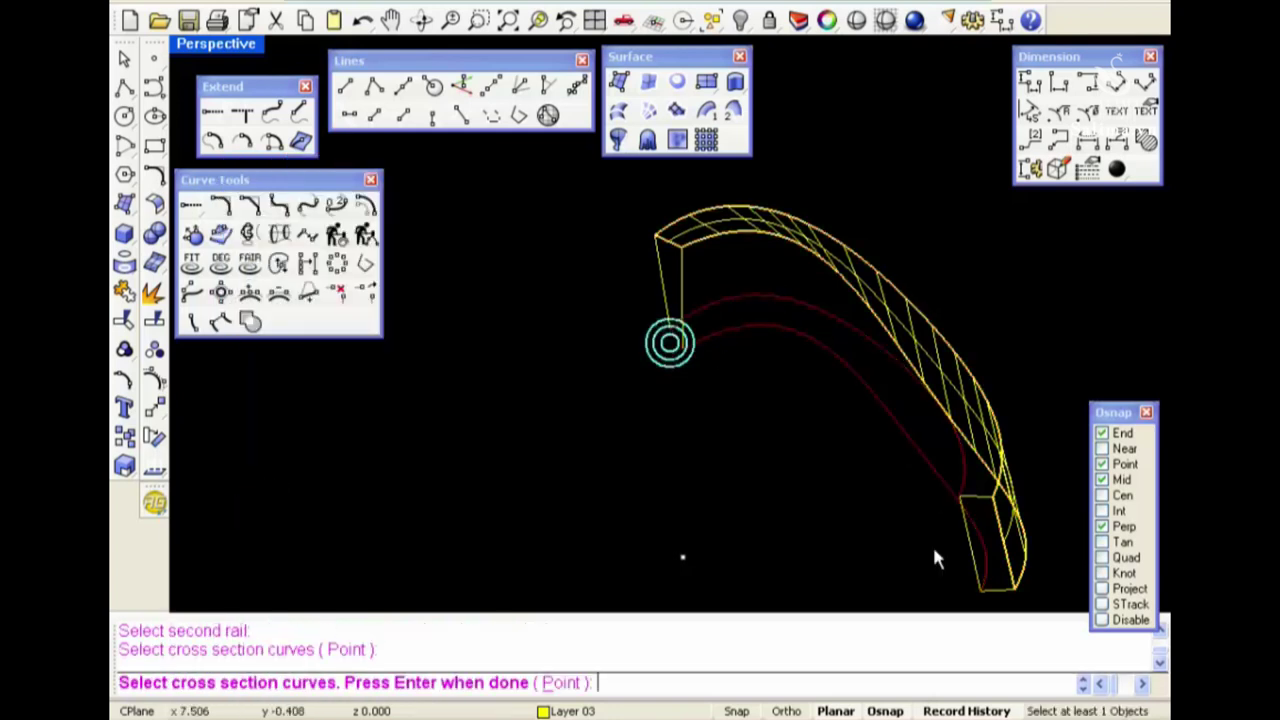
{"action": "left_click", "coordinate": [970, 548]}
{"action": "key", "text": "Return"}
{"action": "left_click", "coordinate": [260, 506]}
Sweep2 a third surface between the upper and lower edges using the end profile
{"action": "key", "text": "Return"}
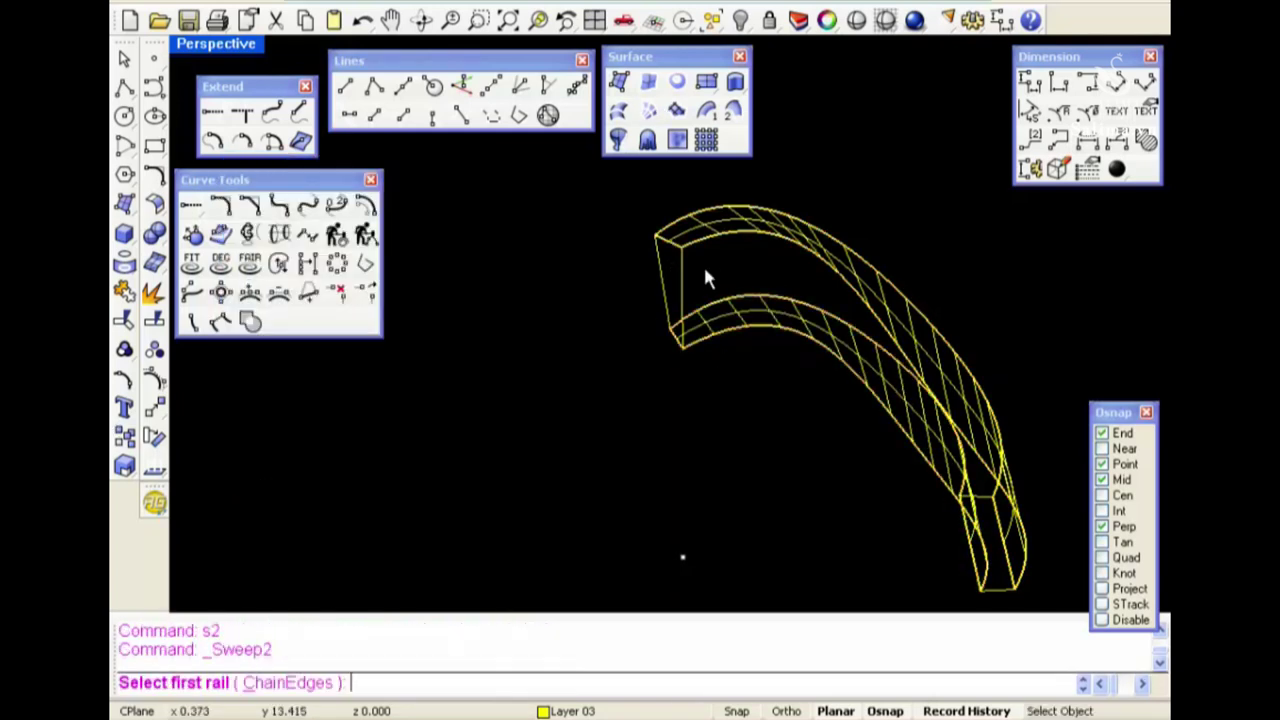
{"action": "left_click", "coordinate": [697, 258]}
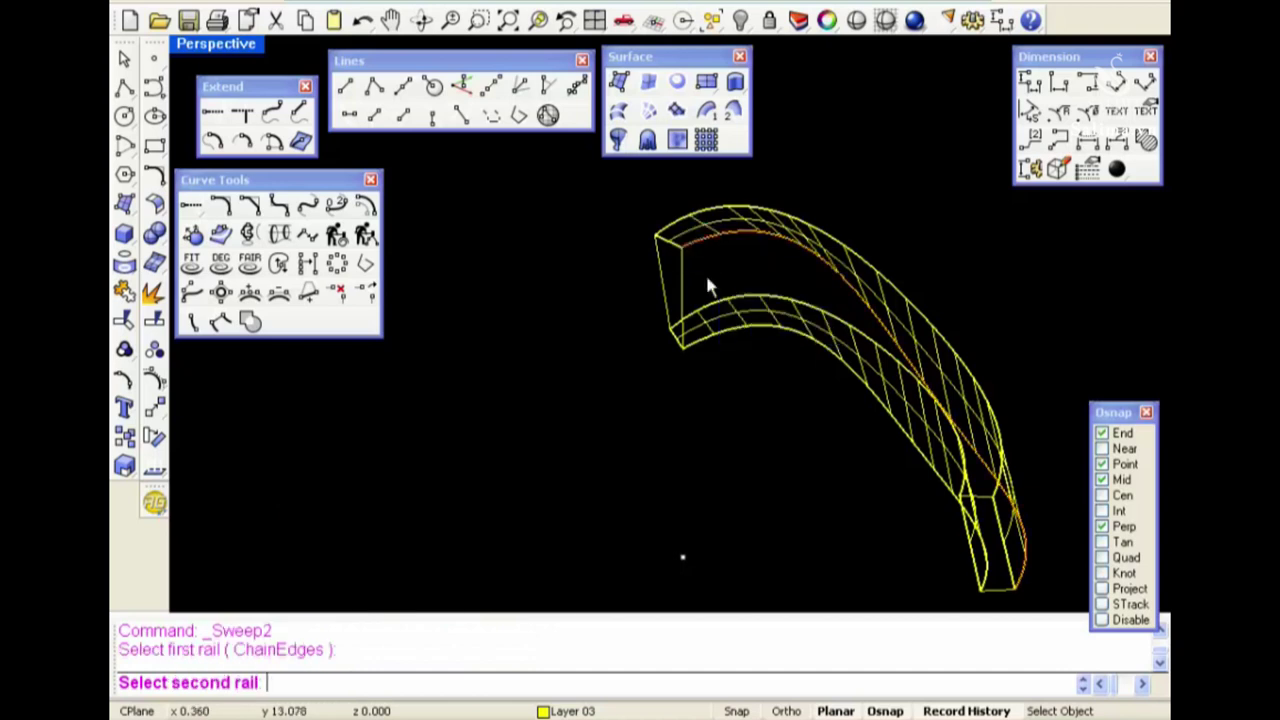
{"action": "left_click", "coordinate": [708, 346]}
{"action": "key", "text": "Return"}
{"action": "left_click", "coordinate": [1025, 612]}
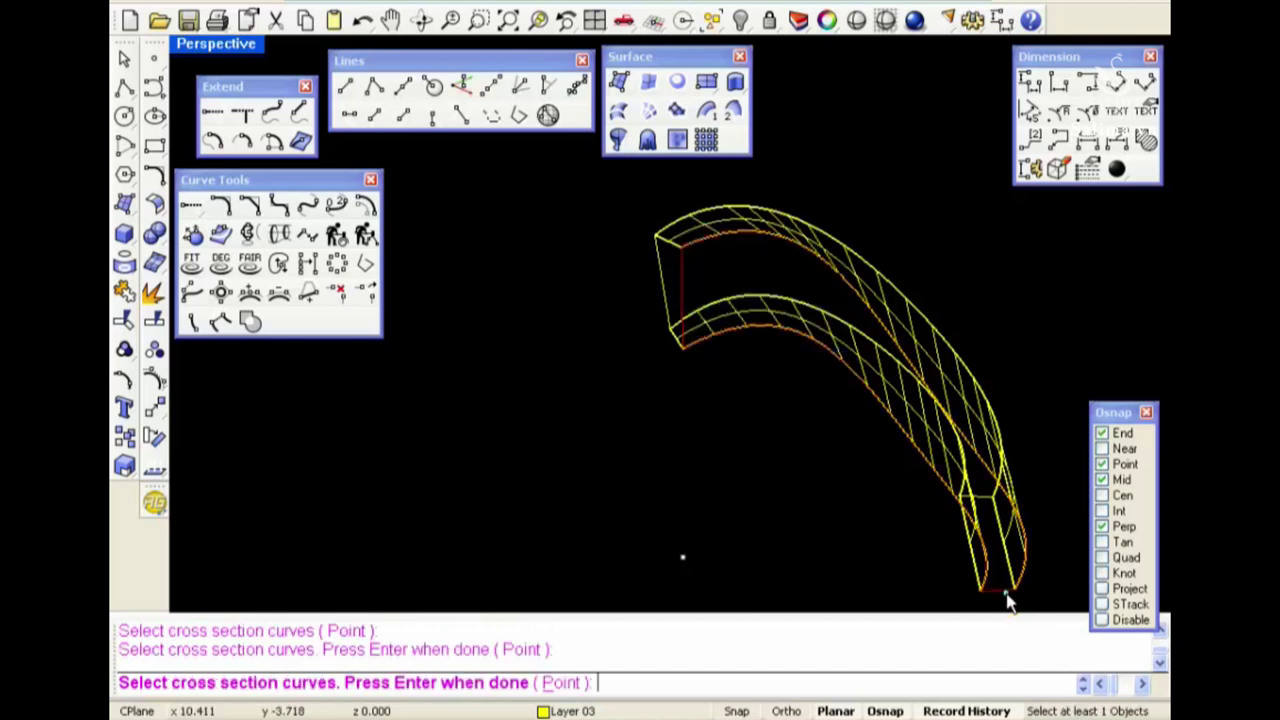
{"action": "key", "text": "Return"}
{"action": "left_click", "coordinate": [255, 508]}
On the other band piece, Sweep2 a surface between its top and bottom edges and the bottom profile
{"action": "right_click_drag", "start_coordinate": [1037, 473], "coordinate": [808, 297]}
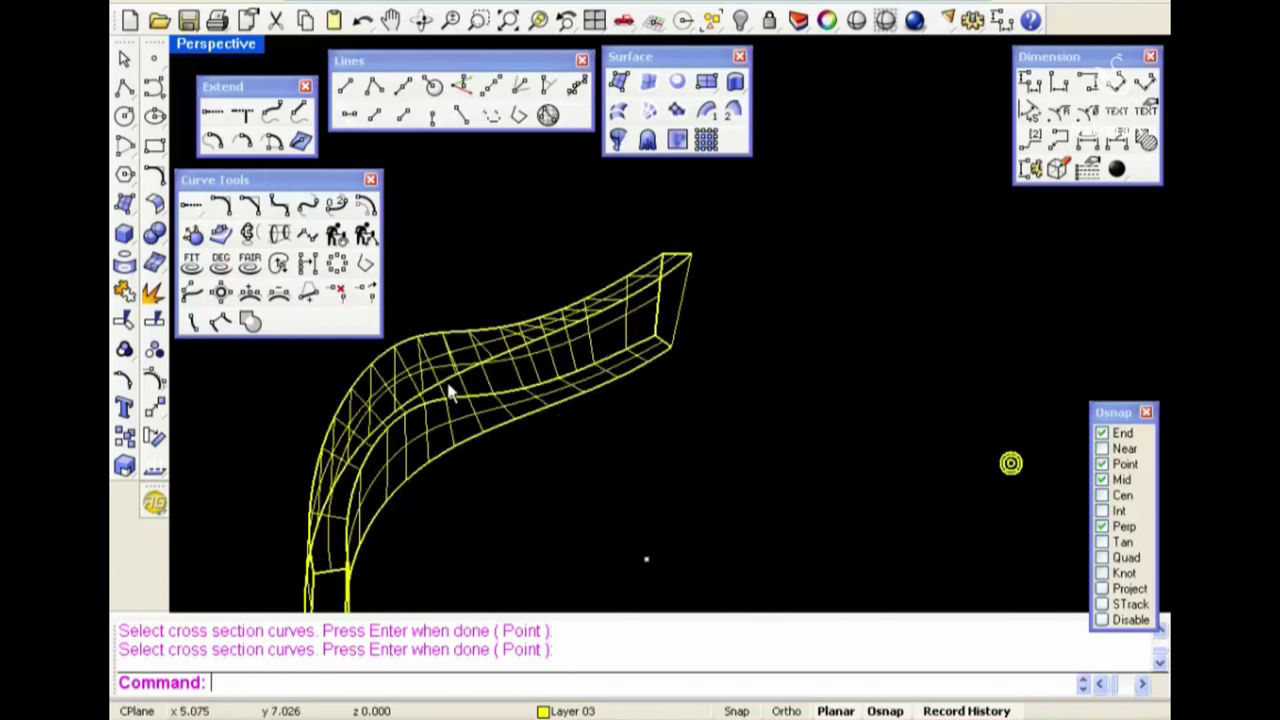
{"action": "type", "text": "s2"}
{"action": "key", "text": "Return"}
{"action": "left_click", "coordinate": [808, 297]}
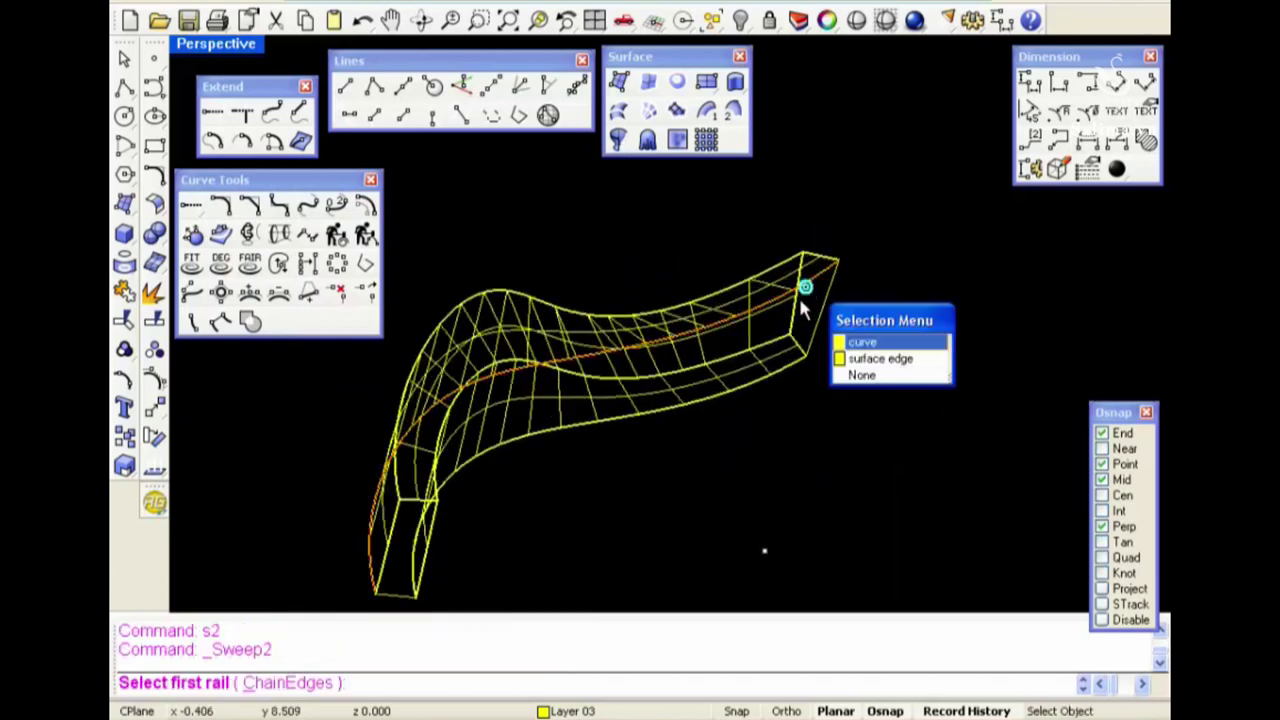
{"action": "key", "text": "Return"}
{"action": "left_click", "coordinate": [781, 376]}
{"action": "key", "text": "Return"}
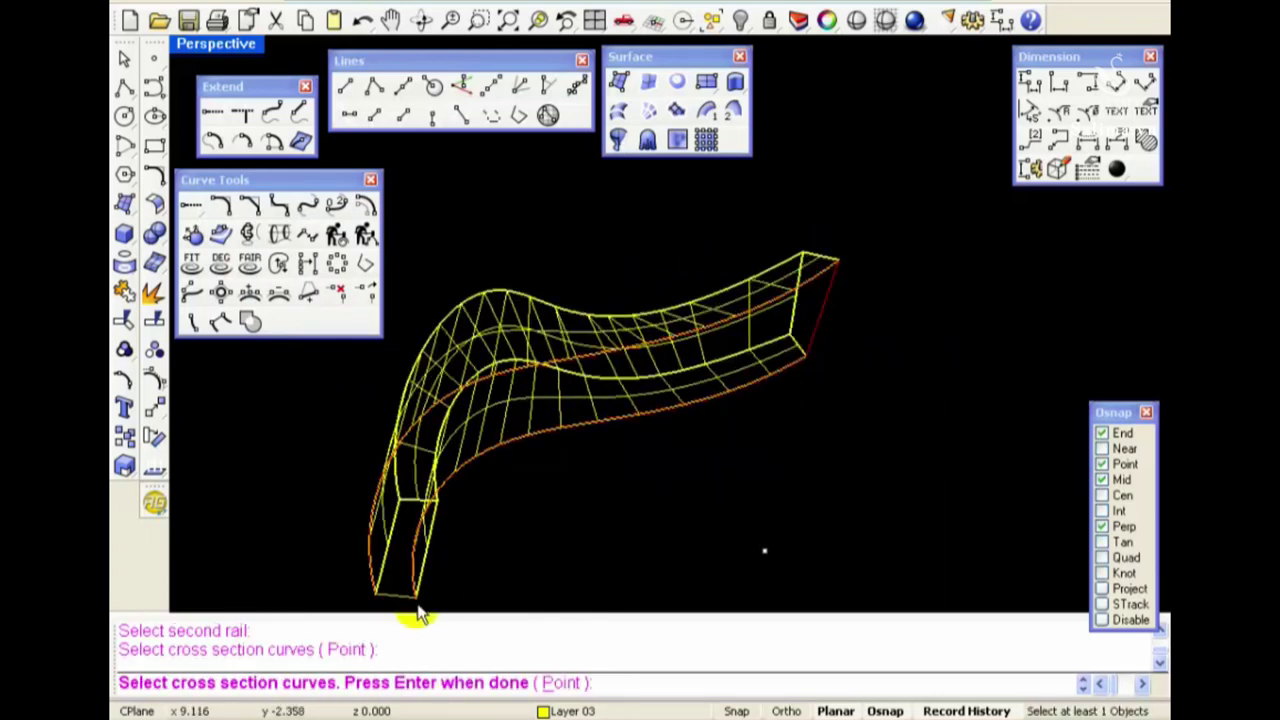
{"action": "left_click", "coordinate": [412, 592]}
{"action": "key", "text": "Return"}
{"action": "left_click", "coordinate": [262, 508]}
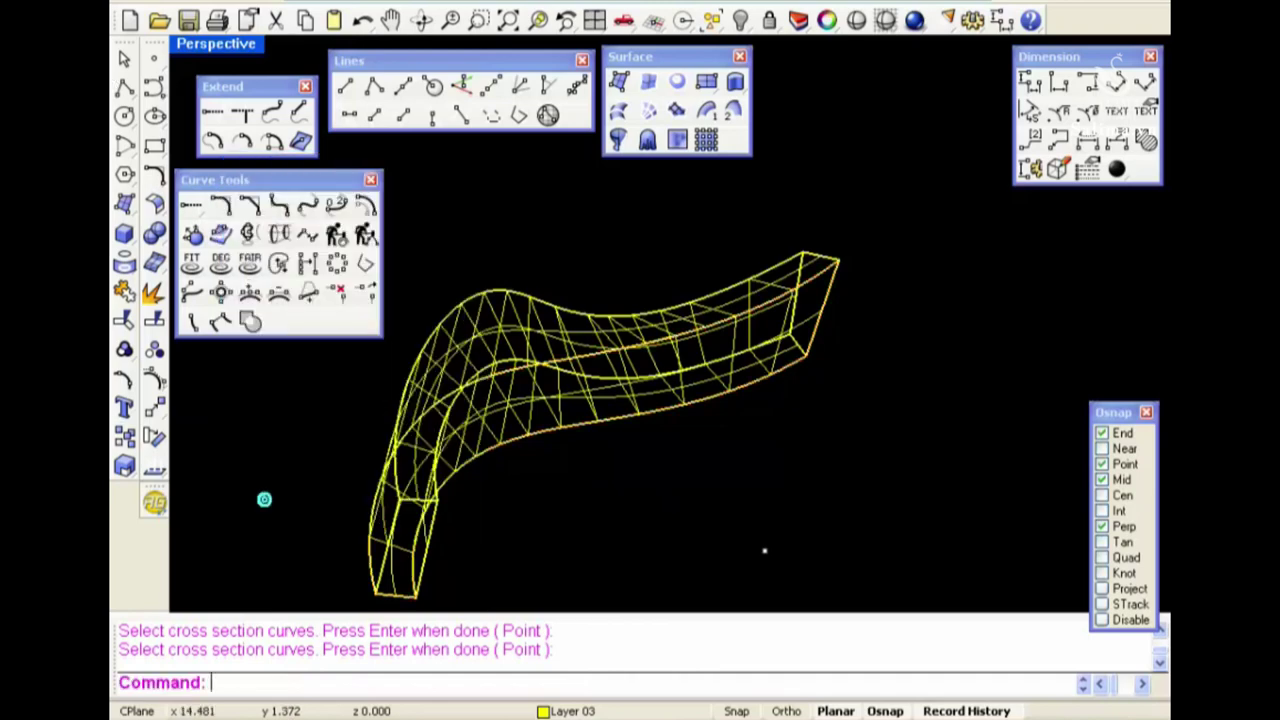
Sweep2 a final band surface, choosing rails and cross section from overlapping candidates
{"action": "right_click_drag", "start_coordinate": [263, 497], "coordinate": [855, 430]}
{"action": "scroll", "coordinate": [690, 250], "scroll_direction": "up", "scroll_amount": 3}
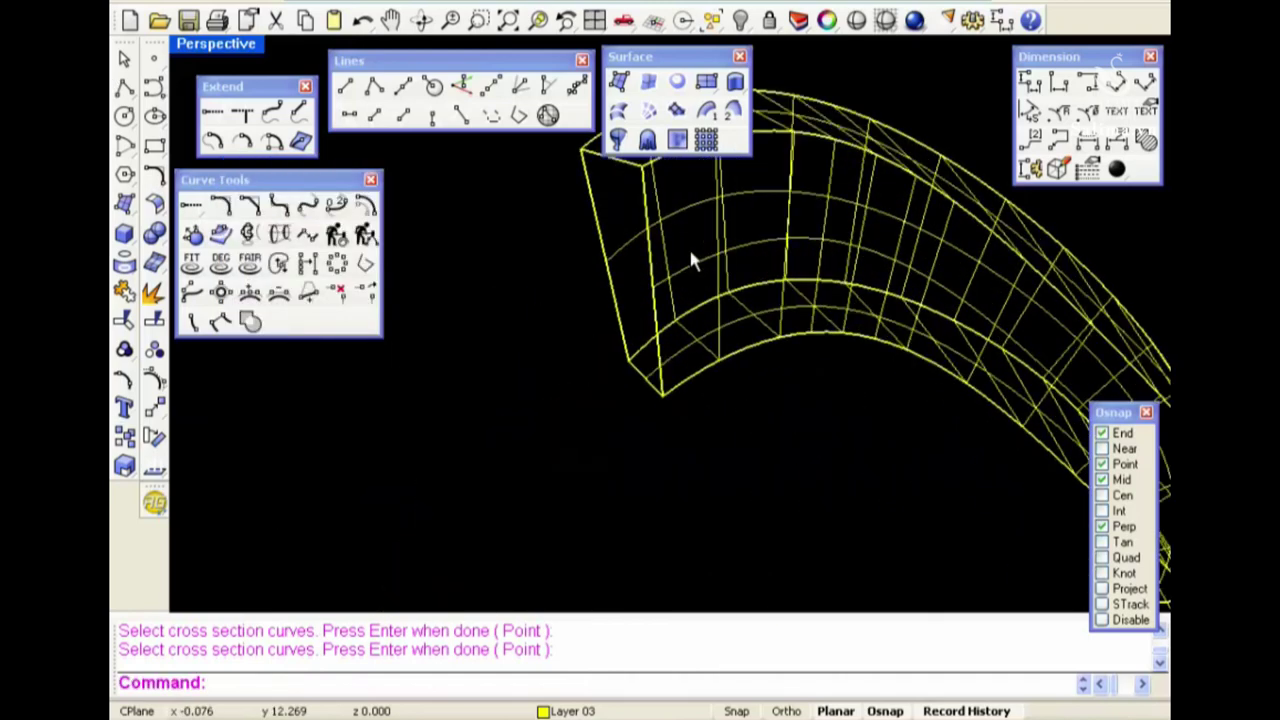
{"action": "type", "text": "s2"}
{"action": "key", "text": "Return"}
{"action": "left_click", "coordinate": [649, 263]}
{"action": "left_click", "coordinate": [700, 306]}
{"action": "left_click", "coordinate": [607, 262]}
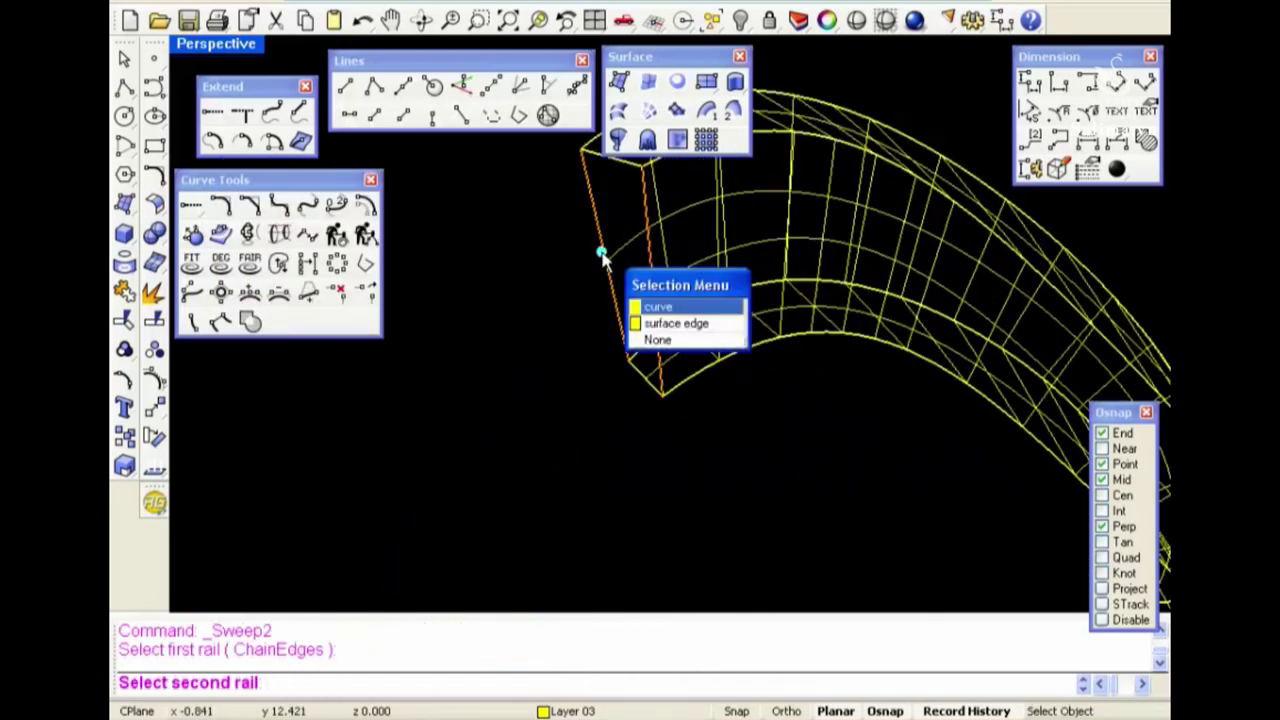
{"action": "left_click", "coordinate": [675, 306]}
{"action": "left_click", "coordinate": [624, 207]}
{"action": "left_click", "coordinate": [680, 260]}
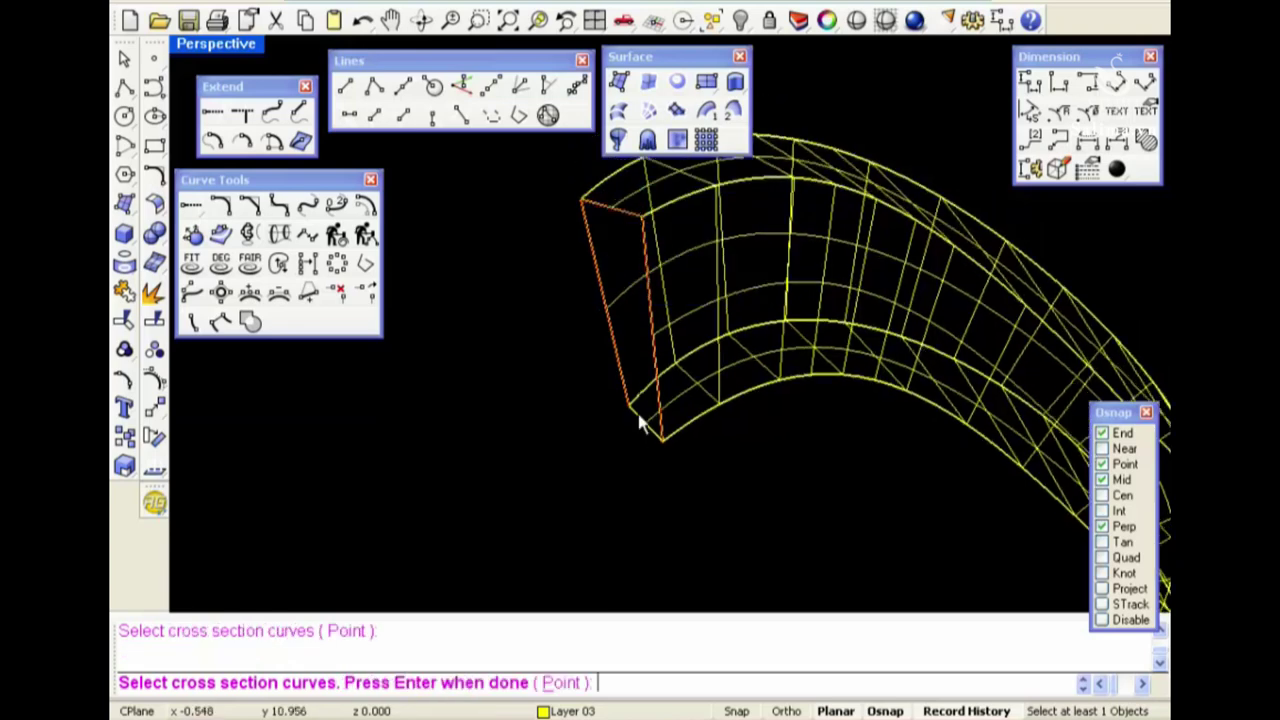
{"action": "key", "text": "Return"}
{"action": "left_click", "coordinate": [263, 508]}
{"action": "scroll", "coordinate": [655, 363], "scroll_direction": "down", "scroll_amount": 3}
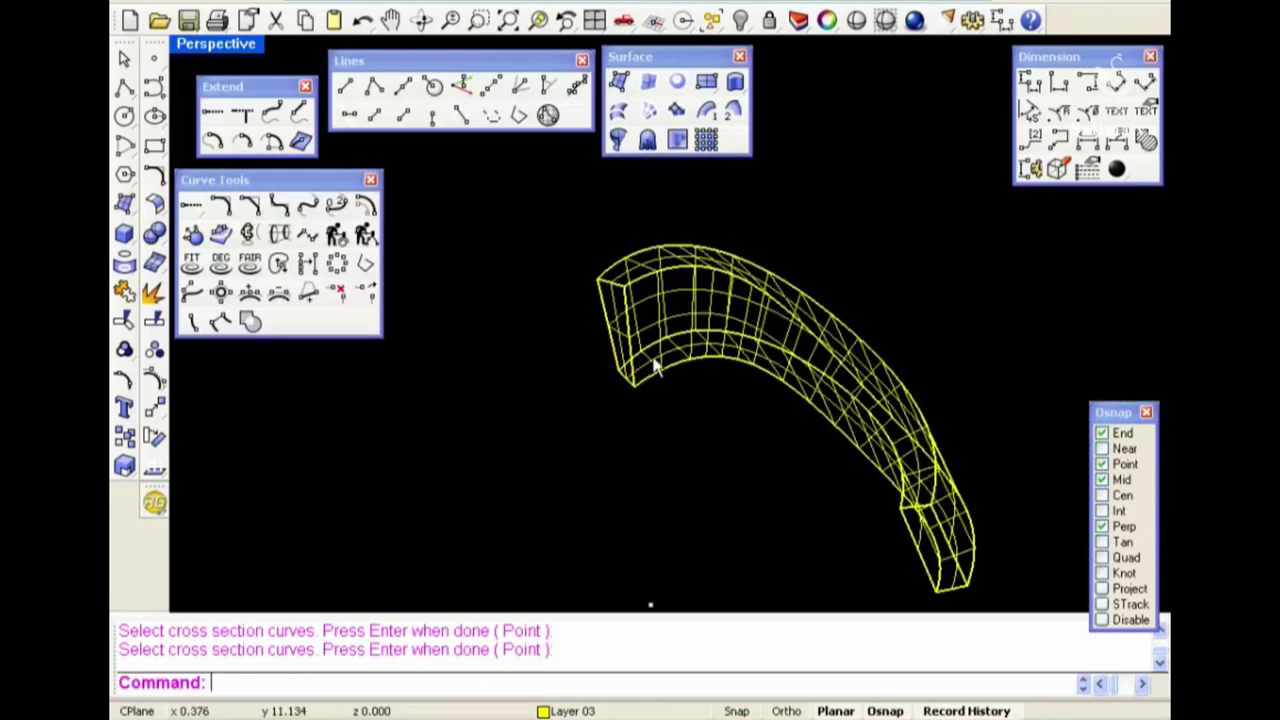
Window-select the band's loose edge curves and join them into four open curves
{"action": "mouse_move", "coordinate": [875, 523]}
{"action": "right_mouse_down"}
{"action": "mouse_move", "coordinate": [695, 456]}
{"action": "mouse_move", "coordinate": [763, 343]}
{"action": "right_mouse_up"}
{"action": "left_click_drag", "start_coordinate": [743, 491], "coordinate": [876, 573]}
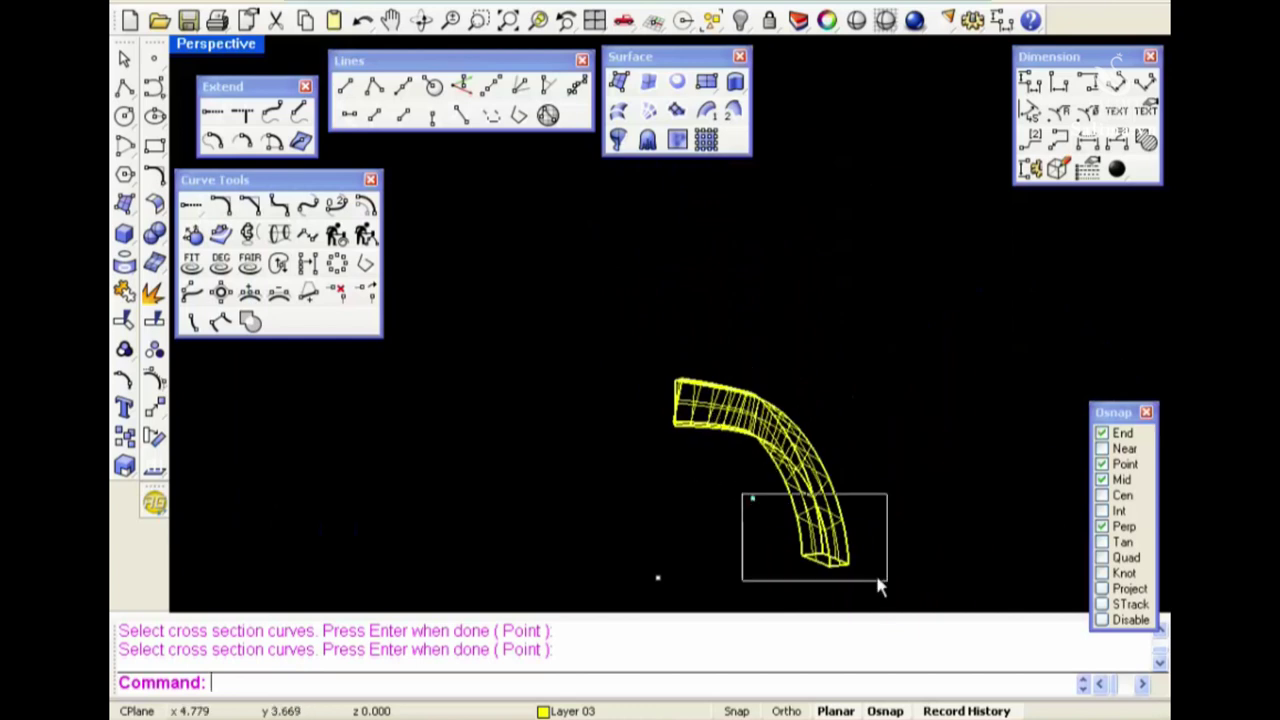
{"action": "right_click_drag", "start_coordinate": [876, 573], "coordinate": [909, 338]}
{"action": "left_click", "coordinate": [250, 322]}
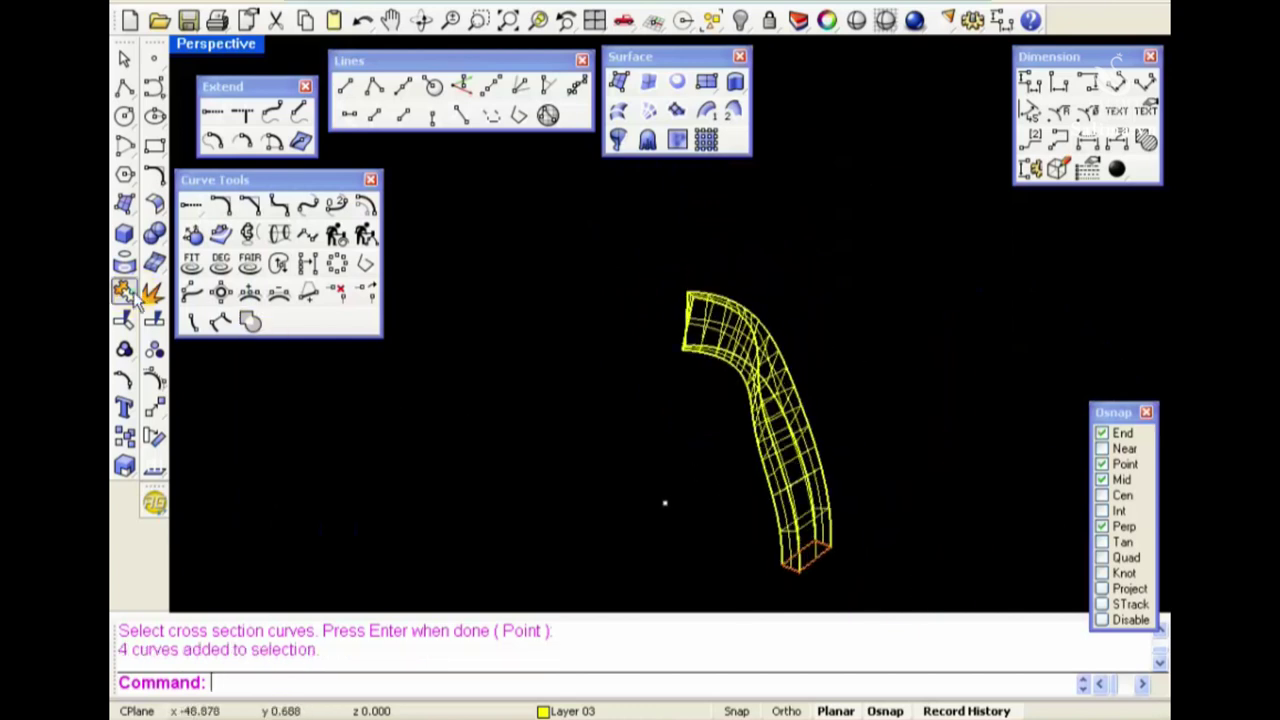
{"action": "right_click_drag", "start_coordinate": [682, 447], "coordinate": [601, 224]}
{"action": "left_click_drag", "start_coordinate": [766, 205], "coordinate": [682, 265]}
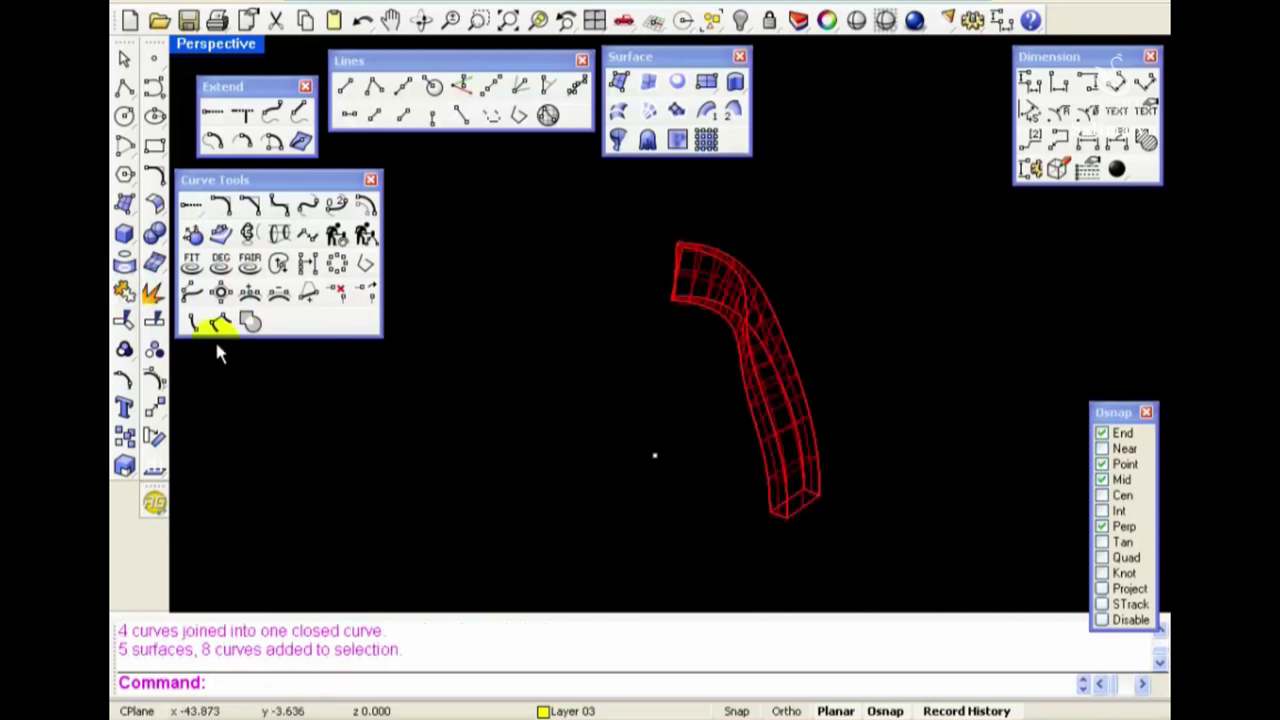
{"action": "left_click", "coordinate": [124, 290]}
{"action": "left_click", "coordinate": [872, 251]}
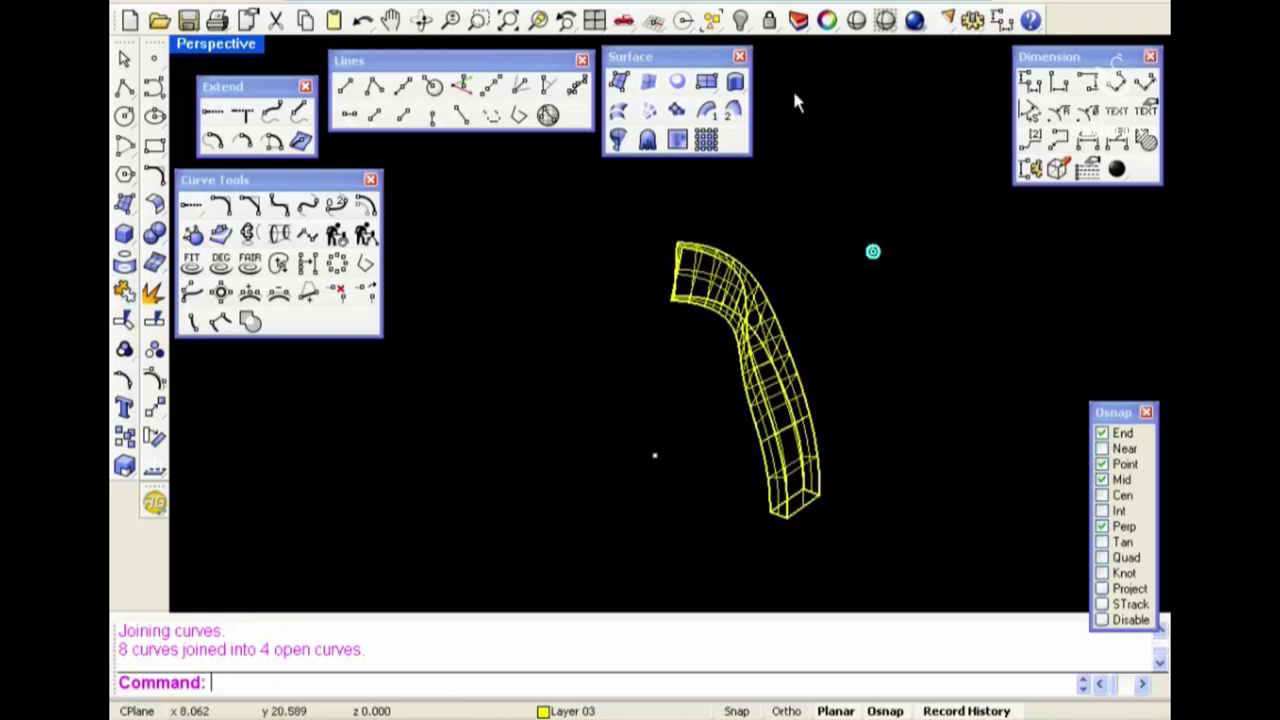
Unhide the circular rails, heart outline and other band piece, and inspect the model shaded
{"action": "left_click", "coordinate": [741, 28]}
{"action": "left_click", "coordinate": [856, 20]}
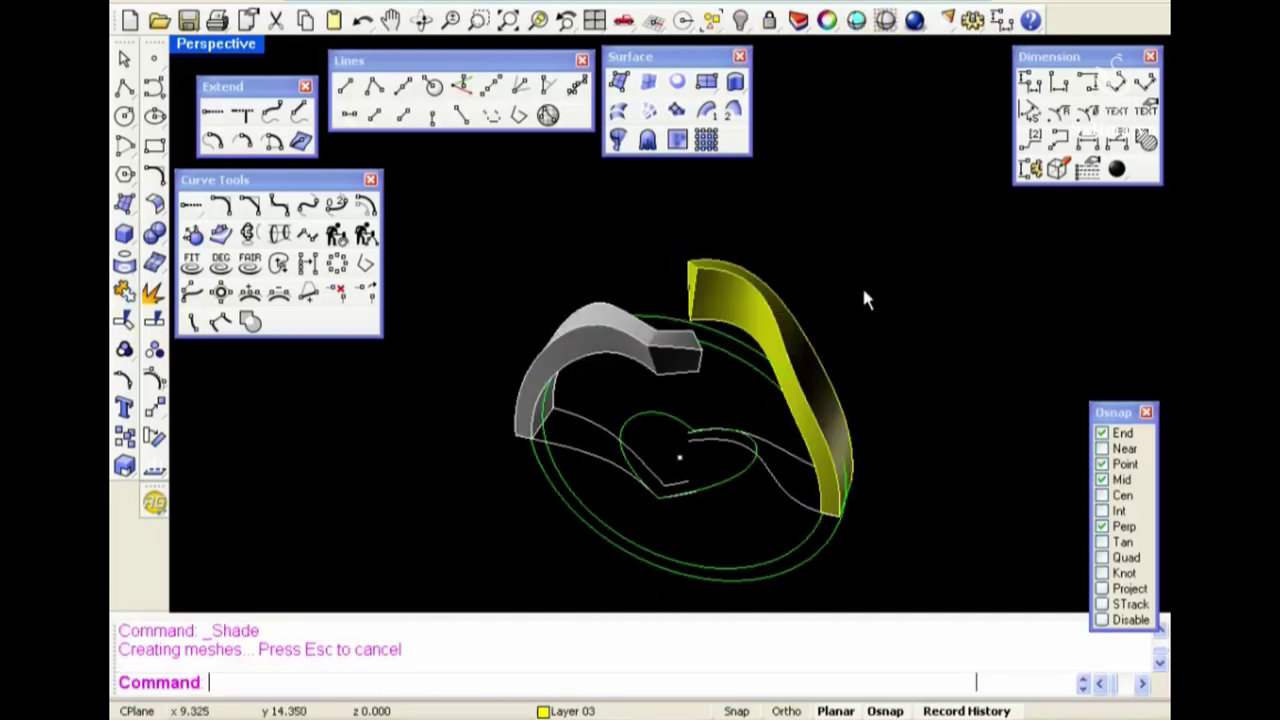
{"action": "mouse_move", "coordinate": [863, 292]}
{"action": "right_mouse_down"}
{"action": "mouse_move", "coordinate": [476, 255]}
{"action": "mouse_move", "coordinate": [614, 343]}
{"action": "mouse_move", "coordinate": [674, 337]}
{"action": "mouse_move", "coordinate": [514, 209]}
{"action": "mouse_move", "coordinate": [650, 172]}
{"action": "mouse_move", "coordinate": [846, 251]}
{"action": "mouse_move", "coordinate": [949, 366]}
{"action": "mouse_move", "coordinate": [900, 317]}
{"action": "mouse_move", "coordinate": [865, 218]}
{"action": "right_mouse_up"}
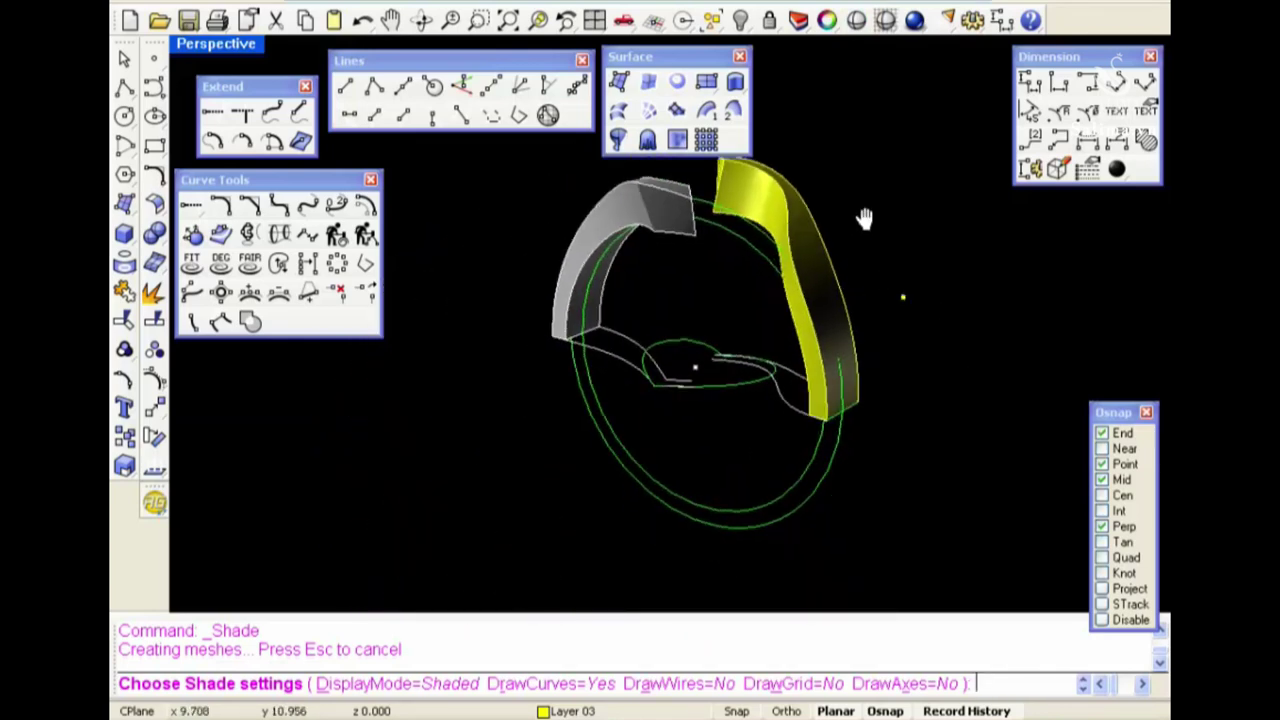
{"action": "key", "text": "Return"}
{"action": "left_click", "coordinate": [706, 112]}
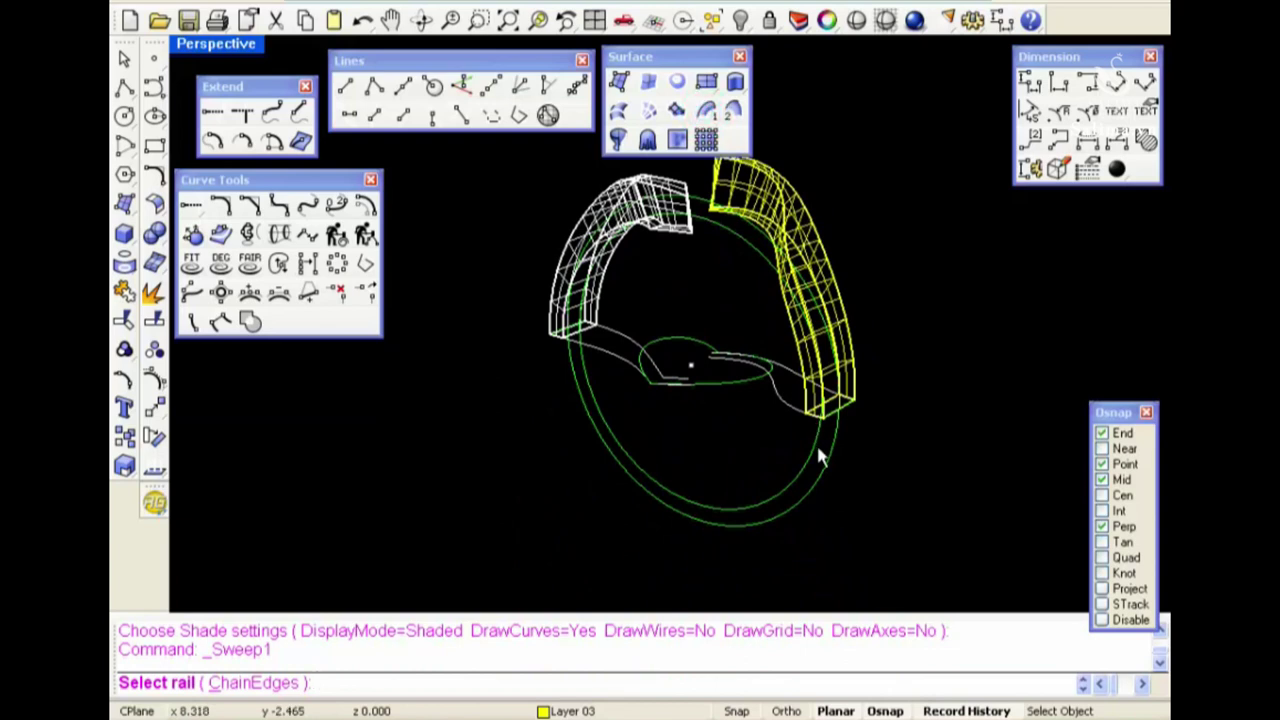
Pick the circle as the Sweep1 rail and both band end edges as cross sections
{"action": "left_click", "coordinate": [816, 452]}
{"action": "scroll", "coordinate": [790, 450], "scroll_direction": "up", "scroll_amount": 2}
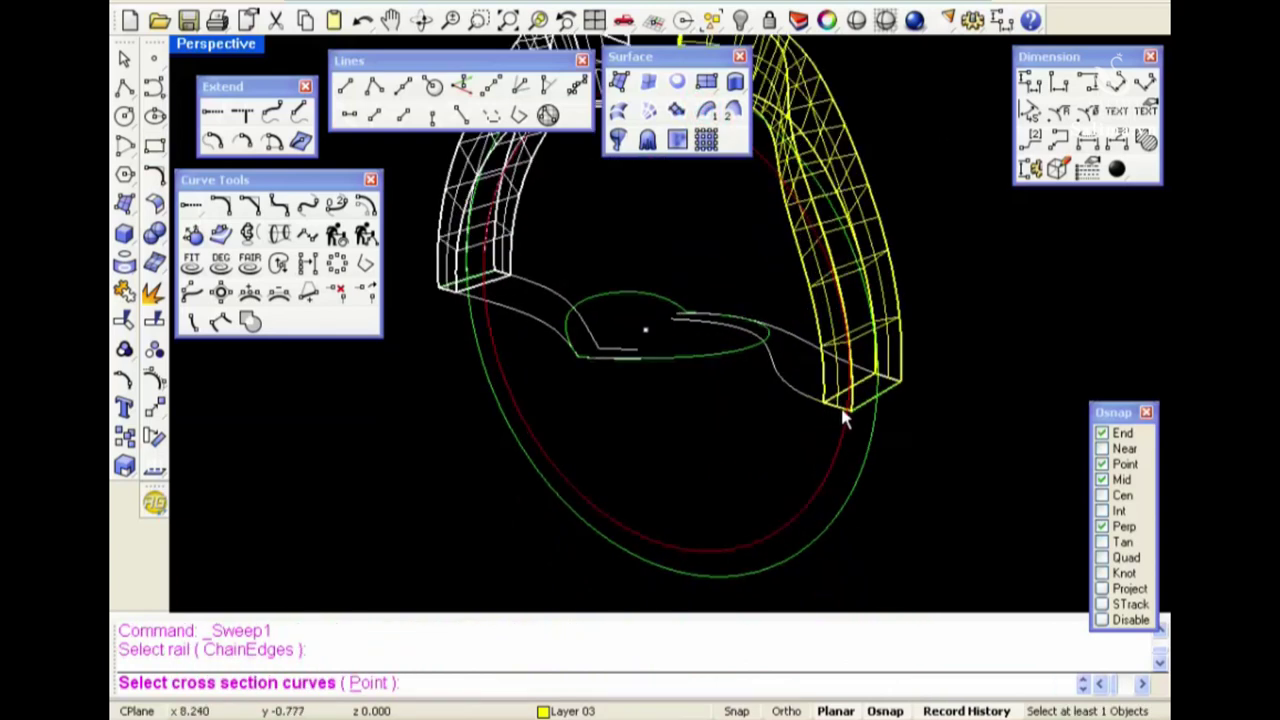
{"action": "left_click", "coordinate": [862, 390]}
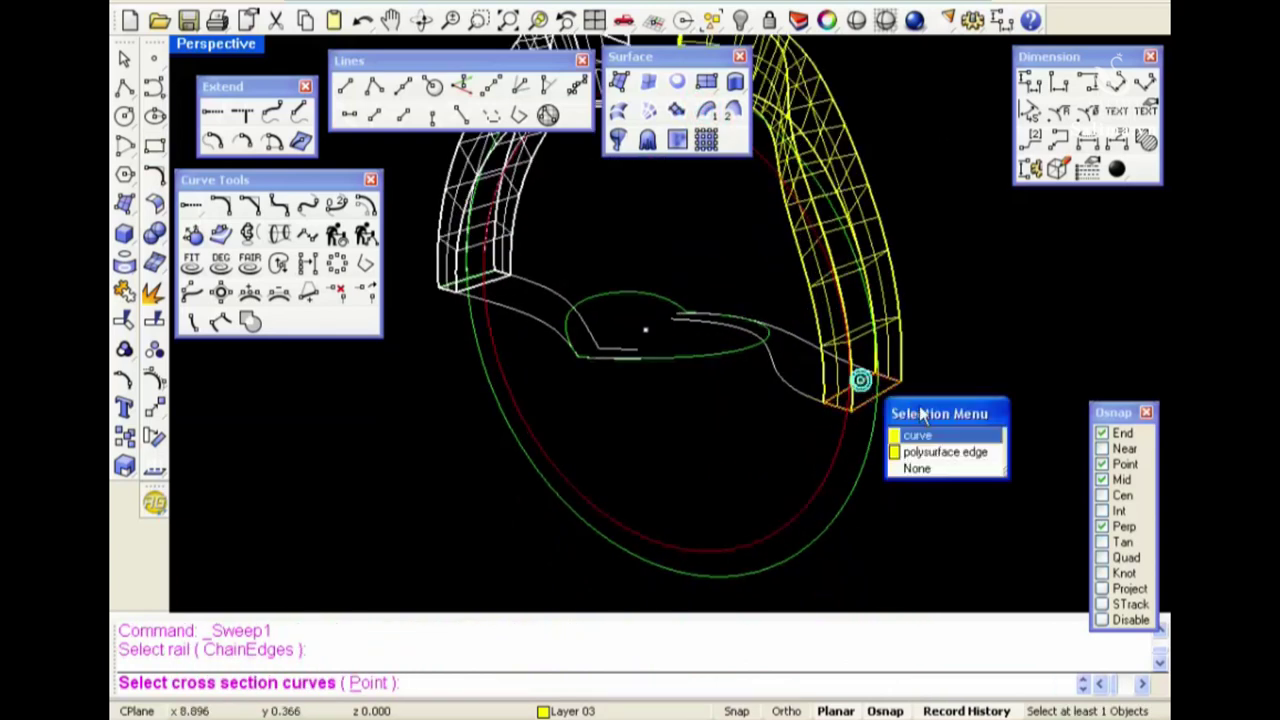
{"action": "left_click", "coordinate": [937, 450]}
{"action": "scroll", "coordinate": [775, 402], "scroll_direction": "up", "scroll_amount": 2}
{"action": "right_click_drag", "start_coordinate": [775, 402], "coordinate": [630, 375], "text": "shift"}
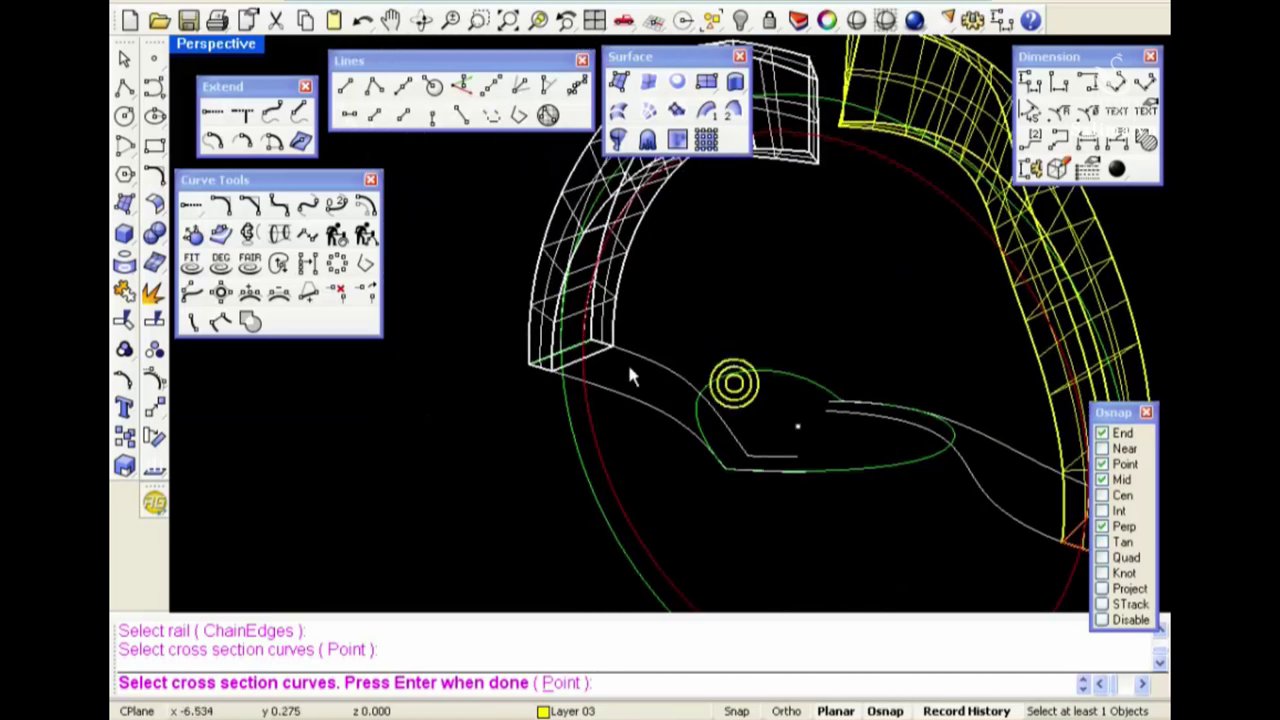
{"action": "left_click", "coordinate": [601, 366]}
{"action": "left_click", "coordinate": [690, 424]}
{"action": "key", "text": "Return"}
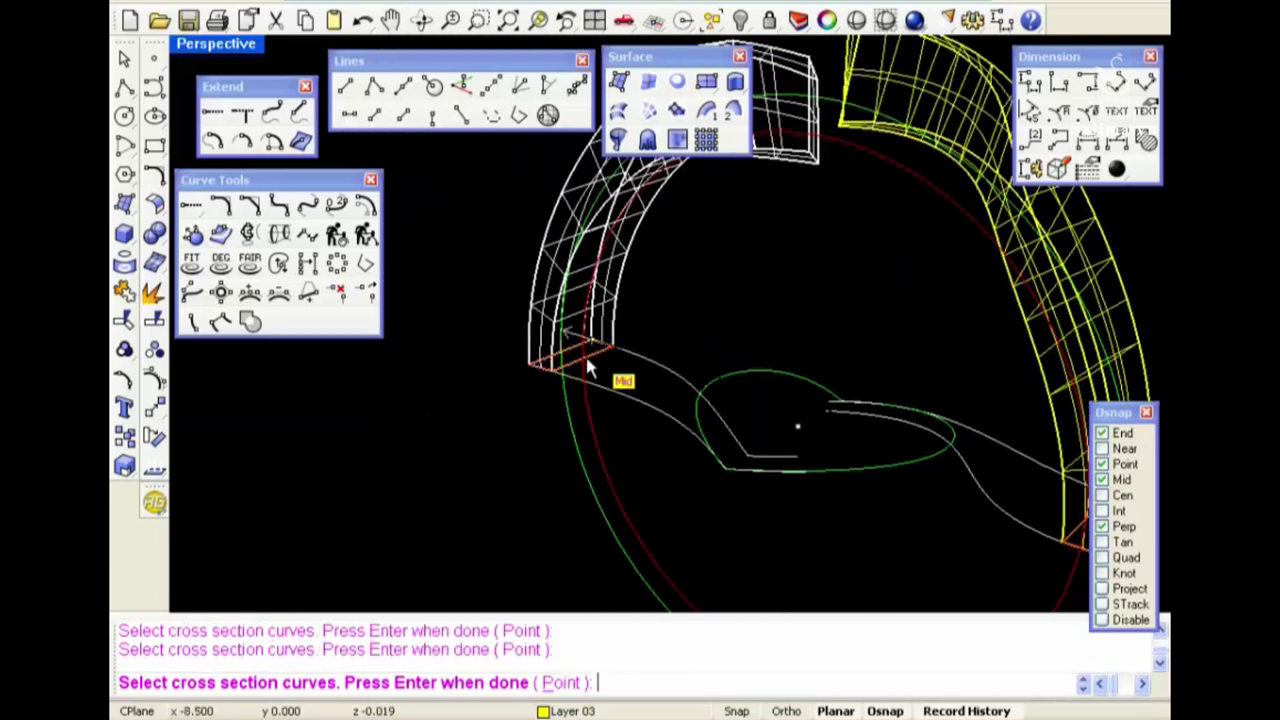
{"action": "scroll", "coordinate": [590, 366], "scroll_direction": "down", "scroll_amount": 3}
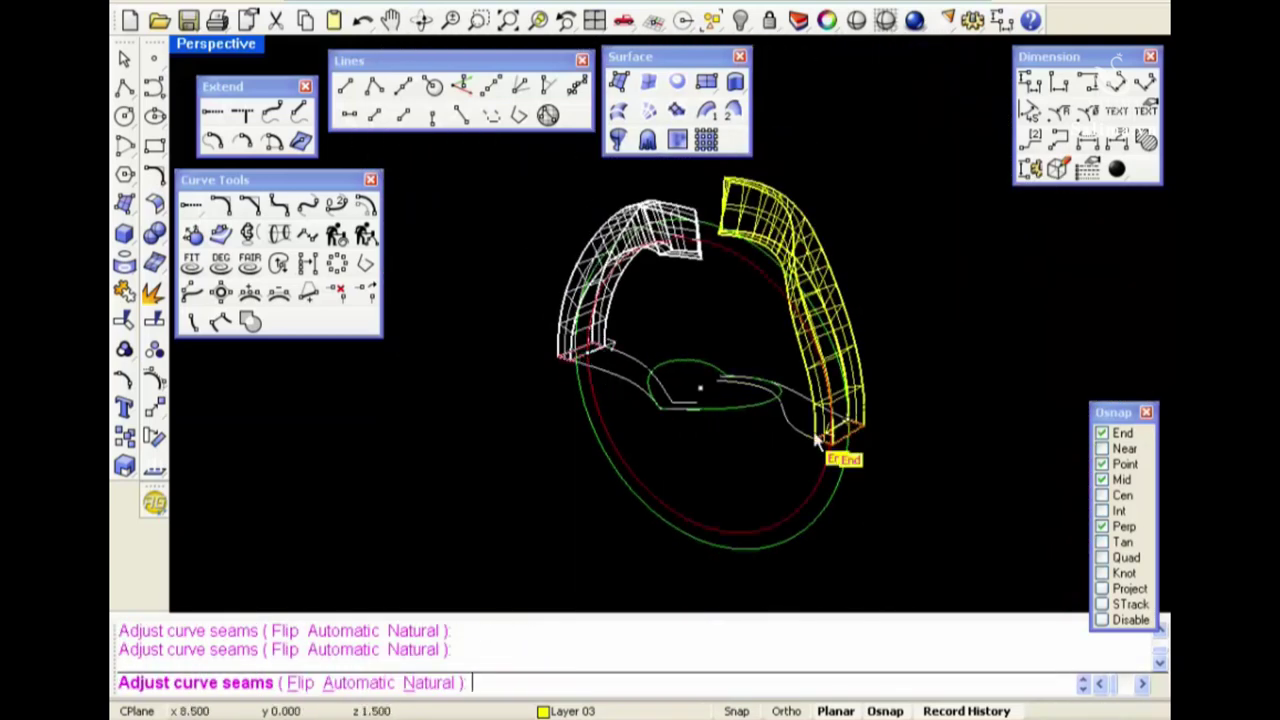
{"action": "scroll", "coordinate": [818, 440], "scroll_direction": "up", "scroll_amount": 2}
Flip the left profile's seam, create the lower band section, and check it shaded
{"action": "mouse_move", "coordinate": [836, 415]}
{"action": "right_mouse_down"}
{"action": "mouse_move", "coordinate": [920, 460]}
{"action": "mouse_move", "coordinate": [873, 425]}
{"action": "right_mouse_up"}
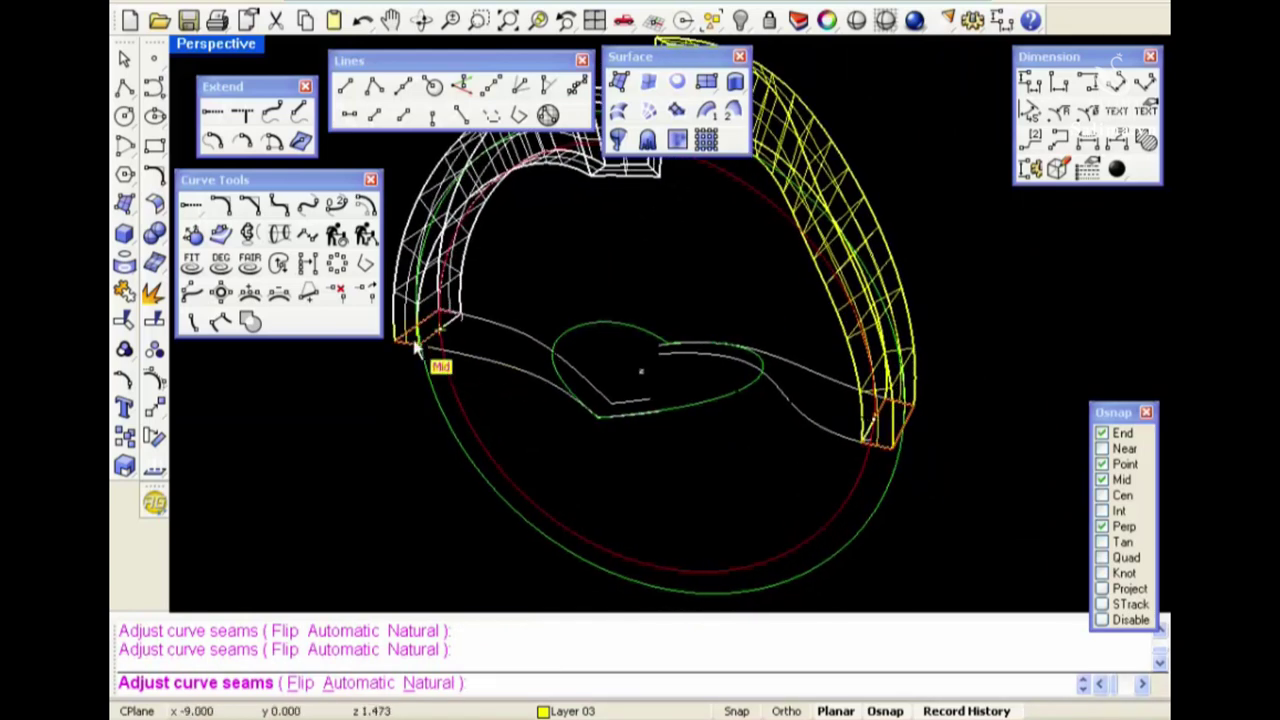
{"action": "left_click", "coordinate": [300, 682]}
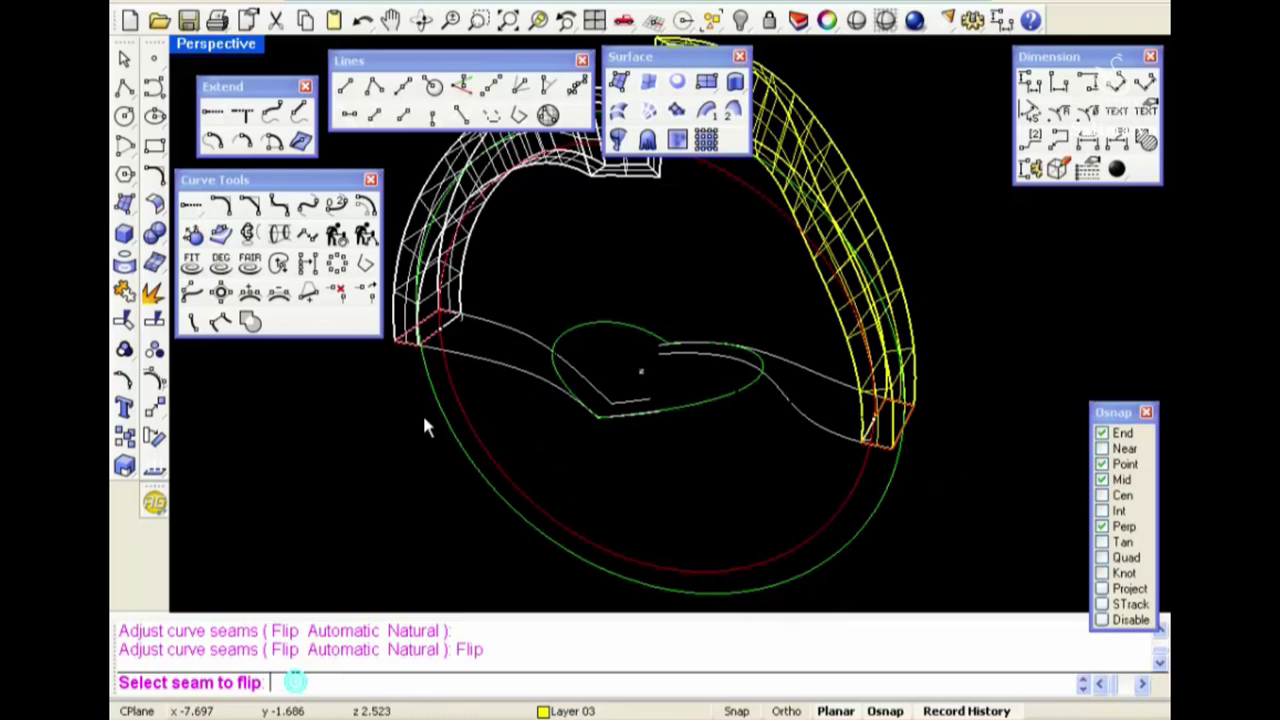
{"action": "left_click", "coordinate": [445, 338]}
{"action": "right_click", "coordinate": [594, 388]}
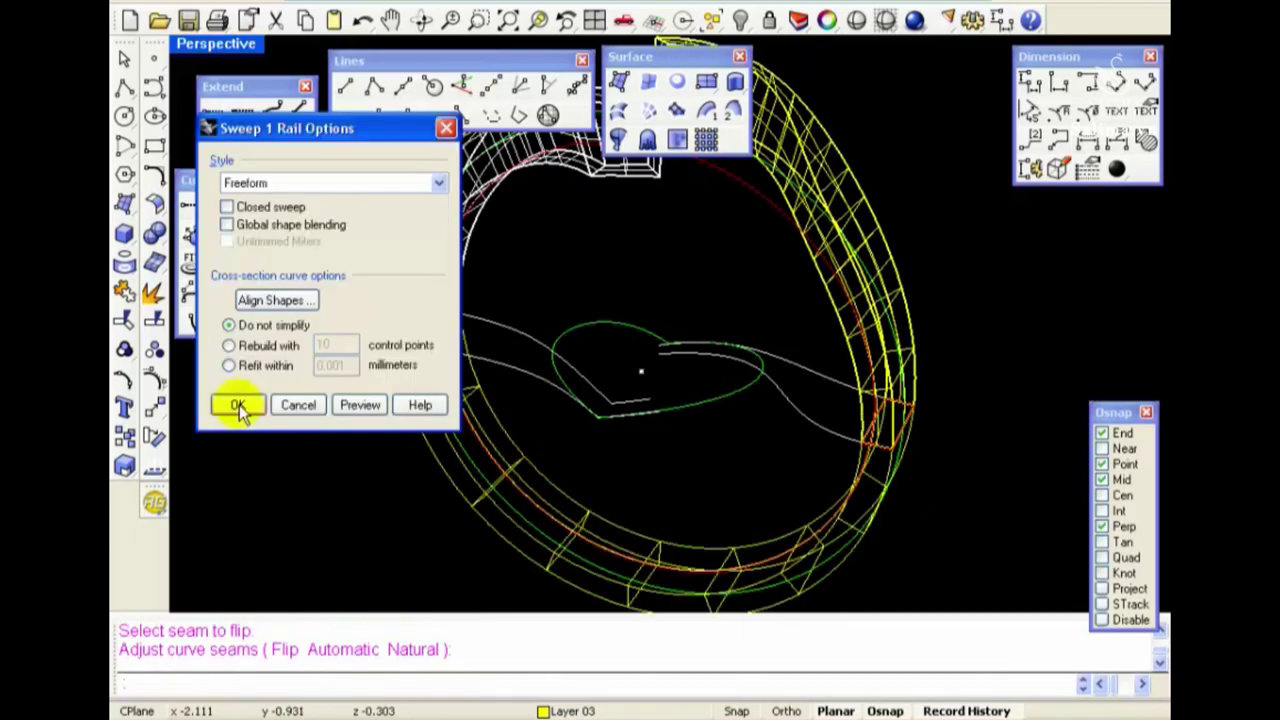
{"action": "left_click", "coordinate": [238, 405]}
{"action": "left_click", "coordinate": [827, 20]}
{"action": "mouse_move", "coordinate": [897, 466]}
{"action": "right_mouse_down"}
{"action": "mouse_move", "coordinate": [662, 343]}
{"action": "mouse_move", "coordinate": [933, 381]}
{"action": "right_mouse_up"}
Inspect the finished ring from the Front, Top and Perspective views, ending in Front
{"action": "key", "text": "ctrl+F2"}
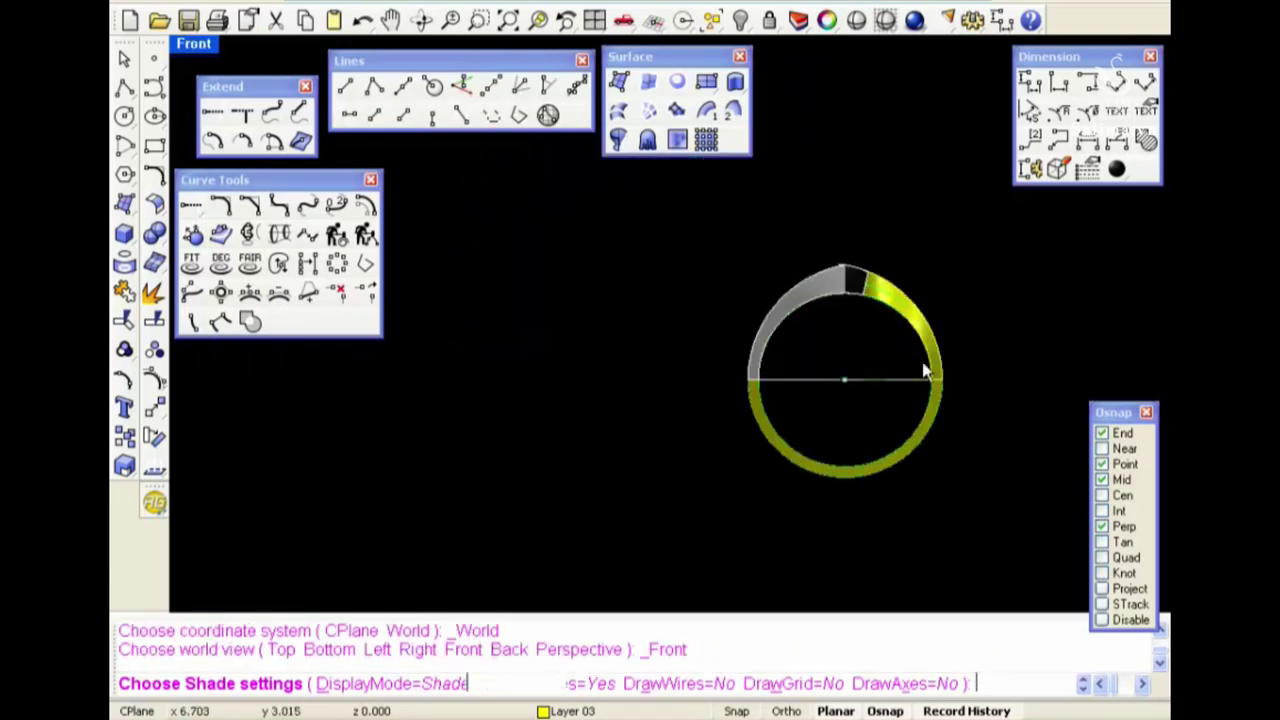
{"action": "scroll", "coordinate": [883, 289], "scroll_direction": "up", "scroll_amount": 3}
{"action": "scroll", "coordinate": [914, 286], "scroll_direction": "up", "scroll_amount": 3}
{"action": "scroll", "coordinate": [862, 257], "scroll_direction": "up", "scroll_amount": 2}
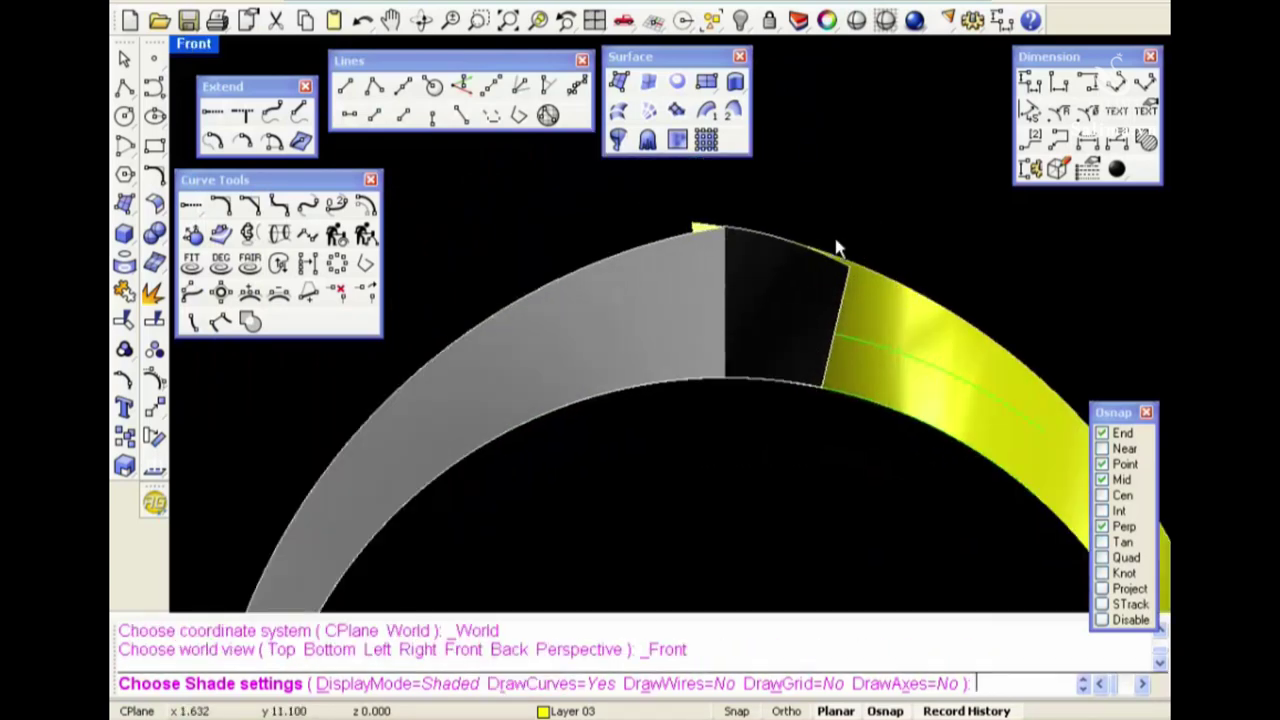
{"action": "scroll", "coordinate": [695, 238], "scroll_direction": "down", "scroll_amount": 1}
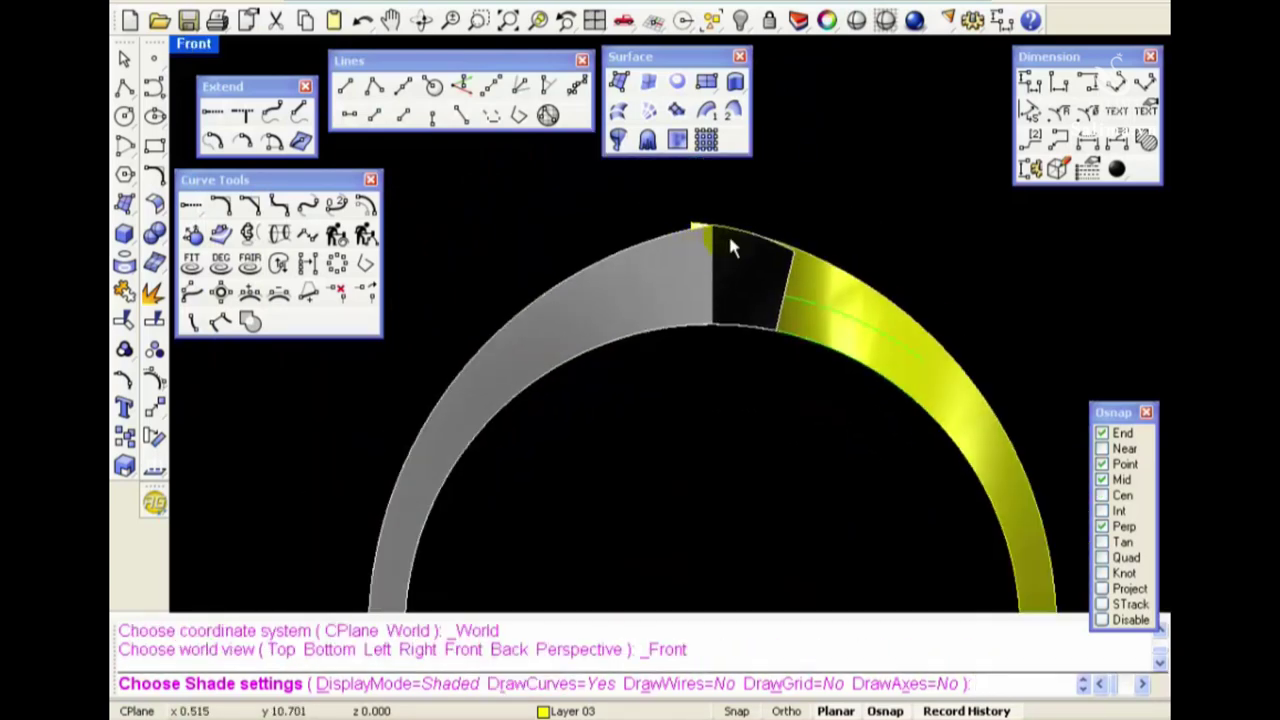
{"action": "key", "text": "ctrl+F1"}
{"action": "scroll", "coordinate": [750, 360], "scroll_direction": "up", "scroll_amount": 1}
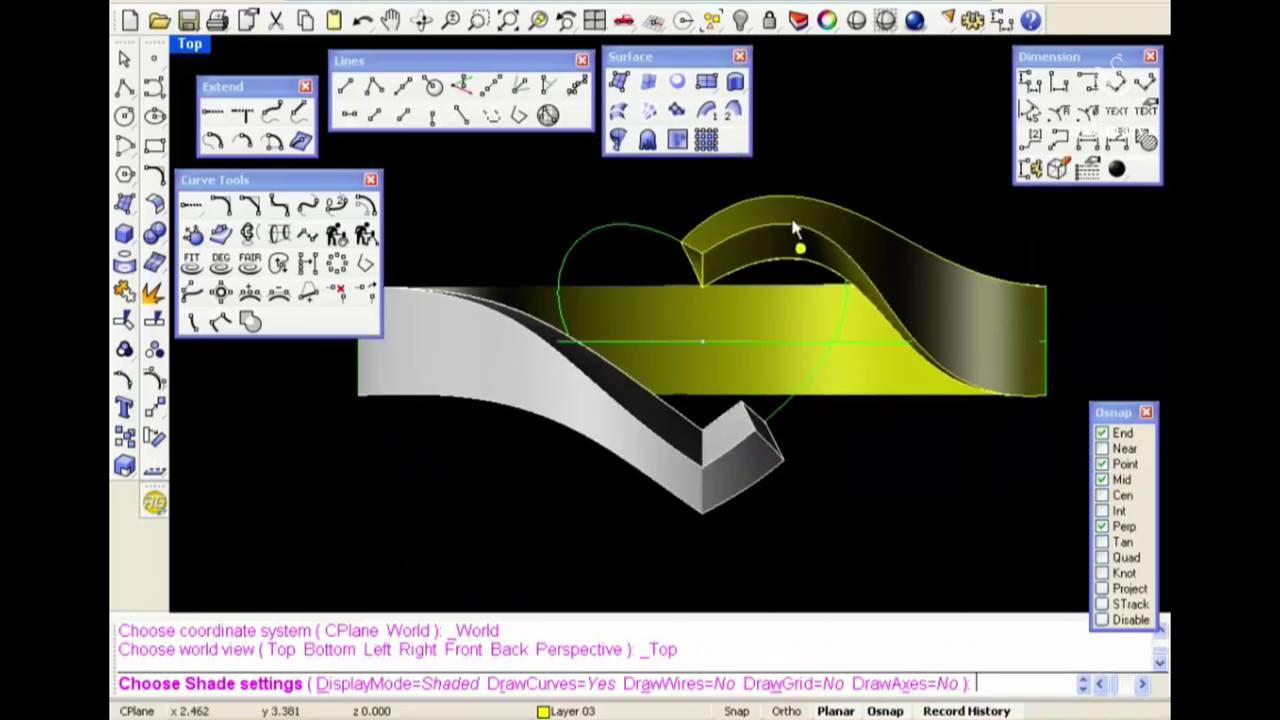
{"action": "key", "text": "ctrl+F2"}
{"action": "scroll", "coordinate": [768, 240], "scroll_direction": "down", "scroll_amount": 2}
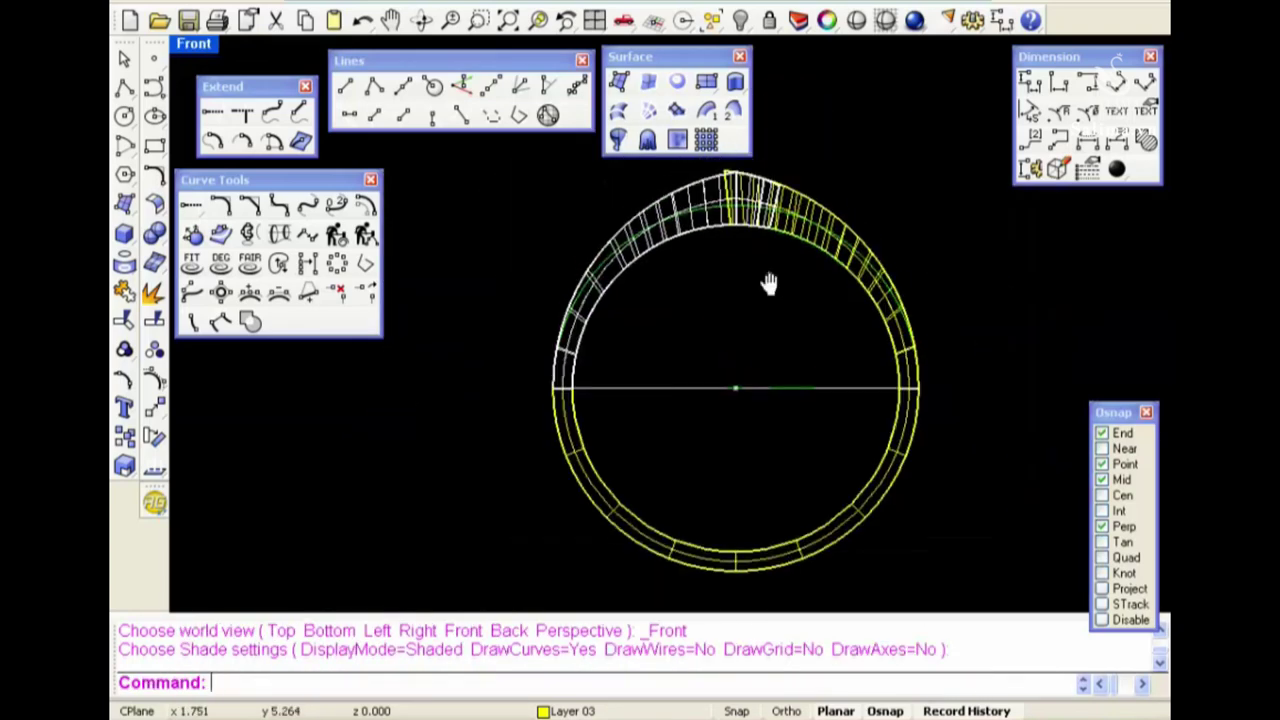
{"action": "key", "text": "ctrl+F4"}
{"action": "scroll", "coordinate": [700, 408], "scroll_direction": "up", "scroll_amount": 1}
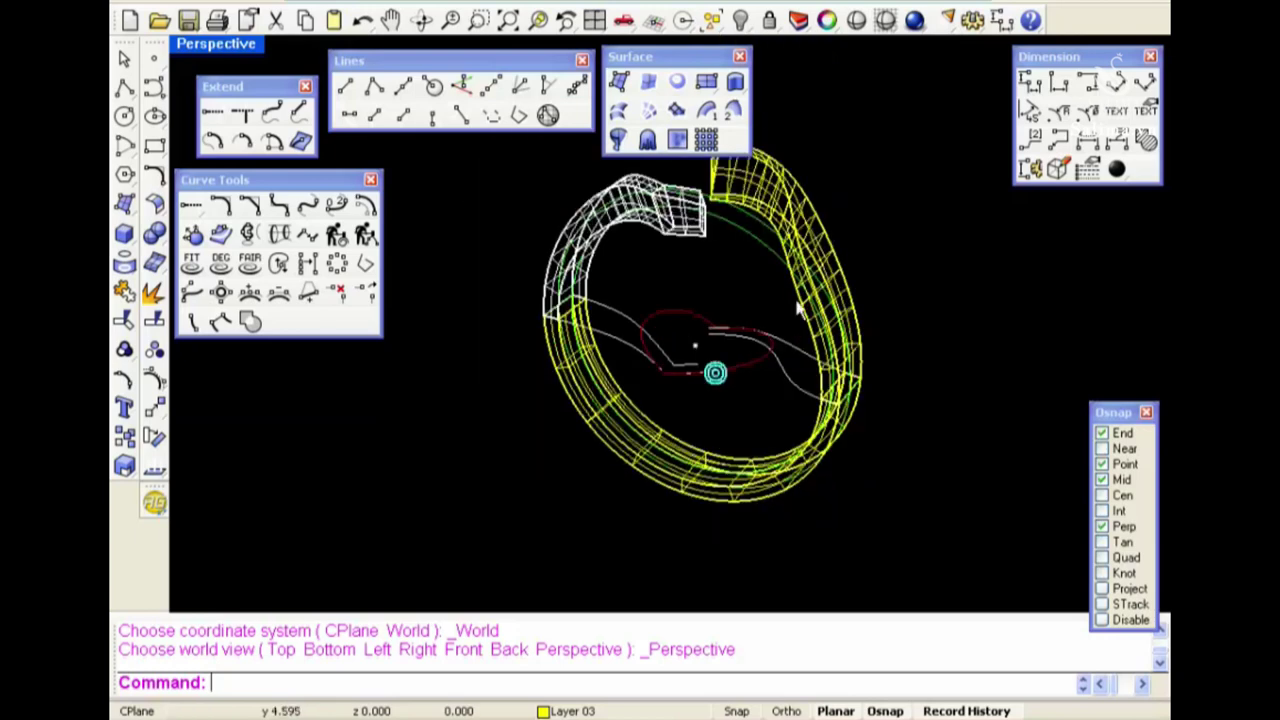
{"action": "key", "text": "ctrl+F2"}
Move the heart outline up to the top of the ring
{"action": "type", "text": "M"}
{"action": "key", "text": "Return"}
{"action": "left_click", "coordinate": [889, 327]}
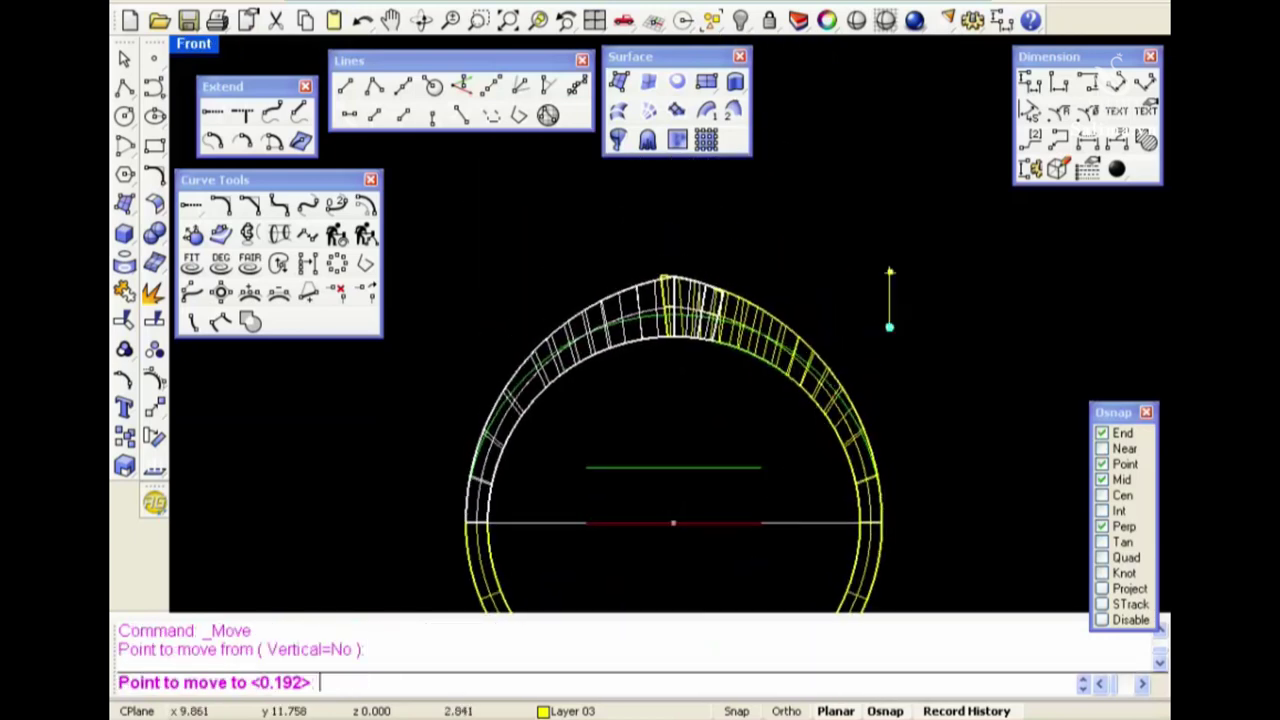
{"action": "left_click", "coordinate": [878, 70]}
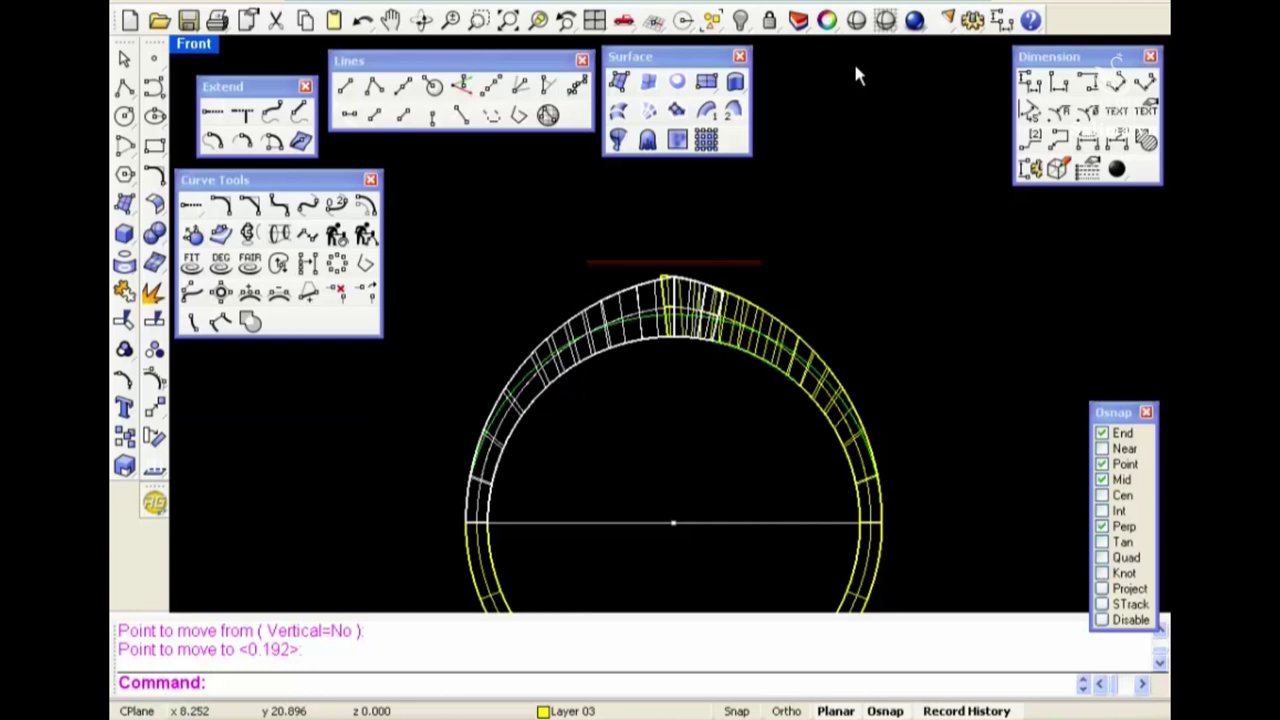
Extrude the heart outline down into the ring as a capped solid
{"action": "left_click", "coordinate": [735, 81]}
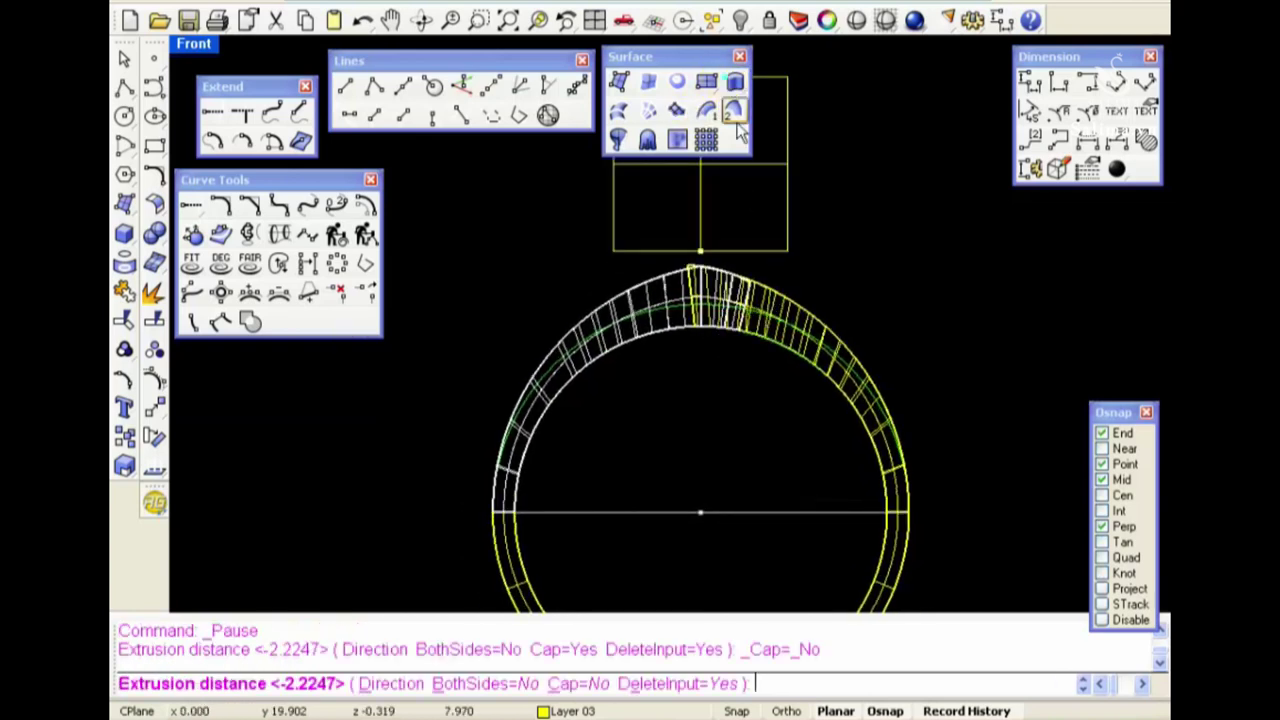
{"action": "scroll", "coordinate": [722, 263], "scroll_direction": "up", "scroll_amount": 3}
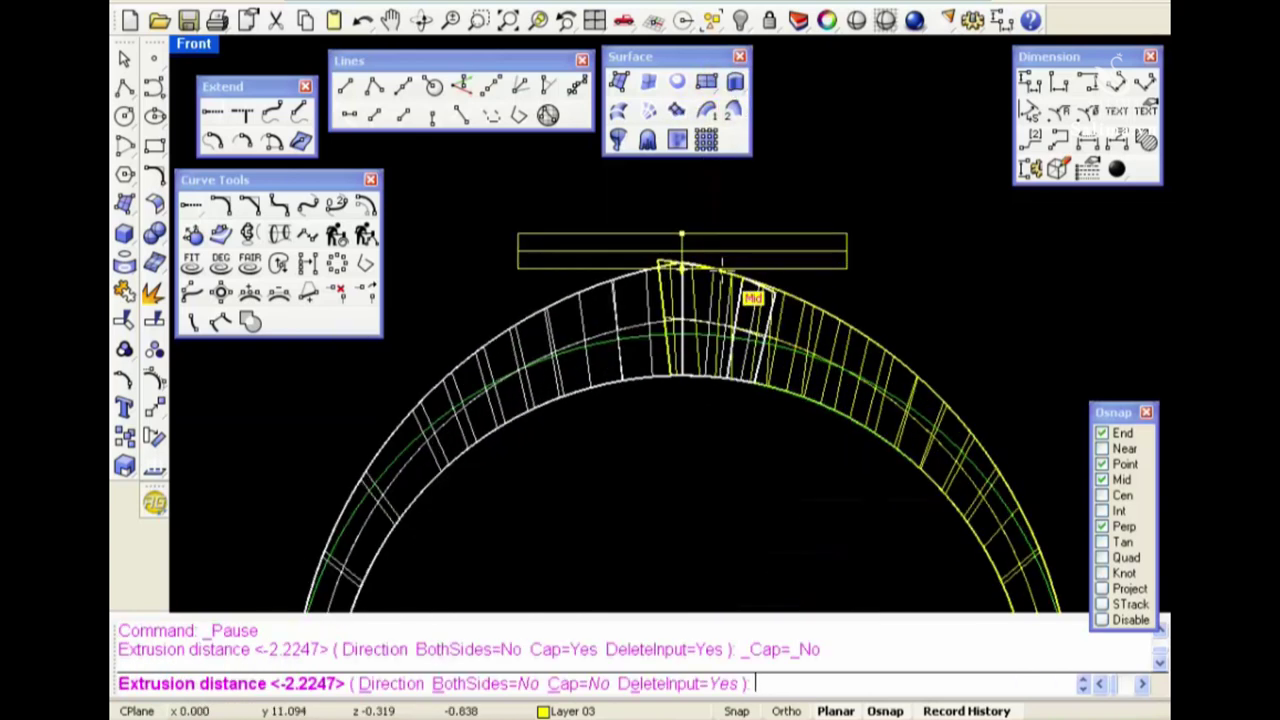
{"action": "left_click", "coordinate": [578, 683]}
{"action": "left_click", "coordinate": [701, 425]}
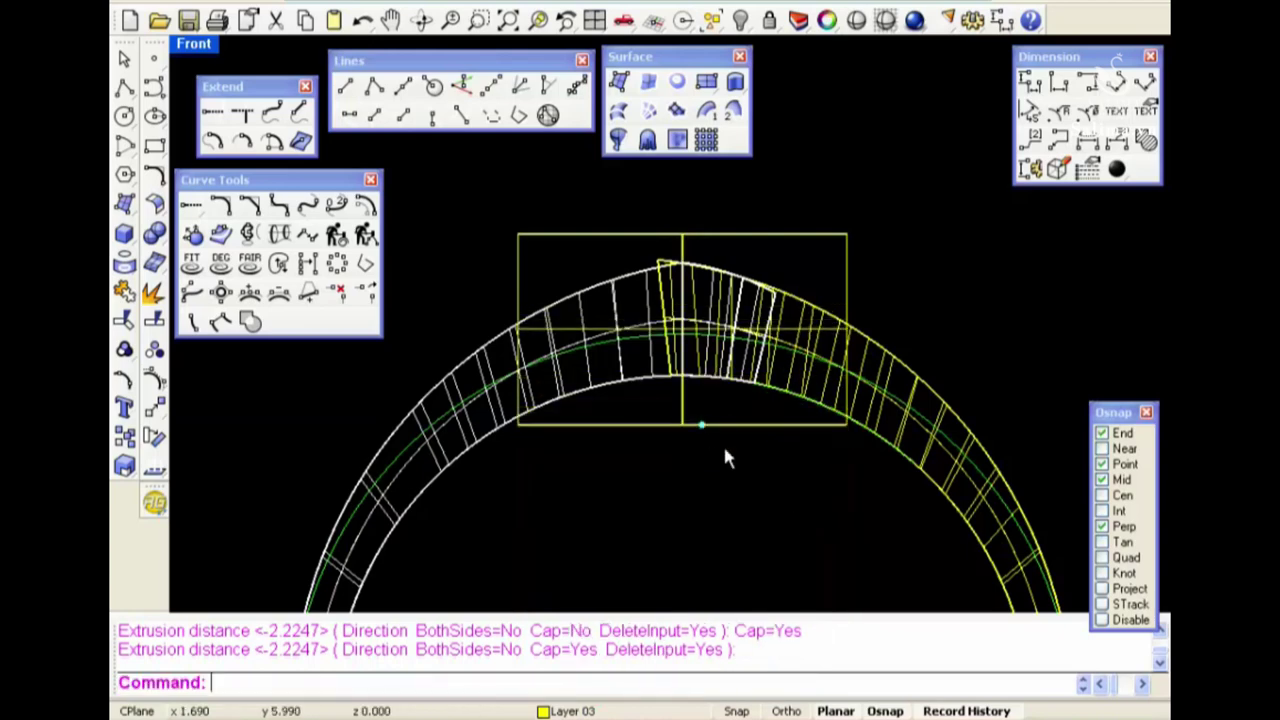
{"action": "key", "text": "ctrl+F4"}
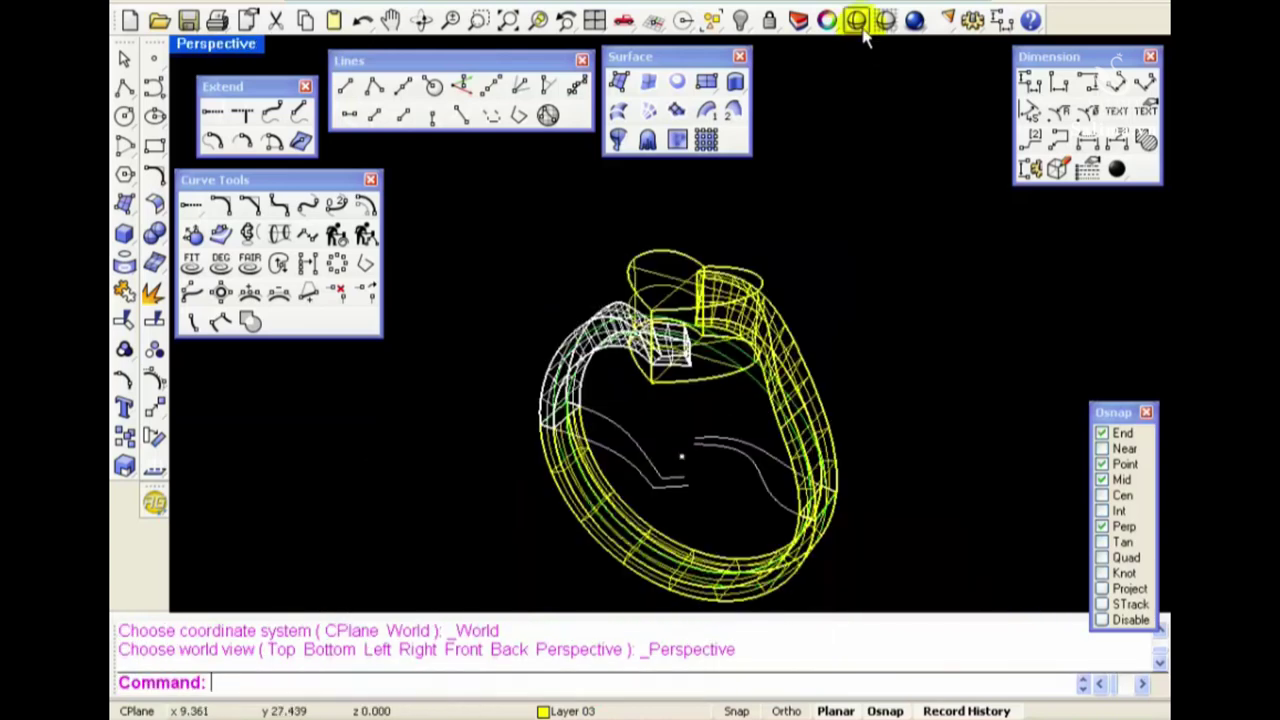
Inspect the heart ring shaded, then delete all 18 curves and 4 polysurfaces
{"action": "left_click", "coordinate": [856, 20]}
{"action": "mouse_move", "coordinate": [780, 249]}
{"action": "right_mouse_down"}
{"action": "mouse_move", "coordinate": [766, 400]}
{"action": "mouse_move", "coordinate": [714, 251]}
{"action": "mouse_move", "coordinate": [729, 517]}
{"action": "mouse_move", "coordinate": [946, 260]}
{"action": "mouse_move", "coordinate": [566, 256]}
{"action": "mouse_move", "coordinate": [860, 327]}
{"action": "right_mouse_up"}
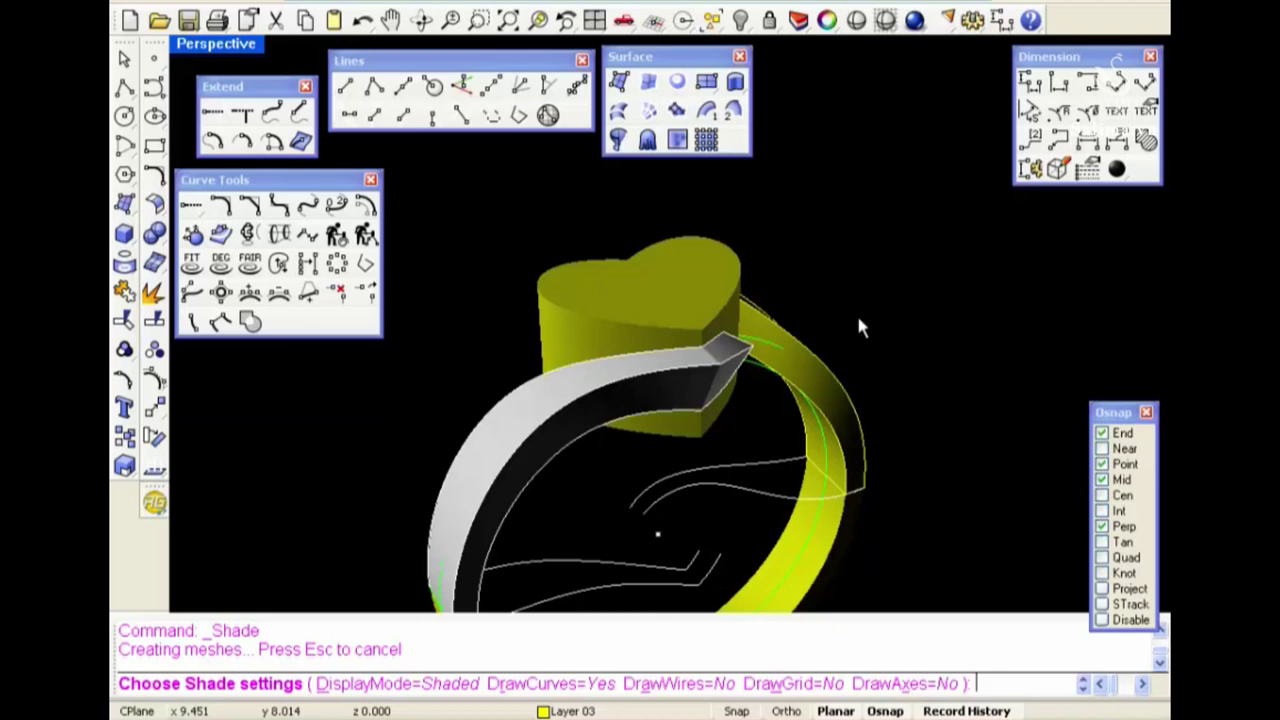
{"action": "left_click", "coordinate": [856, 312]}
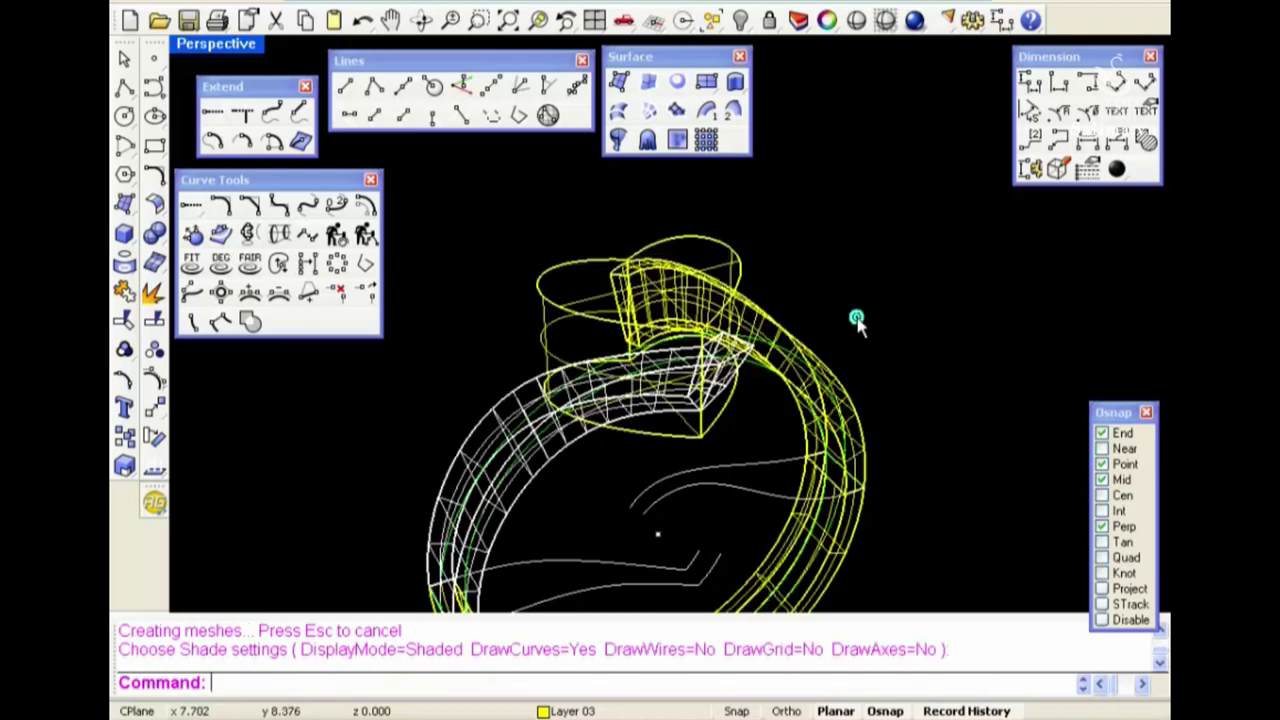
{"action": "key", "text": "ctrl+a"}
{"action": "key", "text": "Delete"}
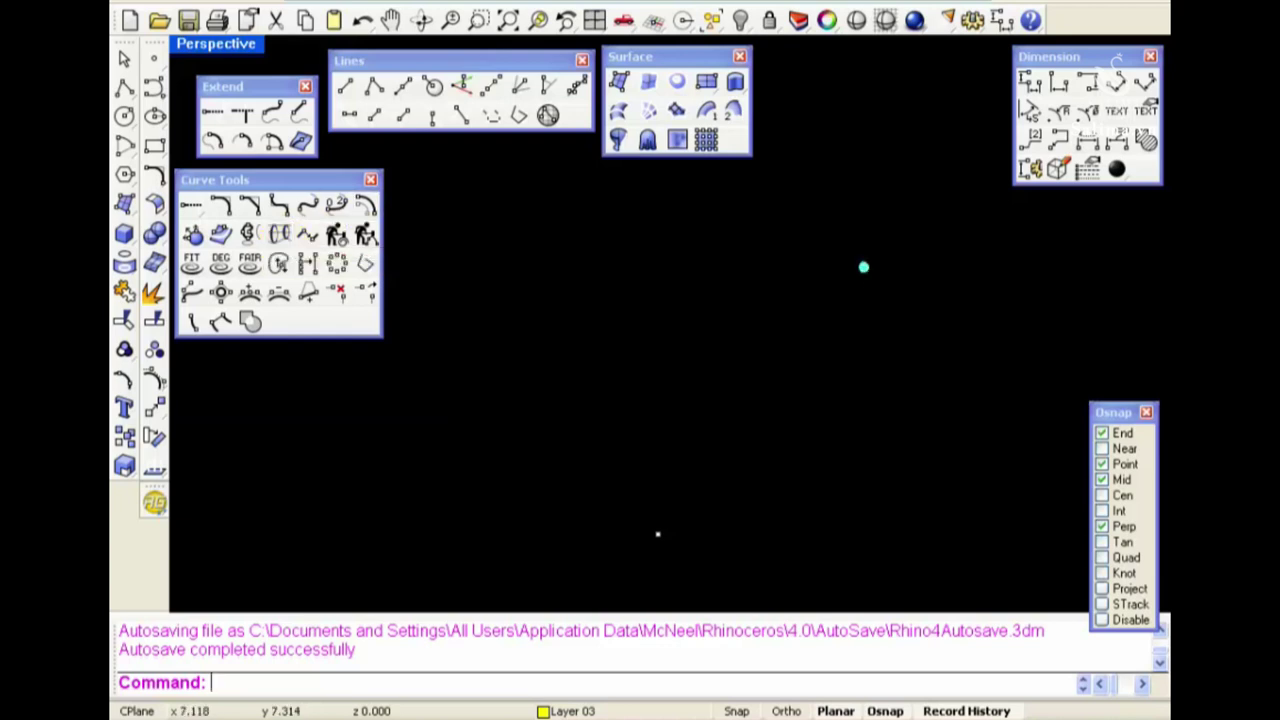
In Top view, draw the two wavy side curves with the Curve (cc) tool
{"action": "key", "text": "ctrl+F1"}
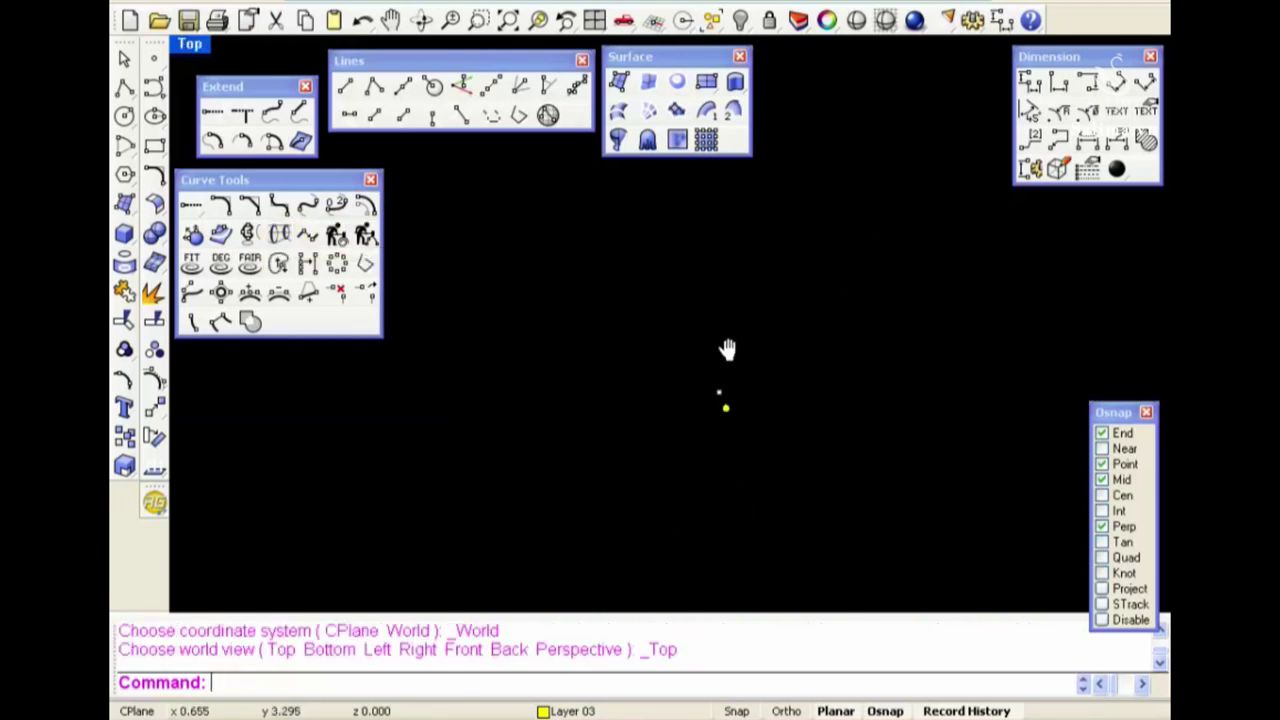
{"action": "type", "text": "cc"}
{"action": "key", "text": "Return"}
{"action": "left_click", "coordinate": [590, 515]}
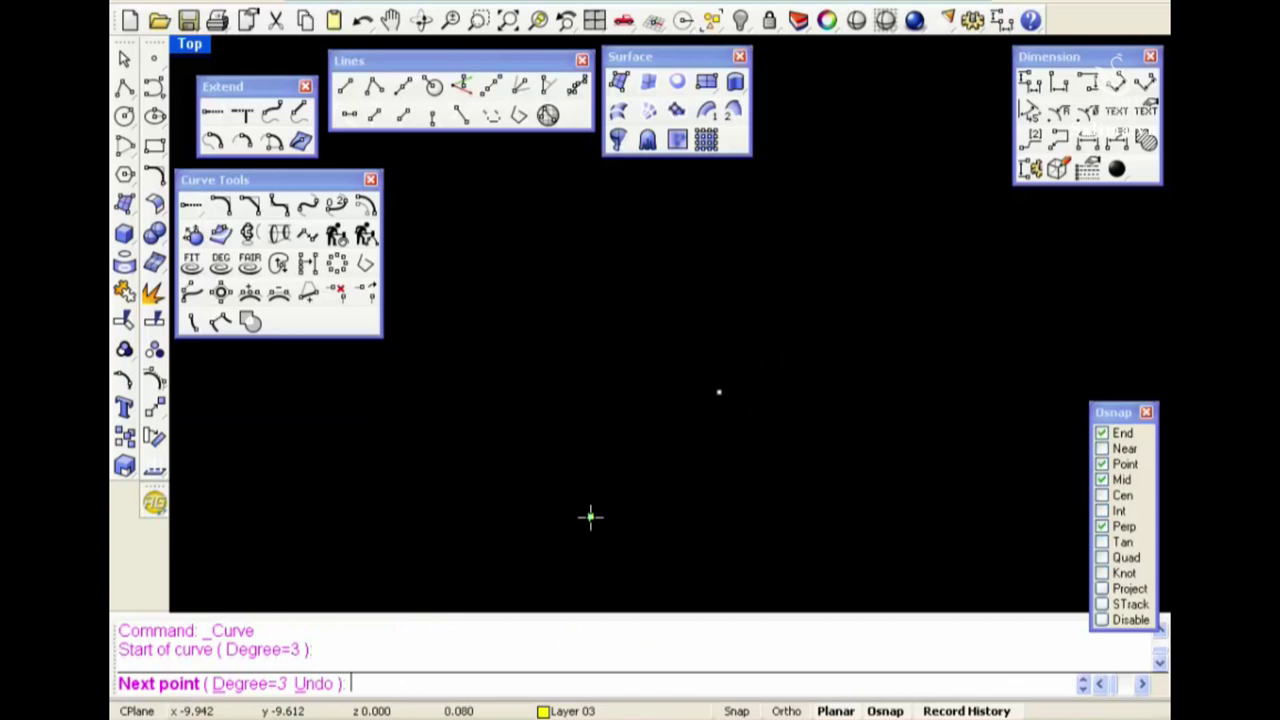
{"action": "left_click", "coordinate": [514, 402]}
{"action": "left_click", "coordinate": [631, 263]}
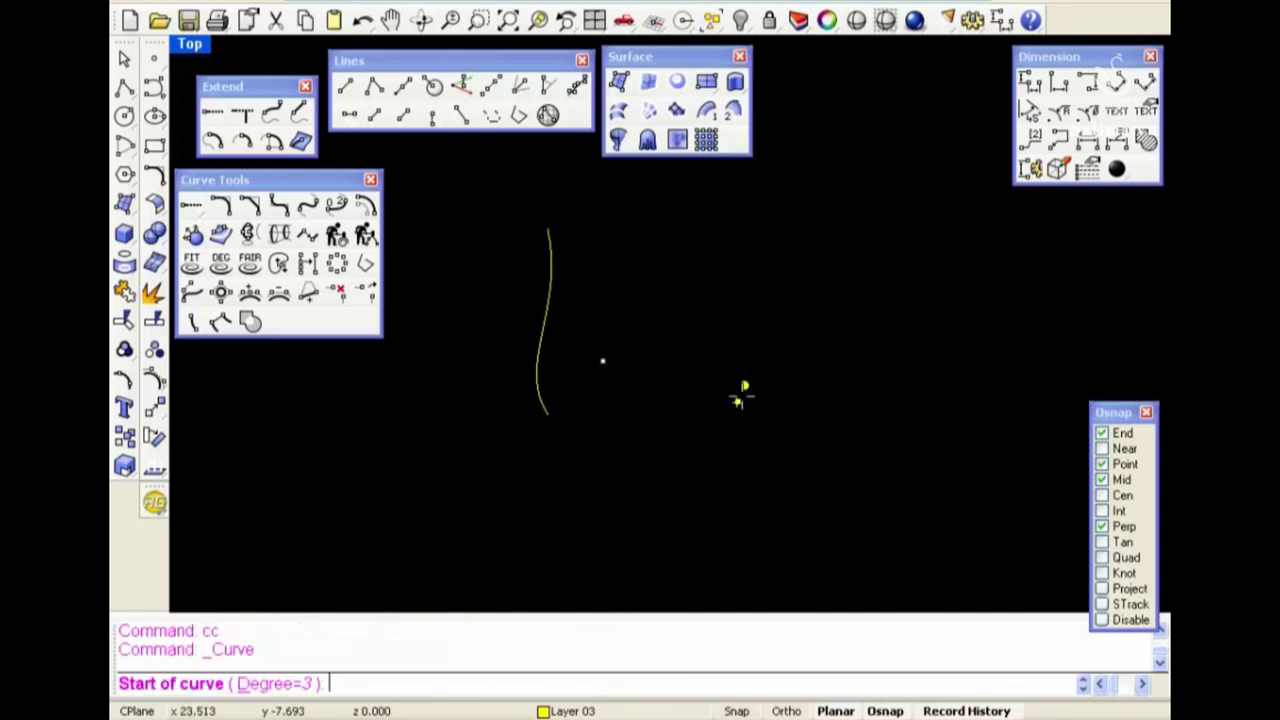
{"action": "left_click", "coordinate": [707, 413]}
{"action": "left_click", "coordinate": [669, 321]}
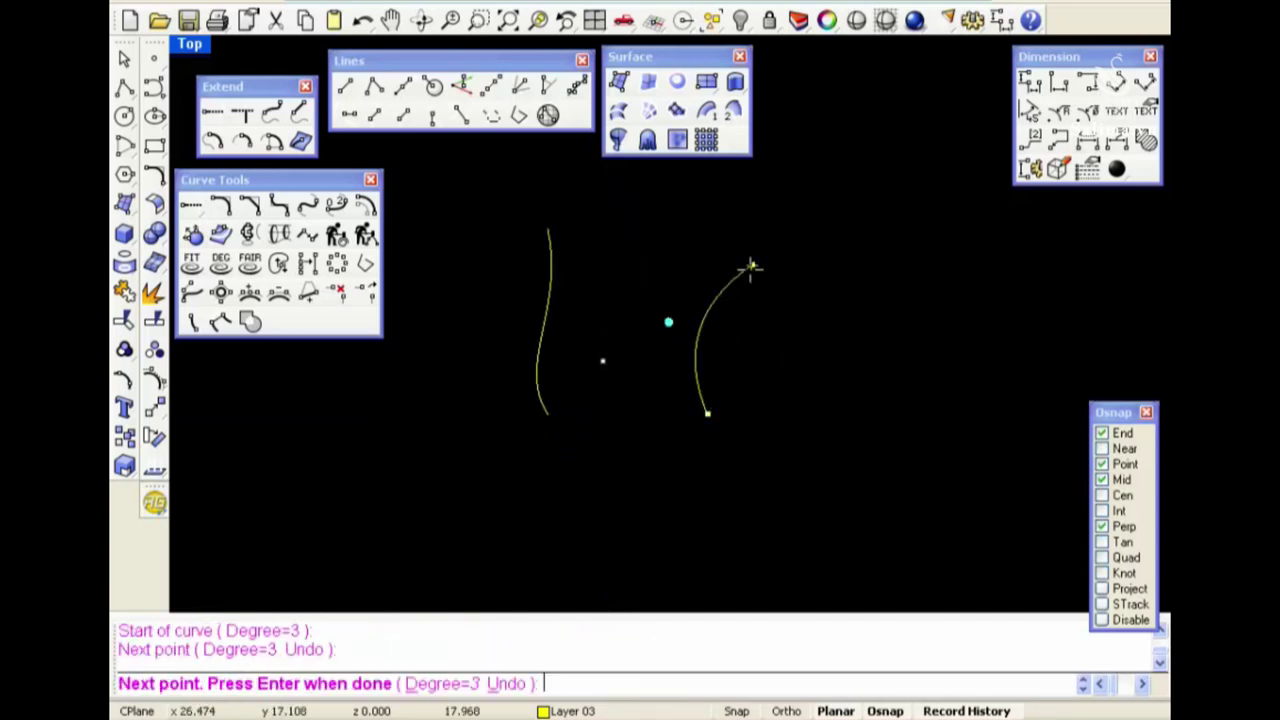
{"action": "left_click", "coordinate": [752, 264]}
{"action": "left_click", "coordinate": [720, 200]}
{"action": "key", "text": "Return"}
Draw a third wavy curve in the Right view and drag it upward
{"action": "type", "text": "cc"}
{"action": "key", "text": "Return"}
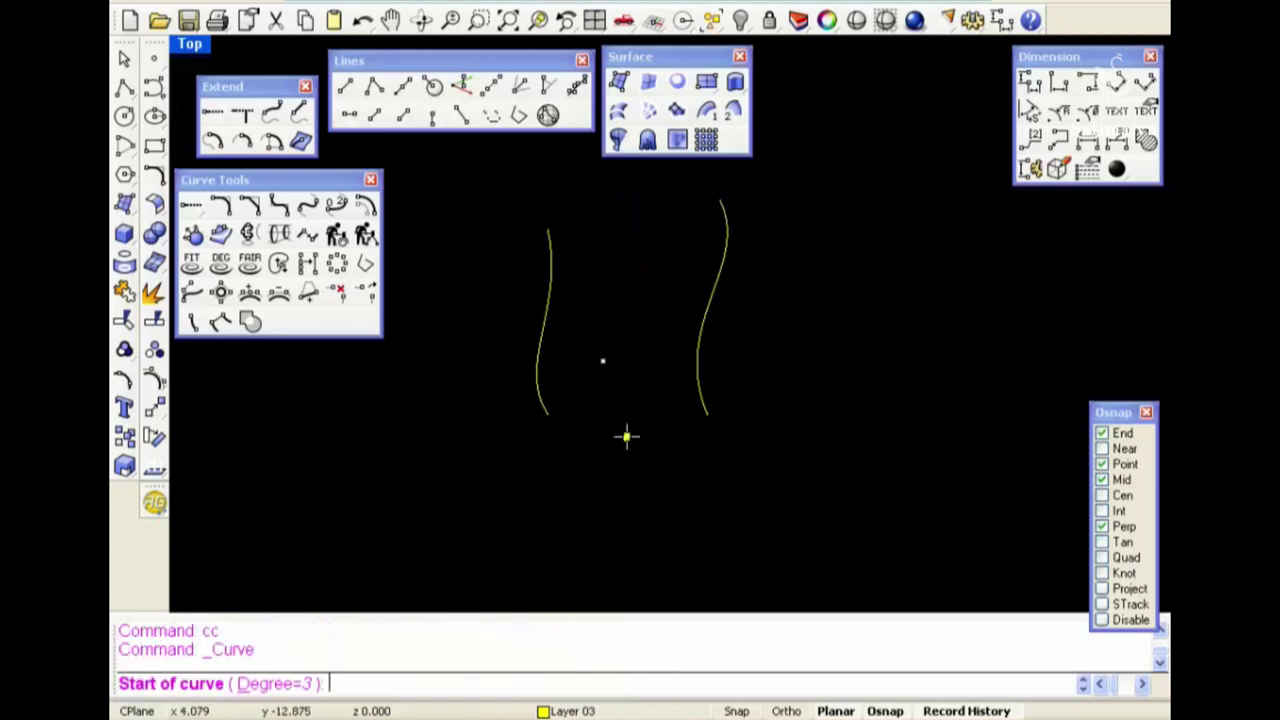
{"action": "left_click", "coordinate": [620, 422]}
{"action": "key", "text": "ctrl+F3"}
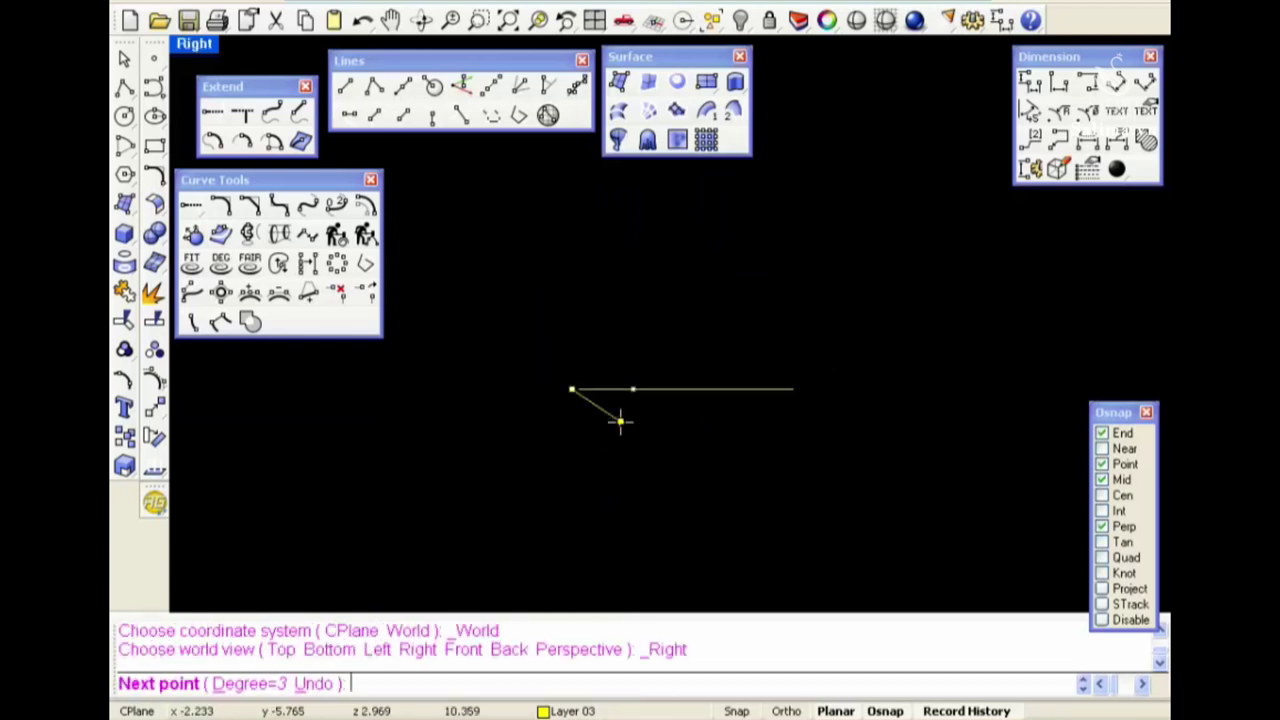
{"action": "left_click", "coordinate": [588, 300]}
{"action": "left_click", "coordinate": [668, 352]}
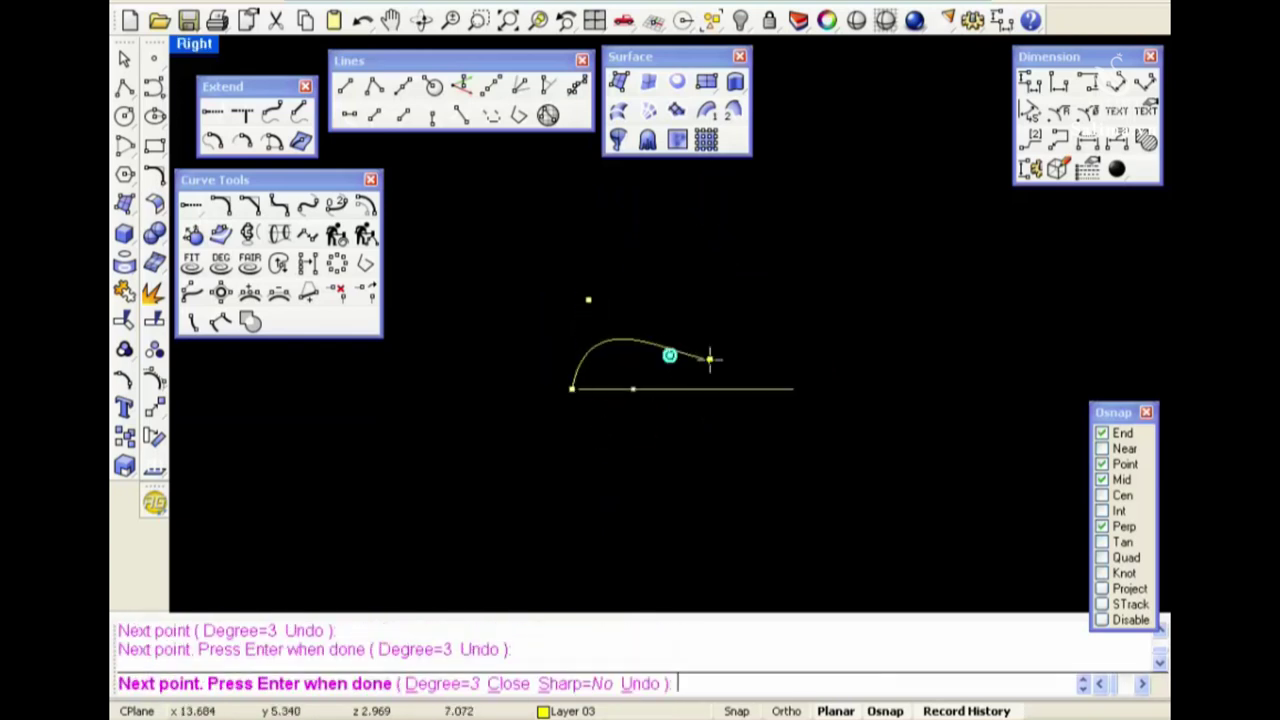
{"action": "left_click", "coordinate": [722, 366]}
{"action": "left_click", "coordinate": [779, 300]}
{"action": "right_click", "coordinate": [832, 309]}
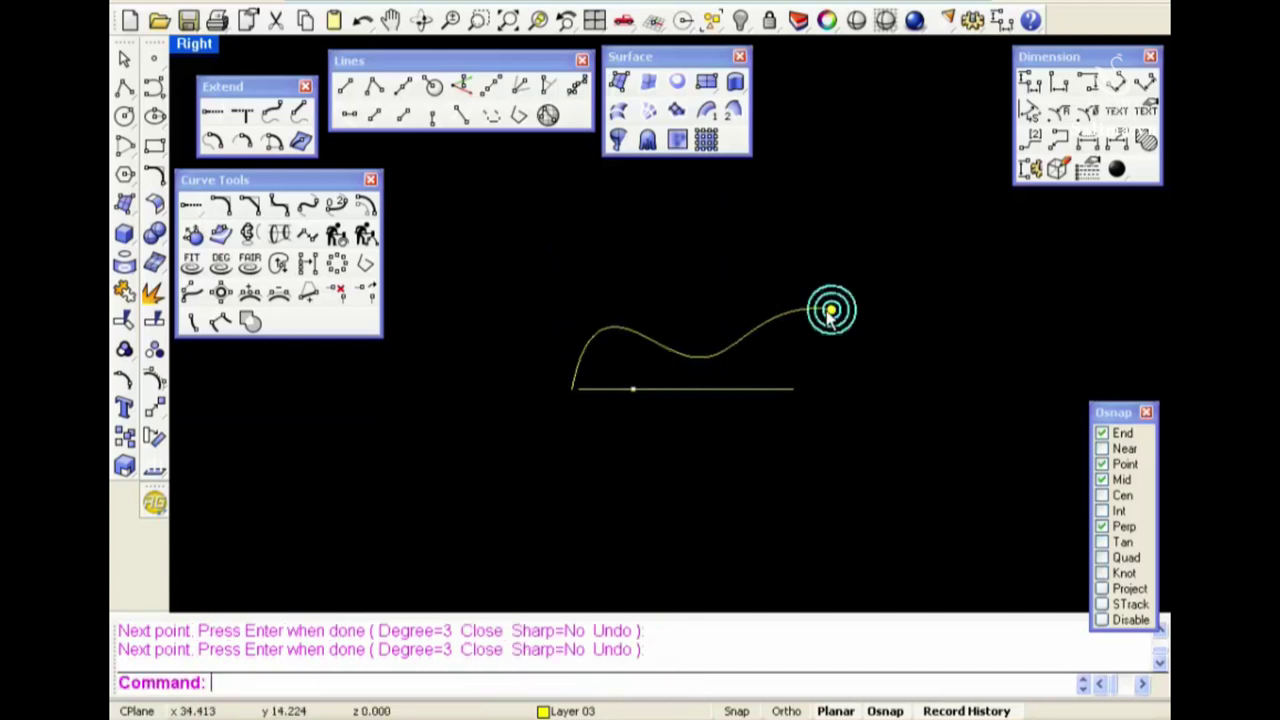
{"action": "left_click_drag", "start_coordinate": [829, 308], "coordinate": [824, 211]}
{"action": "left_click", "coordinate": [856, 324]}
Lower the right-hand curve and shift the left curve further left in Front view
{"action": "key", "text": "ctrl+F1"}
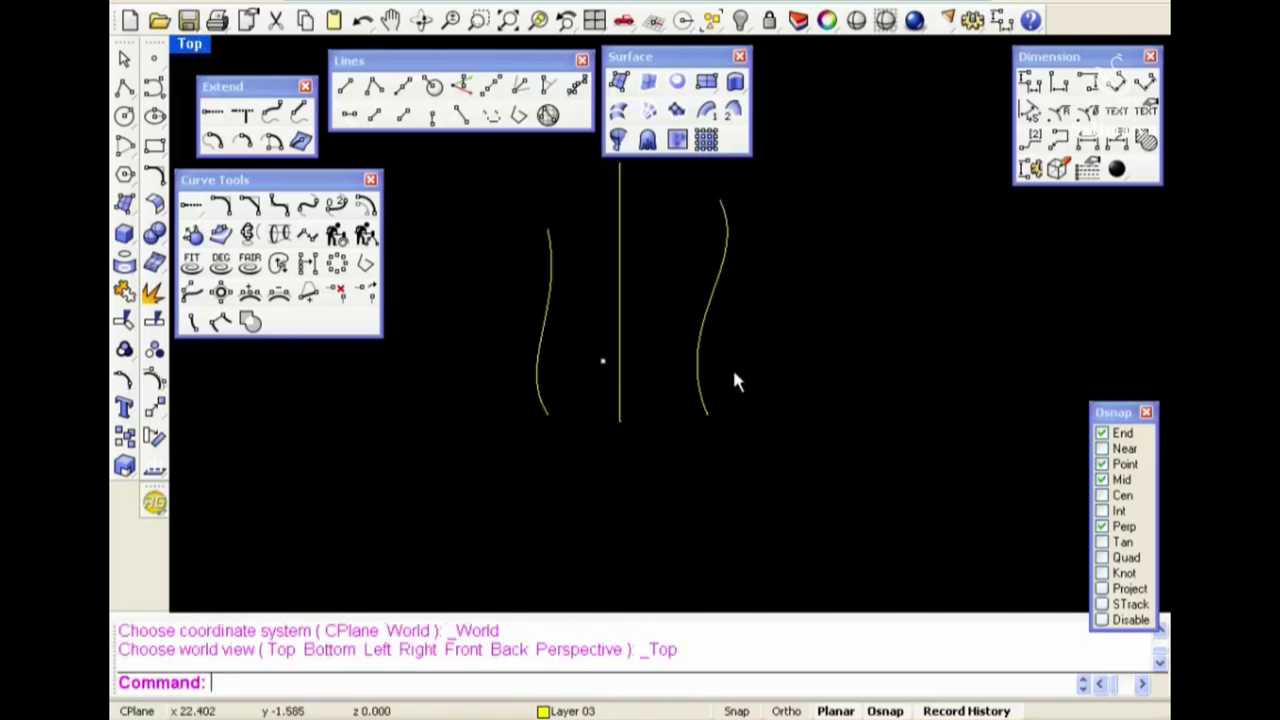
{"action": "left_click", "coordinate": [729, 366]}
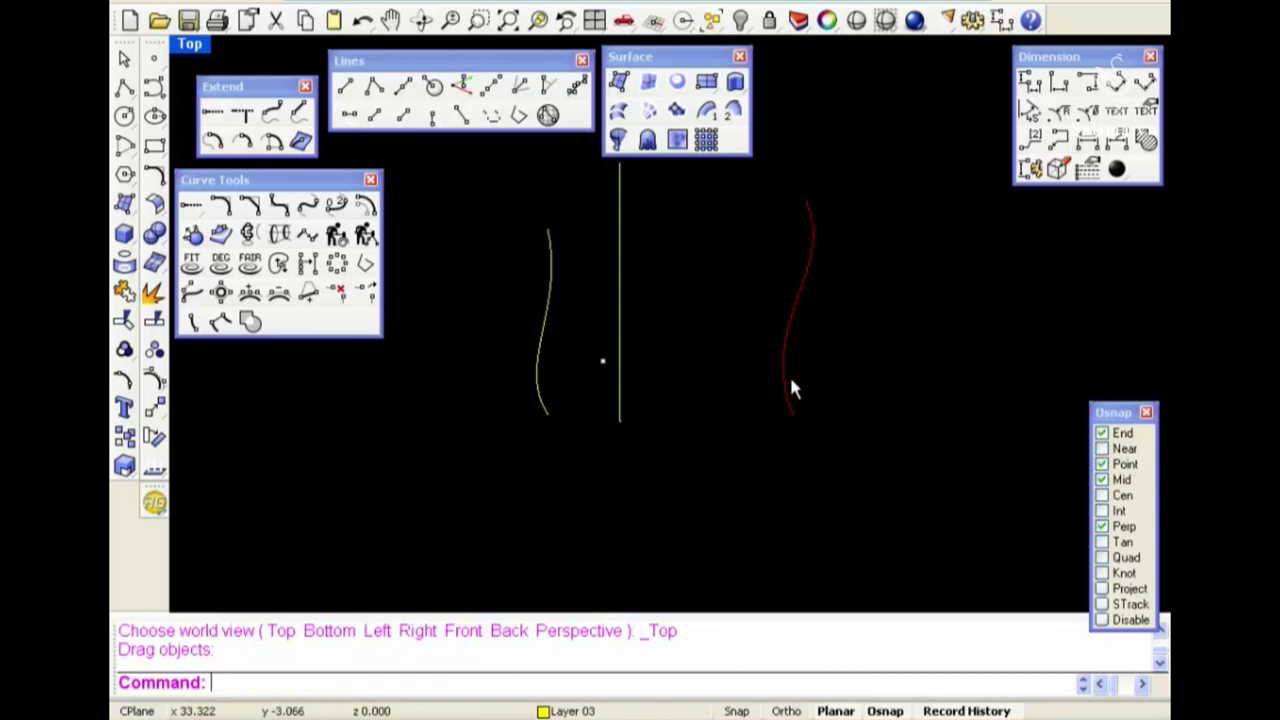
{"action": "key", "text": "ctrl+F2"}
{"action": "left_click_drag", "start_coordinate": [792, 384], "coordinate": [795, 460]}
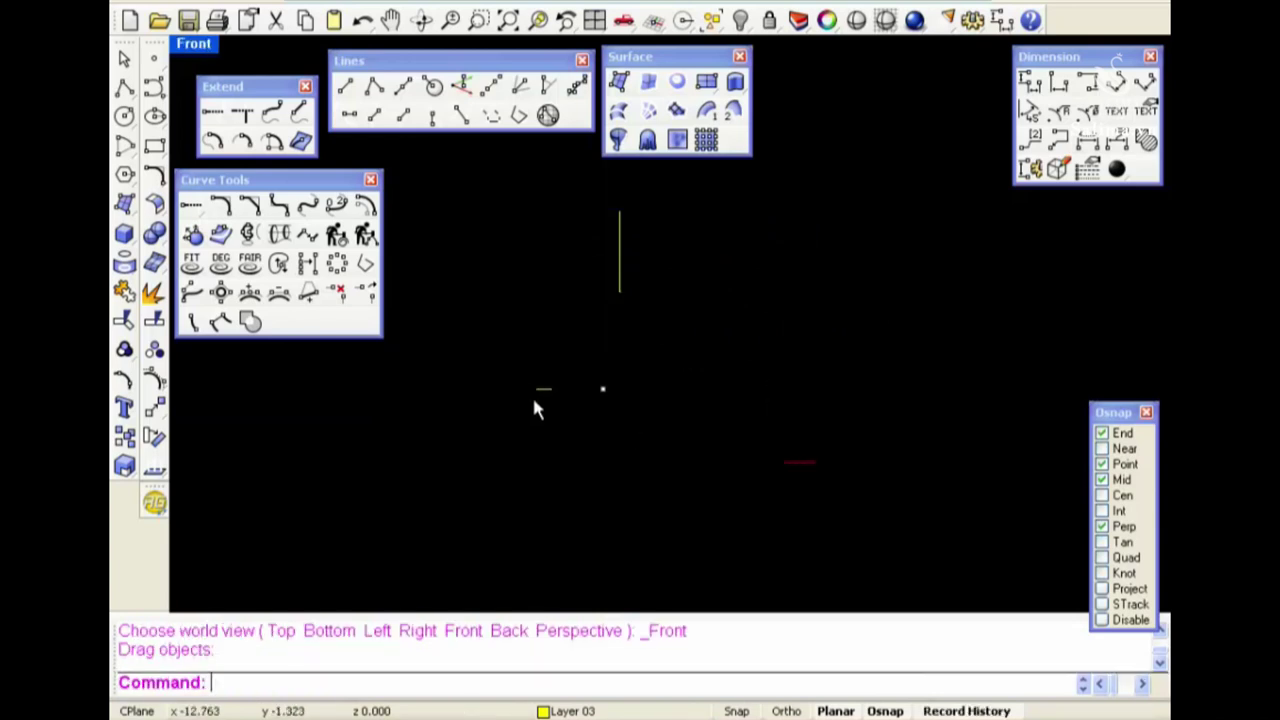
{"action": "left_click_drag", "start_coordinate": [537, 390], "coordinate": [467, 383]}
{"action": "key", "text": "ctrl+F4"}
{"action": "left_click", "coordinate": [741, 389]}
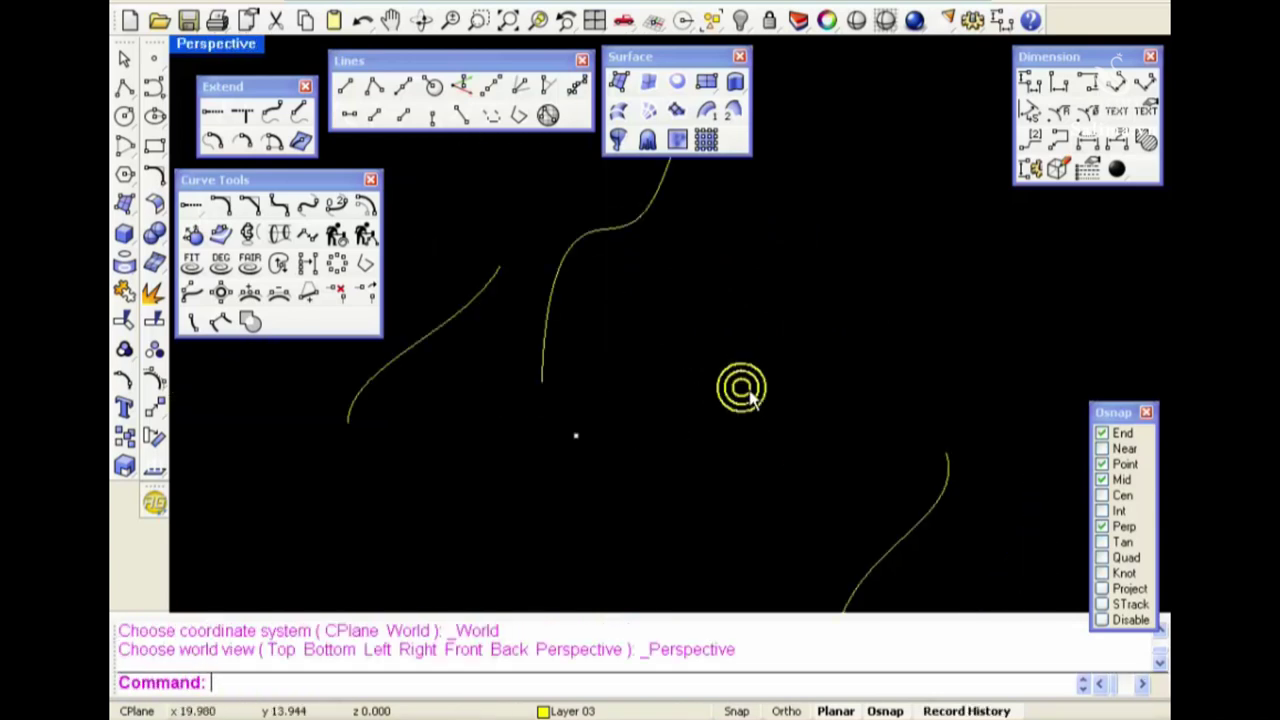
Orbit the three curves in Perspective to check their layout, returning to Top view
{"action": "scroll", "coordinate": [790, 420], "scroll_direction": "down", "scroll_amount": 5}
{"action": "mouse_move", "coordinate": [800, 429]}
{"action": "right_mouse_down"}
{"action": "mouse_move", "coordinate": [634, 286]}
{"action": "mouse_move", "coordinate": [840, 491]}
{"action": "mouse_move", "coordinate": [658, 408]}
{"action": "mouse_move", "coordinate": [743, 383]}
{"action": "mouse_move", "coordinate": [857, 517]}
{"action": "mouse_move", "coordinate": [677, 214]}
{"action": "mouse_move", "coordinate": [786, 294]}
{"action": "mouse_move", "coordinate": [731, 251]}
{"action": "mouse_move", "coordinate": [697, 367]}
{"action": "right_mouse_up"}
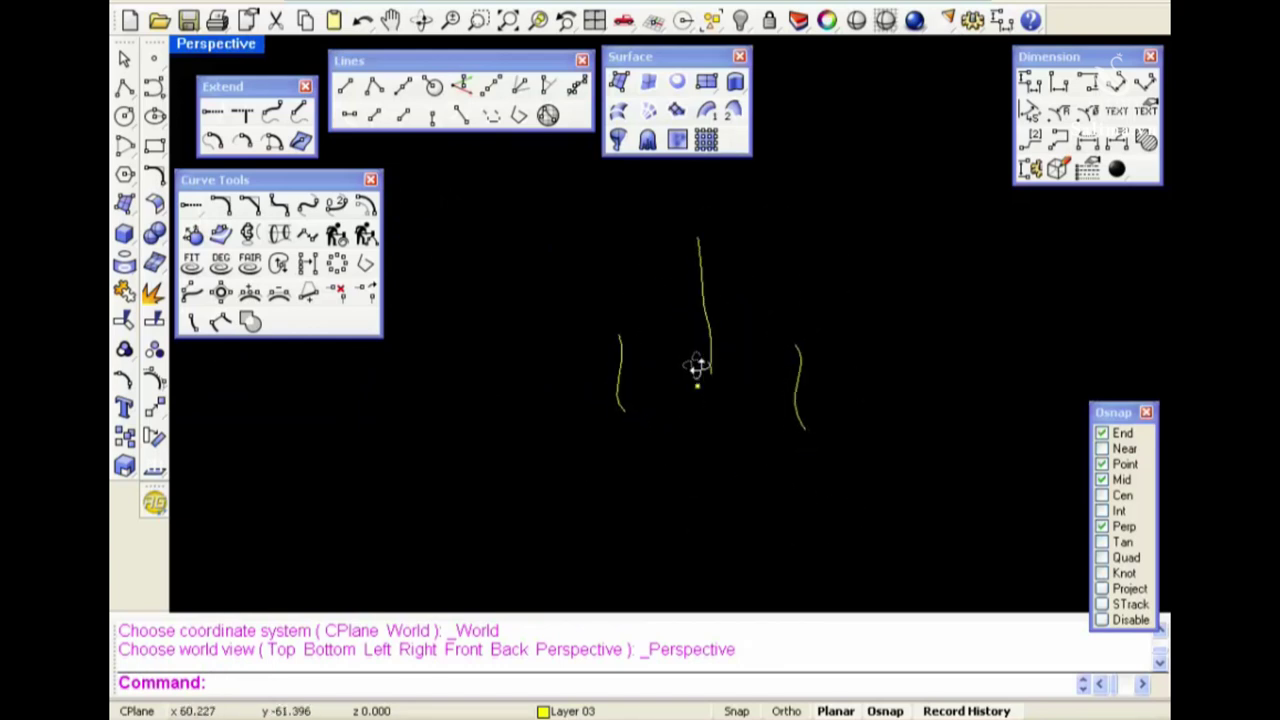
{"action": "key", "text": "ctrl+F1"}
{"action": "key", "text": "ctrl+F2"}
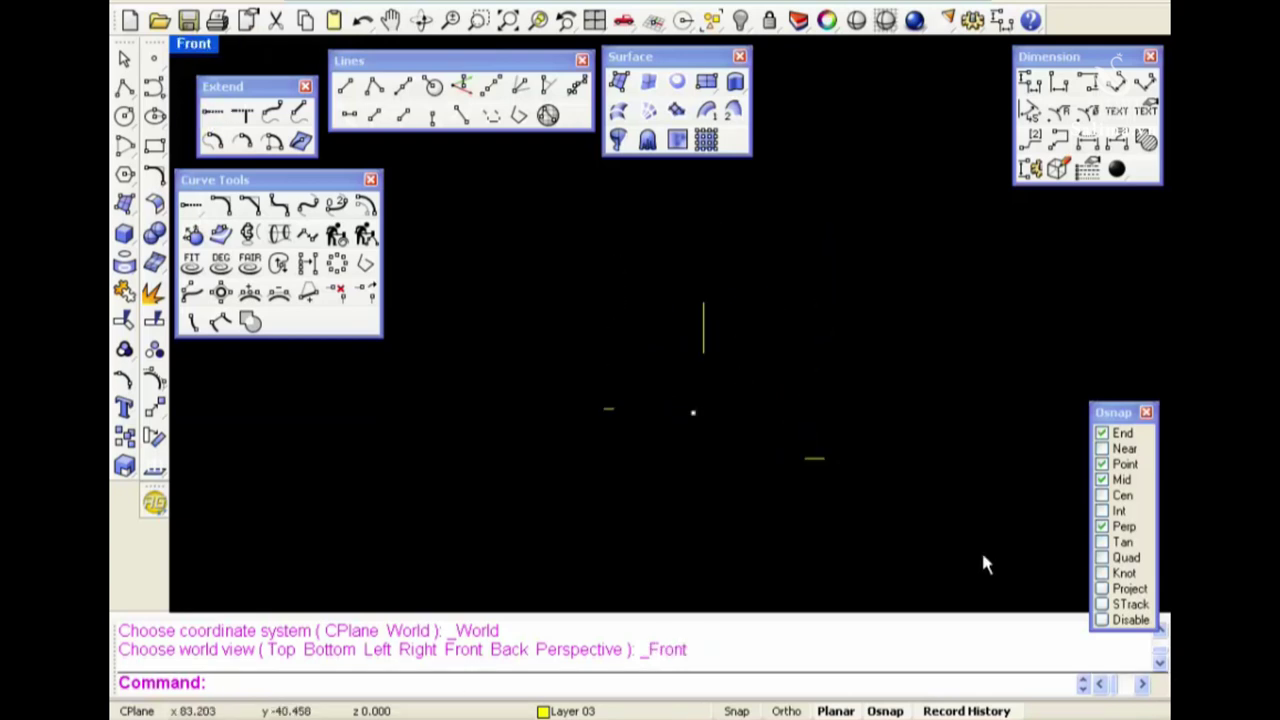
{"action": "key", "text": "ctrl+F4"}
{"action": "mouse_move", "coordinate": [740, 403]}
{"action": "right_mouse_down"}
{"action": "mouse_move", "coordinate": [806, 446]}
{"action": "mouse_move", "coordinate": [791, 437]}
{"action": "mouse_move", "coordinate": [800, 514]}
{"action": "mouse_move", "coordinate": [831, 391]}
{"action": "mouse_move", "coordinate": [726, 455]}
{"action": "right_mouse_up"}
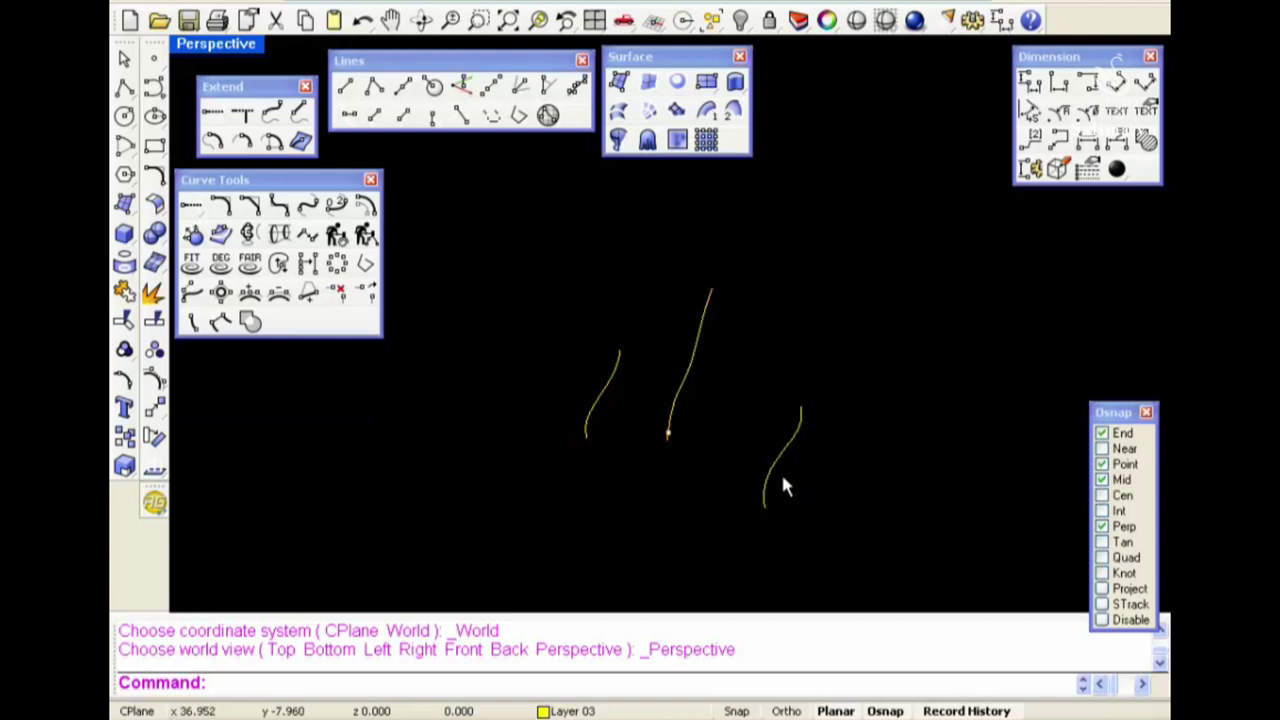
{"action": "key", "text": "ctrl+F1"}
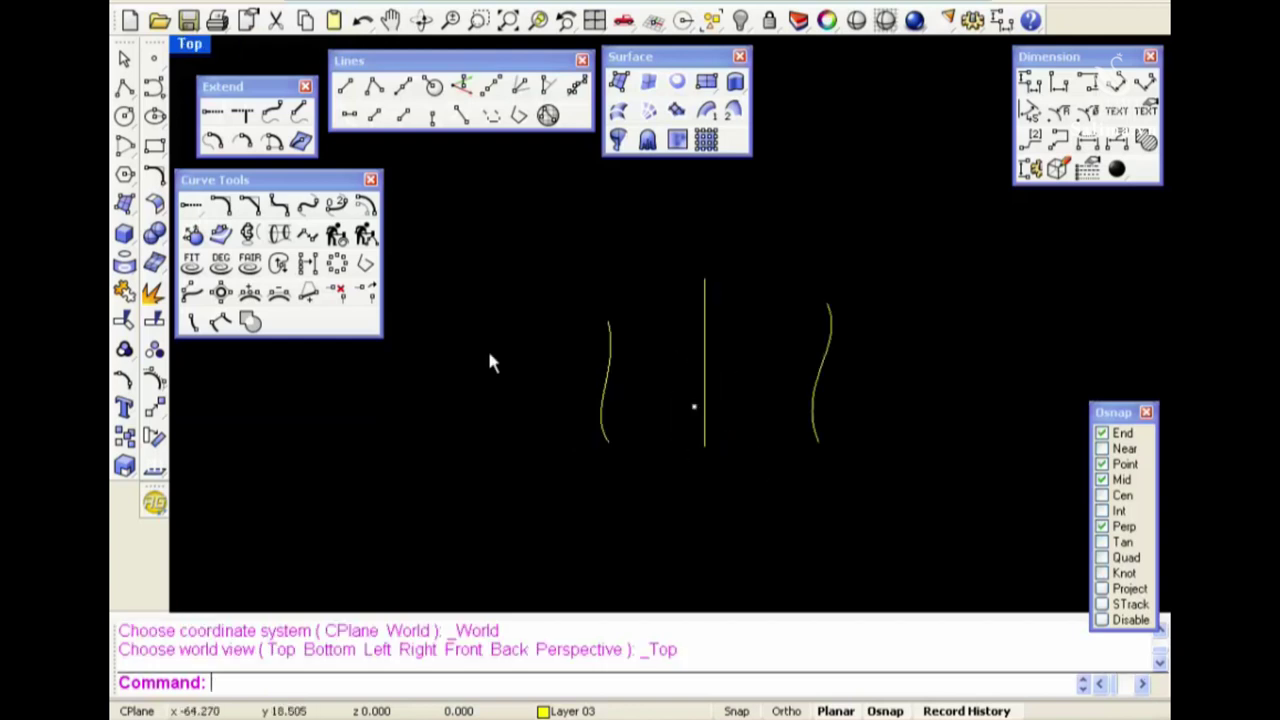
Draw an open cross-section curve across the three profile curves and inspect it in Perspective
{"action": "left_click", "coordinate": [278, 247]}
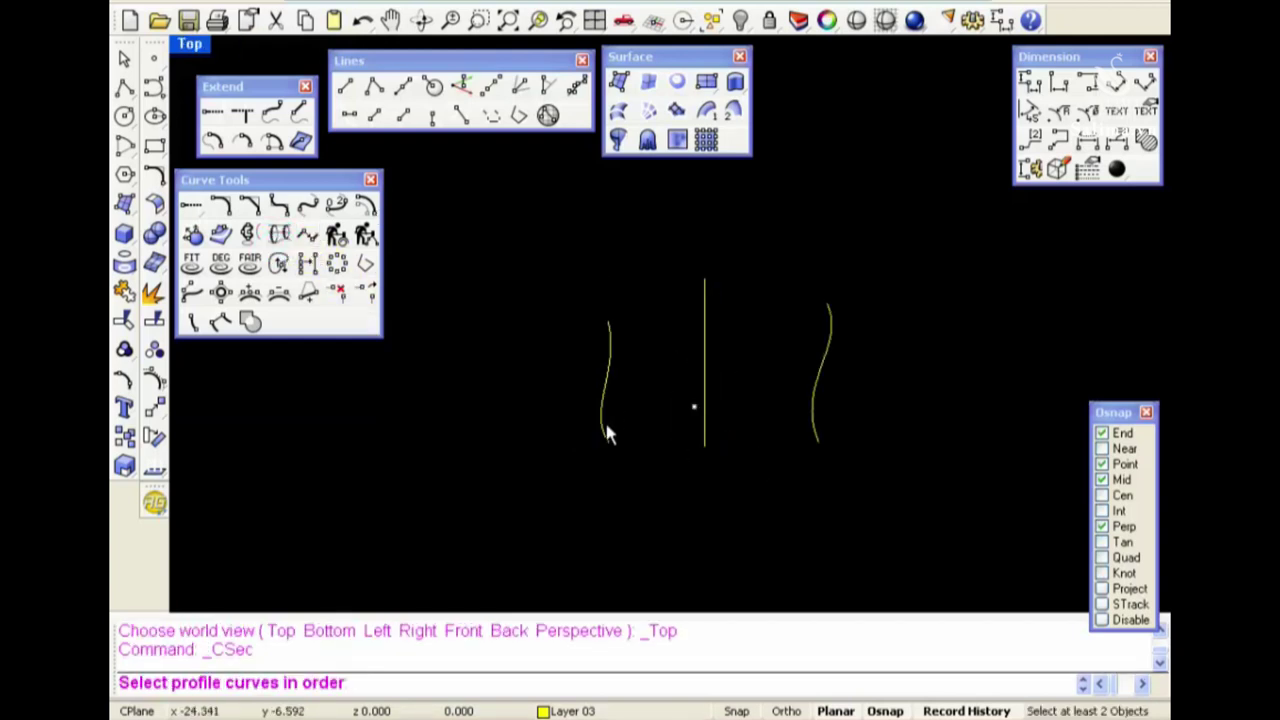
{"action": "left_click", "coordinate": [706, 430]}
{"action": "left_click", "coordinate": [817, 428]}
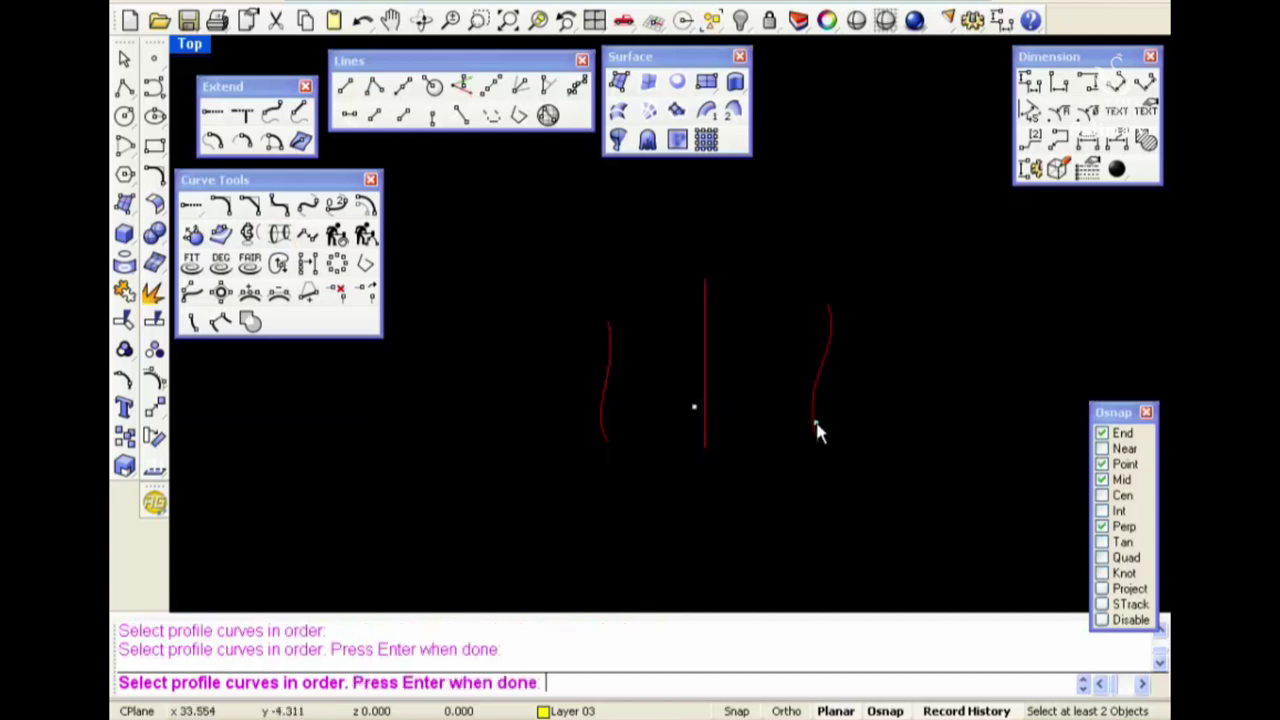
{"action": "right_click", "coordinate": [778, 460]}
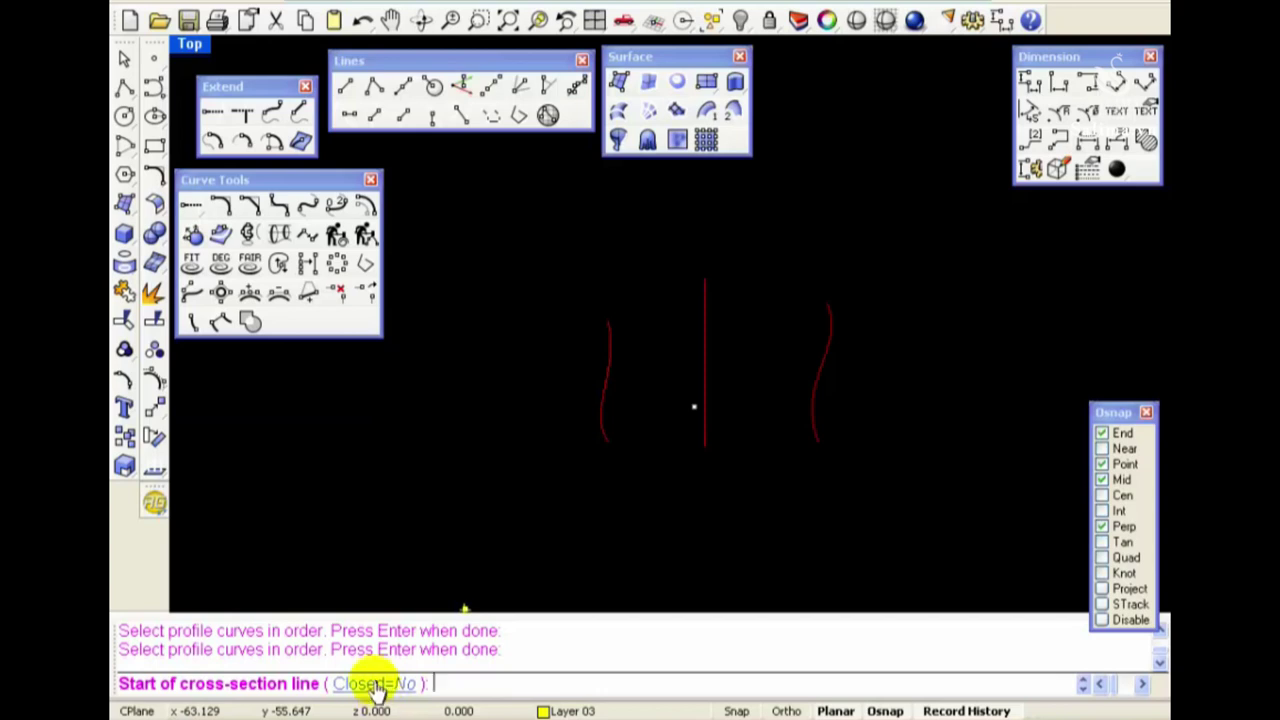
{"action": "left_click", "coordinate": [522, 410]}
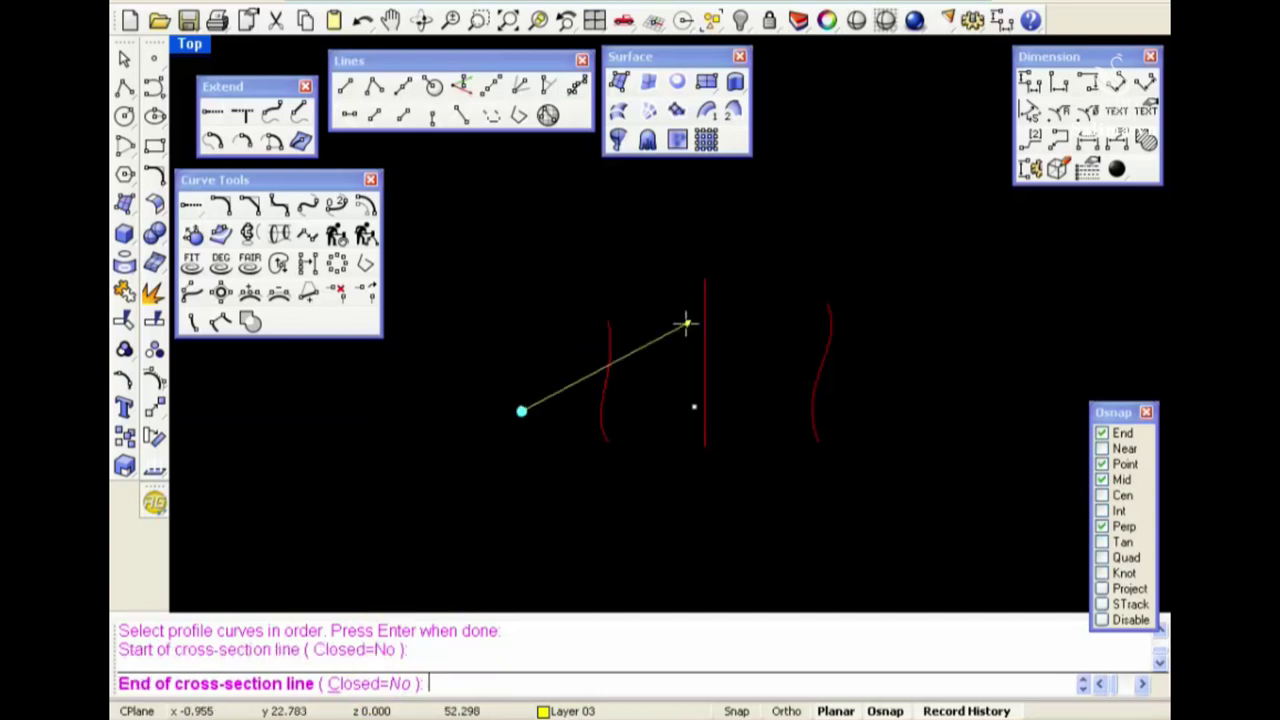
{"action": "left_click", "coordinate": [916, 408]}
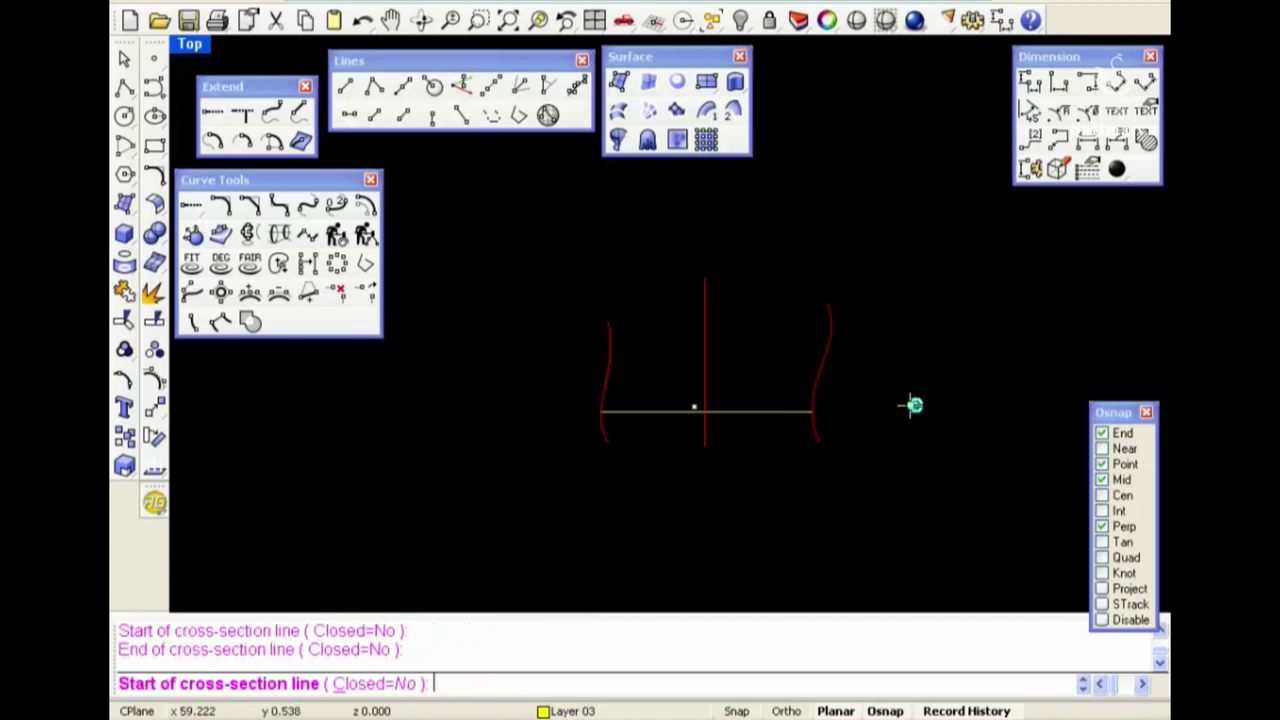
{"action": "key", "text": "ctrl+F4"}
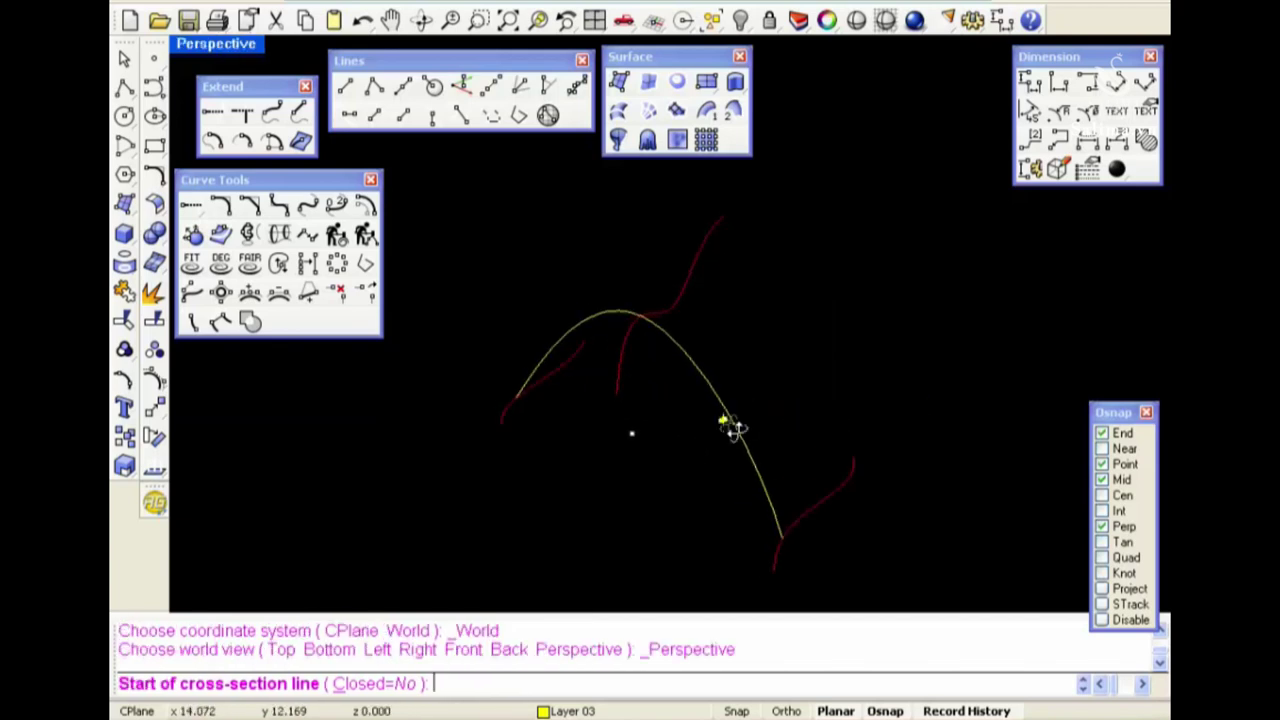
{"action": "mouse_move", "coordinate": [706, 443]}
{"action": "right_mouse_down"}
{"action": "mouse_move", "coordinate": [637, 348]}
{"action": "mouse_move", "coordinate": [663, 429]}
{"action": "mouse_move", "coordinate": [609, 480]}
{"action": "right_mouse_up"}
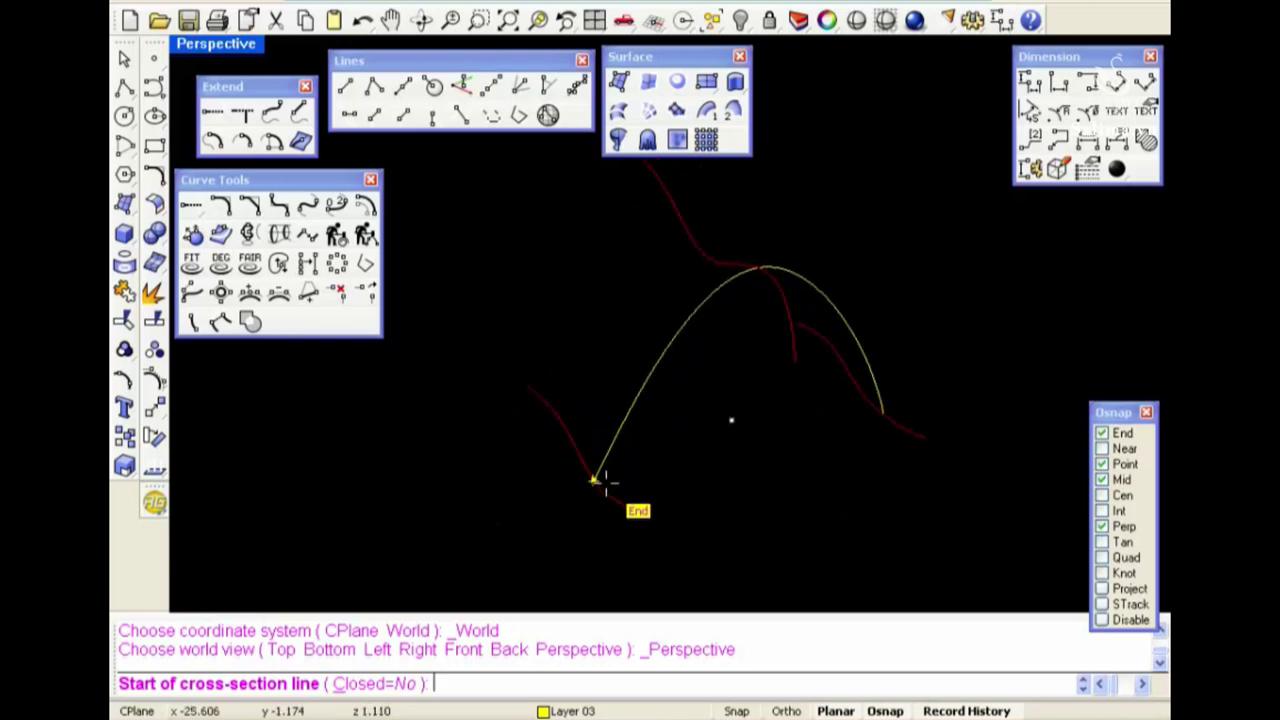
{"action": "right_click_drag", "start_coordinate": [777, 269], "coordinate": [748, 400]}
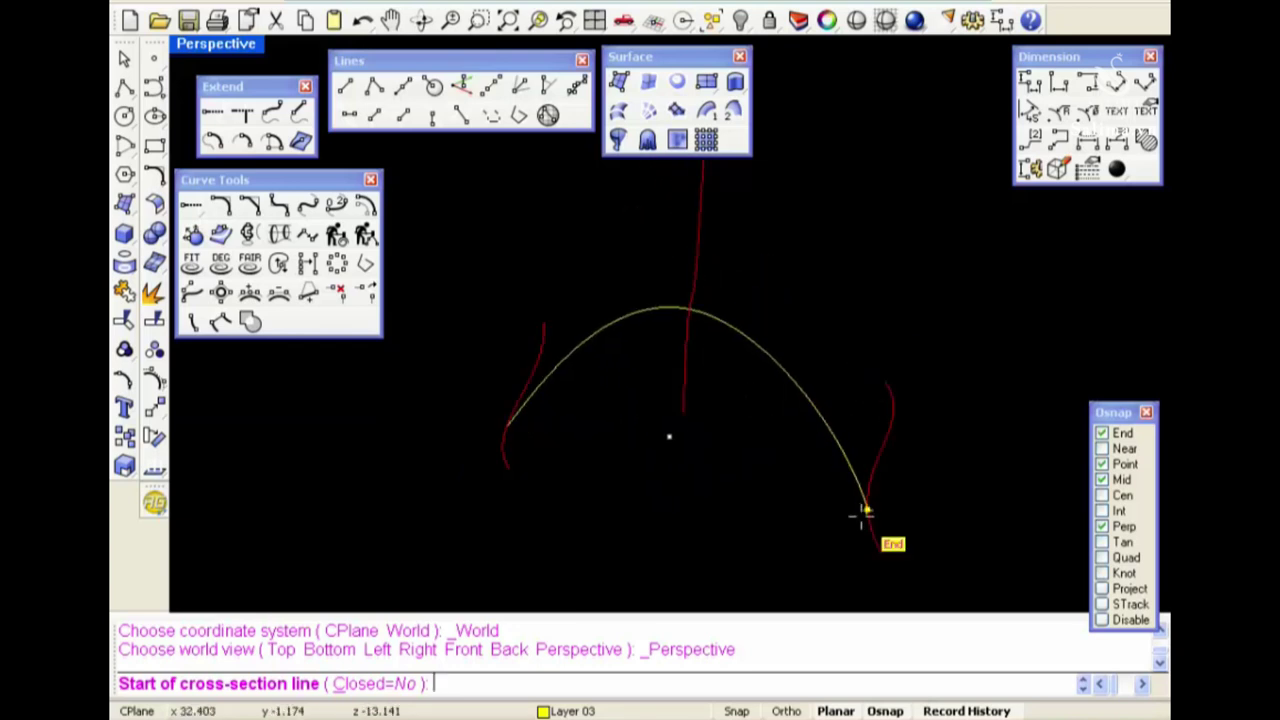
{"action": "key", "text": "ctrl+F1"}
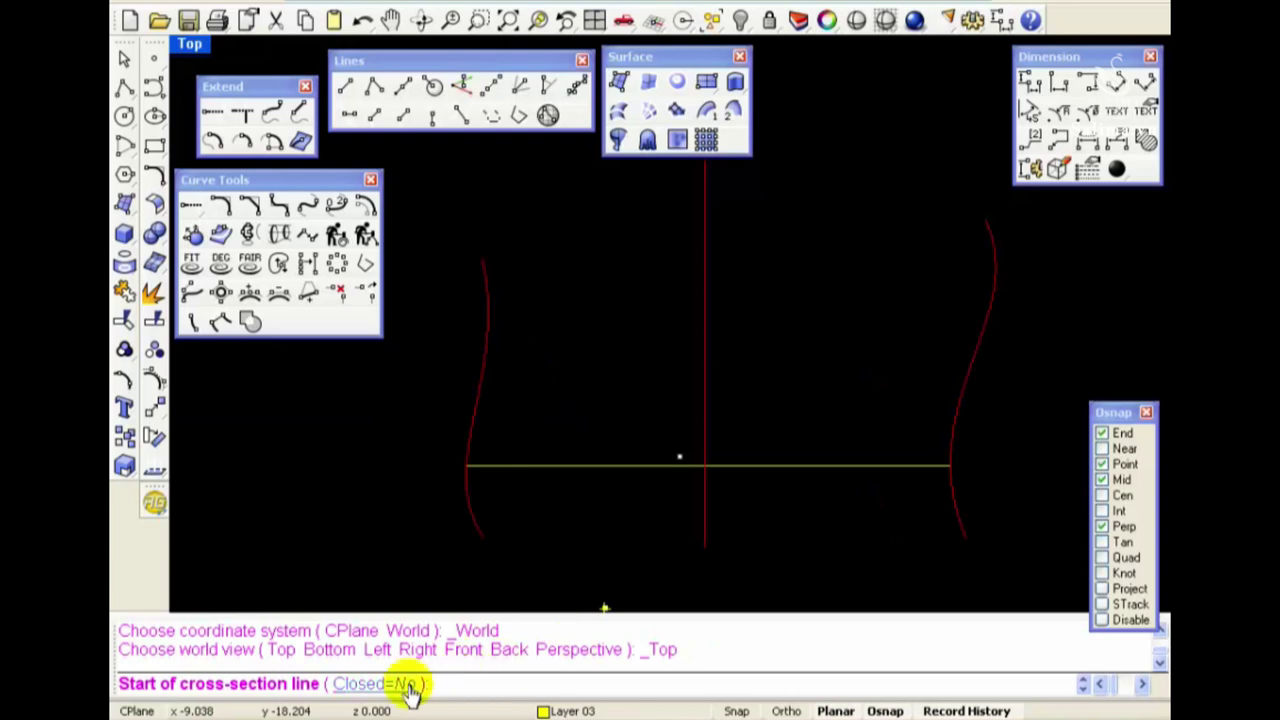
With Closed=Yes, draw a closed oval cross-section through the profiles and orbit around it
{"action": "left_click", "coordinate": [383, 683]}
{"action": "left_click", "coordinate": [514, 342]}
{"action": "left_click", "coordinate": [943, 304]}
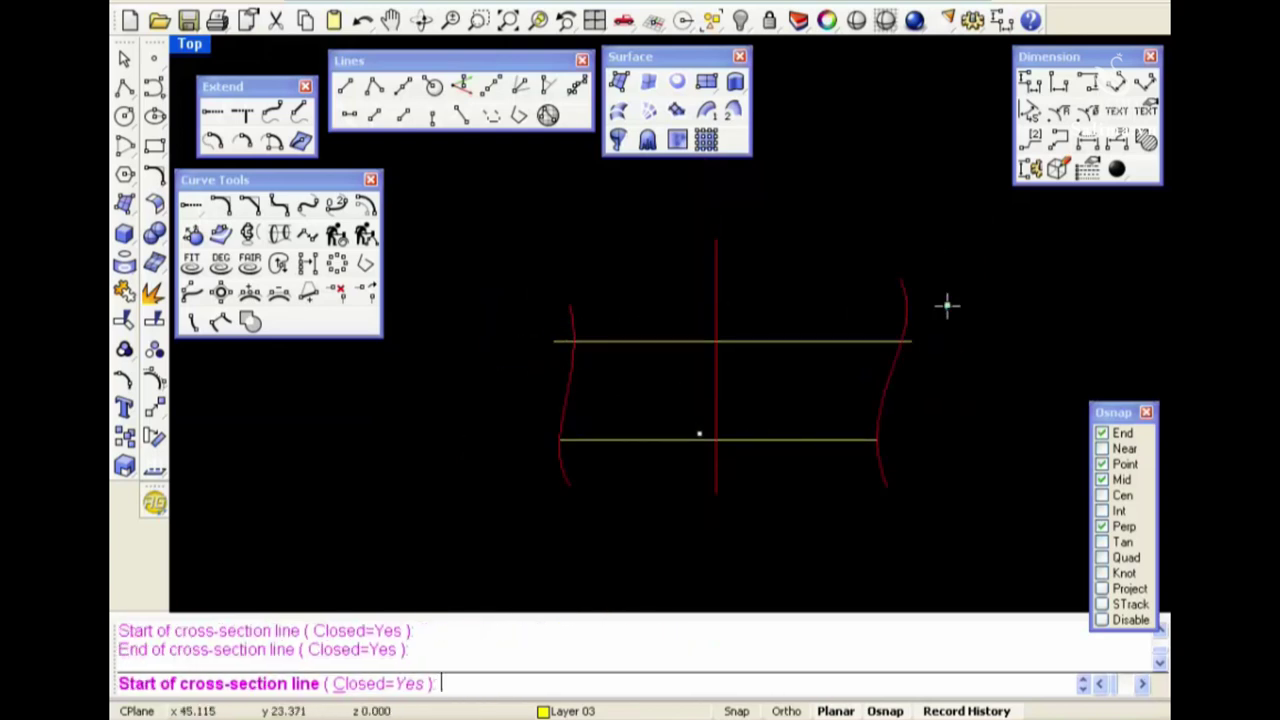
{"action": "key", "text": "ctrl+F4"}
{"action": "right_click_drag", "start_coordinate": [903, 417], "coordinate": [860, 395]}
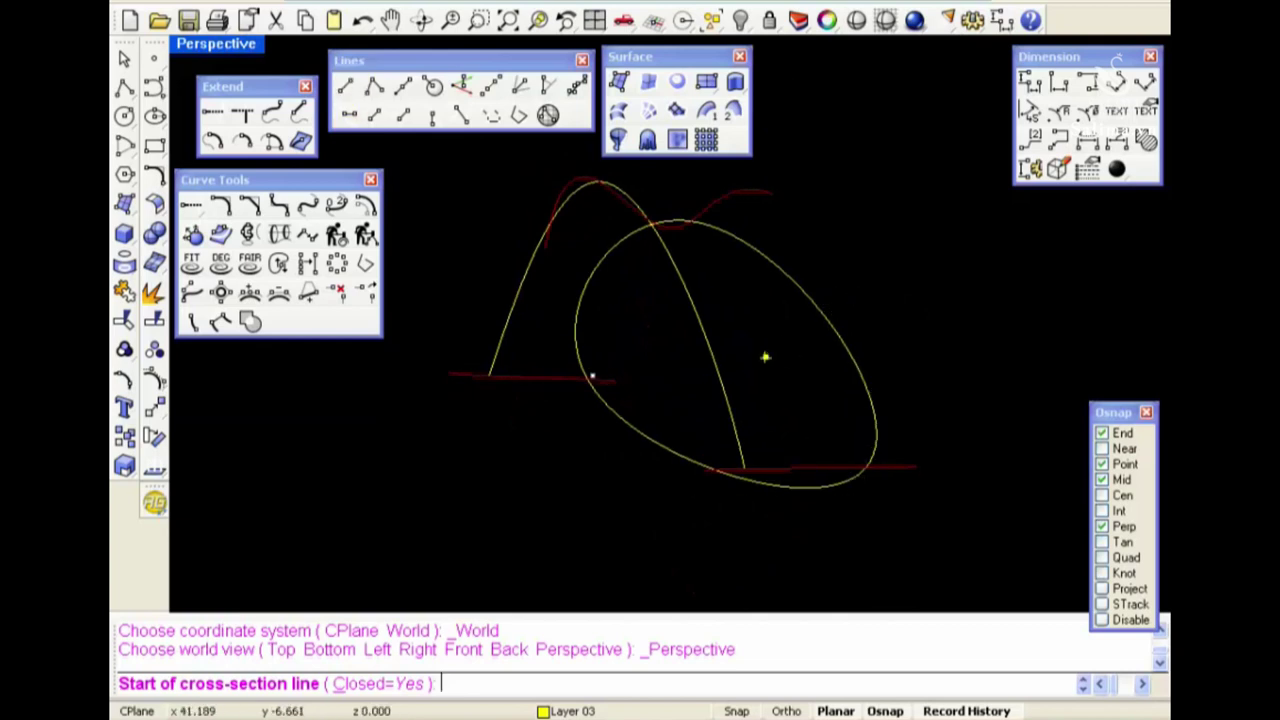
{"action": "mouse_move", "coordinate": [743, 359]}
{"action": "right_mouse_down"}
{"action": "mouse_move", "coordinate": [748, 435]}
{"action": "mouse_move", "coordinate": [837, 337]}
{"action": "mouse_move", "coordinate": [606, 280]}
{"action": "right_mouse_up"}
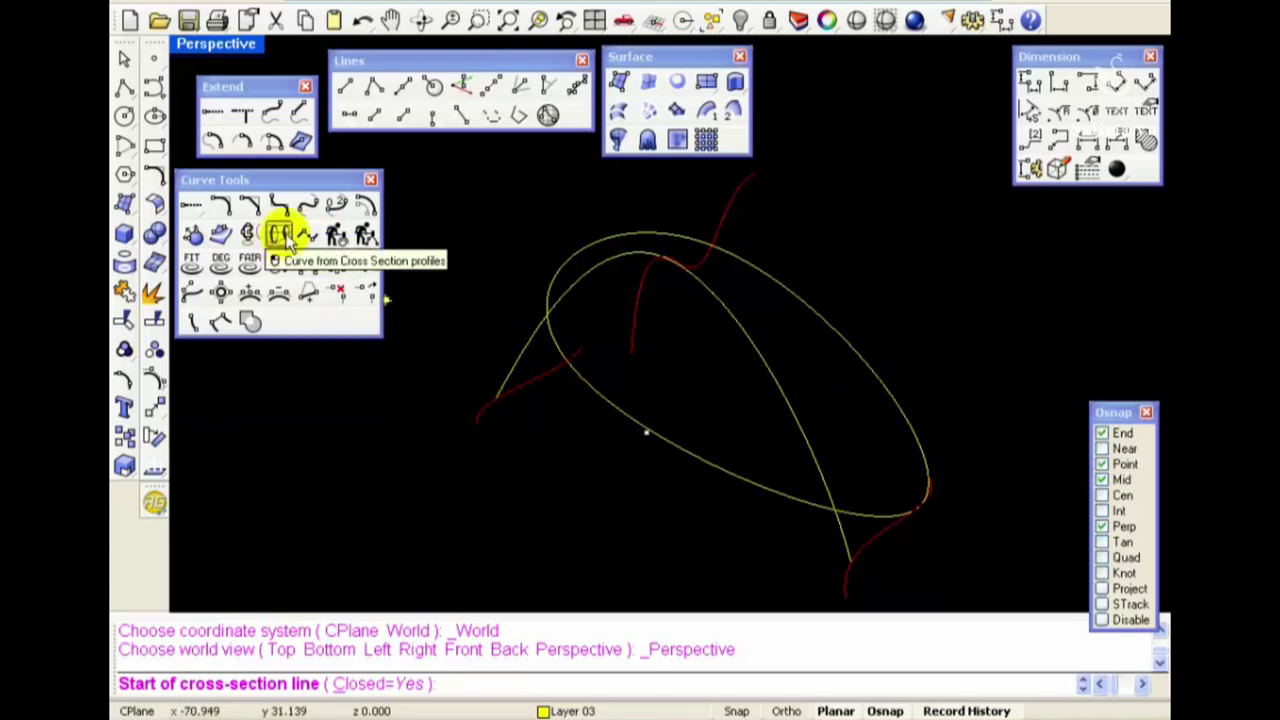
{"action": "right_click_drag", "start_coordinate": [737, 434], "coordinate": [820, 475]}
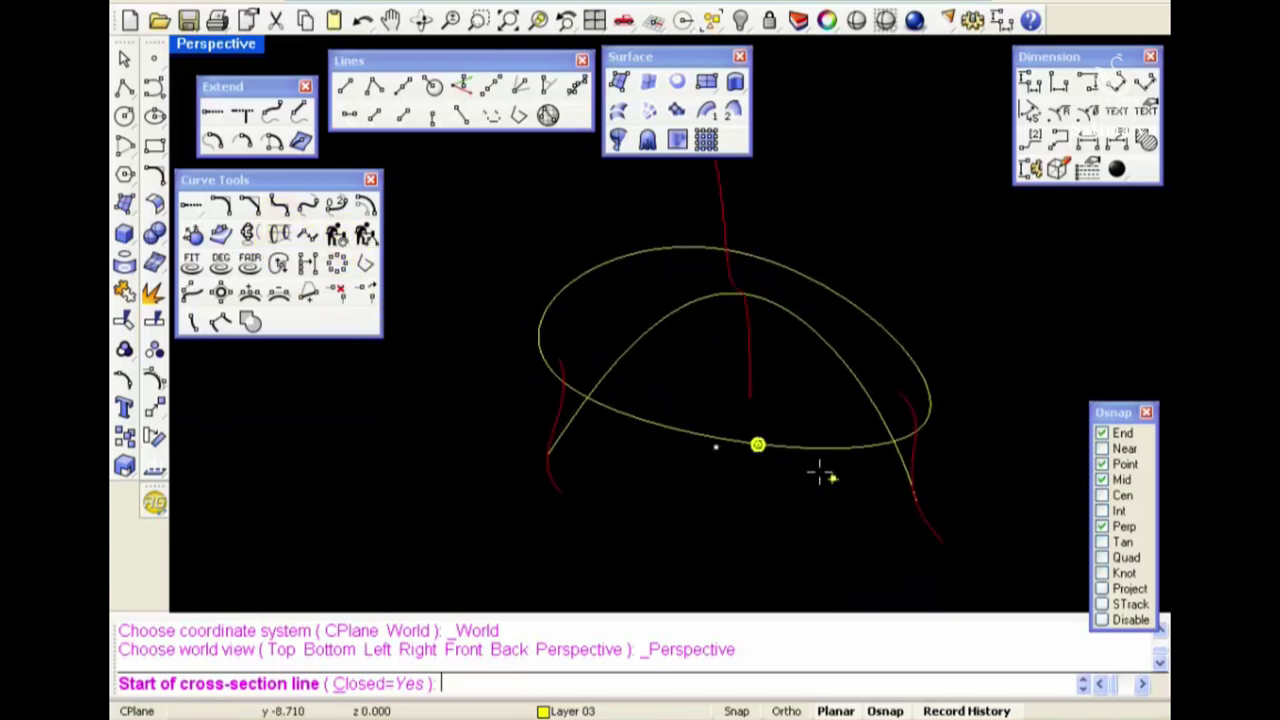
{"action": "right_click_drag", "start_coordinate": [603, 463], "coordinate": [720, 340]}
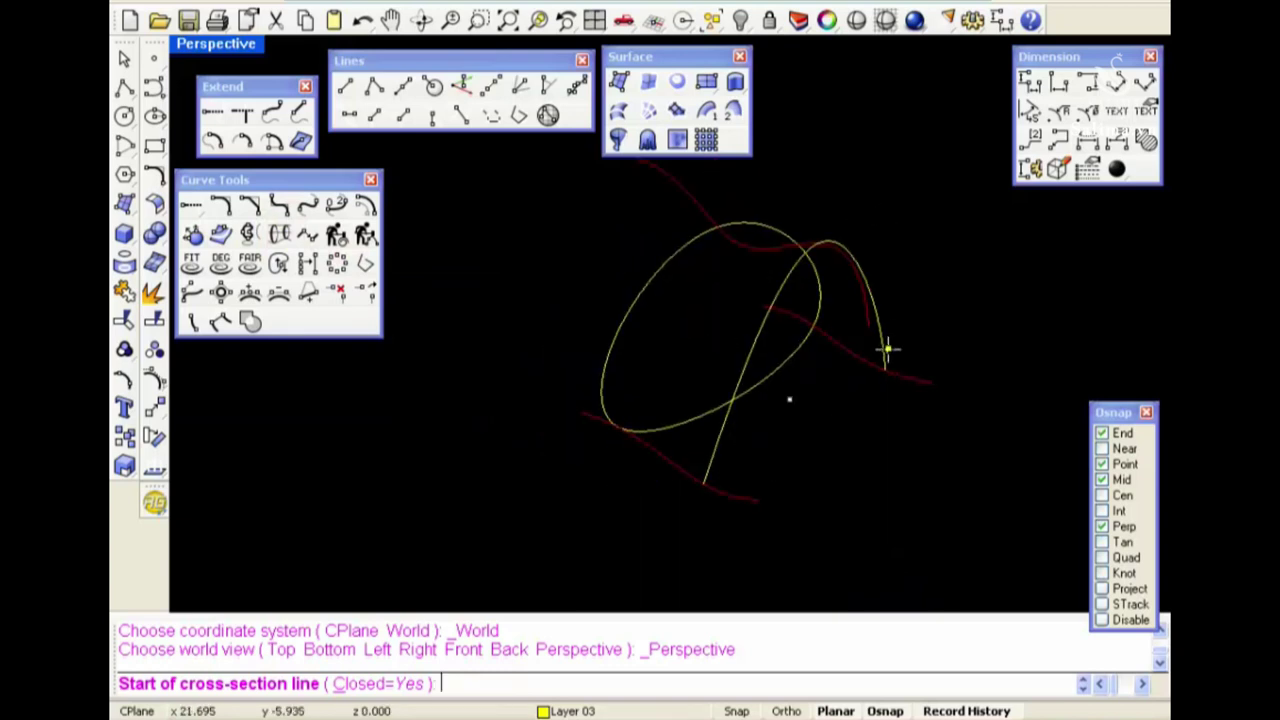
{"action": "right_click_drag", "start_coordinate": [887, 349], "coordinate": [885, 430]}
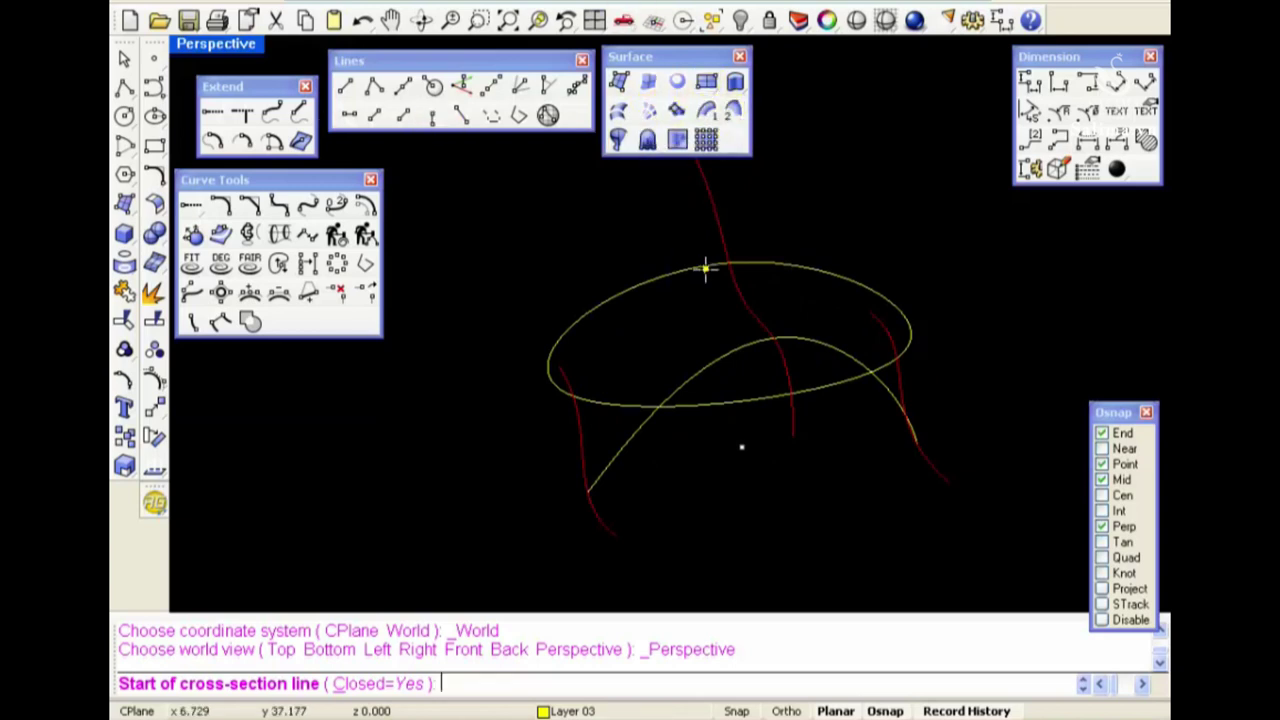
{"action": "key", "text": "Escape"}
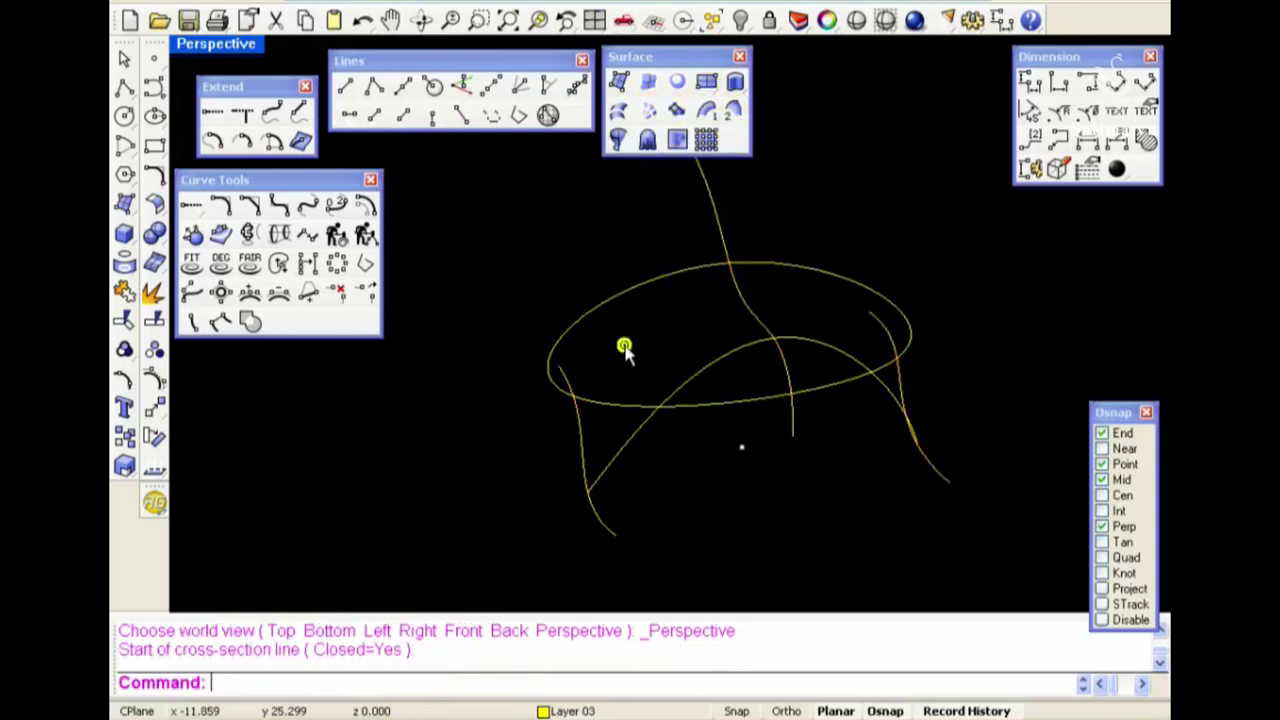
Window-select all the curves in the scene and delete them
{"action": "scroll", "coordinate": [853, 369], "scroll_direction": "down", "scroll_amount": 3}
{"action": "right_click_drag", "start_coordinate": [853, 369], "coordinate": [863, 484]}
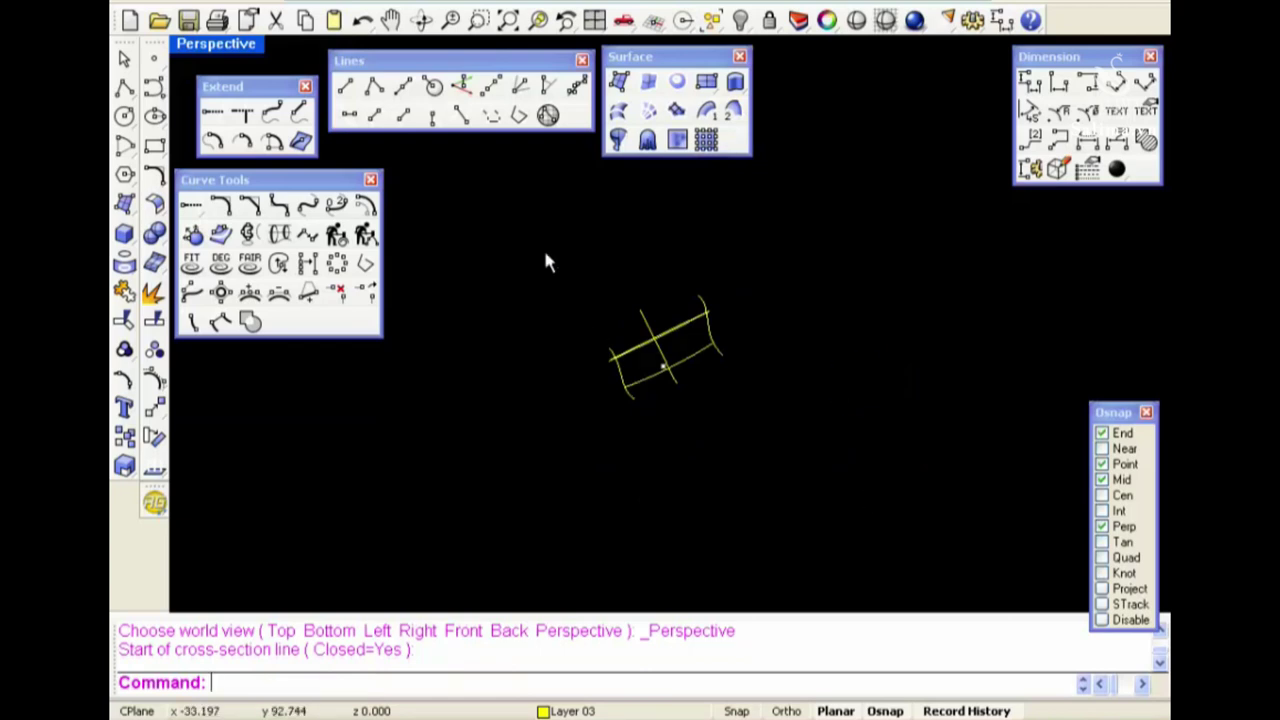
{"action": "left_click_drag", "start_coordinate": [546, 257], "coordinate": [883, 481]}
{"action": "key", "text": "Delete"}
In Top view, draw a four-point freeform curve with the cc command
{"action": "key", "text": "ctrl+F1"}
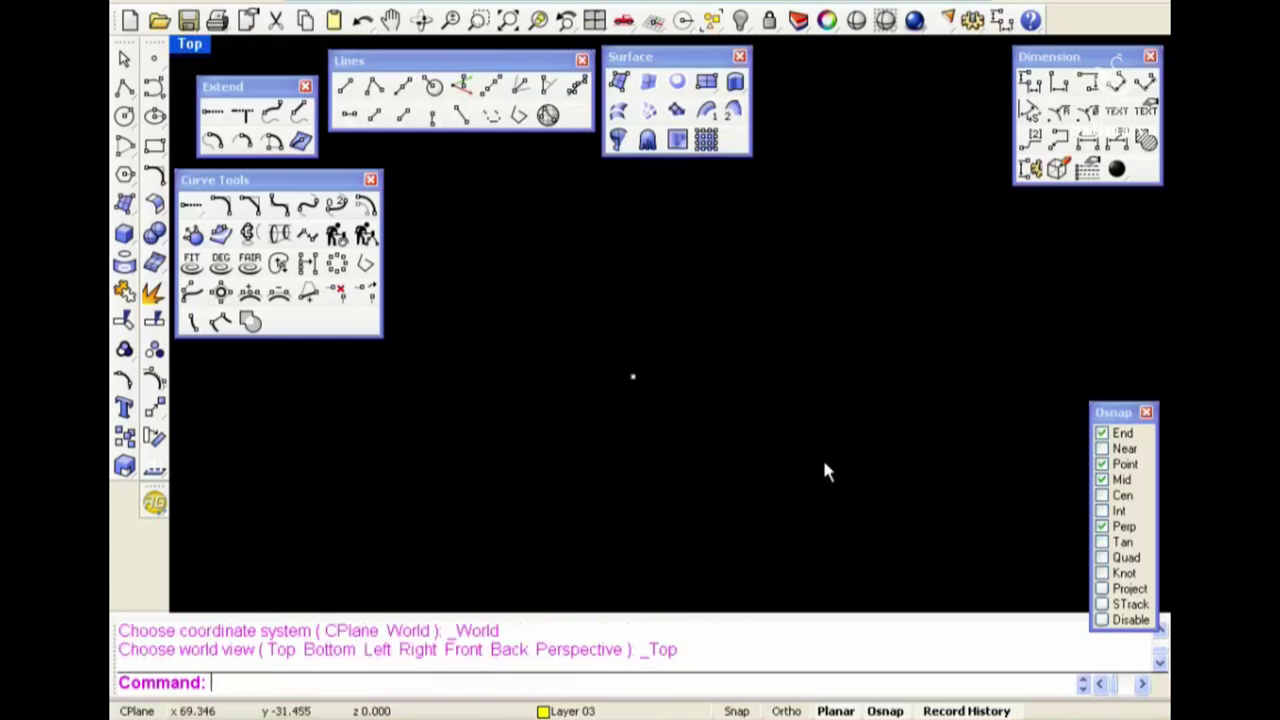
{"action": "type", "text": "cc"}
{"action": "key", "text": "Return"}
{"action": "left_click", "coordinate": [401, 418]}
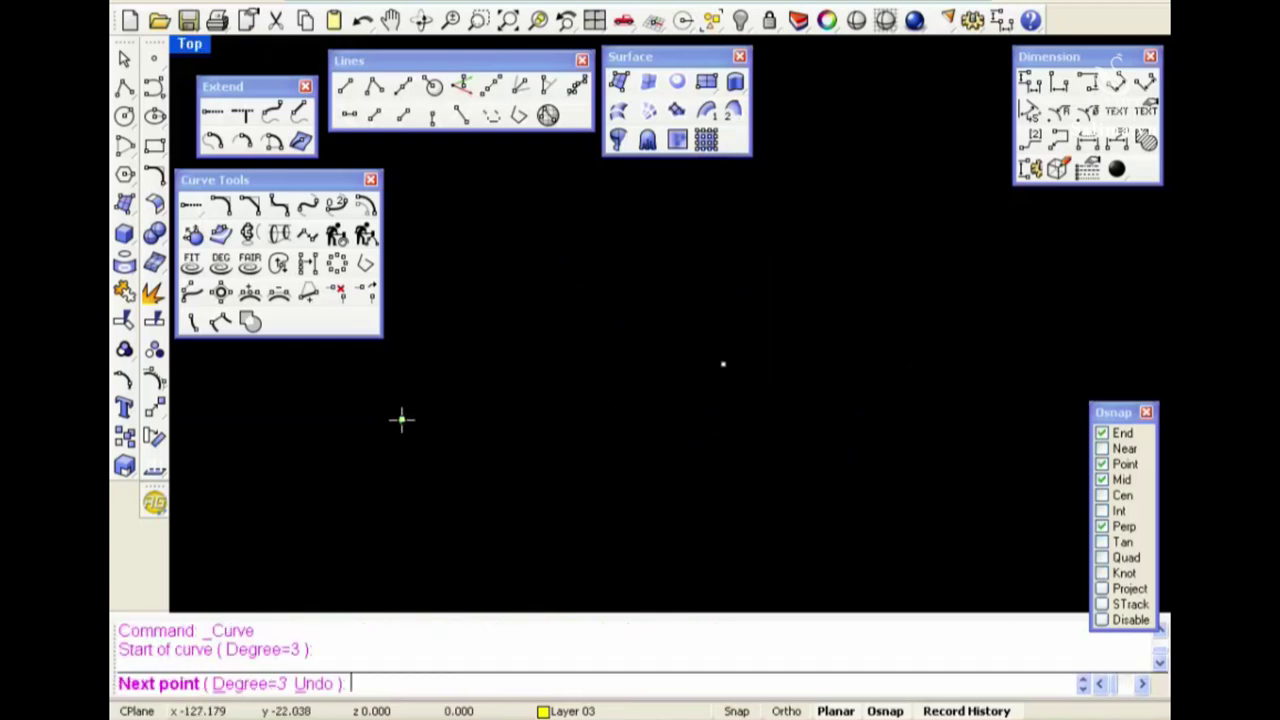
{"action": "left_click", "coordinate": [498, 328]}
{"action": "left_click", "coordinate": [646, 389]}
{"action": "left_click", "coordinate": [740, 314]}
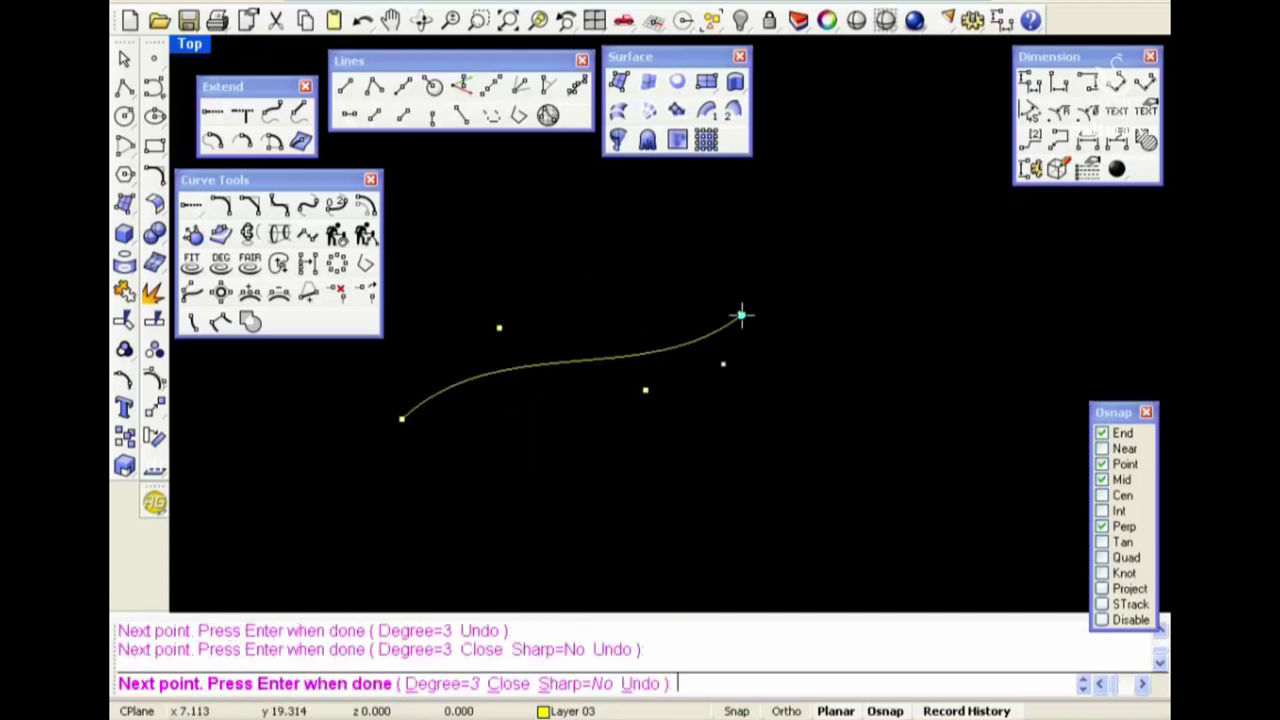
{"action": "key", "text": "Return"}
{"action": "key", "text": "Return"}
Make Default the current layer and draw a second curve starting at the first curve's end
{"action": "left_click", "coordinate": [640, 708]}
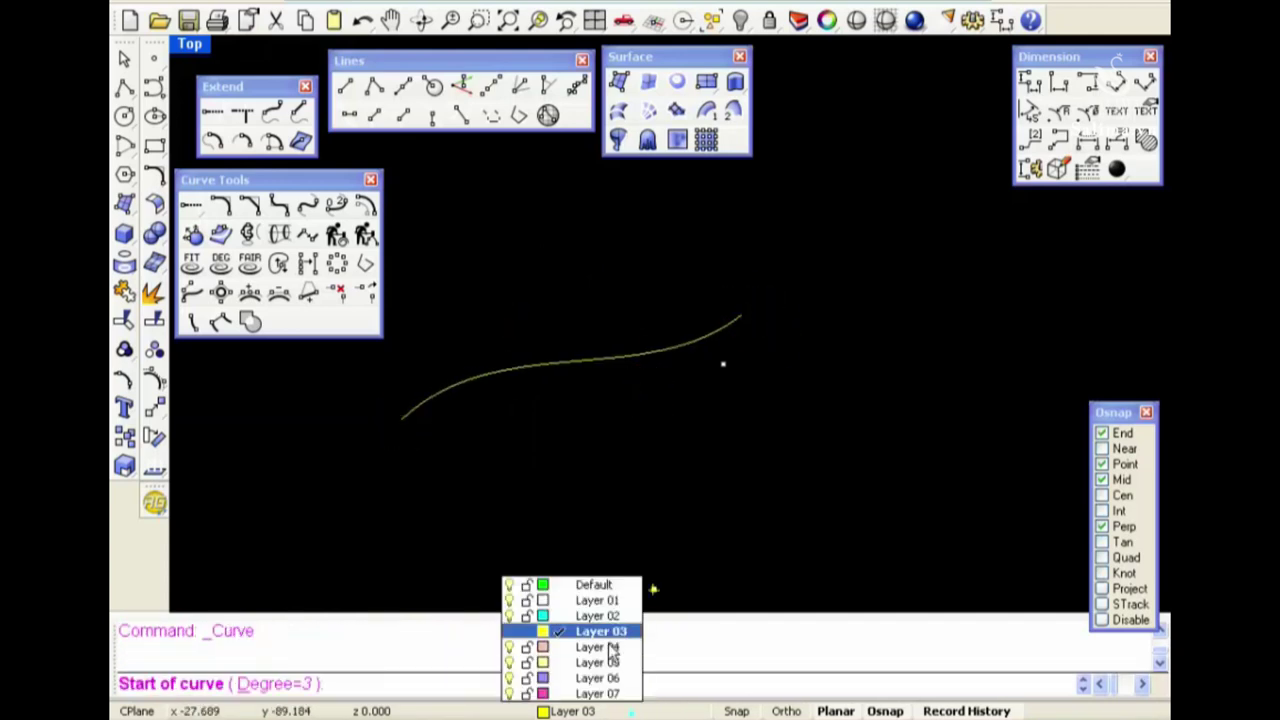
{"action": "left_click", "coordinate": [592, 585]}
{"action": "left_click", "coordinate": [746, 312]}
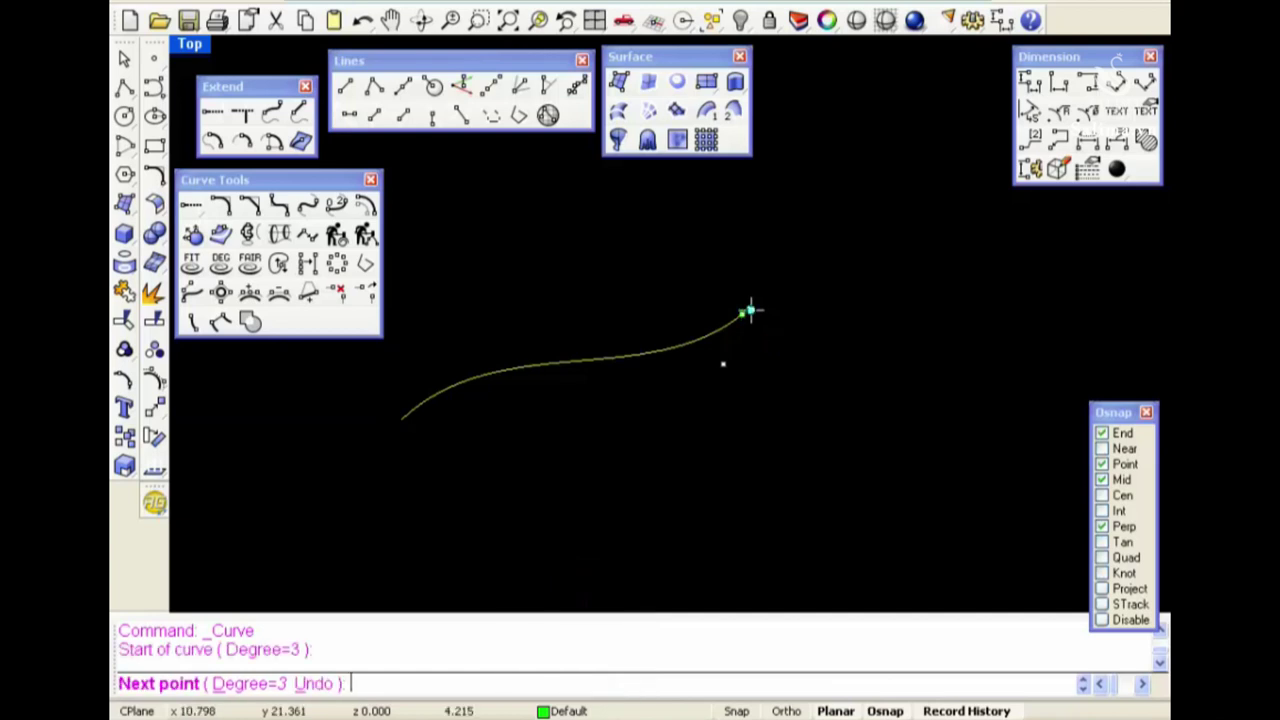
{"action": "left_click", "coordinate": [749, 383]}
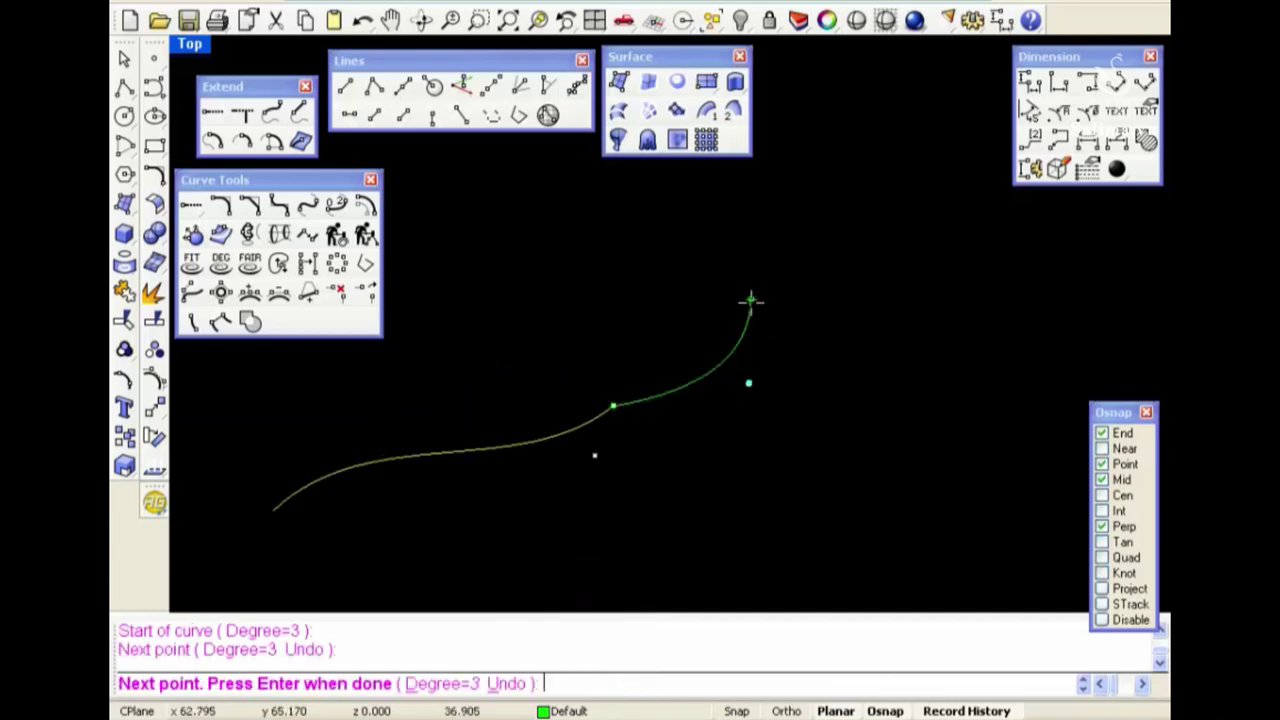
{"action": "left_click", "coordinate": [790, 213]}
{"action": "left_click", "coordinate": [968, 157]}
{"action": "right_click", "coordinate": [968, 157]}
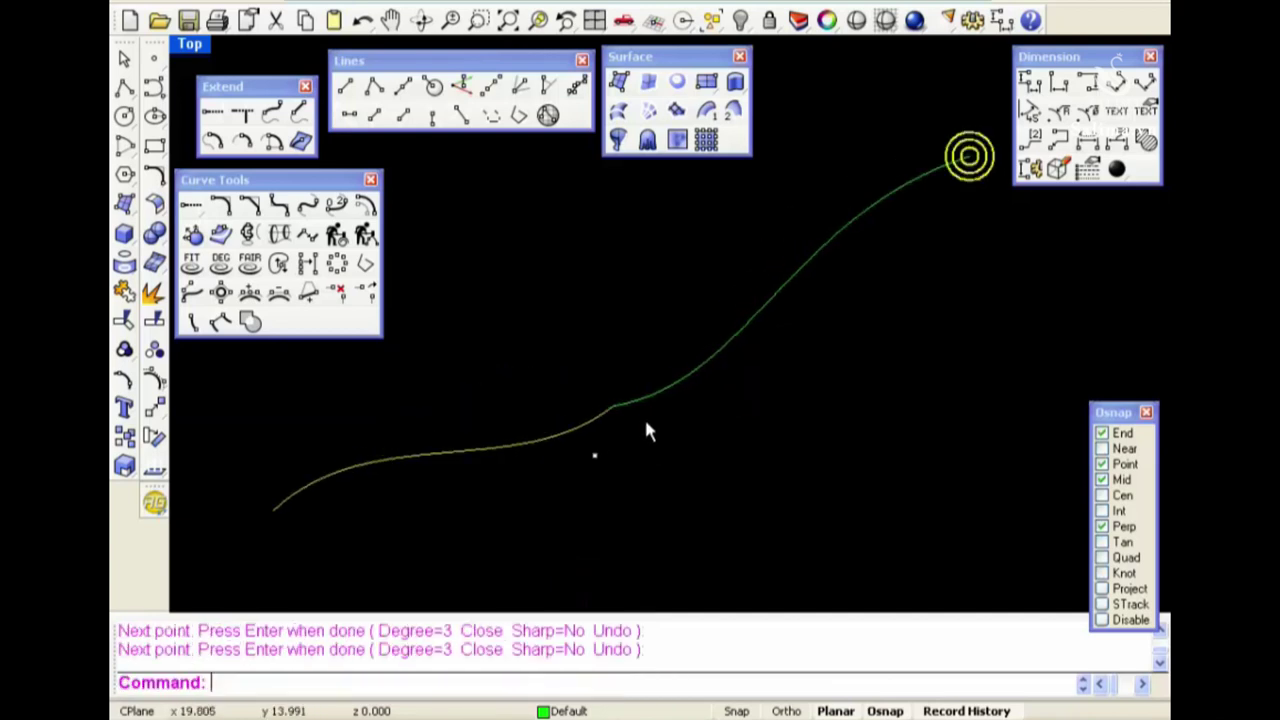
Window-select both curves and reposition the view to show them
{"action": "scroll", "coordinate": [644, 416], "scroll_direction": "up", "scroll_amount": 1}
{"action": "scroll", "coordinate": [661, 415], "scroll_direction": "up", "scroll_amount": 1}
{"action": "scroll", "coordinate": [748, 440], "scroll_direction": "down", "scroll_amount": 2}
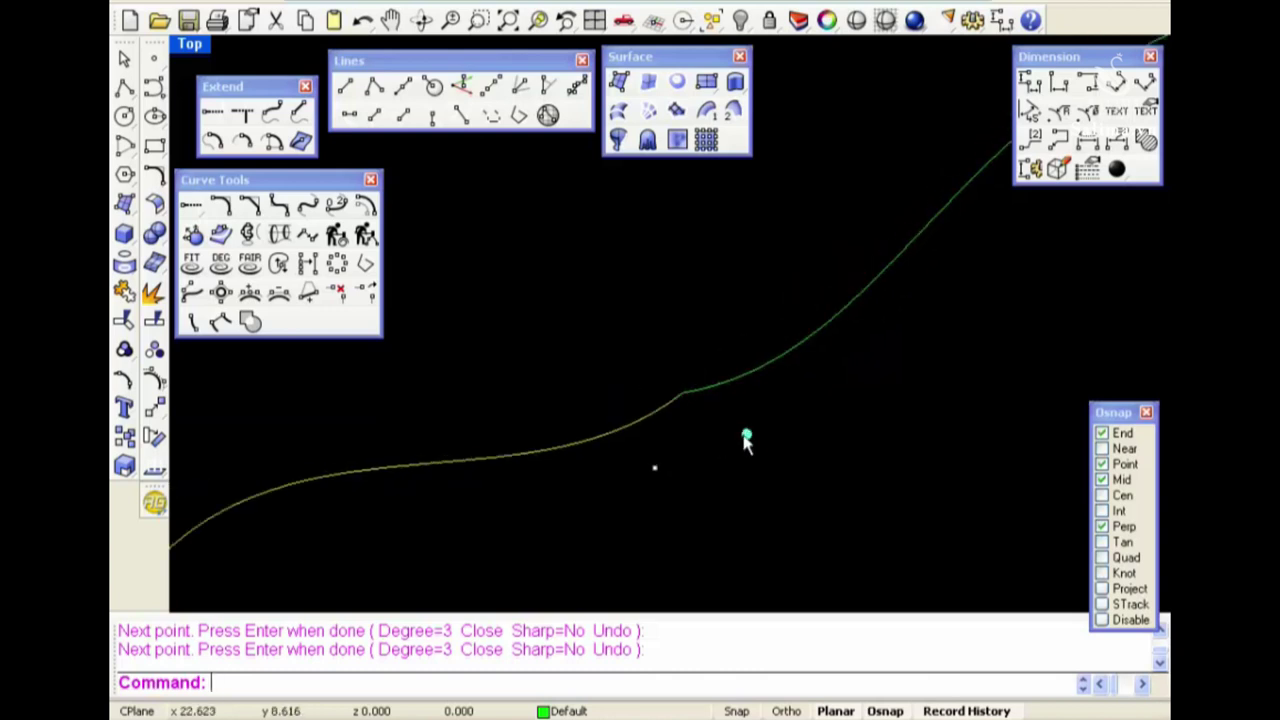
{"action": "scroll", "coordinate": [740, 442], "scroll_direction": "down", "scroll_amount": 1}
{"action": "scroll", "coordinate": [675, 410], "scroll_direction": "up", "scroll_amount": 1}
{"action": "mouse_move", "coordinate": [843, 521]}
{"action": "left_mouse_down"}
{"action": "mouse_move", "coordinate": [486, 243]}
{"action": "mouse_move", "coordinate": [834, 480]}
{"action": "left_mouse_up"}
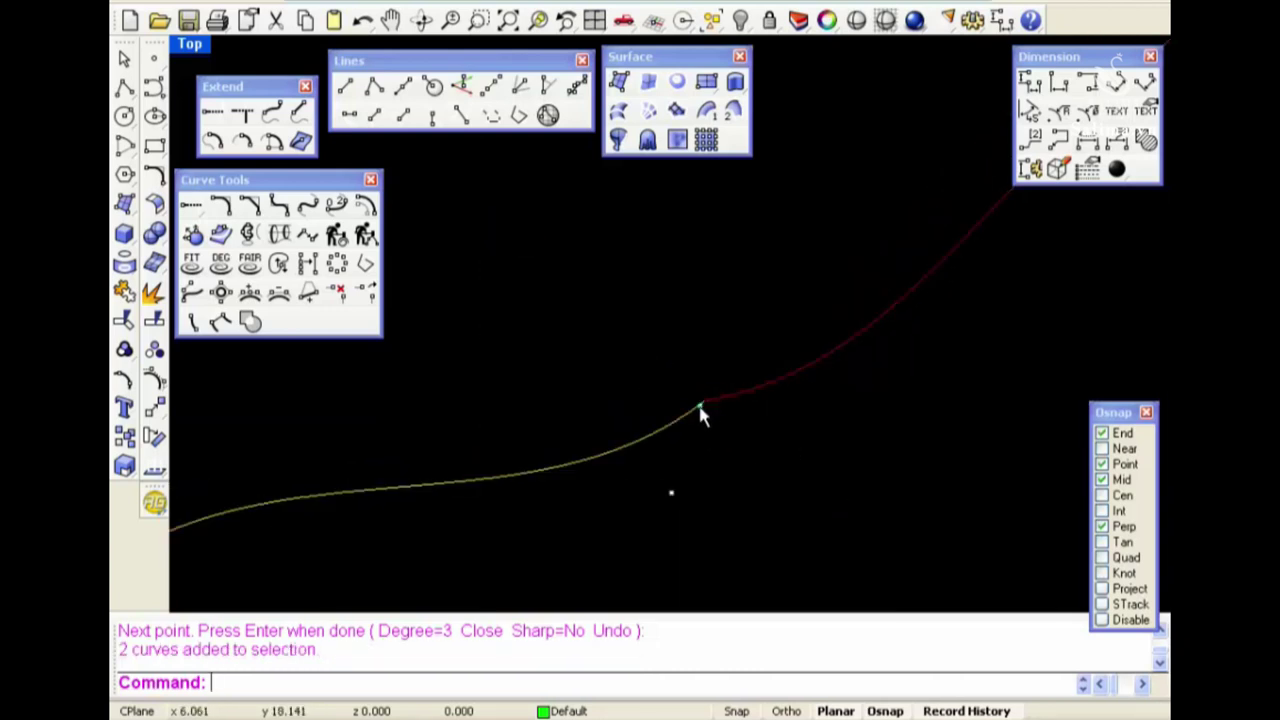
{"action": "left_click_drag", "start_coordinate": [666, 360], "coordinate": [792, 470]}
{"action": "left_click_drag", "start_coordinate": [650, 362], "coordinate": [651, 367]}
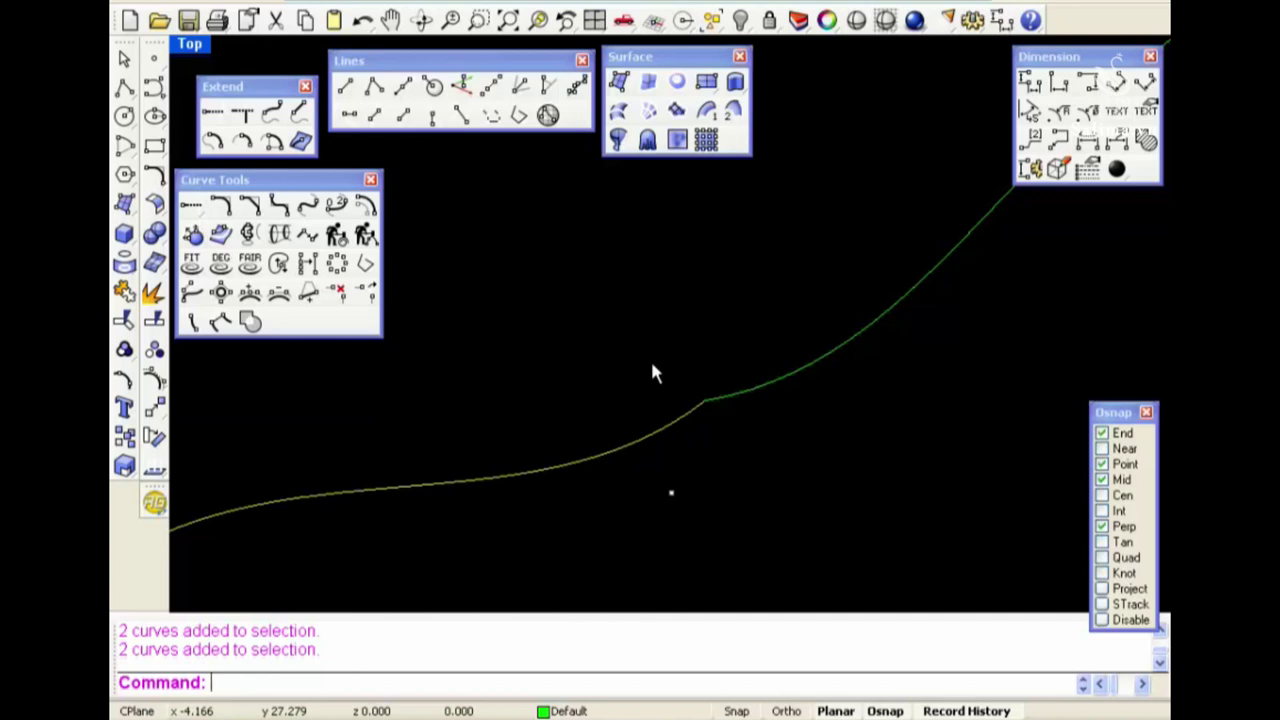
{"action": "scroll", "coordinate": [652, 373], "scroll_direction": "down", "scroll_amount": 2}
{"action": "right_click_drag", "start_coordinate": [777, 426], "coordinate": [682, 438]}
{"action": "left_click", "coordinate": [305, 235]}
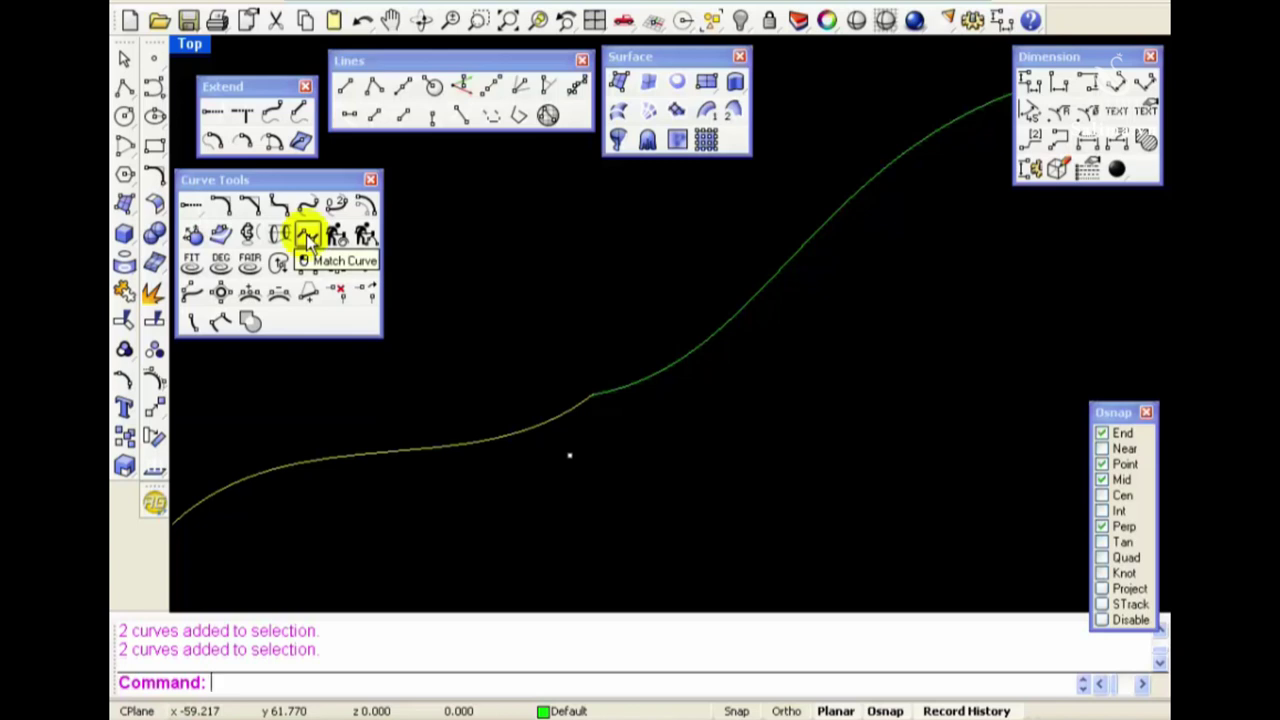
Match the upper curve to the lower with Tangency, preserving tangency at the other end
{"action": "left_click", "coordinate": [308, 238]}
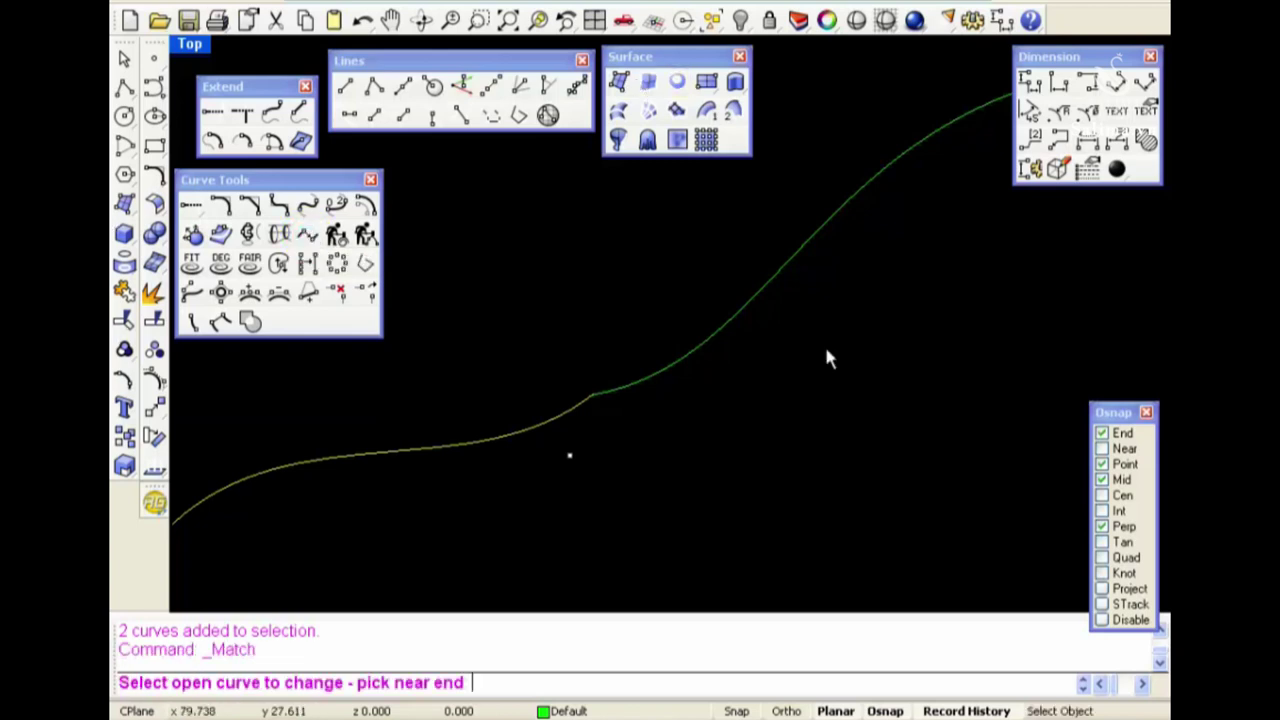
{"action": "right_click_drag", "start_coordinate": [660, 466], "coordinate": [697, 495]}
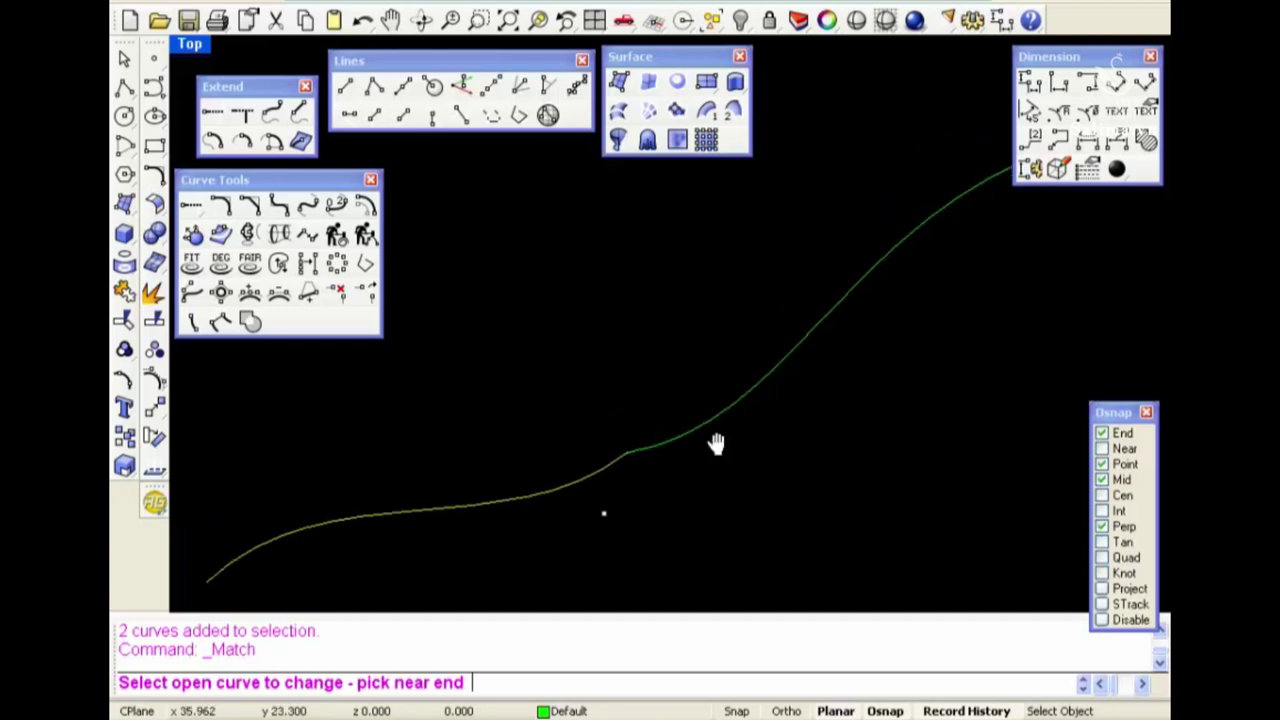
{"action": "right_click_drag", "start_coordinate": [714, 443], "coordinate": [695, 402]}
{"action": "left_click", "coordinate": [674, 392]}
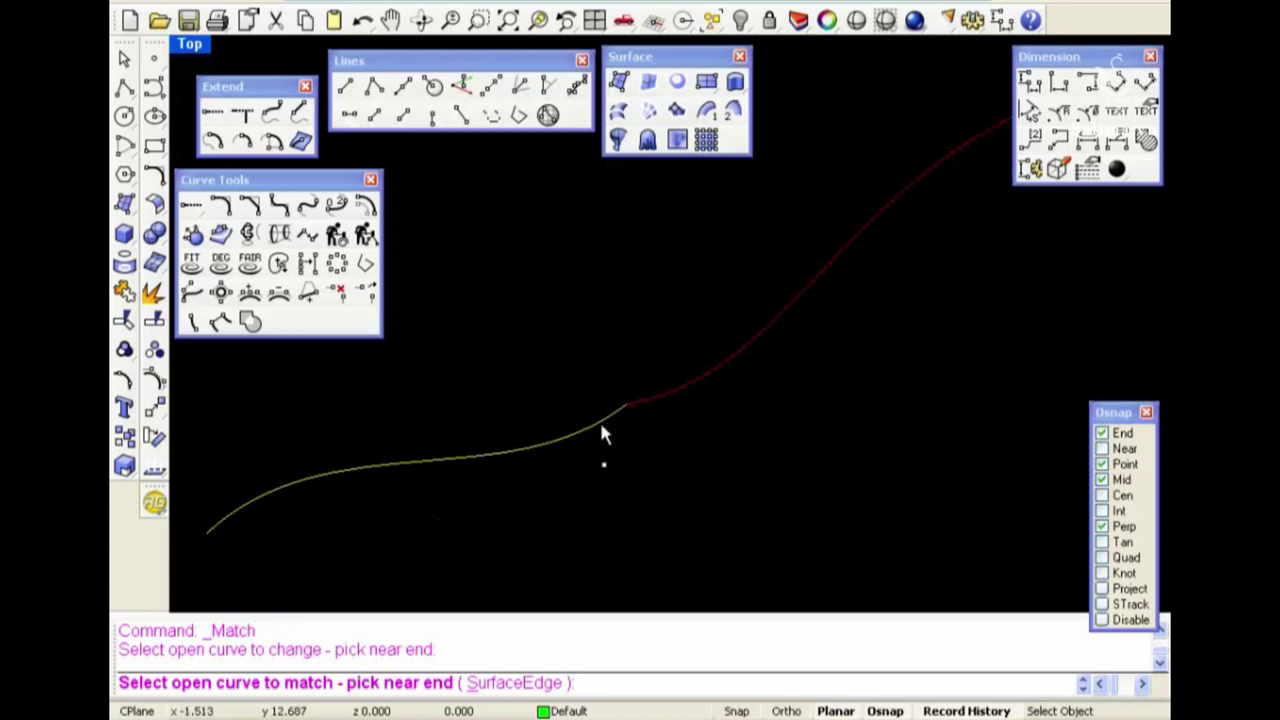
{"action": "left_click", "coordinate": [599, 429]}
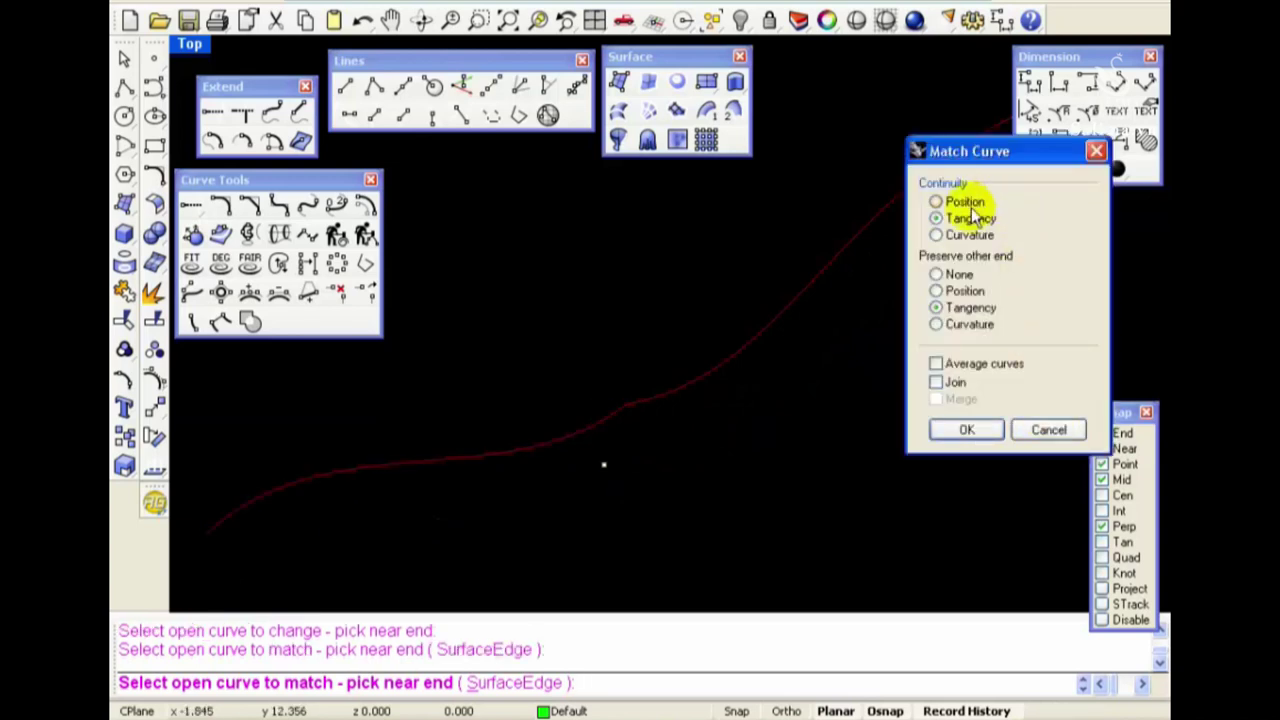
{"action": "left_click", "coordinate": [960, 312]}
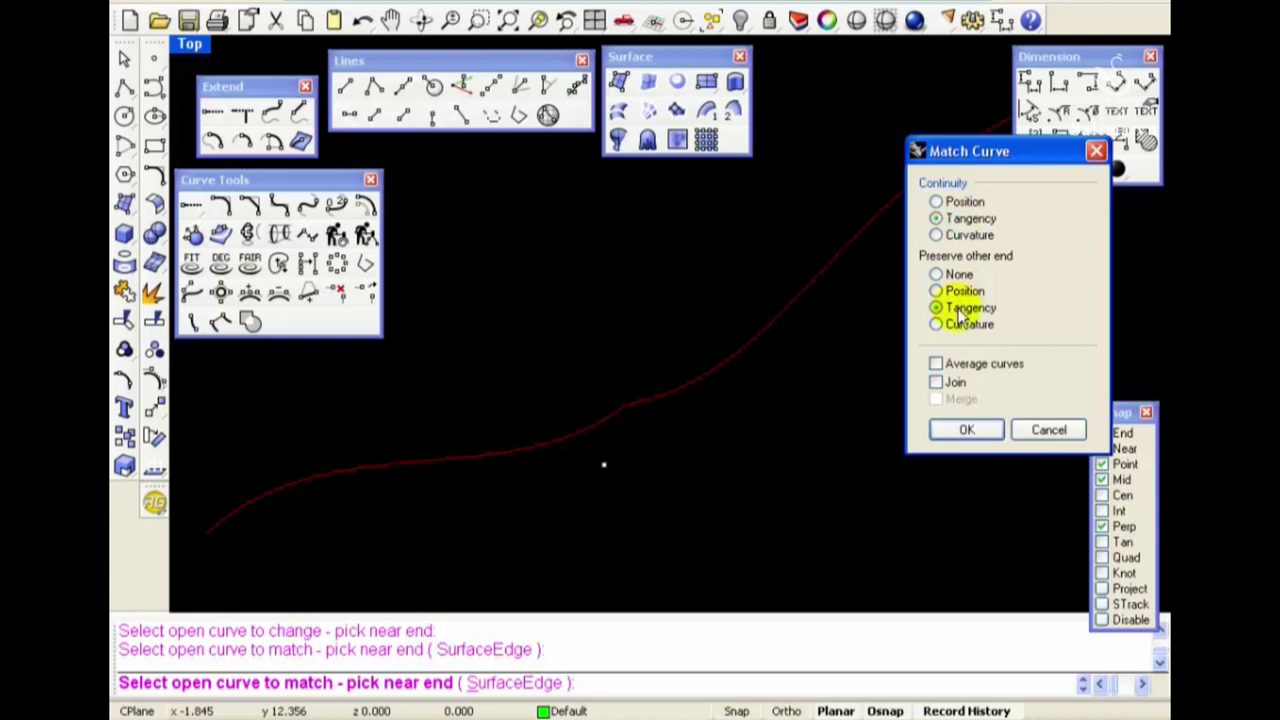
{"action": "left_click", "coordinate": [975, 433]}
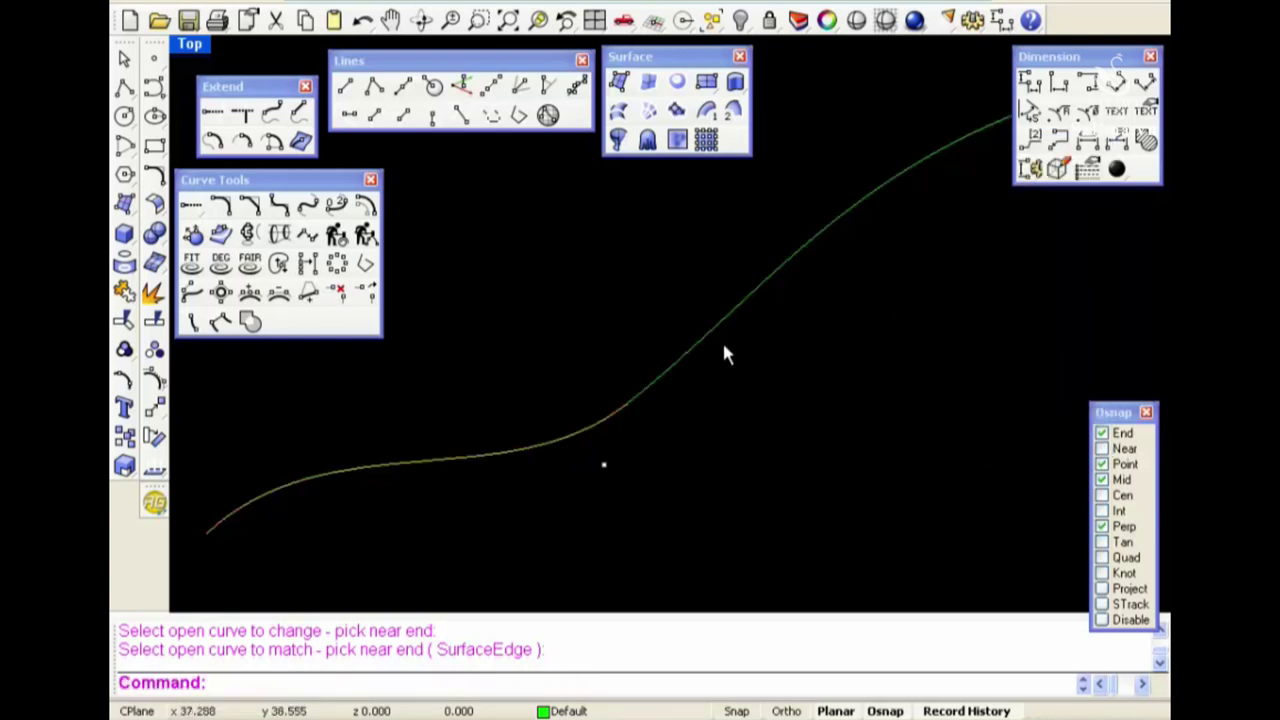
Inspect the matched upper curve, then undo the match
{"action": "left_click", "coordinate": [708, 343]}
{"action": "left_click", "coordinate": [771, 386]}
{"action": "key", "text": "ctrl+z"}
{"action": "left_click", "coordinate": [707, 362]}
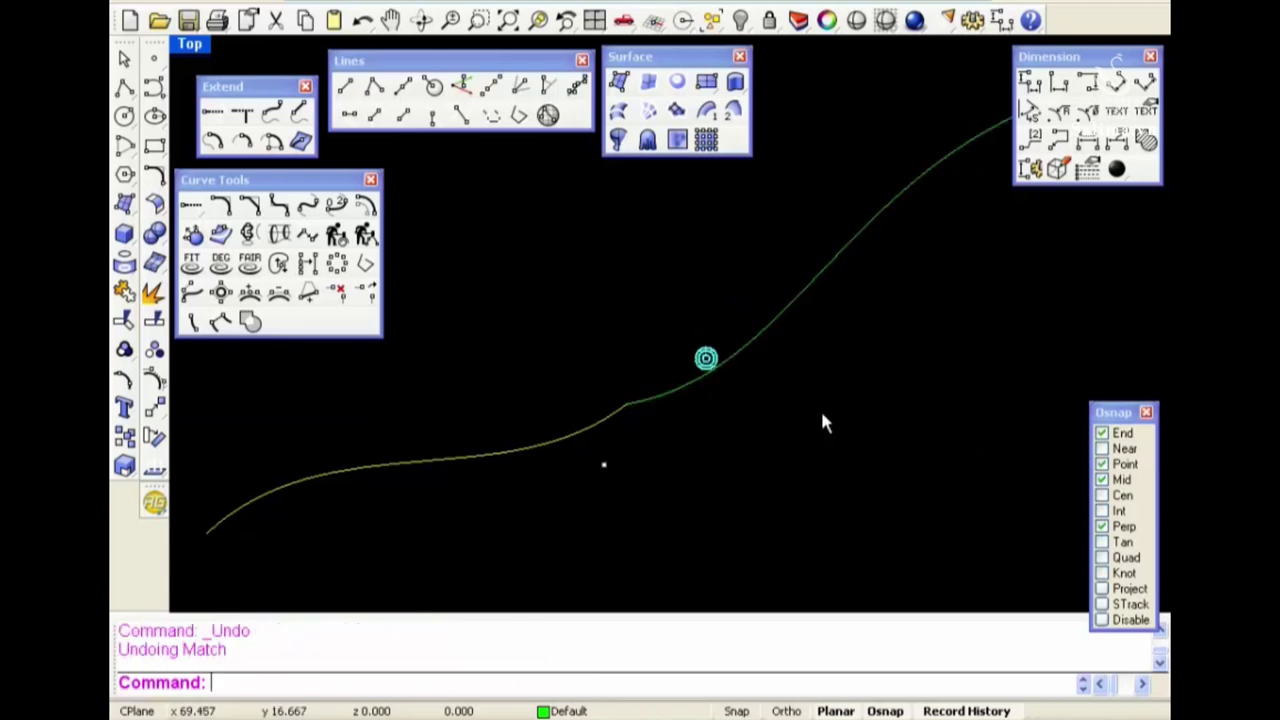
Reapply the tangency match between the two curve ends and select both curves
{"action": "left_click", "coordinate": [308, 240]}
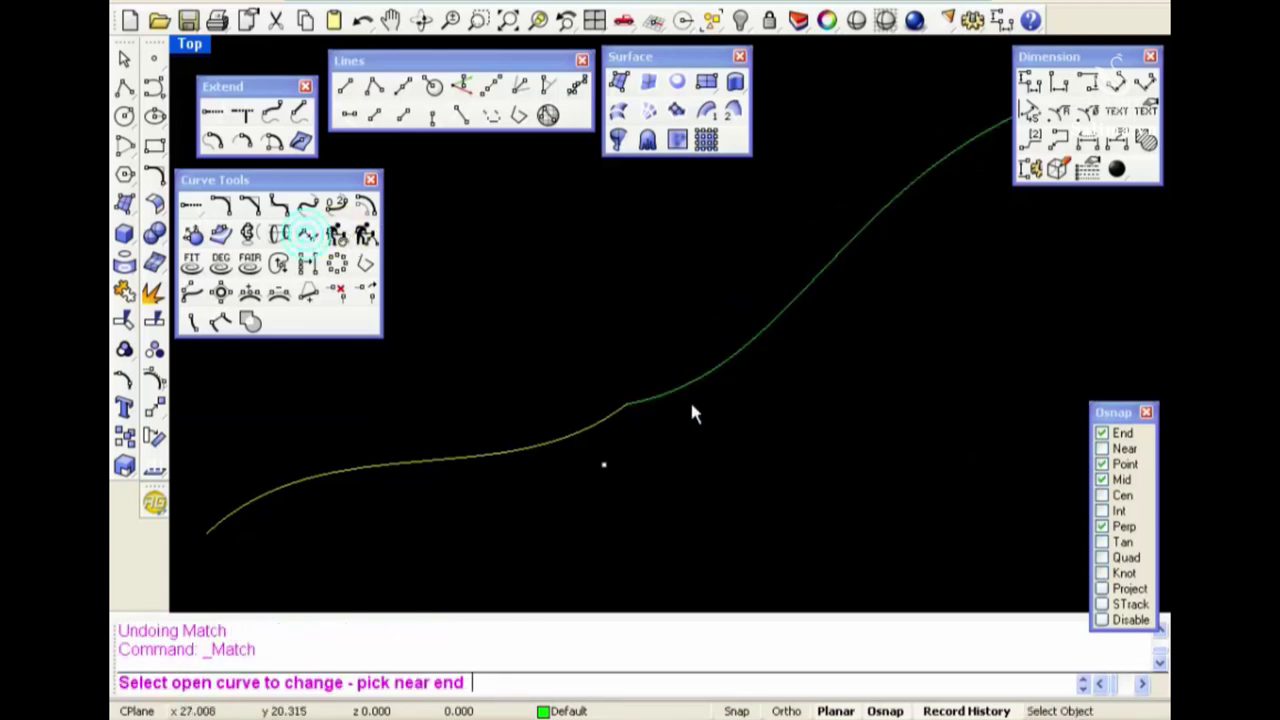
{"action": "left_click", "coordinate": [688, 395]}
{"action": "left_click", "coordinate": [614, 421]}
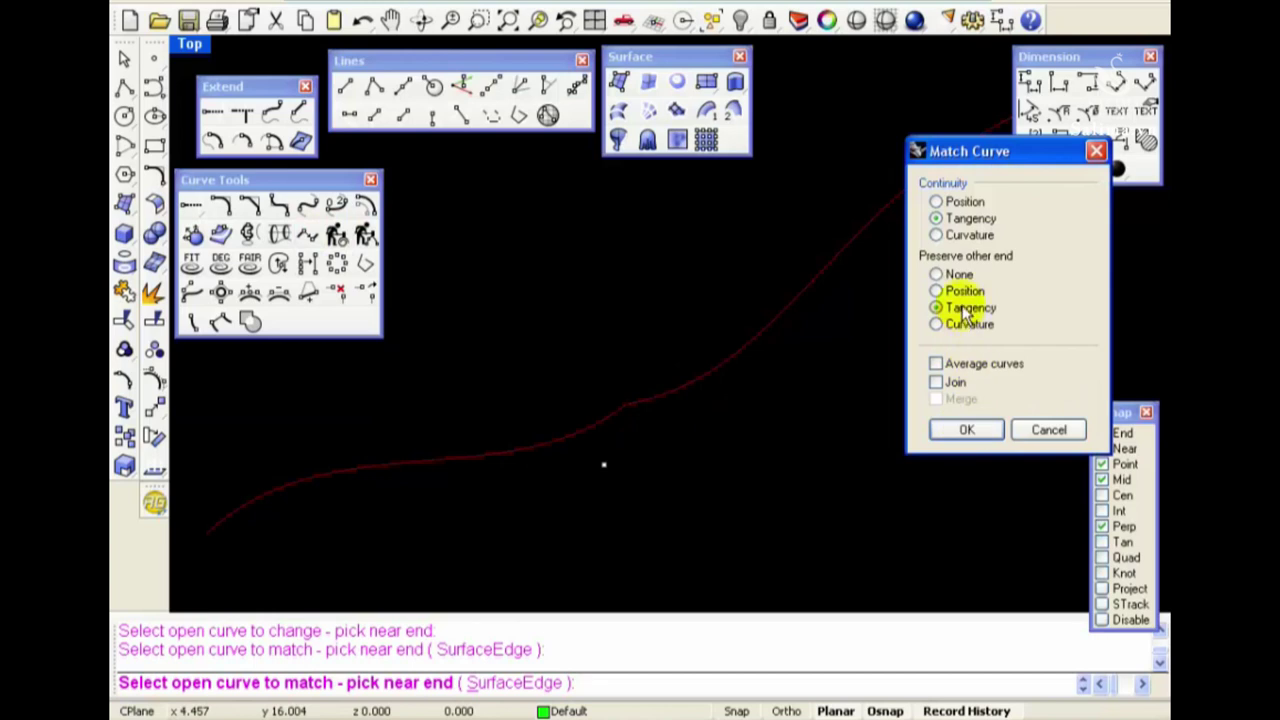
{"action": "left_click", "coordinate": [967, 432]}
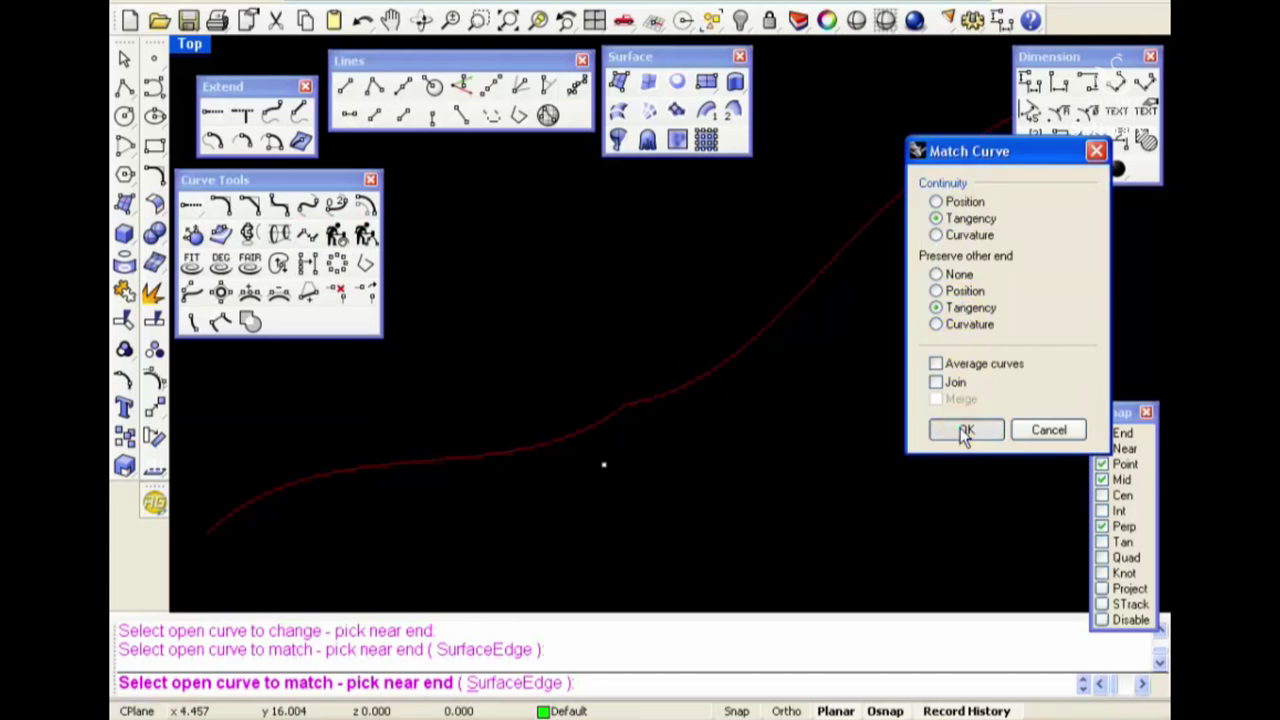
{"action": "left_click", "coordinate": [541, 358]}
{"action": "left_click", "coordinate": [697, 451]}
{"action": "left_click", "coordinate": [526, 316]}
{"action": "left_click", "coordinate": [749, 486]}
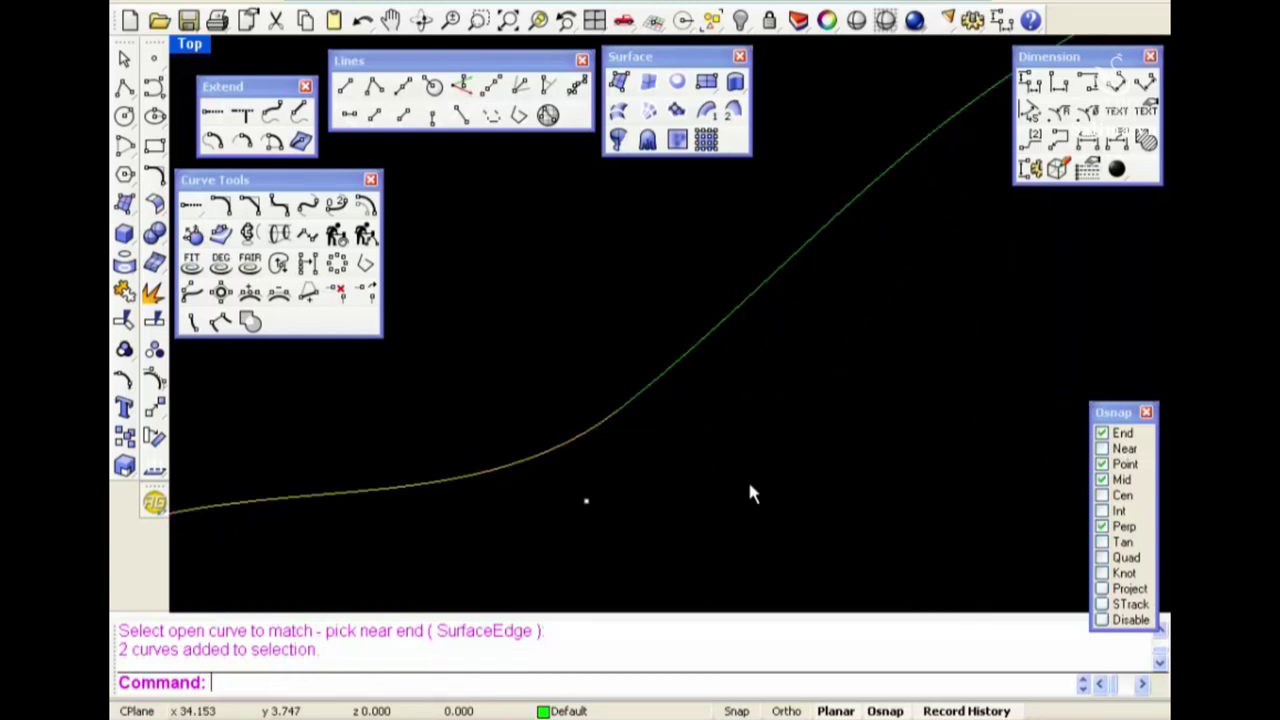
Recentre the view, inspect the upper curve, and undo the match to restore the kink
{"action": "scroll", "coordinate": [751, 488], "scroll_direction": "down", "scroll_amount": 1}
{"action": "scroll", "coordinate": [771, 486], "scroll_direction": "down", "scroll_amount": 2}
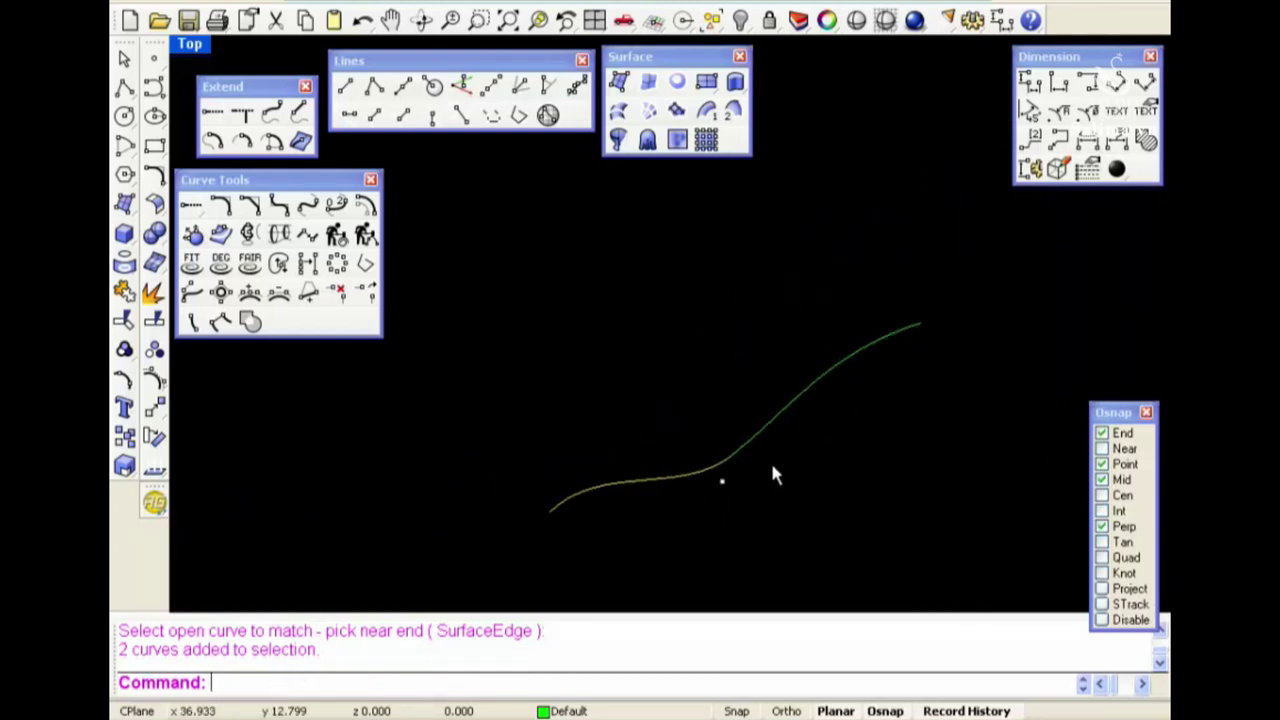
{"action": "mouse_move", "coordinate": [771, 474]}
{"action": "right_mouse_down"}
{"action": "mouse_move", "coordinate": [678, 382]}
{"action": "mouse_move", "coordinate": [673, 360]}
{"action": "right_mouse_up"}
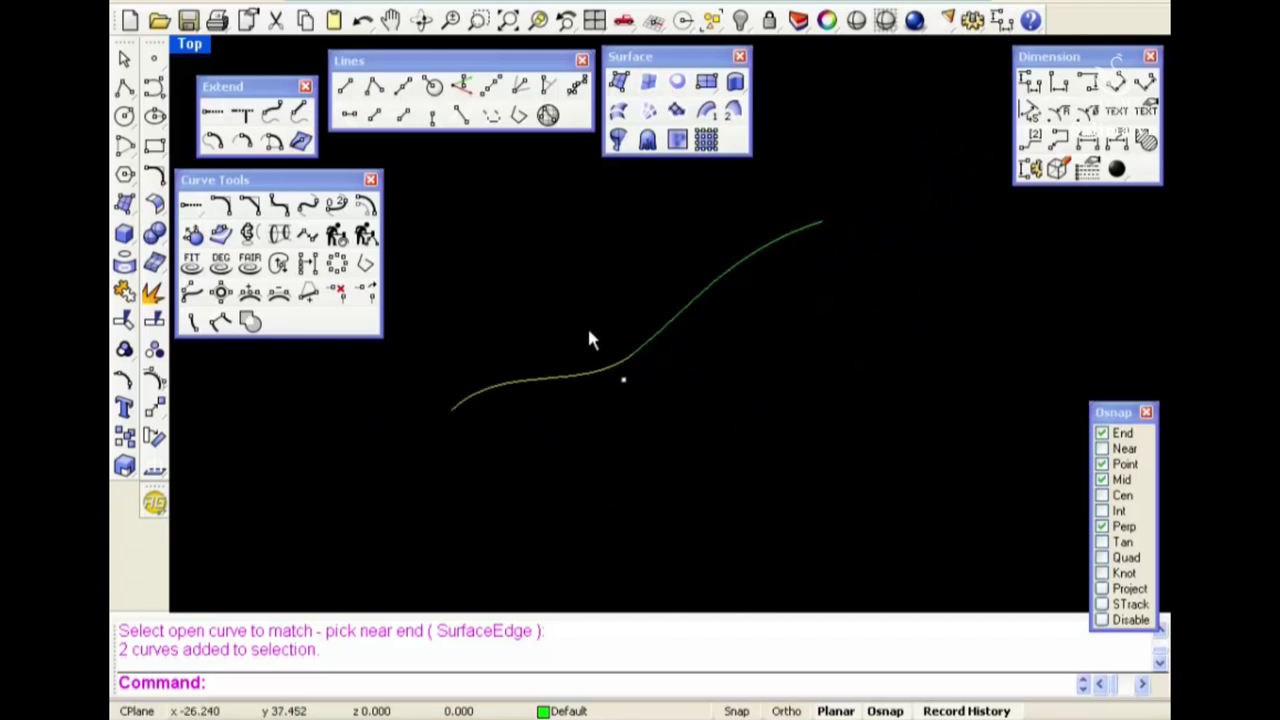
{"action": "scroll", "coordinate": [671, 420], "scroll_direction": "up", "scroll_amount": 2}
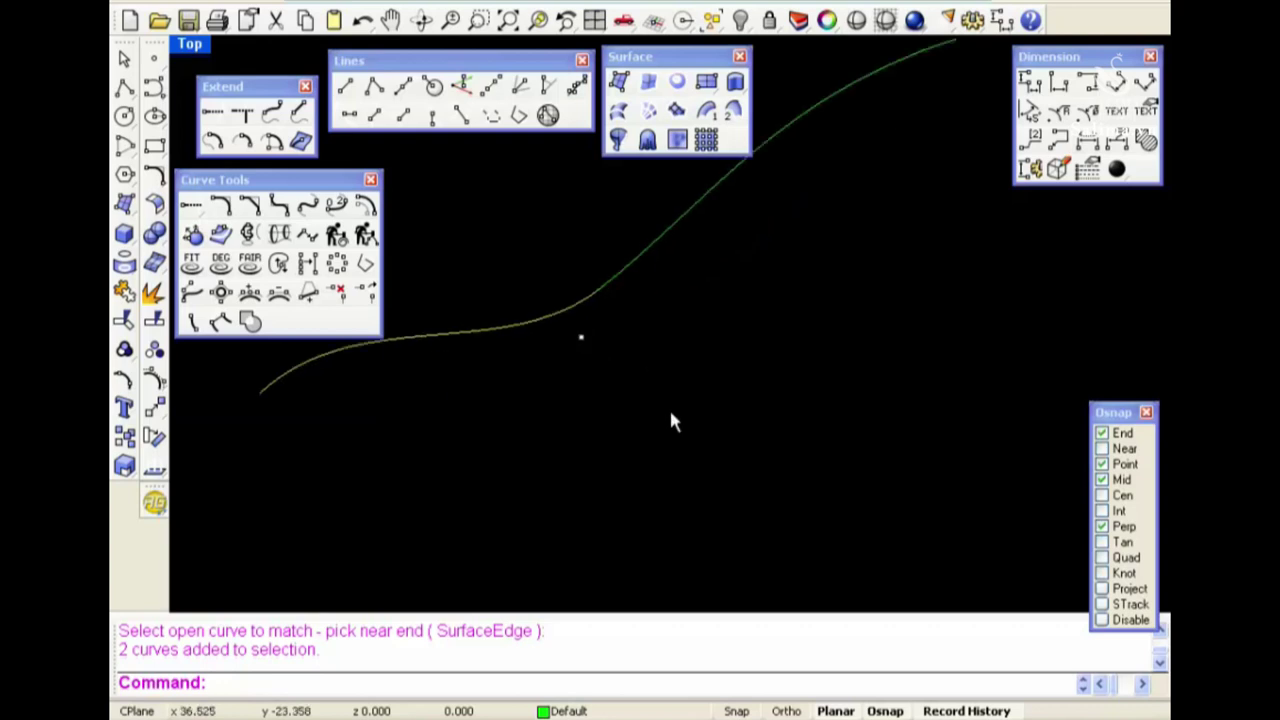
{"action": "right_click_drag", "start_coordinate": [690, 308], "coordinate": [753, 428]}
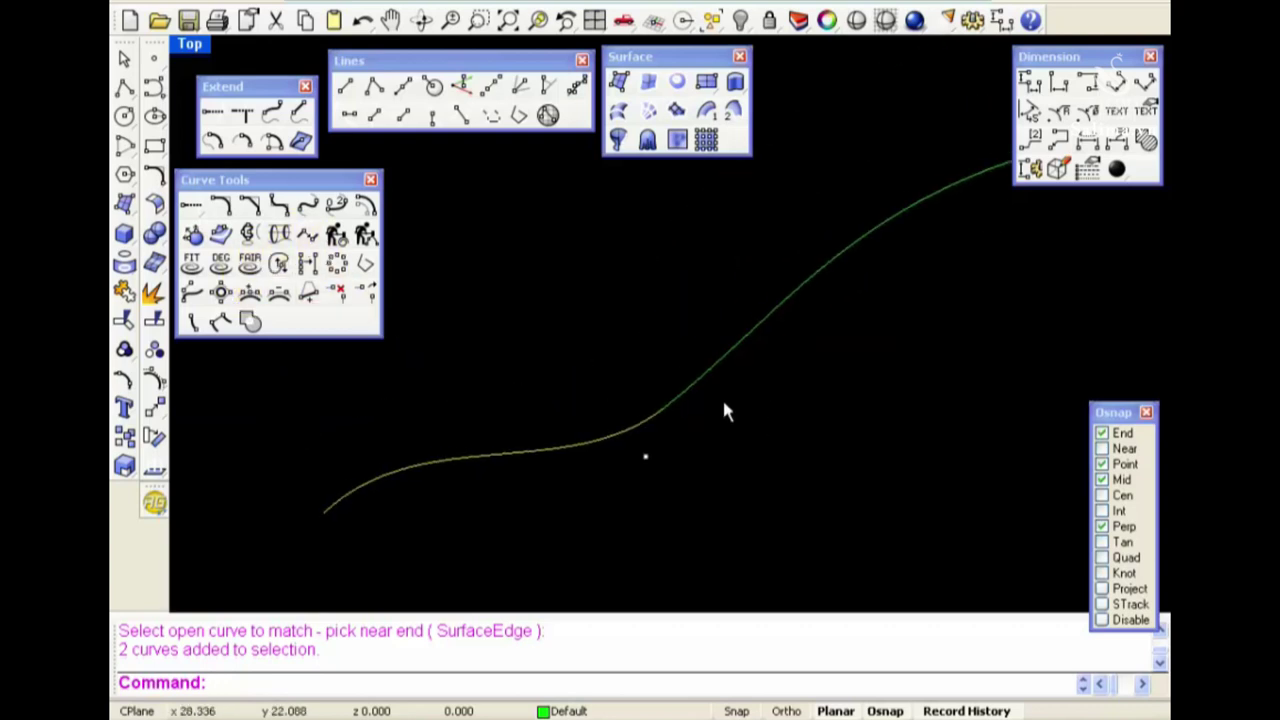
{"action": "left_click", "coordinate": [698, 388]}
{"action": "left_click", "coordinate": [822, 428]}
{"action": "right_click_drag", "start_coordinate": [896, 285], "coordinate": [838, 328]}
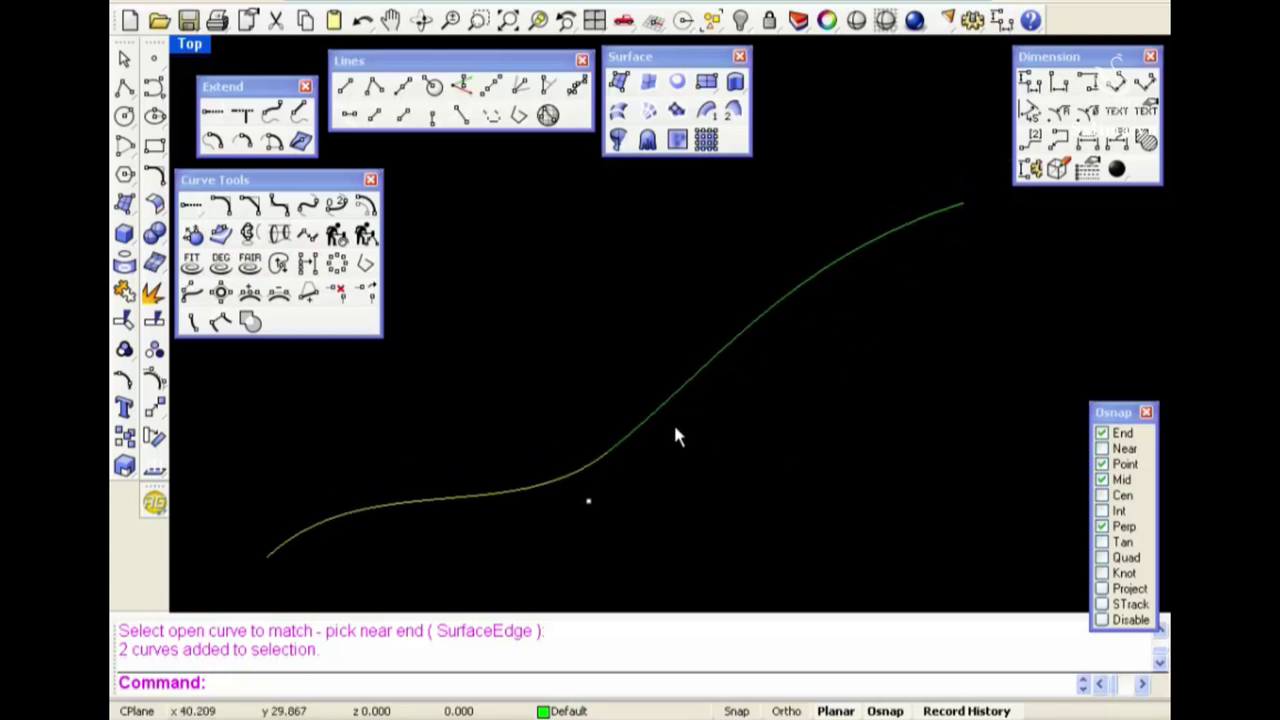
{"action": "key", "text": "ctrl+z"}
{"action": "left_click", "coordinate": [755, 449]}
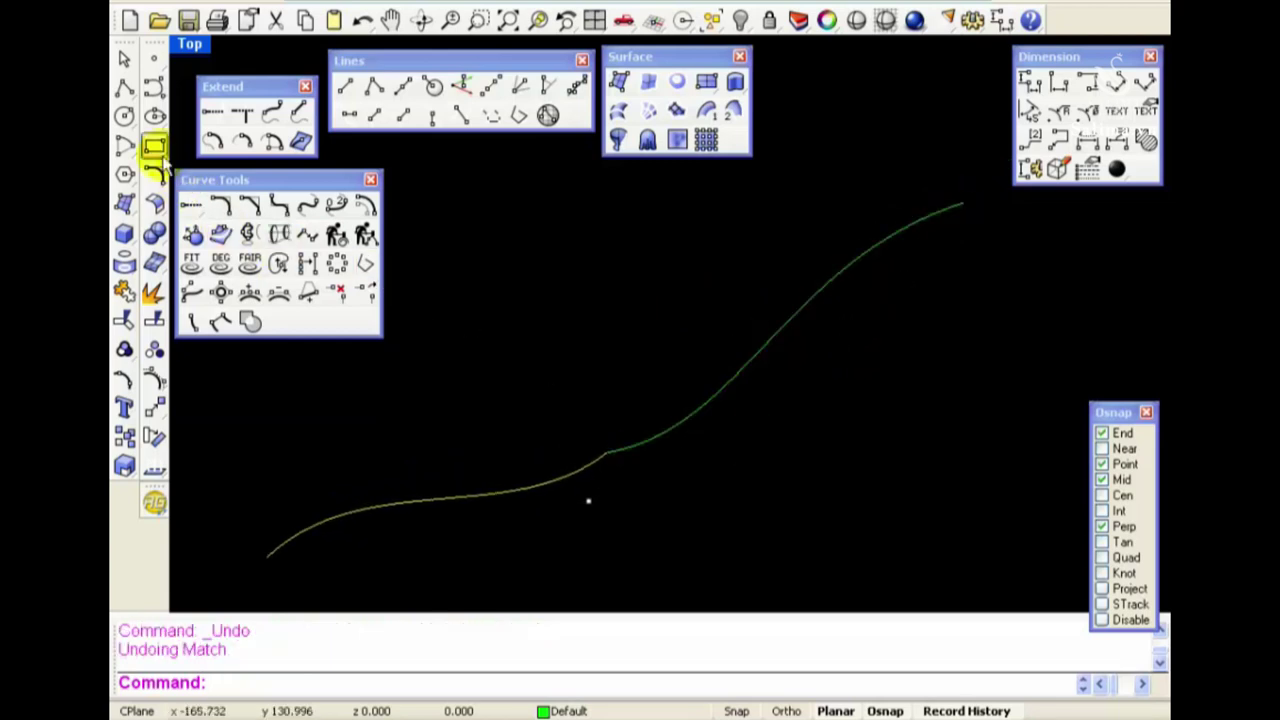
Trim the curves inside a circle drawn at their junction, then delete the circle
{"action": "left_click", "coordinate": [130, 118]}
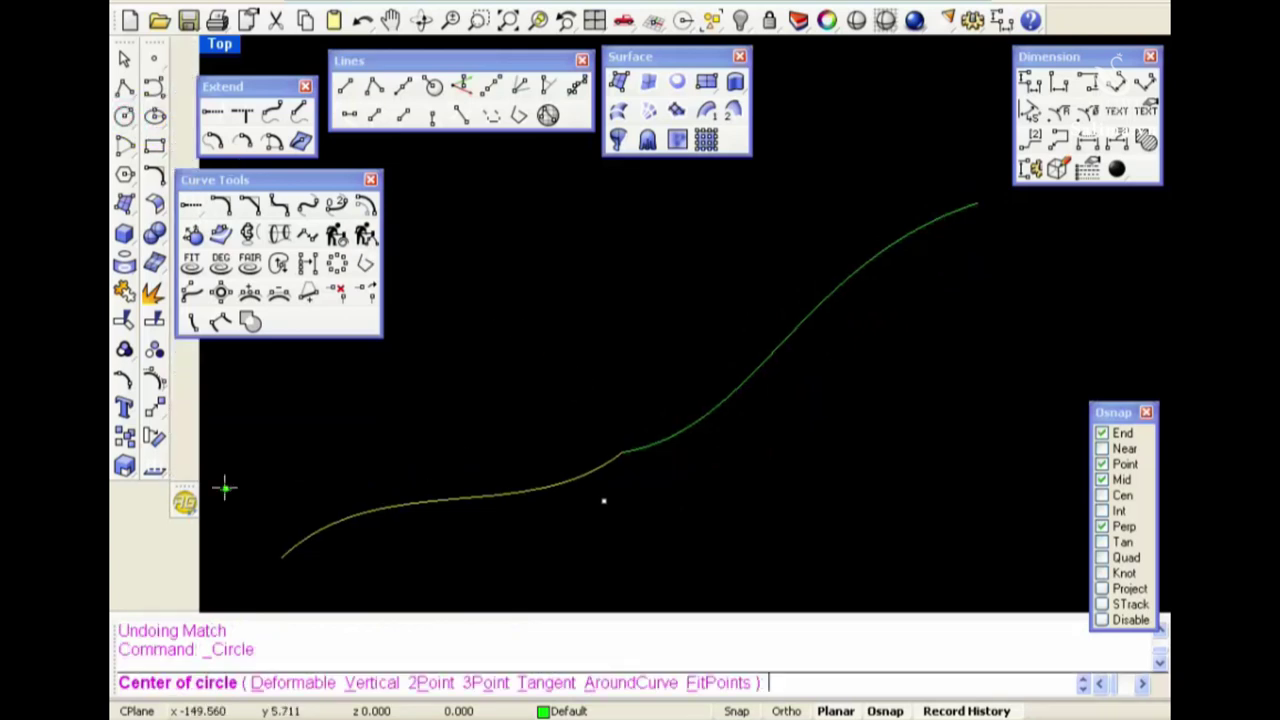
{"action": "left_click", "coordinate": [178, 499]}
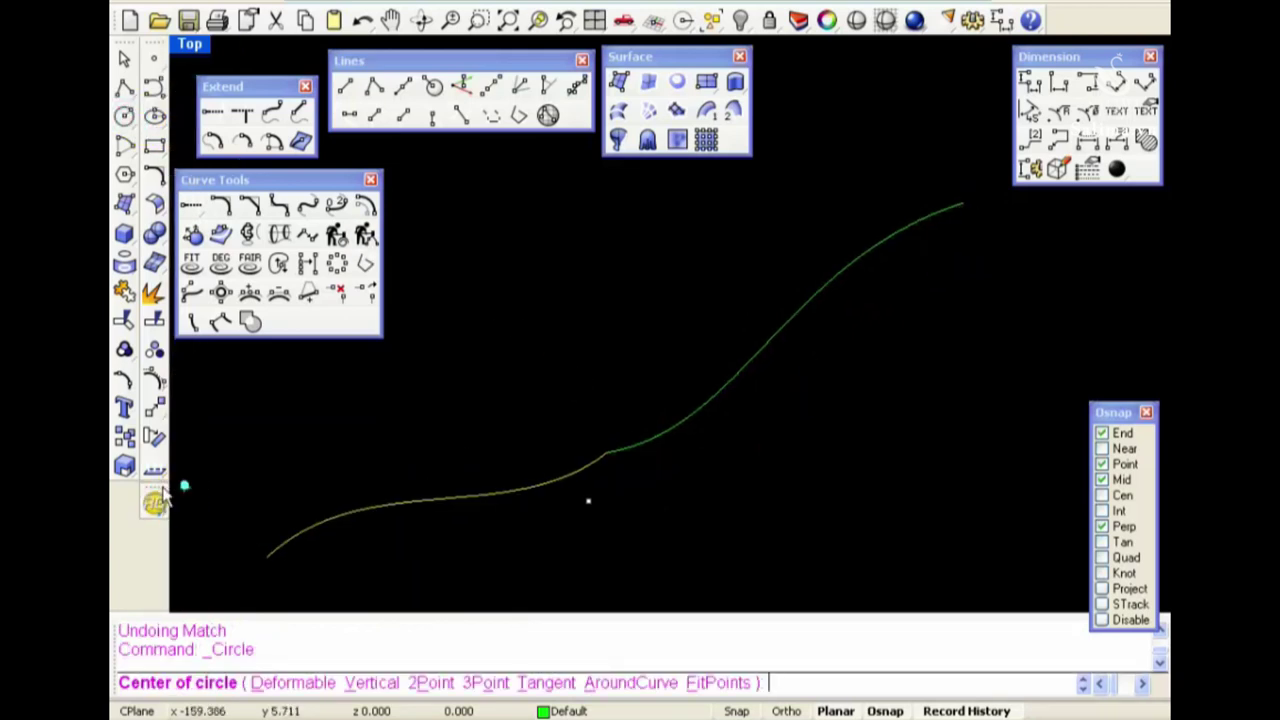
{"action": "left_click", "coordinate": [605, 456]}
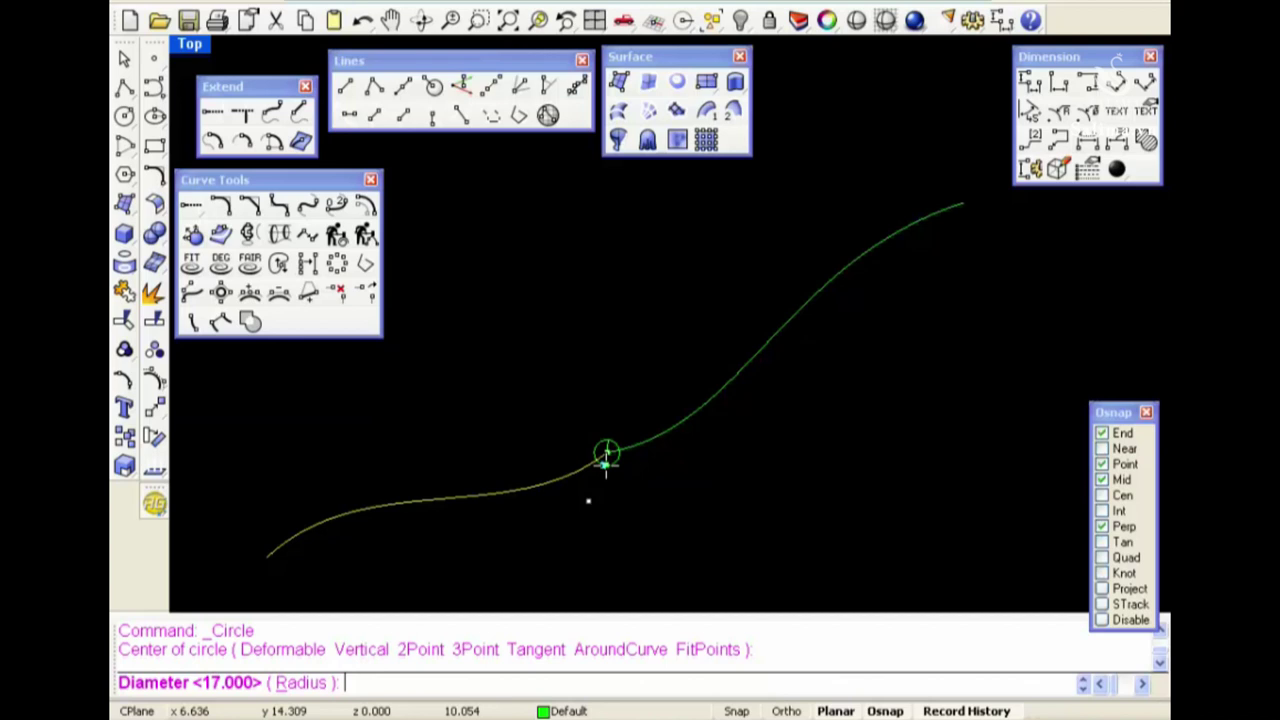
{"action": "left_click", "coordinate": [700, 496]}
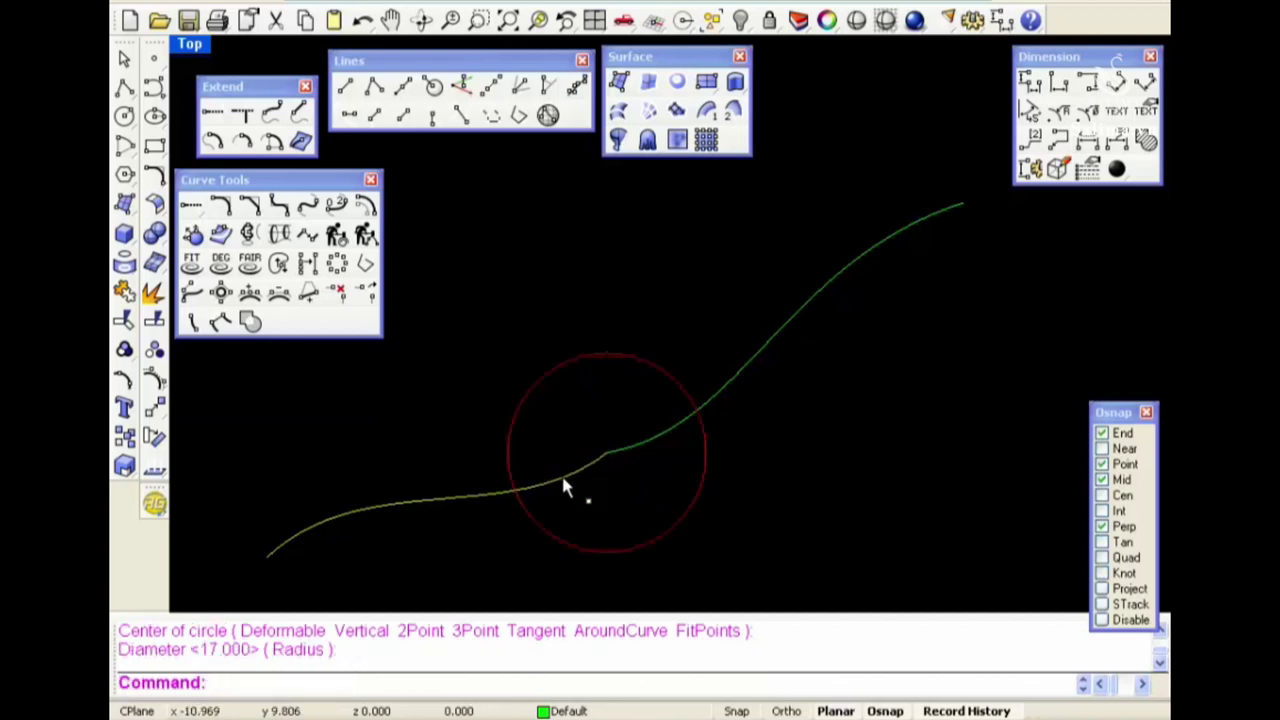
{"action": "left_click", "coordinate": [124, 320]}
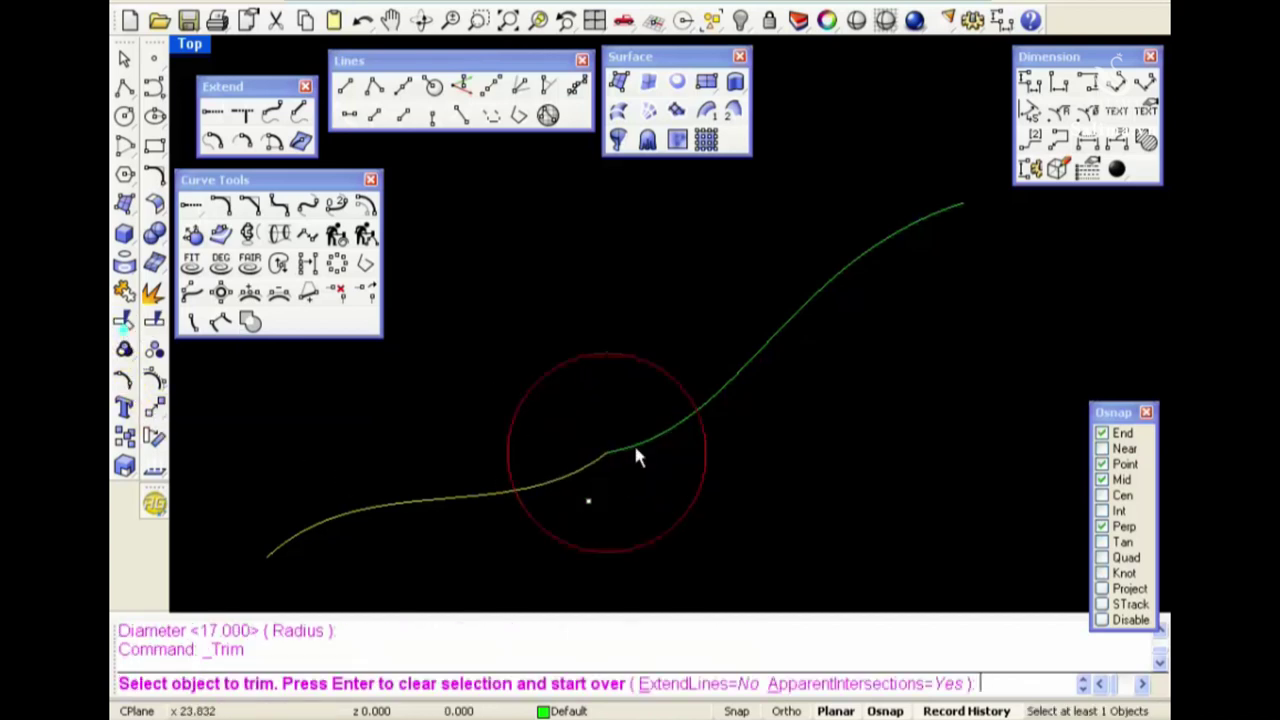
{"action": "left_click", "coordinate": [620, 448]}
{"action": "key", "text": "Return"}
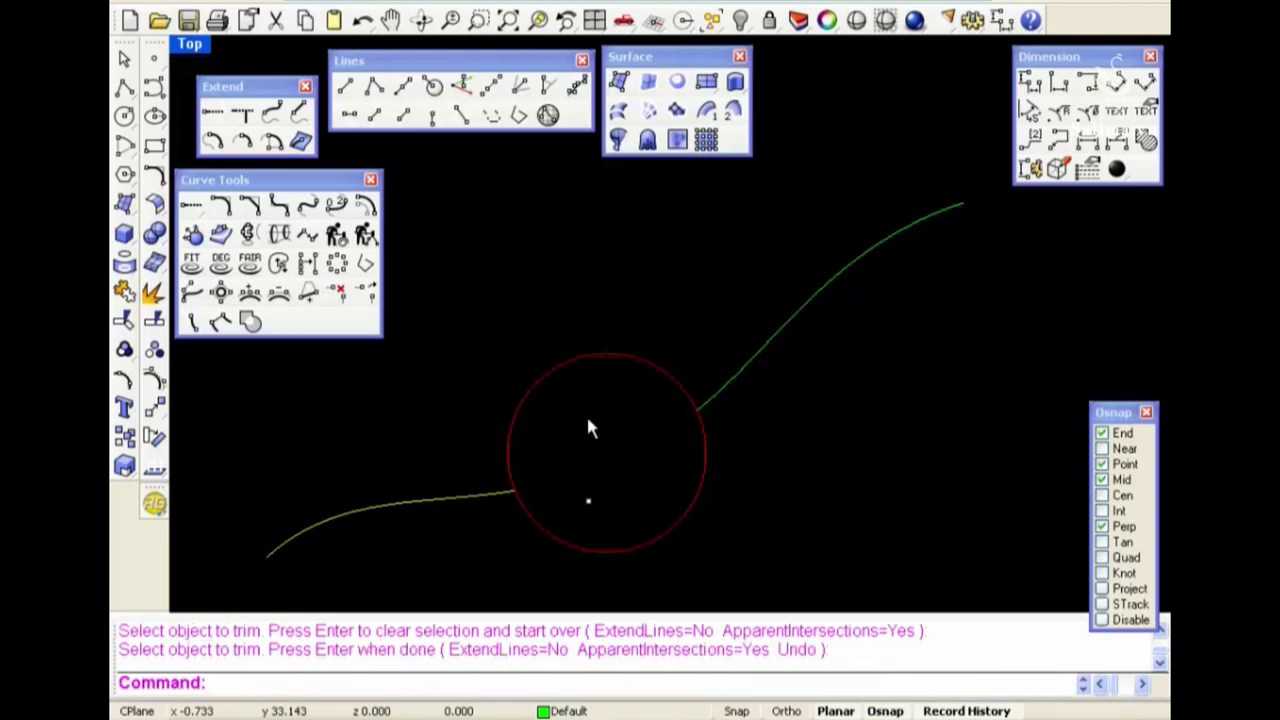
{"action": "key", "text": "Delete"}
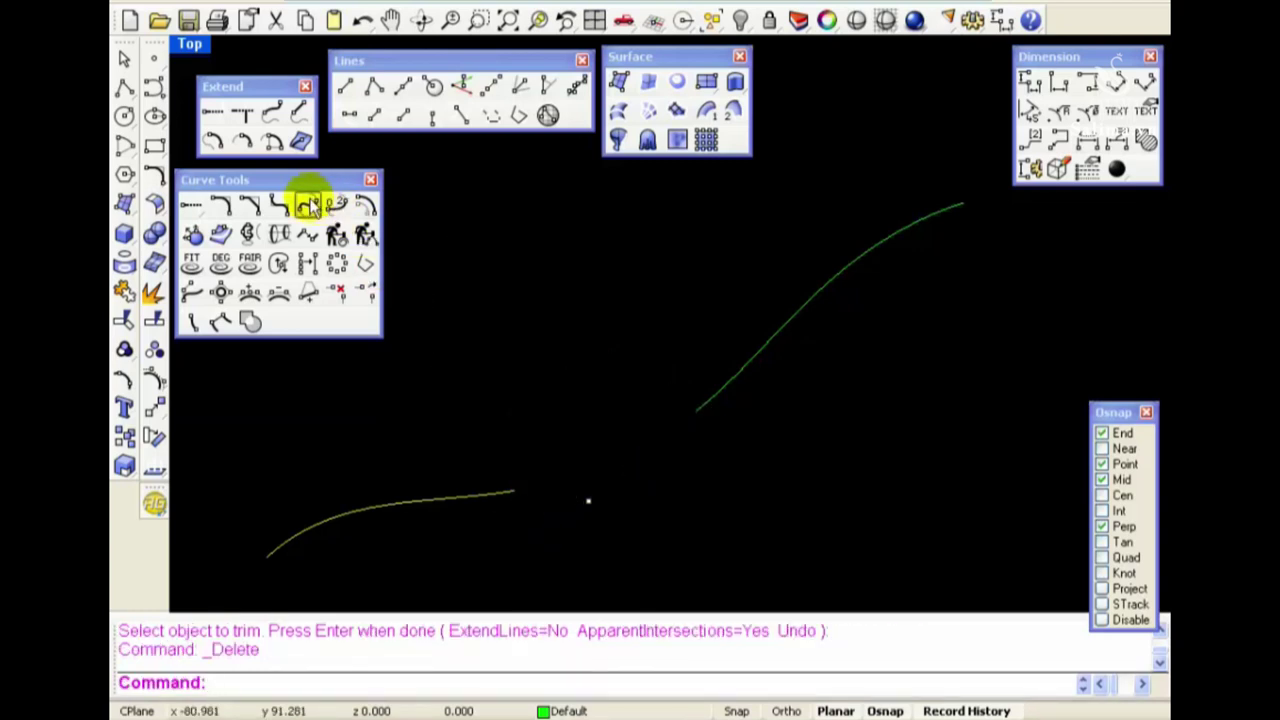
Bridge the gap with a tangent blend curve between the two trimmed ends
{"action": "left_click", "coordinate": [307, 205]}
{"action": "left_click", "coordinate": [512, 494]}
{"action": "left_click", "coordinate": [698, 410]}
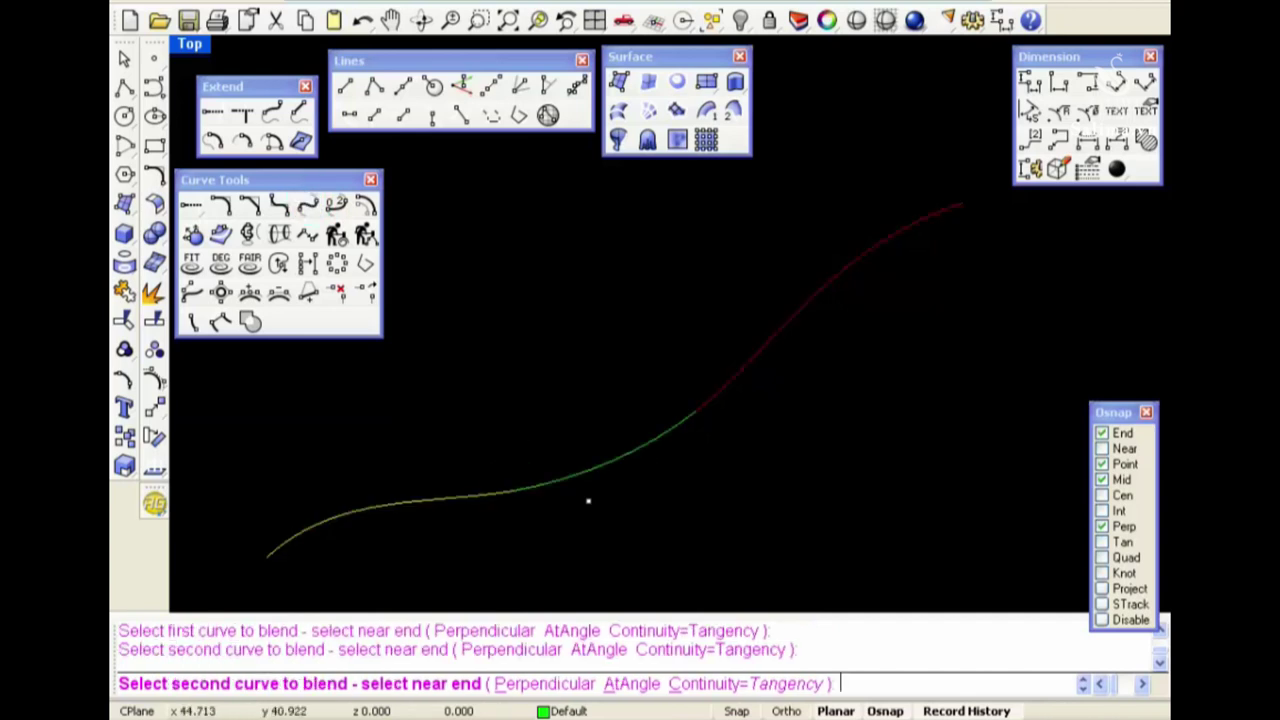
{"action": "left_click", "coordinate": [590, 466]}
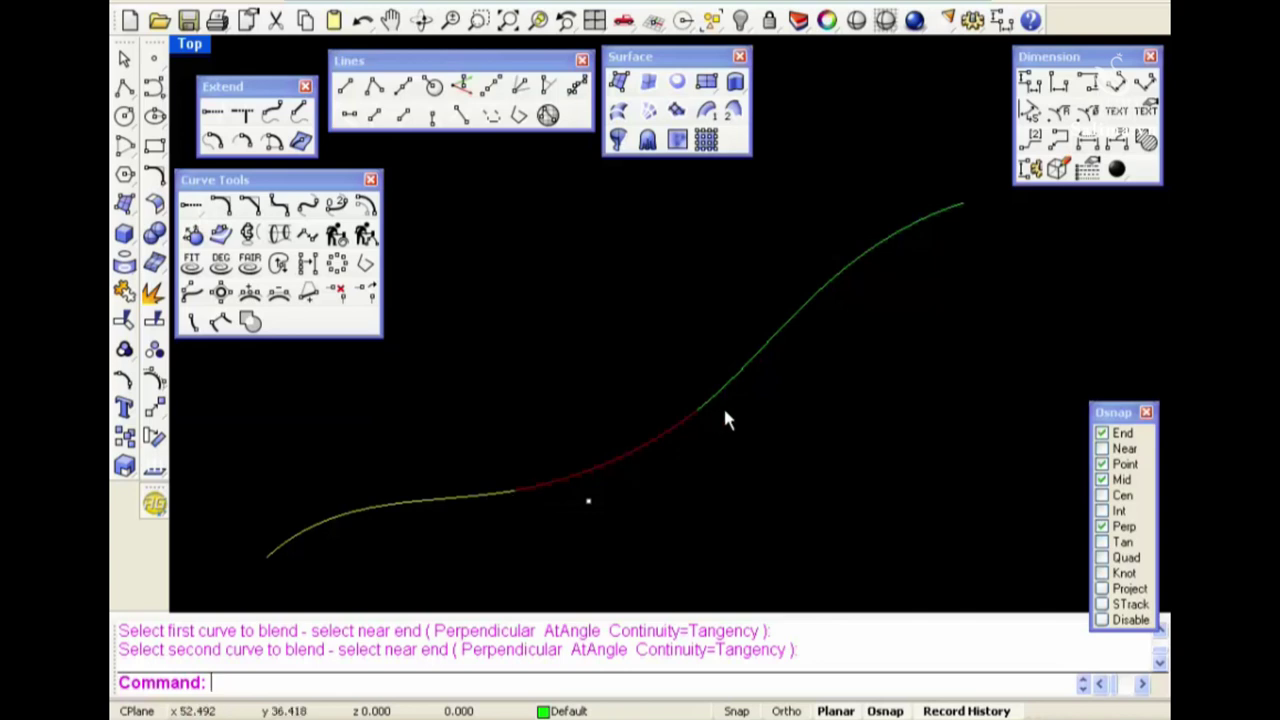
{"action": "key", "text": "Escape"}
Window-select the three curves and delete them
{"action": "scroll", "coordinate": [693, 283], "scroll_direction": "down", "scroll_amount": 3}
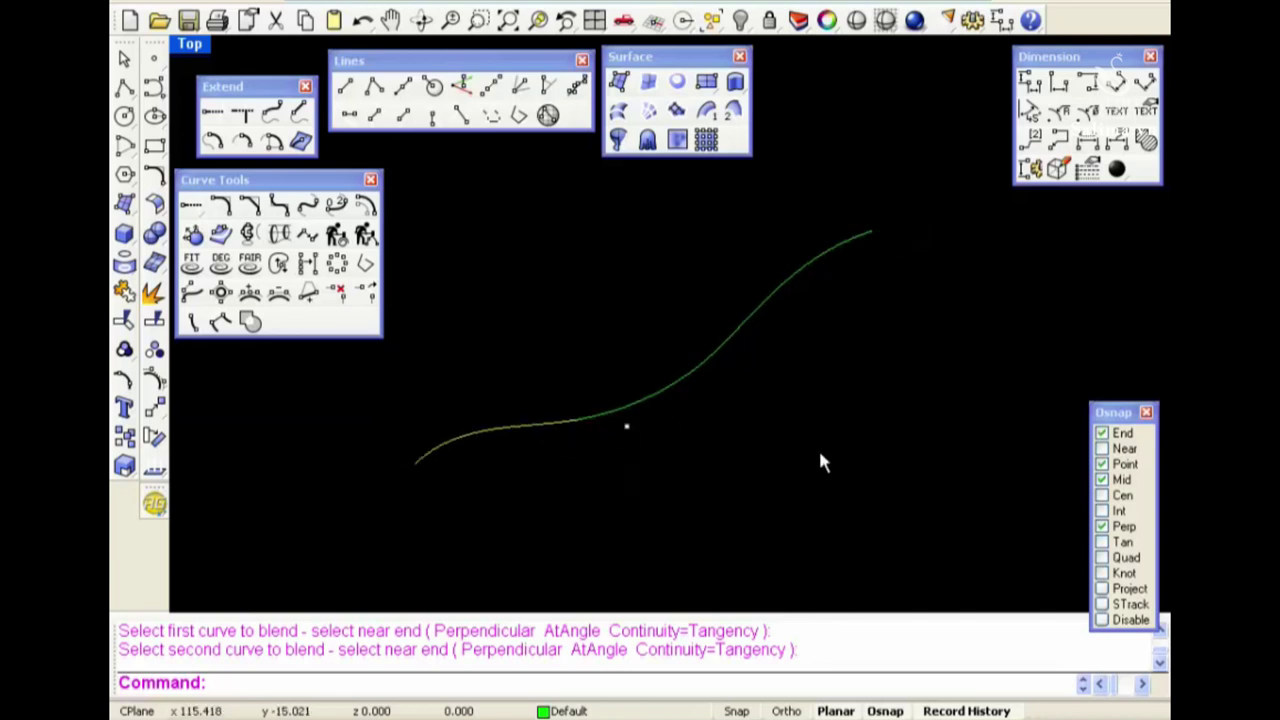
{"action": "left_click_drag", "start_coordinate": [821, 452], "coordinate": [562, 300]}
{"action": "key", "text": "Delete"}
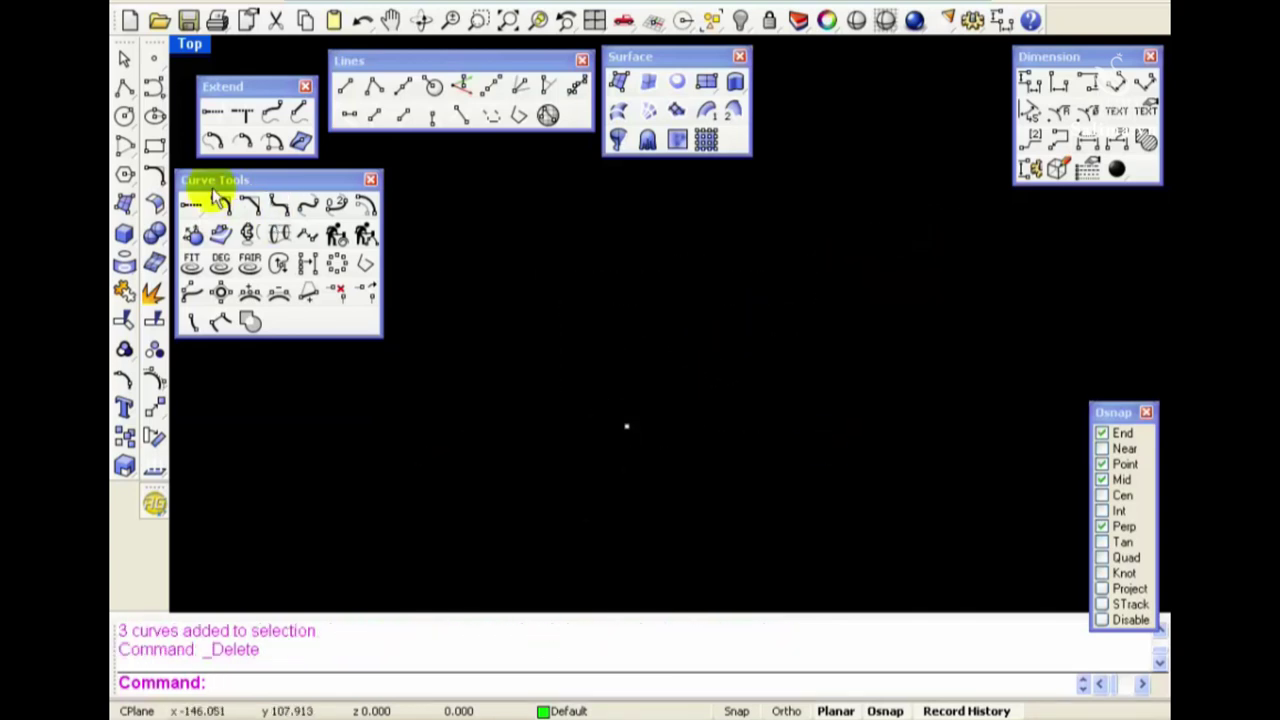
Draw a five-point wavy freeform curve across the Top view
{"action": "left_click", "coordinate": [160, 88]}
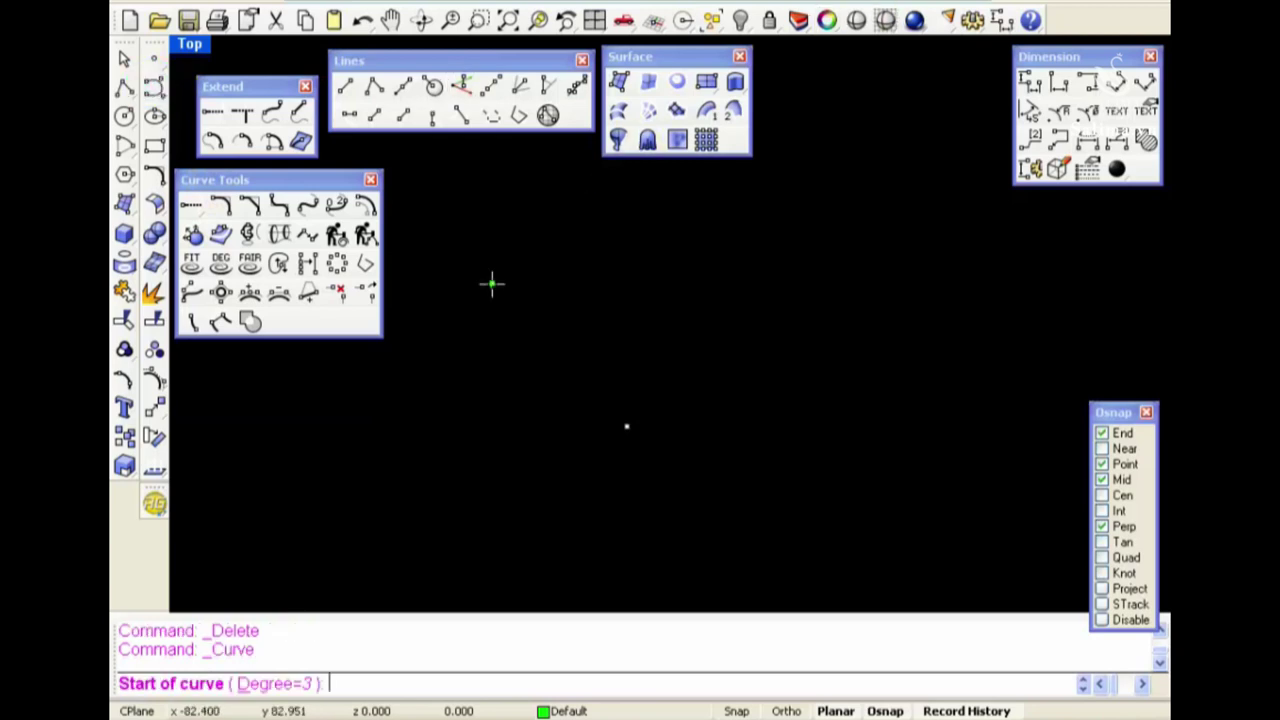
{"action": "left_click", "coordinate": [430, 432]}
{"action": "left_click", "coordinate": [537, 320]}
{"action": "left_click", "coordinate": [724, 428]}
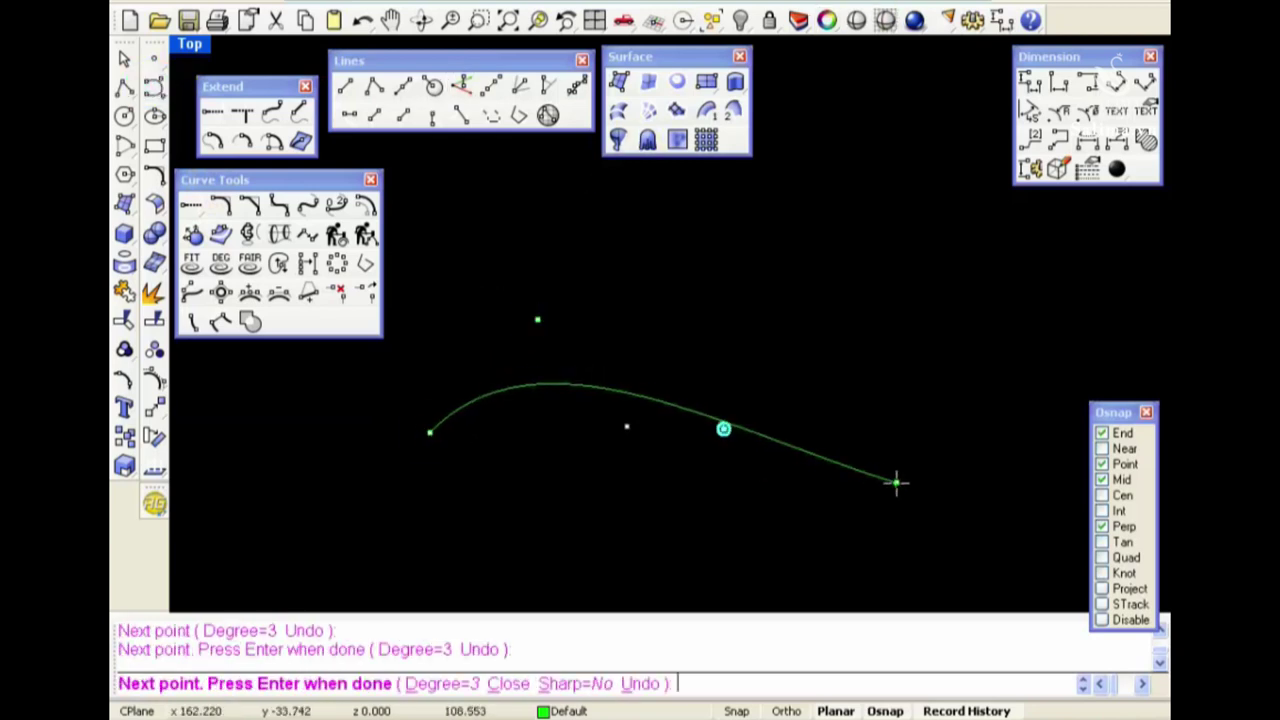
{"action": "left_click", "coordinate": [931, 474]}
{"action": "left_click", "coordinate": [997, 362]}
{"action": "key", "text": "Return"}
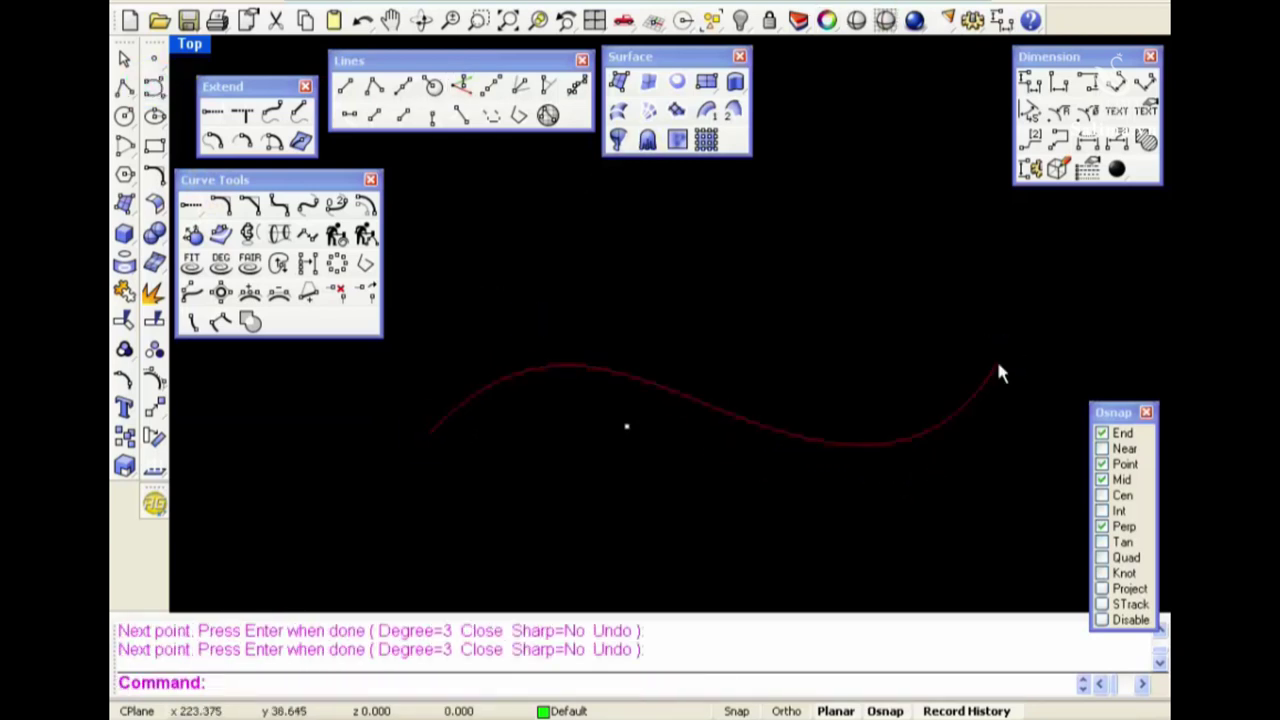
Turn on the curve's control points with F10 and window-select them
{"action": "key", "text": "F10"}
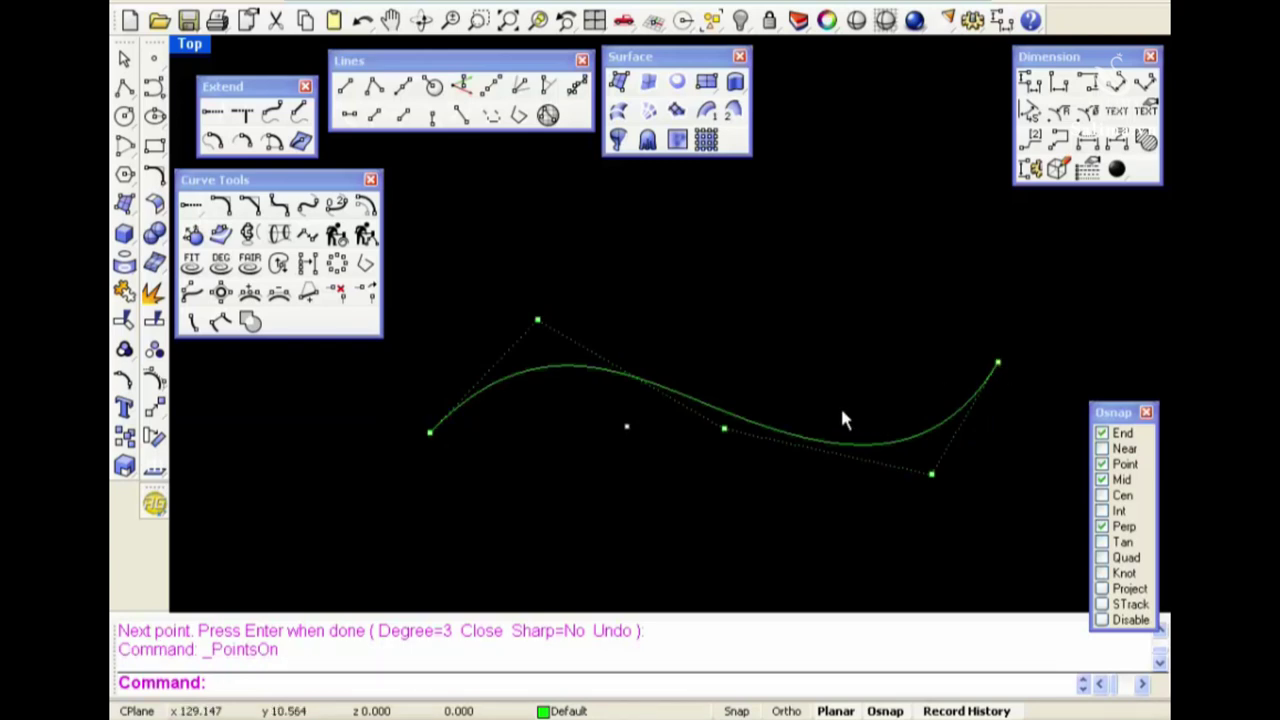
{"action": "right_click_drag", "start_coordinate": [840, 418], "coordinate": [855, 418]}
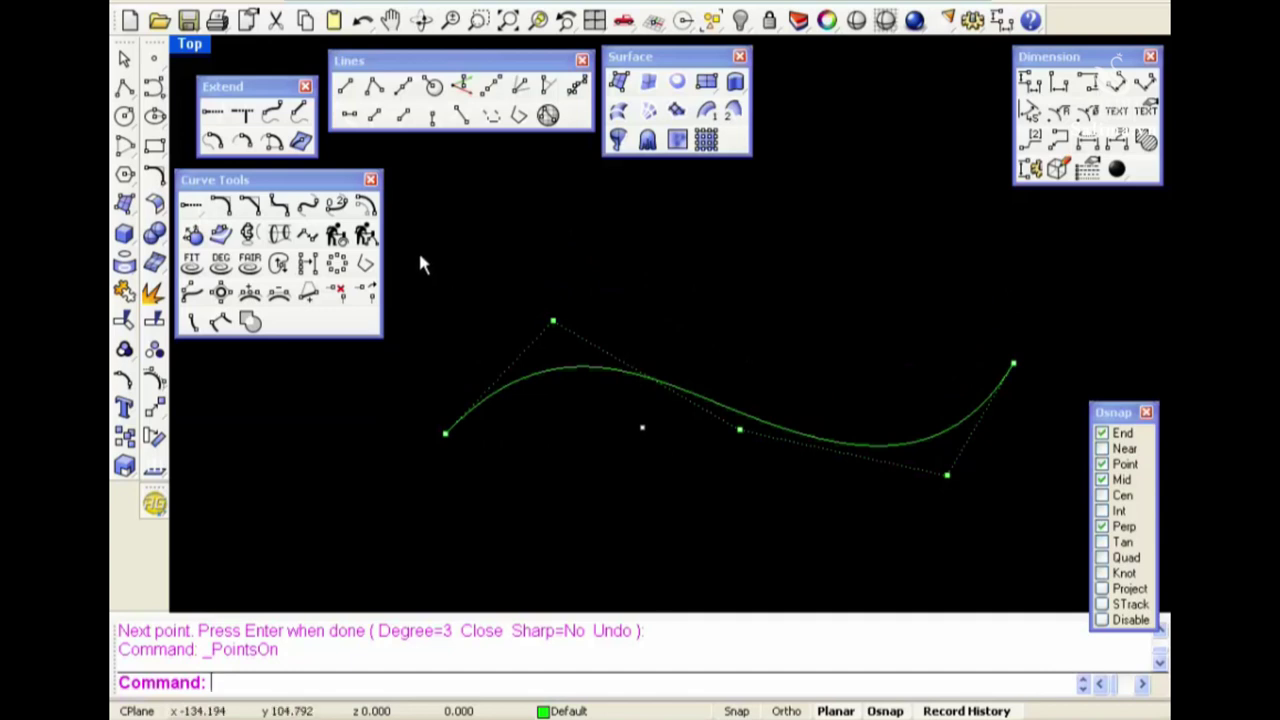
{"action": "left_click_drag", "start_coordinate": [420, 256], "coordinate": [1040, 380]}
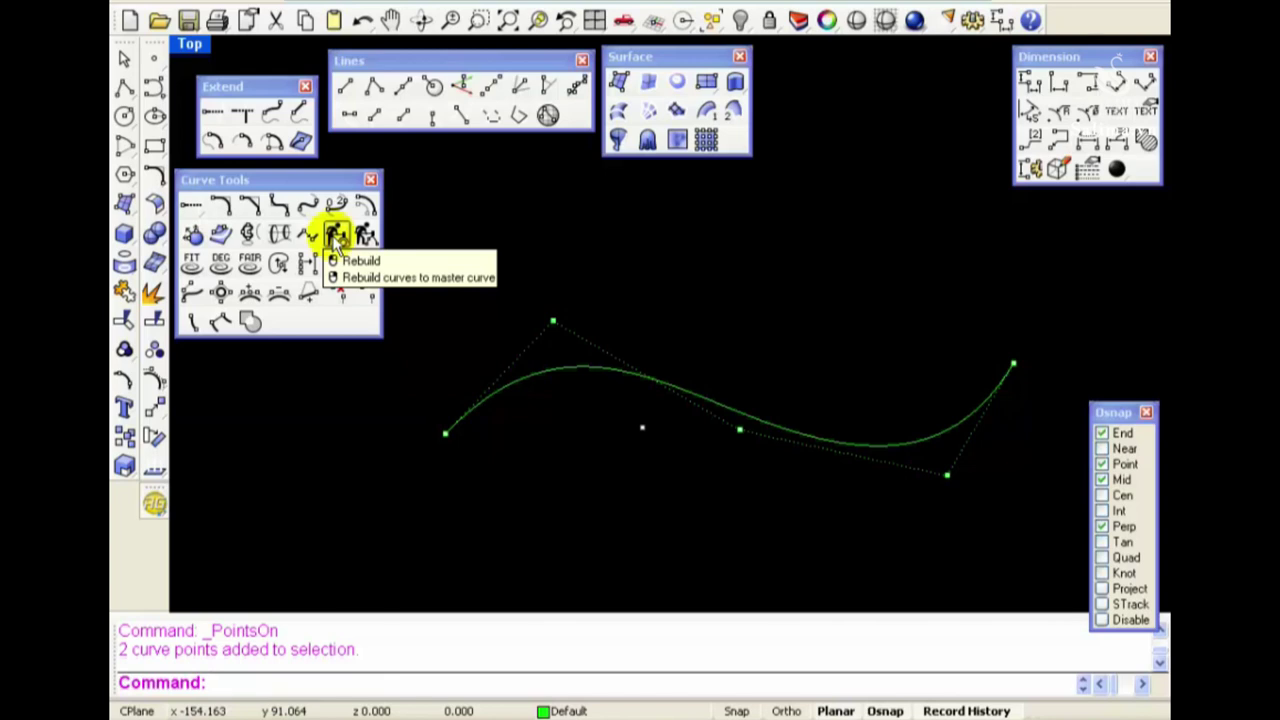
Start Rebuild on the freeform curve and move the Rebuild Curve dialog clear of it
{"action": "left_click", "coordinate": [336, 238]}
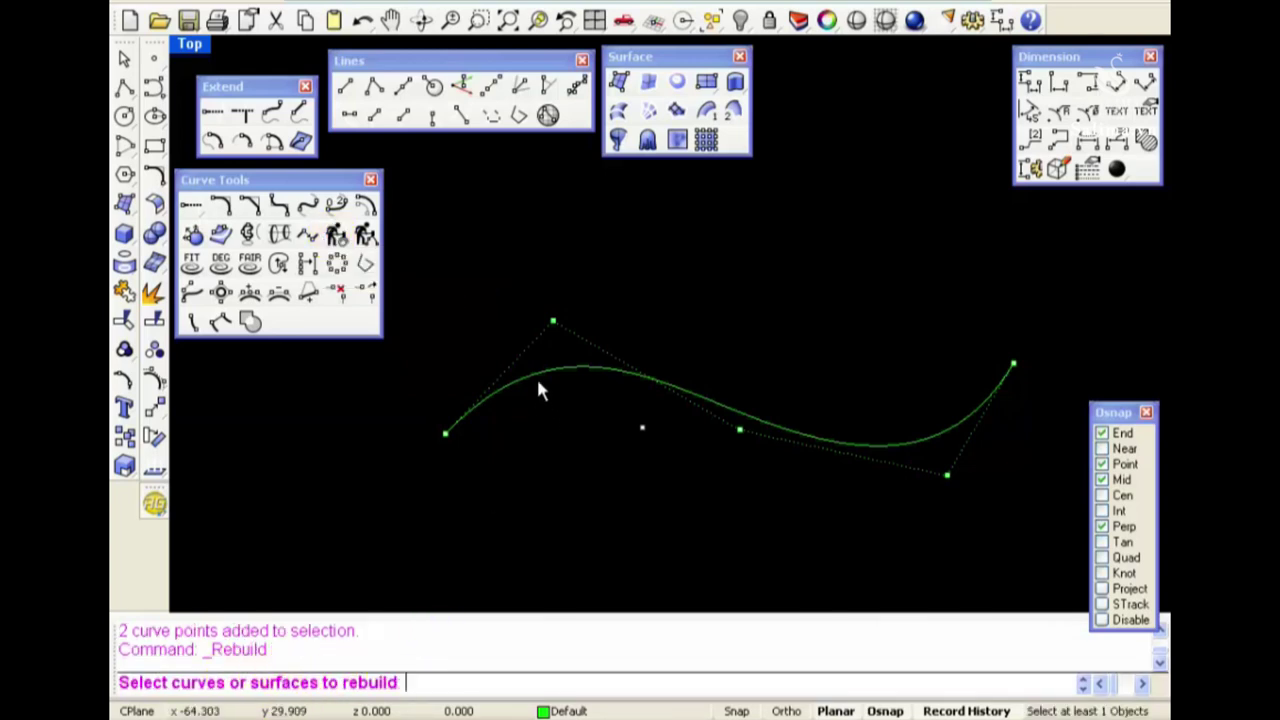
{"action": "left_click", "coordinate": [541, 380]}
{"action": "right_click", "coordinate": [599, 486]}
{"action": "left_click", "coordinate": [597, 254]}
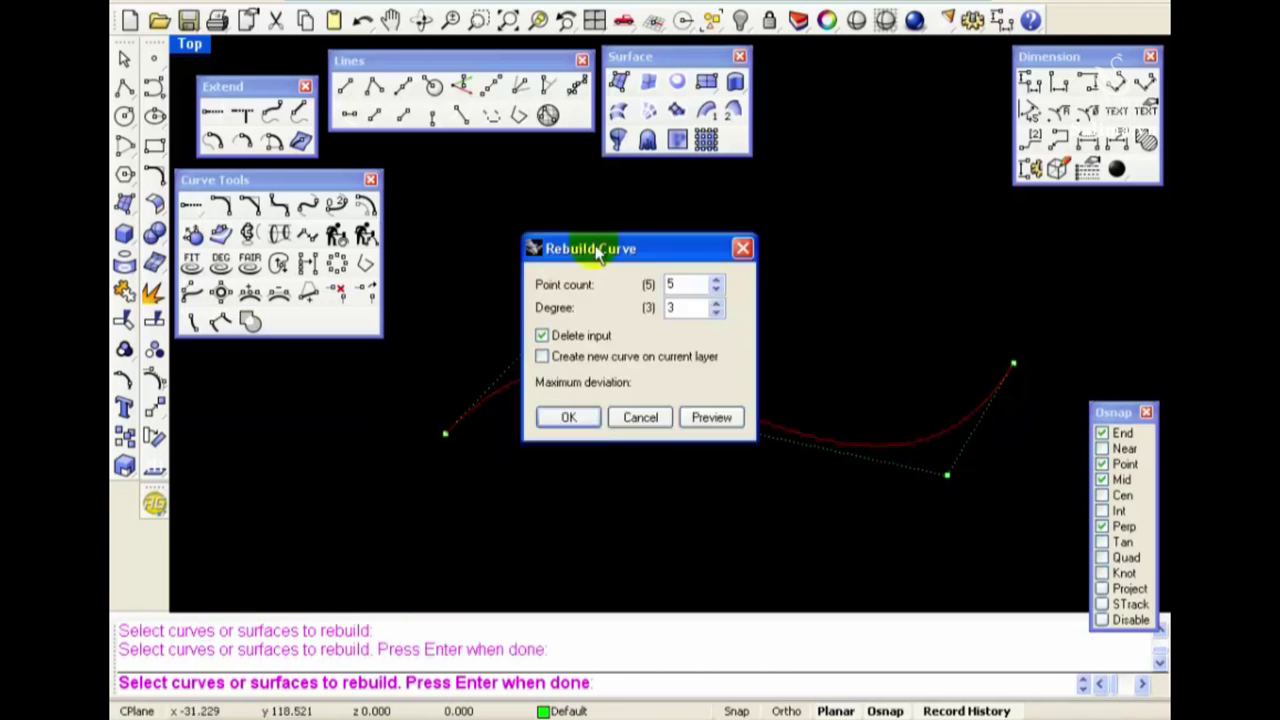
{"action": "left_click_drag", "start_coordinate": [597, 254], "coordinate": [820, 156]}
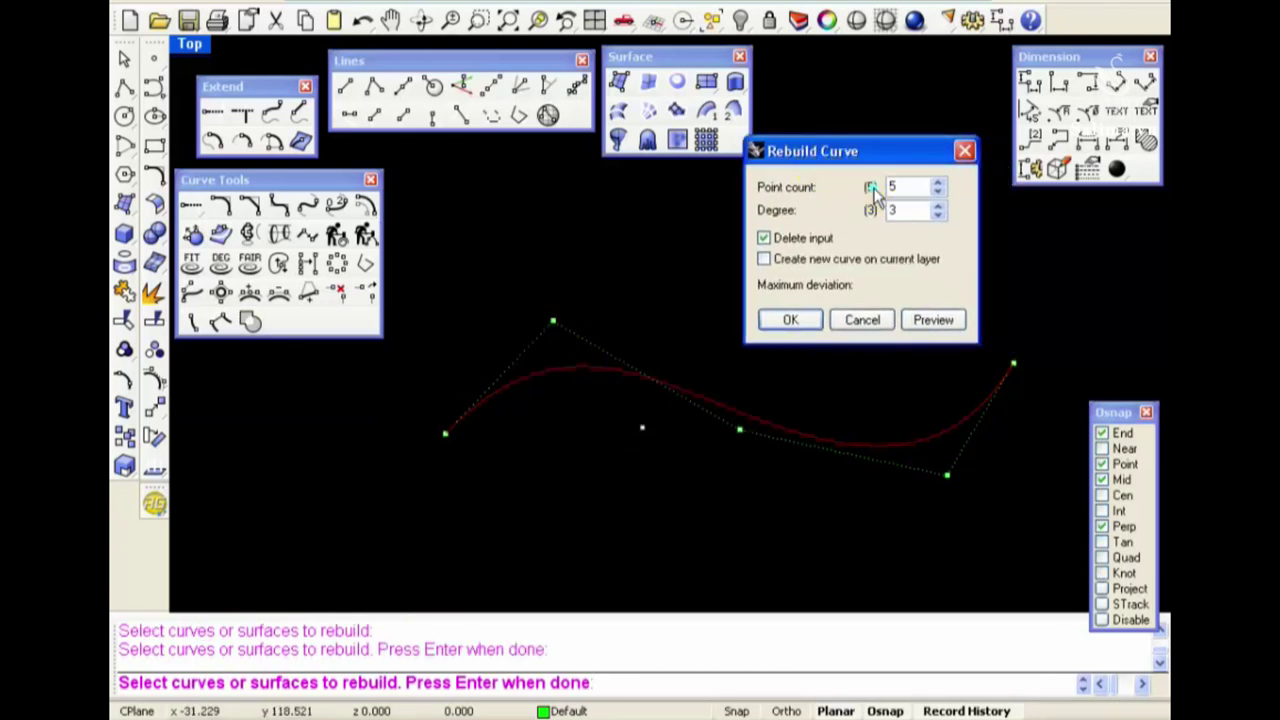
Set Point count to 6, keep Degree 3, and apply the rebuild
{"action": "left_click", "coordinate": [873, 190]}
{"action": "left_click", "coordinate": [870, 212]}
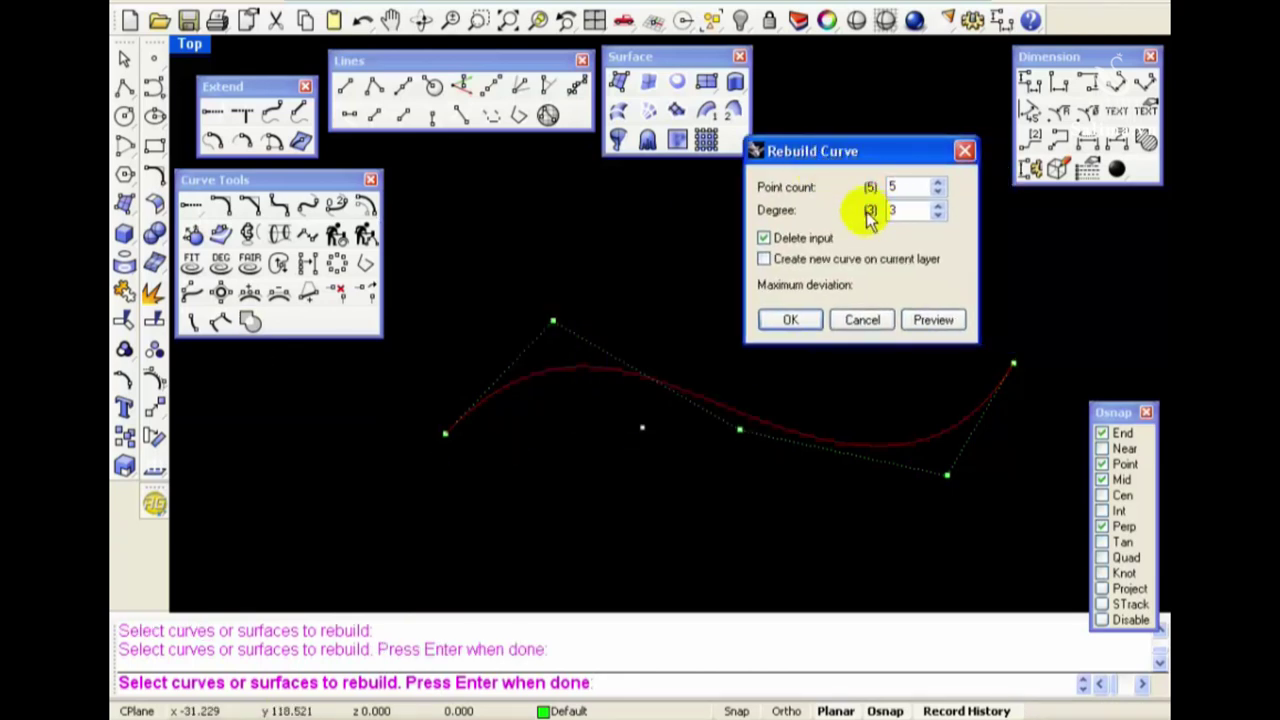
{"action": "left_click", "coordinate": [870, 212]}
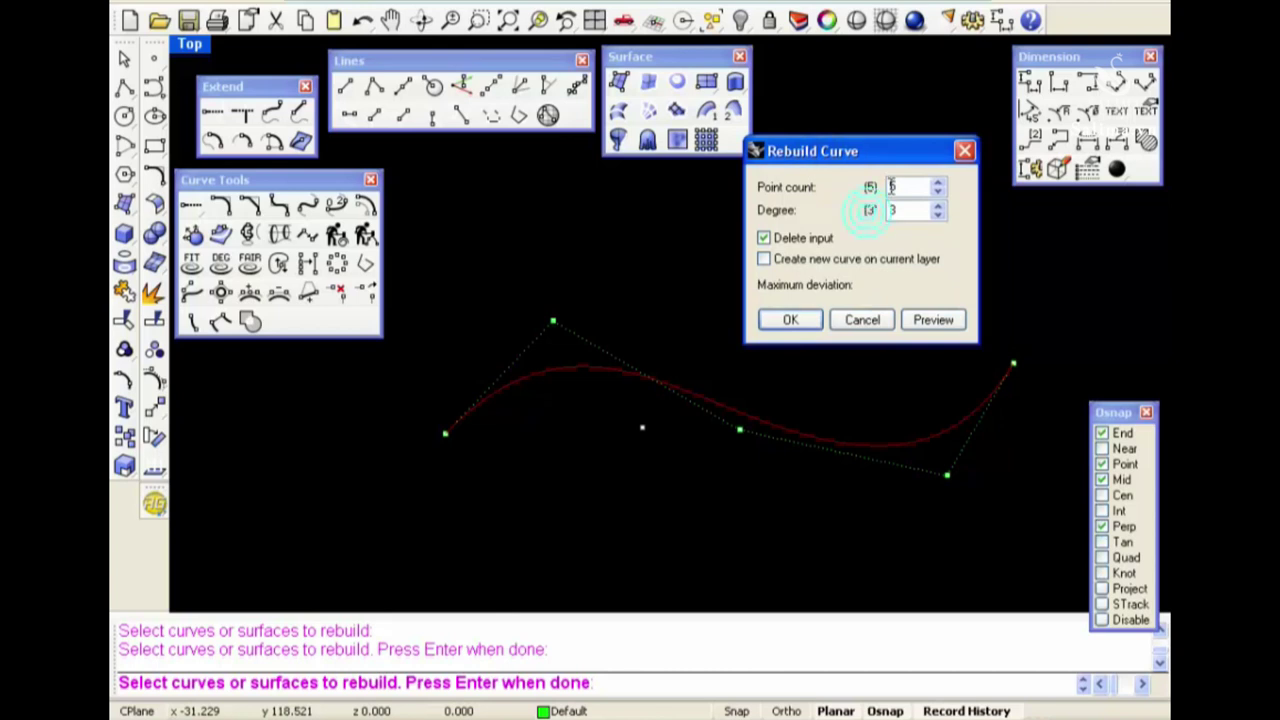
{"action": "left_click", "coordinate": [891, 186]}
{"action": "left_click", "coordinate": [896, 185]}
{"action": "left_click", "coordinate": [870, 188]}
{"action": "type", "text": "6"}
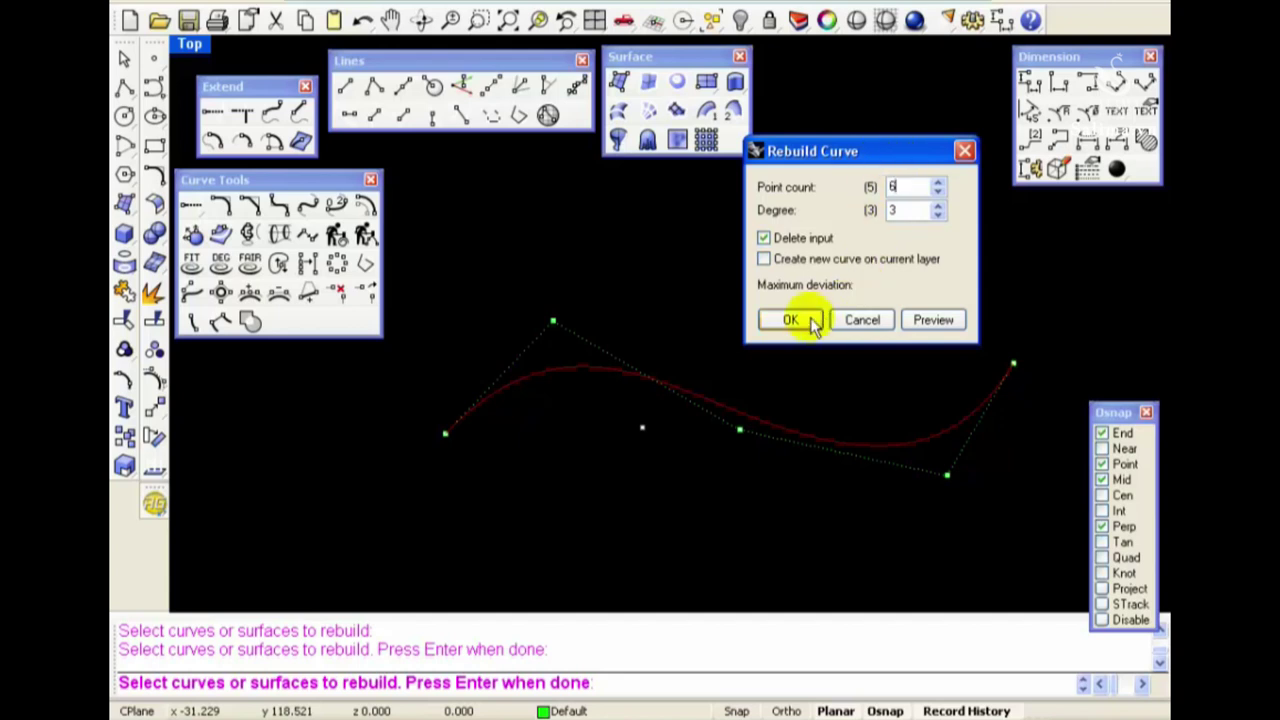
{"action": "left_click", "coordinate": [895, 208]}
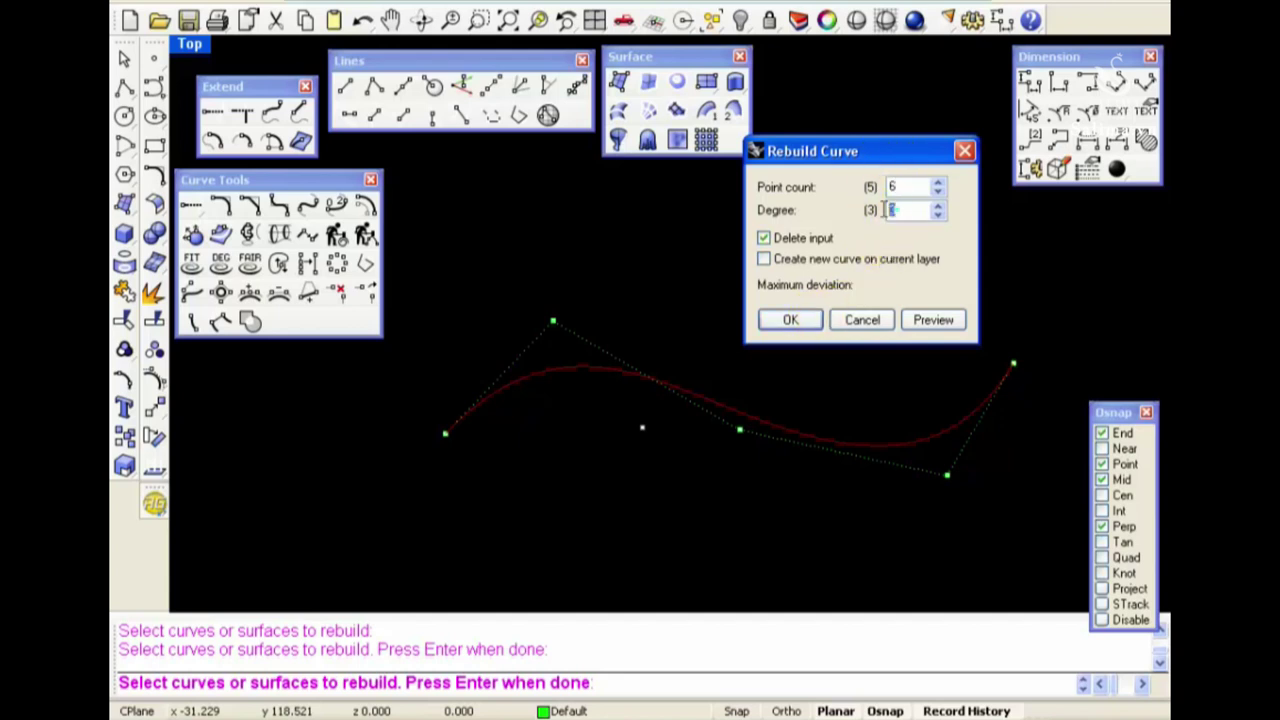
{"action": "left_click", "coordinate": [806, 331]}
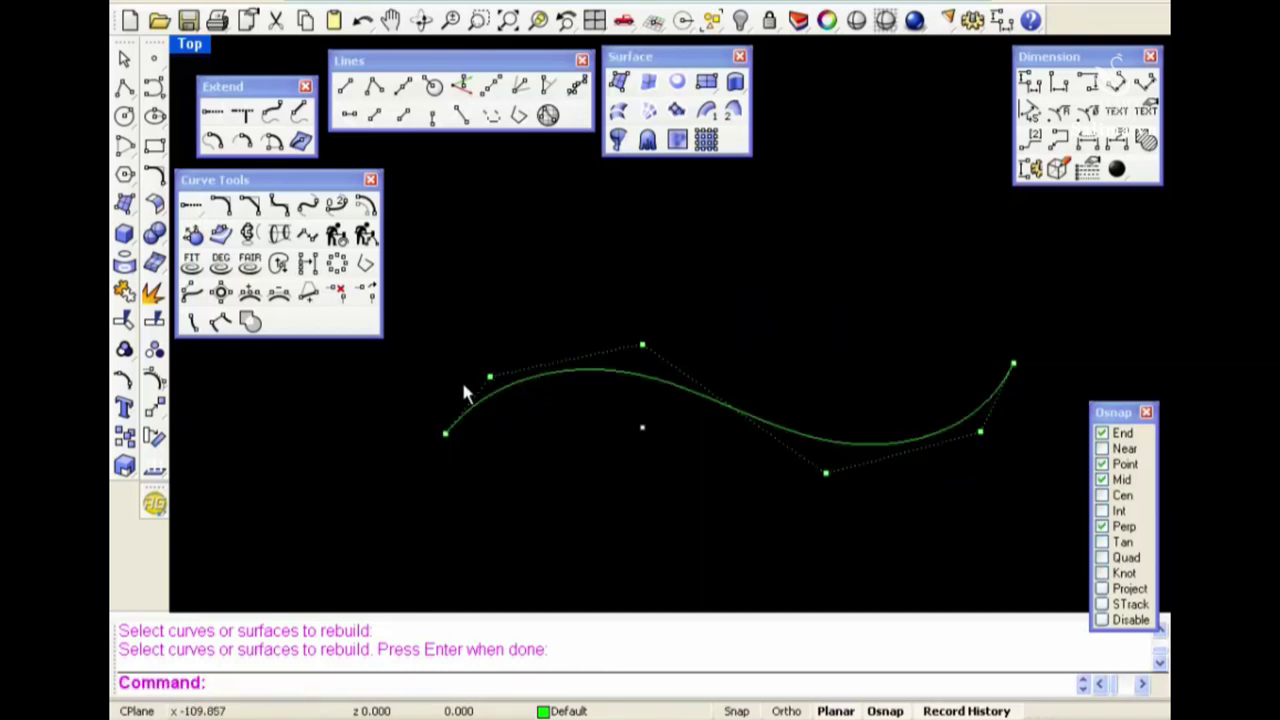
Window-select the curve's three left and three right control points
{"action": "left_click_drag", "start_coordinate": [443, 292], "coordinate": [734, 486]}
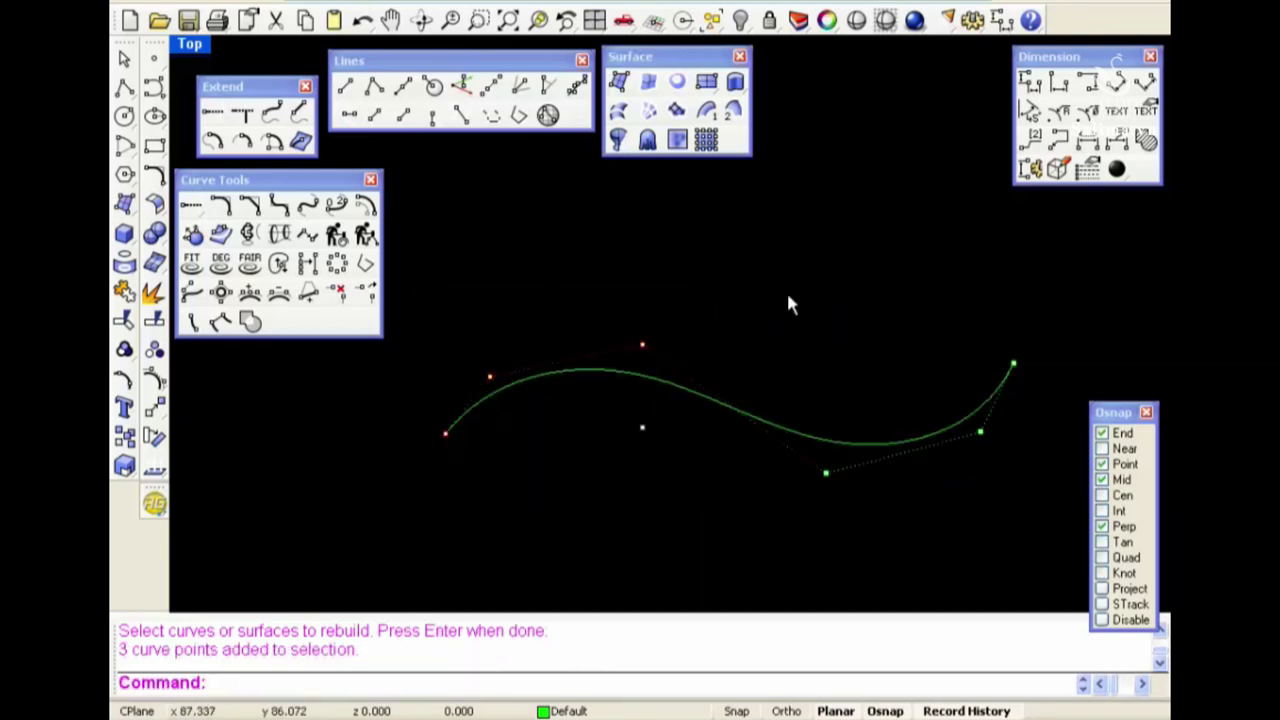
{"action": "left_click_drag", "start_coordinate": [777, 246], "coordinate": [1071, 512]}
{"action": "left_click_drag", "start_coordinate": [429, 286], "coordinate": [769, 500]}
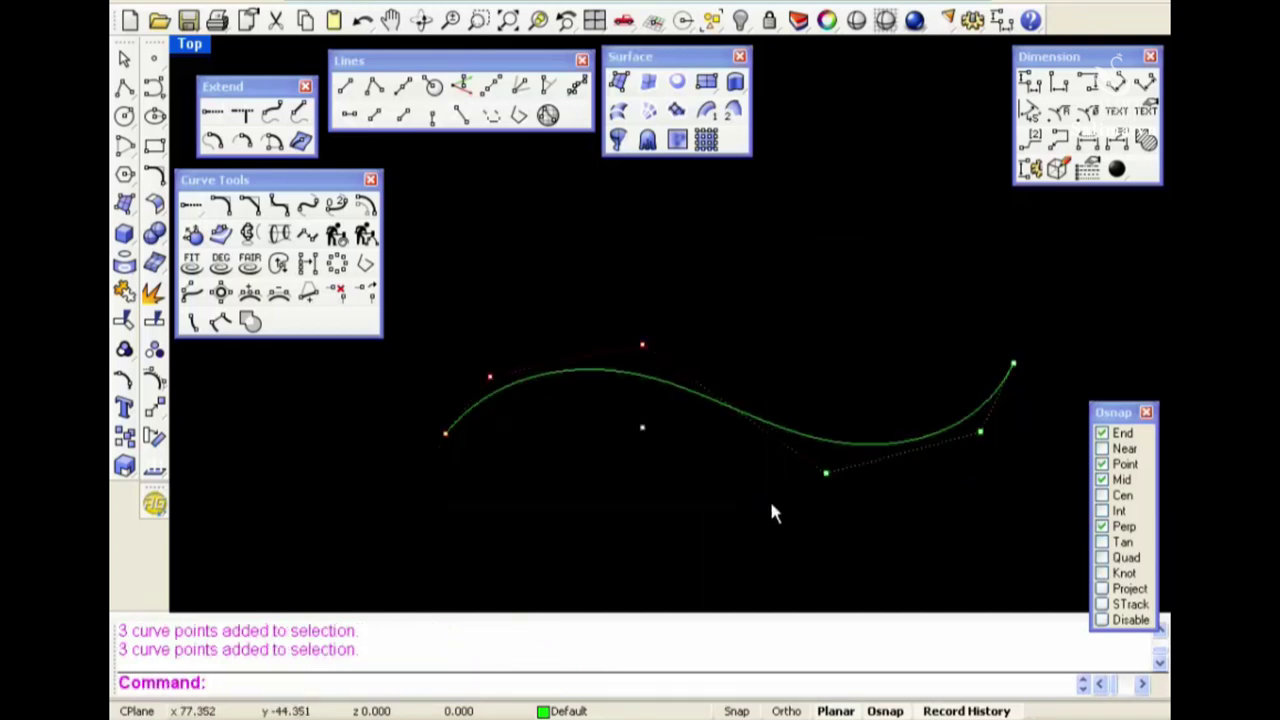
{"action": "left_click_drag", "start_coordinate": [768, 250], "coordinate": [1112, 548]}
Undo the rebuild and rebuild the curve again with 6 points
{"action": "key", "text": "ctrl+z"}
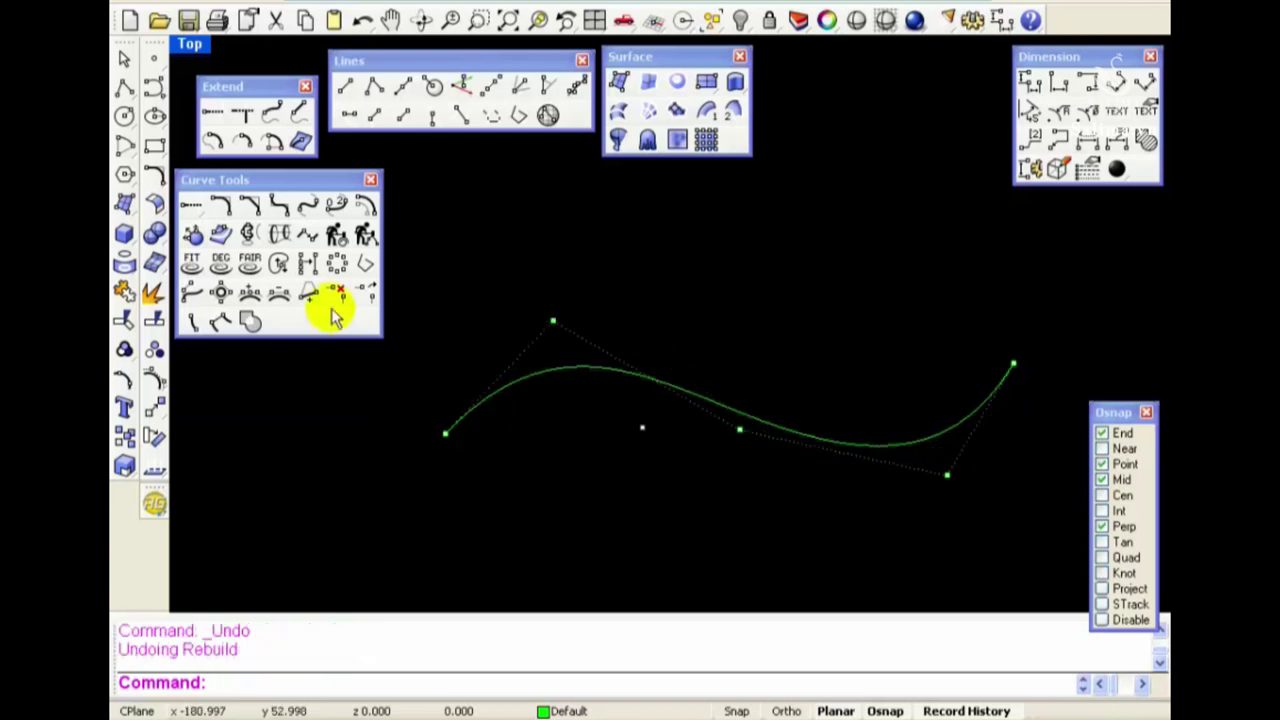
{"action": "left_click", "coordinate": [336, 236]}
{"action": "left_click", "coordinate": [591, 372]}
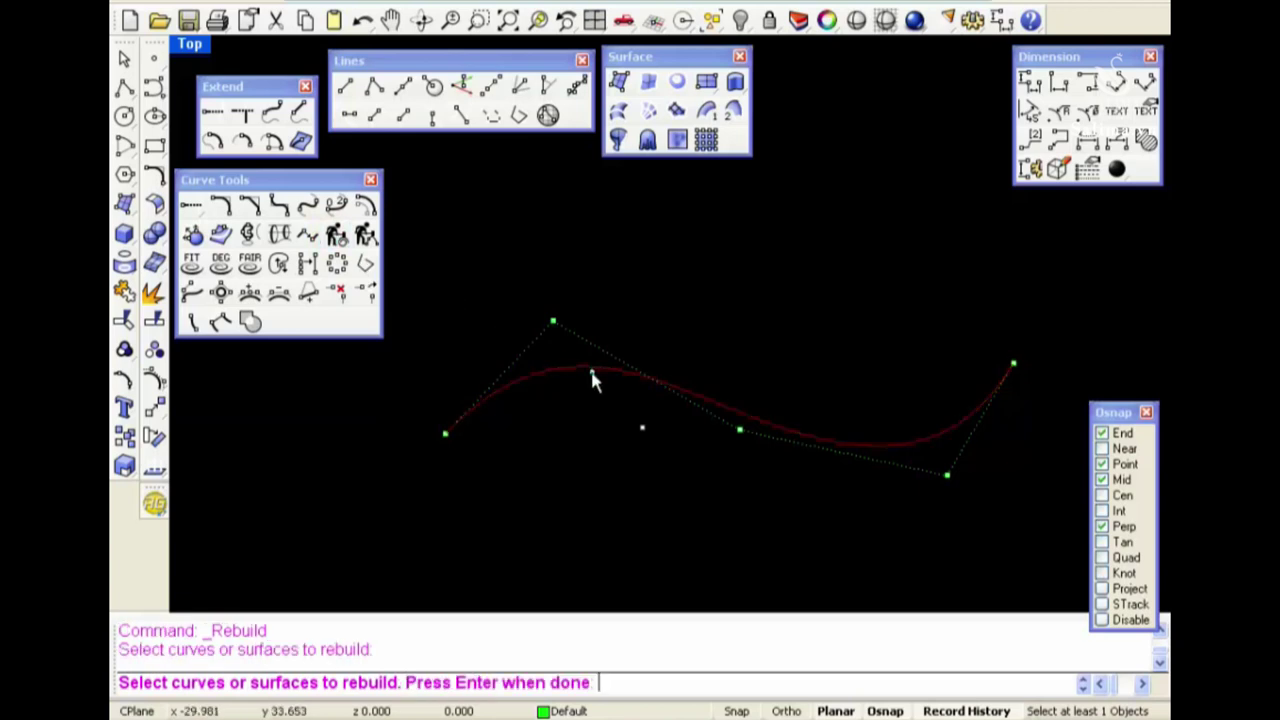
{"action": "key", "text": "Return"}
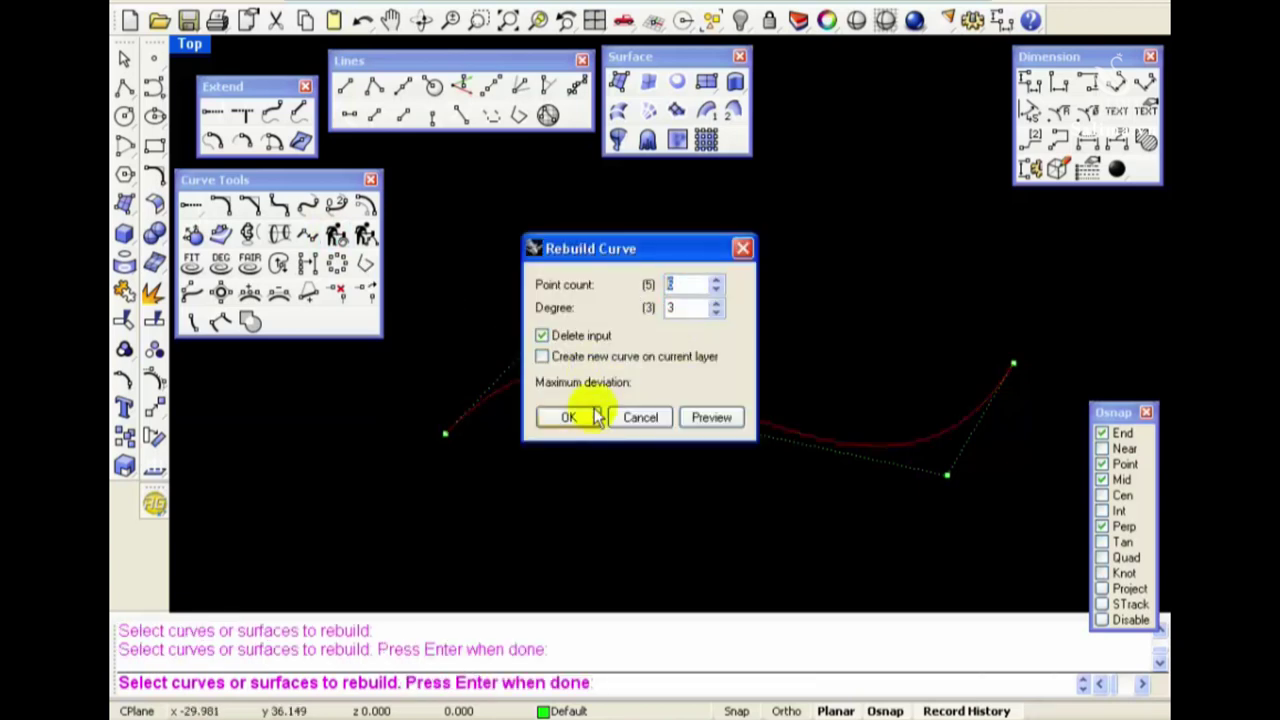
{"action": "left_click", "coordinate": [572, 416]}
Raise the left arch and shift the lower dip left by dragging control points, then reselect the curve for Rebuild
{"action": "left_click_drag", "start_coordinate": [490, 377], "coordinate": [487, 331]}
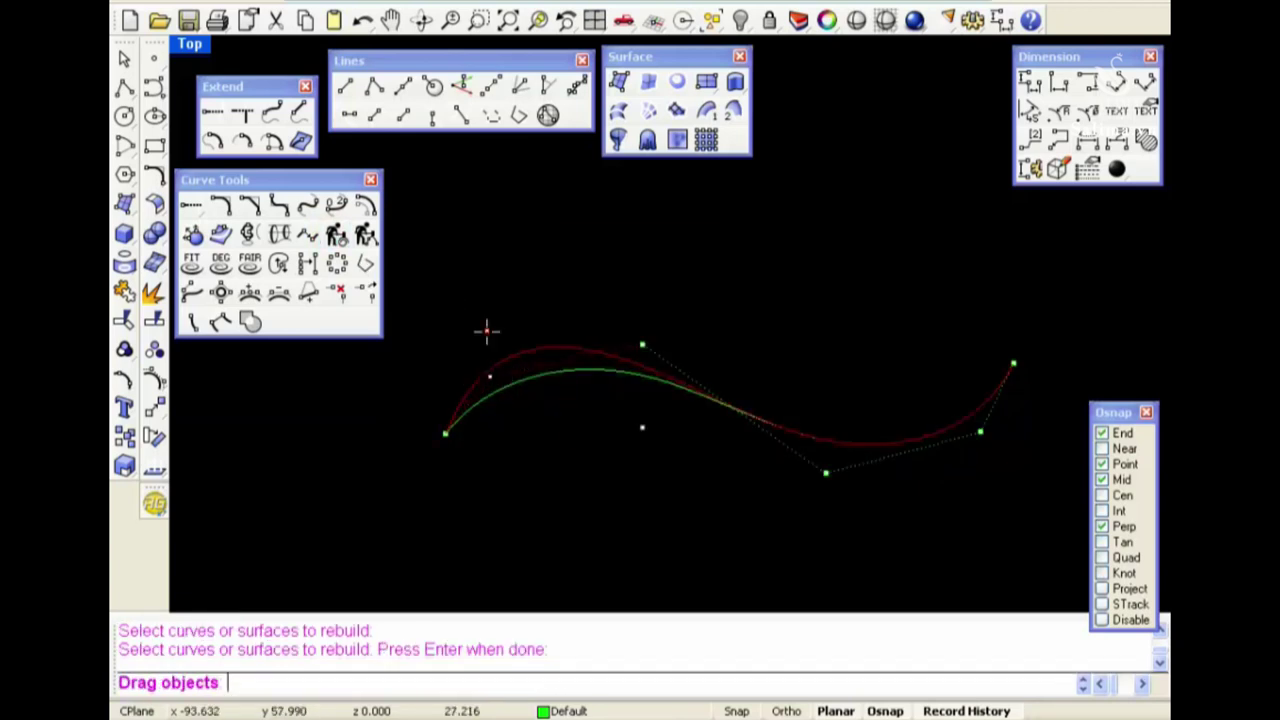
{"action": "left_click_drag", "start_coordinate": [642, 345], "coordinate": [667, 326]}
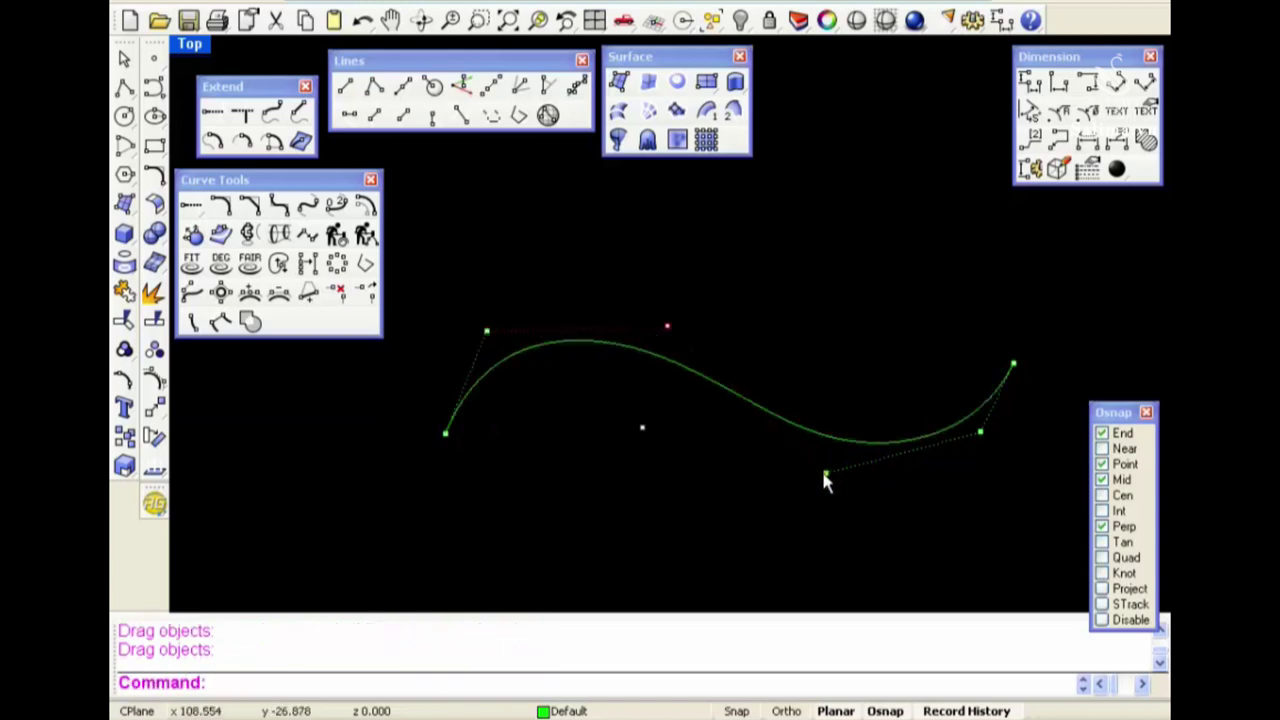
{"action": "left_click_drag", "start_coordinate": [824, 474], "coordinate": [793, 472]}
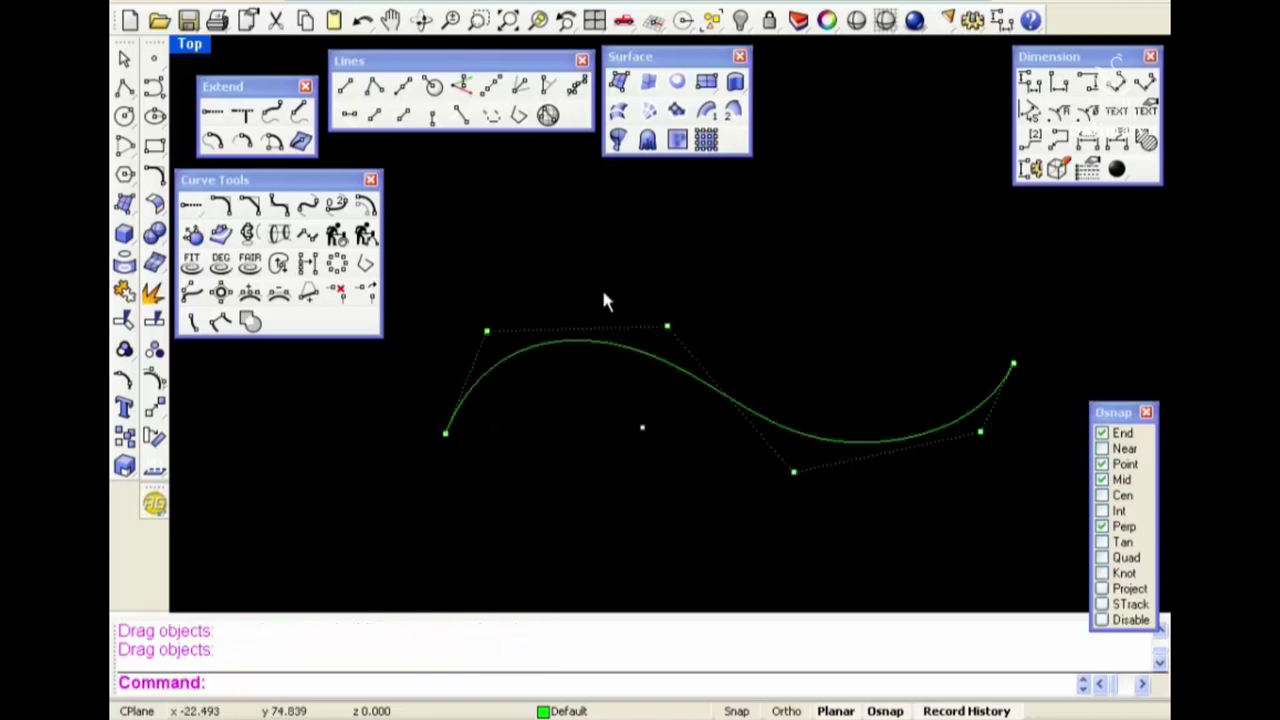
{"action": "left_click", "coordinate": [336, 235]}
{"action": "left_click", "coordinate": [608, 343]}
Rebuild the curve with a point count of 60
{"action": "right_click", "coordinate": [608, 340]}
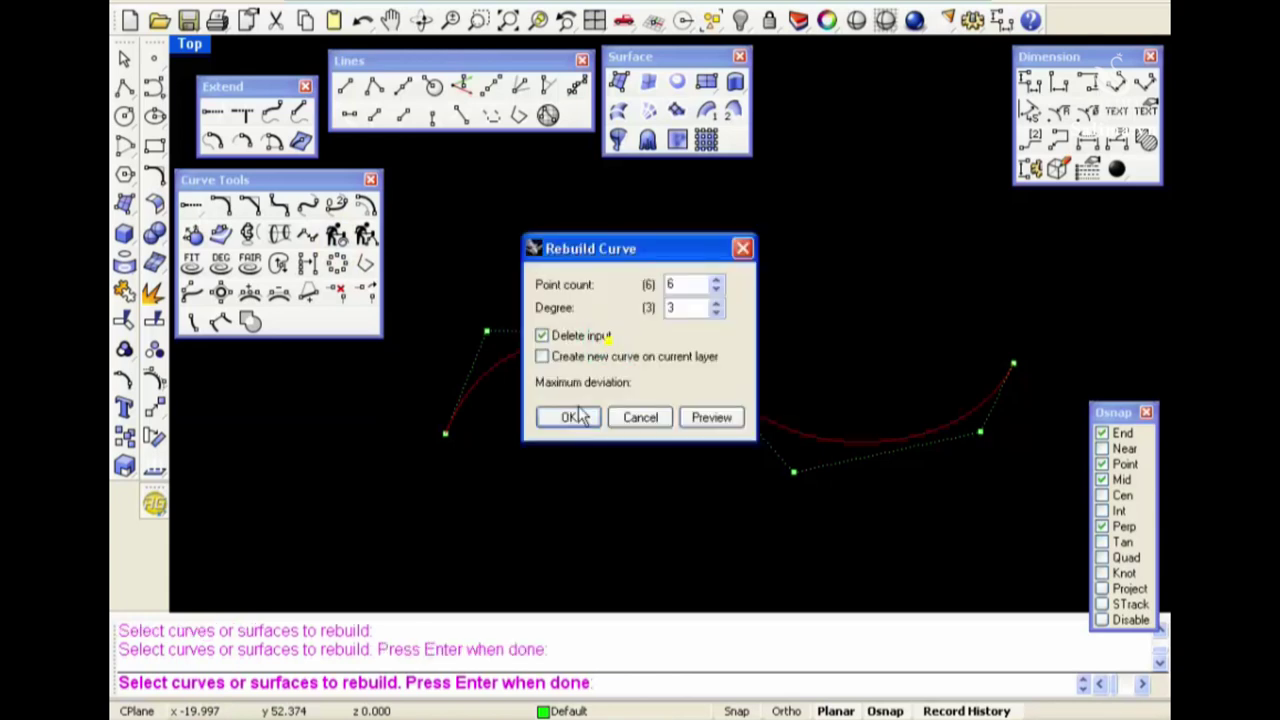
{"action": "type", "text": "0"}
{"action": "left_click", "coordinate": [692, 287]}
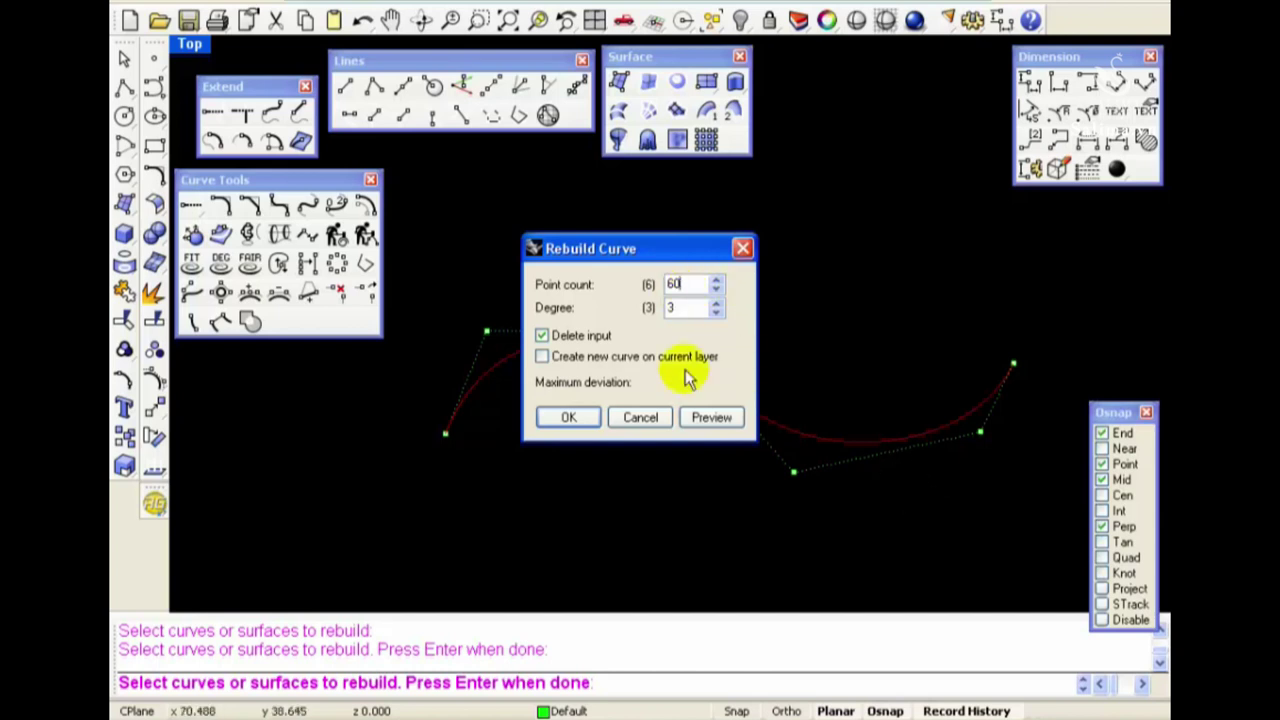
{"action": "left_click", "coordinate": [568, 417]}
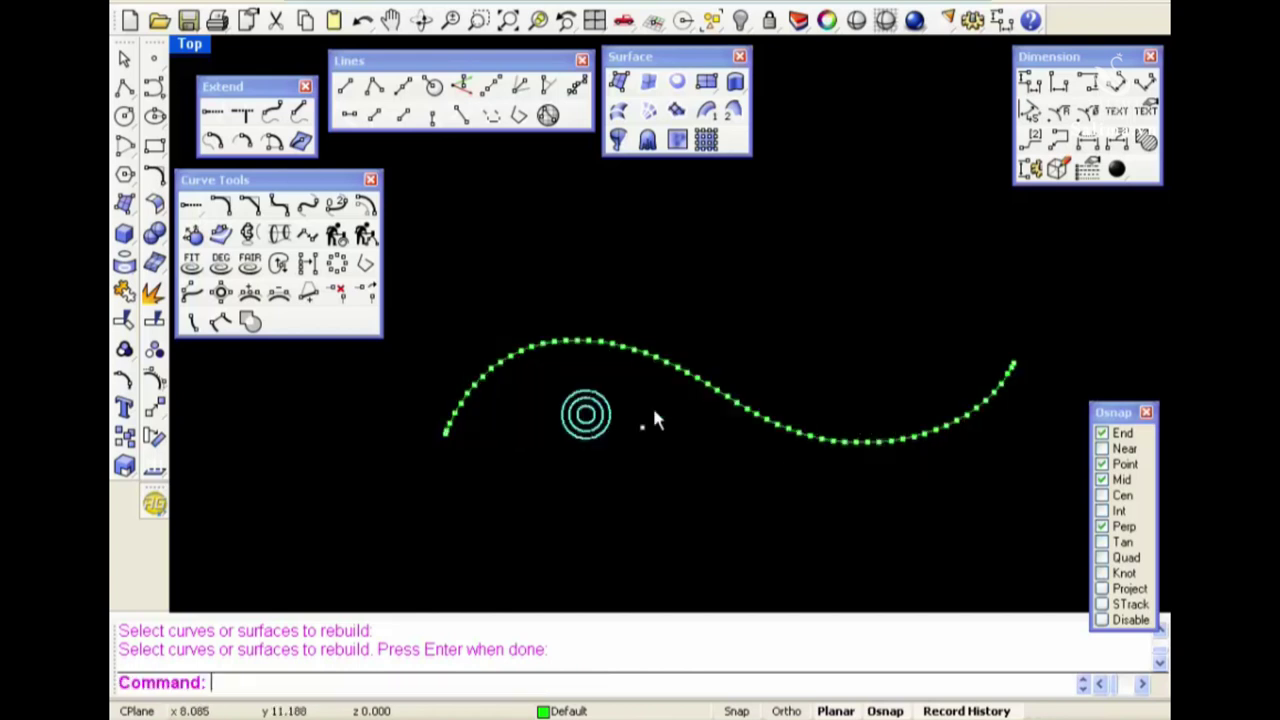
Drag three control points upward into a peak and small bumps
{"action": "scroll", "coordinate": [680, 400], "scroll_direction": "up", "scroll_amount": 4}
{"action": "scroll", "coordinate": [697, 398], "scroll_direction": "down", "scroll_amount": 2}
{"action": "scroll", "coordinate": [640, 400], "scroll_direction": "down", "scroll_amount": 1}
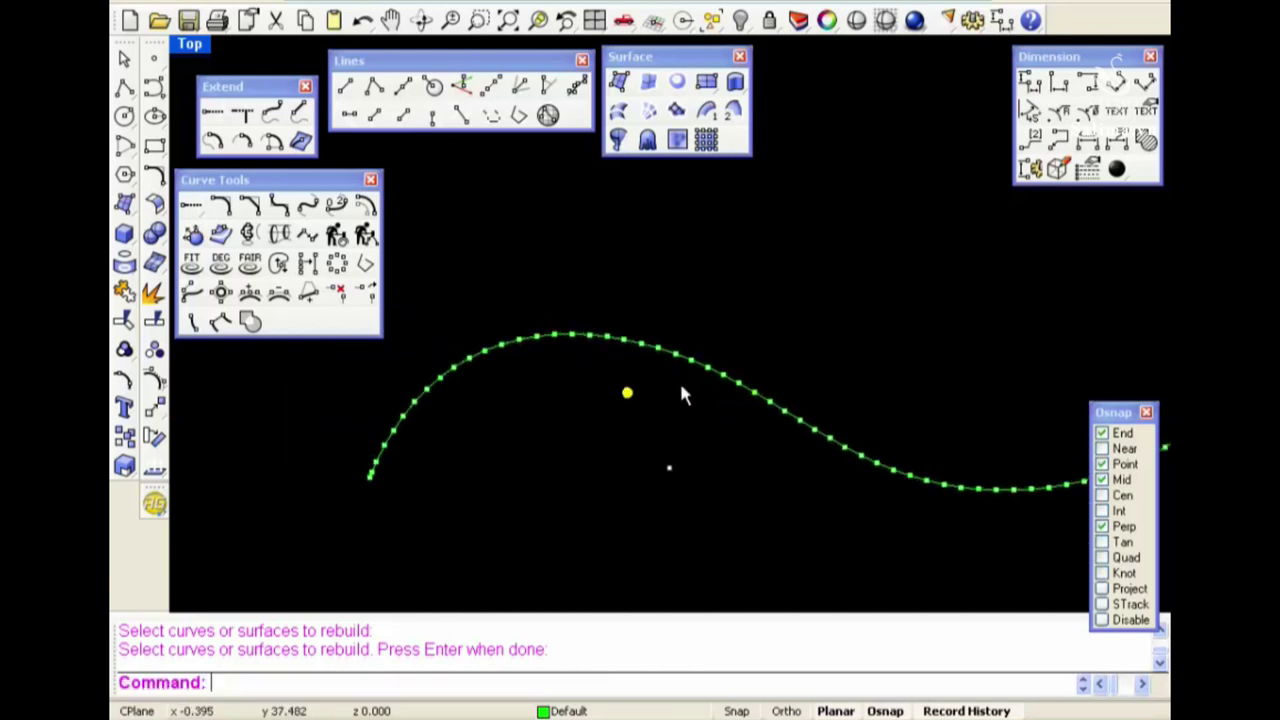
{"action": "scroll", "coordinate": [660, 385], "scroll_direction": "up", "scroll_amount": 4}
{"action": "left_click_drag", "start_coordinate": [590, 336], "coordinate": [595, 267]}
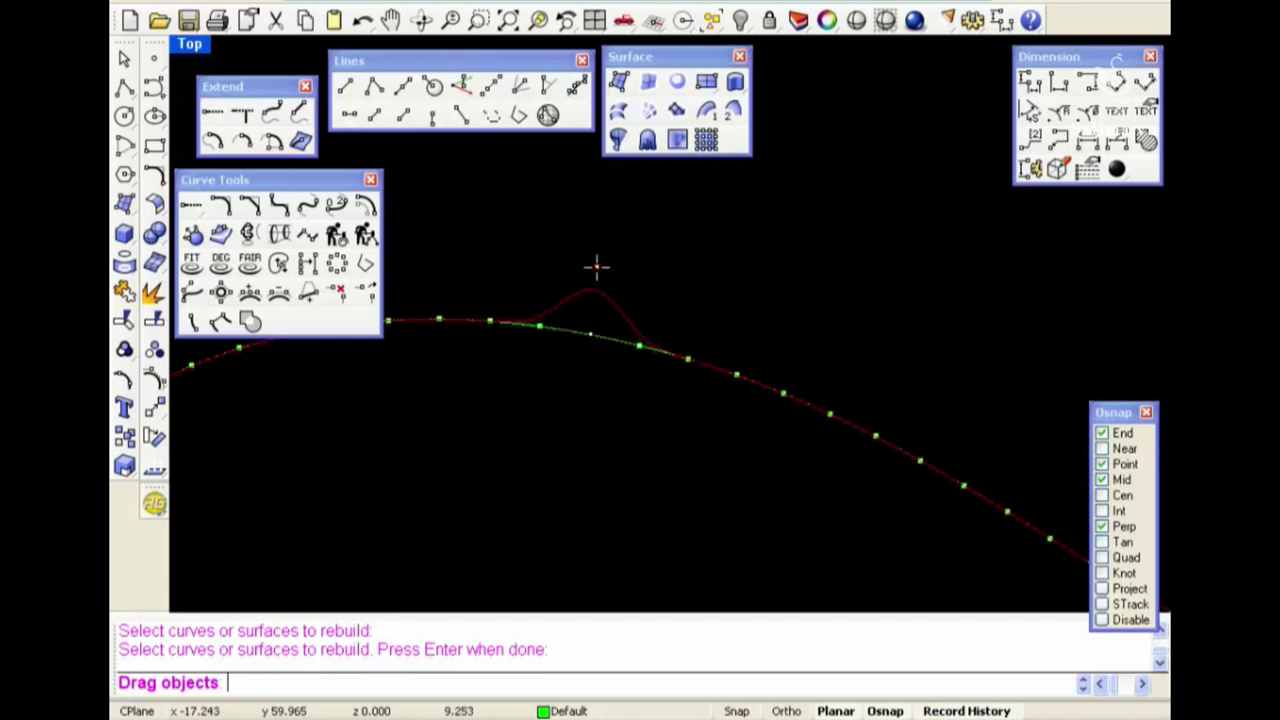
{"action": "left_click_drag", "start_coordinate": [698, 340], "coordinate": [700, 345]}
{"action": "scroll", "coordinate": [714, 272], "scroll_direction": "down", "scroll_amount": 3}
{"action": "scroll", "coordinate": [787, 350], "scroll_direction": "up", "scroll_amount": 1}
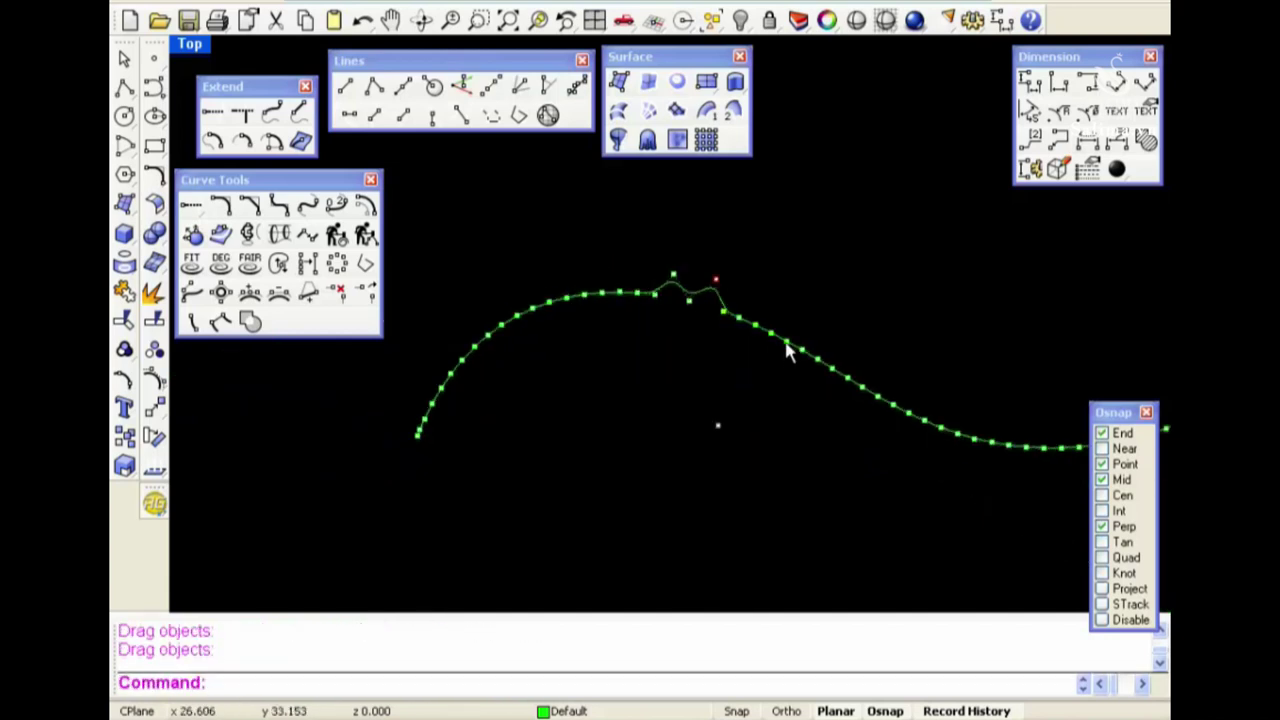
{"action": "left_click_drag", "start_coordinate": [783, 345], "coordinate": [793, 306]}
Pull a control point on the descending part up into a tall spike
{"action": "scroll", "coordinate": [798, 316], "scroll_direction": "up", "scroll_amount": 3}
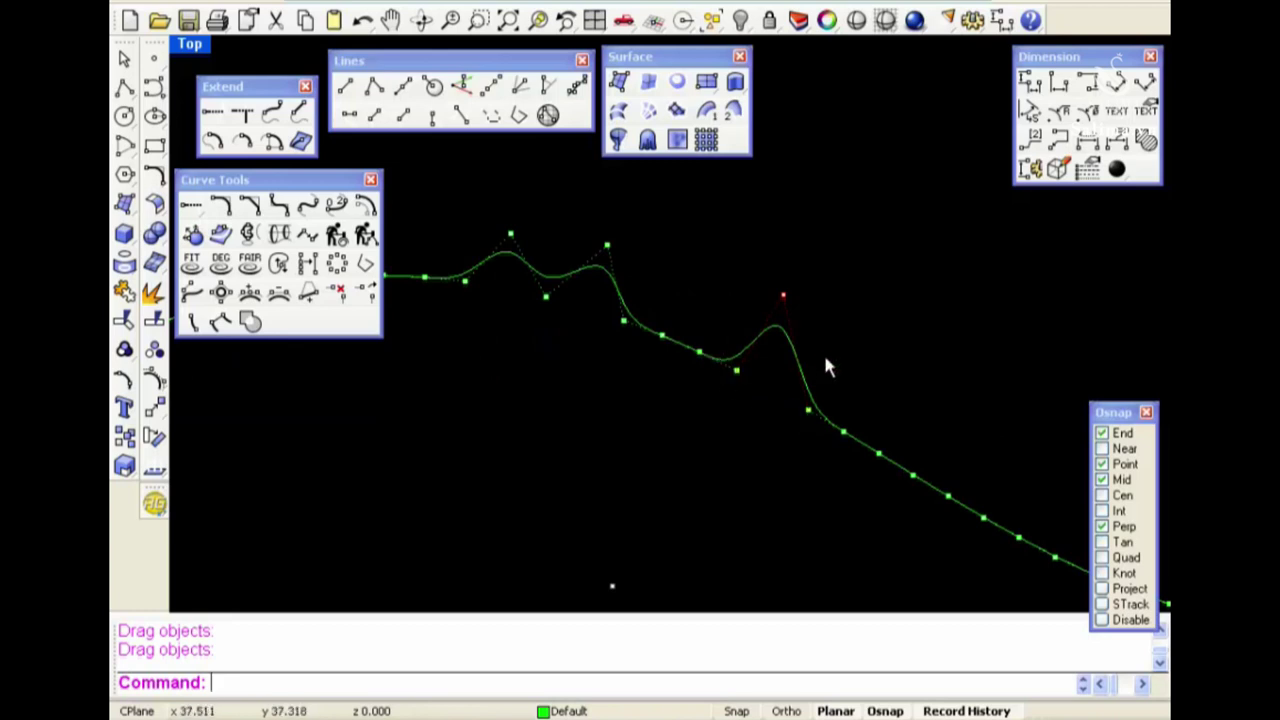
{"action": "right_click_drag", "start_coordinate": [826, 368], "coordinate": [735, 387]}
{"action": "left_click", "coordinate": [745, 406]}
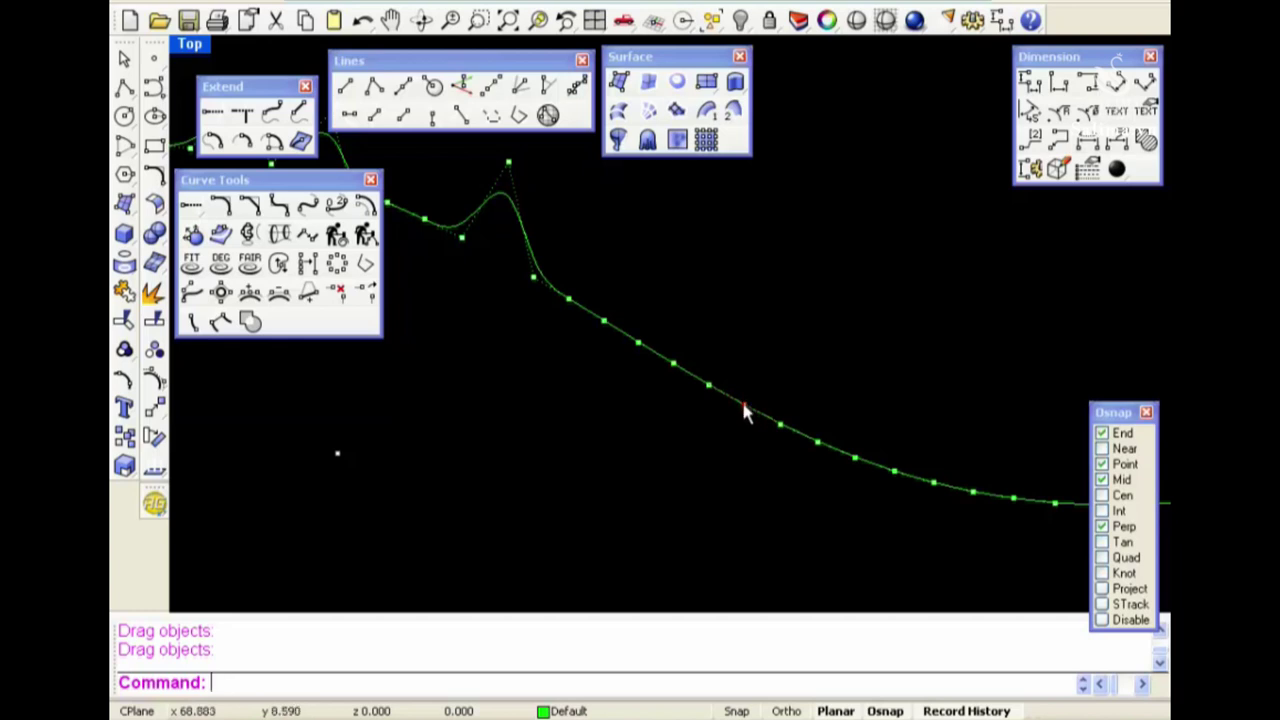
{"action": "left_click_drag", "start_coordinate": [744, 412], "coordinate": [806, 257]}
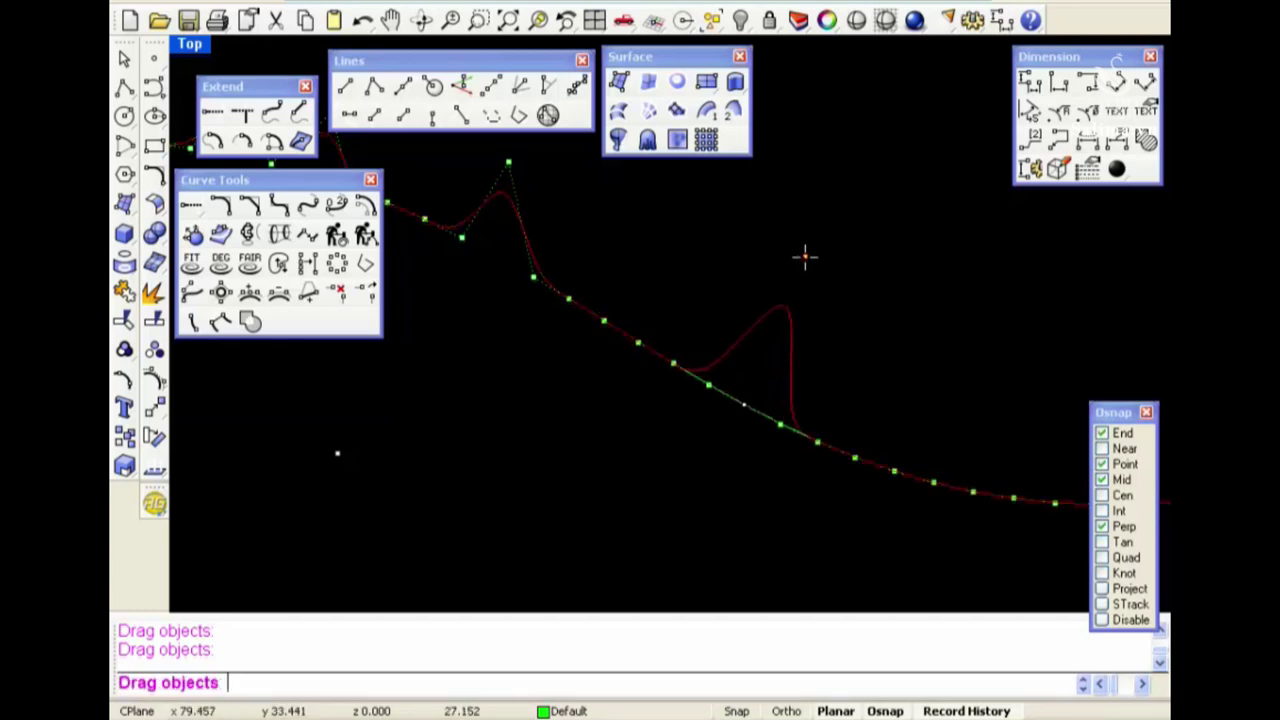
{"action": "left_click_drag", "start_coordinate": [806, 257], "coordinate": [867, 88]}
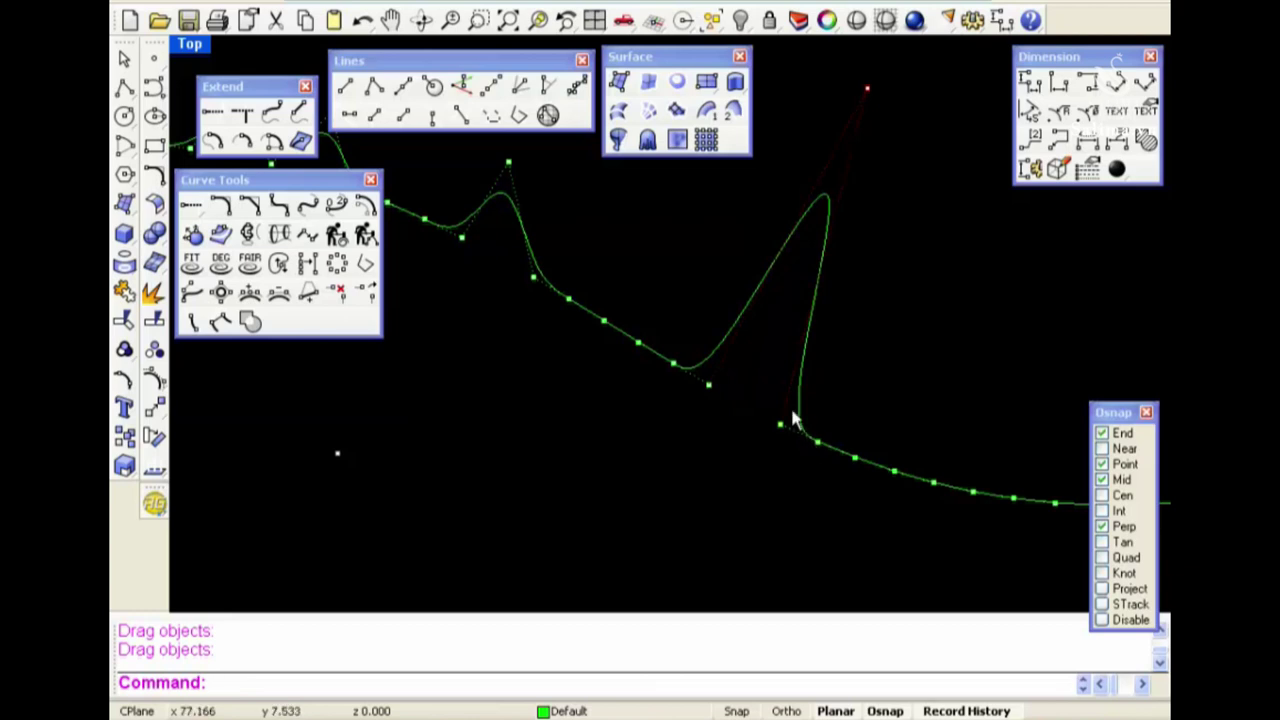
{"action": "scroll", "coordinate": [790, 405], "scroll_direction": "down", "scroll_amount": 8}
Rebuild the bumpy curve back to 6 control points to smooth it
{"action": "left_click", "coordinate": [336, 235]}
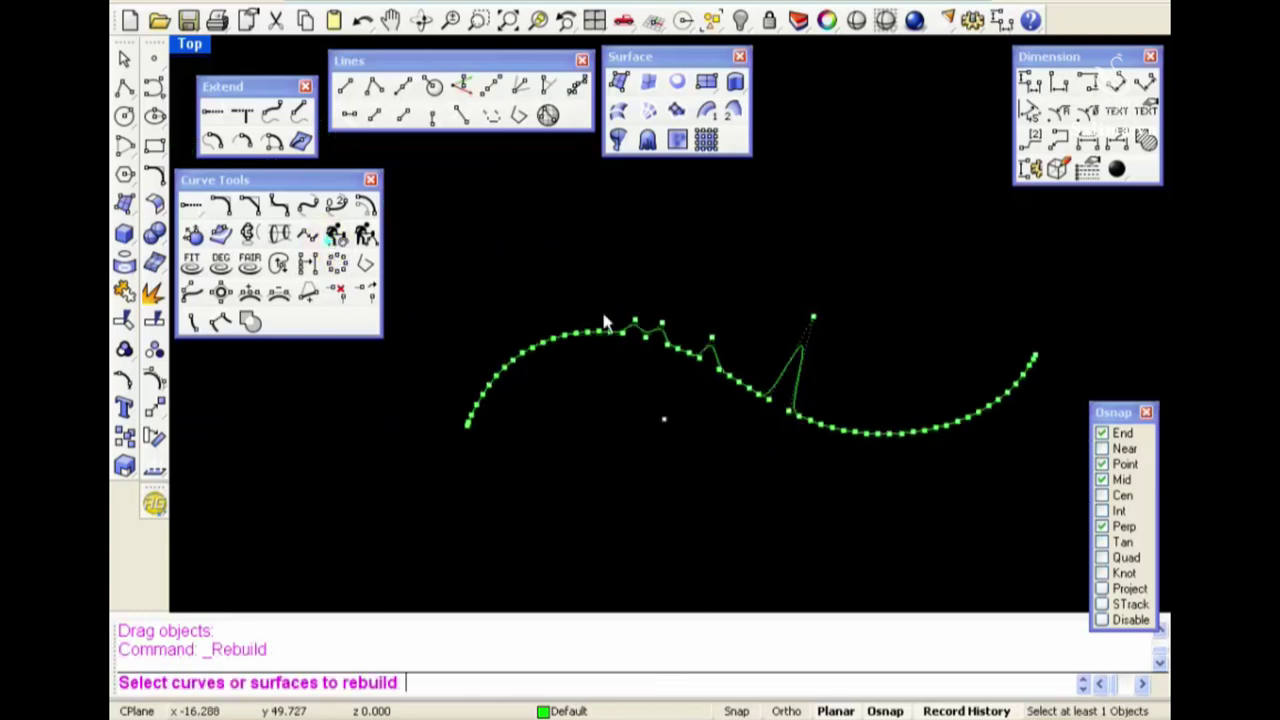
{"action": "left_click", "coordinate": [647, 342]}
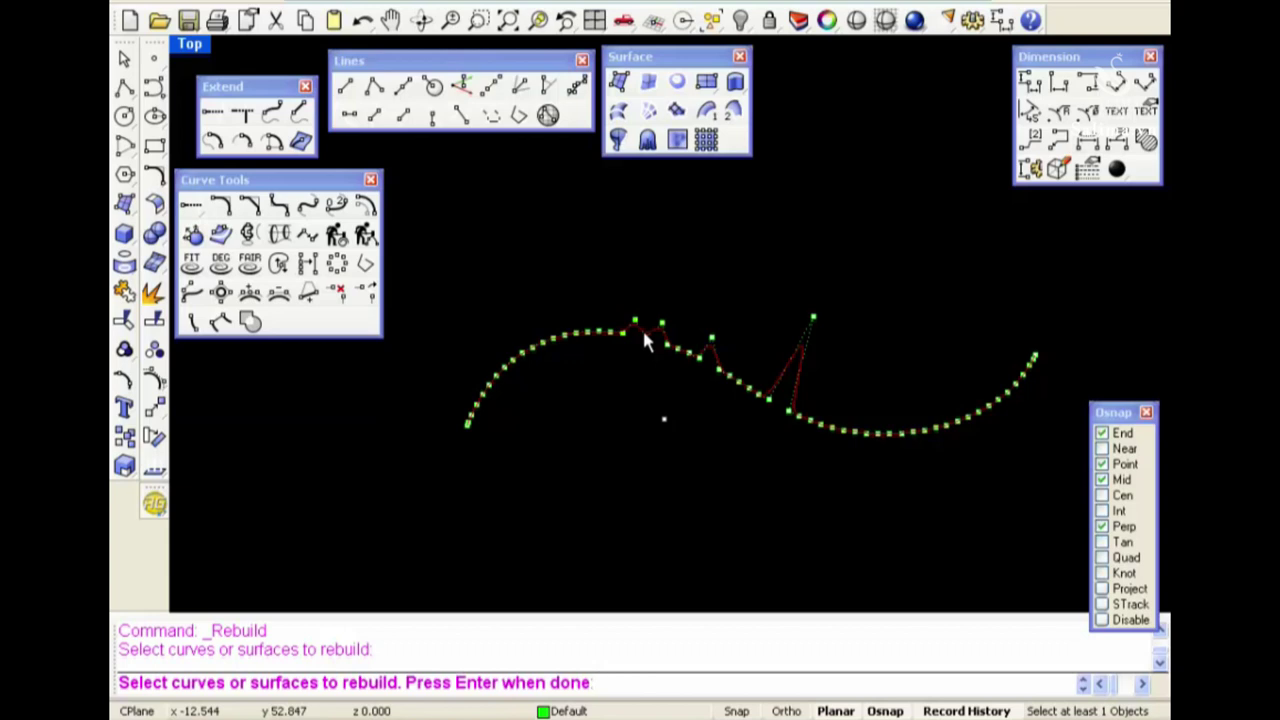
{"action": "key", "text": "Return"}
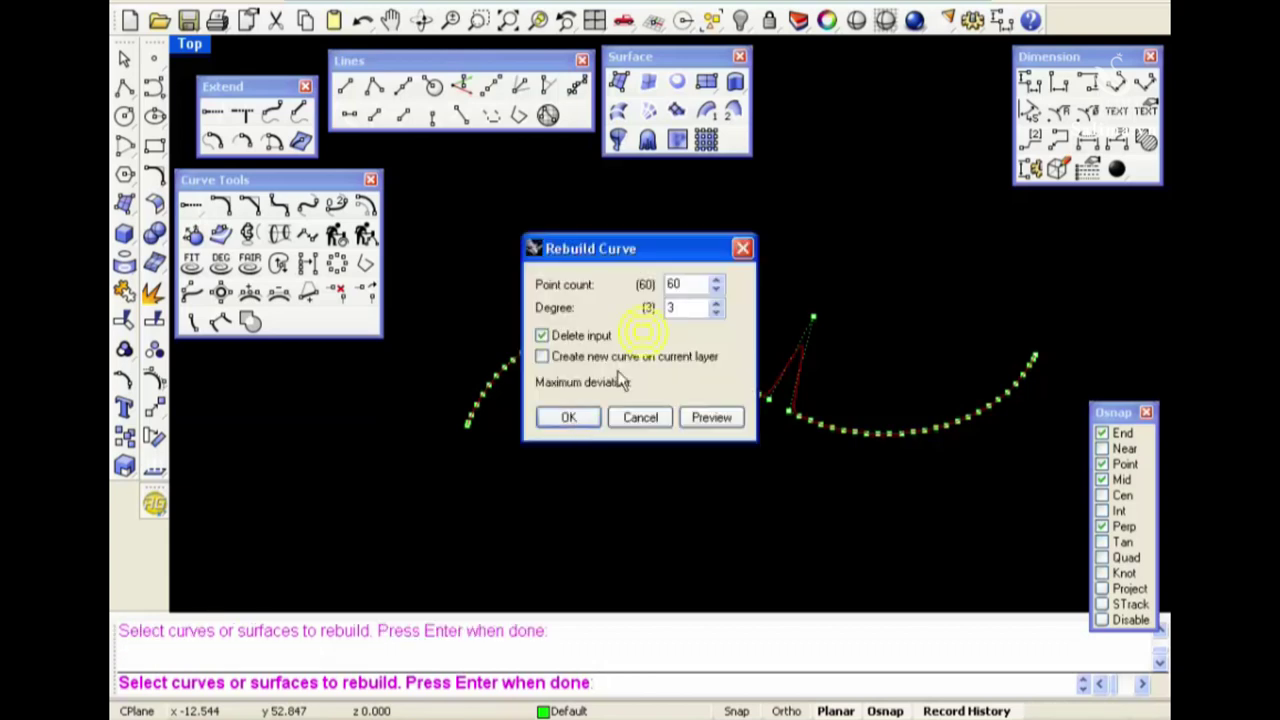
{"action": "left_click_drag", "start_coordinate": [709, 281], "coordinate": [656, 284]}
{"action": "type", "text": "6"}
{"action": "left_click", "coordinate": [570, 418]}
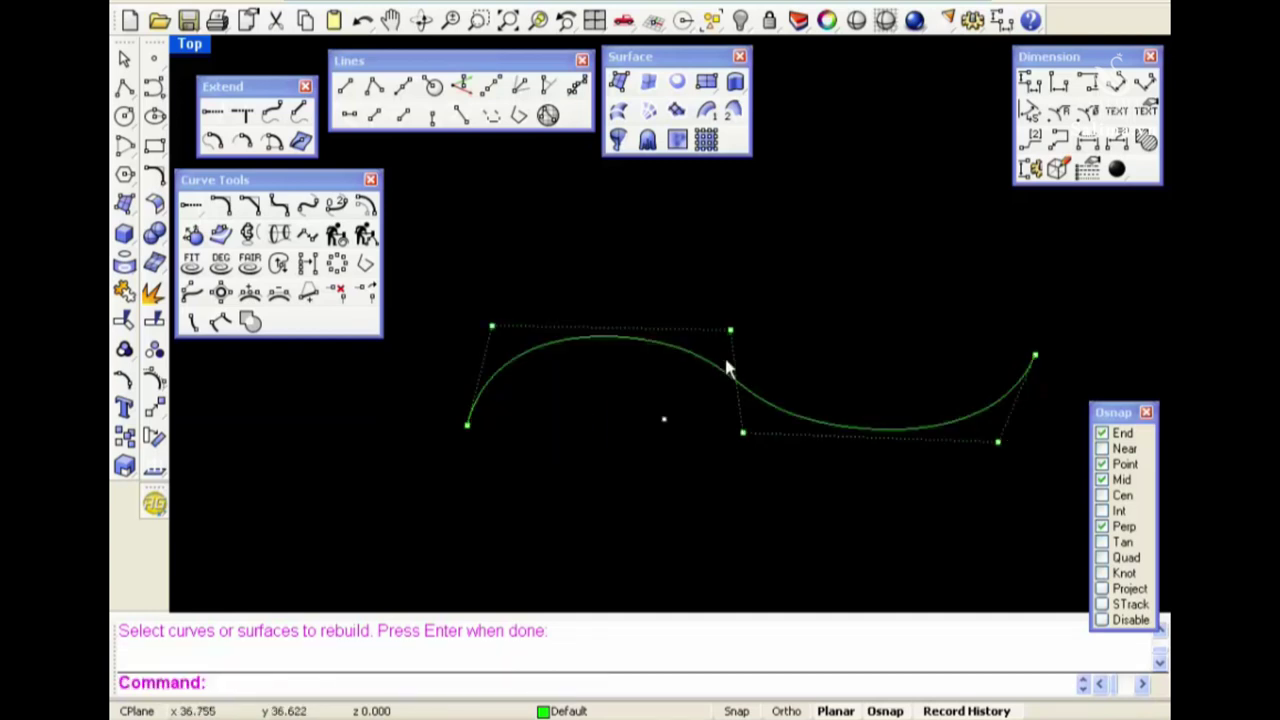
Nudge one control point, turn points off, and delete the curve
{"action": "left_click_drag", "start_coordinate": [728, 334], "coordinate": [716, 286]}
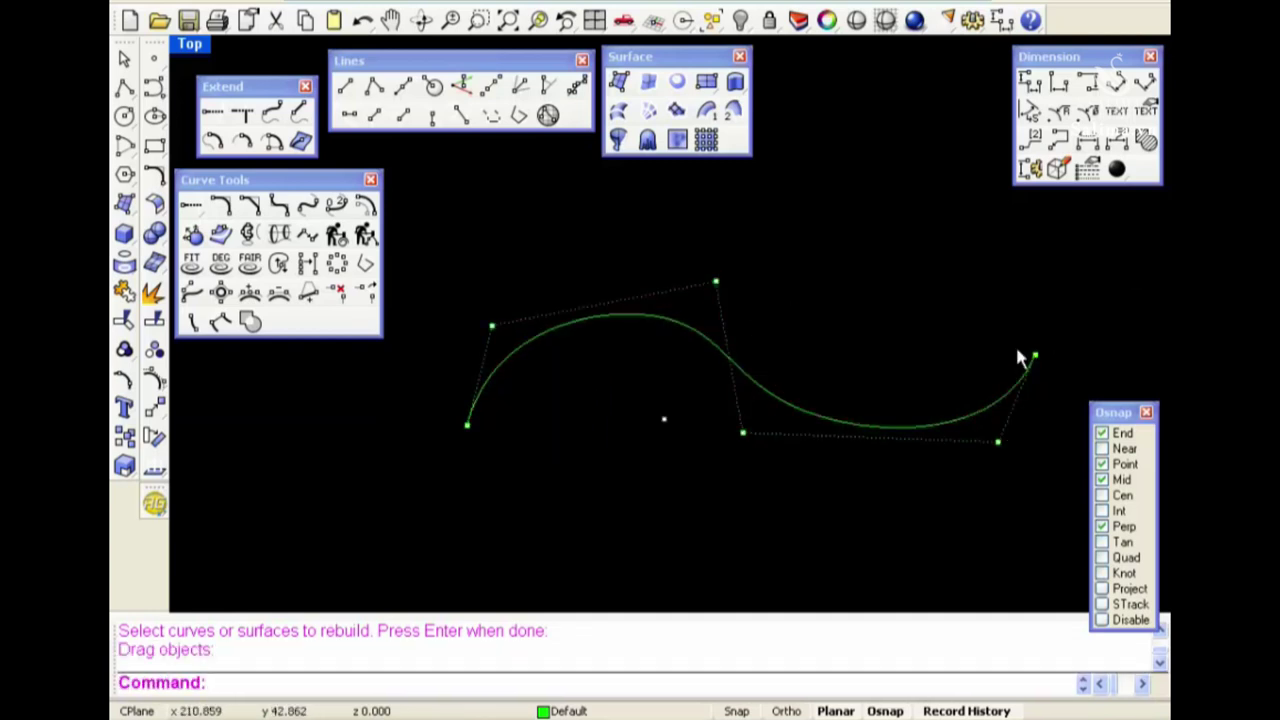
{"action": "key", "text": "Escape"}
{"action": "left_click", "coordinate": [821, 352]}
{"action": "key", "text": "Delete"}
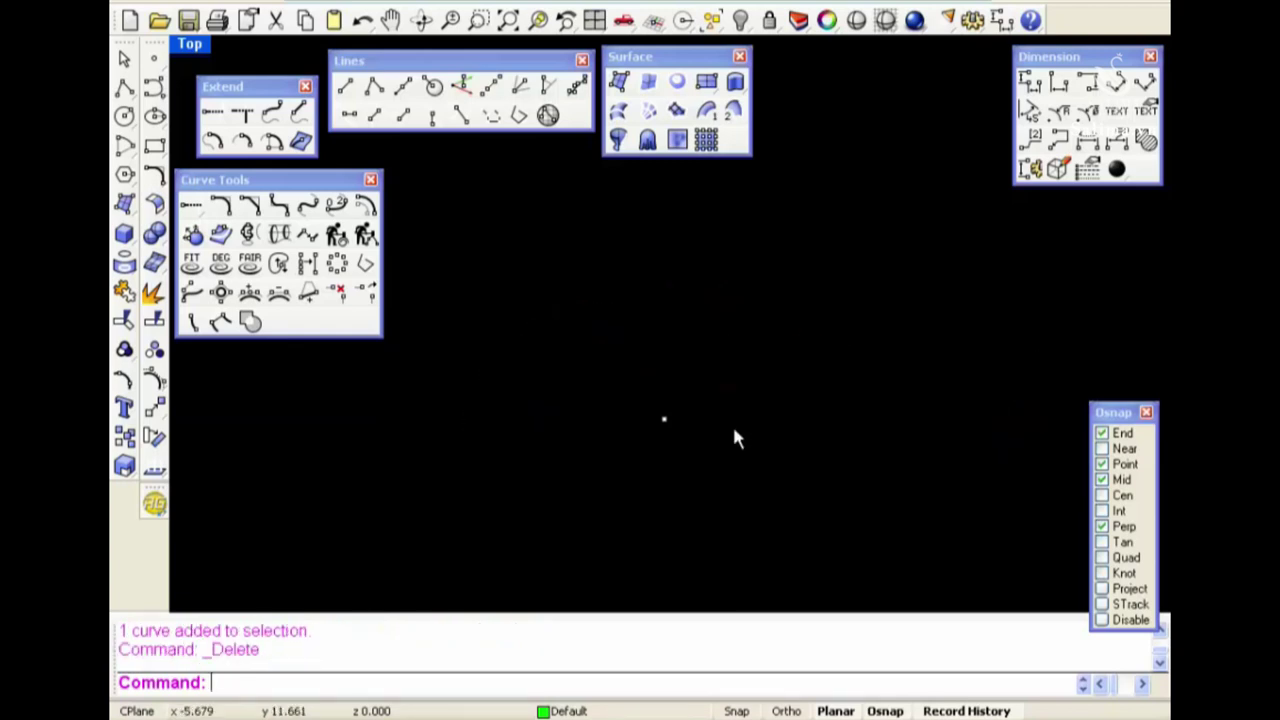
Draw a four-point freeform curve rising to the right
{"action": "left_click", "coordinate": [154, 88]}
{"action": "left_click", "coordinate": [465, 414]}
{"action": "left_click", "coordinate": [669, 394]}
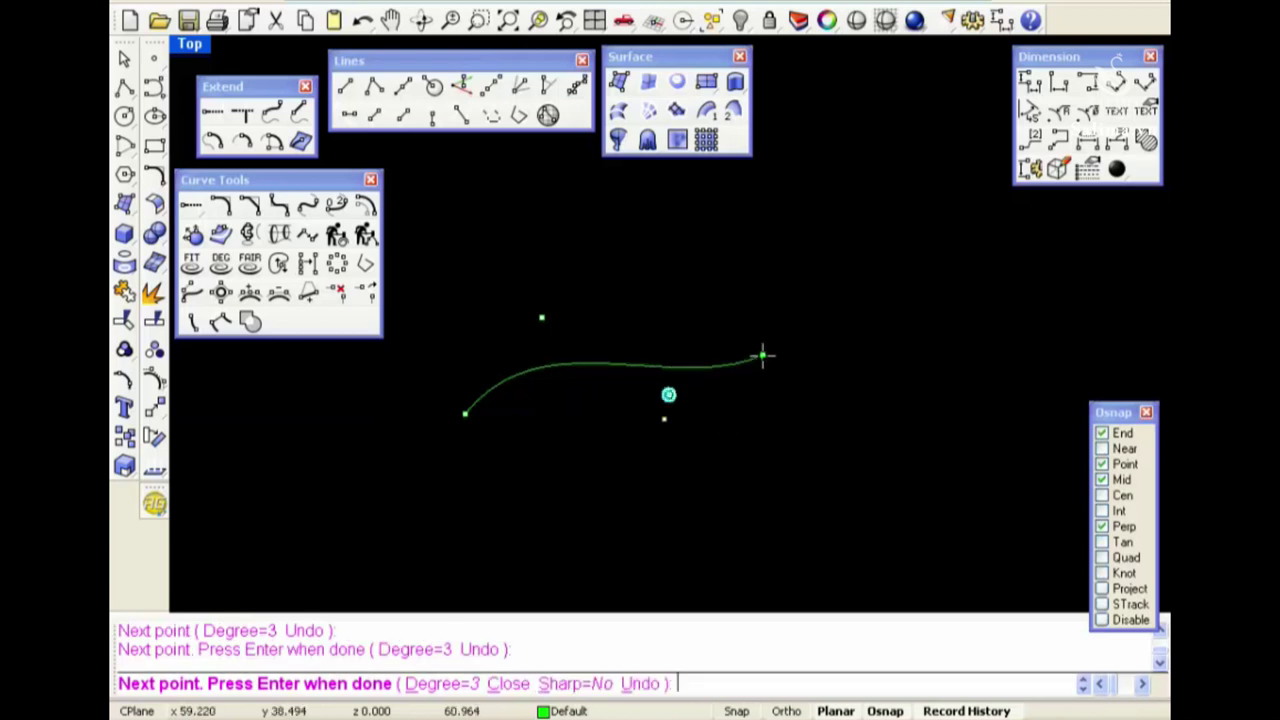
{"action": "left_click", "coordinate": [765, 369]}
{"action": "left_click", "coordinate": [783, 310]}
{"action": "key", "text": "Return"}
Draw a second freeform curve starting from the first curve's end
{"action": "right_click", "coordinate": [792, 285]}
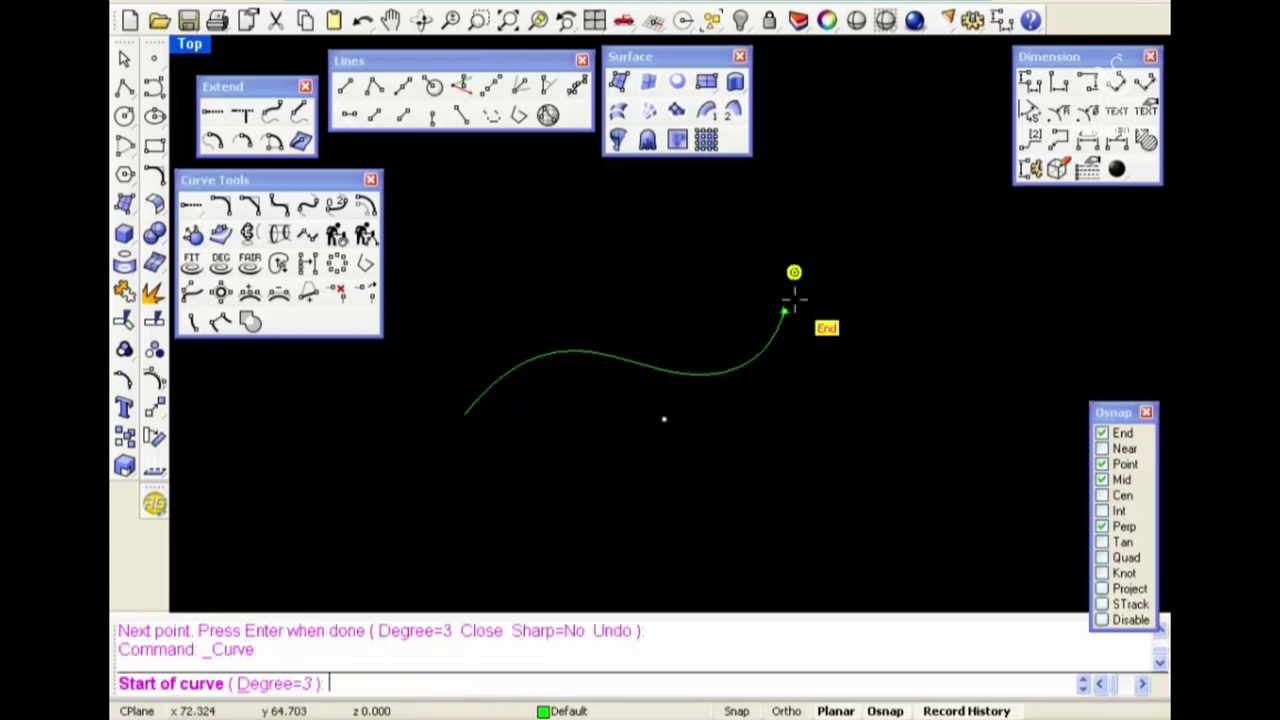
{"action": "left_click", "coordinate": [794, 278]}
{"action": "right_click_drag", "start_coordinate": [798, 216], "coordinate": [731, 333]}
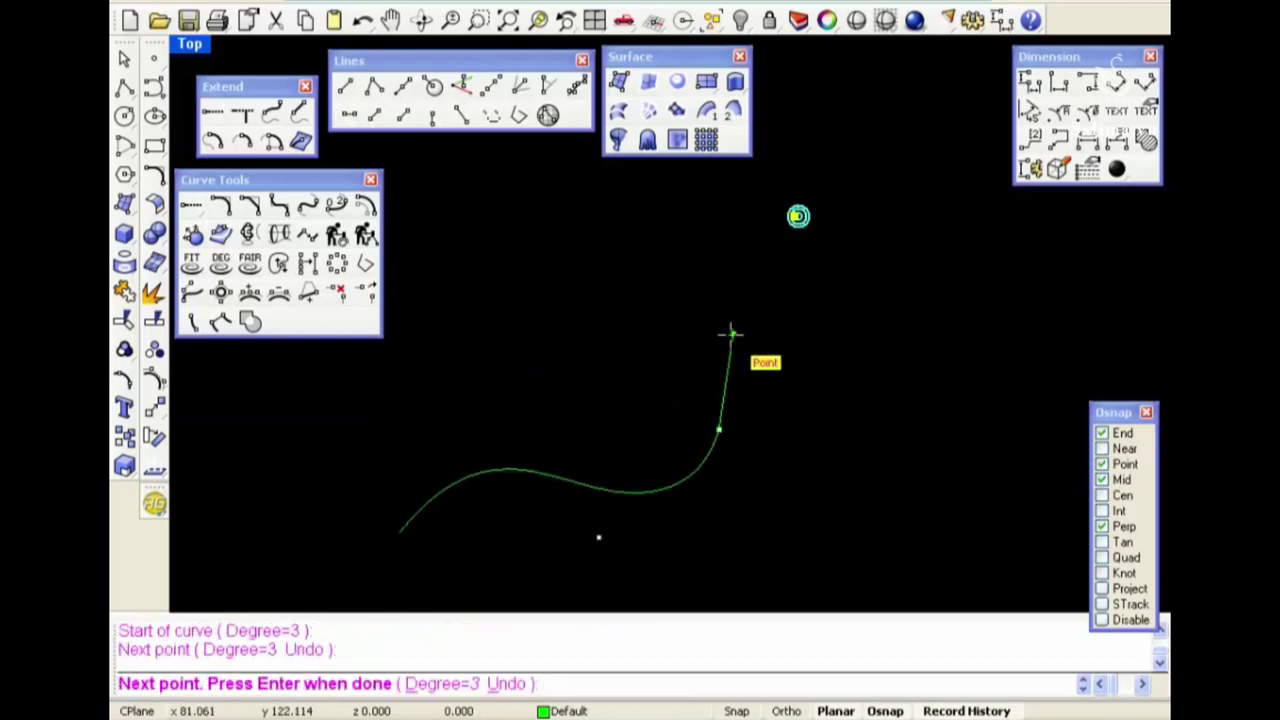
{"action": "left_click", "coordinate": [796, 277]}
{"action": "left_click", "coordinate": [937, 286]}
{"action": "left_click", "coordinate": [925, 202]}
{"action": "key", "text": "Return"}
{"action": "right_click_drag", "start_coordinate": [925, 202], "coordinate": [930, 117]}
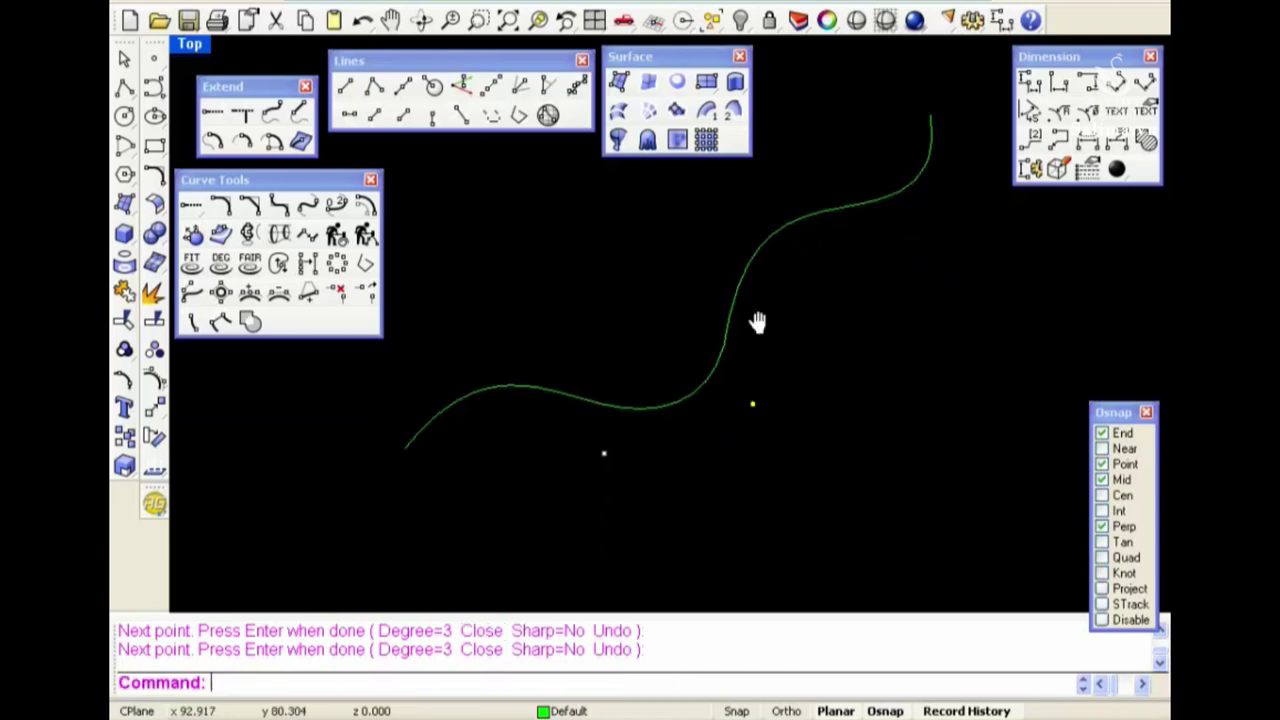
Match the upper curve to the lower one with tangency at their joint
{"action": "left_click", "coordinate": [305, 240]}
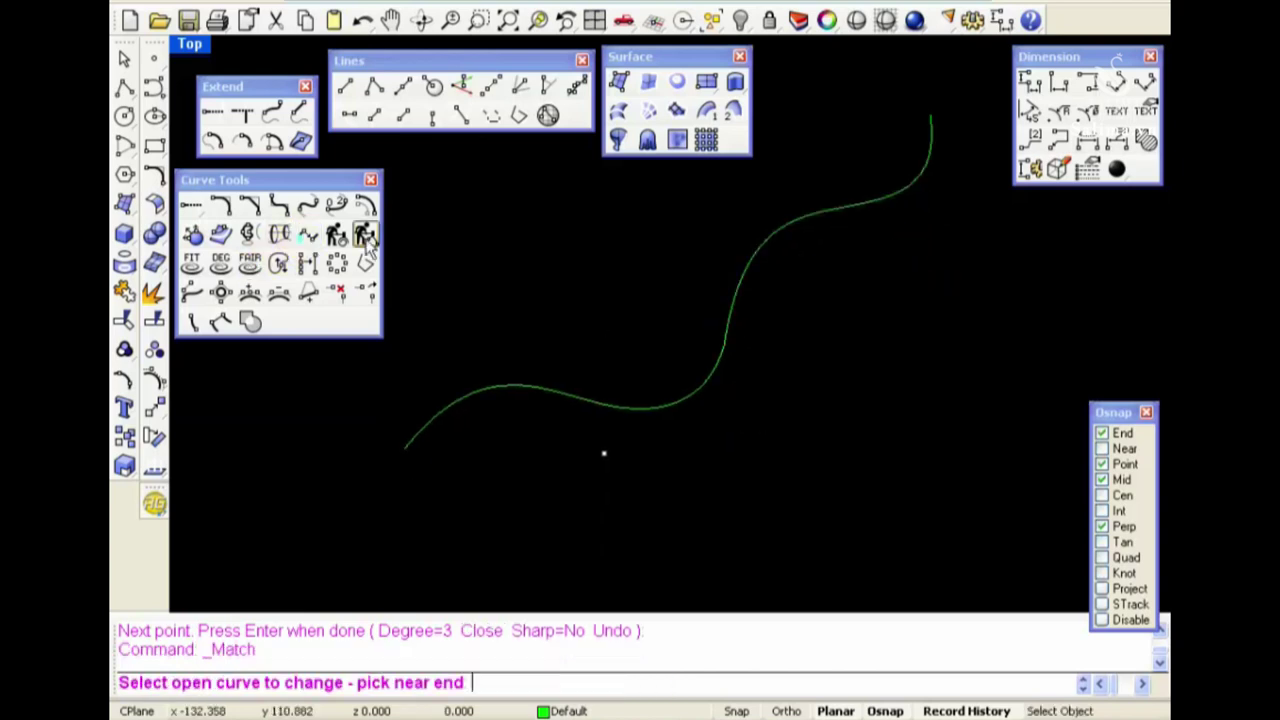
{"action": "left_click", "coordinate": [725, 304]}
{"action": "left_click", "coordinate": [730, 352]}
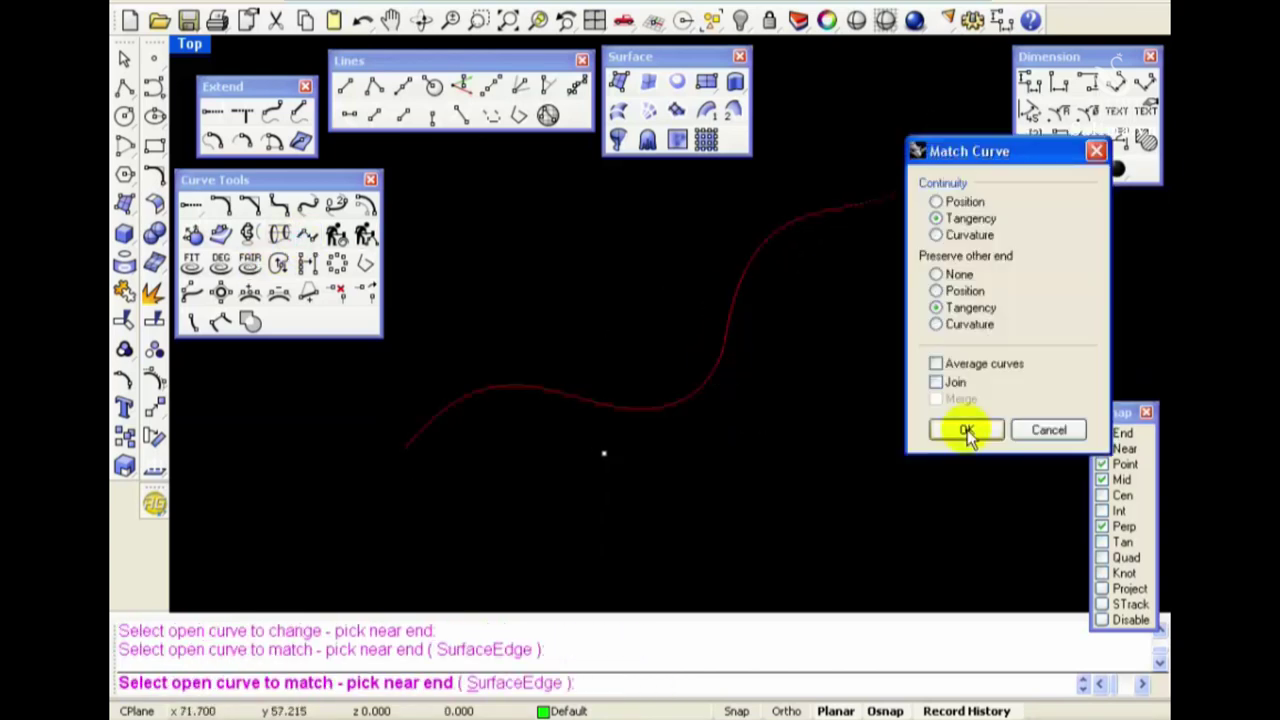
{"action": "left_click", "coordinate": [967, 430]}
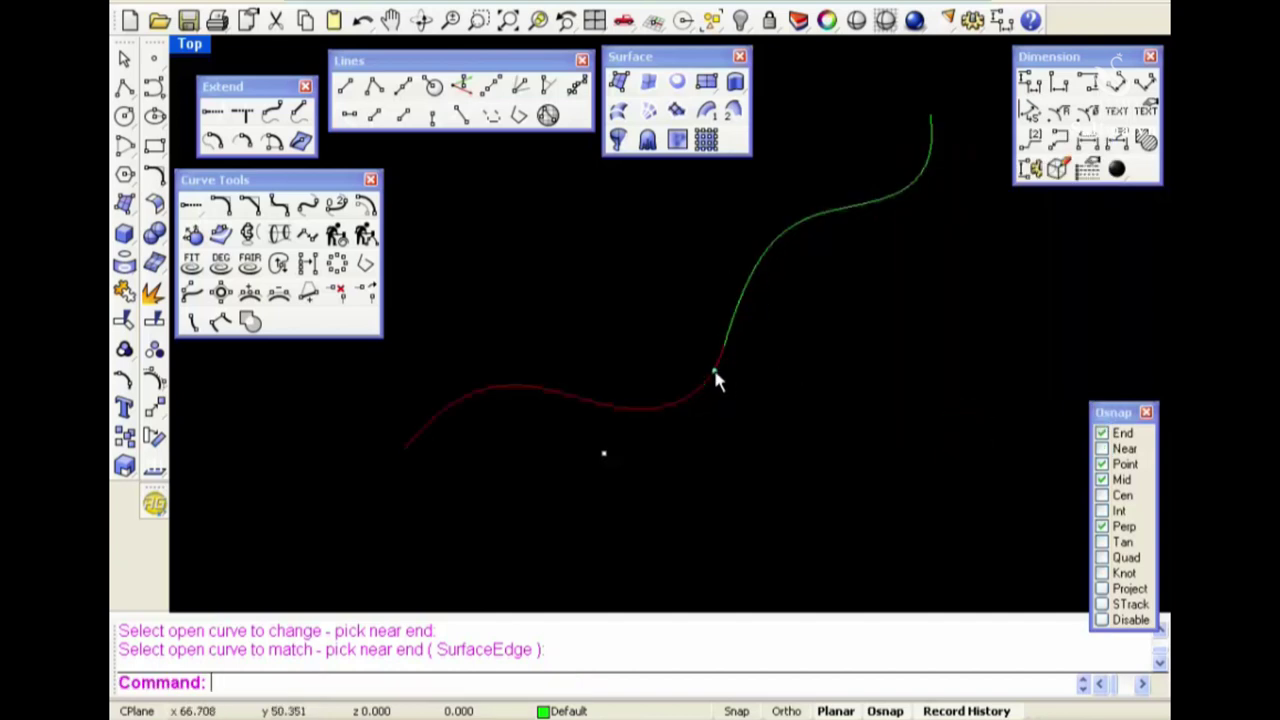
Join the two curves, then explode the joined curve back into two segments
{"action": "left_click_drag", "start_coordinate": [882, 390], "coordinate": [567, 298]}
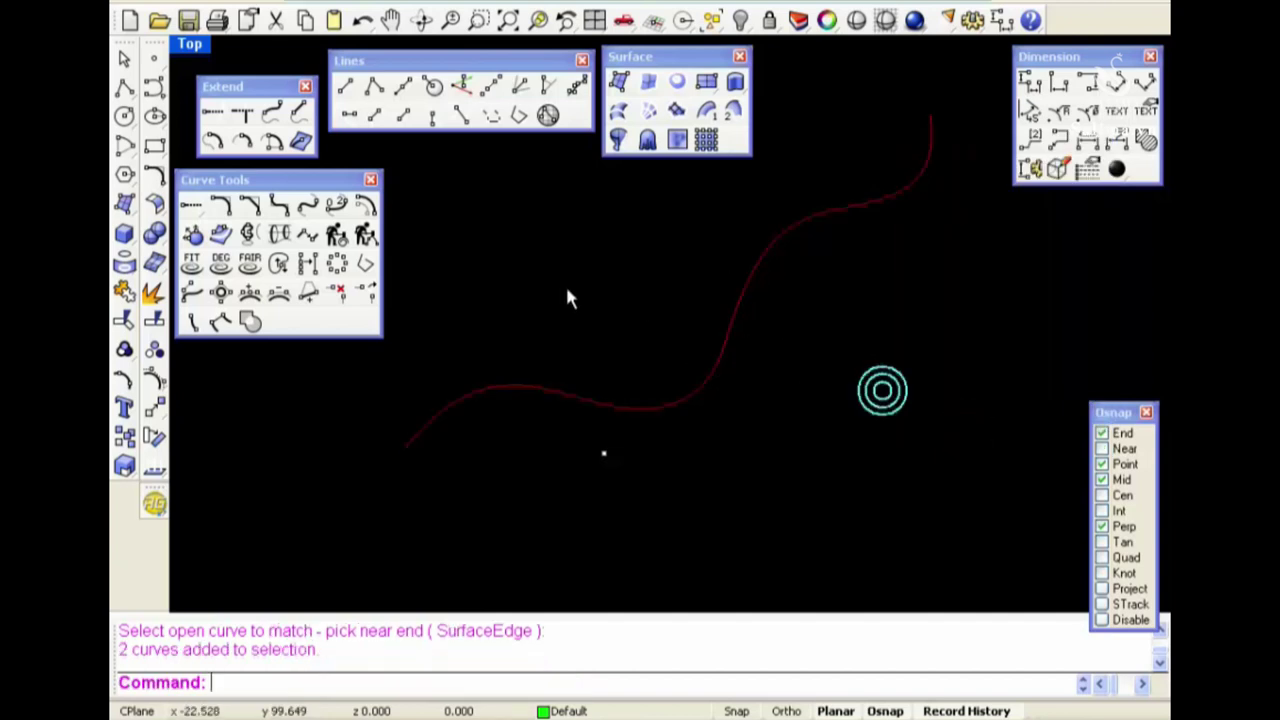
{"action": "left_click", "coordinate": [125, 290]}
{"action": "left_click", "coordinate": [906, 418]}
{"action": "left_click", "coordinate": [703, 395]}
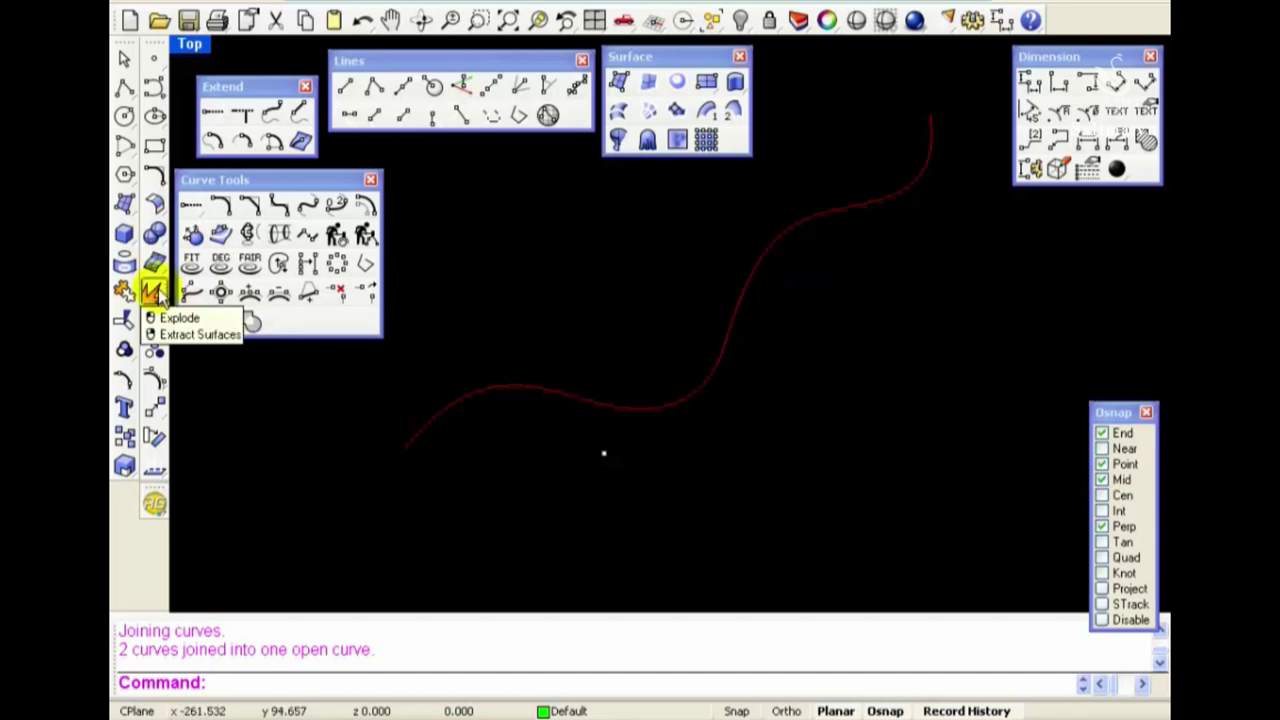
{"action": "left_click", "coordinate": [153, 290]}
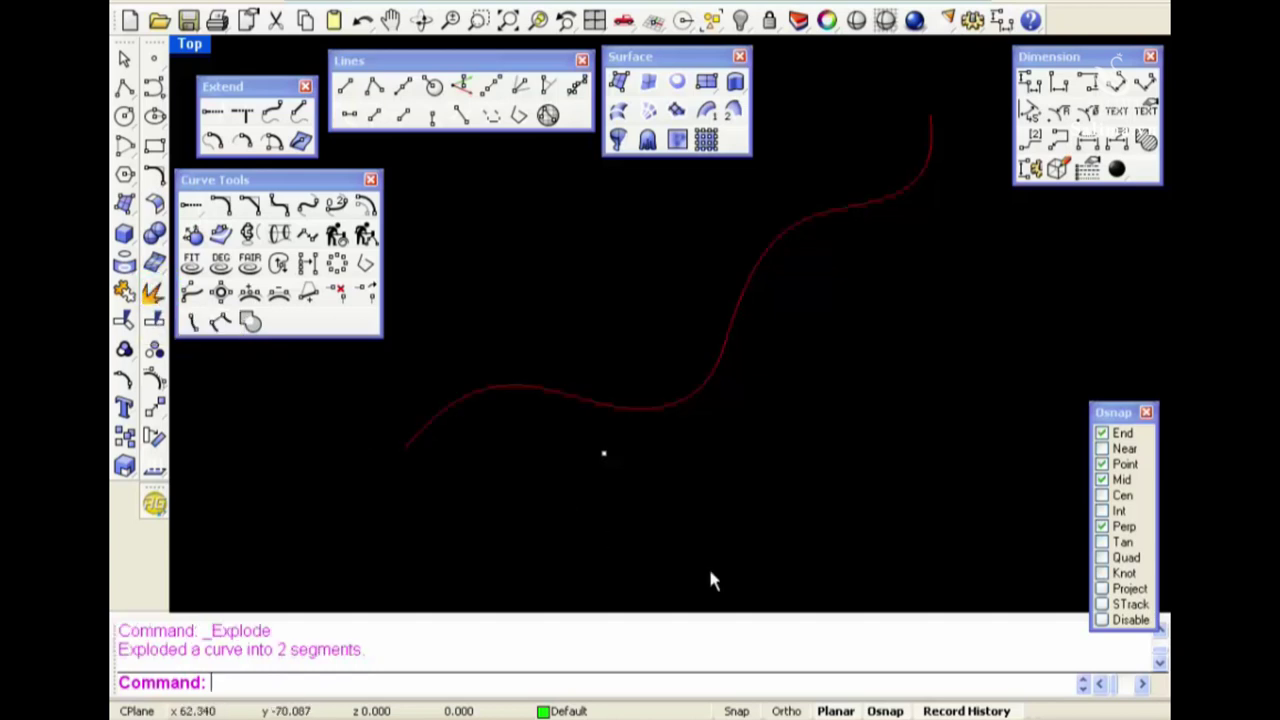
{"action": "left_click_drag", "start_coordinate": [120, 650], "coordinate": [594, 620]}
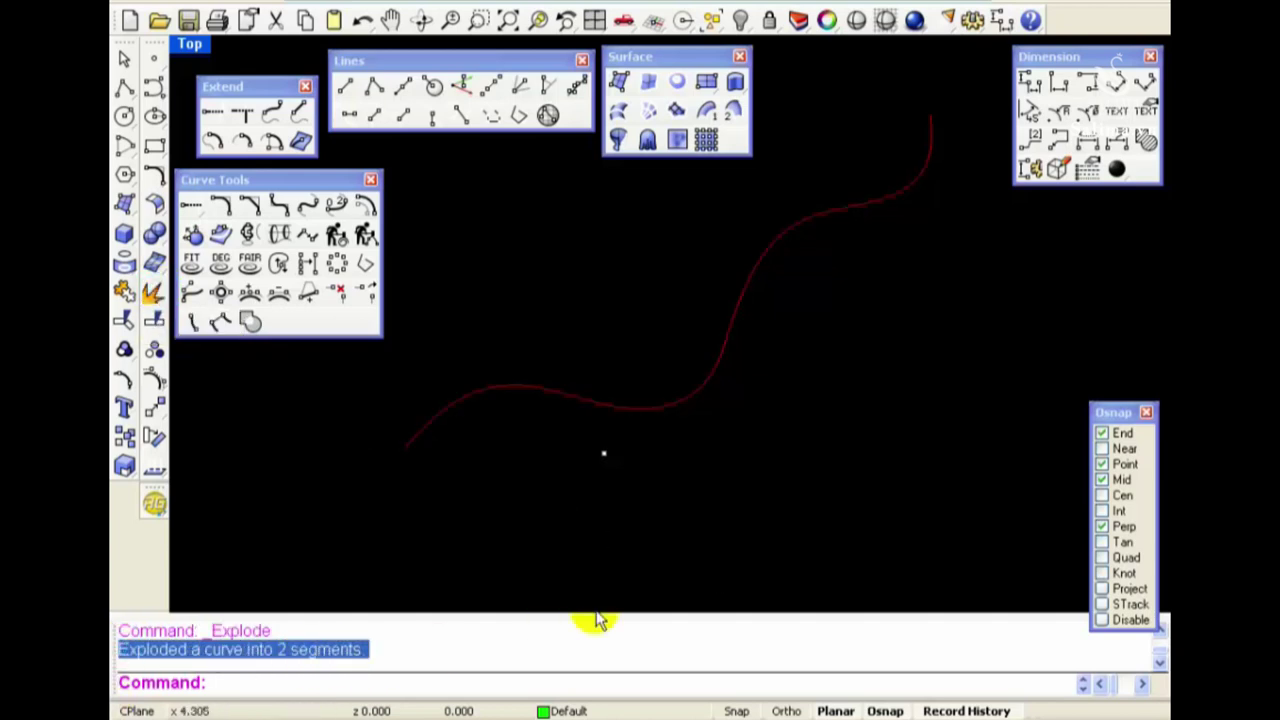
Window-select both segments and join them into one curve
{"action": "left_click", "coordinate": [670, 408], "text": "ctrl"}
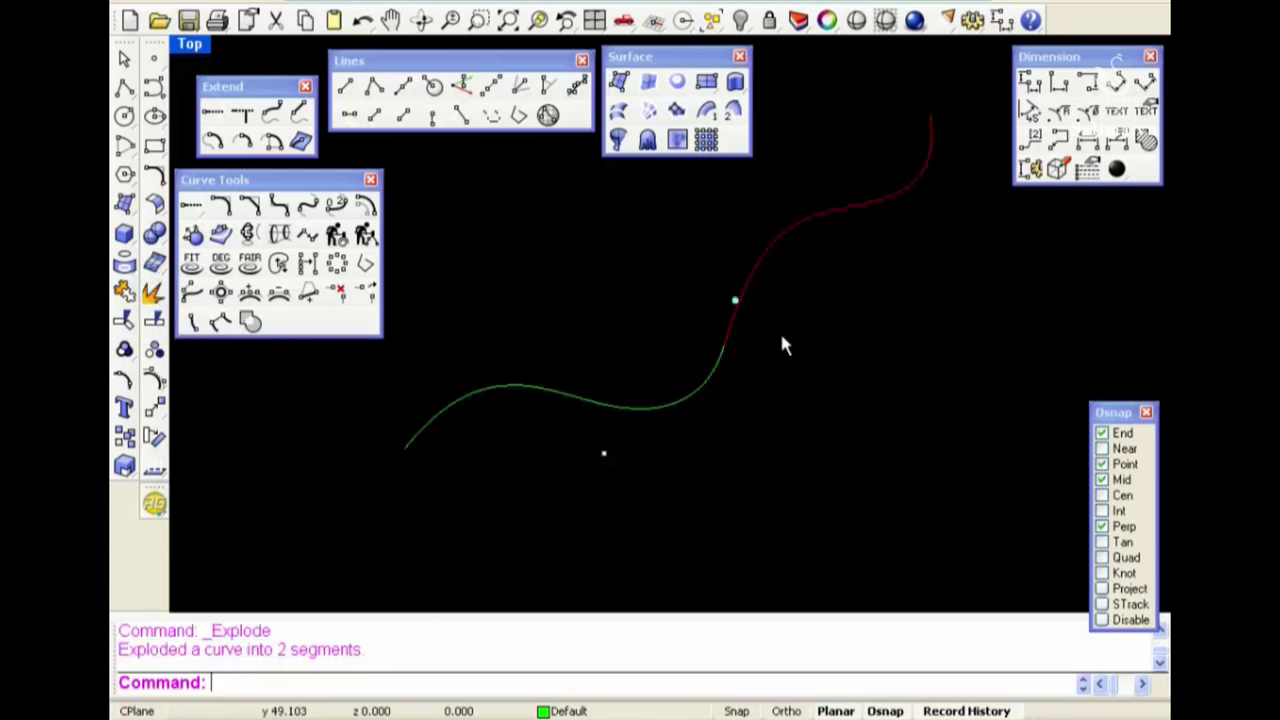
{"action": "left_click_drag", "start_coordinate": [844, 414], "coordinate": [678, 327]}
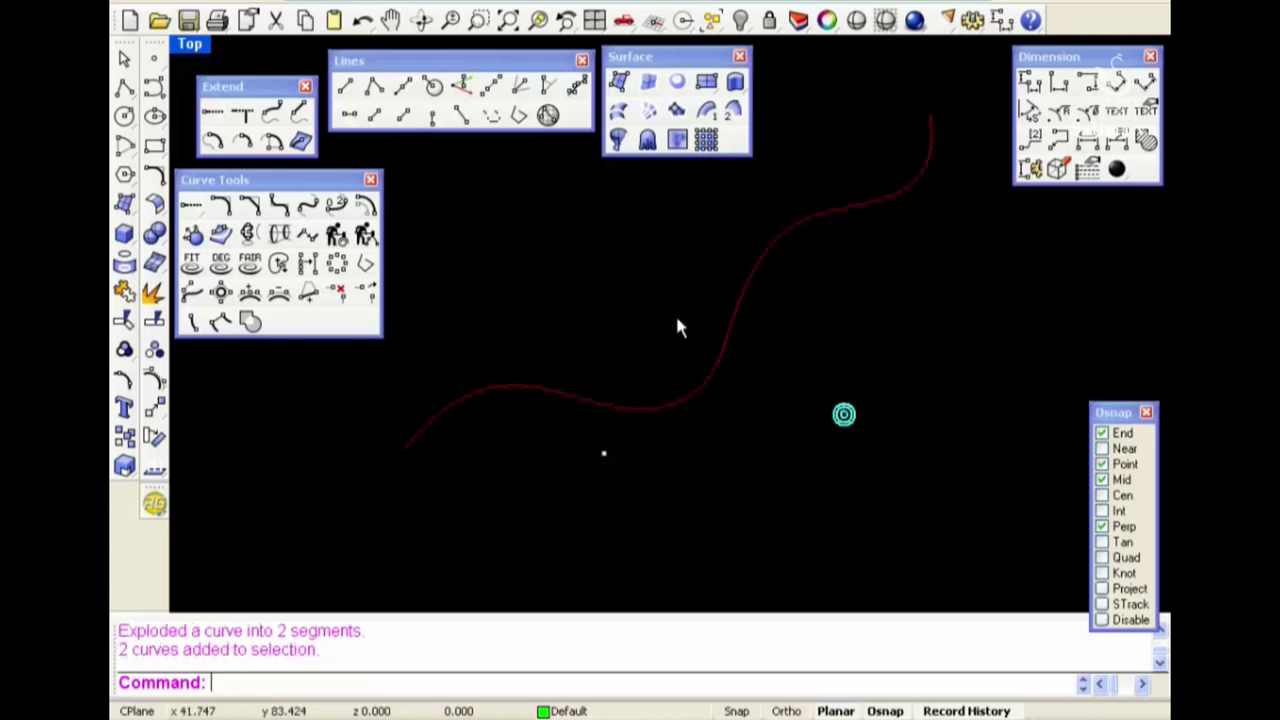
{"action": "left_click", "coordinate": [124, 290]}
Rebuild the joined curve with 6 control points
{"action": "left_click", "coordinate": [336, 234]}
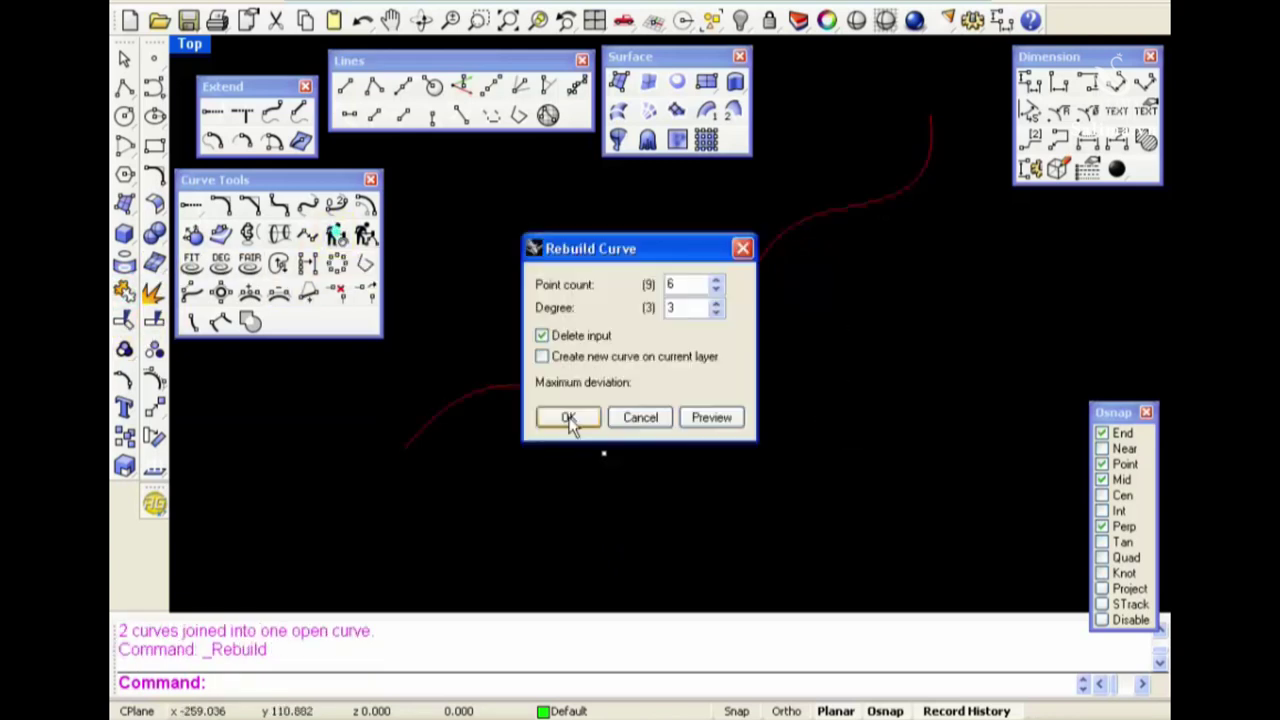
{"action": "double_click", "coordinate": [660, 285]}
{"action": "type", "text": "68"}
{"action": "left_click", "coordinate": [569, 417]}
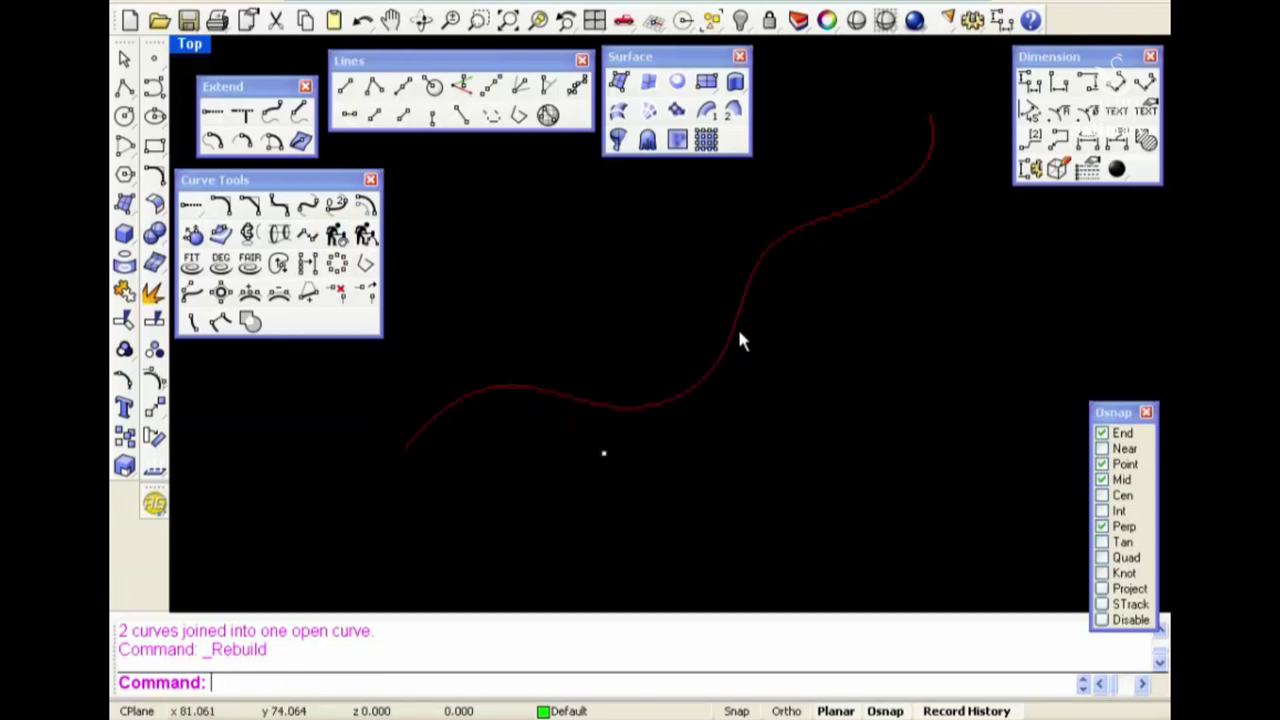
Try Explode on the rebuilt curve, then crossing-select it and delete it
{"action": "left_click", "coordinate": [153, 296]}
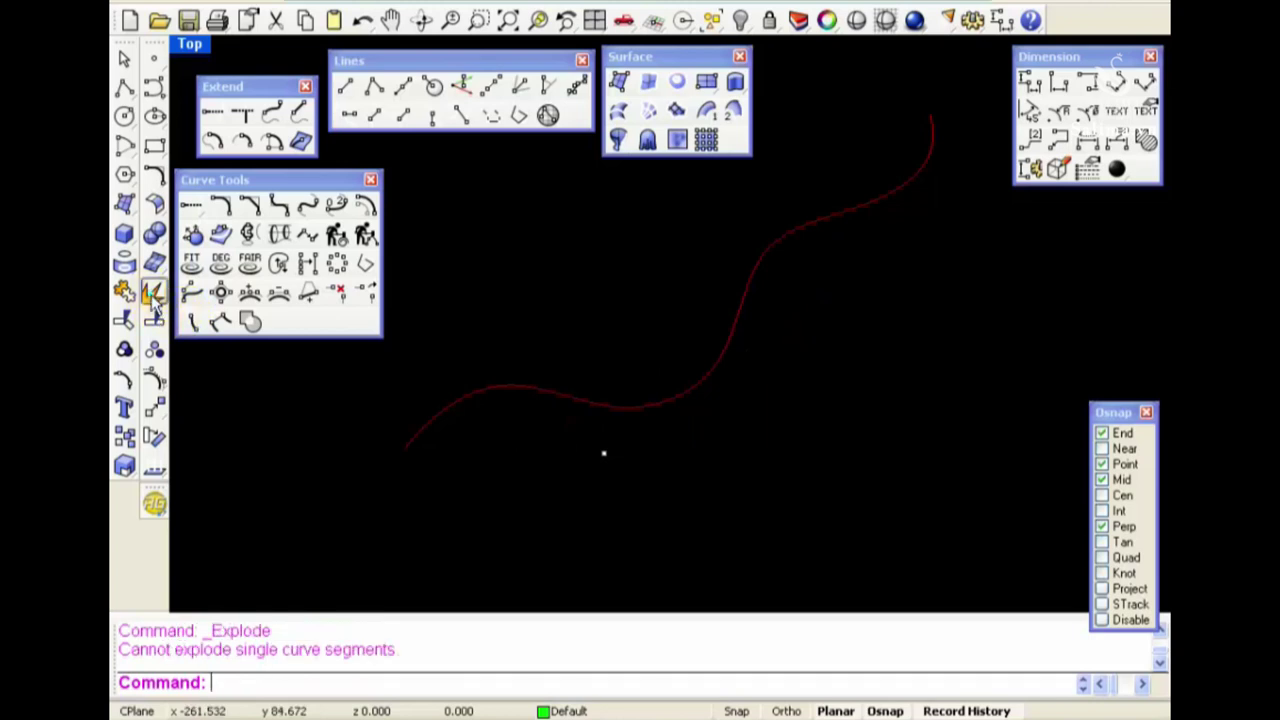
{"action": "left_click", "coordinate": [659, 402]}
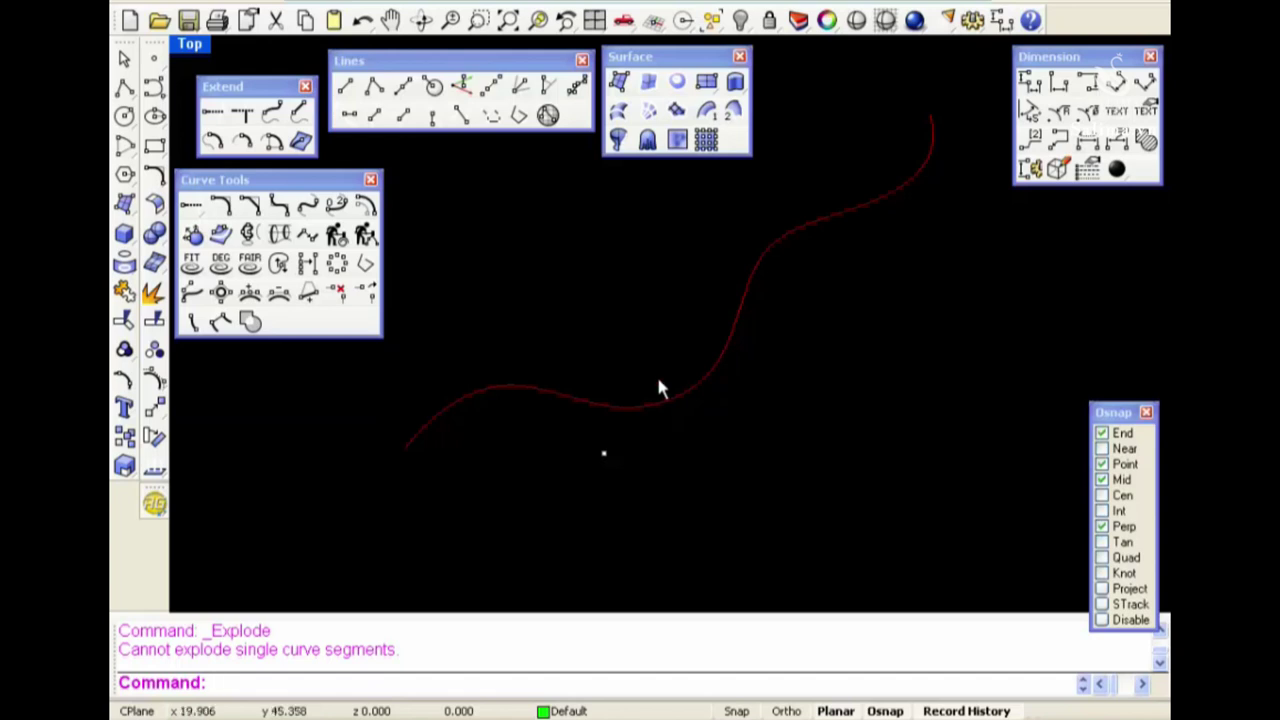
{"action": "left_click", "coordinate": [827, 364]}
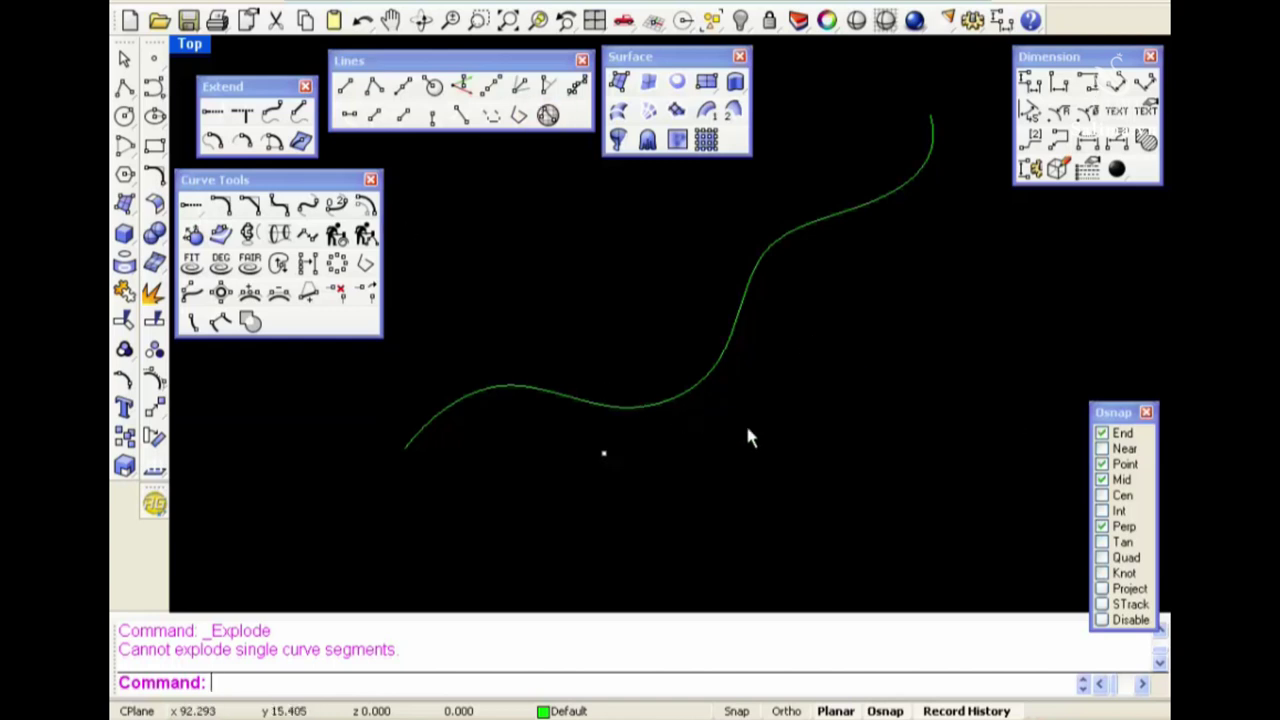
{"action": "left_click_drag", "start_coordinate": [751, 437], "coordinate": [686, 334]}
{"action": "key", "text": "Delete"}
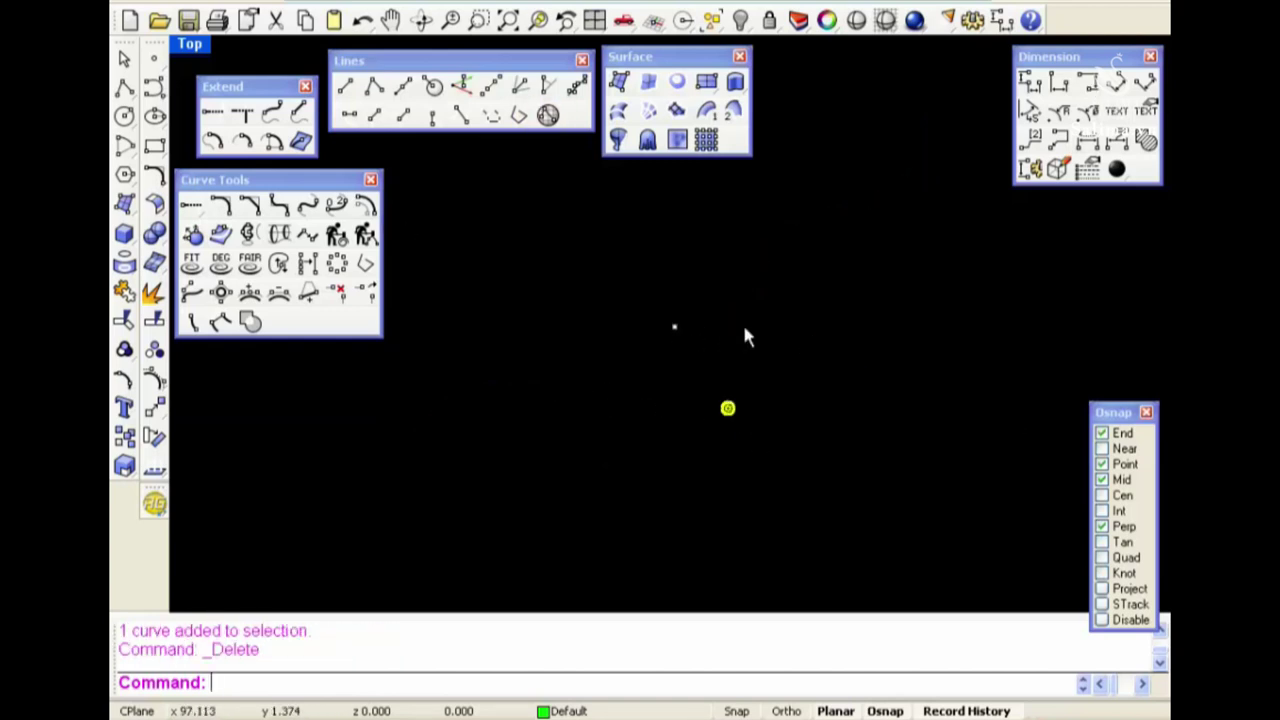
Draw a circle centred at the origin with radius 17
{"action": "left_click", "coordinate": [124, 115]}
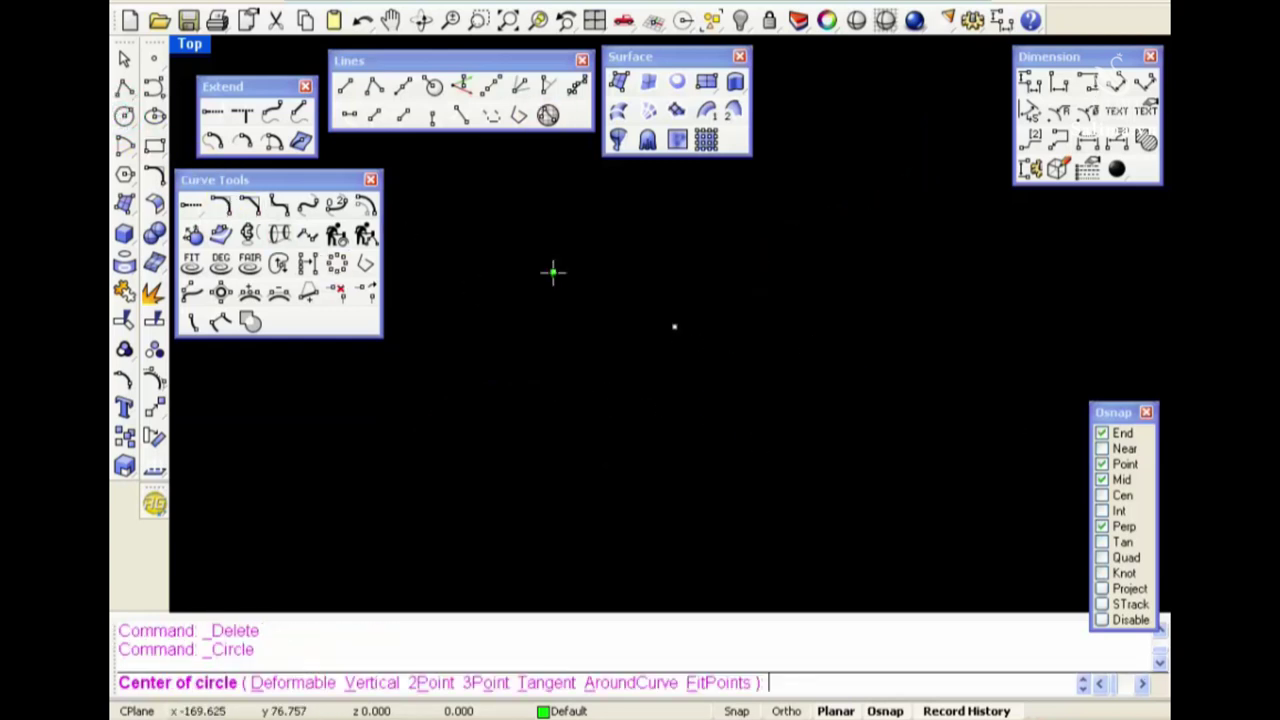
{"action": "type", "text": "0"}
{"action": "key", "text": "Return"}
{"action": "type", "text": "1"}
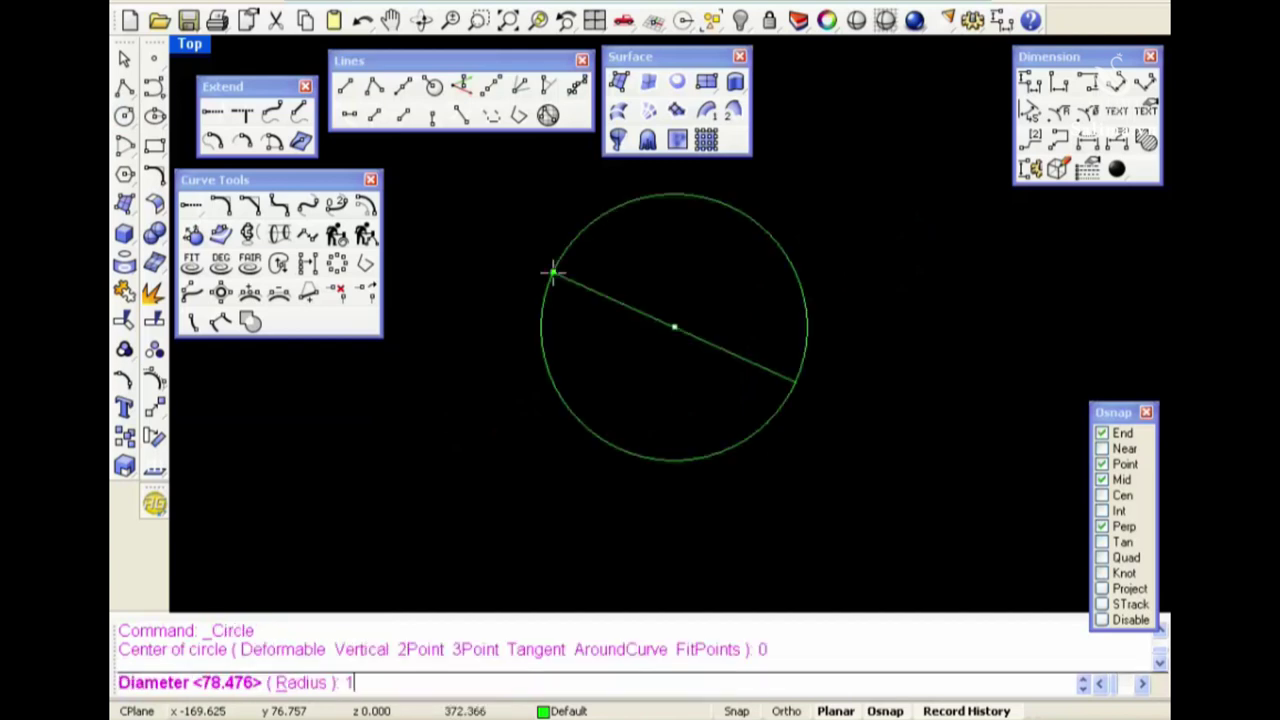
{"action": "type", "text": "7"}
{"action": "key", "text": "Return"}
Show the circle's control points with F10 and window-select them
{"action": "scroll", "coordinate": [675, 323], "scroll_direction": "up", "scroll_amount": 5}
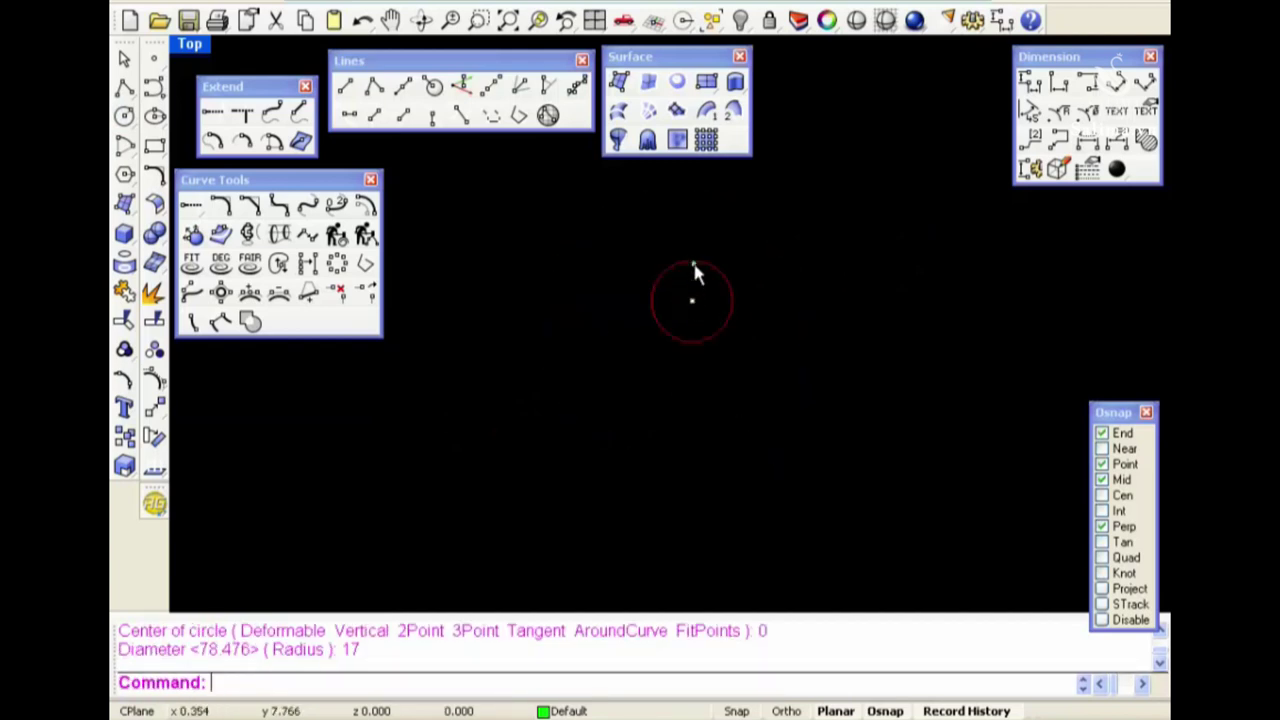
{"action": "key", "text": "F10"}
{"action": "mouse_move", "coordinate": [694, 266]}
{"action": "right_mouse_down"}
{"action": "mouse_move", "coordinate": [688, 389]}
{"action": "mouse_move", "coordinate": [666, 313]}
{"action": "right_mouse_up"}
{"action": "scroll", "coordinate": [665, 373], "scroll_direction": "up", "scroll_amount": 3}
{"action": "left_click_drag", "start_coordinate": [527, 198], "coordinate": [780, 264]}
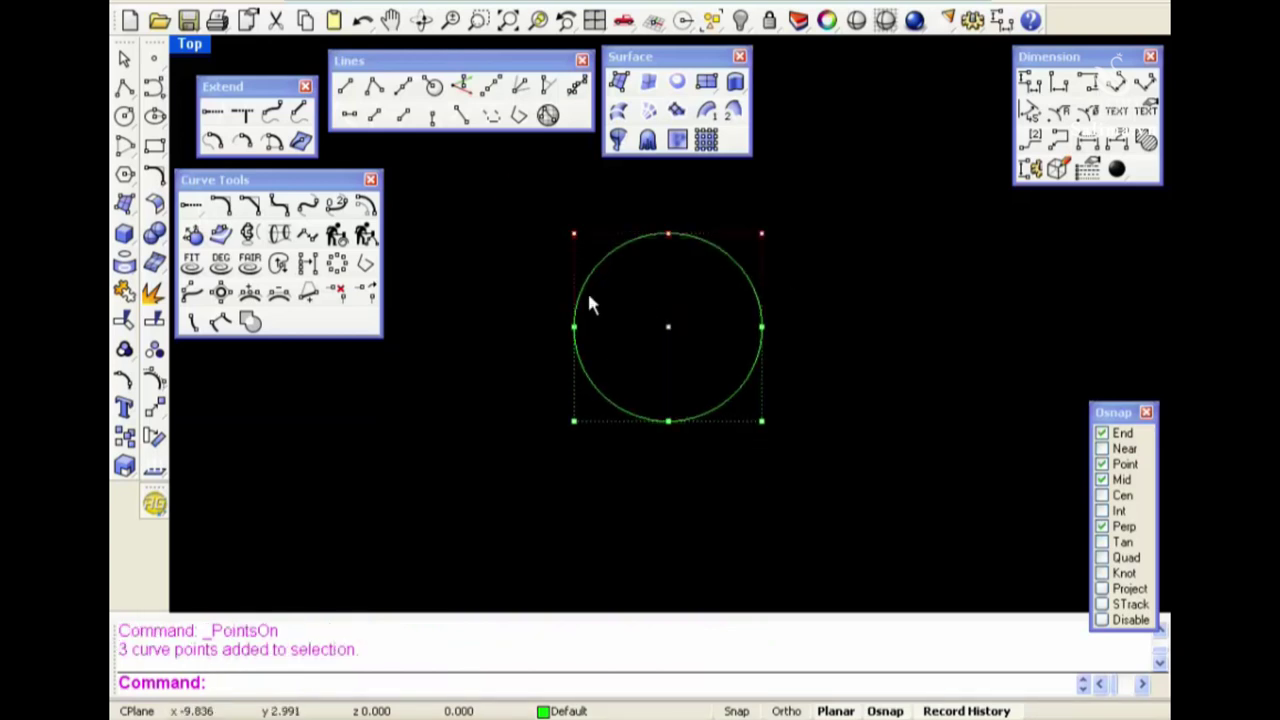
{"action": "left_click_drag", "start_coordinate": [507, 277], "coordinate": [800, 362]}
{"action": "left_click_drag", "start_coordinate": [517, 357], "coordinate": [790, 440]}
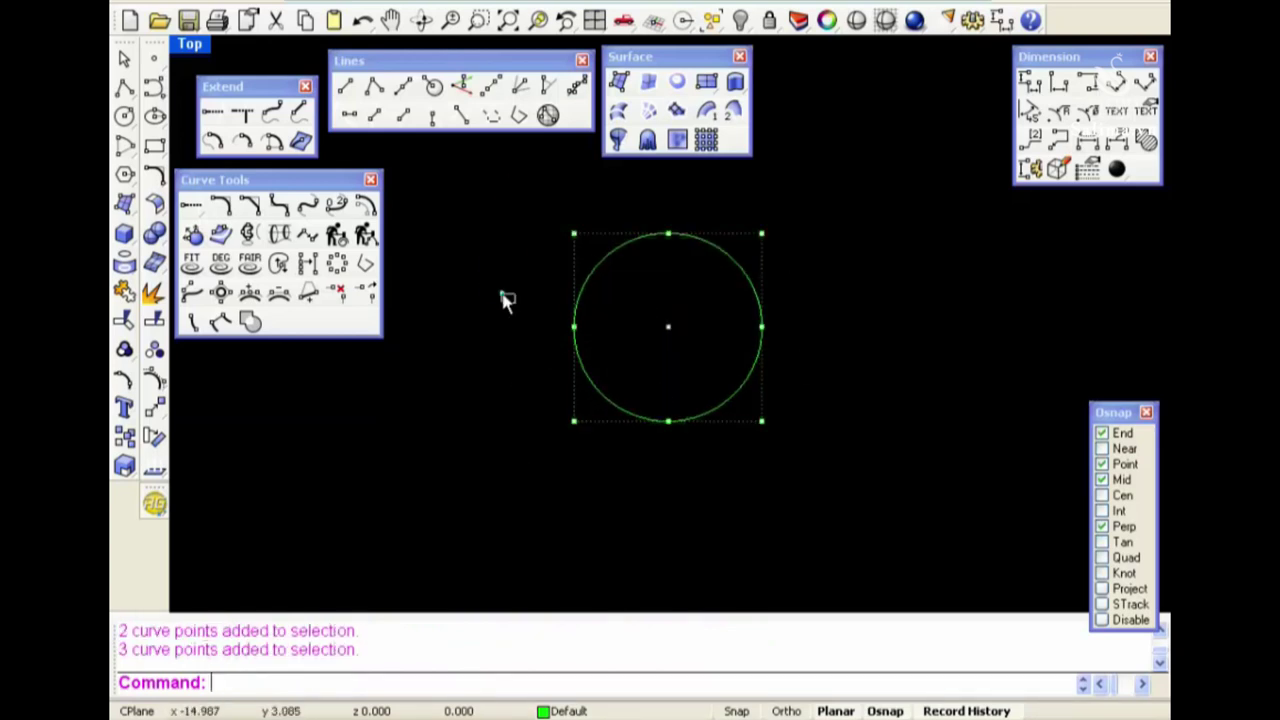
{"action": "left_click_drag", "start_coordinate": [533, 223], "coordinate": [940, 312]}
Drag the top, left, right and bottom points into a diamond, then undo the moves
{"action": "left_click", "coordinate": [683, 338]}
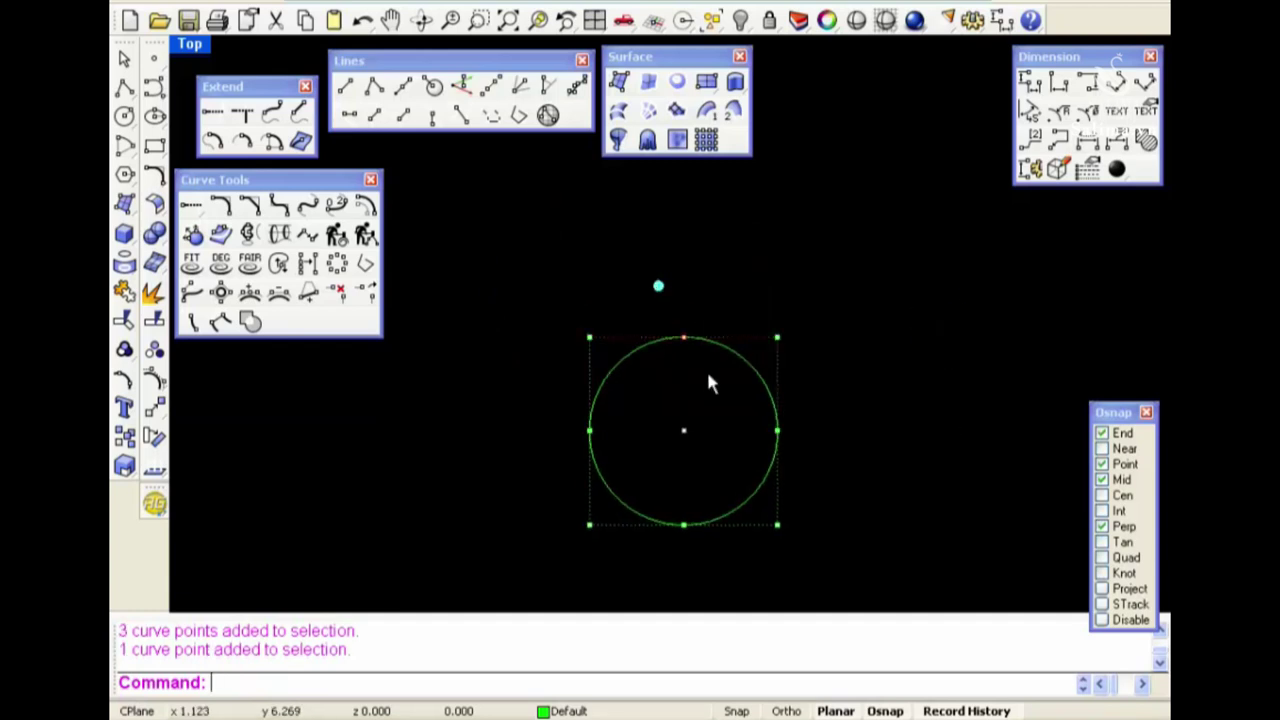
{"action": "left_click_drag", "start_coordinate": [683, 340], "coordinate": [684, 277]}
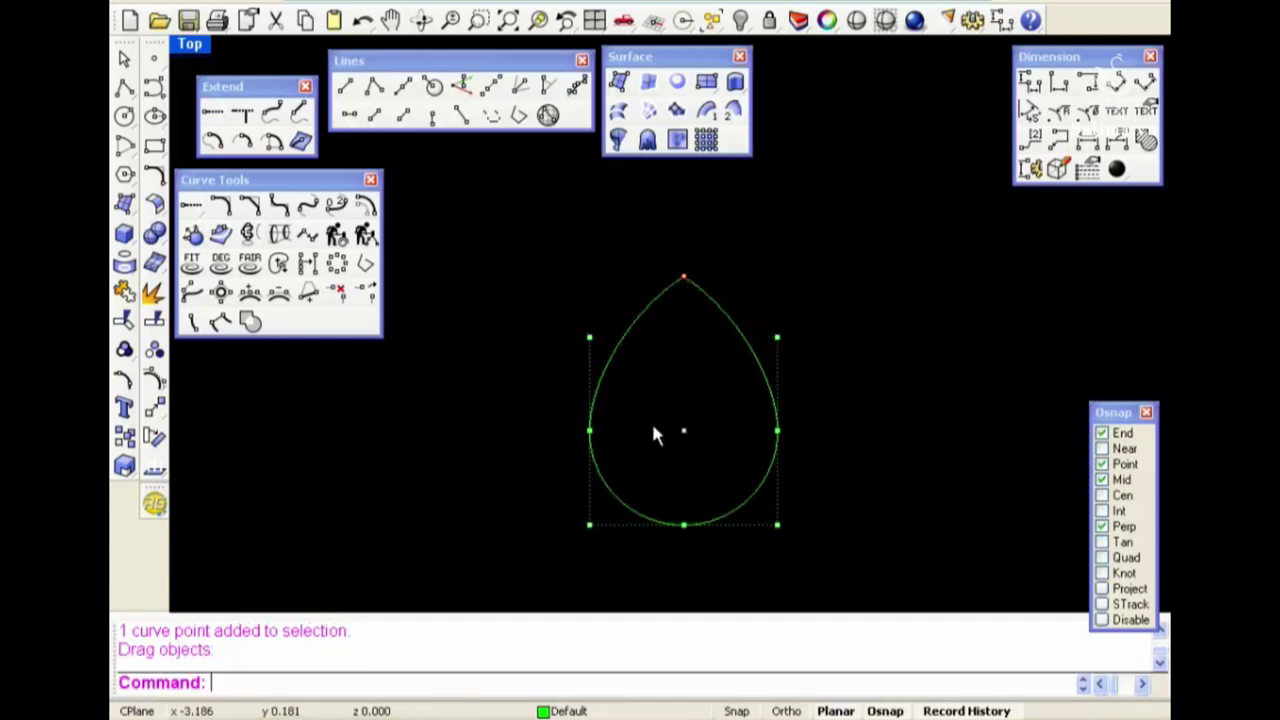
{"action": "left_click_drag", "start_coordinate": [592, 435], "coordinate": [517, 421]}
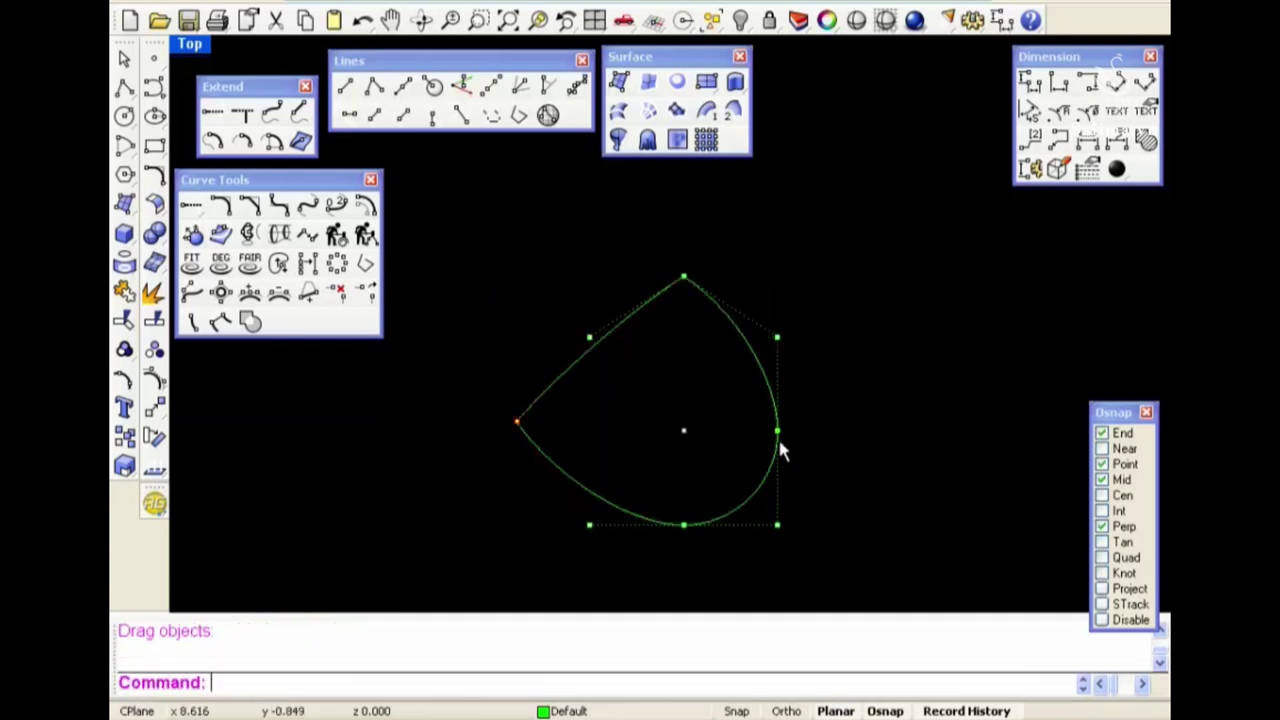
{"action": "left_click_drag", "start_coordinate": [778, 431], "coordinate": [903, 417]}
{"action": "left_click_drag", "start_coordinate": [709, 440], "coordinate": [700, 525]}
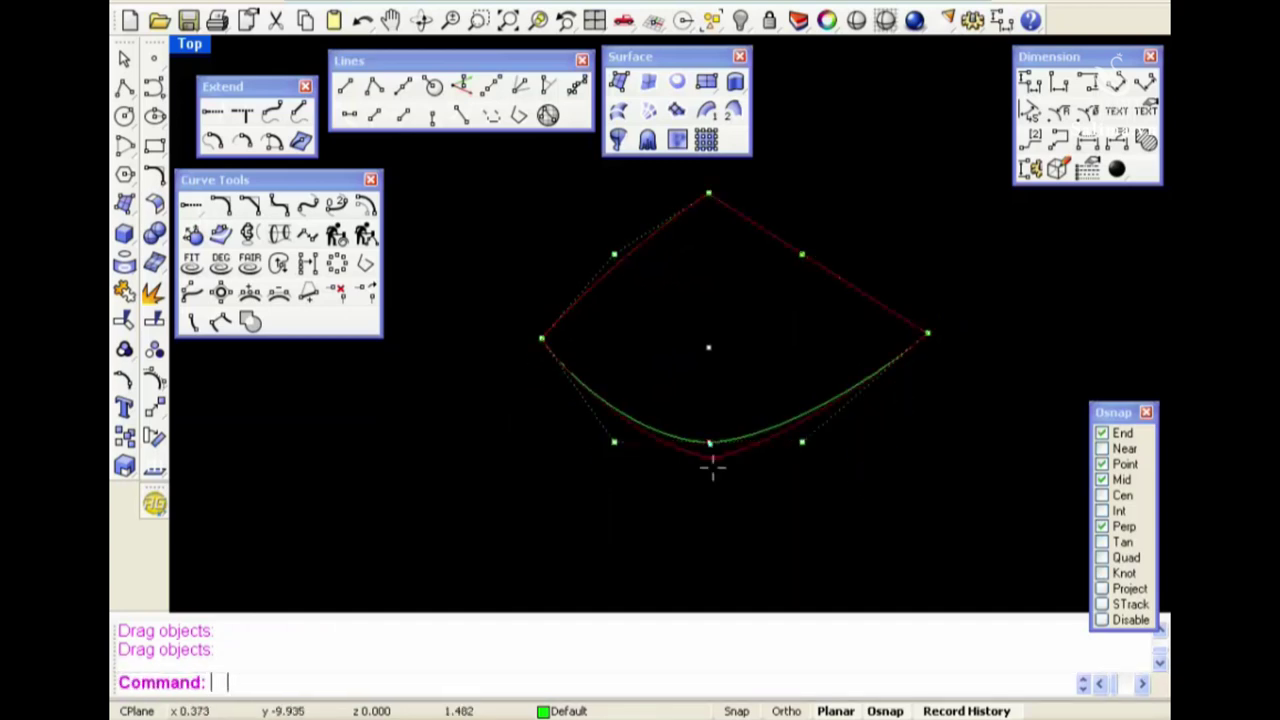
{"action": "key", "text": "ctrl+z"}
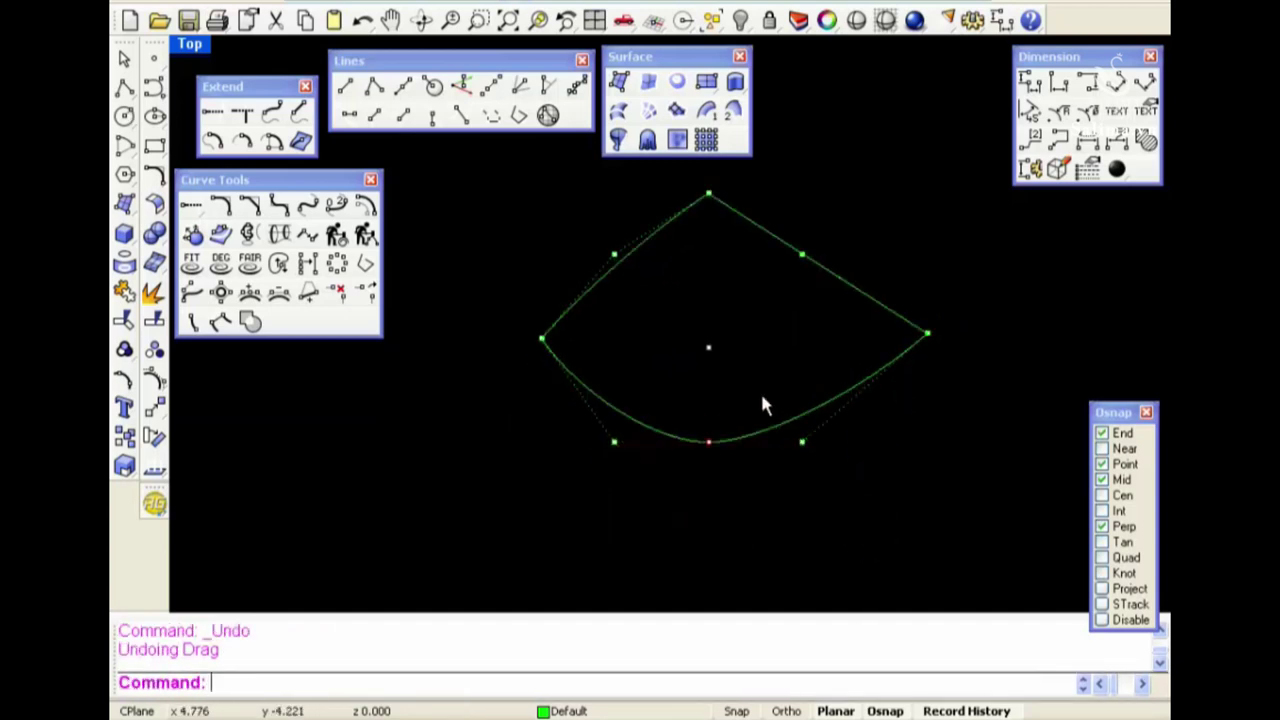
{"action": "key", "text": "ctrl+z"}
{"action": "key", "text": "ctrl+z"}
{"action": "key", "text": "ctrl+z"}
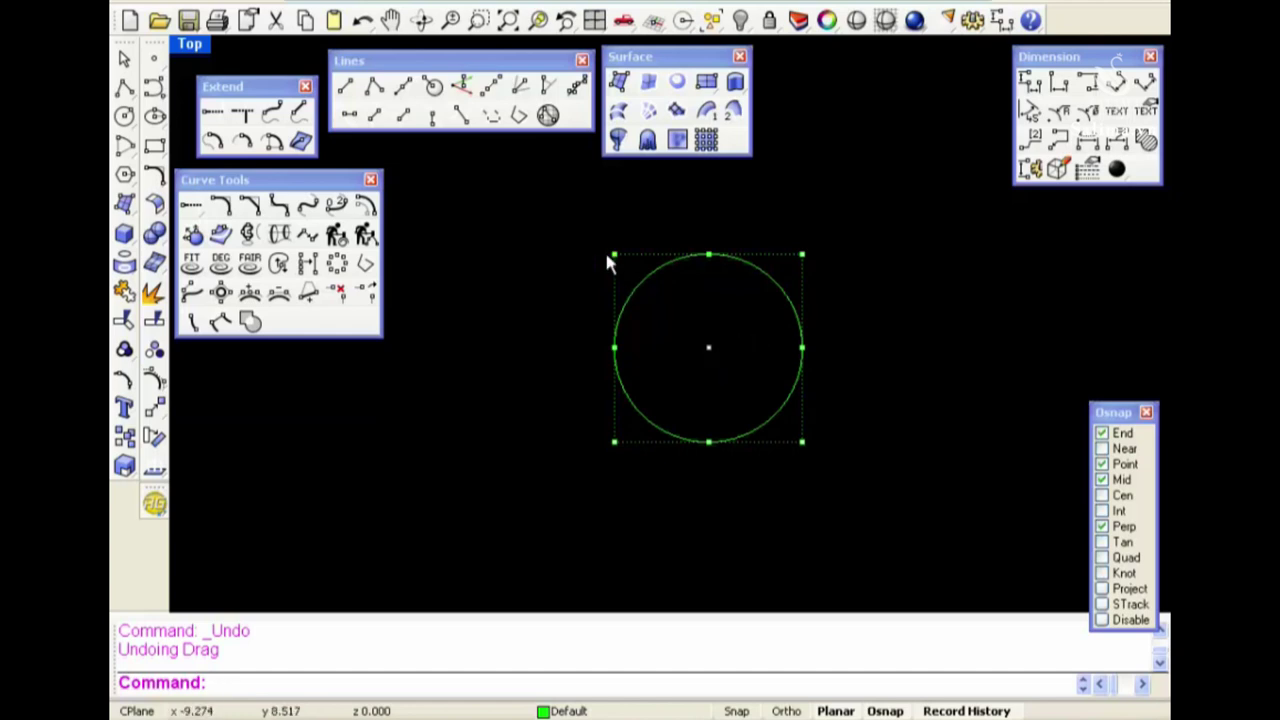
Rebuild the circle with 8 control points at degree 3
{"action": "left_click", "coordinate": [337, 233]}
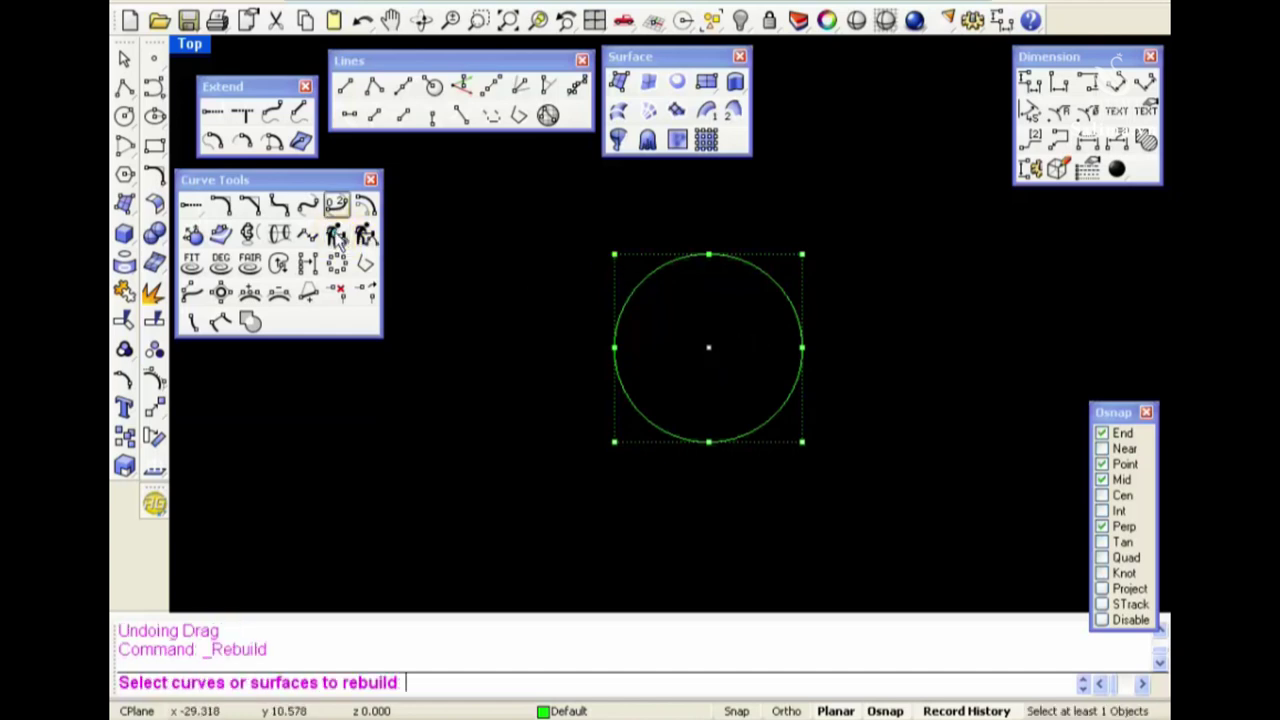
{"action": "left_click", "coordinate": [628, 297]}
{"action": "key", "text": "Return"}
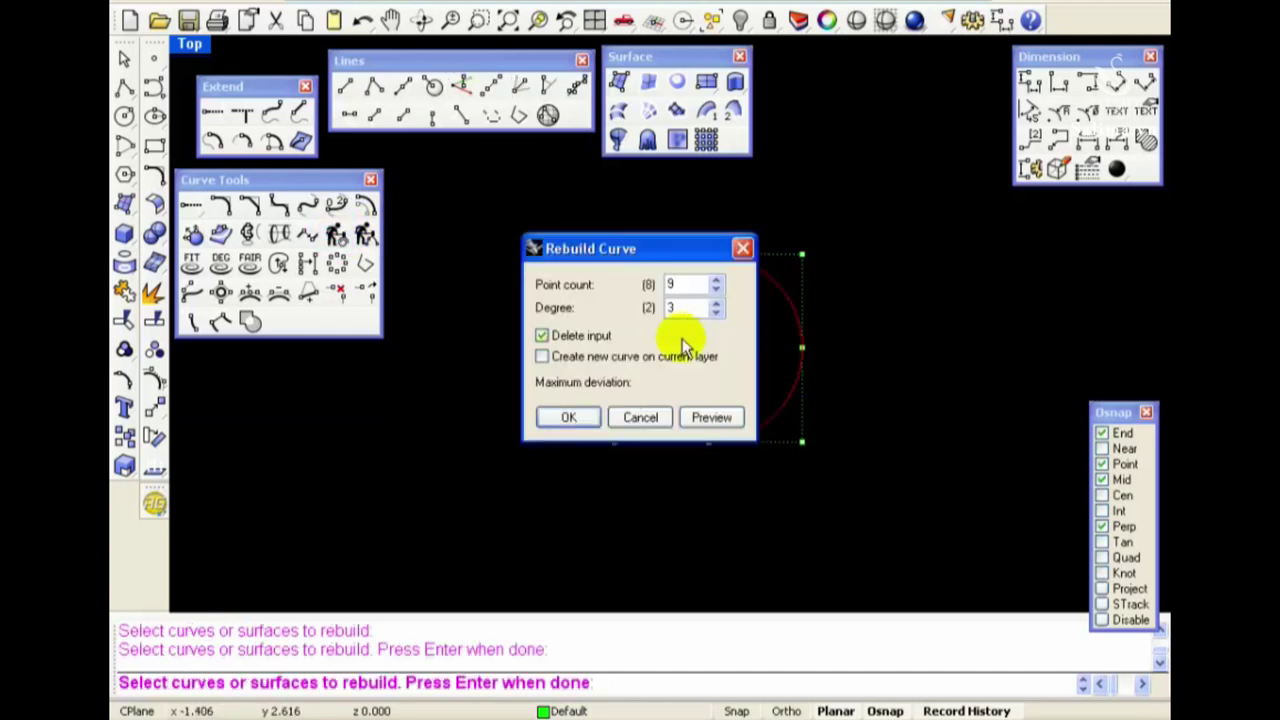
{"action": "left_click_drag", "start_coordinate": [680, 287], "coordinate": [645, 287]}
{"action": "type", "text": "8"}
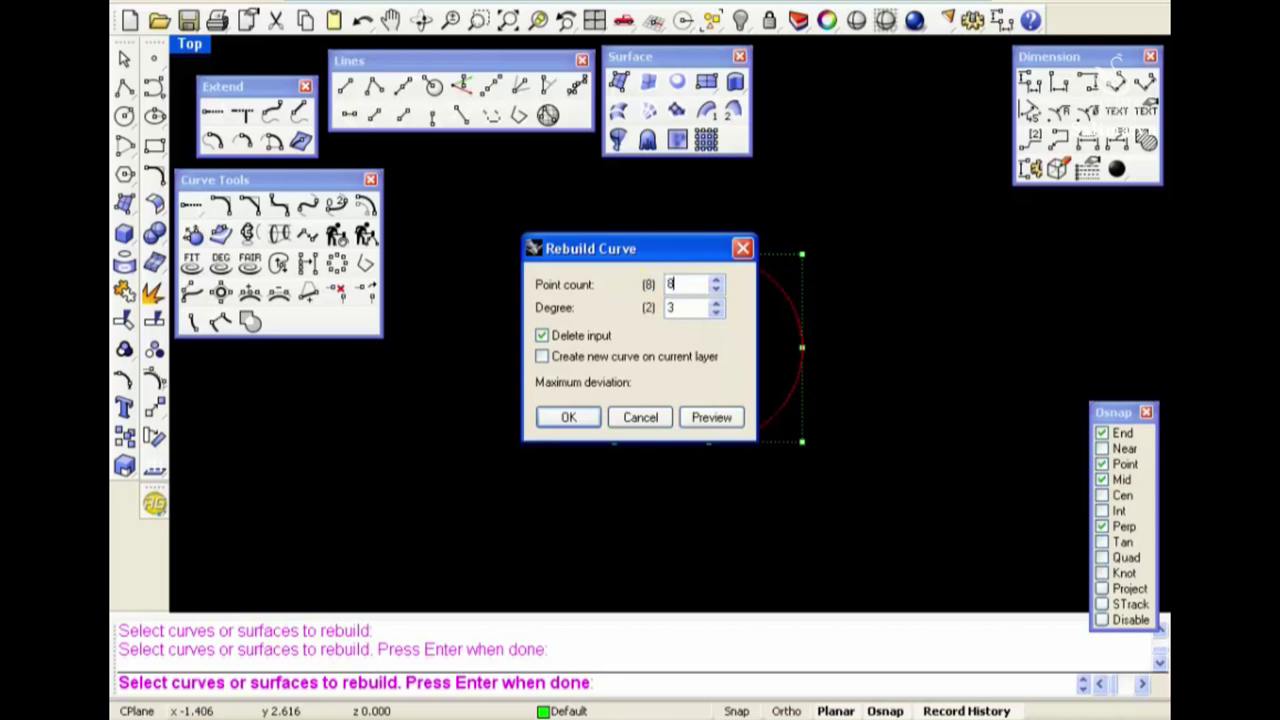
{"action": "left_click", "coordinate": [672, 318]}
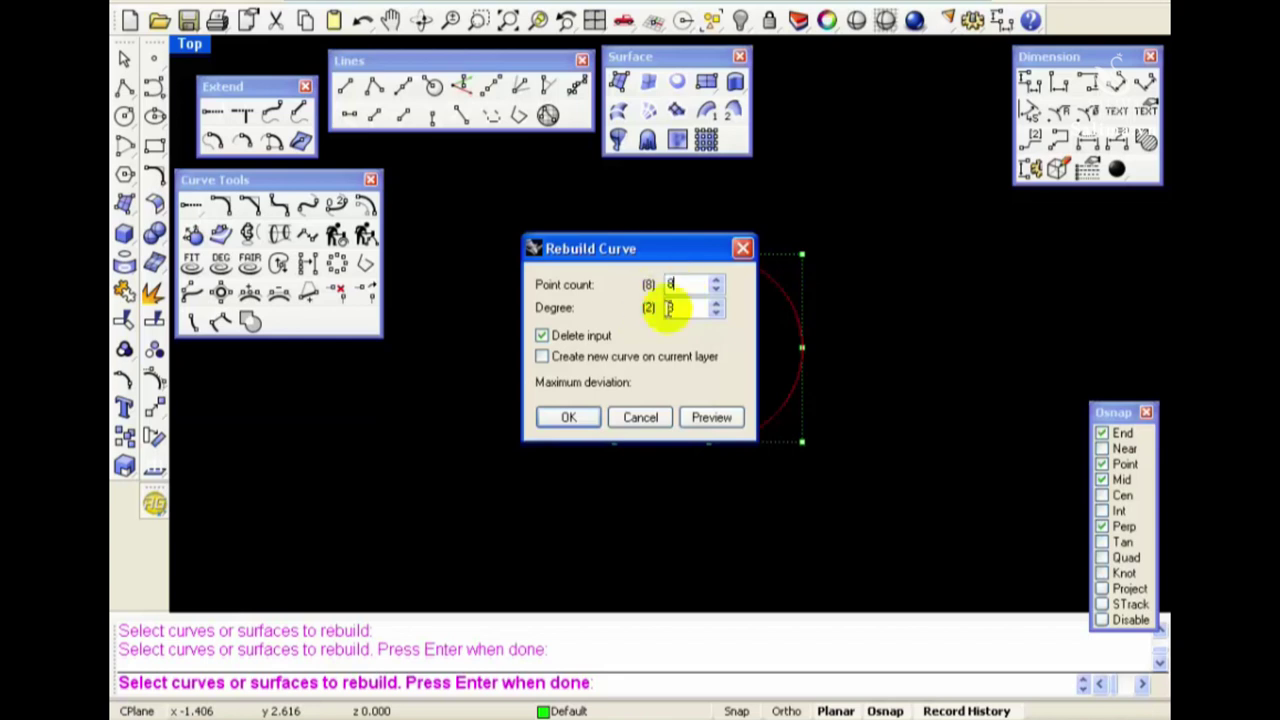
{"action": "left_click", "coordinate": [648, 316]}
{"action": "left_click", "coordinate": [580, 420]}
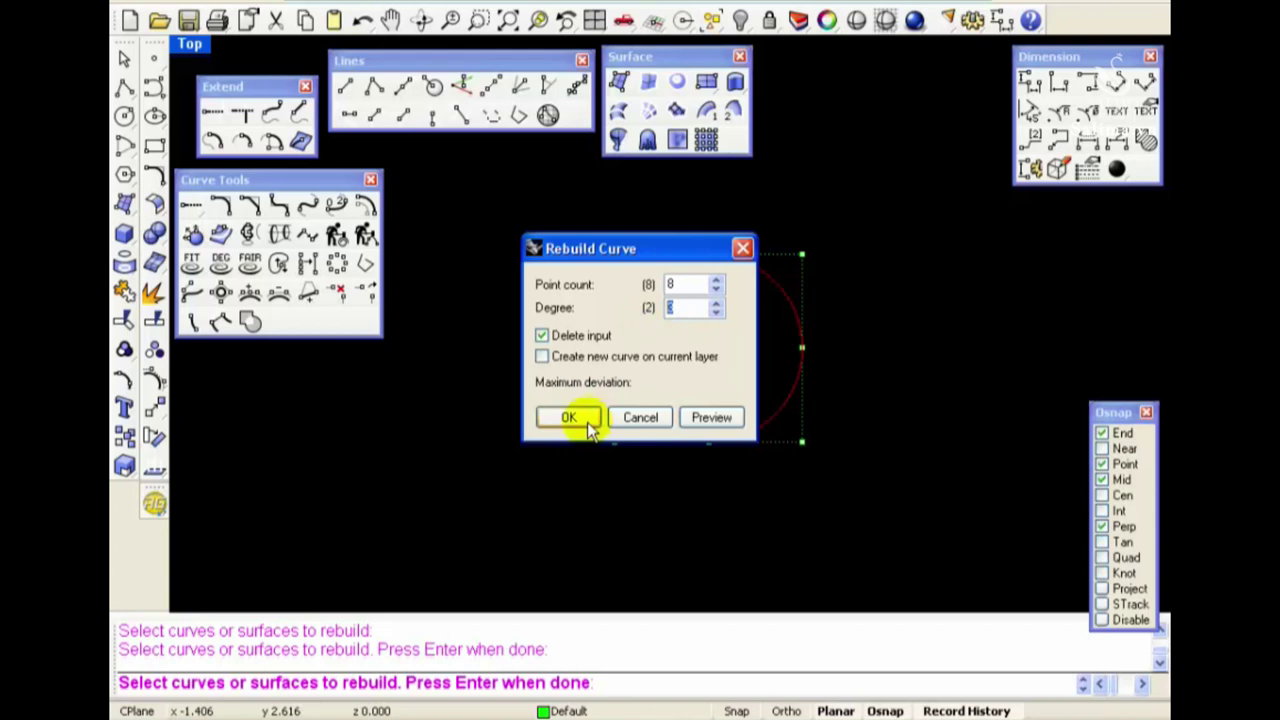
Pull the top and right-side control points outward, then undo those moves
{"action": "scroll", "coordinate": [735, 215], "scroll_direction": "up", "scroll_amount": 3}
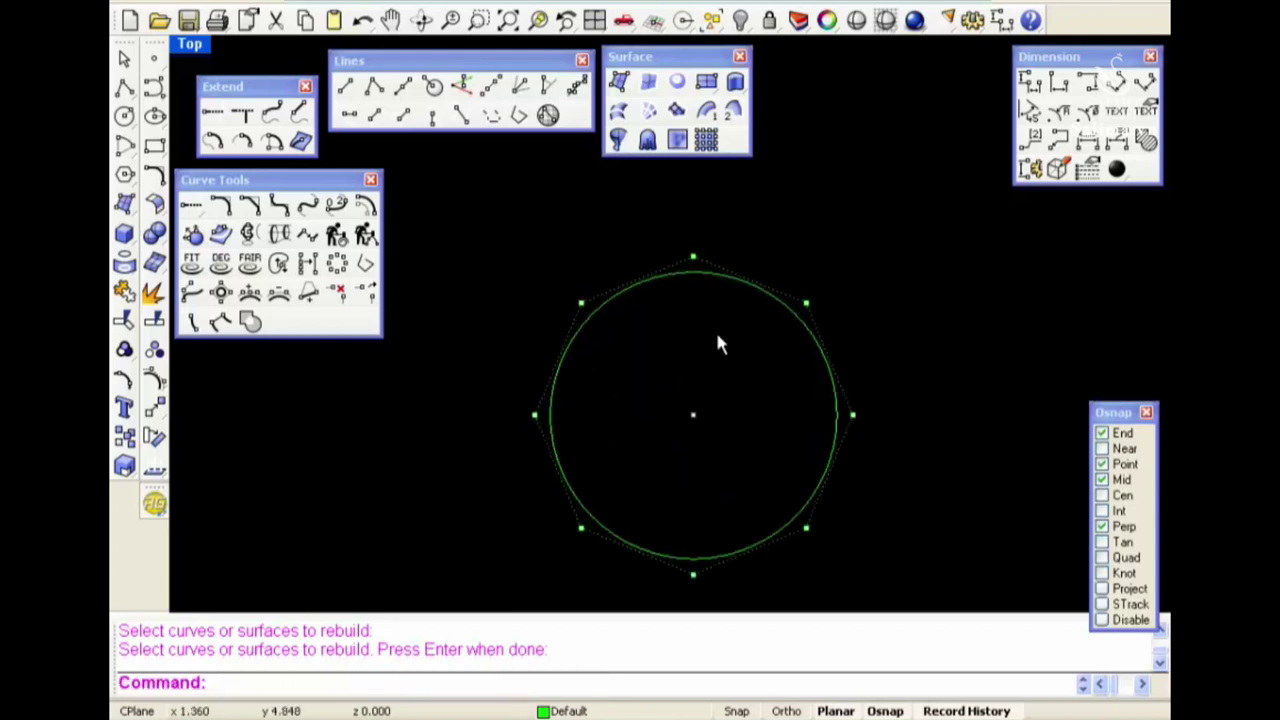
{"action": "scroll", "coordinate": [580, 262], "scroll_direction": "down", "scroll_amount": 1}
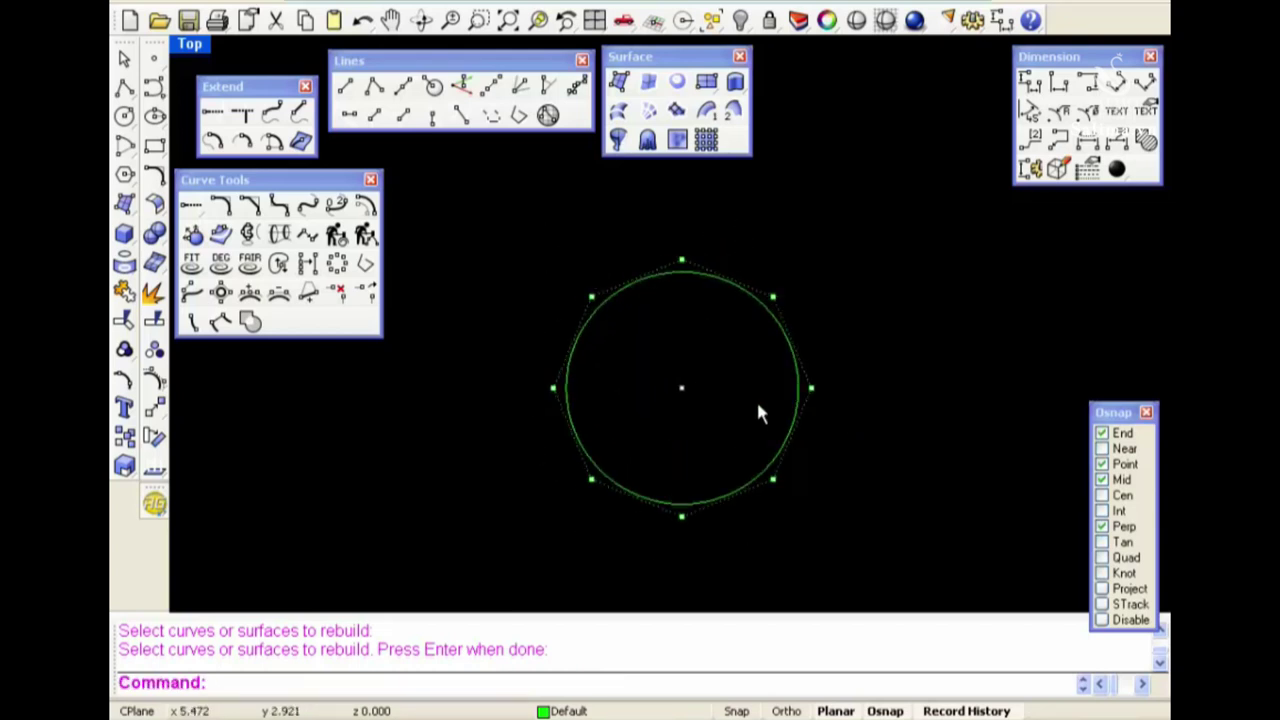
{"action": "left_click_drag", "start_coordinate": [683, 263], "coordinate": [694, 200]}
{"action": "left_click_drag", "start_coordinate": [775, 296], "coordinate": [827, 245]}
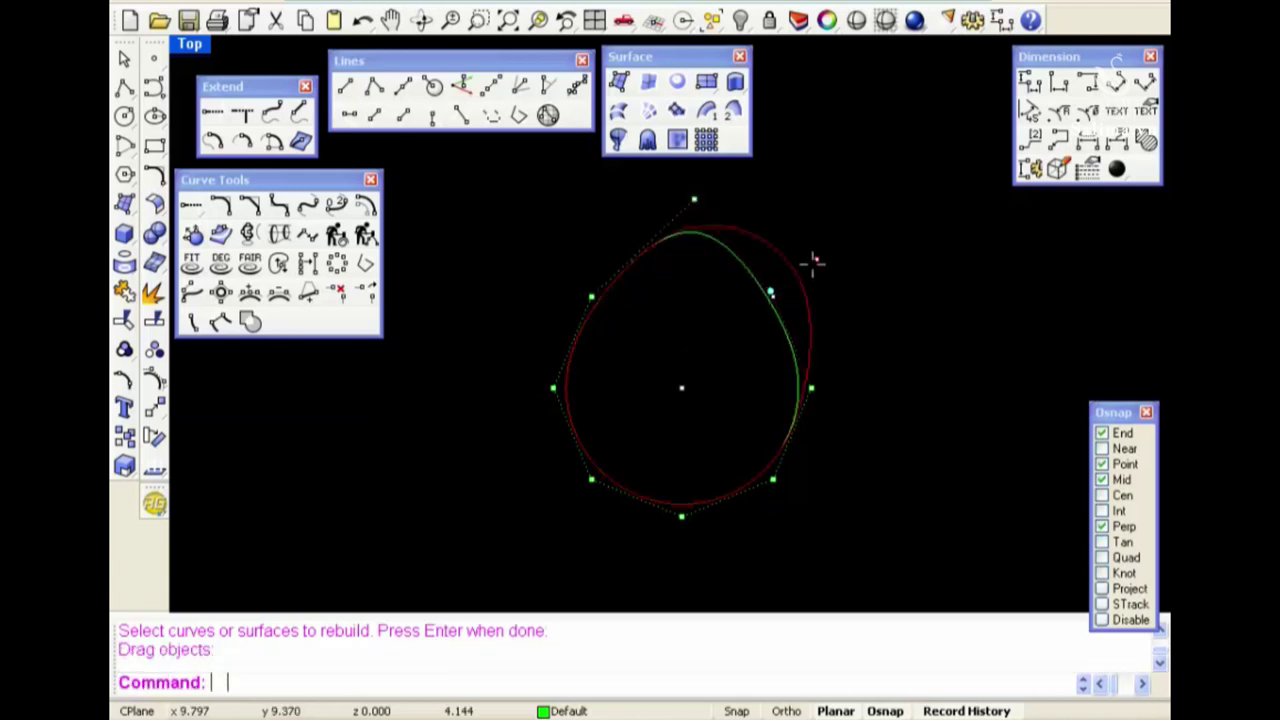
{"action": "left_click_drag", "start_coordinate": [811, 388], "coordinate": [865, 370]}
{"action": "left_click_drag", "start_coordinate": [773, 479], "coordinate": [862, 484]}
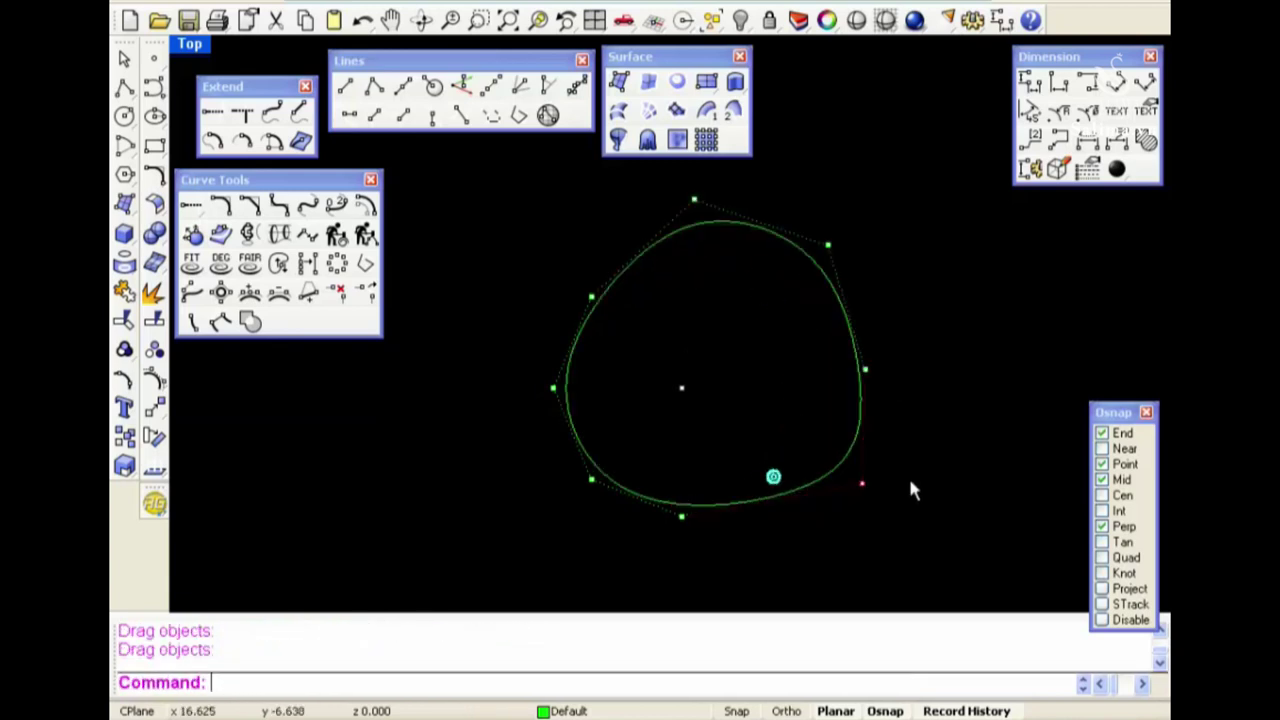
{"action": "key", "text": "ctrl+z"}
{"action": "key", "text": "ctrl+z"}
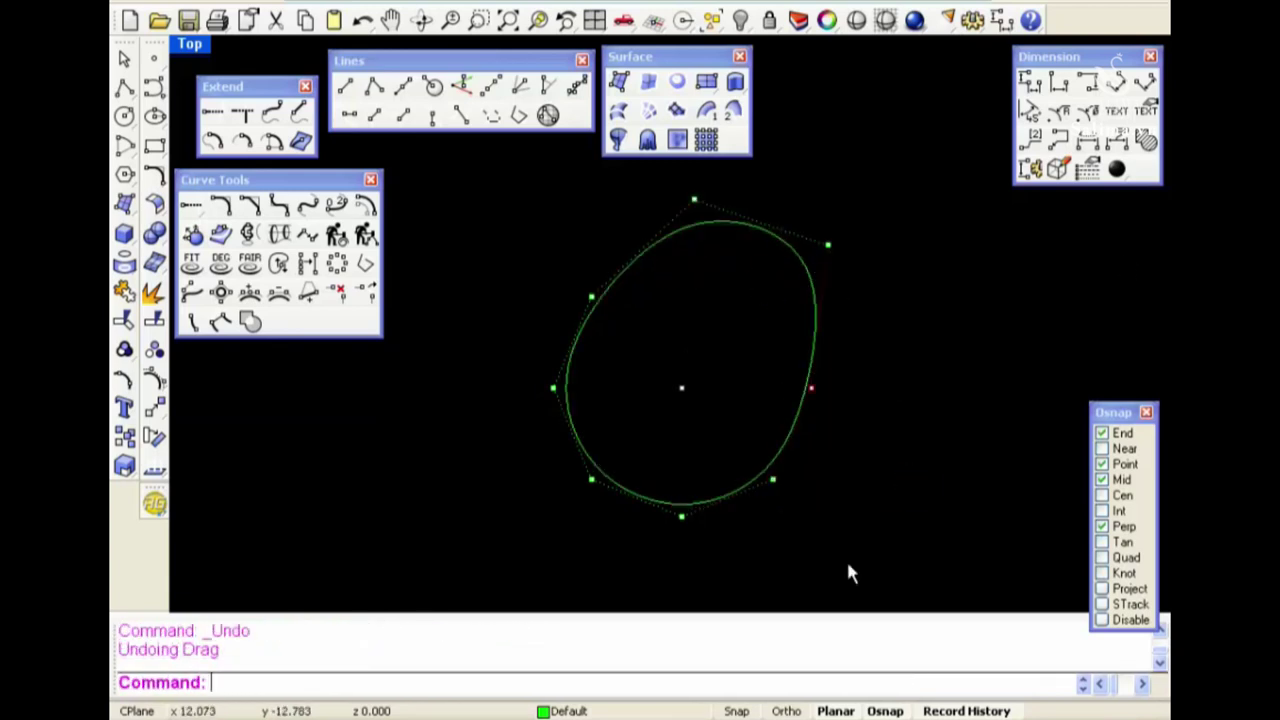
{"action": "key", "text": "ctrl+z"}
{"action": "key", "text": "ctrl+z"}
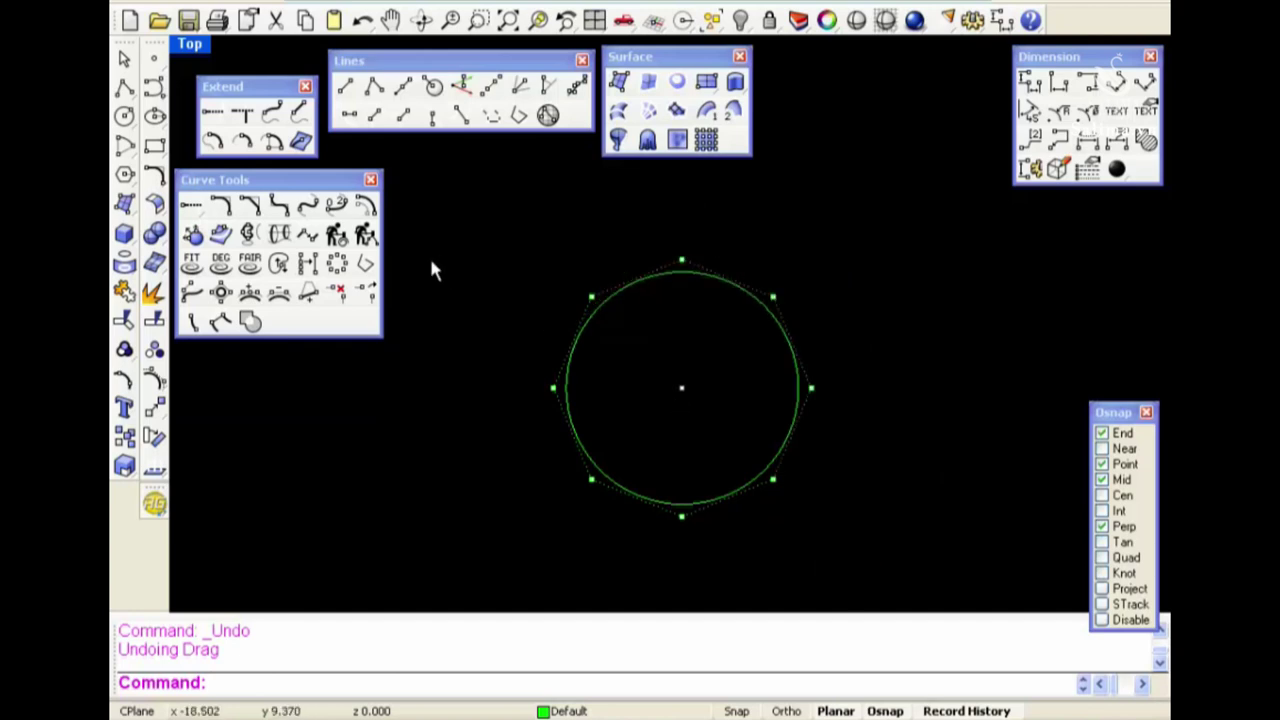
Rebuild the circle with 3 points at degree 1 into a triangle, select its corners, then undo
{"action": "left_click", "coordinate": [366, 262]}
{"action": "left_click", "coordinate": [596, 306]}
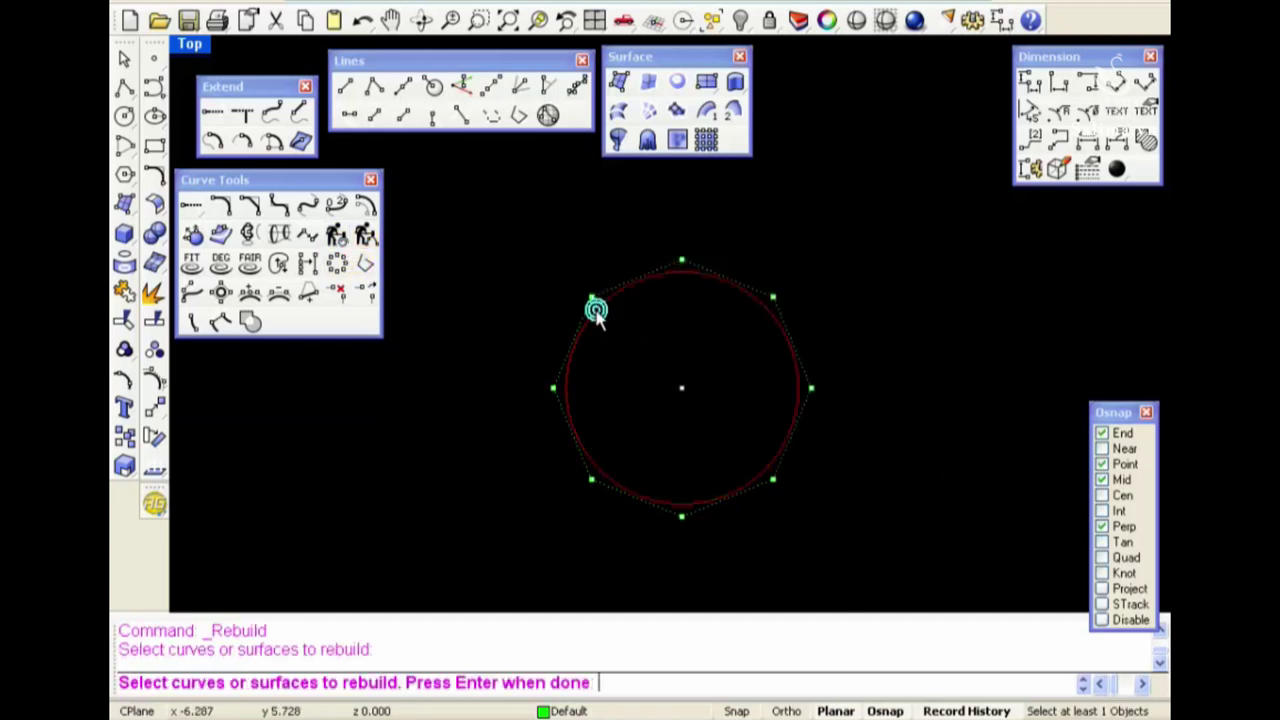
{"action": "key", "text": "Return"}
{"action": "double_click", "coordinate": [672, 285]}
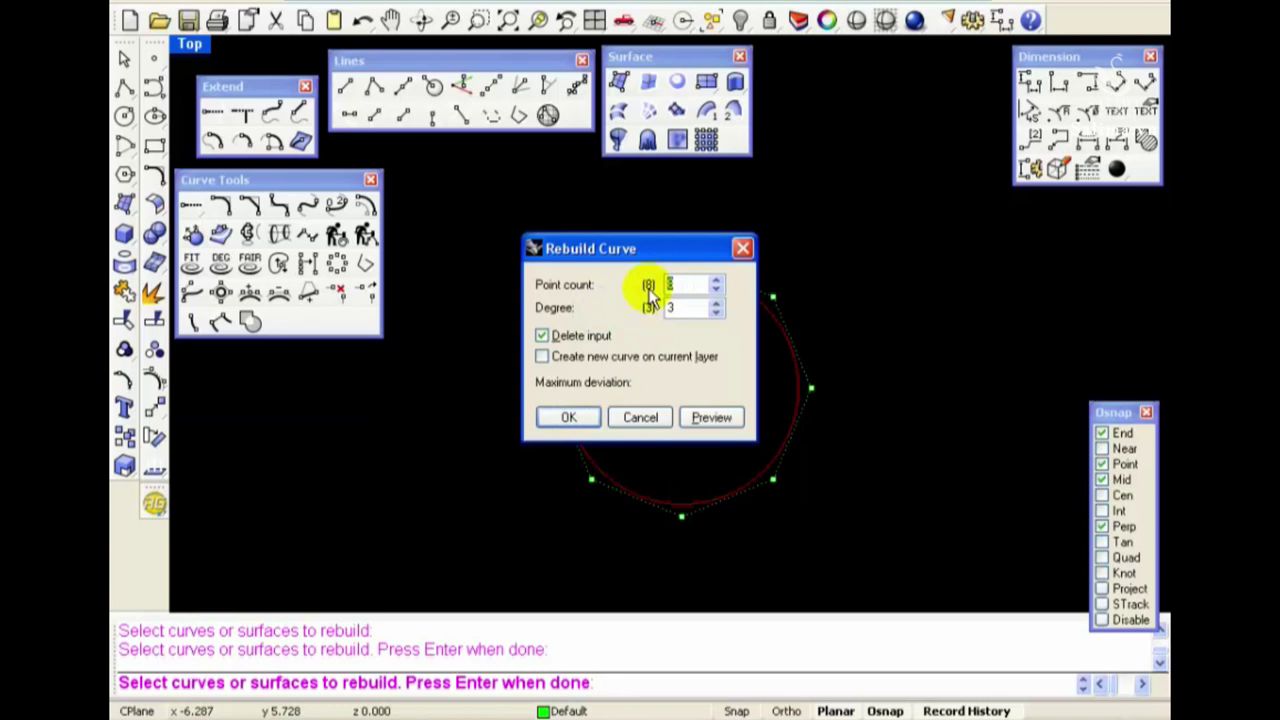
{"action": "type", "text": "3"}
{"action": "double_click", "coordinate": [660, 309]}
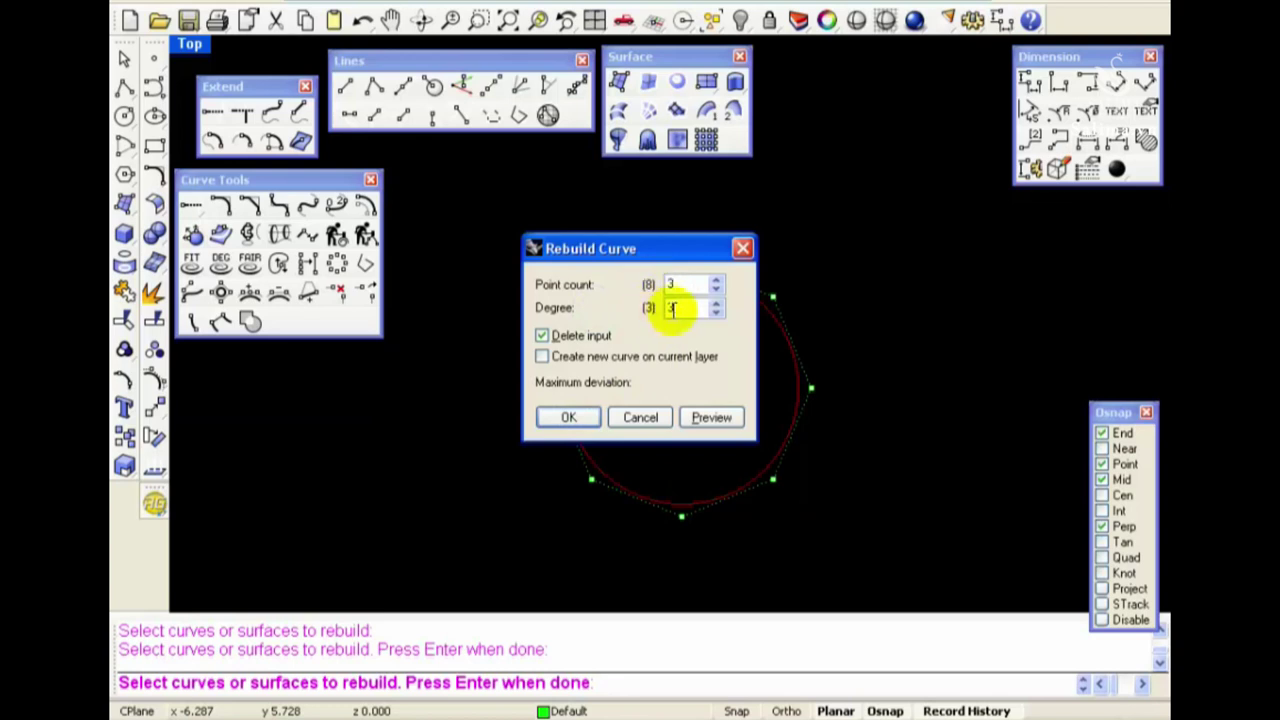
{"action": "type", "text": "1"}
{"action": "left_click", "coordinate": [570, 417]}
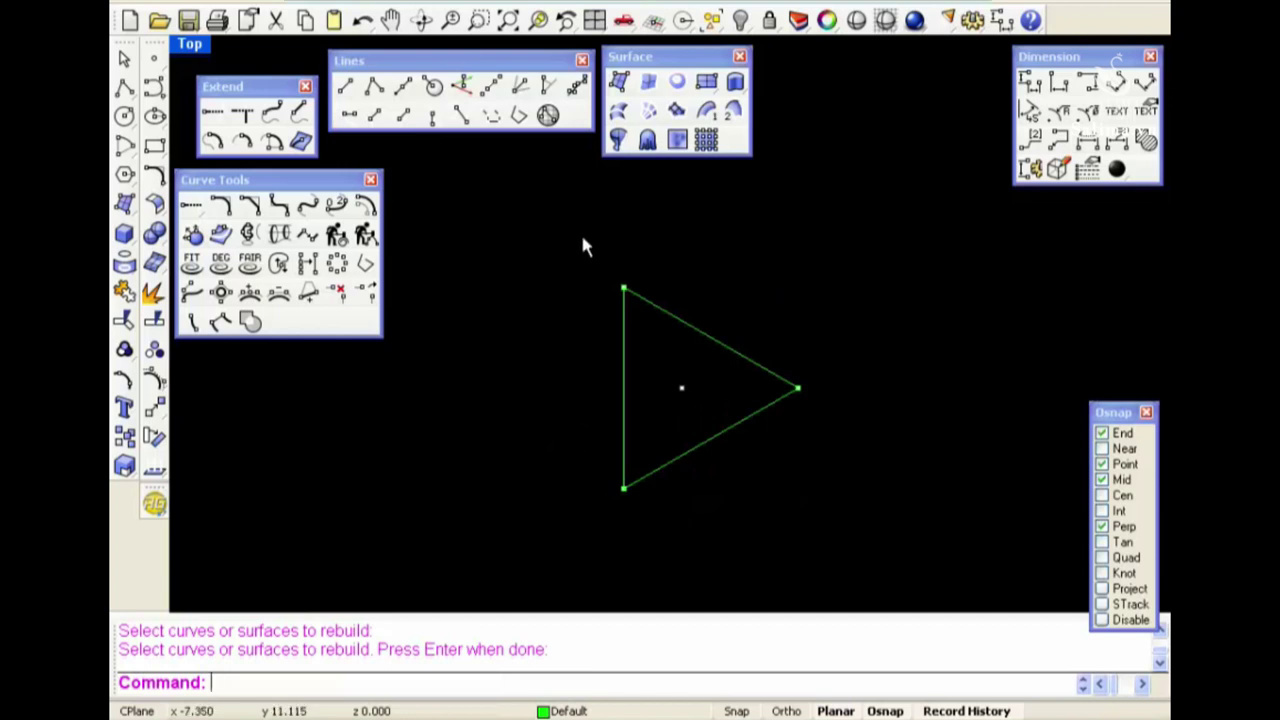
{"action": "left_click_drag", "start_coordinate": [583, 233], "coordinate": [752, 358]}
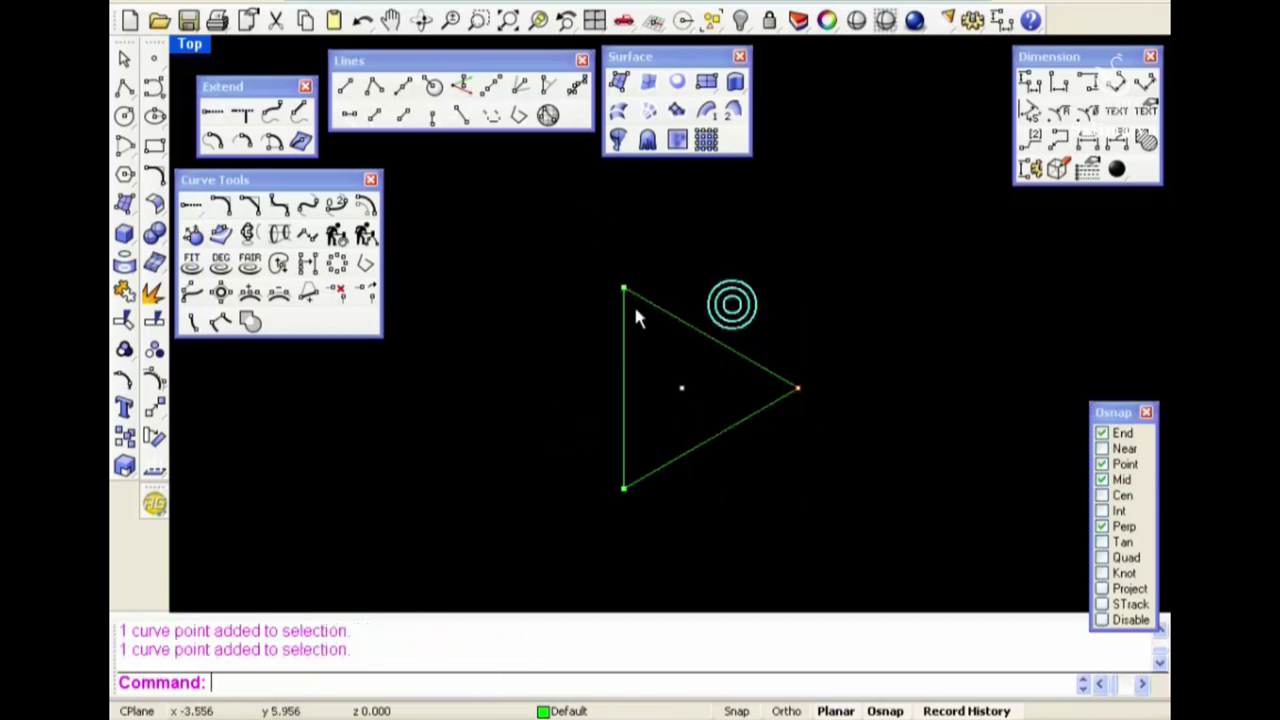
{"action": "left_click", "coordinate": [797, 388]}
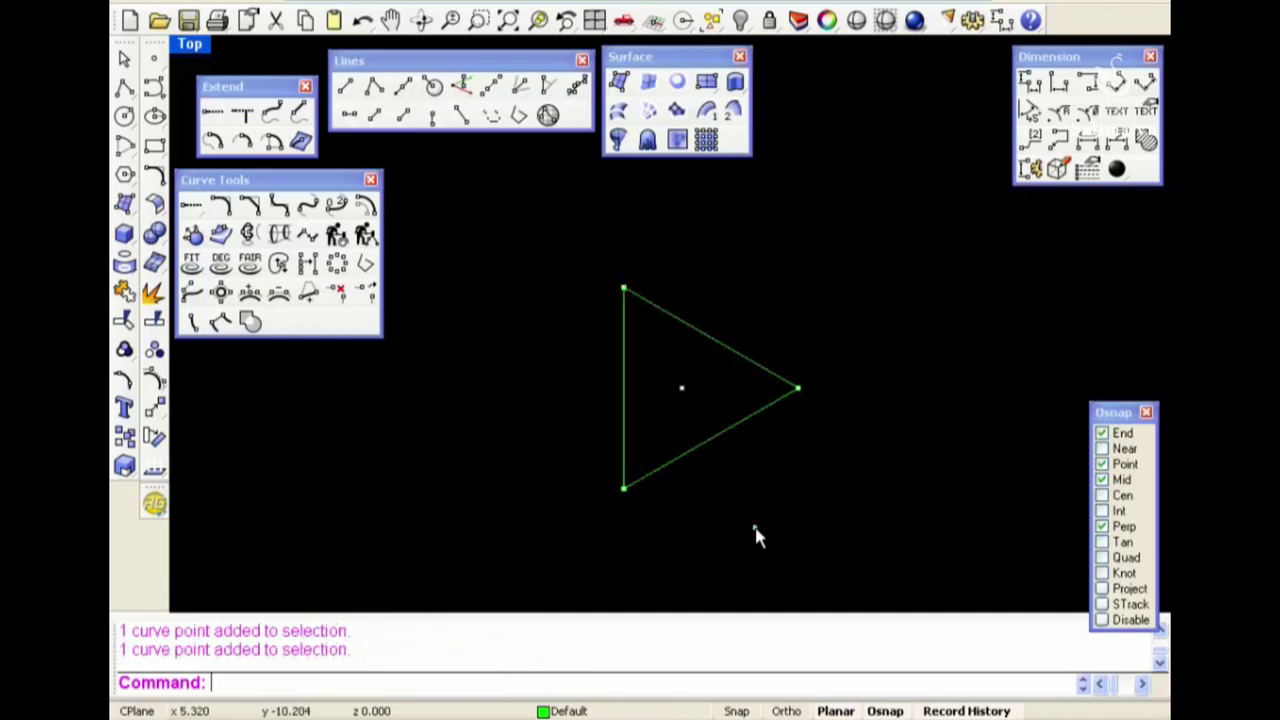
{"action": "key", "text": "ctrl+z"}
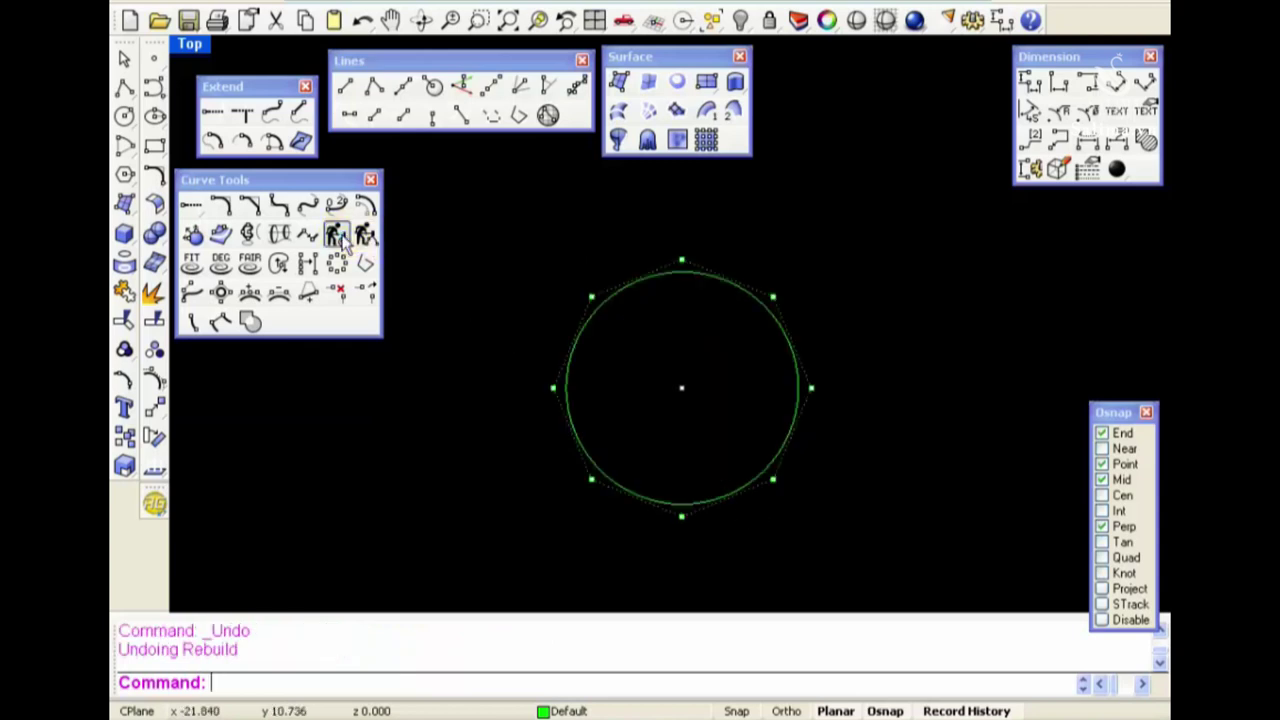
Rebuild the circle with 3 points at degree 2, pull its left control point, then undo
{"action": "left_click", "coordinate": [363, 240]}
{"action": "left_click", "coordinate": [578, 355]}
{"action": "key", "text": "Return"}
{"action": "double_click", "coordinate": [685, 308]}
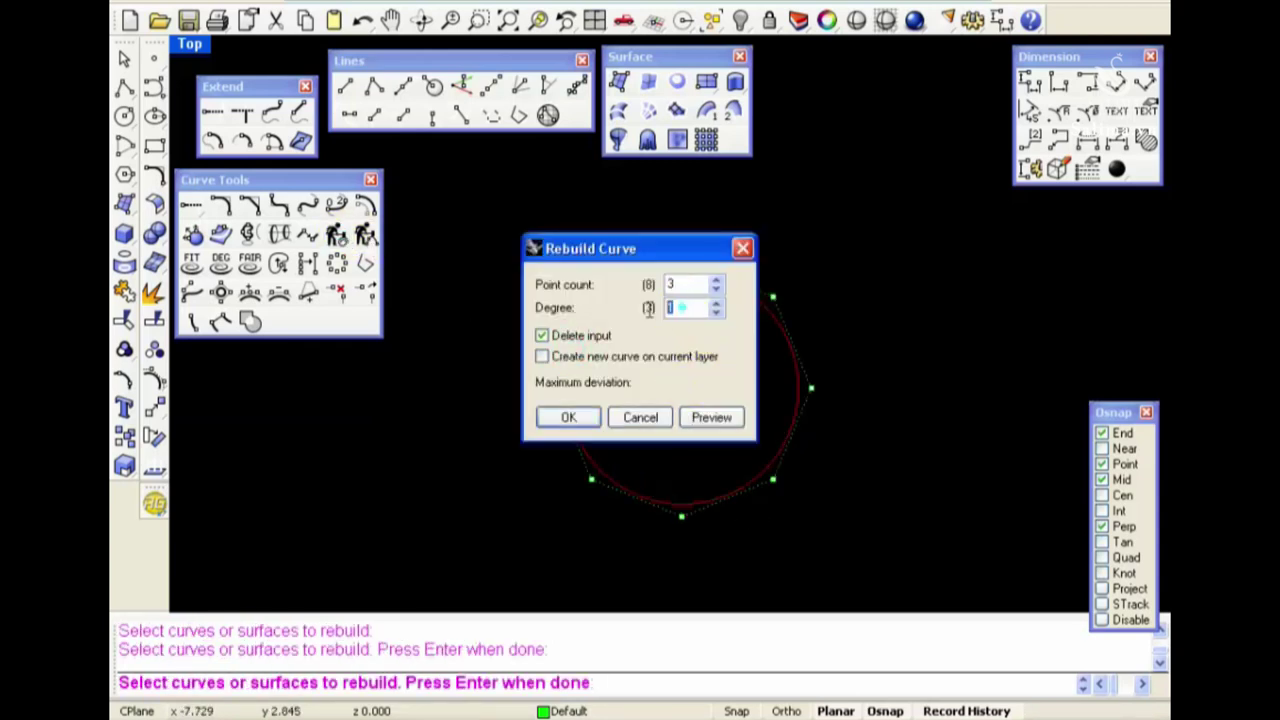
{"action": "type", "text": "2"}
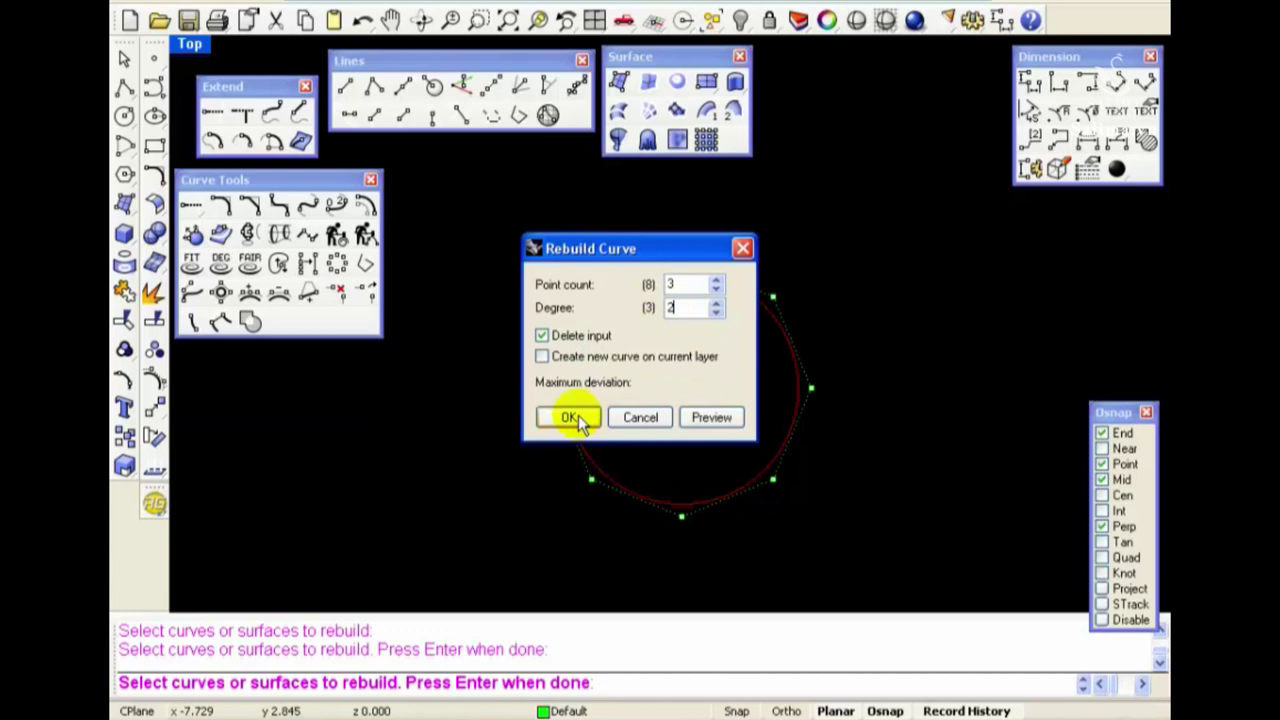
{"action": "left_click", "coordinate": [578, 418]}
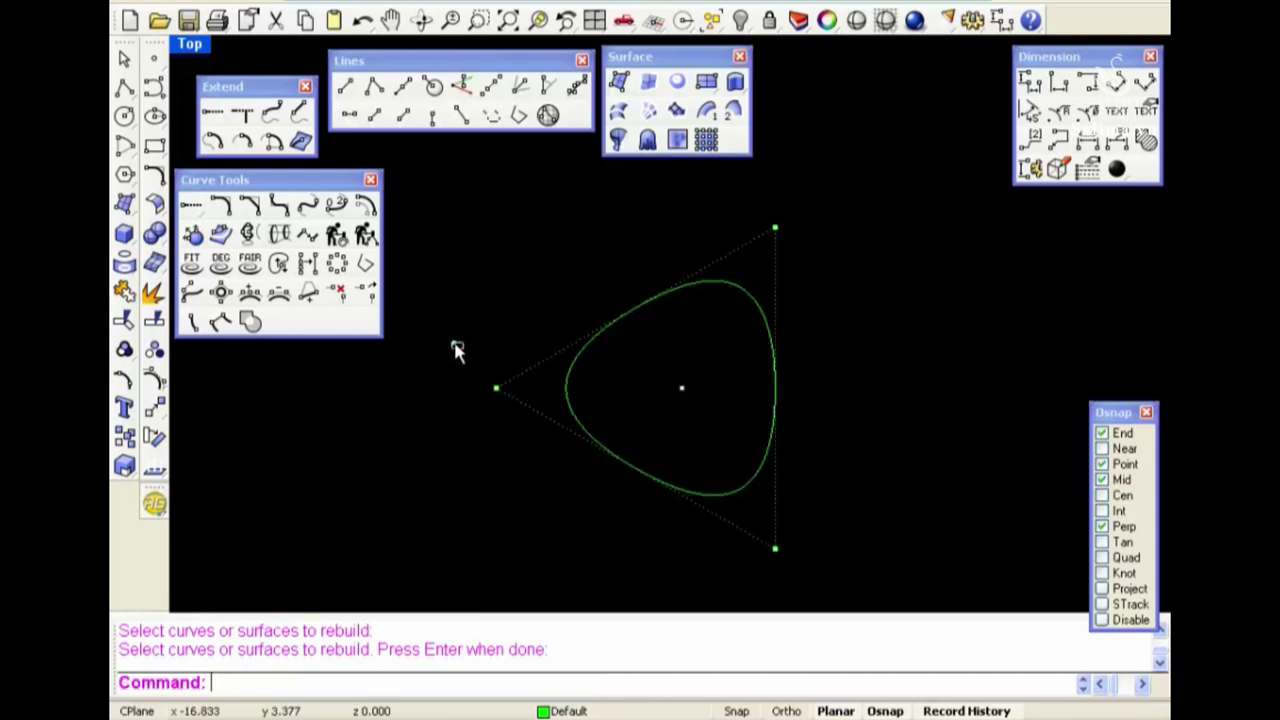
{"action": "left_click", "coordinate": [496, 387]}
{"action": "left_click_drag", "start_coordinate": [494, 387], "coordinate": [439, 387]}
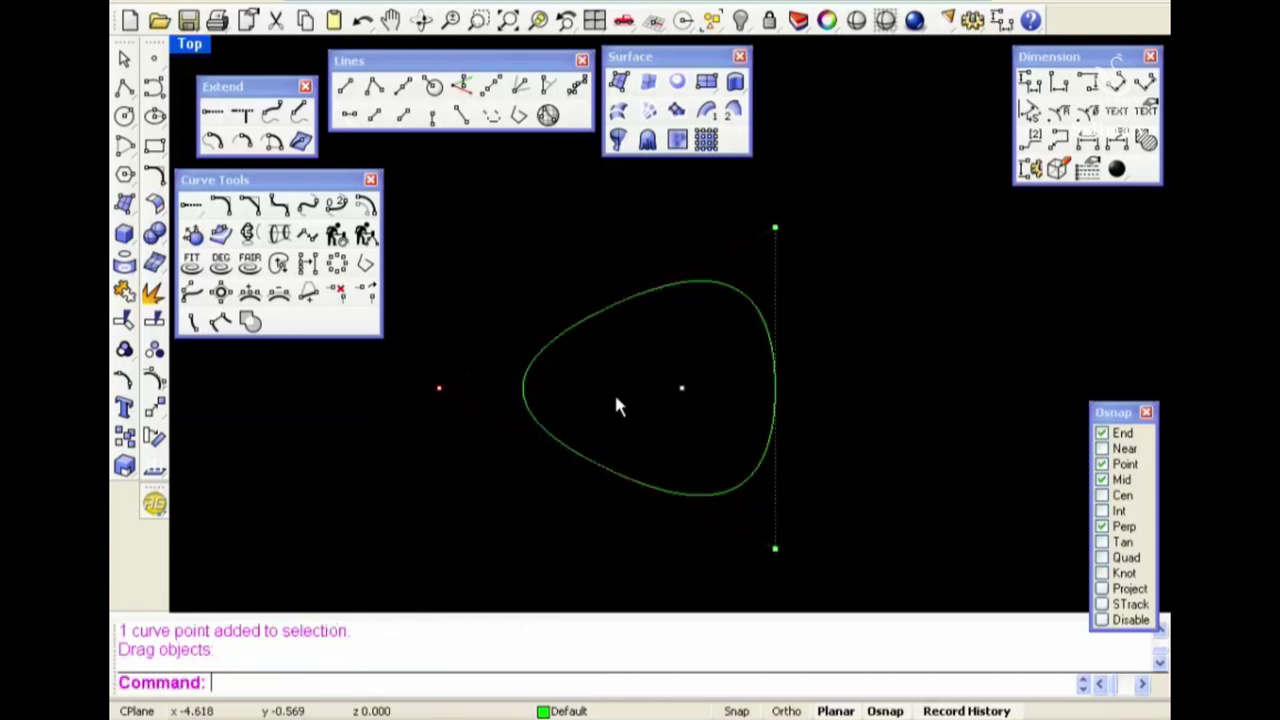
{"action": "key", "text": "ctrl+z"}
{"action": "key", "text": "ctrl+z"}
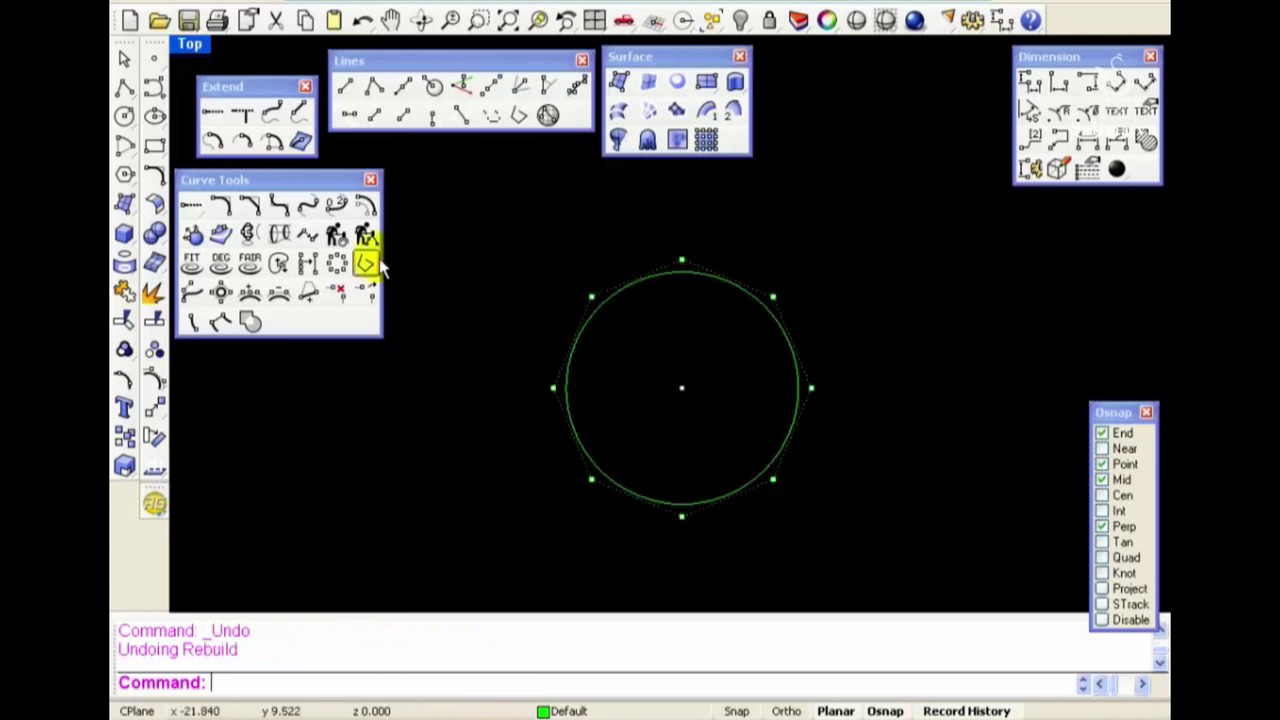
Rebuild the circle at degree 1 into a diamond, then undo it
{"action": "left_click", "coordinate": [337, 235]}
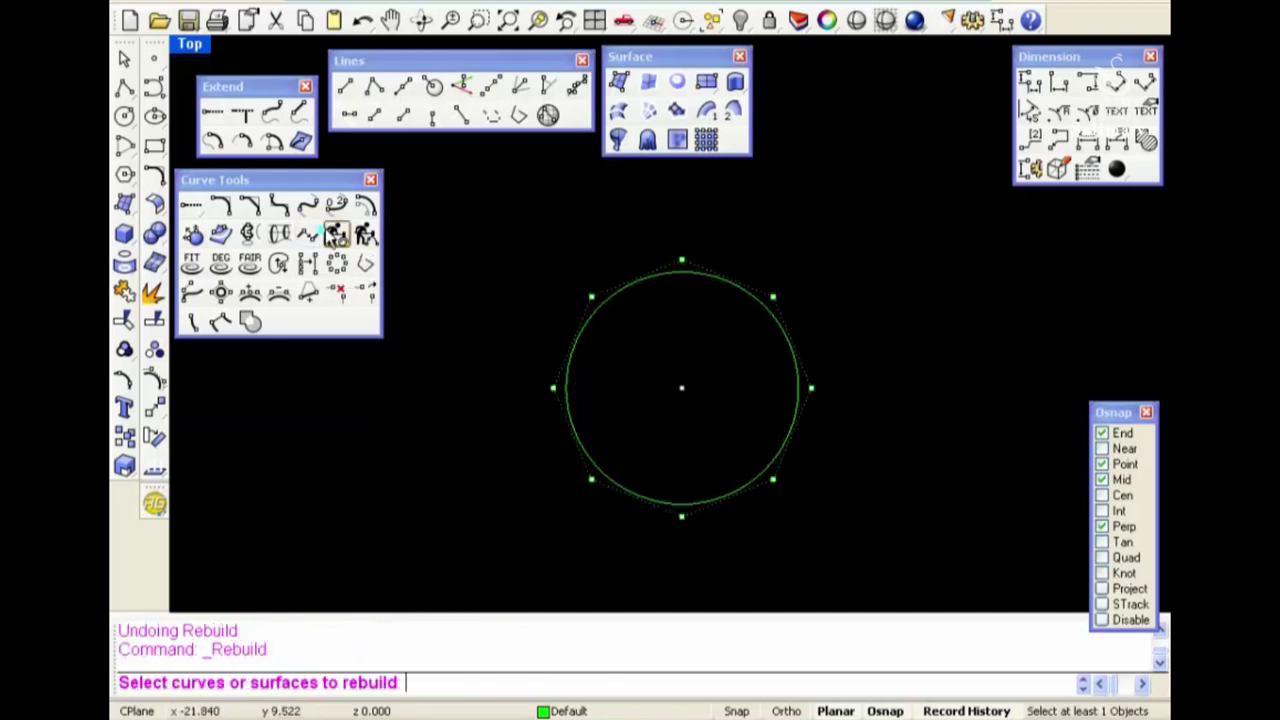
{"action": "left_click", "coordinate": [580, 314]}
{"action": "key", "text": "Return"}
{"action": "left_click", "coordinate": [686, 285]}
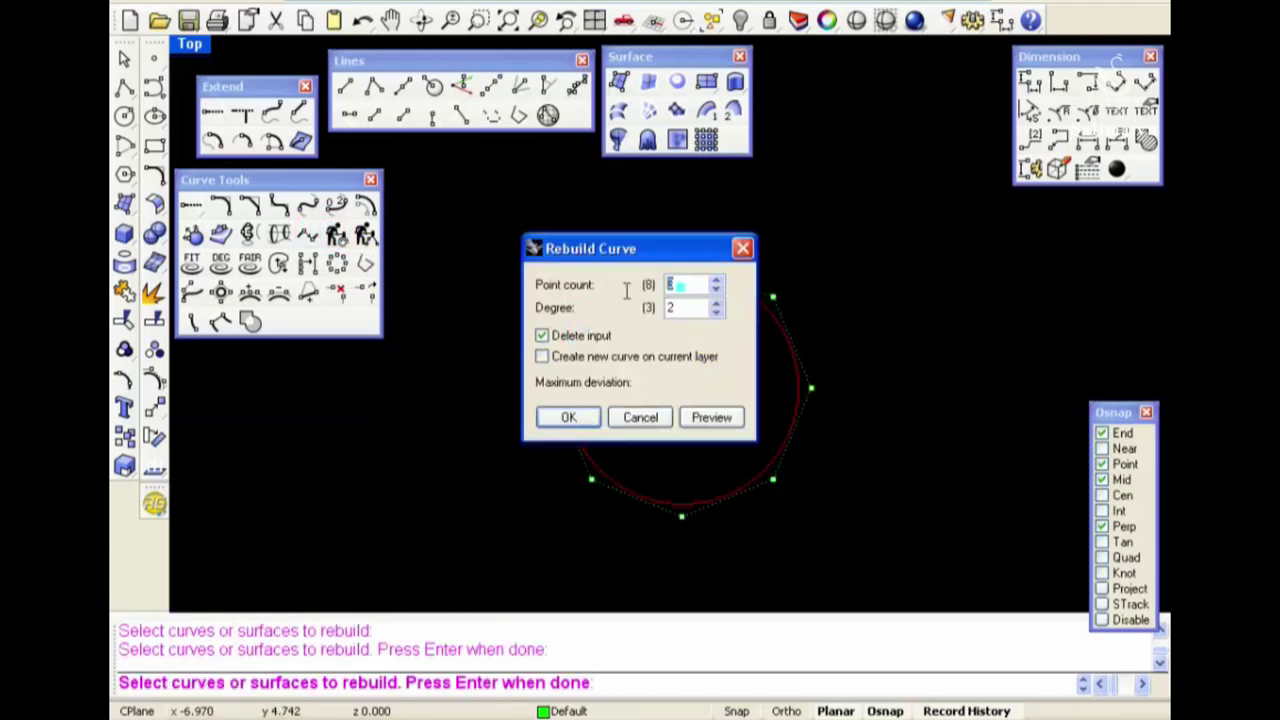
{"action": "double_click", "coordinate": [686, 308]}
{"action": "type", "text": "1"}
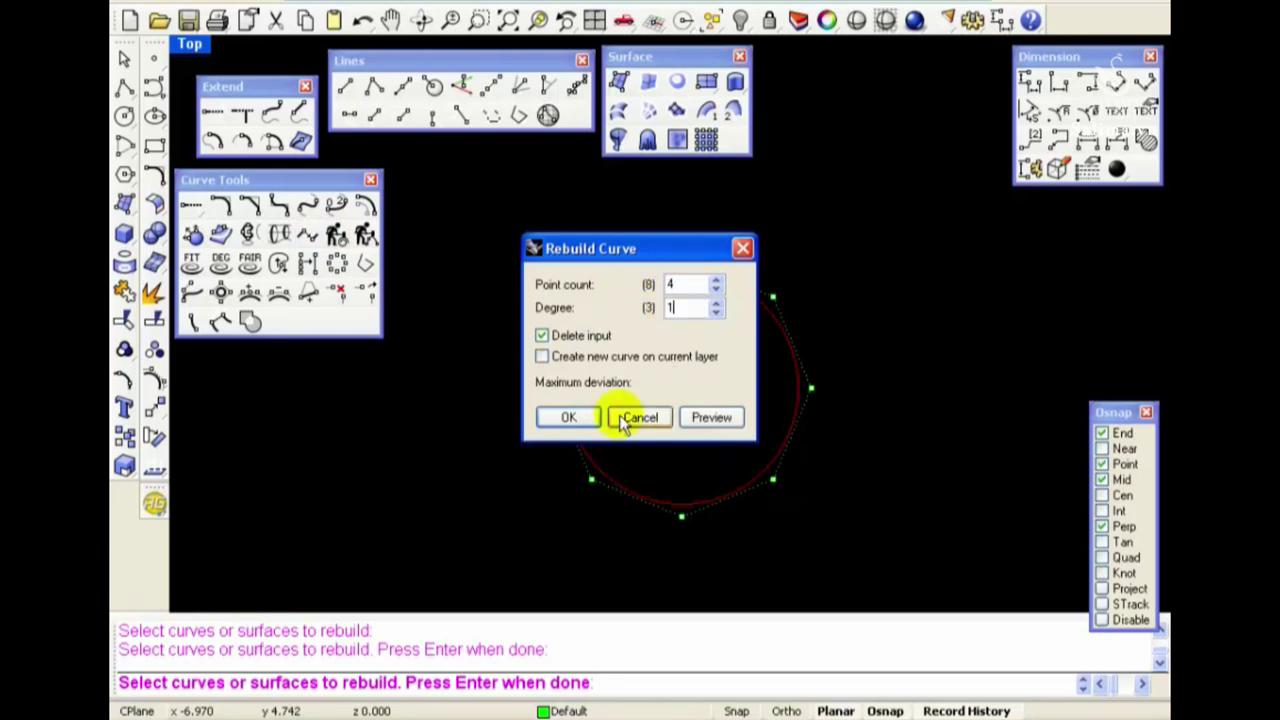
{"action": "left_click", "coordinate": [570, 417]}
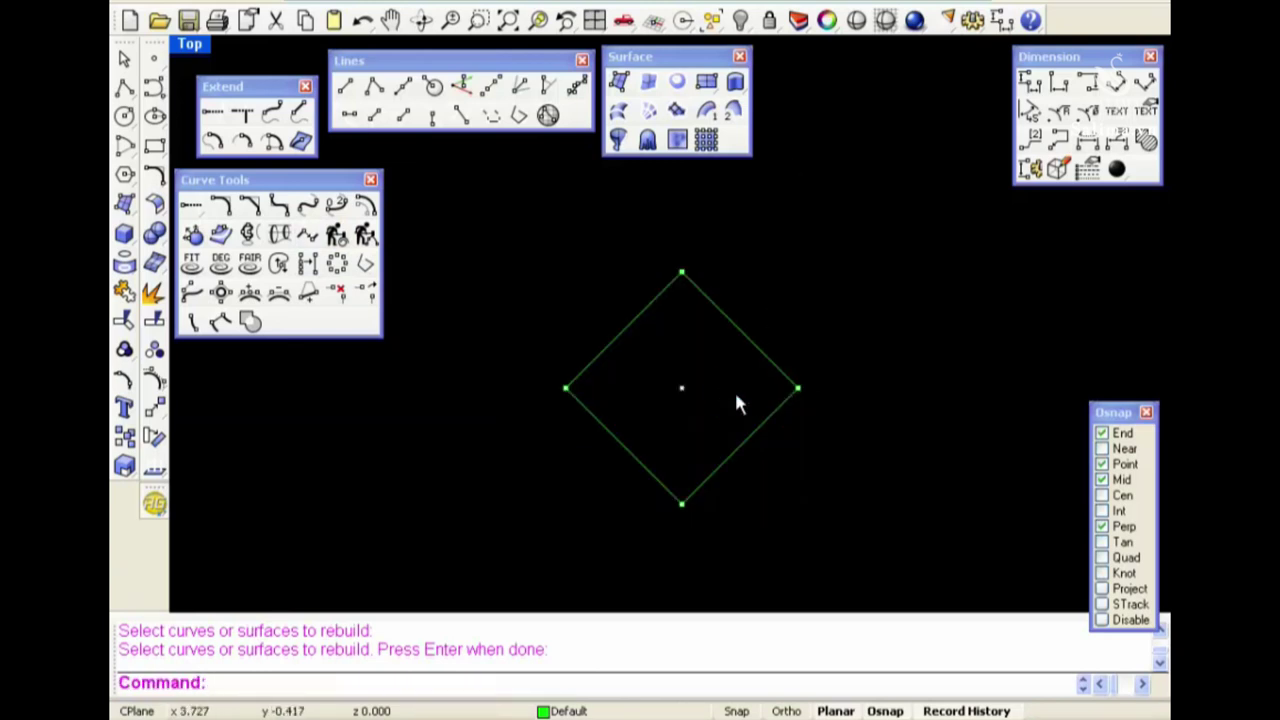
{"action": "key", "text": "ctrl+z"}
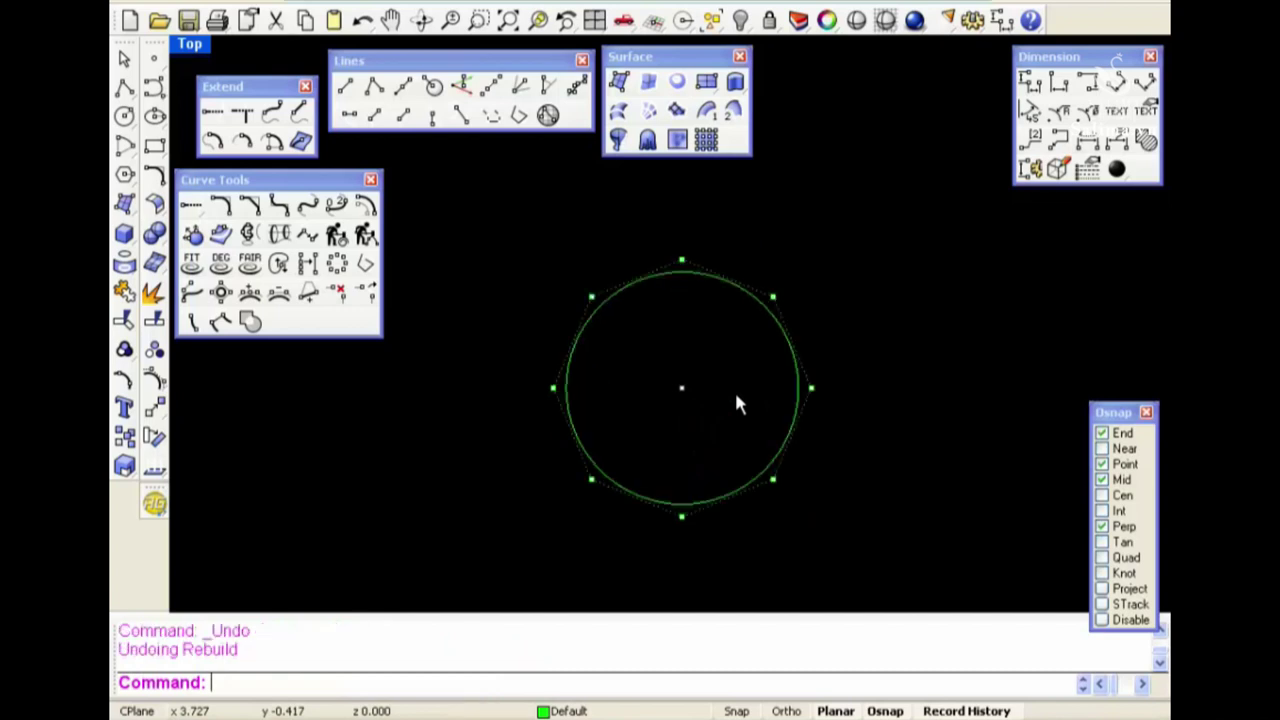
Rebuild the circle with 4 points at degree 3 and test-drag its top control point, then undo
{"action": "left_click", "coordinate": [335, 233]}
{"action": "left_click", "coordinate": [601, 311]}
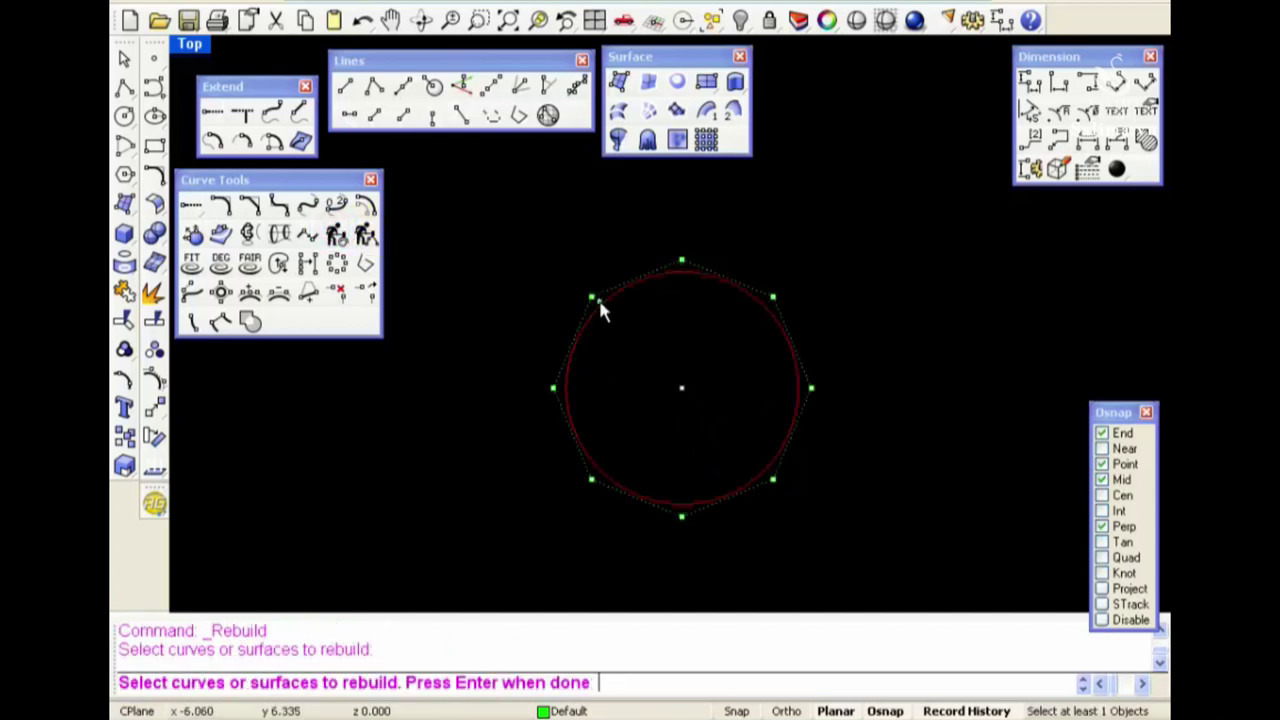
{"action": "key", "text": "Return"}
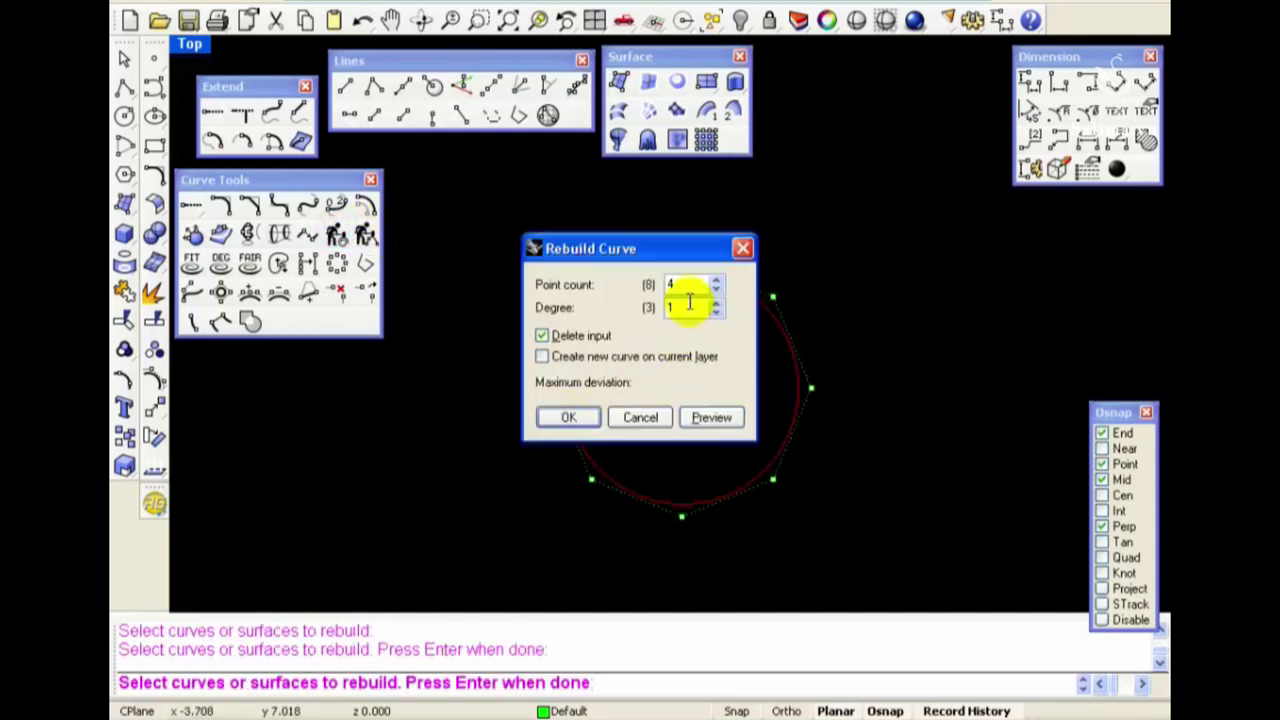
{"action": "key", "text": "BackSpace"}
{"action": "type", "text": "3"}
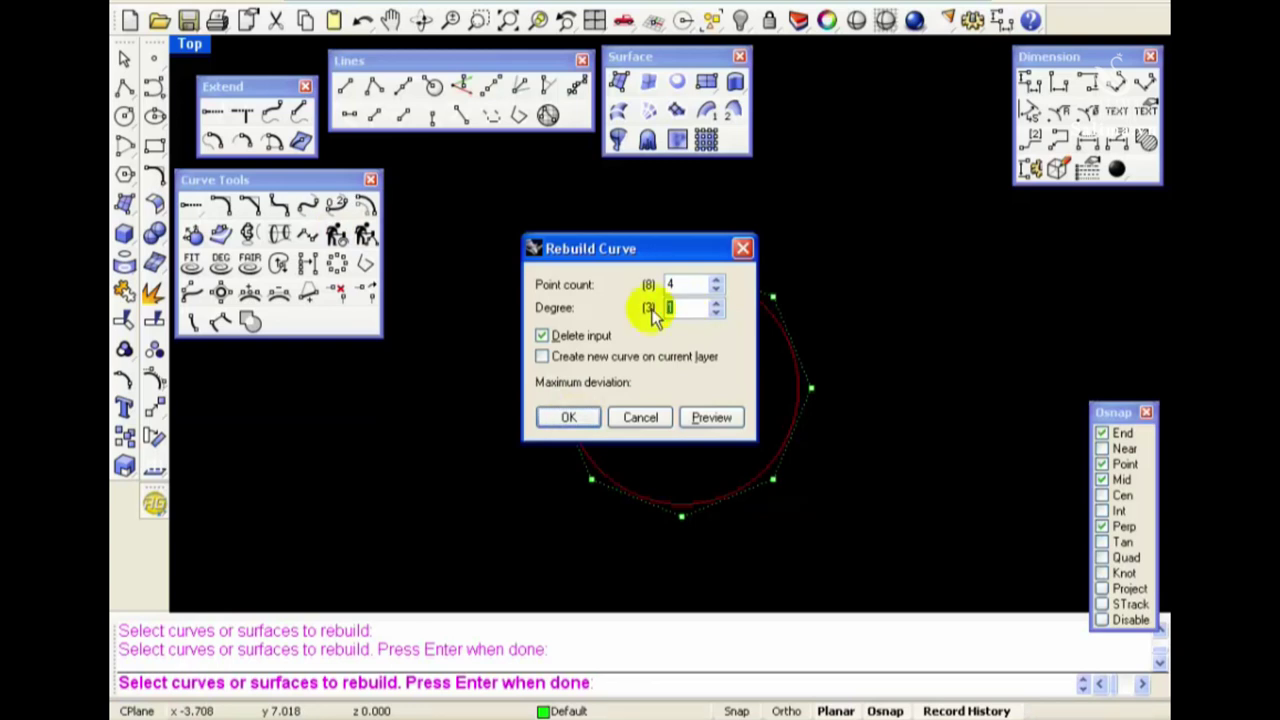
{"action": "left_click", "coordinate": [568, 417]}
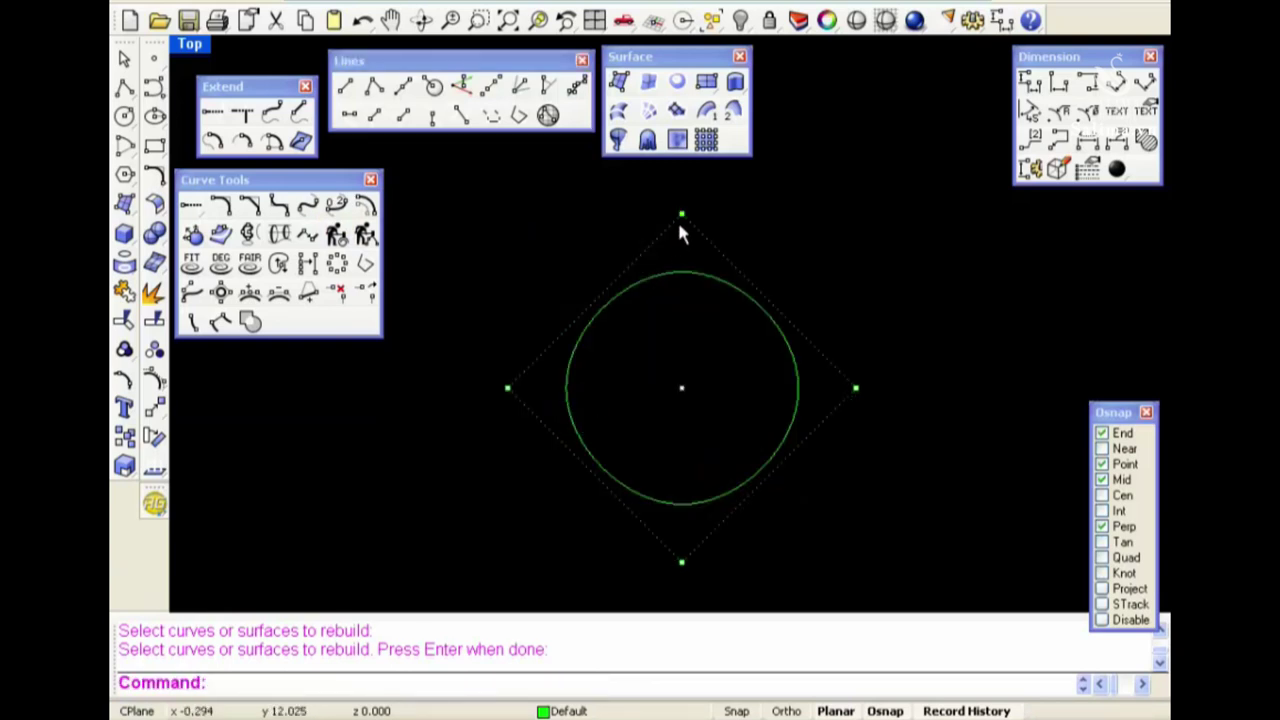
{"action": "left_click_drag", "start_coordinate": [680, 217], "coordinate": [683, 183]}
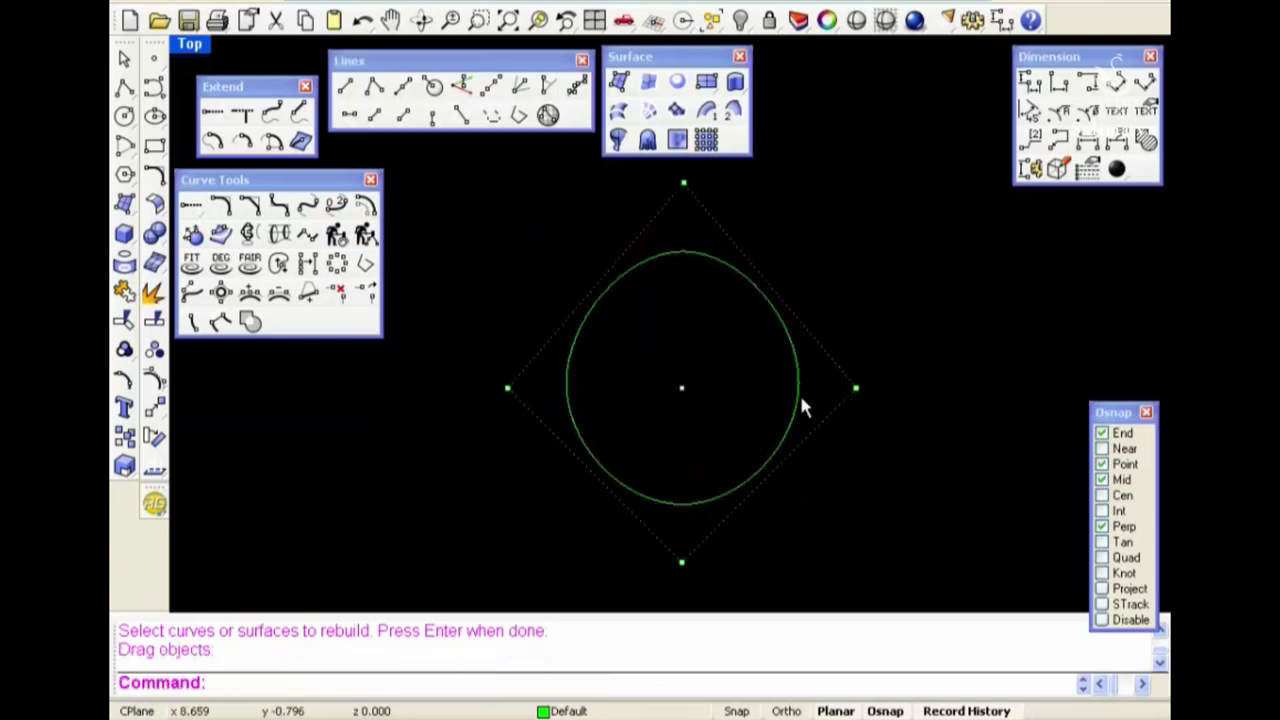
{"action": "key", "text": "ctrl+z"}
Hide the control points and delete the circle
{"action": "key", "text": "Escape"}
{"action": "key", "text": "Escape"}
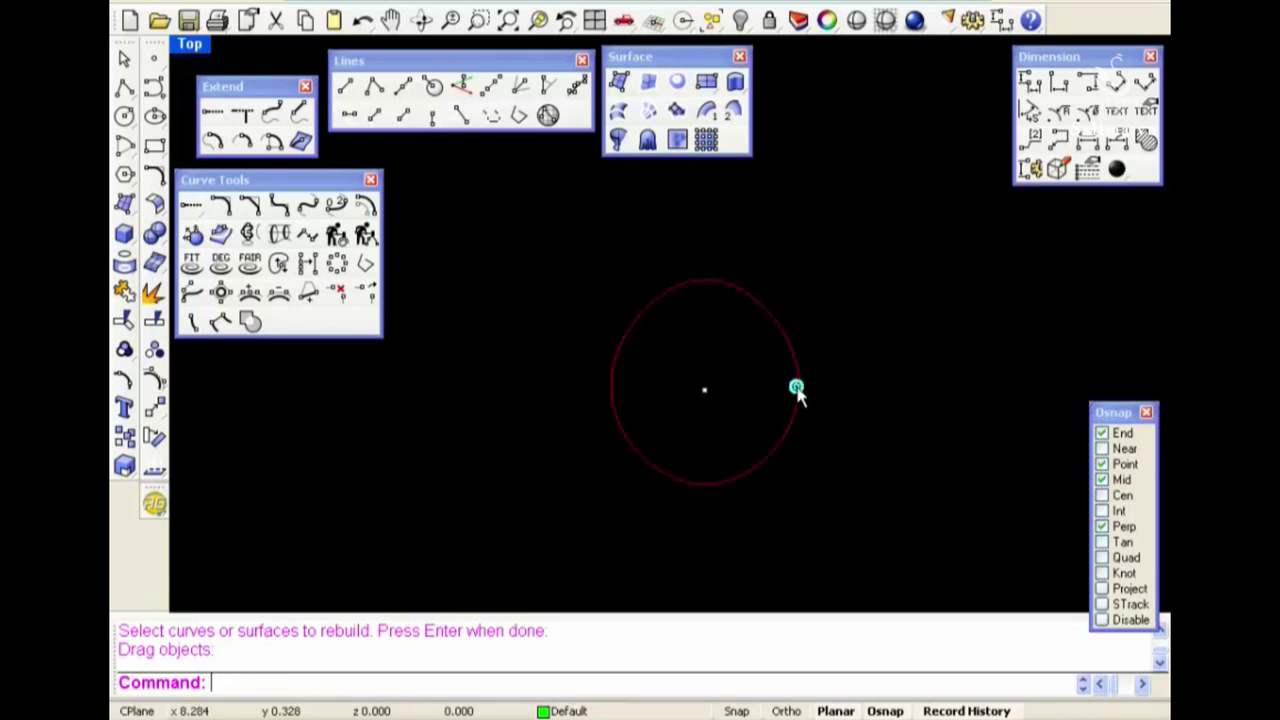
{"action": "left_click", "coordinate": [795, 388]}
{"action": "key", "text": "Delete"}
{"action": "left_click", "coordinate": [154, 88]}
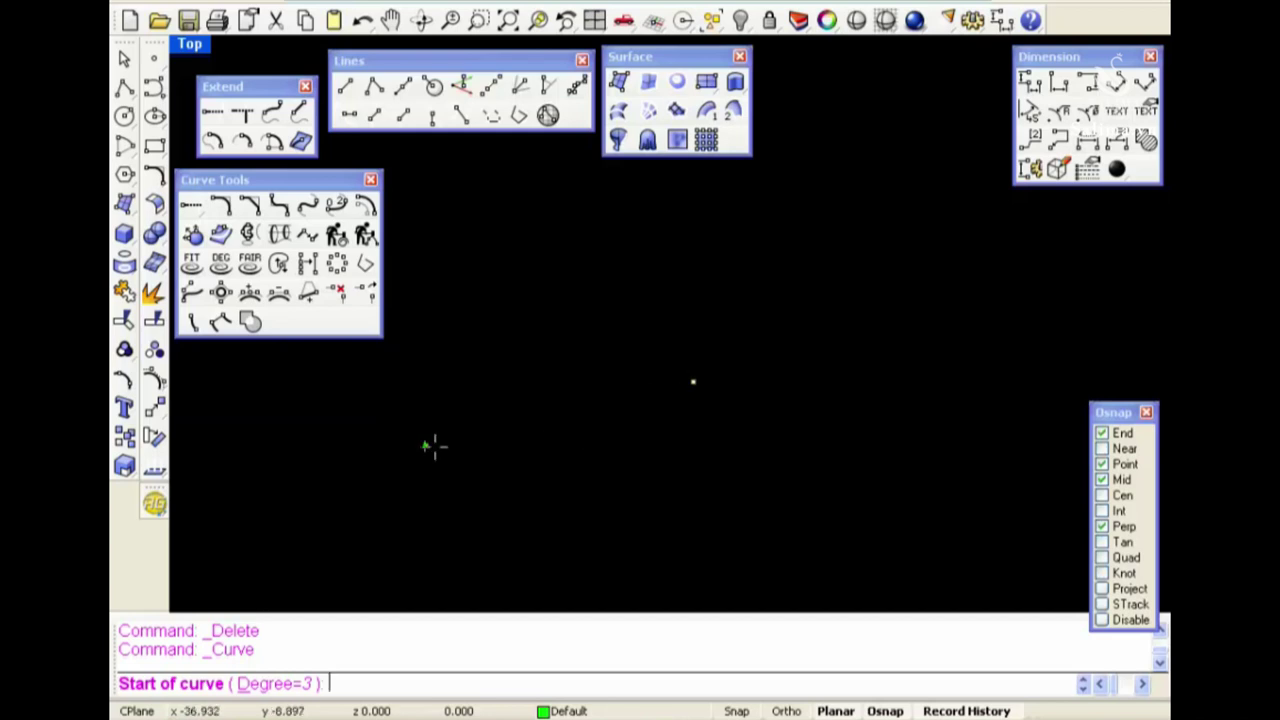
Draw a six-point degree-3 S-shaped freeform curve in the Top view
{"action": "left_click", "coordinate": [343, 444]}
{"action": "left_click", "coordinate": [501, 315]}
{"action": "left_click", "coordinate": [666, 449]}
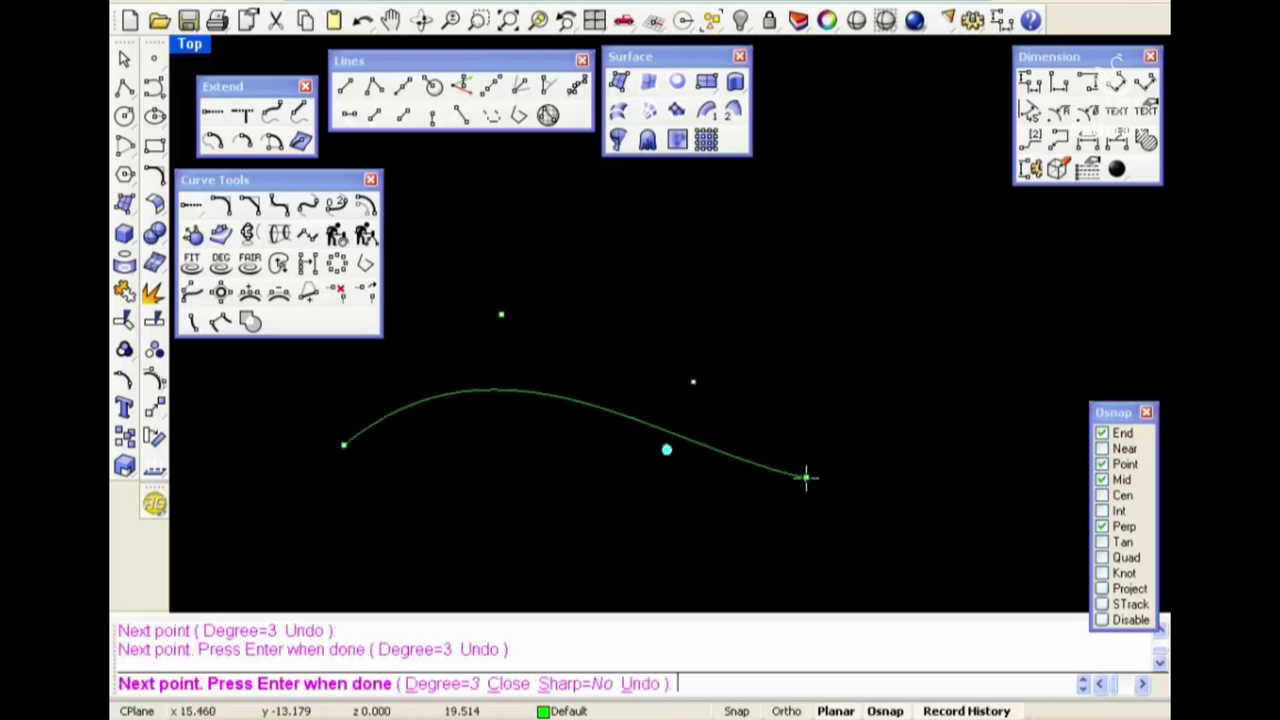
{"action": "left_click", "coordinate": [859, 487]}
{"action": "scroll", "coordinate": [948, 405], "scroll_direction": "up", "scroll_amount": 1}
{"action": "left_click", "coordinate": [952, 388]}
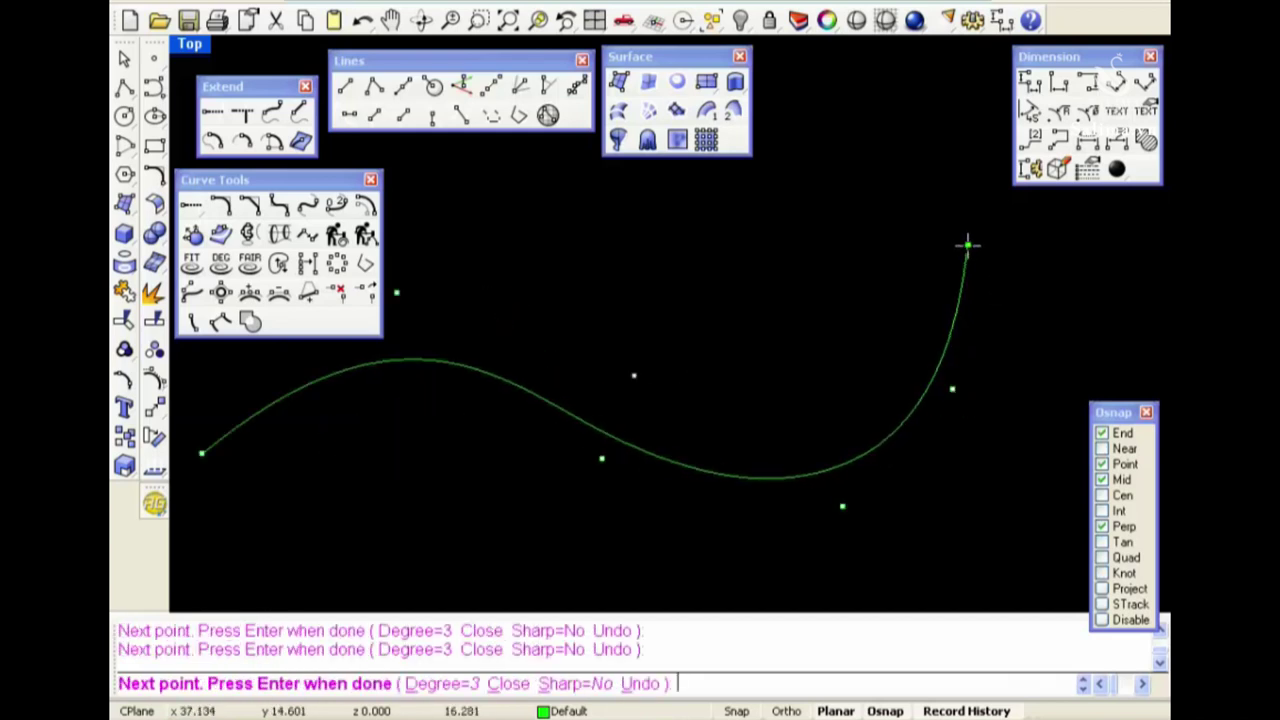
{"action": "left_click", "coordinate": [860, 152]}
{"action": "scroll", "coordinate": [860, 152], "scroll_direction": "down", "scroll_amount": 2}
{"action": "key", "text": "Return"}
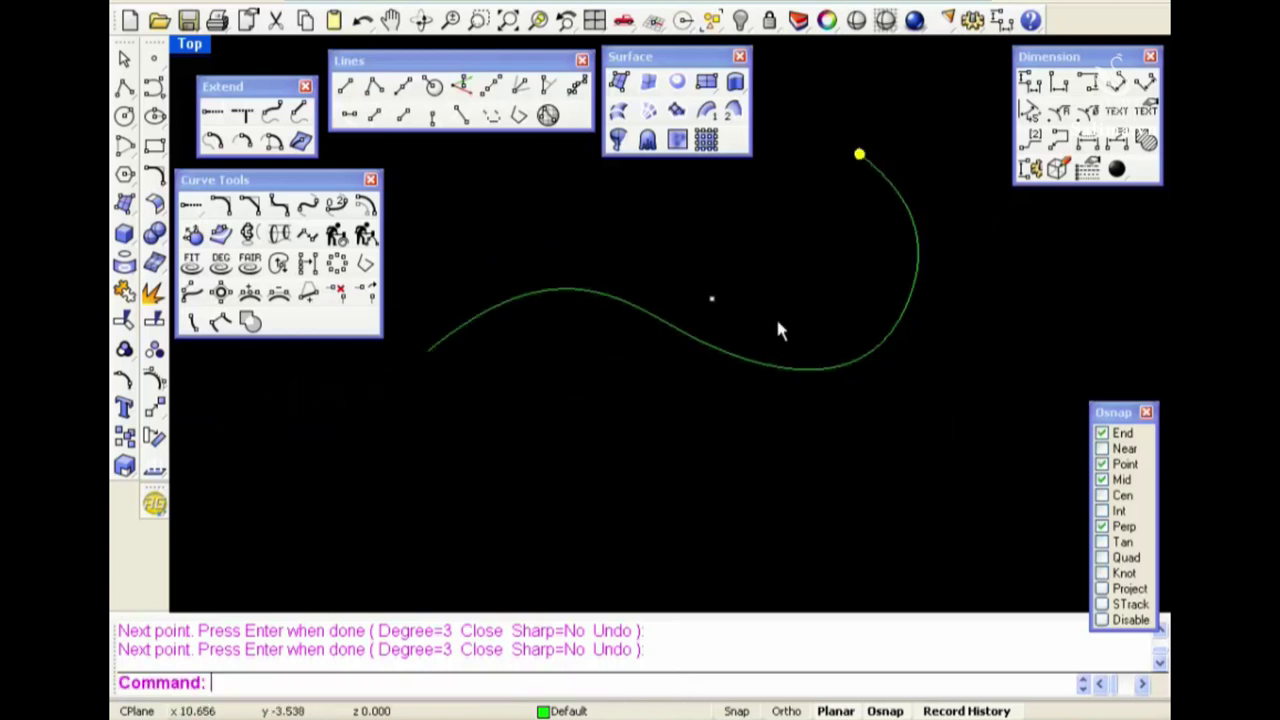
Draw an eight-point degree-2 freeform curve beneath the first one
{"action": "key", "text": "Return"}
{"action": "left_click", "coordinate": [252, 683]}
{"action": "type", "text": "2"}
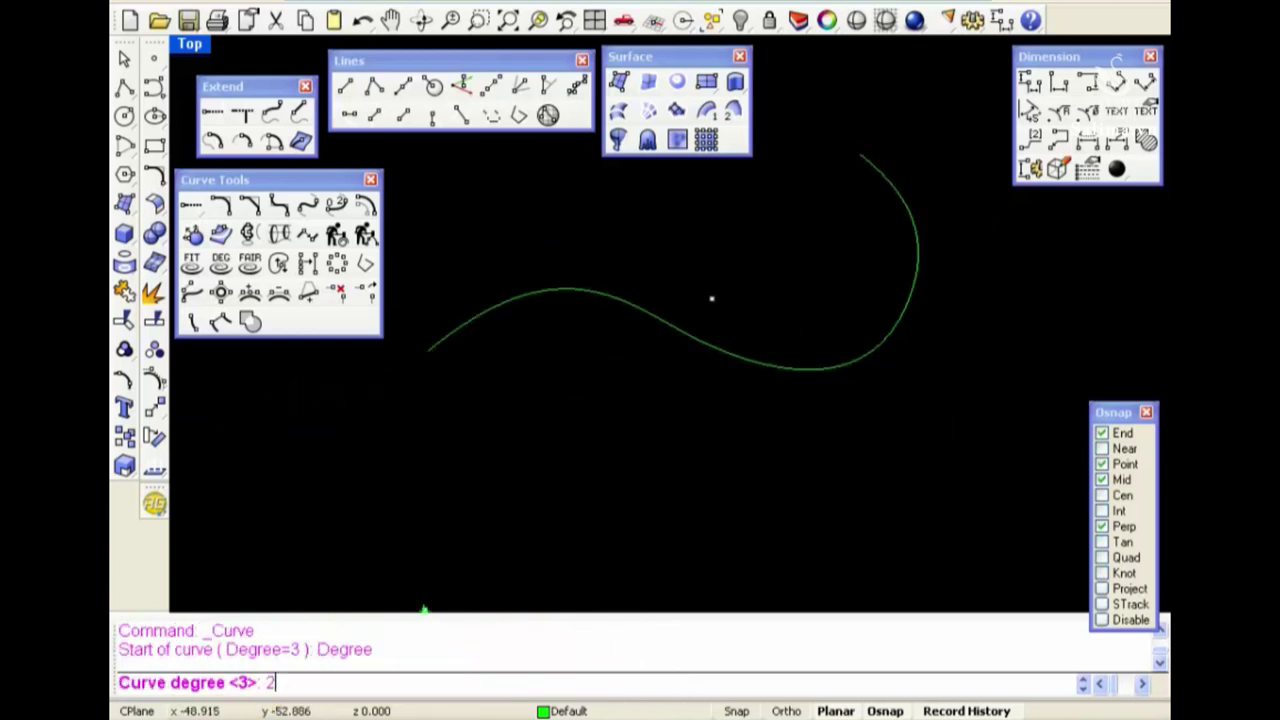
{"action": "key", "text": "Return"}
{"action": "scroll", "coordinate": [437, 480], "scroll_direction": "down", "scroll_amount": 1}
{"action": "left_click", "coordinate": [381, 514]}
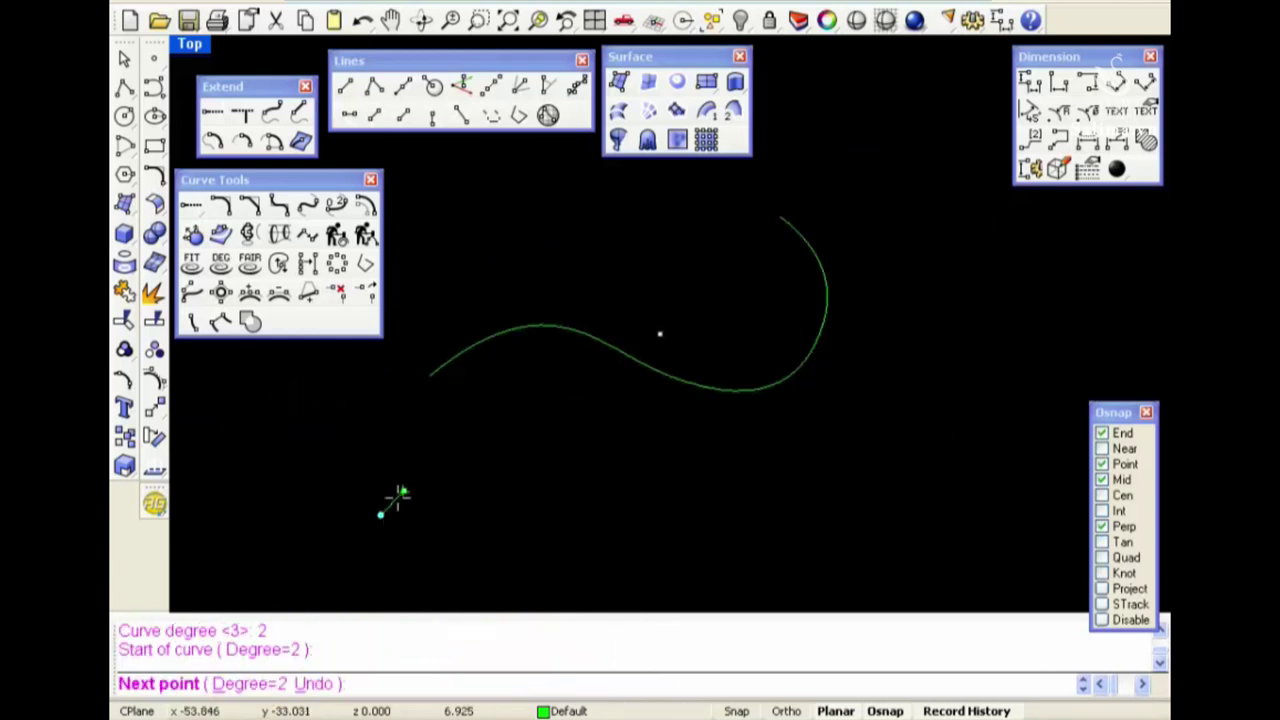
{"action": "left_click", "coordinate": [494, 392]}
{"action": "left_click", "coordinate": [655, 453]}
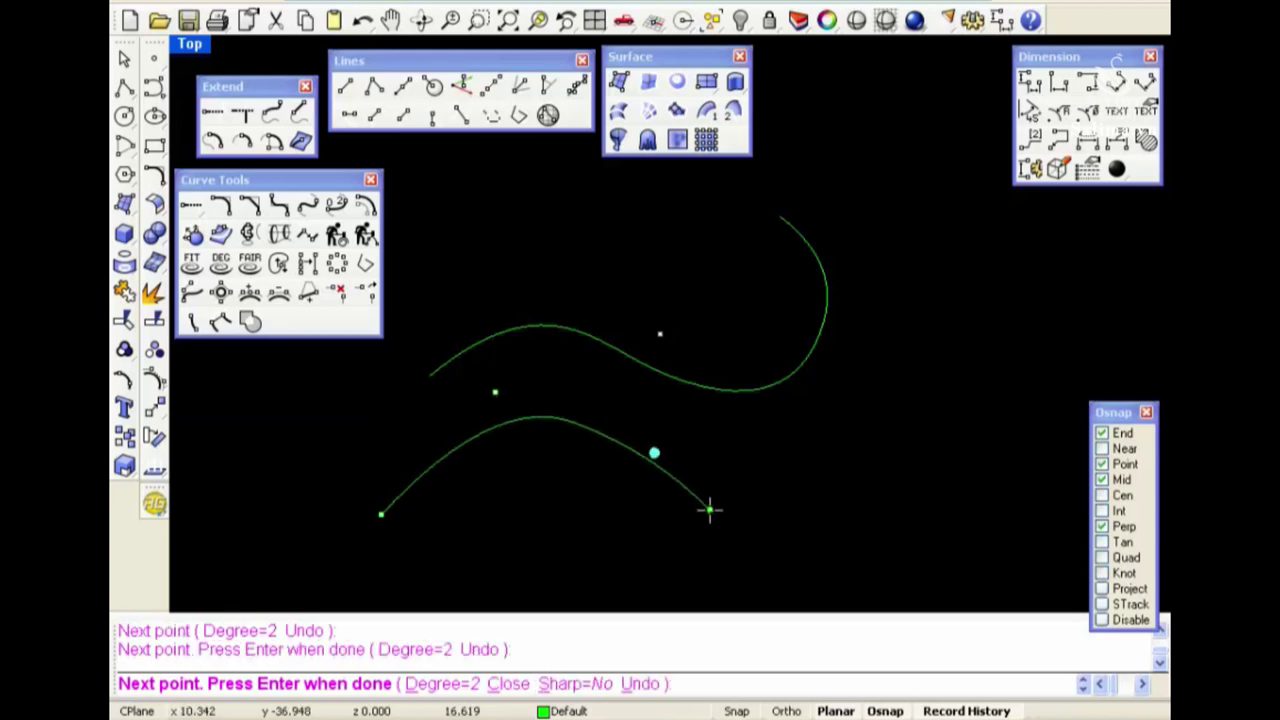
{"action": "left_click", "coordinate": [718, 561]}
{"action": "left_click", "coordinate": [844, 577]}
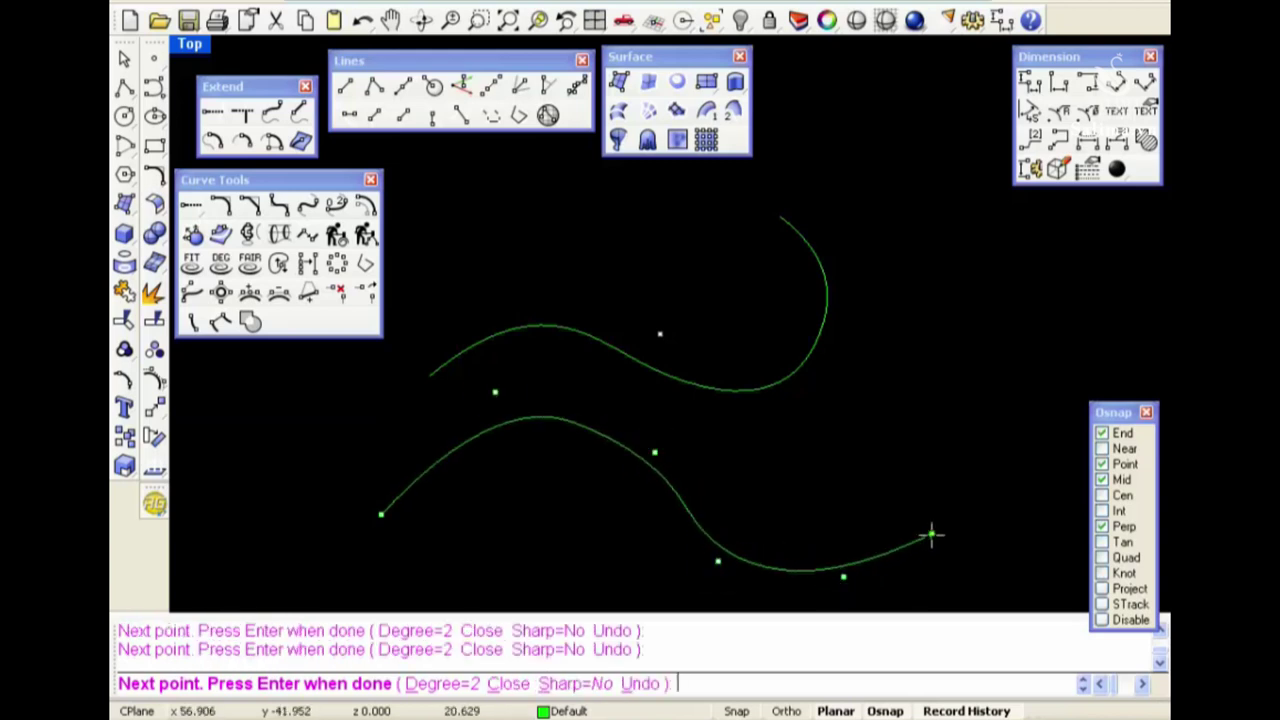
{"action": "left_click", "coordinate": [933, 526]}
{"action": "left_click", "coordinate": [945, 420]}
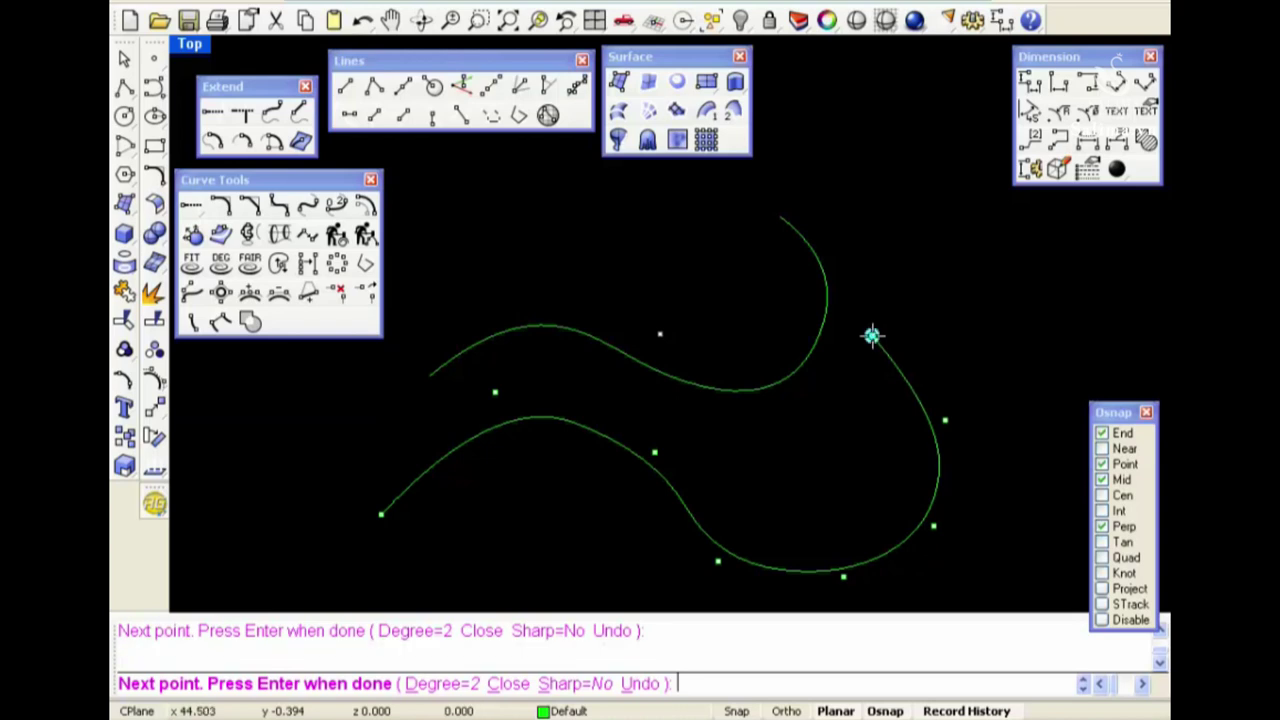
{"action": "left_click", "coordinate": [872, 335]}
{"action": "key", "text": "Return"}
Start another Curve and access its Degree option
{"action": "scroll", "coordinate": [872, 335], "scroll_direction": "down", "scroll_amount": 2}
{"action": "key", "text": "Return"}
{"action": "left_click", "coordinate": [272, 683]}
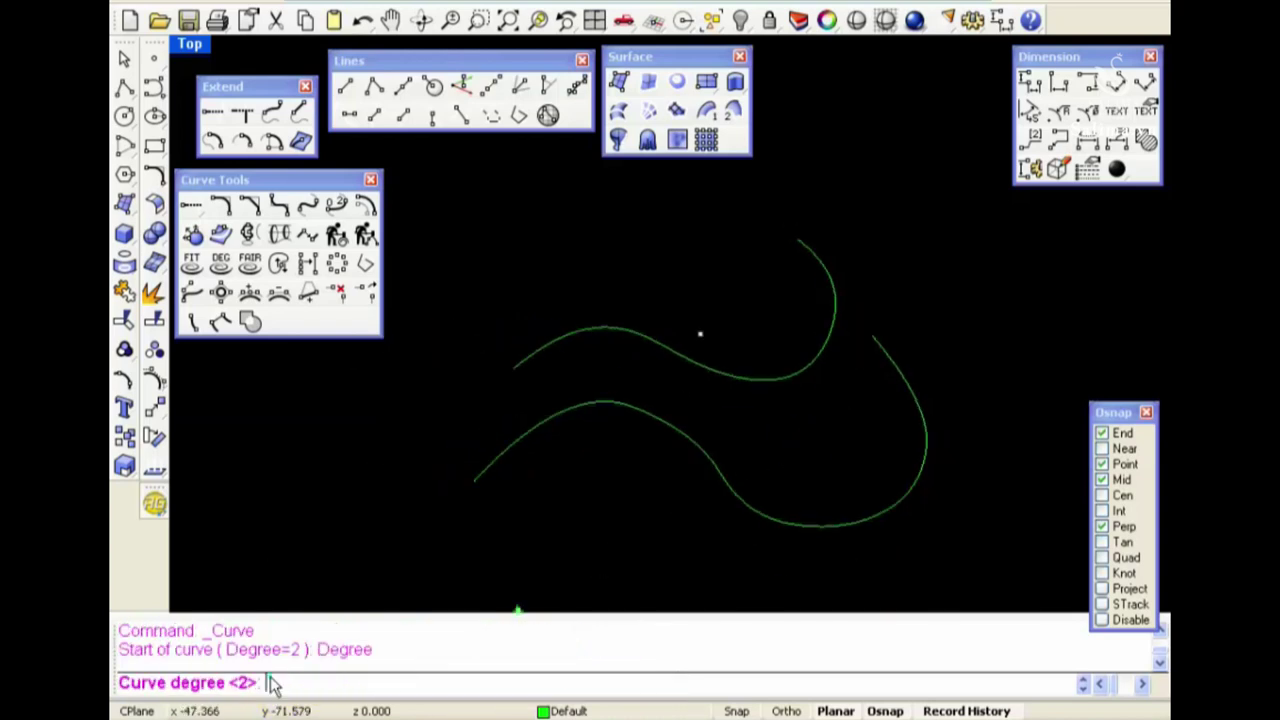
{"action": "type", "text": "1"}
Draw a degree-1 zigzag curve with eight vertices below the wavy curves
{"action": "key", "text": "Return"}
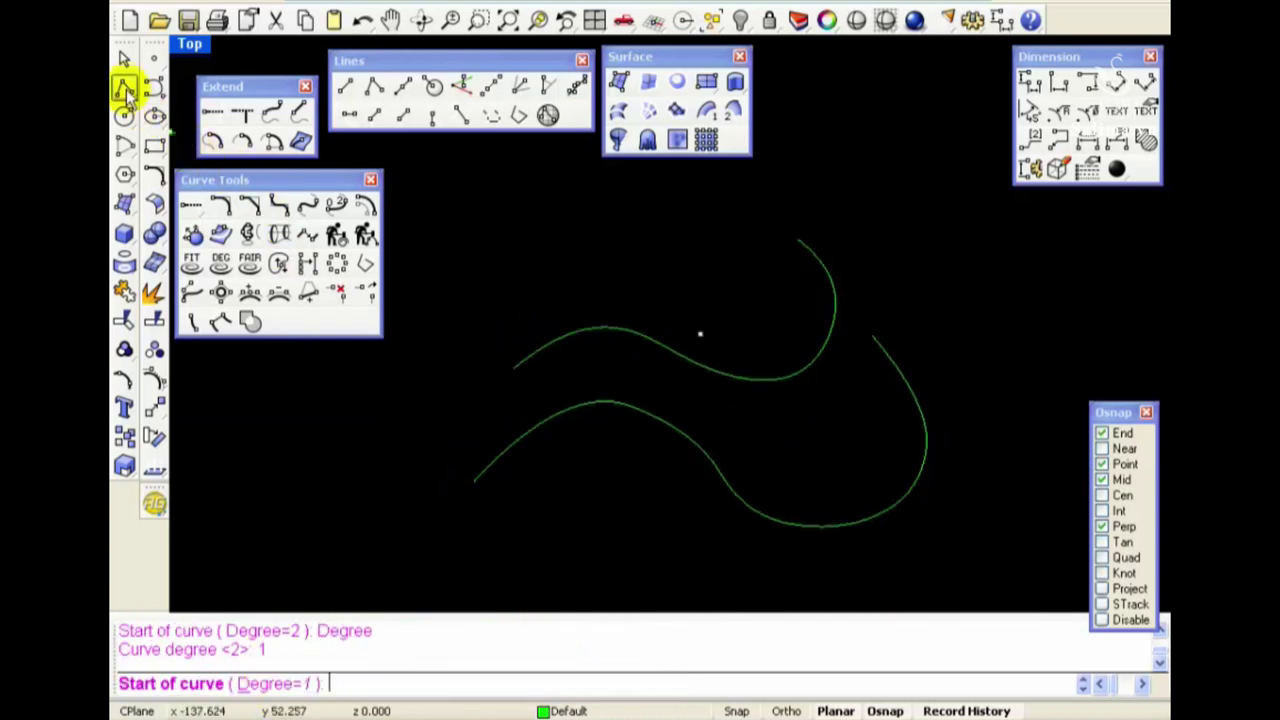
{"action": "right_click_drag", "start_coordinate": [543, 491], "coordinate": [531, 311]}
{"action": "left_click", "coordinate": [440, 469]}
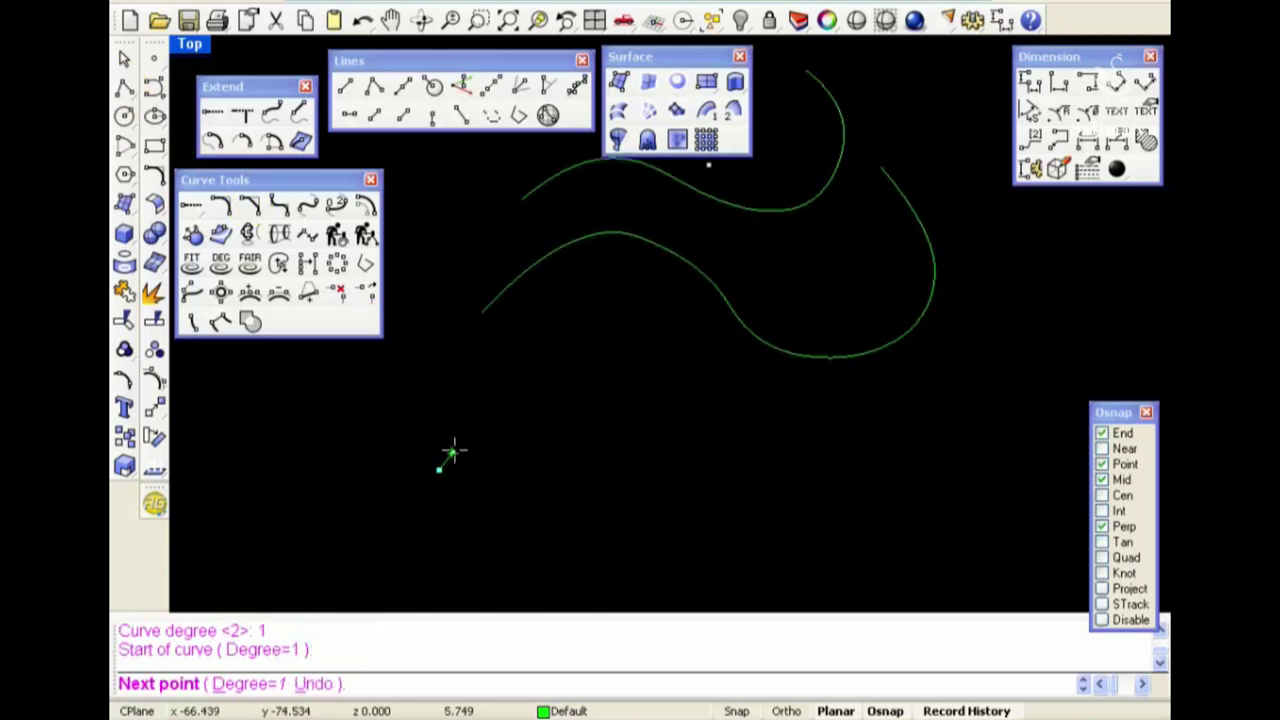
{"action": "left_click", "coordinate": [550, 335]}
{"action": "left_click", "coordinate": [610, 488]}
{"action": "left_click", "coordinate": [704, 349]}
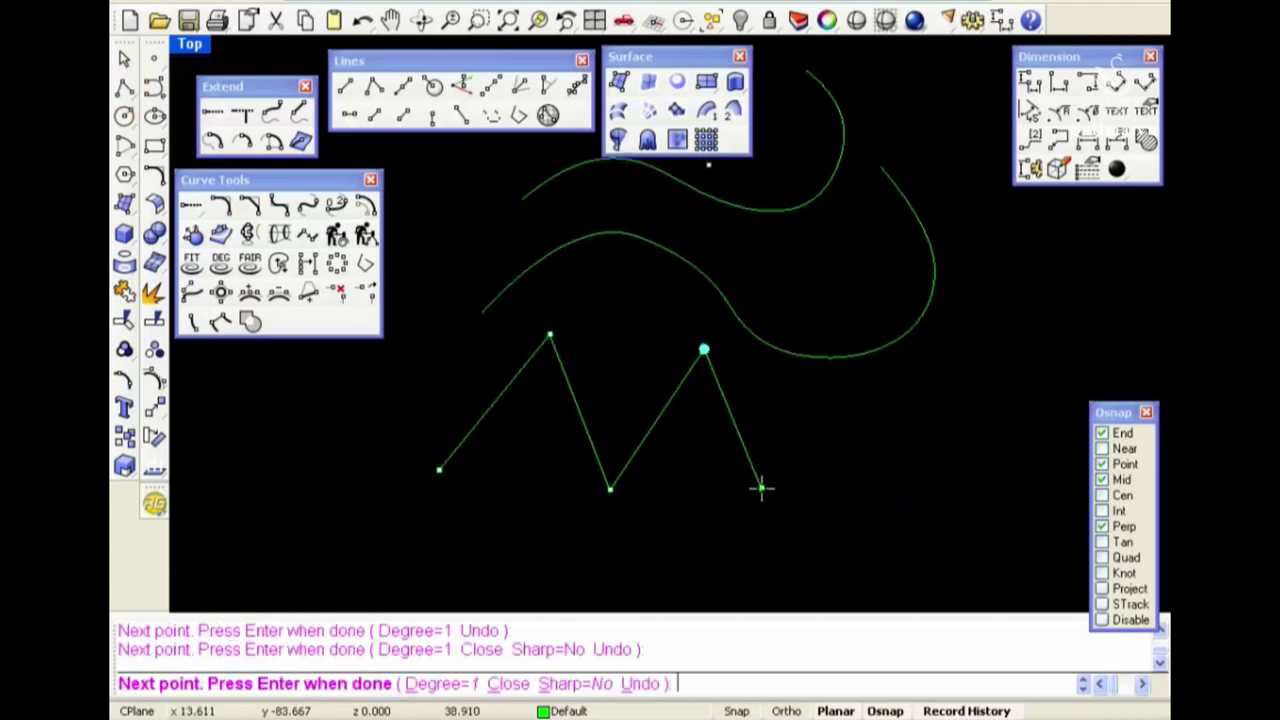
{"action": "left_click", "coordinate": [762, 488]}
{"action": "left_click", "coordinate": [820, 385]}
{"action": "left_click", "coordinate": [853, 508]}
{"action": "left_click", "coordinate": [937, 429]}
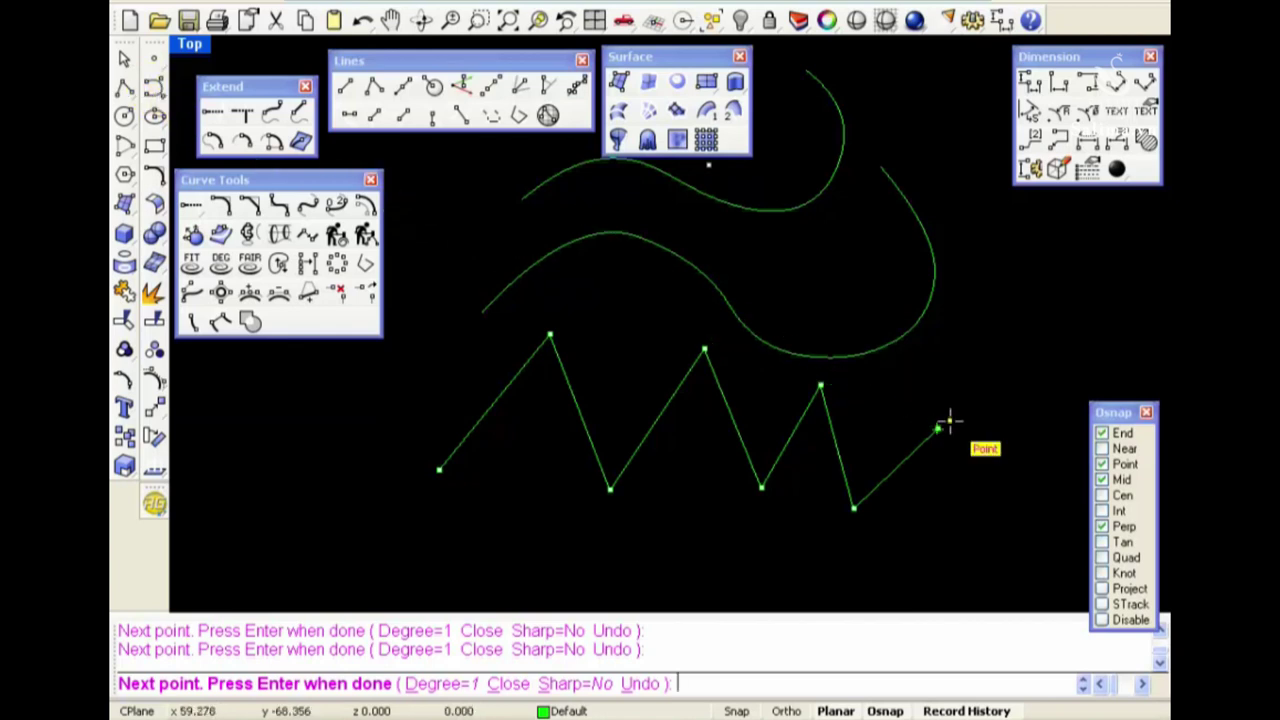
{"action": "key", "text": "Return"}
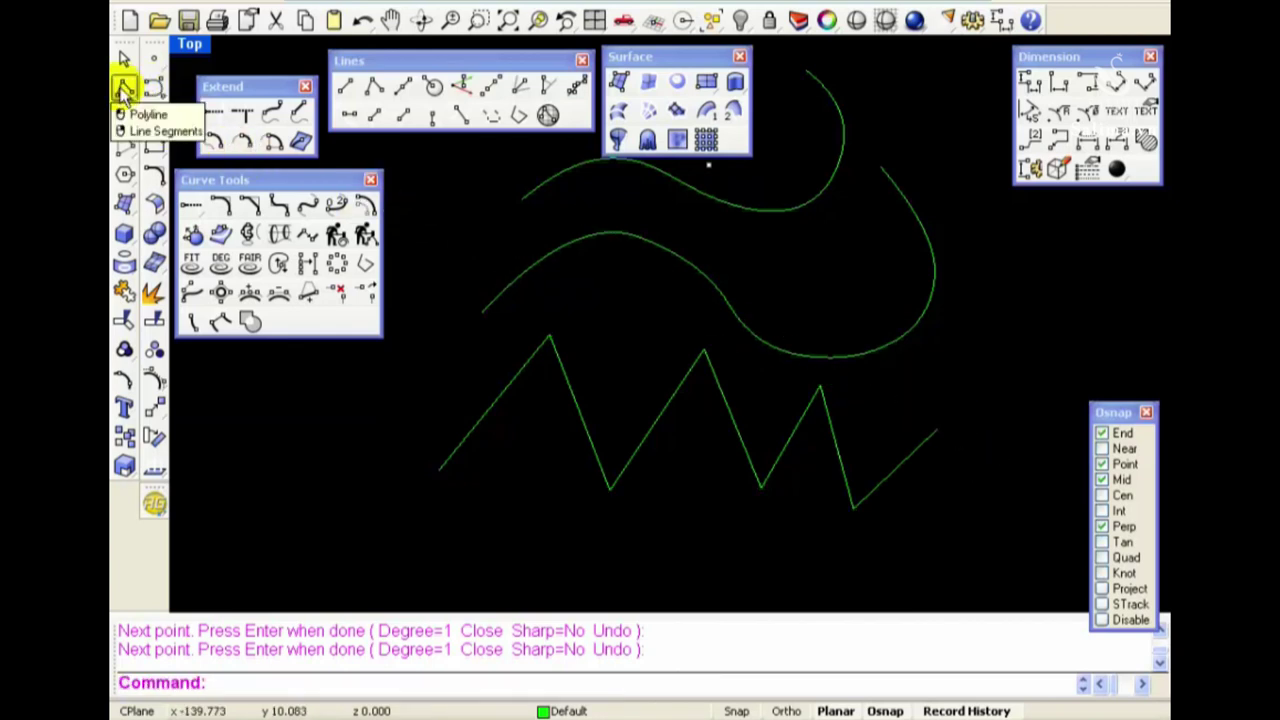
Draw a second eight-vertex degree-1 zigzag curve
{"action": "left_click", "coordinate": [153, 88]}
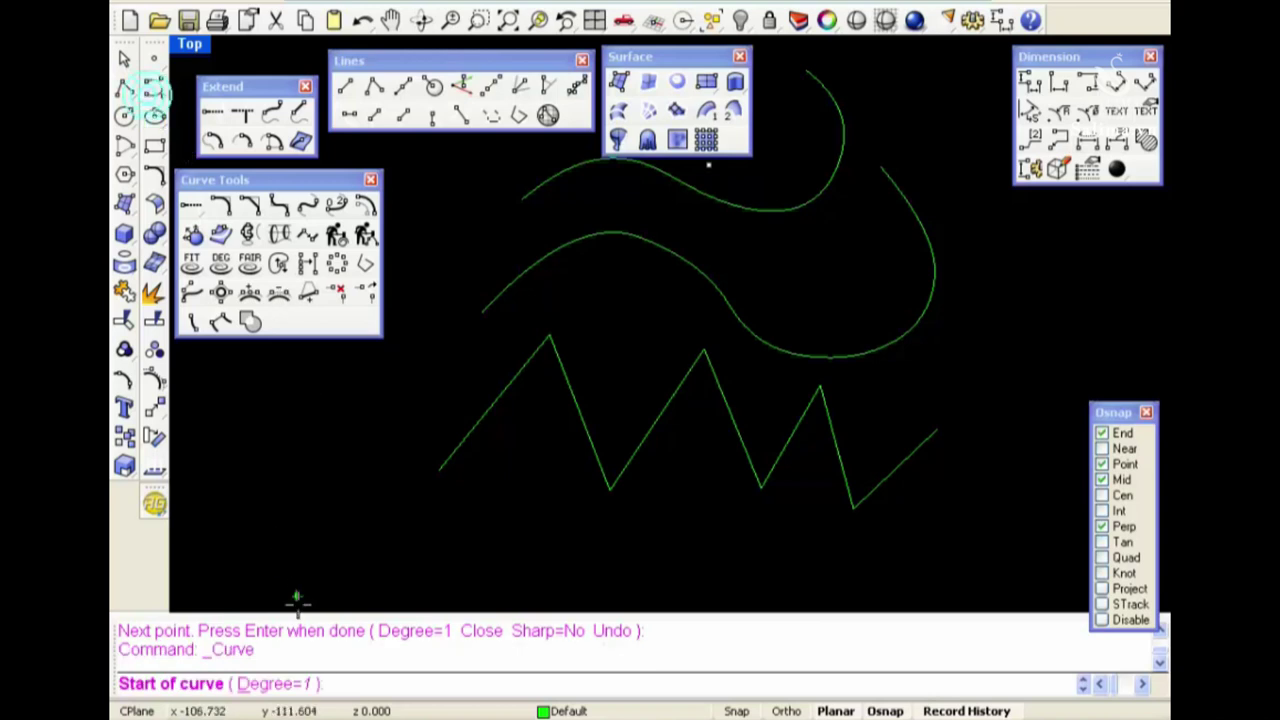
{"action": "left_click", "coordinate": [445, 527]}
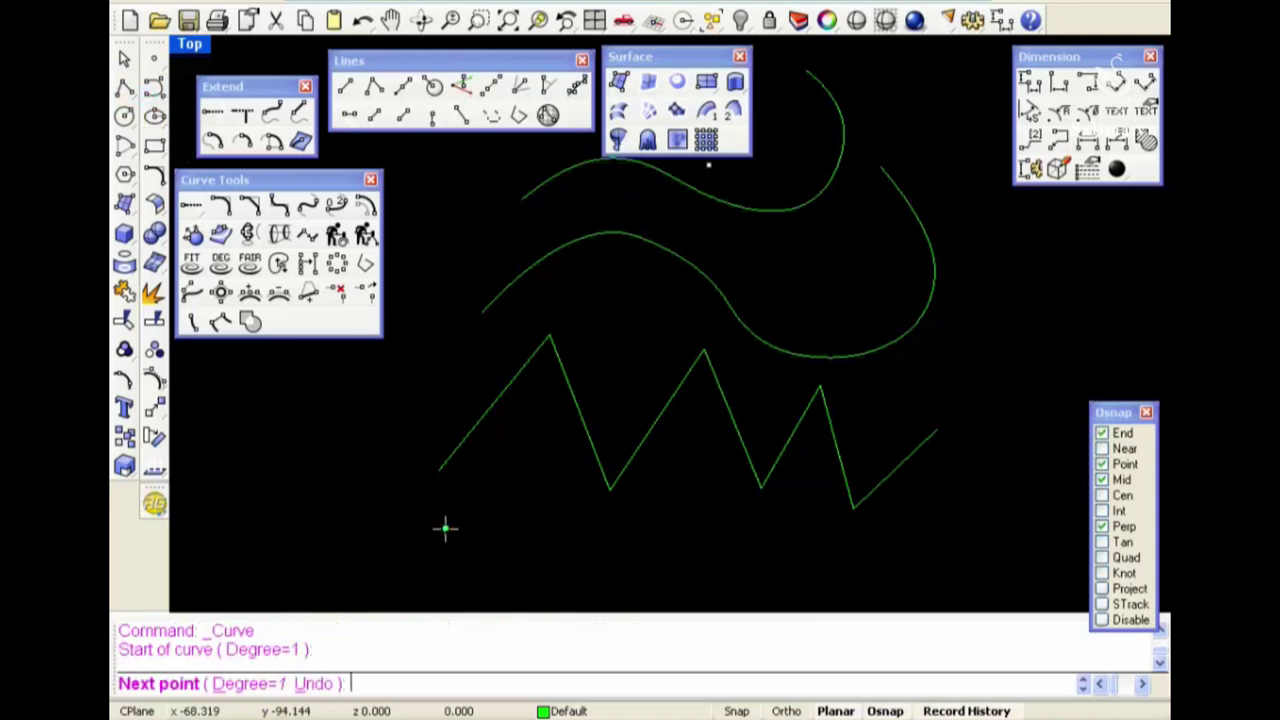
{"action": "left_click", "coordinate": [526, 418]}
{"action": "left_click", "coordinate": [542, 530]}
{"action": "left_click", "coordinate": [604, 392]}
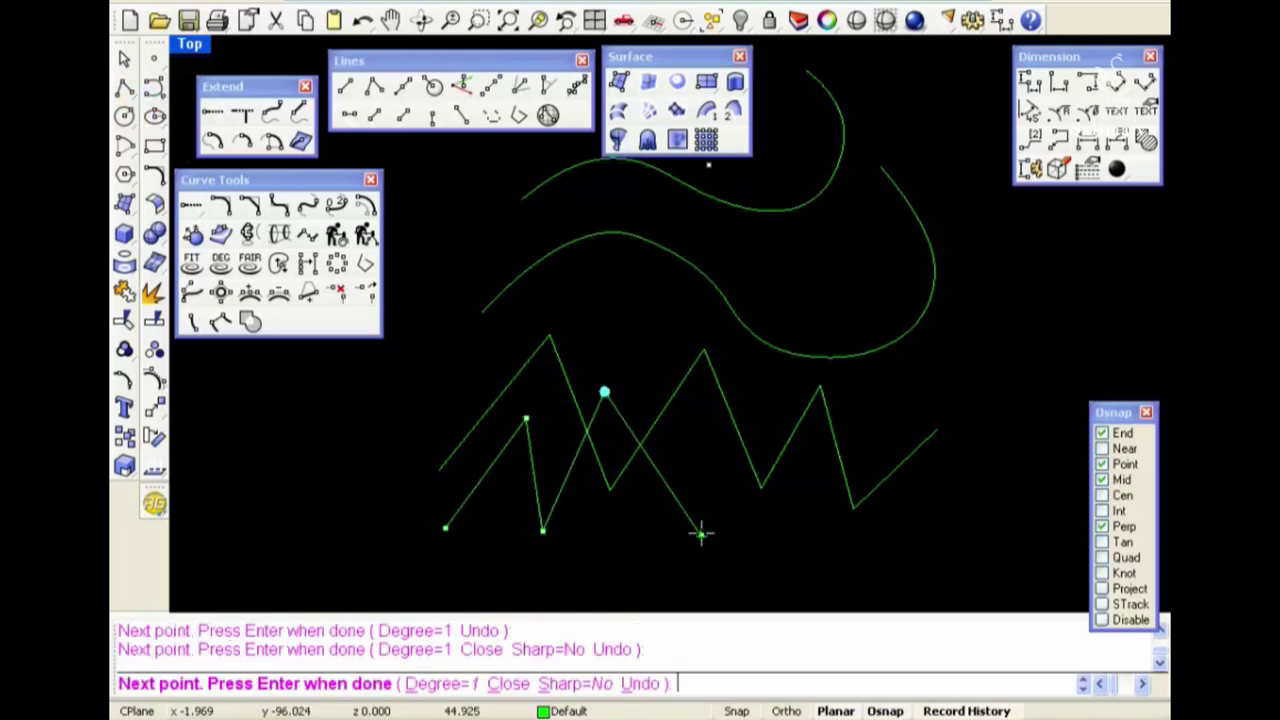
{"action": "left_click", "coordinate": [700, 537]}
{"action": "left_click", "coordinate": [732, 423]}
{"action": "left_click", "coordinate": [773, 531]}
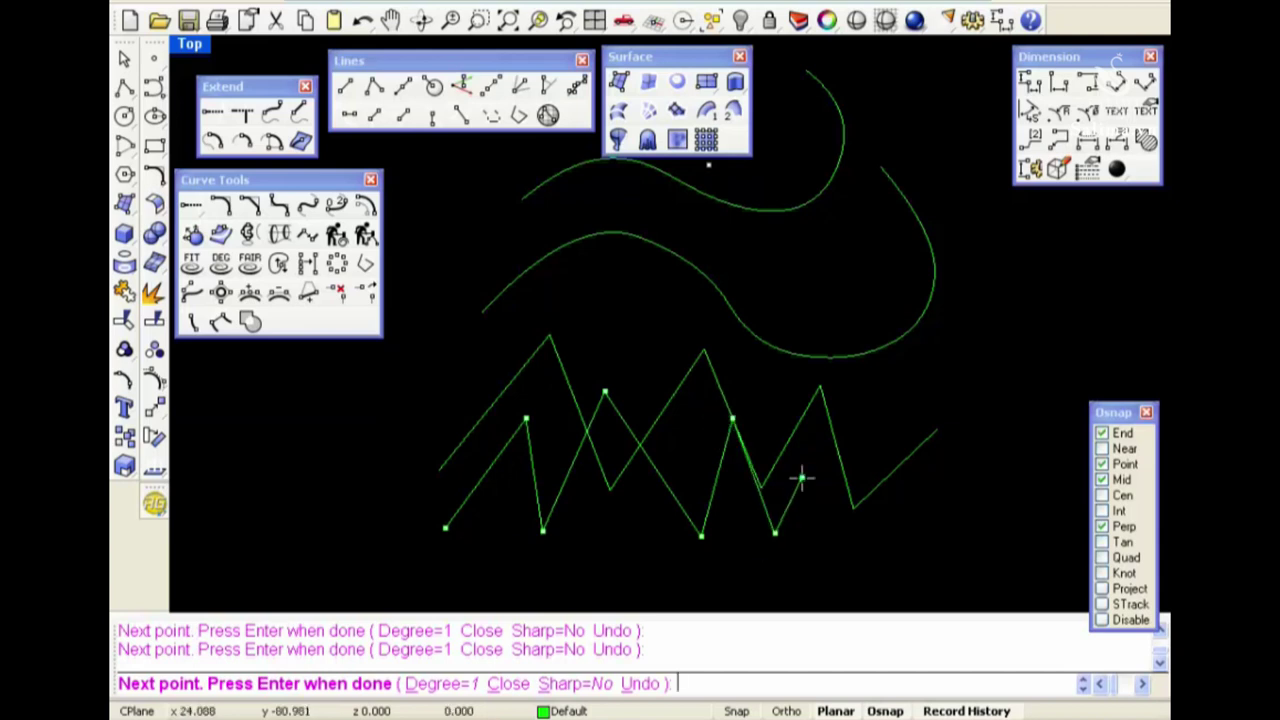
{"action": "left_click", "coordinate": [800, 478]}
{"action": "key", "text": "Return"}
Zoom out, window-select all four curves and delete them
{"action": "left_click", "coordinate": [203, 108]}
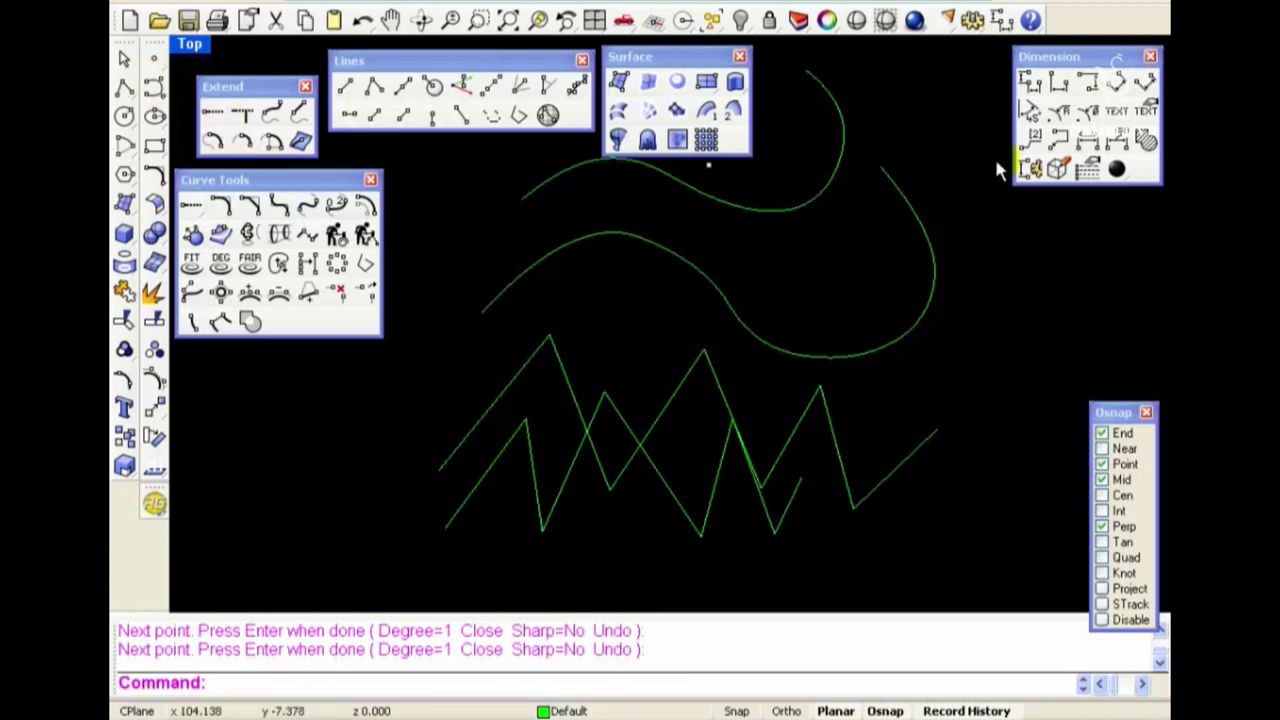
{"action": "scroll", "coordinate": [829, 323], "scroll_direction": "down", "scroll_amount": 1}
{"action": "scroll", "coordinate": [829, 323], "scroll_direction": "down", "scroll_amount": 1}
{"action": "scroll", "coordinate": [683, 380], "scroll_direction": "down", "scroll_amount": 1}
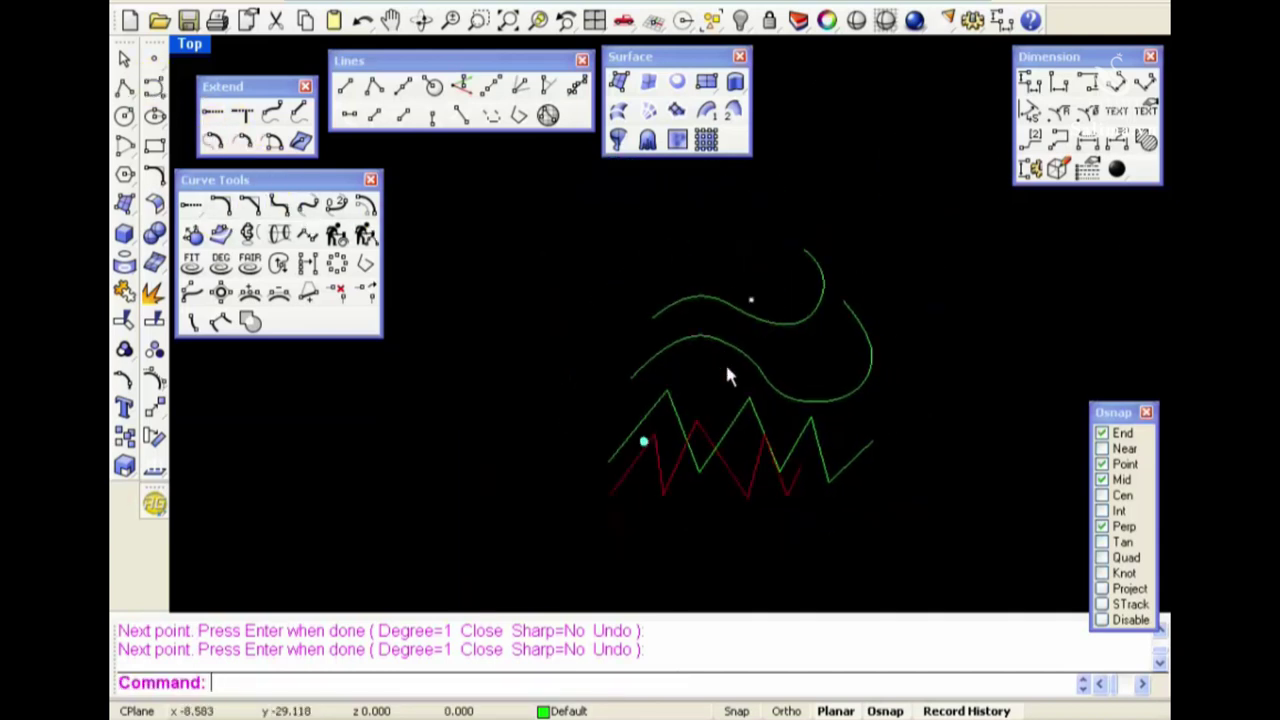
{"action": "left_click_drag", "start_coordinate": [976, 262], "coordinate": [607, 499]}
{"action": "key", "text": "Delete"}
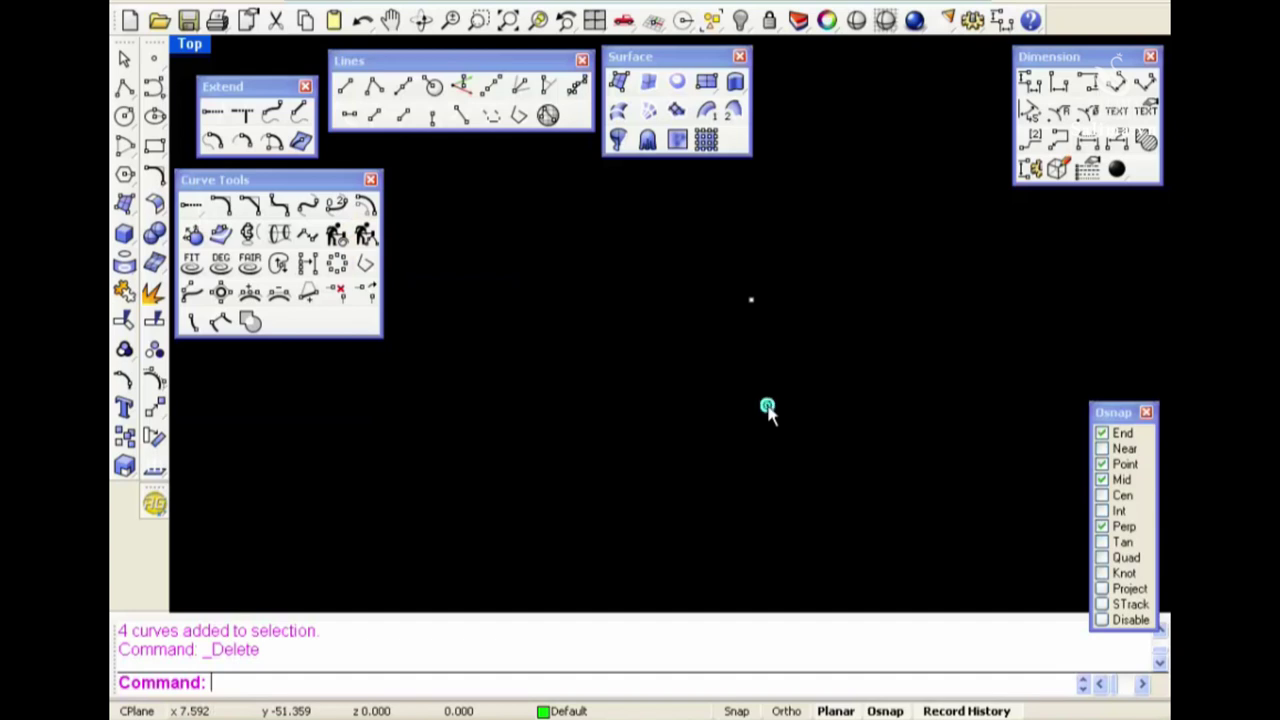
Draw a five-point degree-3 S-shaped curve with the cc command
{"action": "type", "text": "cc"}
{"action": "key", "text": "Return"}
{"action": "left_click", "coordinate": [463, 408]}
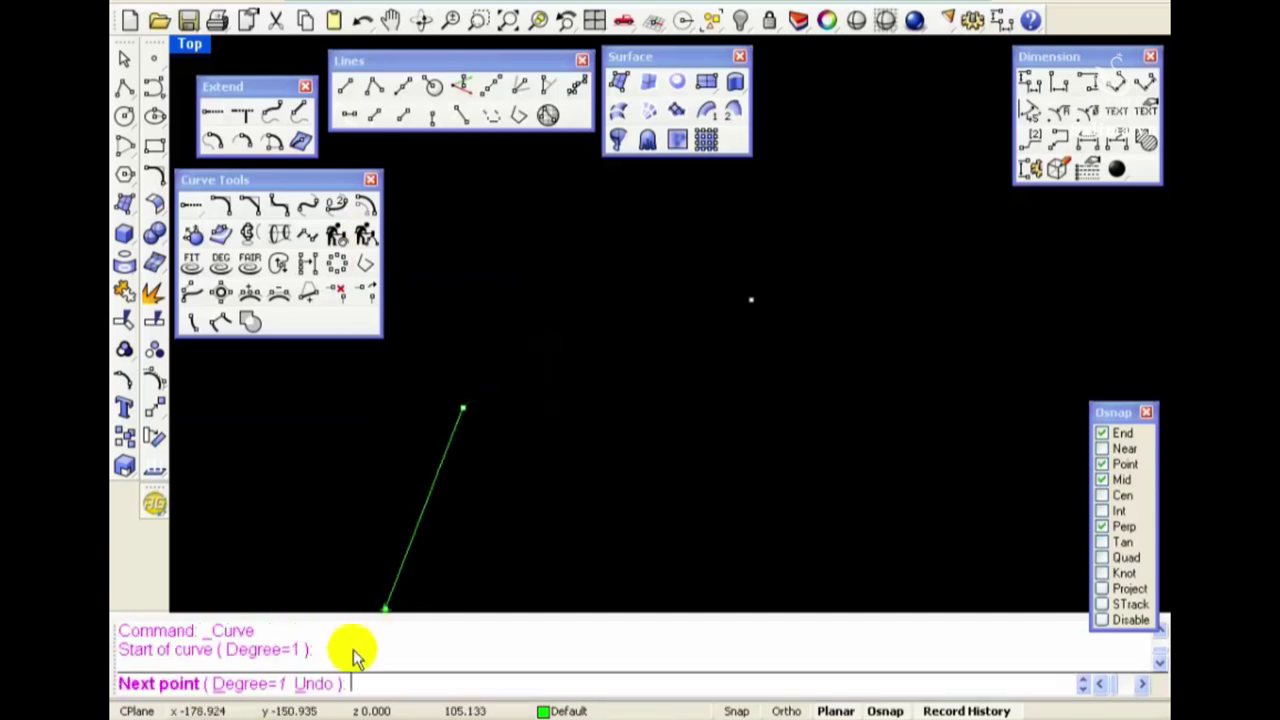
{"action": "left_click", "coordinate": [251, 684]}
{"action": "type", "text": "3"}
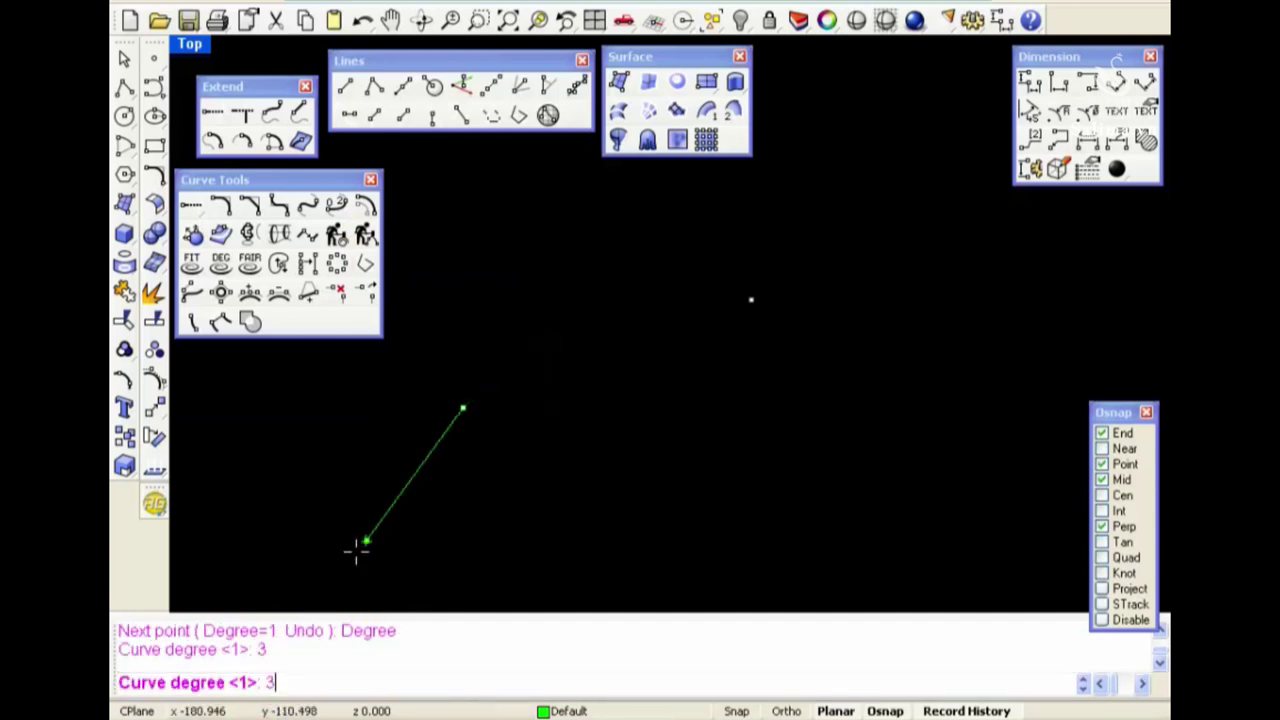
{"action": "key", "text": "Return"}
{"action": "left_click", "coordinate": [533, 310]}
{"action": "left_click", "coordinate": [651, 420]}
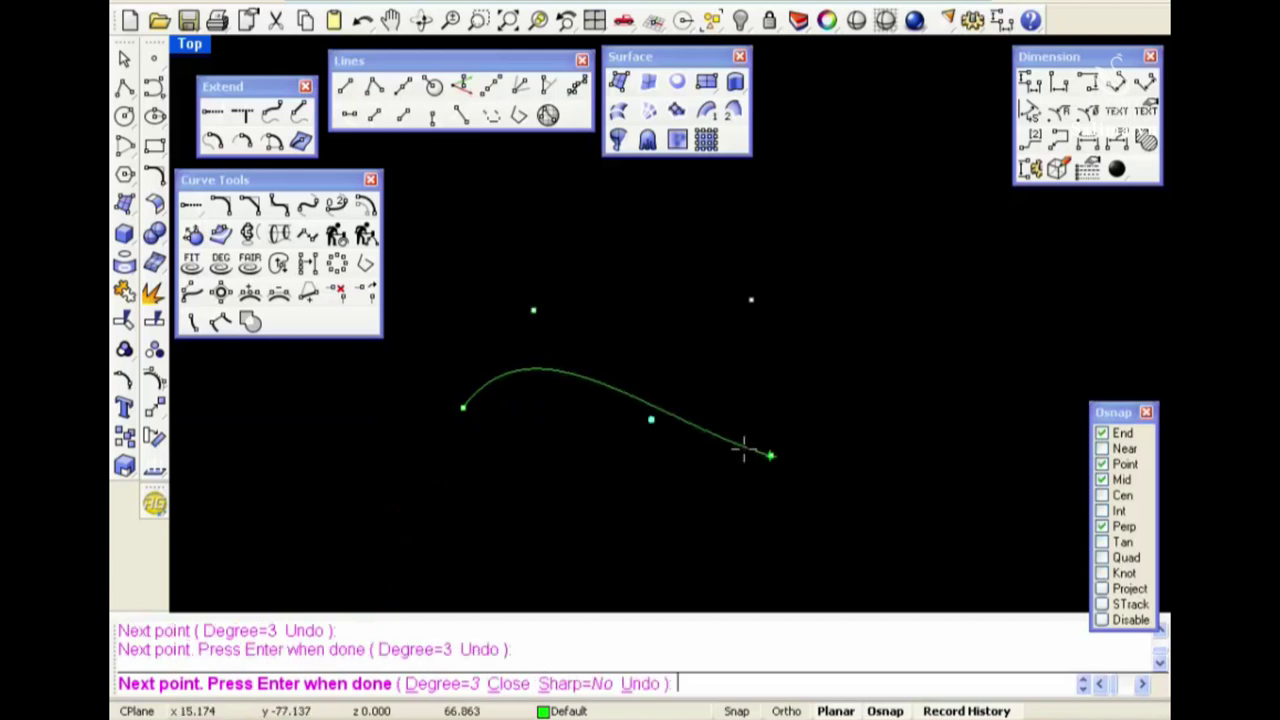
{"action": "left_click", "coordinate": [826, 457]}
{"action": "left_click", "coordinate": [914, 303]}
{"action": "key", "text": "Return"}
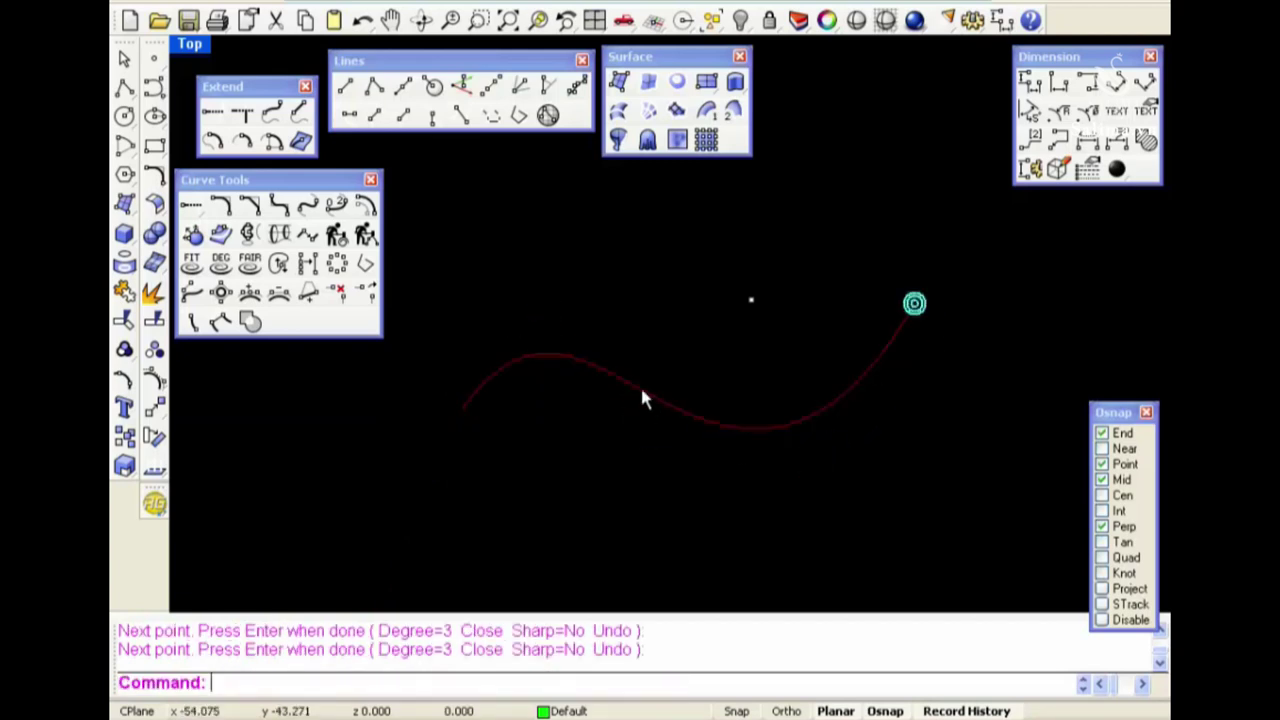
{"action": "right_click_drag", "start_coordinate": [643, 398], "coordinate": [652, 317]}
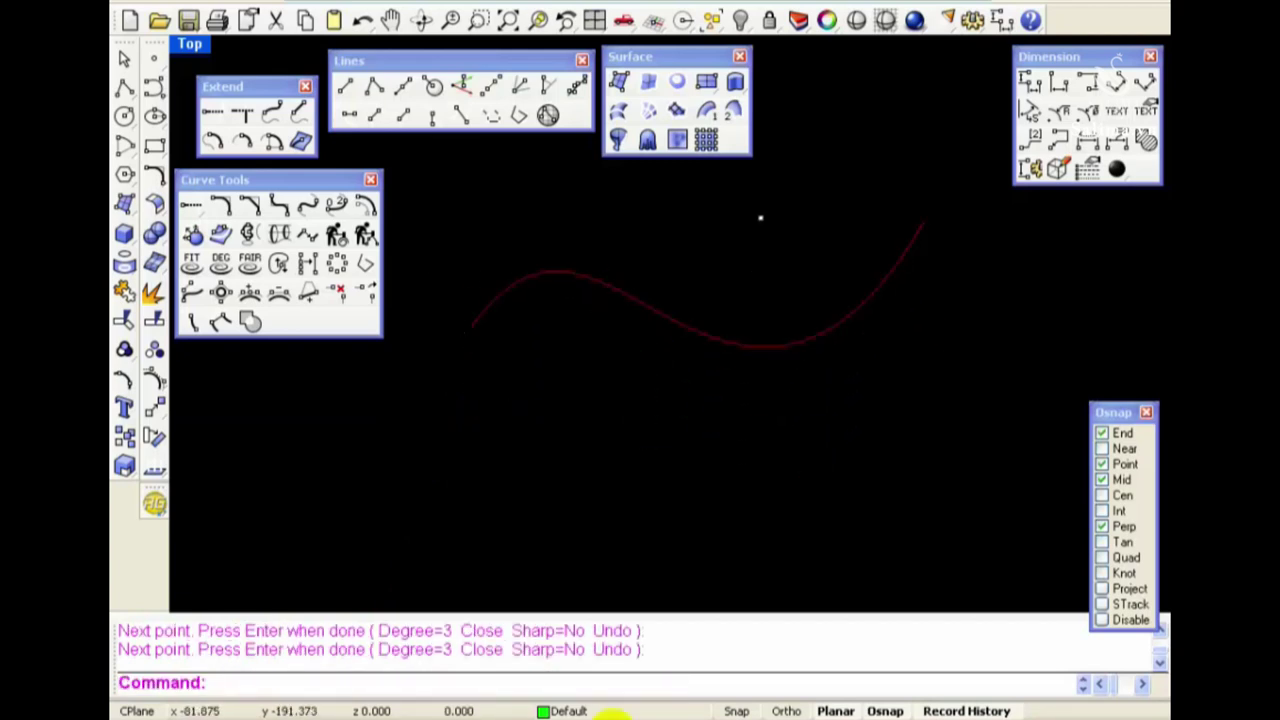
Make Layer 01 current and start a non-uniform rebuild with requested tolerance 0.001
{"action": "left_click", "coordinate": [612, 711]}
{"action": "left_click", "coordinate": [585, 605]}
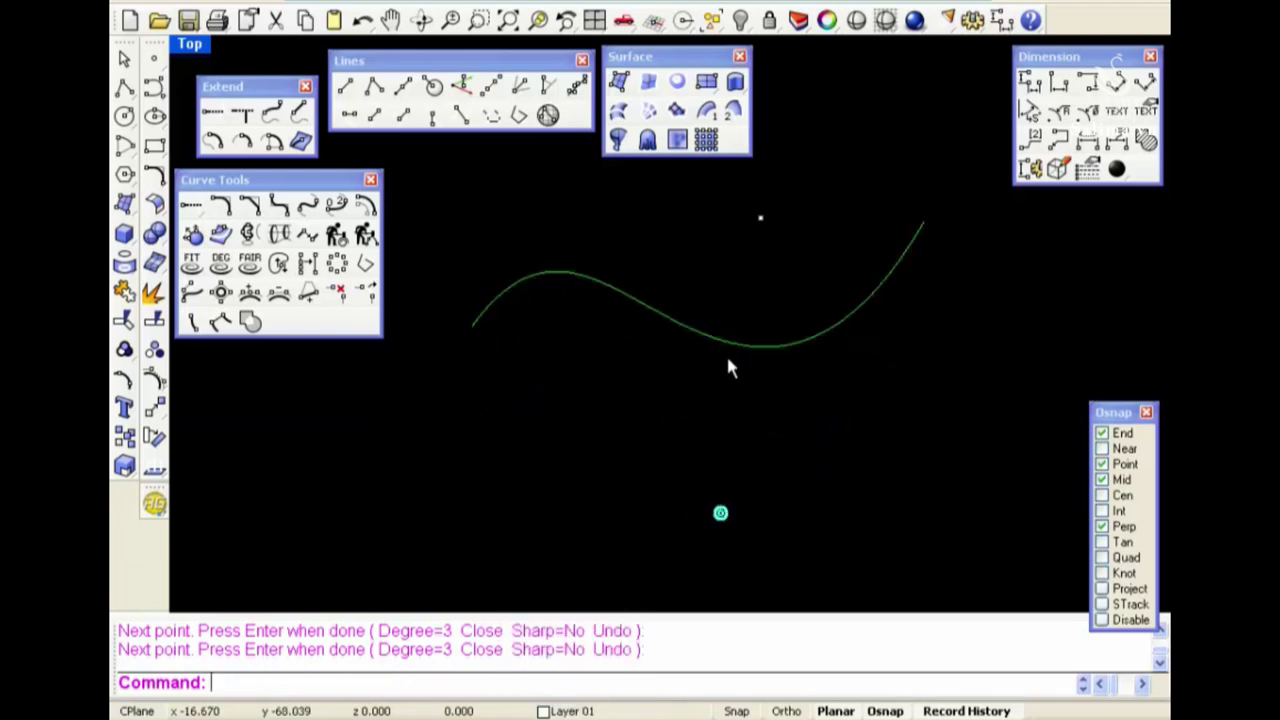
{"action": "left_click", "coordinate": [365, 236]}
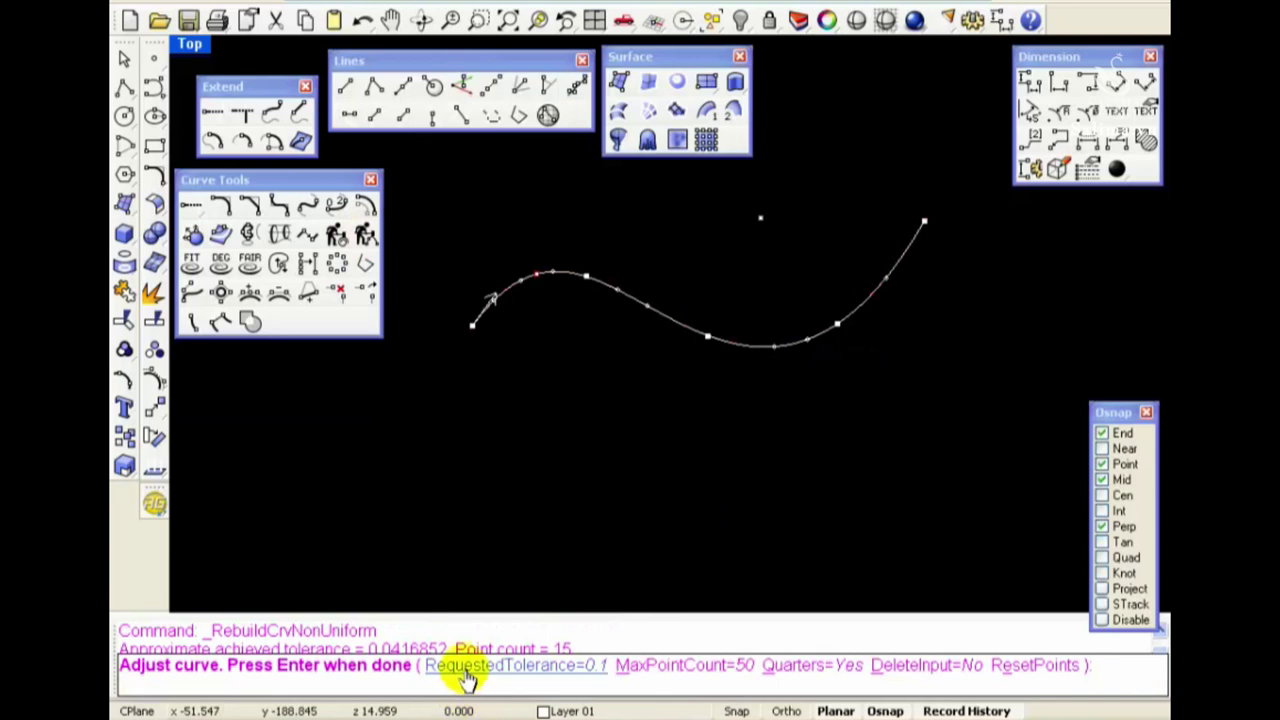
{"action": "left_click", "coordinate": [470, 668]}
{"action": "type", "text": "0.001"}
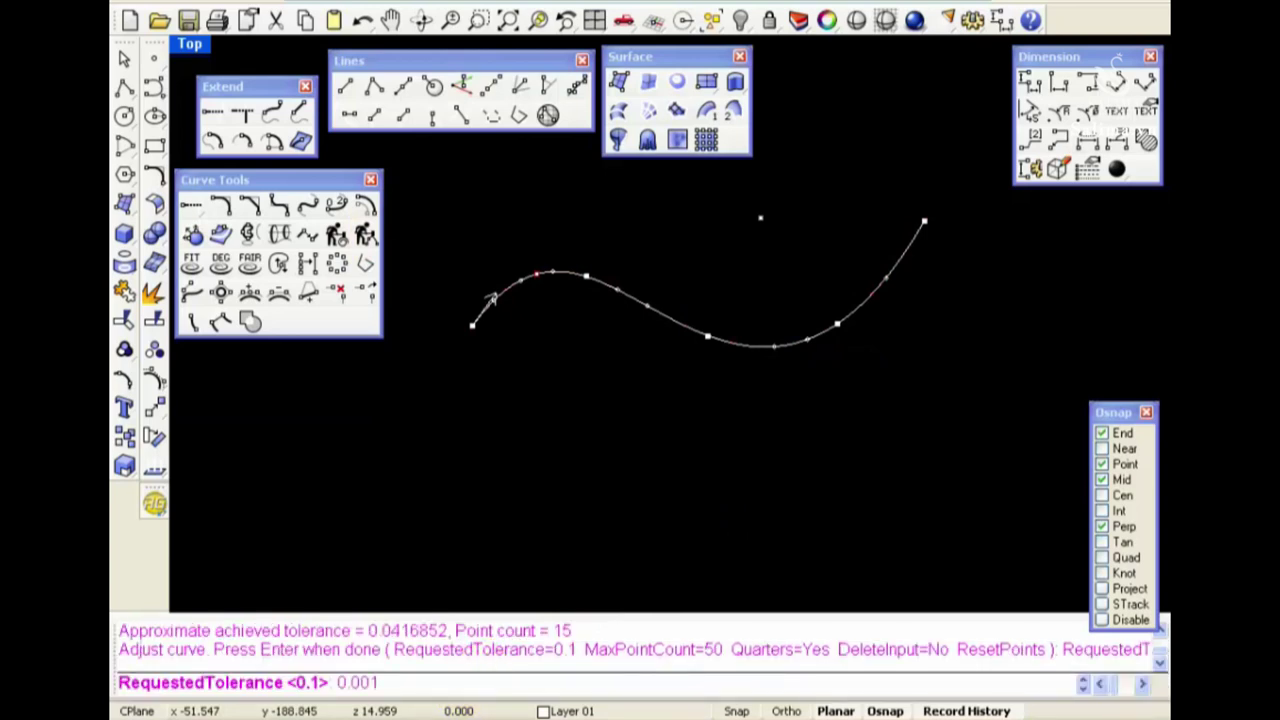
{"action": "key", "text": "Return"}
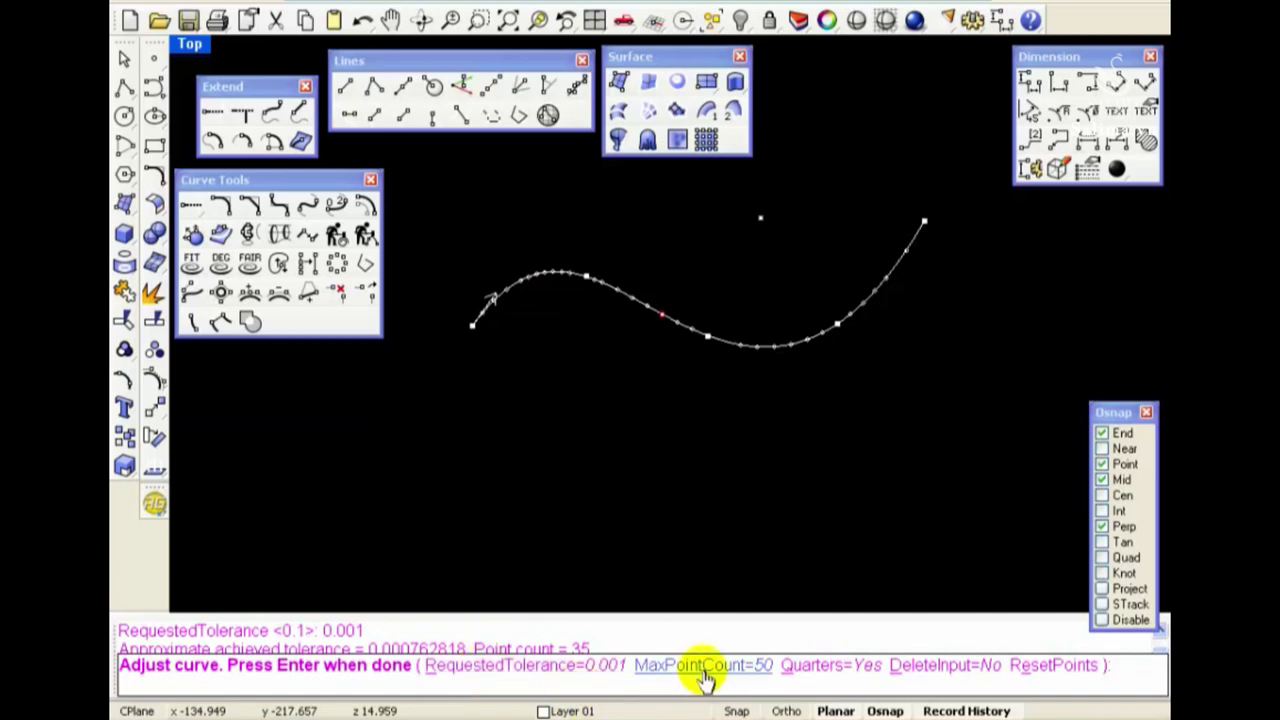
Set maximum point count to 30, keep Quarters on, and complete the rebuild
{"action": "scroll", "coordinate": [770, 295], "scroll_direction": "up", "scroll_amount": 4}
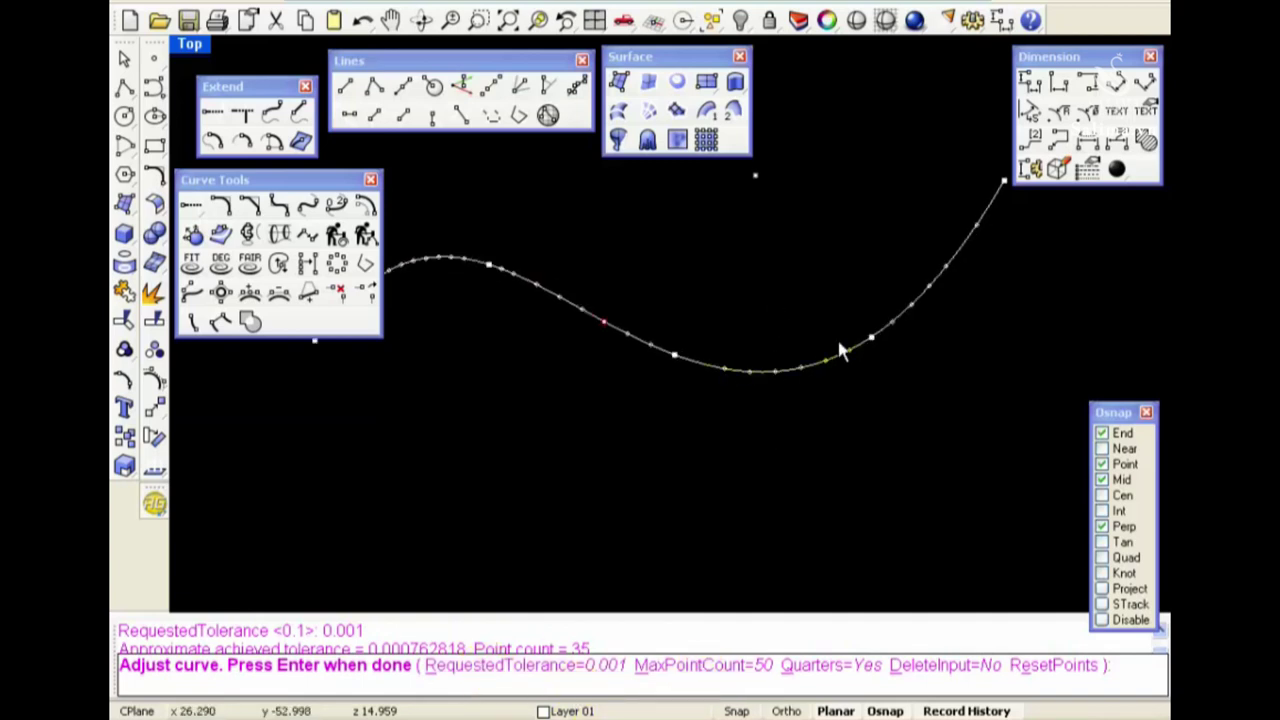
{"action": "left_click", "coordinate": [700, 666]}
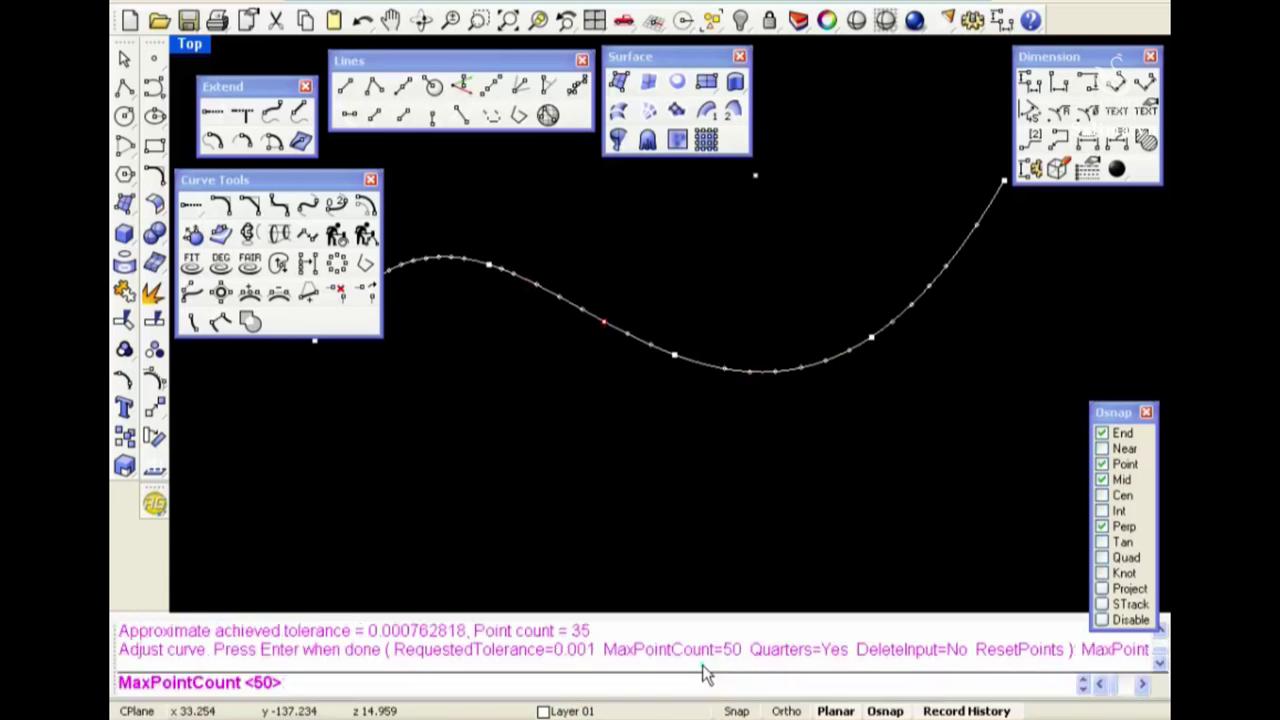
{"action": "left_click", "coordinate": [703, 668]}
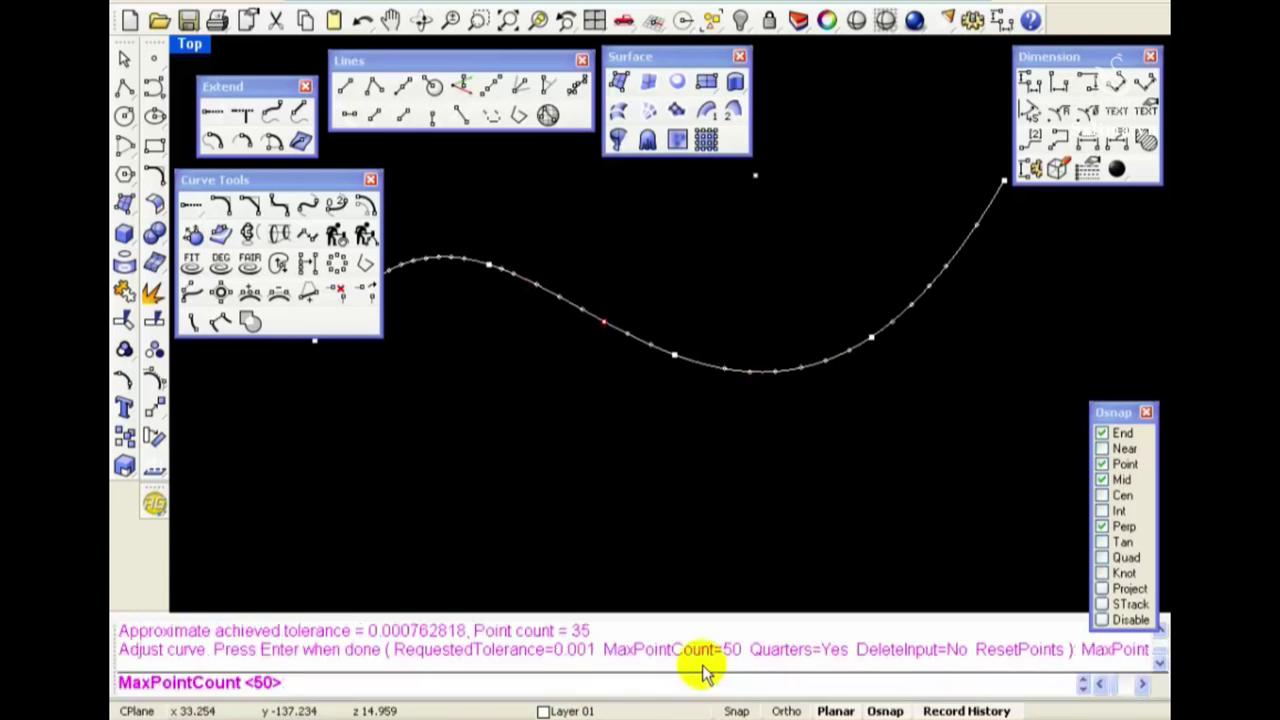
{"action": "type", "text": "30"}
{"action": "key", "text": "Return"}
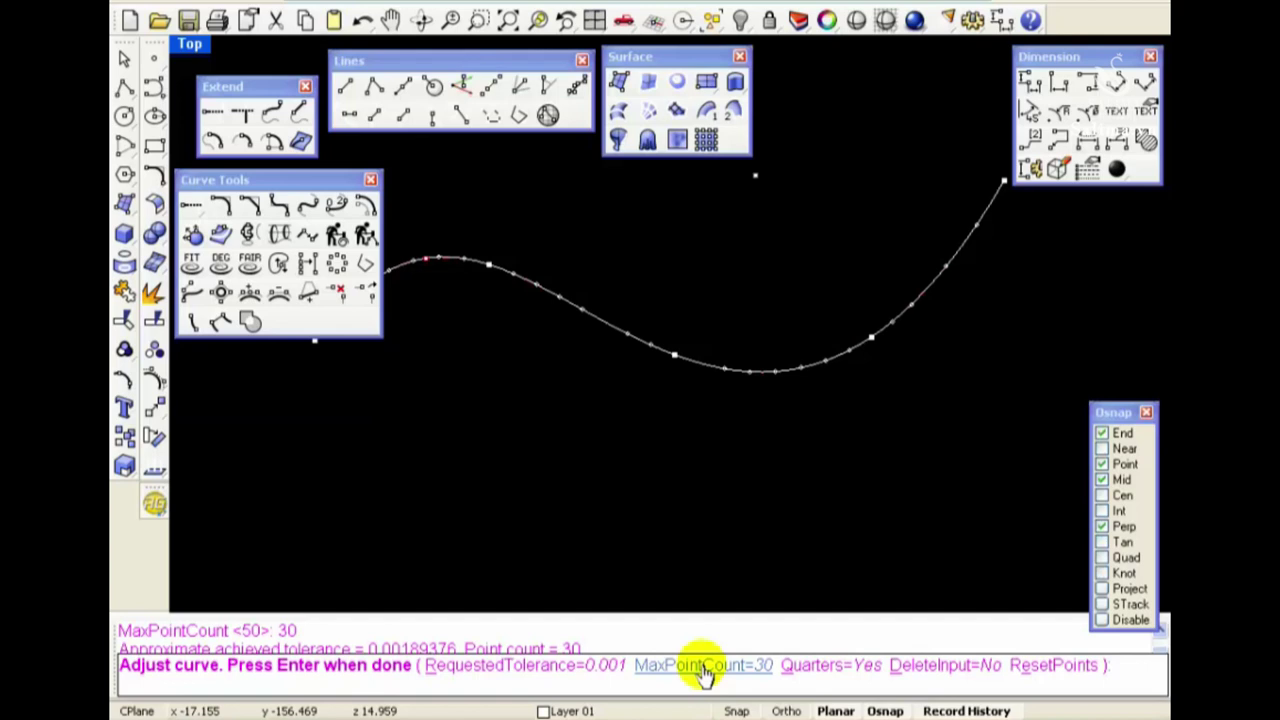
{"action": "left_click", "coordinate": [829, 666]}
{"action": "left_click", "coordinate": [828, 668]}
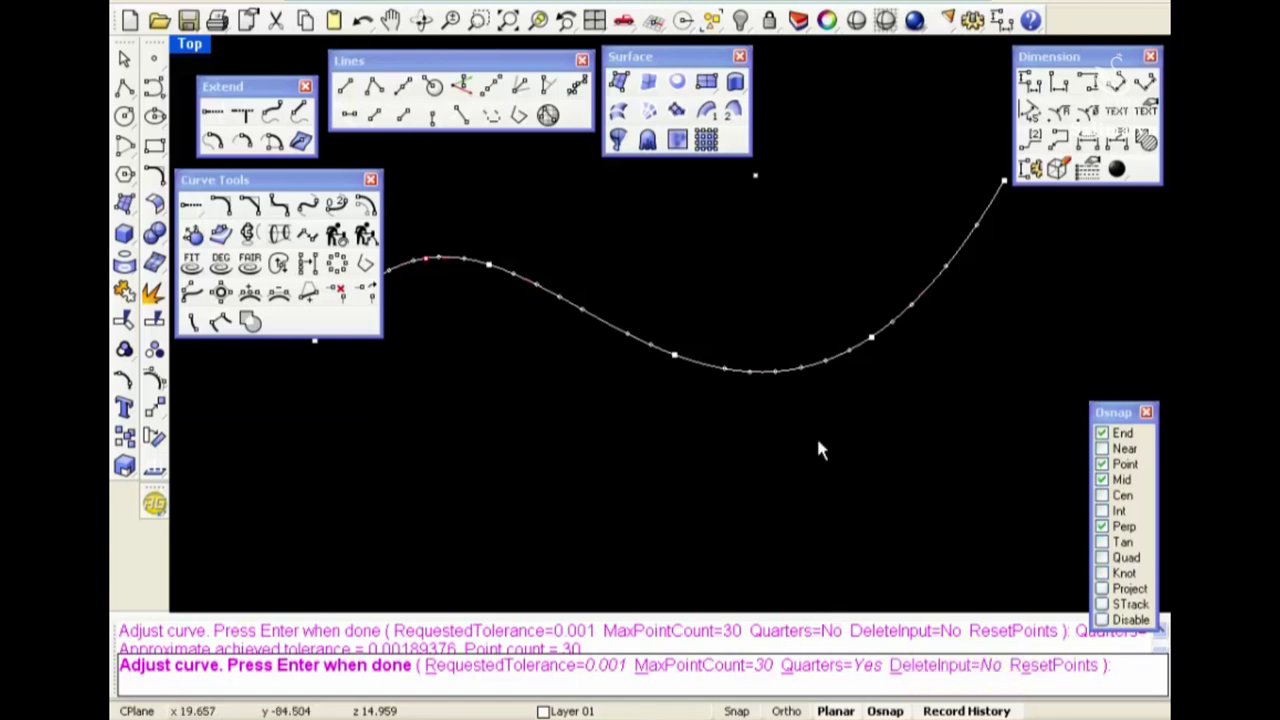
{"action": "scroll", "coordinate": [816, 438], "scroll_direction": "down", "scroll_amount": 5}
{"action": "scroll", "coordinate": [660, 400], "scroll_direction": "up", "scroll_amount": 2}
{"action": "scroll", "coordinate": [674, 385], "scroll_direction": "up", "scroll_amount": 3}
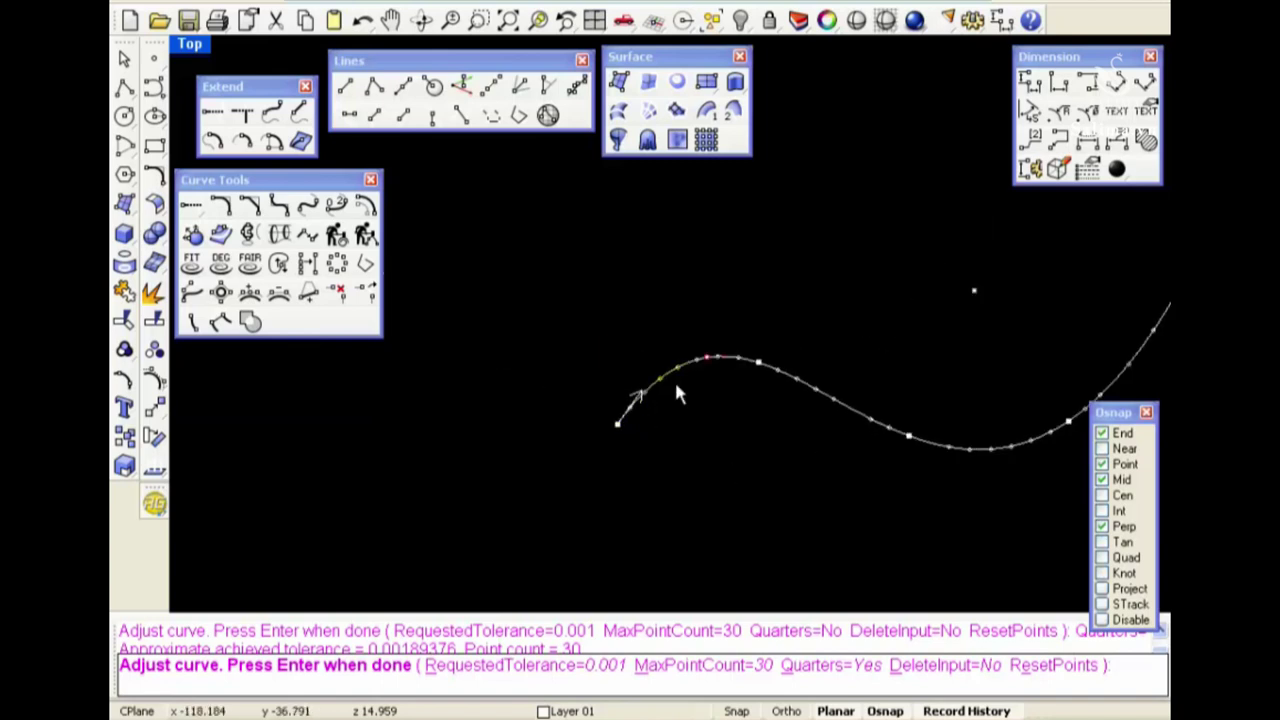
{"action": "scroll", "coordinate": [700, 400], "scroll_direction": "up", "scroll_amount": 2}
{"action": "key", "text": "Return"}
Pick the rebuilt curve from the overlapping pair and drag it up above the original
{"action": "scroll", "coordinate": [816, 442], "scroll_direction": "down", "scroll_amount": 2}
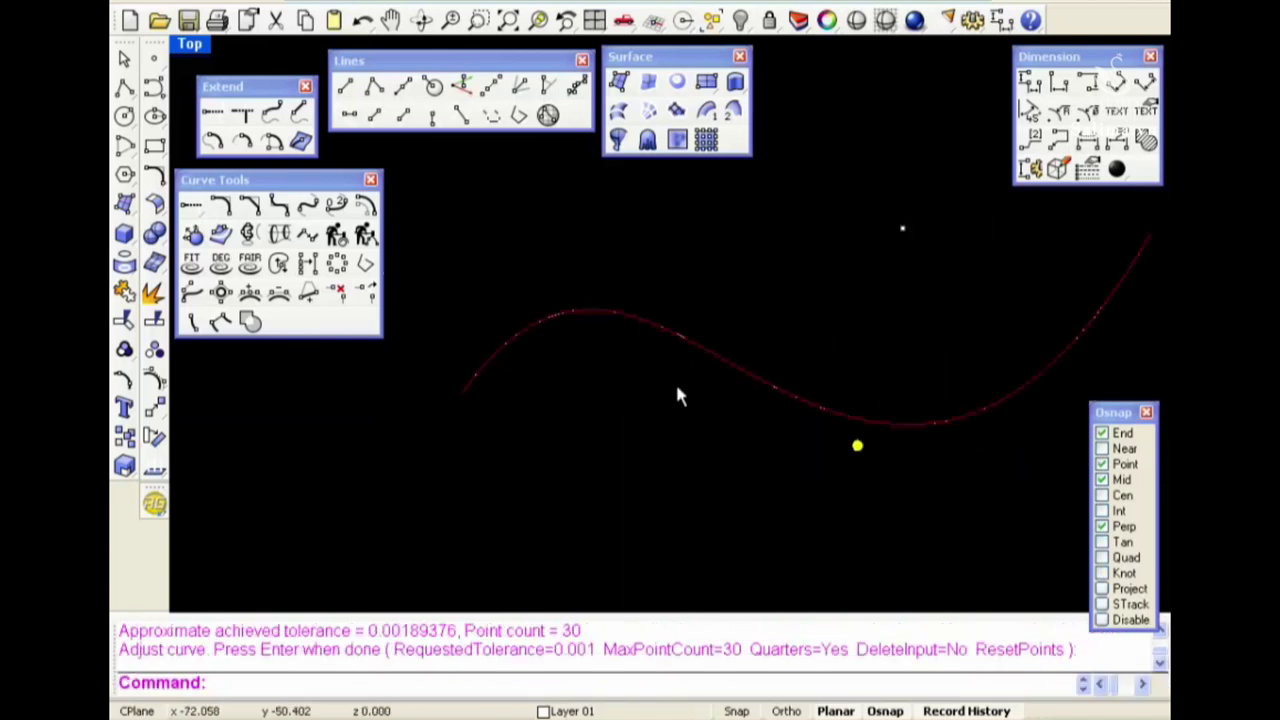
{"action": "left_click", "coordinate": [760, 381]}
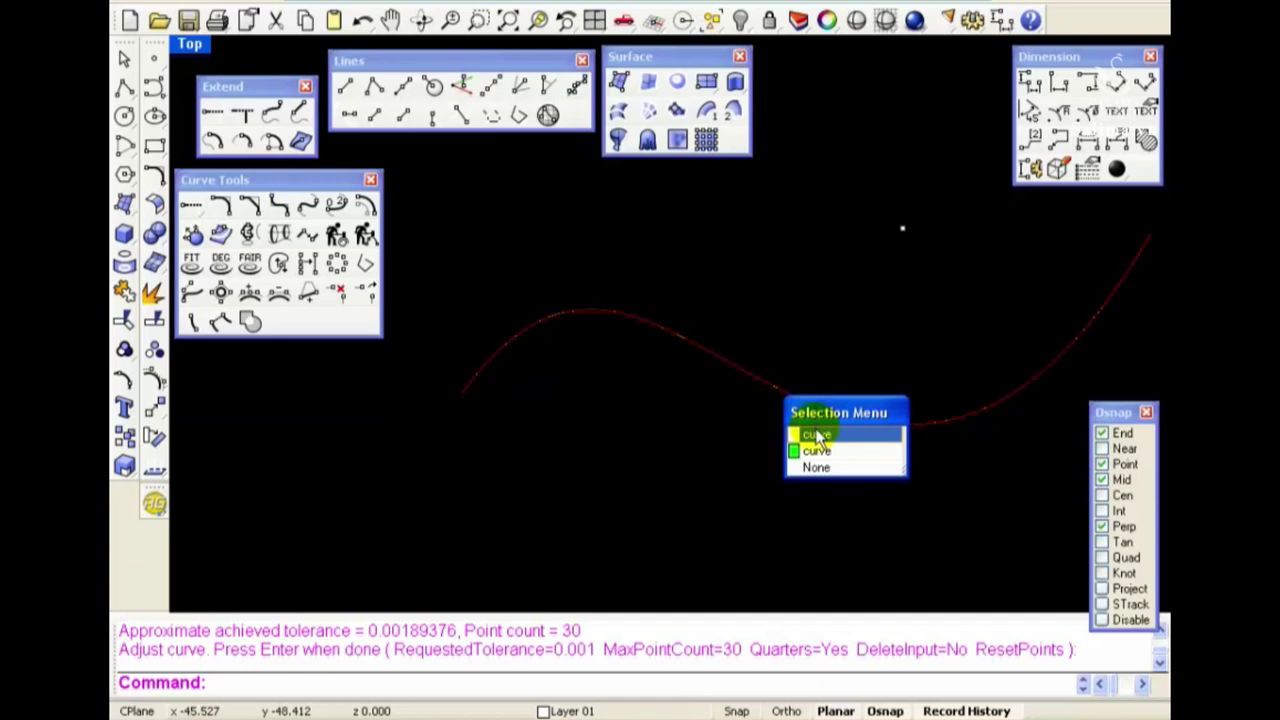
{"action": "scroll", "coordinate": [950, 460], "scroll_direction": "up", "scroll_amount": 2}
{"action": "scroll", "coordinate": [1016, 385], "scroll_direction": "up", "scroll_amount": 2}
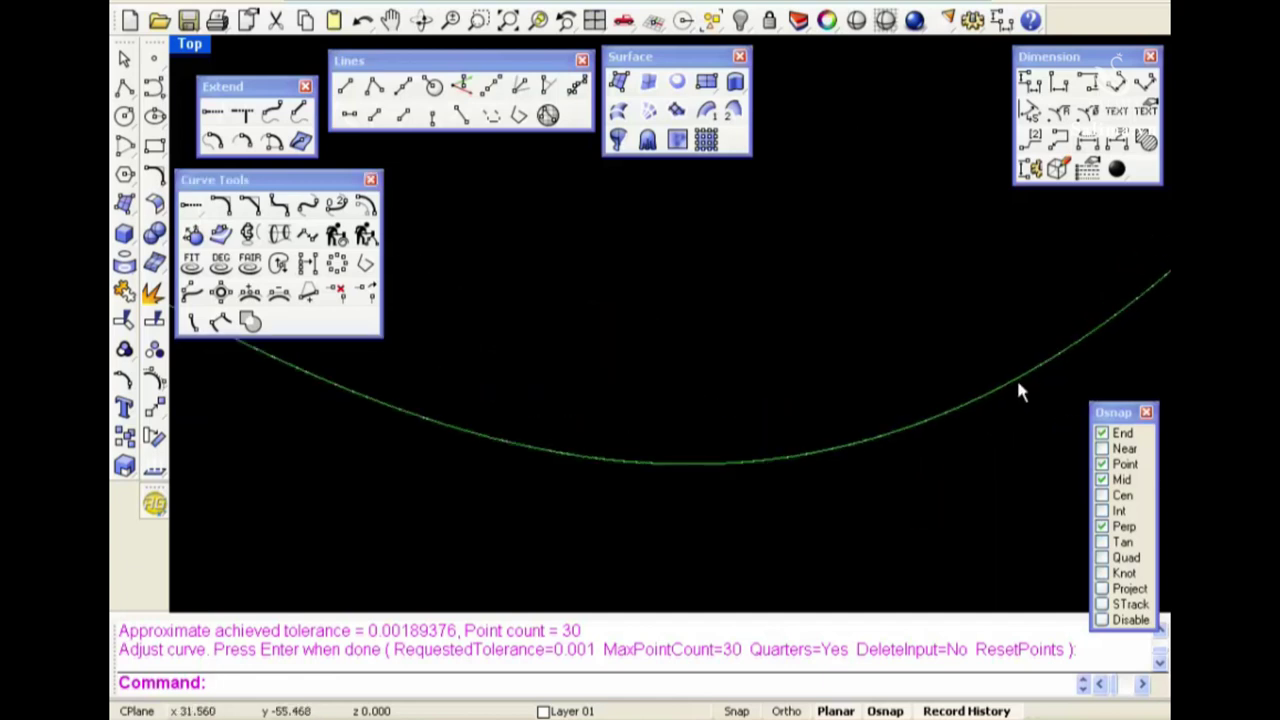
{"action": "scroll", "coordinate": [970, 400], "scroll_direction": "up", "scroll_amount": 2}
{"action": "scroll", "coordinate": [900, 390], "scroll_direction": "up", "scroll_amount": 2}
{"action": "scroll", "coordinate": [857, 425], "scroll_direction": "down", "scroll_amount": 1}
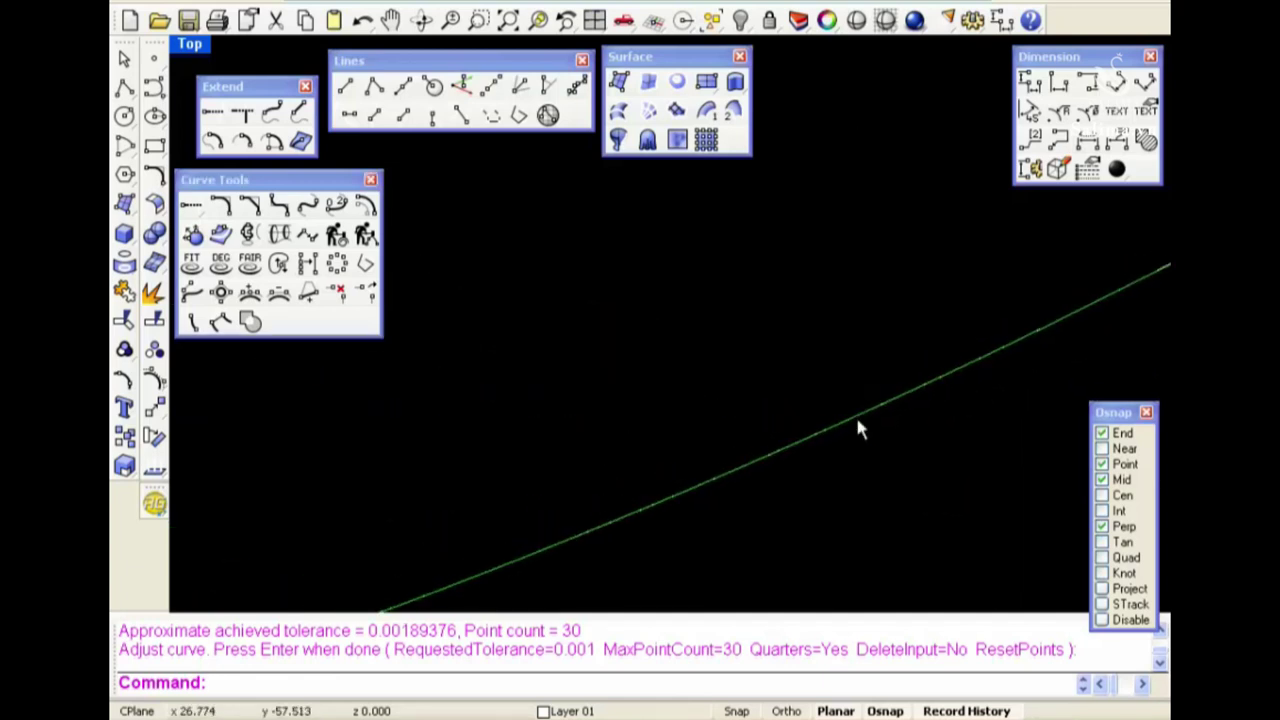
{"action": "scroll", "coordinate": [853, 415], "scroll_direction": "down", "scroll_amount": 1}
{"action": "scroll", "coordinate": [857, 408], "scroll_direction": "down", "scroll_amount": 1}
{"action": "scroll", "coordinate": [857, 407], "scroll_direction": "down", "scroll_amount": 1}
{"action": "scroll", "coordinate": [837, 423], "scroll_direction": "up", "scroll_amount": 1}
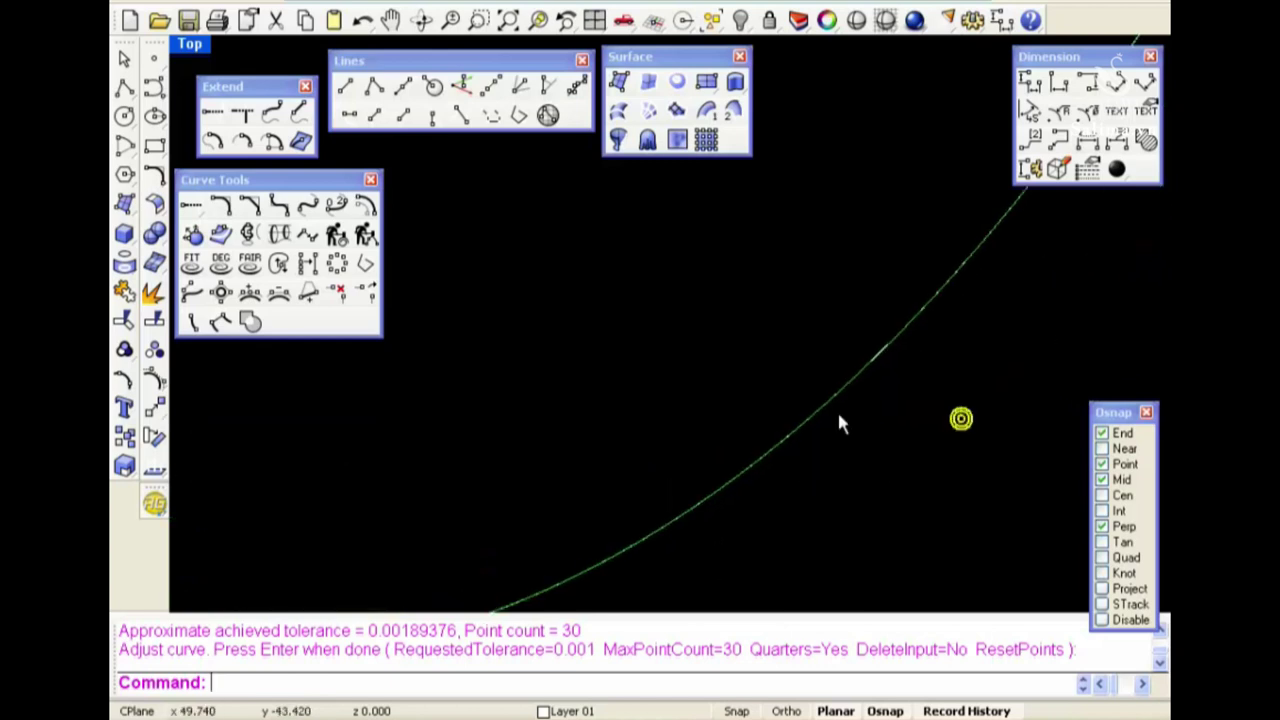
{"action": "scroll", "coordinate": [680, 425], "scroll_direction": "up", "scroll_amount": 1}
{"action": "scroll", "coordinate": [640, 445], "scroll_direction": "up", "scroll_amount": 1}
{"action": "scroll", "coordinate": [566, 463], "scroll_direction": "down", "scroll_amount": 1}
{"action": "scroll", "coordinate": [749, 486], "scroll_direction": "down", "scroll_amount": 1}
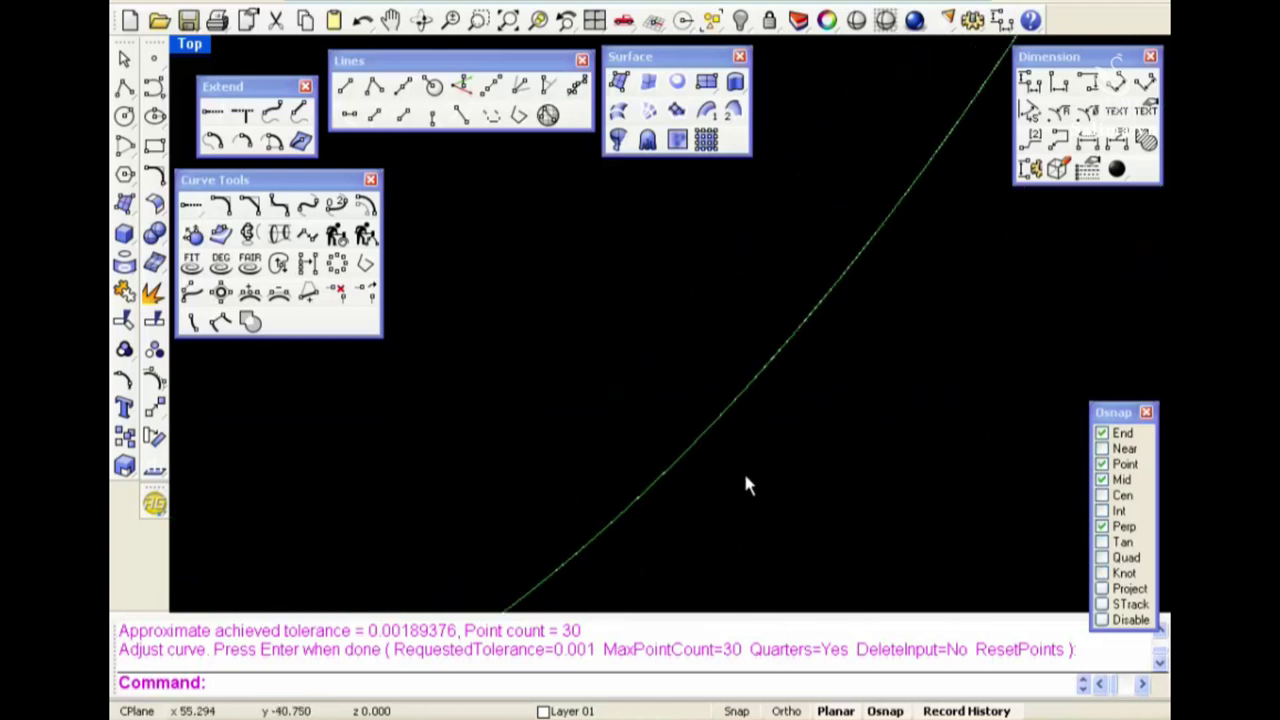
{"action": "scroll", "coordinate": [751, 477], "scroll_direction": "down", "scroll_amount": 1}
{"action": "scroll", "coordinate": [751, 477], "scroll_direction": "down", "scroll_amount": 1}
{"action": "right_click_drag", "start_coordinate": [695, 431], "coordinate": [737, 414]}
{"action": "left_click", "coordinate": [734, 406]}
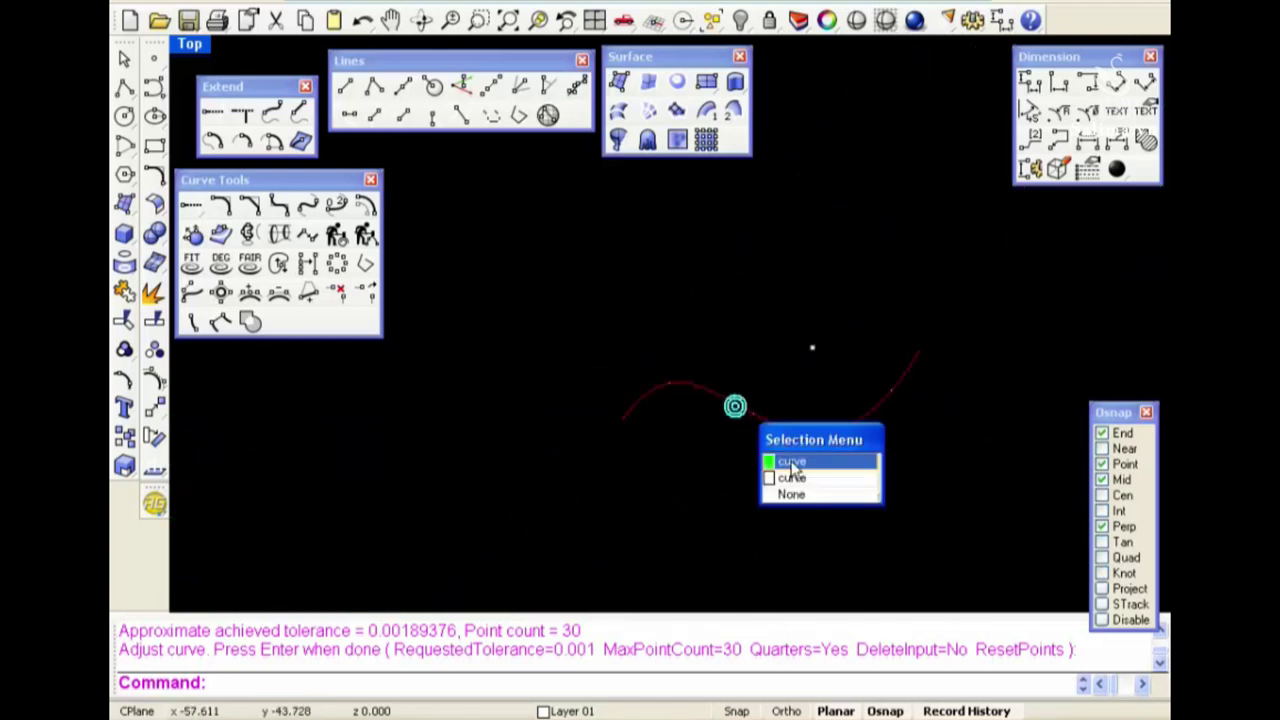
{"action": "left_click", "coordinate": [775, 462]}
{"action": "left_click_drag", "start_coordinate": [786, 437], "coordinate": [776, 345]}
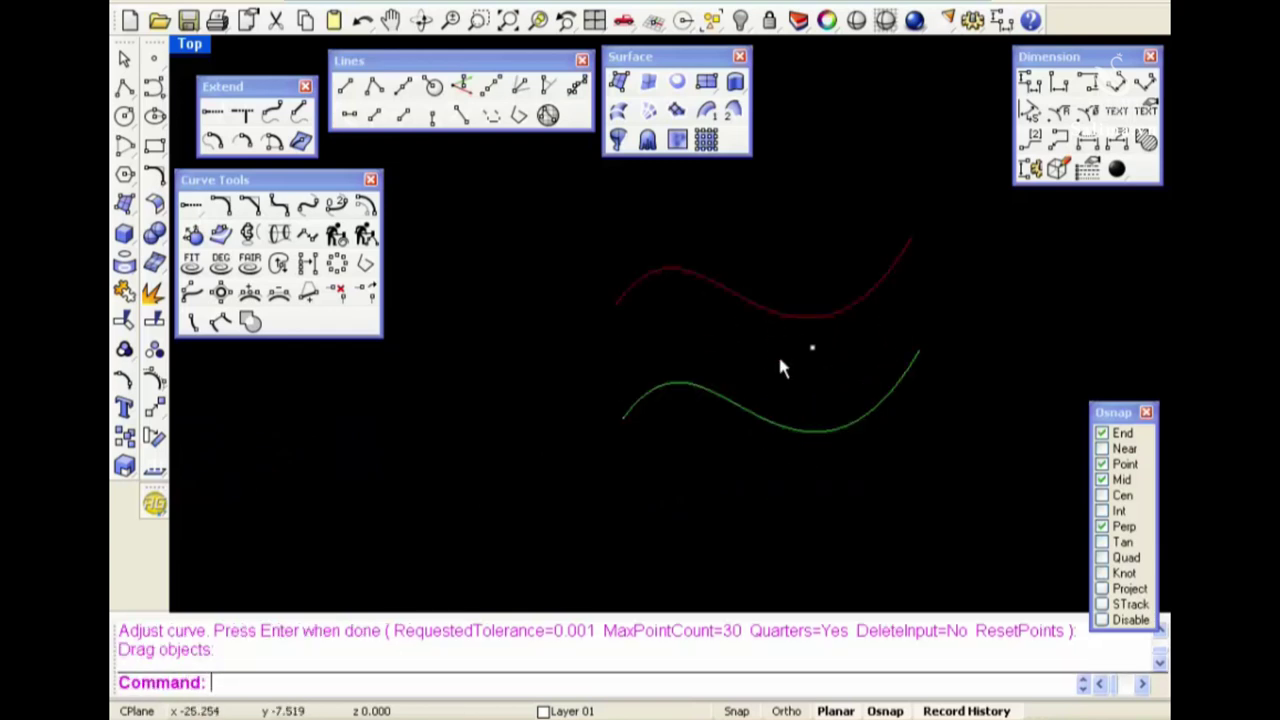
Show control points on the lower original curve and the upper rebuilt curve
{"action": "left_click", "coordinate": [778, 430]}
{"action": "key", "text": "F10"}
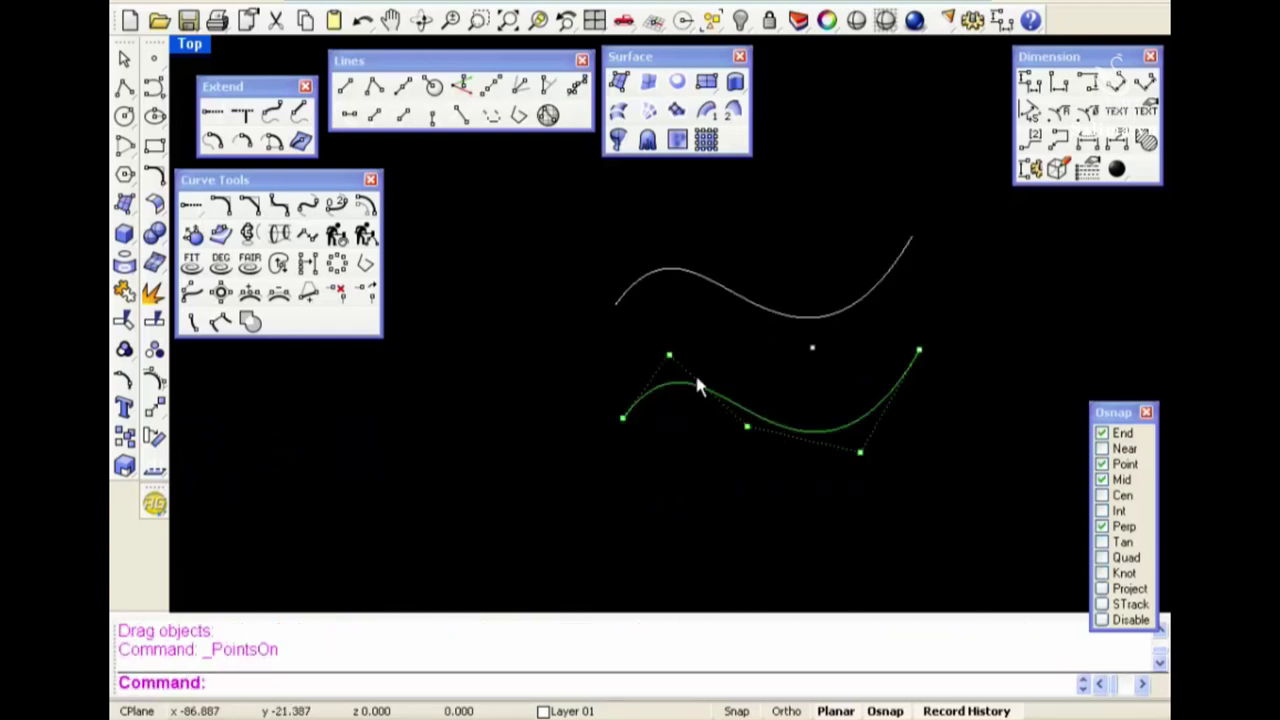
{"action": "left_click_drag", "start_coordinate": [636, 340], "coordinate": [788, 450]}
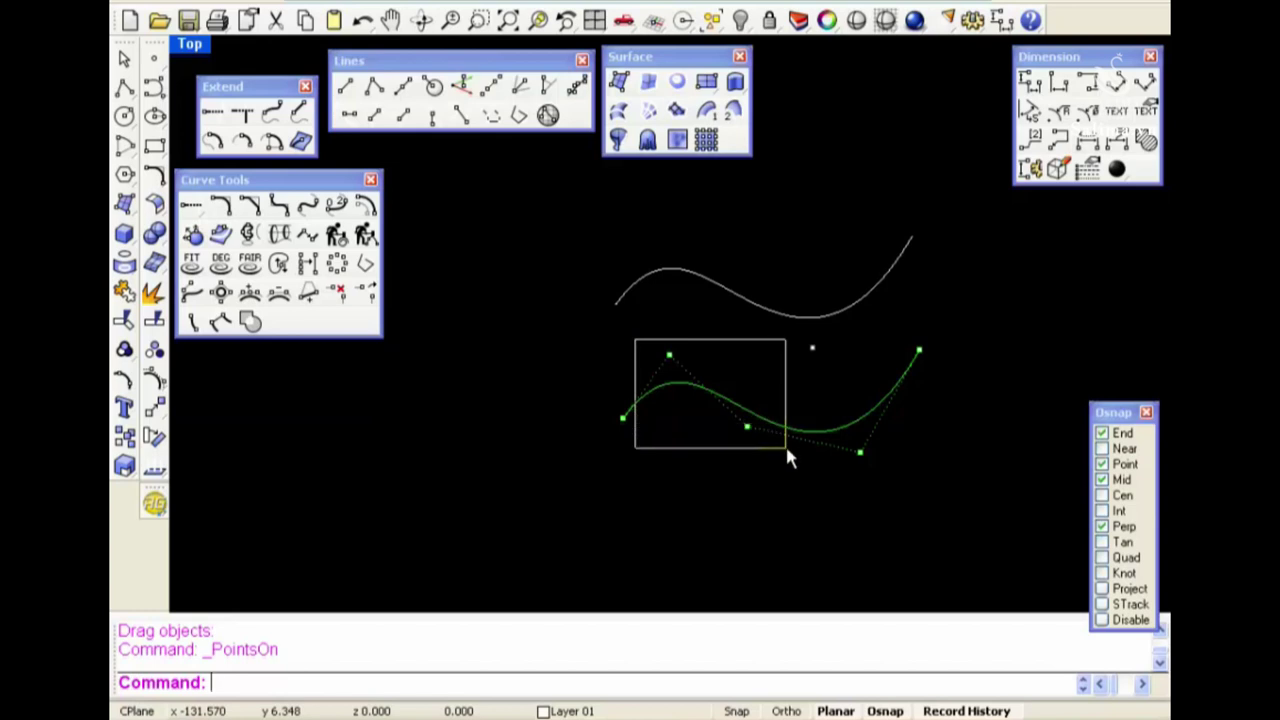
{"action": "left_click", "coordinate": [786, 317]}
{"action": "key", "text": "F10"}
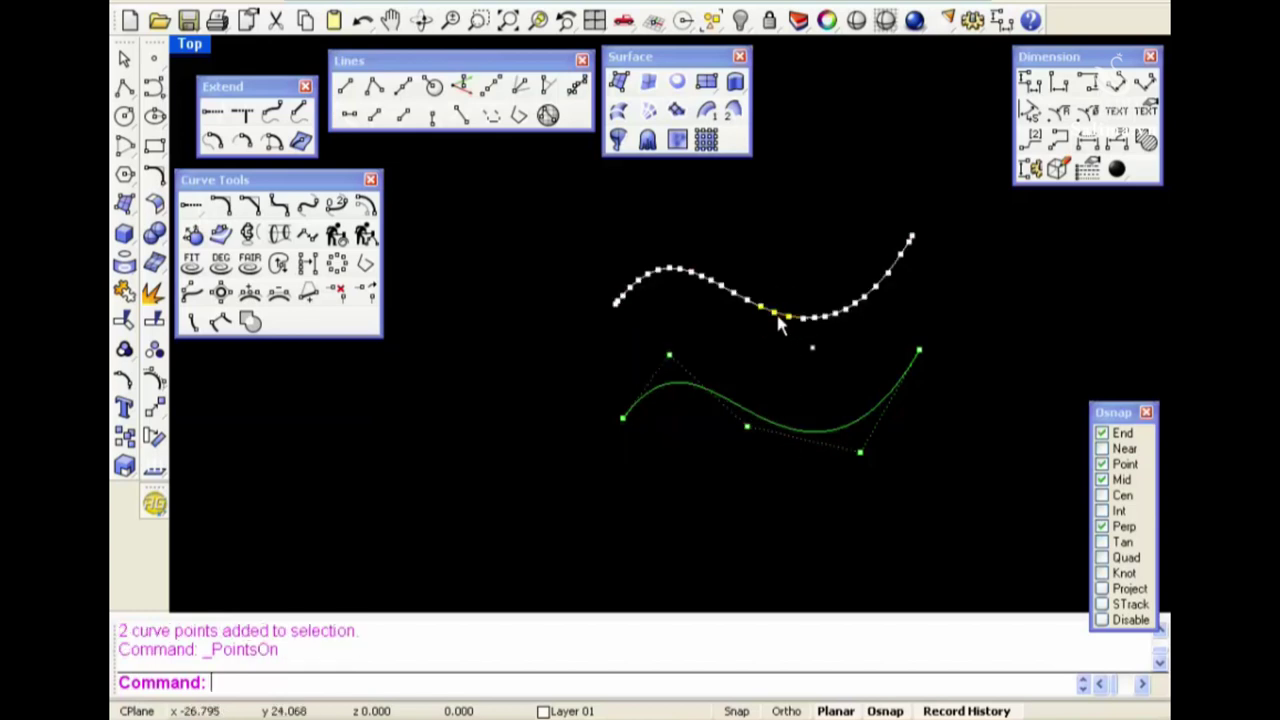
Hide the points, redisplay the upper curve's 30 control points, and select all
{"action": "scroll", "coordinate": [780, 320], "scroll_direction": "up", "scroll_amount": 5}
{"action": "scroll", "coordinate": [845, 219], "scroll_direction": "up", "scroll_amount": 3}
{"action": "scroll", "coordinate": [791, 256], "scroll_direction": "down", "scroll_amount": 3}
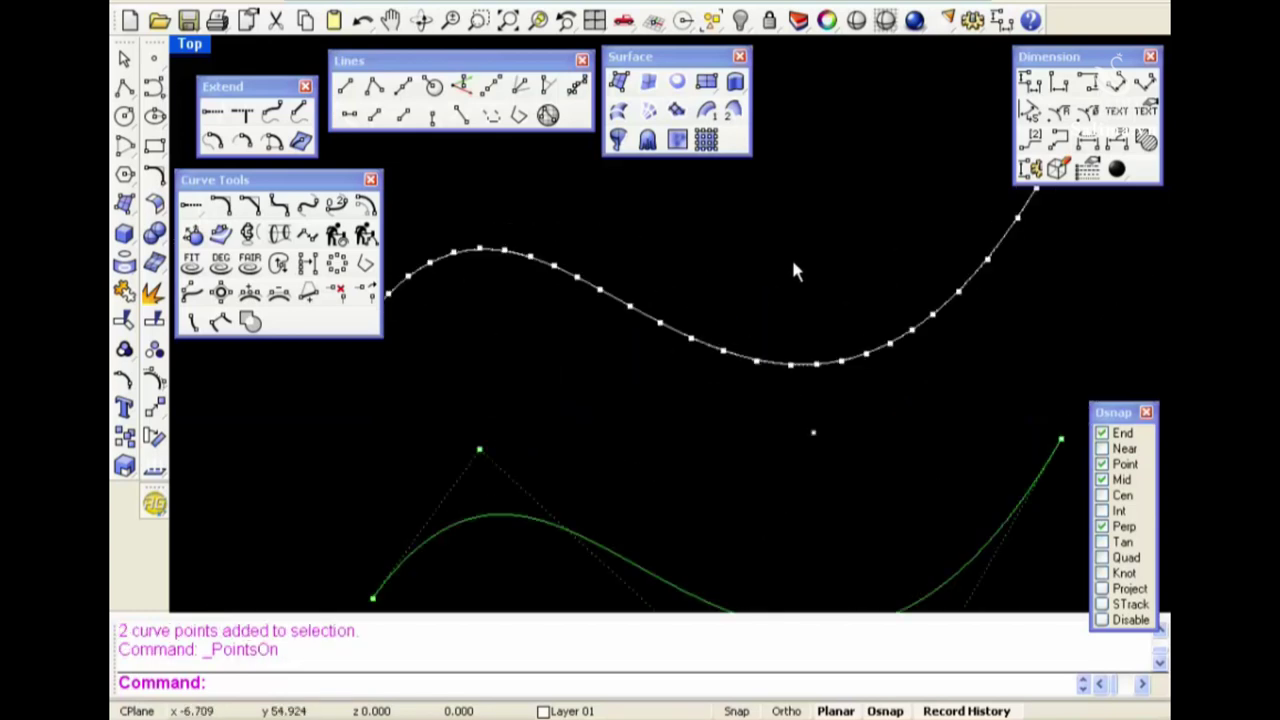
{"action": "scroll", "coordinate": [791, 256], "scroll_direction": "down", "scroll_amount": 1}
{"action": "left_click", "coordinate": [365, 235]}
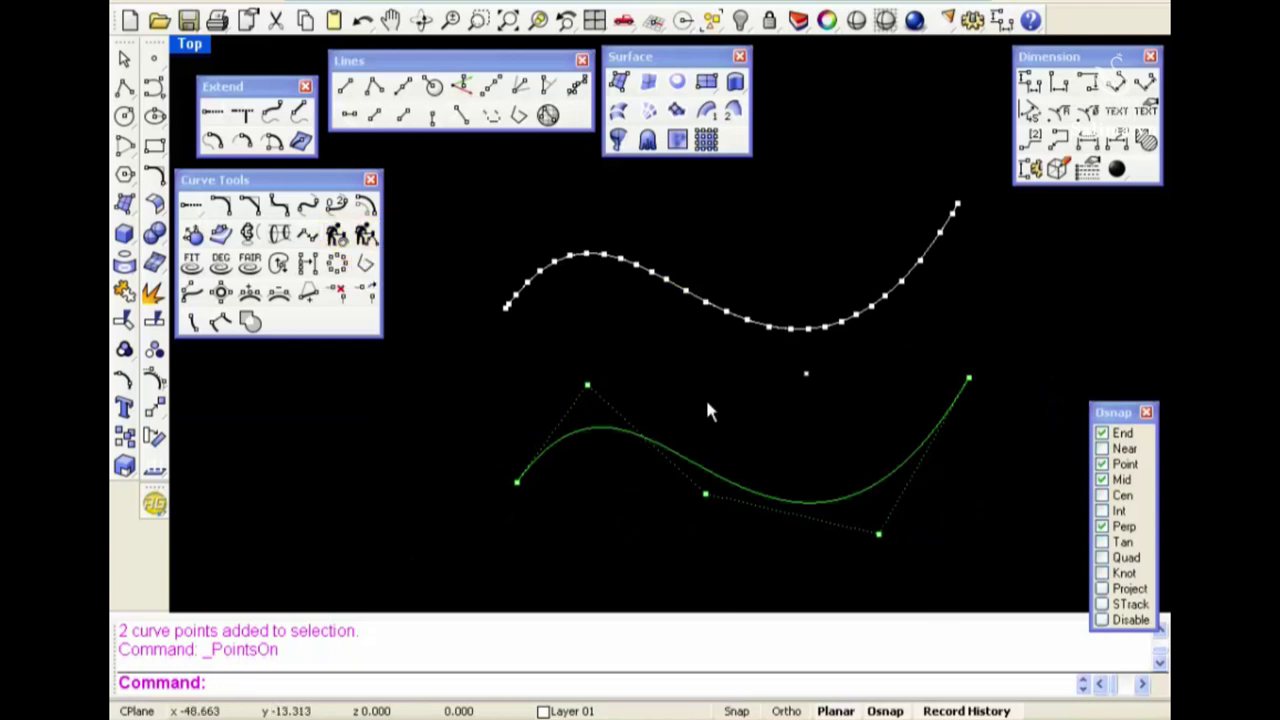
{"action": "key", "text": "Escape"}
{"action": "left_click", "coordinate": [707, 310]}
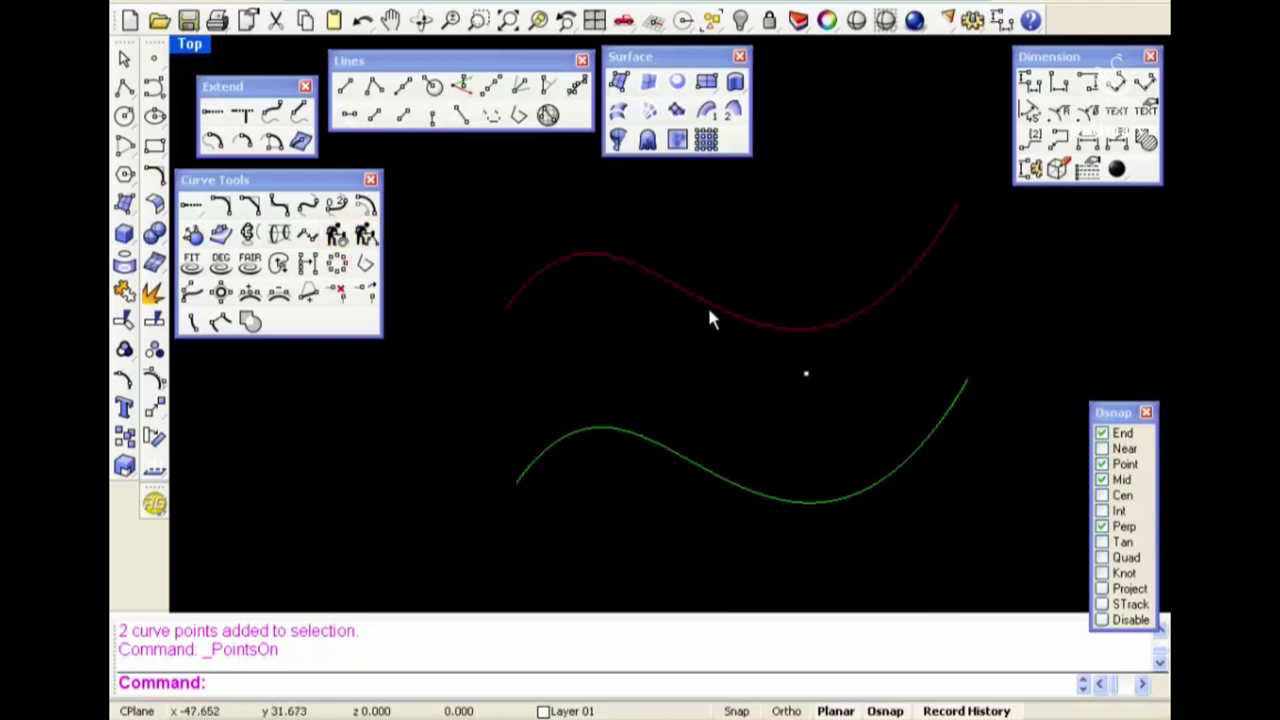
{"action": "key", "text": "F10"}
{"action": "key", "text": "ctrl+a"}
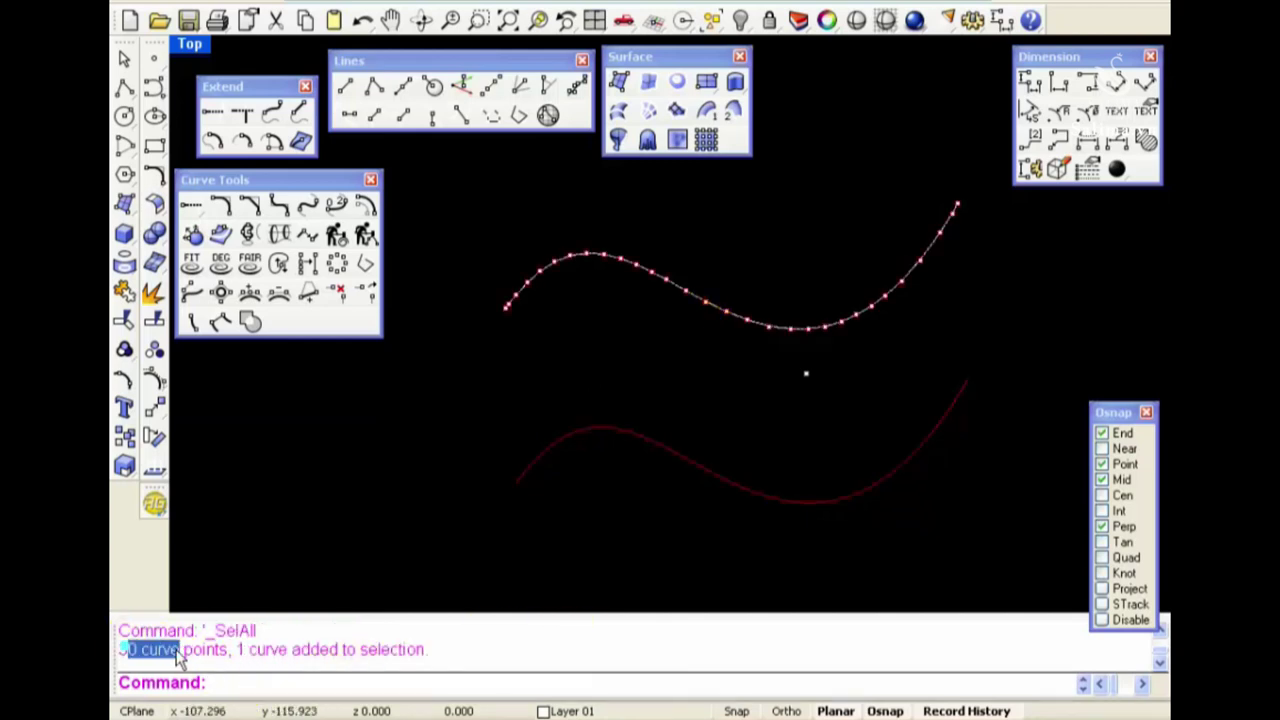
Rebuild the lower original curve to 30 control points, matching the upper copy, and show them
{"action": "left_click_drag", "start_coordinate": [122, 650], "coordinate": [232, 650]}
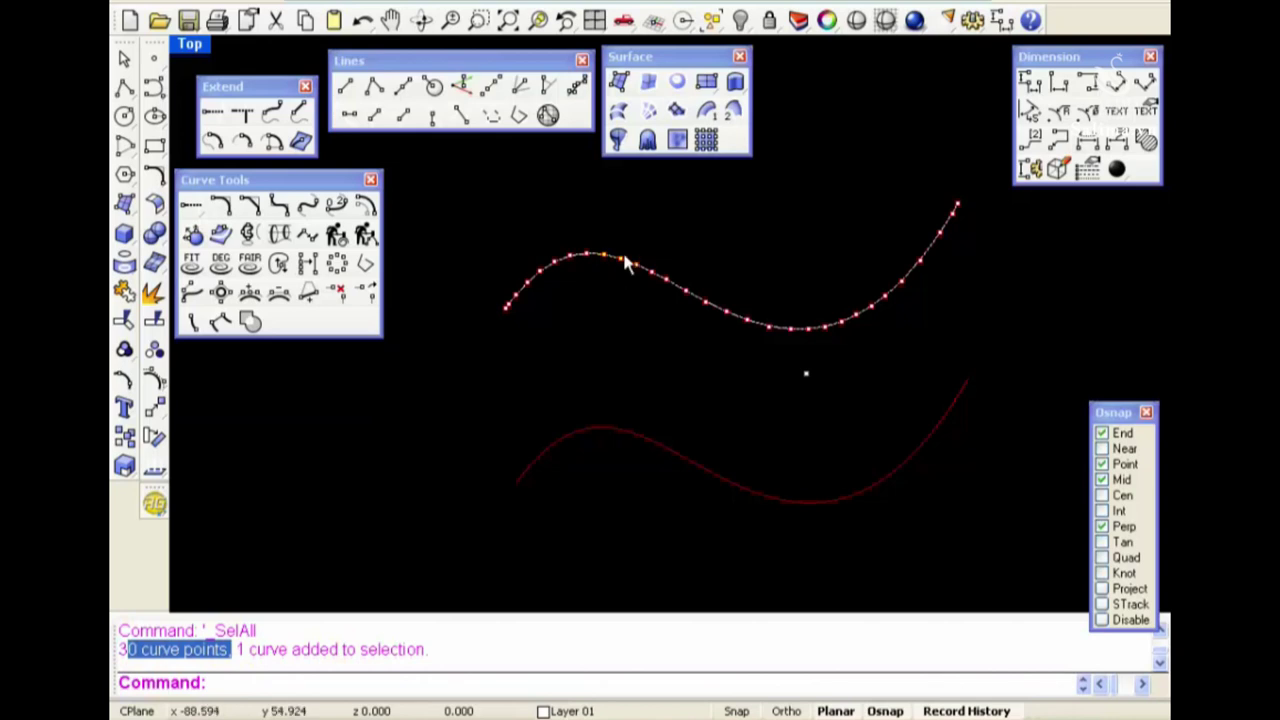
{"action": "left_click", "coordinate": [663, 371]}
{"action": "left_click", "coordinate": [660, 446]}
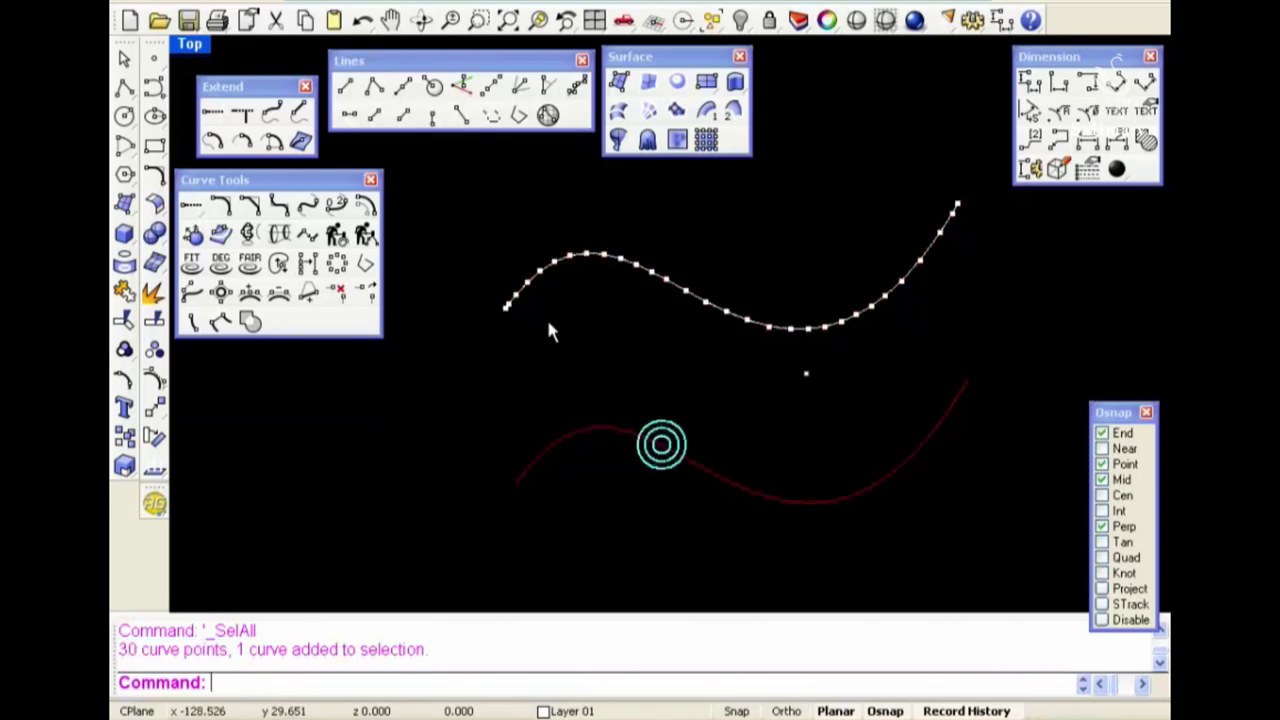
{"action": "left_click", "coordinate": [338, 238]}
{"action": "left_click", "coordinate": [678, 285]}
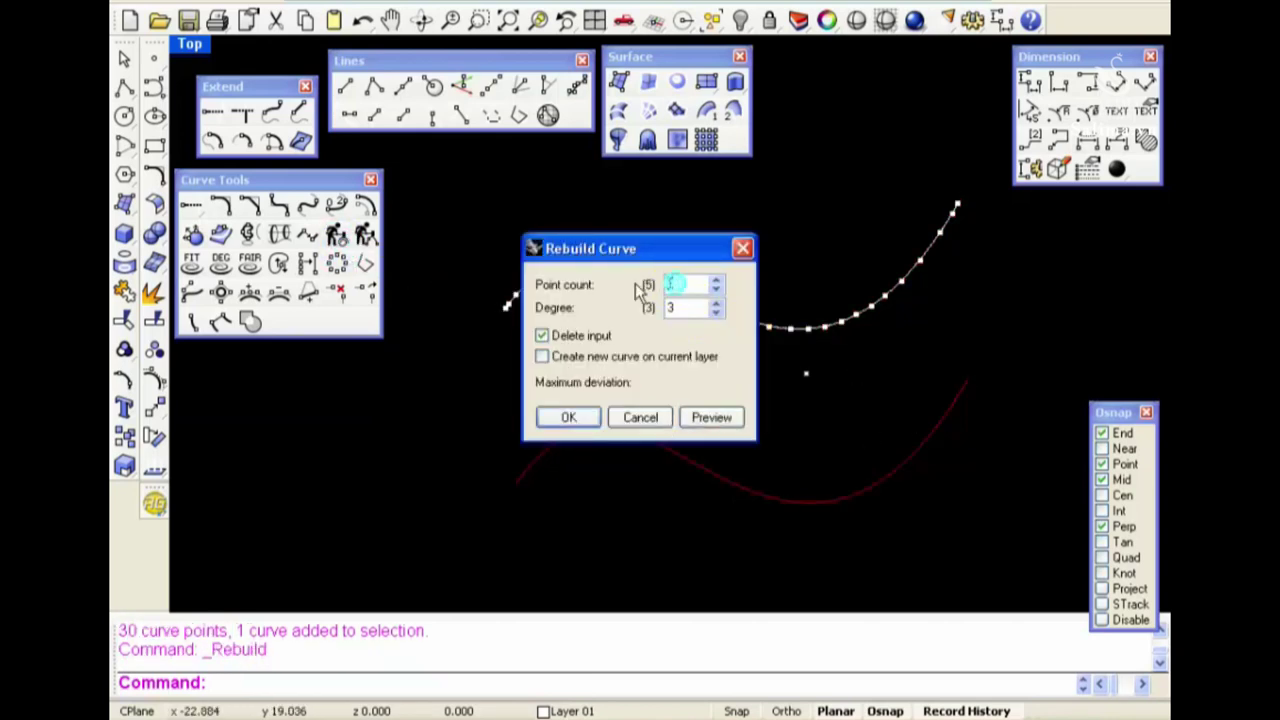
{"action": "type", "text": "30"}
{"action": "left_click", "coordinate": [574, 416]}
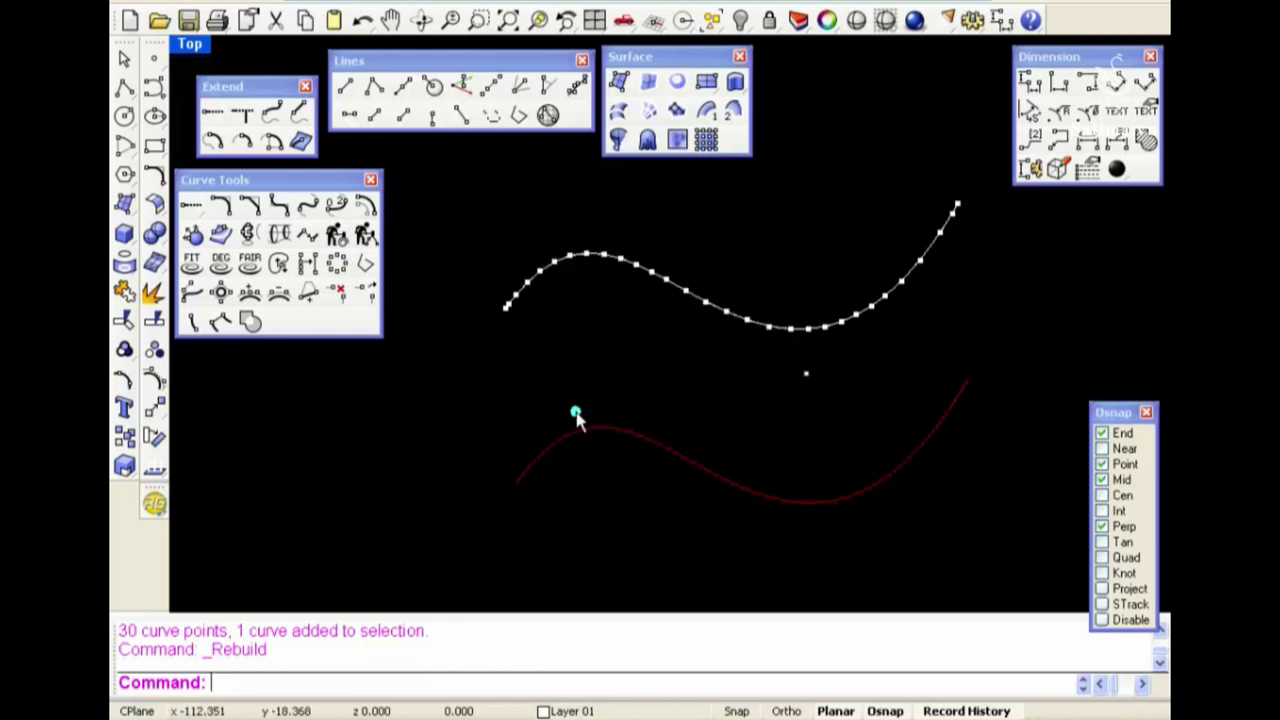
{"action": "key", "text": "F10"}
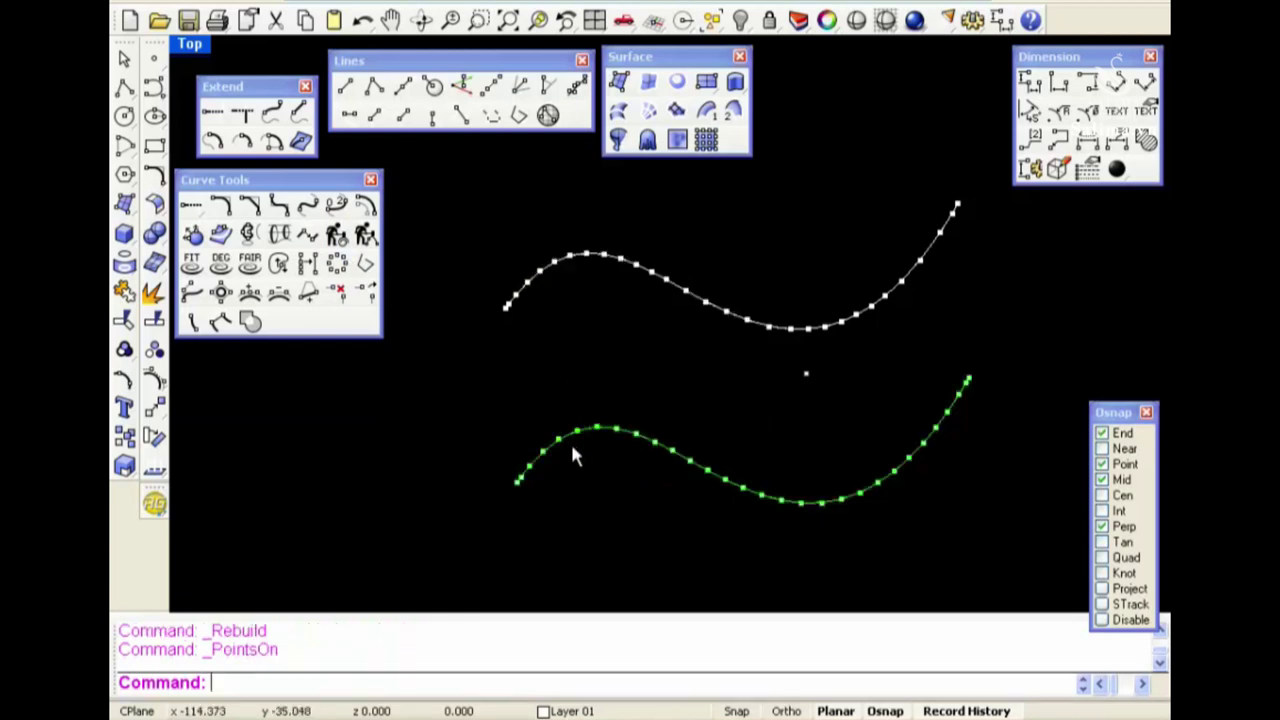
Turn off the control points and window-select both curves
{"action": "left_click", "coordinate": [590, 254]}
{"action": "left_click", "coordinate": [726, 313]}
{"action": "scroll", "coordinate": [948, 384], "scroll_direction": "up", "scroll_amount": 5}
{"action": "mouse_move", "coordinate": [862, 410]}
{"action": "right_mouse_down"}
{"action": "mouse_move", "coordinate": [891, 463]}
{"action": "mouse_move", "coordinate": [946, 390]}
{"action": "right_mouse_up"}
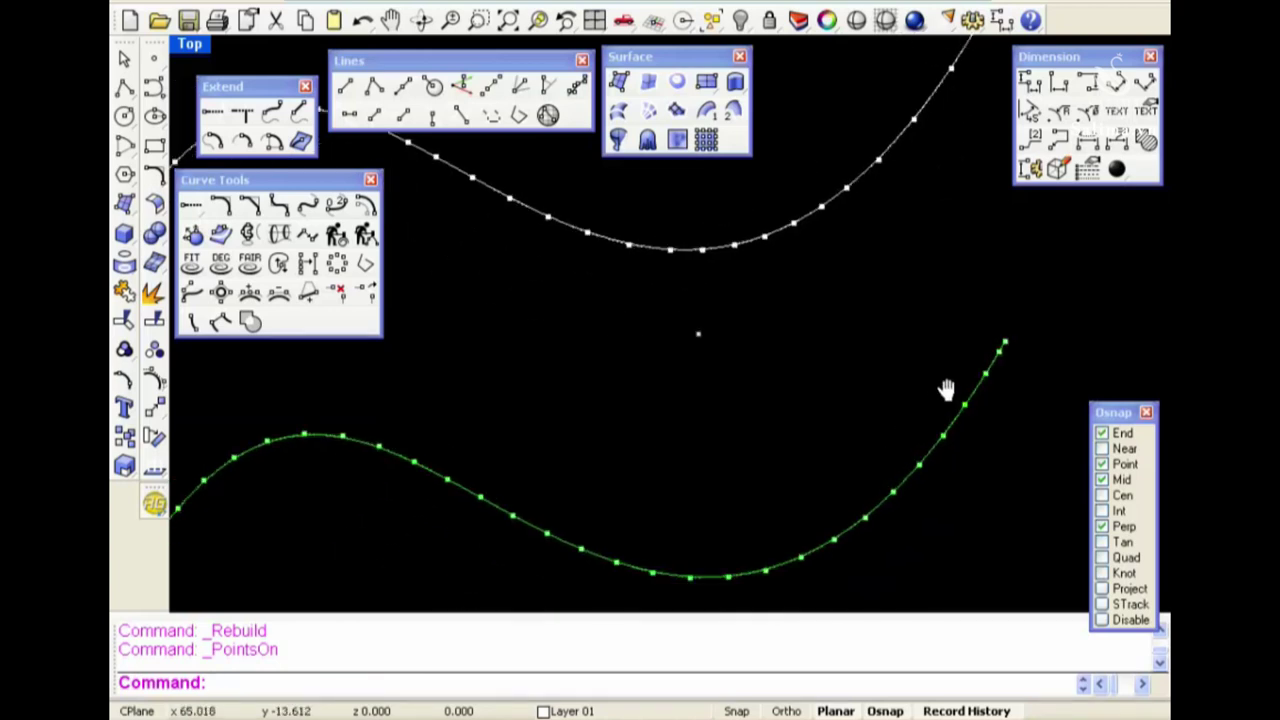
{"action": "scroll", "coordinate": [930, 405], "scroll_direction": "down", "scroll_amount": 3}
{"action": "scroll", "coordinate": [922, 420], "scroll_direction": "up", "scroll_amount": 1}
{"action": "key", "text": "Escape"}
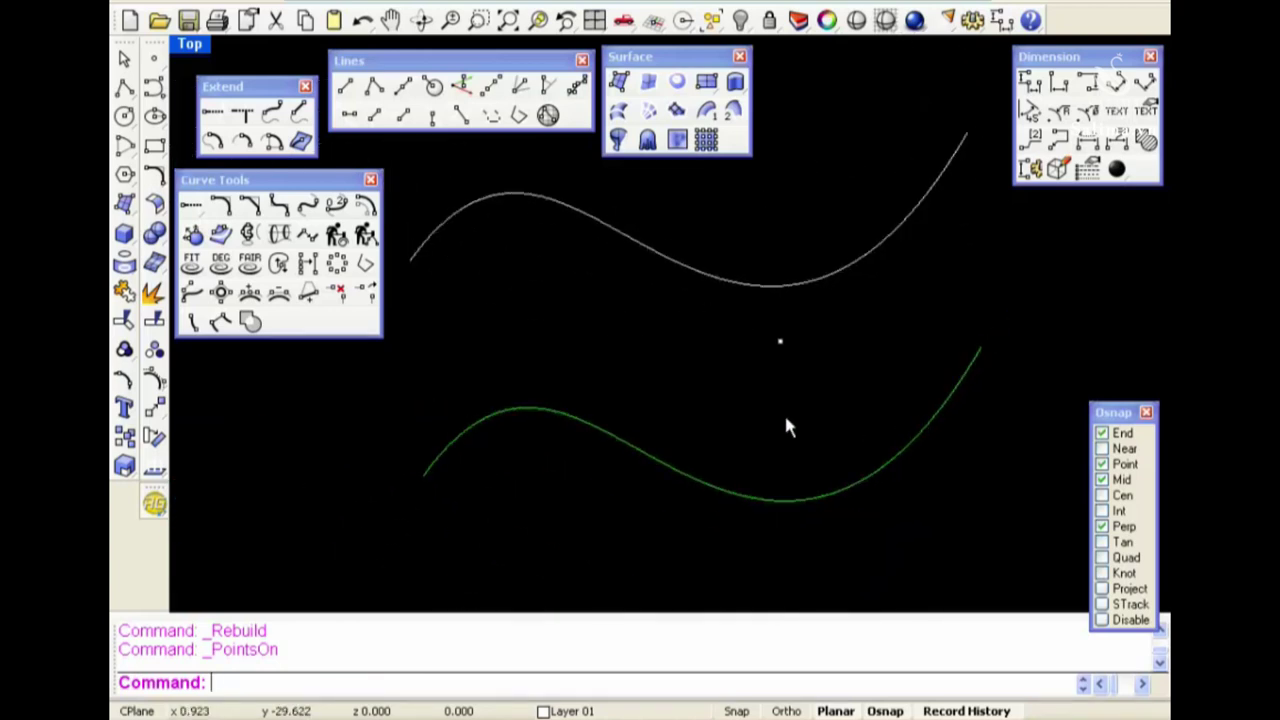
{"action": "scroll", "coordinate": [800, 460], "scroll_direction": "down", "scroll_amount": 1}
{"action": "left_click_drag", "start_coordinate": [936, 522], "coordinate": [660, 224]}
Delete both curves and draw a circle centred at 0 with radius 18
{"action": "scroll", "coordinate": [680, 250], "scroll_direction": "down", "scroll_amount": 2}
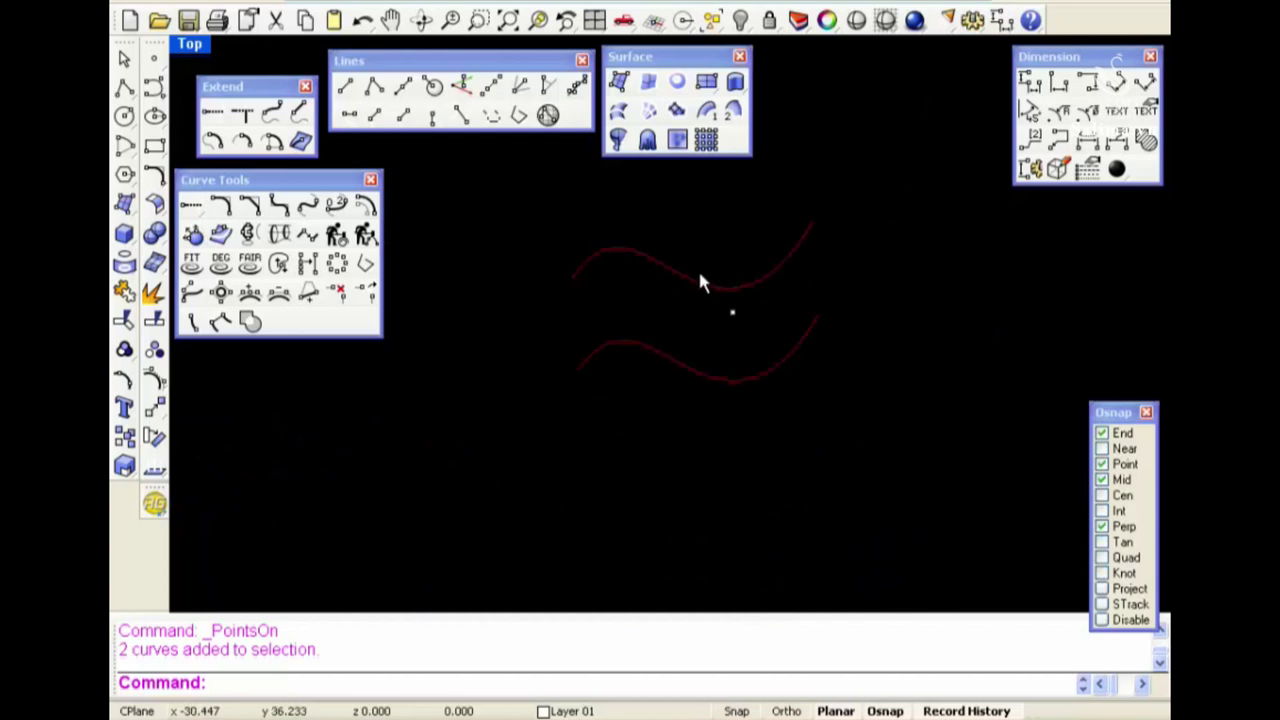
{"action": "key", "text": "Delete"}
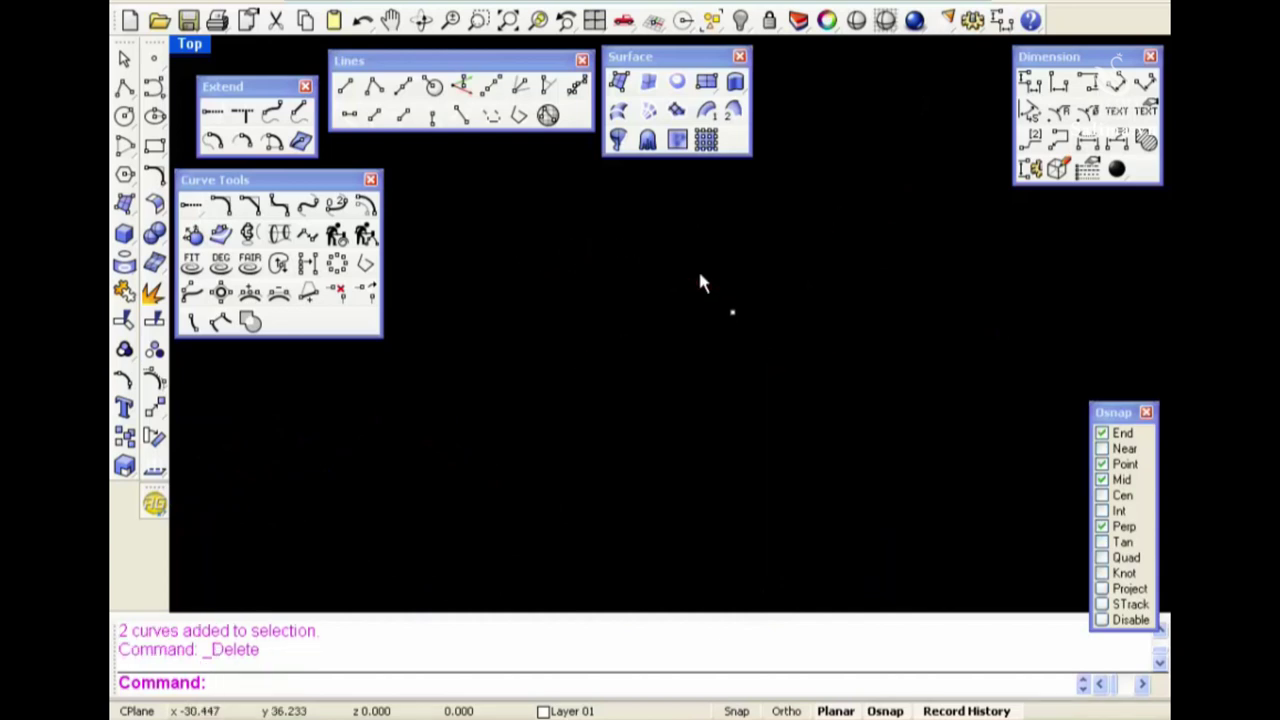
{"action": "type", "text": "Cr"}
{"action": "key", "text": "Return"}
{"action": "type", "text": "0"}
{"action": "key", "text": "Return"}
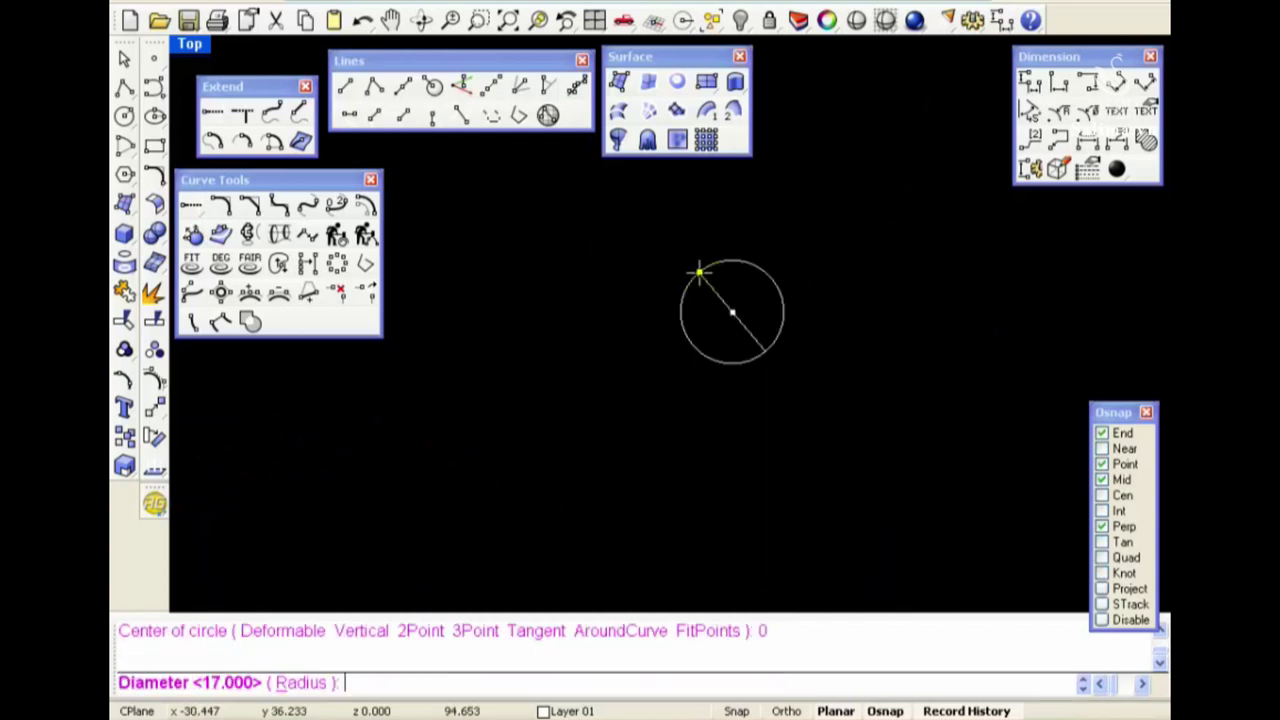
{"action": "type", "text": "18"}
{"action": "key", "text": "Return"}
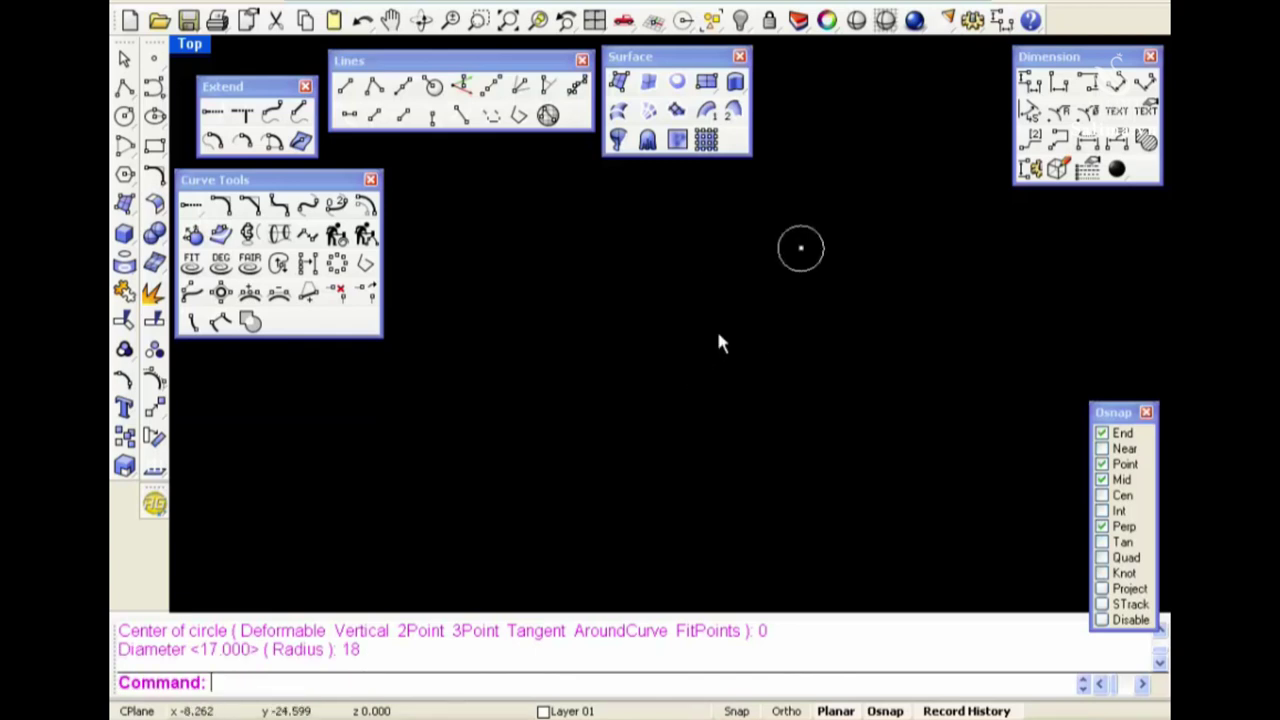
Run Adjust Closed Curve Seam on the circle, keeping the seam in place
{"action": "scroll", "coordinate": [825, 226], "scroll_direction": "up", "scroll_amount": 3}
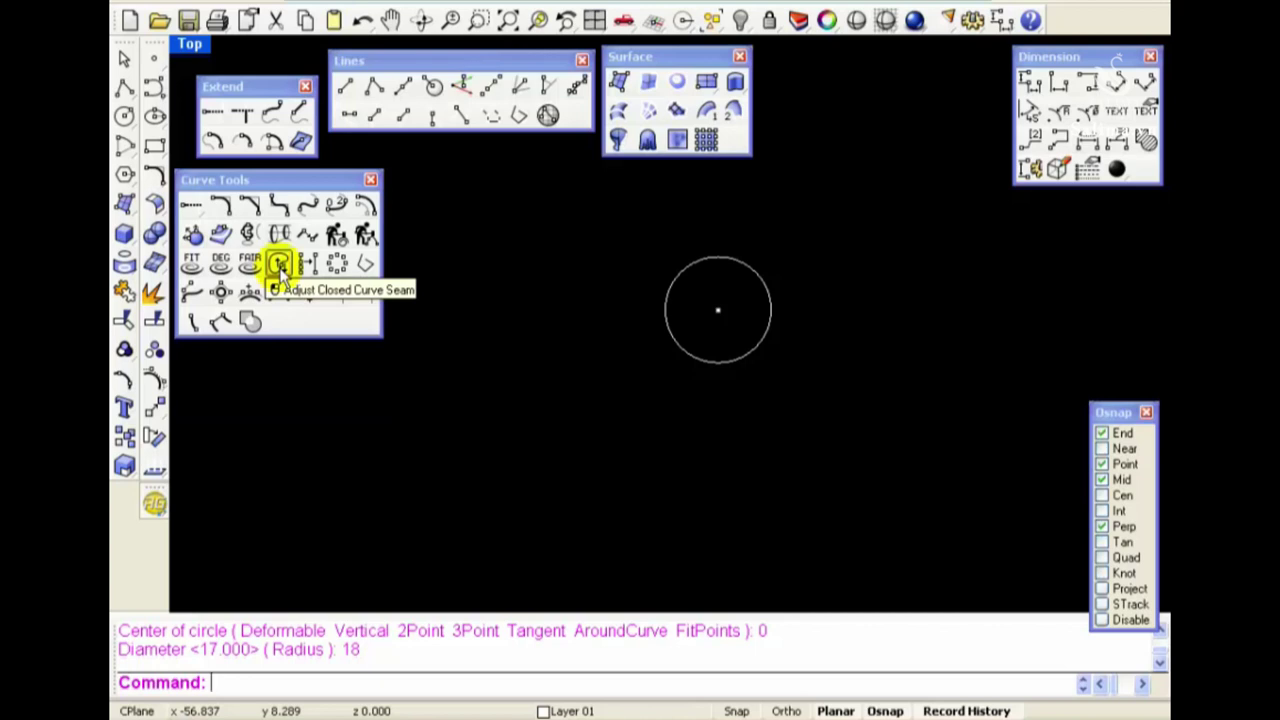
{"action": "left_click", "coordinate": [280, 263]}
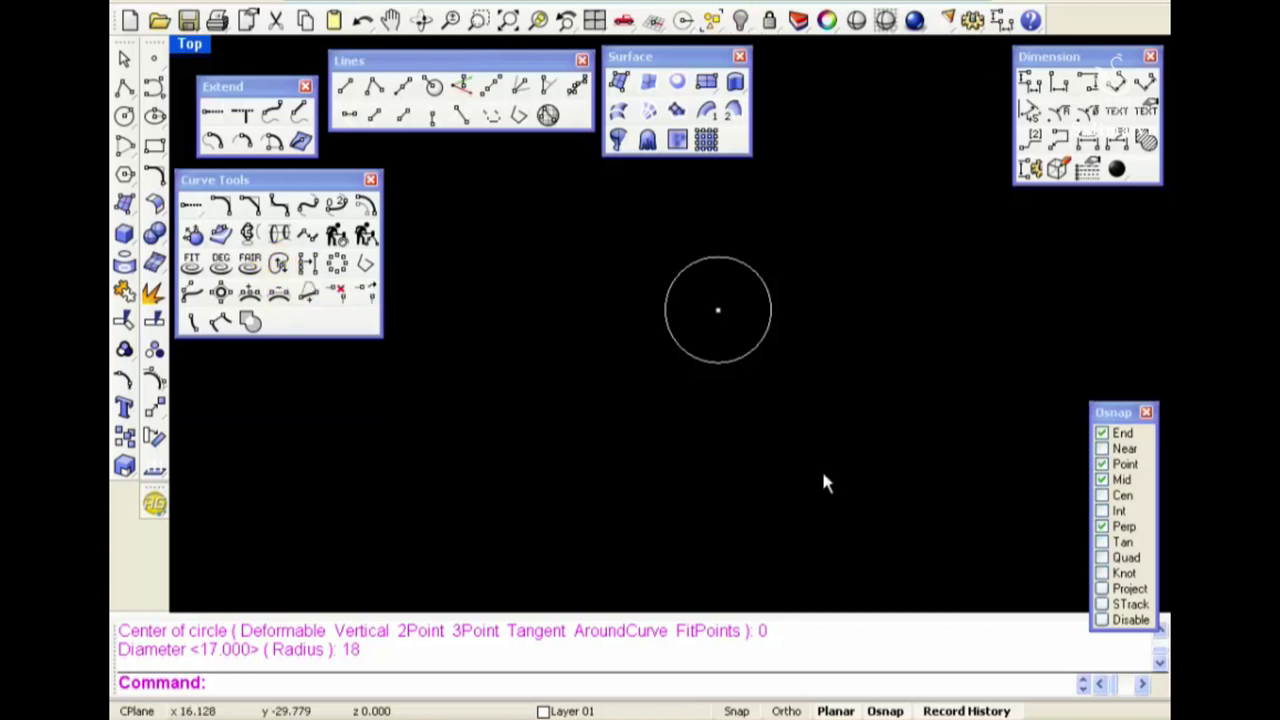
{"action": "left_click", "coordinate": [720, 366]}
{"action": "left_click", "coordinate": [279, 262]}
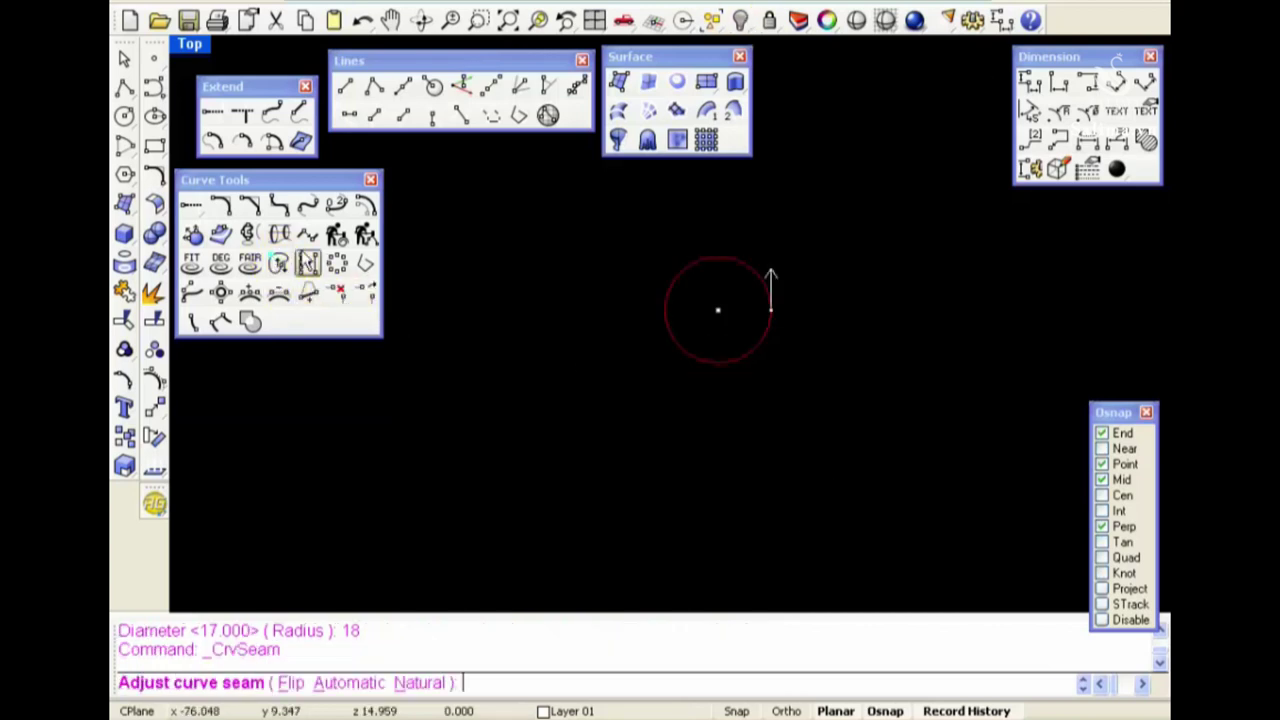
{"action": "scroll", "coordinate": [779, 345], "scroll_direction": "up", "scroll_amount": 1}
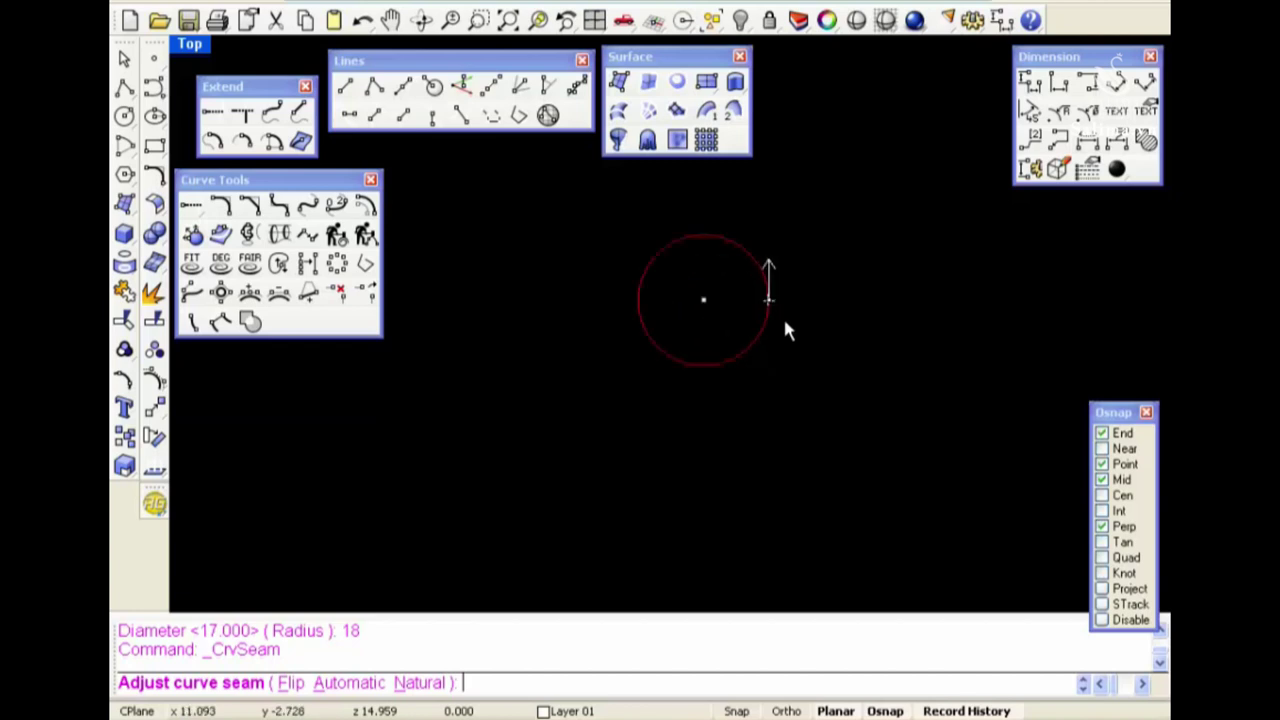
{"action": "scroll", "coordinate": [783, 320], "scroll_direction": "up", "scroll_amount": 2}
{"action": "right_click_drag", "start_coordinate": [763, 298], "coordinate": [783, 334]}
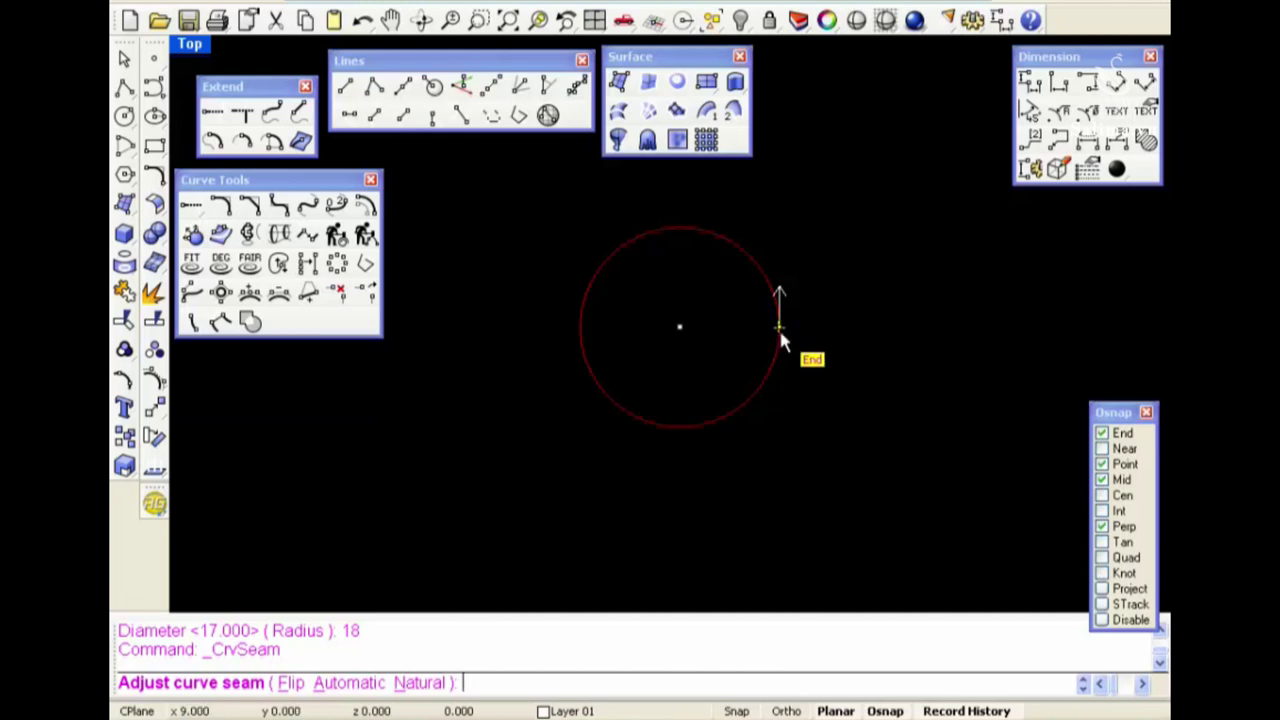
{"action": "key", "text": "Return"}
{"action": "type", "text": "VD"}
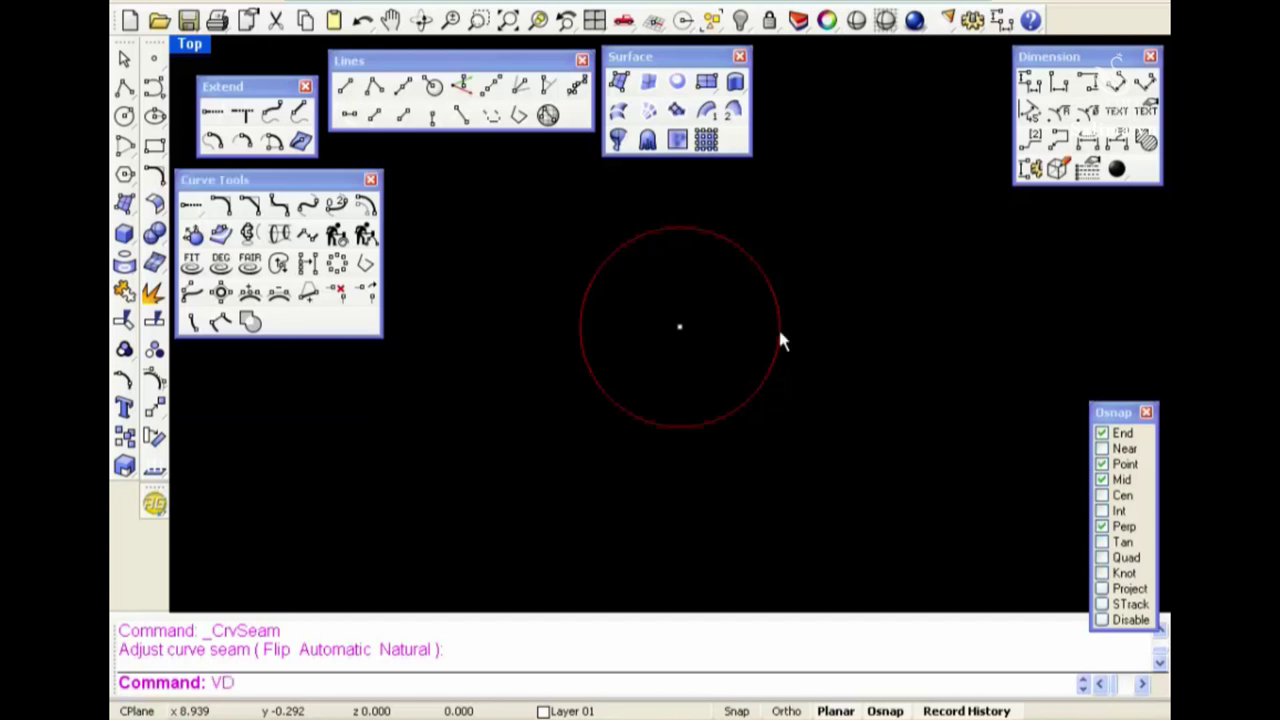
Divide the circle into 7 segments, then undo the division
{"action": "key", "text": "Return"}
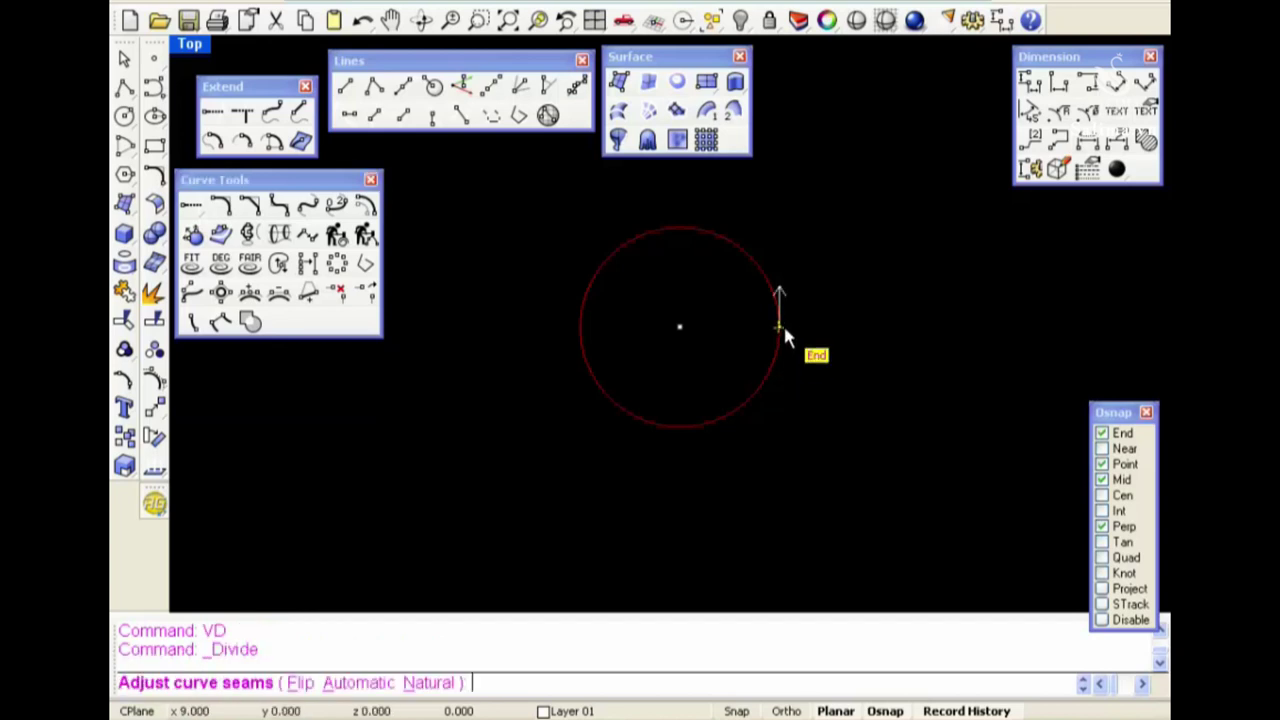
{"action": "key", "text": "Return"}
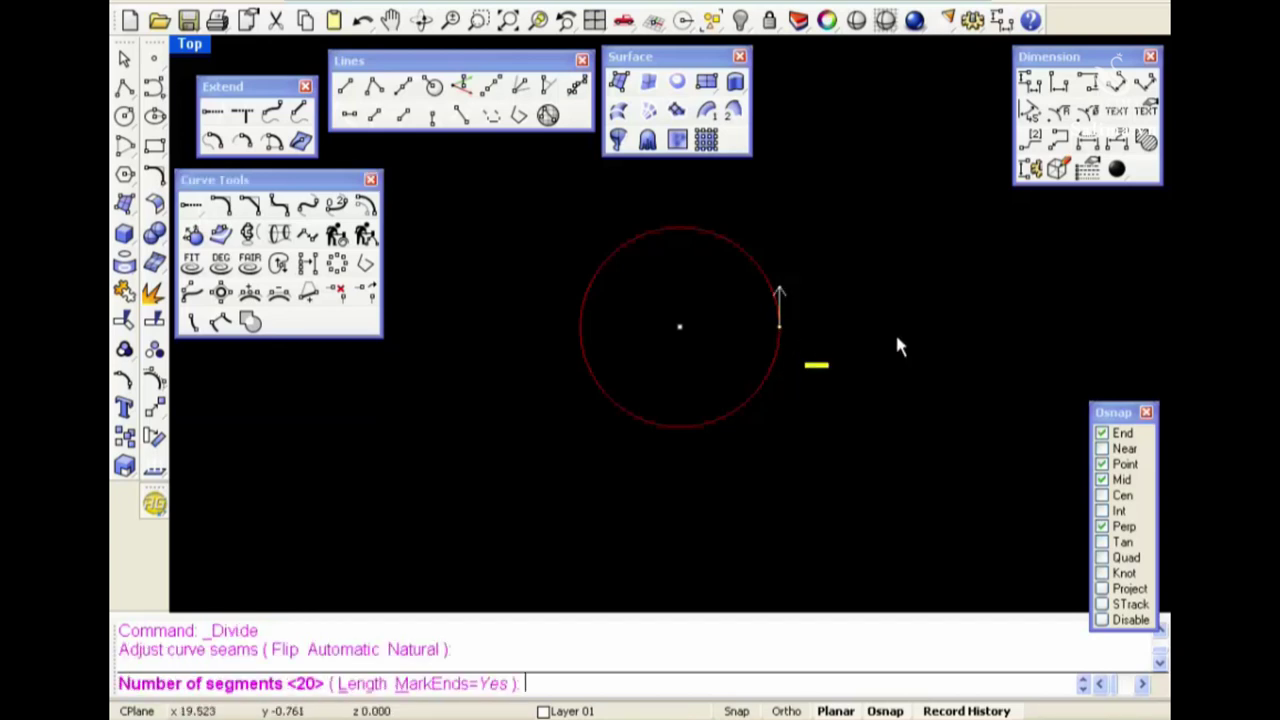
{"action": "type", "text": "7"}
{"action": "key", "text": "Return"}
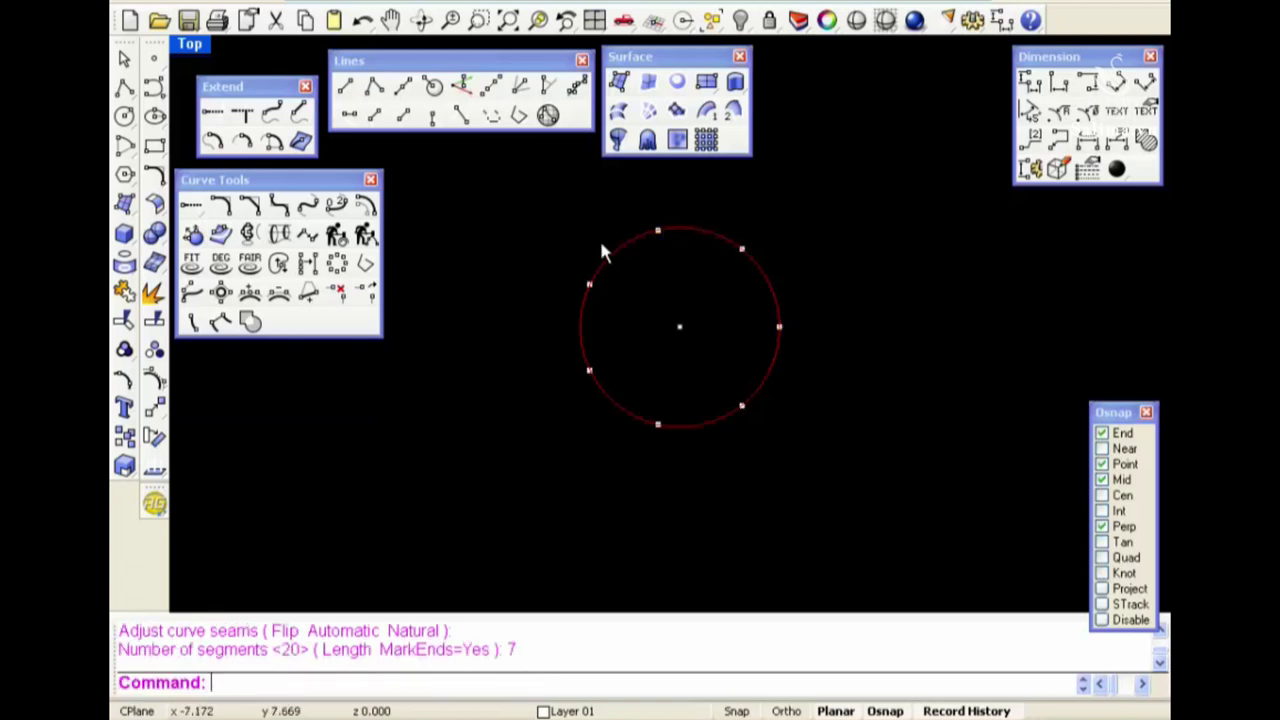
{"action": "key", "text": "ctrl+z"}
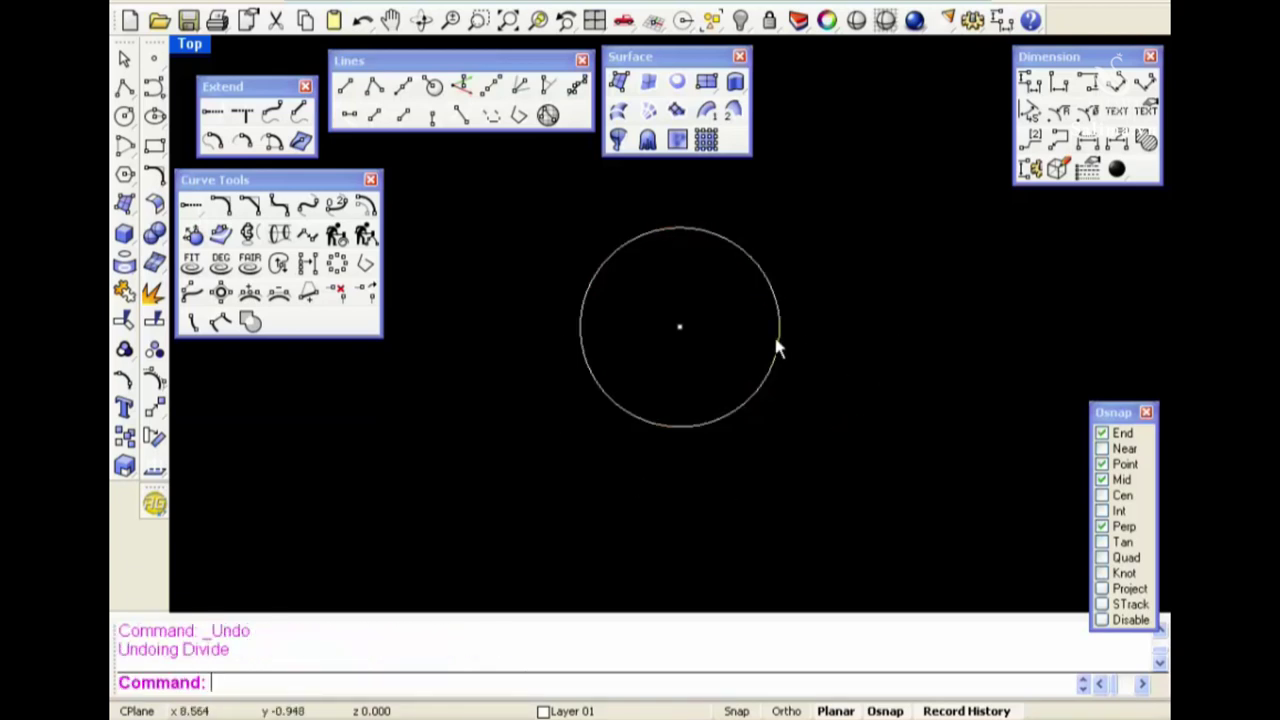
Move the circle's seam to its upper right, then delete the circle
{"action": "left_click", "coordinate": [280, 262]}
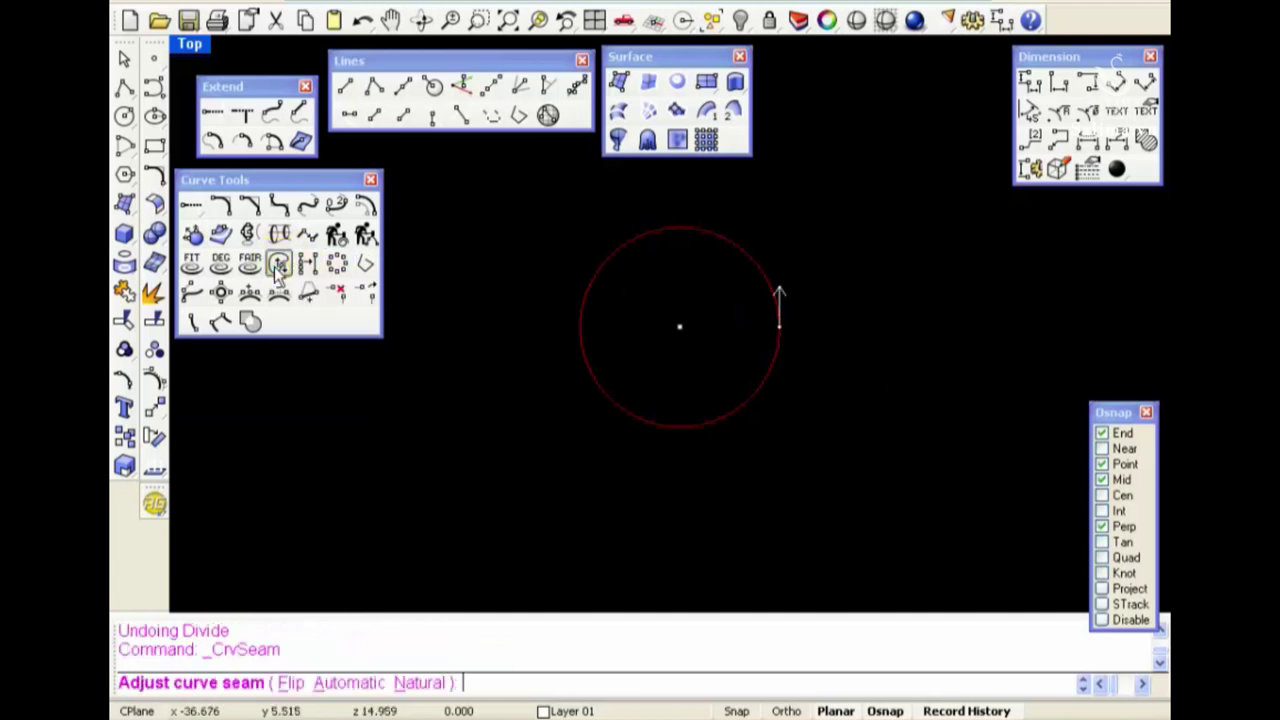
{"action": "left_click_drag", "start_coordinate": [777, 324], "coordinate": [746, 242]}
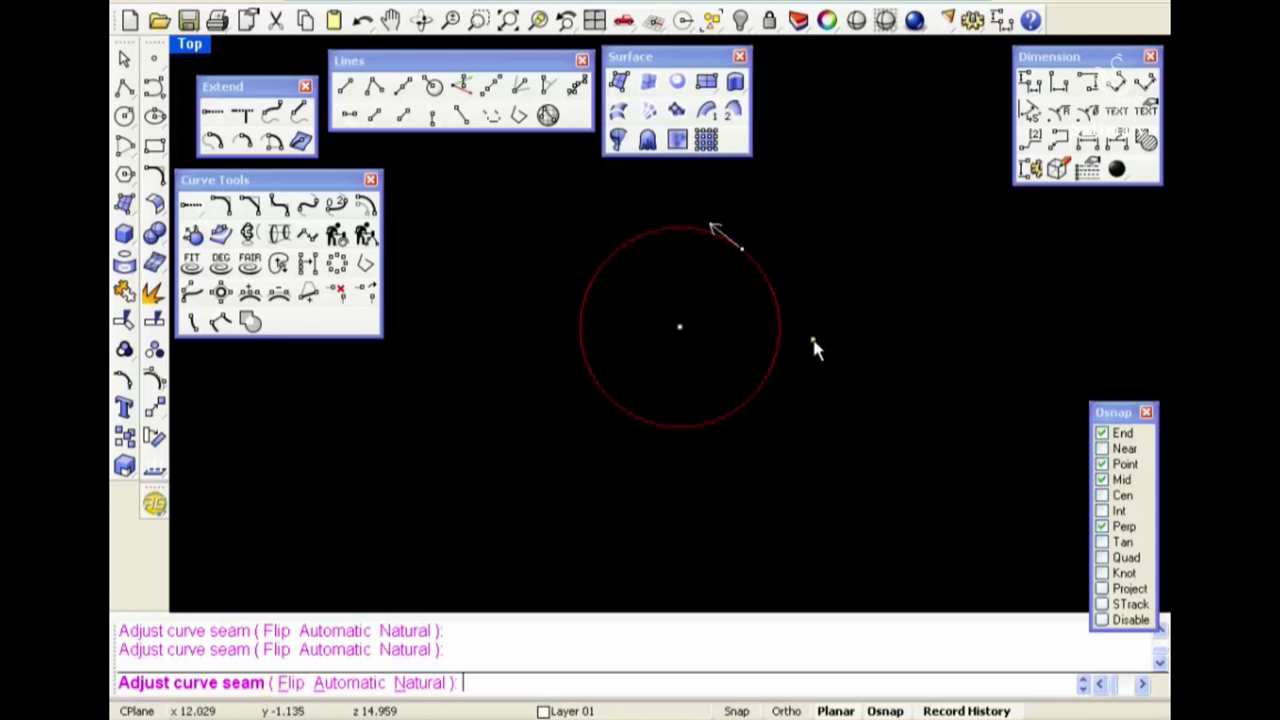
{"action": "key", "text": "Return"}
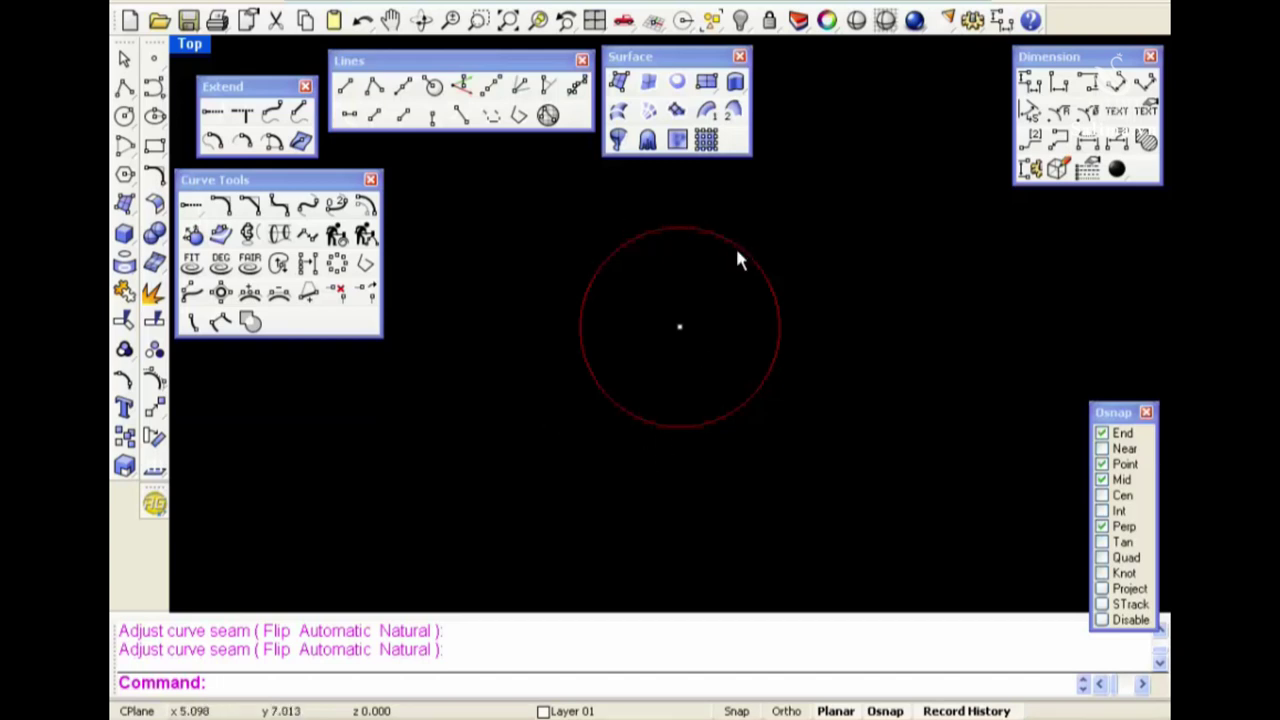
{"action": "left_click", "coordinate": [748, 377]}
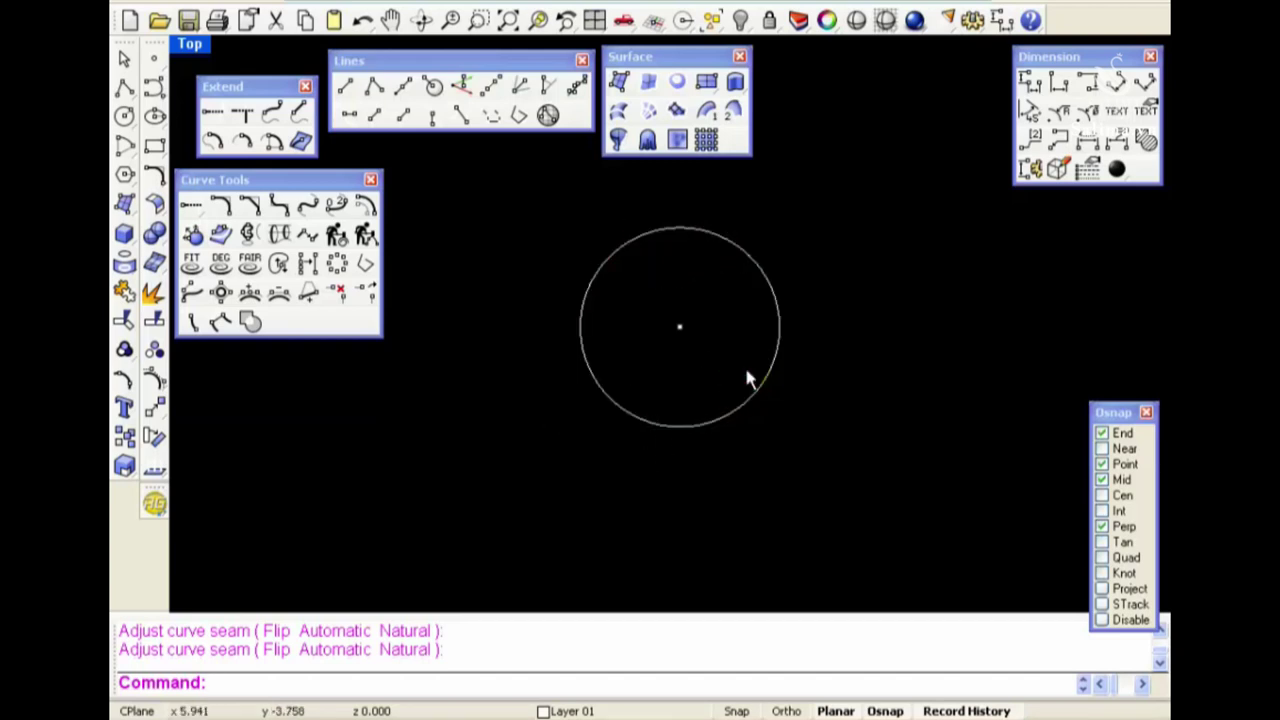
{"action": "left_click_drag", "start_coordinate": [818, 267], "coordinate": [773, 309]}
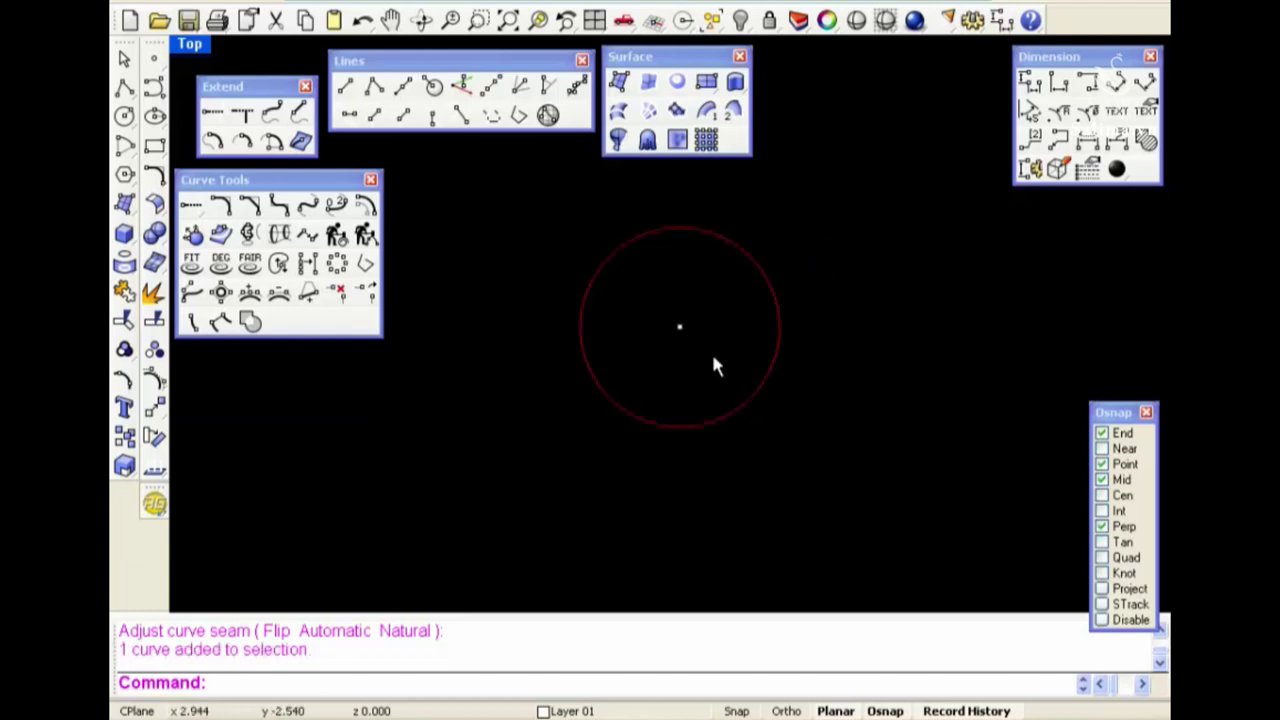
{"action": "key", "text": "Delete"}
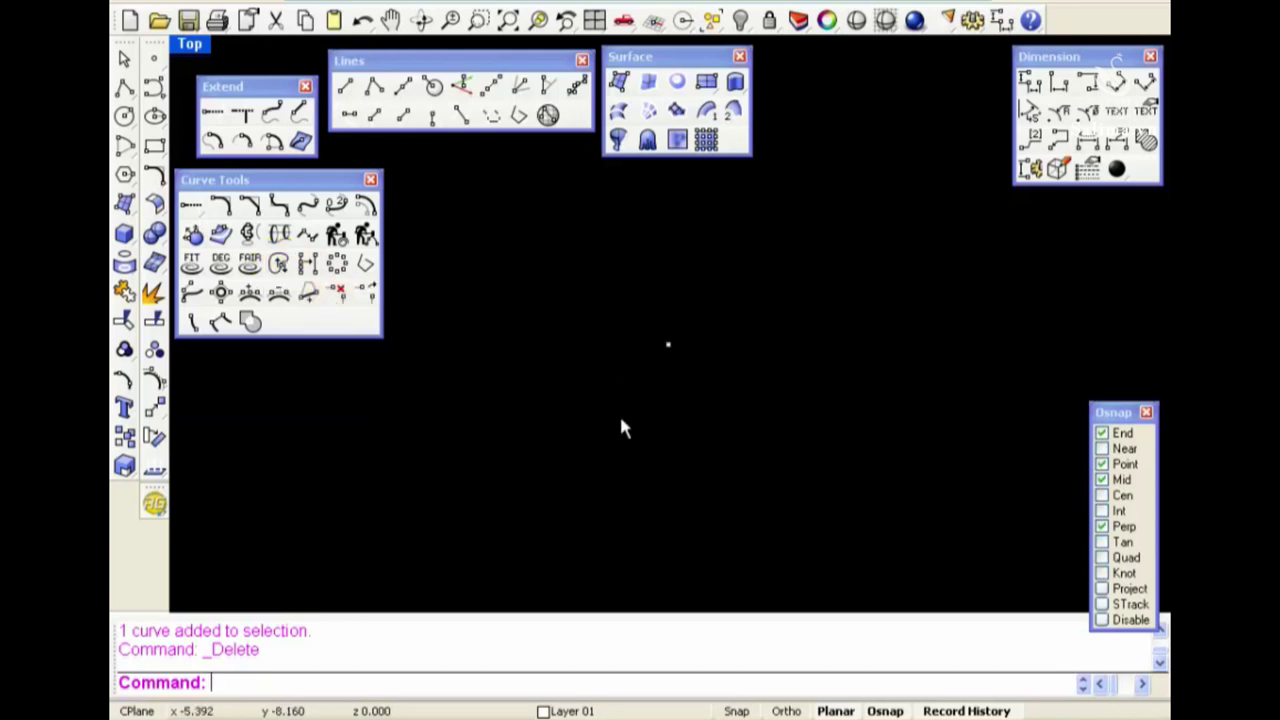
{"action": "type", "text": "cc"}
Draw a five-point freeform S-curve across the Top viewport
{"action": "key", "text": "Return"}
{"action": "left_click", "coordinate": [455, 383]}
{"action": "left_click", "coordinate": [596, 267]}
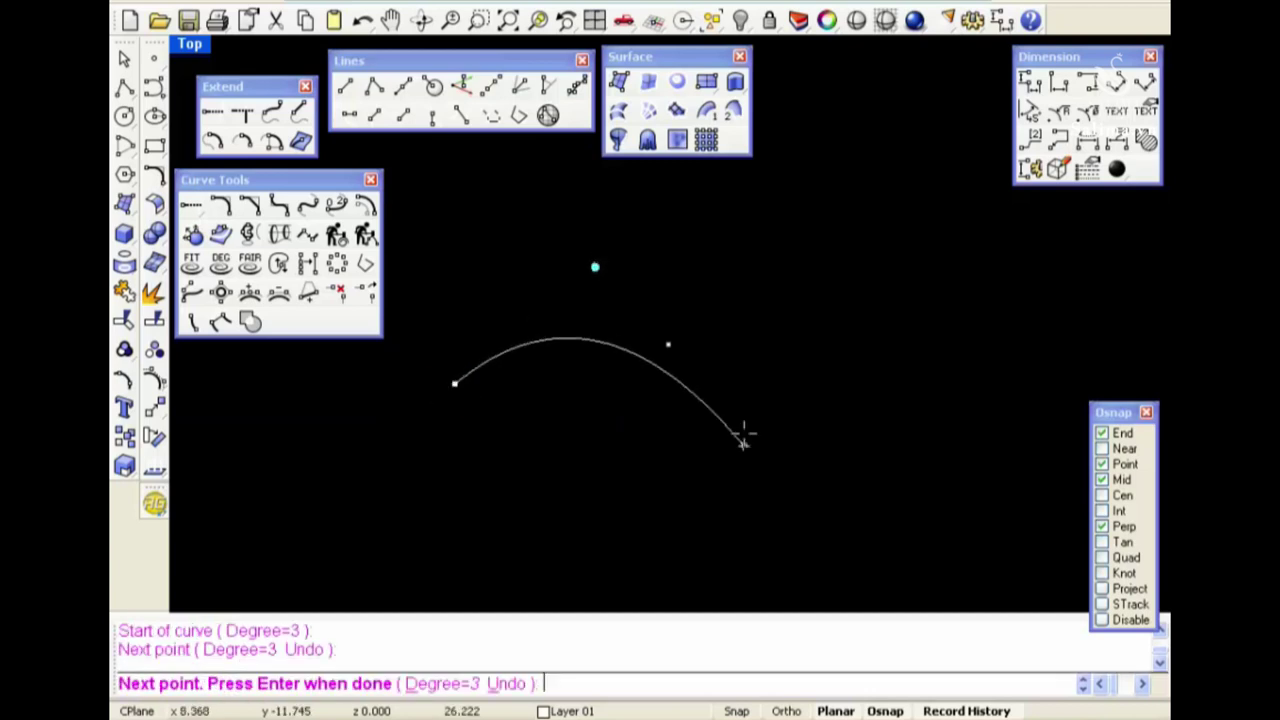
{"action": "left_click", "coordinate": [748, 455]}
{"action": "left_click", "coordinate": [940, 463]}
{"action": "left_click", "coordinate": [1029, 325]}
{"action": "key", "text": "Return"}
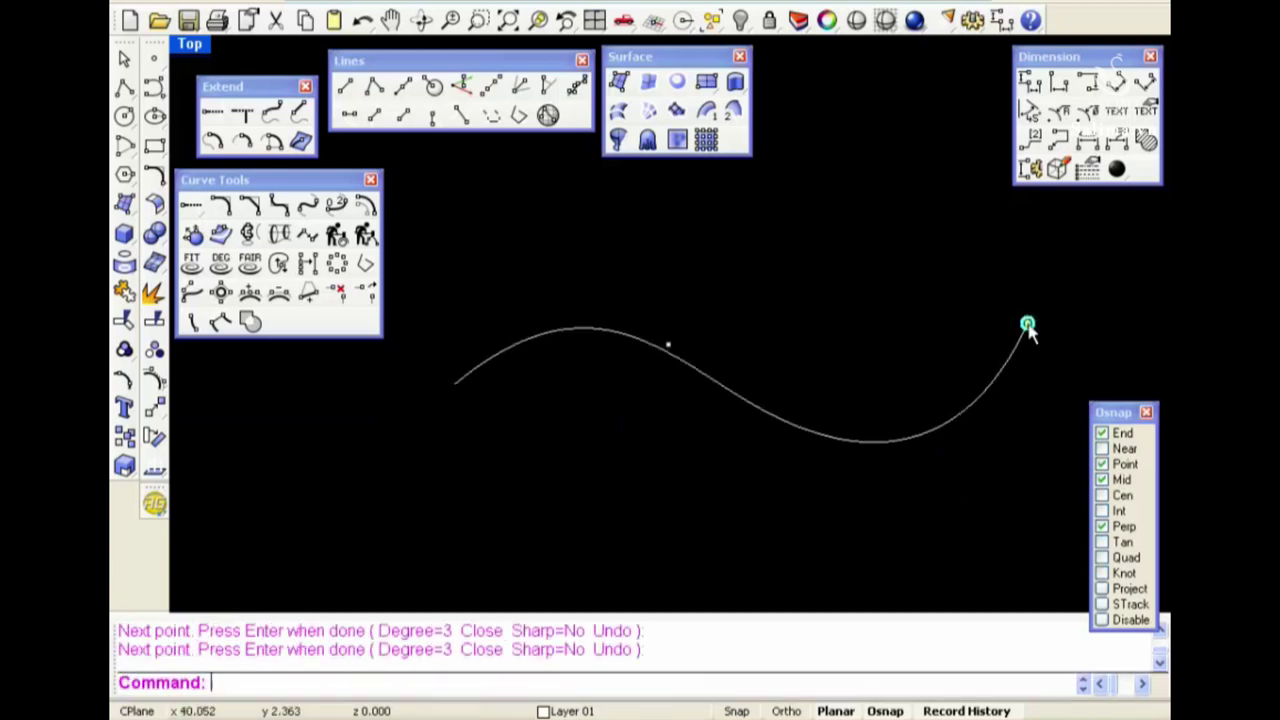
Show the new curve's 5 control points and try selecting two of them
{"action": "left_click", "coordinate": [1033, 336]}
{"action": "key", "text": "F10"}
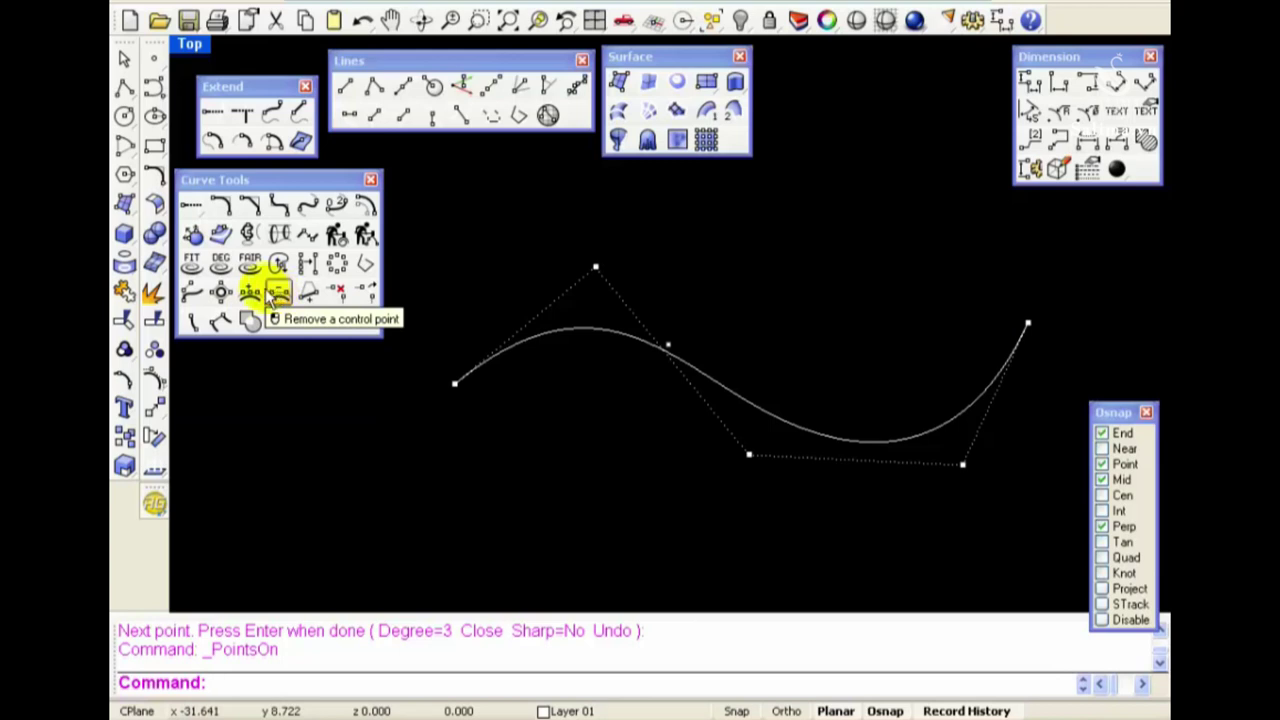
{"action": "left_click_drag", "start_coordinate": [417, 214], "coordinate": [617, 423]}
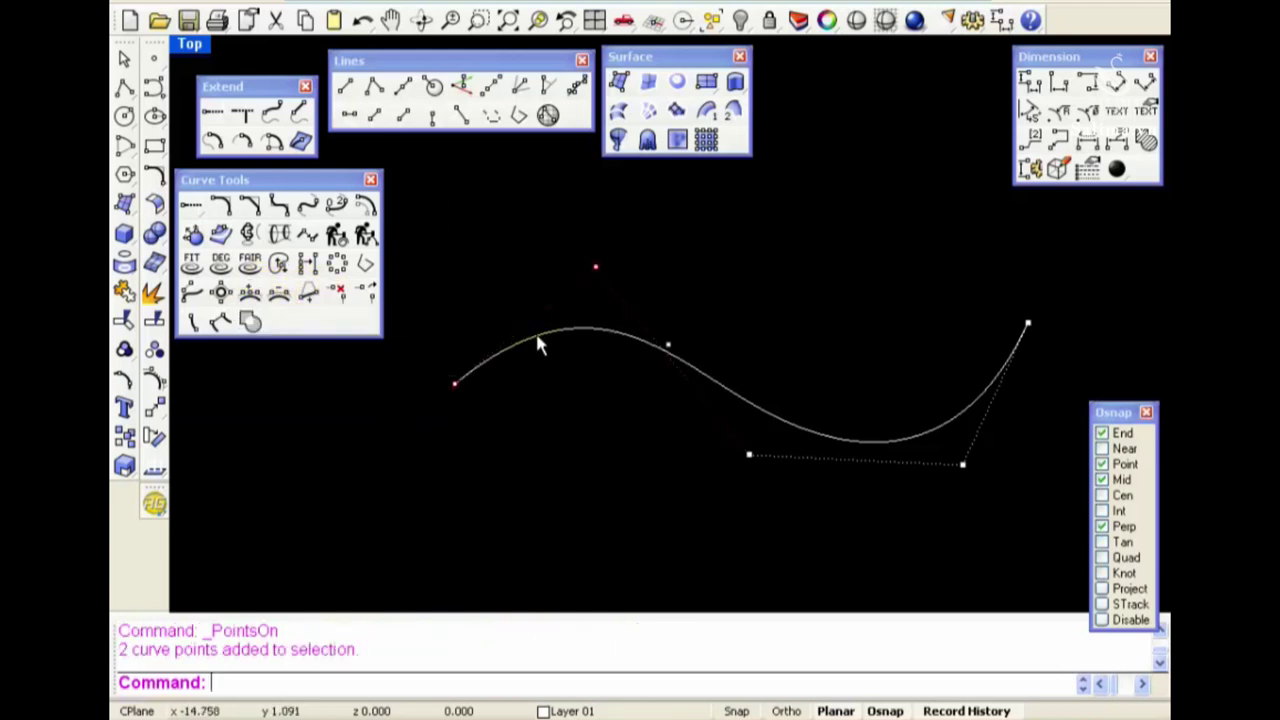
{"action": "key", "text": "Escape"}
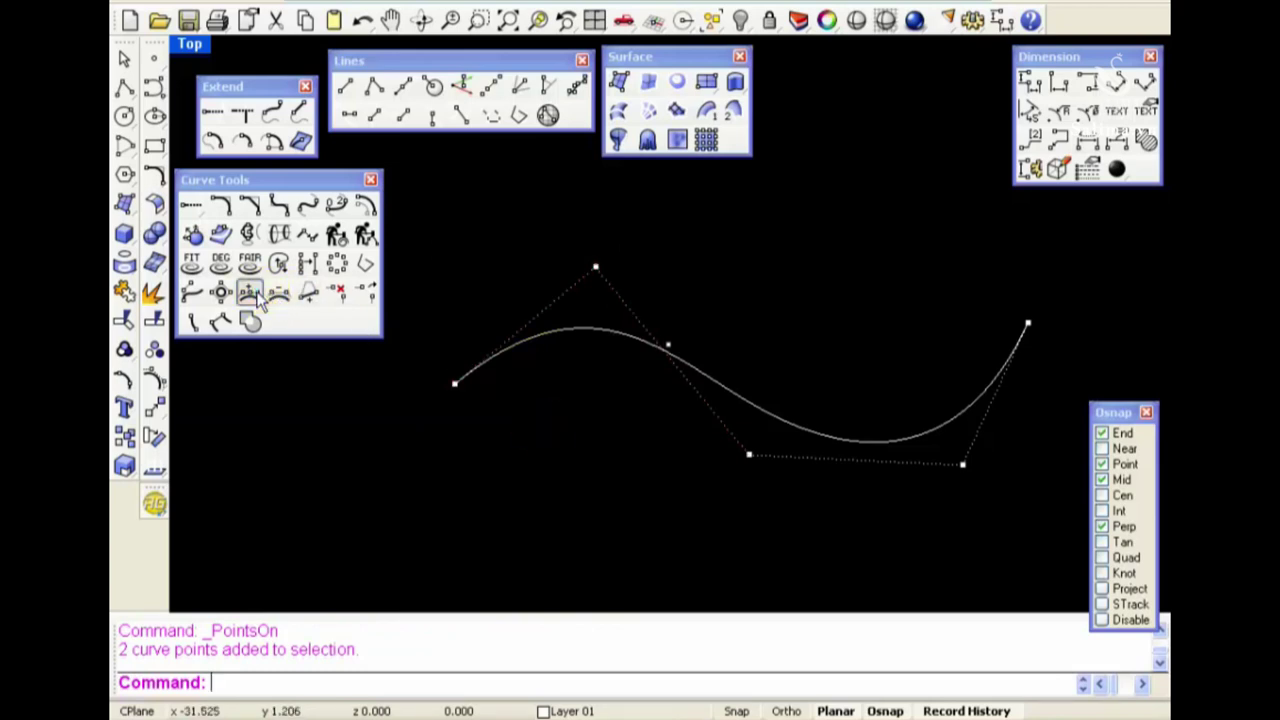
{"action": "left_click", "coordinate": [257, 298]}
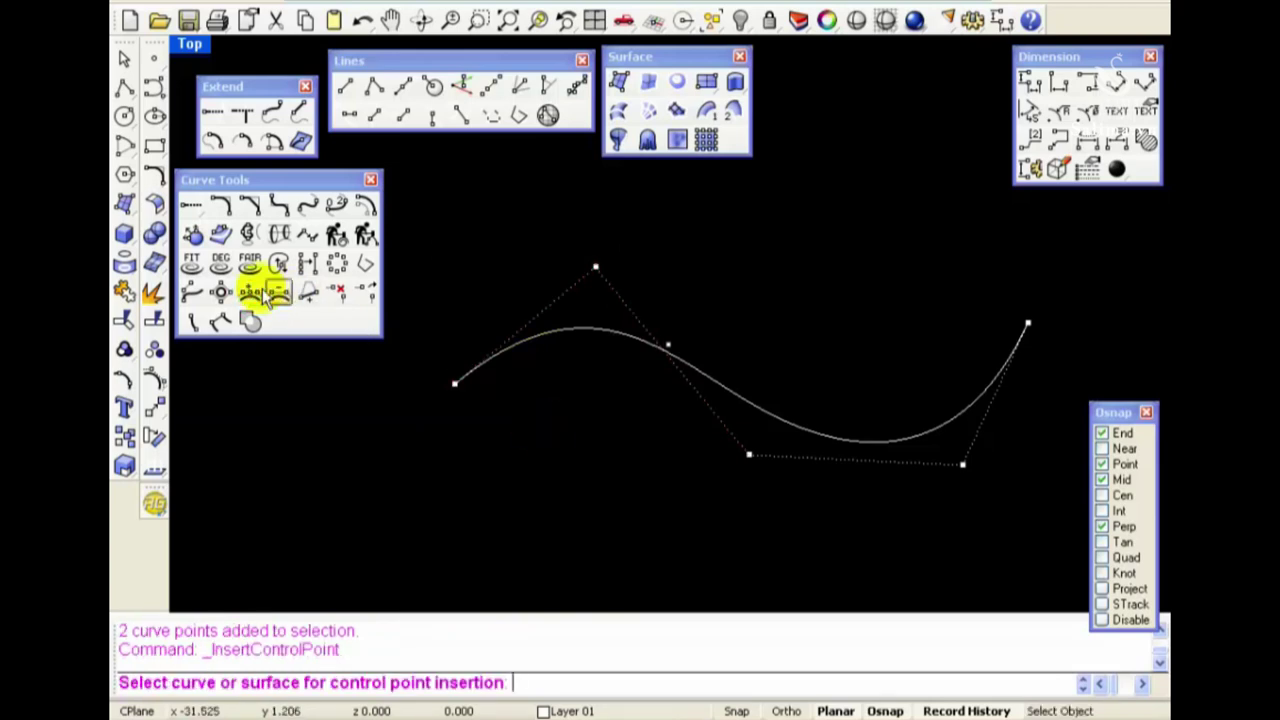
Insert control points near the curve's left end using midpoint placement and on its dip
{"action": "left_click", "coordinate": [516, 342]}
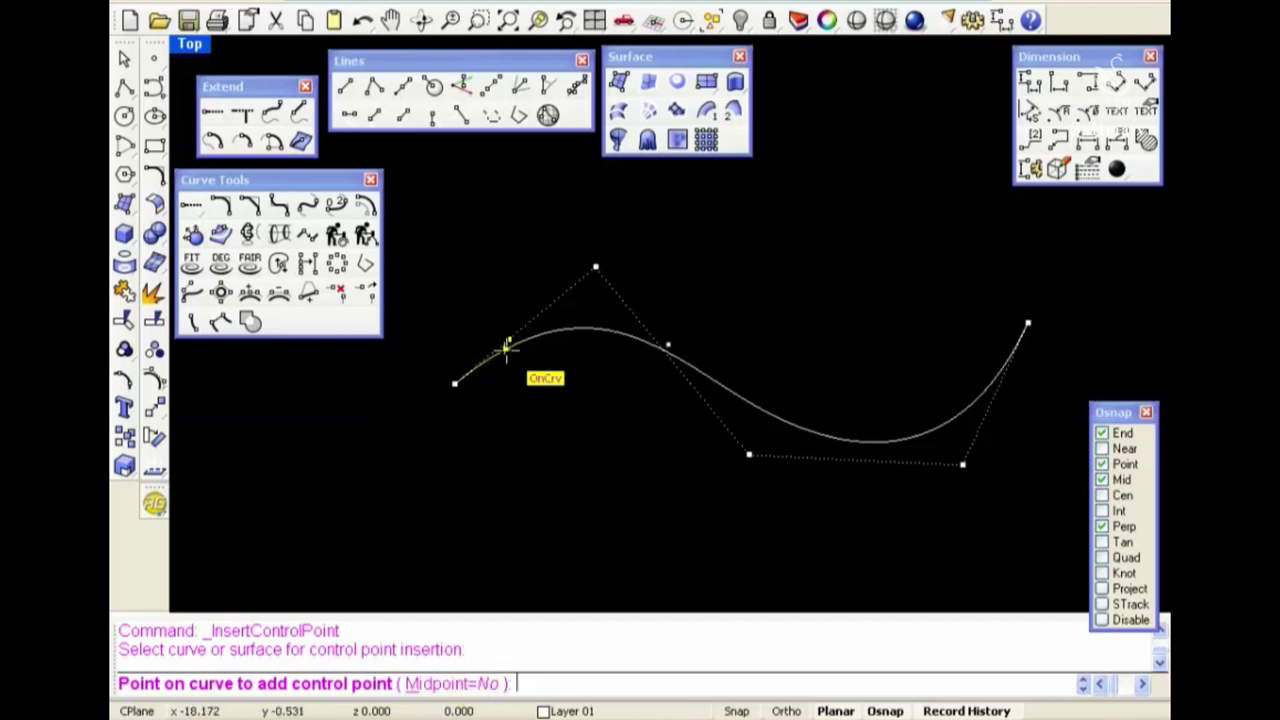
{"action": "left_click", "coordinate": [488, 686]}
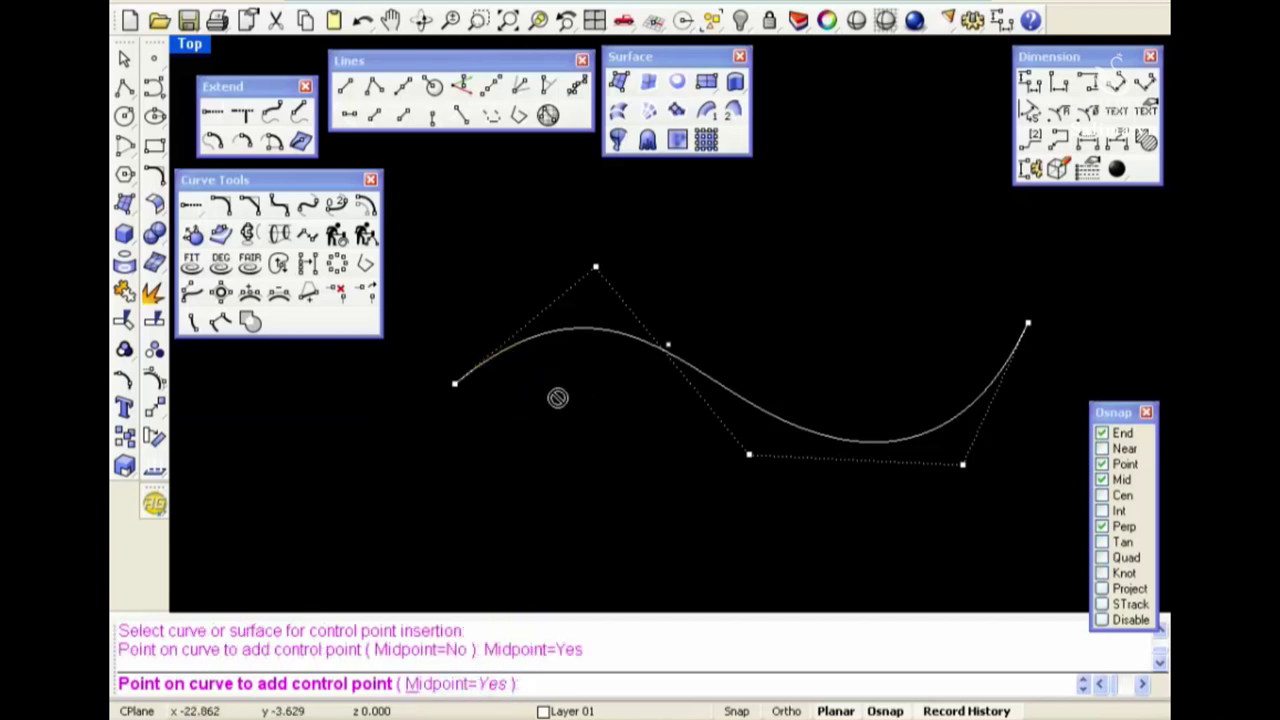
{"action": "left_click", "coordinate": [525, 332]}
{"action": "key", "text": "Return"}
{"action": "right_click", "coordinate": [588, 416]}
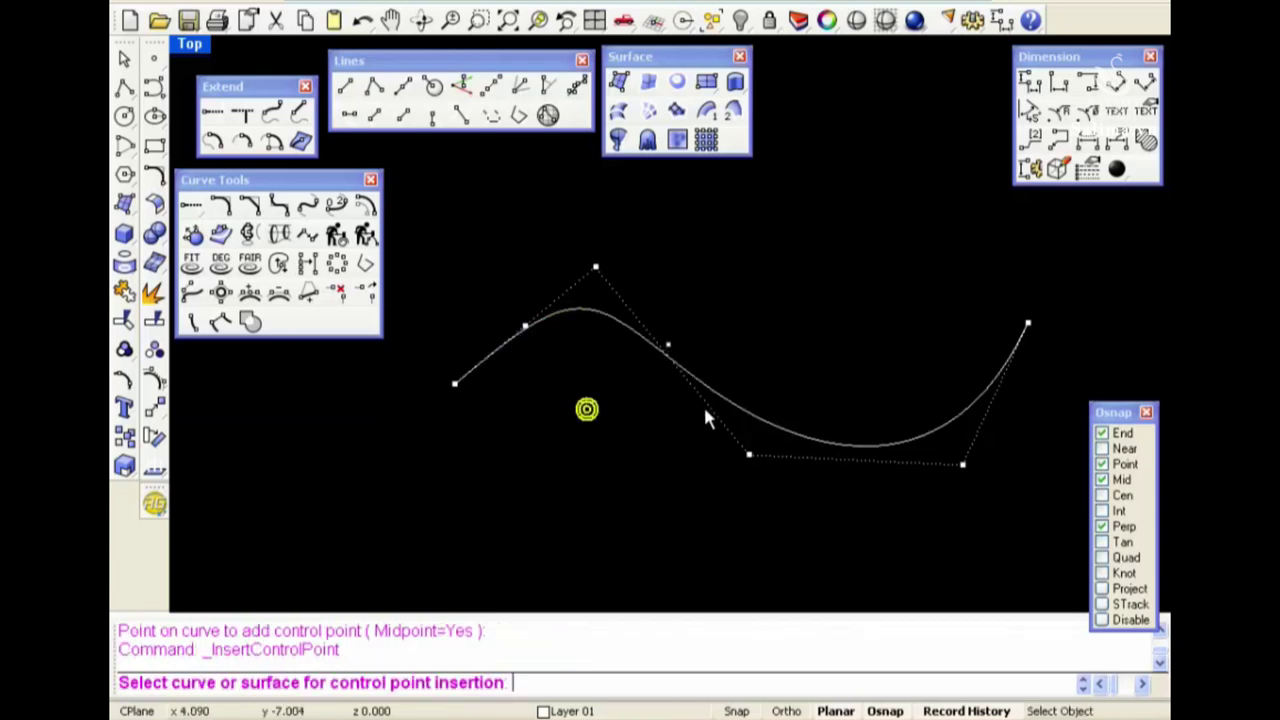
{"action": "left_click", "coordinate": [716, 392]}
{"action": "left_click", "coordinate": [558, 648]}
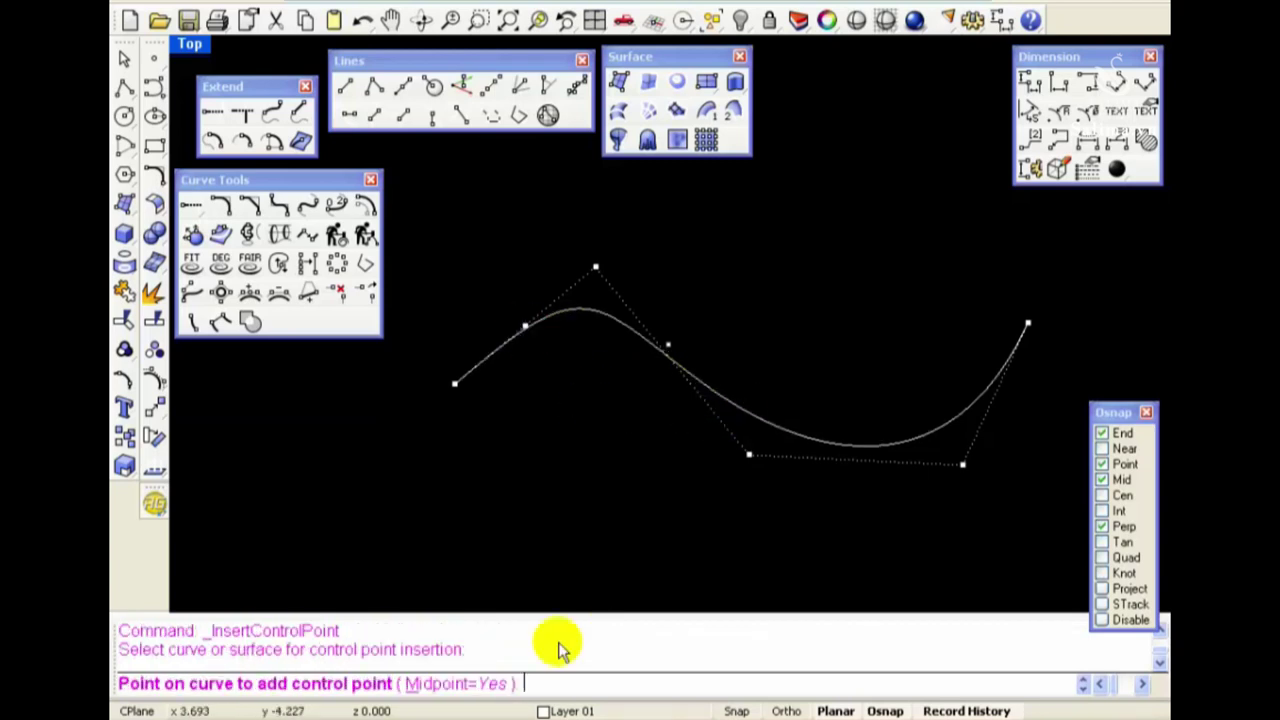
{"action": "left_click", "coordinate": [480, 684]}
{"action": "left_click", "coordinate": [705, 406]}
{"action": "key", "text": "Return"}
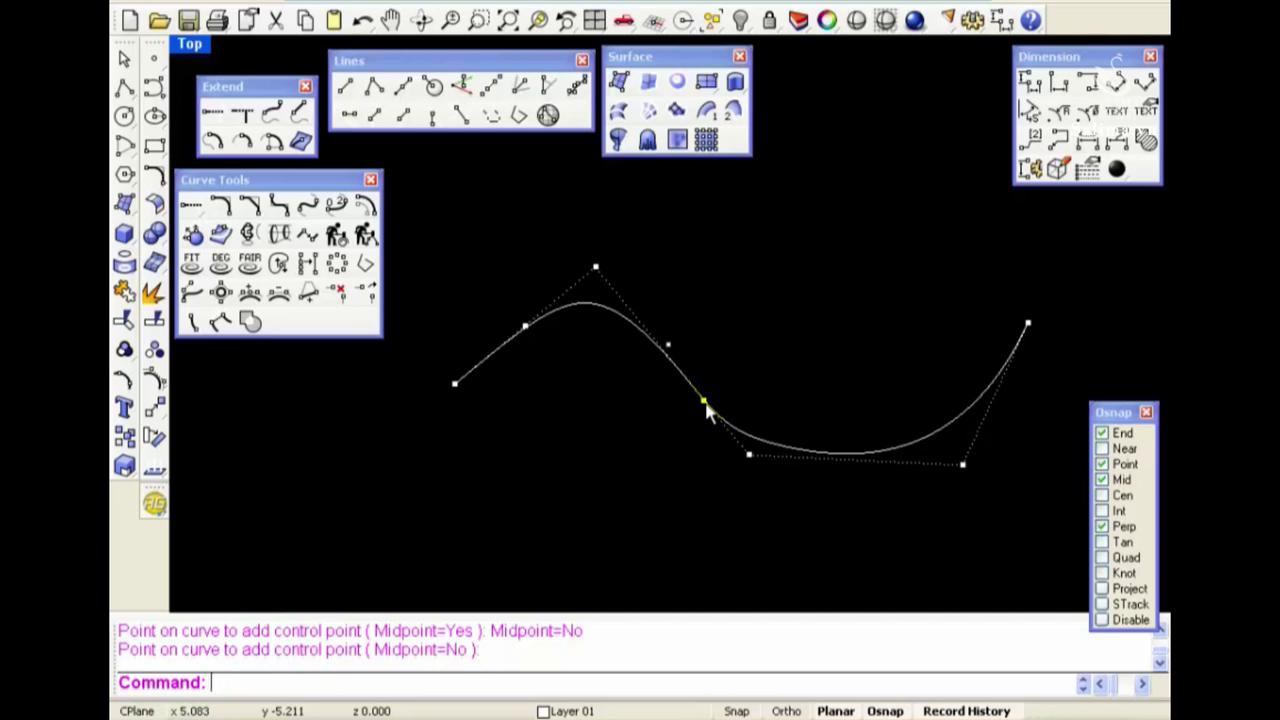
Add a control point on the left part and pull it up-left to reshape the arch
{"action": "left_click", "coordinate": [524, 330]}
{"action": "left_click_drag", "start_coordinate": [524, 330], "coordinate": [488, 297]}
{"action": "left_click", "coordinate": [288, 296]}
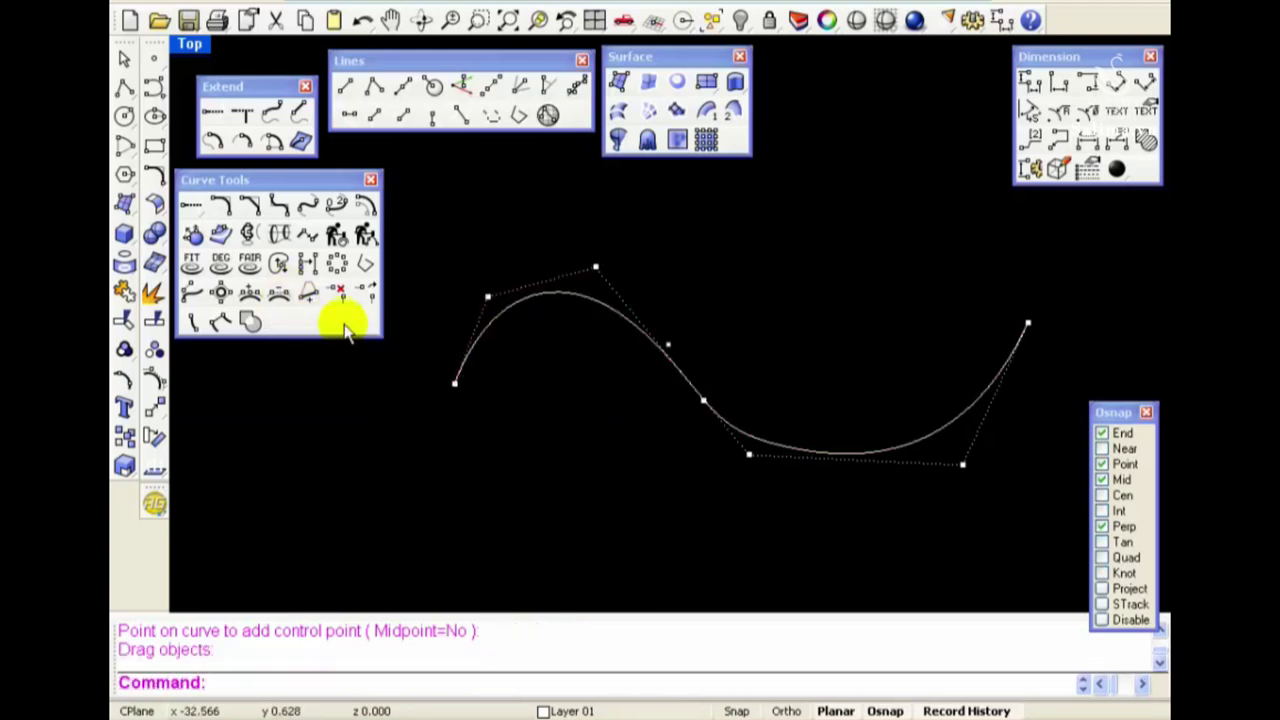
{"action": "right_click", "coordinate": [279, 292]}
Remove the control points near the curve's left end and its middle
{"action": "left_click", "coordinate": [485, 328]}
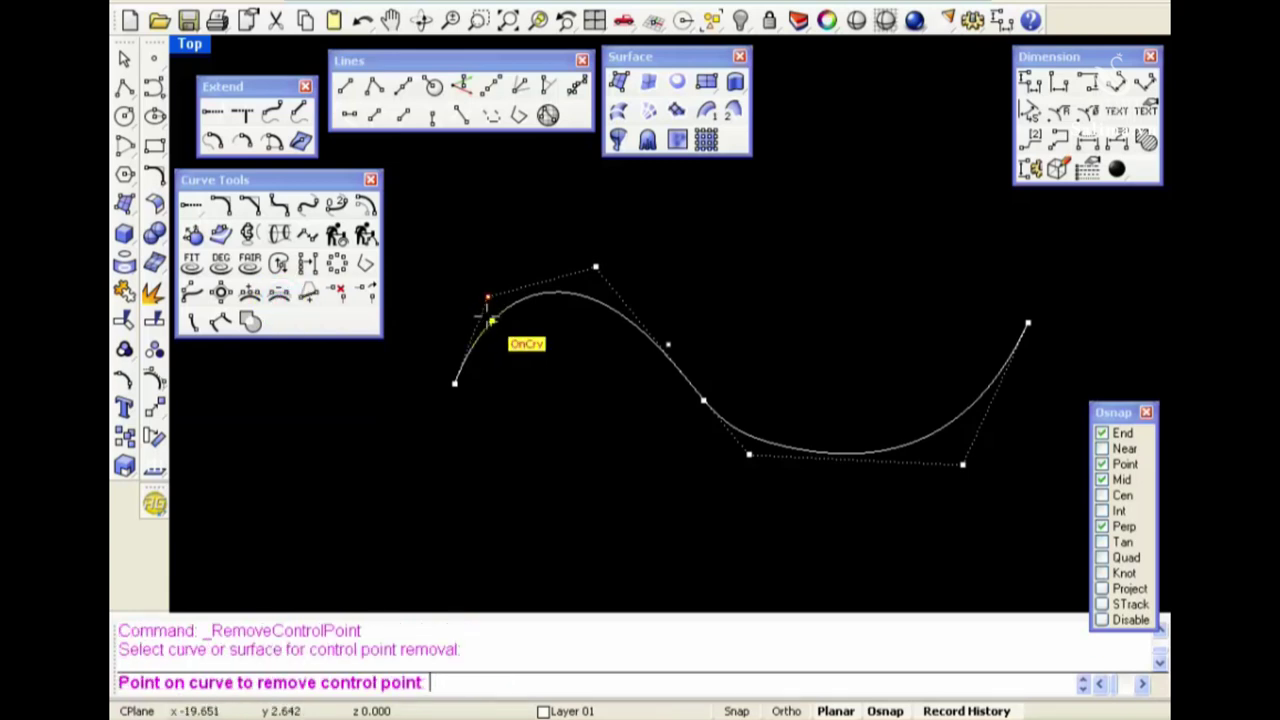
{"action": "left_click", "coordinate": [490, 318]}
{"action": "key", "text": "Return"}
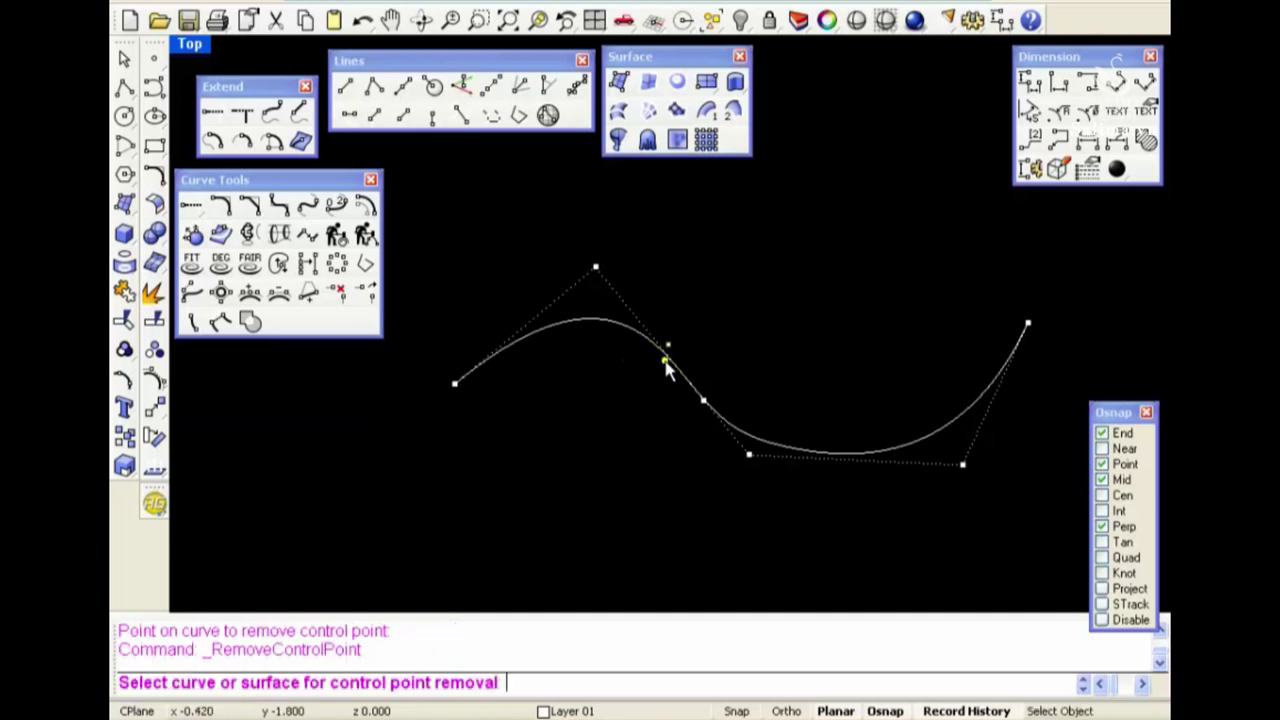
{"action": "left_click", "coordinate": [694, 394]}
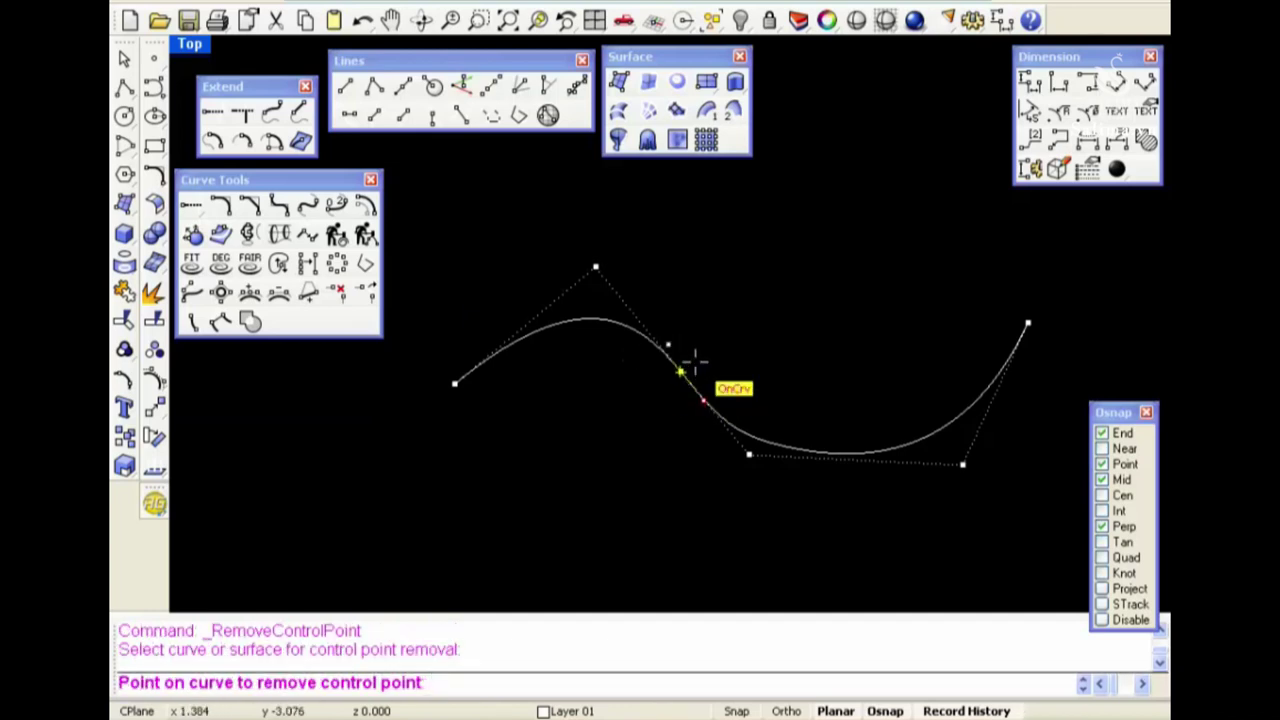
{"action": "left_click", "coordinate": [693, 350]}
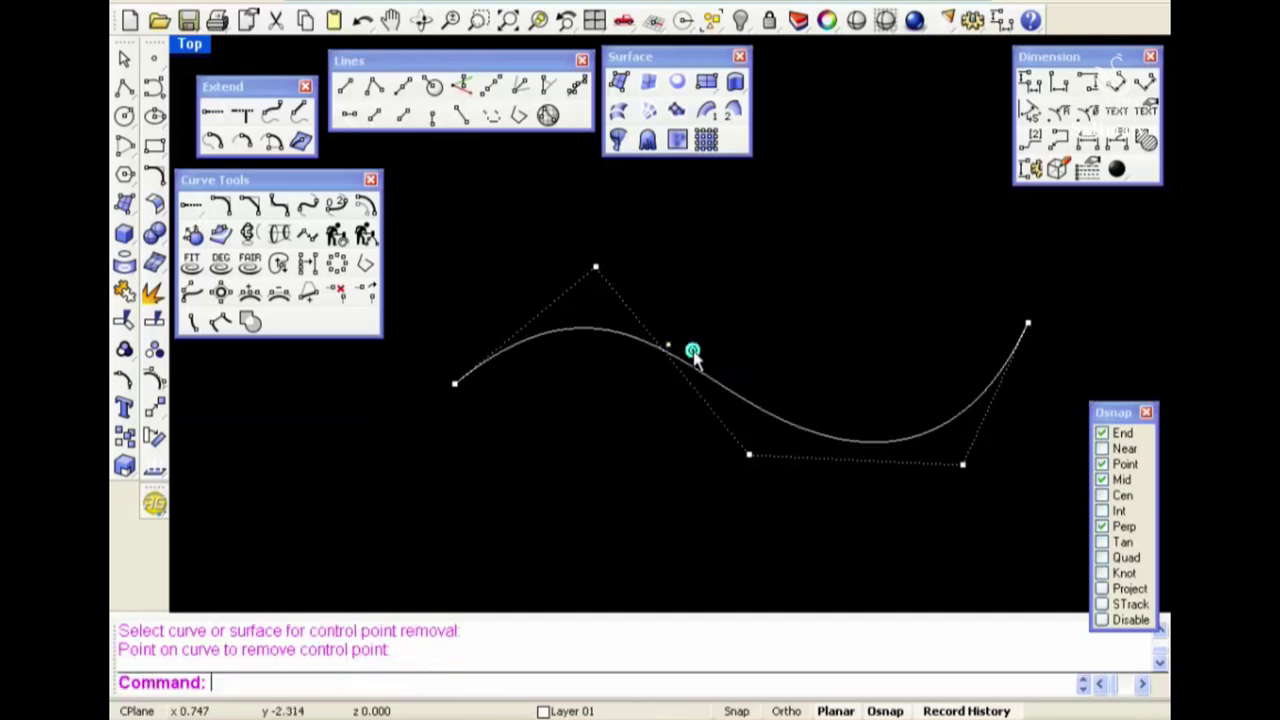
Delete the curve's top control point, then delete the flattened curve
{"action": "left_click_drag", "start_coordinate": [528, 200], "coordinate": [743, 429]}
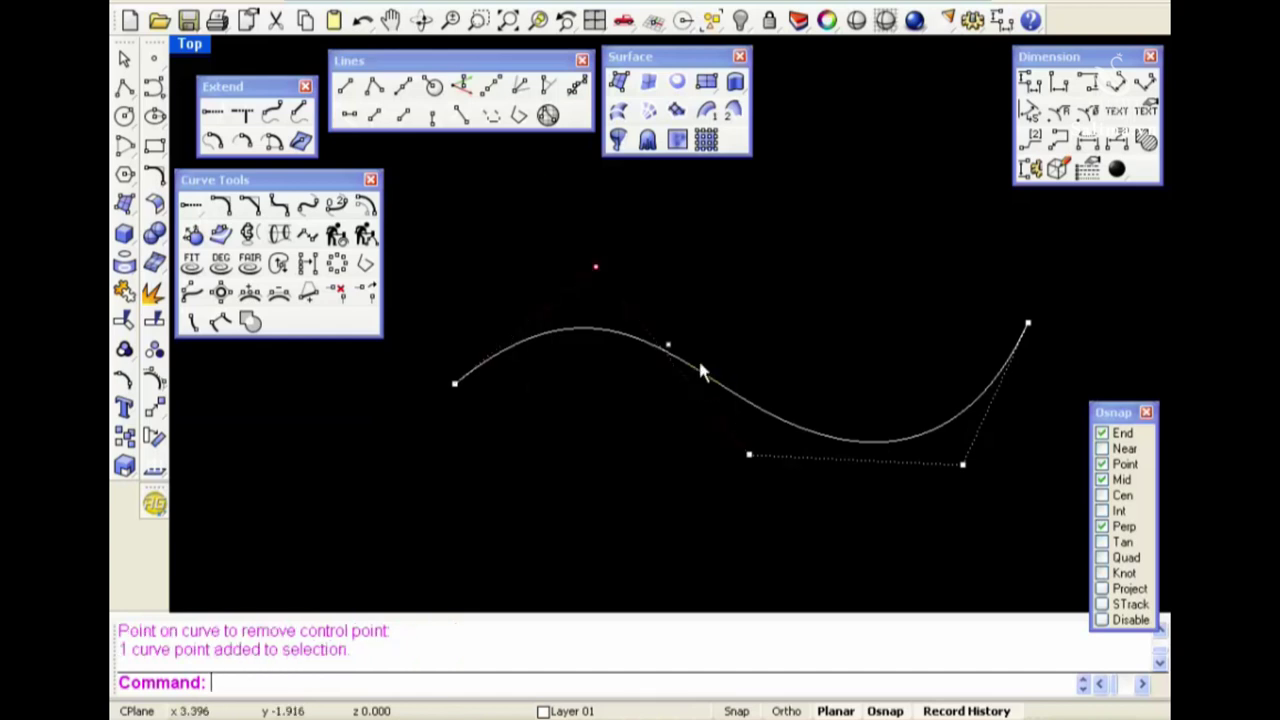
{"action": "key", "text": "Delete"}
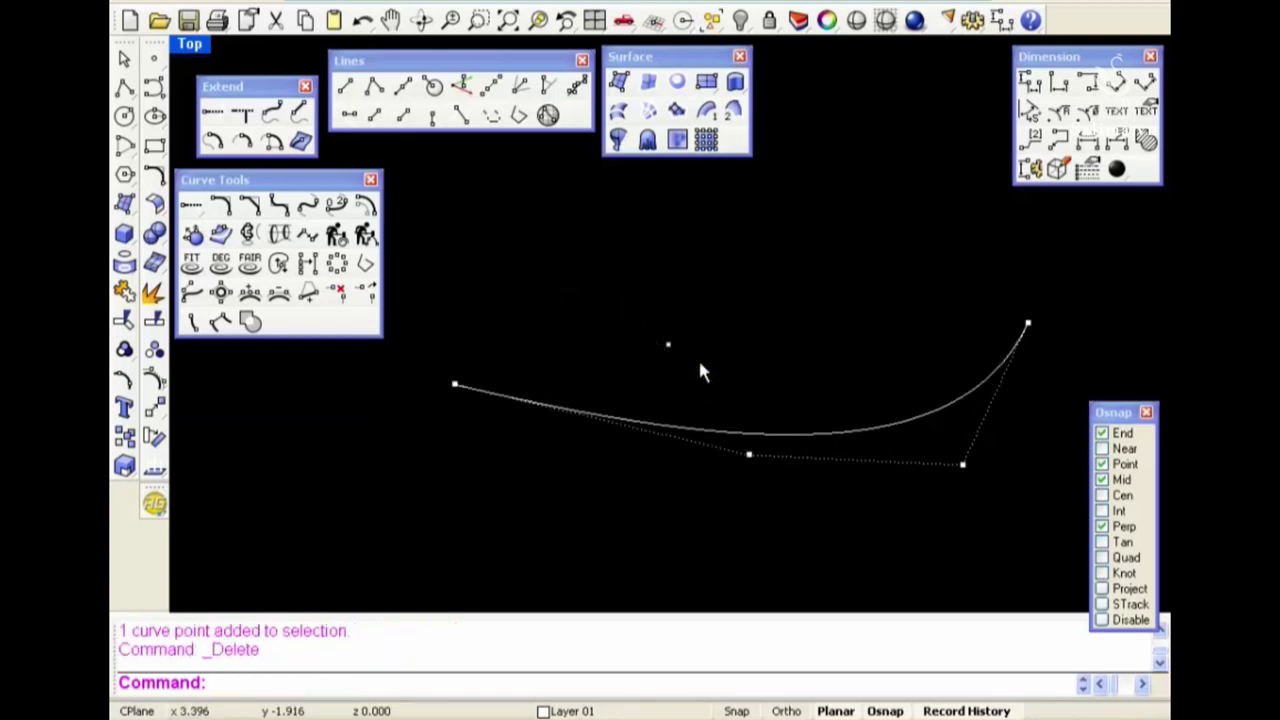
{"action": "key", "text": "Escape"}
{"action": "left_click", "coordinate": [735, 432]}
{"action": "key", "text": "Delete"}
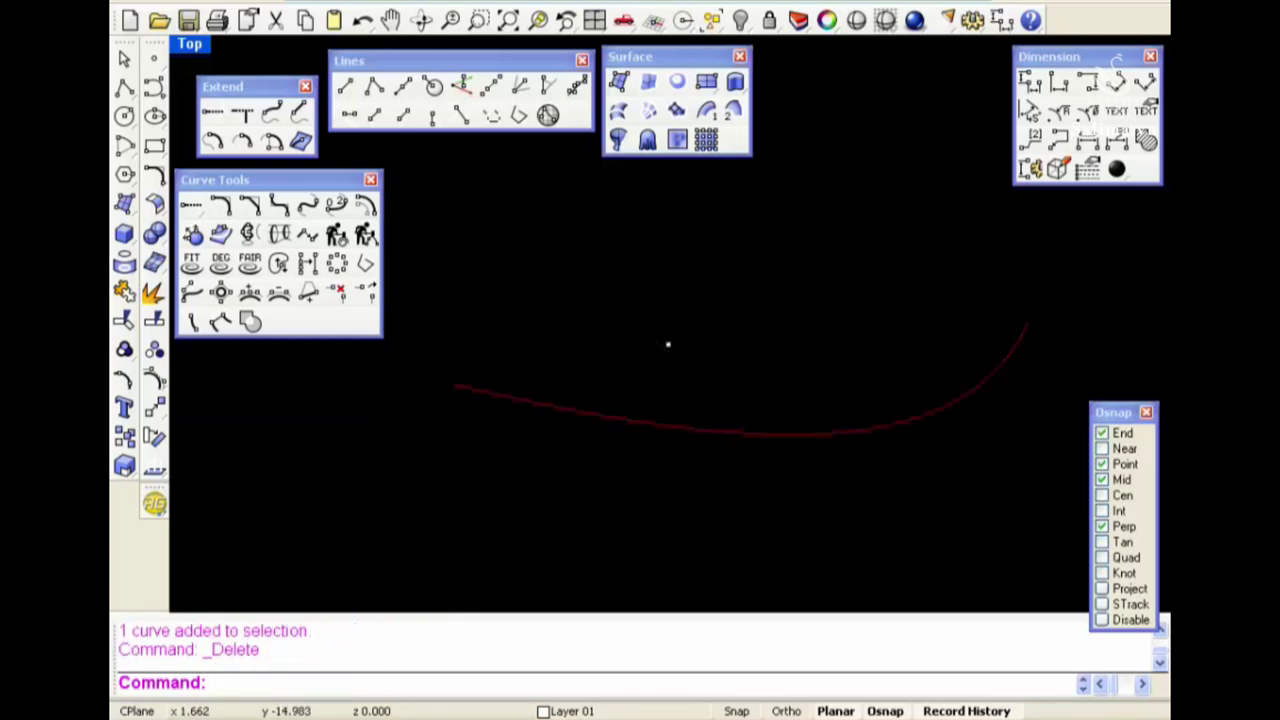
Draw an eight-point freeform curve looping almost back to its start, then select it
{"action": "left_click", "coordinate": [154, 87]}
{"action": "left_click", "coordinate": [645, 430]}
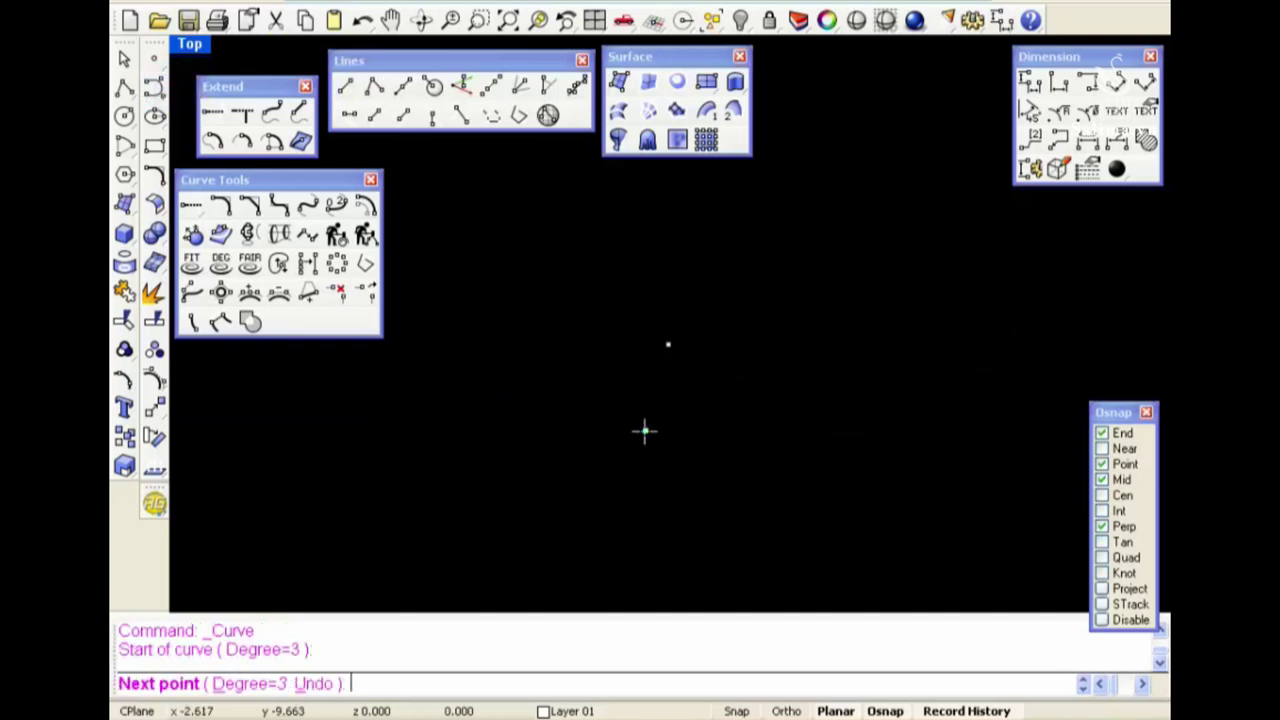
{"action": "left_click", "coordinate": [529, 273]}
{"action": "left_click", "coordinate": [768, 220]}
{"action": "left_click", "coordinate": [969, 329]}
{"action": "left_click", "coordinate": [889, 432]}
{"action": "left_click", "coordinate": [787, 457]}
{"action": "left_click", "coordinate": [716, 382]}
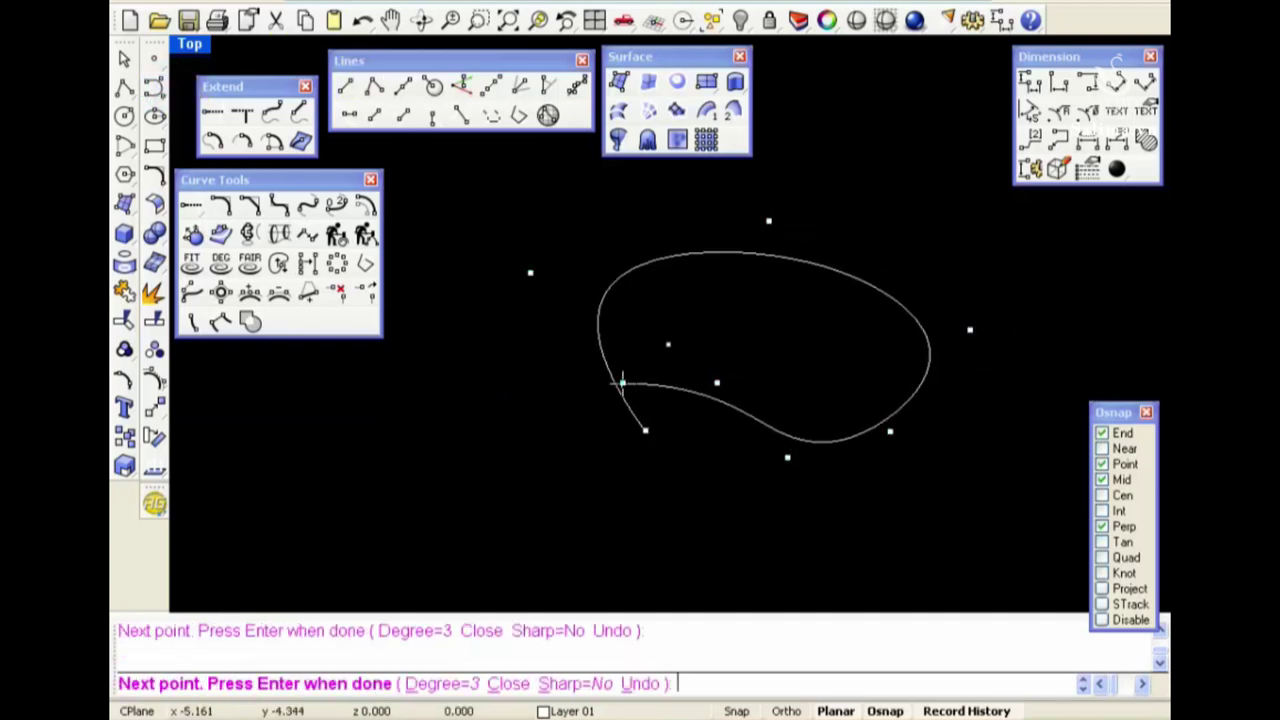
{"action": "left_click", "coordinate": [622, 383]}
{"action": "key", "text": "Return"}
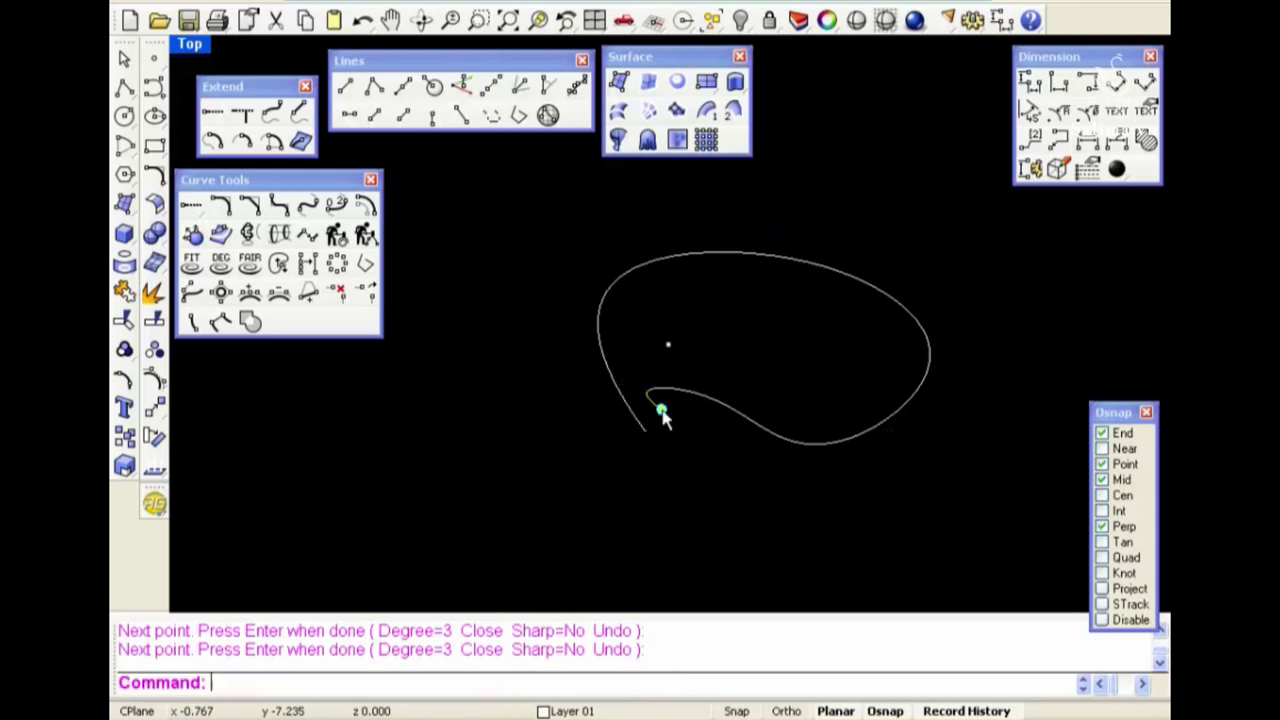
{"action": "left_click", "coordinate": [594, 452]}
{"action": "left_click", "coordinate": [706, 401]}
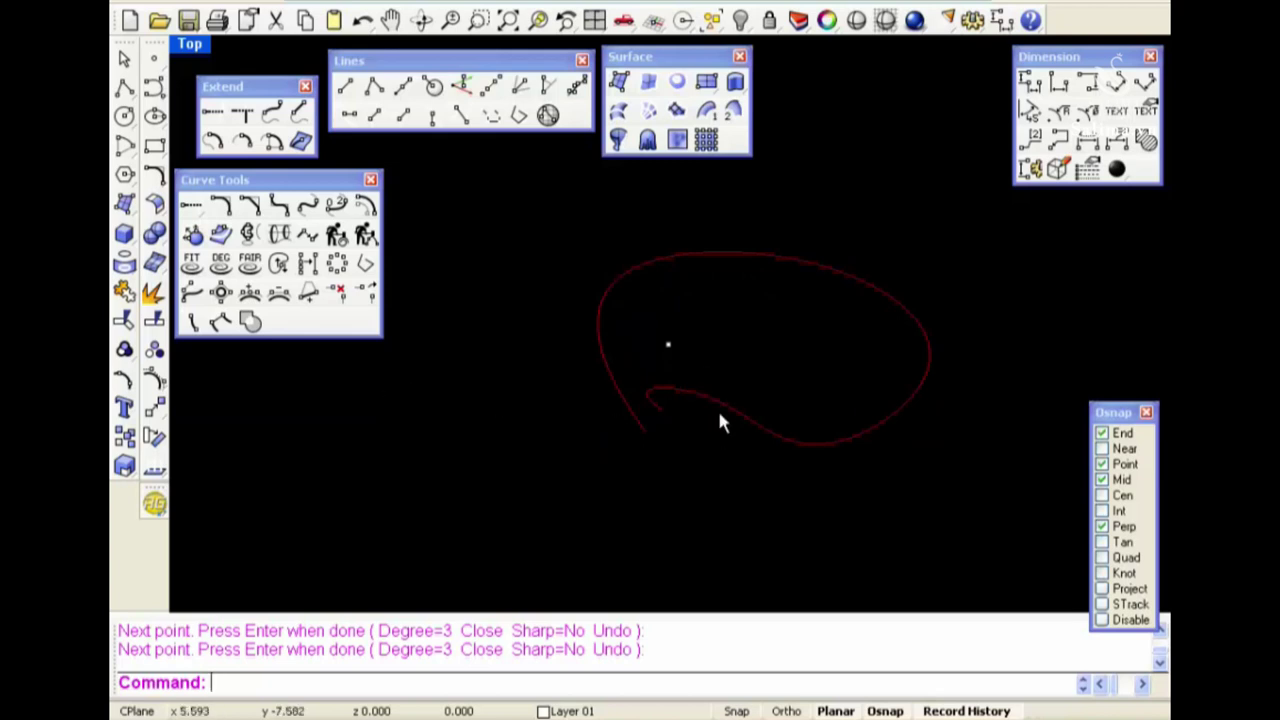
{"action": "left_click", "coordinate": [310, 296]}
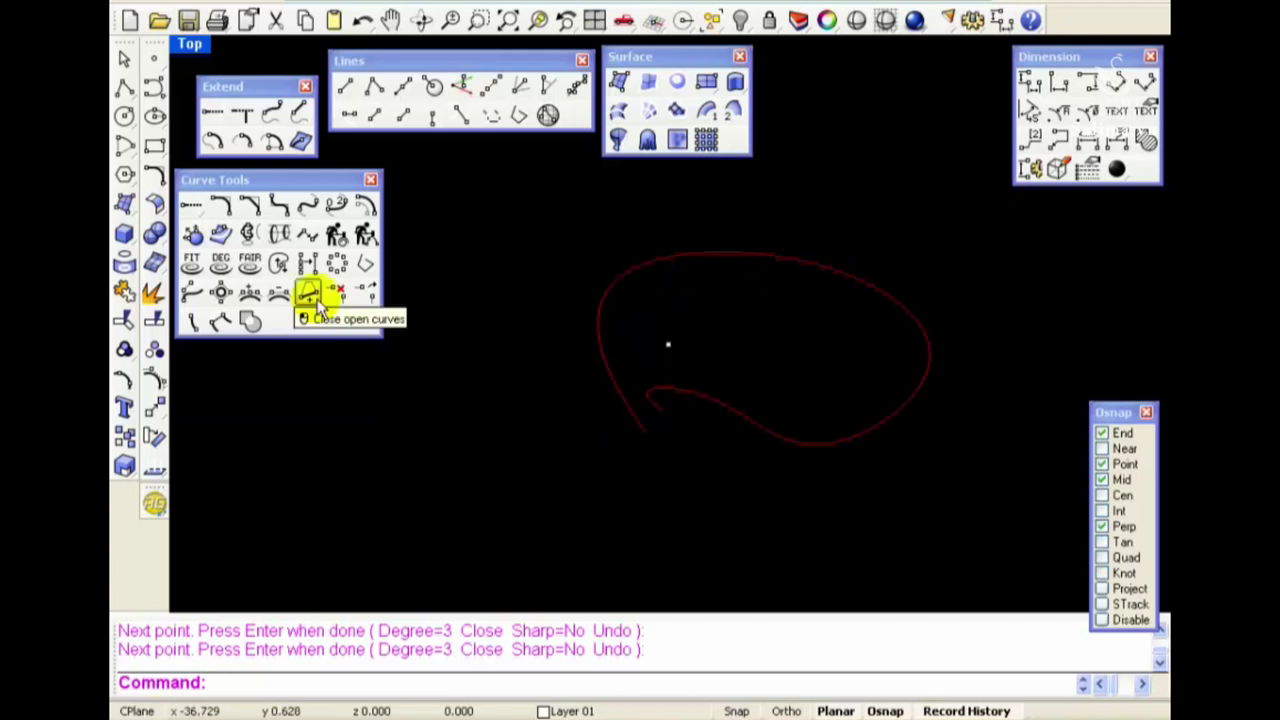
{"action": "left_click", "coordinate": [317, 299]}
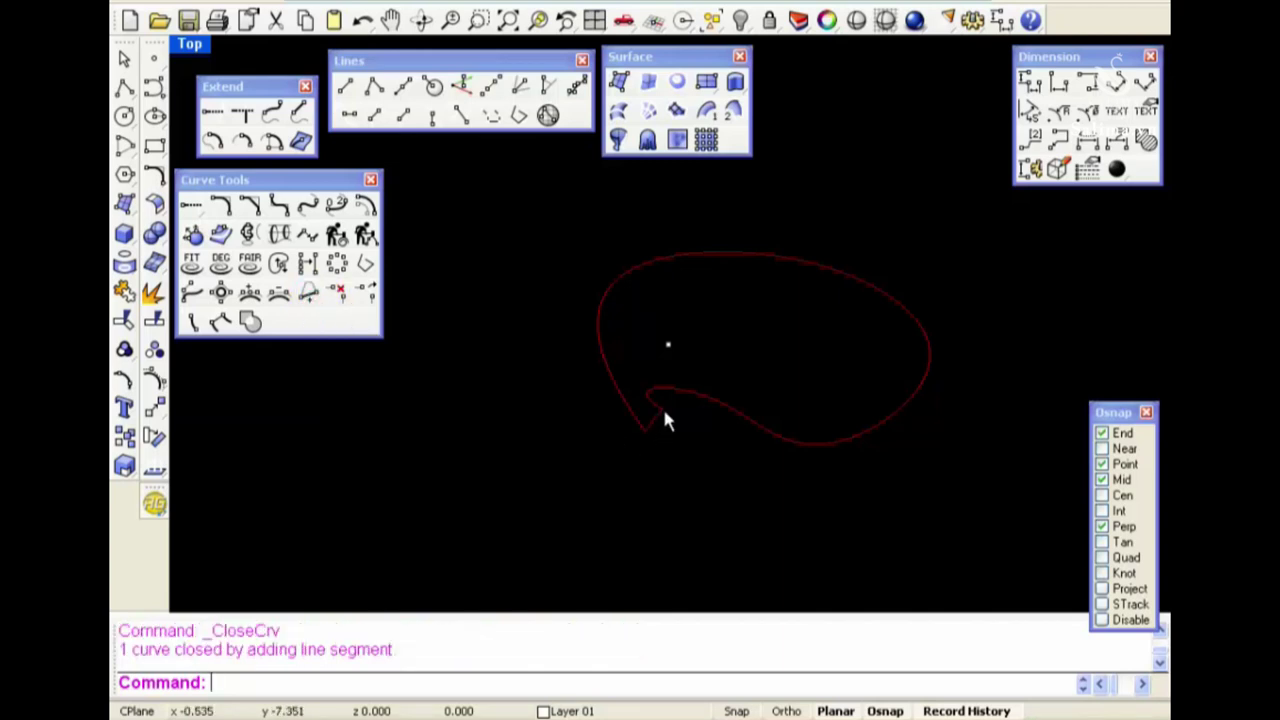
{"action": "key", "text": "ctrl+z"}
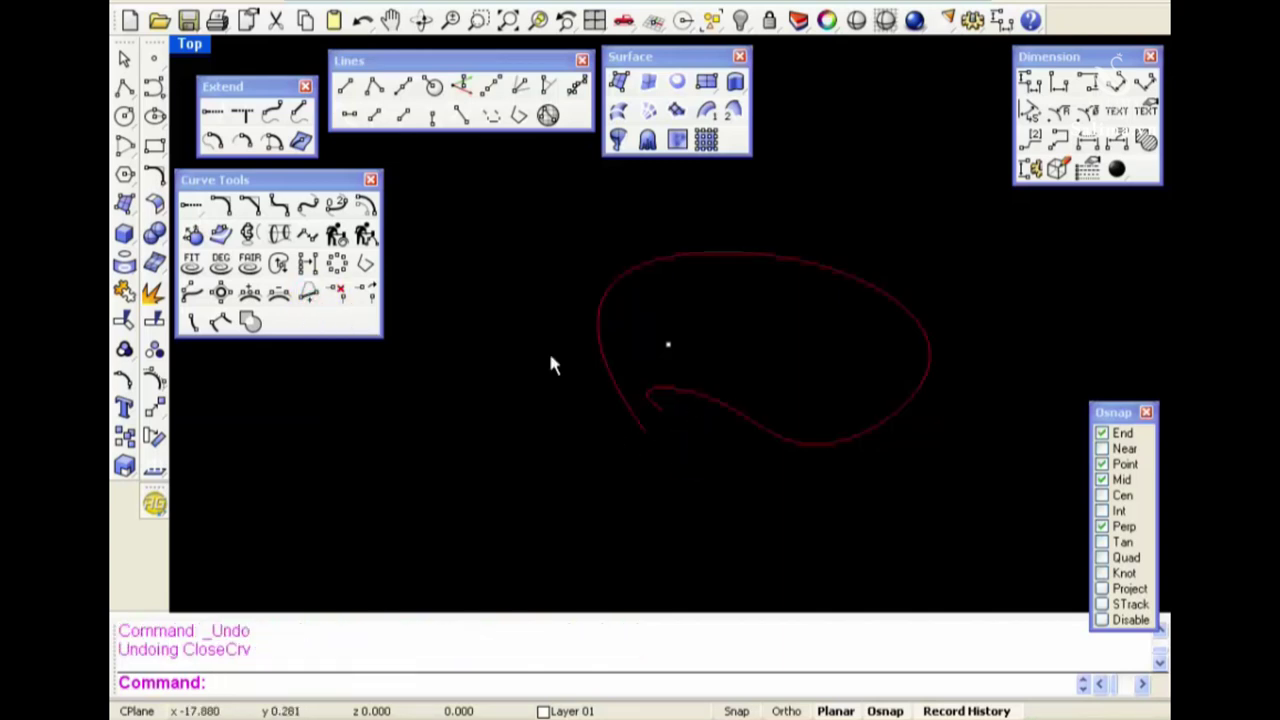
{"action": "left_click", "coordinate": [308, 291]}
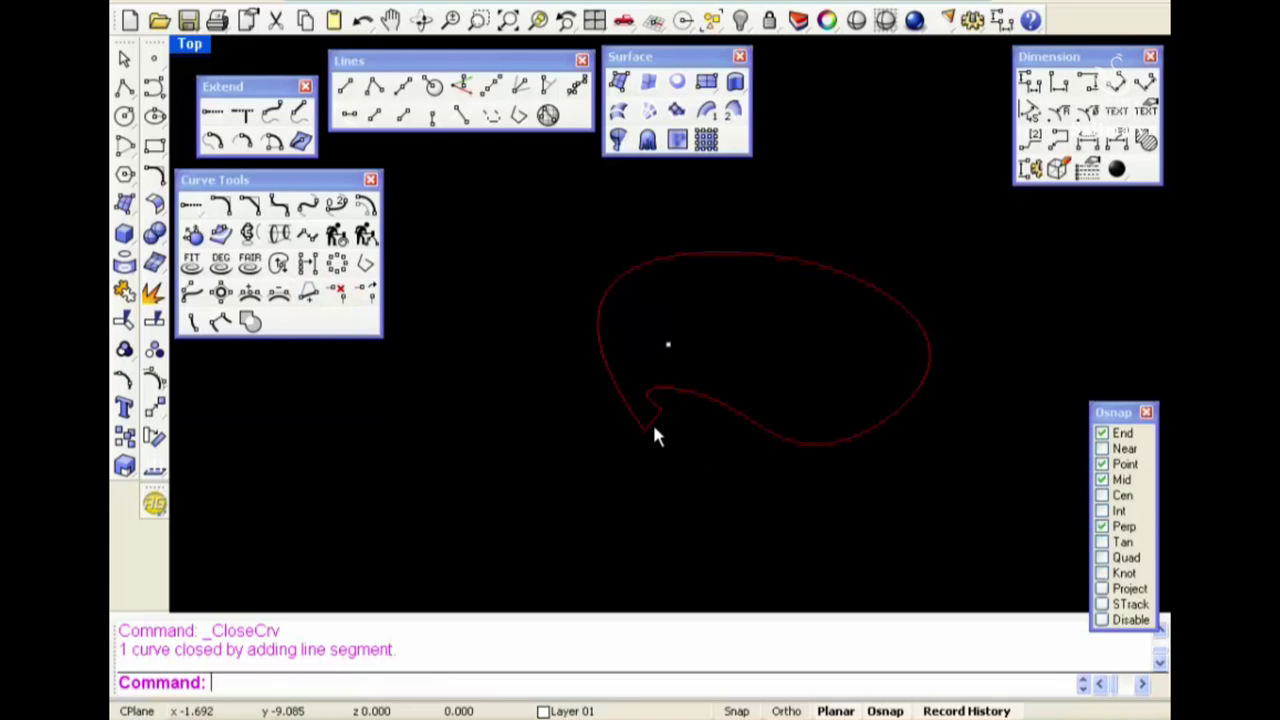
{"action": "key", "text": "ctrl+z"}
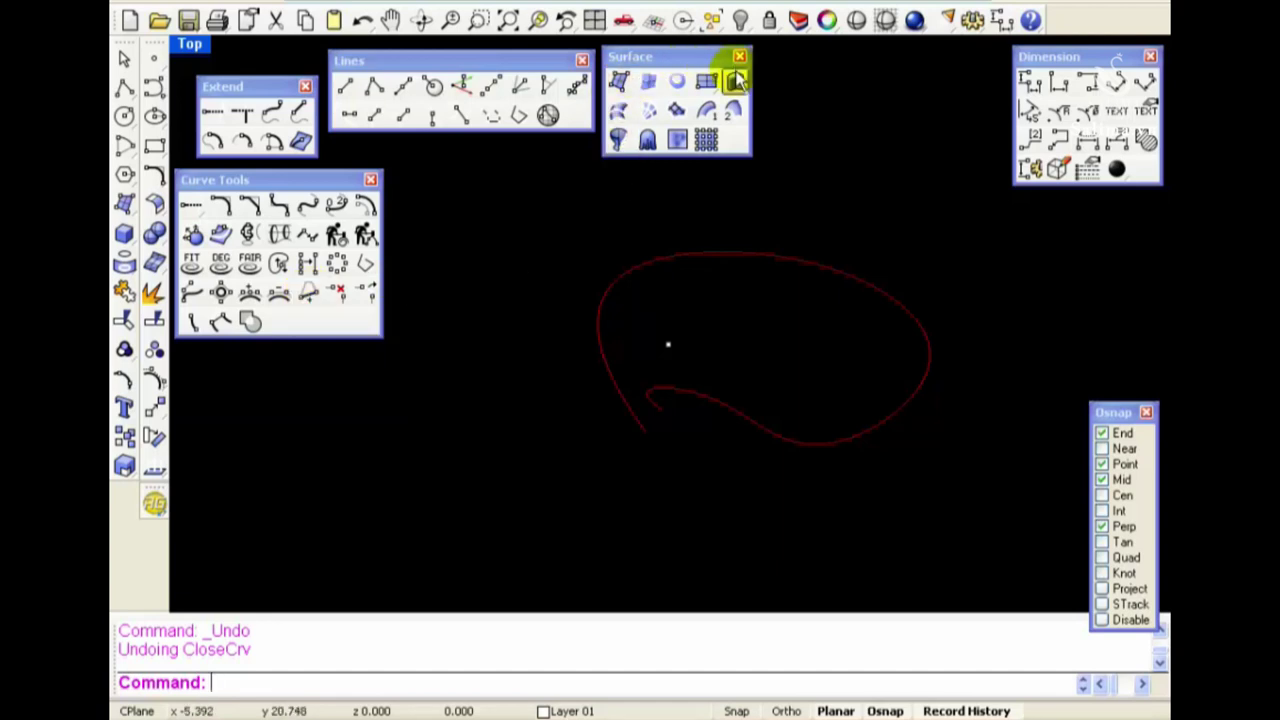
Close the looped curve's gap with a CloseCrv line segment and pan to inspect the closure
{"action": "left_click", "coordinate": [310, 293]}
{"action": "scroll", "coordinate": [660, 424], "scroll_direction": "up", "scroll_amount": 3}
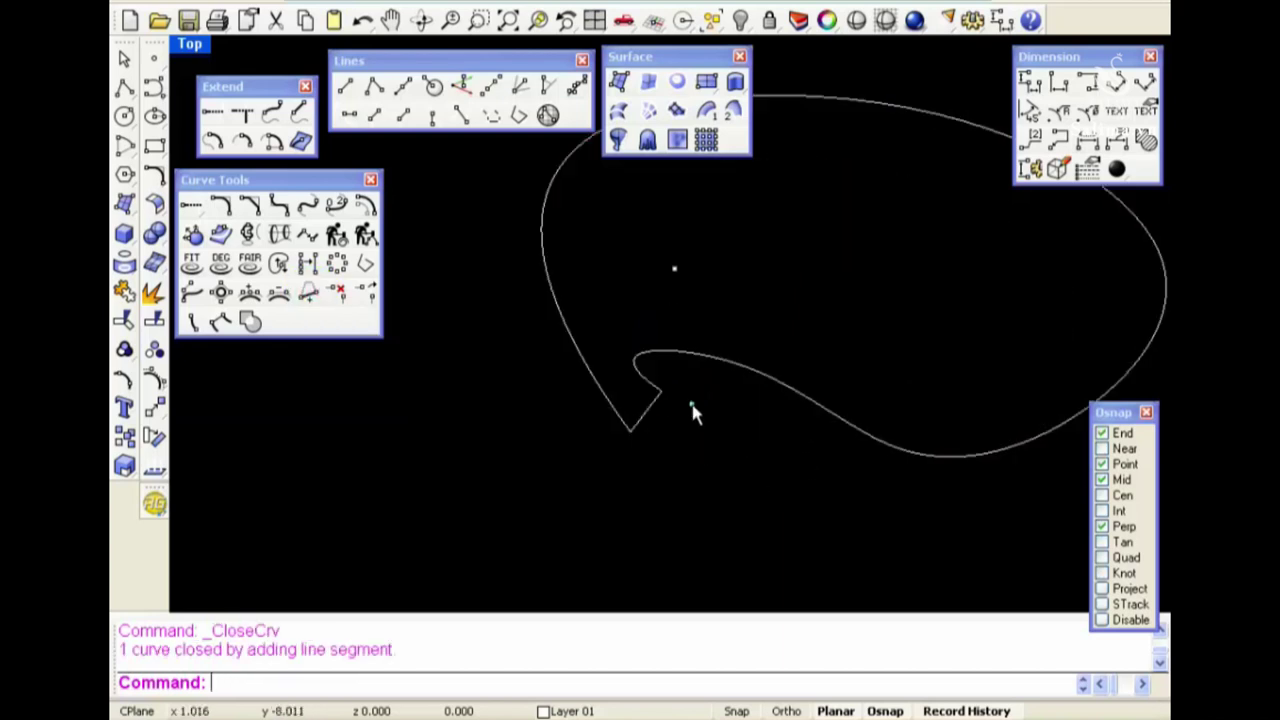
{"action": "right_click_drag", "start_coordinate": [695, 413], "coordinate": [732, 495]}
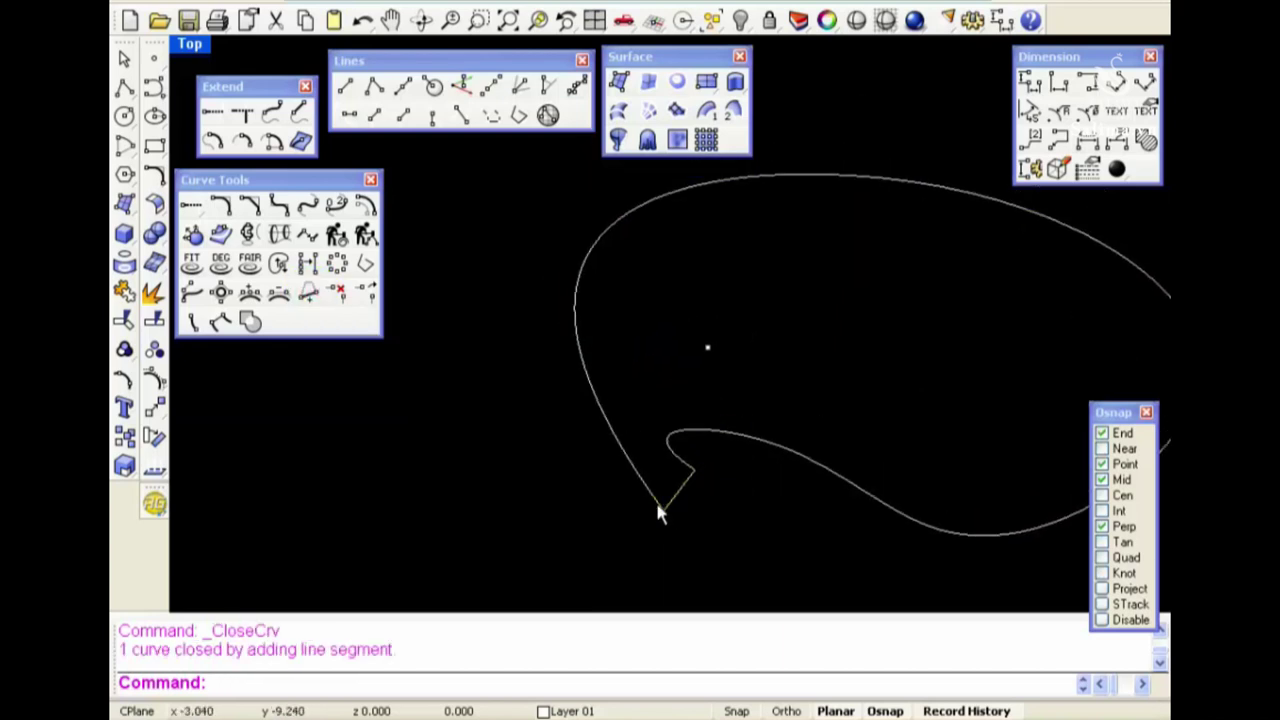
{"action": "right_click_drag", "start_coordinate": [658, 512], "coordinate": [631, 407]}
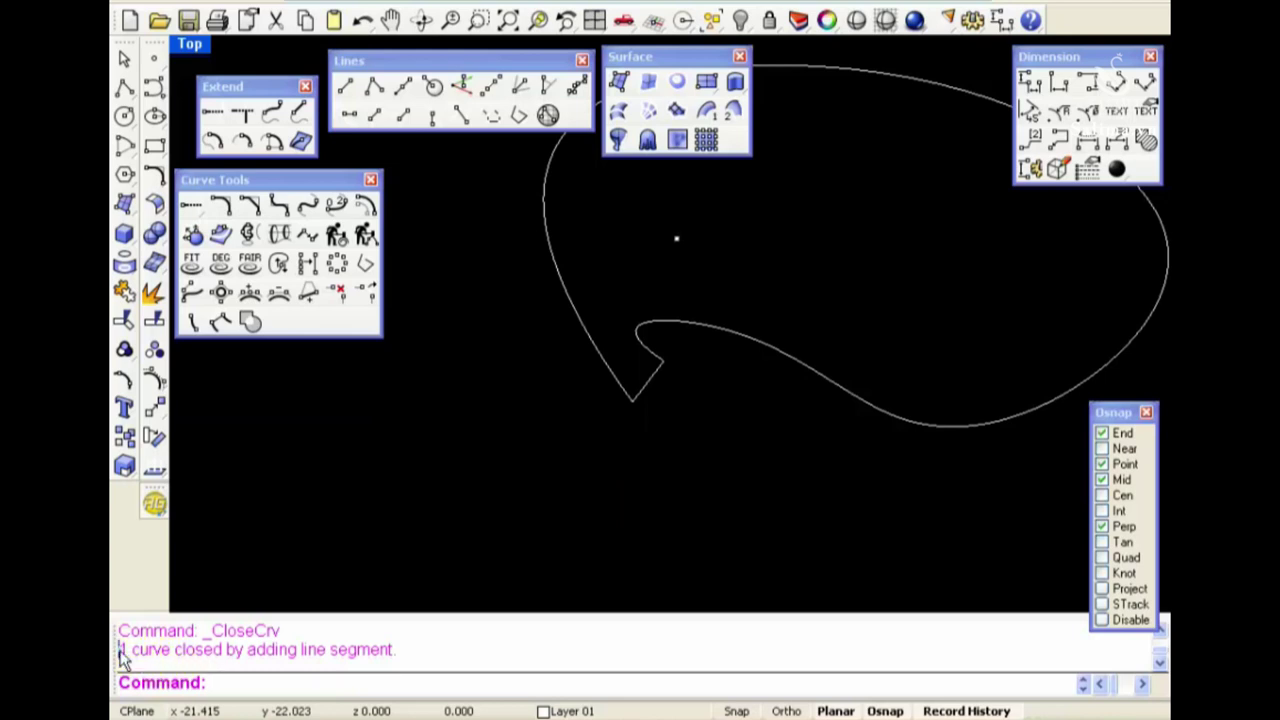
{"action": "mouse_move", "coordinate": [120, 655]}
{"action": "left_mouse_down"}
{"action": "mouse_move", "coordinate": [471, 654]}
{"action": "mouse_move", "coordinate": [200, 651]}
{"action": "left_mouse_up"}
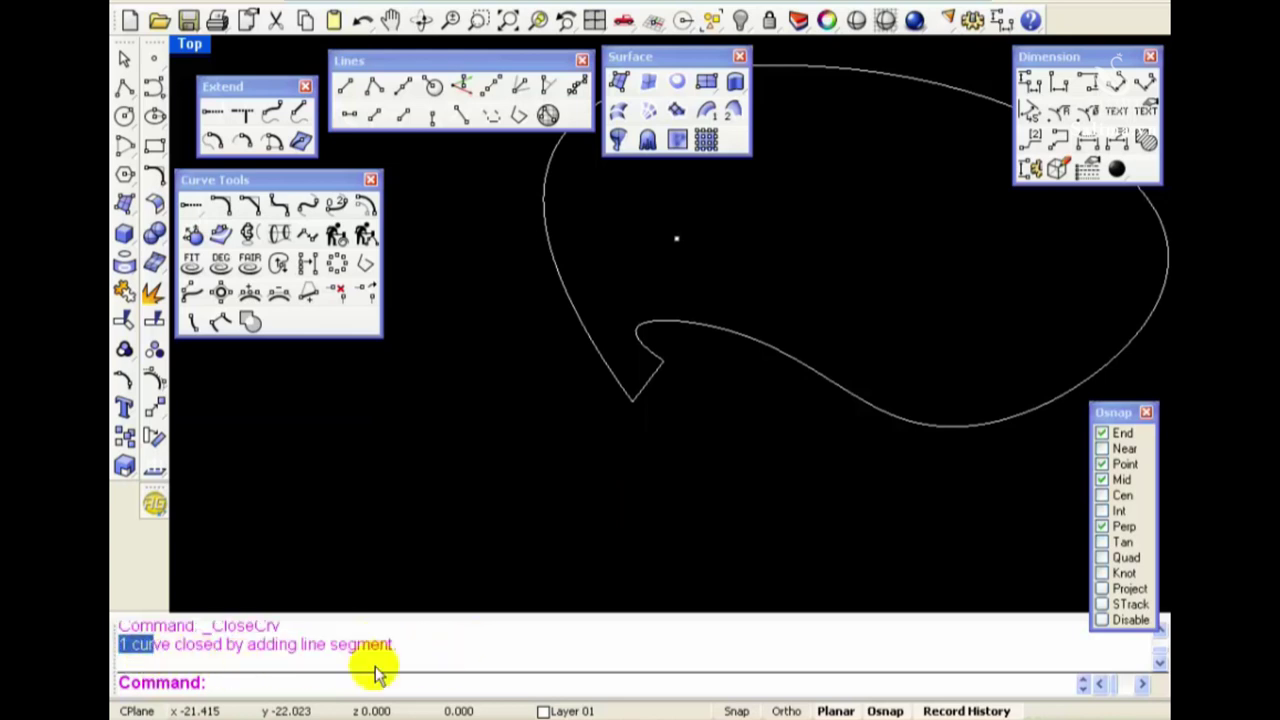
{"action": "mouse_move", "coordinate": [375, 673]}
{"action": "left_mouse_down"}
{"action": "mouse_move", "coordinate": [385, 651]}
{"action": "mouse_move", "coordinate": [120, 630]}
{"action": "left_mouse_up"}
{"action": "right_click_drag", "start_coordinate": [631, 397], "coordinate": [620, 449]}
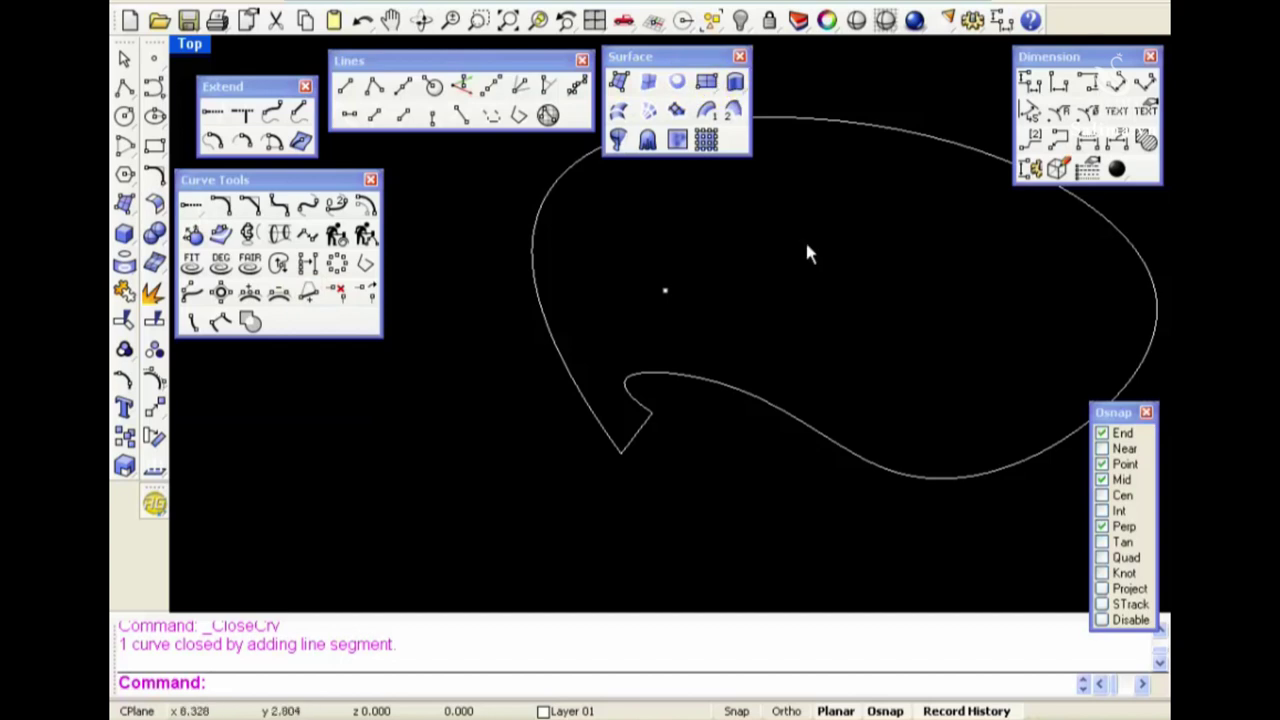
{"action": "scroll", "coordinate": [805, 243], "scroll_direction": "down", "scroll_amount": 3}
{"action": "right_click_drag", "start_coordinate": [851, 294], "coordinate": [773, 389]}
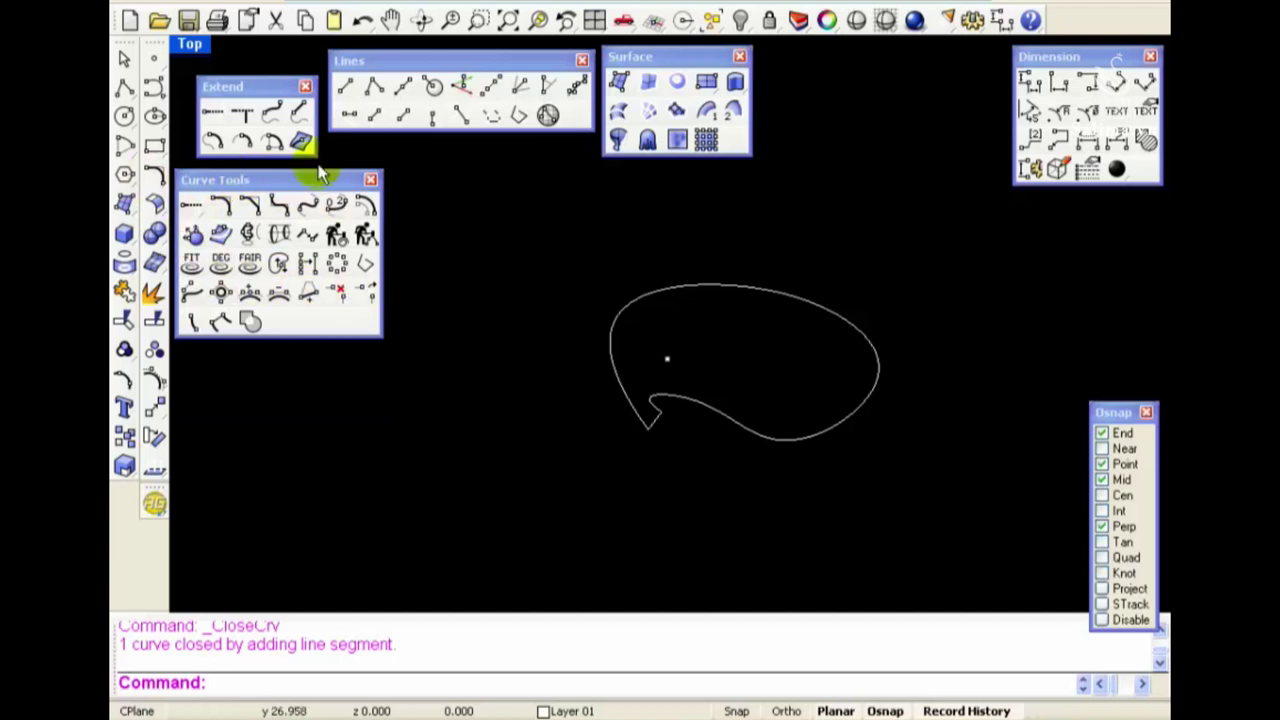
{"action": "right_click_drag", "start_coordinate": [541, 366], "coordinate": [626, 291]}
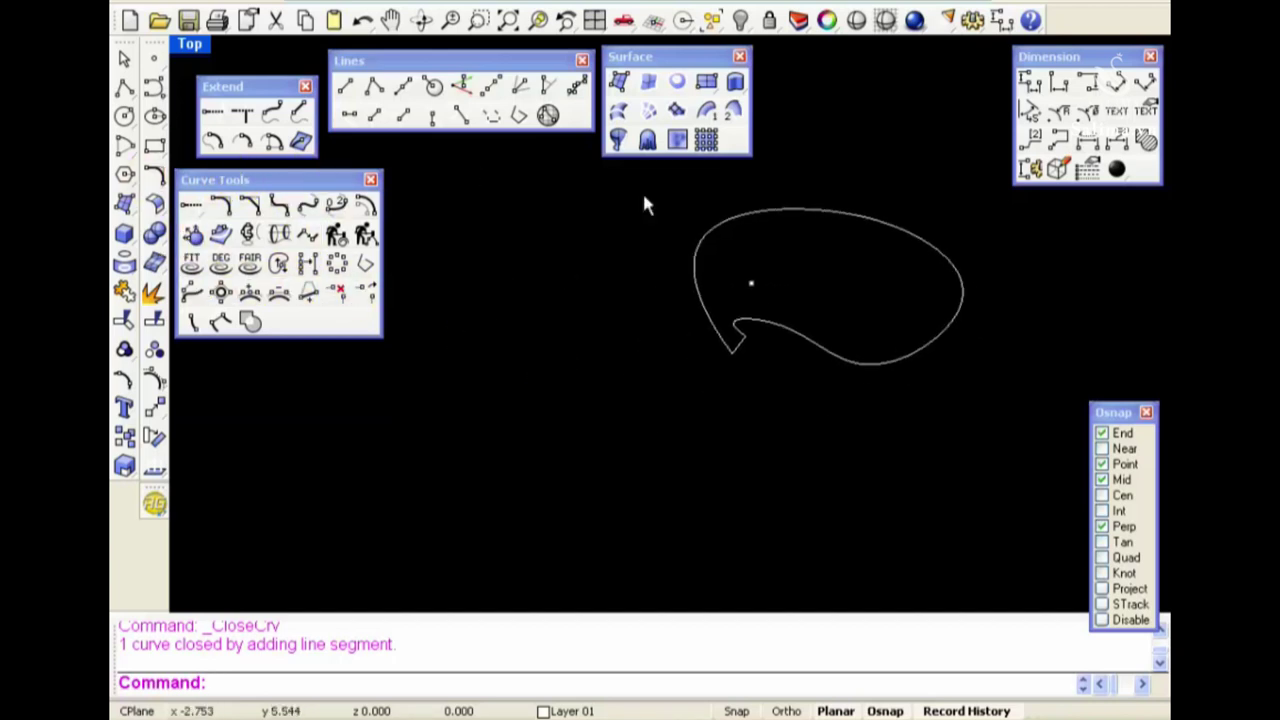
{"action": "right_click_drag", "start_coordinate": [803, 354], "coordinate": [800, 398]}
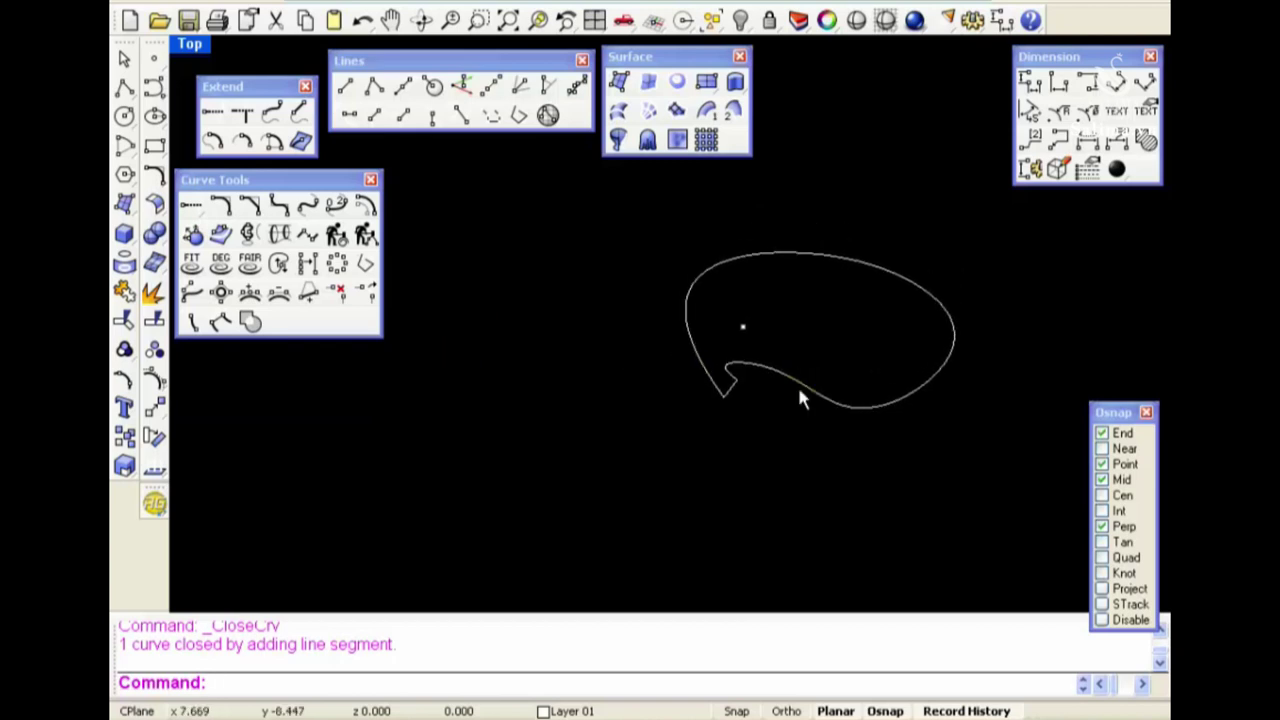